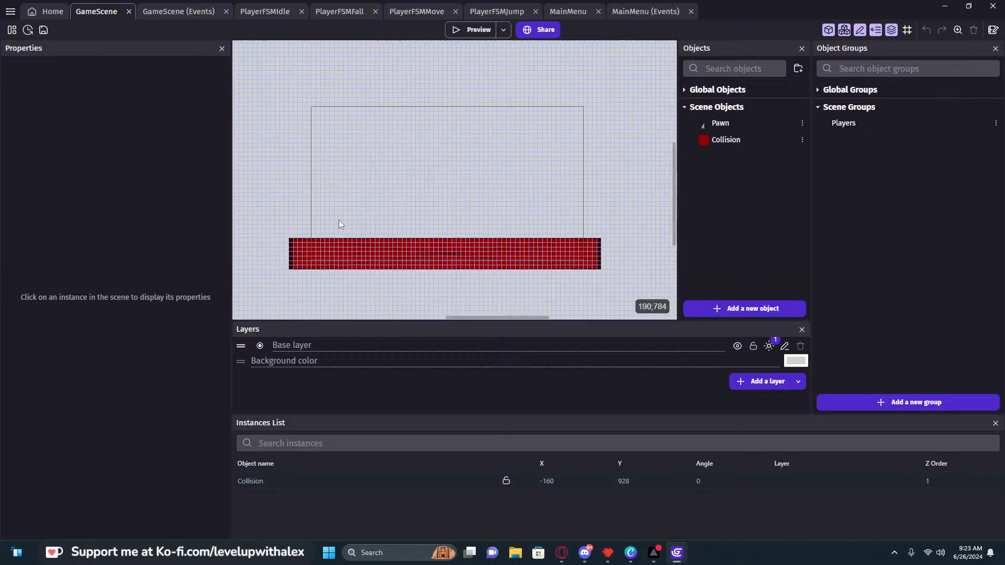
Enlarge the scene view by shrinking the surrounding panels, and zoom in on the Collision floor
drag(417, 321, 359, 443)
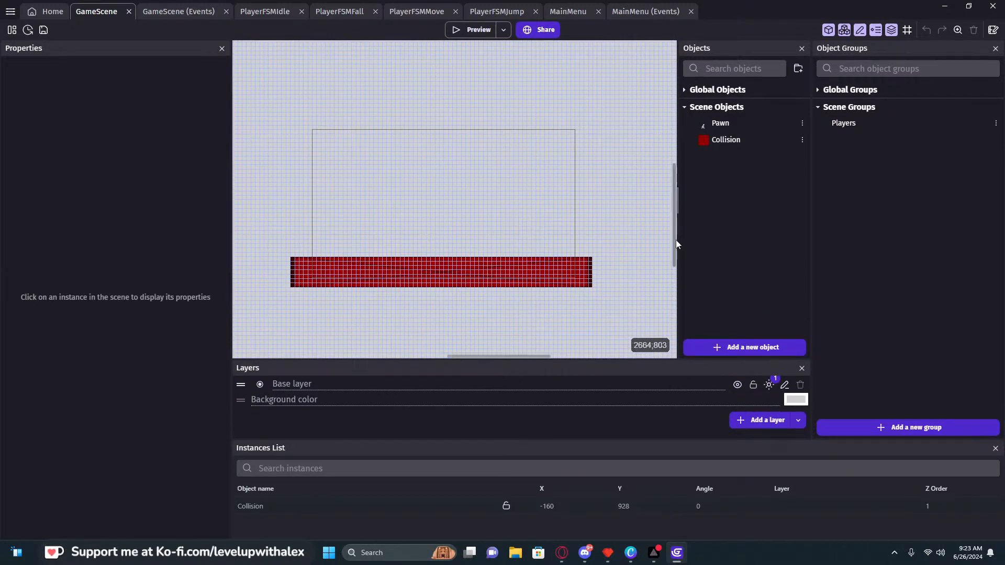
drag(678, 245, 696, 245)
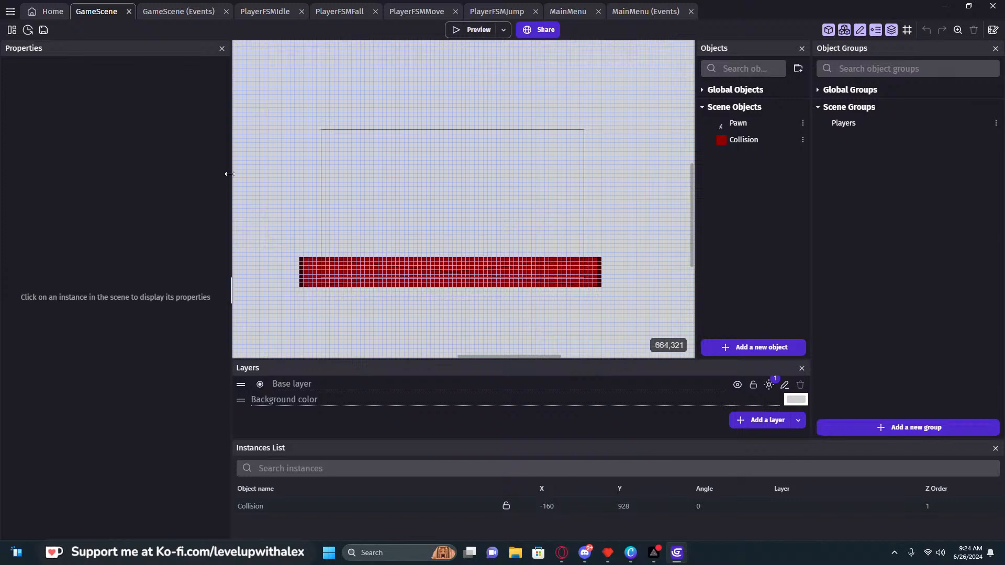
drag(231, 178, 123, 171)
drag(804, 155, 844, 156)
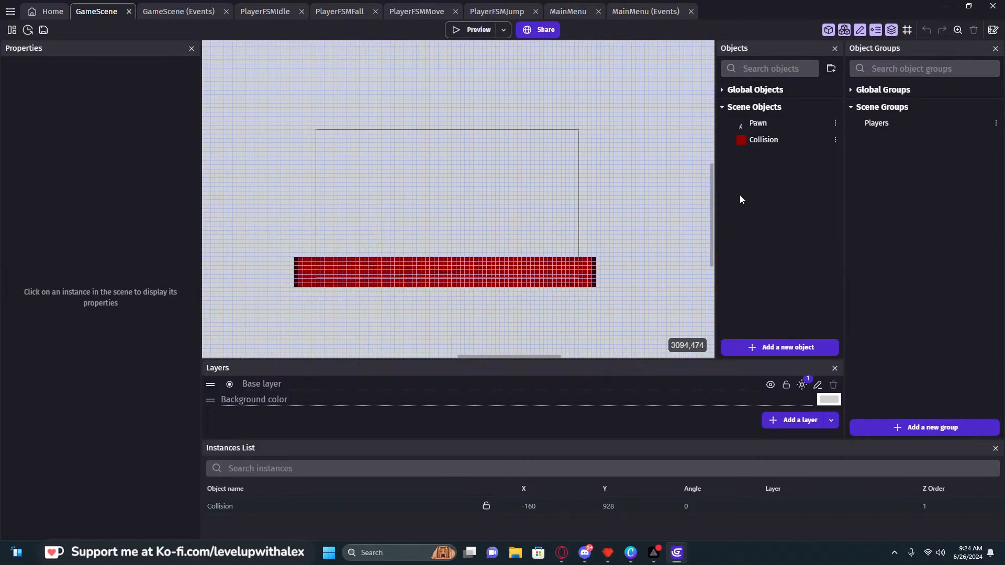
scroll(645, 198, down, 2)
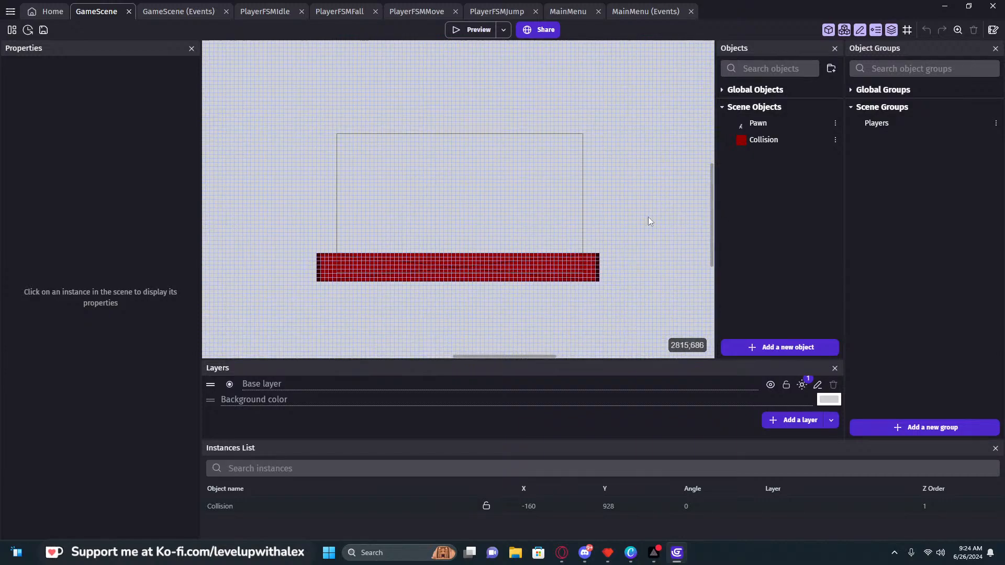
scroll(413, 240, up, 5)
click(429, 278)
click(419, 213)
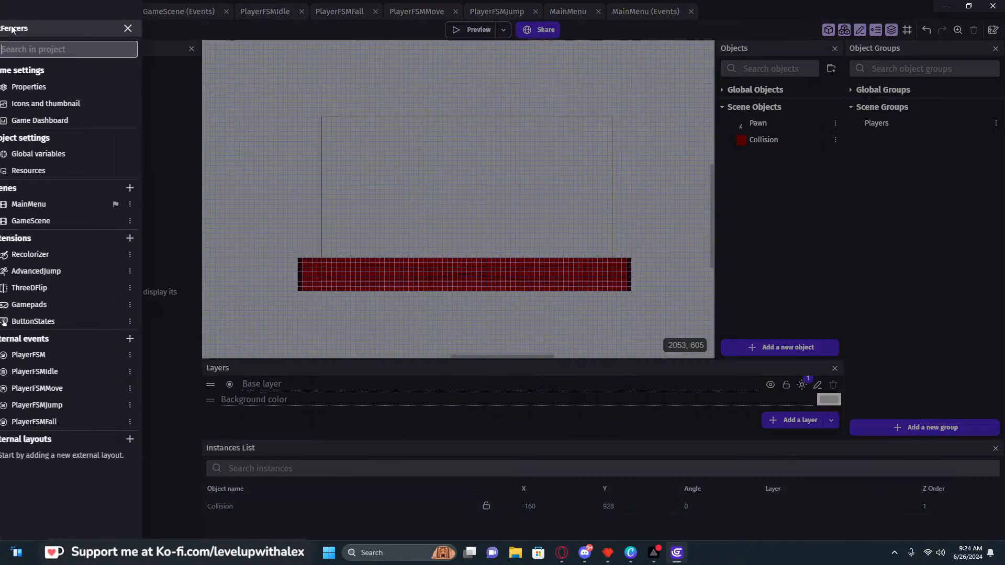
Open the PlayerFSM external events and open the object parameter of the linked-objects condition under Player States
click(11, 29)
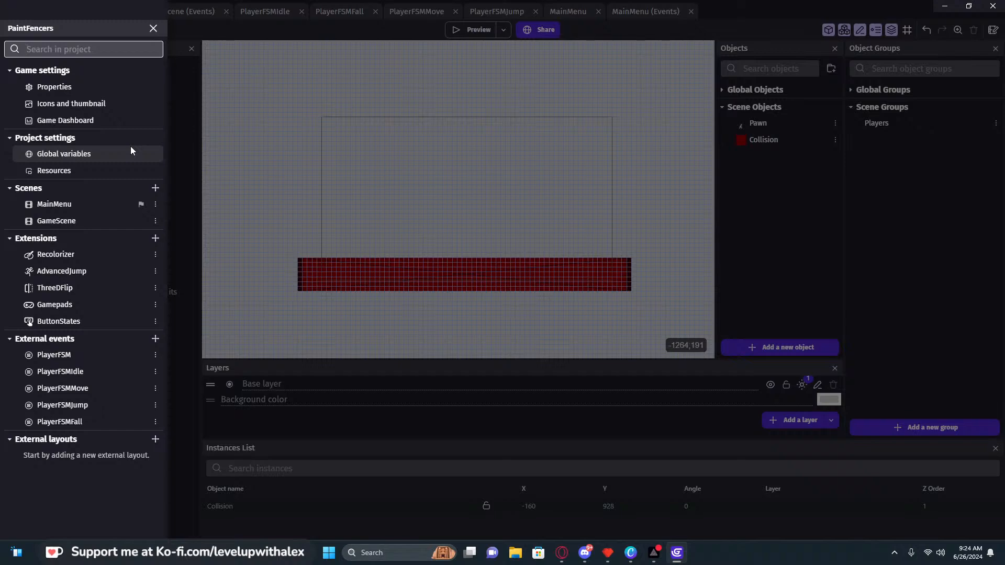
double_click(84, 353)
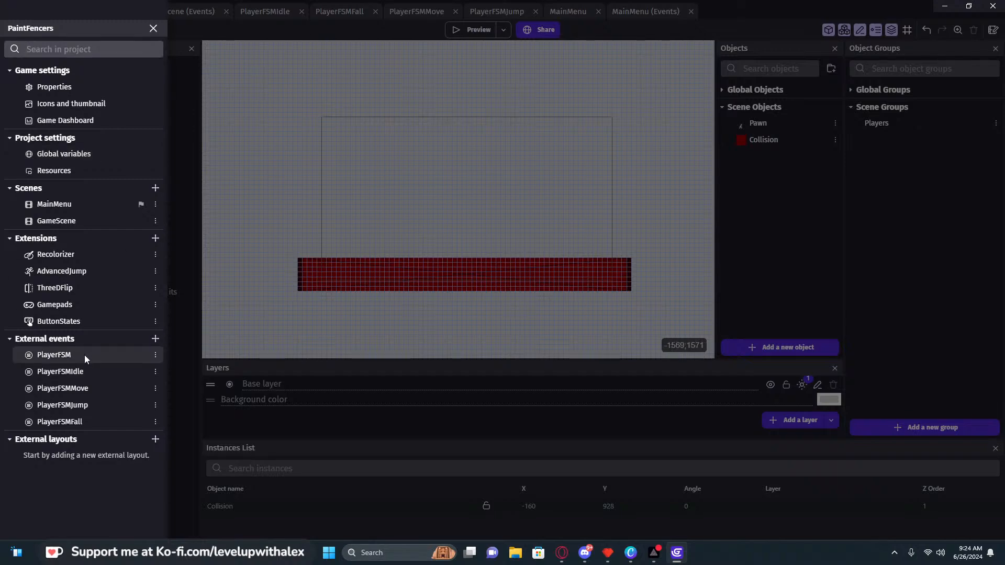
click(347, 401)
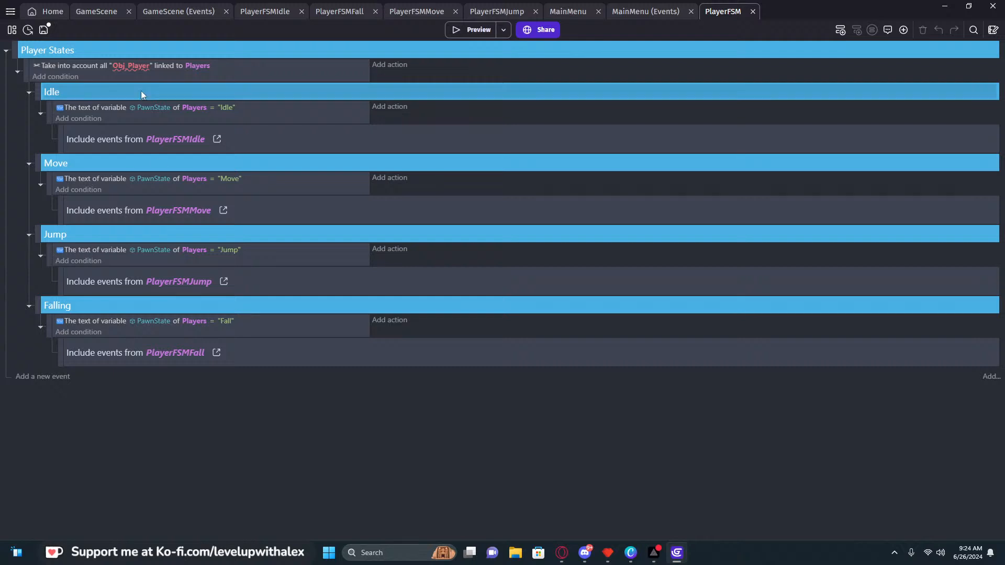
click(125, 66)
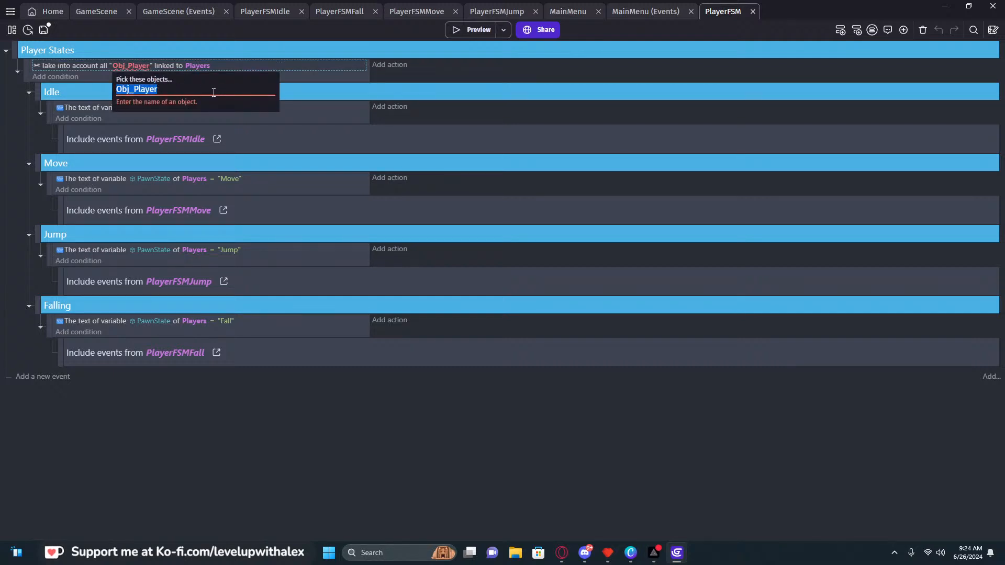
Collapse the OnLoad() - First Run and Runtime() groups in the GameScene events
click(164, 11)
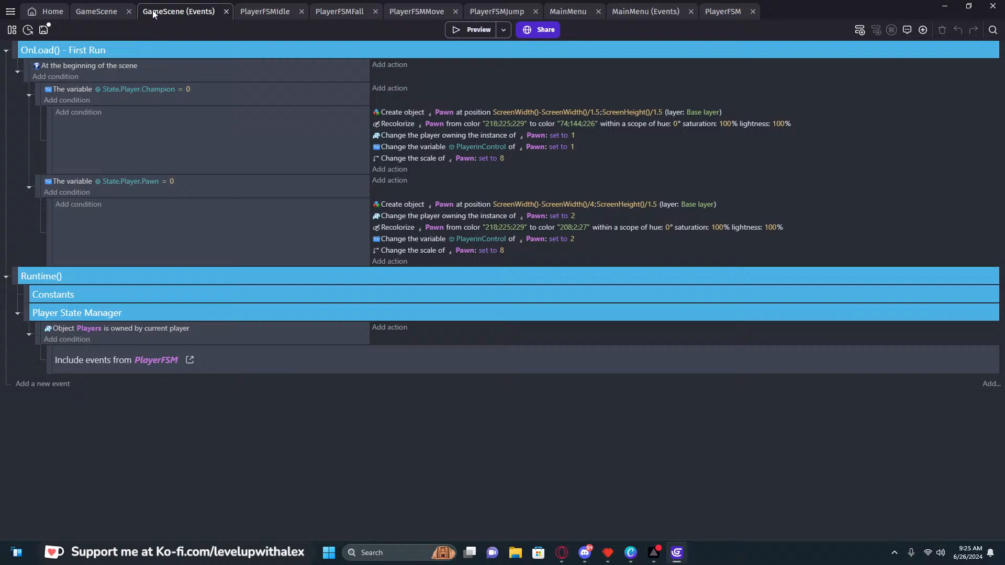
click(99, 12)
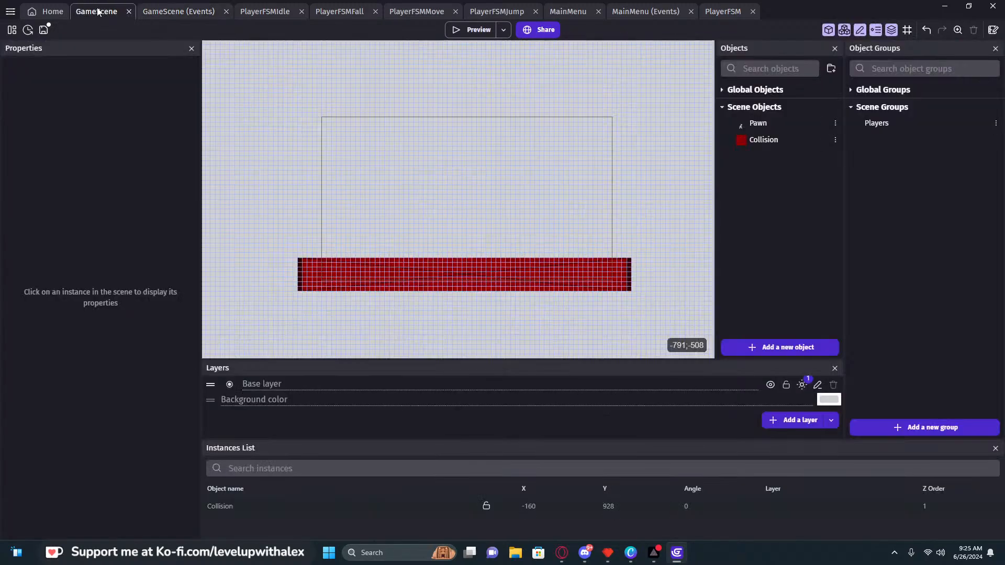
click(169, 12)
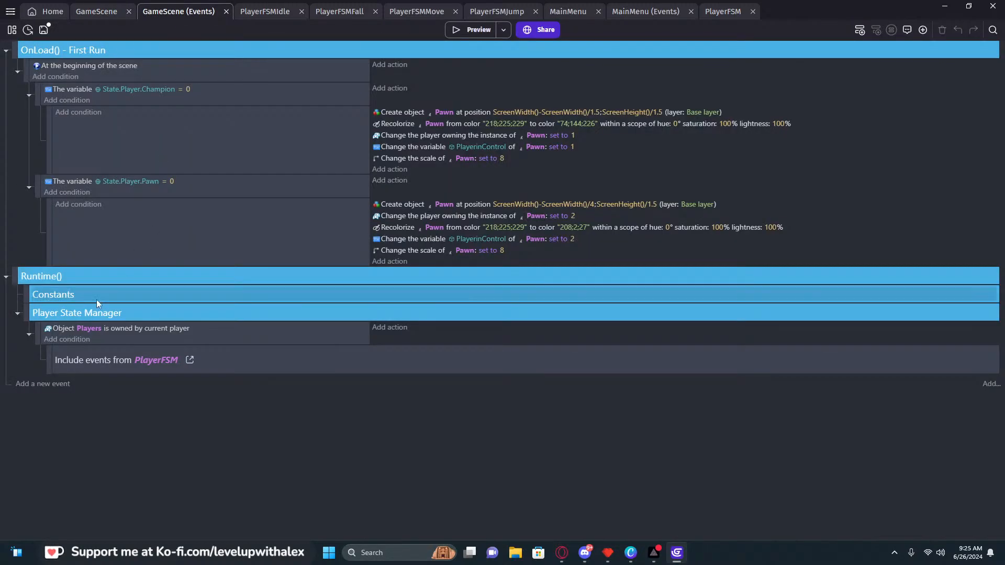
click(6, 276)
click(7, 51)
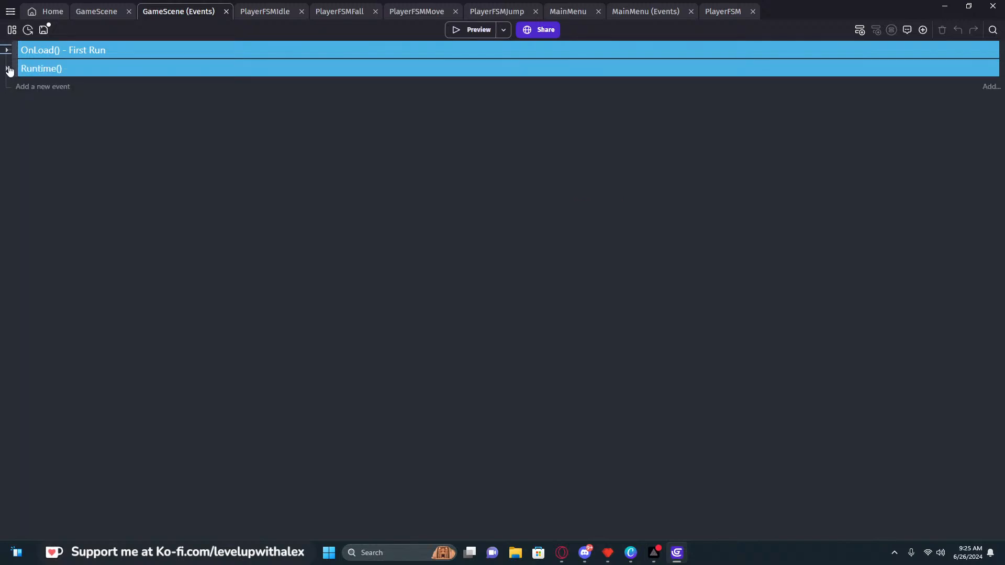
Expand the Runtime() group, look into the PlayerFSM events it includes, and return to the GameScene events
click(131, 47)
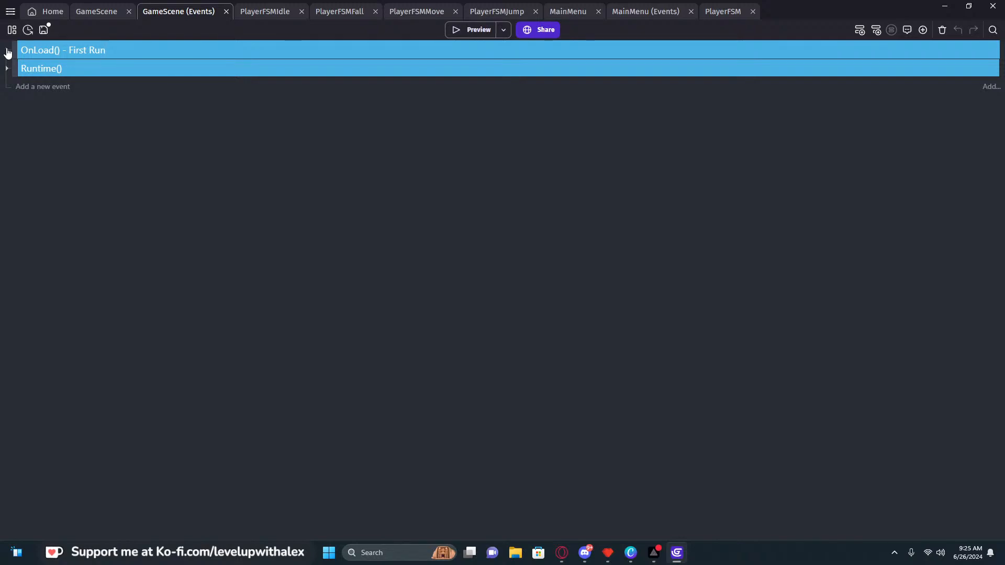
click(7, 51)
click(7, 51)
click(6, 69)
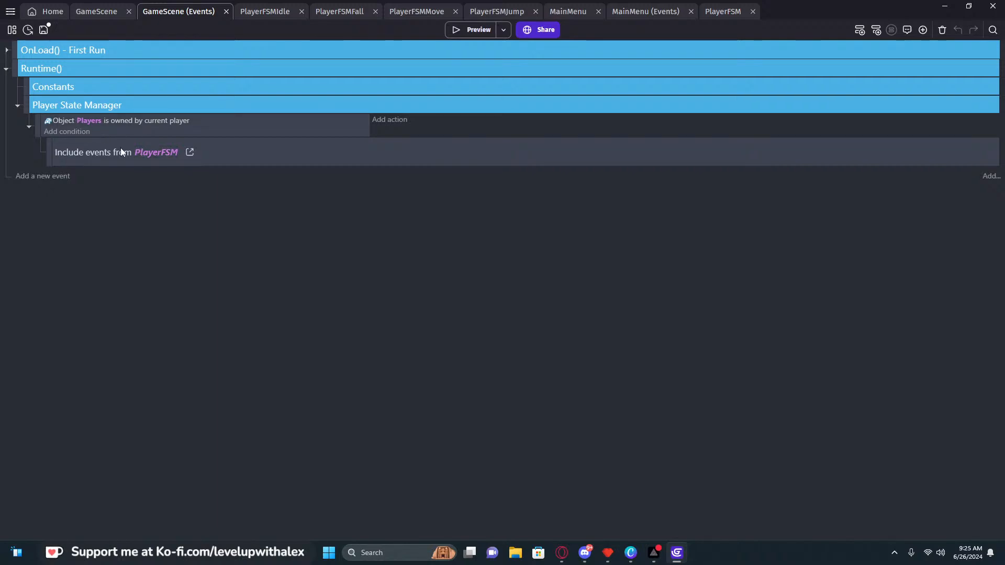
click(187, 153)
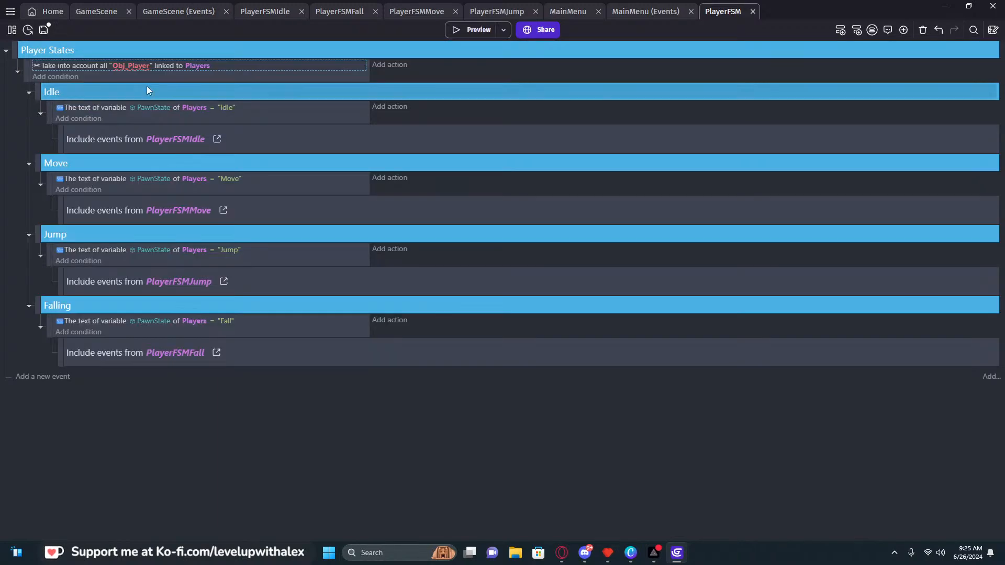
click(163, 11)
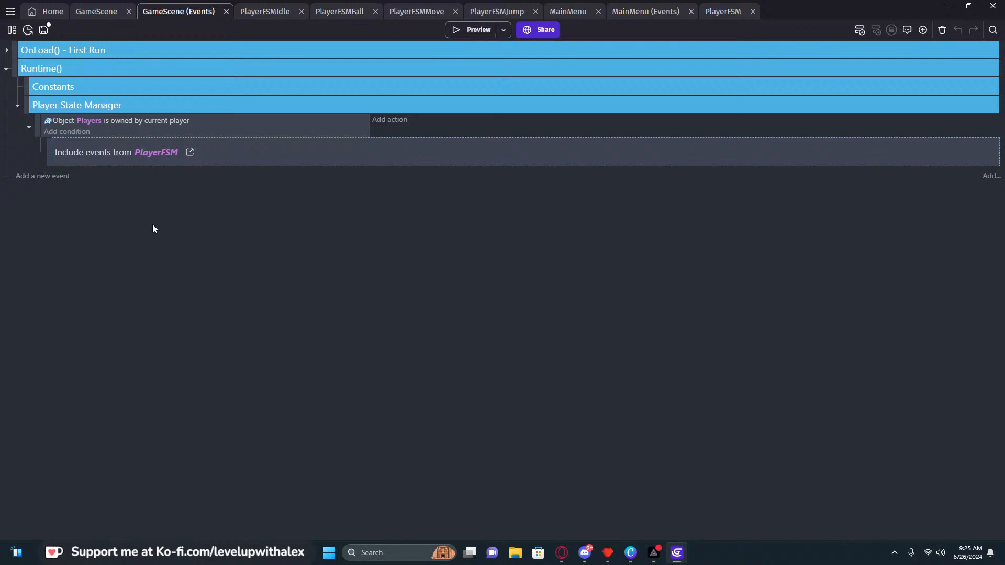
Preview the game from GameScene and close the preview window
click(95, 11)
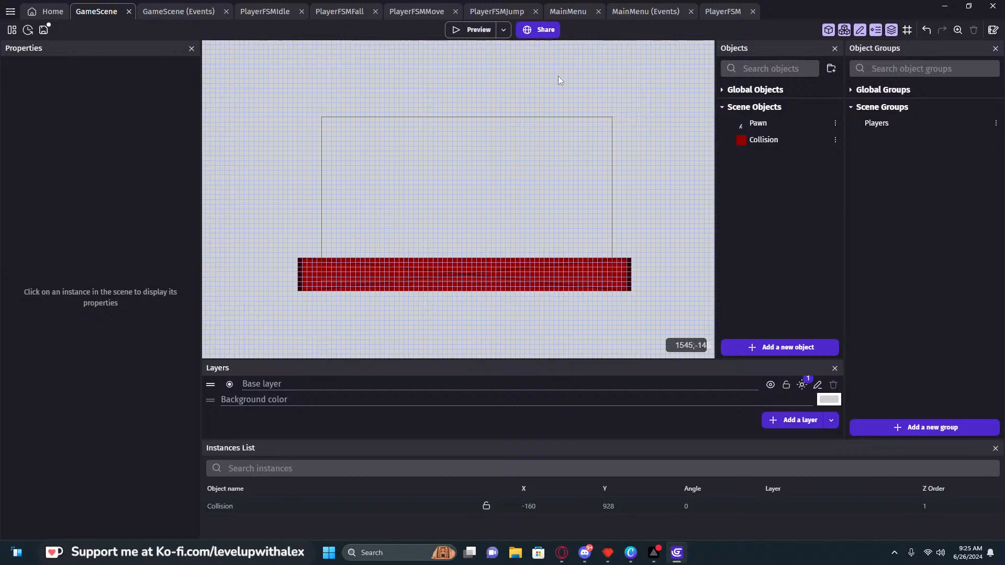
click(476, 30)
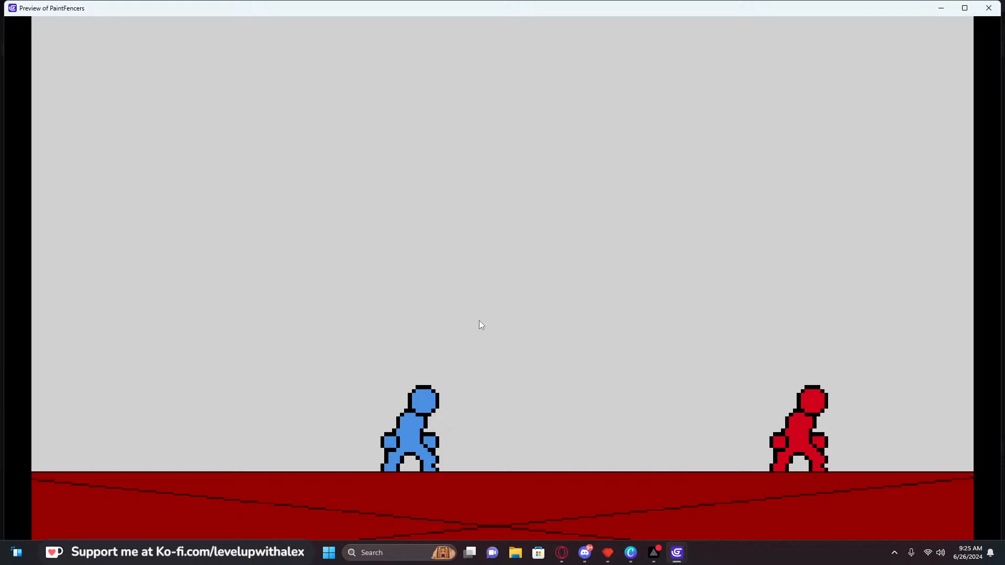
drag(728, 8, 682, 47)
click(946, 48)
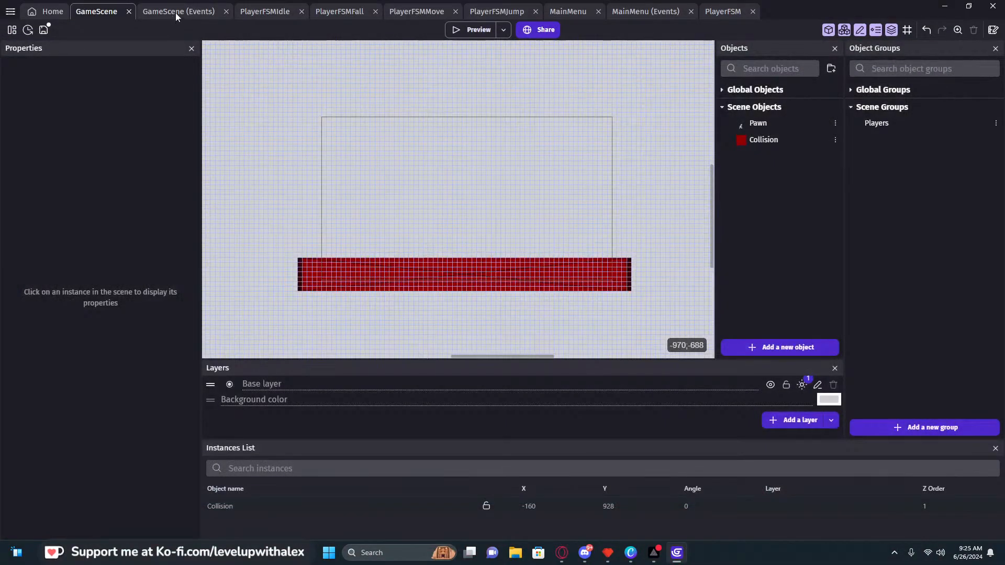
Check the Pawn object's animation properties and glance at the GameScene events before returning to the scene
double_click(775, 124)
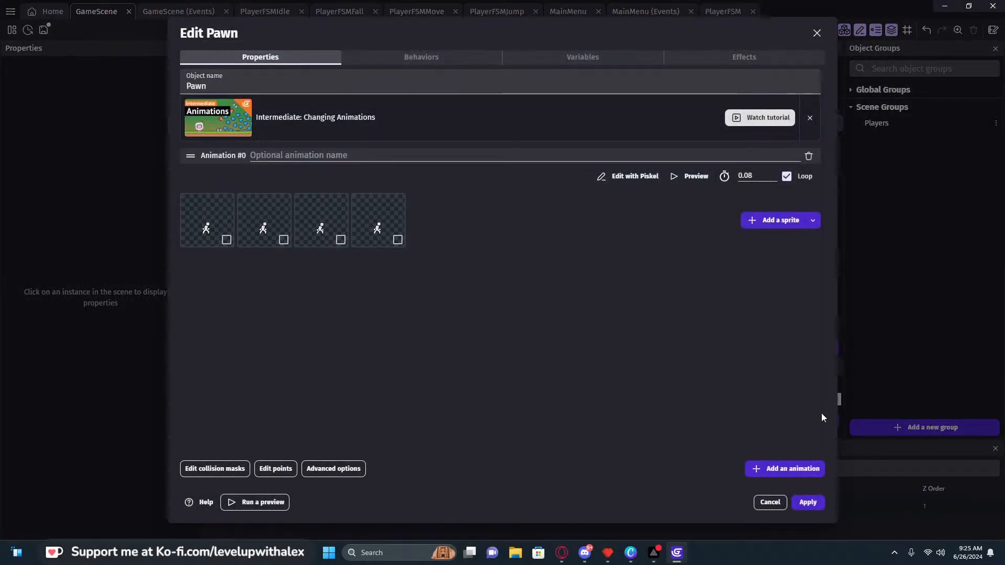
click(807, 503)
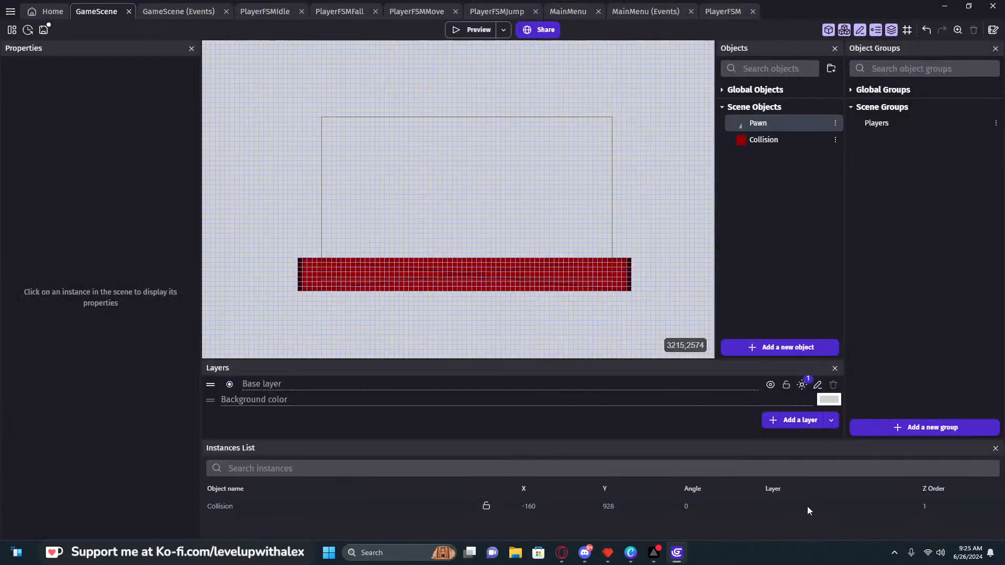
click(172, 11)
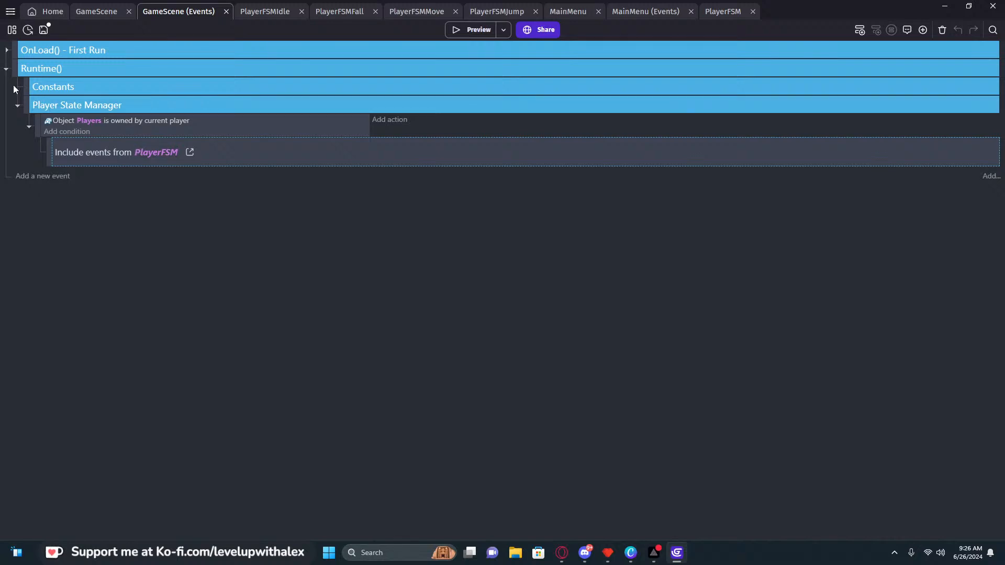
click(104, 14)
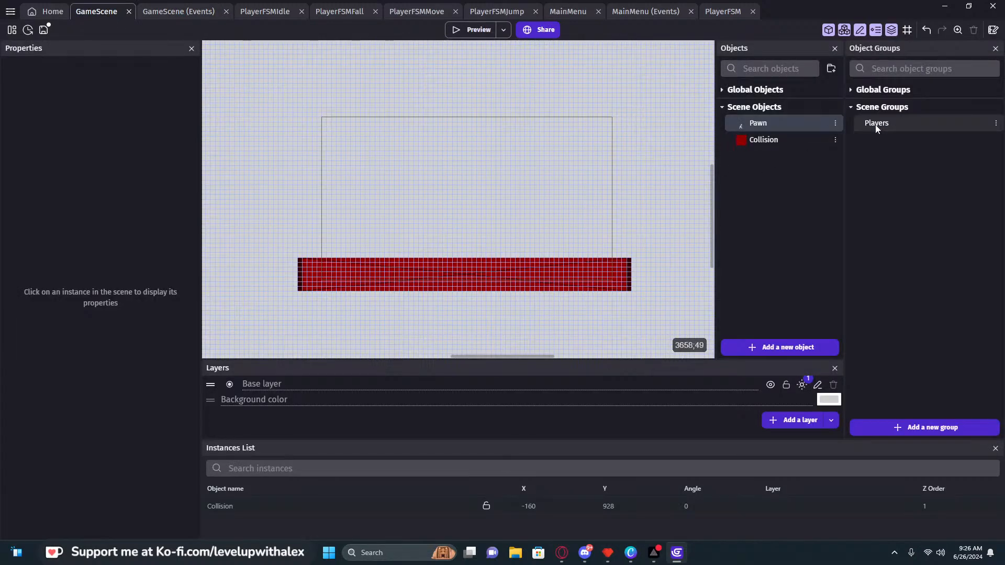
Rename the Pawn object as Obj_Pawn
click(750, 123)
text(G)
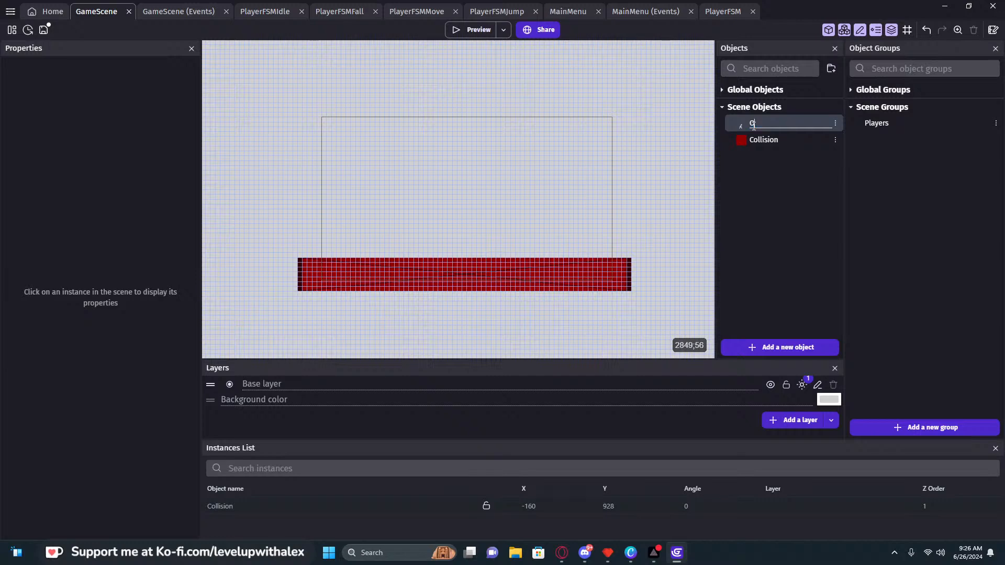
text(bj_Pawn)
key(Return)
Run a preview of the game, close it, and examine the PlayerFSMIdle state events
click(471, 29)
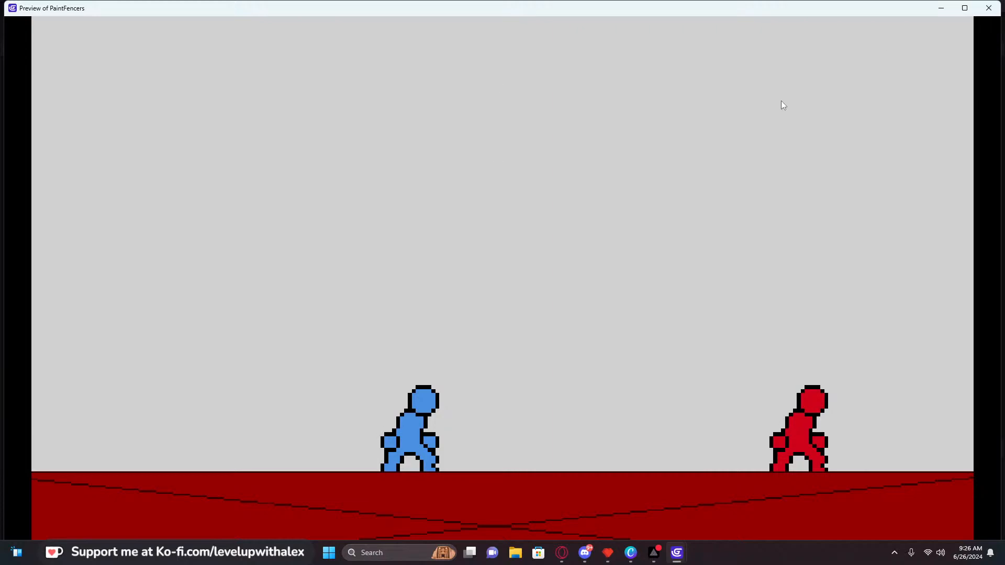
click(997, 6)
click(176, 11)
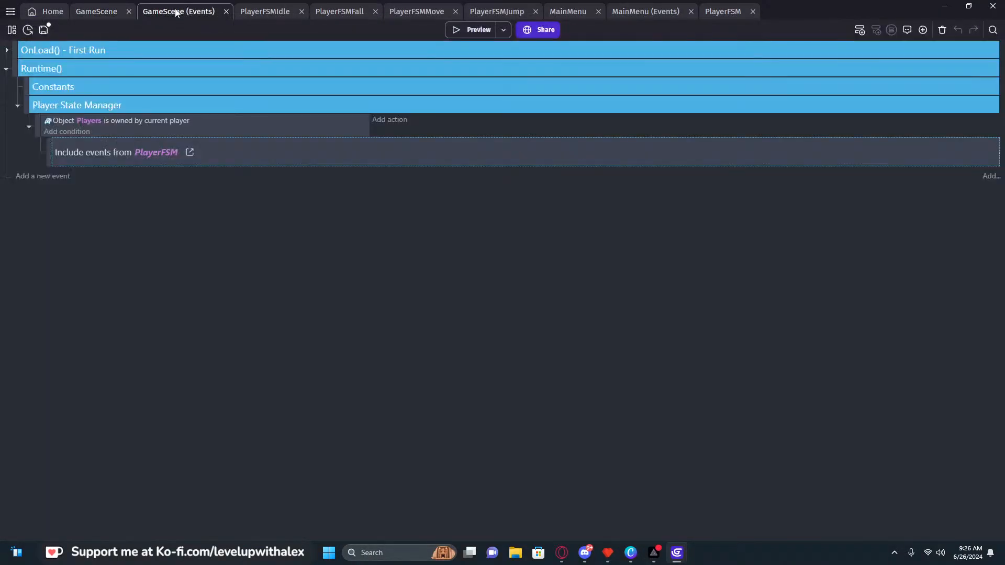
click(249, 13)
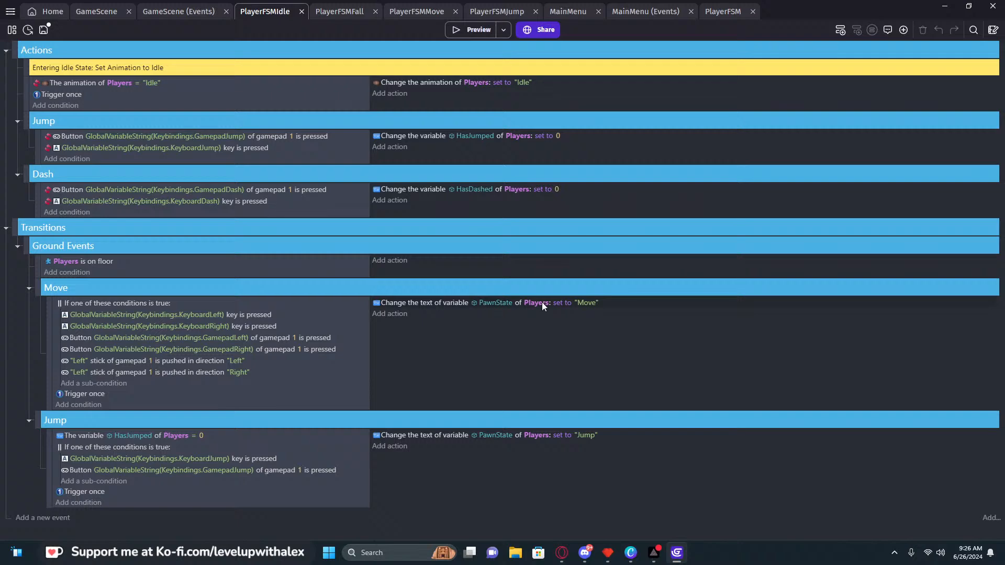
click(195, 11)
click(104, 11)
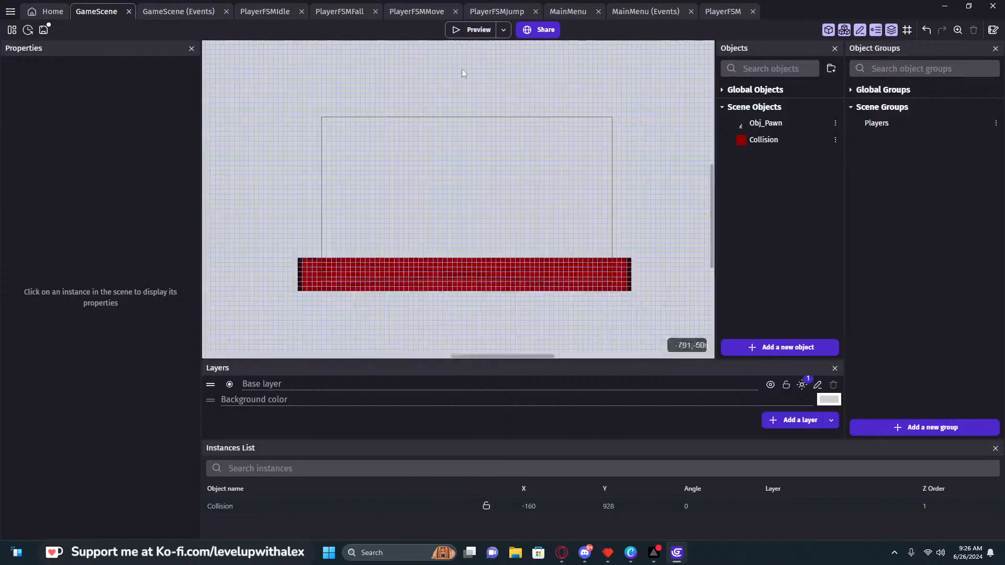
Edit the Obj_Pawn object, change its name back to Pawn and apply the change
double_click(784, 125)
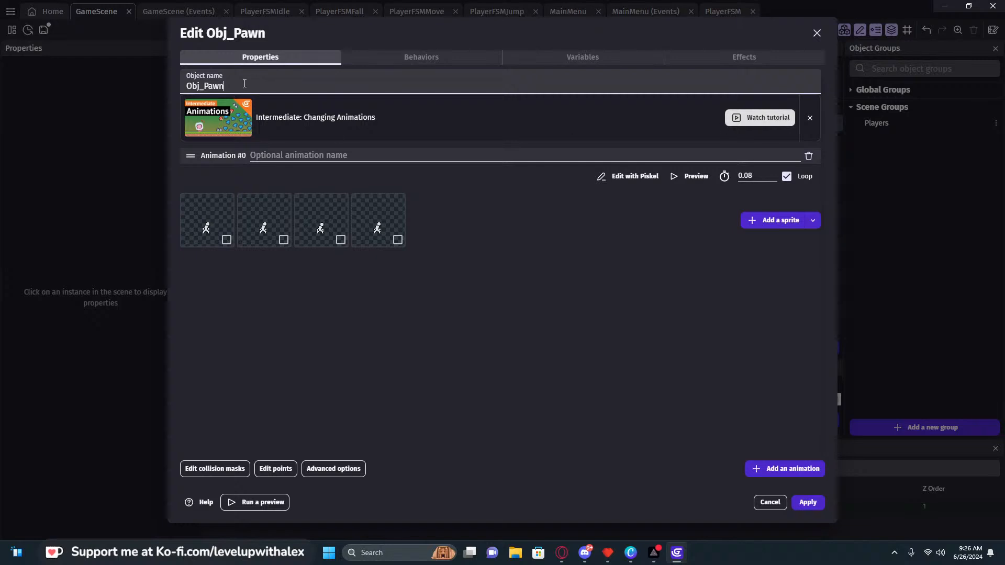
double_click(244, 83)
text(Pawn)
click(807, 503)
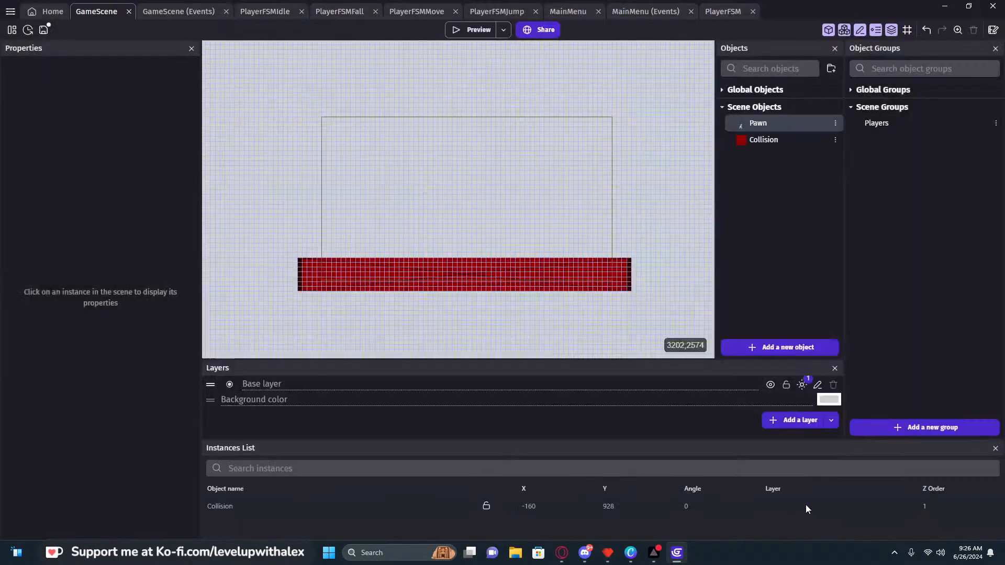
Review the PlayerFSMIdle events and expand the OnLoad() - First Run group in the GameScene events
click(176, 12)
click(266, 12)
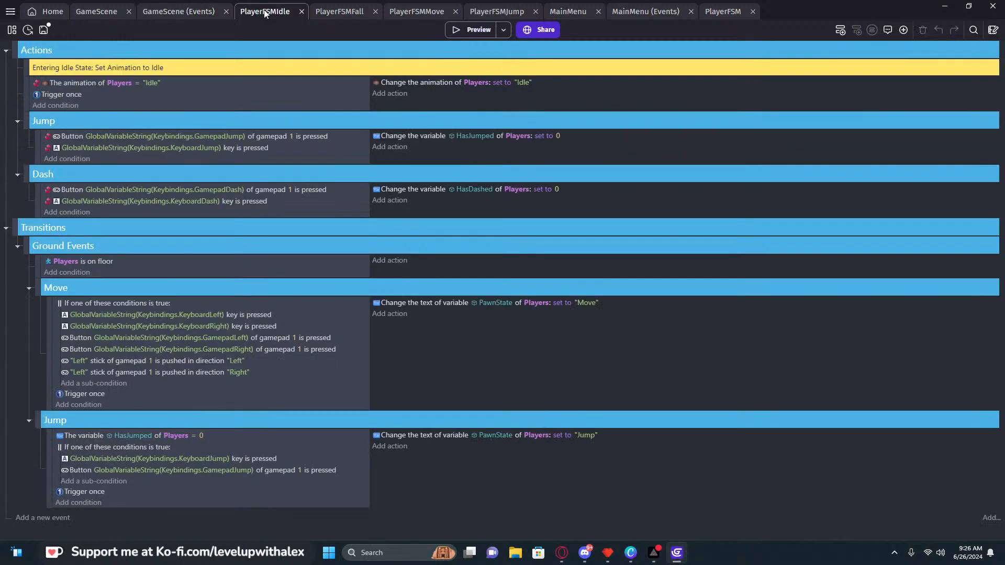
click(99, 11)
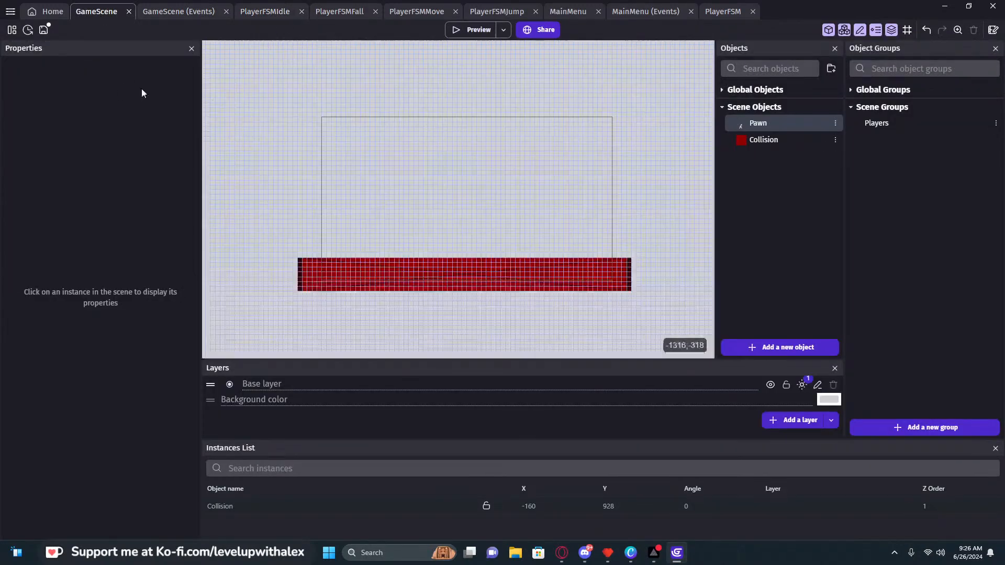
click(179, 12)
click(15, 105)
click(15, 105)
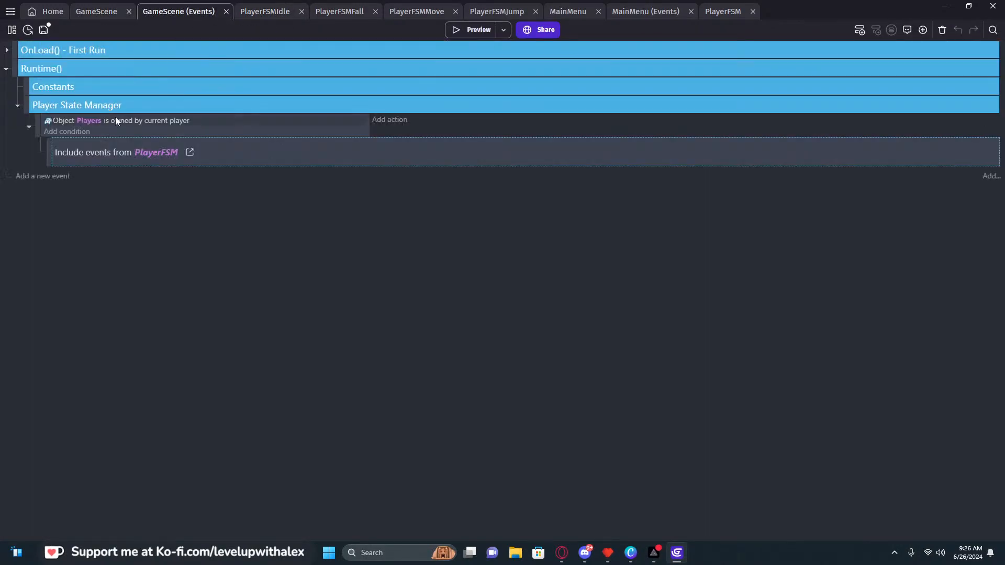
click(8, 50)
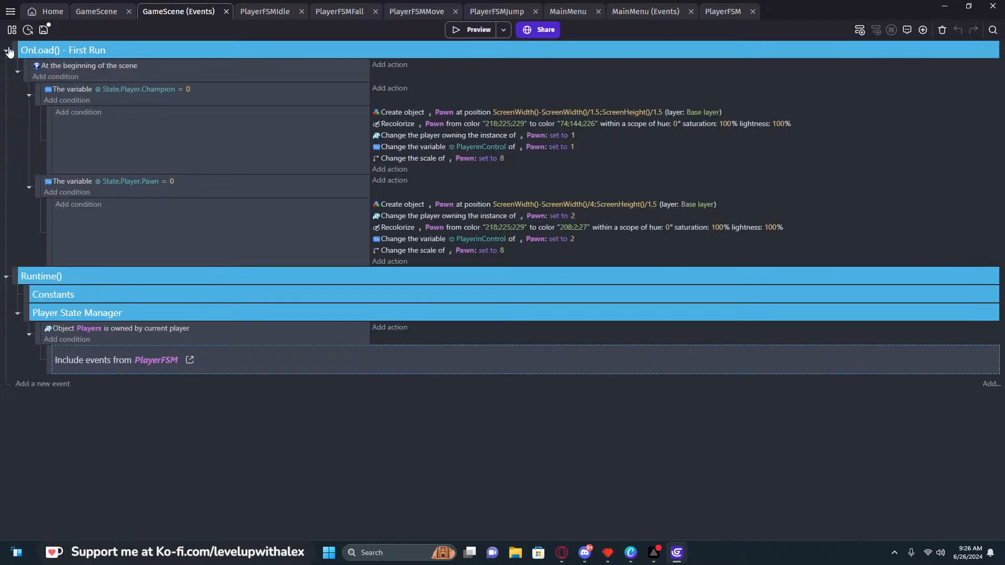
In the PlayerFSM events, replace Obj_Player with Players in the linked-objects condition and test the game in a preview
click(189, 360)
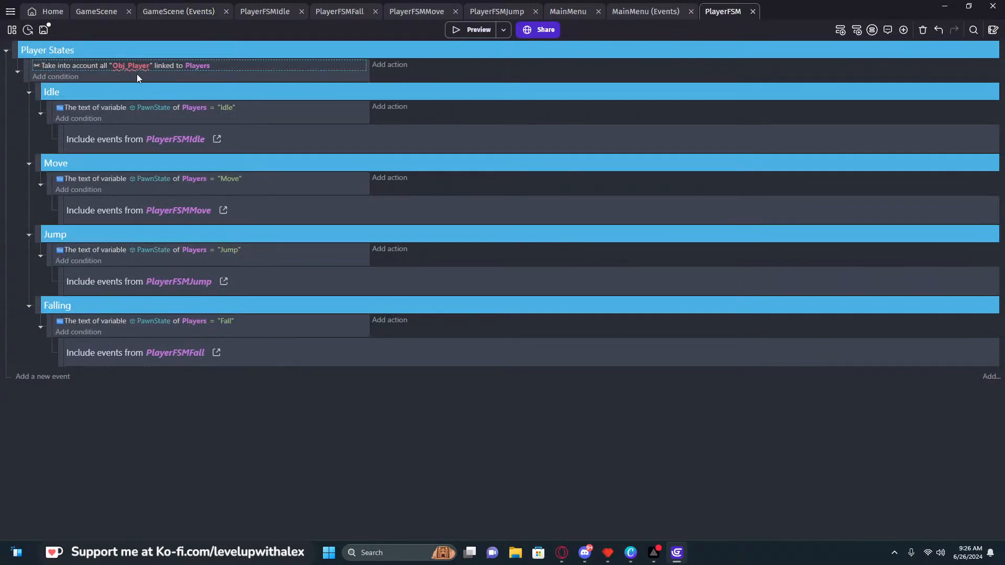
click(125, 66)
text(P)
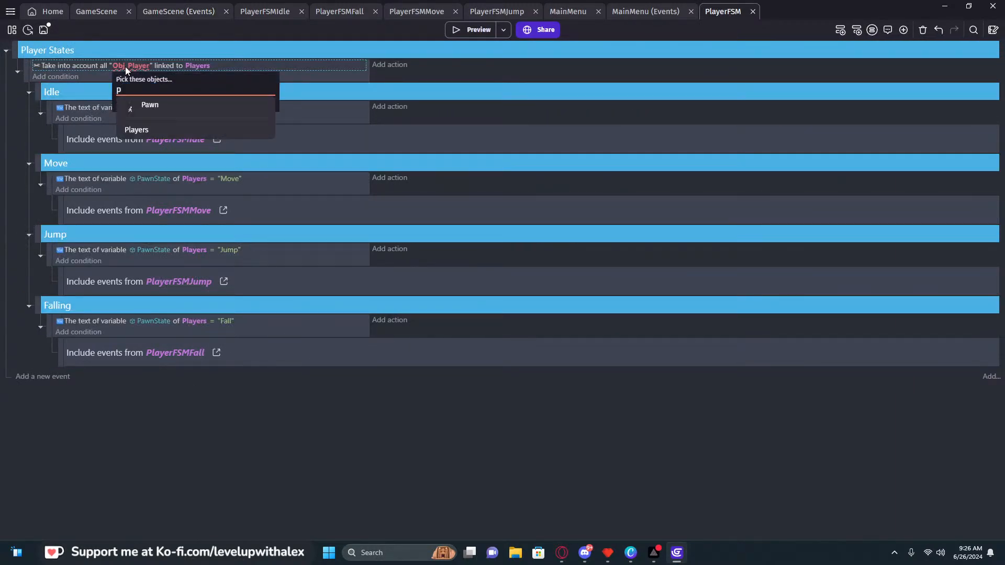
click(138, 130)
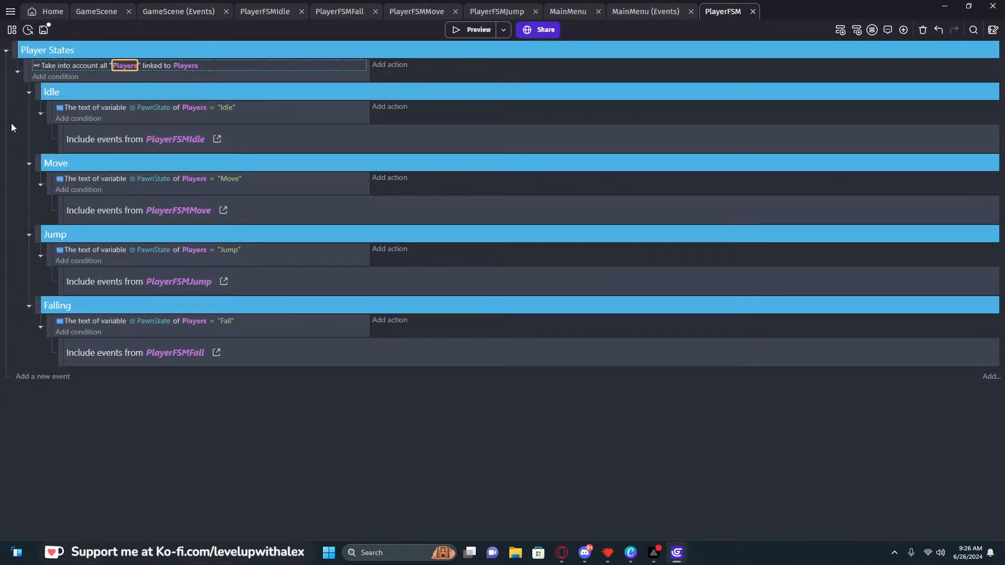
click(470, 27)
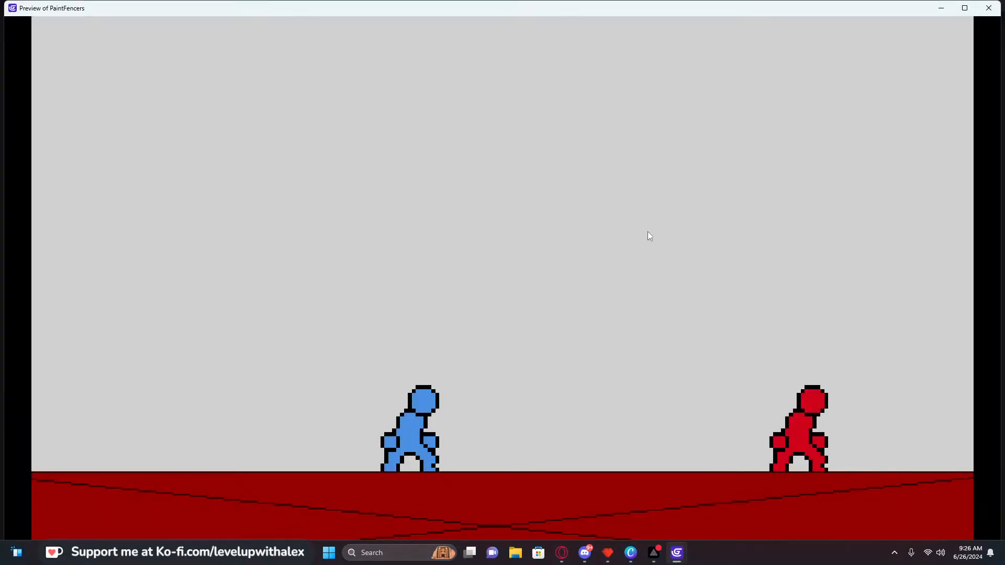
click(988, 7)
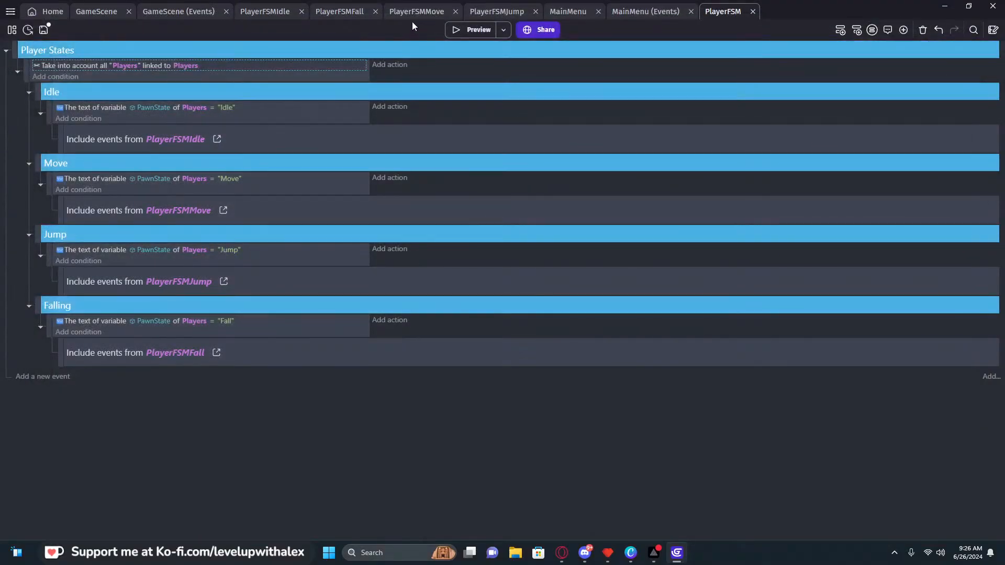
Look over the MainMenu events, show the project list on the home page's Build section and dismiss the Games Dashboard tip
click(275, 11)
click(641, 11)
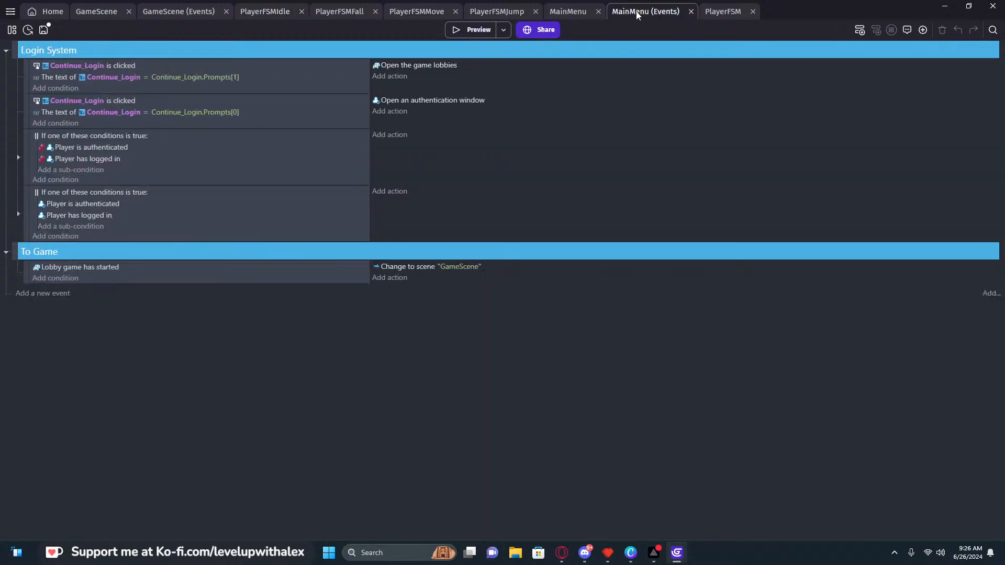
click(48, 13)
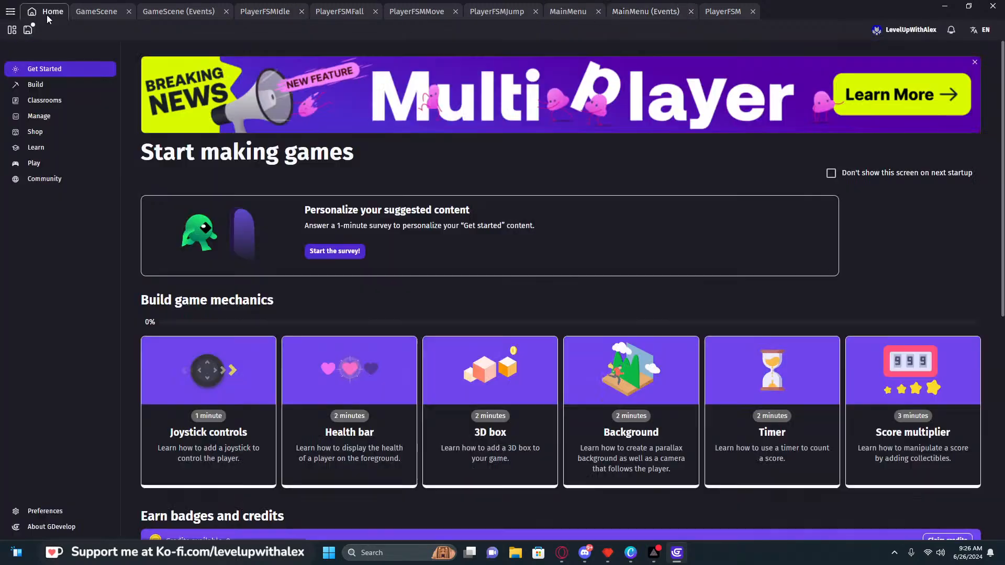
click(50, 85)
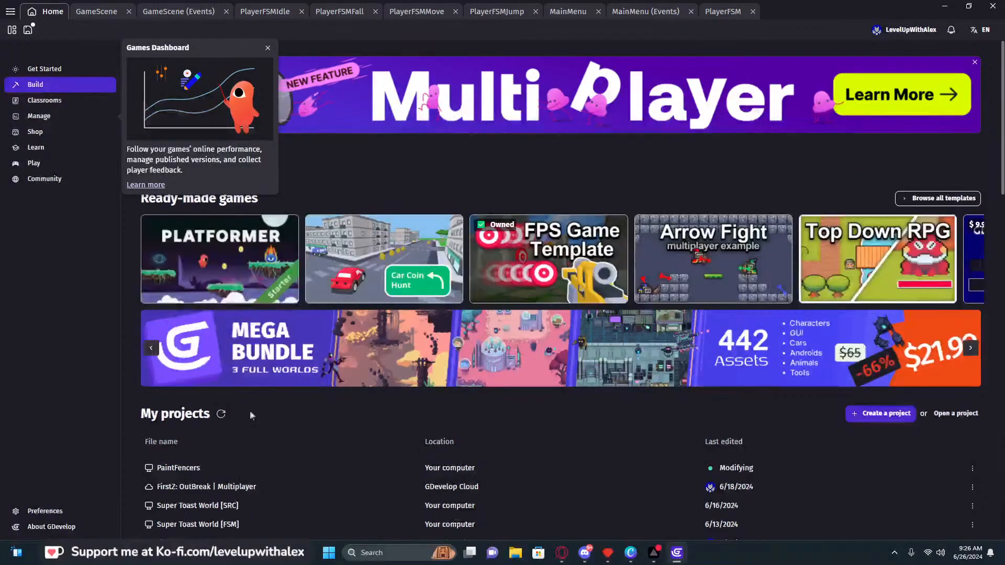
click(268, 49)
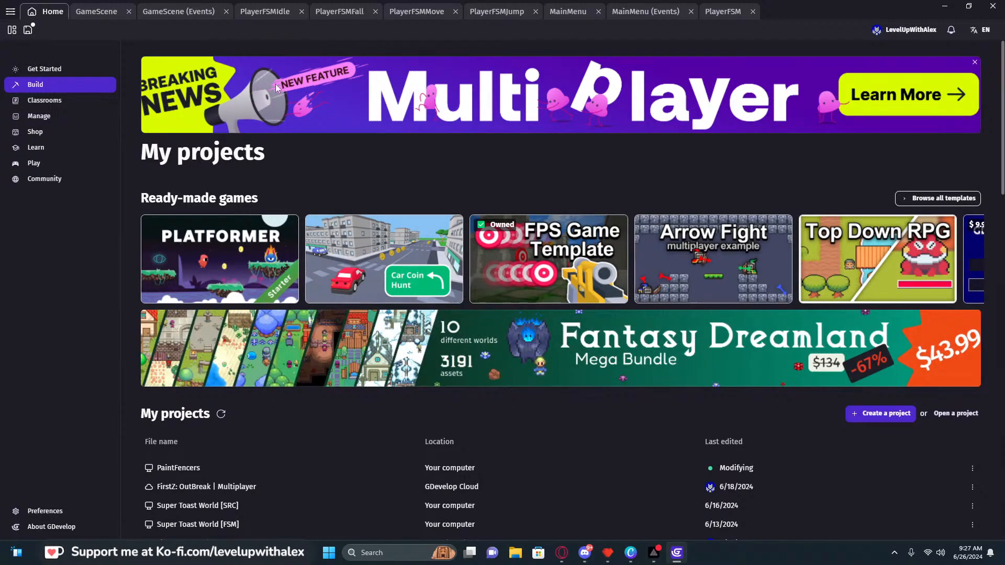
Close all open scene and external event editors of the PaintFencers project, keeping only the home page
click(129, 12)
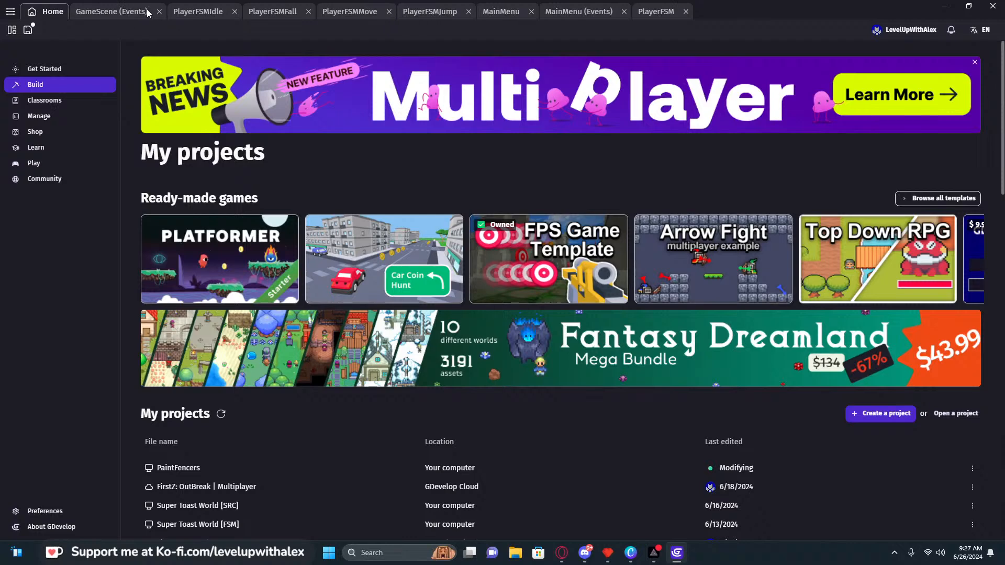
click(157, 11)
click(137, 12)
click(136, 11)
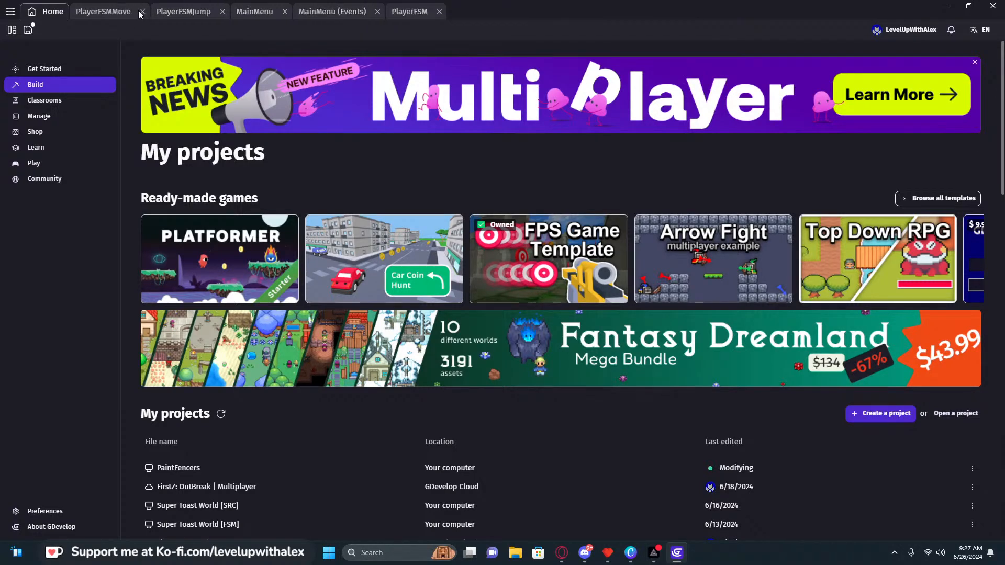
click(142, 11)
click(143, 11)
click(143, 12)
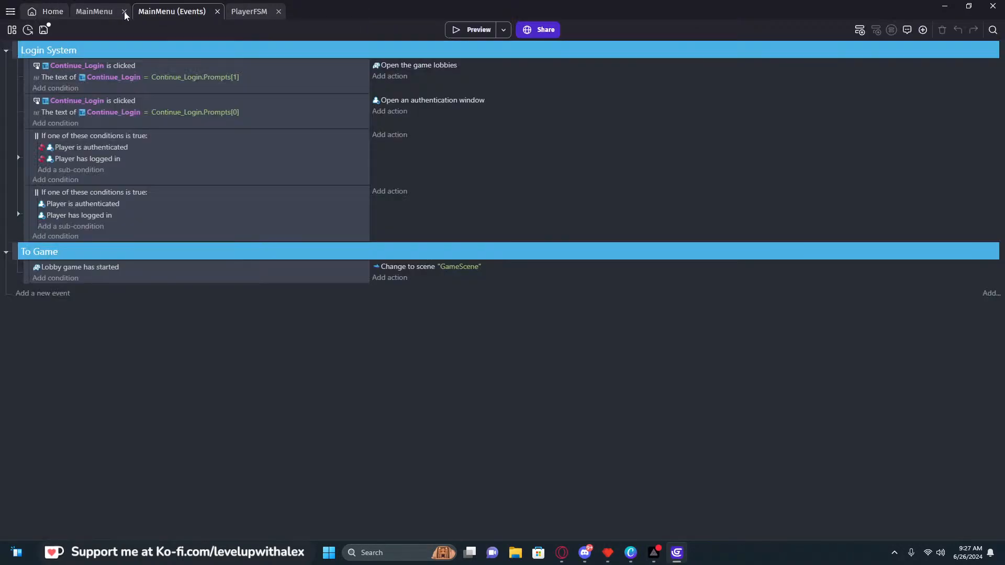
click(124, 12)
click(152, 12)
click(123, 11)
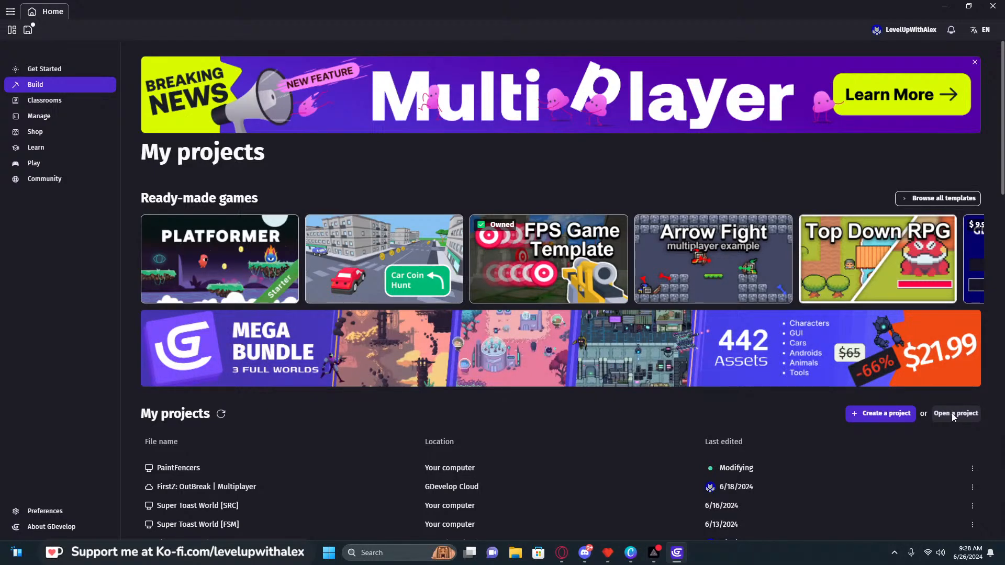
Set up a new project stored on GDevelop Cloud and name it JazzedCast
click(883, 419)
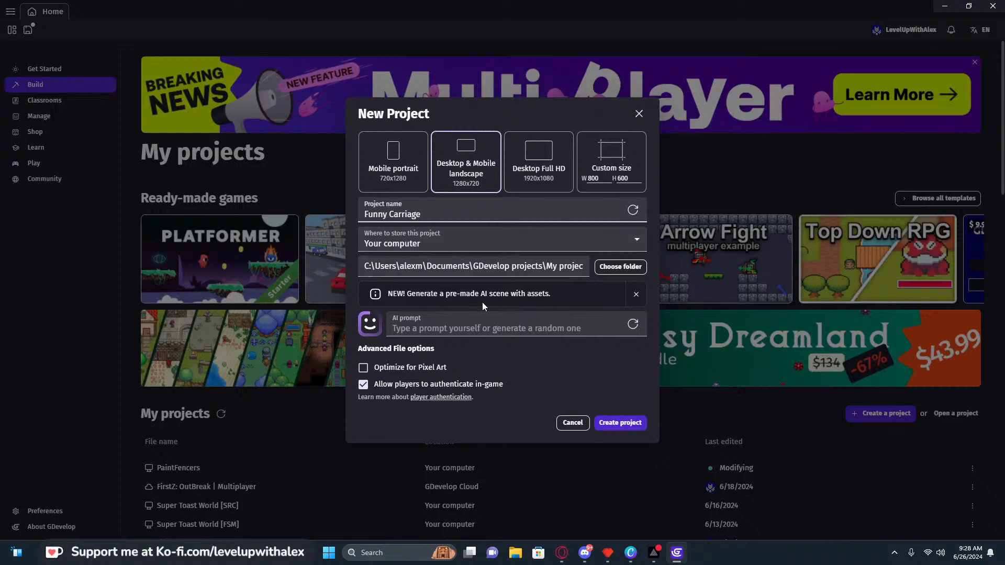
click(449, 246)
click(420, 268)
drag(421, 227, 361, 227)
click(633, 223)
click(633, 223)
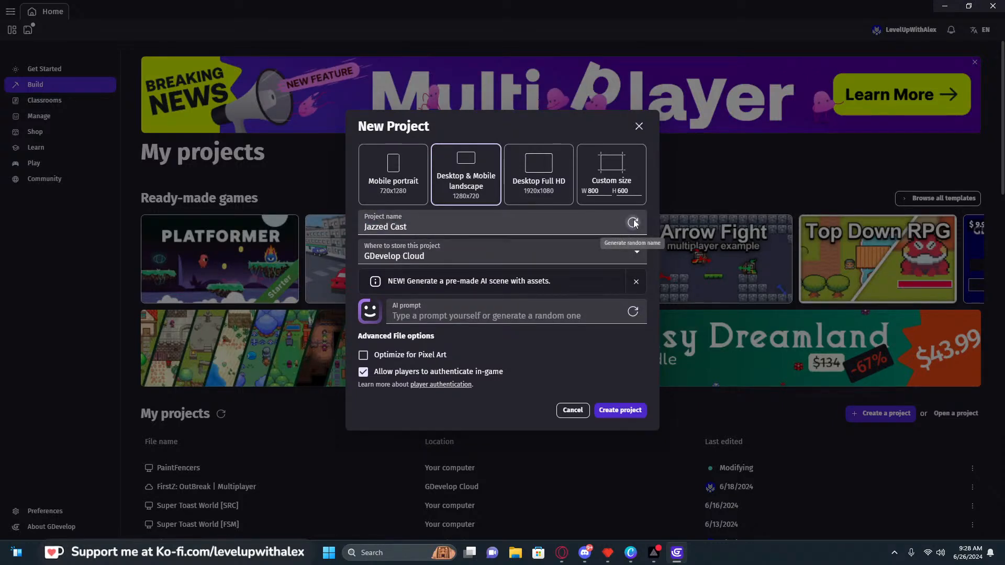
click(393, 226)
key(shift+Right)
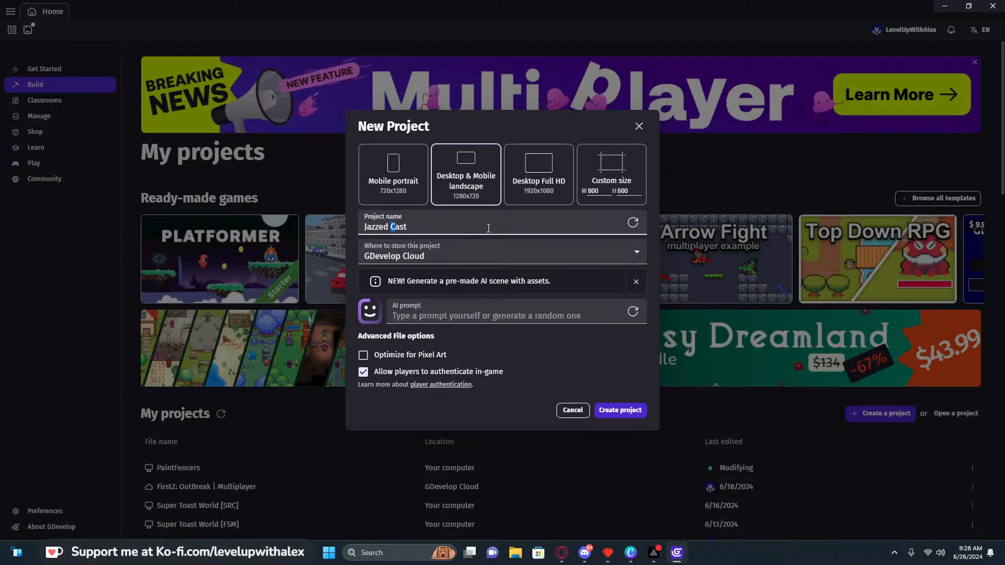
key(BackSpace)
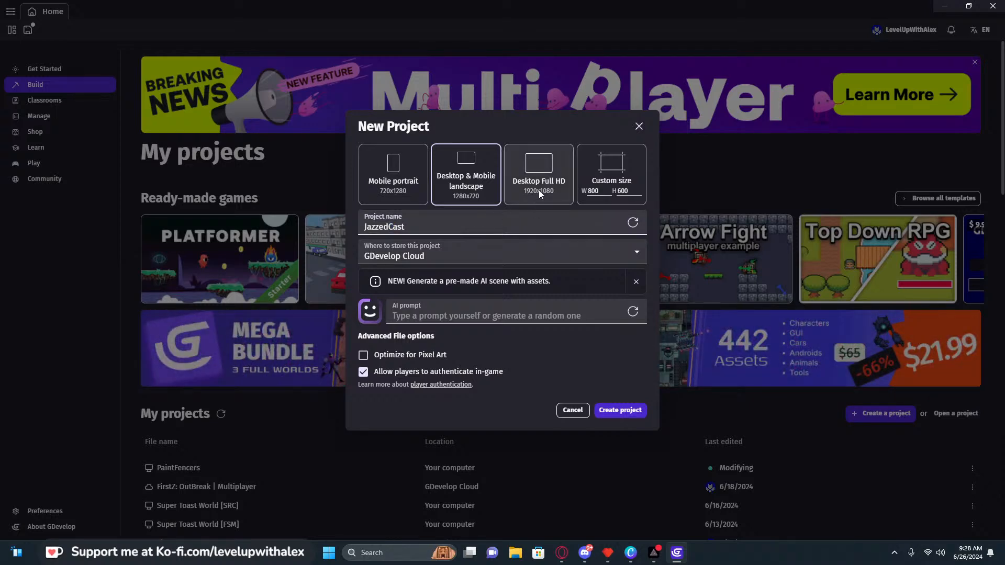
Choose the Desktop & Mobile landscape 1280x720 format, enable Optimize for Pixel Art and create the project
click(520, 198)
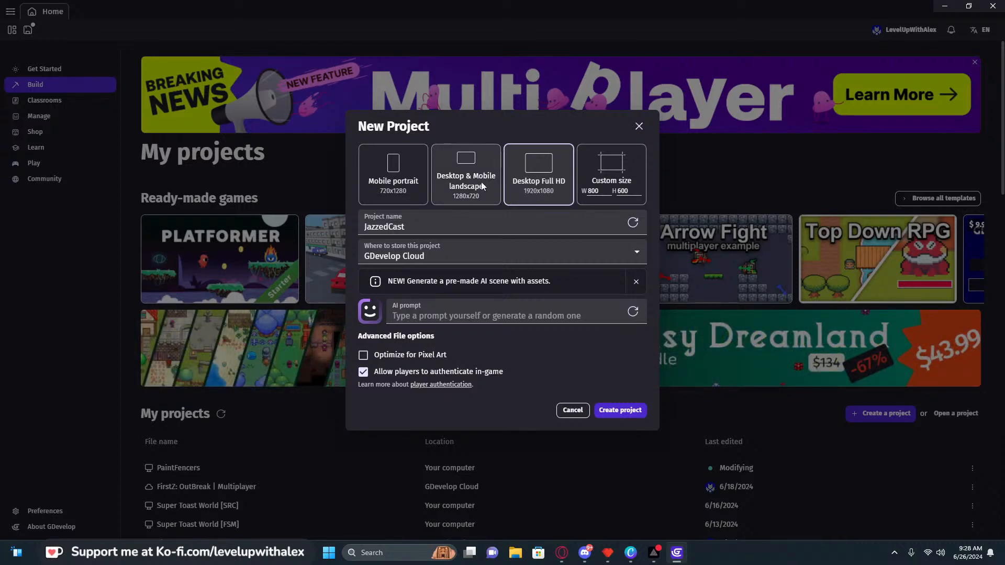
click(465, 196)
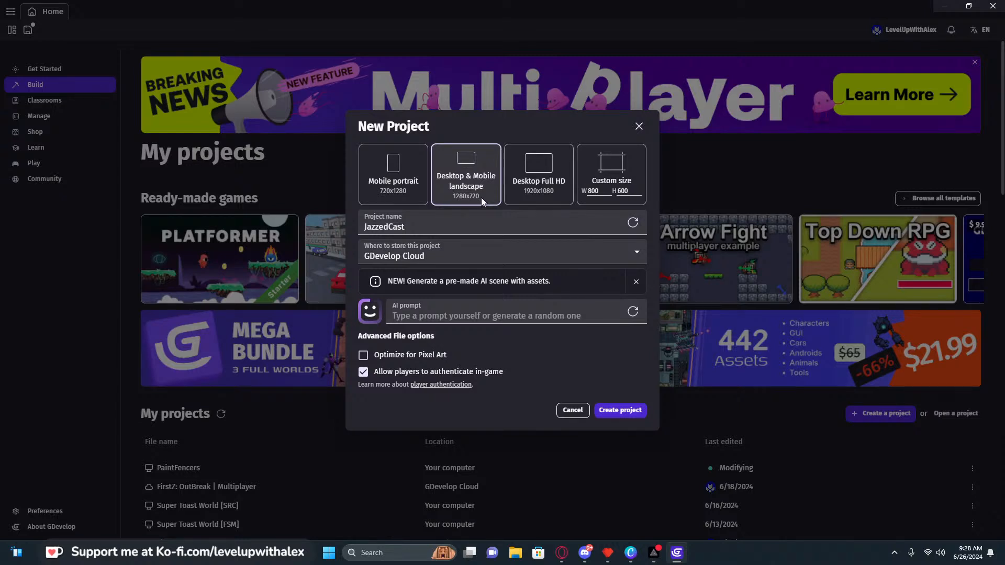
click(363, 355)
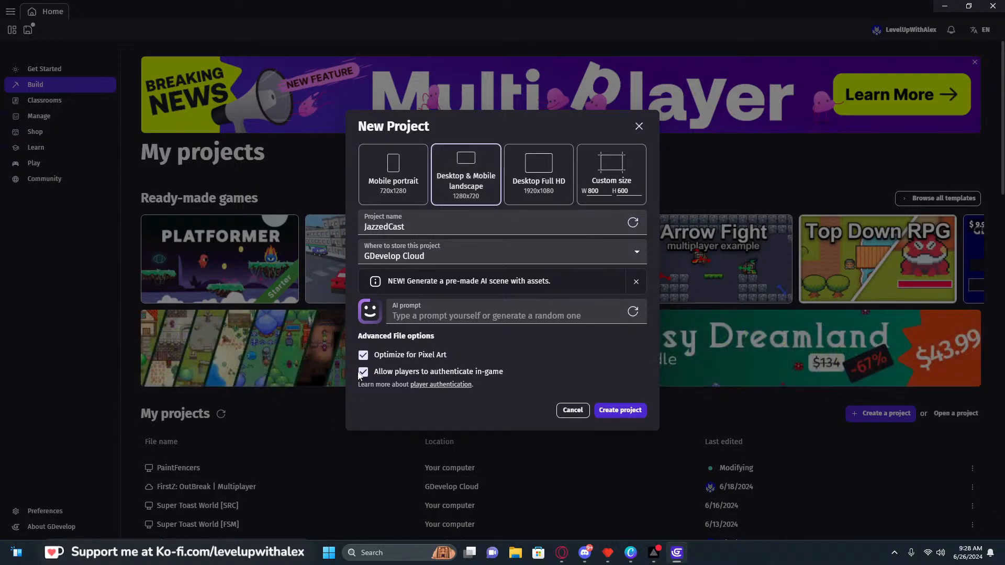
click(612, 410)
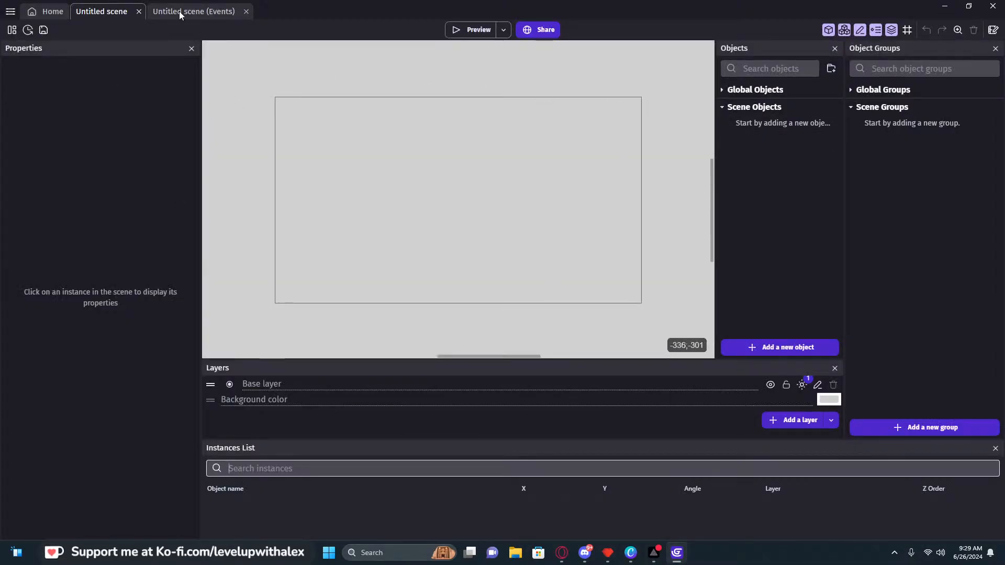
View the Untitled scene's events and save the new project
click(210, 11)
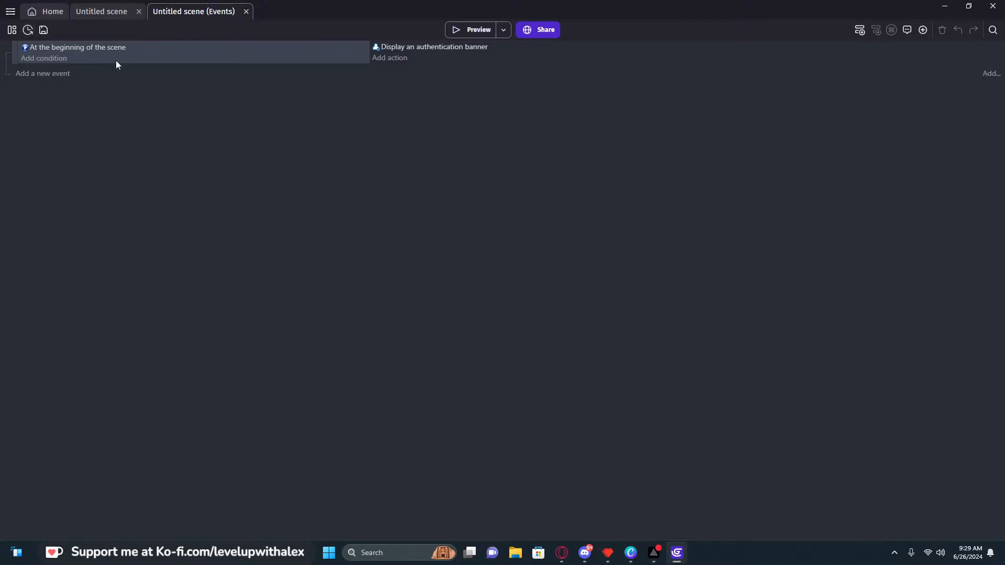
key(ctrl+s)
click(12, 29)
click(259, 121)
Reopen the PaintFencers project from the project list on the home page
click(31, 11)
click(184, 487)
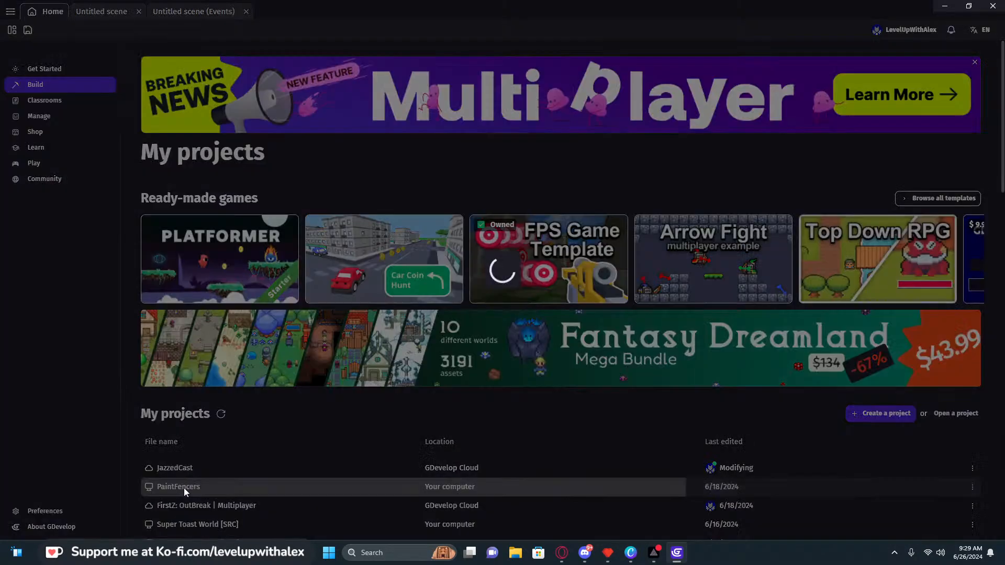
click(570, 321)
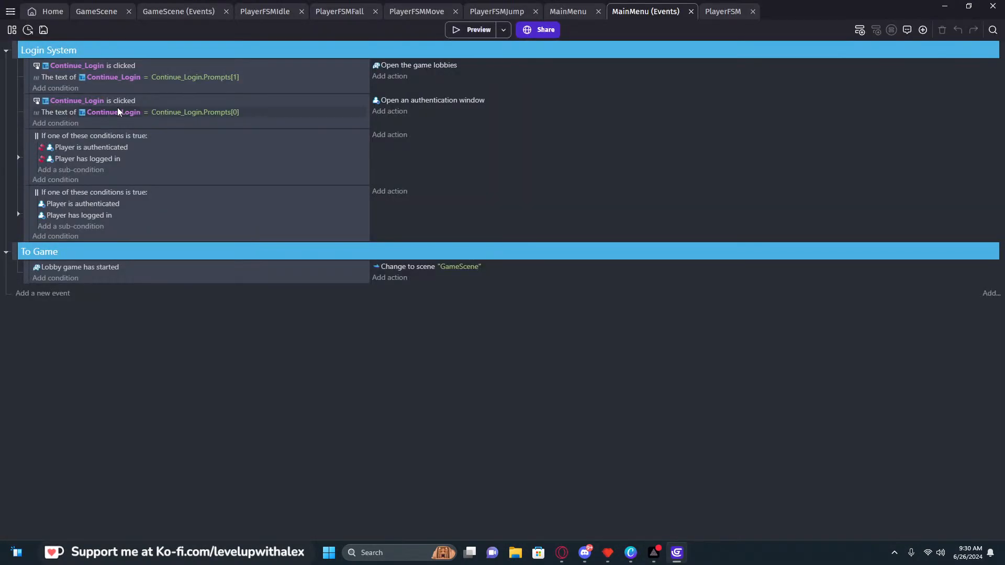
Open the MainMenu scene and review its layout and its Login System and To Game events
click(12, 30)
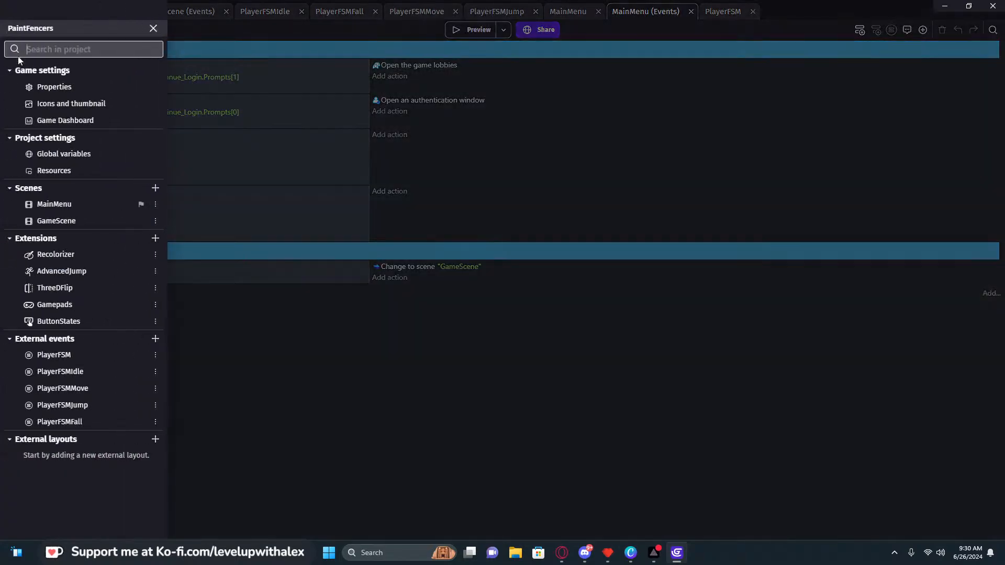
click(58, 204)
click(471, 47)
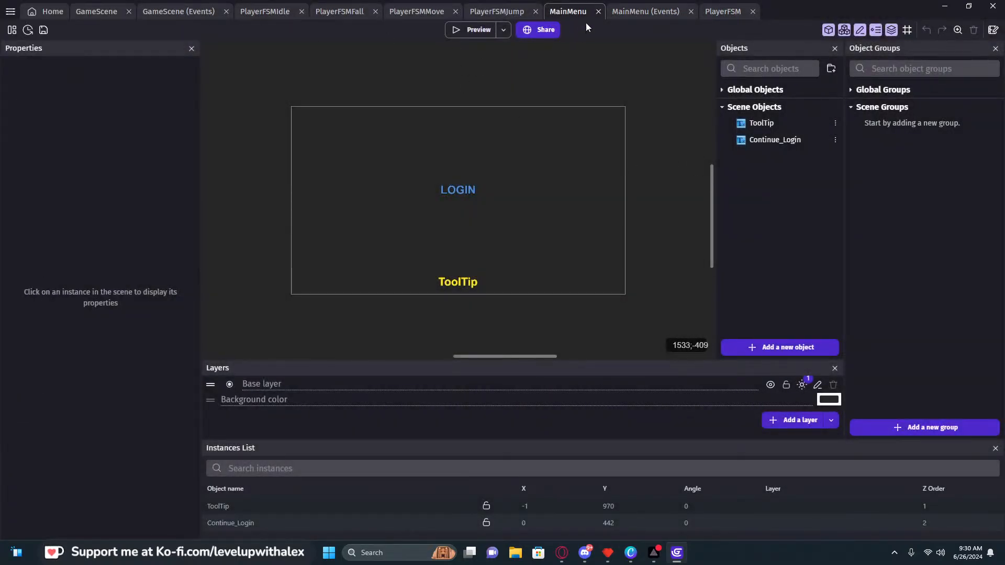
click(645, 11)
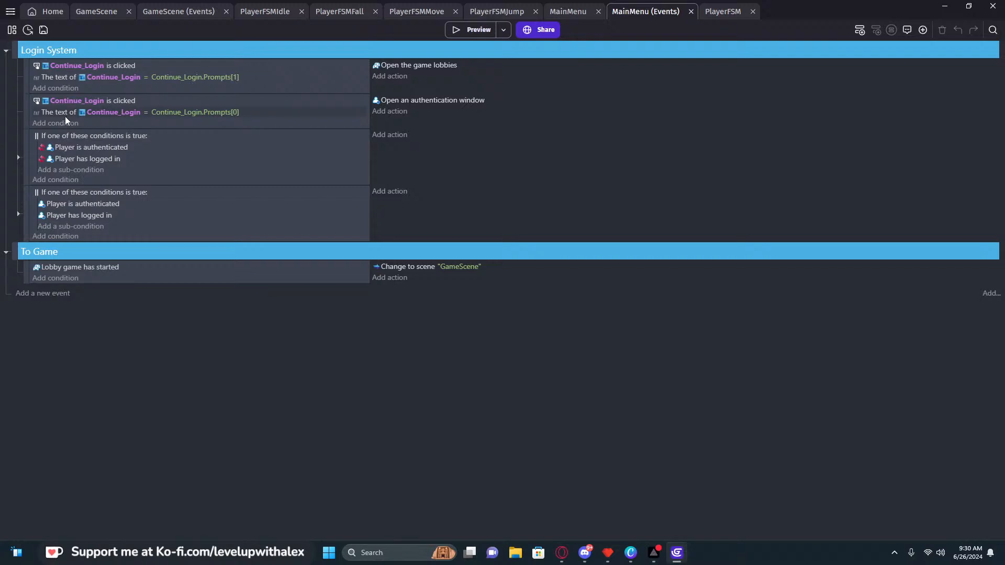
Open the project's global variables, look through them and collapse the Keybindings structure
click(12, 30)
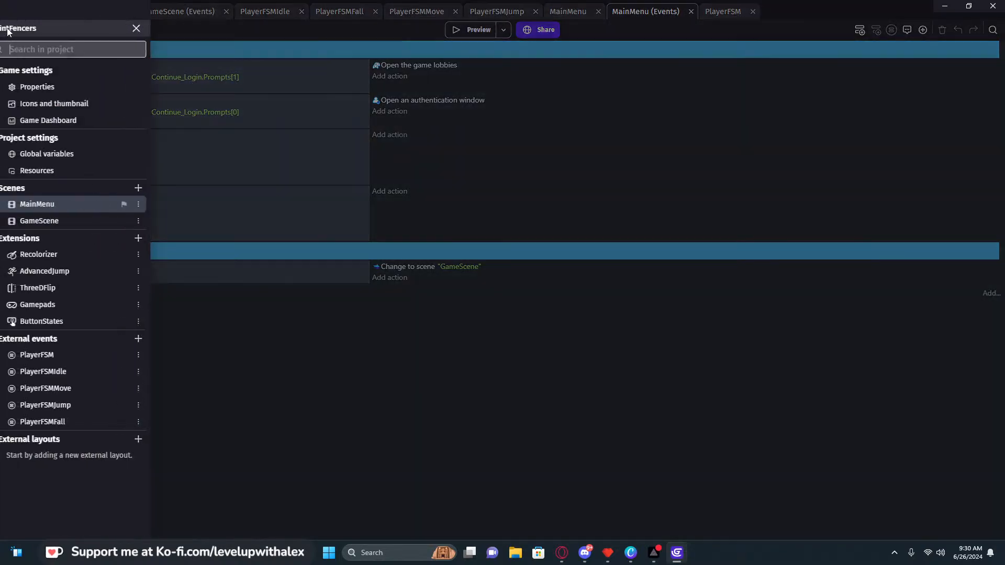
click(69, 155)
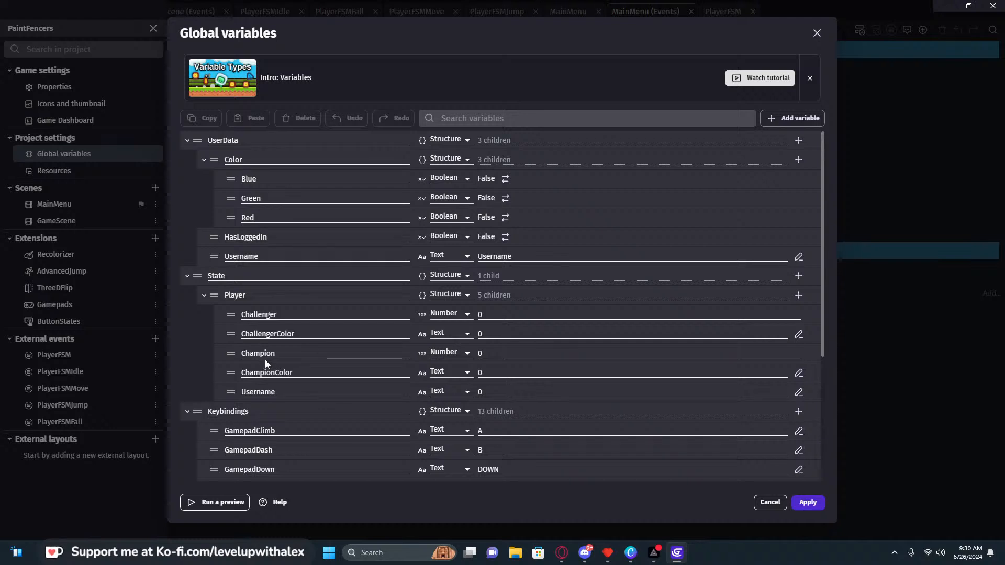
scroll(218, 338, down, 4)
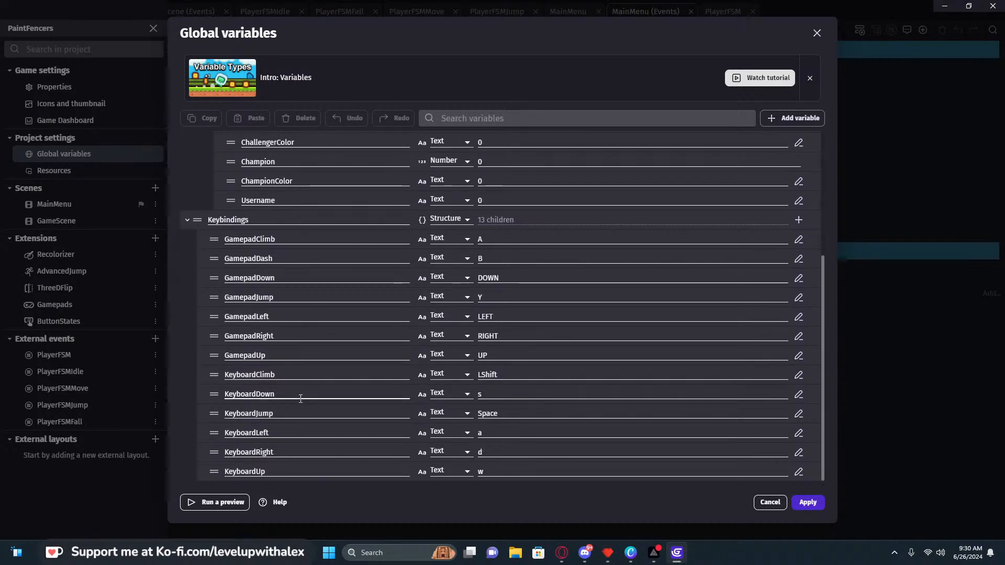
click(186, 220)
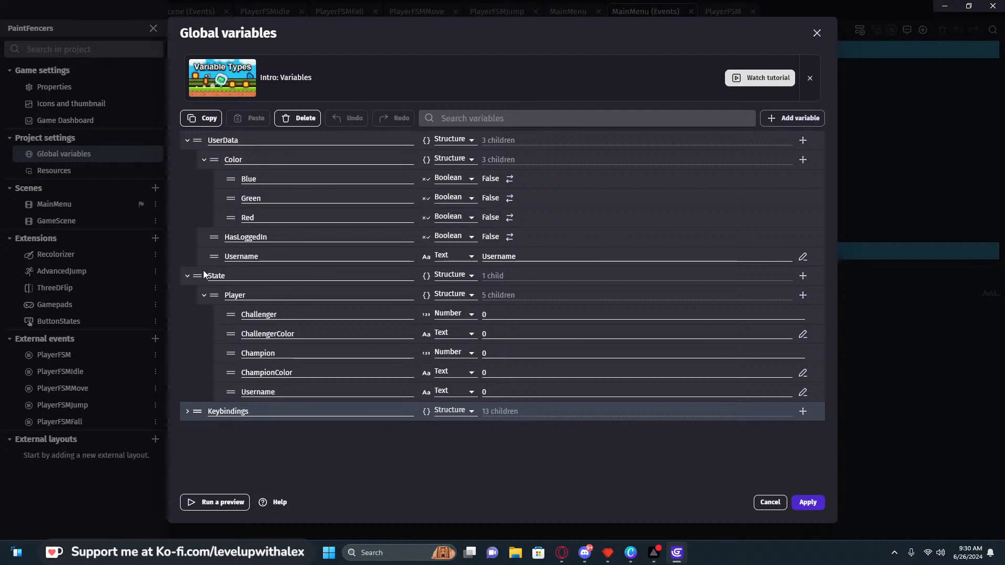
Examine the State global variable and its nested Player structure
double_click(231, 276)
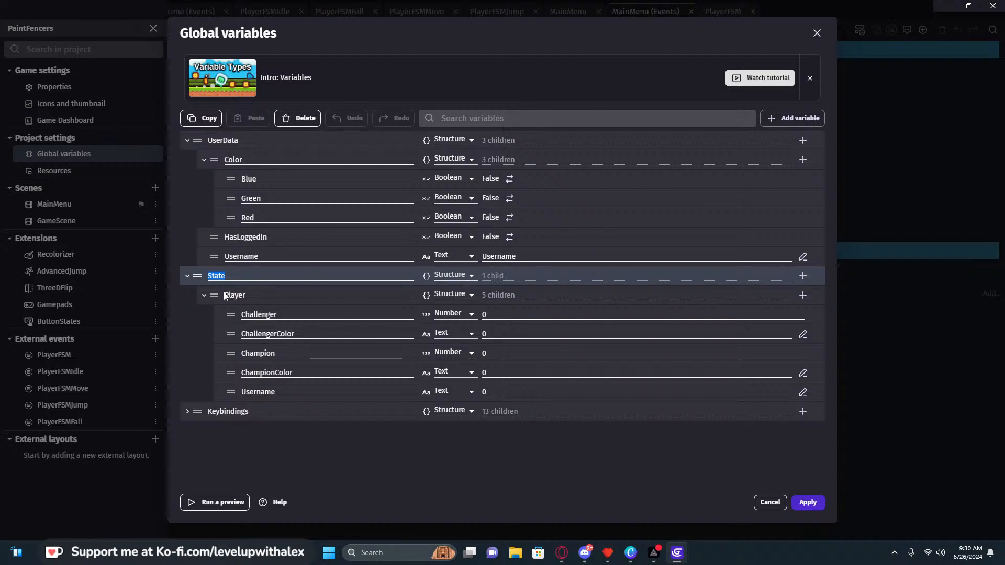
click(242, 296)
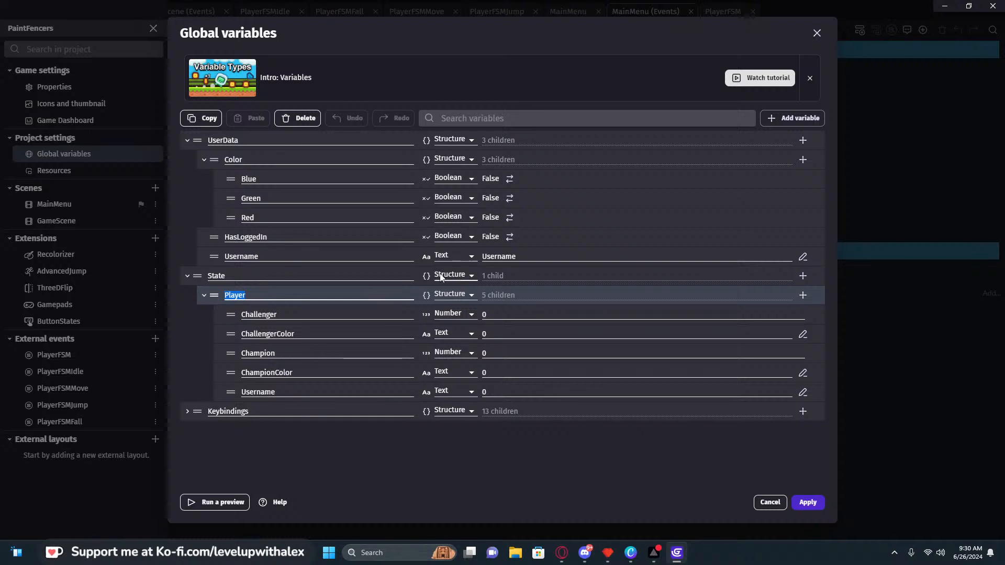
click(239, 295)
double_click(239, 294)
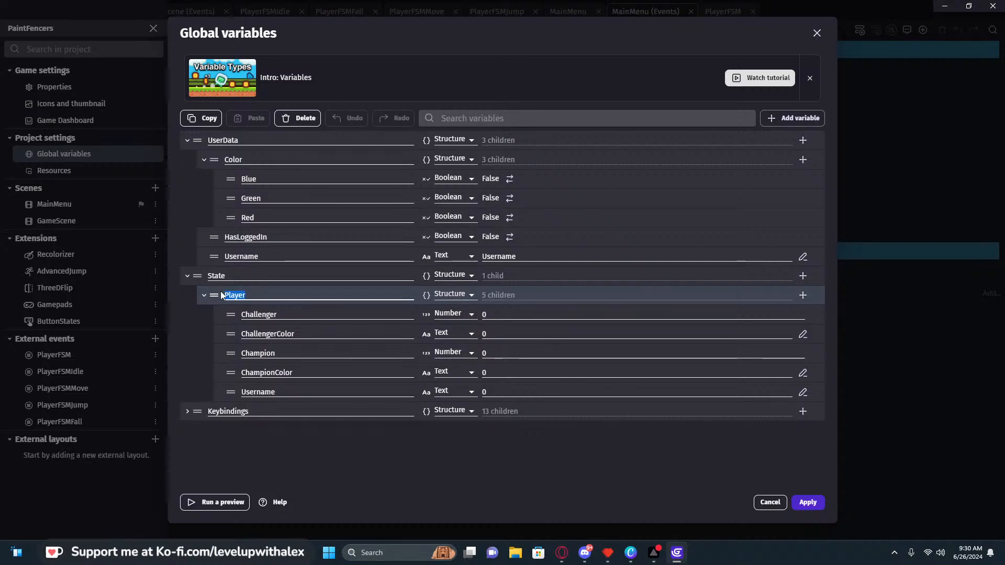
drag(259, 297, 227, 297)
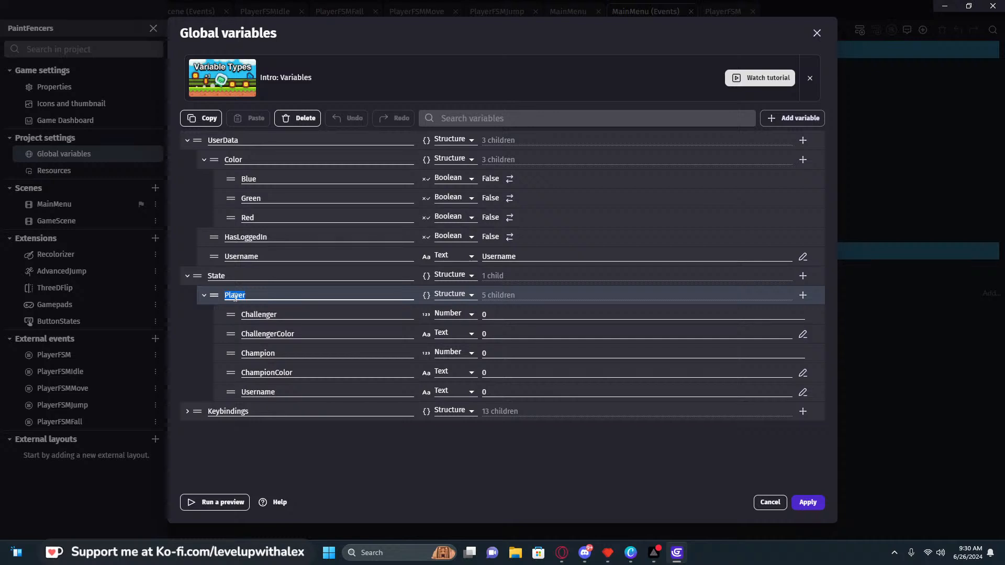
Examine the State global variable's Player structure, including its Challenger, Champion and Username children
click(210, 276)
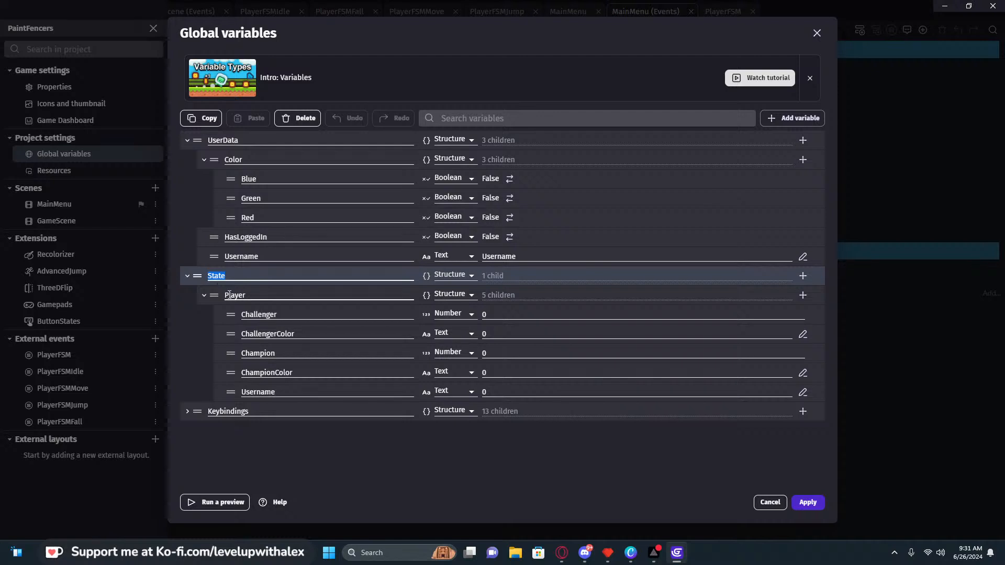
click(251, 295)
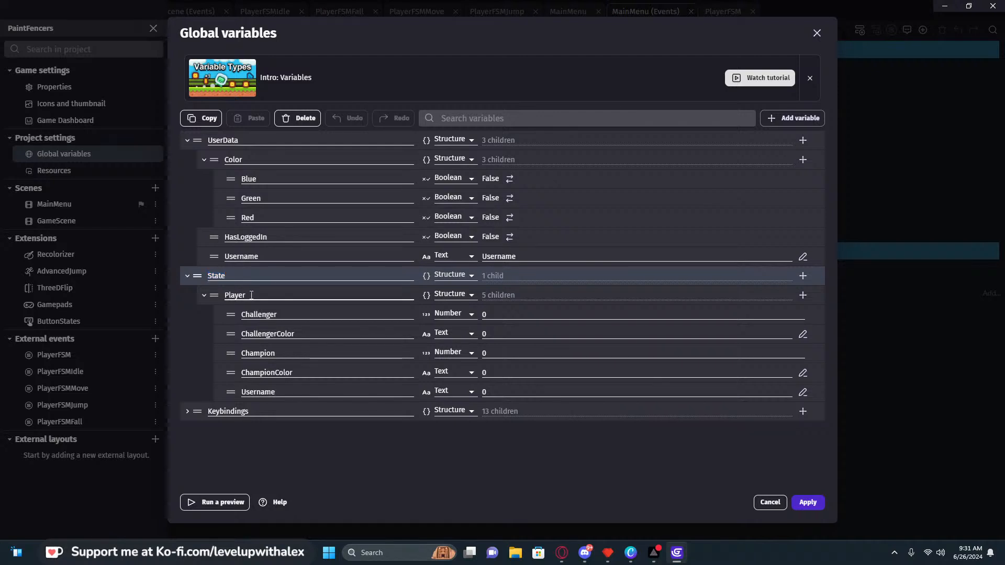
click(281, 314)
click(283, 354)
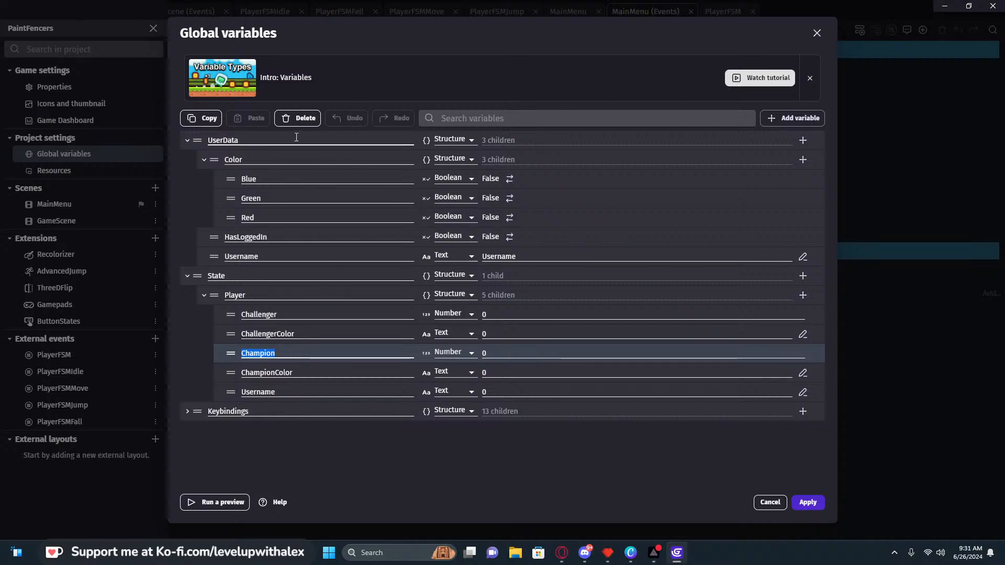
click(232, 276)
double_click(234, 276)
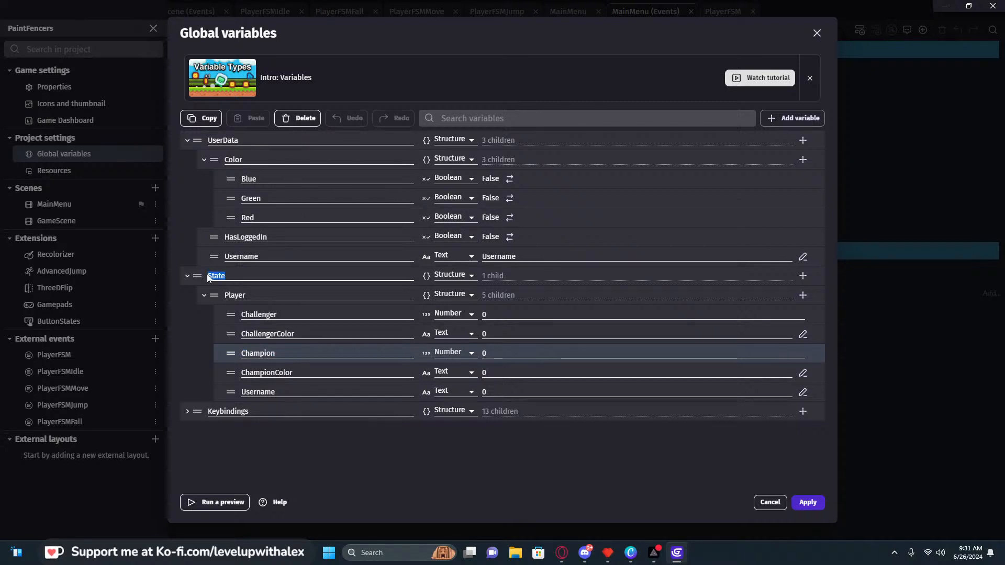
double_click(234, 295)
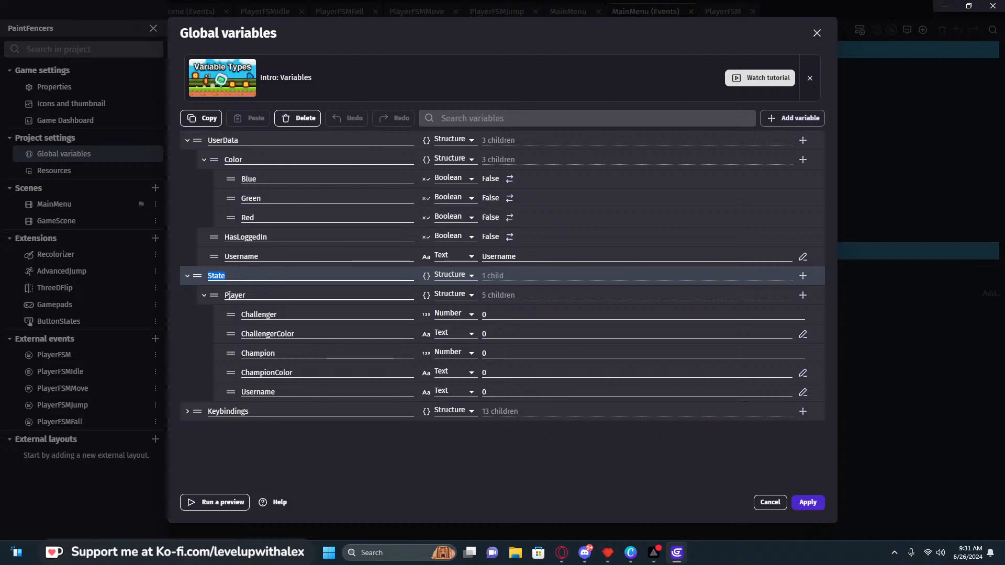
drag(300, 390, 301, 390)
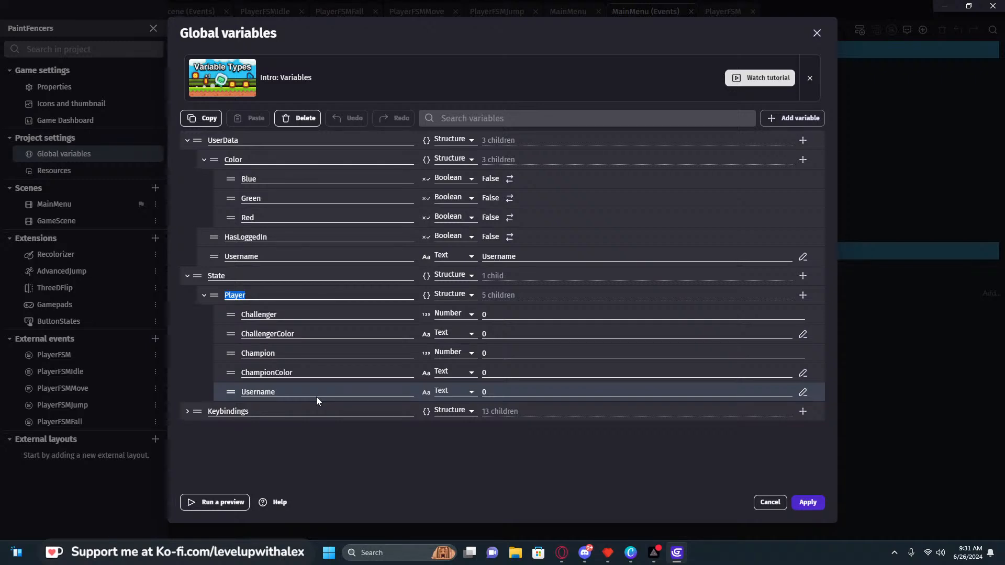
Switch to Pyxel Edit and hide every layer of the 2DRTS artwork
click(607, 553)
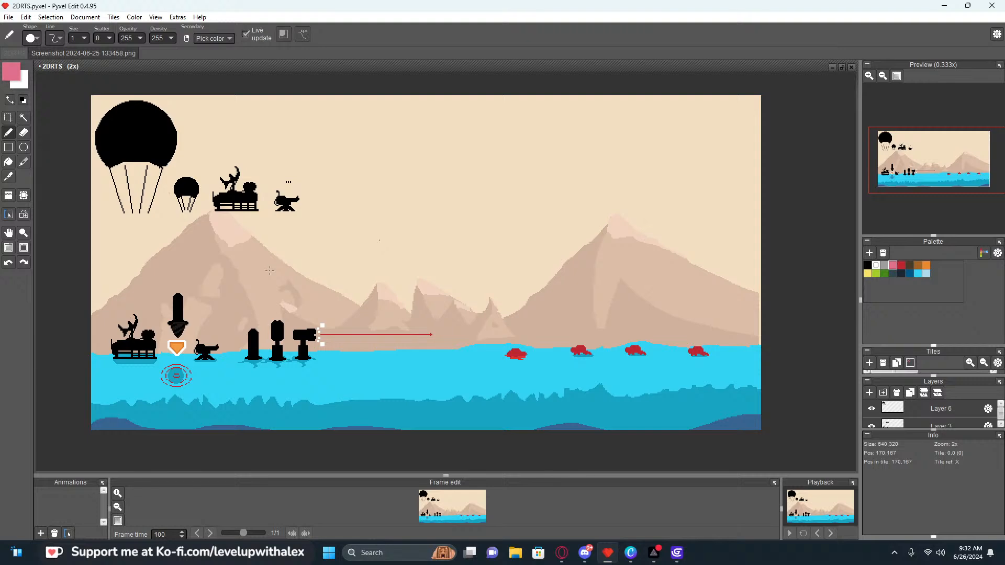
click(871, 409)
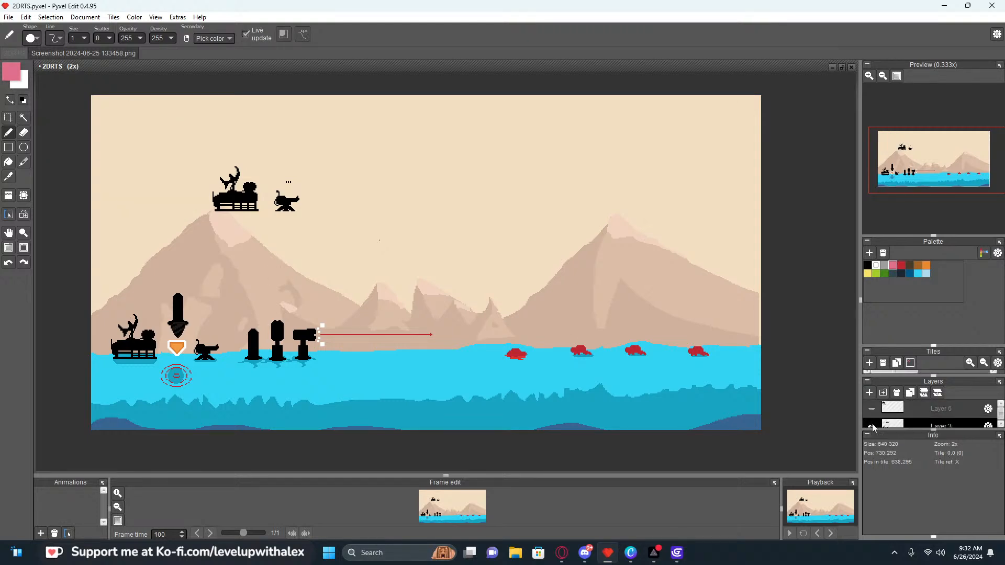
click(872, 424)
scroll(874, 423, down, 2)
click(873, 422)
scroll(873, 422, down, 3)
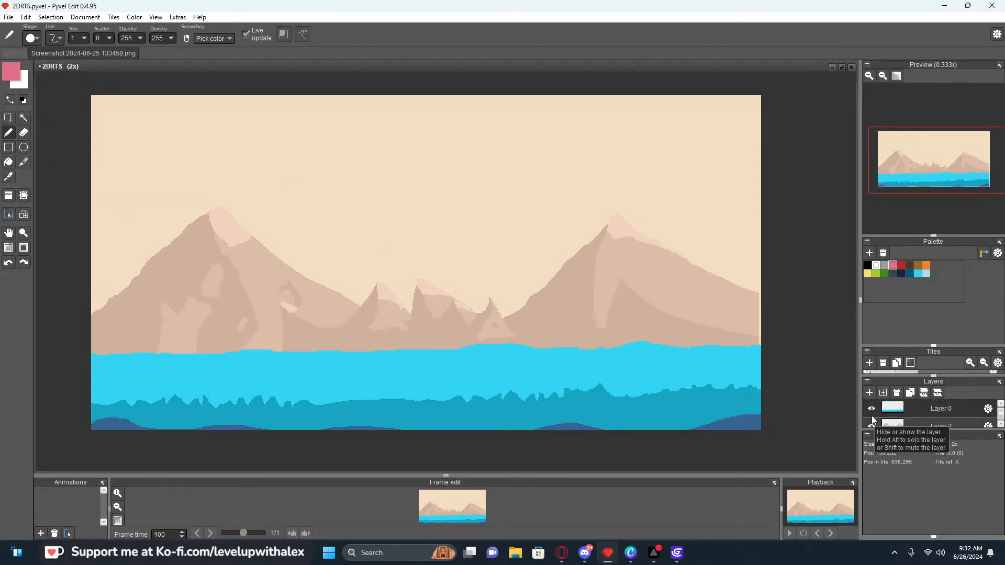
click(871, 413)
click(872, 425)
scroll(873, 423, down, 2)
click(871, 417)
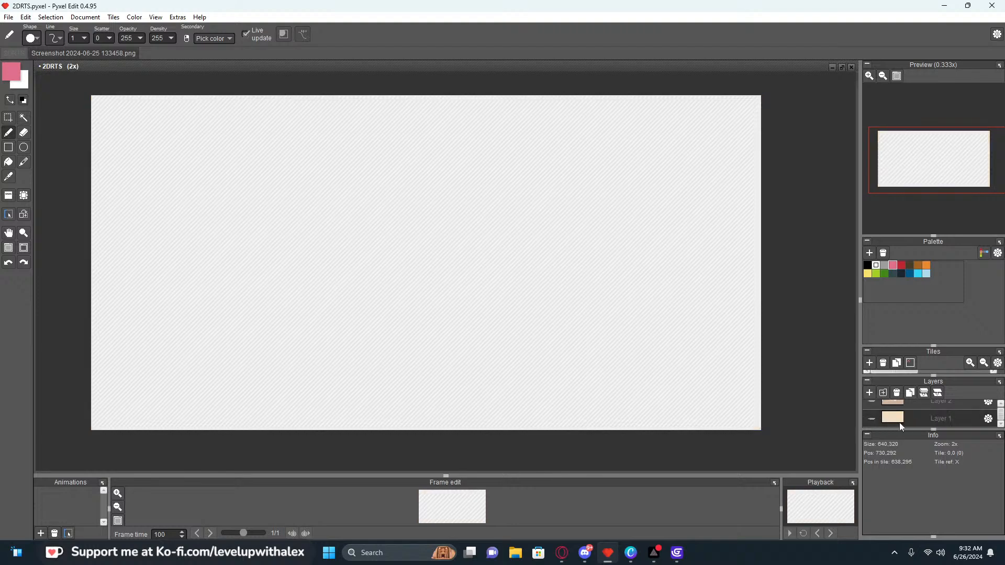
Add a new empty layer above the topmost layer of the 2DRTS document
scroll(899, 421, up, 4)
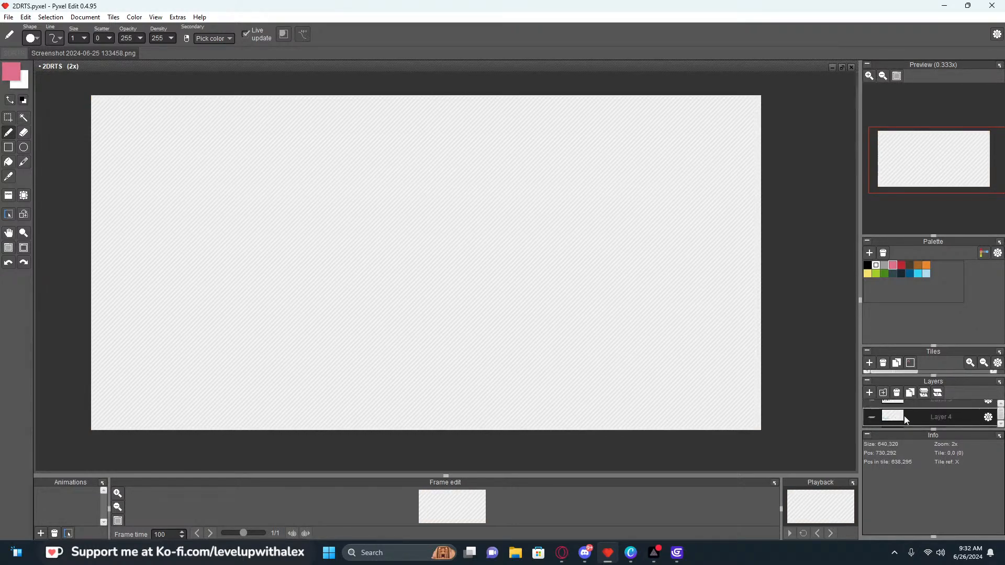
scroll(898, 417, up, 2)
click(900, 412)
click(868, 393)
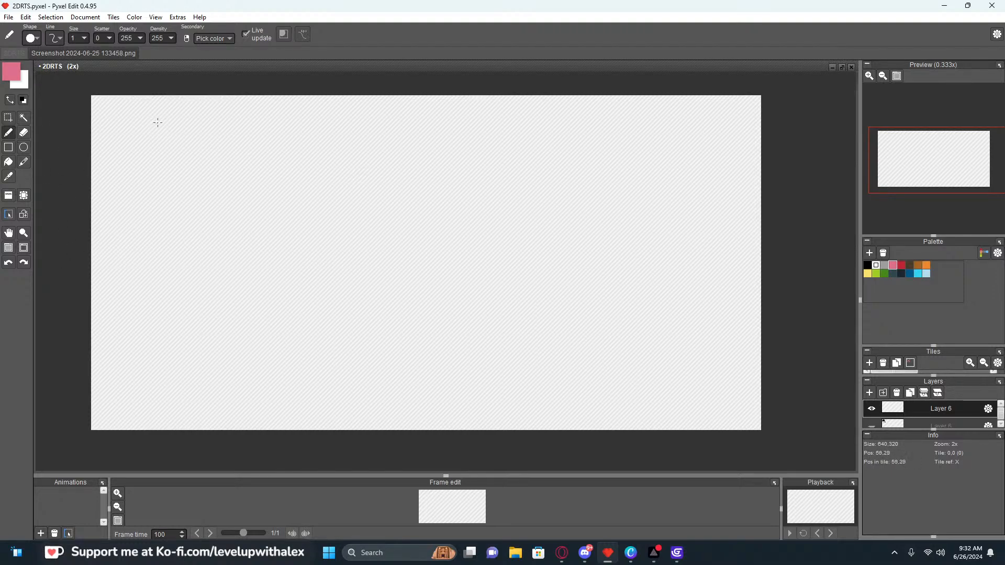
Undo a test pen stroke on the new layer and set the foreground color to black
mouse_move(158, 113)
mouse_down()
mouse_move(128, 132)
mouse_move(145, 132)
mouse_up()
key(ctrl+z)
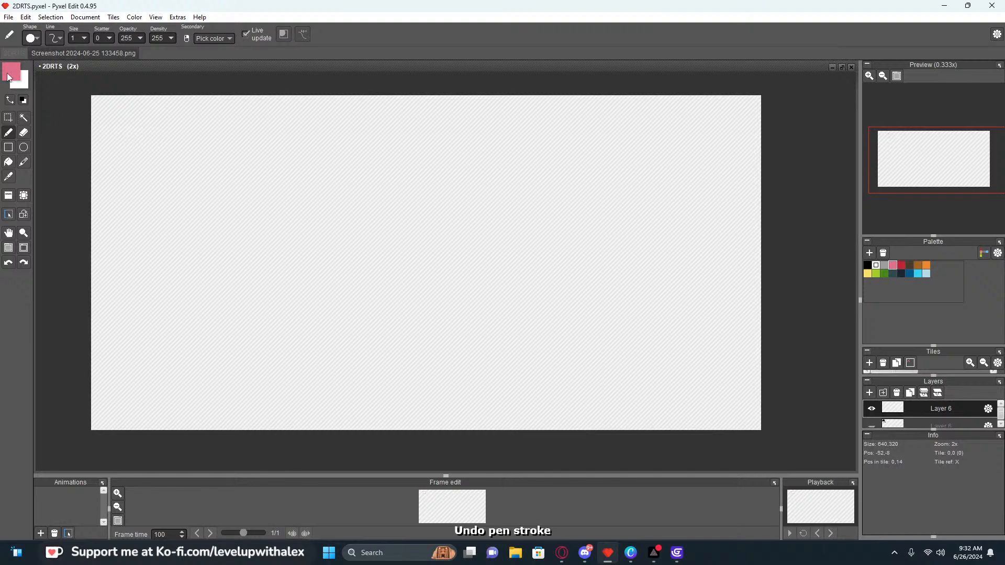
click(11, 71)
click(67, 100)
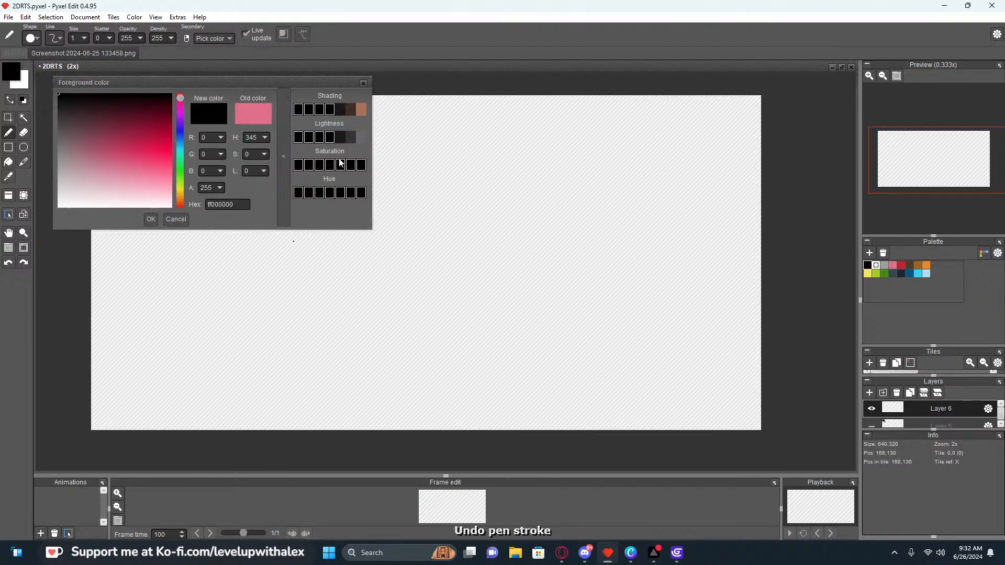
click(151, 219)
Write underlined Server and Client headings in black with a size 3 pen and draw a vertical divider between them
mouse_move(137, 109)
mouse_down()
mouse_move(128, 155)
mouse_move(99, 151)
mouse_up()
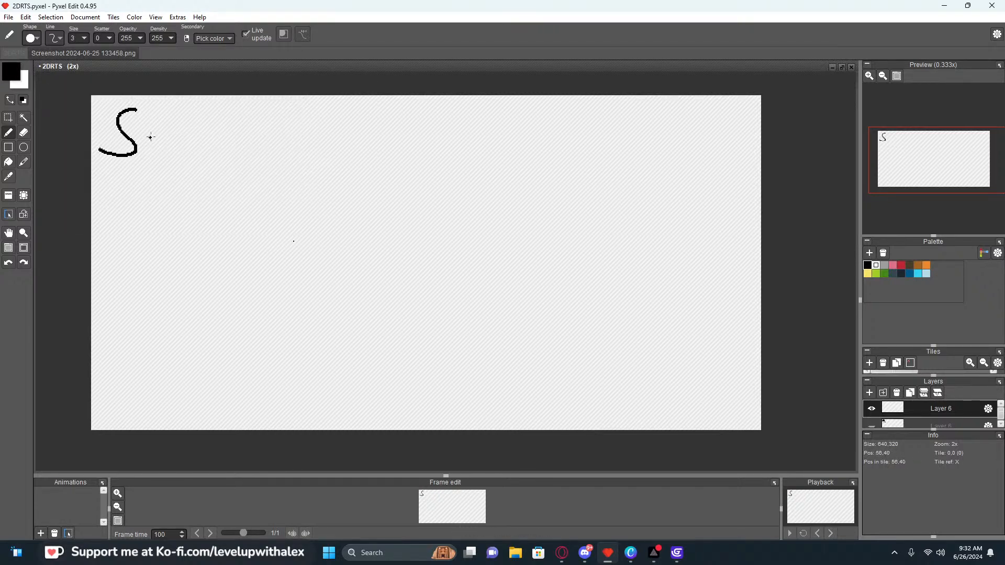
mouse_move(156, 135)
mouse_down()
mouse_move(186, 153)
mouse_move(244, 135)
mouse_move(160, 137)
mouse_move(146, 153)
mouse_up()
mouse_move(495, 121)
mouse_down()
mouse_move(481, 146)
mouse_move(501, 146)
mouse_up()
click(511, 130)
mouse_move(514, 135)
mouse_down()
mouse_move(514, 147)
mouse_move(597, 128)
mouse_up()
drag(114, 169, 268, 172)
drag(473, 167, 623, 169)
drag(352, 113, 342, 313)
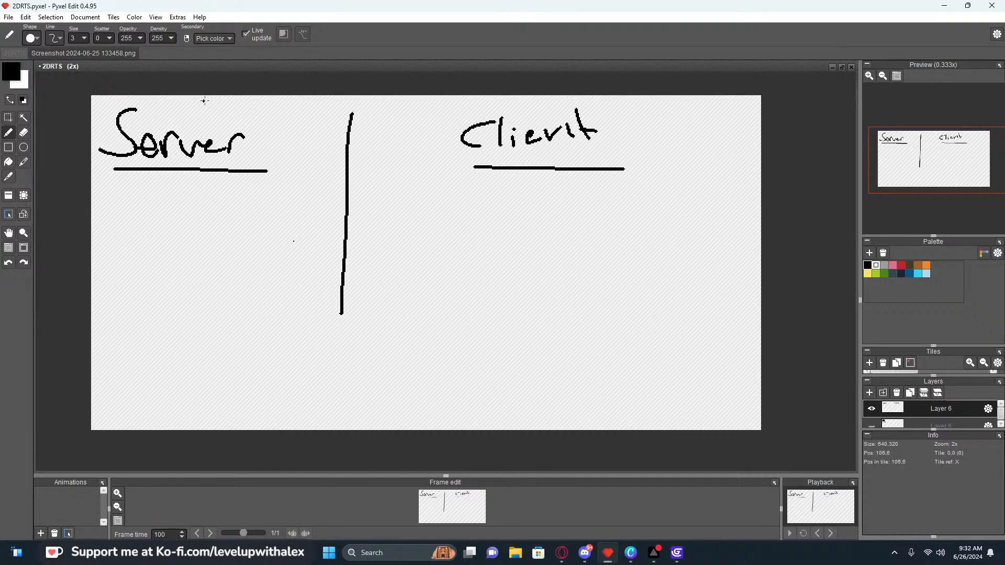
Write a boxed Host label beside the Server heading, with a plus sign between them and an upward arrow below the label
drag(207, 101, 222, 133)
mouse_move(216, 126)
mouse_down()
mouse_move(232, 121)
mouse_move(243, 135)
mouse_move(262, 112)
mouse_up()
mouse_move(280, 107)
mouse_down()
mouse_move(273, 118)
mouse_move(289, 128)
mouse_up()
mouse_move(296, 102)
mouse_down()
mouse_move(309, 128)
mouse_move(336, 118)
mouse_up()
mouse_move(192, 96)
mouse_down()
mouse_move(232, 140)
mouse_move(335, 131)
mouse_move(338, 98)
mouse_up()
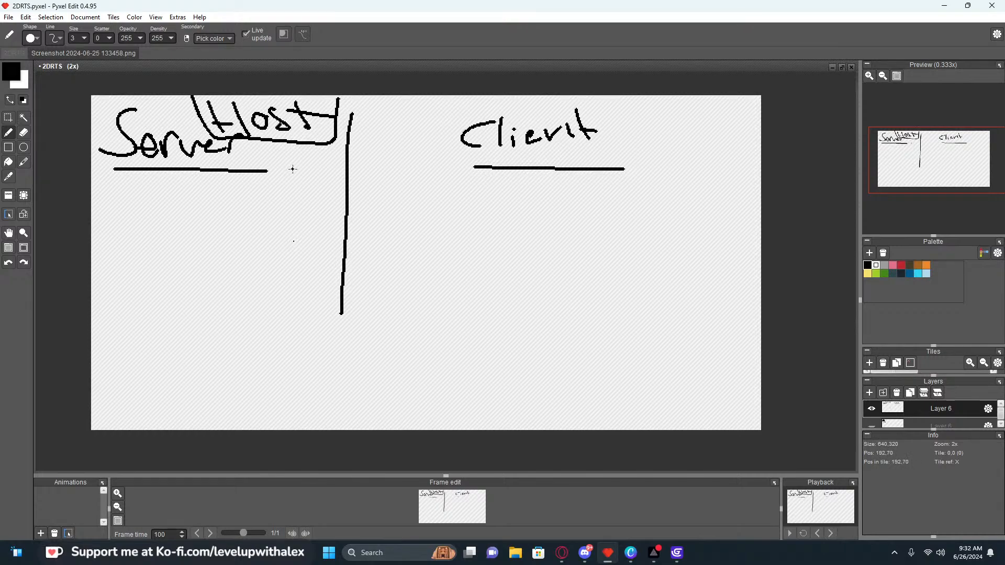
mouse_move(249, 146)
mouse_down()
mouse_move(250, 156)
mouse_move(266, 154)
mouse_up()
mouse_move(301, 181)
mouse_down()
mouse_move(288, 164)
mouse_move(313, 164)
mouse_up()
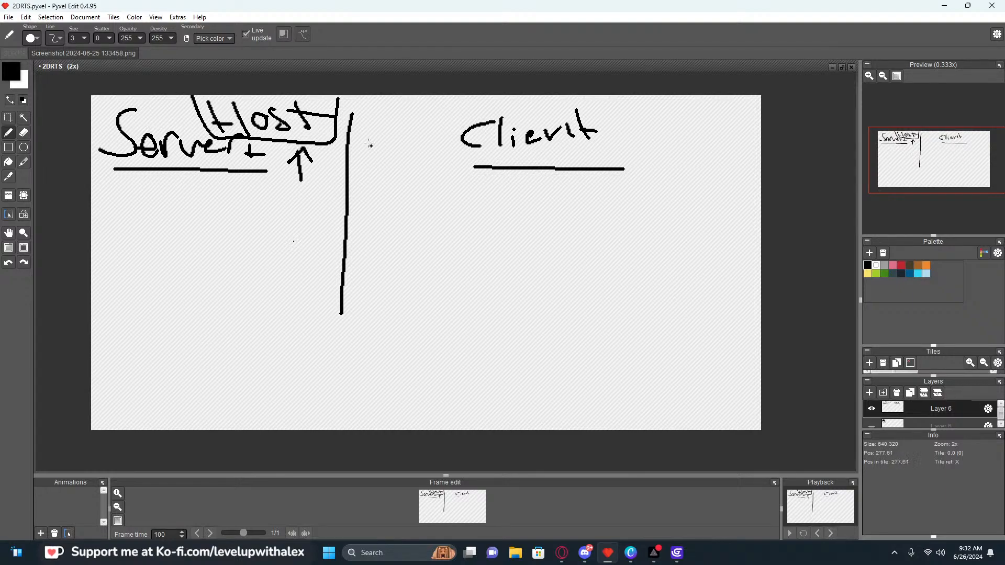
Draw an arrow from the boxed Host label to the Client column and write P1, P2 and Host there
mouse_move(338, 126)
mouse_down()
mouse_move(382, 191)
mouse_move(473, 198)
mouse_move(467, 225)
mouse_up()
drag(494, 188, 500, 219)
mouse_move(485, 182)
mouse_down()
mouse_move(495, 207)
mouse_move(536, 214)
mouse_up()
drag(520, 214, 571, 213)
mouse_move(494, 234)
mouse_down()
mouse_move(495, 271)
mouse_move(497, 254)
mouse_up()
drag(525, 237, 573, 276)
mouse_move(631, 177)
mouse_down()
mouse_move(633, 219)
mouse_move(648, 217)
mouse_up()
drag(628, 211, 674, 204)
drag(691, 192, 694, 227)
drag(713, 179, 711, 209)
drag(700, 207, 738, 202)
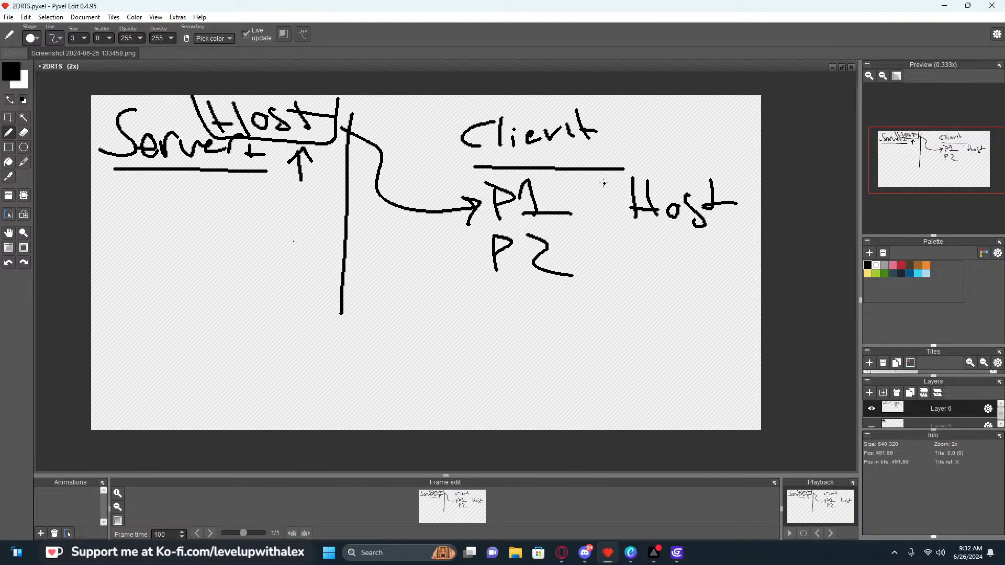
Separate P1 and Host with a line crossed by a double arrow, and extend the main divider with horizontal bars
drag(604, 174, 601, 293)
mouse_move(583, 200)
mouse_down()
mouse_move(629, 199)
mouse_move(570, 207)
mouse_move(592, 211)
mouse_up()
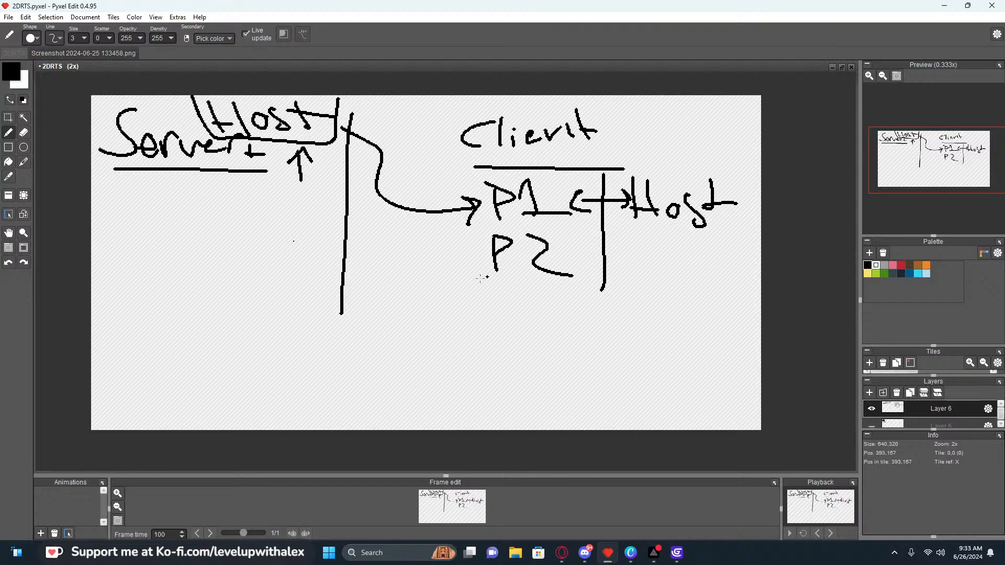
drag(284, 233, 414, 228)
drag(287, 400, 399, 392)
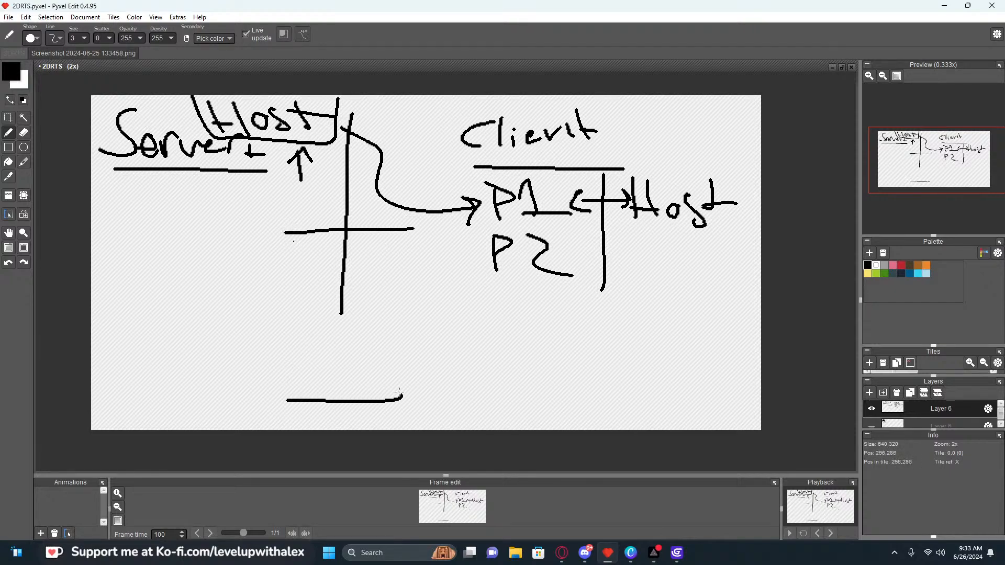
drag(344, 316, 343, 373)
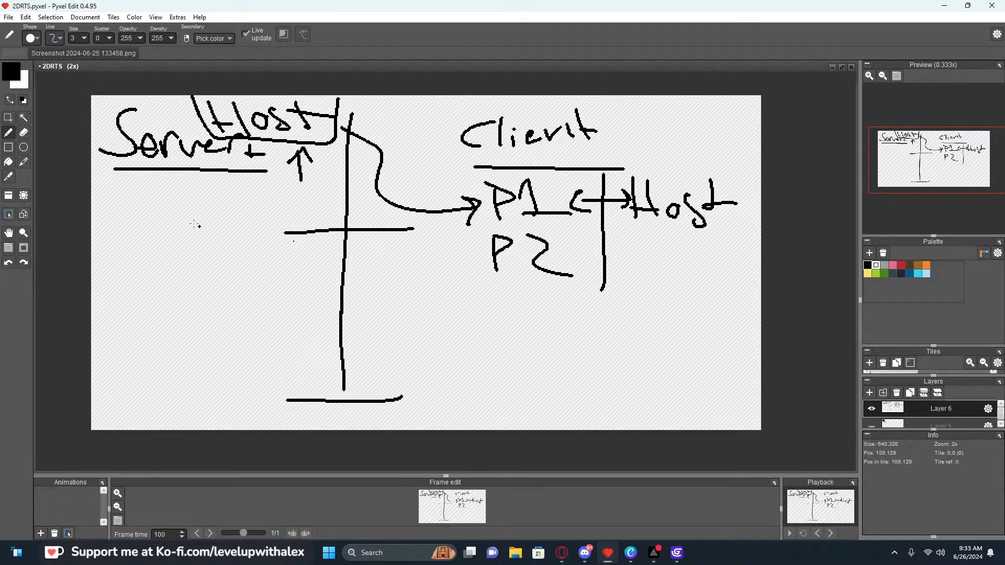
Draw a curved arrow from the Server heading to a handwritten GFX label
mouse_move(166, 181)
mouse_down()
mouse_move(184, 254)
mouse_move(269, 271)
mouse_up()
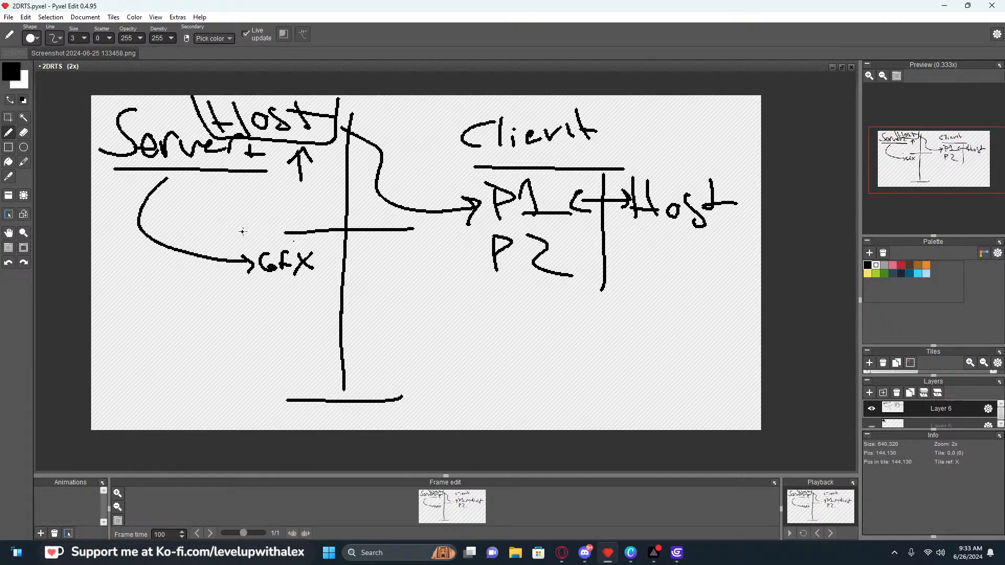
drag(243, 228, 254, 238)
drag(254, 230, 242, 244)
key(ctrl+z)
Set the foreground color to red (fe1414) and mark the GFX label with an X
click(11, 72)
drag(82, 145, 171, 155)
click(233, 316)
mouse_move(322, 249)
mouse_down()
mouse_move(329, 265)
mouse_move(317, 268)
mouse_up()
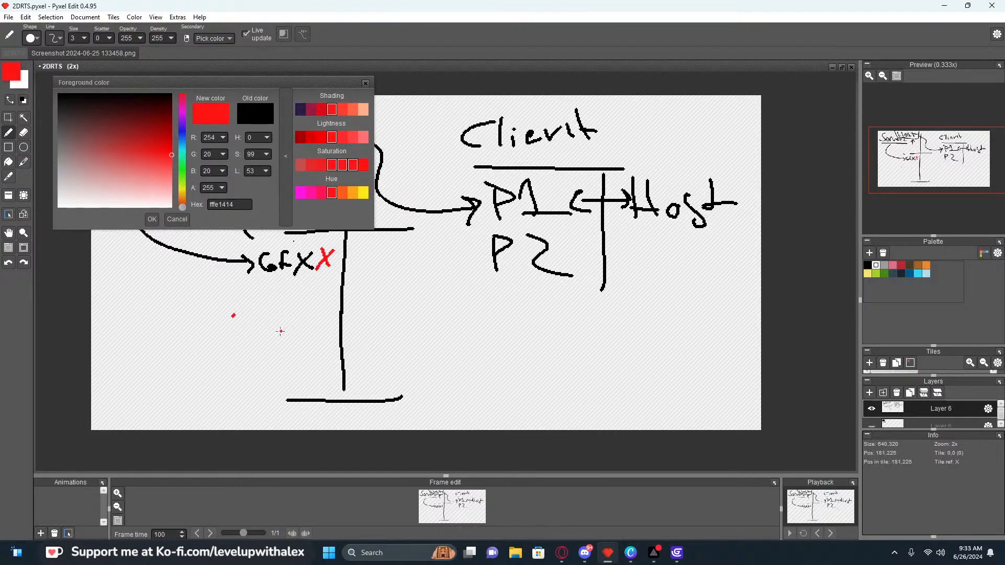
key(ctrl+z)
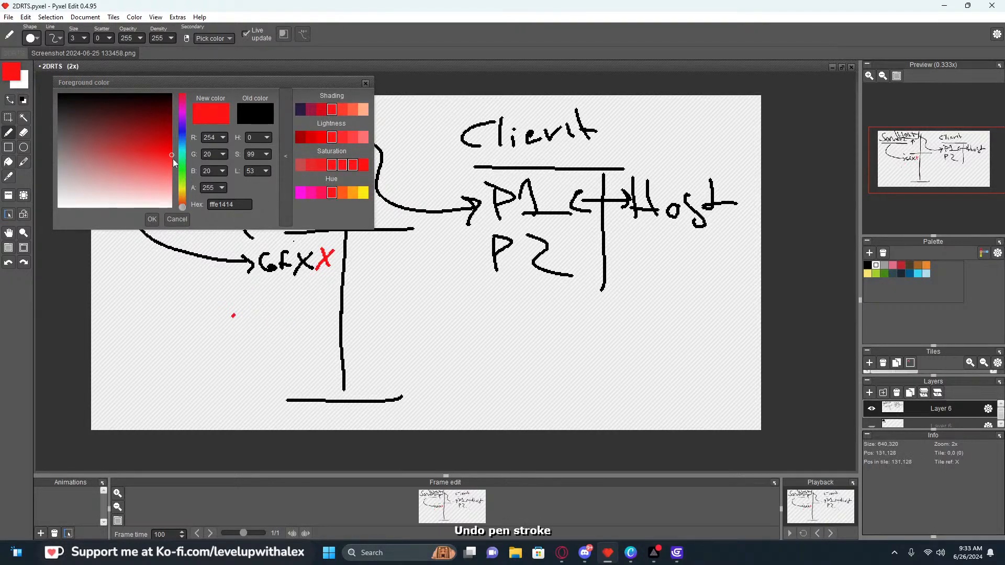
Set the foreground color to dark blue (1b138e) and write Trigger below the GFX label
click(182, 131)
click(145, 130)
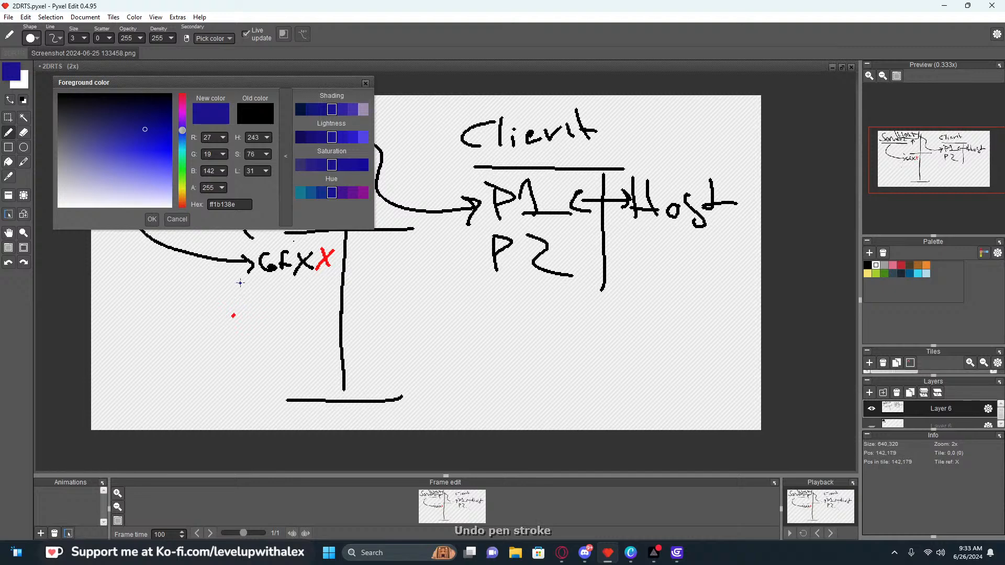
drag(243, 314, 243, 283)
mouse_move(225, 281)
mouse_down()
mouse_move(254, 281)
mouse_move(277, 316)
mouse_up()
drag(307, 294, 294, 323)
drag(315, 298, 338, 286)
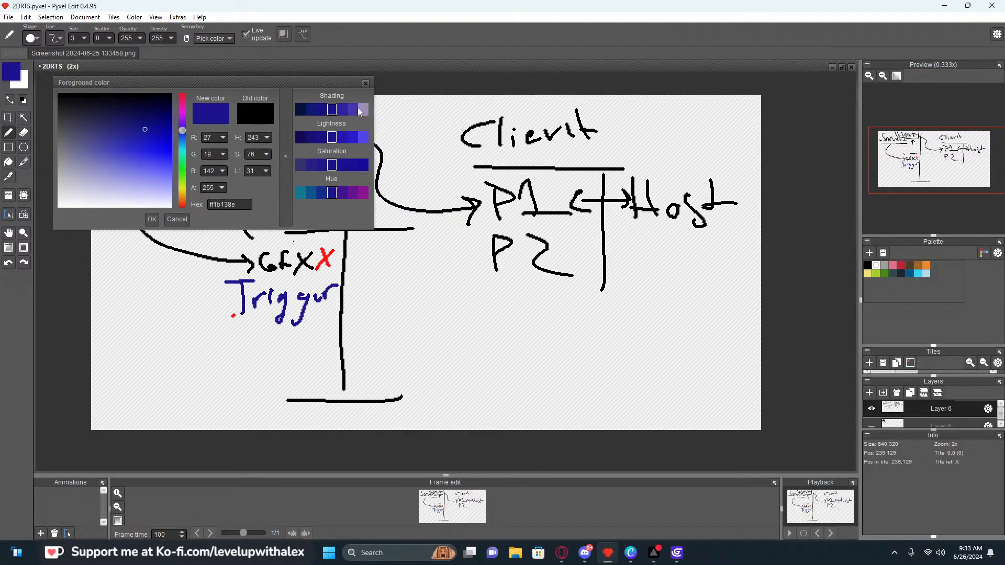
click(366, 83)
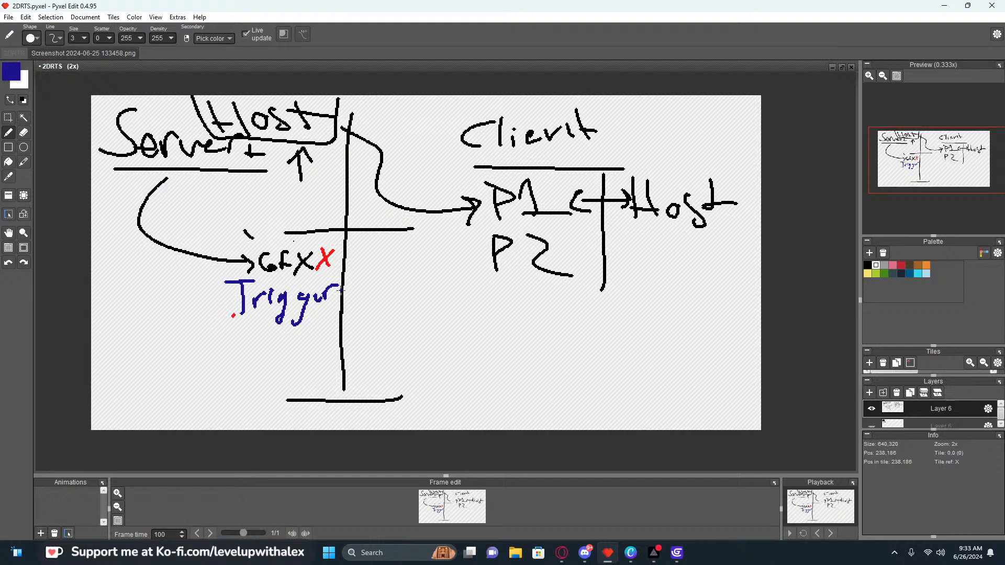
Underline Trigger, circle the GFX label, draw an arrow from it to P2 and bracket the Trigger label
drag(228, 327, 327, 330)
mouse_move(286, 246)
mouse_down()
mouse_move(229, 254)
mouse_move(335, 247)
mouse_move(274, 242)
mouse_up()
mouse_move(337, 245)
mouse_down()
mouse_move(385, 238)
mouse_move(568, 280)
mouse_move(553, 294)
mouse_up()
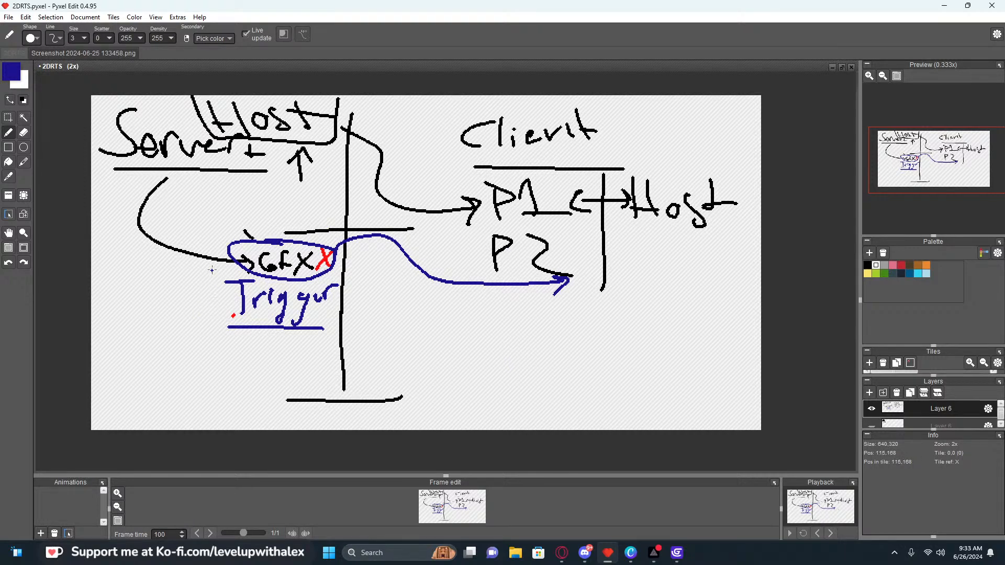
mouse_move(212, 270)
mouse_down()
mouse_move(214, 324)
mouse_move(251, 272)
mouse_up()
Draw arrows to and from a circled X on the client side, plus lines from the divider to P1 and P2
drag(355, 309, 499, 308)
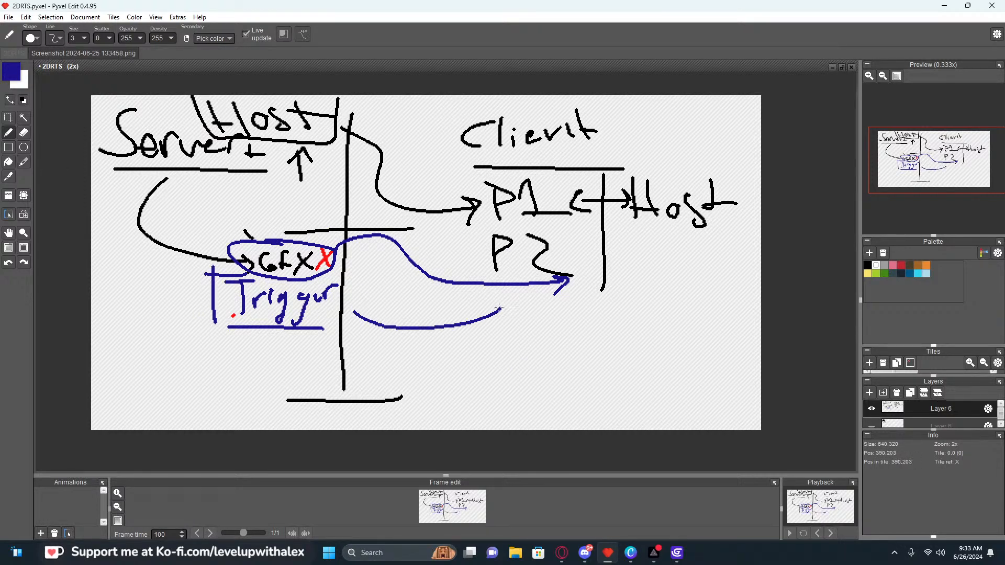
mouse_move(575, 299)
mouse_down()
mouse_move(604, 291)
mouse_move(601, 327)
mouse_move(557, 340)
mouse_move(539, 376)
mouse_move(359, 357)
mouse_move(397, 373)
mouse_up()
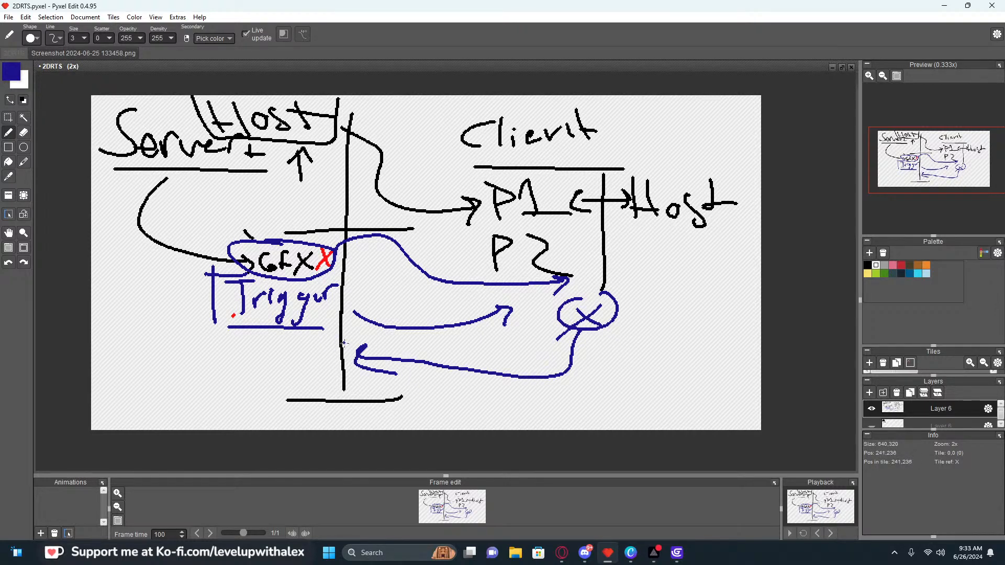
drag(344, 342, 477, 249)
drag(345, 315, 487, 192)
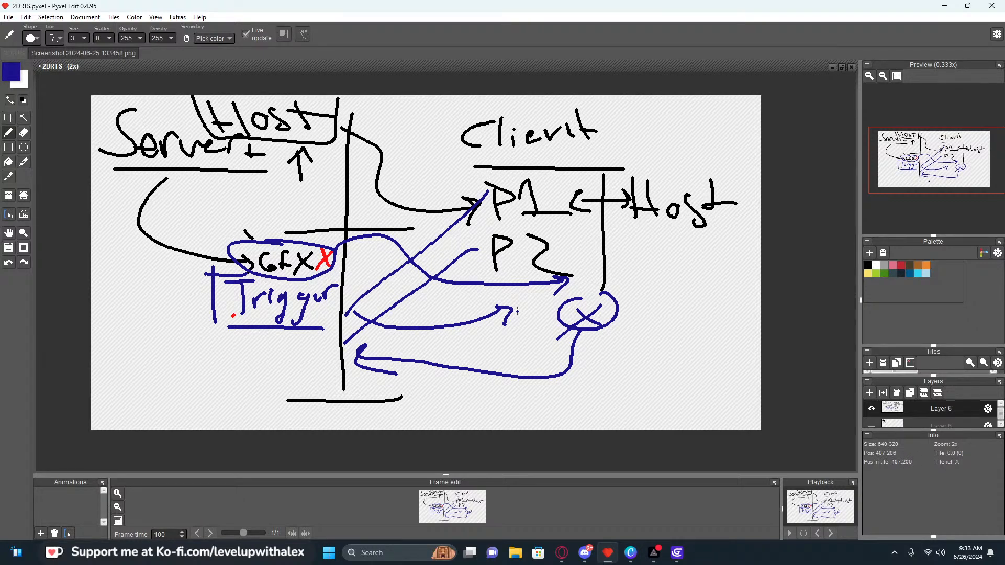
Undo all the pen strokes of the server-client diagram until the new layer is blank
key(ctrl+z)
key(ctrl+z)
key(ctrl+z)
key(ctrl+z)
key(ctrl+z)
key(ctrl+z)
key(ctrl+z)
key(ctrl+z)
key(ctrl+z)
key(ctrl+z)
key(ctrl+z)
key(ctrl+z)
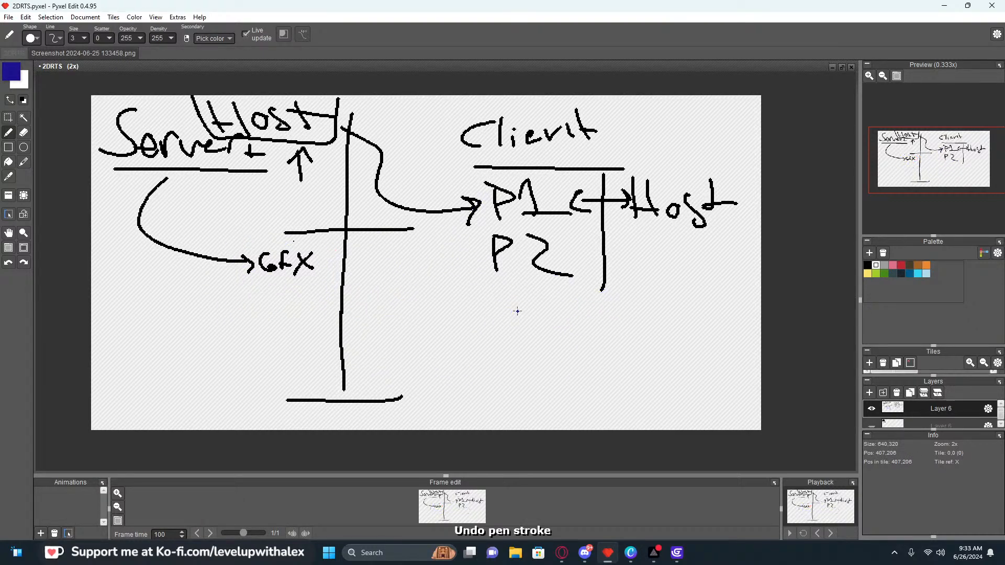
key(ctrl+z)
key(ctrl+z)
key(ctrl+z)
key(ctrl+z)
key(ctrl+z)
key(ctrl+z)
key(ctrl+z)
key(ctrl+z)
key(ctrl+z)
key(ctrl+z)
key(ctrl+z)
key(ctrl+z)
key(ctrl+z)
key(ctrl+z)
key(ctrl+z)
key(ctrl+z)
key(ctrl+z)
key(ctrl+z)
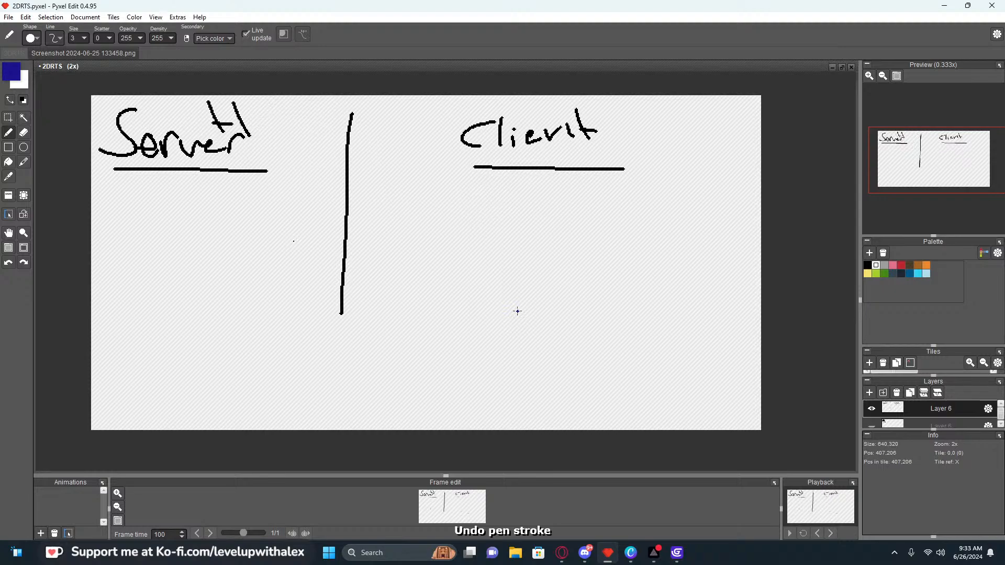
key(ctrl+z)
key(ctrl+z)
key(ctrl+z)
key(ctrl+z)
key(ctrl+z)
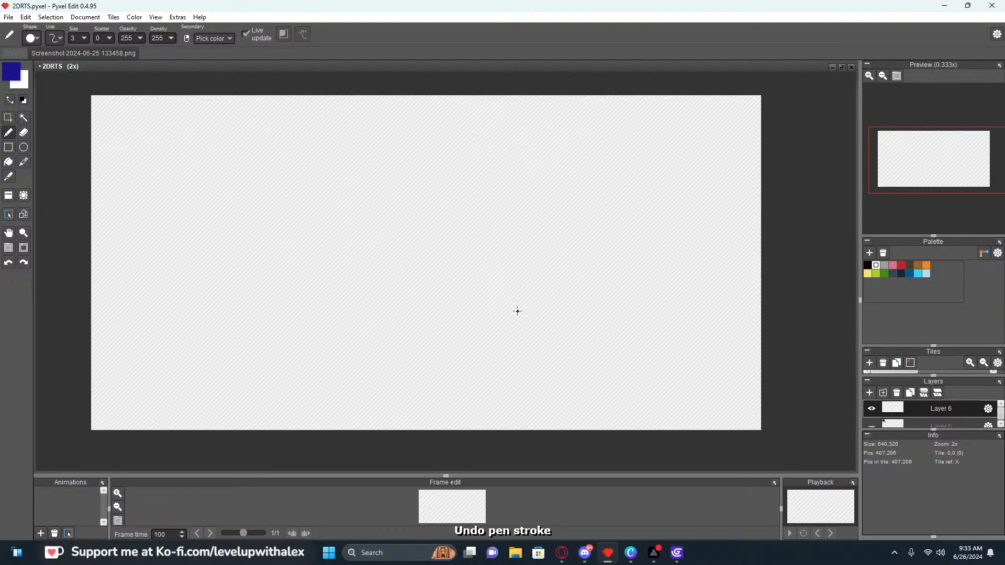
Switch to GDevelop, expand the Keybindings structure in the global variables to view its children, and return to the MainMenu events
click(944, 6)
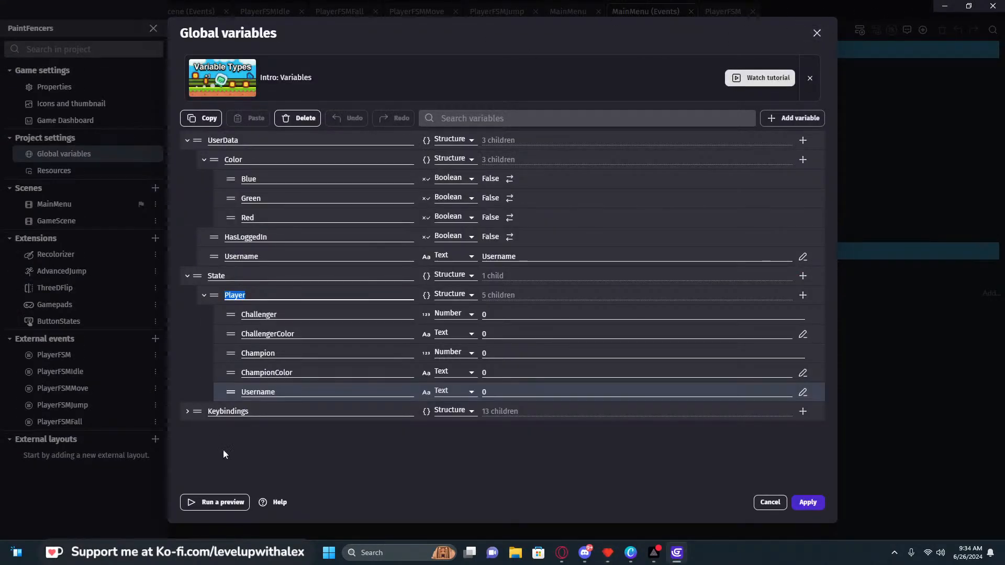
click(187, 411)
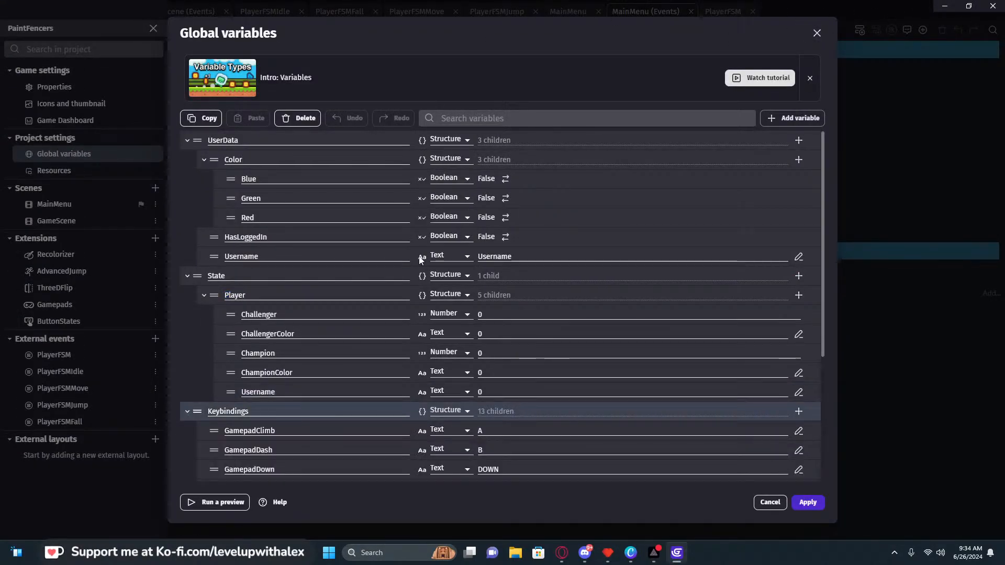
click(817, 33)
click(400, 199)
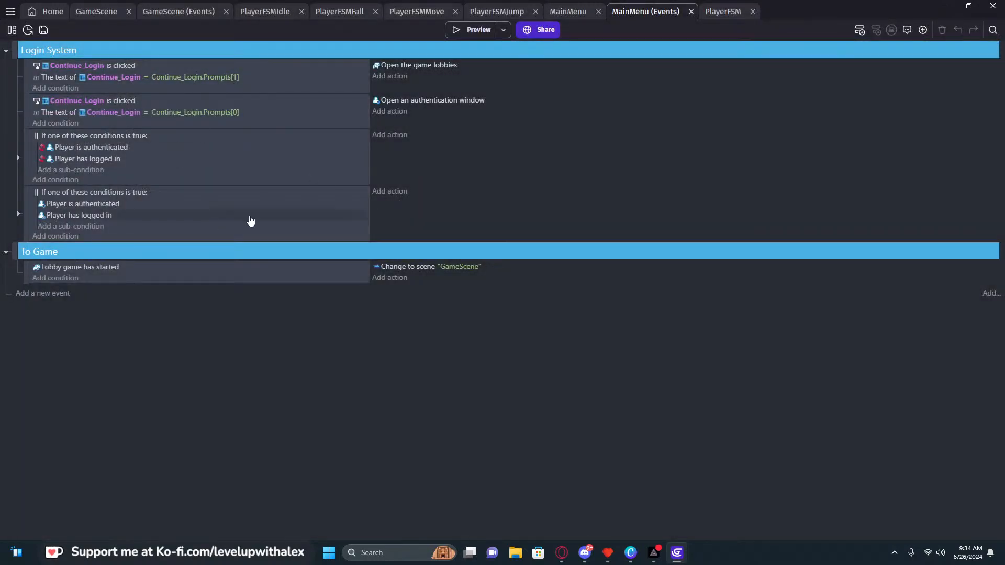
Open the MainMenu scene and inspect the ToolTip object's behaviors and variables
click(585, 7)
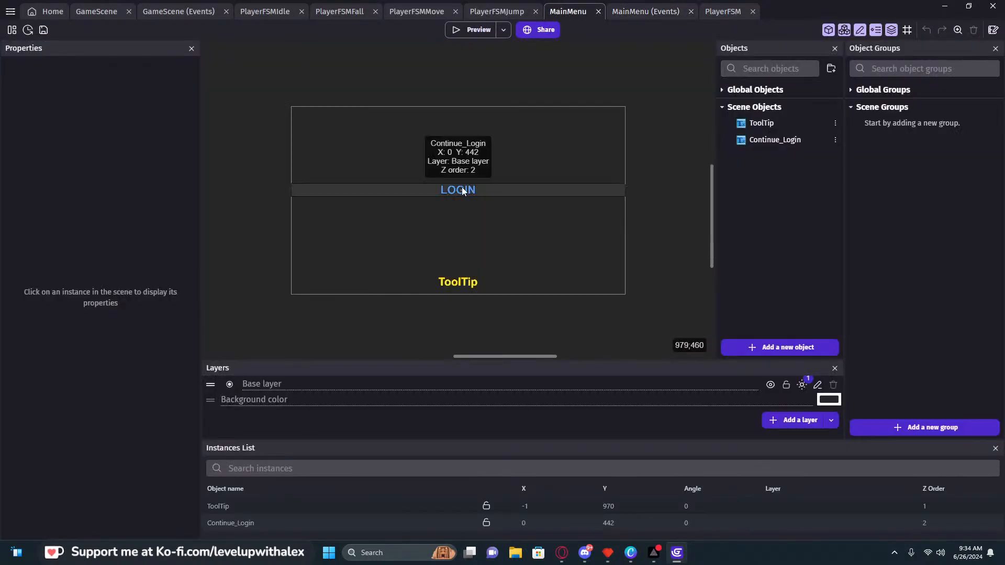
double_click(779, 123)
click(391, 59)
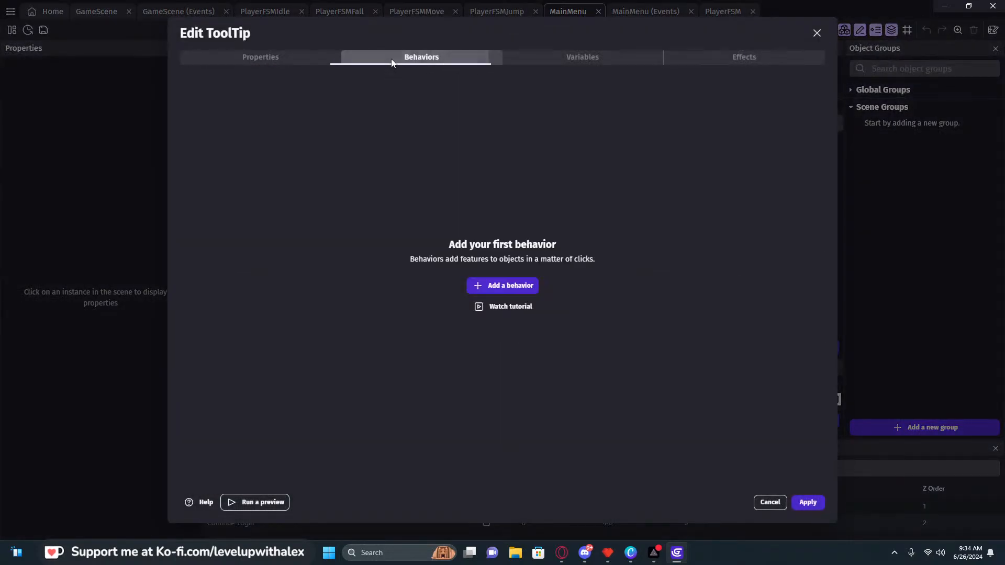
click(550, 57)
click(816, 33)
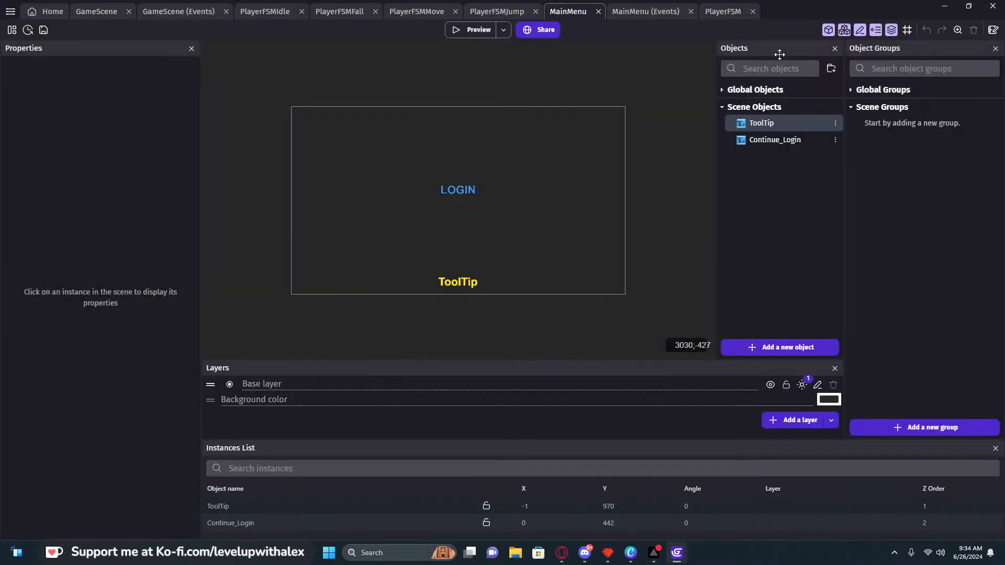
Inspect the Continue_Login object's behaviors and search the available behaviors for button
double_click(780, 139)
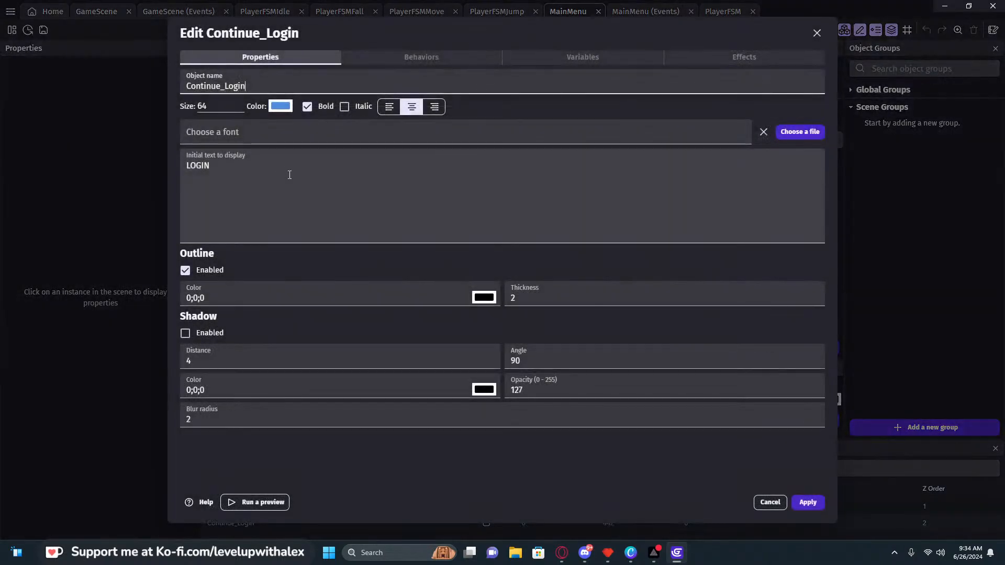
click(387, 61)
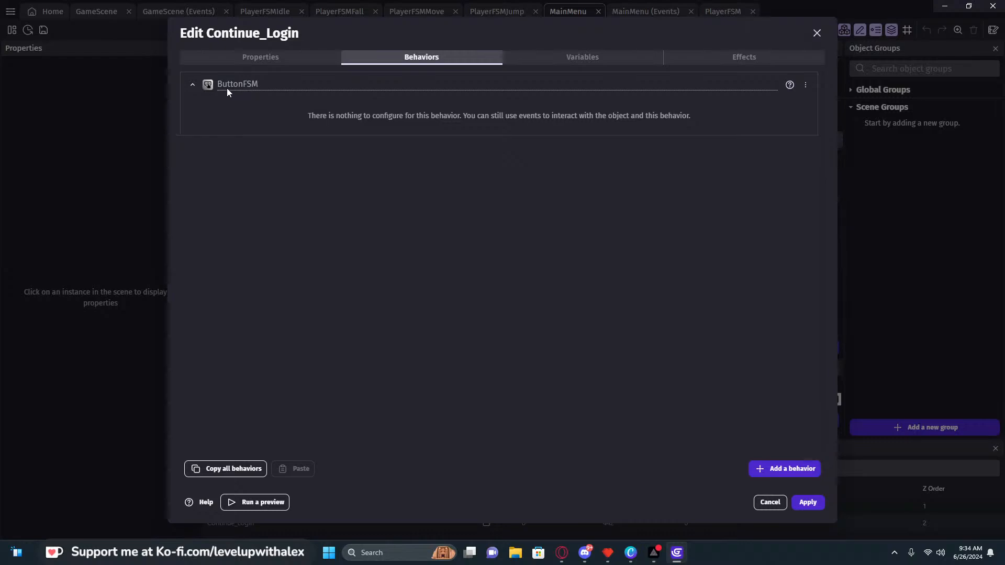
click(786, 470)
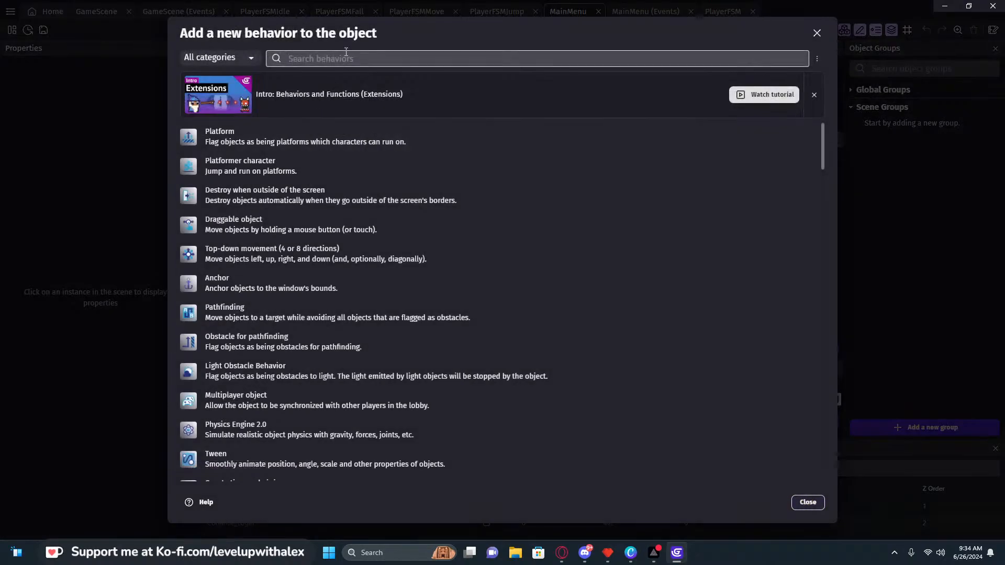
text(button)
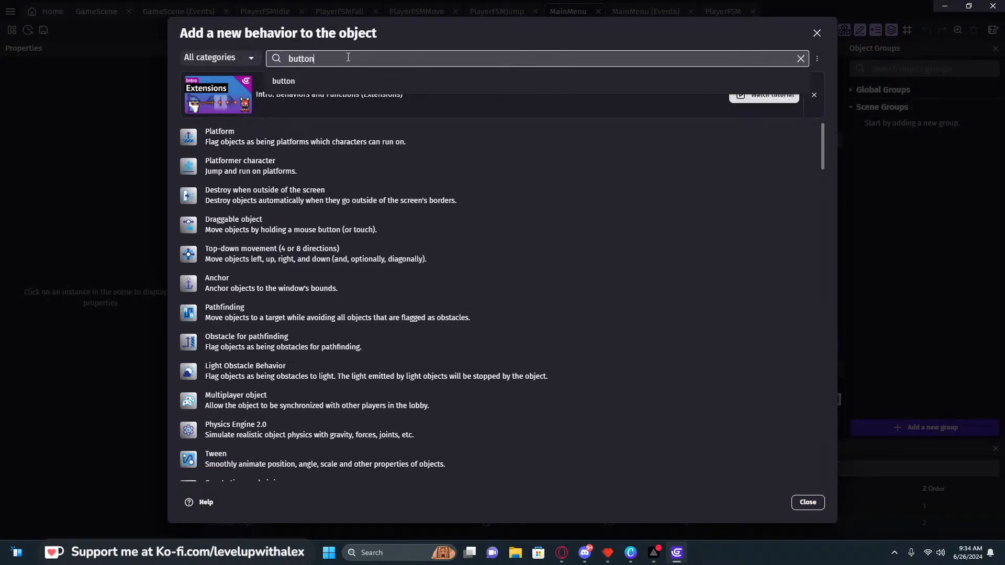
click(216, 140)
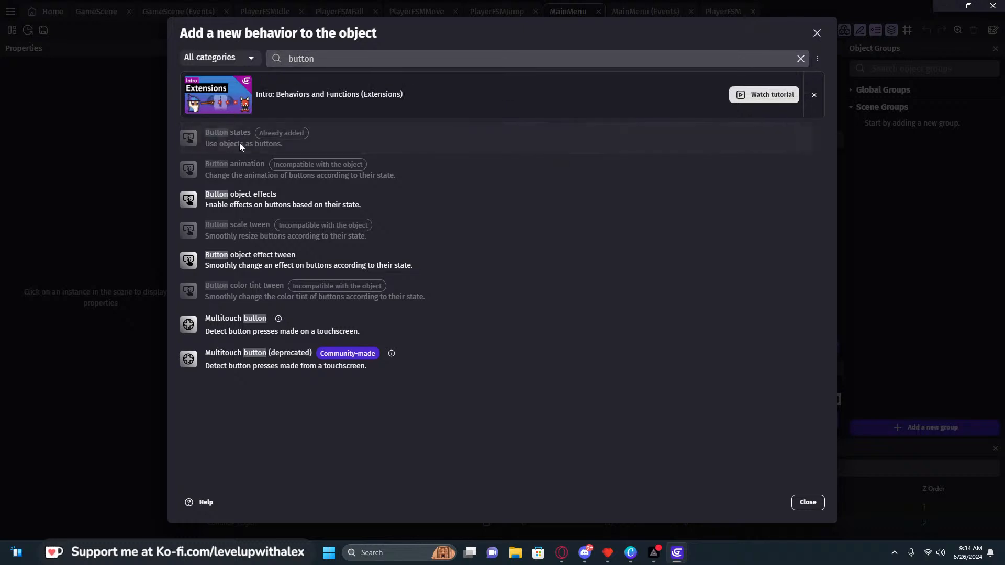
click(817, 32)
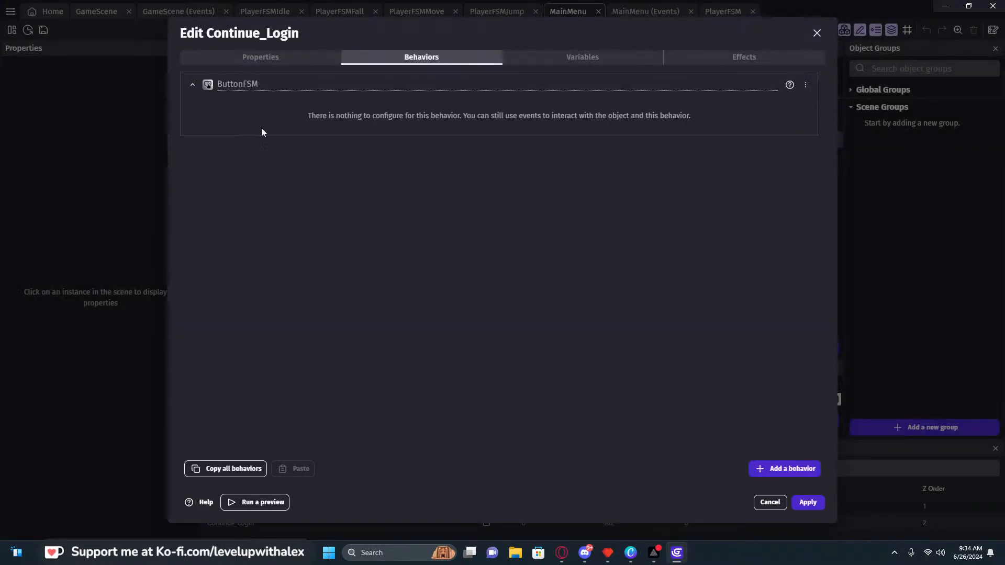
click(817, 33)
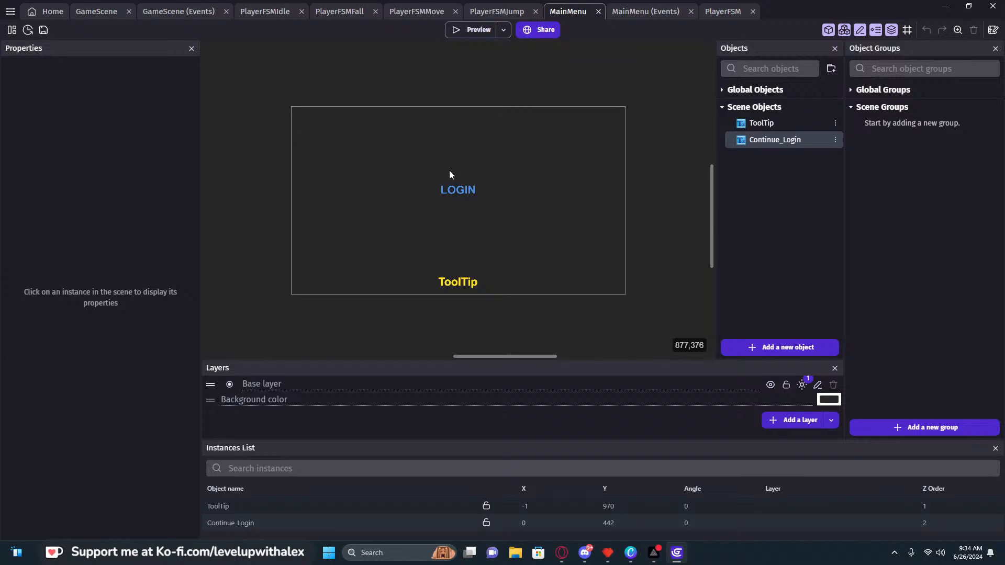
Examine the Prompts array in the Continue_Login object's variables, highlighting its name and the indexes 0 and 1
double_click(751, 139)
click(565, 59)
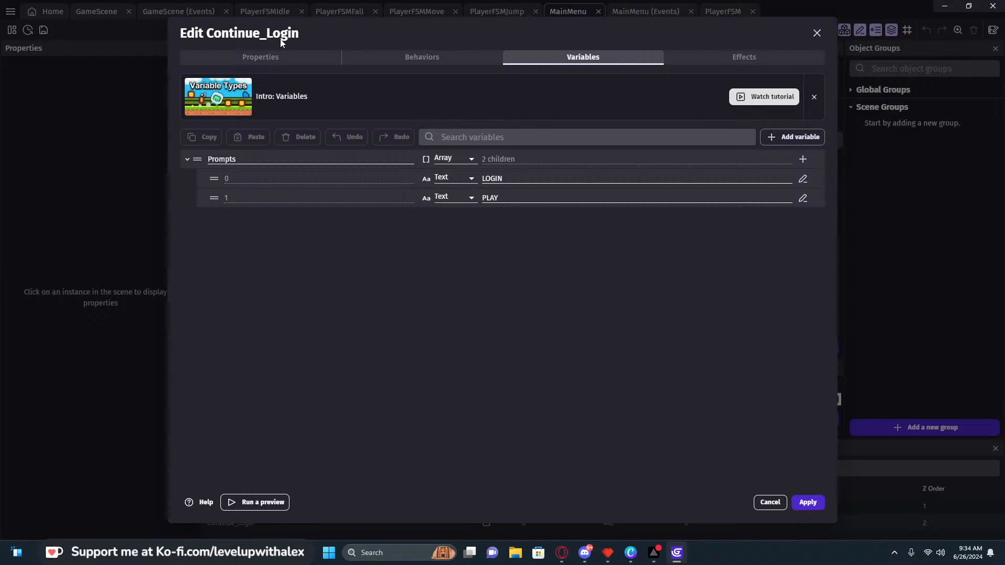
drag(244, 159, 208, 161)
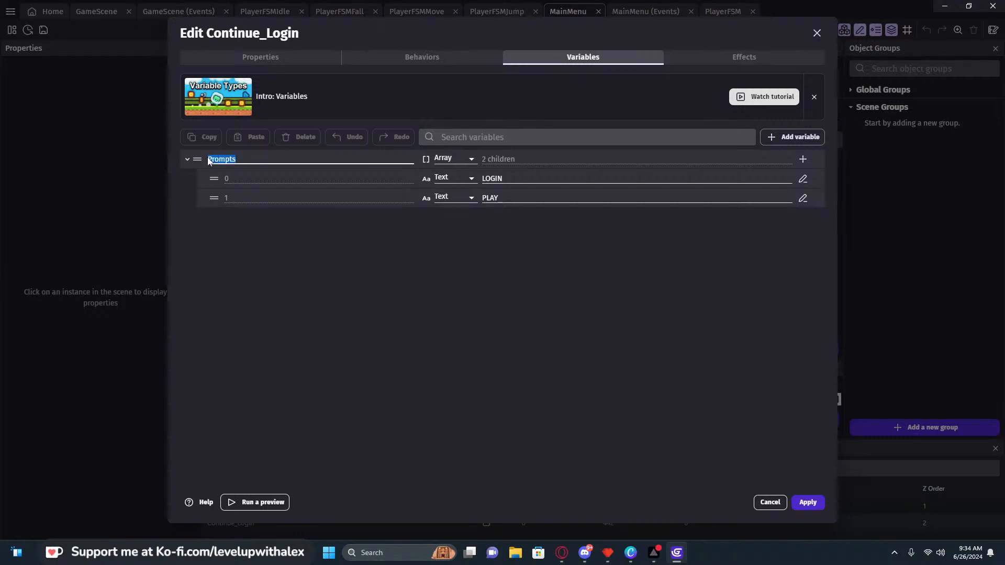
click(208, 160)
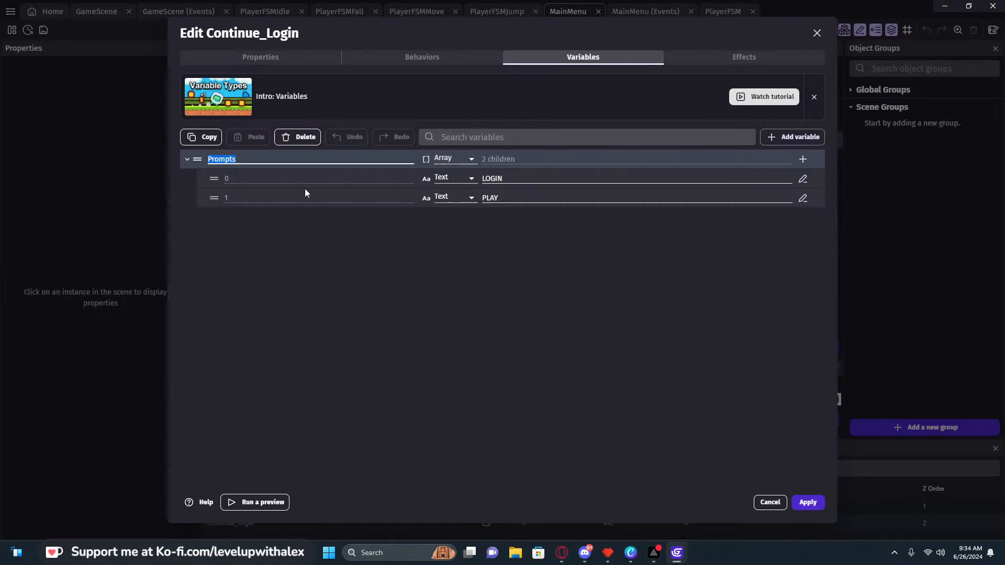
click(224, 178)
double_click(223, 199)
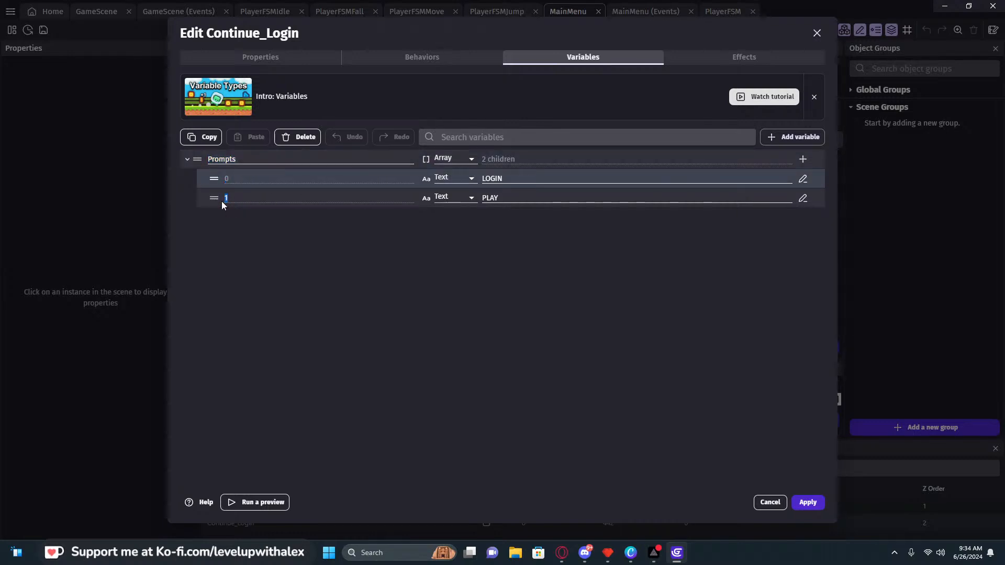
click(221, 201)
double_click(236, 183)
double_click(225, 179)
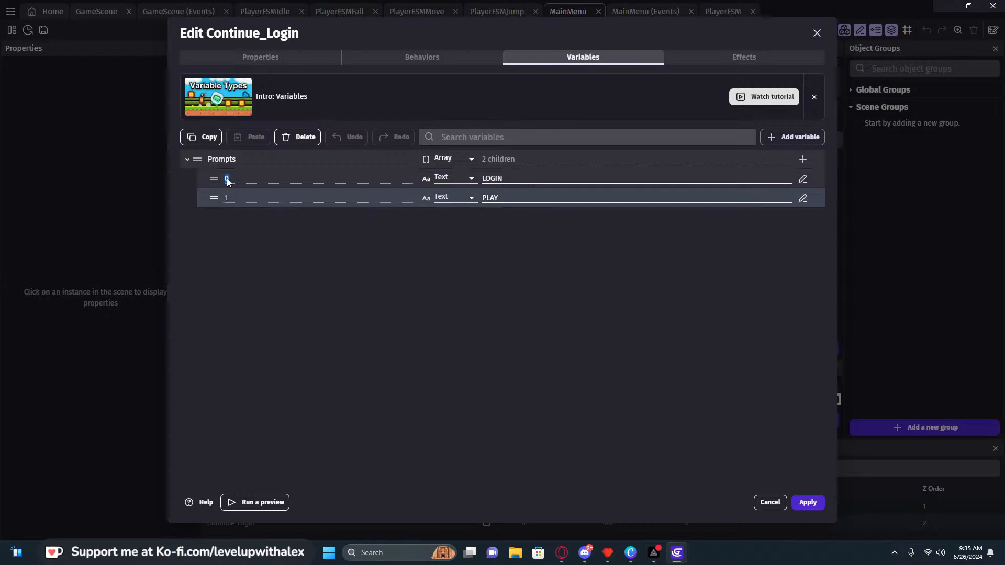
click(244, 182)
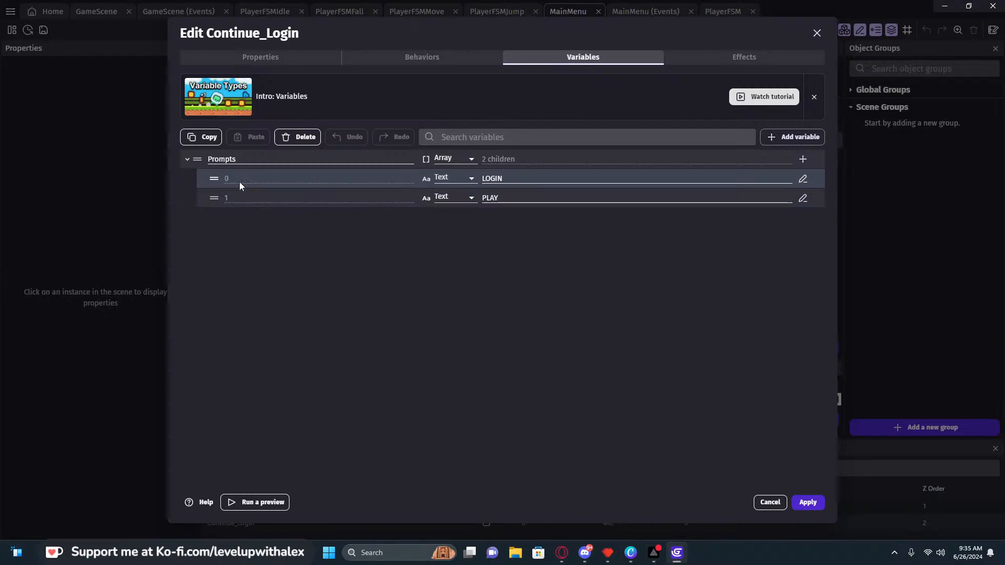
double_click(225, 179)
click(813, 504)
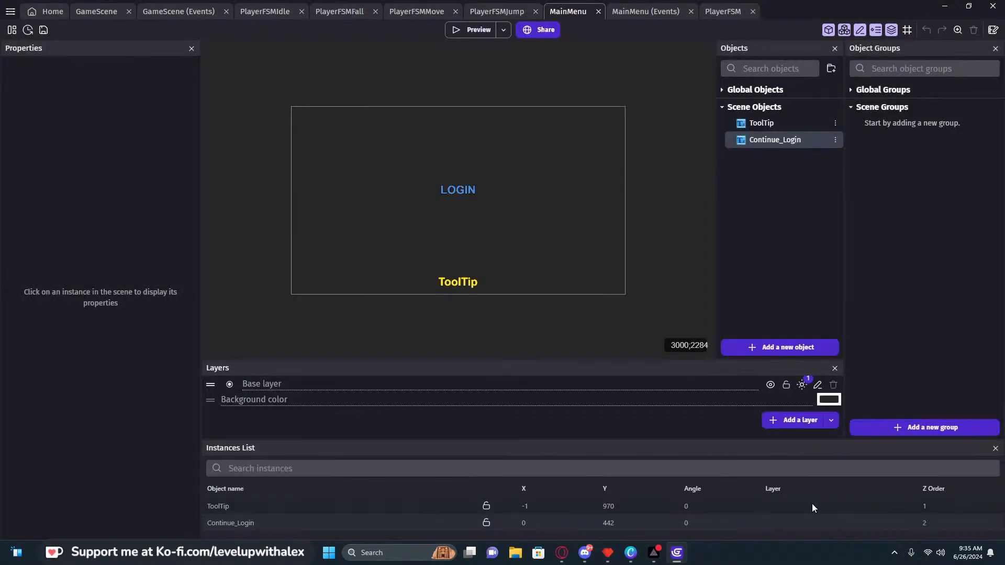
Return to the MainMenu events and look over the project's global variables again
click(645, 11)
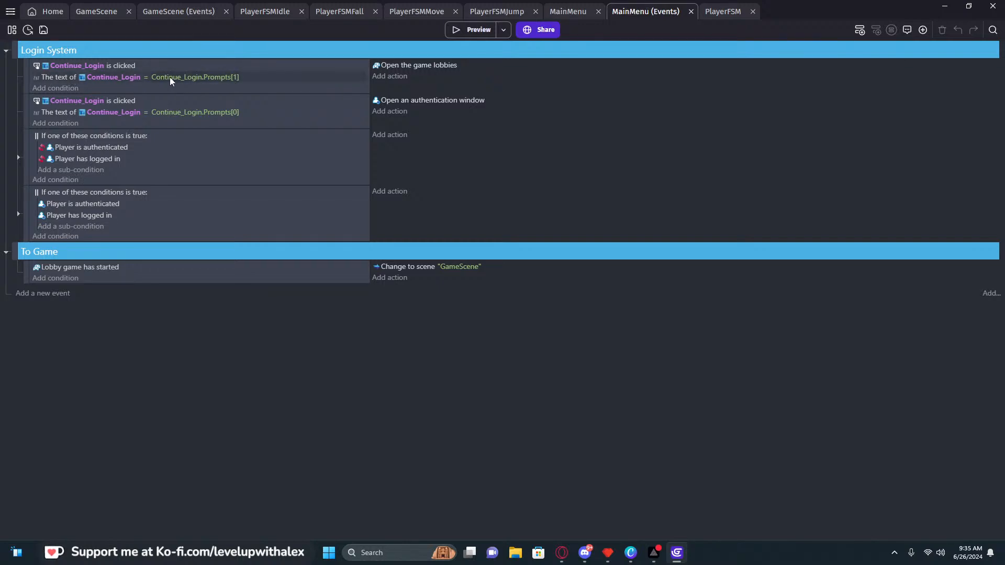
click(12, 30)
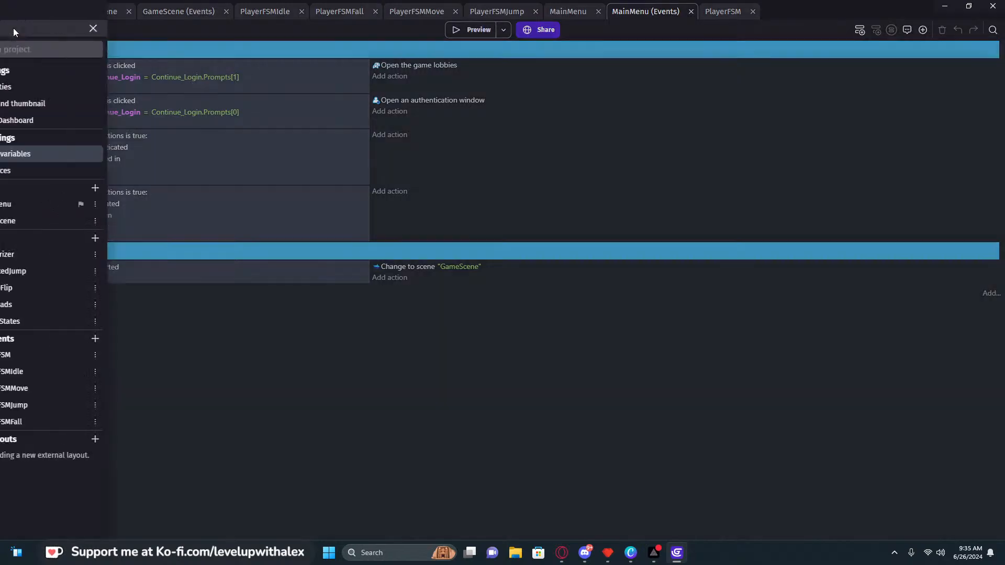
click(56, 152)
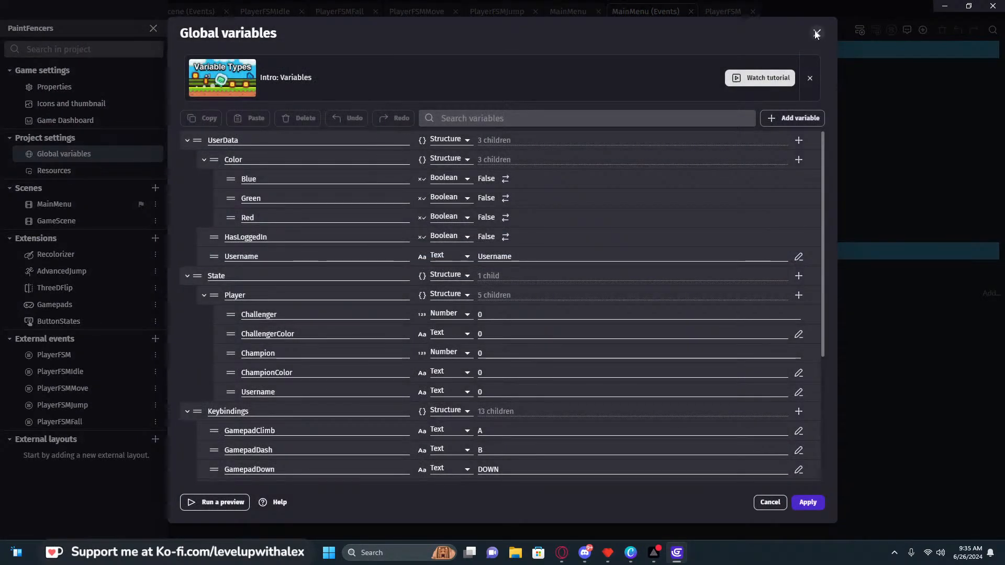
click(816, 34)
click(243, 177)
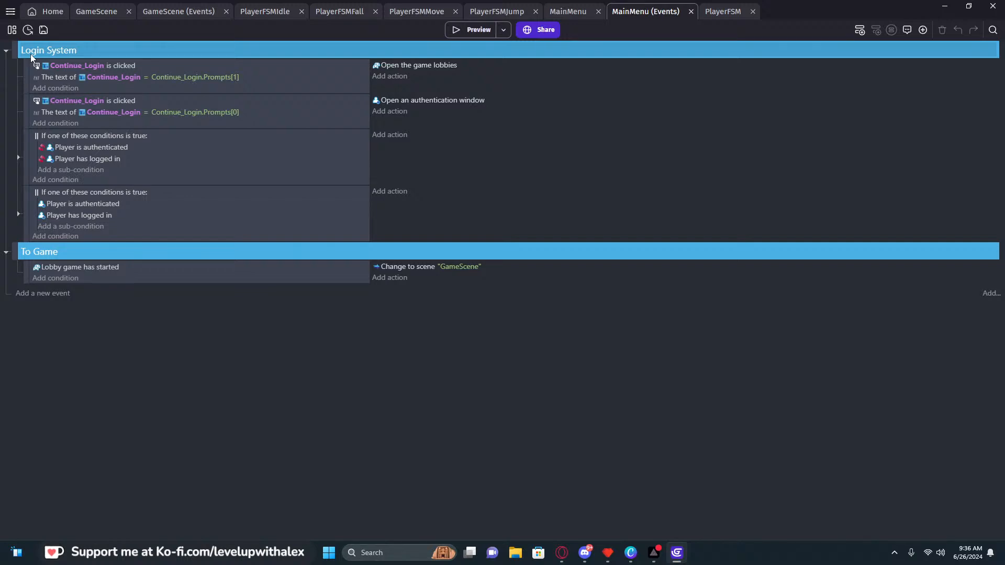
Try Continue_Login.ToString() as the compared text in the first Login System event's condition
click(178, 77)
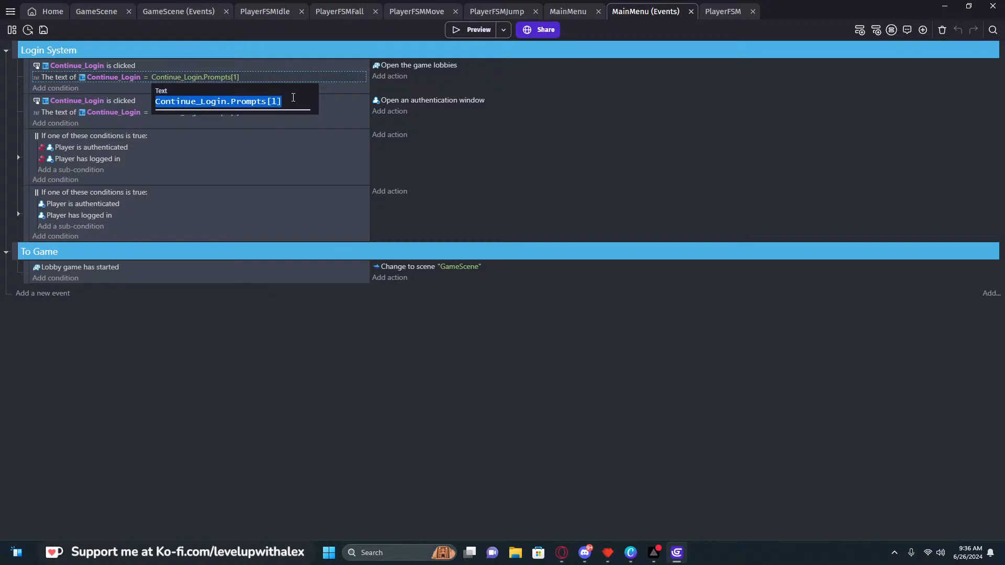
text(ToSr)
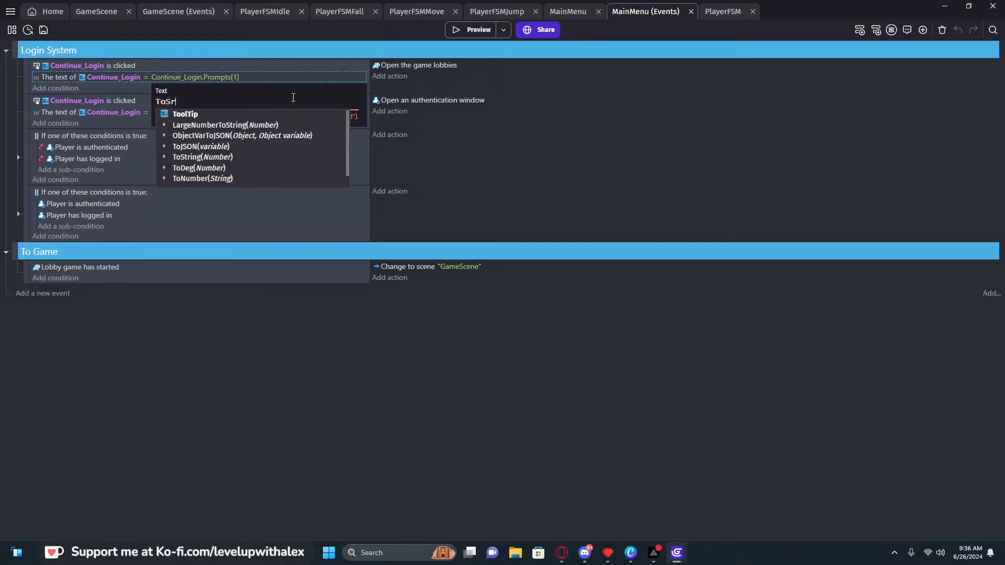
key(BackSpace)
key(BackSpace)
key(BackSpace)
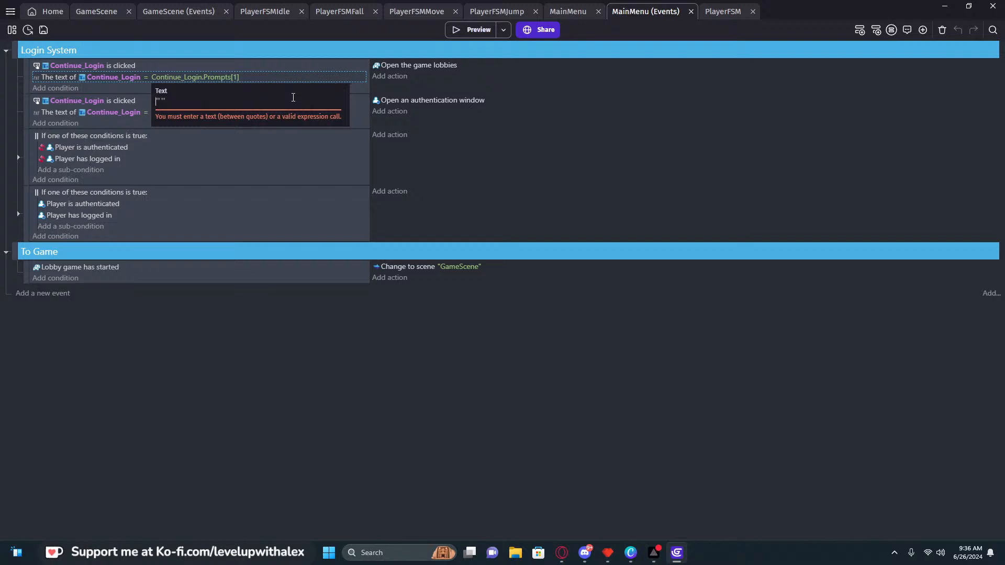
text(Continue_L)
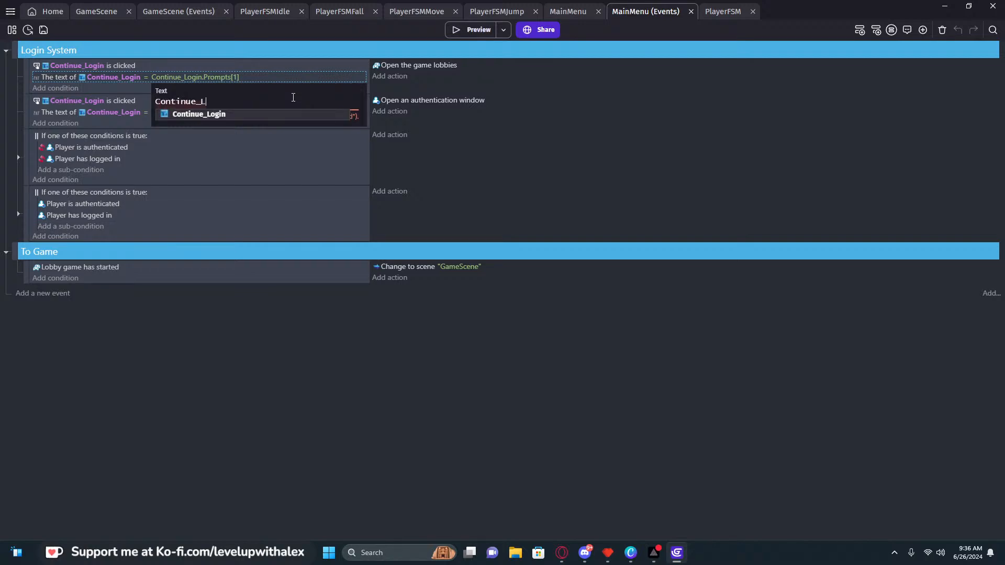
text(ogin)
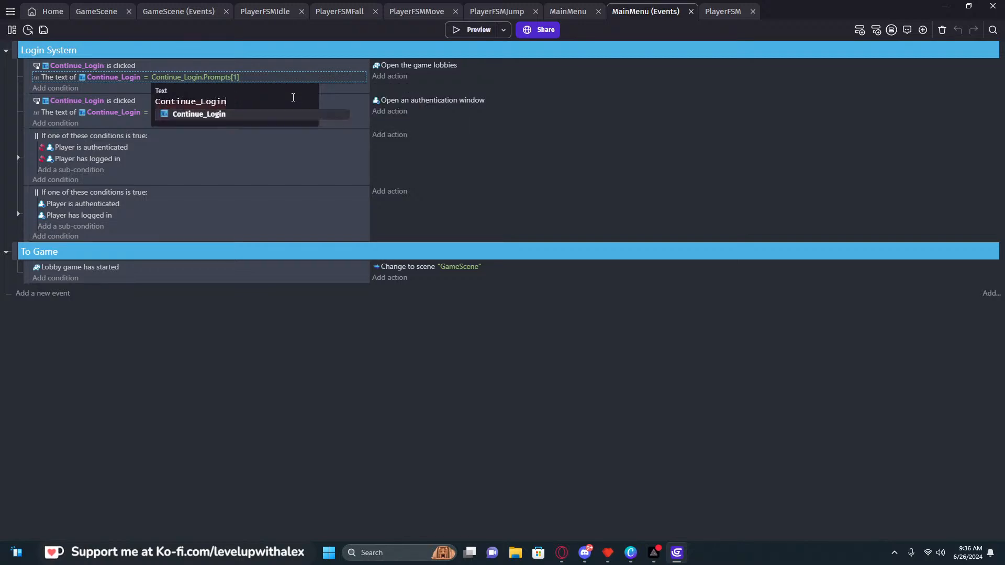
text(.)
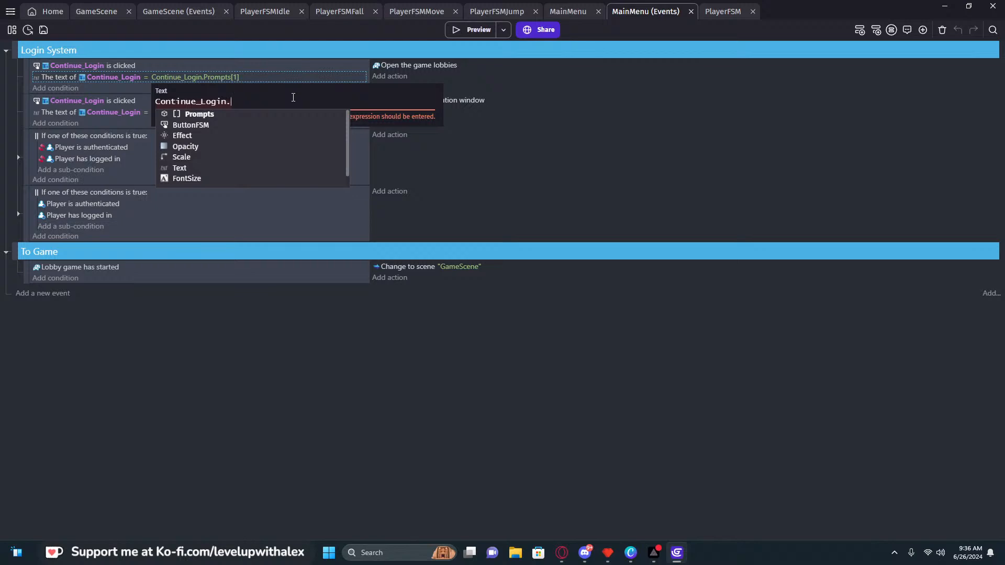
text(ToString())
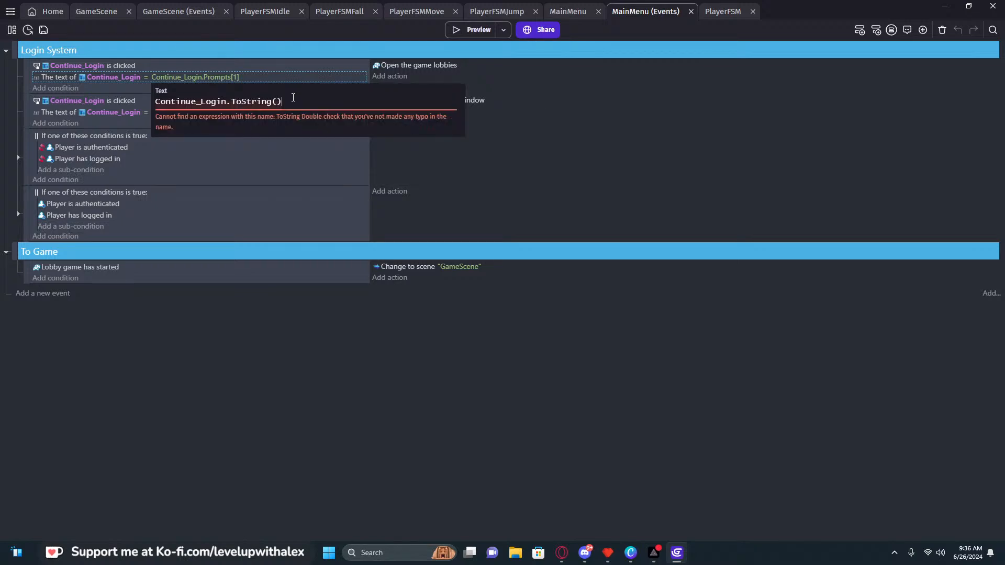
Highlight the ToString() call and the full expression, and undo the change to the first event's text condition
key(shift+Left)
key(shift+Left)
key(shift+Left)
key(shift+Left)
key(shift+Left)
key(shift+Left)
key(shift+Left)
key(shift+Left)
key(shift+Left)
key(shift+Left)
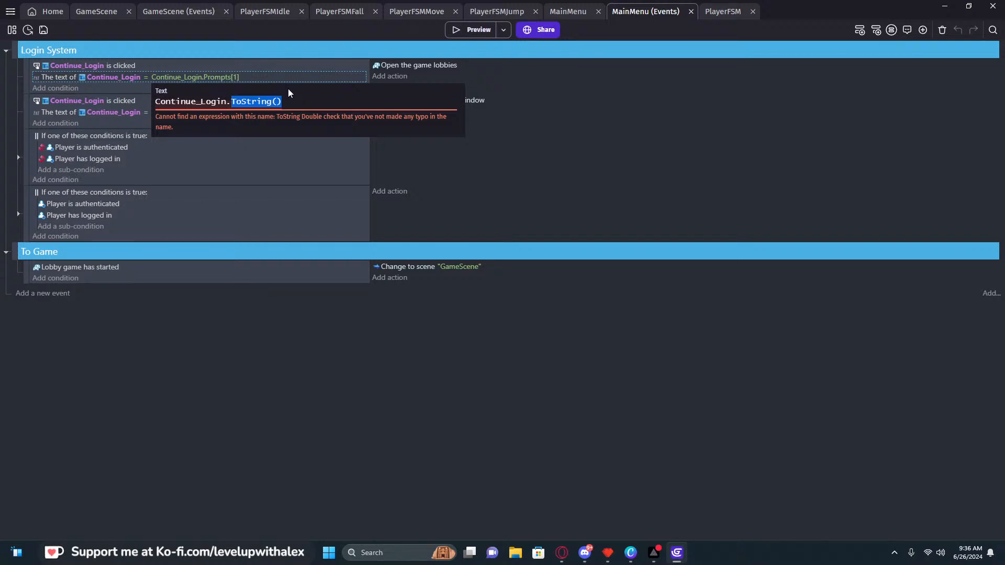
click(293, 97)
drag(293, 98, 233, 104)
double_click(255, 104)
click(312, 97)
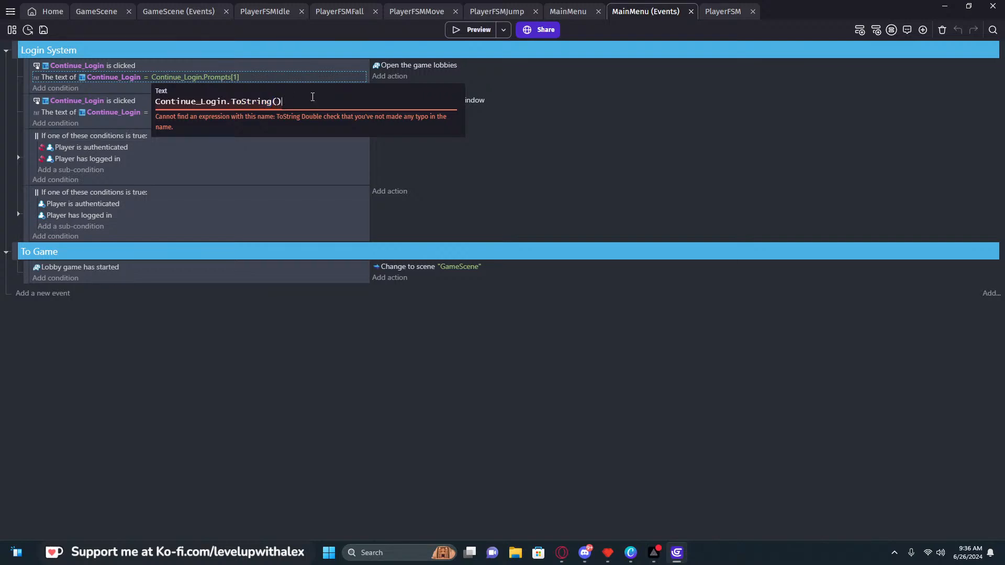
drag(312, 97, 160, 102)
click(546, 165)
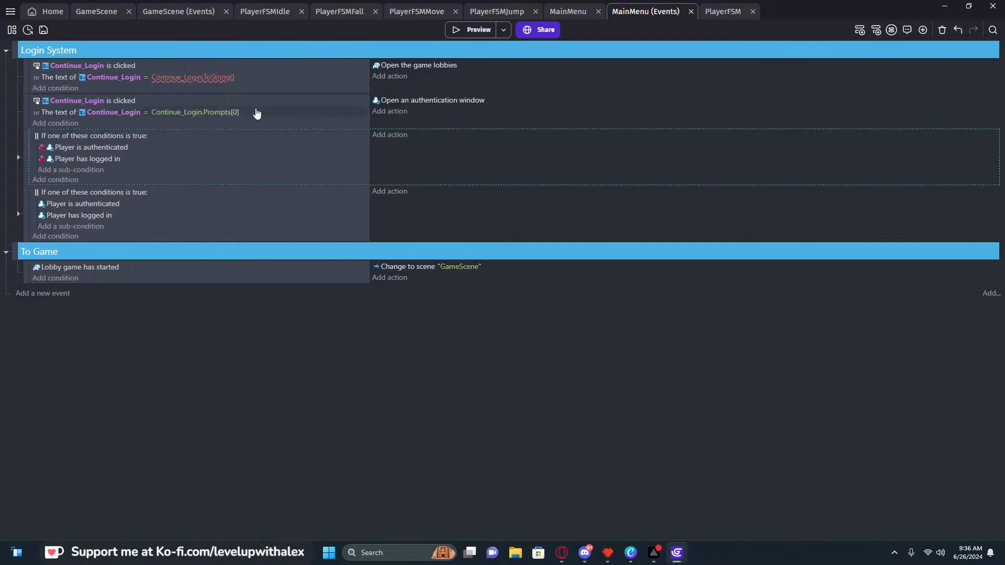
click(238, 90)
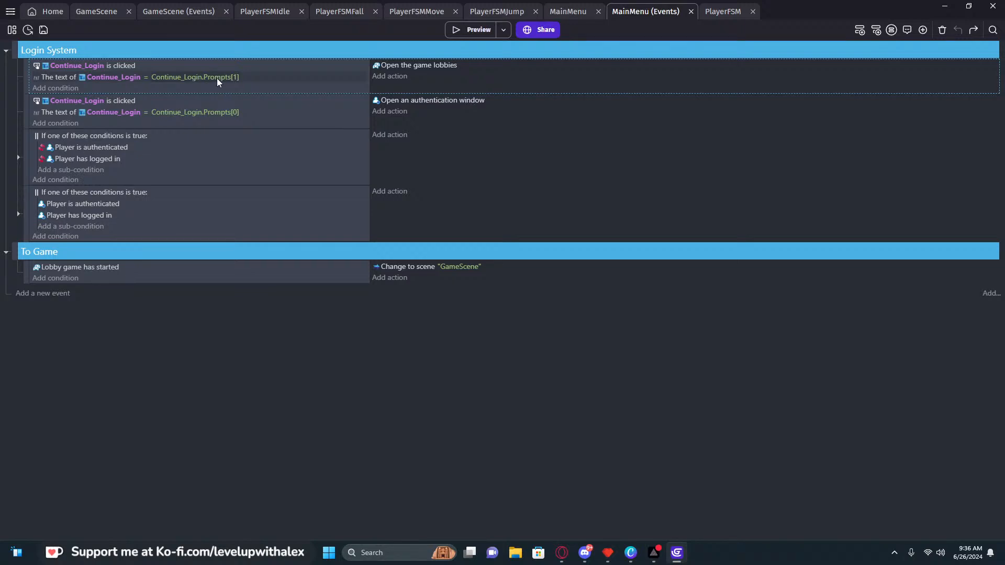
Try Continue_Login.Prompts("Dictionary") as the compared text in the first Login System event's condition
click(216, 77)
click(296, 100)
drag(296, 101, 273, 101)
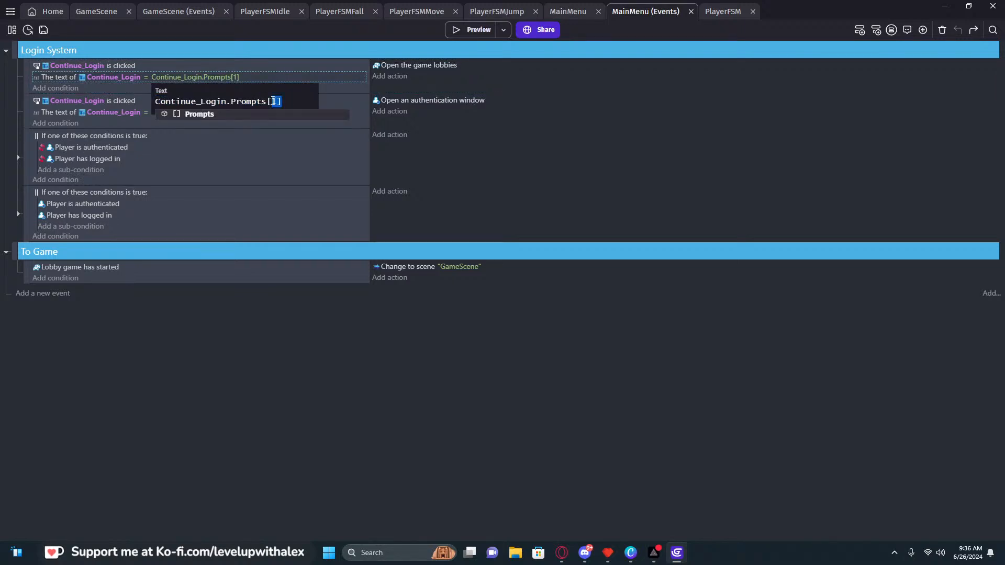
key(BackSpace)
key(BackSpace)
text((_)
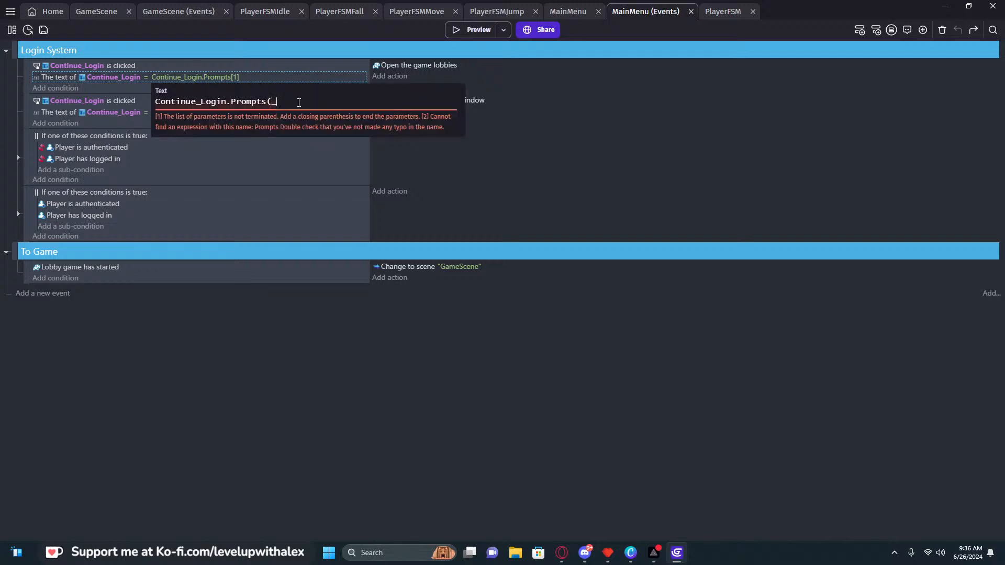
text())
text("")
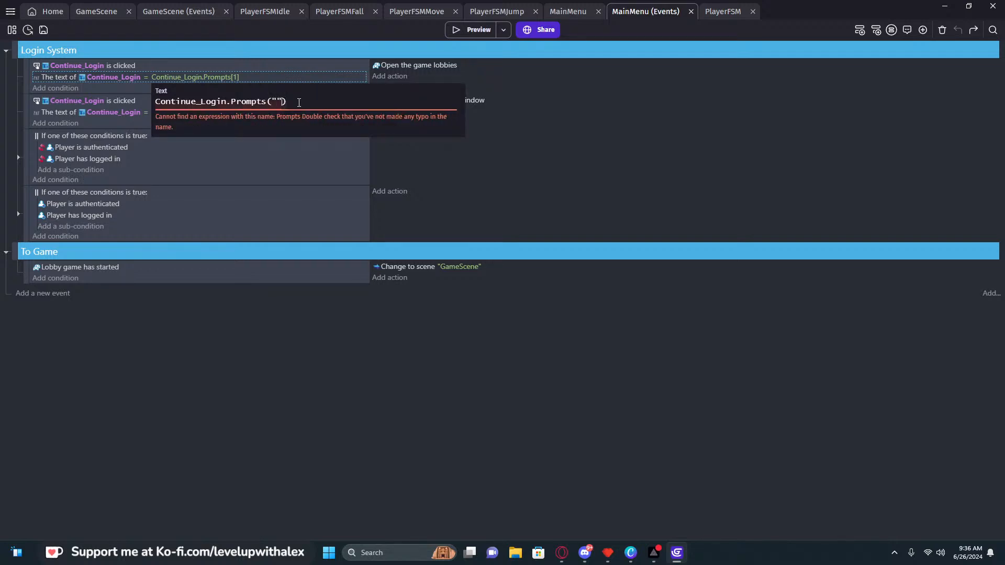
text(Dictionary)
key(BackSpace)
key(BackSpace)
key(BackSpace)
key(BackSpace)
key(BackSpace)
key(BackSpace)
key(BackSpace)
text(tionary)
key(End)
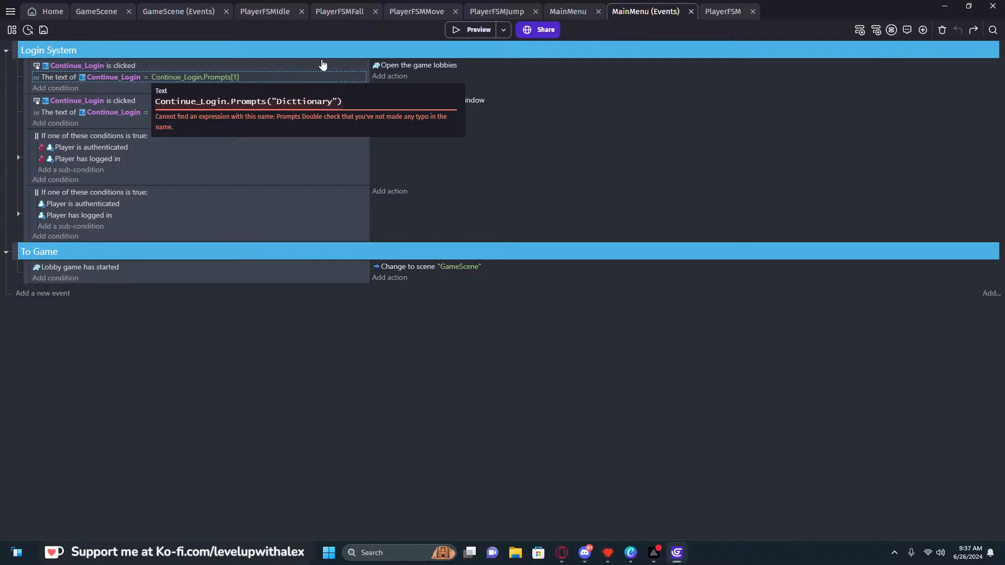
click(301, 101)
key(BackSpace)
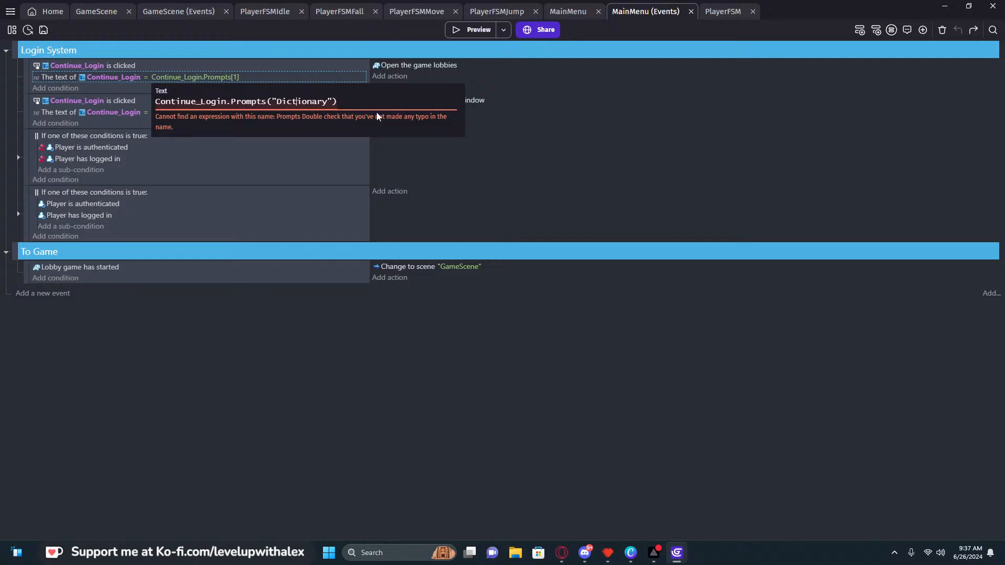
Replace the Dictionary key with String in the first event's Prompts expression
drag(287, 102, 281, 101)
double_click(304, 102)
key(BackSpace)
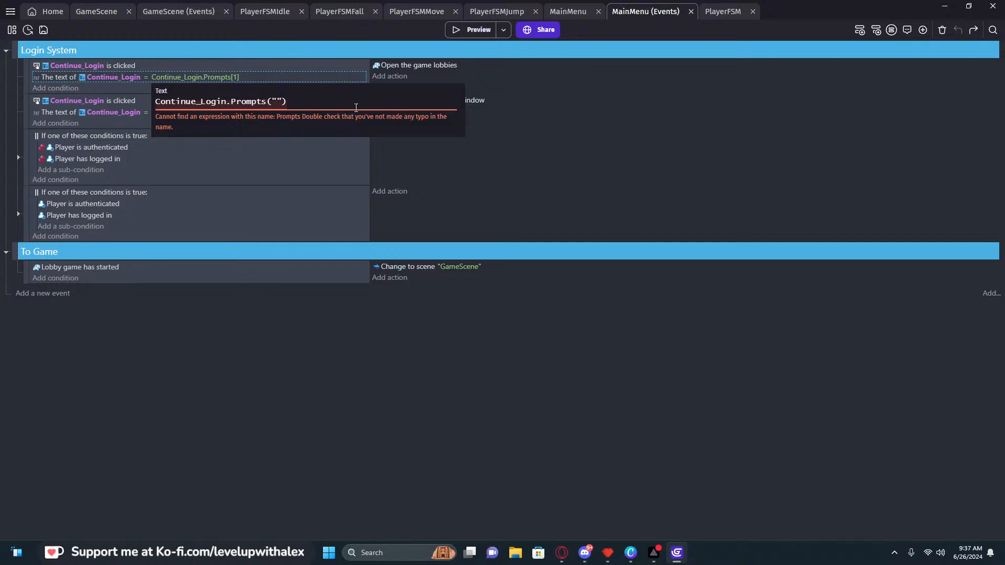
text(String)
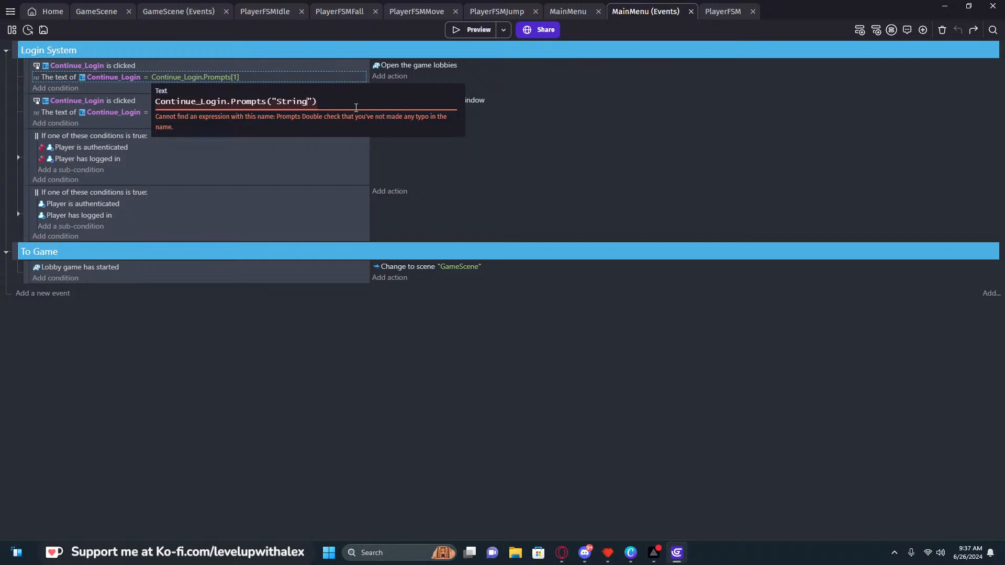
Set the first event's compared text to Continue_Login.Prompts[0]
drag(317, 101, 267, 102)
text([0])
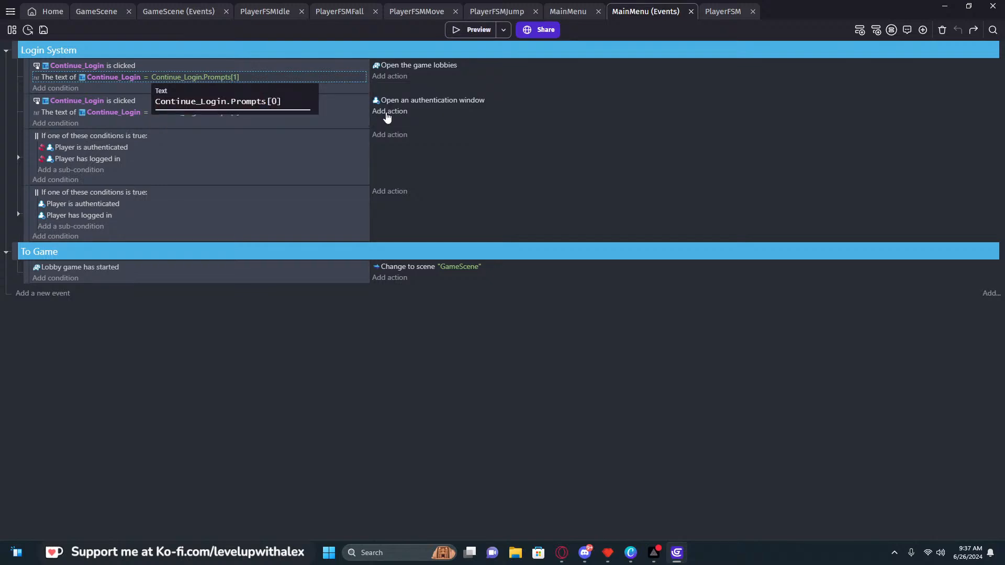
key(Return)
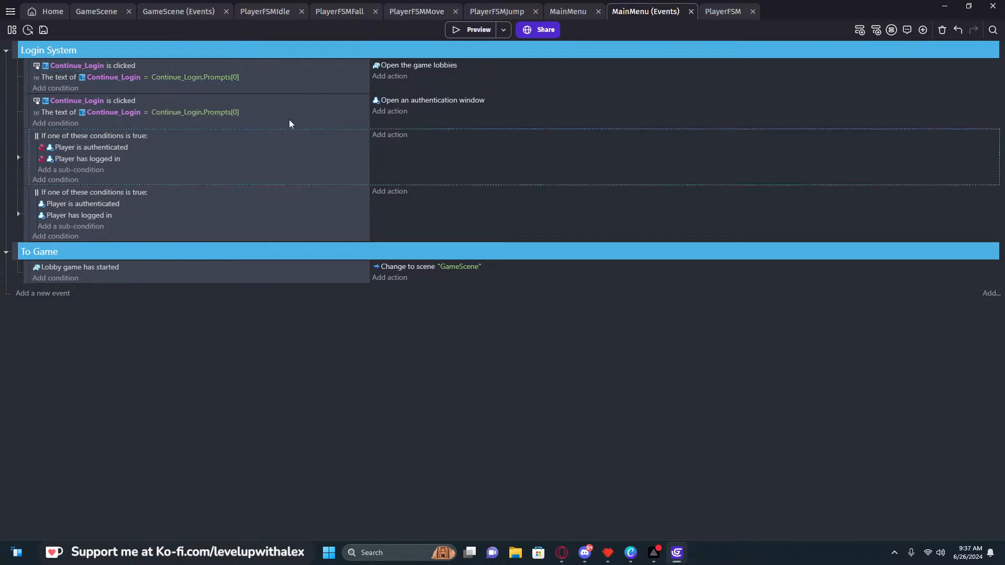
Set the array index in the first event's text condition to 1, giving Continue_Login.Prompts[1]
click(232, 79)
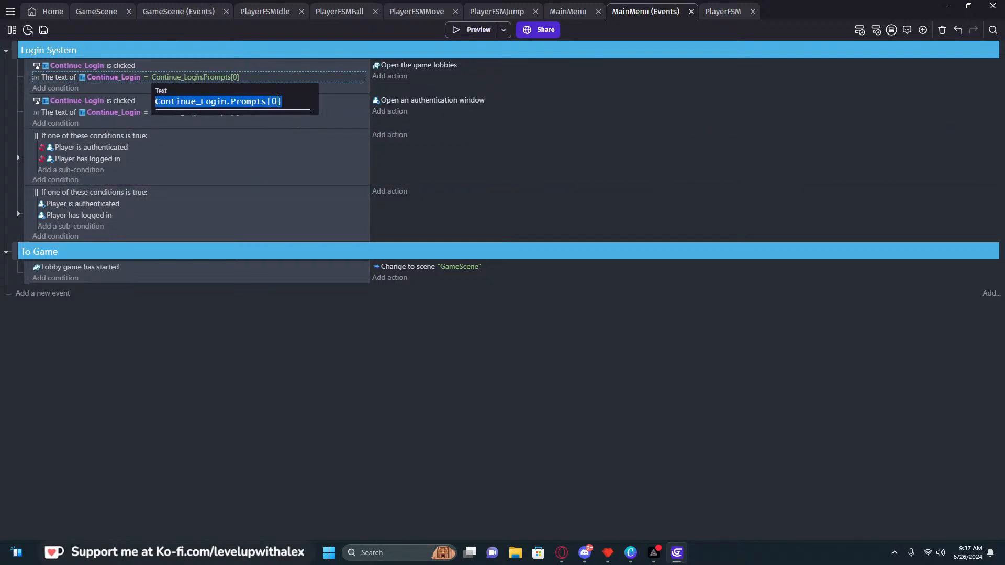
click(277, 102)
drag(277, 102, 271, 103)
text(1)
click(404, 135)
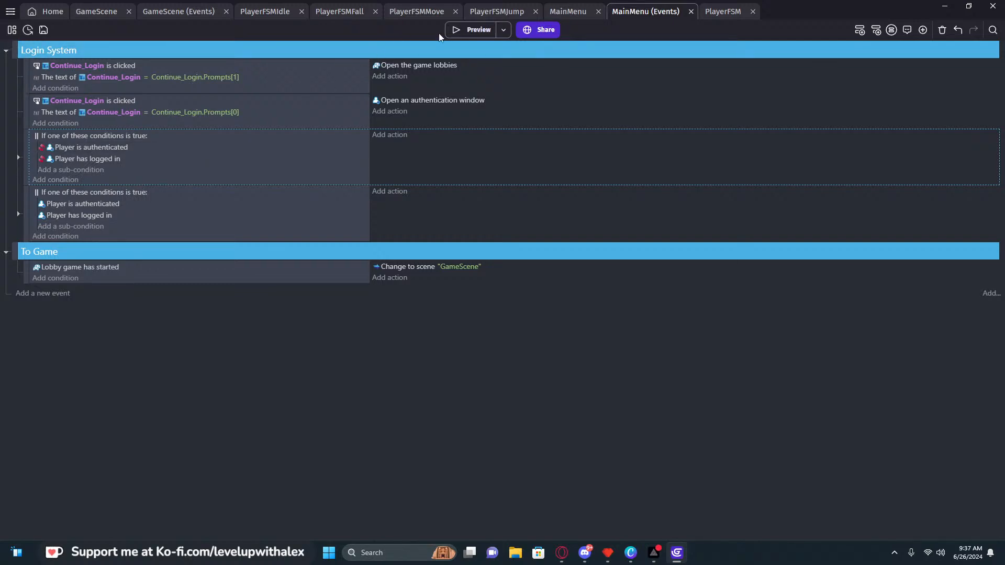
Preview the game, open the lobby list from PLAY, join Lobby 1 and close the preview
click(470, 30)
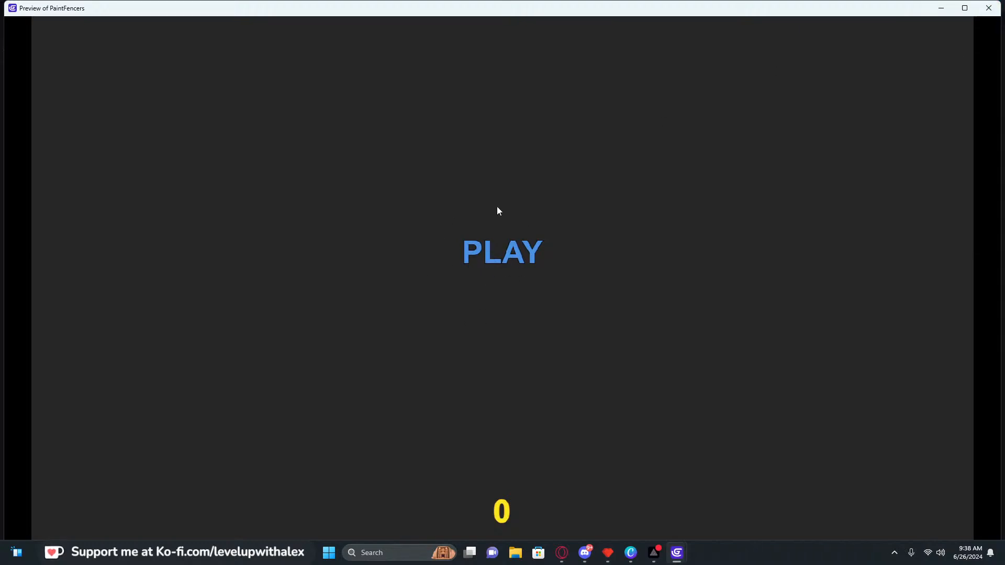
click(512, 255)
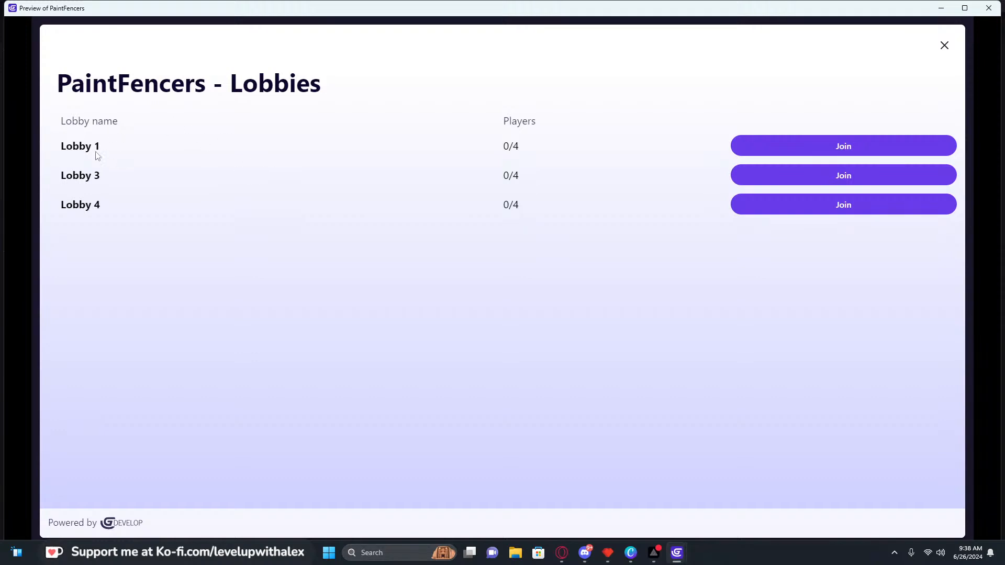
click(808, 152)
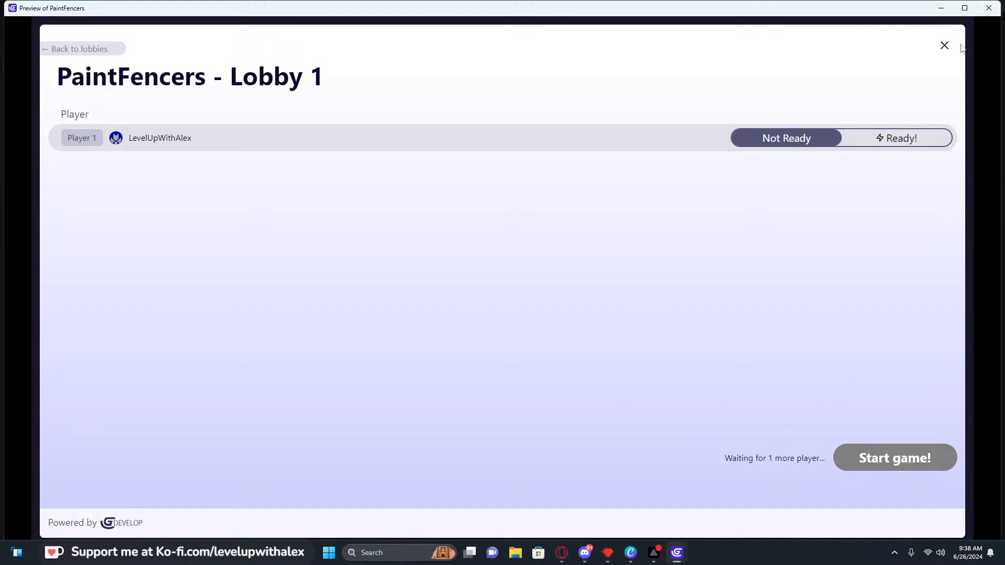
click(999, 8)
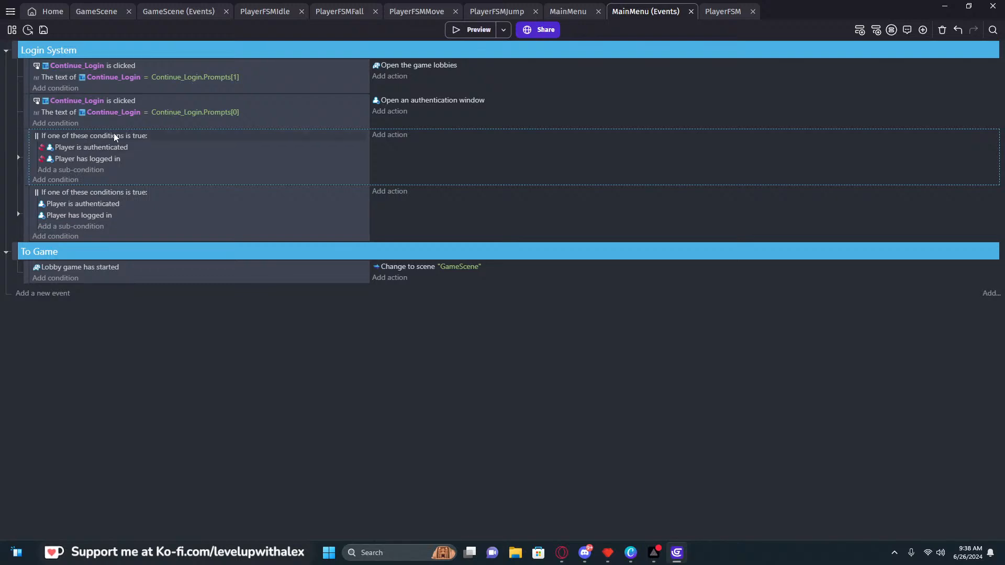
Expand the not-logged-in event and remove Prompts.0 from its Continue_Login text action, leaving only Continue_Login. as the expression
click(18, 156)
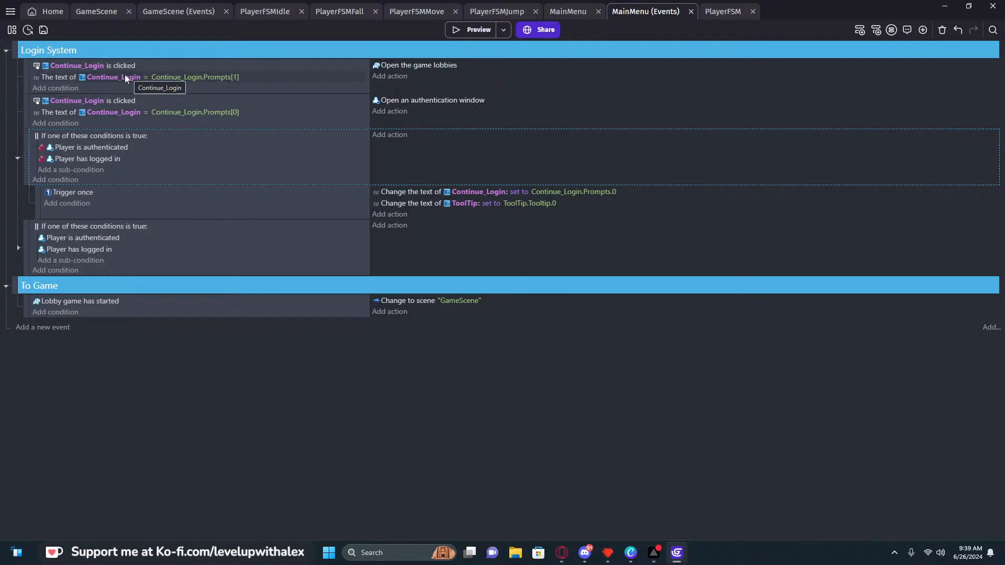
click(561, 192)
click(671, 216)
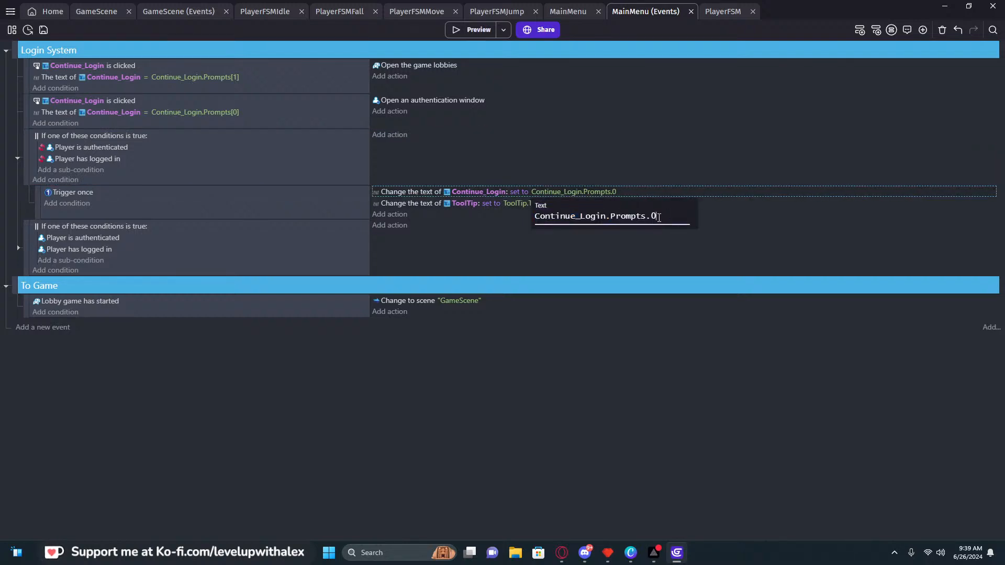
drag(658, 216, 611, 217)
text(.0)
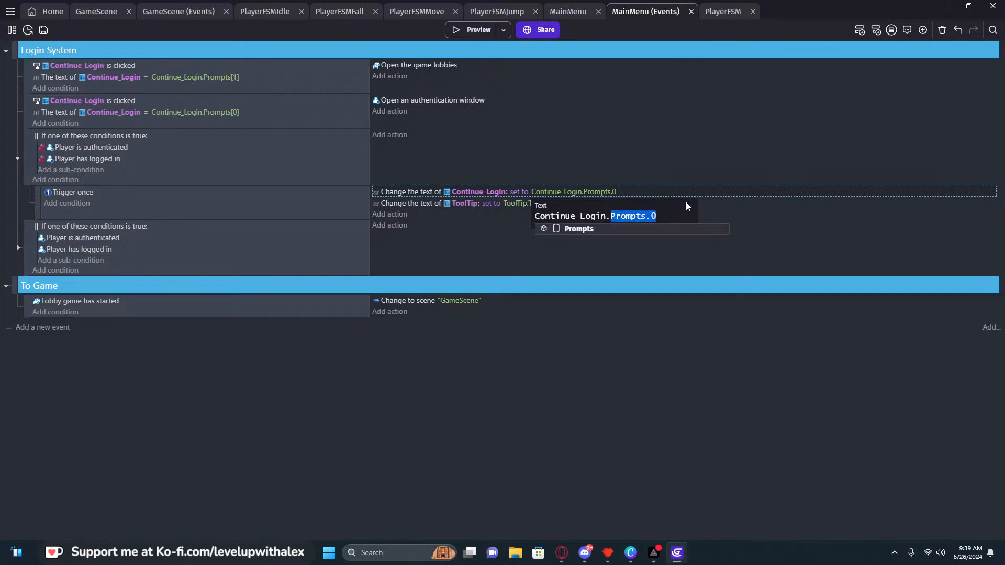
key(Right)
key(Left)
key(Left)
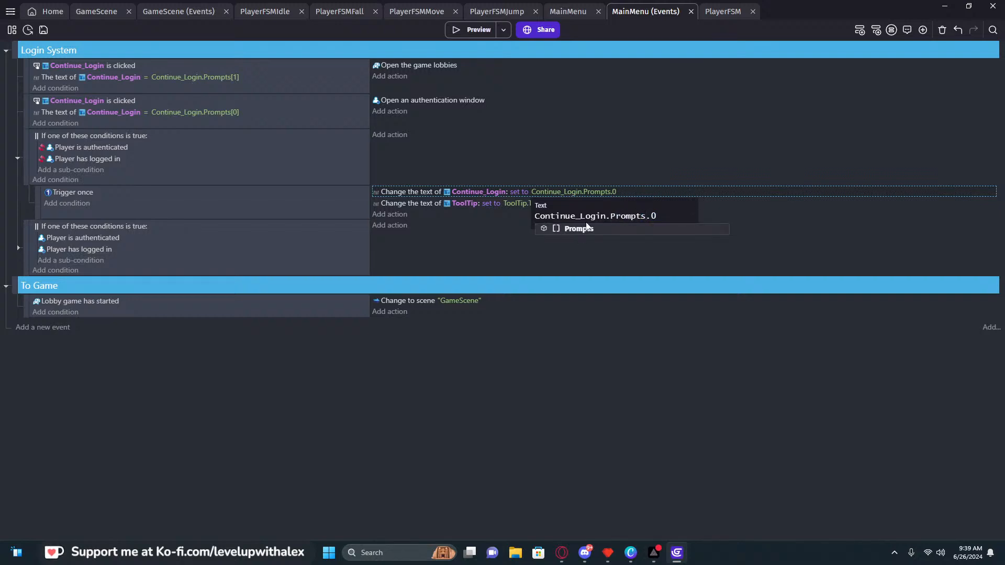
drag(658, 216, 607, 211)
key(BackSpace)
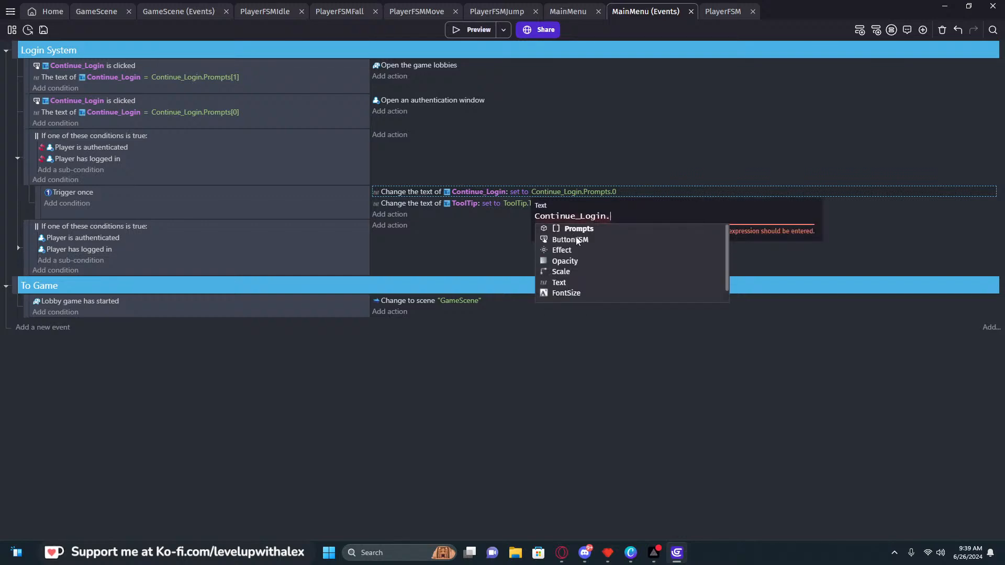
click(460, 259)
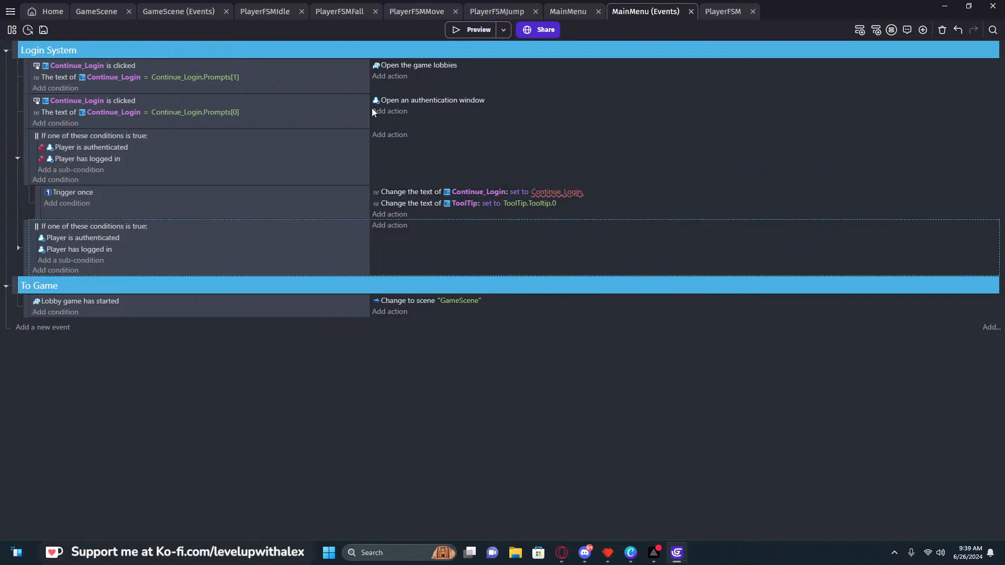
From a new Change variable value action for ToolTip, open its object variables, clear the text at Tooltip index 1 and apply
click(388, 214)
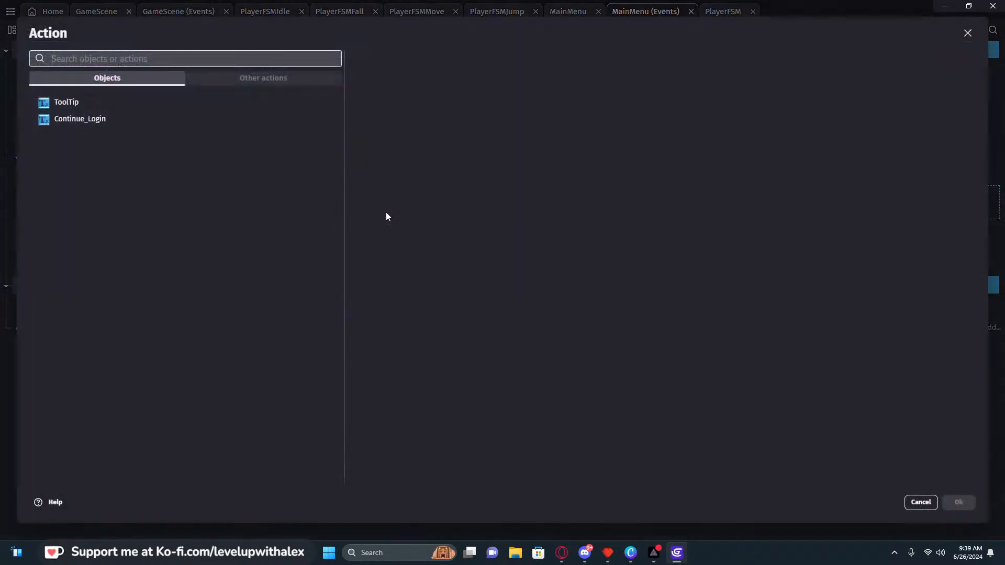
click(58, 105)
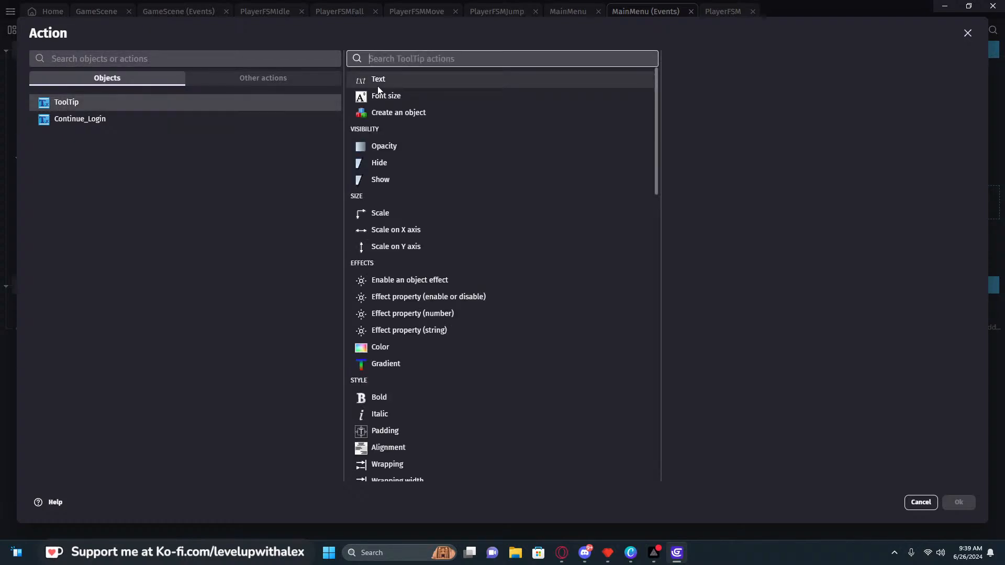
text(var)
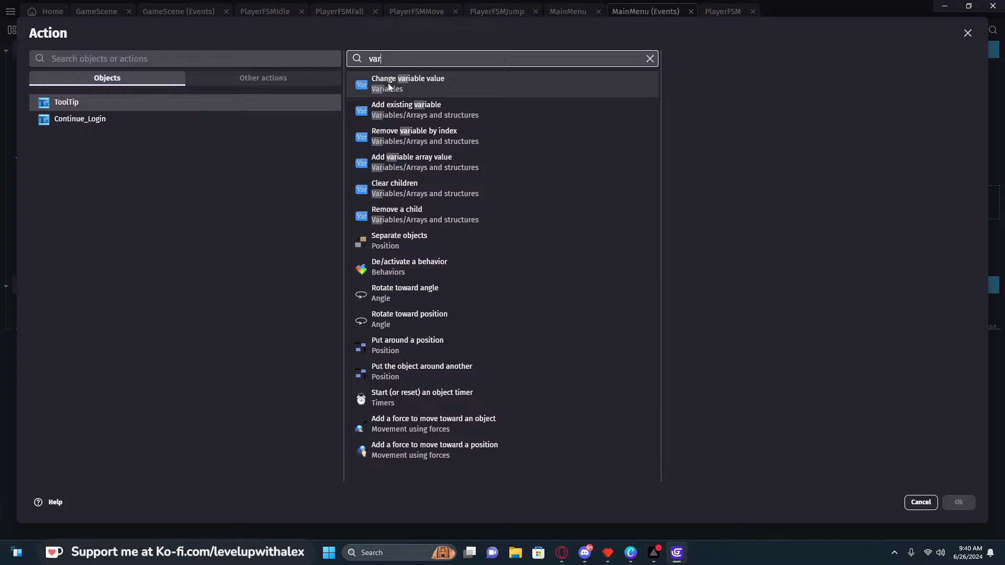
click(428, 87)
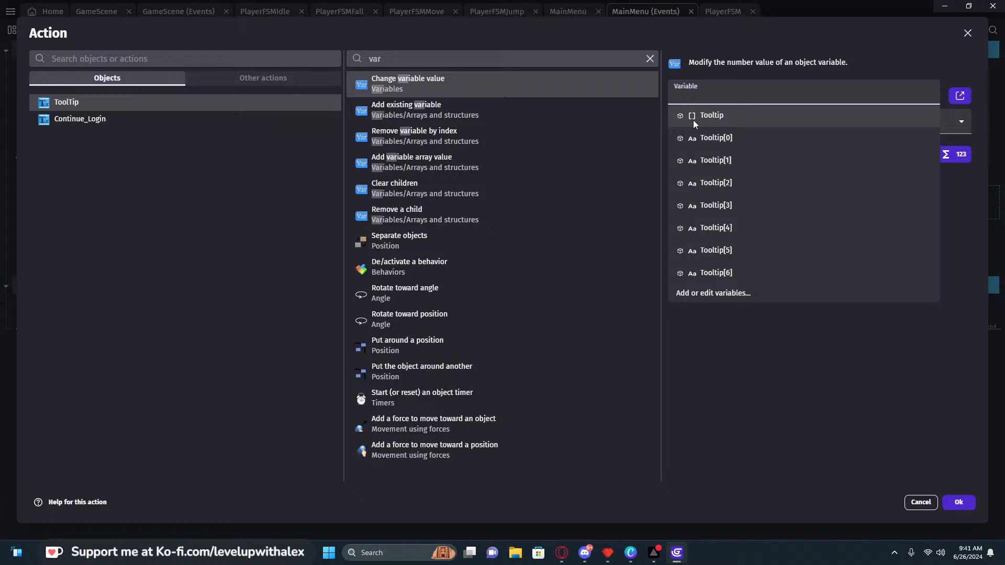
click(728, 294)
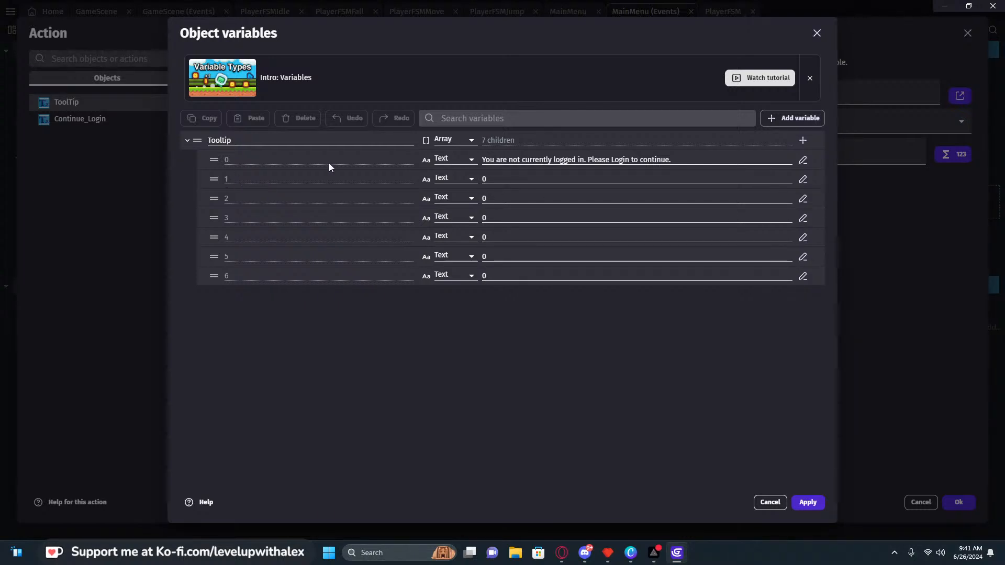
drag(491, 178, 478, 178)
key(BackSpace)
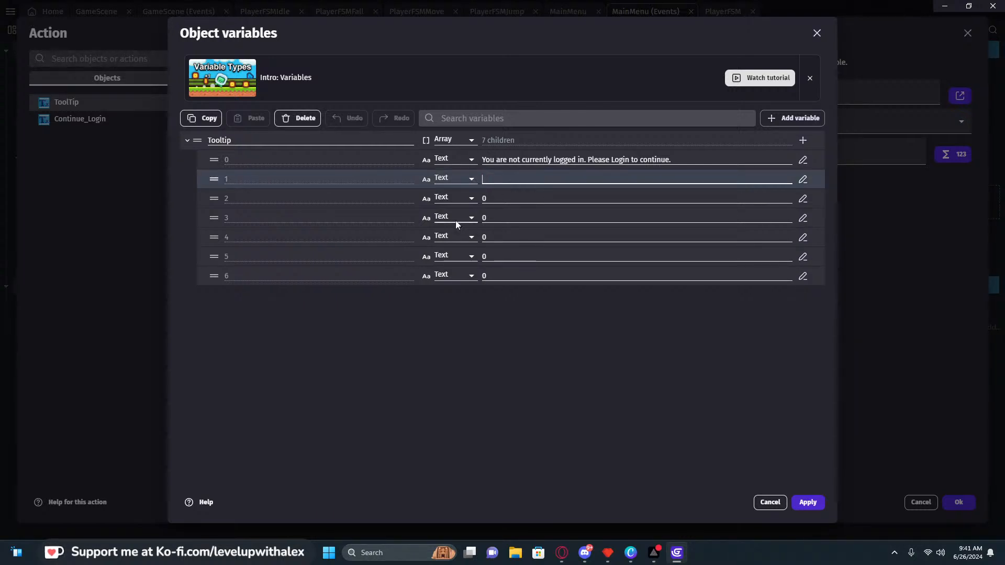
click(265, 321)
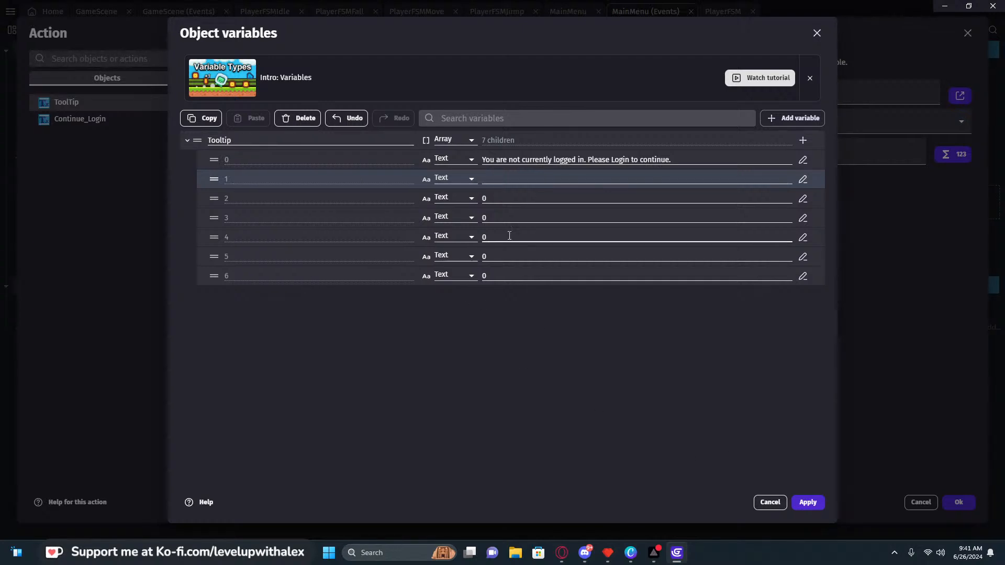
click(492, 177)
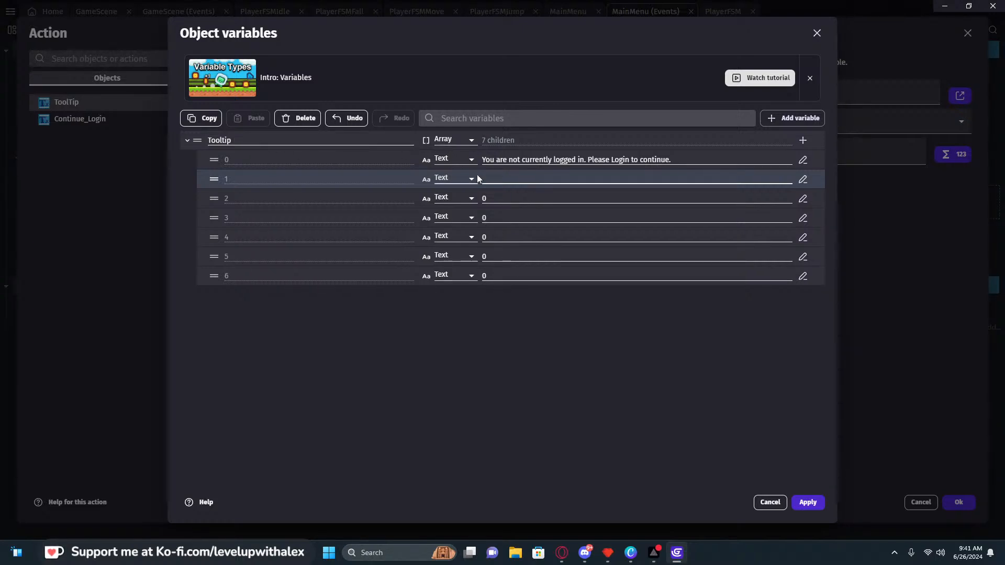
click(795, 500)
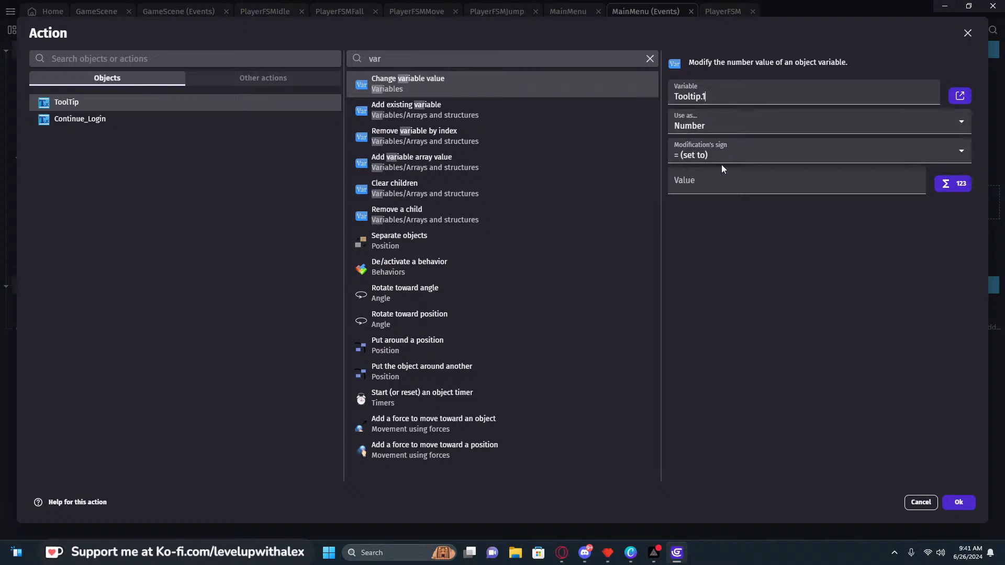
Look over the Tooltip.1 variable and value settings of the new ToolTip action, and discard the action
click(717, 187)
click(731, 98)
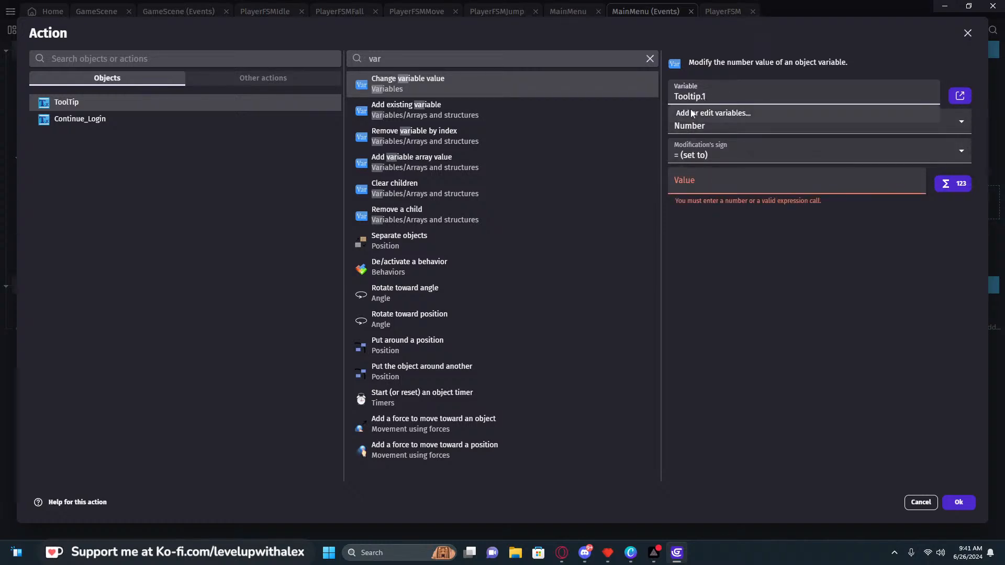
drag(711, 98, 658, 90)
click(423, 82)
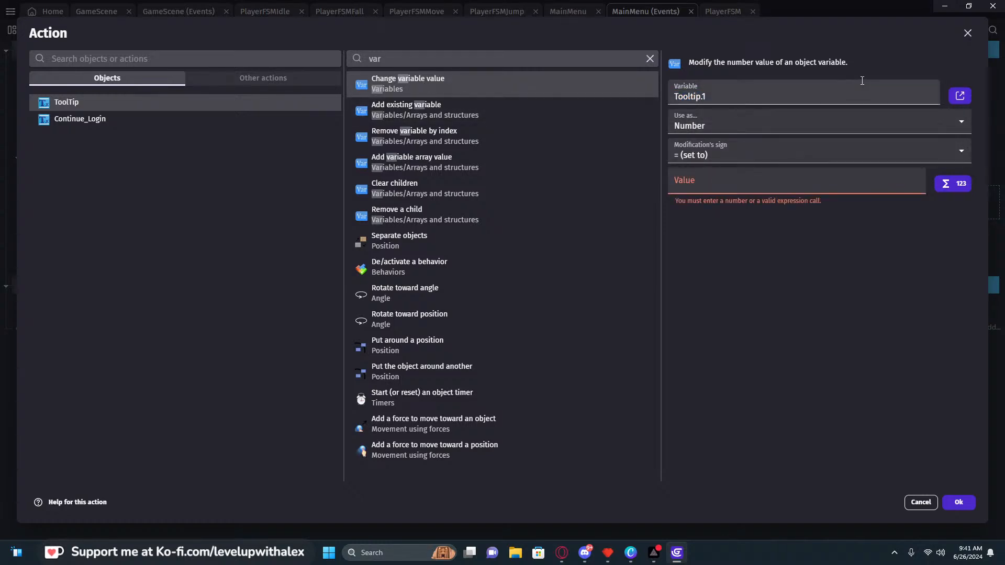
click(917, 503)
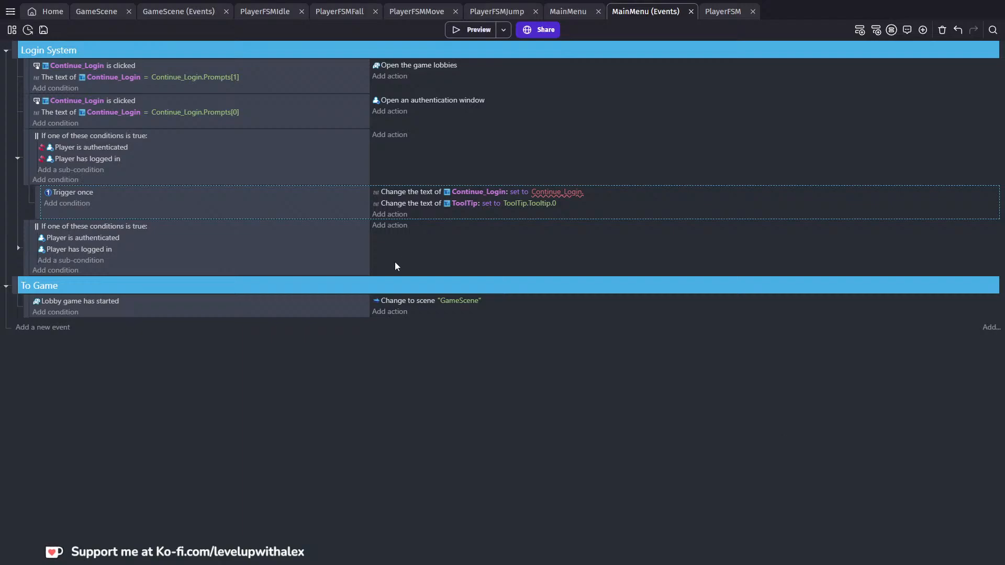
Start a Change variable value action for ToolTip, look over the Tooltip array entries offered as variables, and discard the action
click(390, 215)
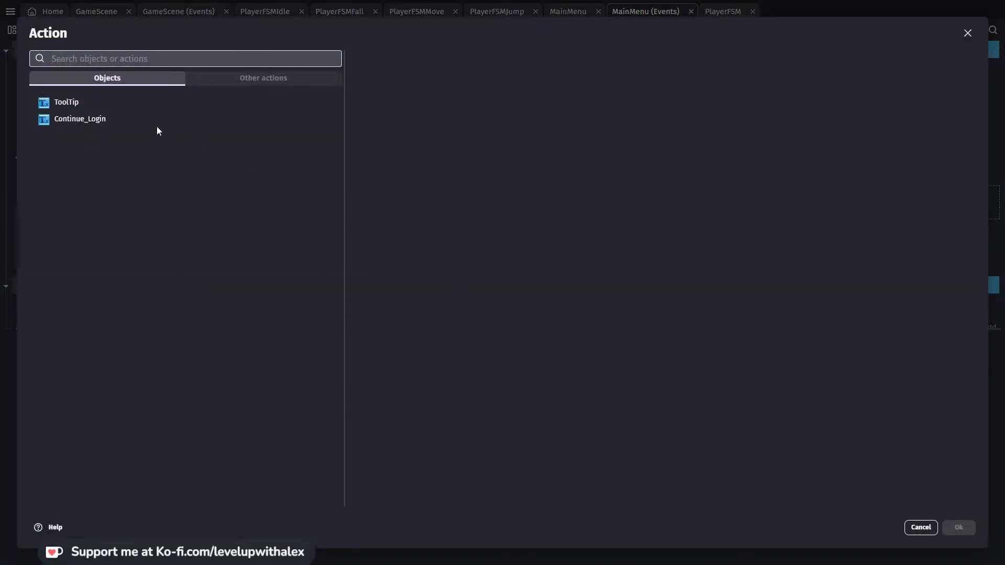
click(78, 106)
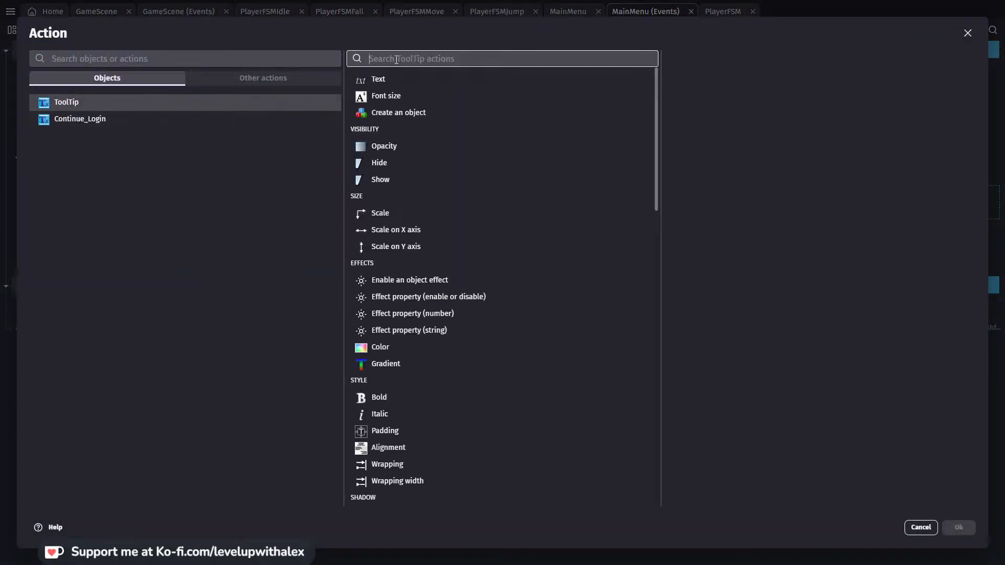
text(var)
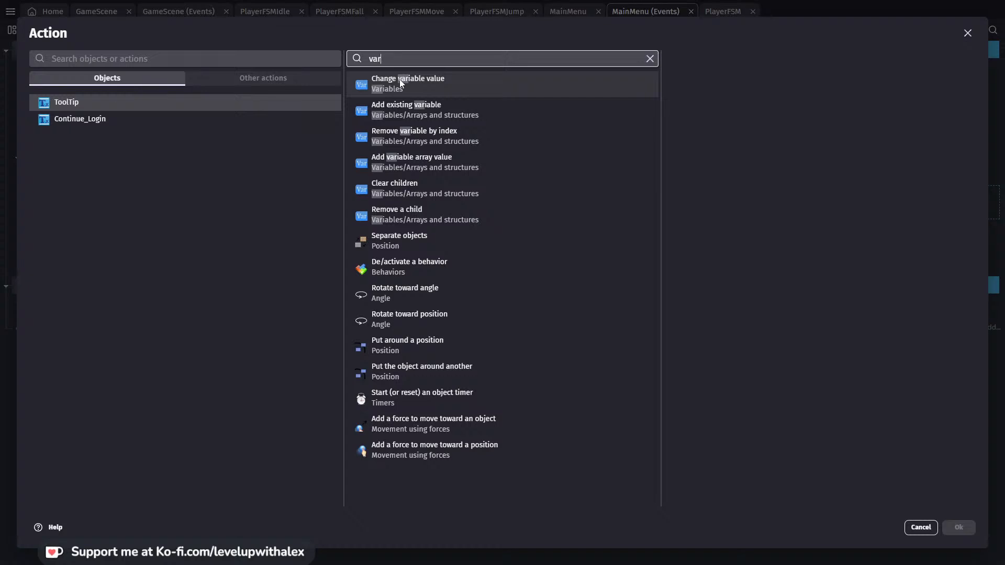
click(401, 82)
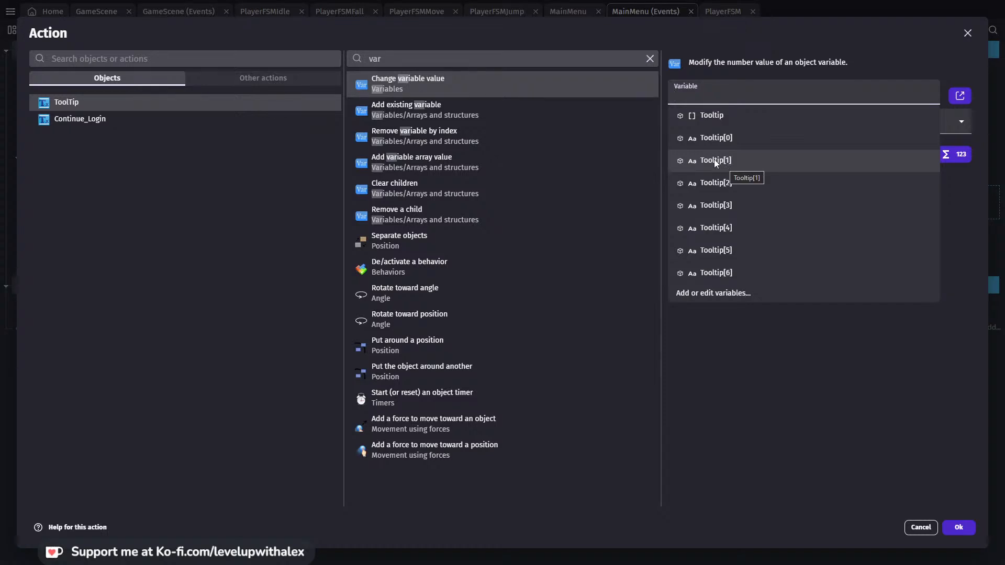
click(748, 374)
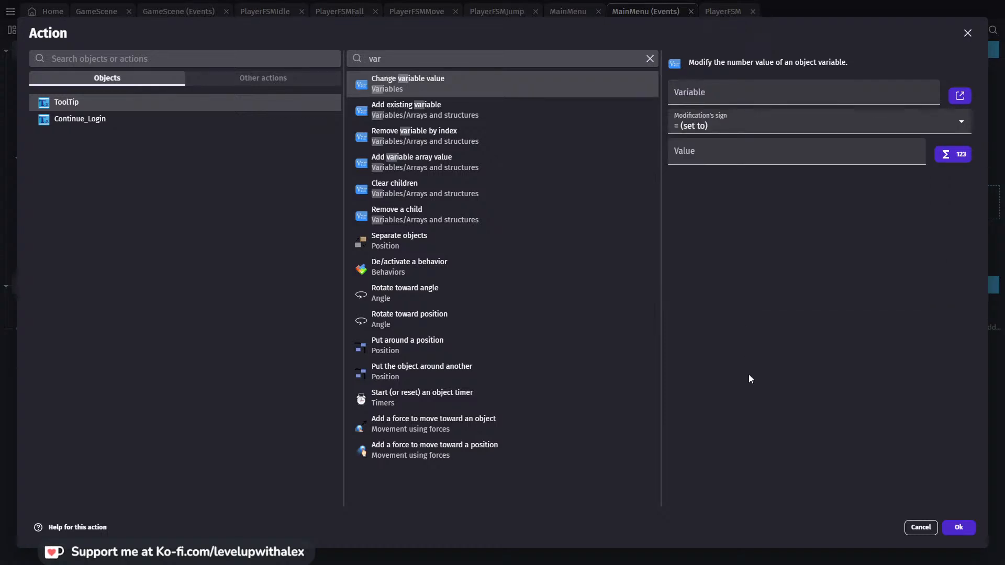
click(758, 127)
click(721, 97)
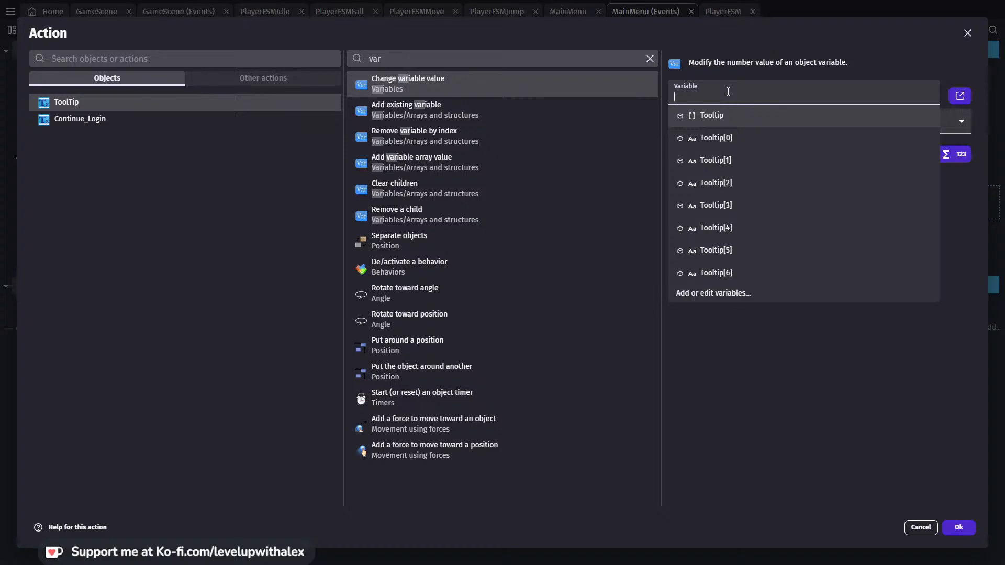
click(968, 33)
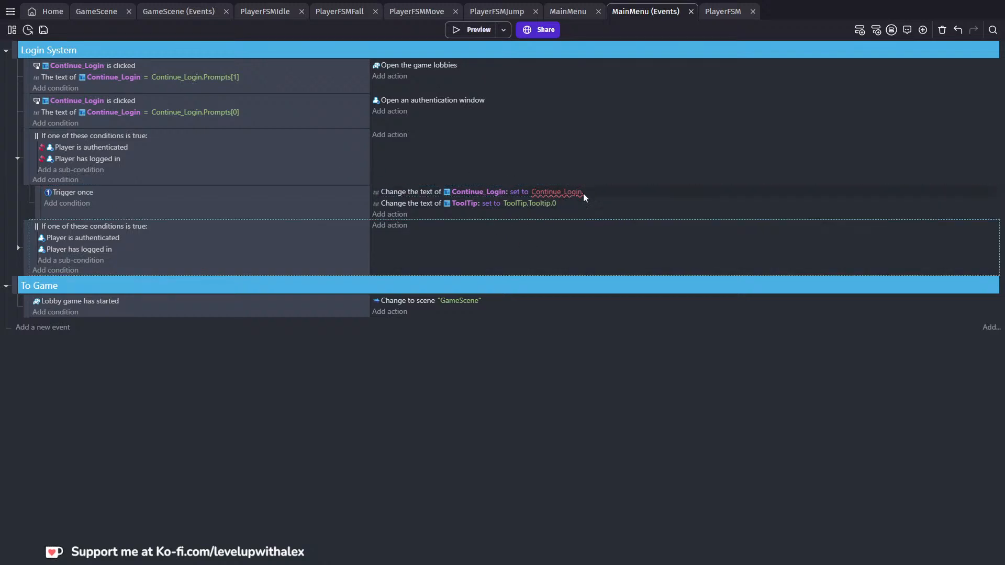
Complete the not-logged-in event's Continue_Login text expression as Continue_Login.Prompts.0
click(578, 192)
click(619, 215)
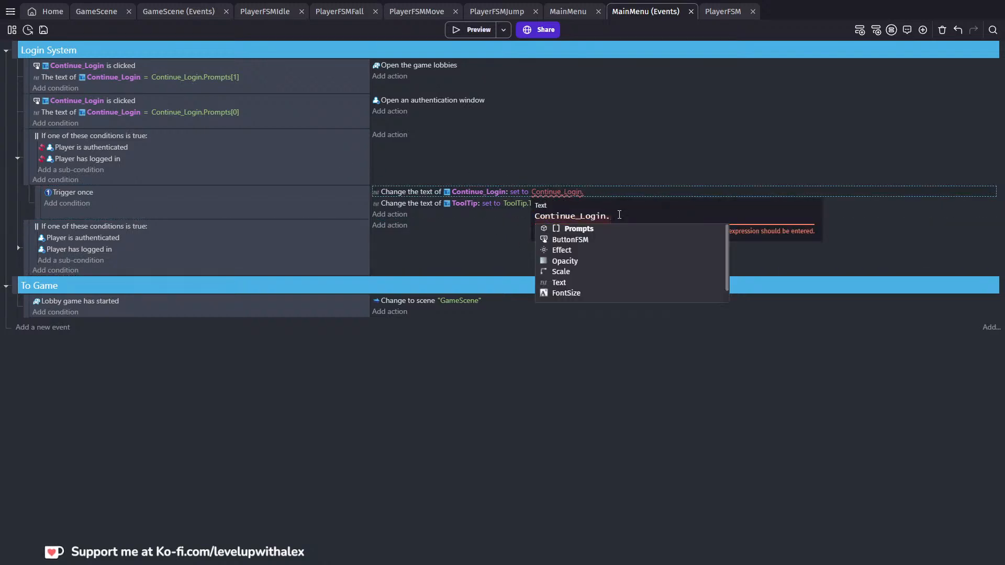
key(Return)
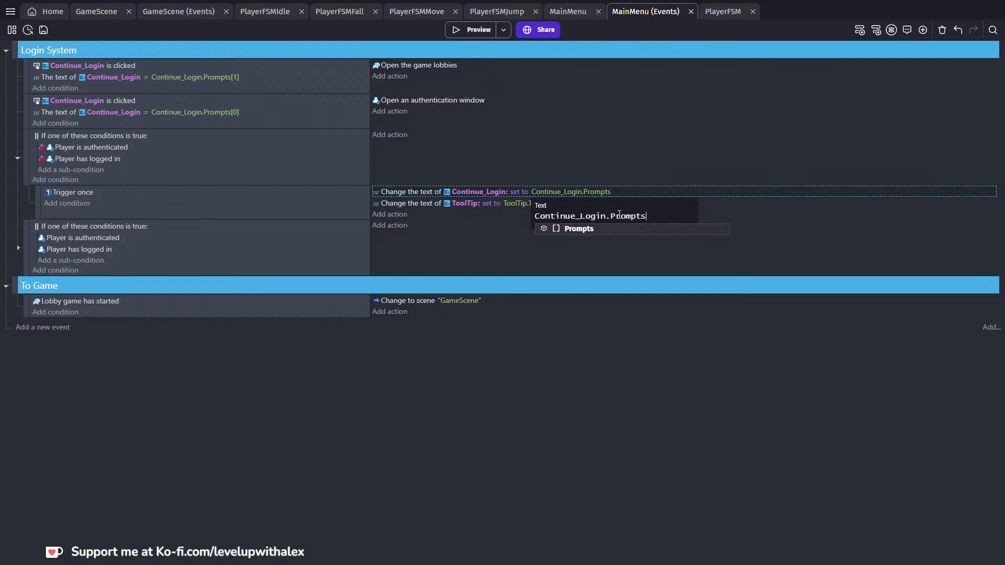
text(0)
key(Return)
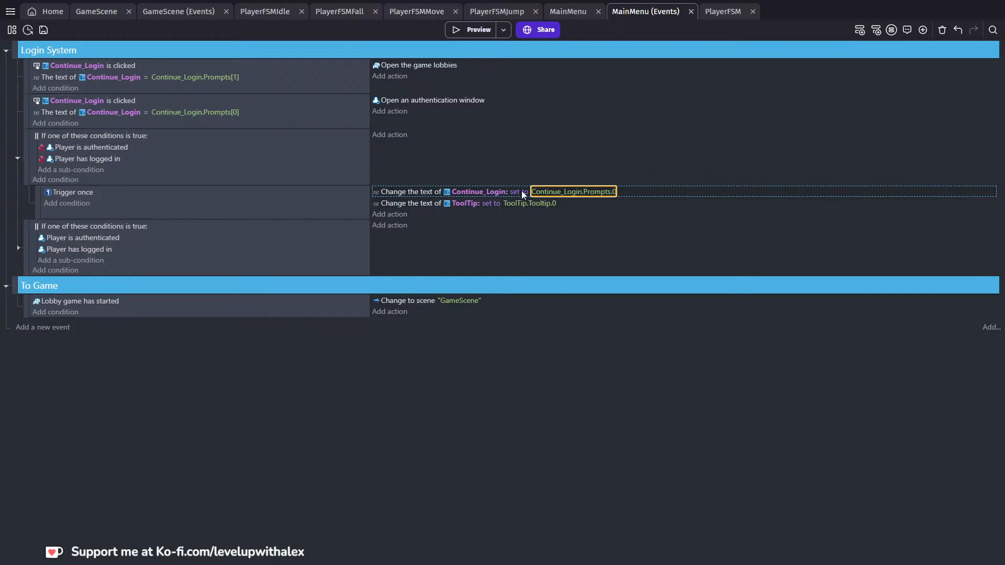
Rewrite the array index in the Continue_Login text expression with brackets, as Continue_Login.Prompts[0]
click(562, 194)
click(662, 217)
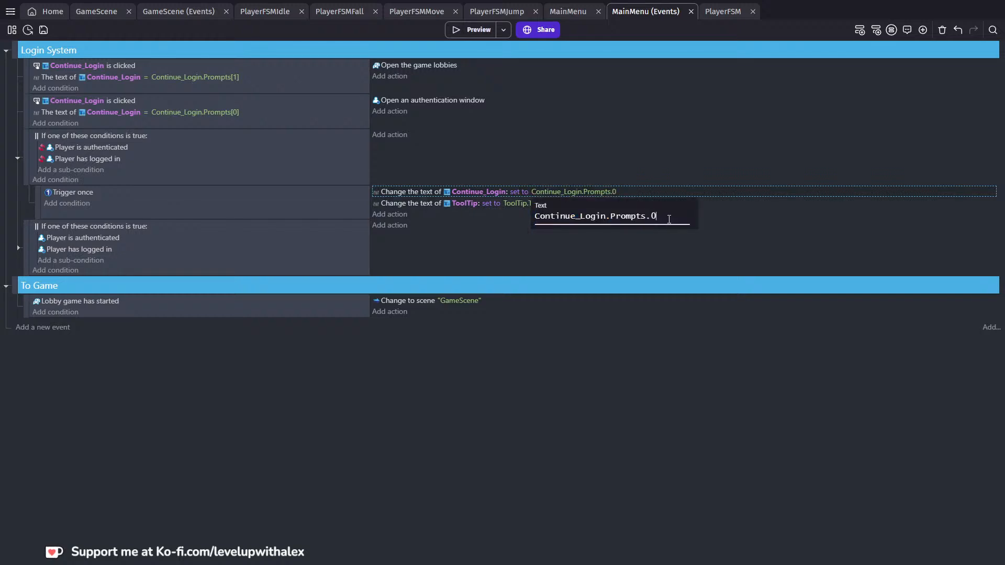
key(BackSpace)
key(BackSpace)
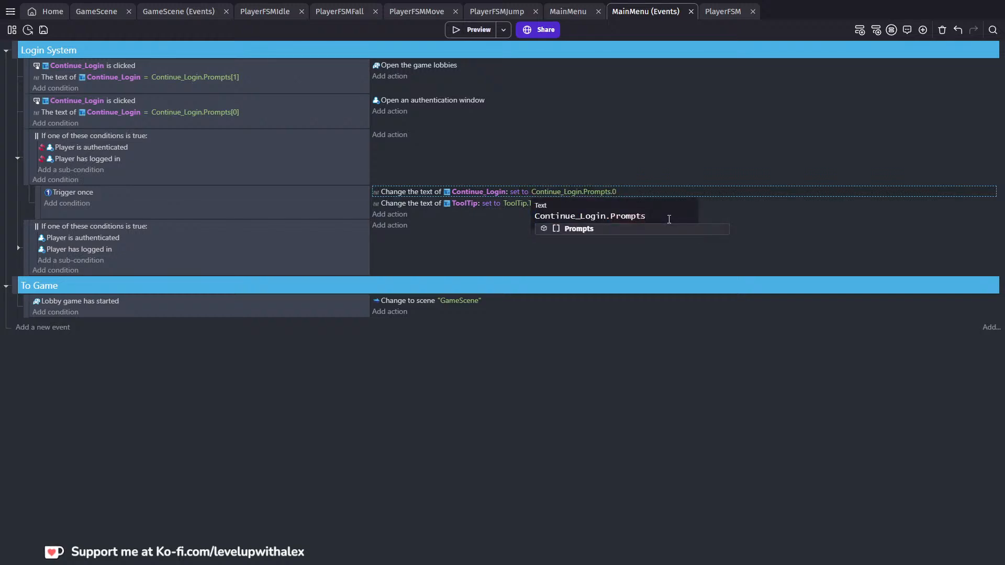
text(.0)
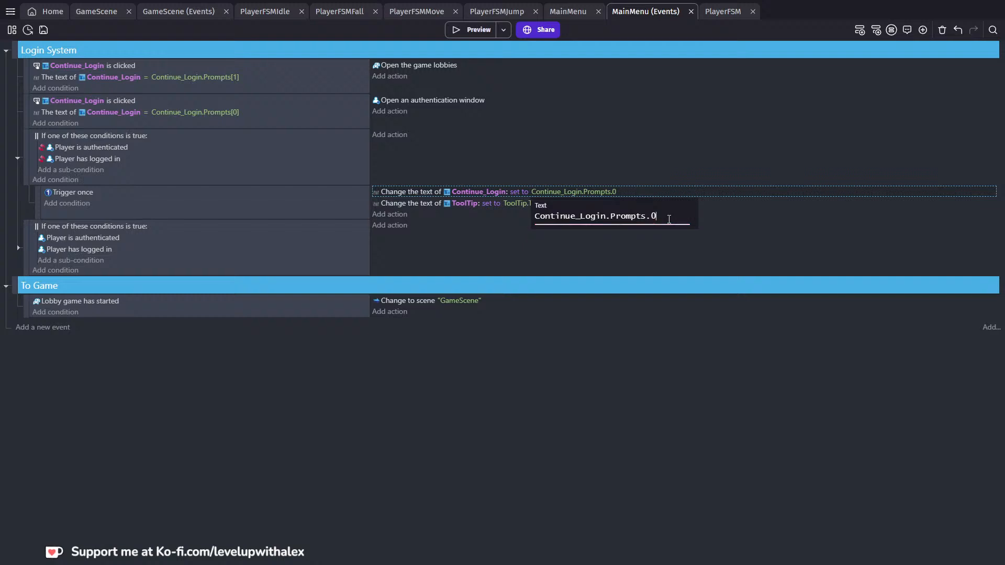
key(BackSpace)
key(BackSpace)
text([0)
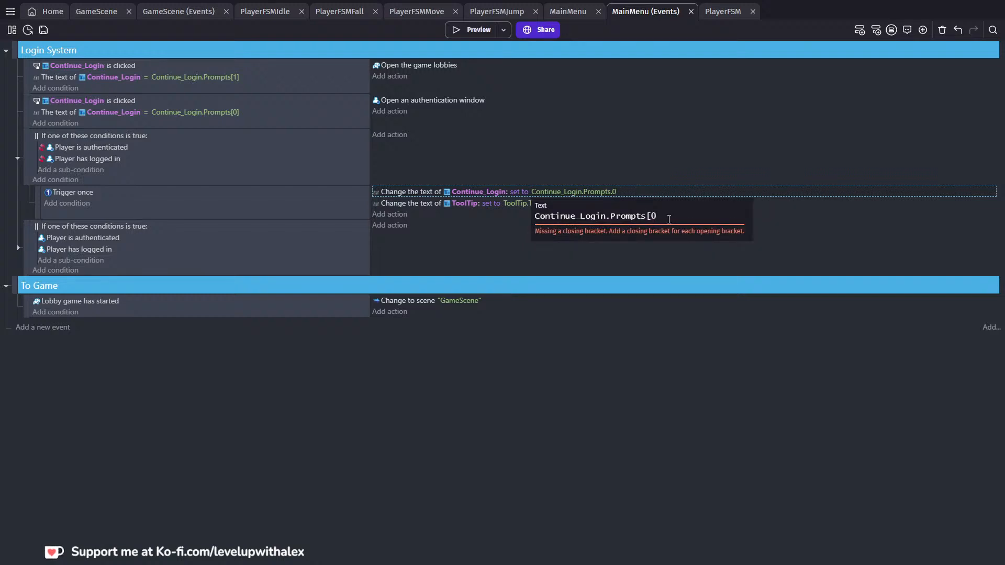
text(])
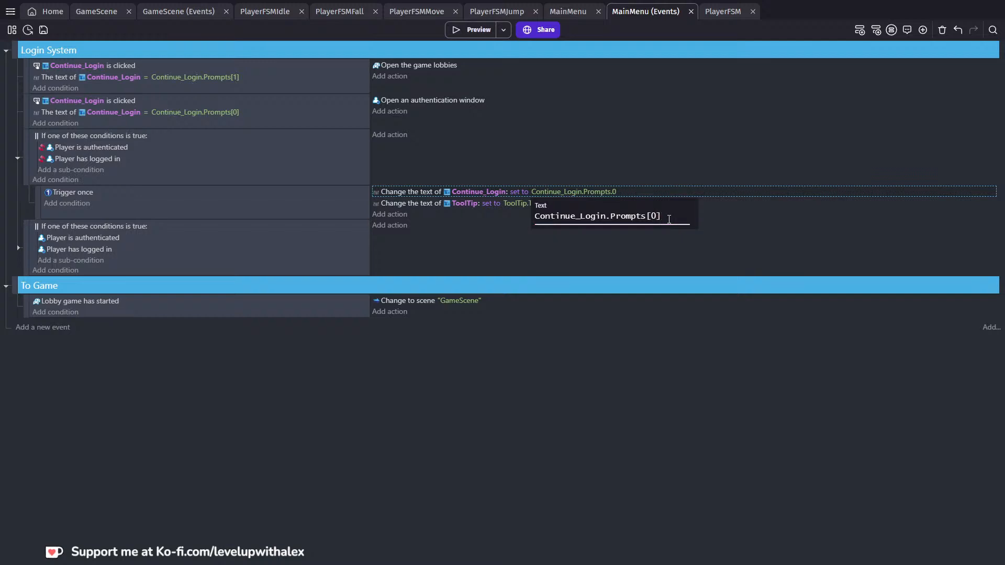
click(541, 262)
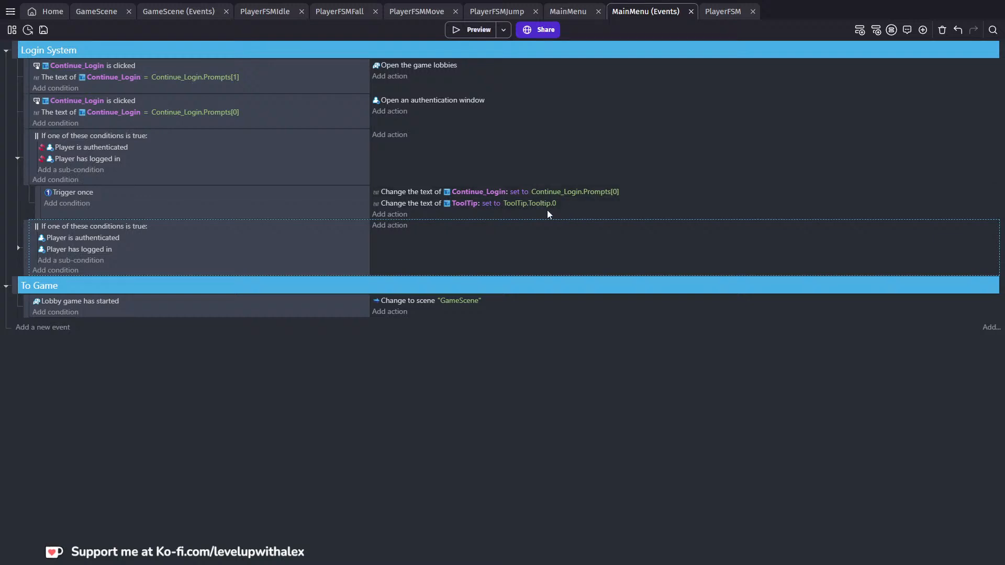
Return the Continue_Login text expression to dot notation, as Continue_Login.Prompts.0
click(623, 192)
click(617, 191)
click(658, 216)
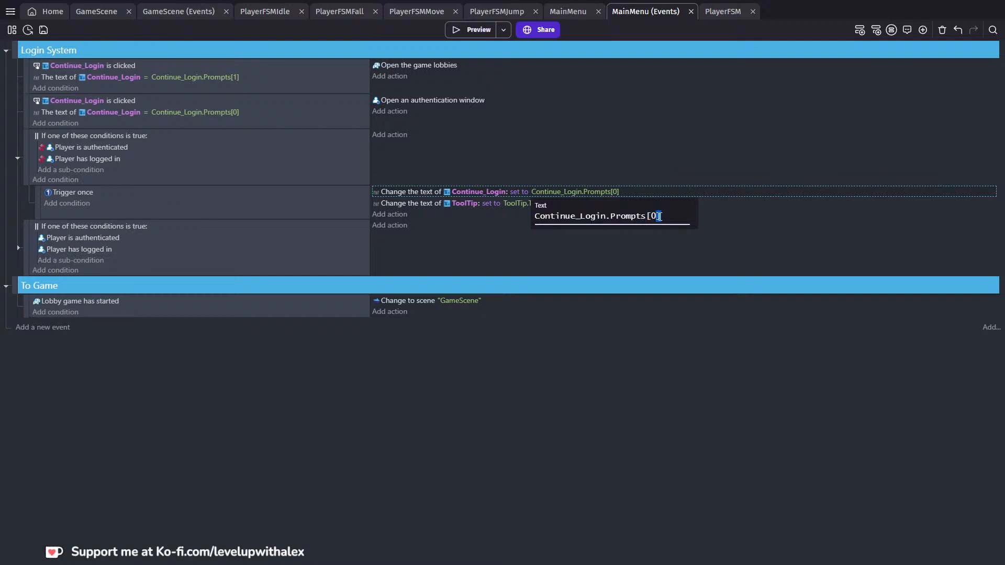
key(BackSpace)
key(BackSpace)
key(BackSpace)
text(.,)
key(BackSpace)
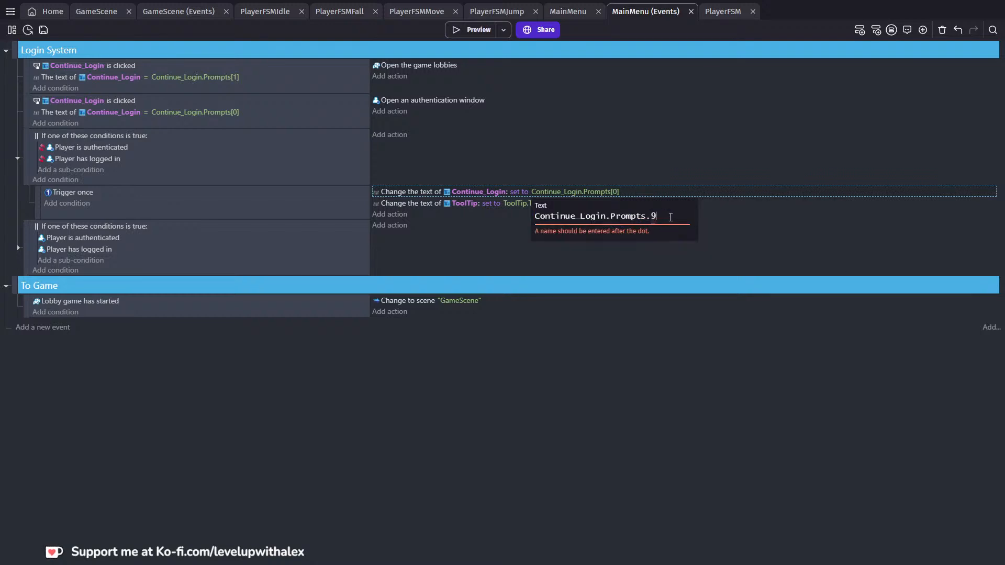
text(0)
key(Return)
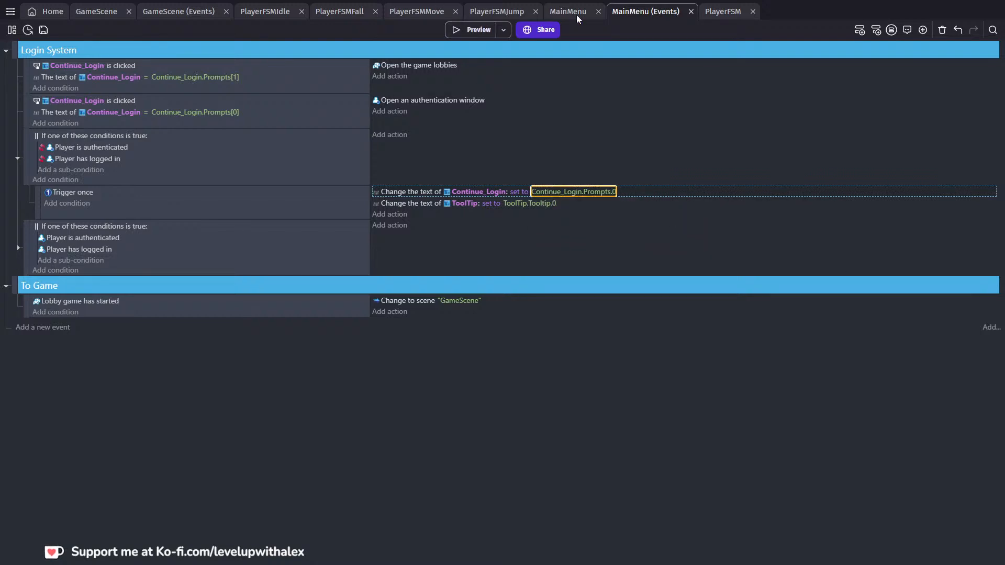
Preview the game to check the button and tooltip texts, and close the preview
click(484, 30)
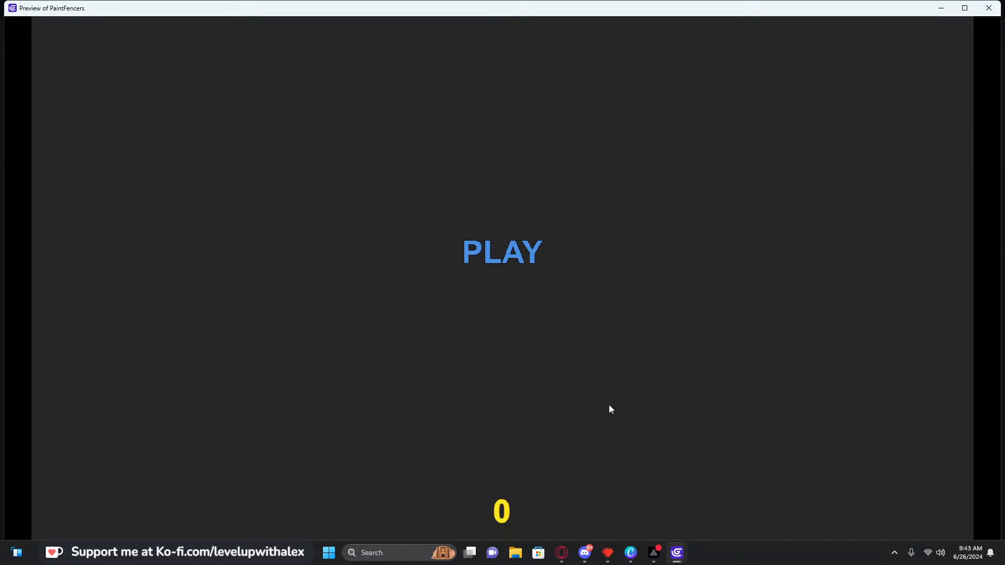
click(988, 8)
click(460, 241)
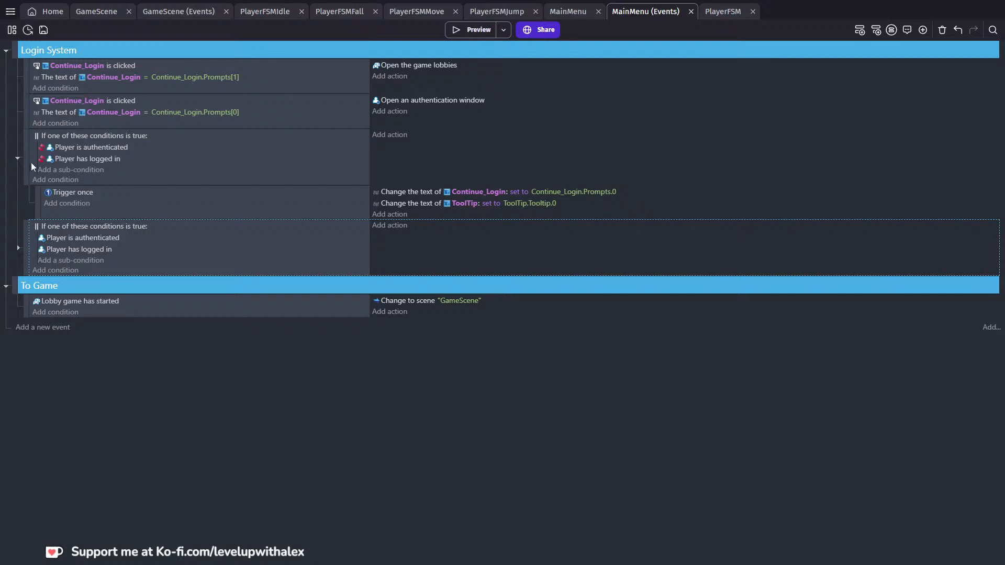
Inspect the instance variables of Continue_Login and ToolTip in the MainMenu scene, and return to its events
click(578, 14)
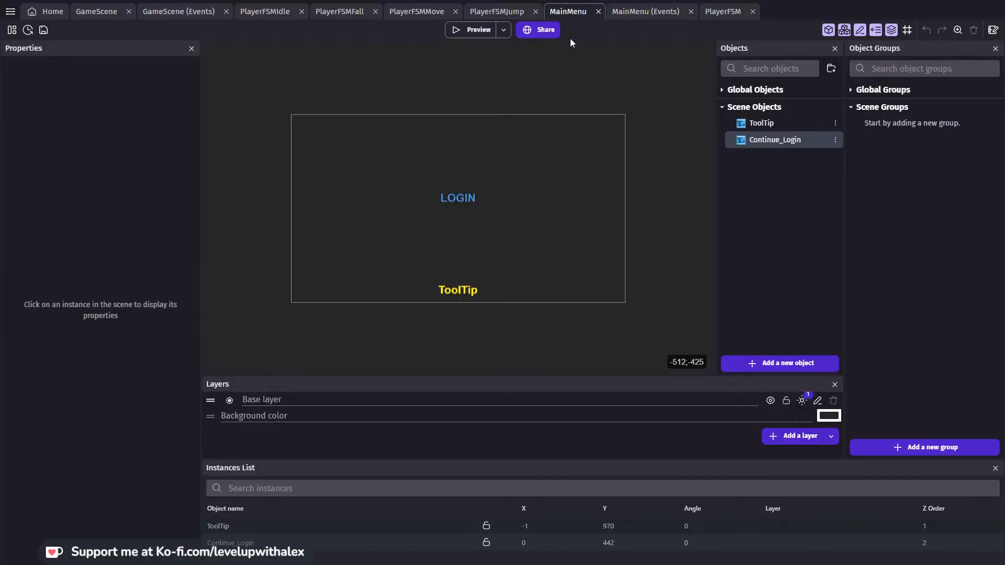
click(453, 199)
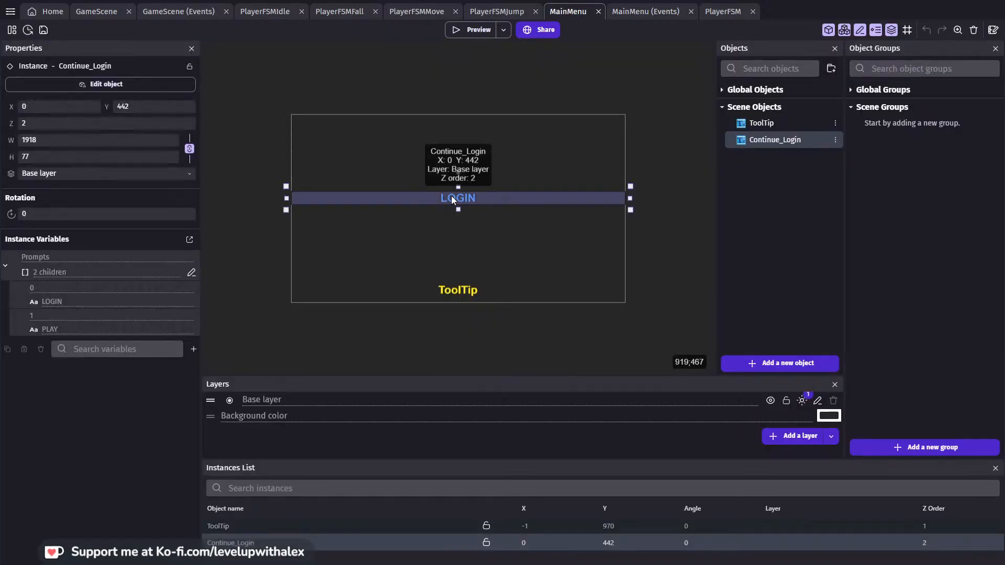
click(463, 287)
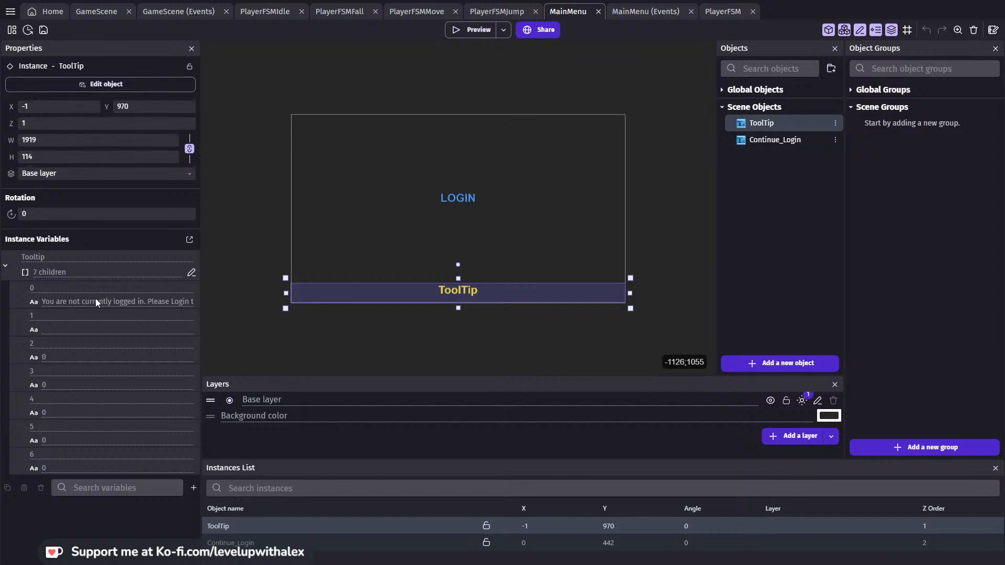
click(639, 15)
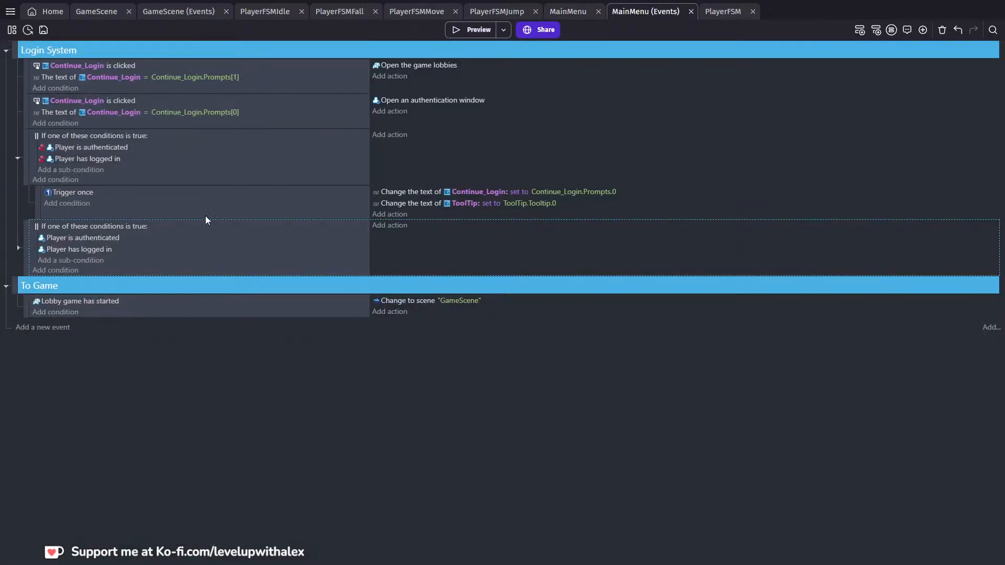
Expand the logged-in event, set its ToolTip text expression to ToolTip.Tooltip[1], and check it in a game preview
click(18, 248)
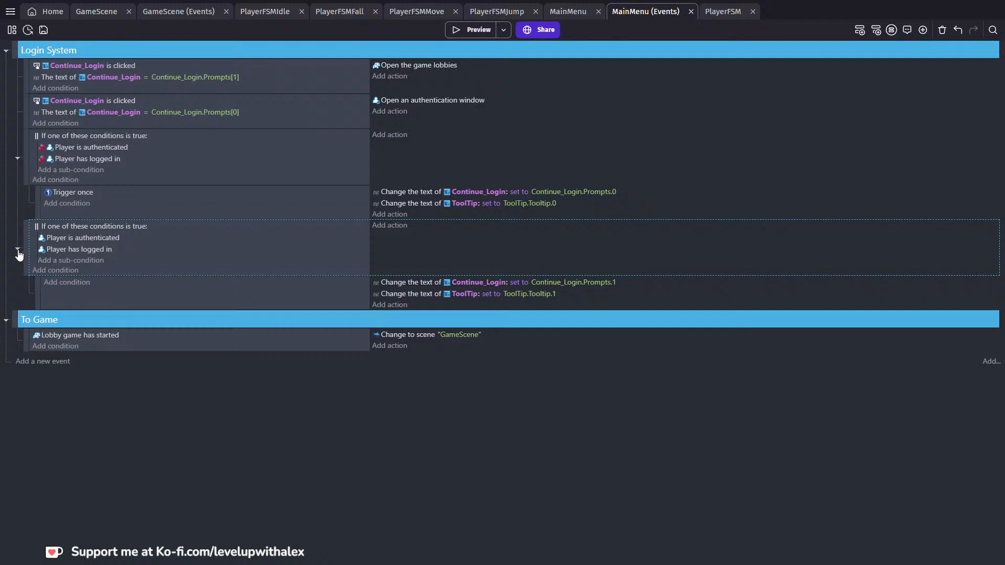
click(549, 294)
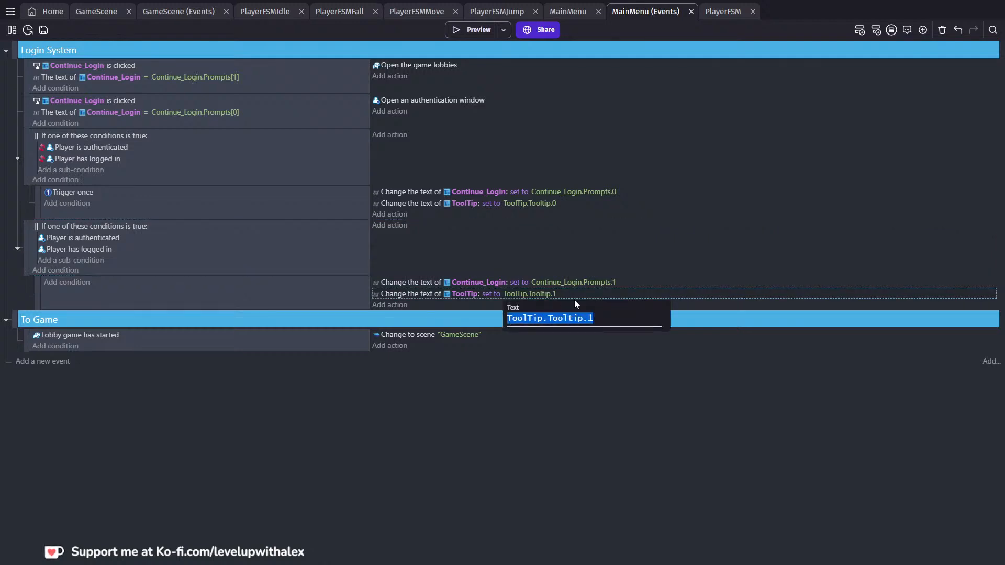
click(608, 318)
key(BackSpace)
text([2)
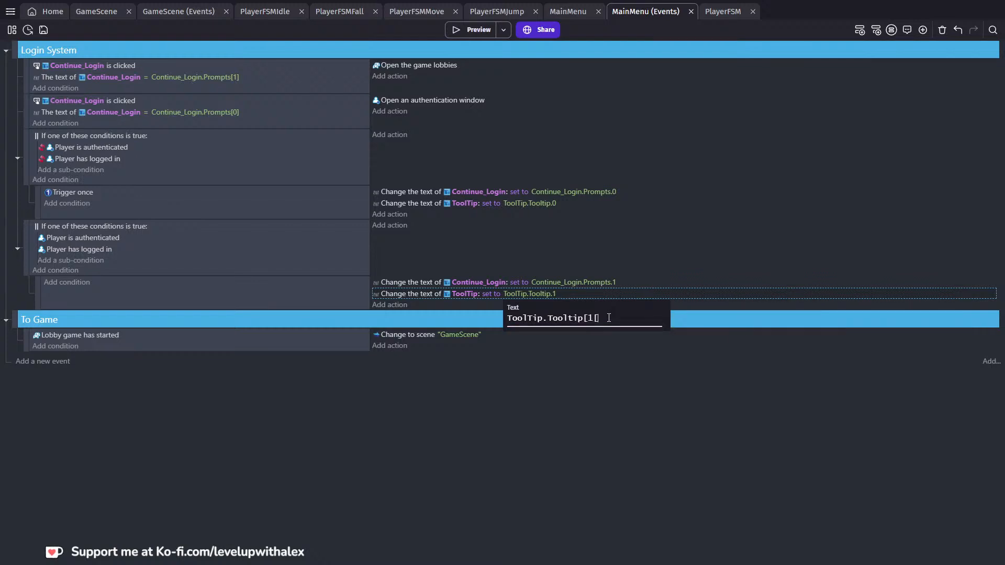
key(Return)
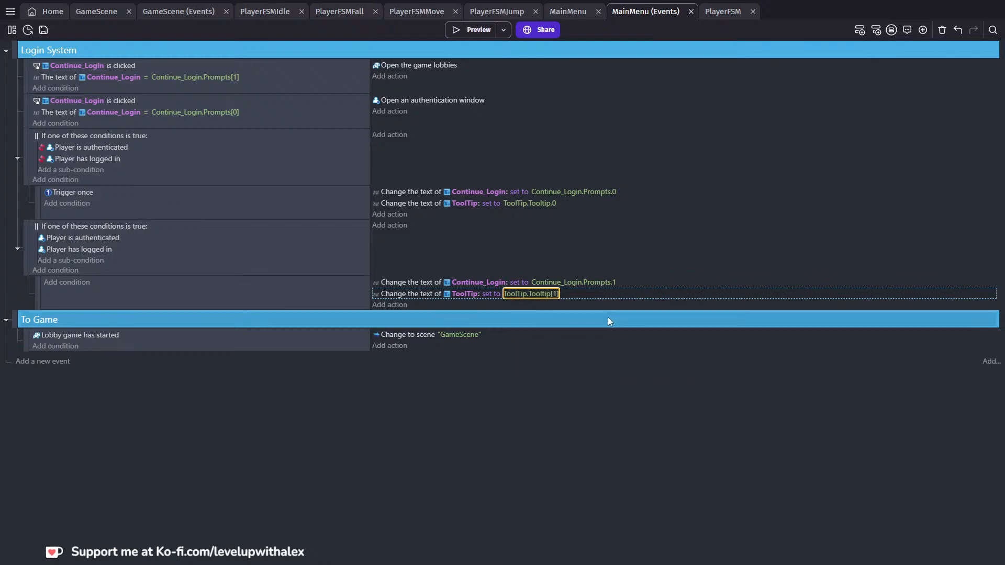
click(485, 32)
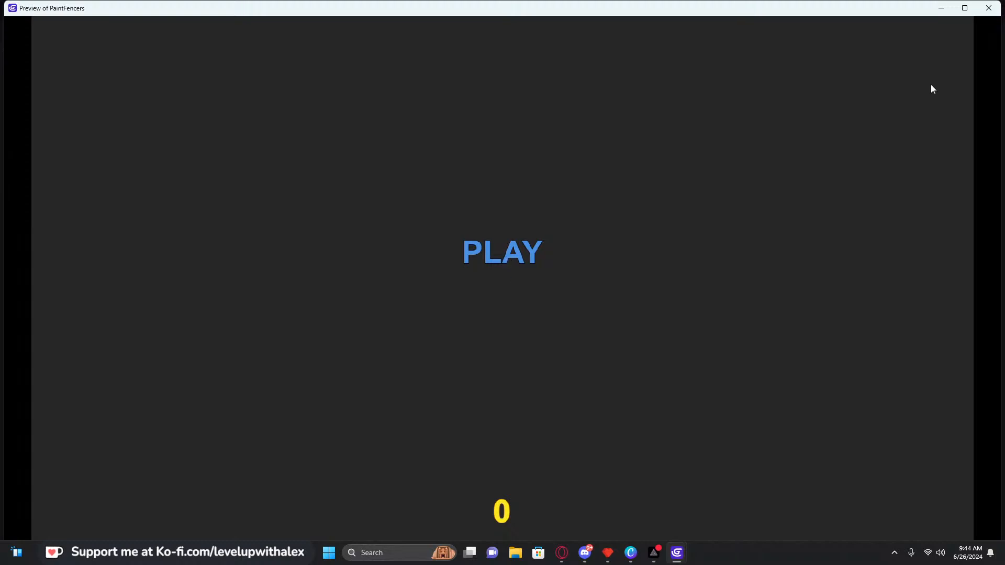
click(988, 8)
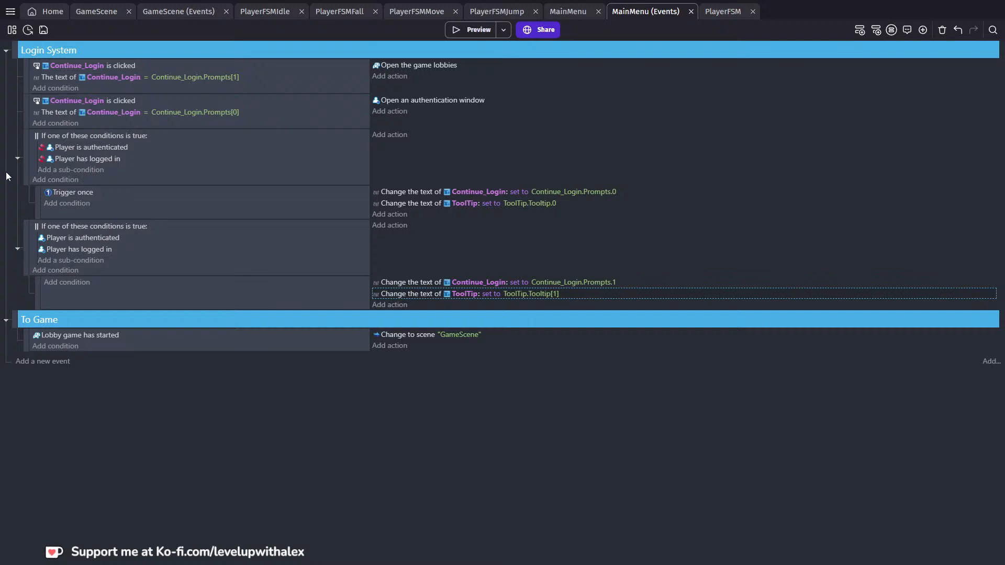
Set the not-logged-in event's ToolTip text expression to ToolTip.Tooltip.1 and check it in a game preview
click(554, 203)
drag(602, 227, 589, 228)
text(1)
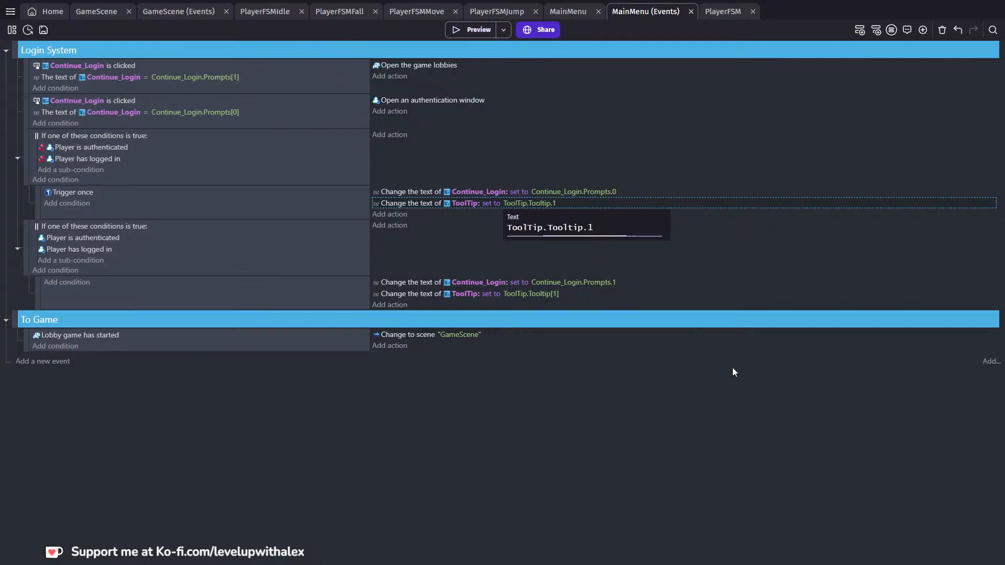
click(731, 369)
click(474, 29)
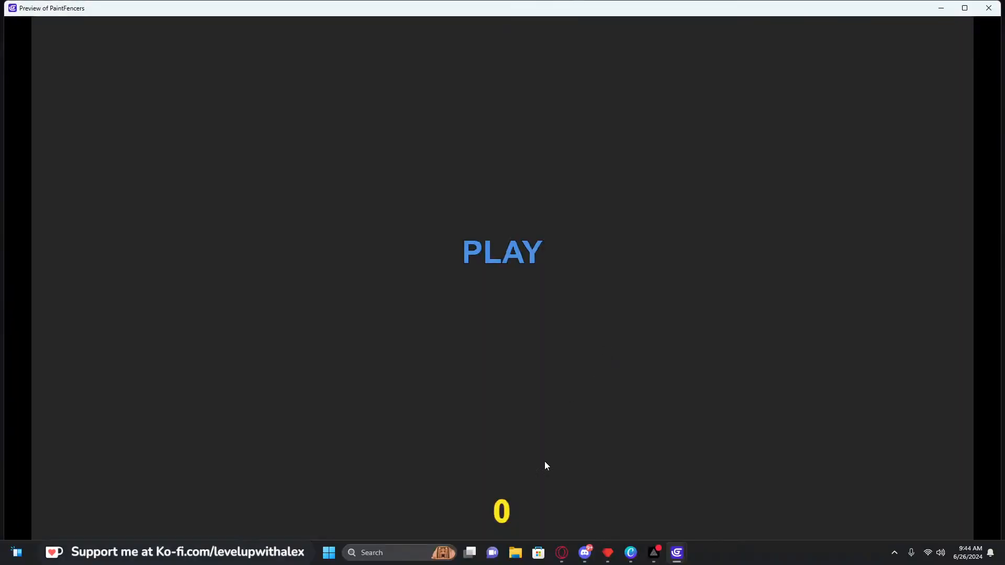
click(989, 8)
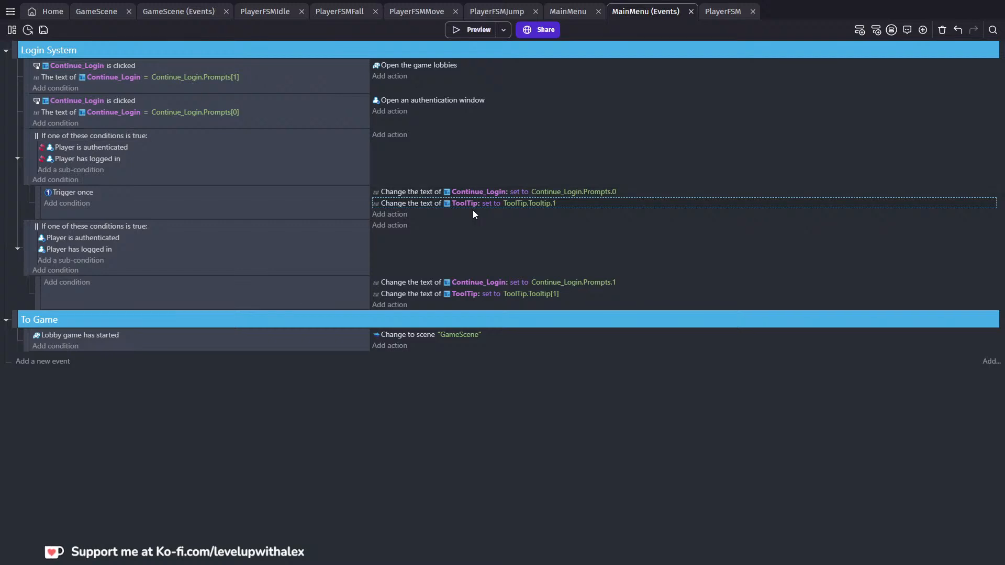
In the MainMenu scene, delete items 2 to 6 from the ToolTip object's Tooltip array variable, keeping items 0 and 1
click(592, 11)
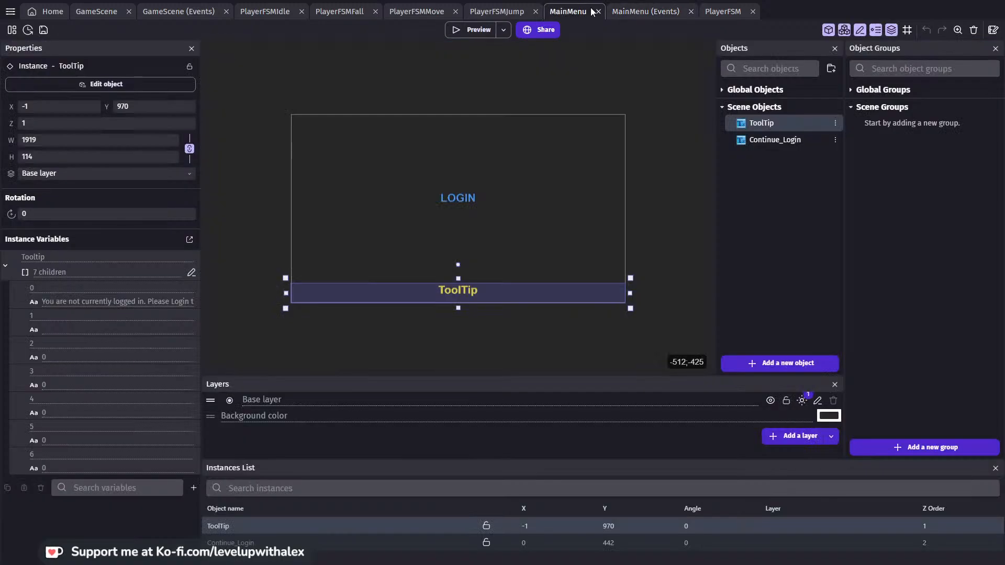
double_click(453, 291)
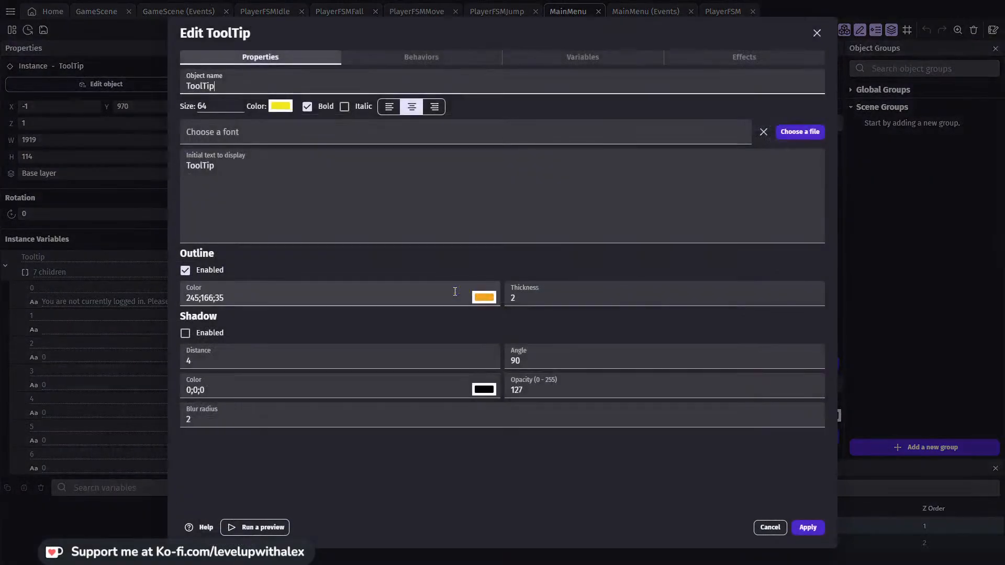
click(434, 56)
click(554, 56)
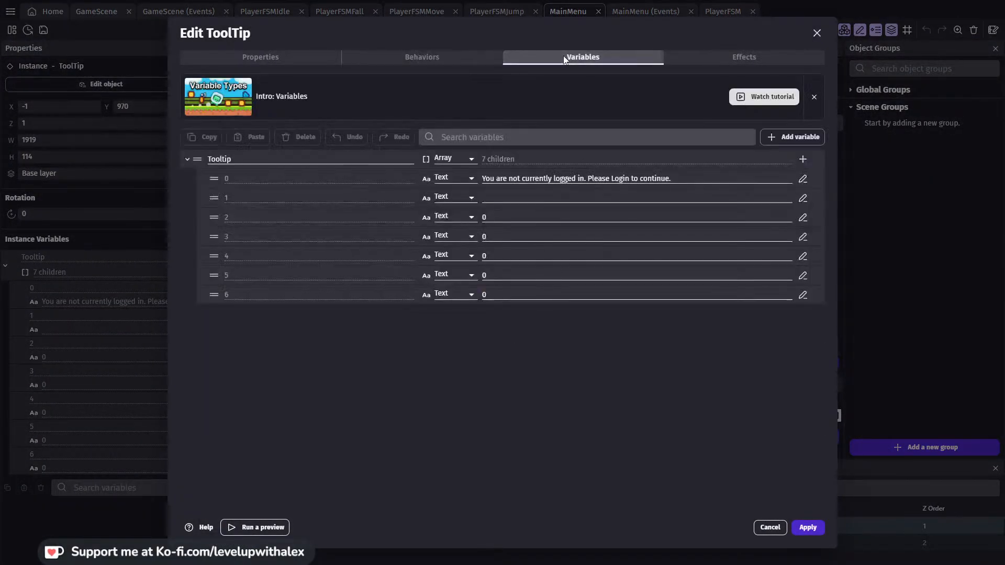
click(298, 216)
click(297, 137)
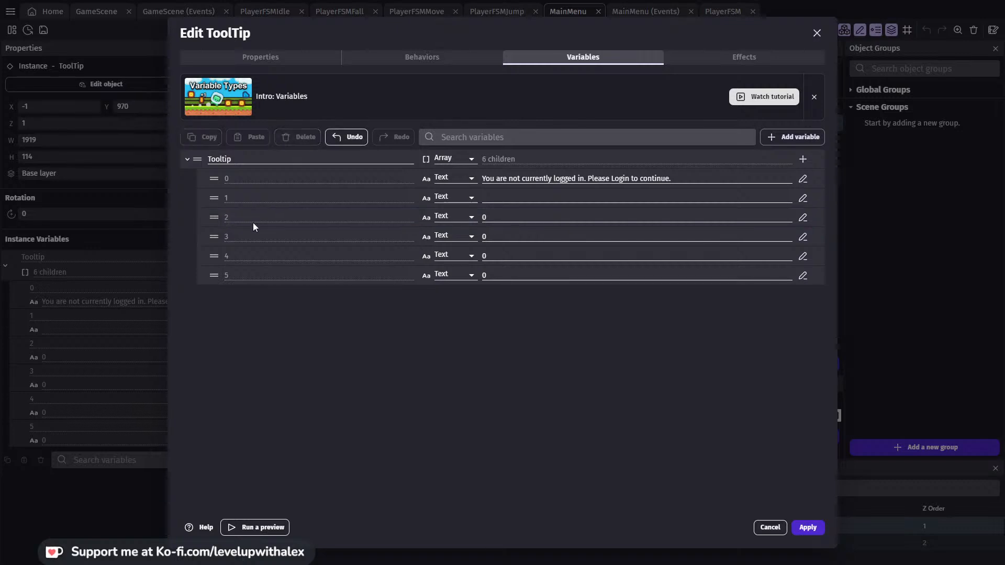
click(253, 217)
click(298, 137)
click(263, 215)
click(297, 137)
click(281, 212)
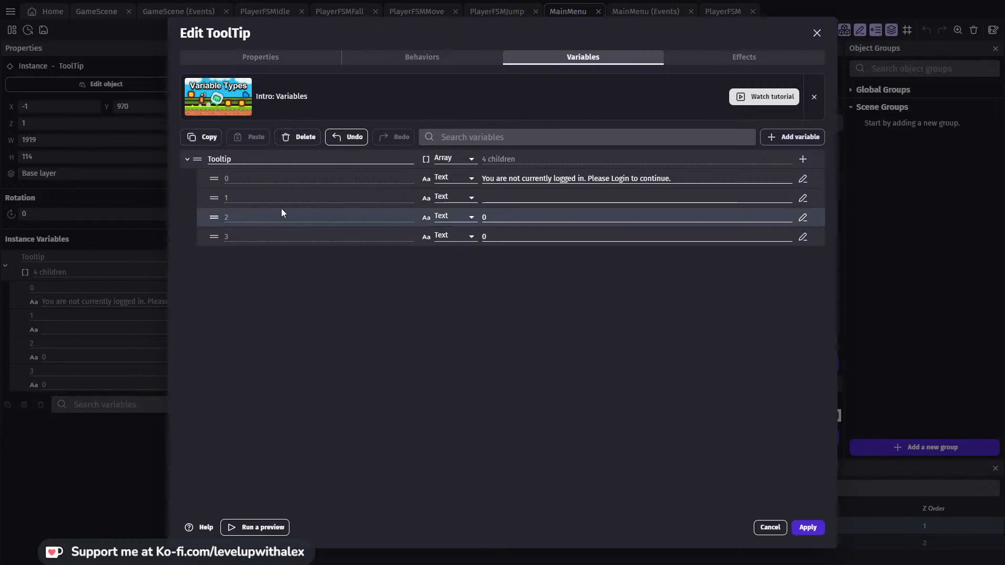
click(297, 137)
click(285, 215)
click(297, 137)
Keep item 1 of the Tooltip array blank, apply the variable changes, and check the tooltip in a game preview
click(509, 198)
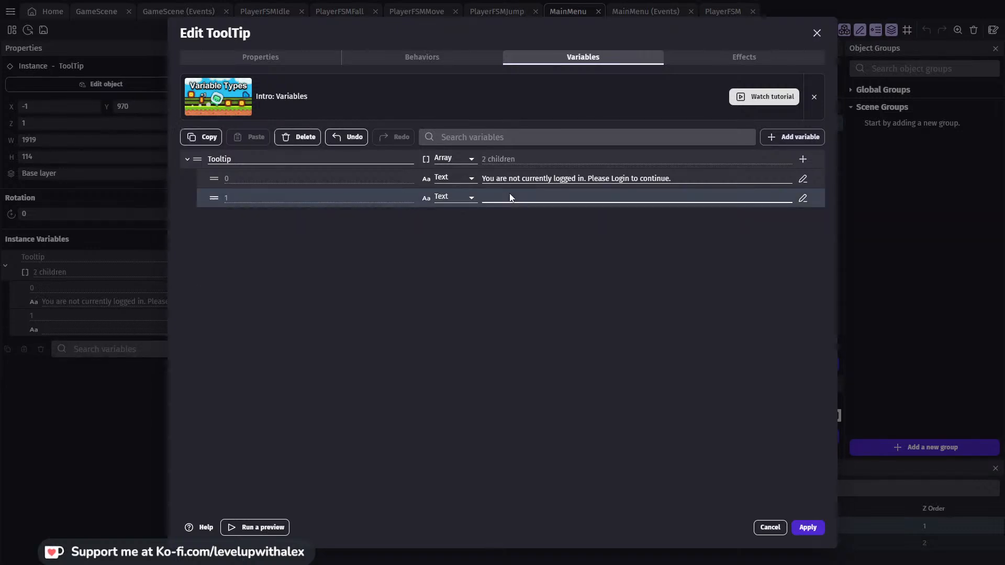
click(808, 527)
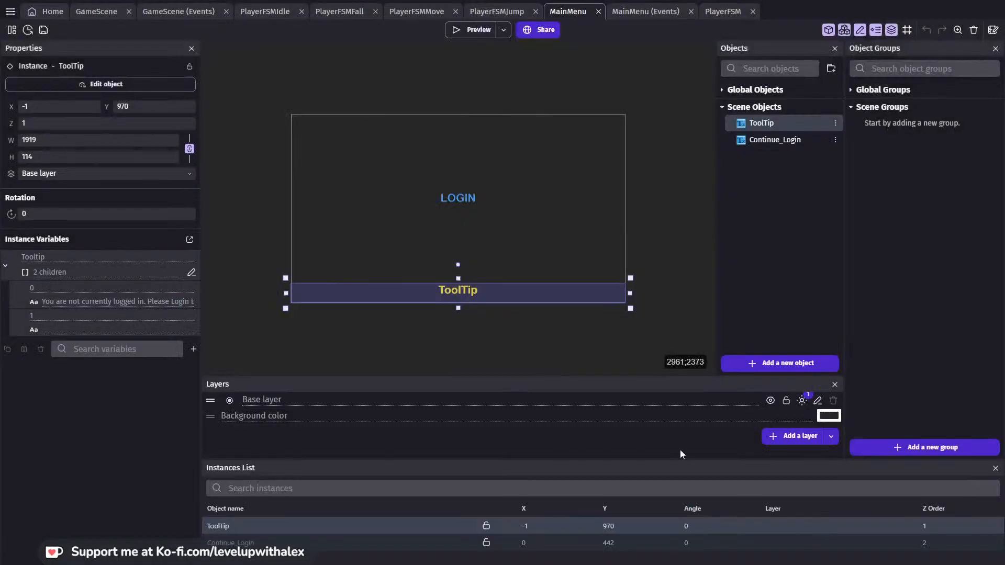
click(469, 26)
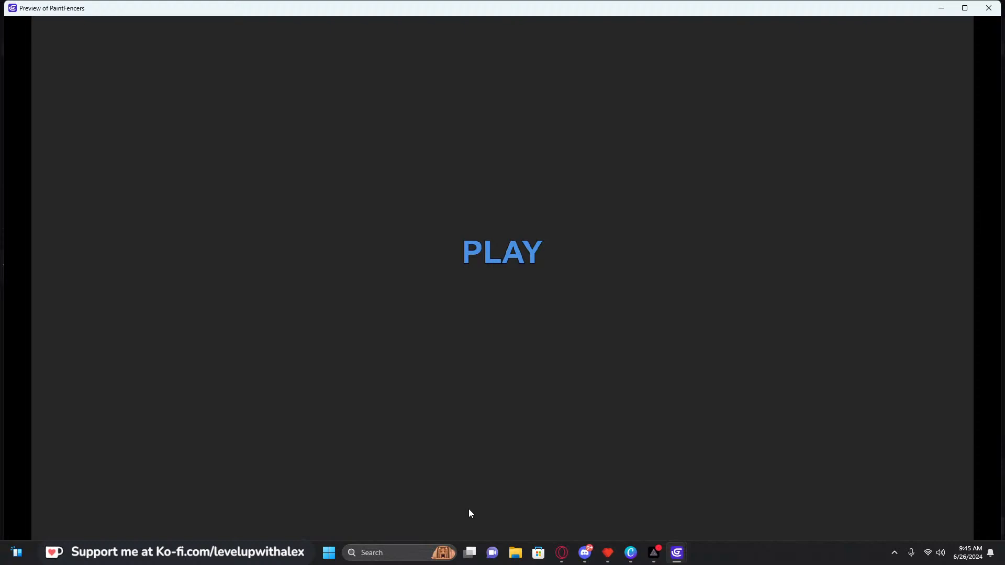
click(989, 8)
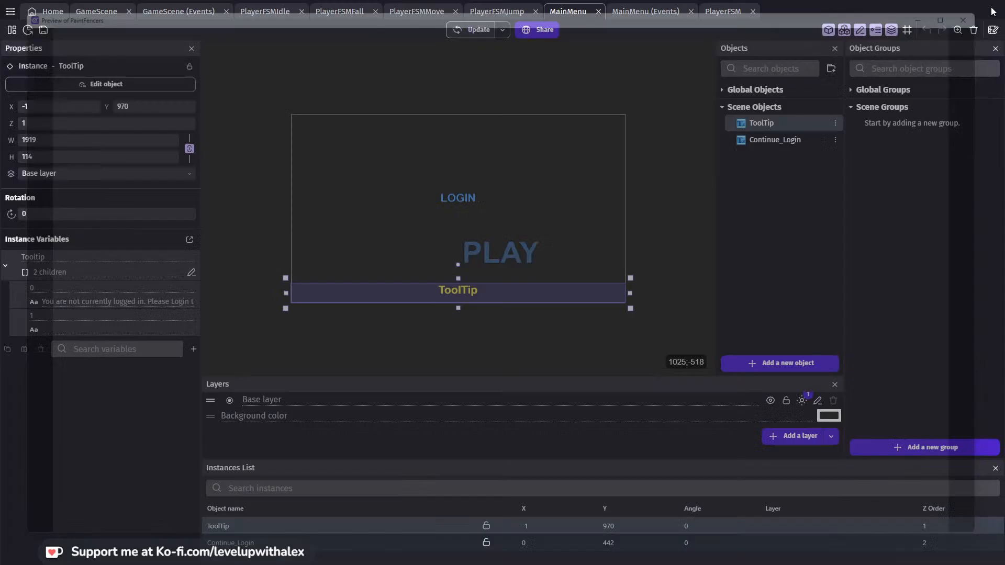
Review the types and values of both Tooltip array items of ToolTip, and check the tooltip in a game preview
double_click(753, 125)
click(451, 56)
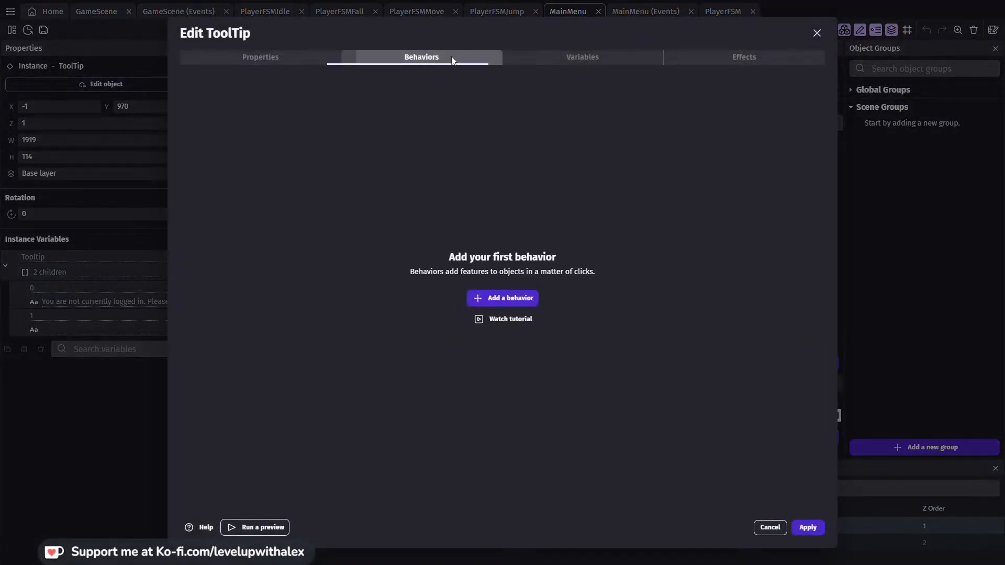
click(547, 55)
click(446, 176)
click(460, 179)
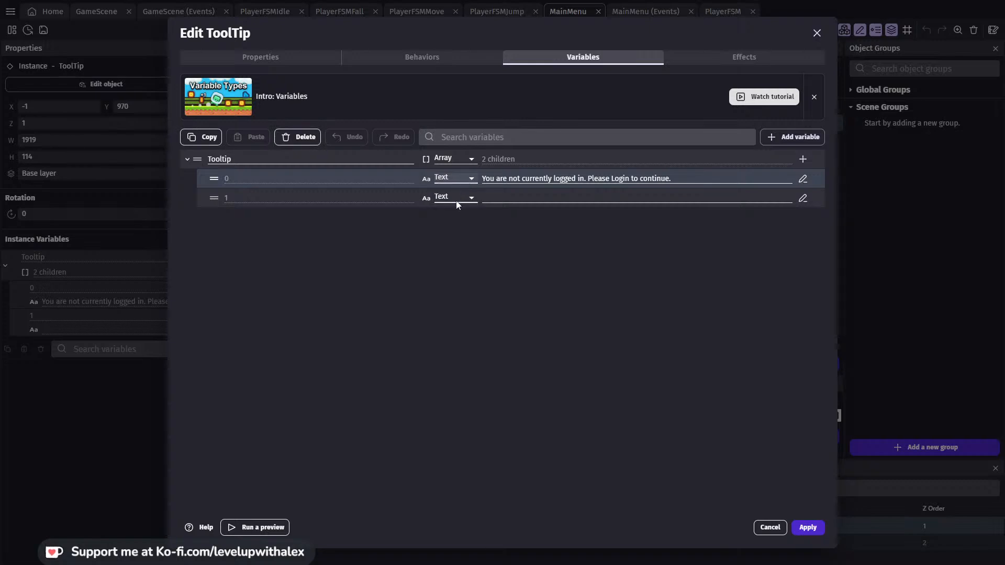
click(456, 197)
click(458, 201)
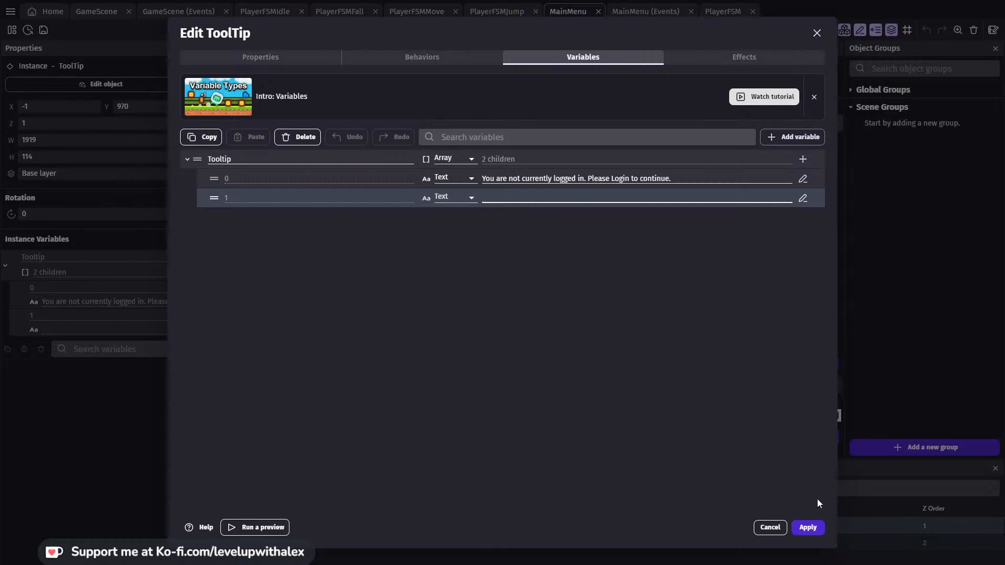
click(807, 527)
key(F5)
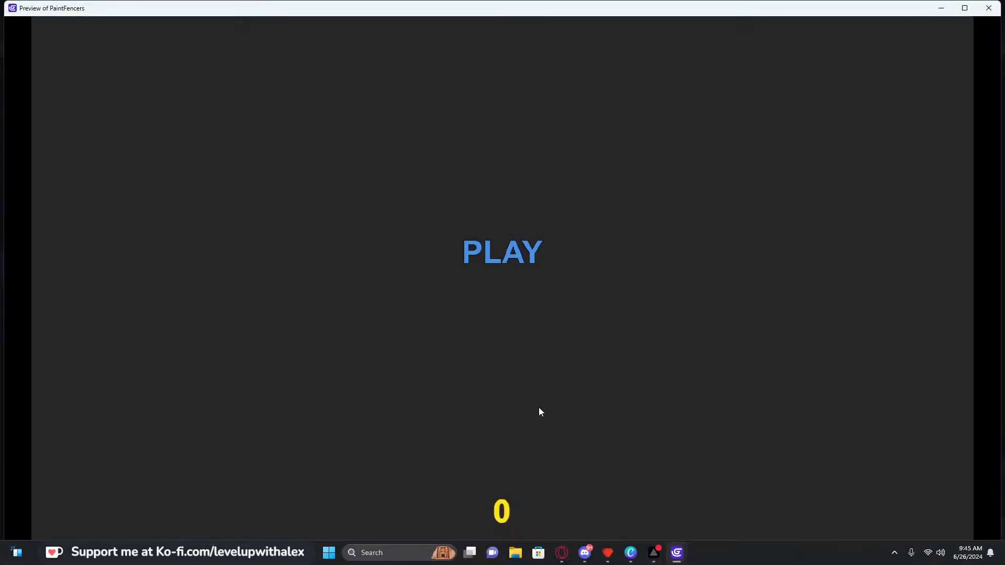
click(988, 8)
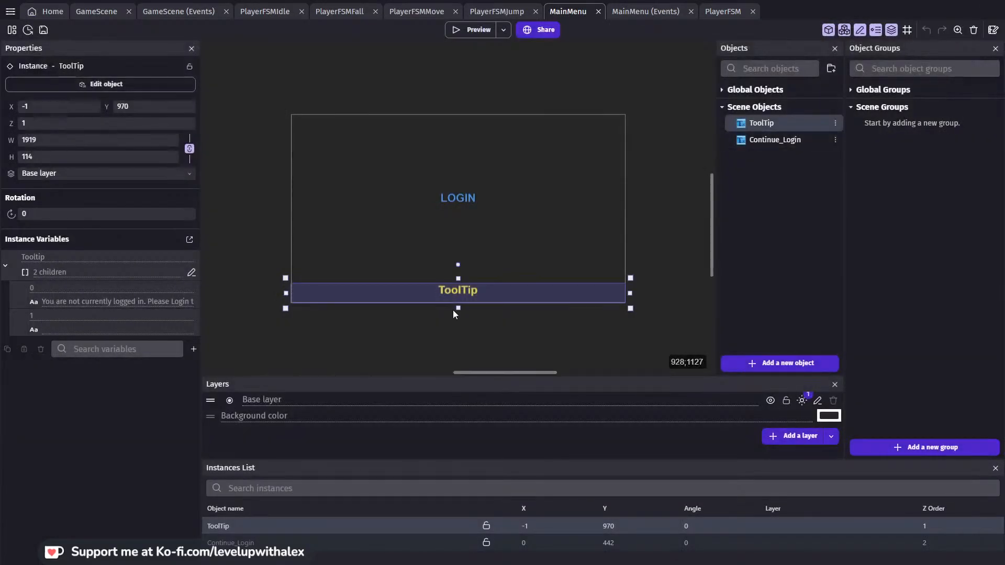
Edit item 1 of ToolTip's Tooltip array as a blank text value, apply it, and preview the game again
double_click(466, 292)
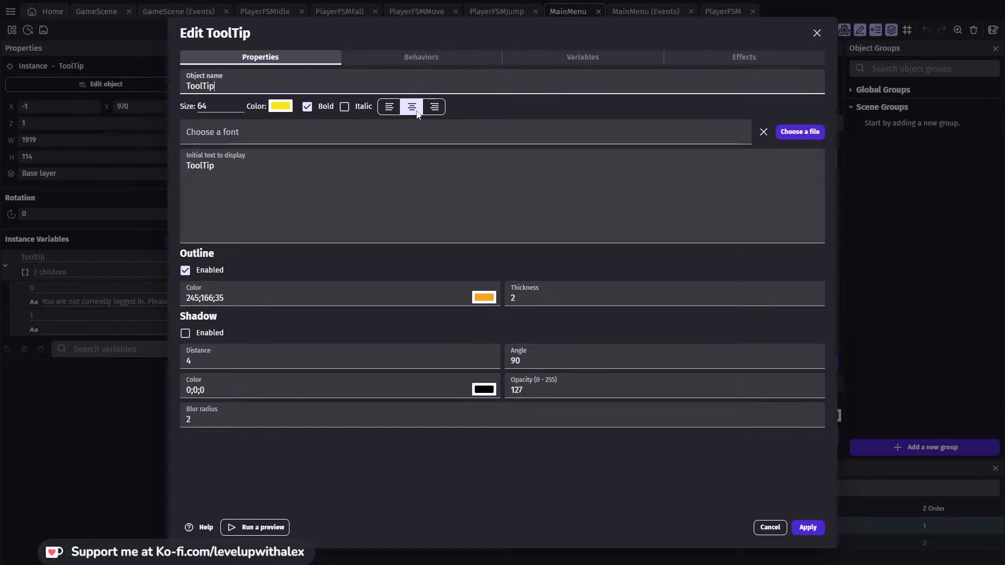
click(400, 61)
click(560, 53)
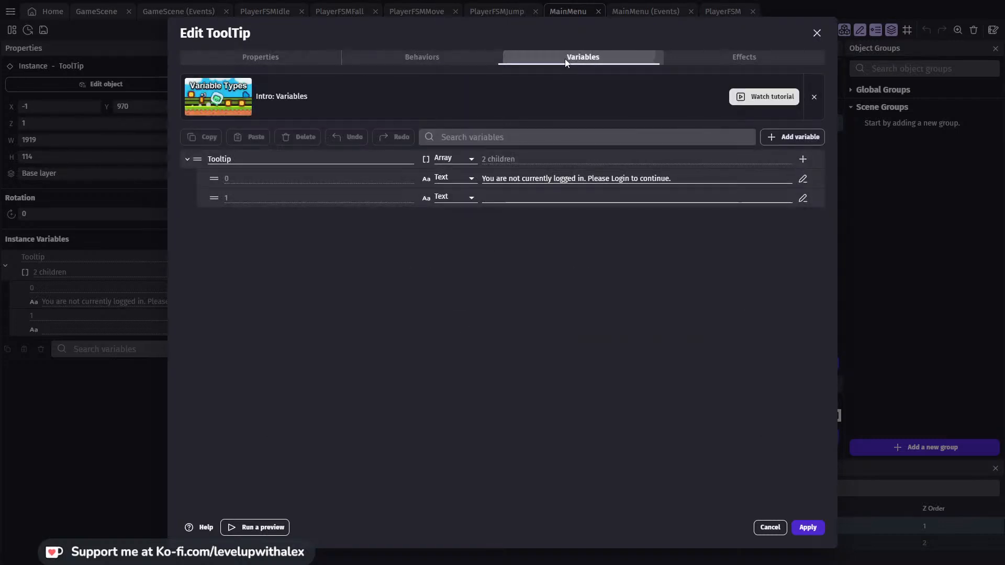
click(471, 197)
click(485, 197)
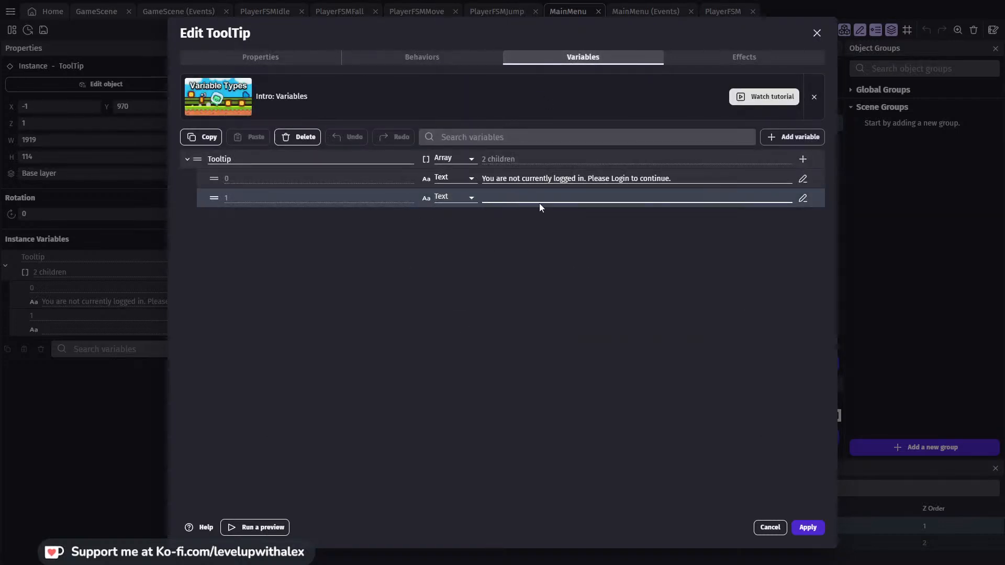
click(806, 527)
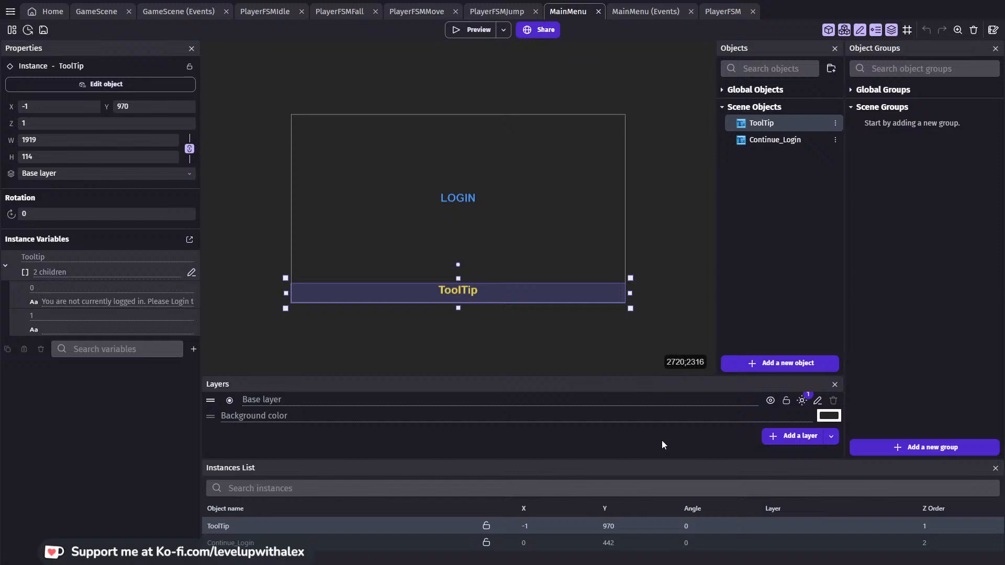
click(474, 29)
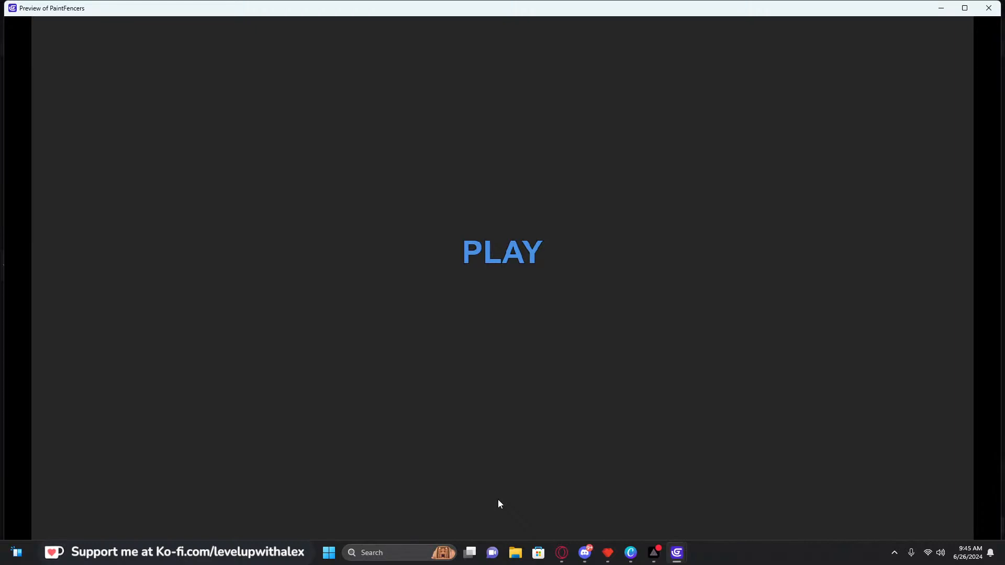
Switch to Pyxel Edit and sketch three adjoining boxes lettered A, B and C with an upward arrow beneath each
click(613, 553)
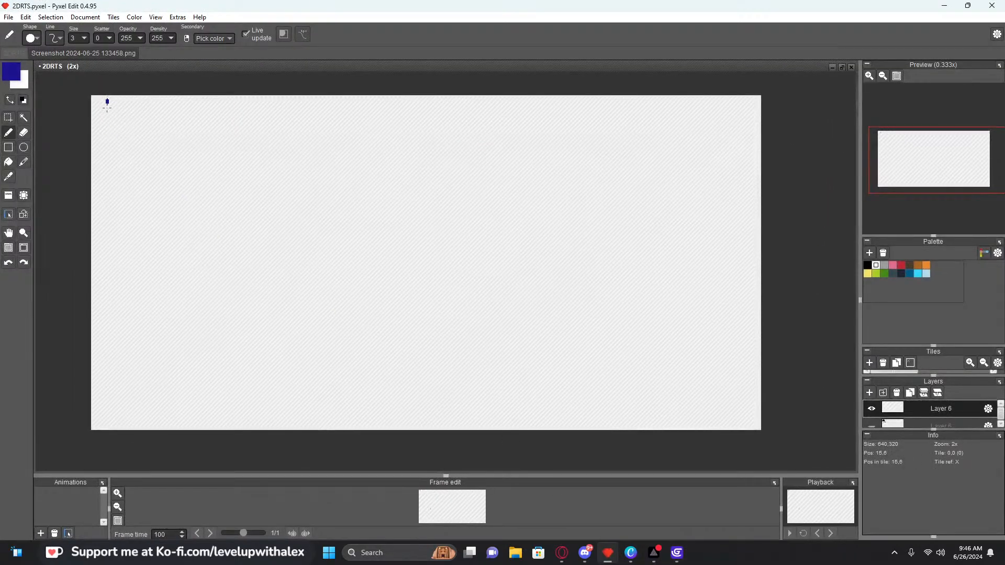
mouse_move(107, 103)
mouse_down()
mouse_move(159, 169)
mouse_move(160, 96)
mouse_move(204, 100)
mouse_move(172, 176)
mouse_up()
drag(120, 145, 145, 154)
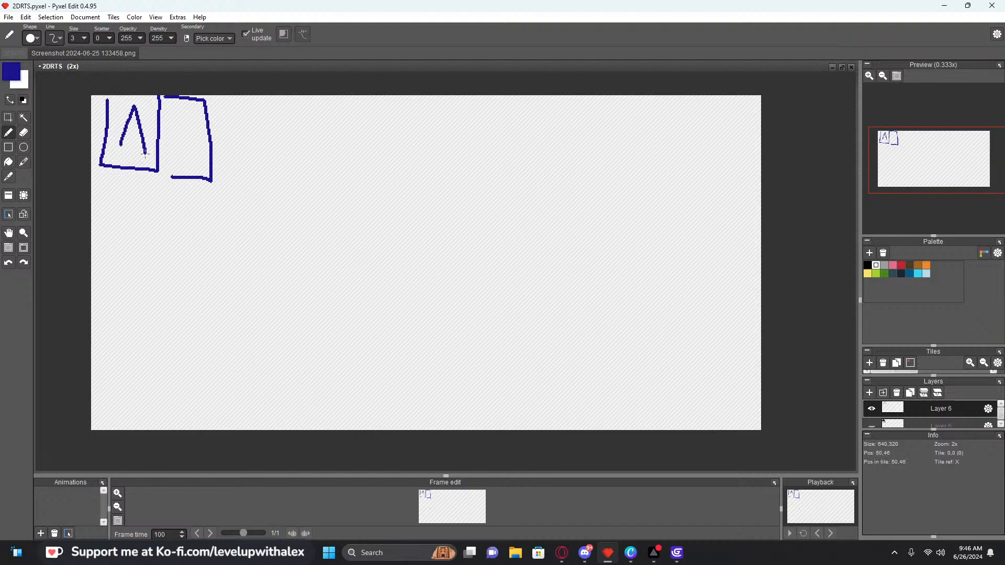
drag(180, 116, 176, 153)
mouse_move(210, 99)
mouse_down()
mouse_move(254, 109)
mouse_move(258, 180)
mouse_move(228, 184)
mouse_up()
drag(244, 129, 246, 151)
drag(114, 226, 126, 168)
drag(126, 167, 130, 182)
drag(165, 232, 175, 192)
mouse_move(158, 205)
mouse_down()
mouse_move(185, 195)
mouse_move(182, 212)
mouse_up()
drag(213, 233, 227, 195)
drag(227, 195, 232, 220)
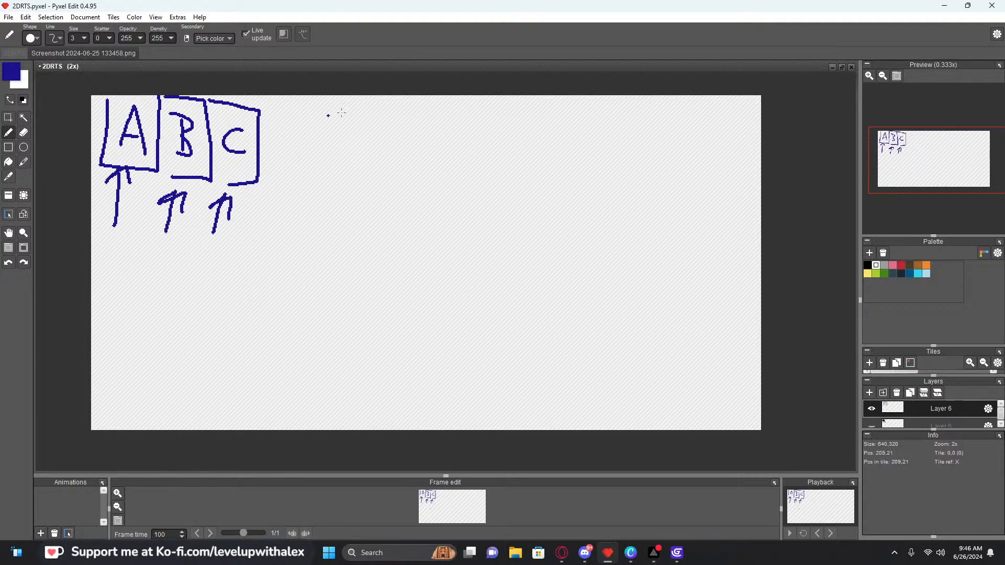
drag(304, 108, 750, 114)
drag(287, 192, 615, 192)
drag(330, 105, 327, 173)
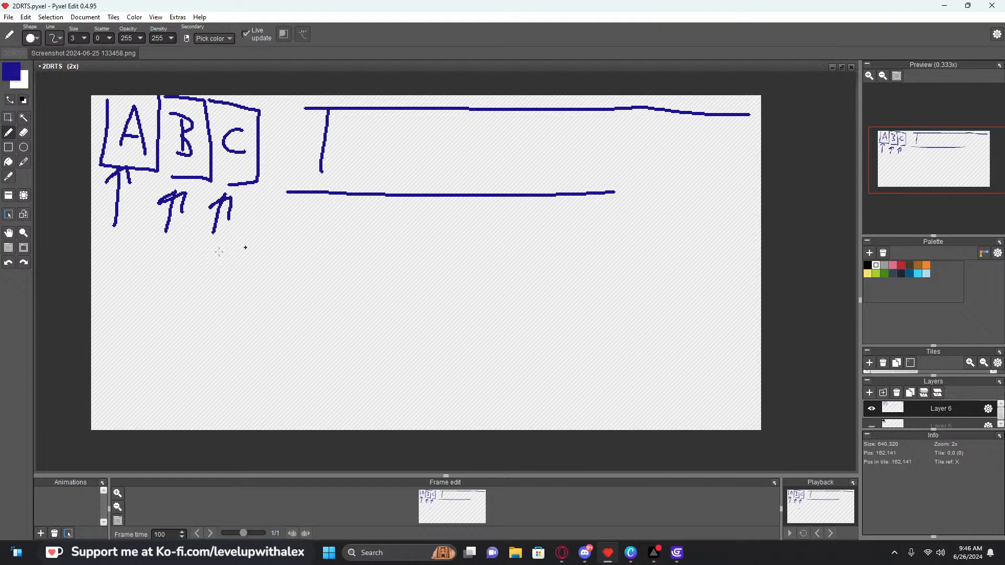
key(ctrl+z)
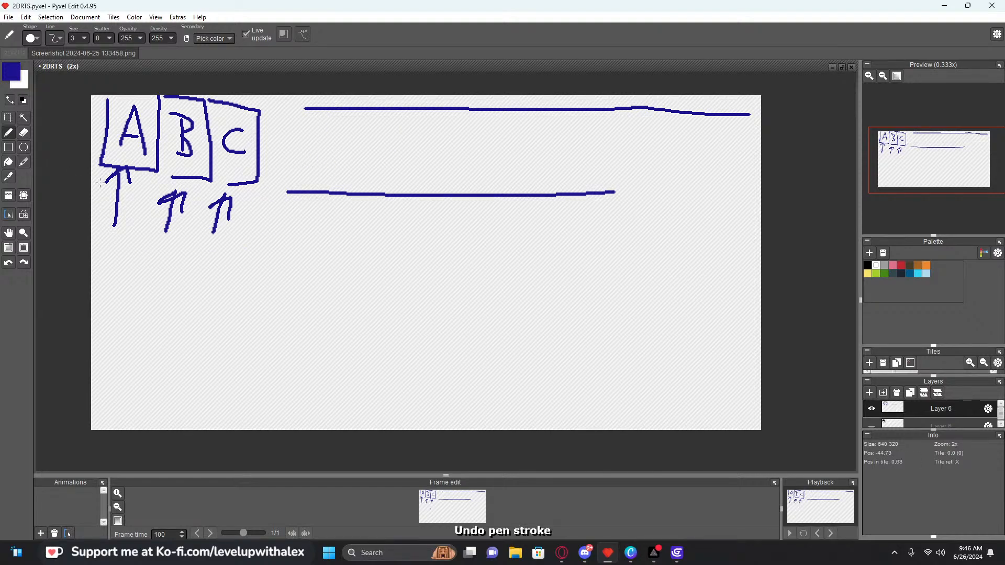
mouse_move(274, 109)
mouse_down()
mouse_move(339, 112)
mouse_move(303, 194)
mouse_up()
drag(252, 295, 672, 301)
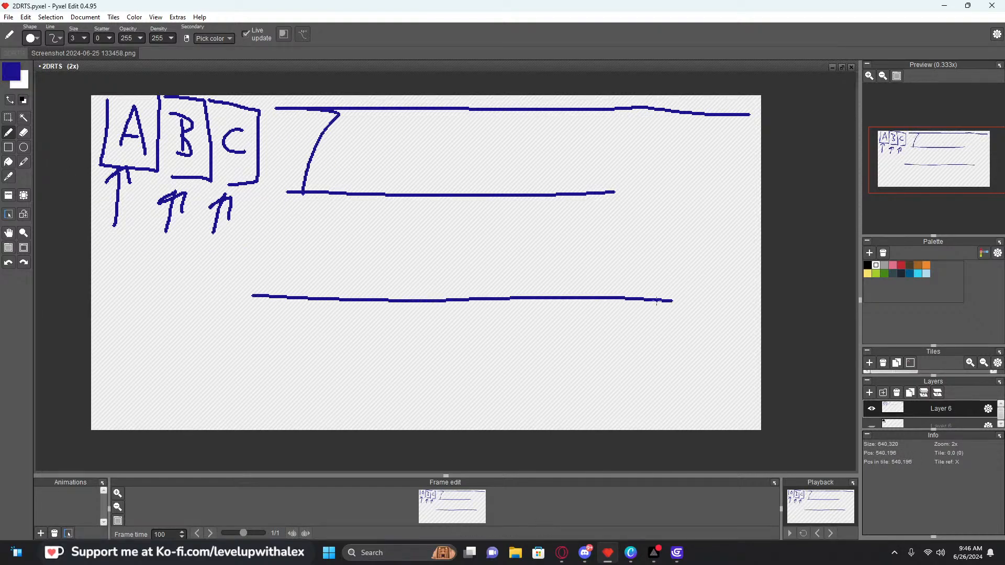
key(ctrl+z)
key(ctrl+z)
key(ctrl+z)
key(ctrl+z)
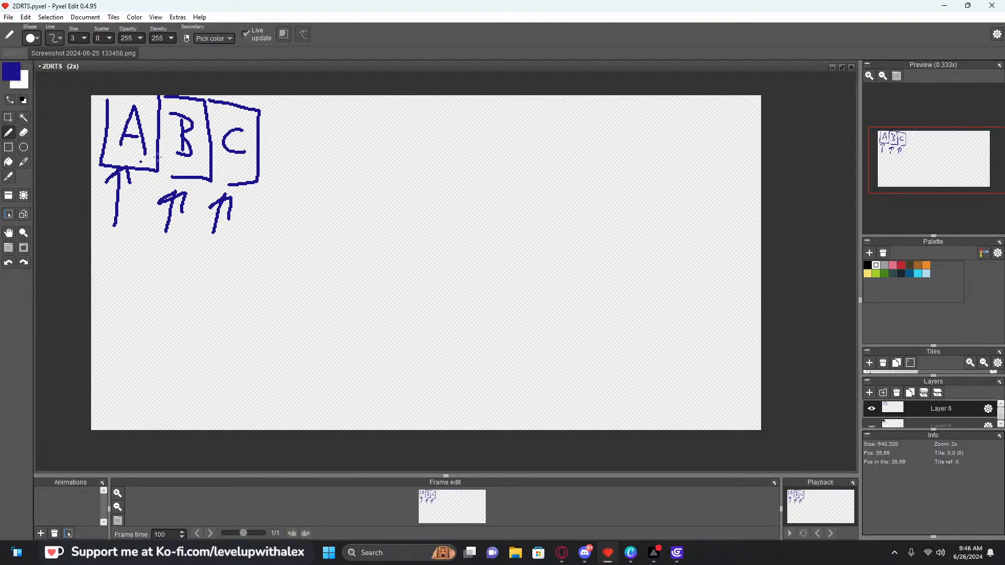
Sketch a fourth box holding a circled underscore mark, and a wider fifth box with a curved stroke inside, beside box C
mouse_move(267, 111)
mouse_down()
mouse_move(342, 195)
mouse_move(248, 188)
mouse_up()
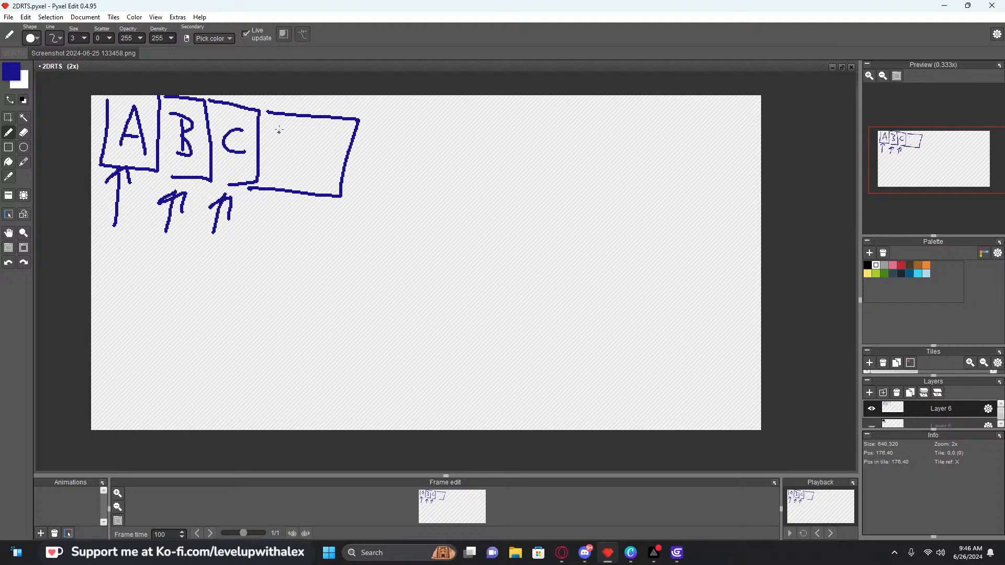
key(ctrl+z)
mouse_move(261, 111)
mouse_down()
mouse_move(311, 184)
mouse_move(270, 188)
mouse_move(288, 179)
mouse_up()
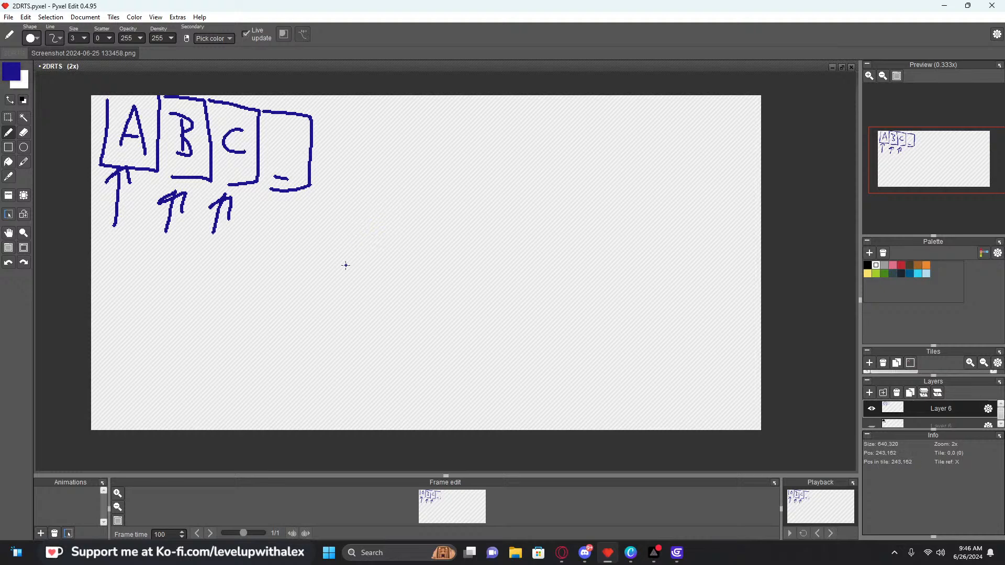
key(m)
mouse_move(356, 277)
mouse_down()
mouse_move(128, 148)
mouse_move(89, 97)
mouse_move(80, 108)
mouse_up()
drag(277, 248, 280, 247)
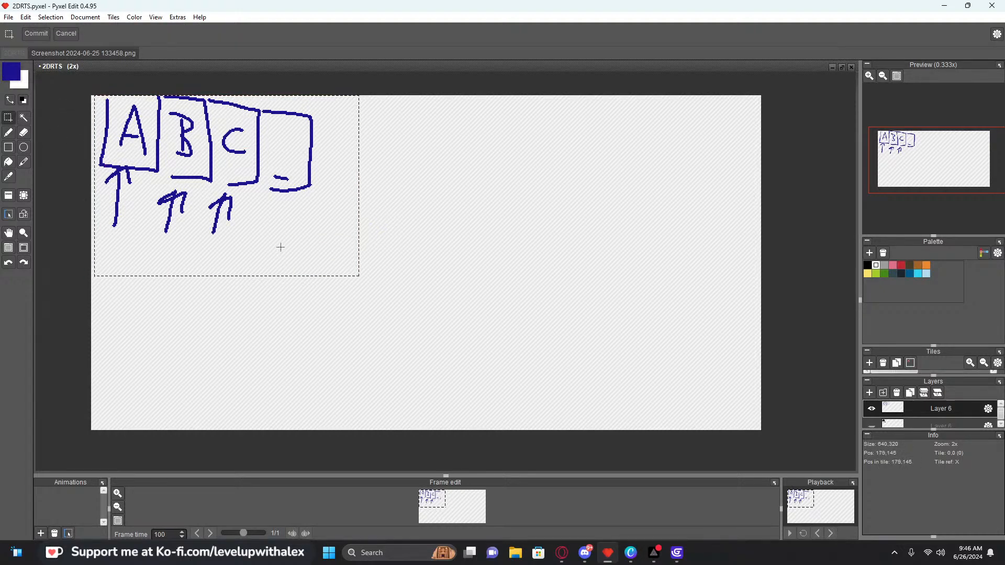
key(b)
mouse_move(315, 114)
mouse_down()
mouse_move(415, 119)
mouse_move(315, 202)
mouse_move(396, 172)
mouse_up()
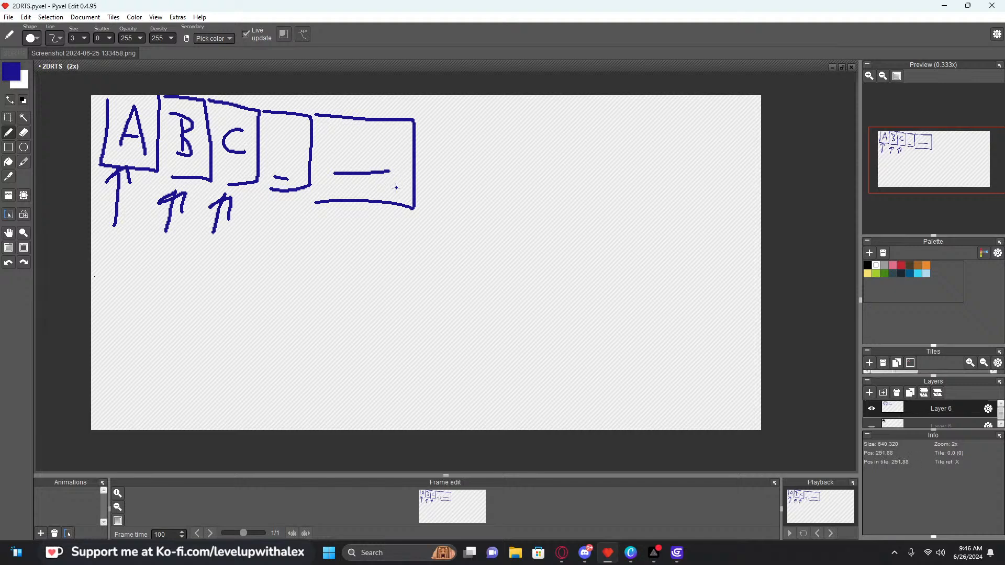
key(ctrl+z)
mouse_move(361, 132)
mouse_down()
mouse_move(340, 184)
mouse_move(361, 130)
mouse_up()
key(ctrl+z)
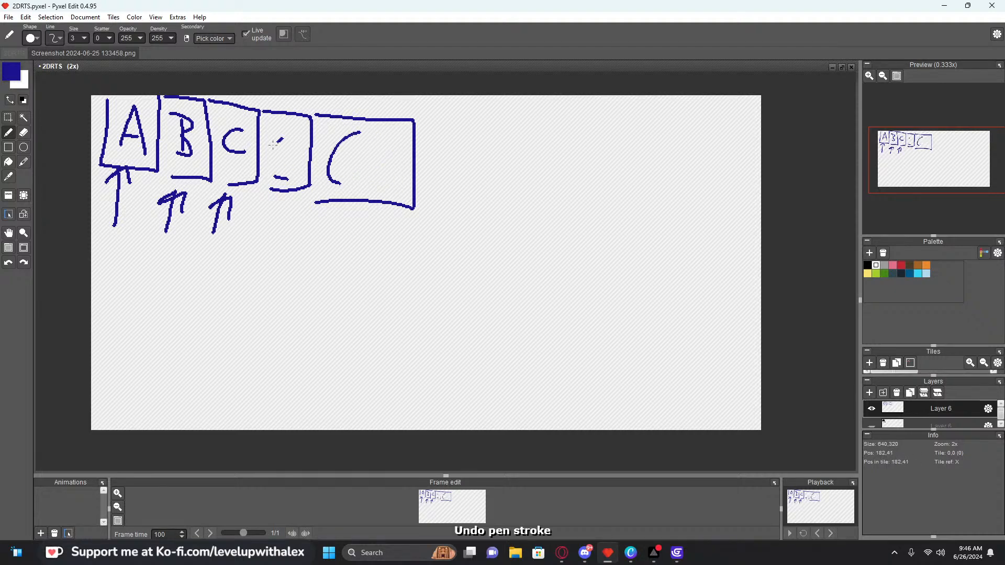
drag(283, 140, 285, 142)
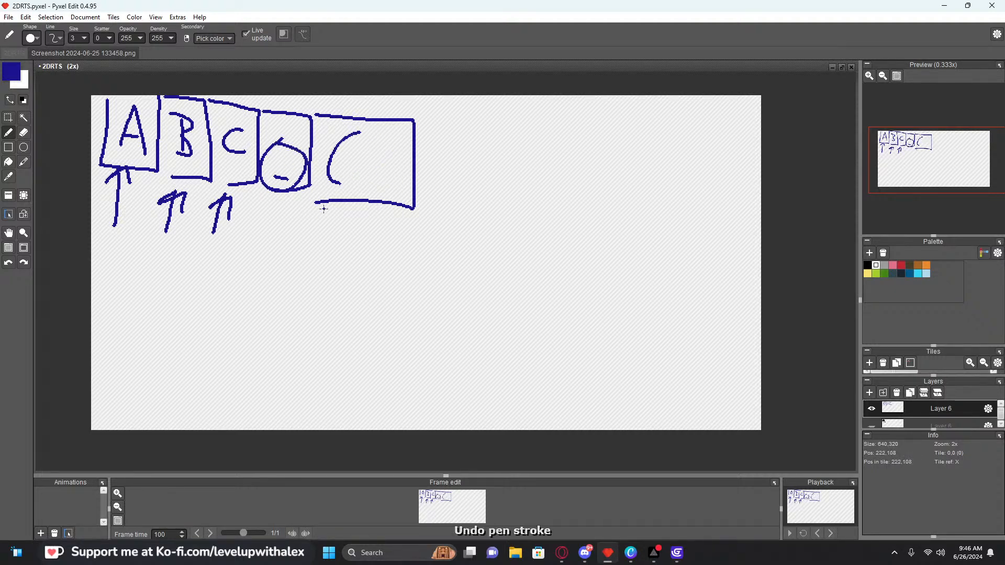
Select the whole box sketch on the canvas and delete it
key(m)
drag(90, 96, 500, 263)
key(Delete)
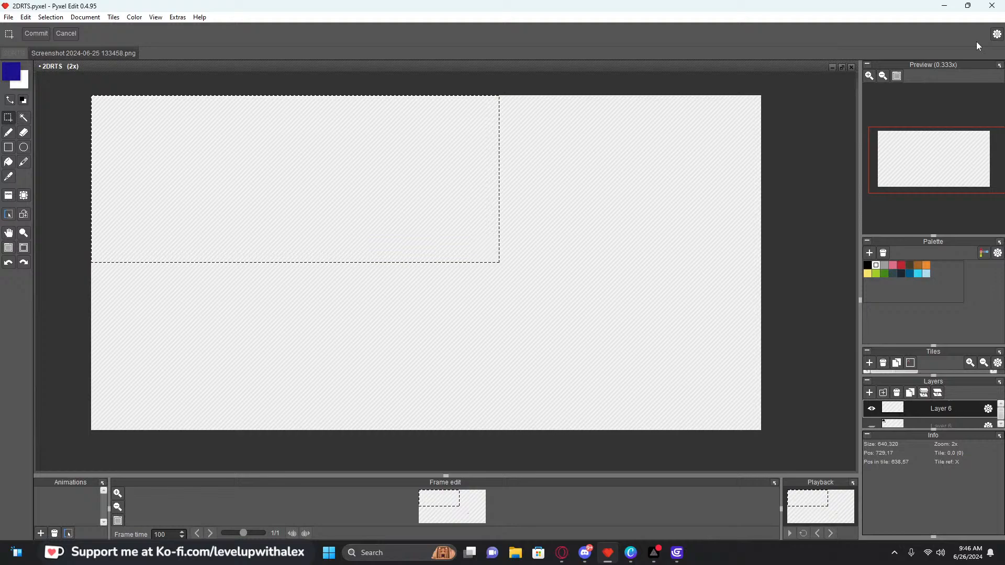
Return to the PaintFencers game preview and open the game lobbies with PLAY
click(944, 6)
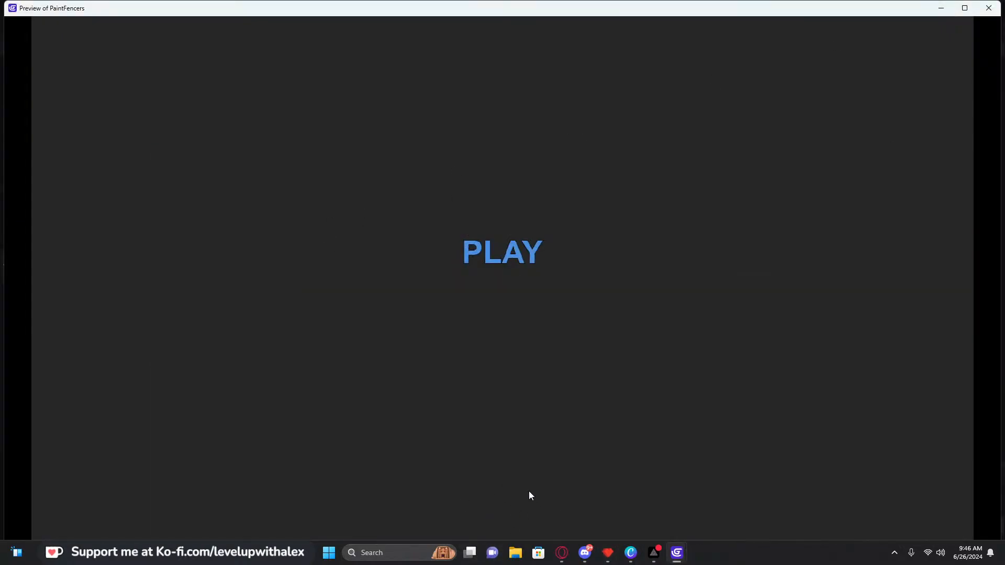
click(500, 255)
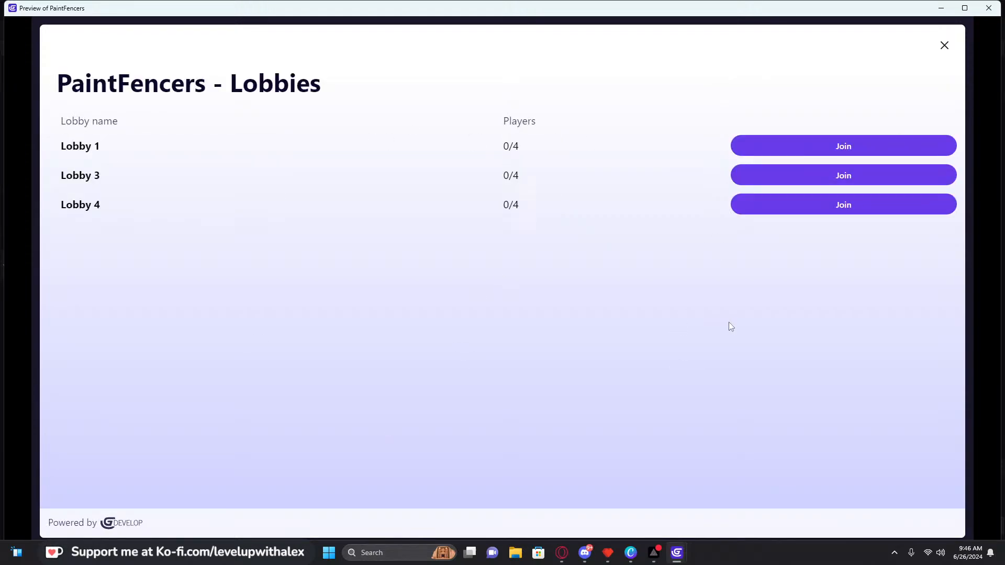
Close the lobbies and the single game preview, and launch 2 previews in 2 windows from the MainMenu scene
click(944, 45)
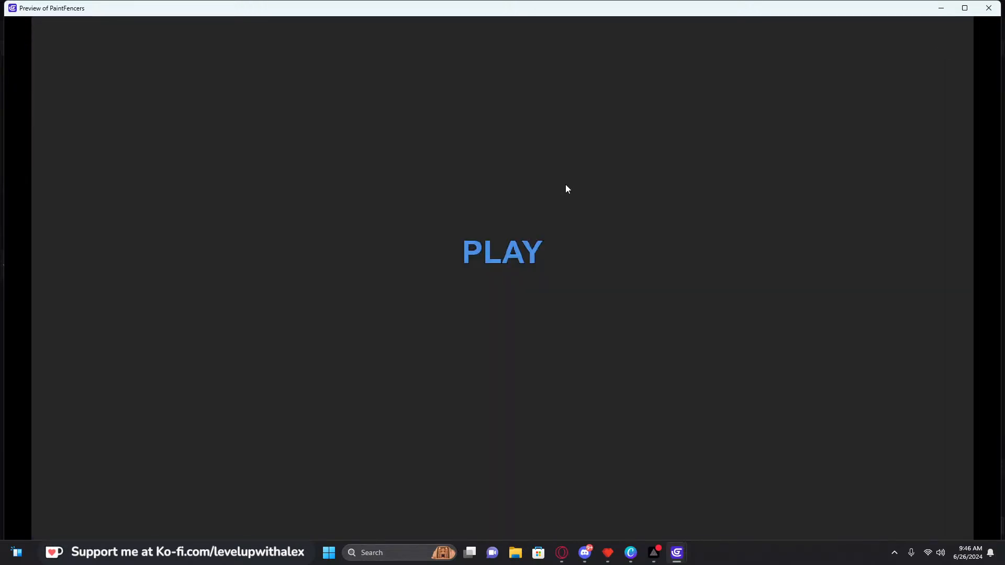
click(989, 7)
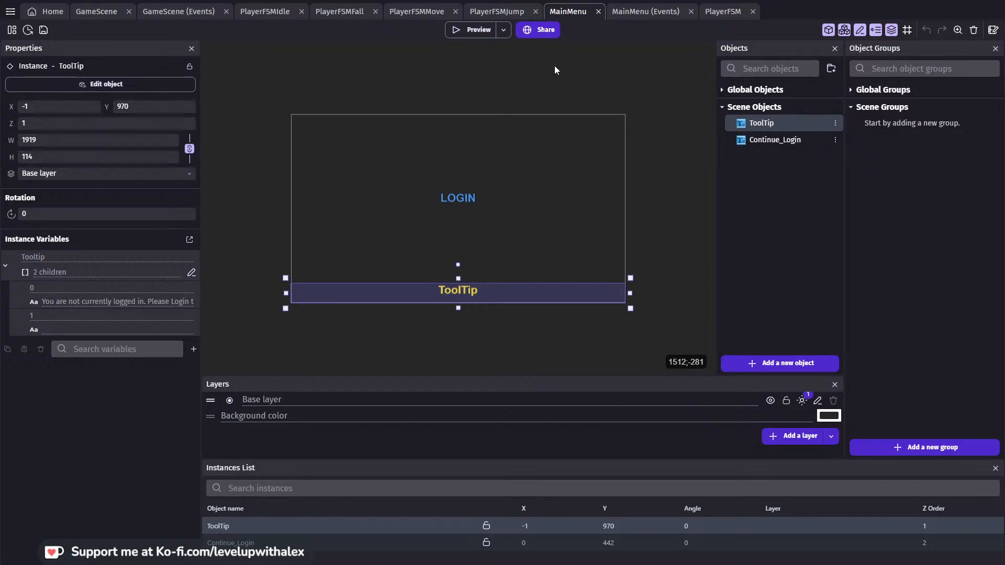
click(503, 30)
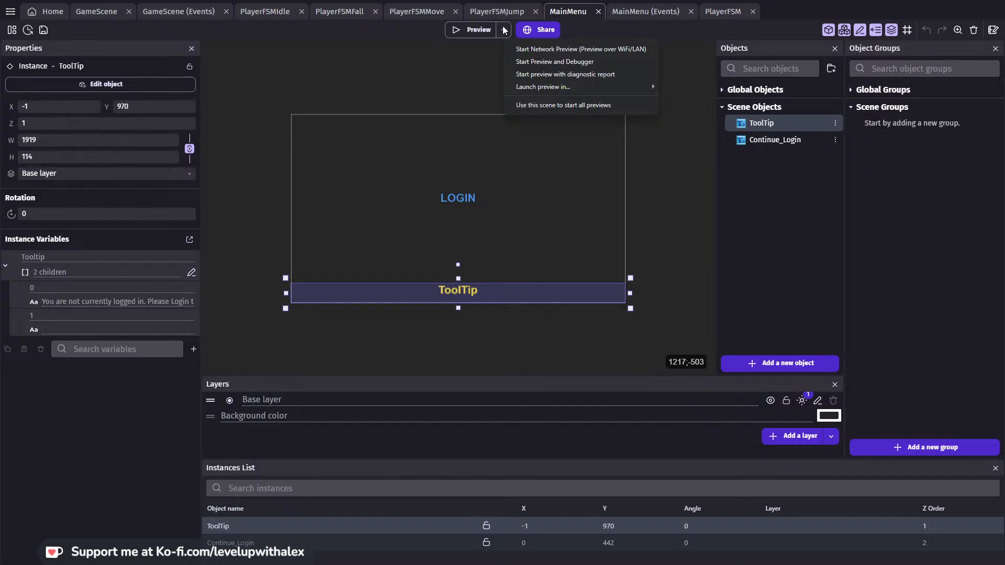
mouse_move(558, 89)
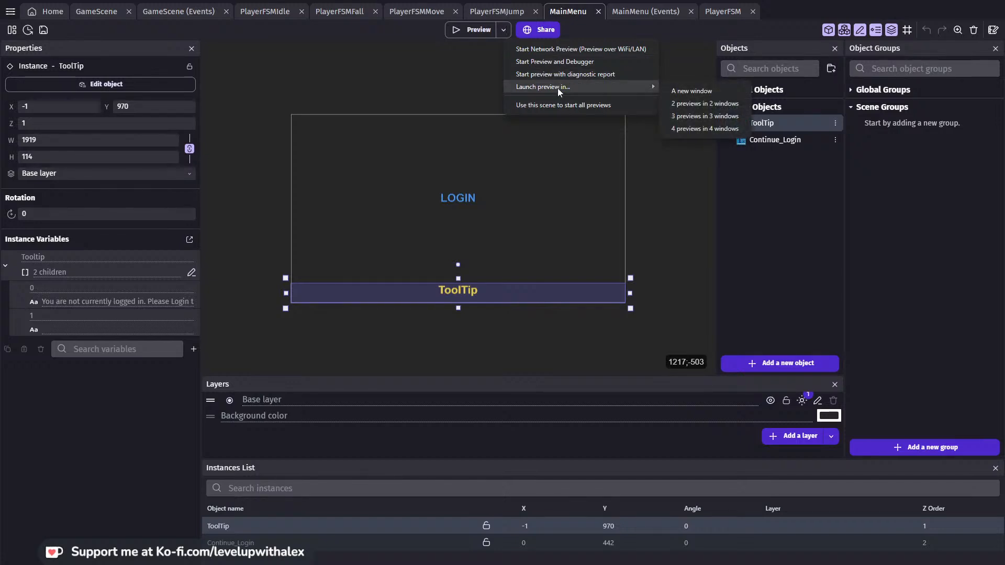
click(481, 45)
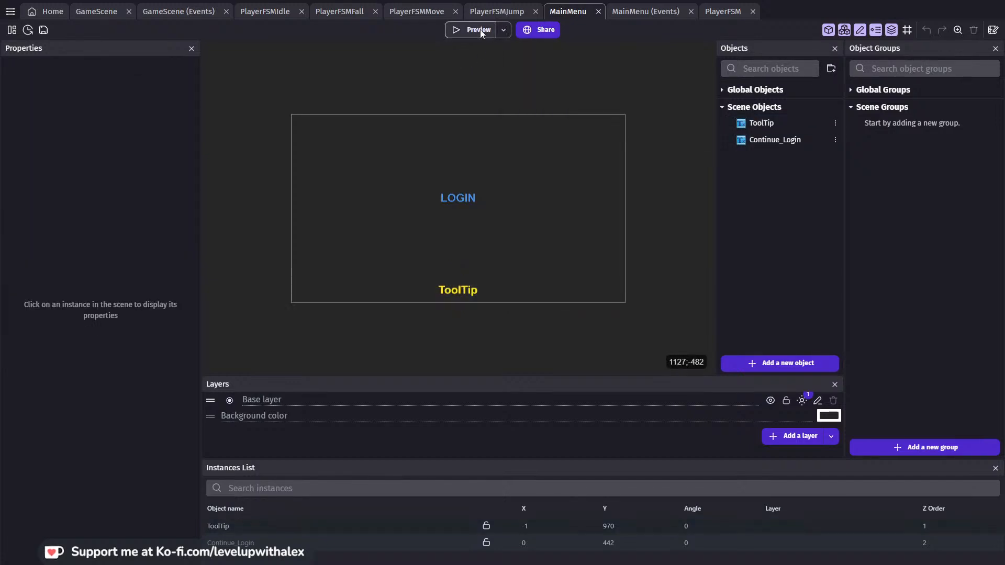
click(502, 32)
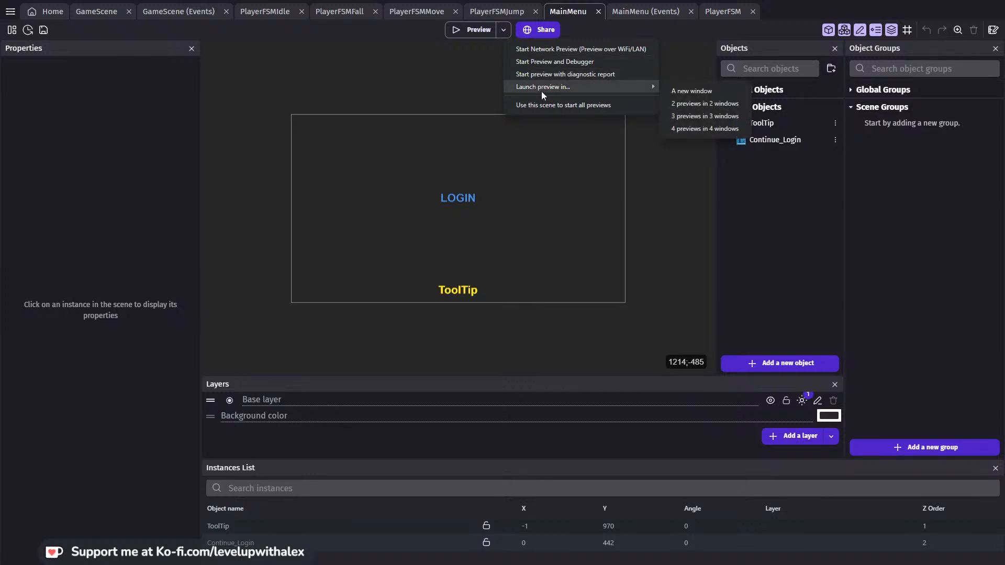
click(698, 105)
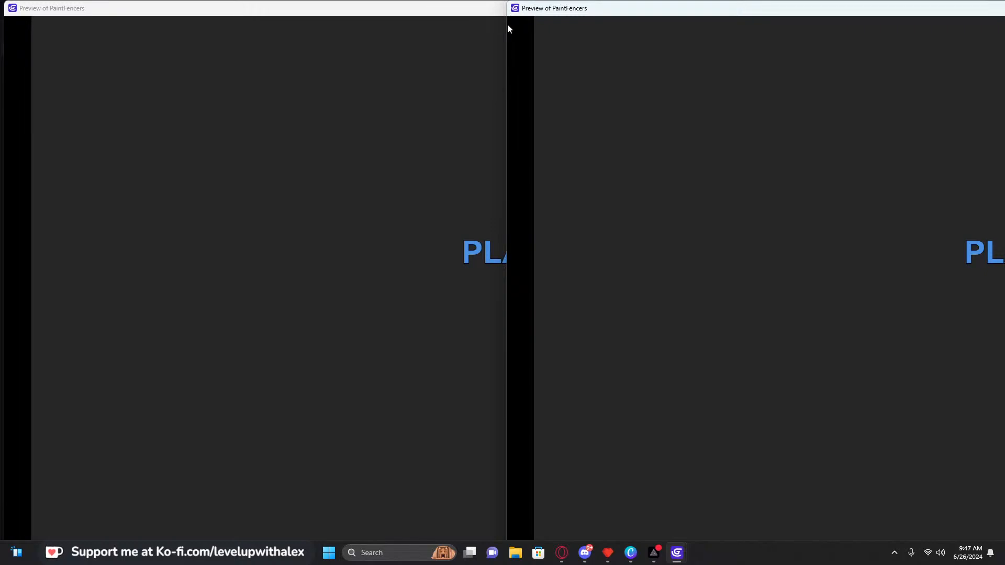
Arrange the two PaintFencers preview windows side by side, each filling half the screen
drag(506, 27, 673, 52)
click(591, 12)
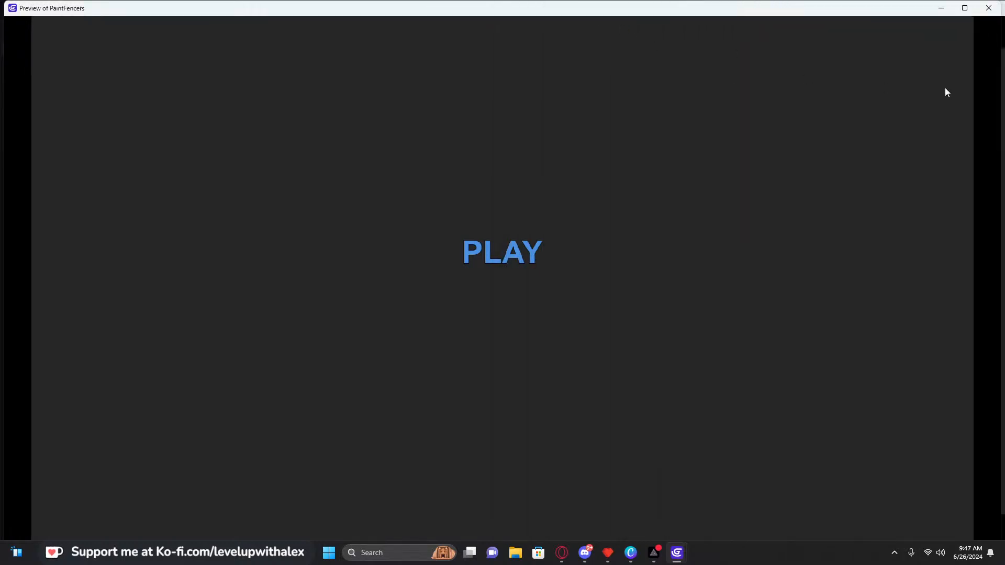
drag(1000, 71, 636, 109)
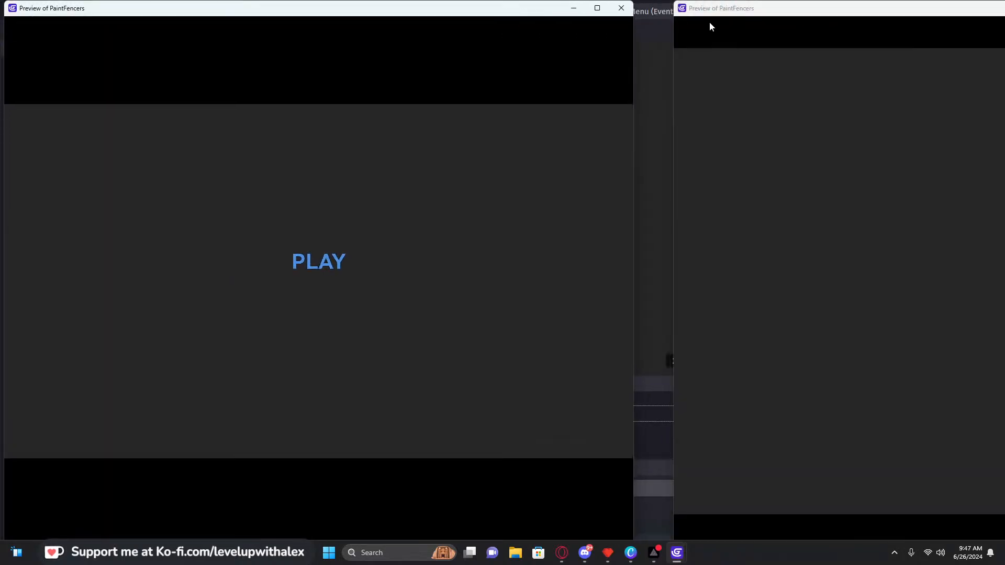
drag(672, 53, 464, 63)
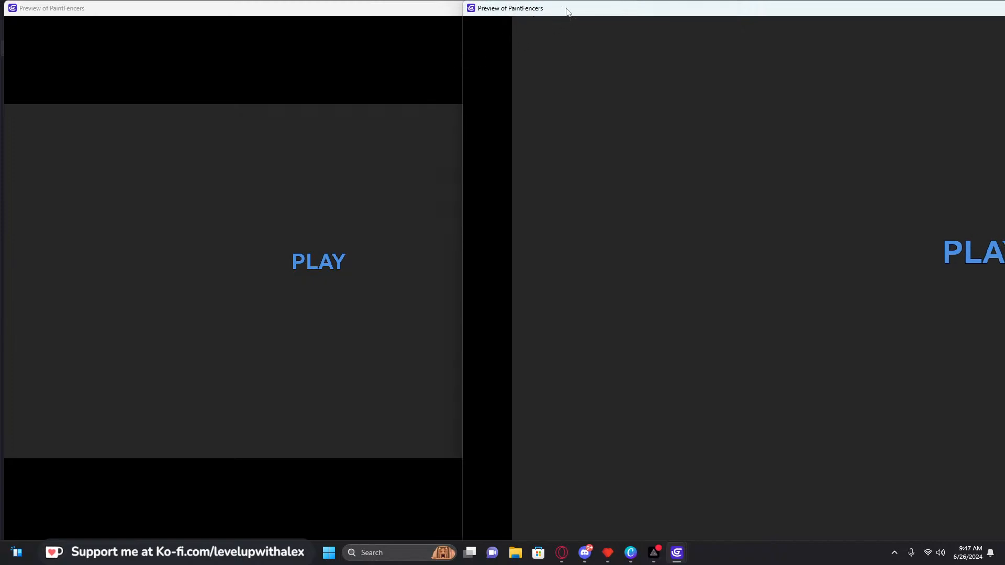
drag(565, 7, 439, 70)
drag(686, 78, 430, 47)
click(119, 42)
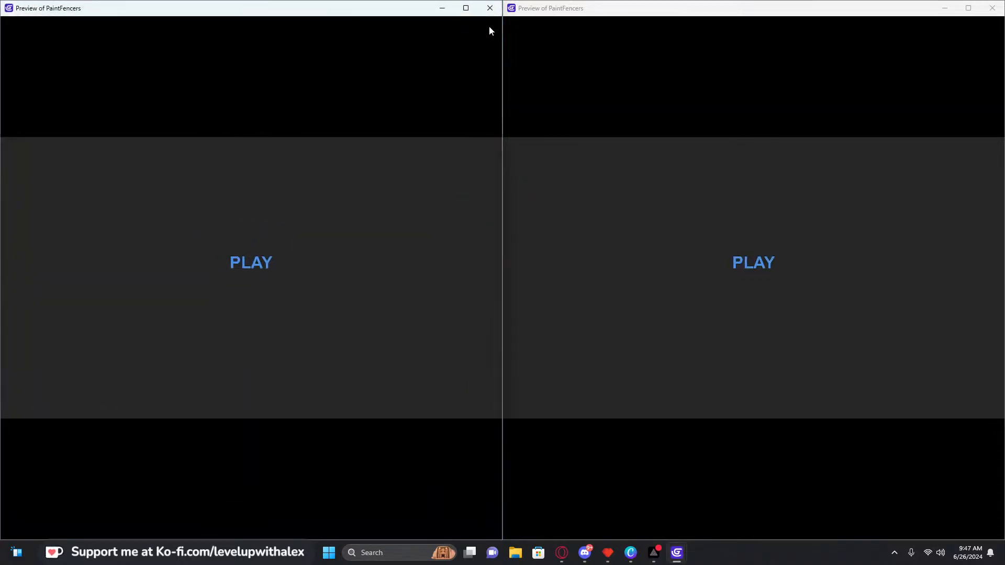
Open the game lobbies with PLAY and join Lobby 1 in both preview windows
click(278, 286)
click(760, 262)
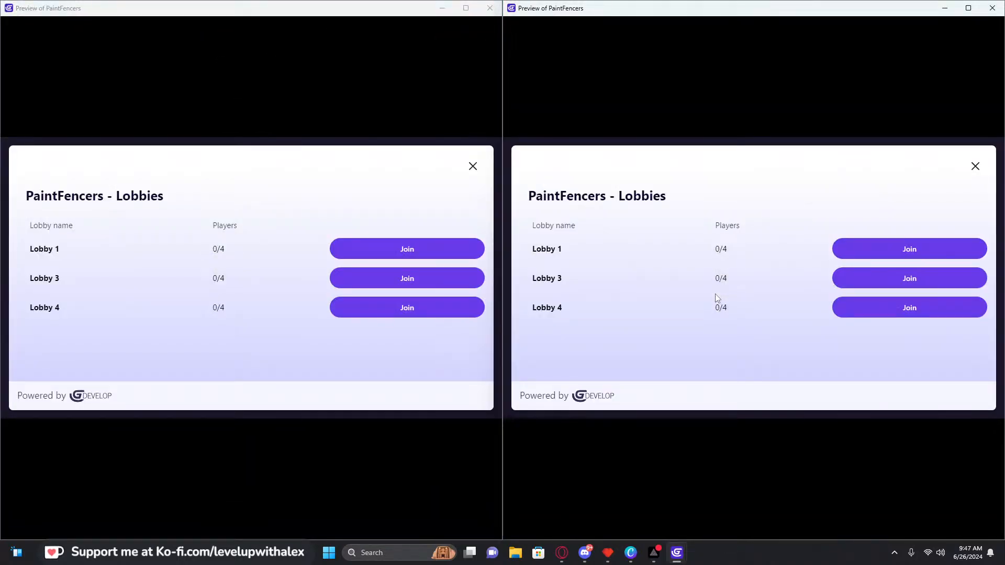
click(421, 247)
click(848, 248)
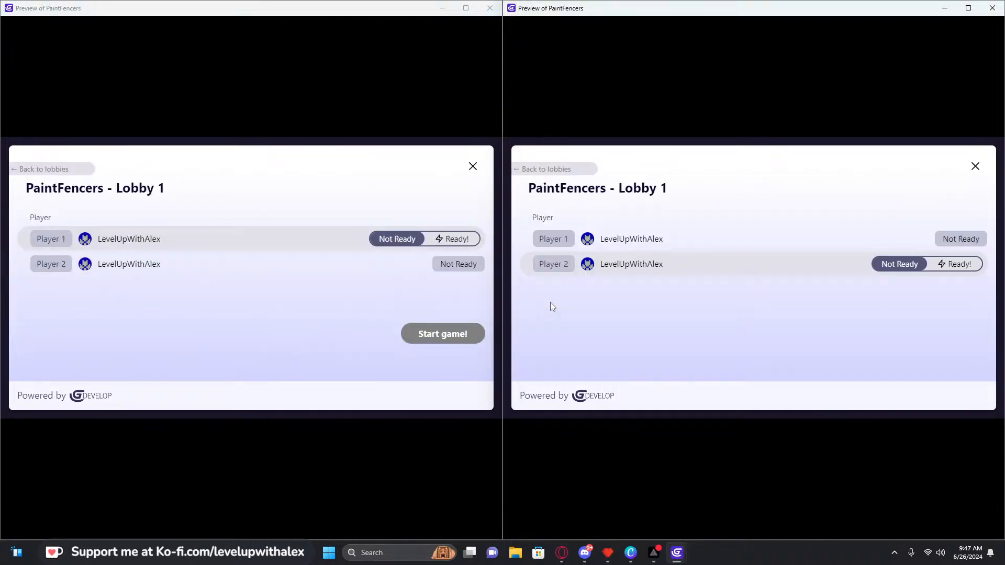
Set both players to Ready in Lobby 1, start the game, and switch focus to the second player's preview
click(454, 239)
click(956, 265)
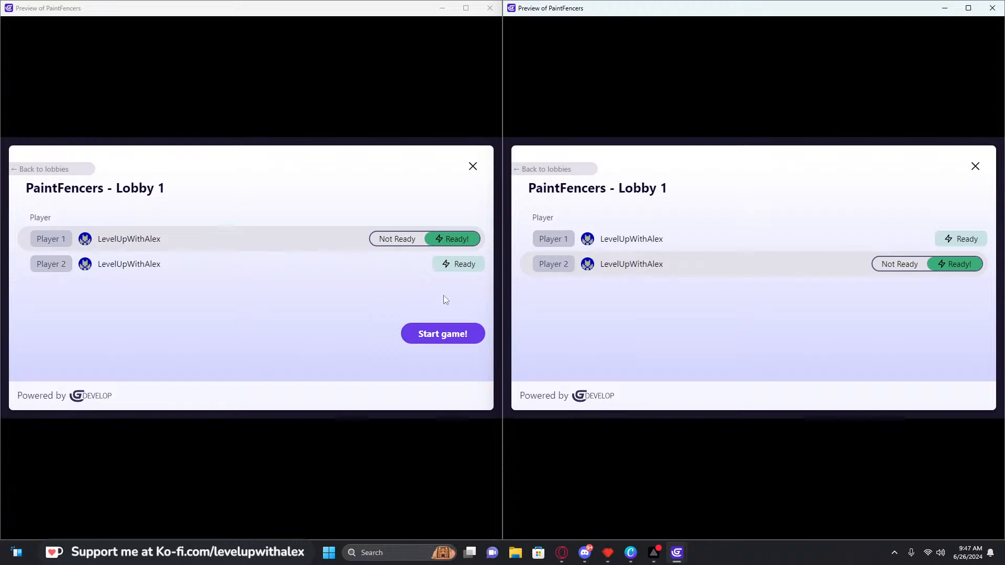
click(446, 335)
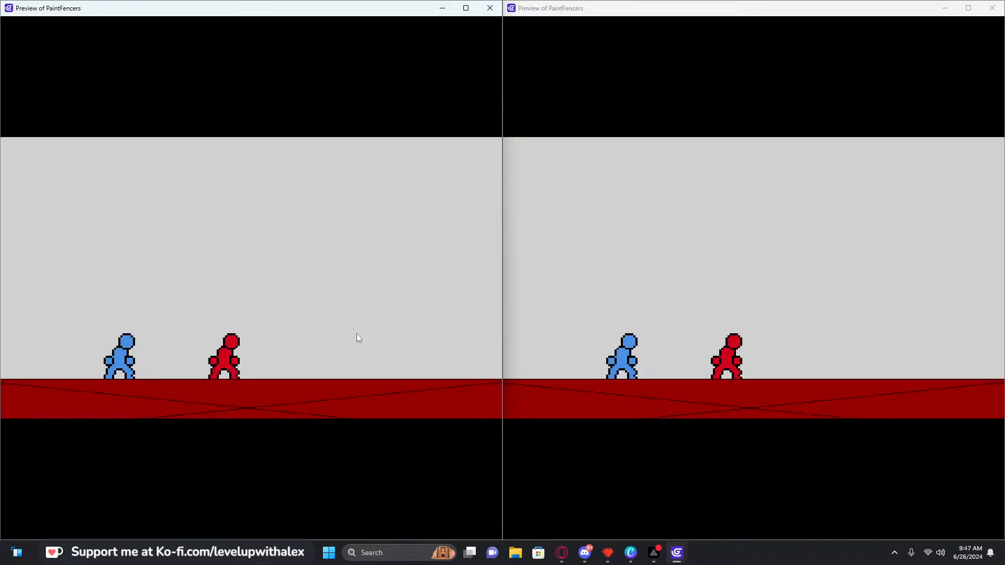
click(613, 388)
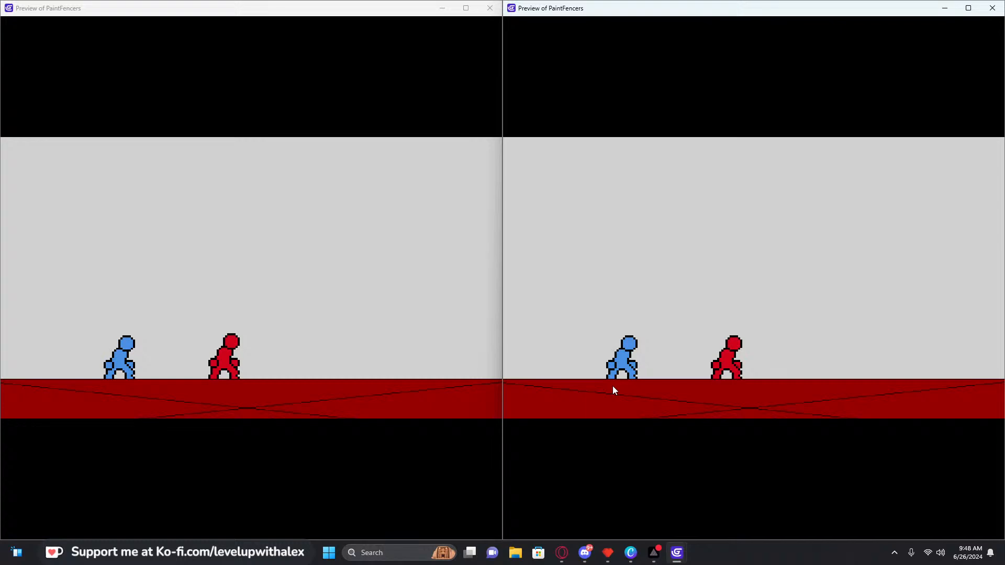
Close both game previews and go to the GameScene layout
click(485, 13)
drag(576, 13, 515, 50)
click(668, 42)
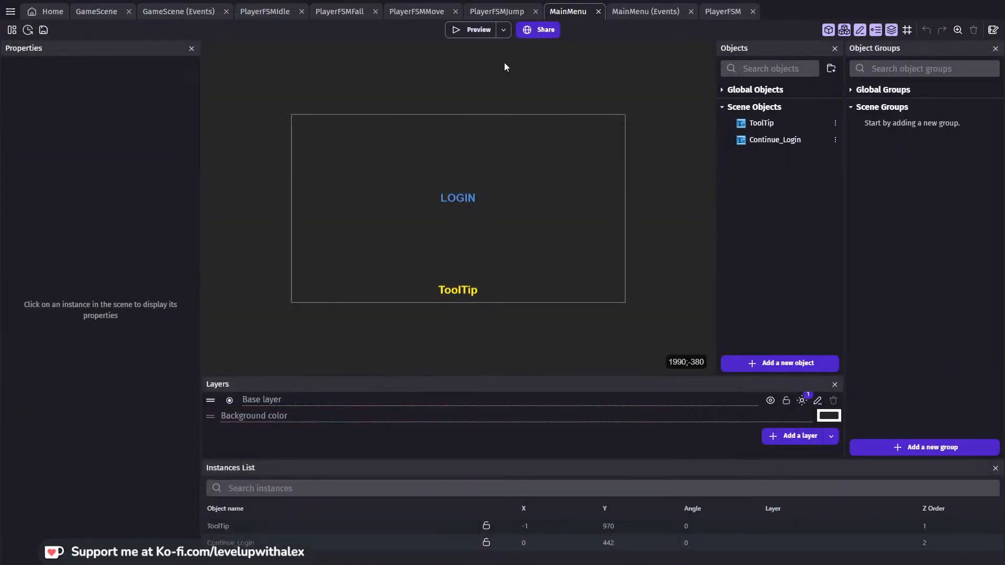
click(496, 11)
click(390, 11)
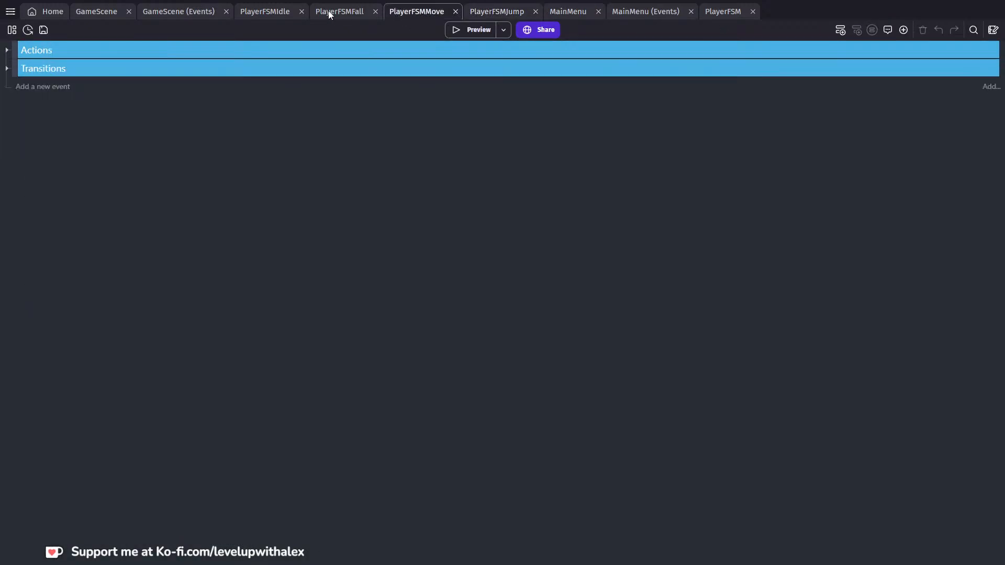
click(252, 13)
click(199, 11)
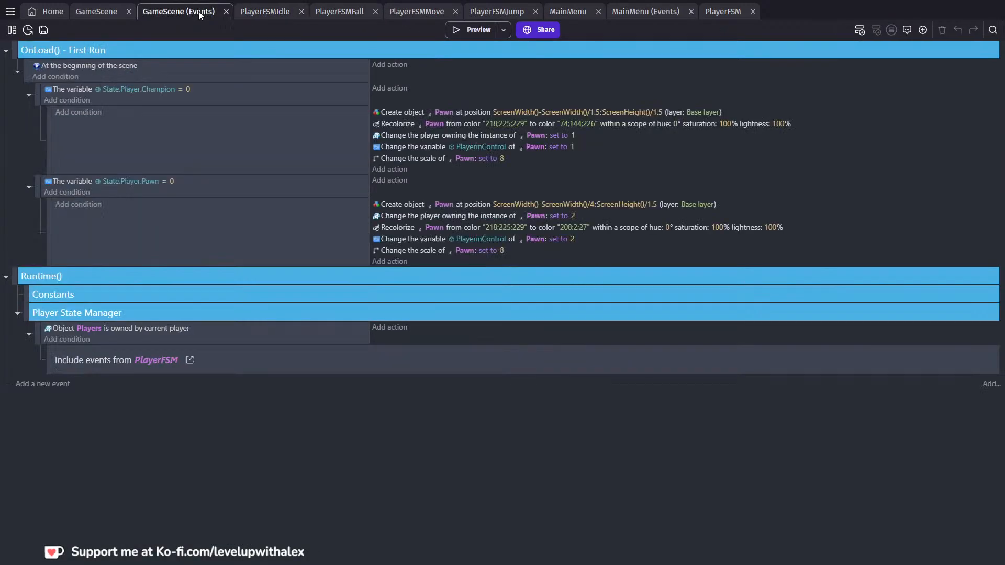
click(104, 11)
Enable Default controls in the Pawn object's PlatformerObject behavior and apply the change
double_click(771, 121)
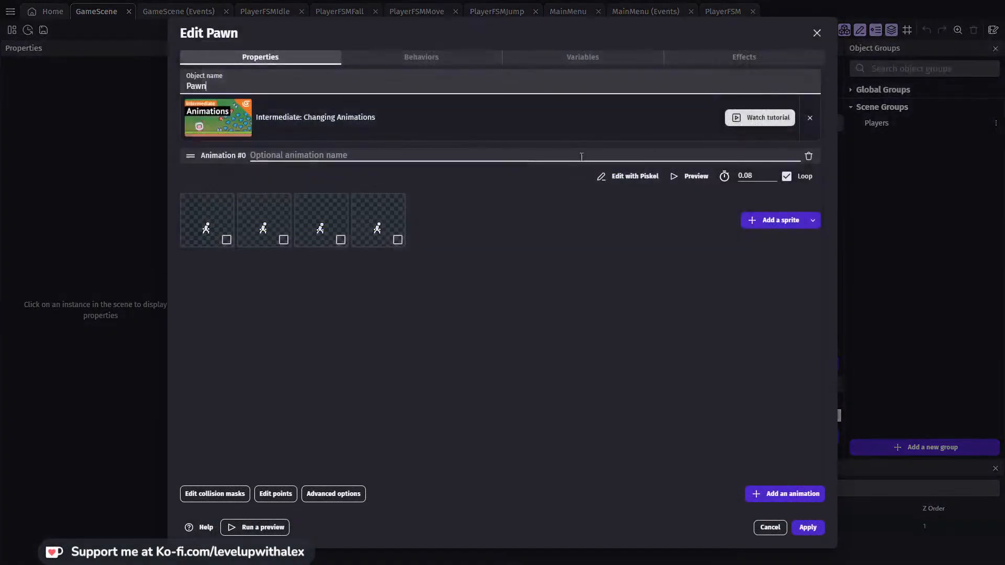
click(417, 56)
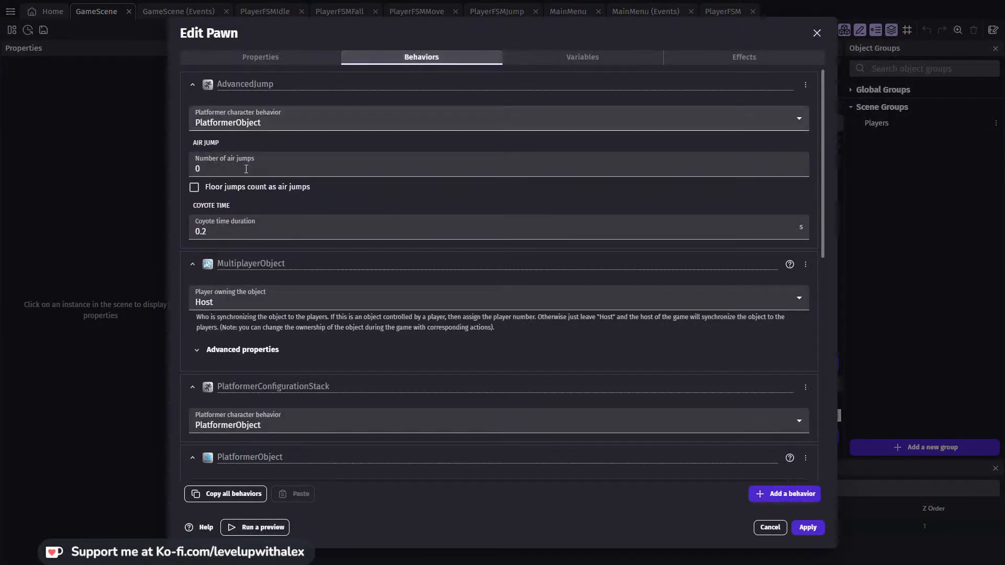
scroll(262, 328, down, 3)
scroll(256, 316, down, 3)
click(195, 226)
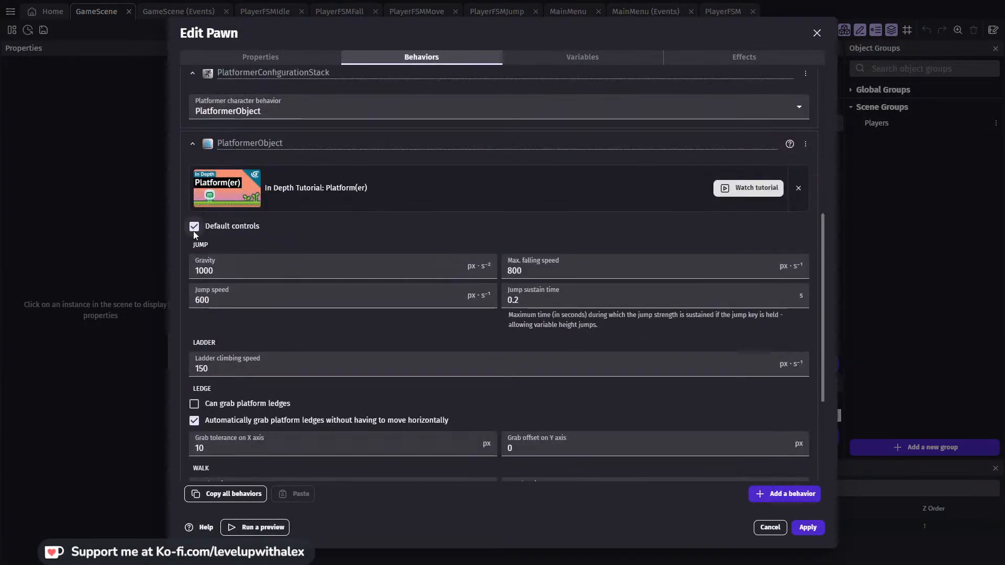
click(806, 526)
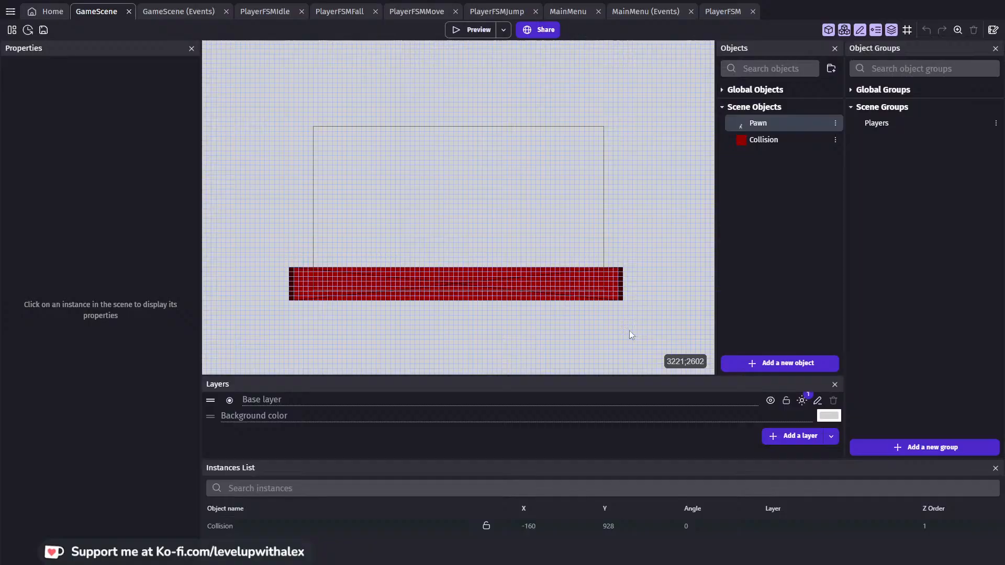
Preview GameScene, test moving the characters sideways and jumping, and close the preview
click(474, 29)
key(Left)
key(space)
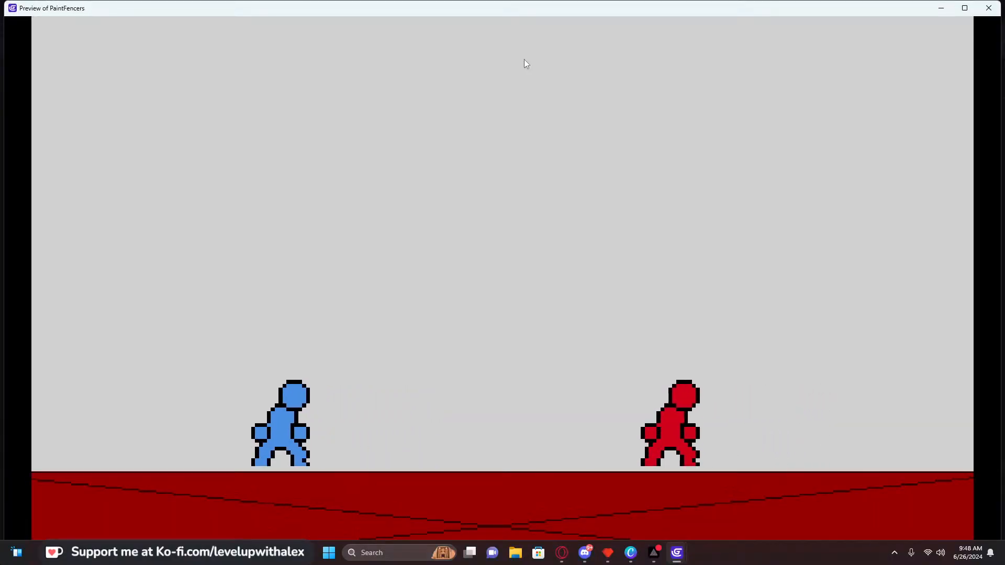
key(Right)
key(Left)
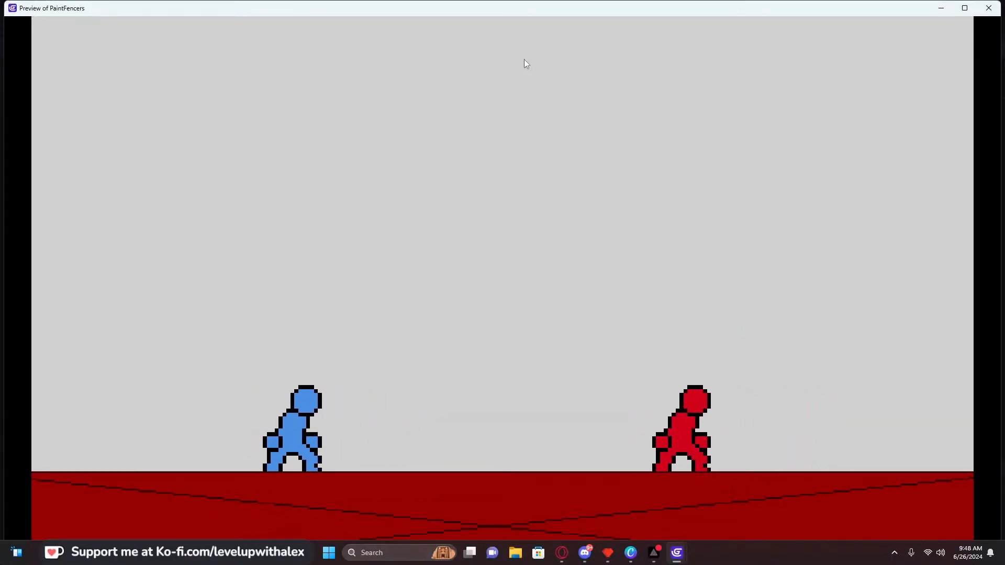
key(space)
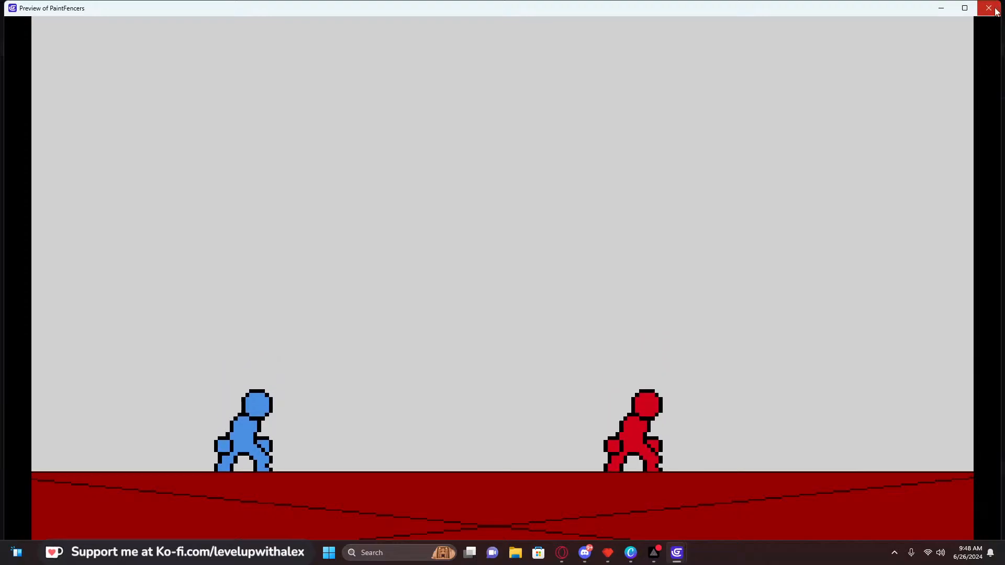
click(989, 8)
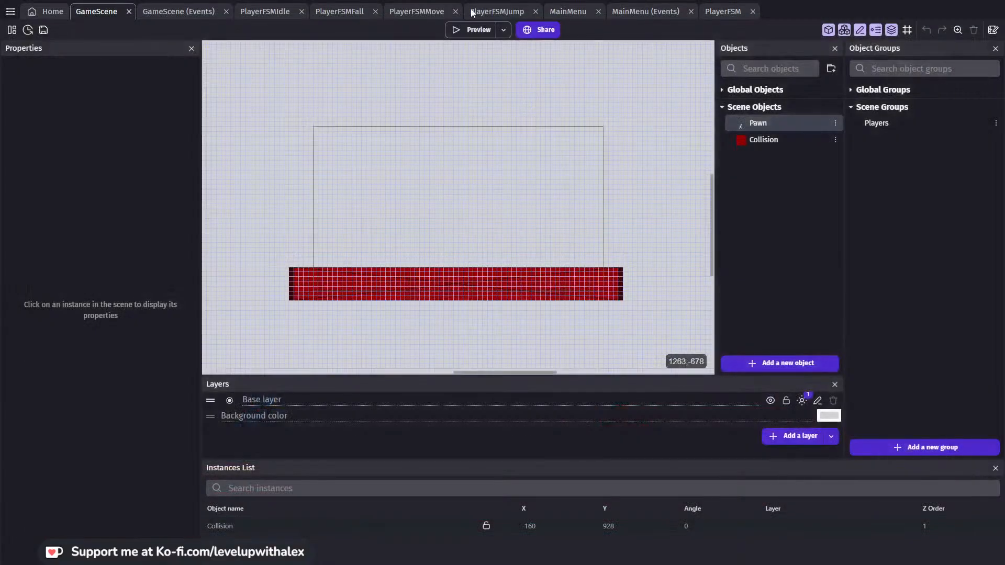
Open the MainMenu events and launch 2 previews in 2 windows
click(649, 12)
click(465, 29)
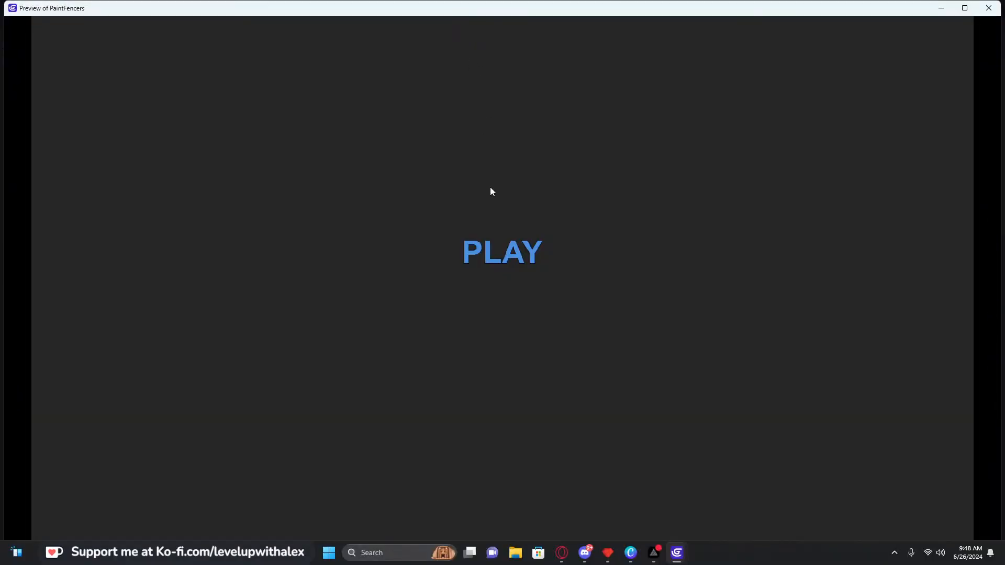
click(512, 246)
click(989, 8)
click(503, 30)
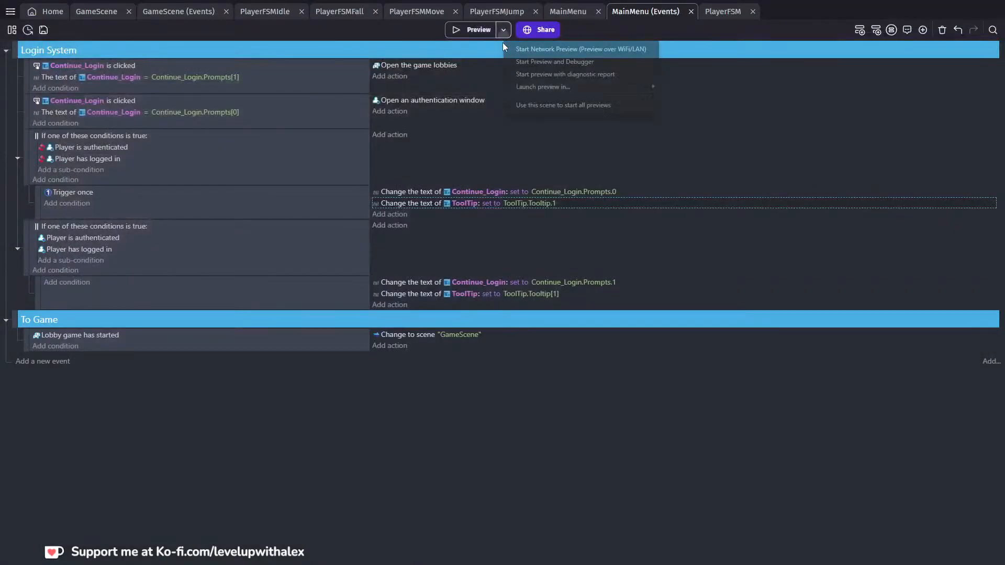
mouse_move(658, 87)
click(671, 108)
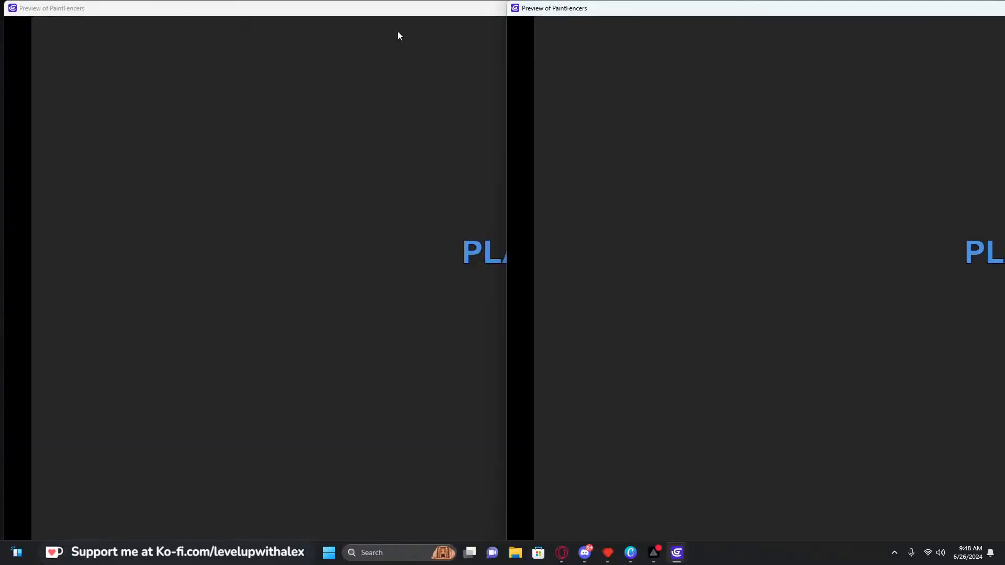
Tile the two preview windows side by side and join Lobby 1 through PLAY in each
drag(386, 12, 401, 33)
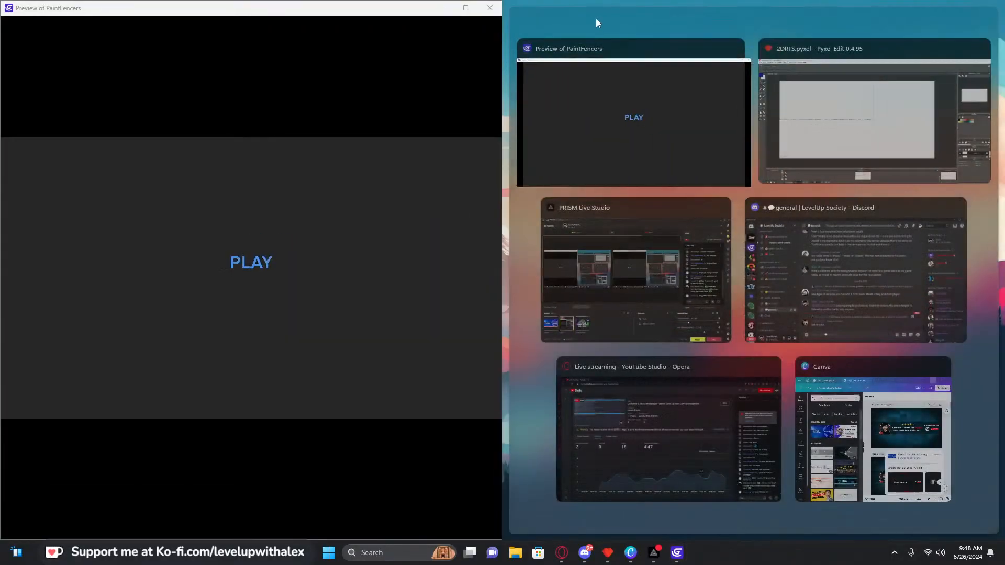
click(570, 96)
click(259, 263)
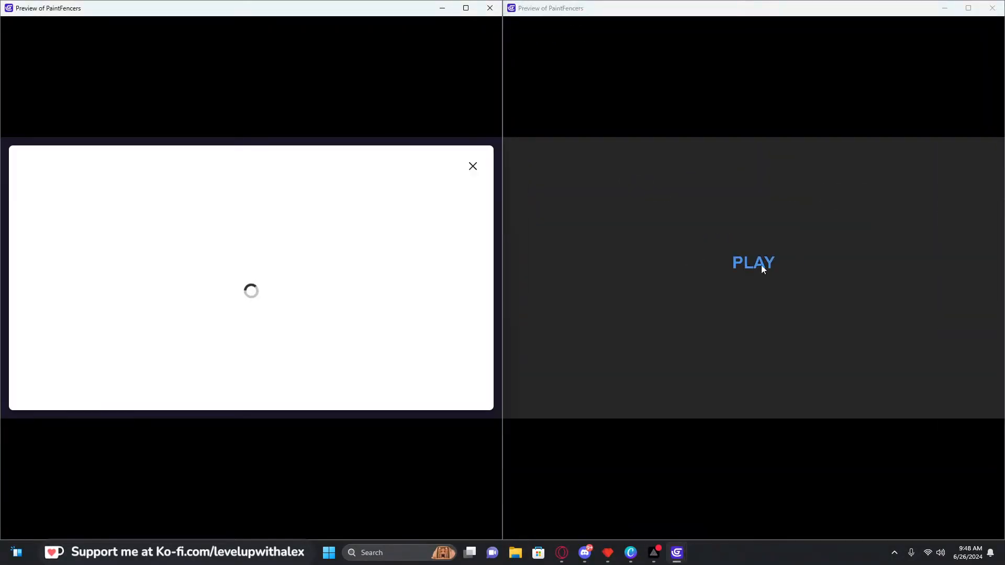
click(763, 264)
click(360, 252)
click(909, 251)
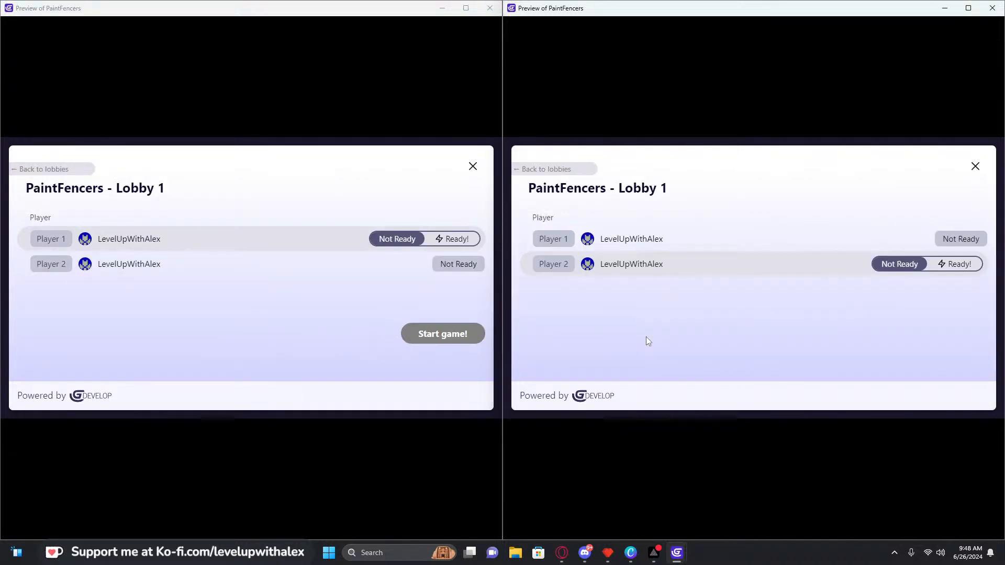
Set Player 1 and Player 2 to Ready in Lobby 1 and start the multiplayer game
click(452, 238)
click(947, 268)
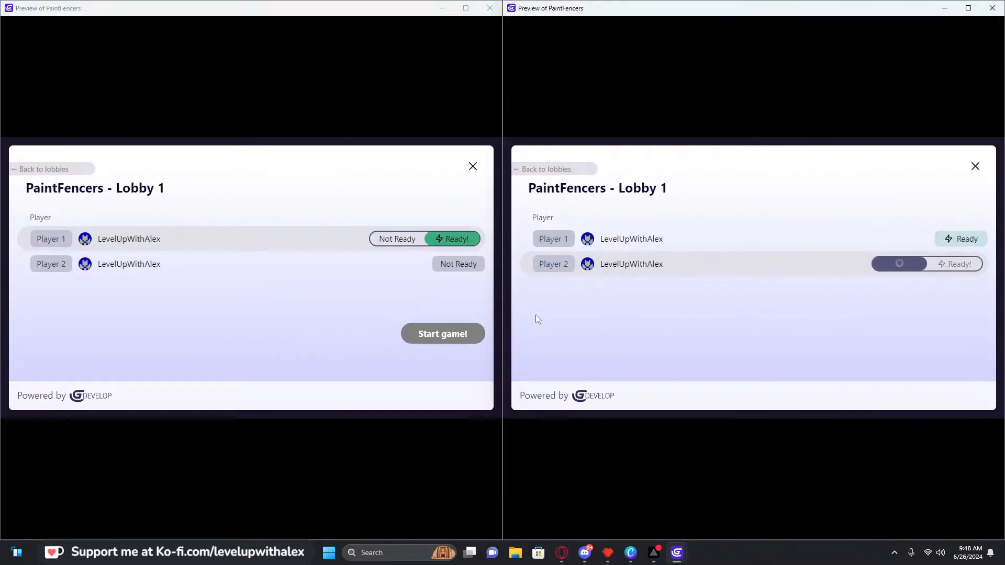
click(441, 335)
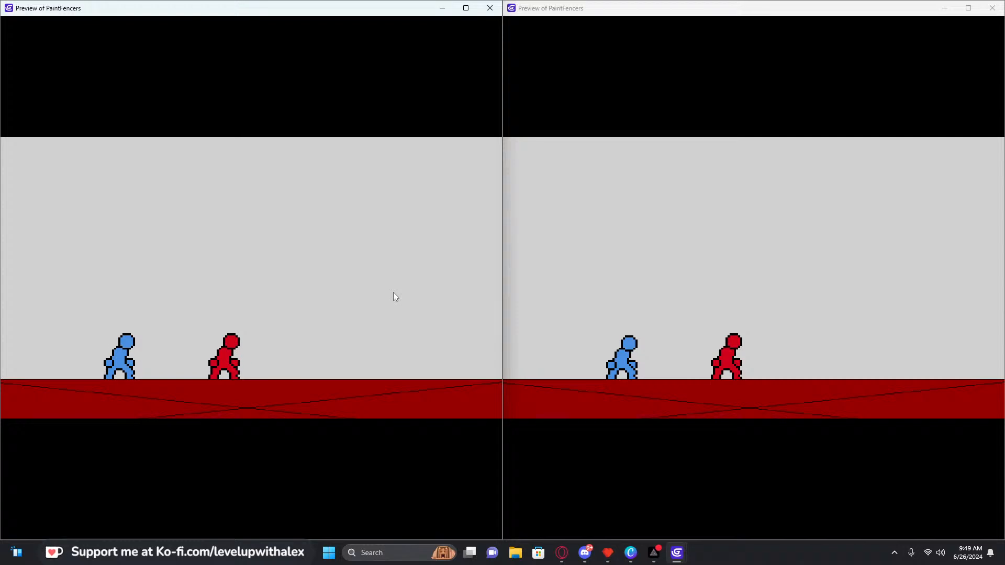
Test moving and jumping the blue character in one preview and the red character in the other, comparing both windows
key(Right)
key(space)
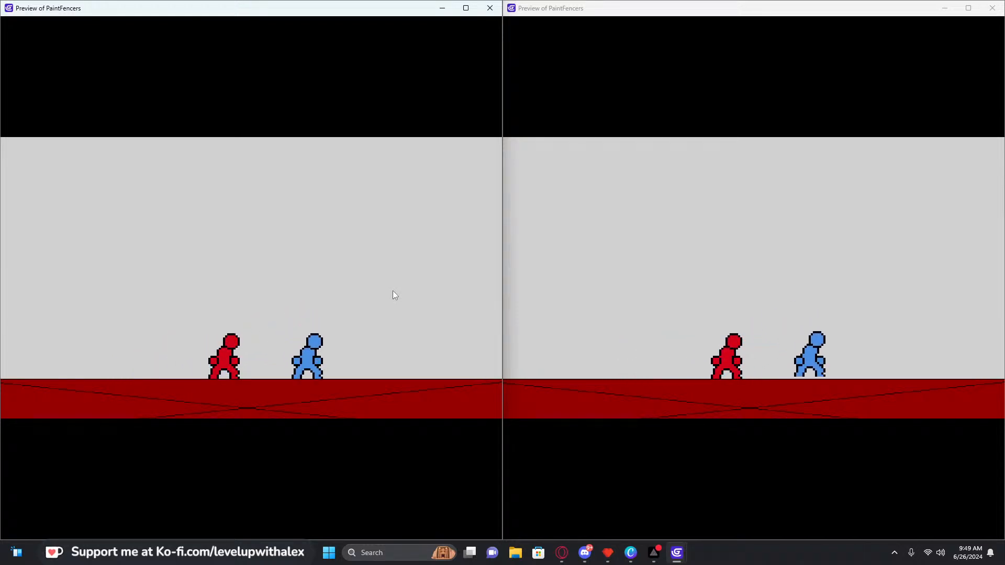
click(648, 315)
key(Left)
key(space)
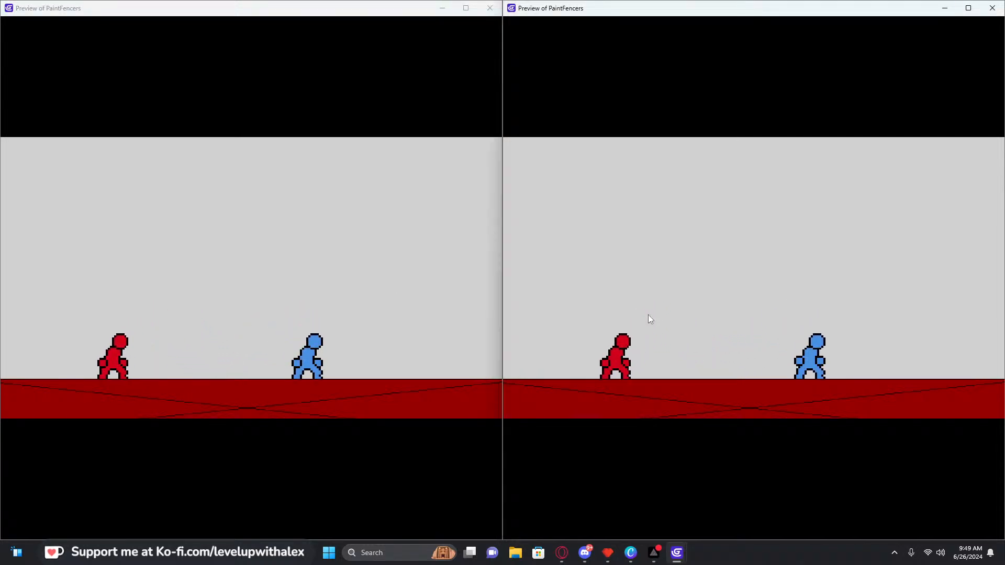
key(Right)
key(space)
key(space)
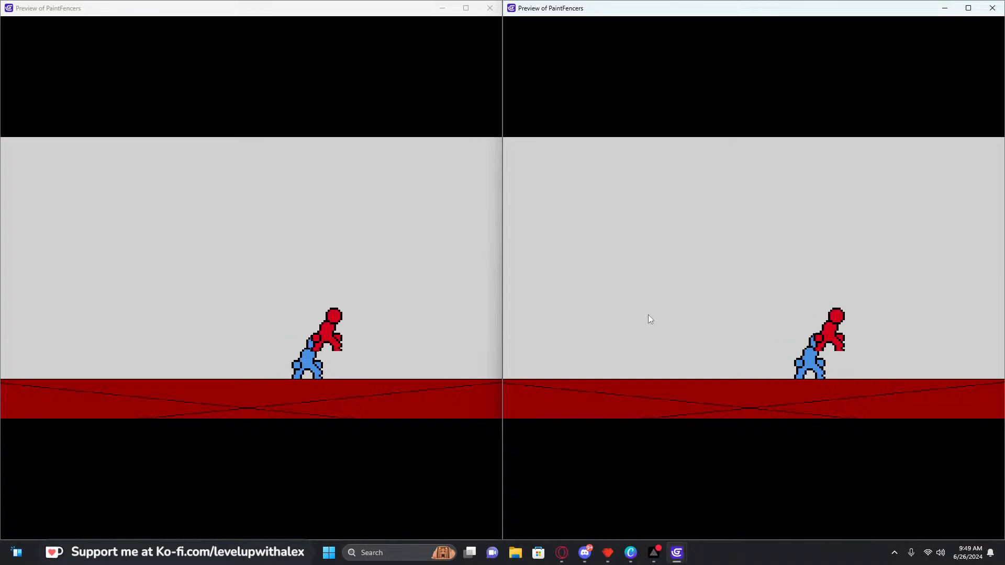
key(Left)
key(space)
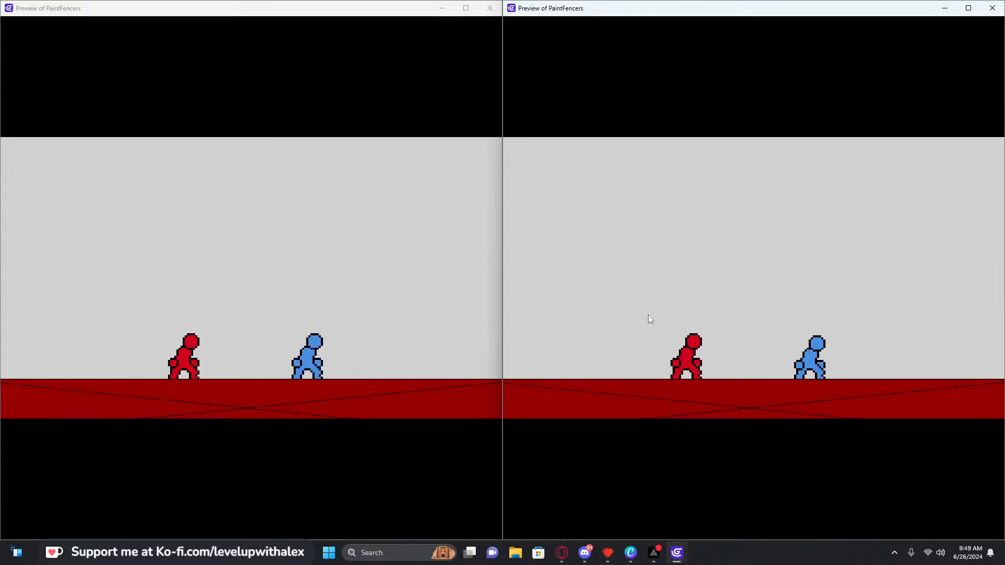
Test the blue character again in its own preview by jumping and moving back and forth past the red character
click(354, 291)
key(space)
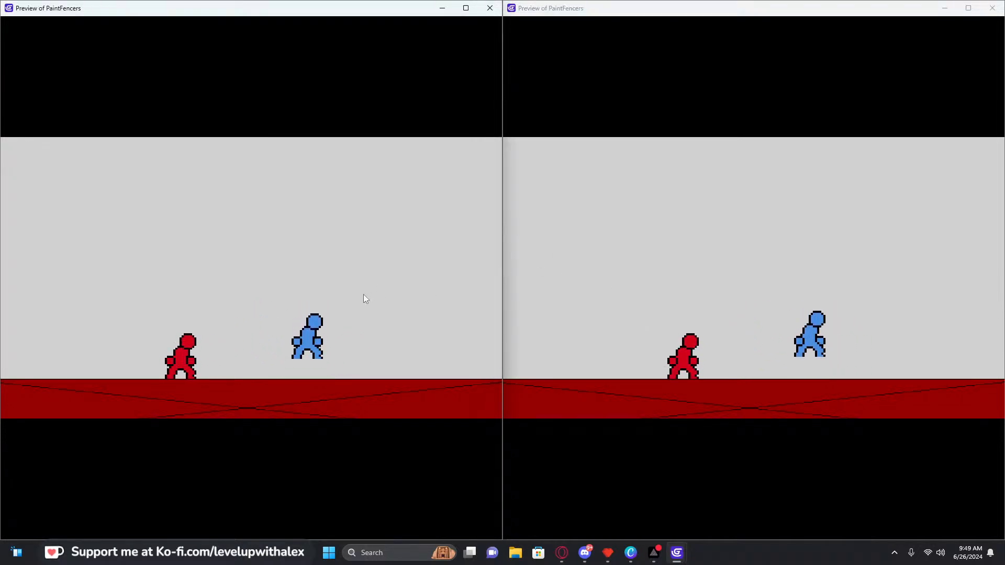
key(Left)
key(space)
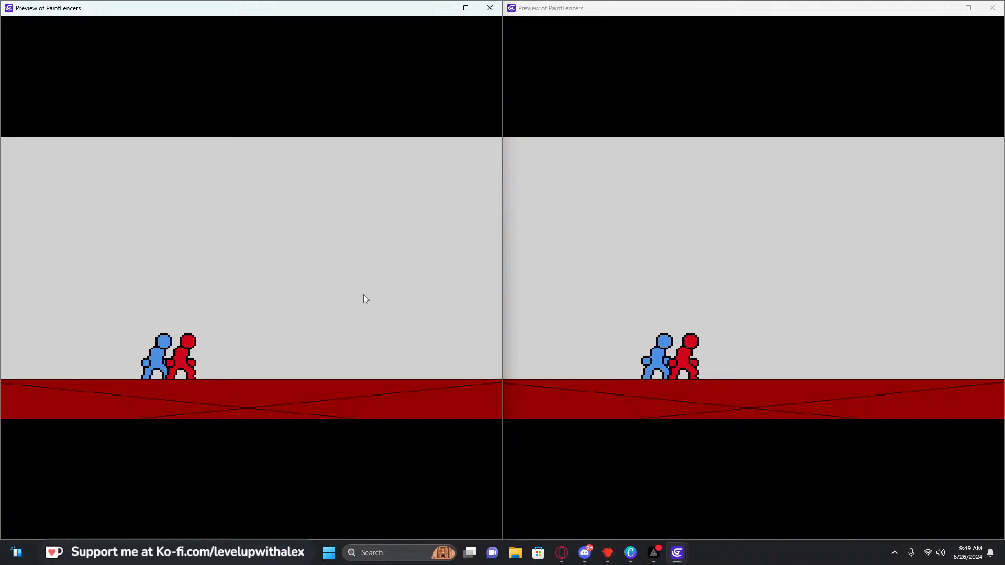
key(Right)
key(space)
key(Left)
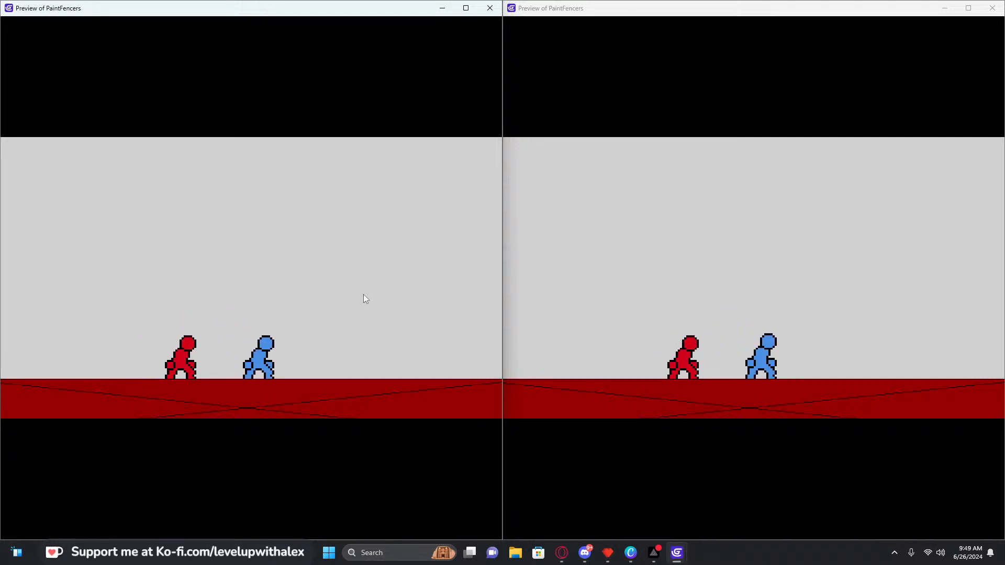
key(Right)
key(space)
key(Right)
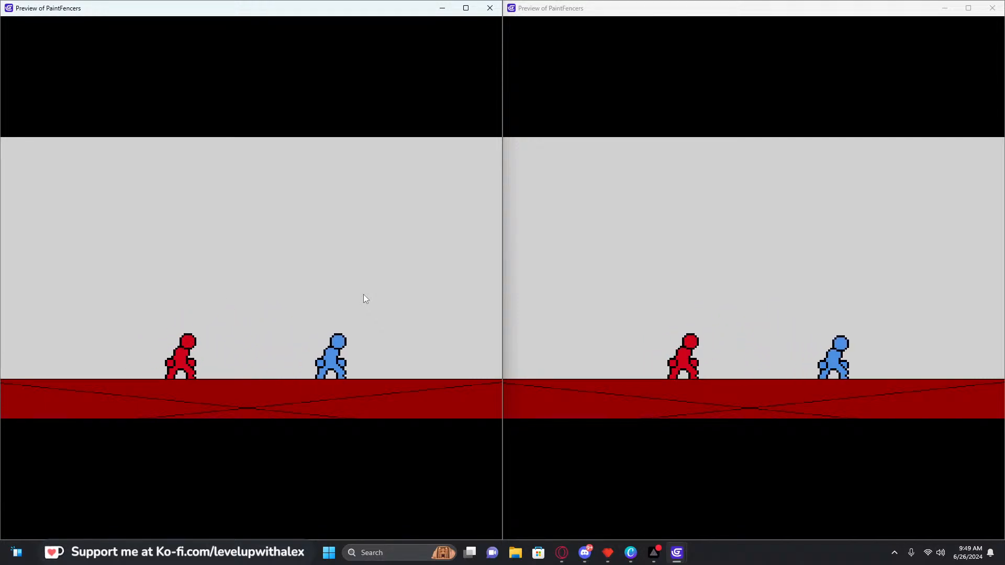
key(Left)
key(Right)
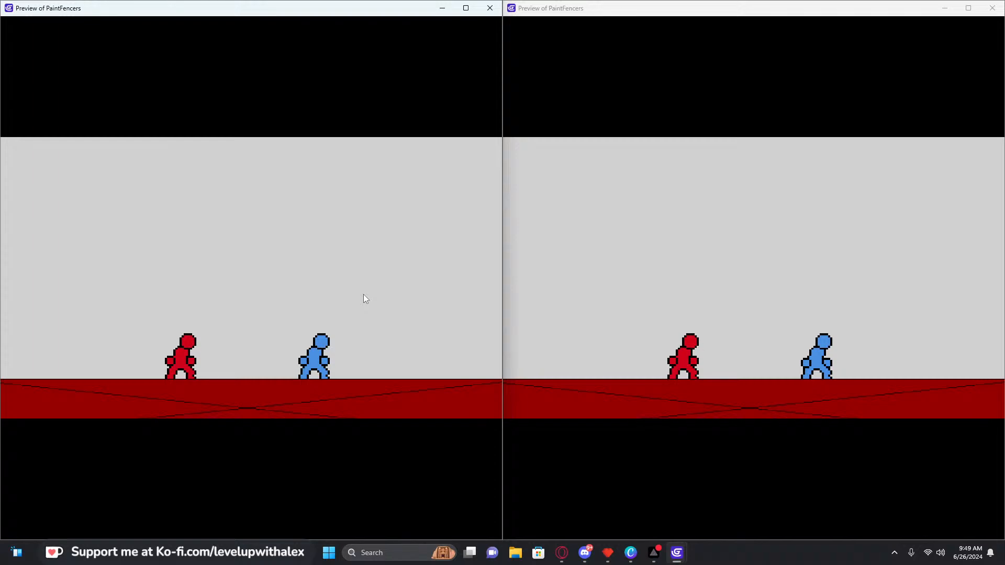
Switch to Pyxel Edit and paint a thick dark blue horizontal bar near the canvas's upper-left corner
click(608, 553)
key(b)
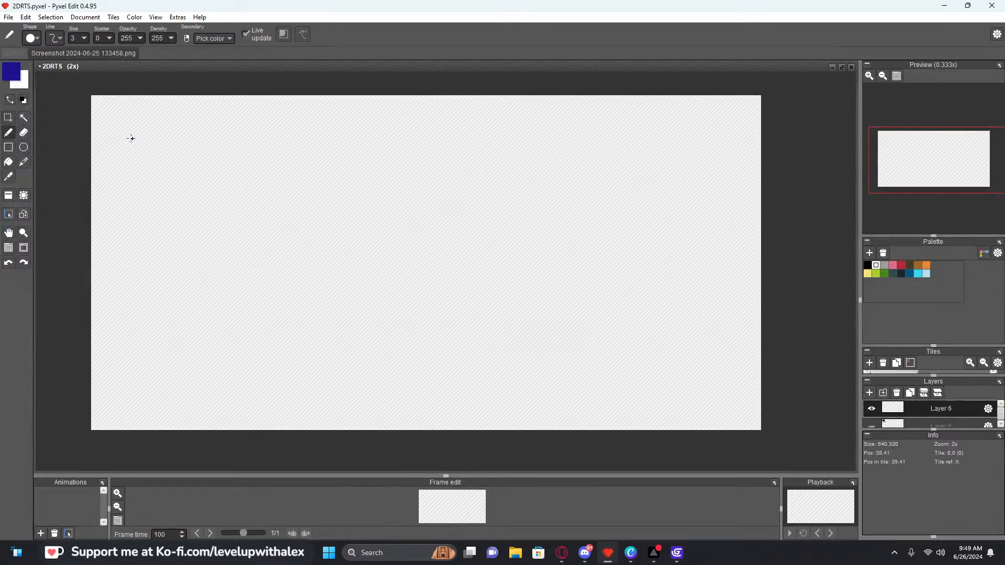
ctrl+scroll(133, 146, up, 3)
mouse_move(120, 152)
shift+mouse_down()
mouse_move(249, 168)
mouse_move(381, 149)
mouse_move(317, 151)
shift+mouse_up()
Paint a large dark blue dot to the right of the bar and a dark red one (ff8e131d) beside it, using brush size 24
click(12, 78)
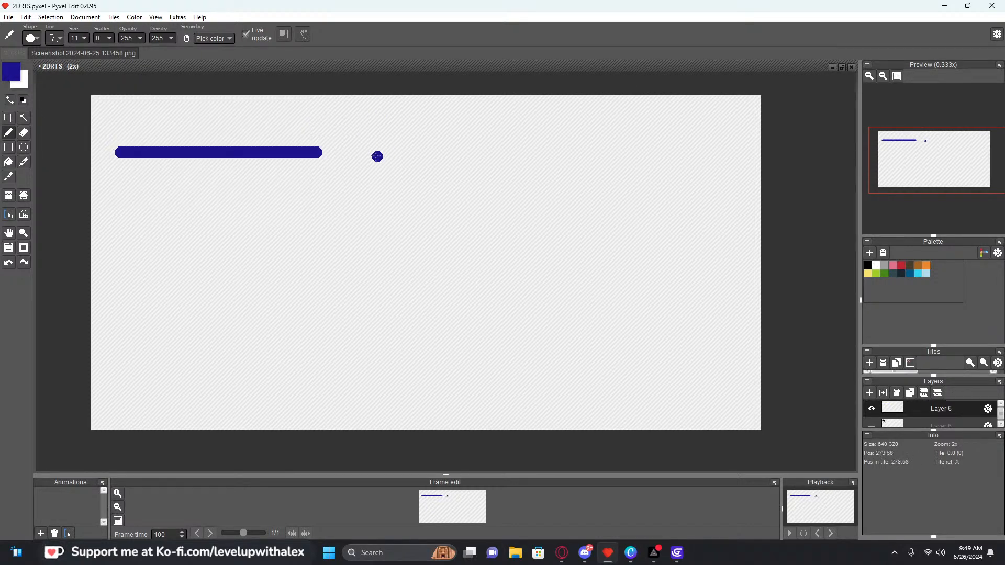
ctrl+scroll(377, 155, up, 13)
click(377, 133)
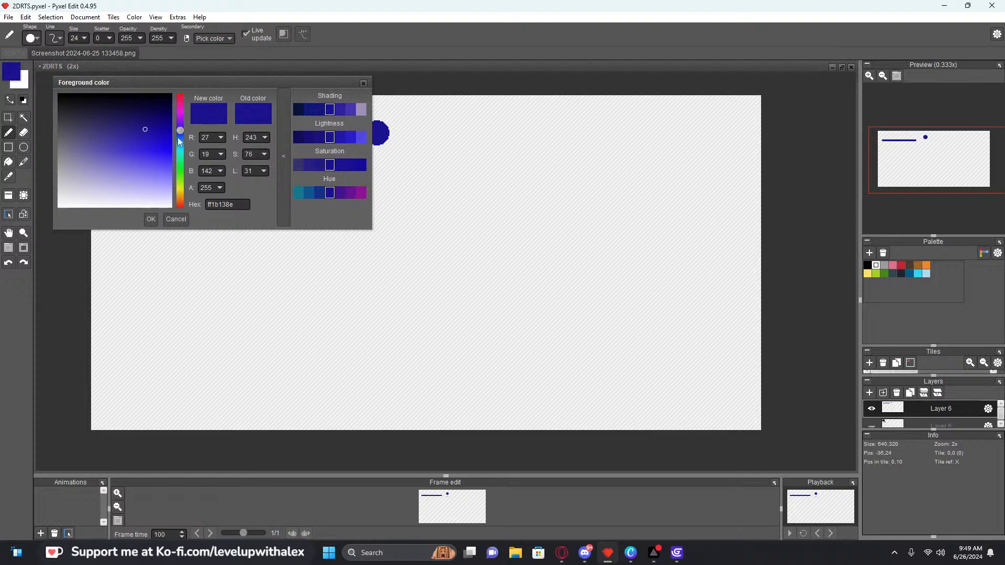
drag(178, 141, 180, 96)
click(409, 133)
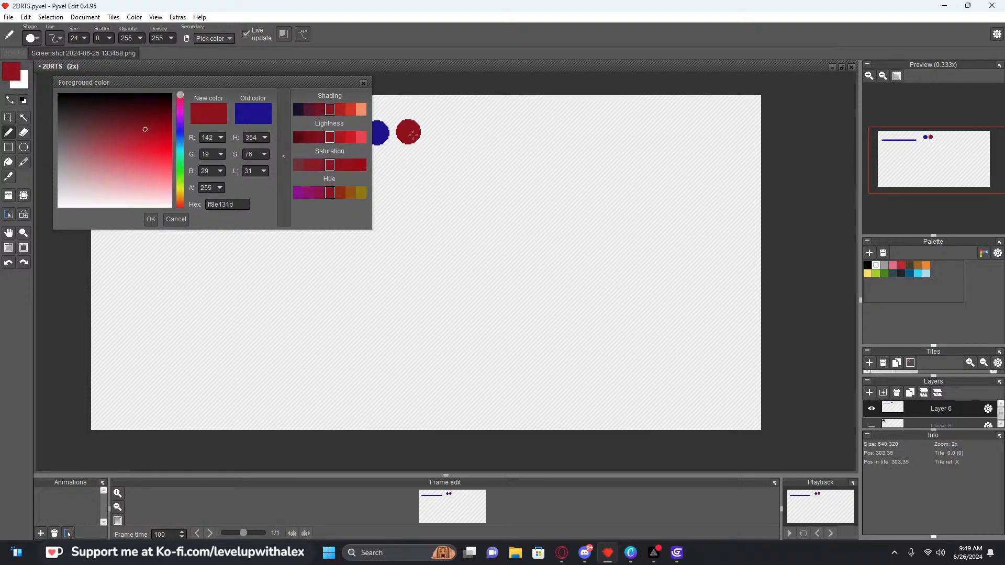
click(456, 176)
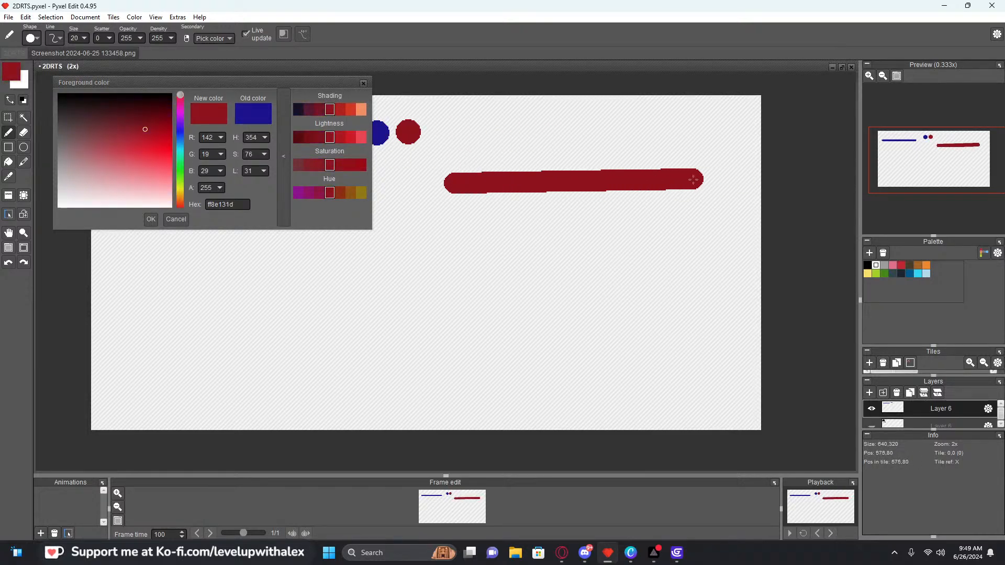
key(ctrl+z)
ctrl+scroll(451, 140, down, 3)
shift+drag(450, 140, 721, 140)
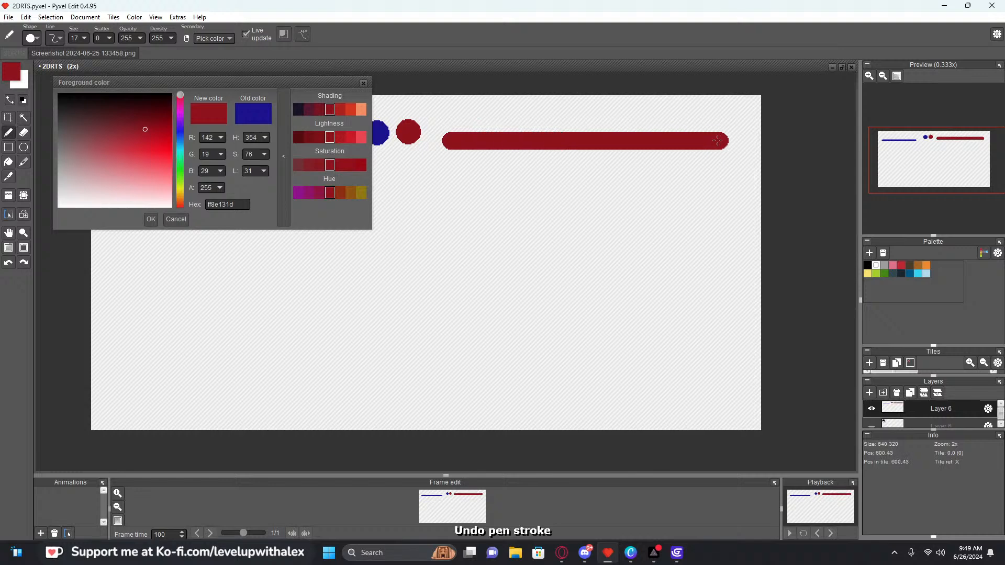
key(ctrl+z)
Paint a dark red horizontal bar with brush size 11 to the right of the dots, and close the foreground color dialog
ctrl+scroll(440, 154, down, 6)
mouse_move(438, 153)
shift+mouse_down()
mouse_move(738, 153)
mouse_move(713, 154)
shift+mouse_up()
click(362, 84)
click(336, 103)
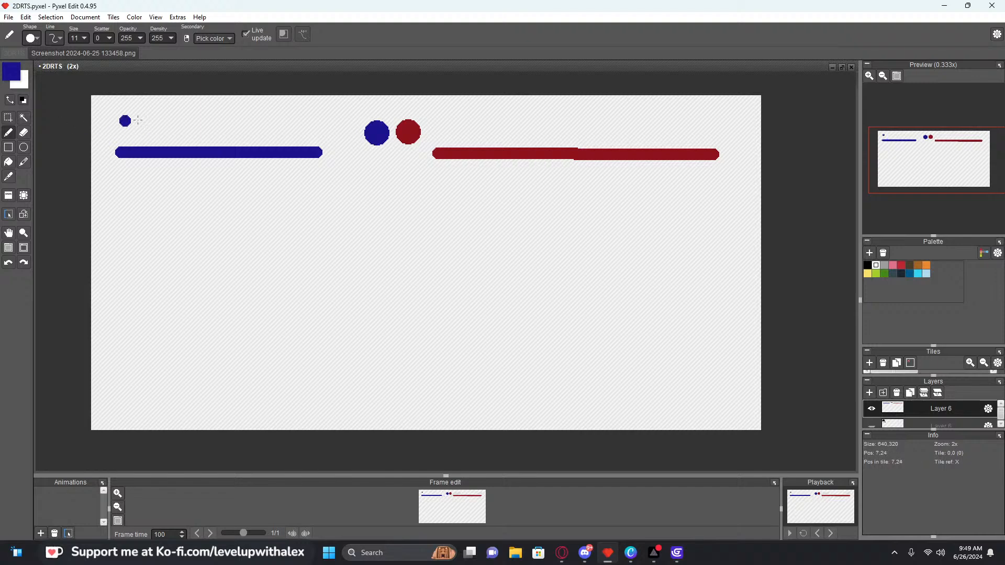
Hand-letter the word "Host" in dark blue above the blue bar
drag(137, 120, 225, 137)
mouse_move(243, 102)
mouse_down()
mouse_move(243, 135)
mouse_move(262, 126)
mouse_up()
click(202, 200)
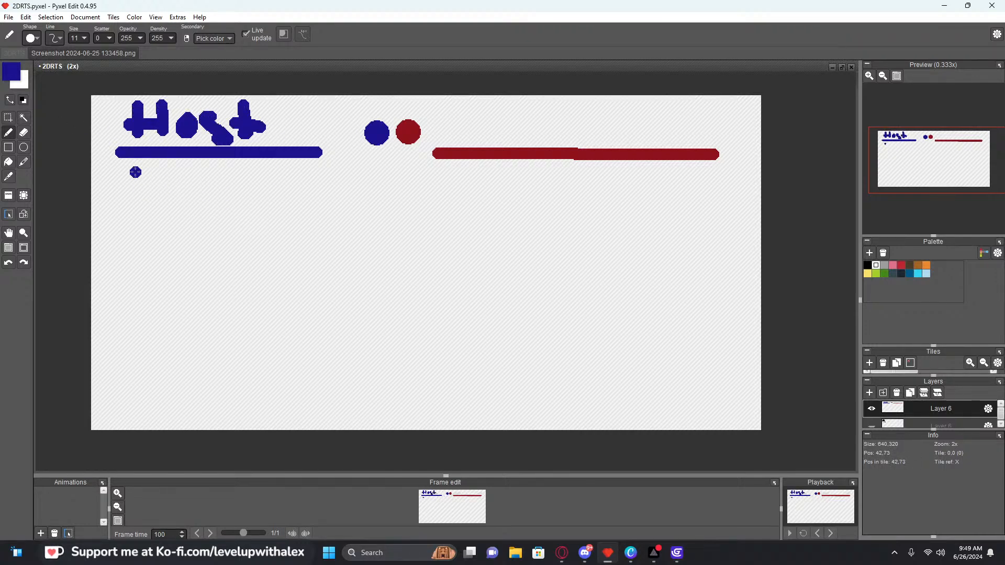
Paint long wavy dark blue lines down the left and right sides of the canvas
mouse_move(202, 167)
mouse_down()
mouse_move(153, 331)
mouse_move(164, 402)
mouse_up()
click(253, 323)
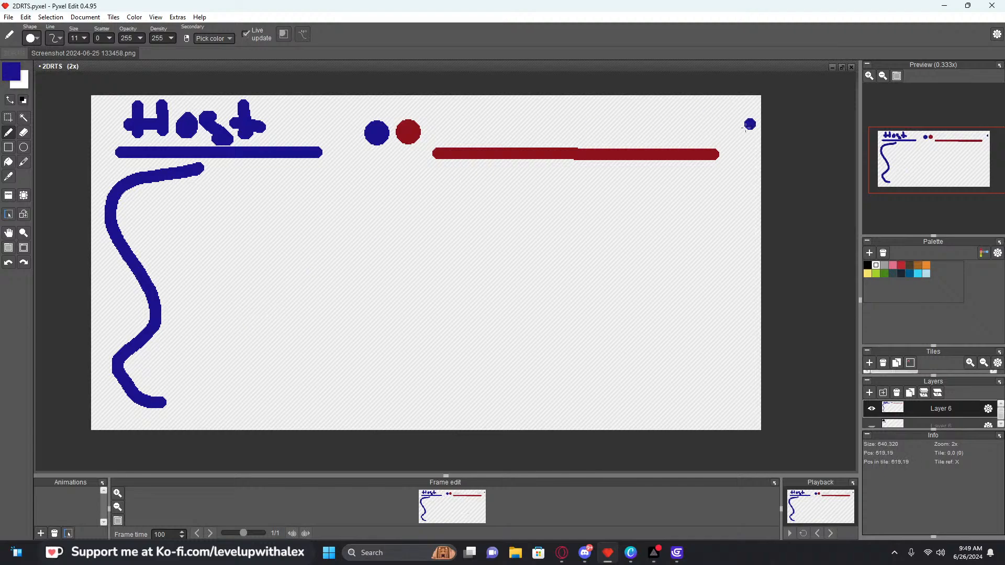
mouse_move(731, 148)
mouse_down()
mouse_move(700, 262)
mouse_move(647, 384)
mouse_up()
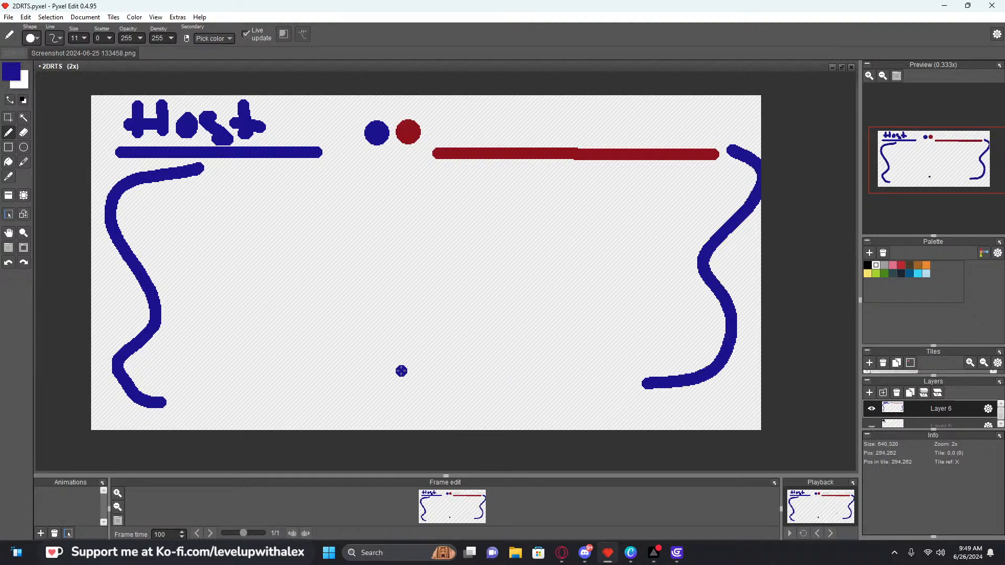
Paint a long downward blue arrow under "Host" and a curved blue line running from it towards the area below the red bar
drag(284, 169, 281, 399)
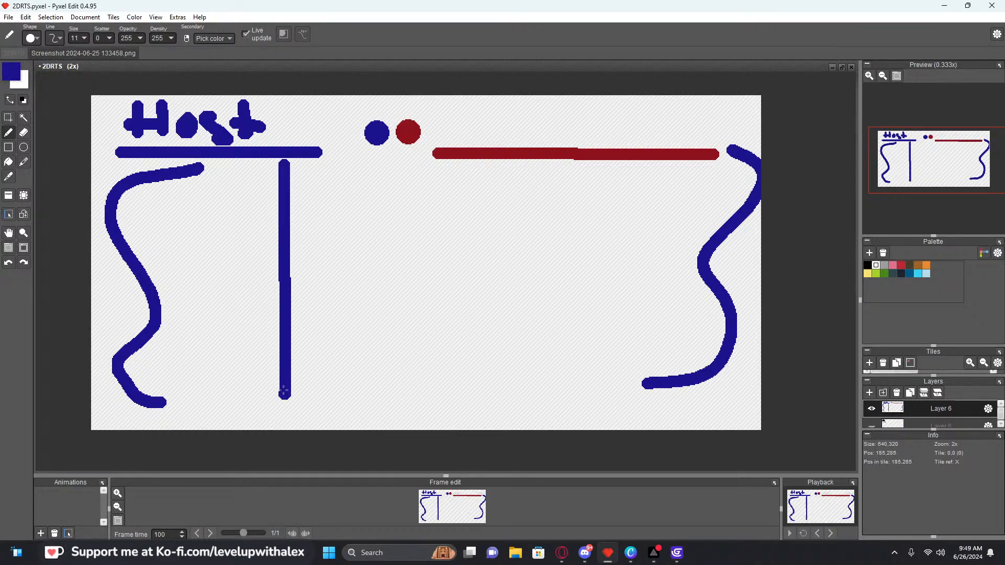
key(ctrl+z)
drag(221, 170, 204, 392)
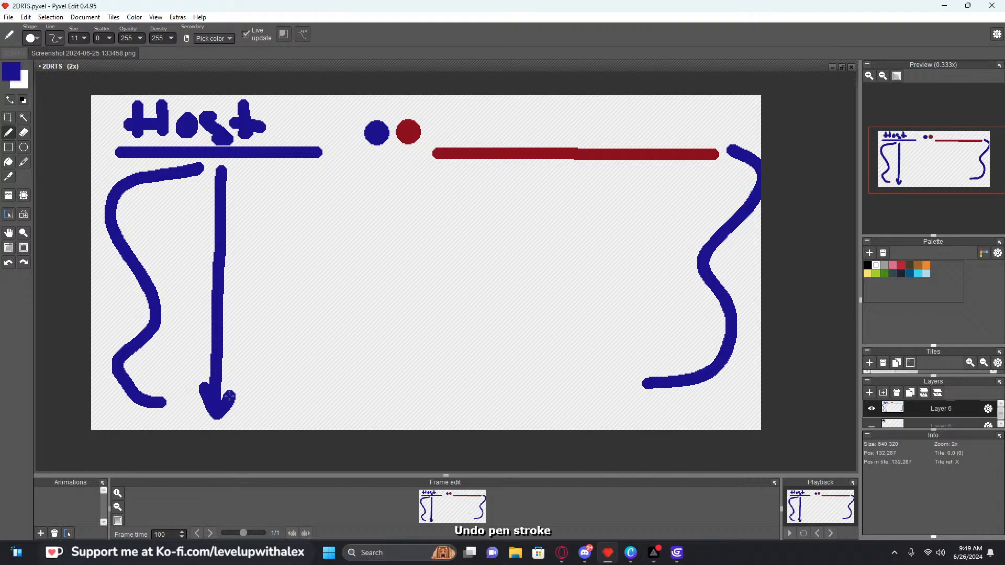
drag(240, 191, 470, 189)
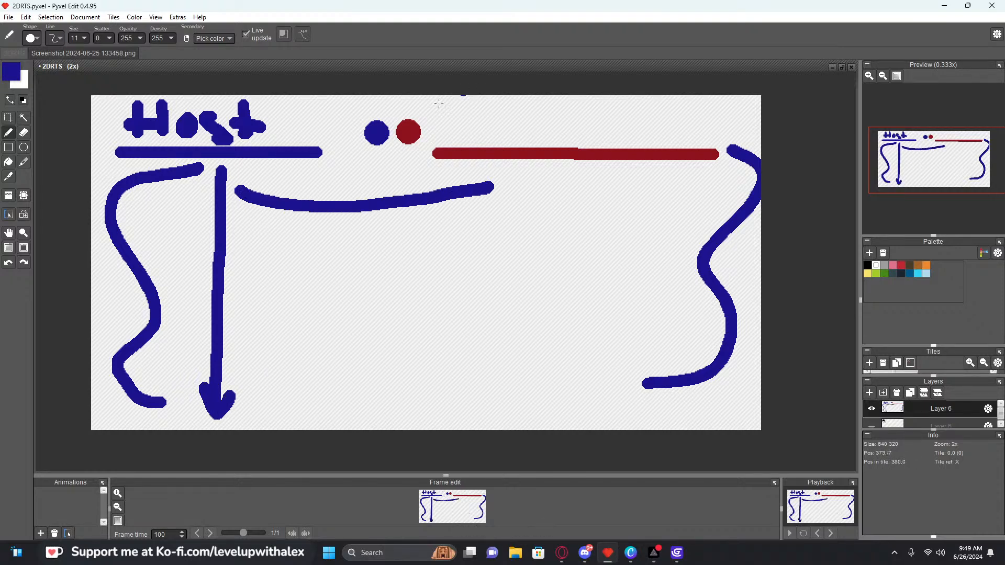
Hand-letter "P1" in dark red, "P2" in pink and "P3" in dark brown above the red bar
alt+click(419, 134)
click(459, 118)
key(ctrl+z)
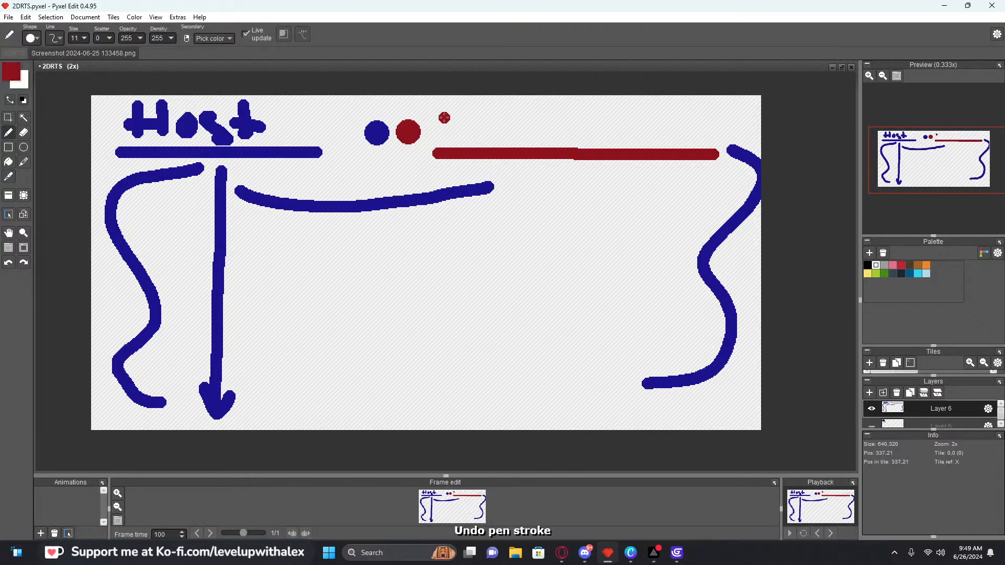
mouse_move(463, 119)
mouse_down()
mouse_move(477, 108)
mouse_move(515, 142)
mouse_up()
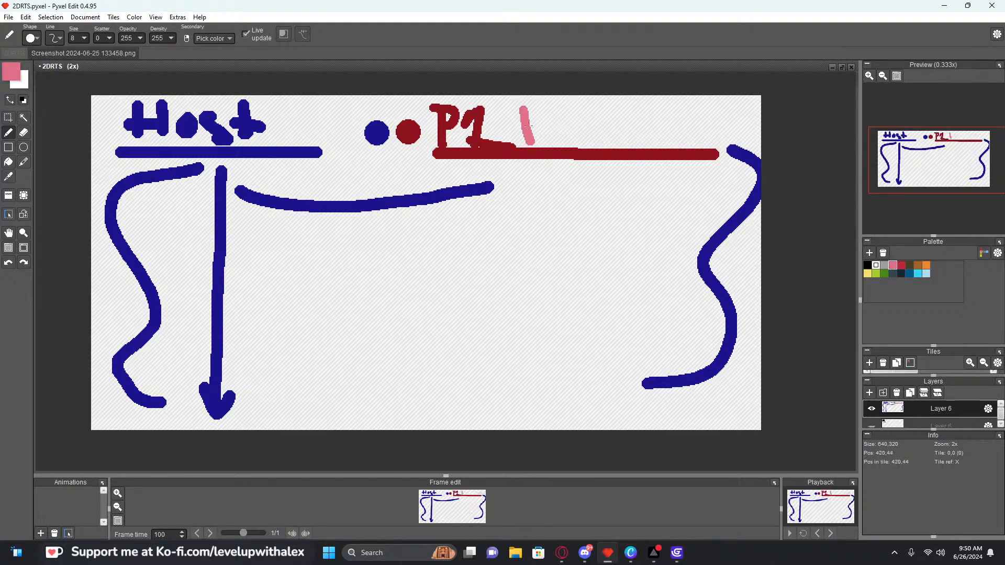
drag(567, 108, 603, 142)
click(909, 266)
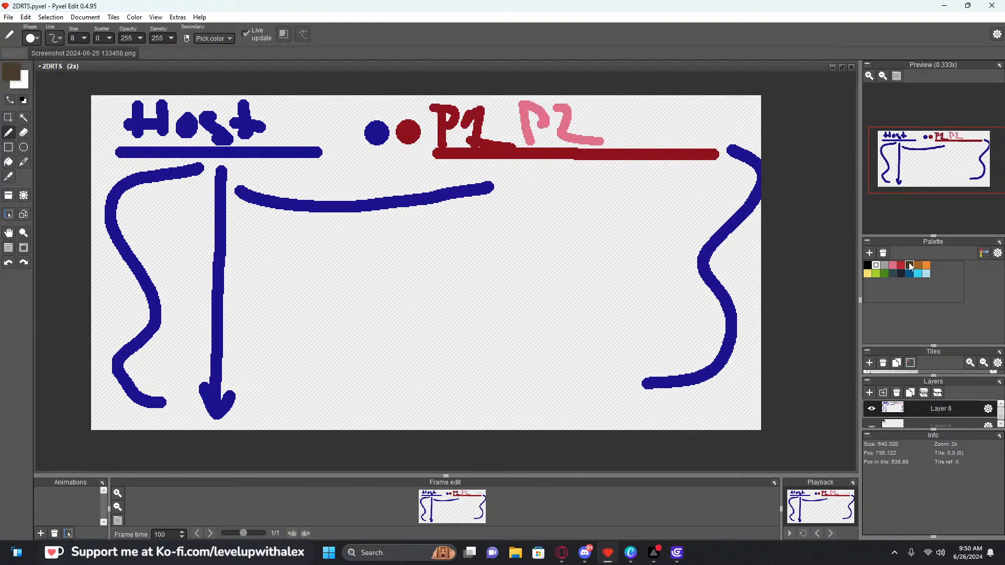
drag(617, 98, 665, 136)
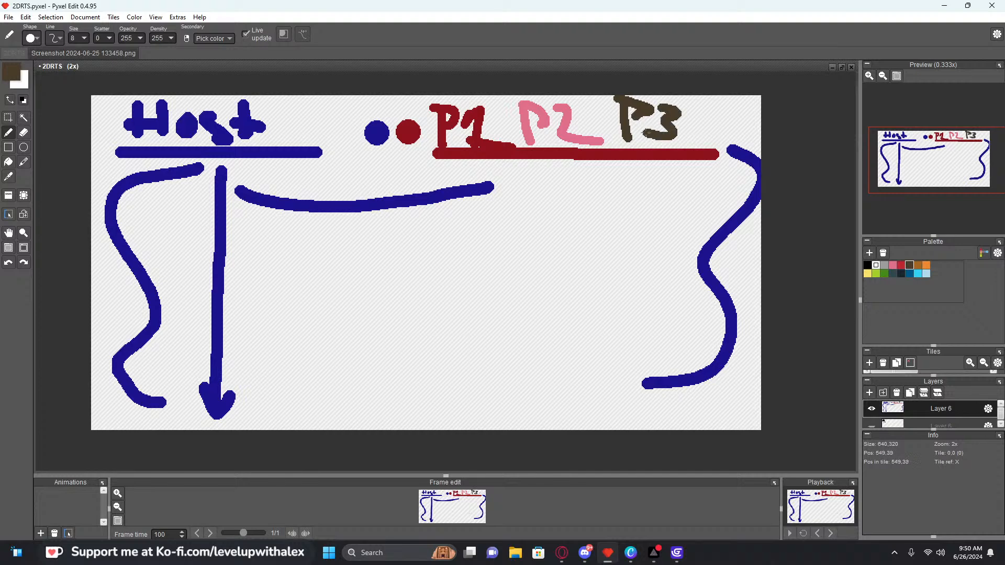
click(867, 273)
mouse_move(694, 100)
mouse_down()
mouse_move(713, 113)
mouse_move(701, 100)
mouse_move(710, 145)
mouse_up()
key(ctrl+z)
key(ctrl+z)
Hand-letter "P4" in green to the right of "P3"
click(884, 274)
mouse_move(690, 96)
mouse_down()
mouse_move(722, 109)
mouse_move(712, 118)
mouse_up()
drag(725, 110, 742, 146)
Recolor both characters of the "P3" label with a light blue fill
click(919, 274)
key(f)
click(663, 129)
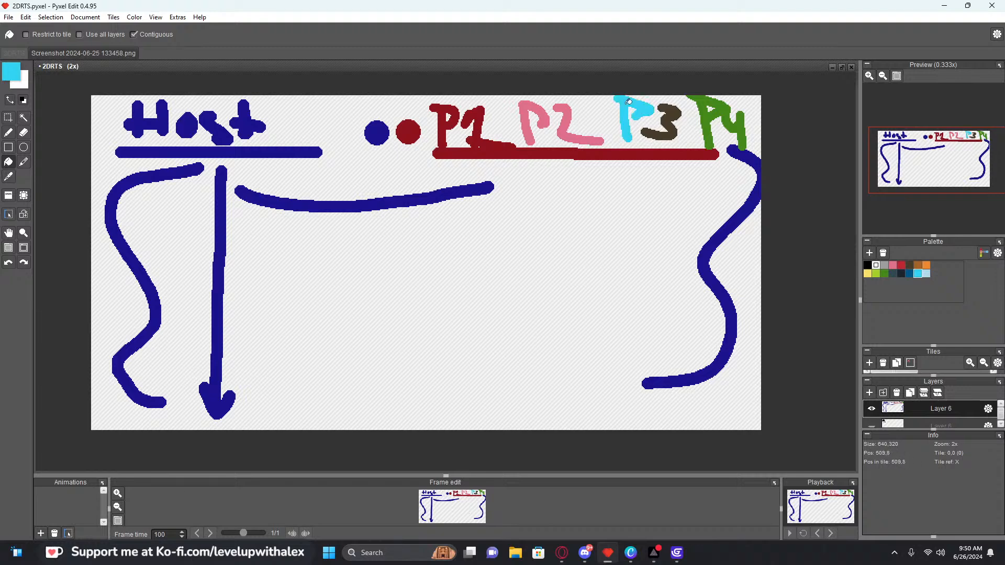
key(s)
key(b)
key(s)
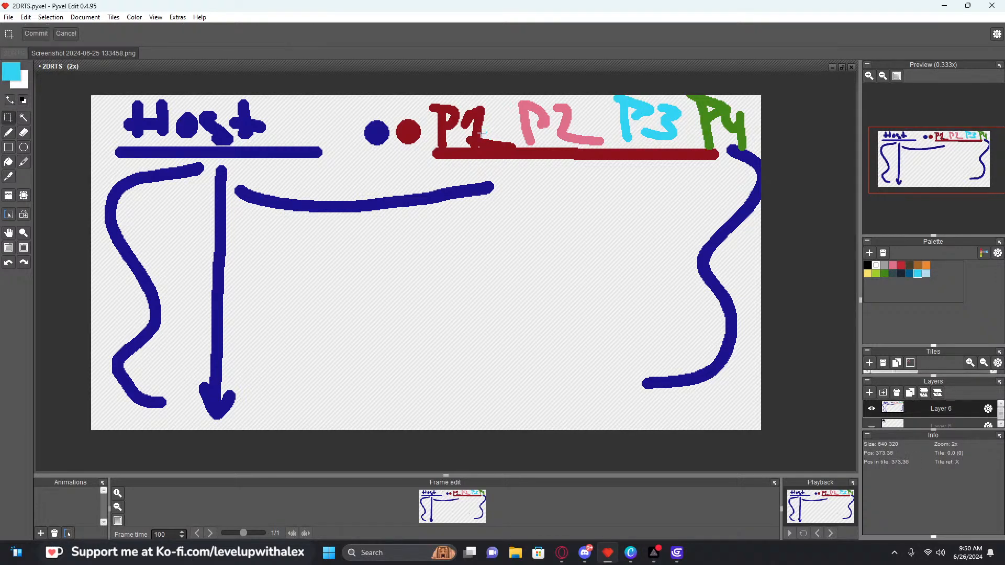
Sample the dark red of "P1" and paint a dot at the right end of the curved blue line
key(b)
right_click(481, 137)
ctrl+scroll(501, 188, up, 5)
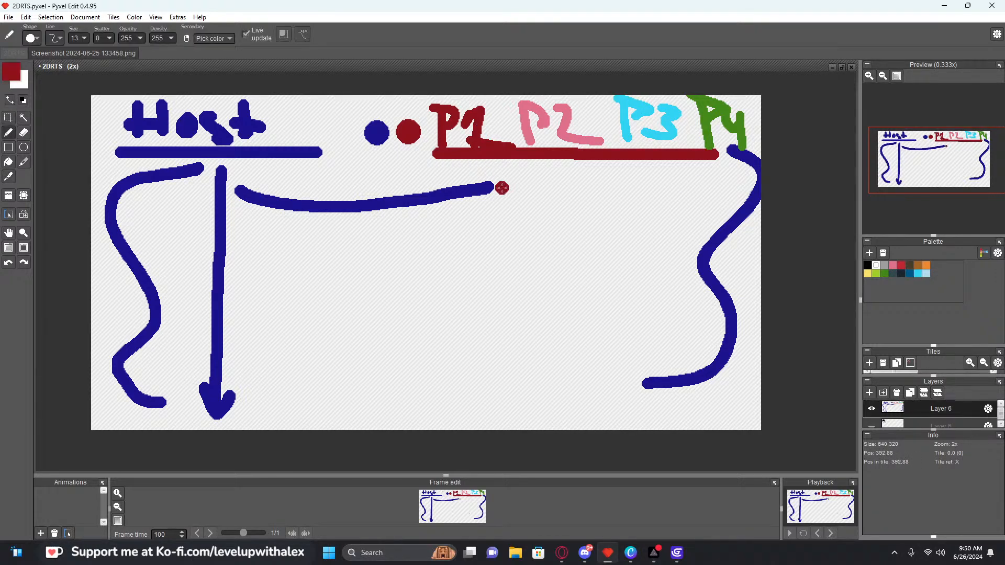
Paint three dark blue arrows branching down from the curved line and pointing right, using brush size 11
right_click(471, 194)
ctrl+scroll(470, 195, down, 4)
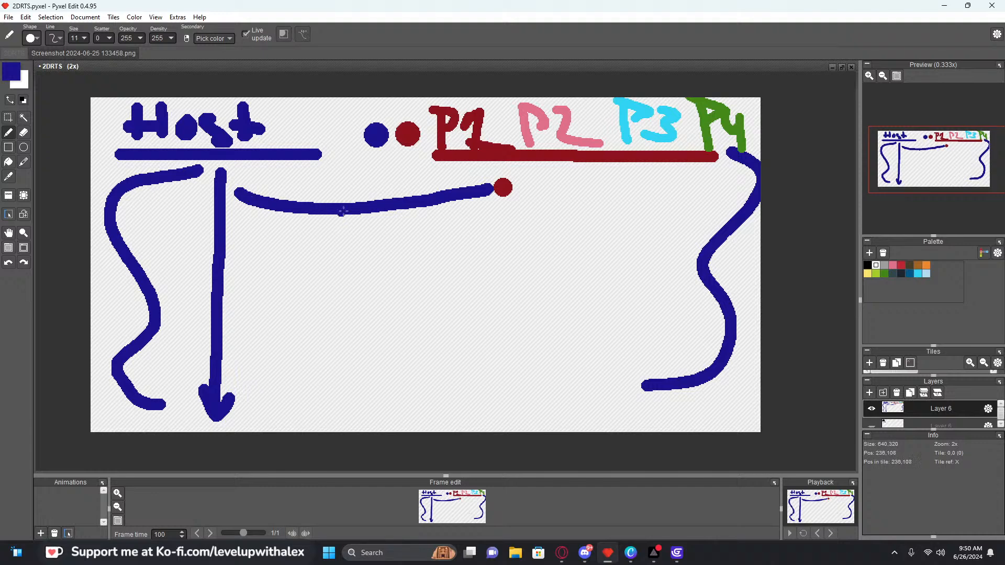
mouse_move(340, 210)
mouse_down()
mouse_move(408, 238)
mouse_move(487, 219)
mouse_up()
mouse_move(360, 241)
mouse_down()
mouse_move(357, 291)
mouse_move(491, 293)
mouse_up()
mouse_move(360, 300)
mouse_down()
mouse_move(359, 356)
mouse_move(523, 358)
mouse_move(505, 376)
mouse_up()
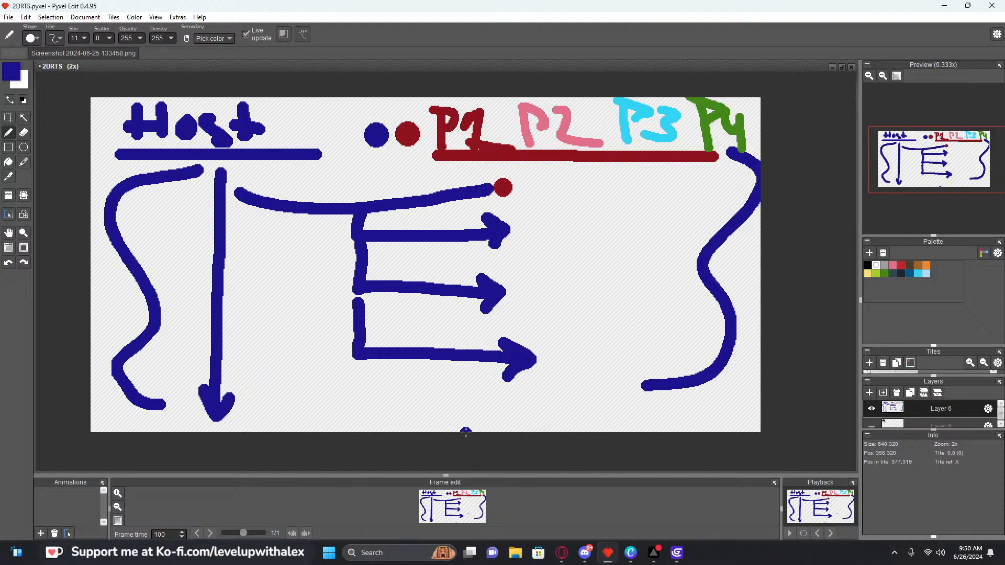
Paint pink, light blue and green dots in a row after the dark red dot, matching P2, P3 and P4, and resample dark blue
right_click(530, 137)
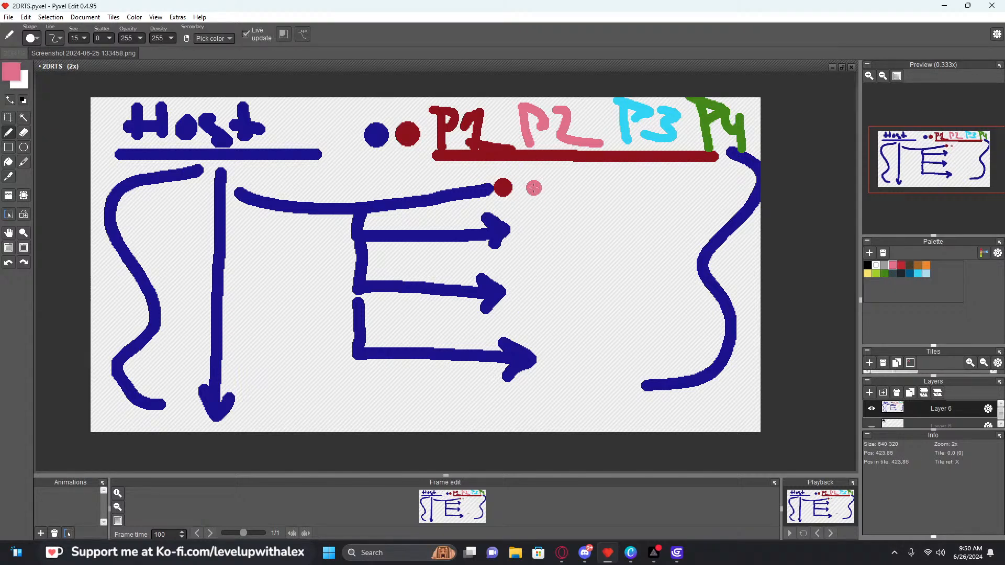
right_click(632, 127)
right_click(700, 113)
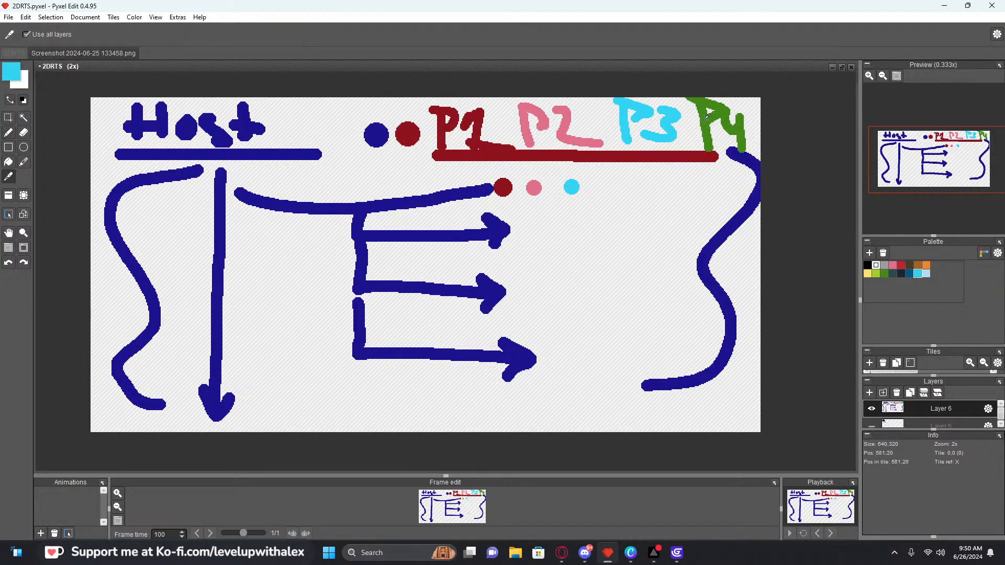
click(608, 184)
click(631, 196)
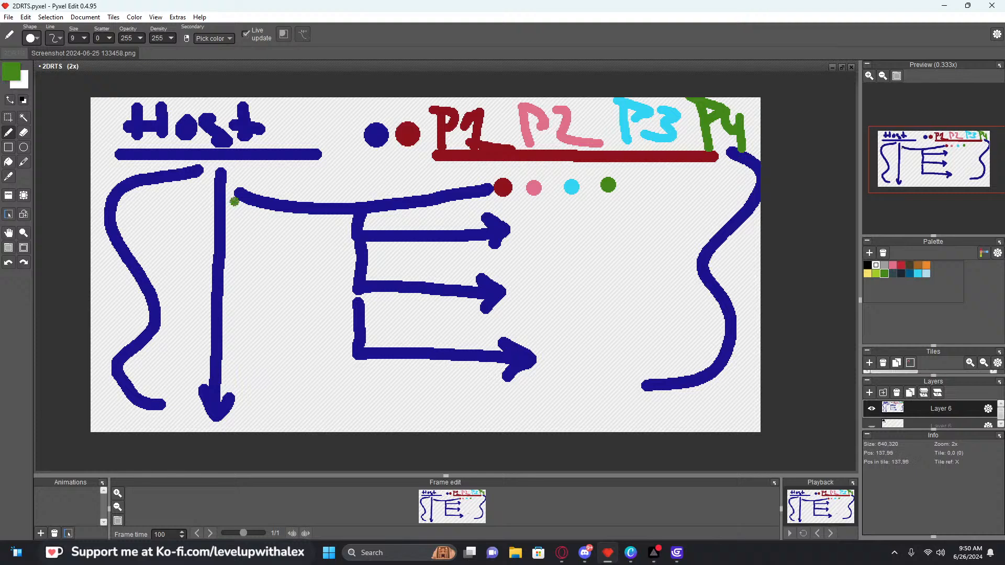
right_click(378, 134)
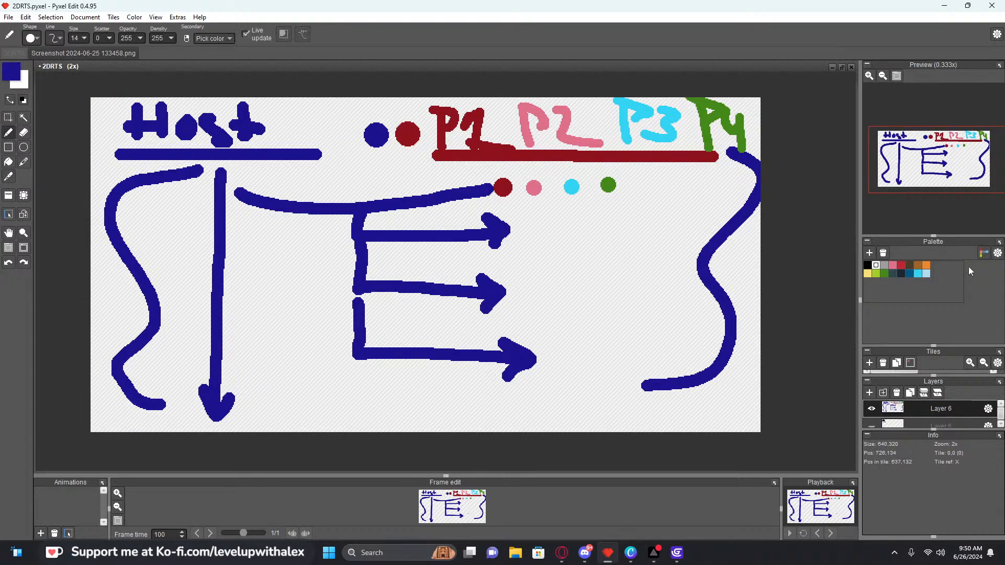
Paint a large green dot at the top of the host's vertical arrow and a size 19 green dot near its arrowhead
ctrl+scroll(218, 190, up, 1)
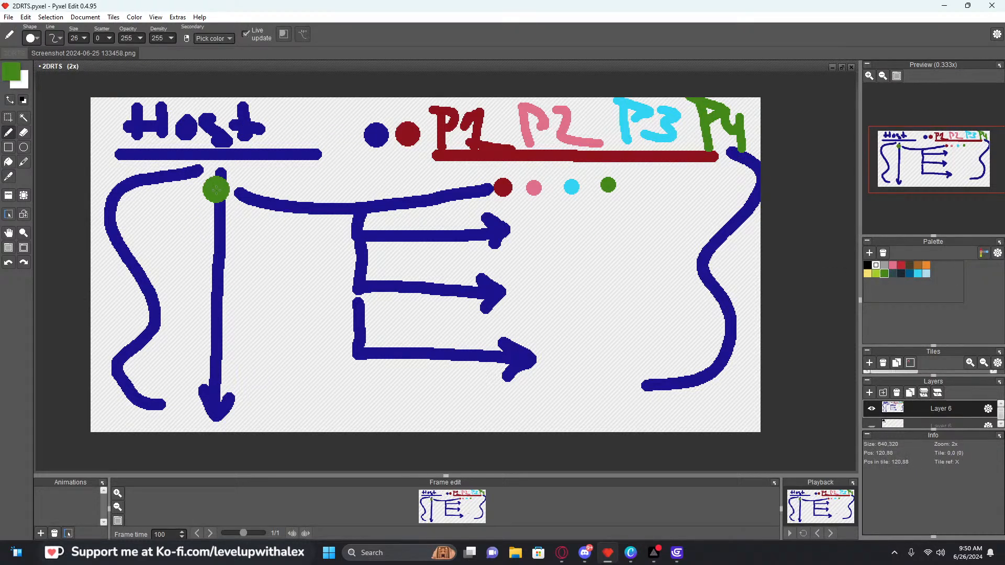
ctrl+scroll(265, 249, down, 20)
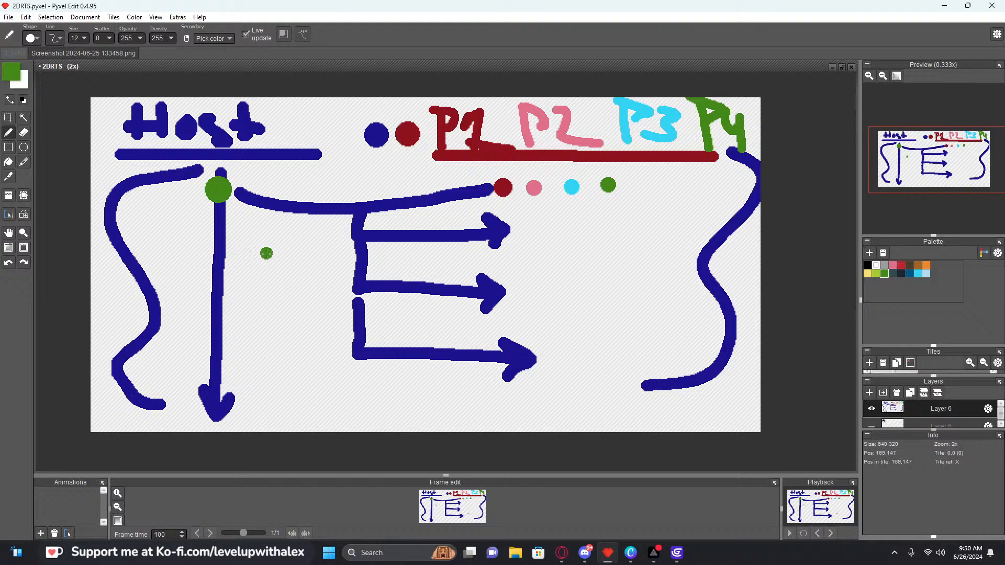
drag(244, 174, 256, 182)
key(ctrl+z)
ctrl+scroll(230, 314, up, 13)
click(214, 373)
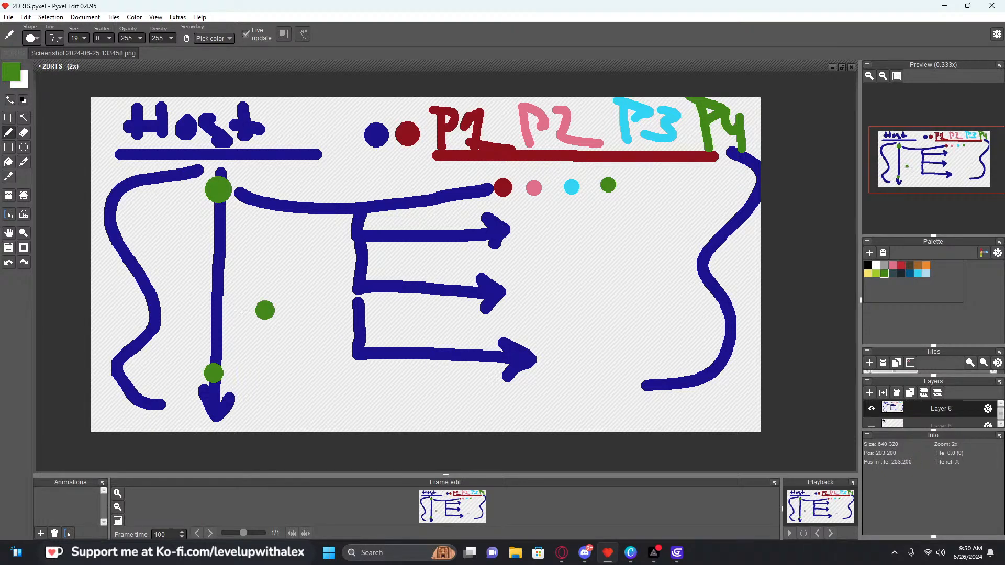
Sketch thin green lines with brush size 4 linking the host arrow with the four player dots, including a return arrow to the host
ctrl+scroll(246, 298, down, 15)
mouse_move(234, 191)
mouse_down()
mouse_move(391, 206)
mouse_move(488, 195)
mouse_move(526, 209)
mouse_move(615, 213)
mouse_move(619, 203)
mouse_up()
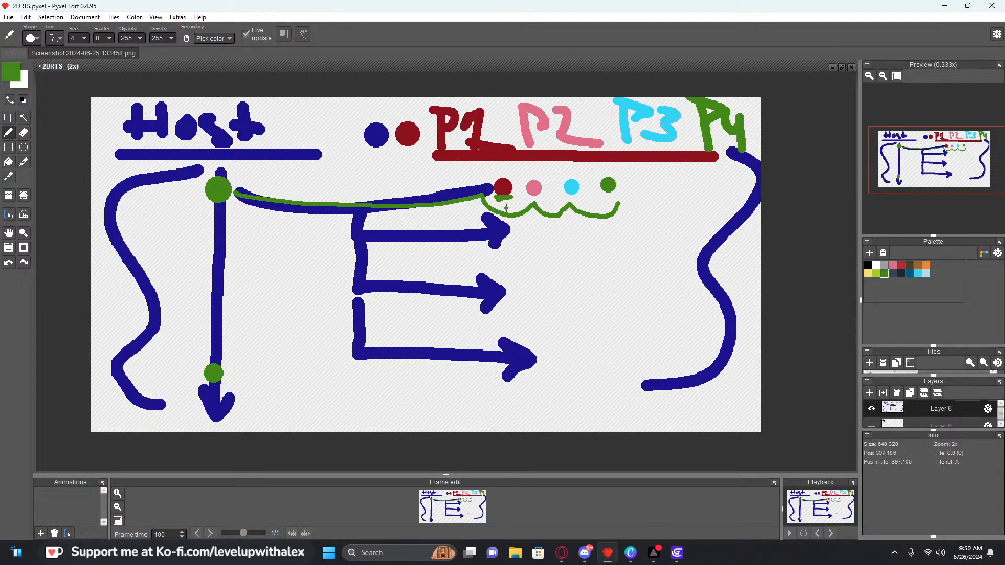
mouse_move(504, 217)
mouse_down()
mouse_move(234, 226)
mouse_move(250, 236)
mouse_move(224, 224)
mouse_move(347, 288)
mouse_move(495, 219)
mouse_move(512, 249)
mouse_move(580, 244)
mouse_move(612, 222)
mouse_up()
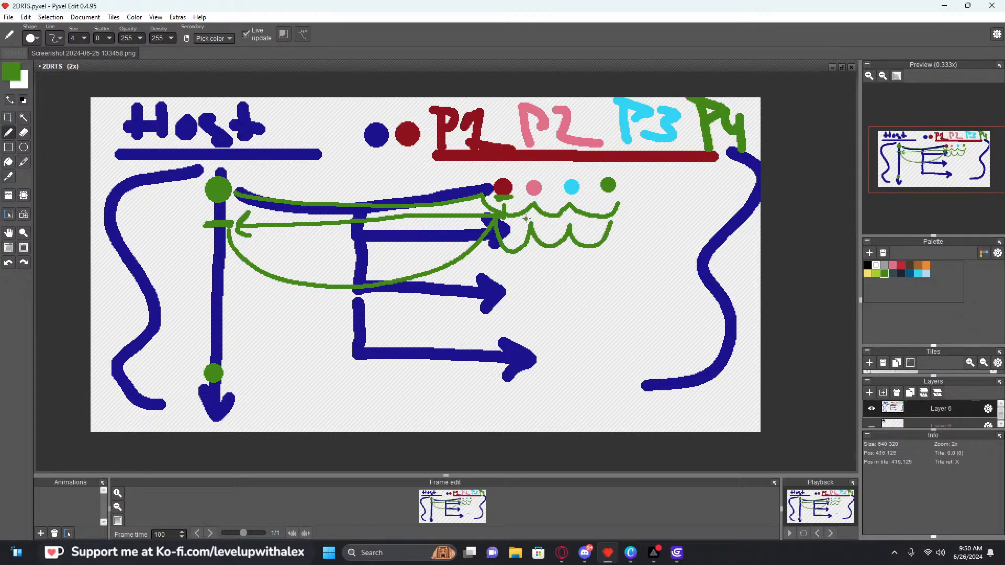
mouse_move(496, 193)
mouse_down()
mouse_move(290, 257)
mouse_move(533, 206)
mouse_up()
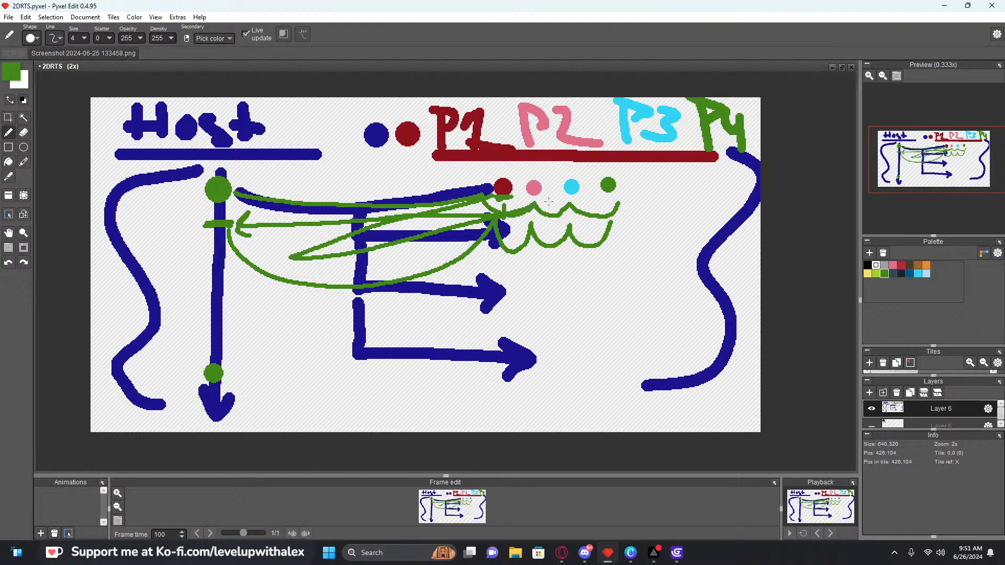
Undo the thin green strokes between the host arrow and the player dots
key(ctrl+z)
key(ctrl+z)
key(ctrl+z)
key(ctrl+z)
key(ctrl+z)
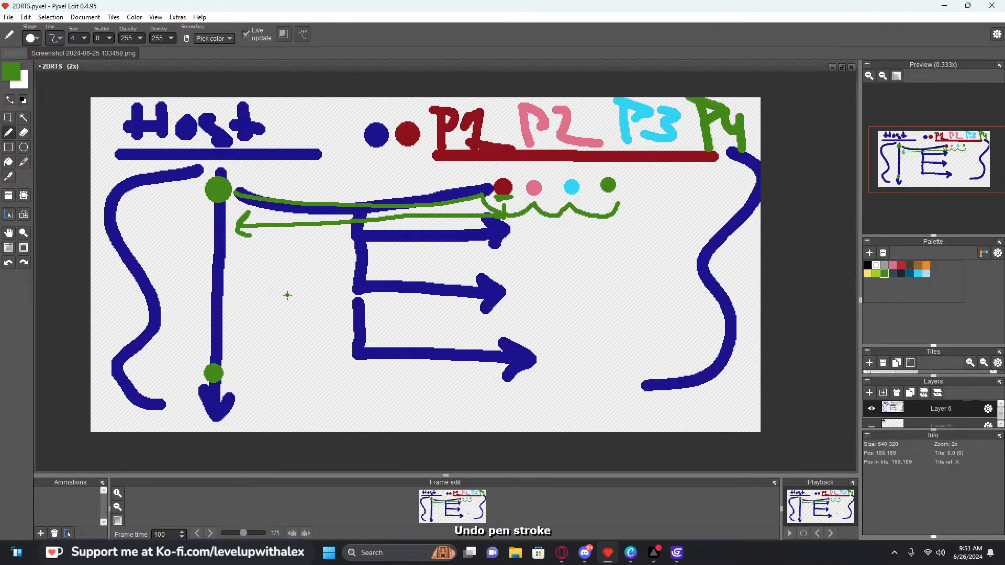
key(ctrl+z)
key(ctrl+z)
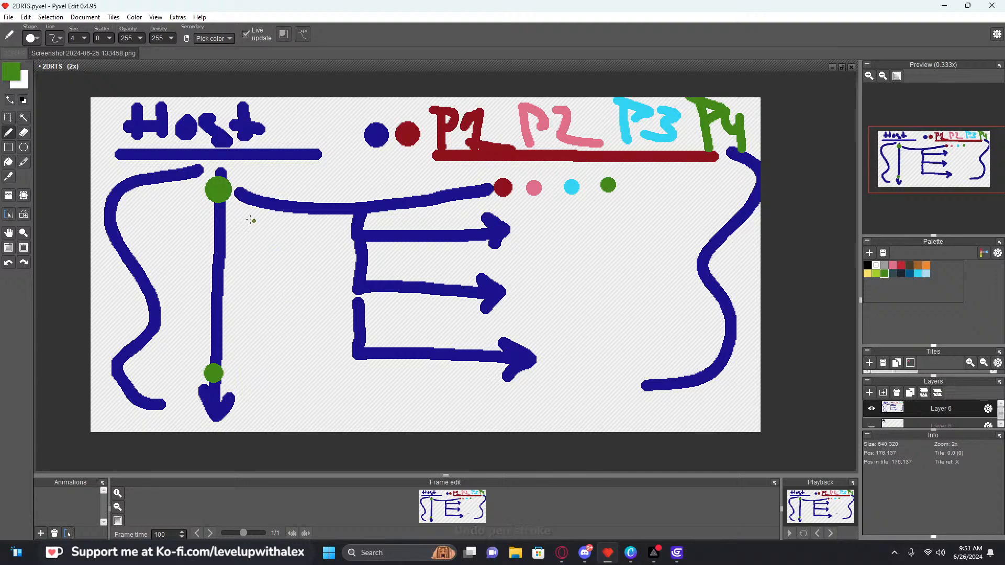
Draw a green bar across the host arrow and write "Time" and "4:01:01" beneath the player dots with brush size 3
drag(184, 221, 260, 224)
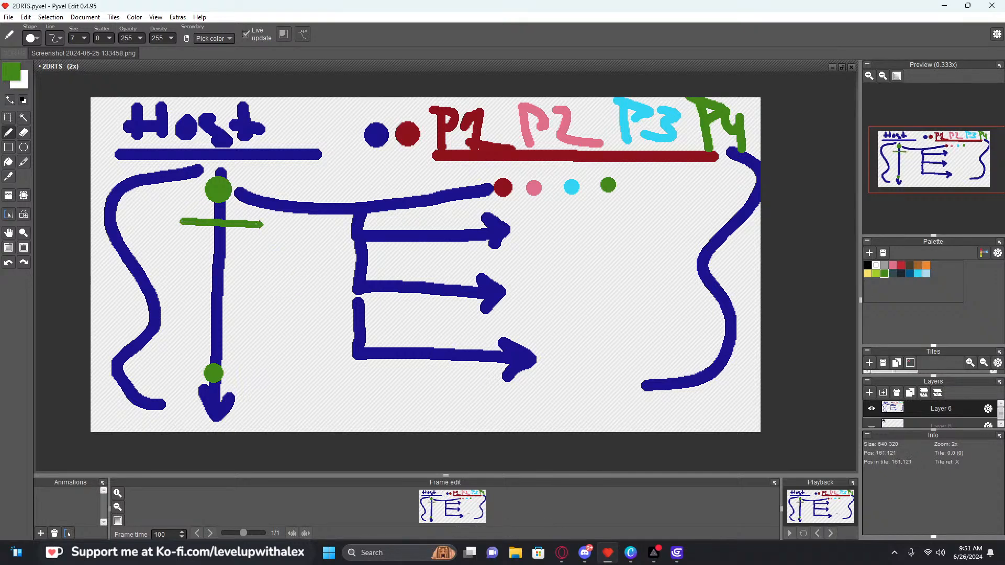
ctrl+scroll(272, 157, down, 4)
drag(476, 200, 503, 207)
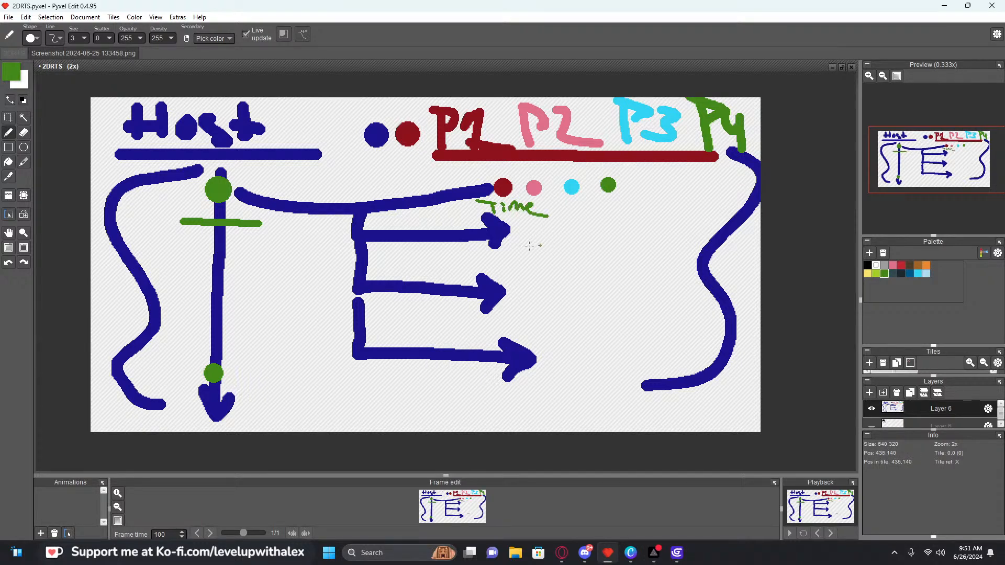
drag(537, 228, 543, 226)
click(561, 224)
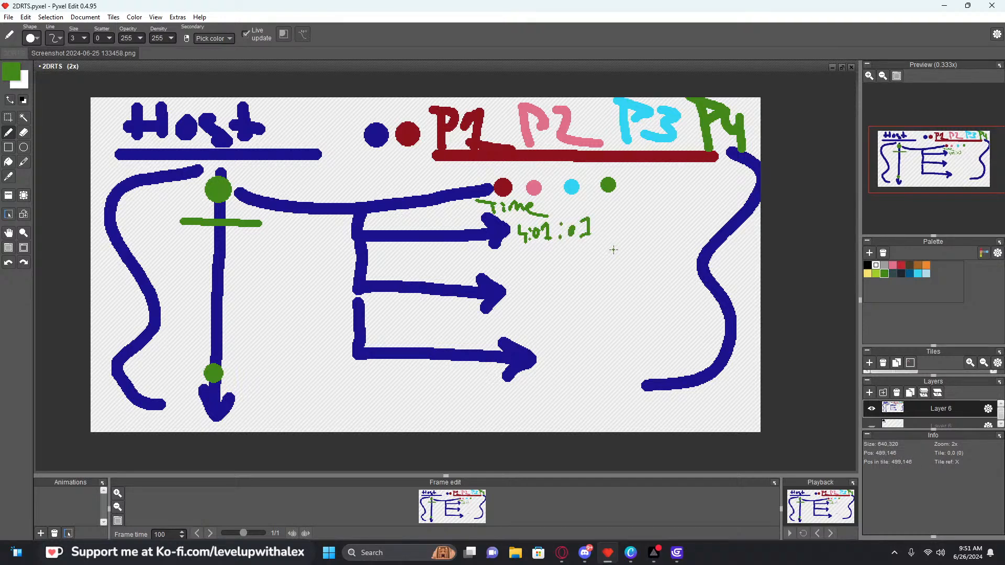
Draw a green arrow from "Time" to the host's bar, circle the pink dot and write "00" under the time
drag(495, 197, 513, 217)
mouse_move(503, 202)
mouse_down()
mouse_move(390, 227)
mouse_move(263, 231)
mouse_move(252, 243)
mouse_up()
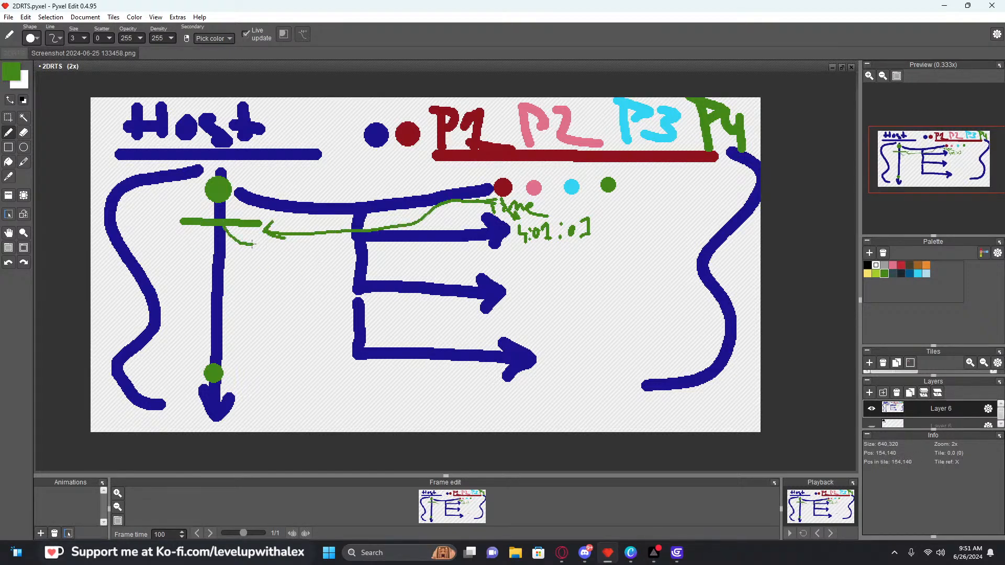
key(ctrl+z)
drag(537, 176, 536, 176)
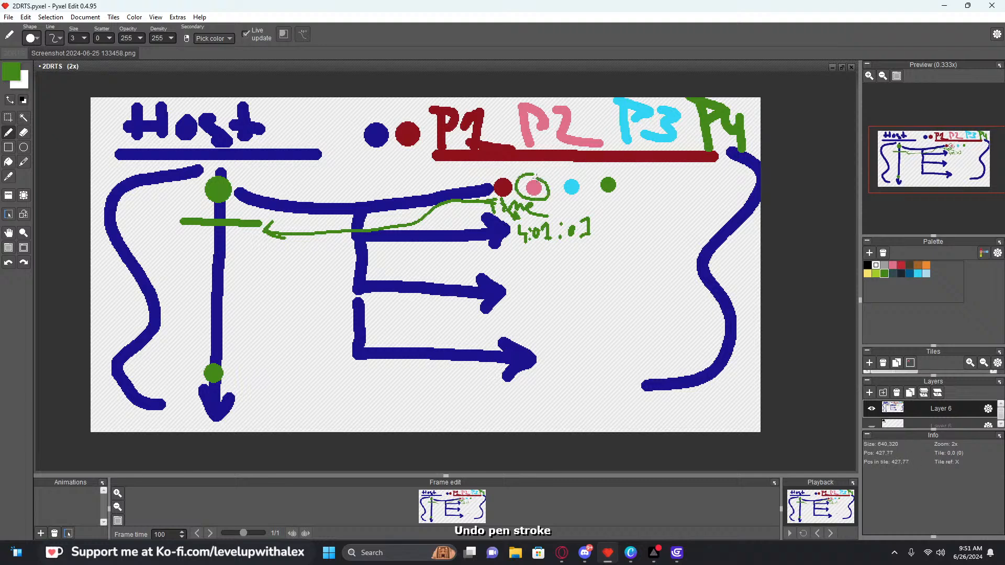
drag(574, 249, 586, 250)
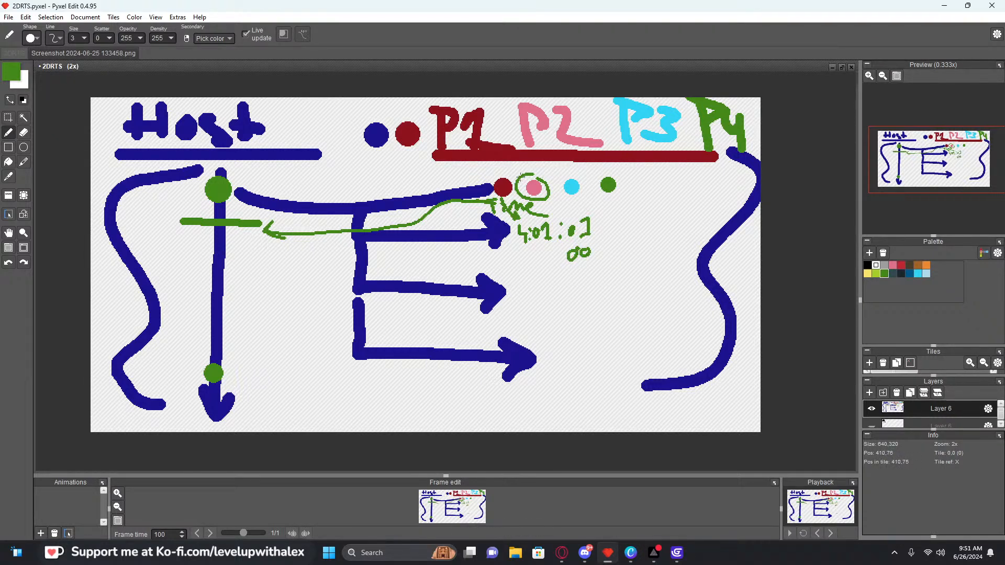
Link the circled pink dot to a second green bar on the host arrow and draw a thin curve leading back out from it
mouse_move(520, 177)
mouse_down()
mouse_move(437, 170)
mouse_move(259, 255)
mouse_move(225, 255)
mouse_move(250, 252)
mouse_up()
click(191, 250)
click(259, 264)
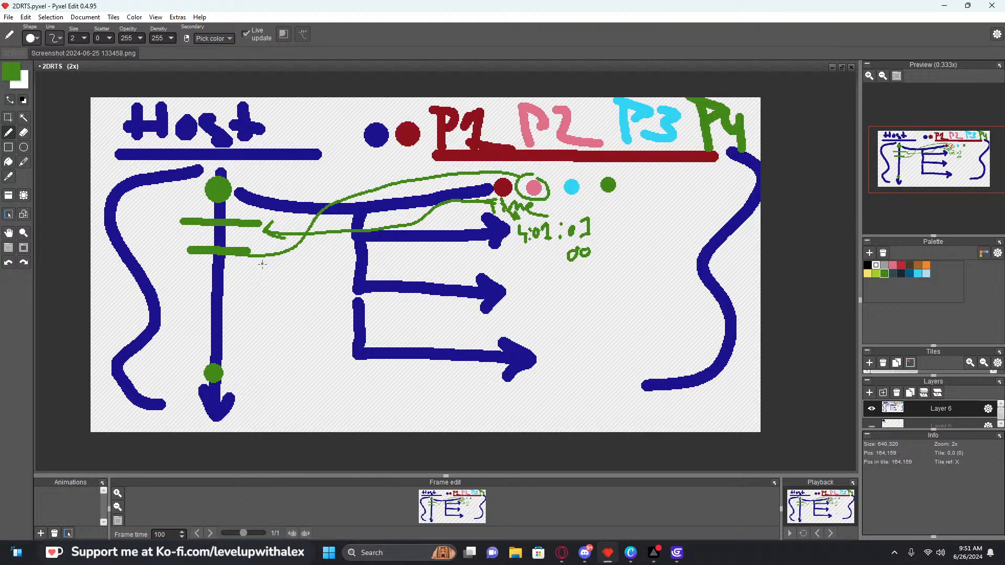
key(ctrl+z)
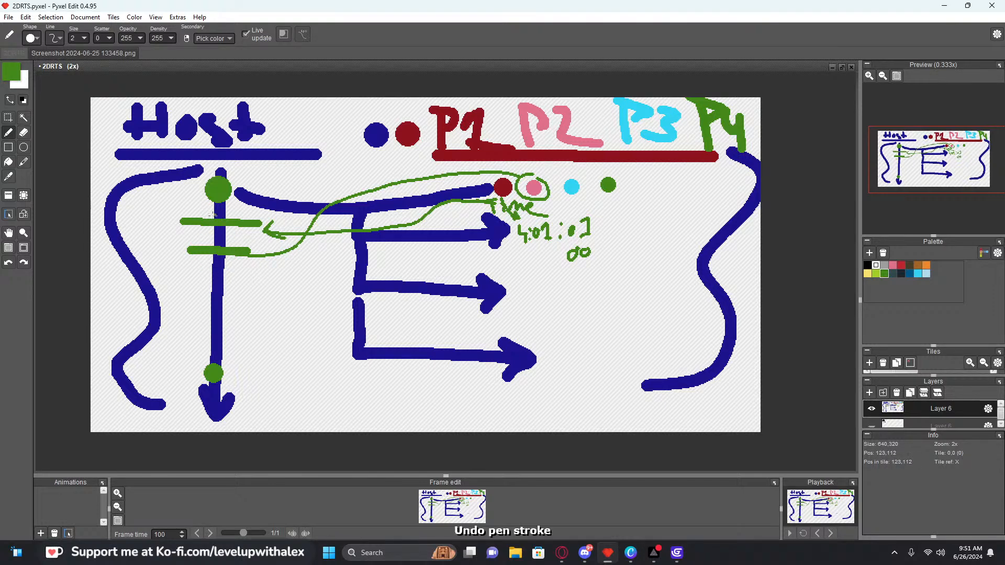
mouse_move(225, 254)
mouse_down()
mouse_move(311, 278)
mouse_move(404, 241)
mouse_up()
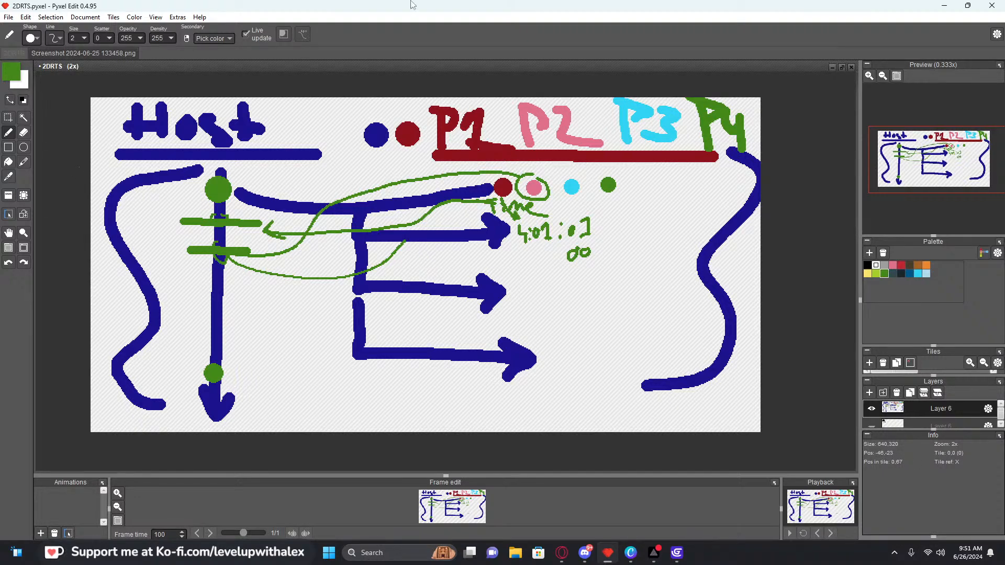
Switch to the PaintFencers previews and test moving the blue fencer in both directions, checking that both windows match
click(942, 10)
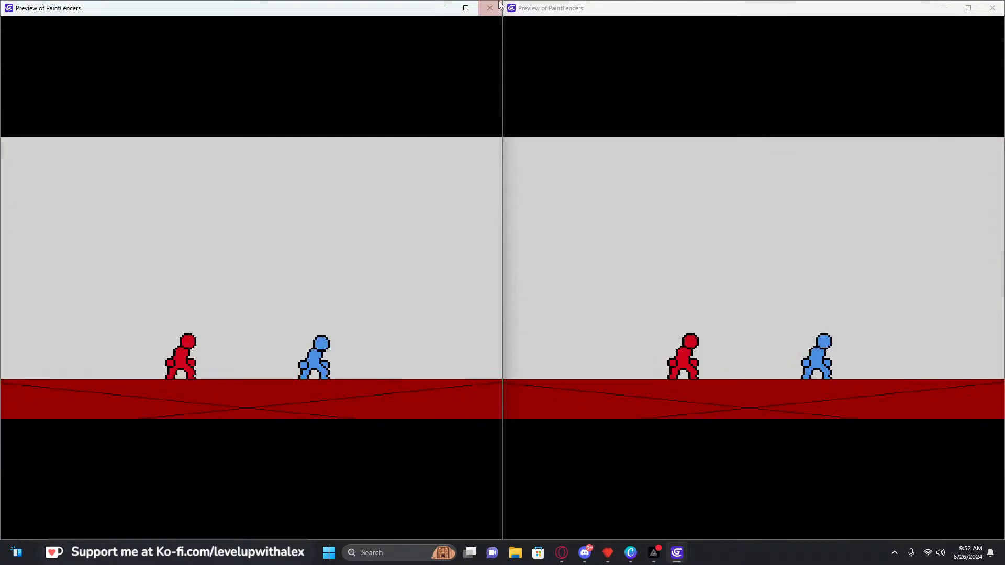
key(Left)
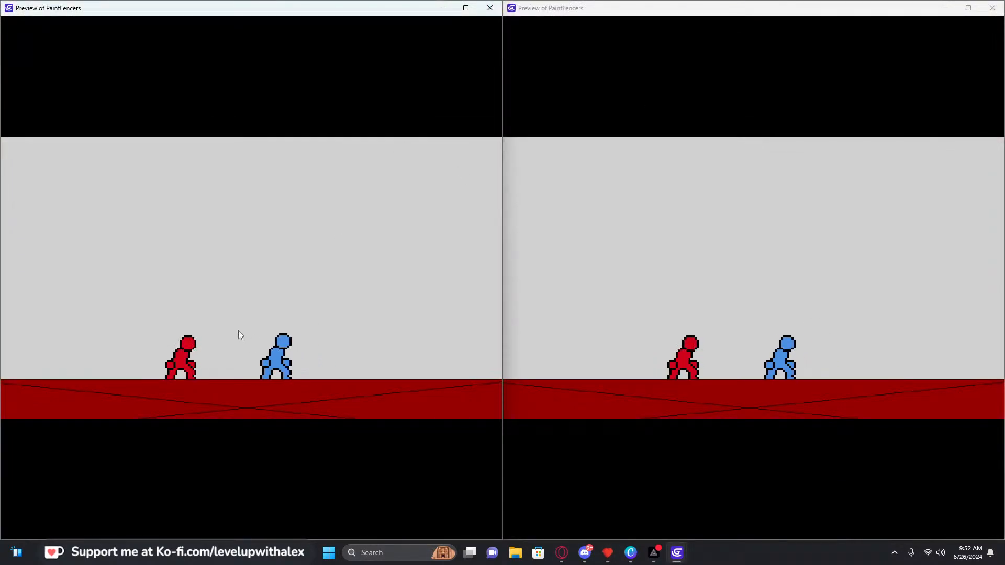
key(Right)
key(space)
key(Left)
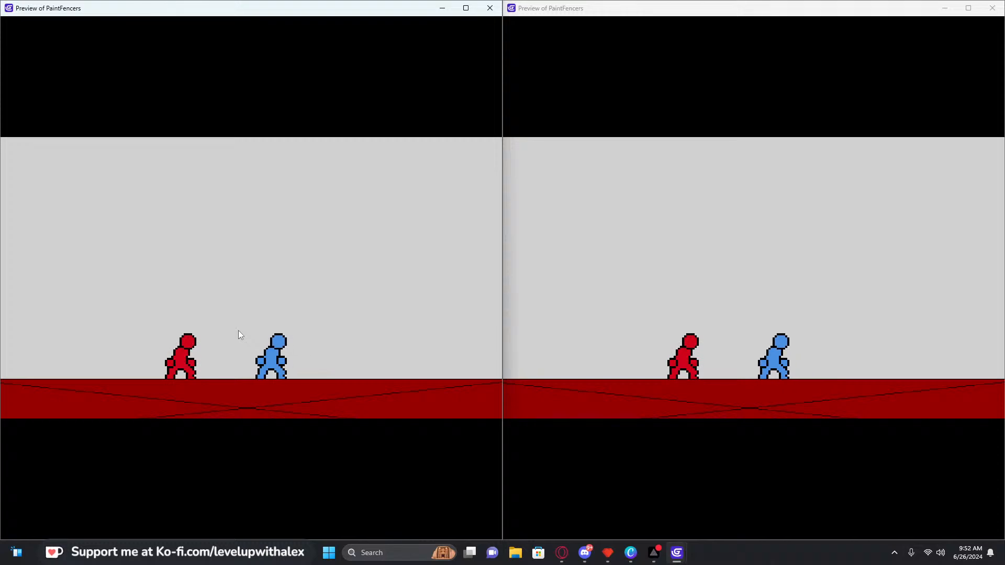
Return to Pyxel Edit and undo the diagram strokes back to the blue and dark red horizontal lines and their two dots
click(607, 554)
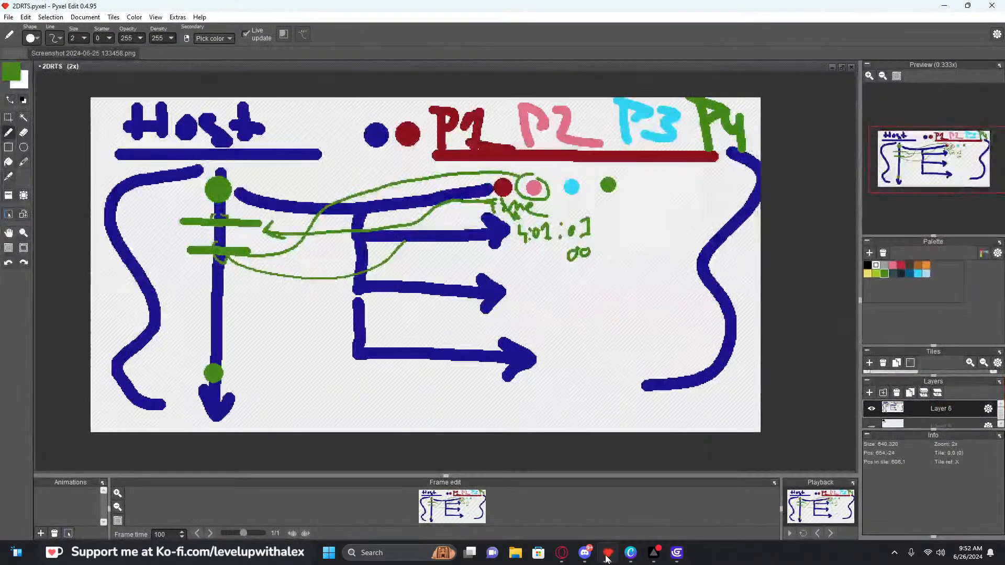
key(ctrl+z)
key(ctrl+z)
key(ctrl+z)
key(ctrl+z)
key(ctrl+z)
key(ctrl+z)
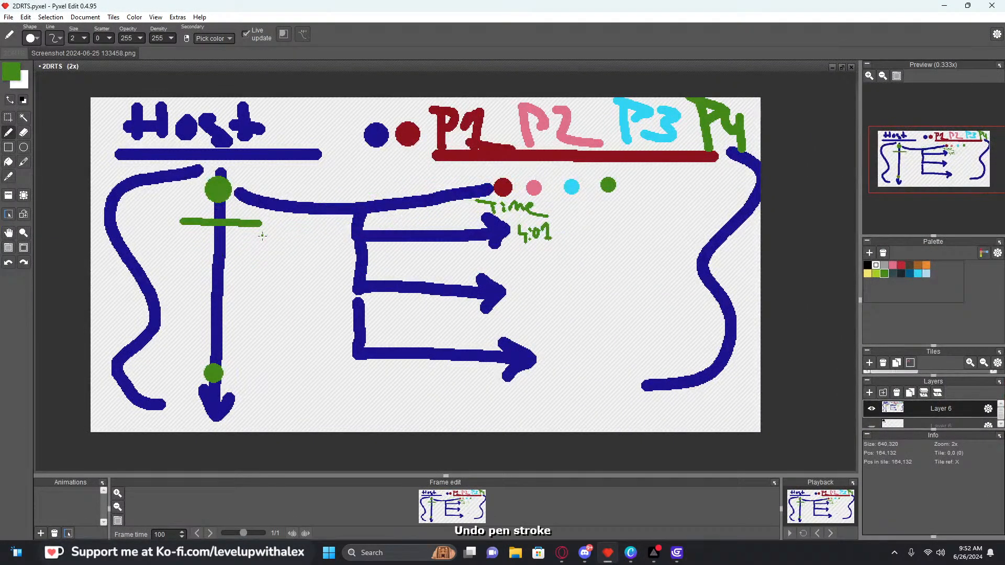
key(ctrl+z)
key(ctrl+z)
key(ctrl+z)
key(ctrl+z)
key(ctrl+z)
key(ctrl+z)
key(ctrl+z)
key(ctrl+z)
key(ctrl+z)
key(ctrl+z)
key(ctrl+z)
key(ctrl+z)
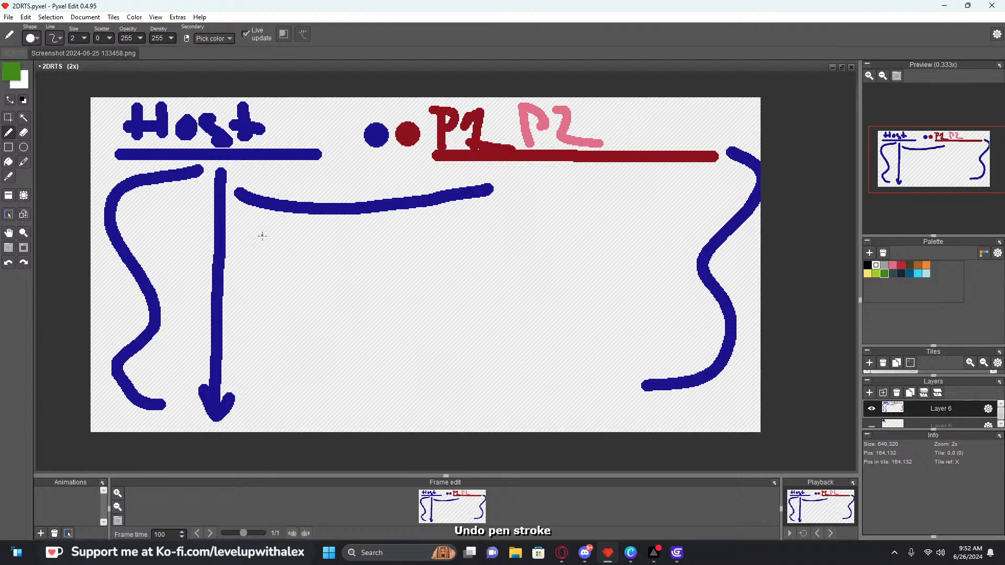
key(ctrl+z)
key(ctrl+z)
key(ctrl+z)
key(ctrl+z)
key(ctrl+z)
key(ctrl+z)
key(ctrl+z)
key(ctrl+z)
key(ctrl+z)
key(ctrl+z)
key(ctrl+z)
key(ctrl+z)
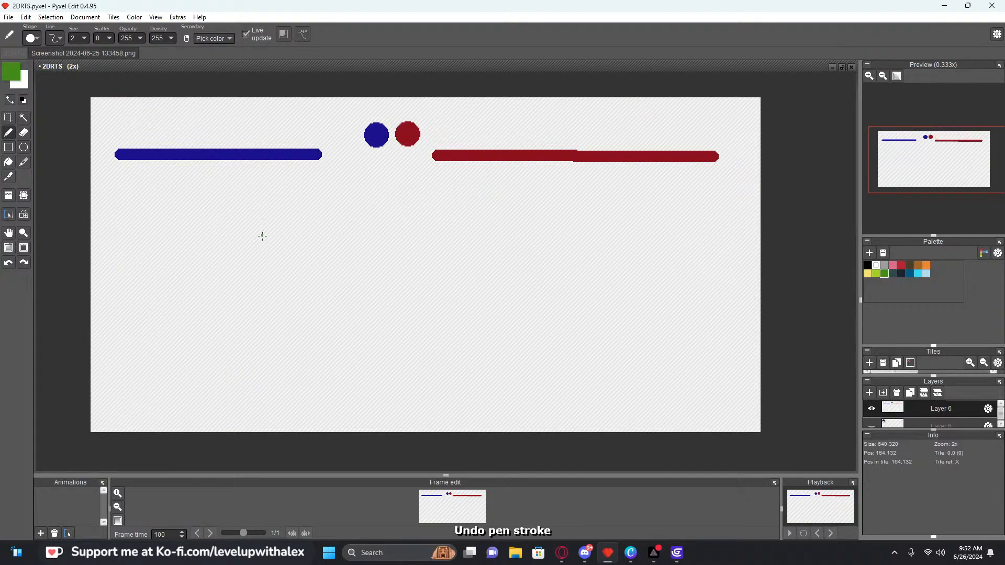
key(ctrl+z)
key(ctrl+z)
key(ctrl+z)
key(ctrl+y)
key(ctrl+y)
key(ctrl+y)
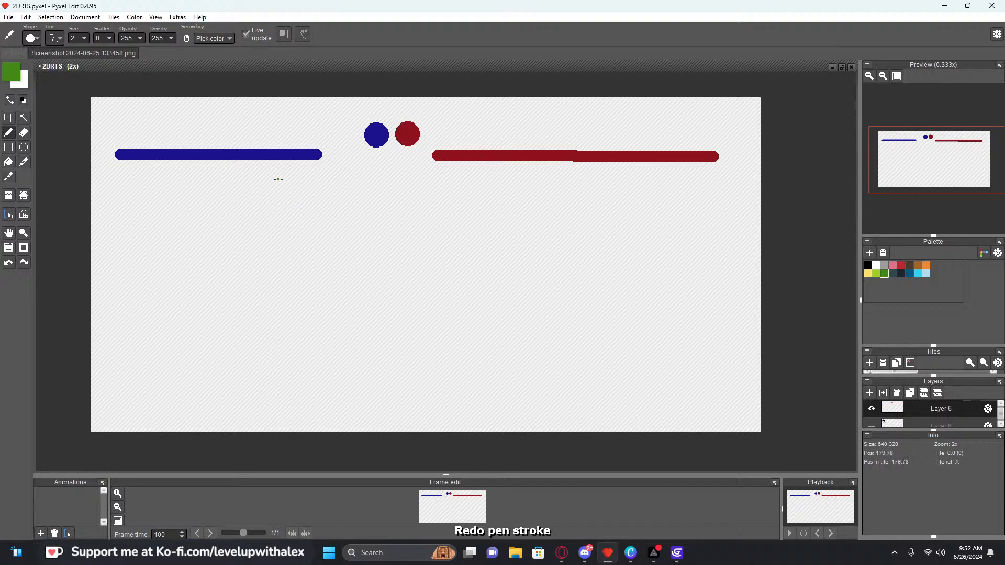
Using the sampled dark red at brush size 6, write "Rep" above a wavy vertical bracket and add a lower arrow and loop
right_click(408, 135)
key(8)
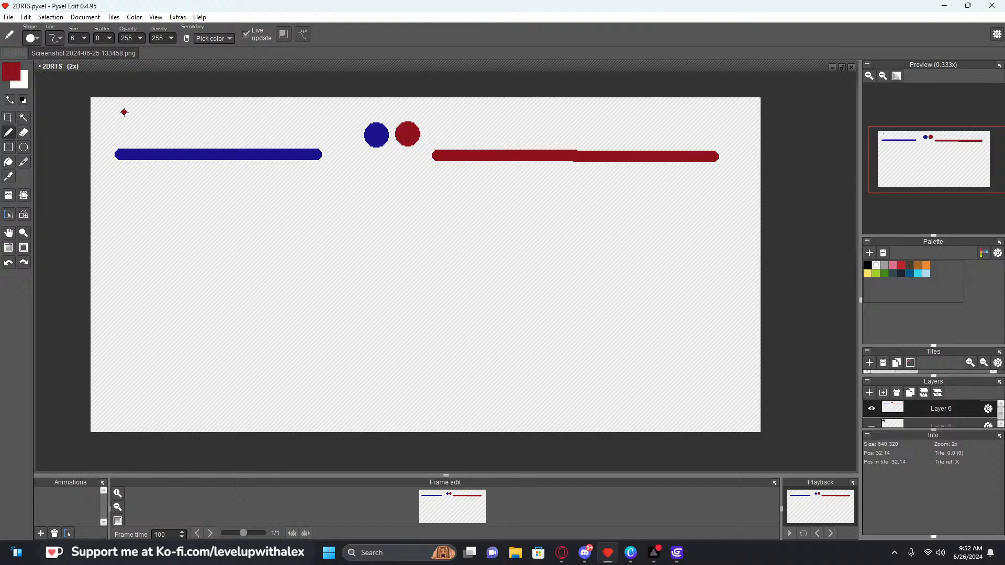
mouse_move(124, 112)
mouse_down()
mouse_move(146, 107)
mouse_move(151, 157)
mouse_move(179, 170)
mouse_move(161, 174)
mouse_move(150, 216)
mouse_move(116, 266)
mouse_move(114, 345)
mouse_move(134, 383)
mouse_move(313, 379)
mouse_move(290, 402)
mouse_up()
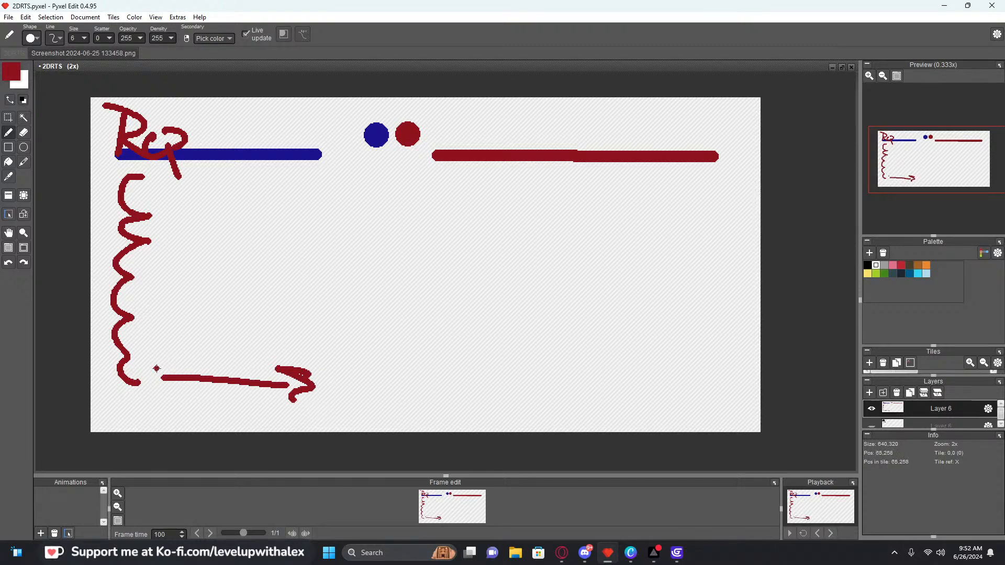
mouse_move(130, 376)
mouse_down()
mouse_move(152, 400)
mouse_move(155, 390)
mouse_up()
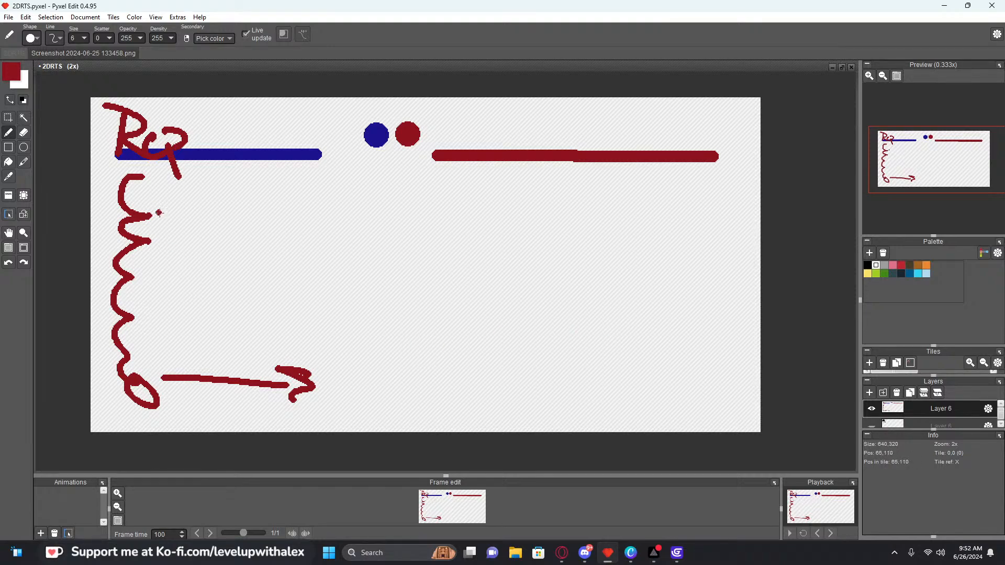
Draw an upper arrow from the bracket with a crossed-out box on it and a curved arrow toward the dark red line
drag(159, 213, 341, 218)
mouse_move(299, 202)
mouse_down()
mouse_move(354, 221)
mouse_move(330, 231)
mouse_up()
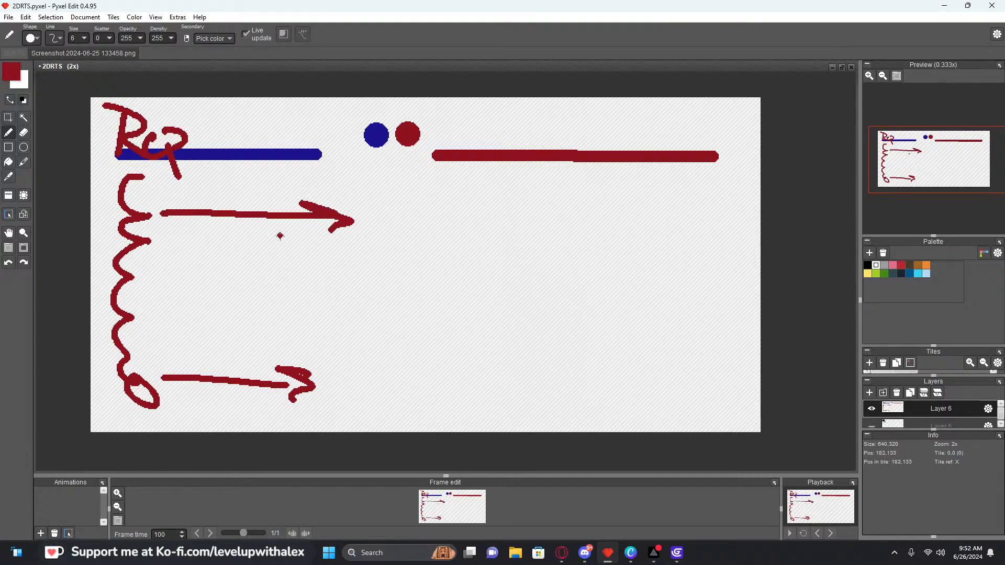
mouse_move(210, 192)
mouse_down()
mouse_move(237, 192)
mouse_move(205, 230)
mouse_move(203, 191)
mouse_up()
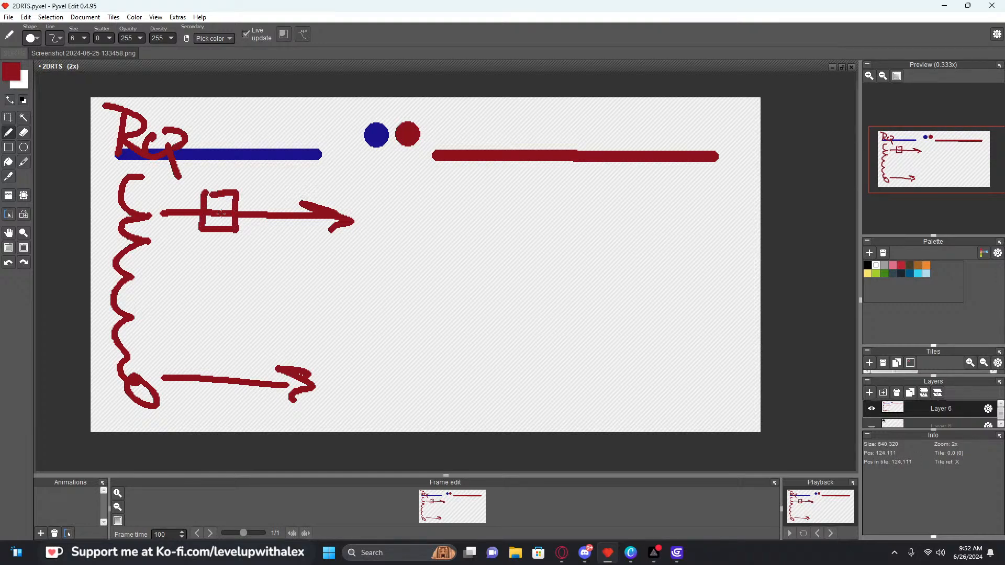
drag(196, 182, 234, 244)
drag(243, 177, 180, 254)
mouse_move(246, 206)
mouse_down()
mouse_move(475, 196)
mouse_move(488, 206)
mouse_up()
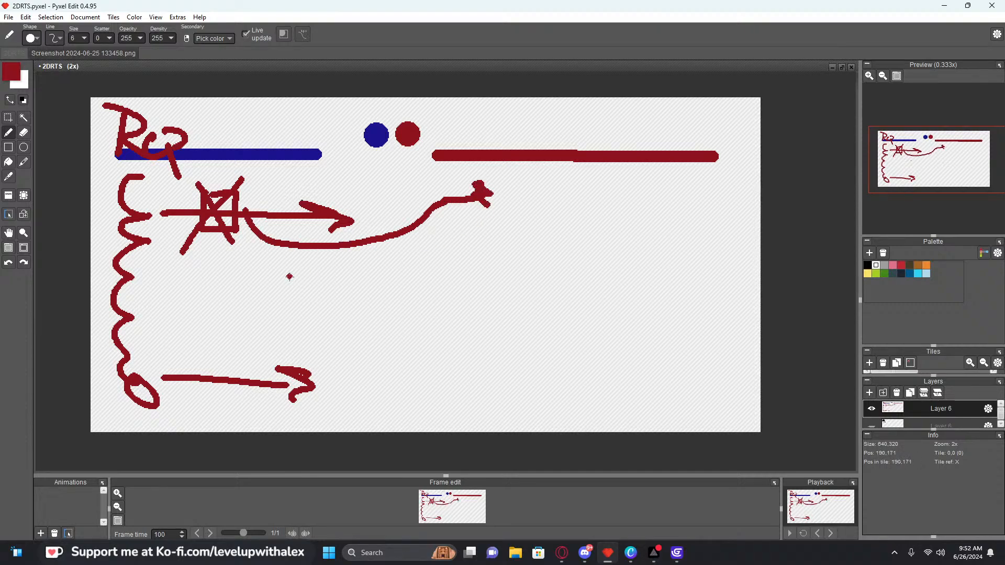
Undo the upper arrow and crossed-out box, and redraw a dark red arrow with a curve leading to the blue and red dots
key(ctrl+z)
key(ctrl+z)
key(ctrl+z)
key(ctrl+z)
key(ctrl+z)
key(ctrl+z)
key(ctrl+z)
key(ctrl+z)
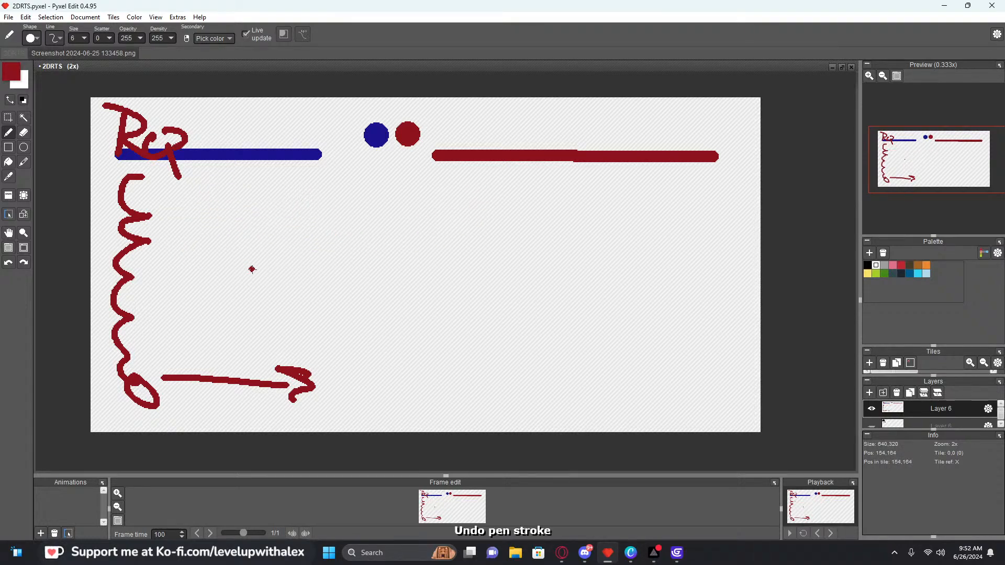
mouse_move(175, 216)
mouse_down()
mouse_move(326, 218)
mouse_move(403, 154)
mouse_up()
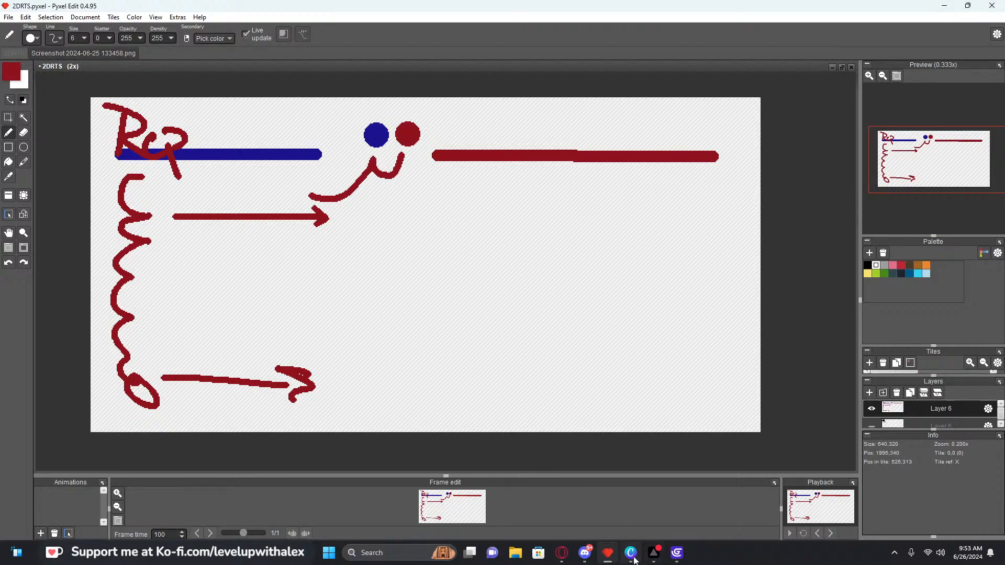
Switch to the paired PaintFencers previews and test moving the red fencer backward, away from the blue one
click(675, 554)
click(561, 499)
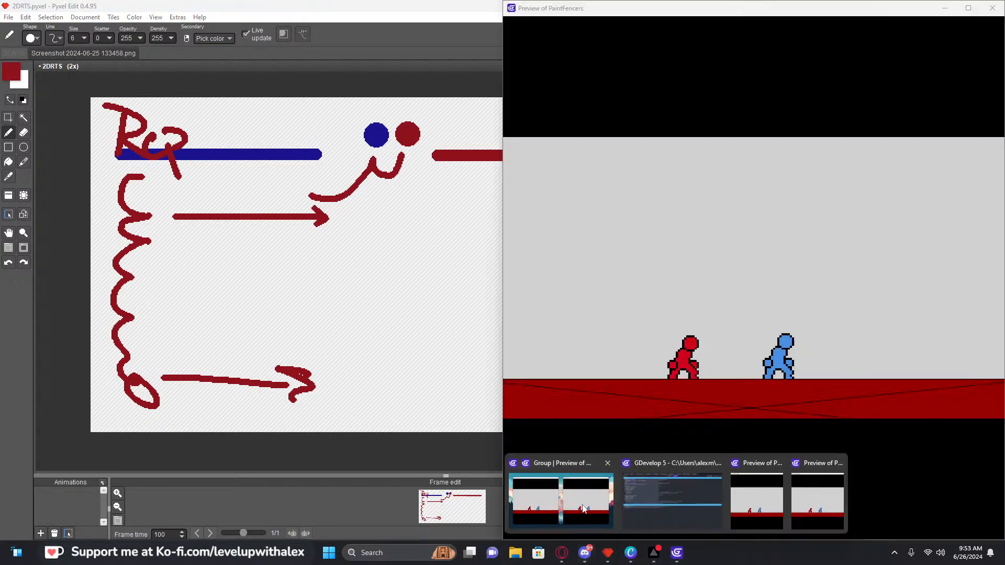
key(Left)
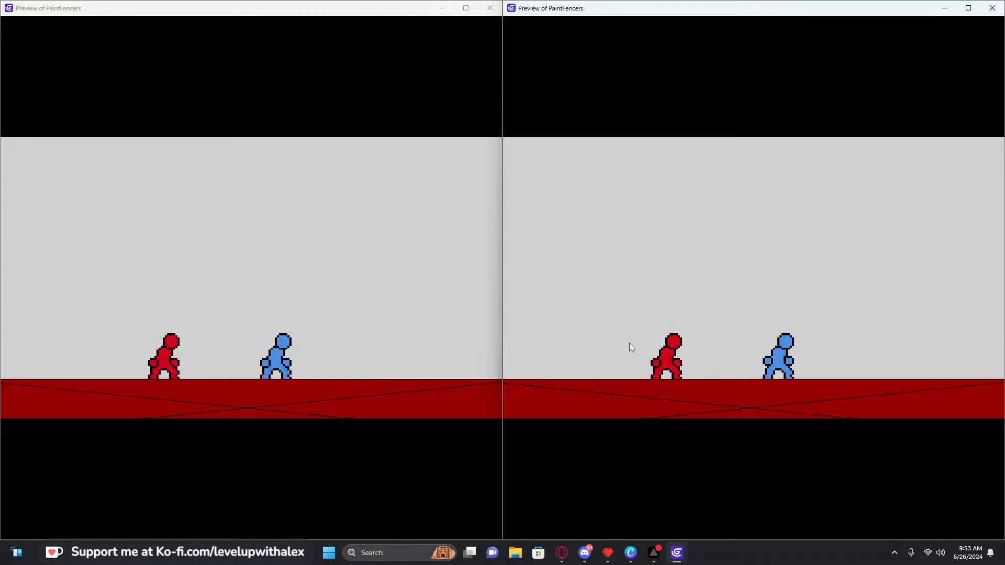
Test jumping and moving the red fencer back and forth, toward and away from the blue fencer, in the red player's preview
key(space)
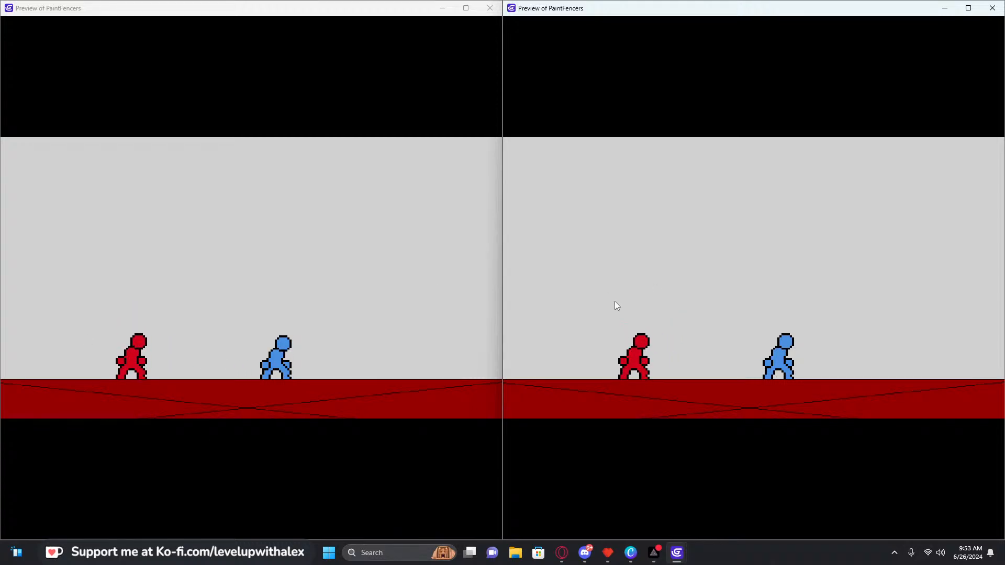
key(space)
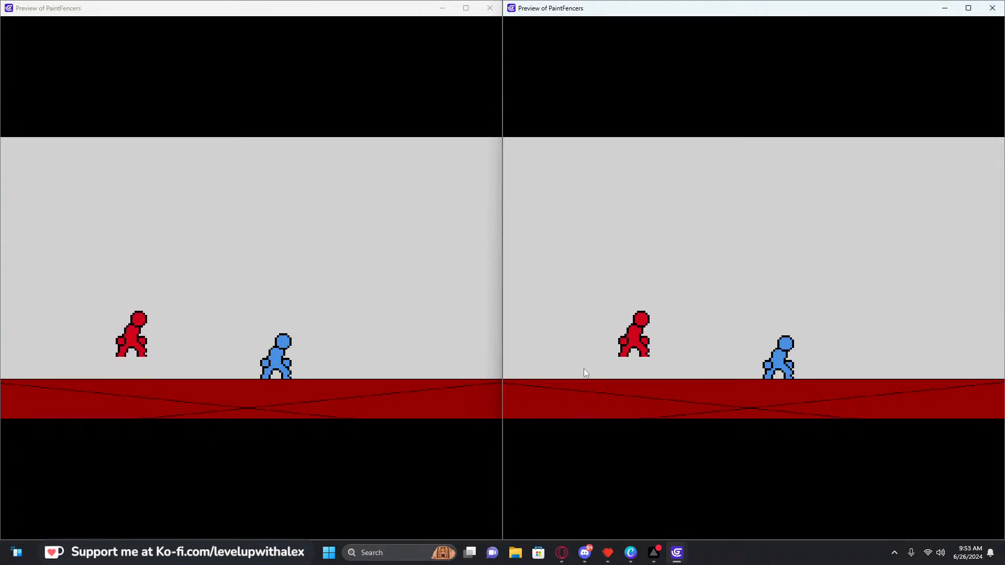
key(Left)
key(Right)
key(space)
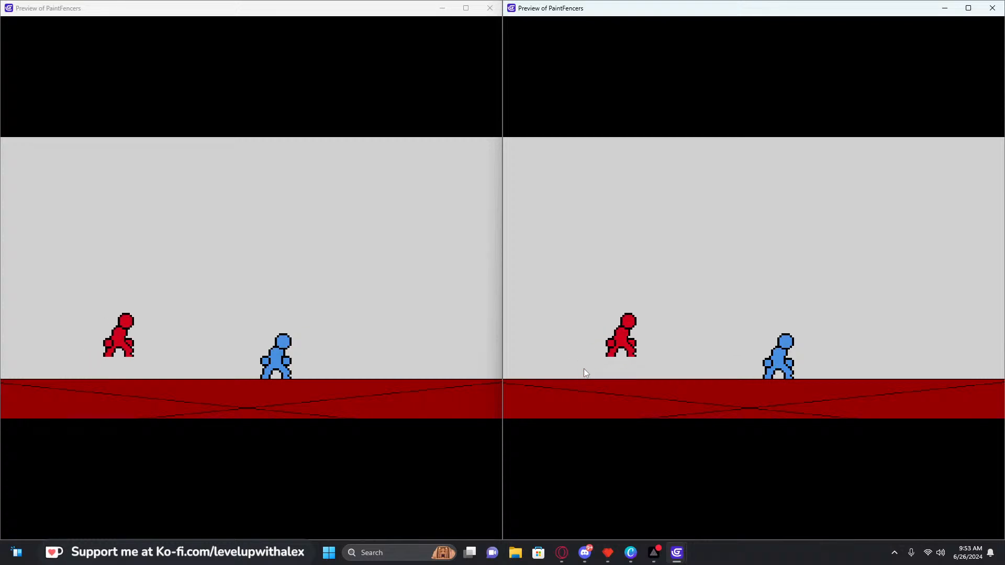
key(Left)
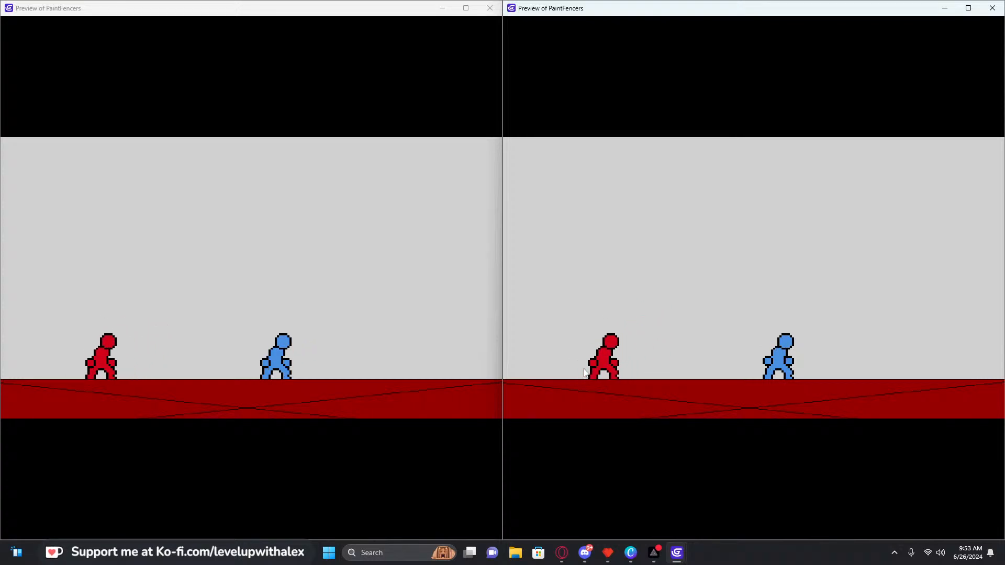
key(space)
key(Left)
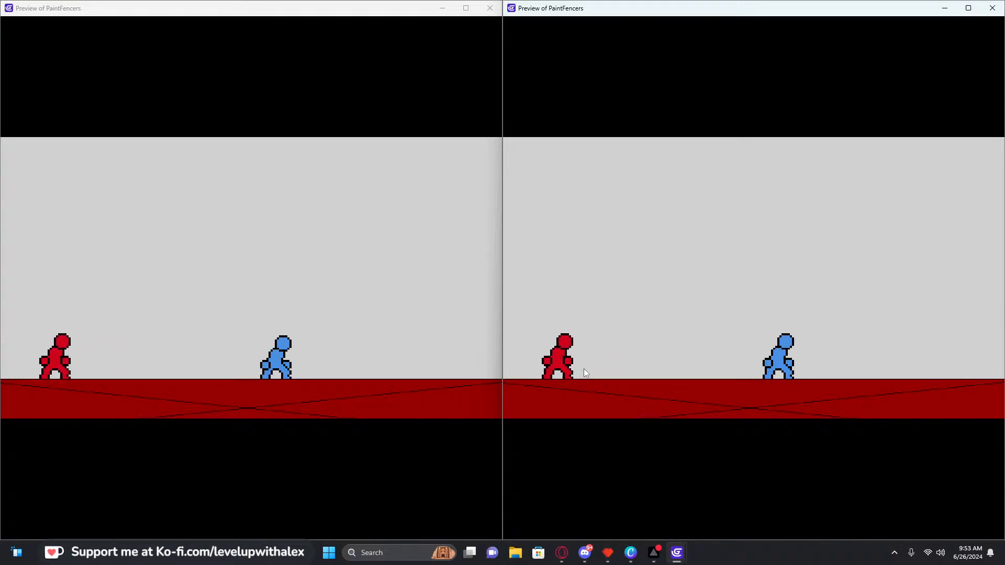
key(Right)
key(space)
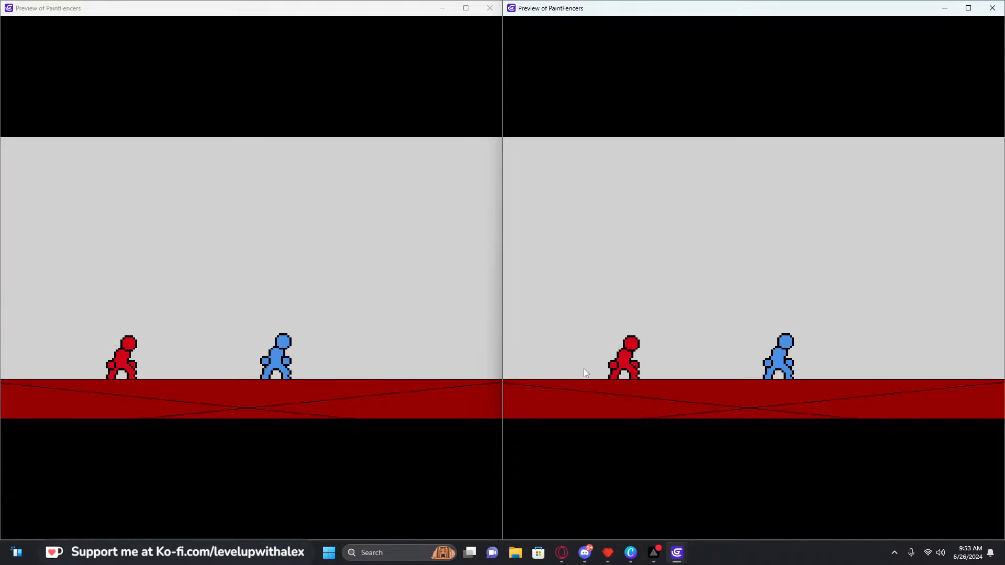
key(Left)
key(Right)
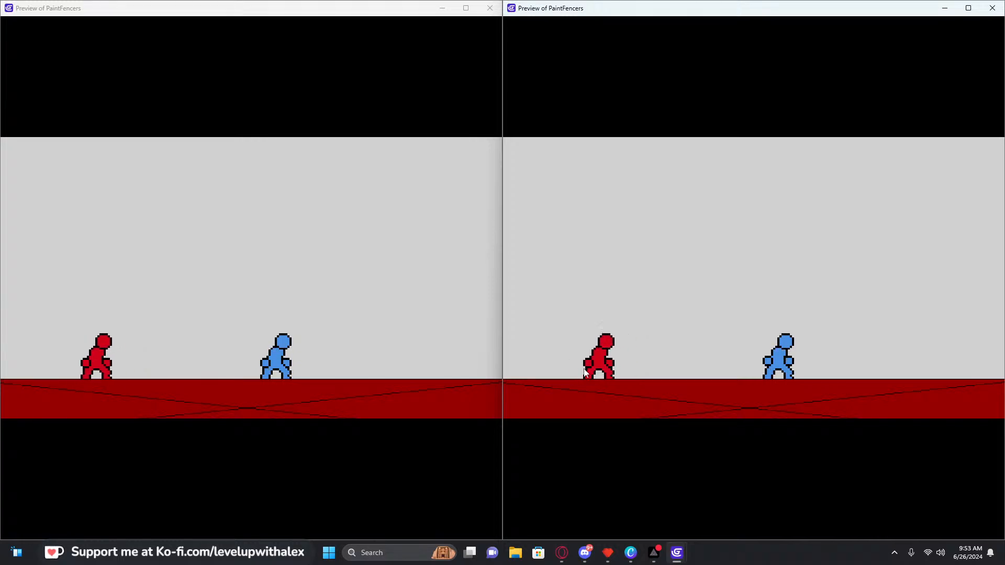
key(Left)
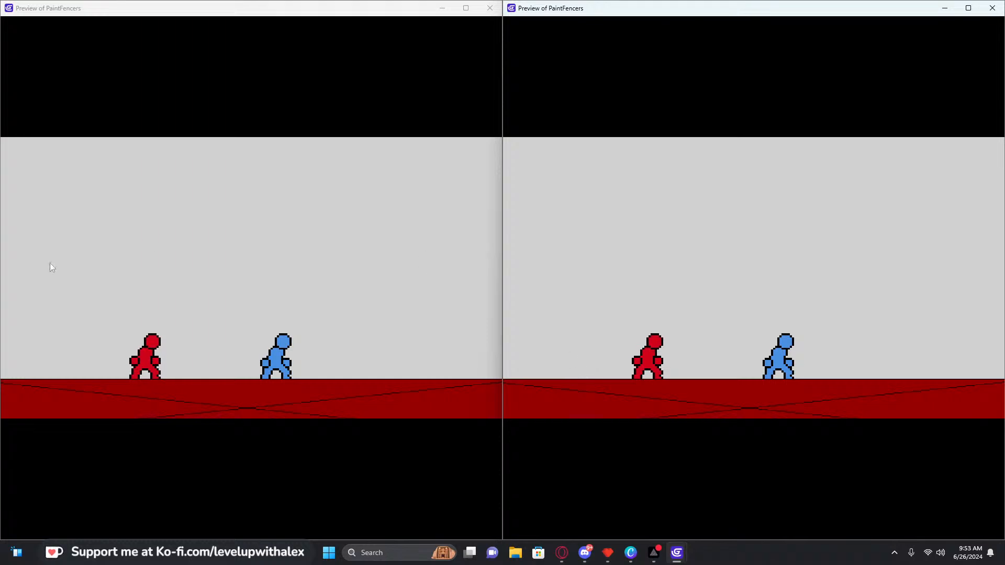
In the blue player's preview, test moving the blue fencer away from the red one and back again
click(184, 329)
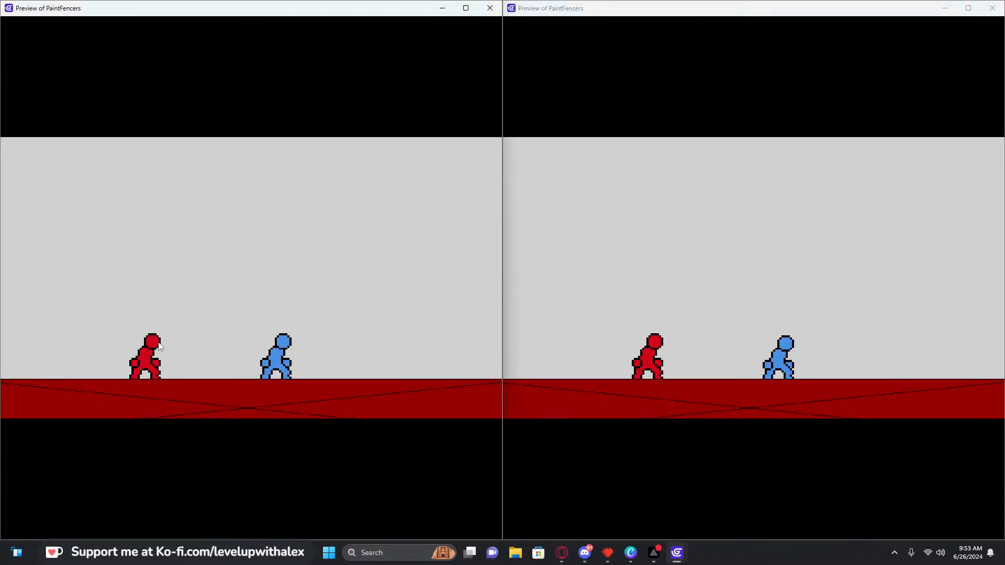
key(Left)
key(Right)
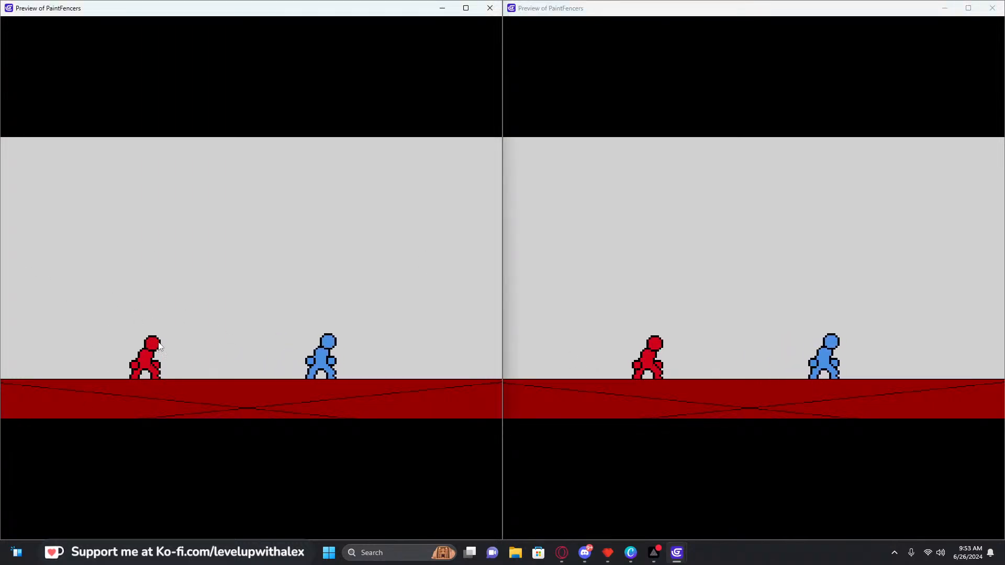
key(Right)
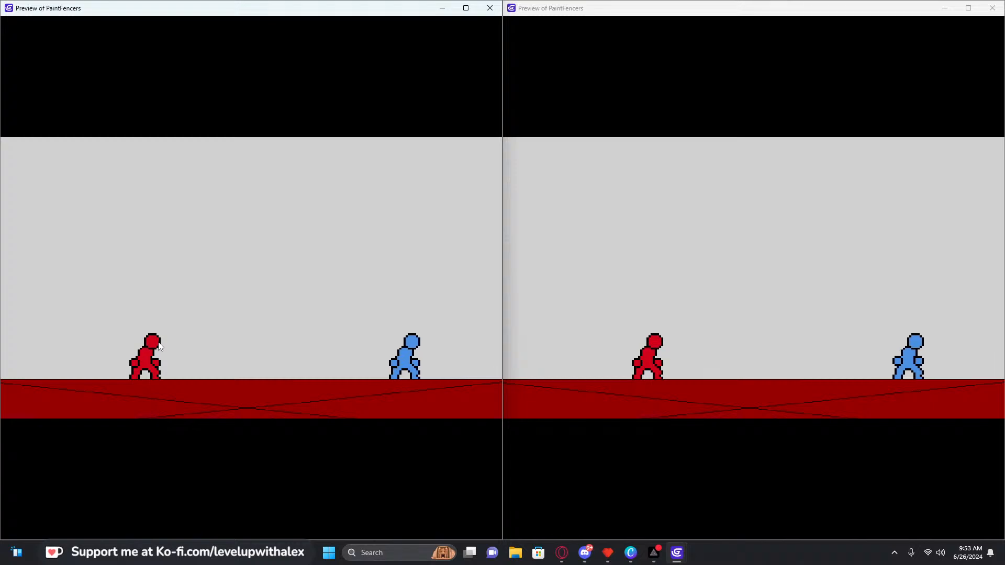
key(Left)
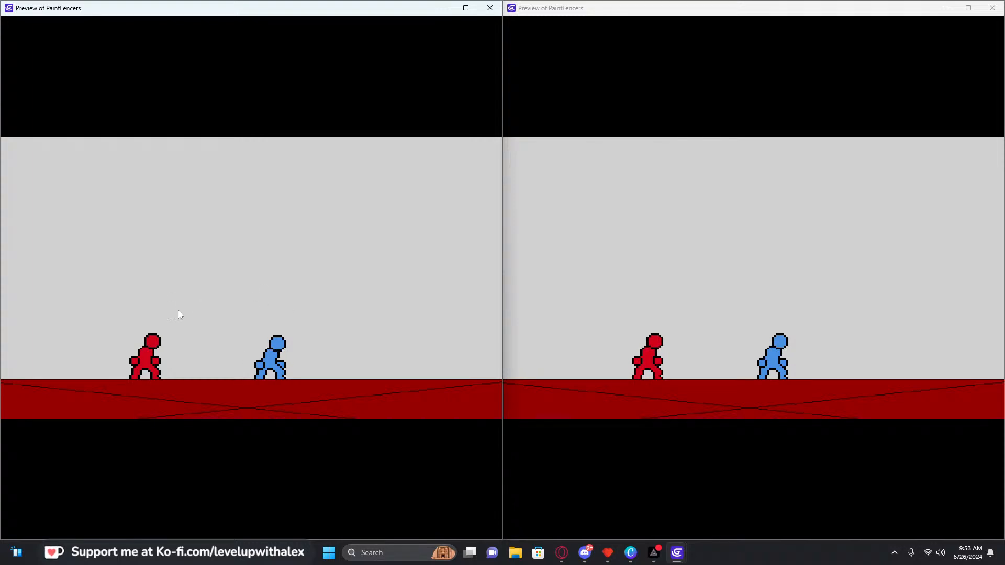
Return to the red player's preview and test short red fencer movements toward and away from the blue fencer
click(704, 390)
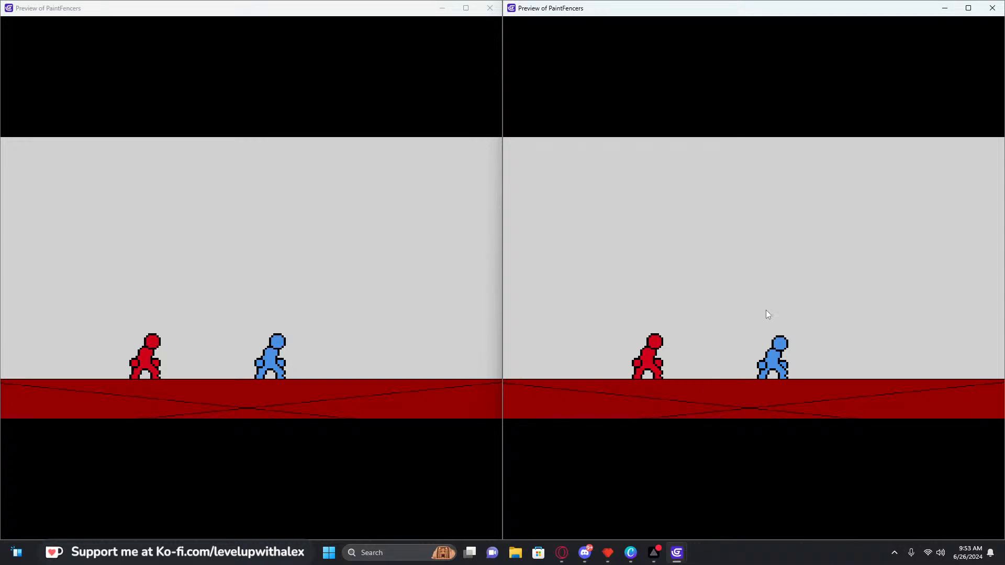
key(d)
key(a)
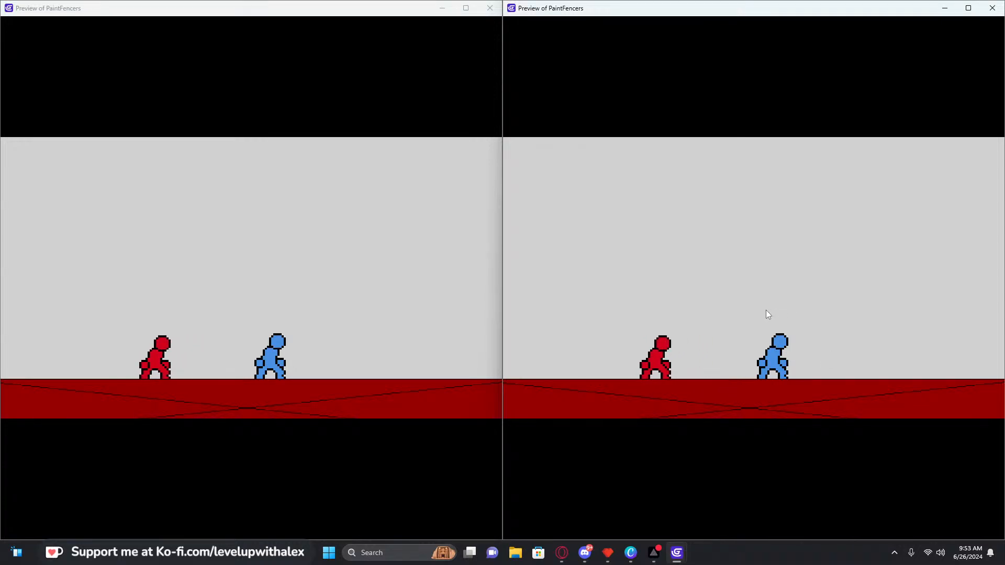
key(d)
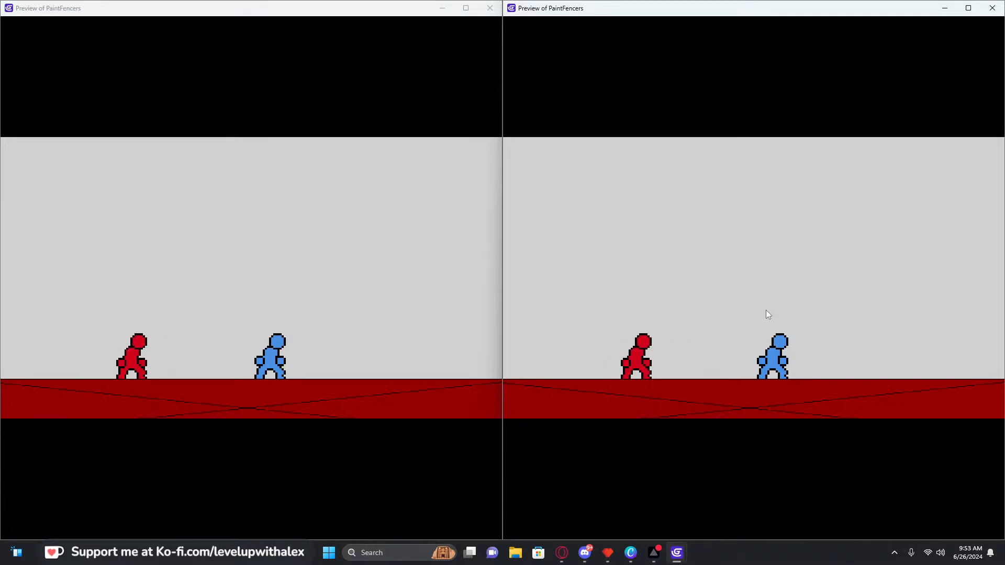
key(a)
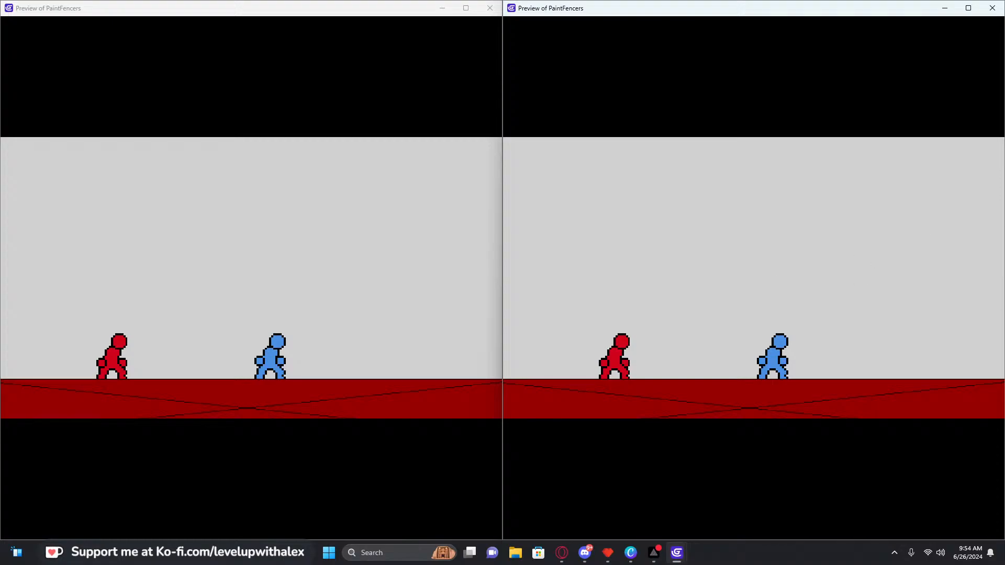
Switch to Pyxel Edit and draw dark red arrows between the bracket and the dark red line, a stroke across the bracket, and a checkmark
click(608, 553)
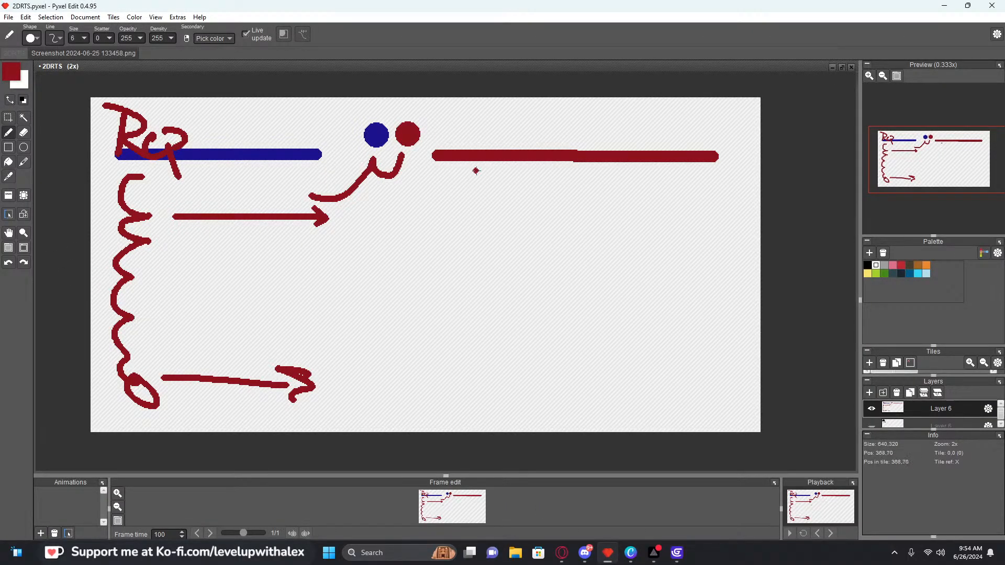
mouse_move(470, 193)
mouse_down()
mouse_move(426, 198)
mouse_move(423, 209)
mouse_move(520, 222)
mouse_up()
drag(495, 212, 514, 232)
mouse_move(428, 211)
mouse_down()
mouse_move(496, 184)
mouse_move(483, 202)
mouse_move(339, 229)
mouse_move(164, 205)
mouse_move(177, 217)
mouse_up()
mouse_move(98, 239)
mouse_down()
mouse_move(195, 243)
mouse_move(297, 296)
mouse_move(553, 224)
mouse_move(554, 255)
mouse_up()
mouse_move(564, 184)
mouse_down()
mouse_move(568, 195)
mouse_move(626, 166)
mouse_up()
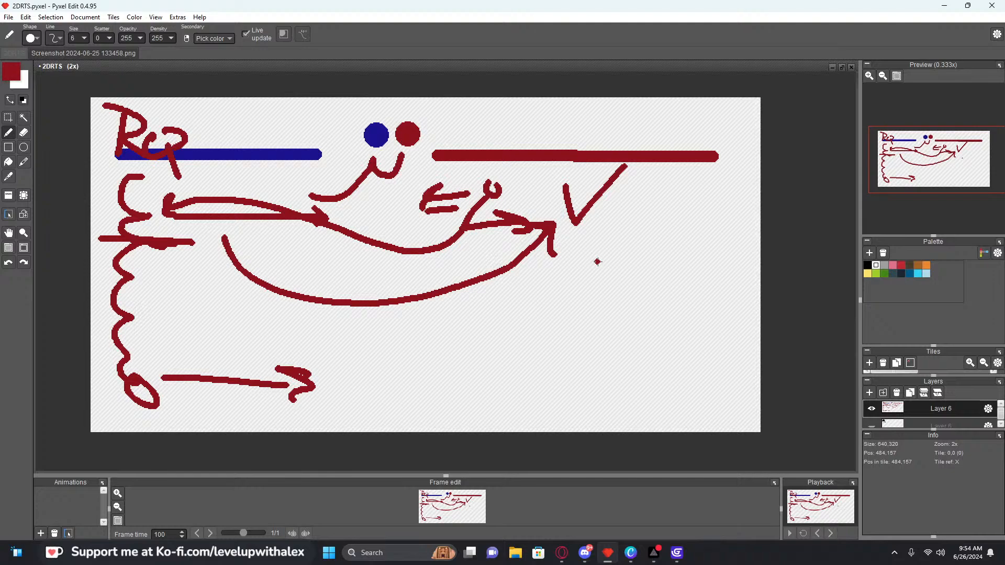
Minimize Pyxel Edit and close both PaintFencers previews to return to the GDevelop editor
click(944, 5)
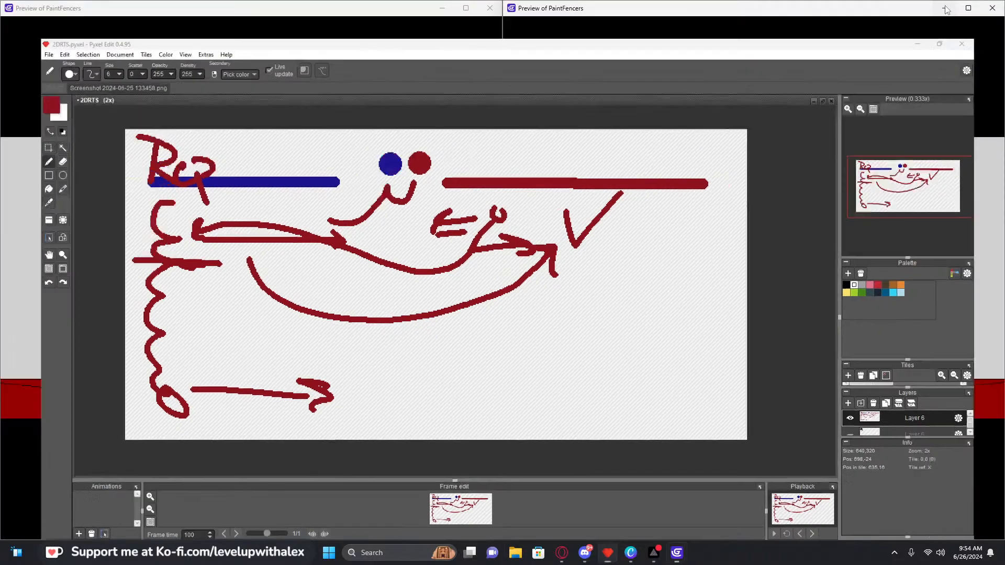
click(490, 8)
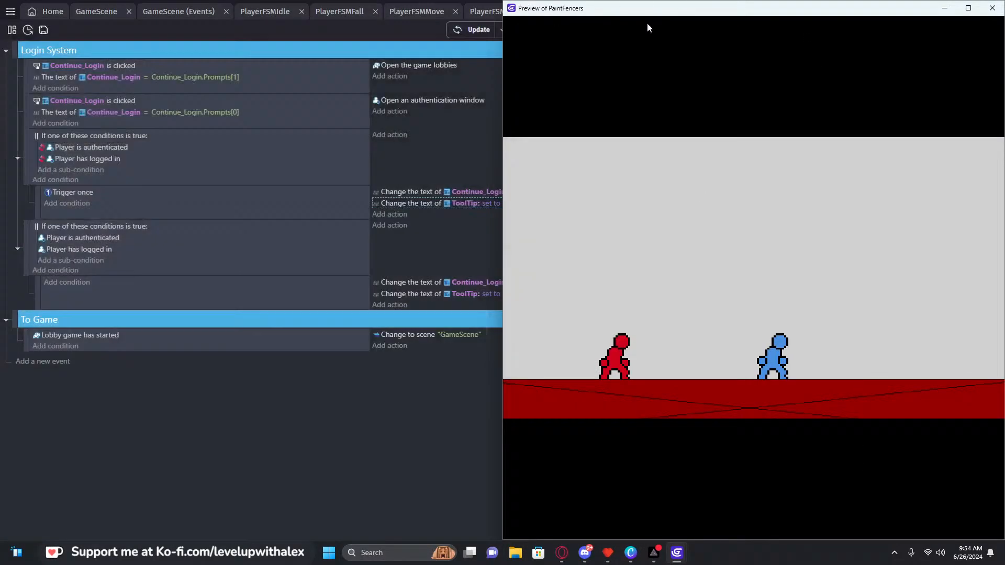
click(992, 8)
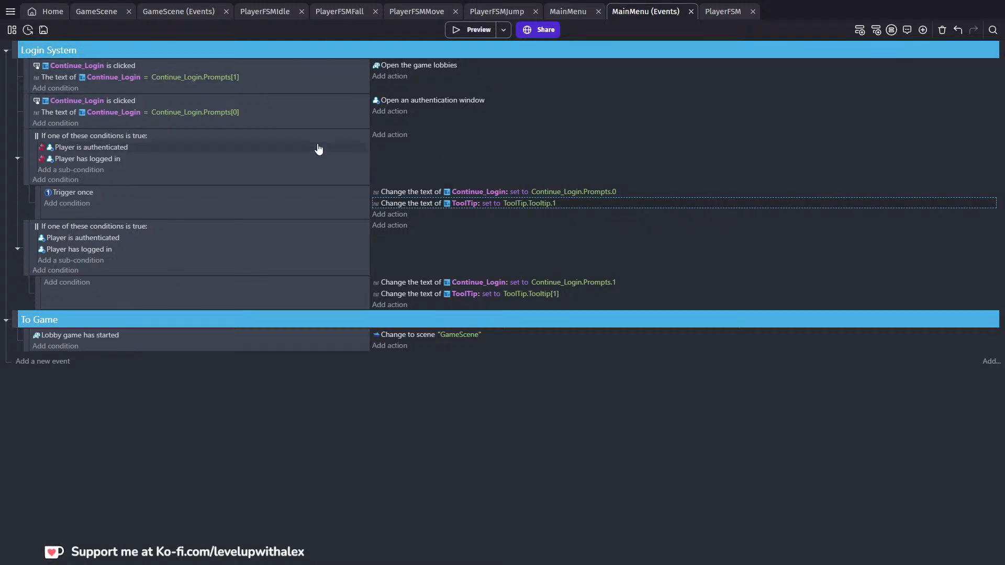
Collapse the Login System and To Game event groups in the MainMenu events, including the nested login conditions
click(18, 249)
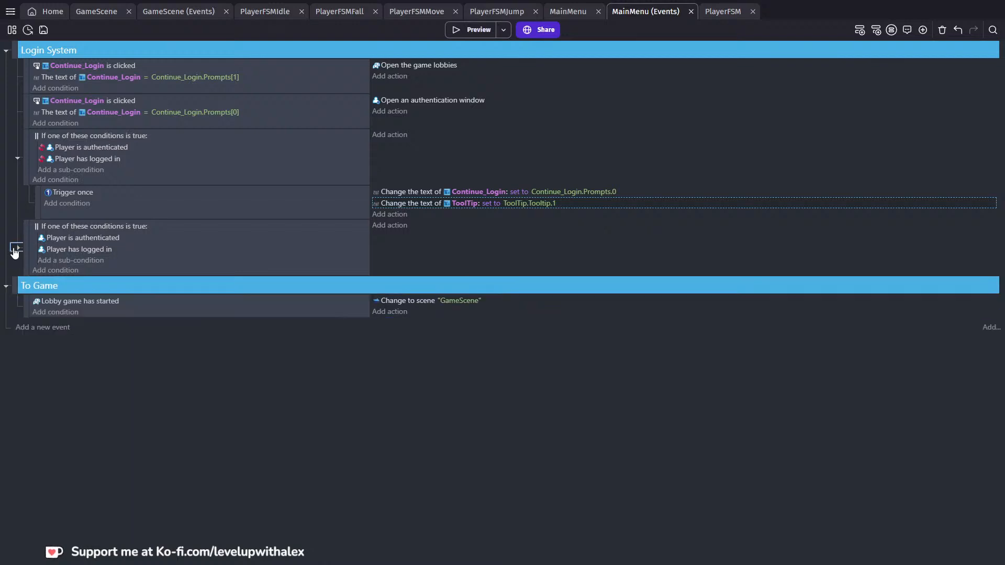
click(17, 158)
click(6, 51)
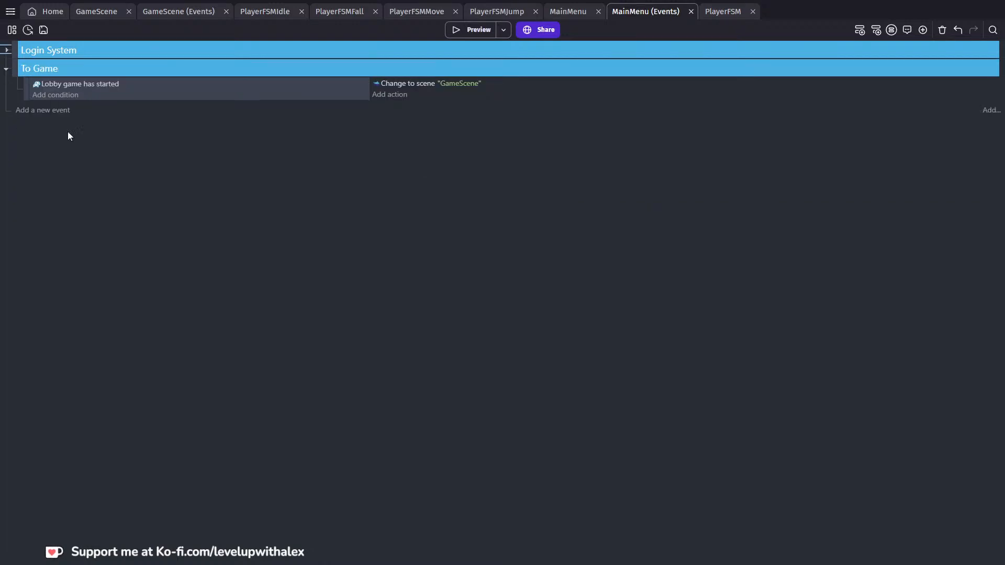
click(7, 69)
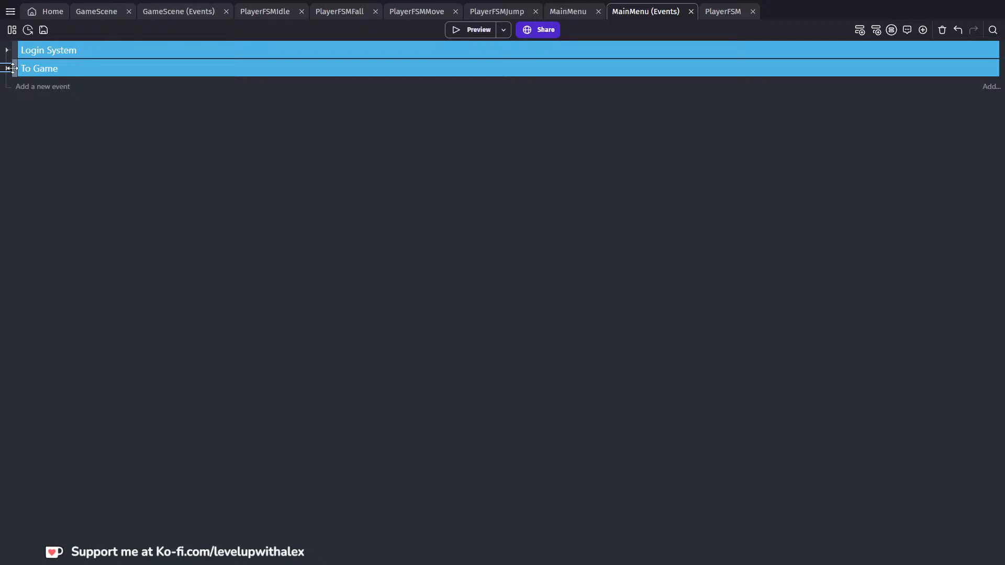
Review the PaintFencers project's PlayerFSMIdle events, GameScene events, GameScene layout and project contents, ending on the home page
click(422, 12)
click(261, 13)
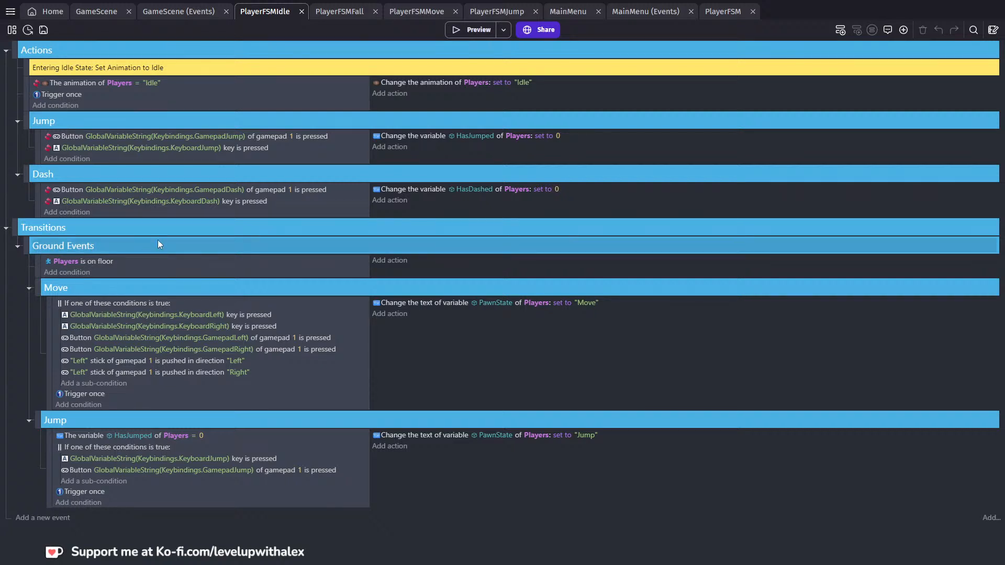
click(169, 13)
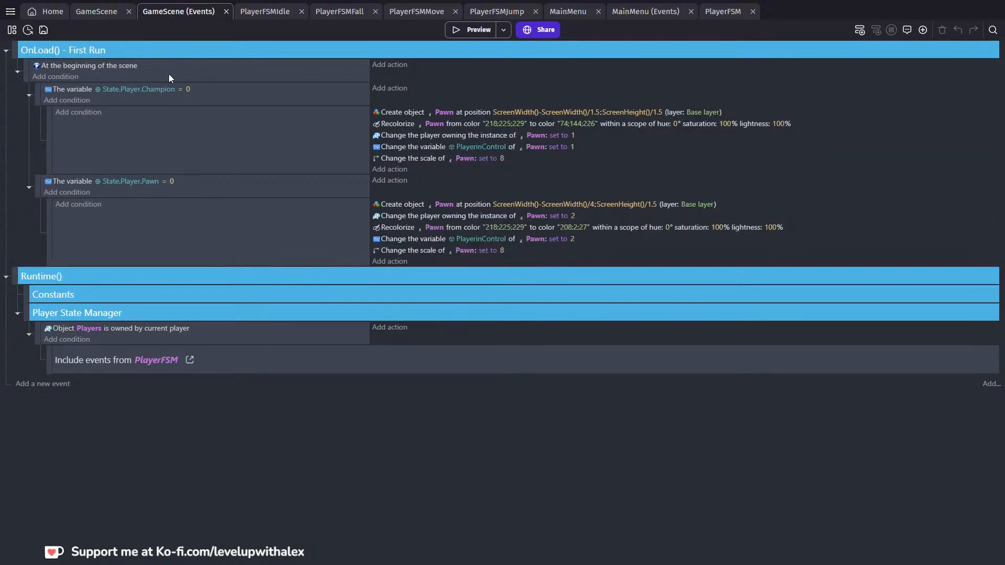
click(95, 8)
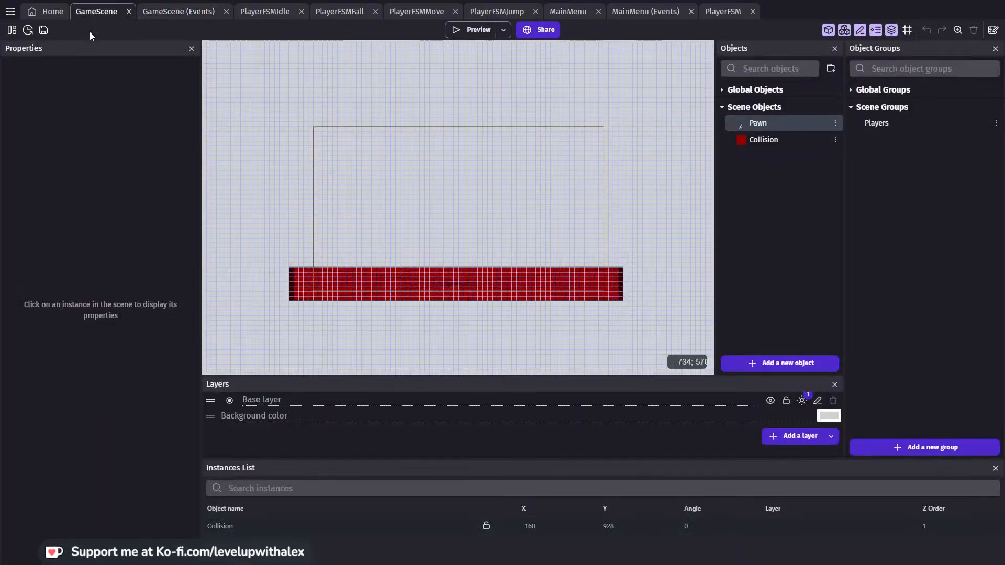
click(10, 11)
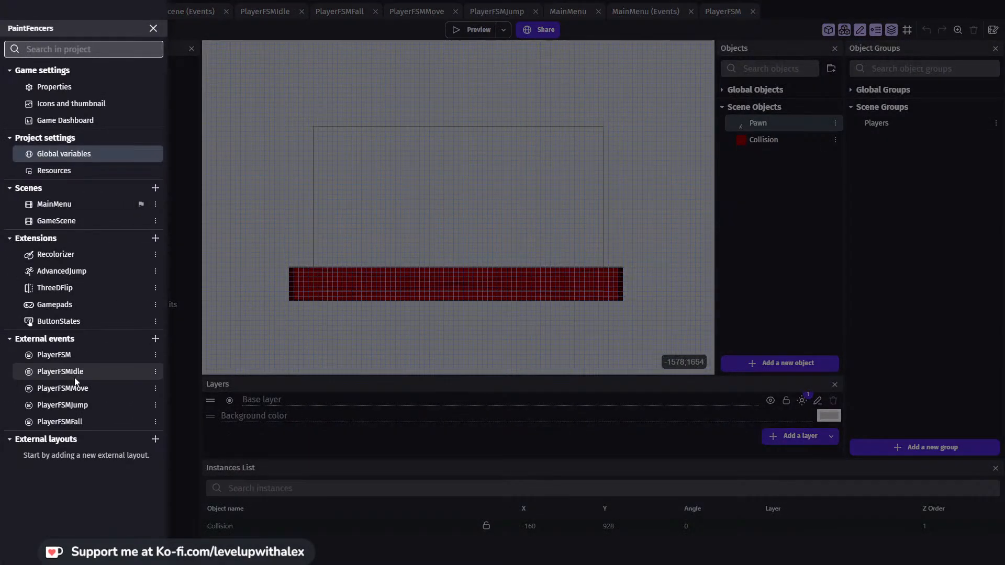
click(200, 64)
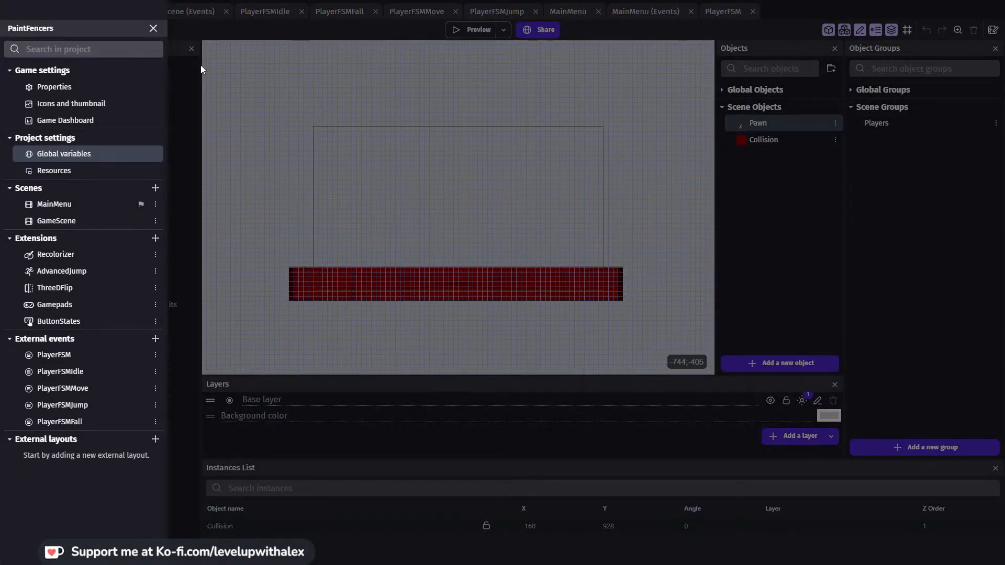
click(36, 14)
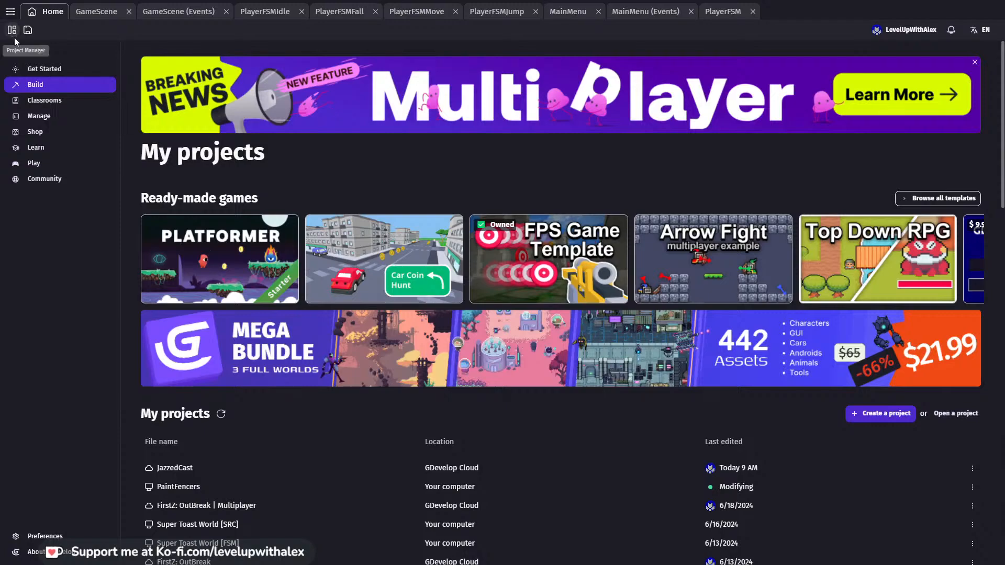
click(14, 33)
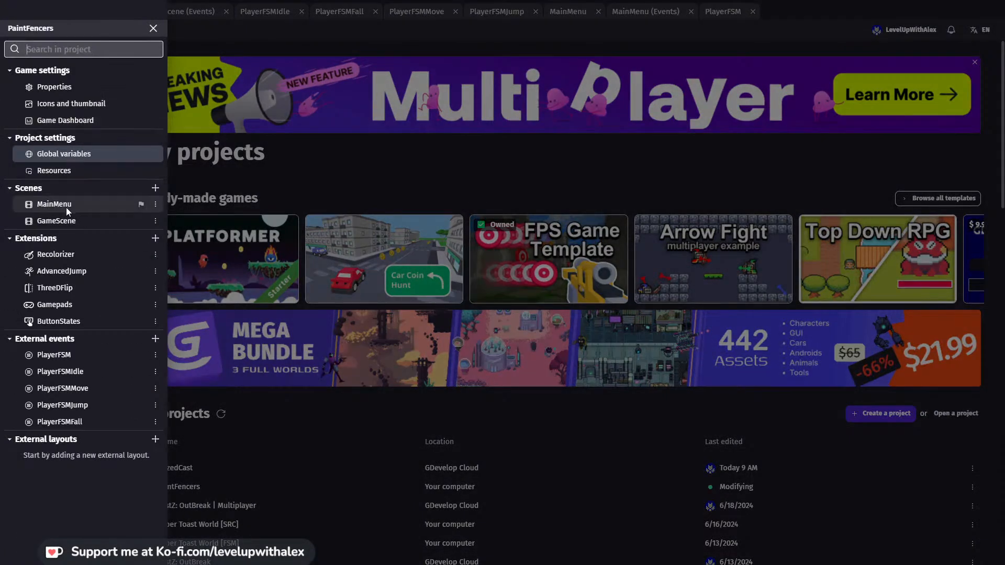
click(234, 133)
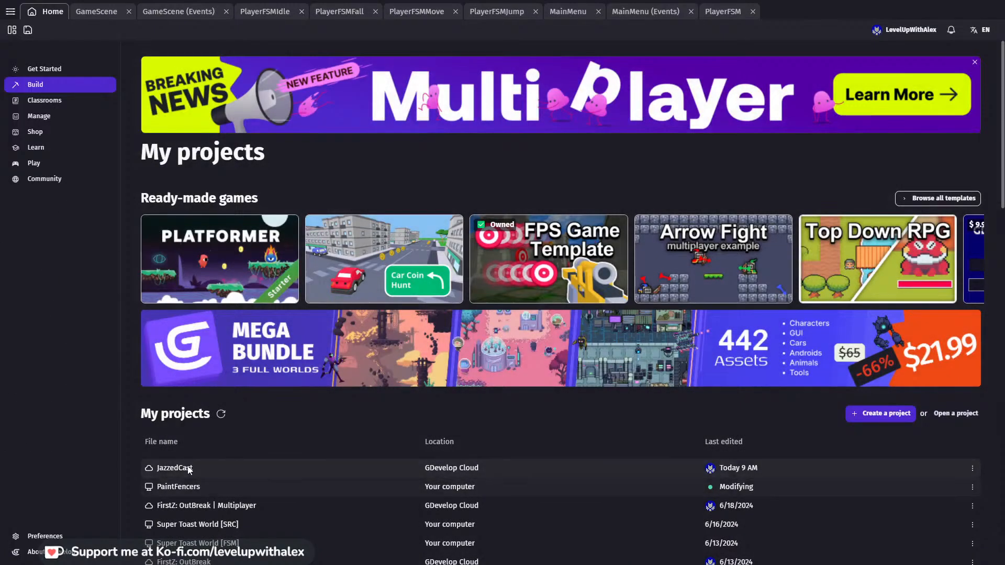
Open the JazzedCast project from the recent projects and show the layout of its untitled scene
click(190, 467)
click(534, 273)
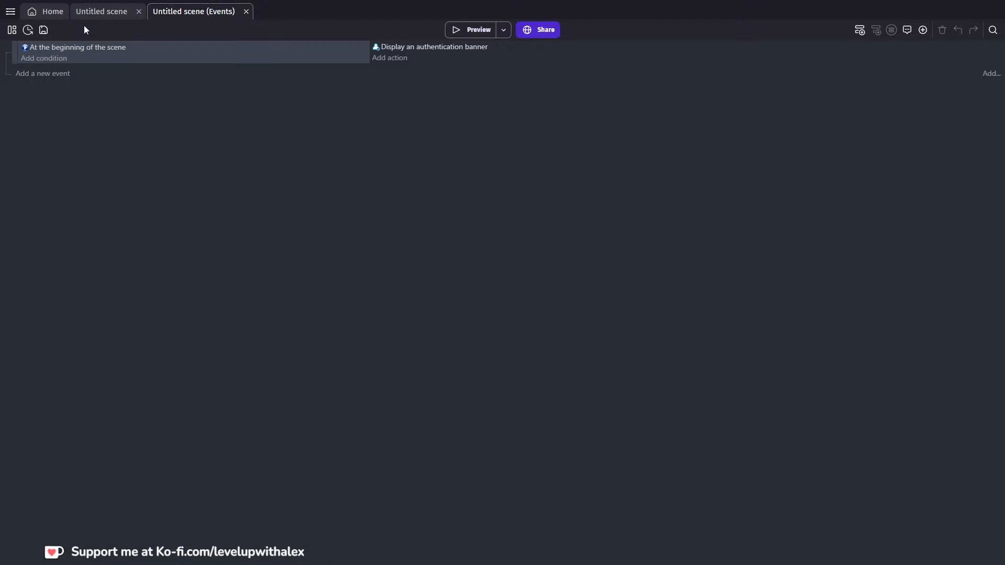
click(101, 11)
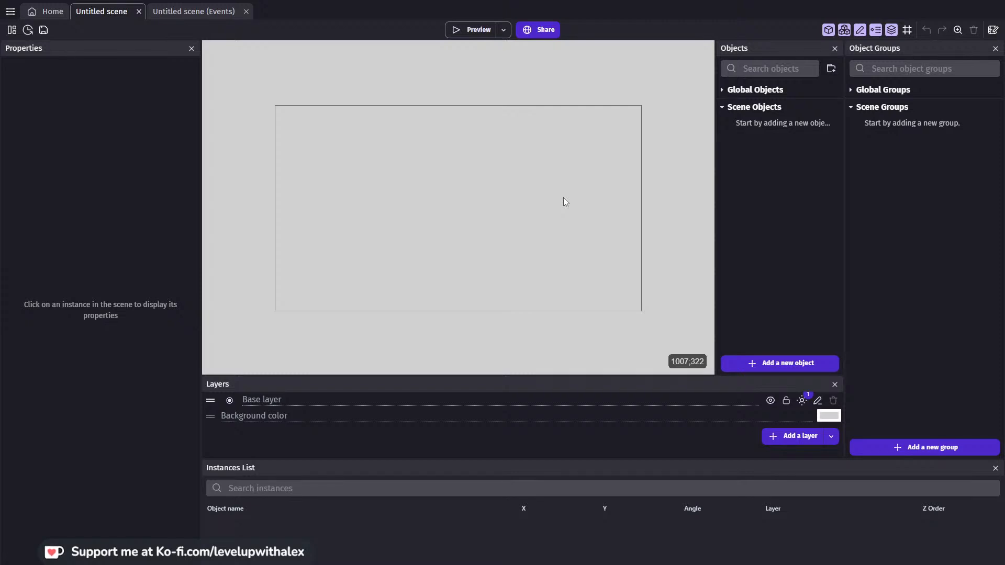
Create a new Sprite object from scratch in the scene and name it Obj_Player
click(799, 363)
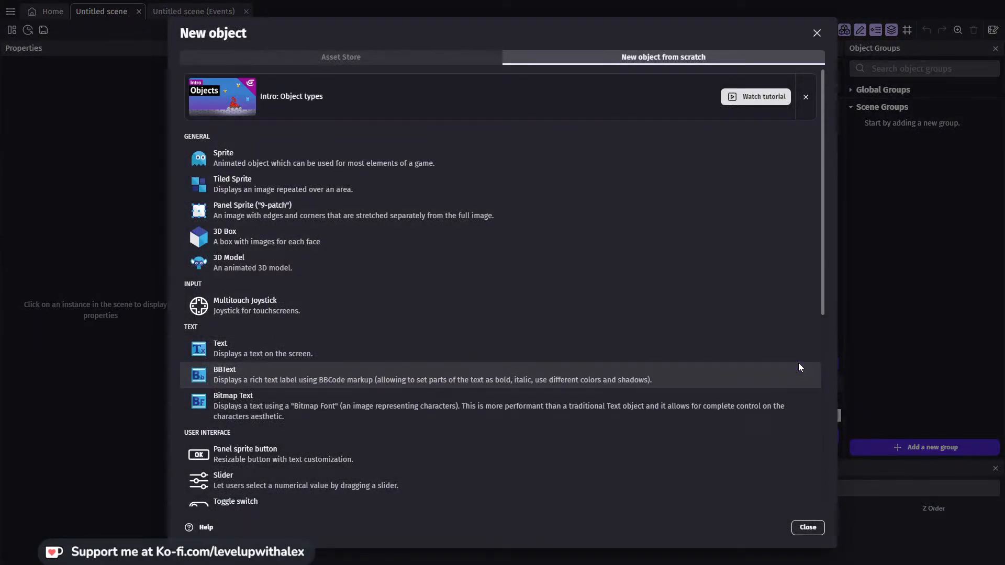
click(287, 162)
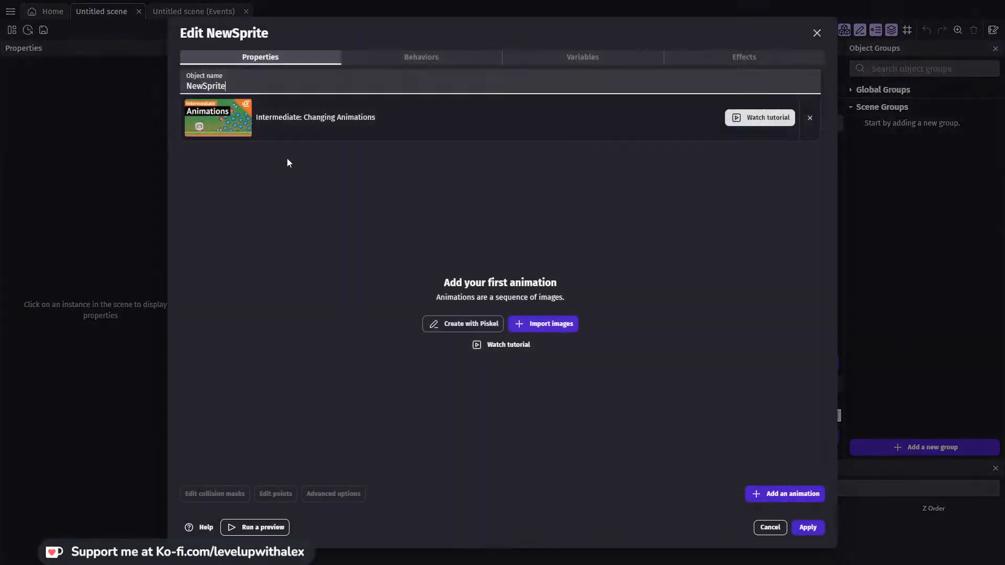
double_click(243, 90)
text(Player)
key(ctrl+a)
text(Obj_Player)
click(260, 257)
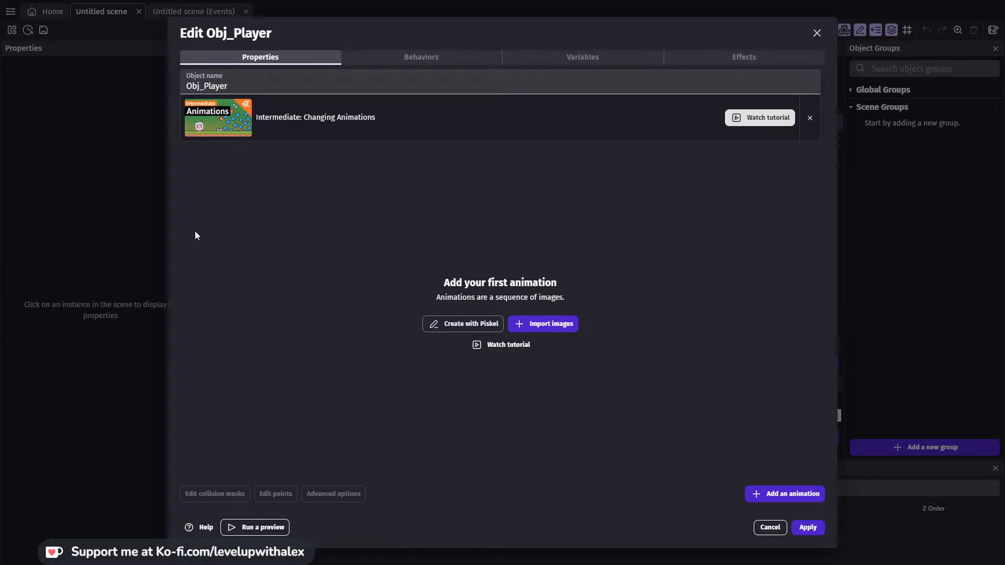
drag(251, 85, 167, 86)
click(564, 387)
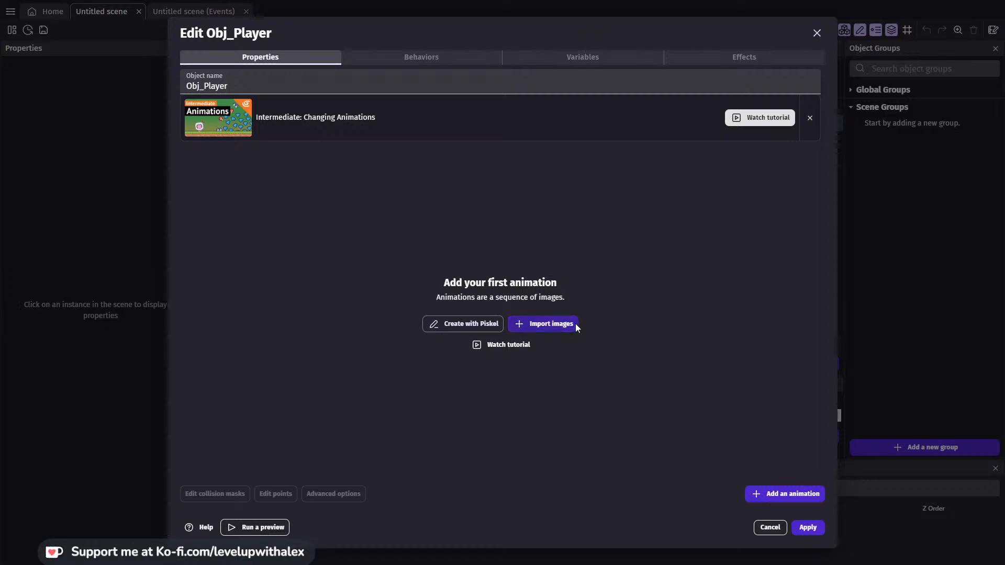
click(758, 494)
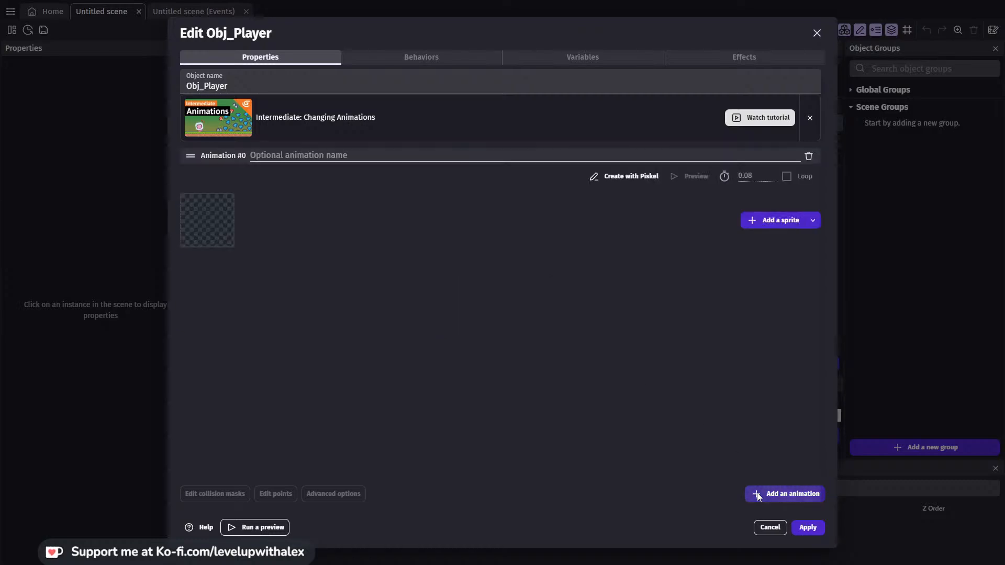
click(808, 156)
click(626, 327)
Start importing an image from the asset store and browse the 16x16 rpg characters, dungeon tileset and emotes categories
click(558, 326)
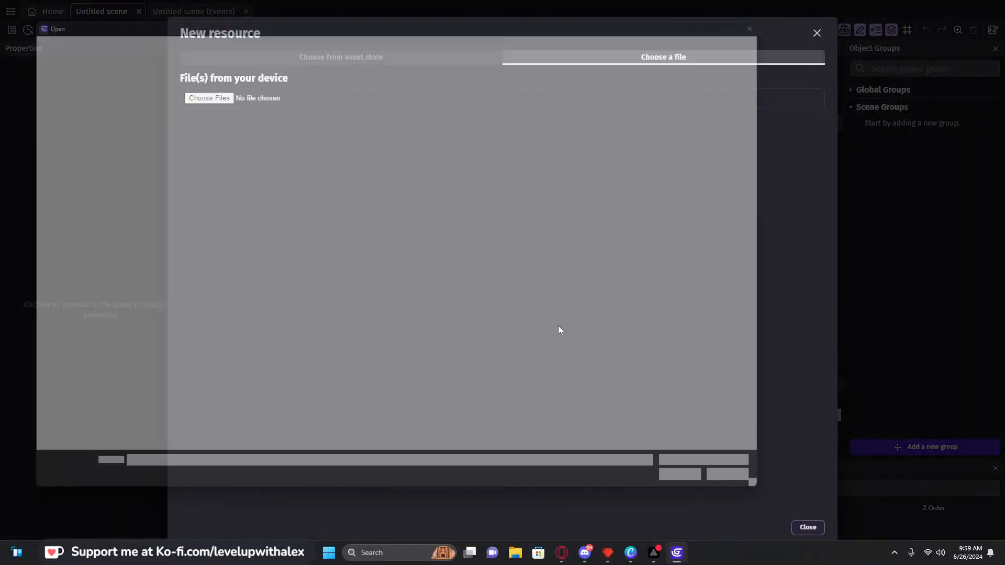
click(785, 10)
click(372, 57)
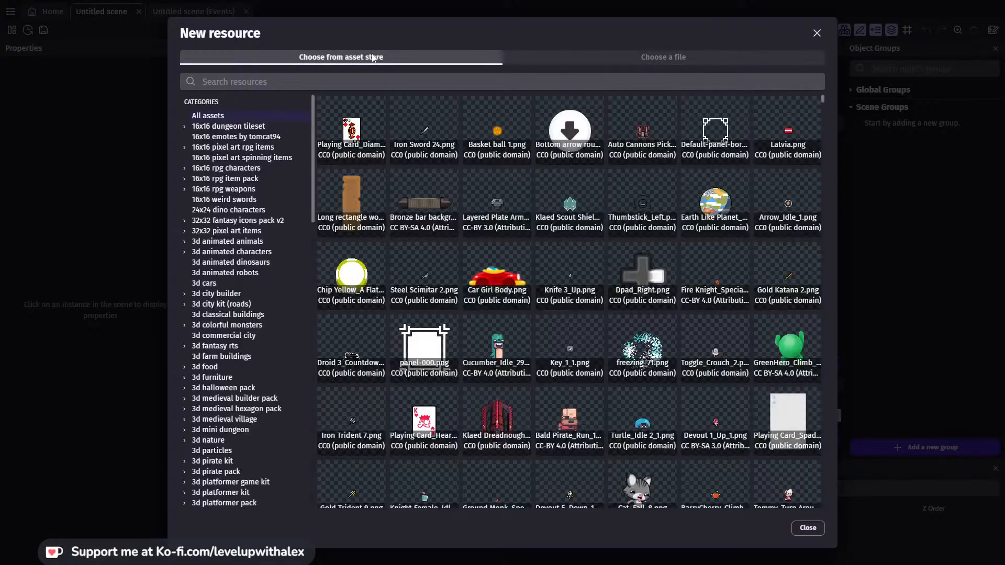
click(269, 82)
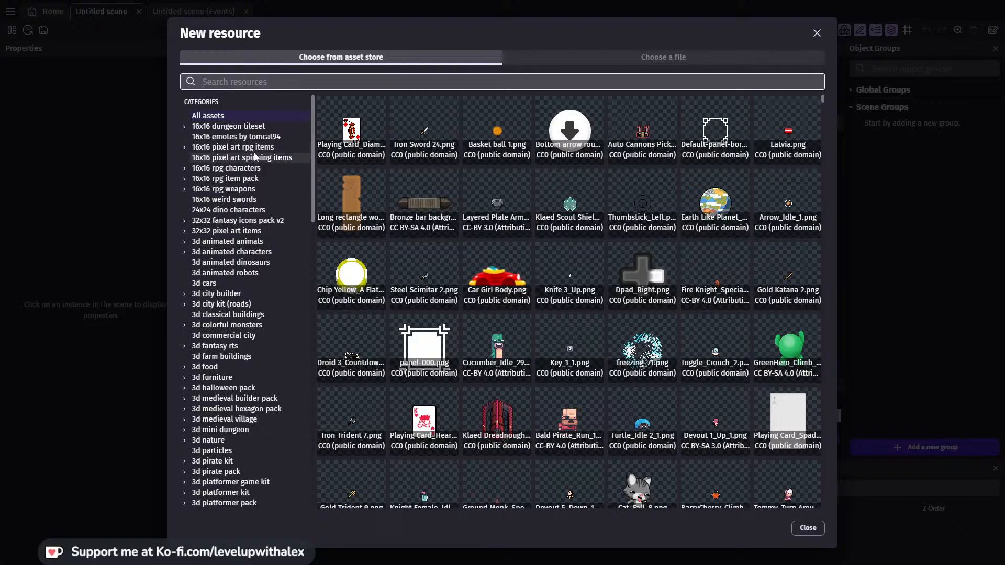
click(226, 168)
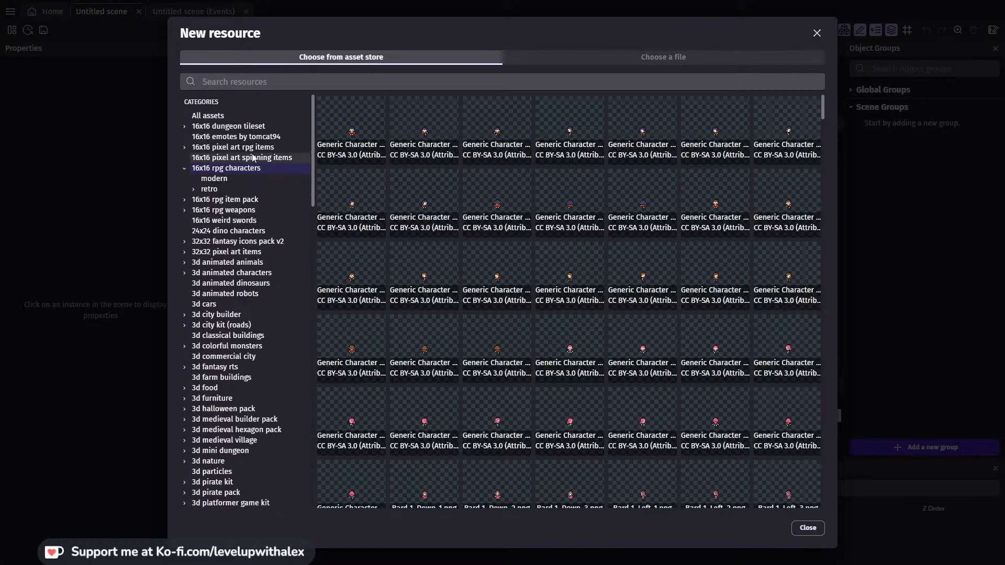
click(230, 126)
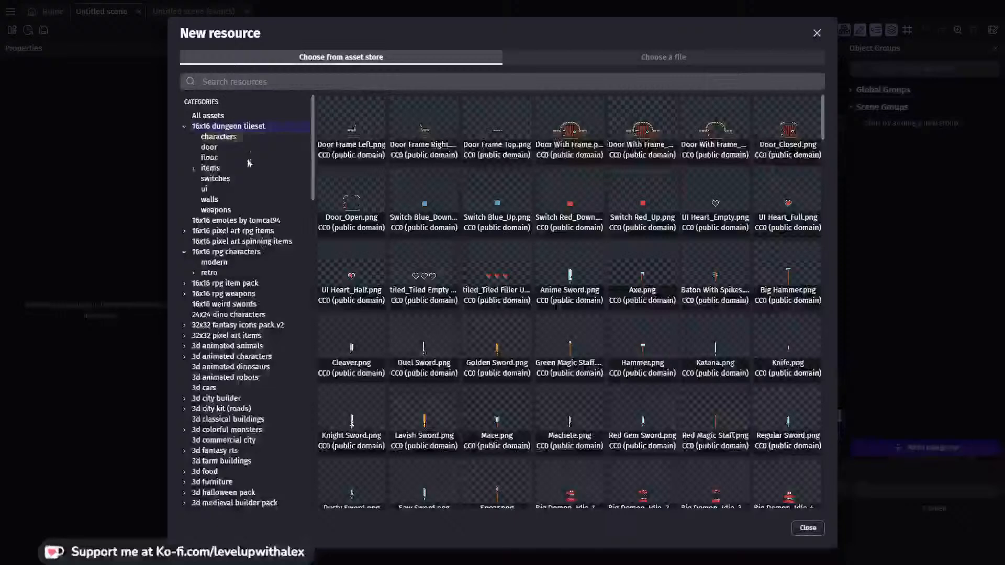
click(256, 220)
Search all store assets for "Knight" and add Knight.png as the first animation frame of Obj_Player
click(248, 85)
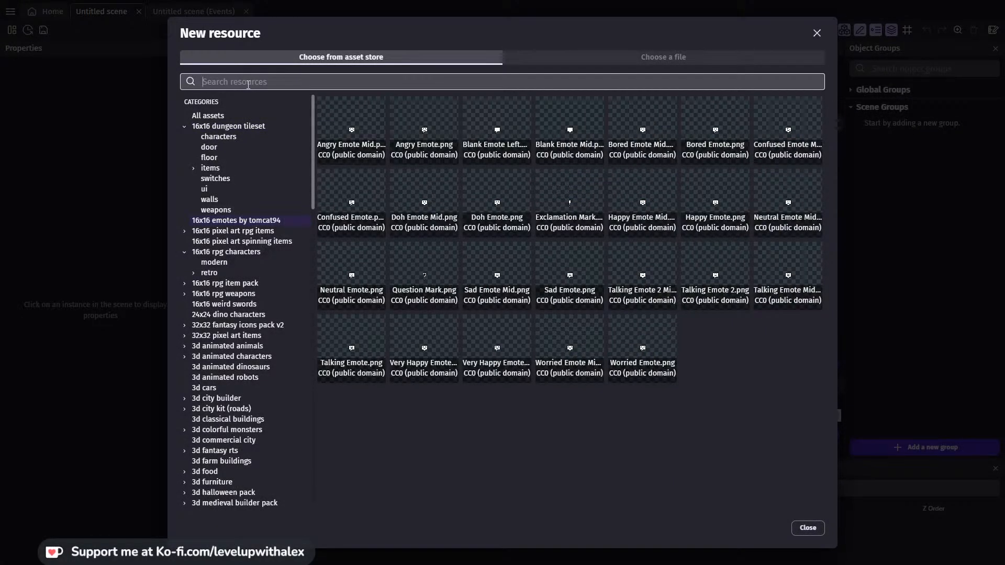
text(character)
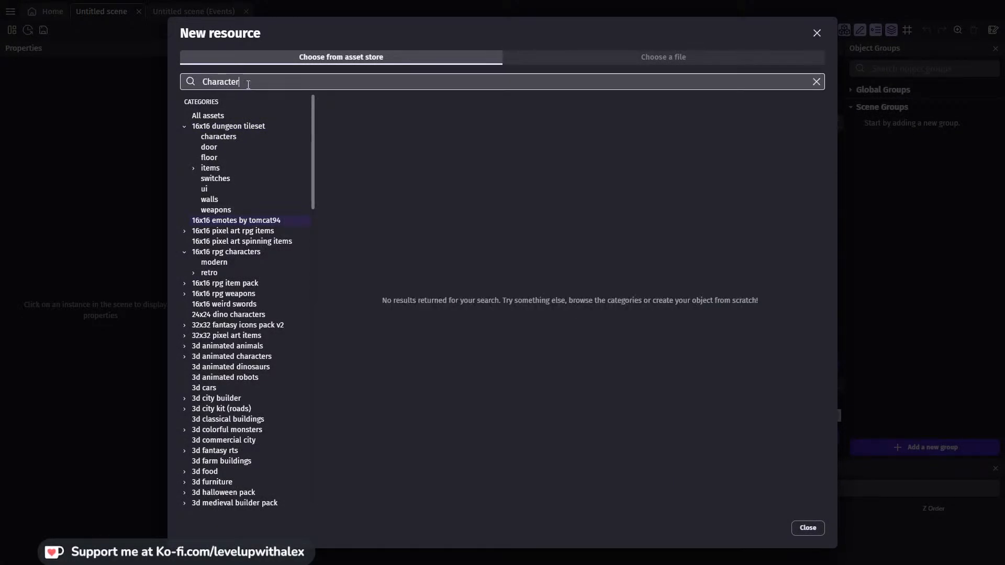
key(ctrl+a)
text(Kni)
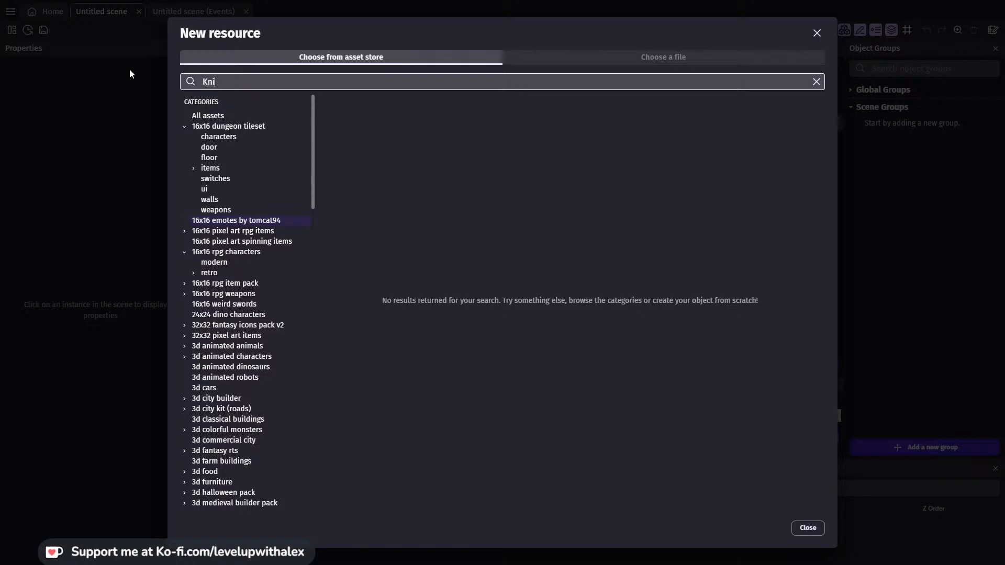
text(ght)
click(246, 115)
click(264, 82)
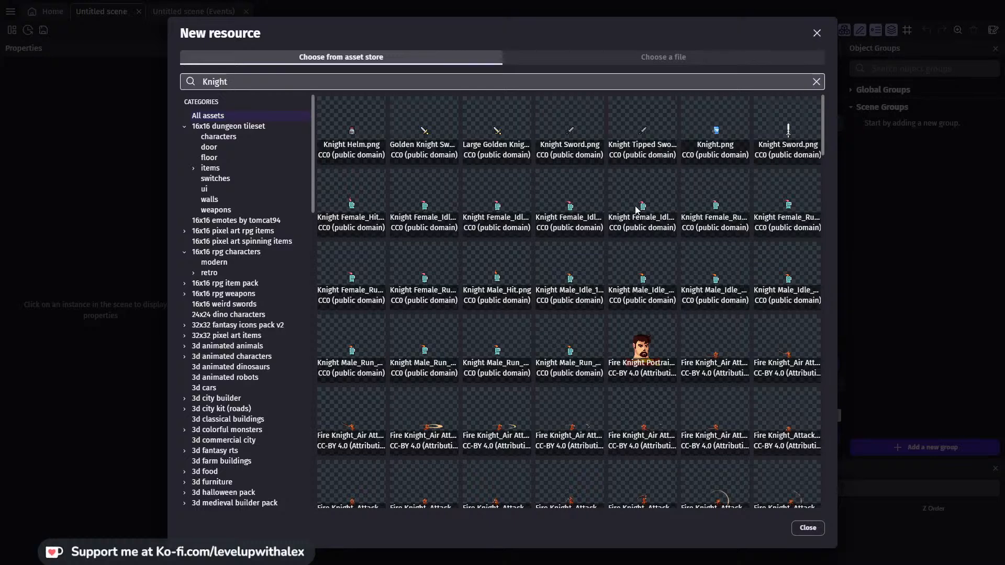
click(731, 136)
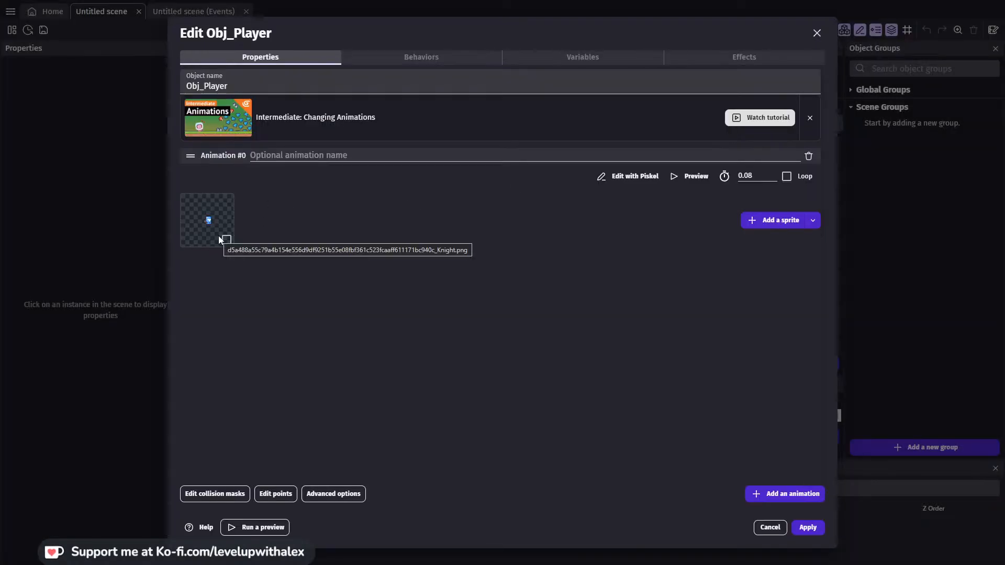
Open the name of Obj_Player's first animation for editing
click(295, 155)
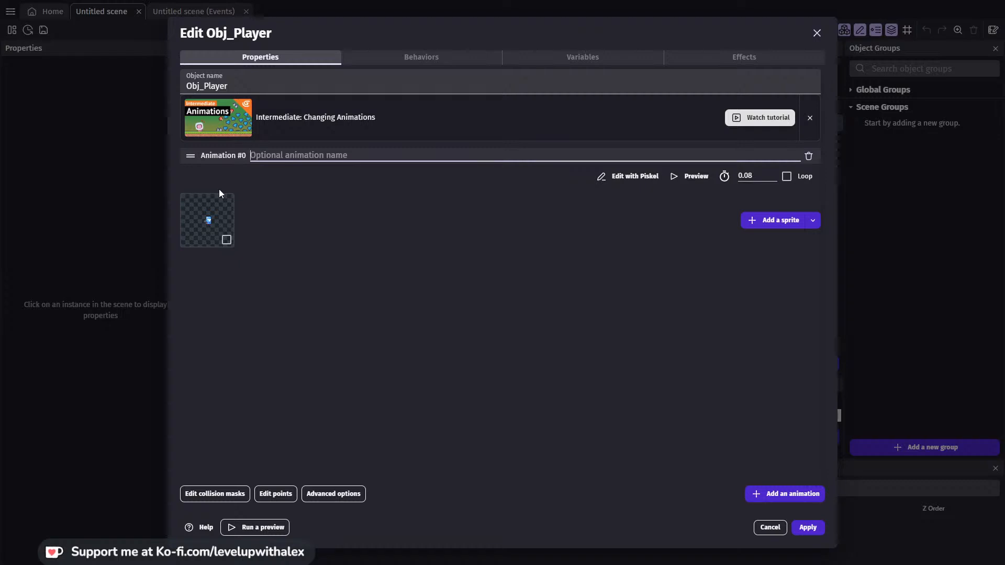
drag(236, 86, 180, 84)
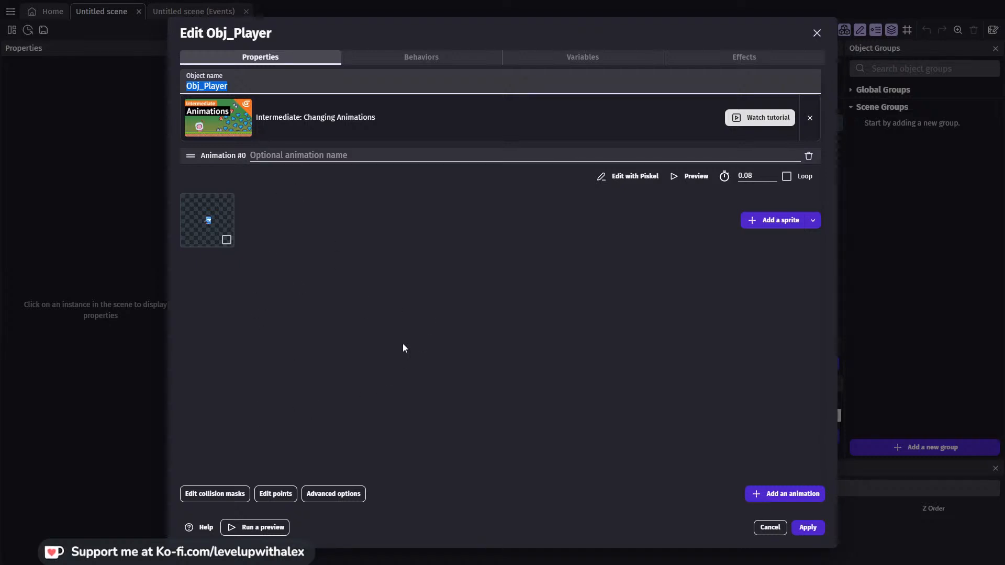
click(266, 158)
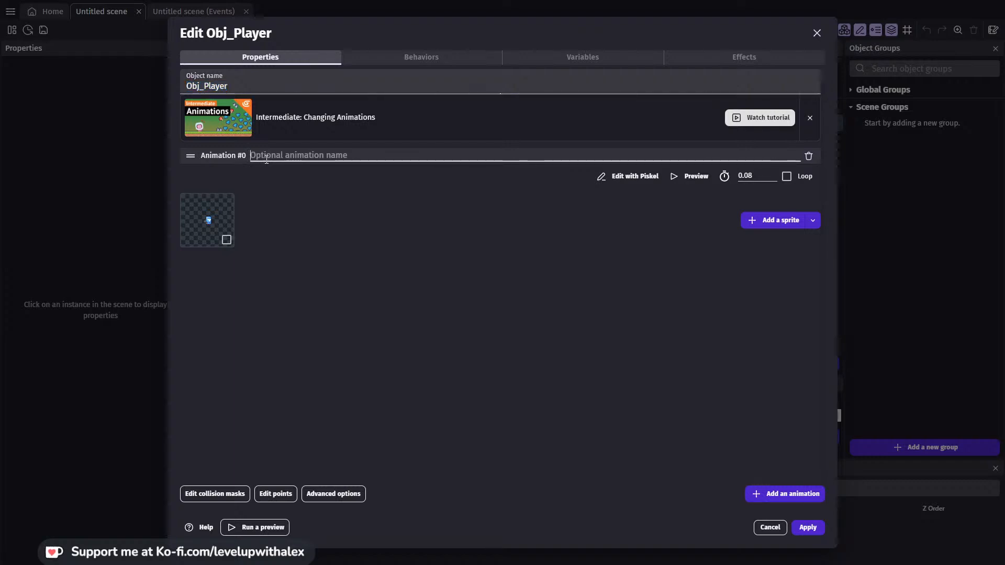
Name the player's first animation Idle and add a second animation named Run
text(Idle)
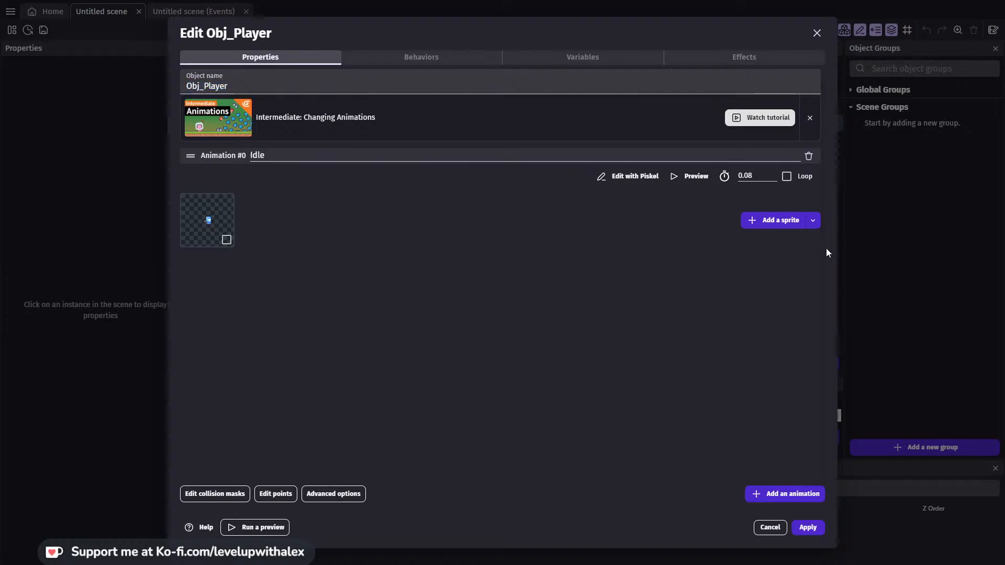
click(784, 494)
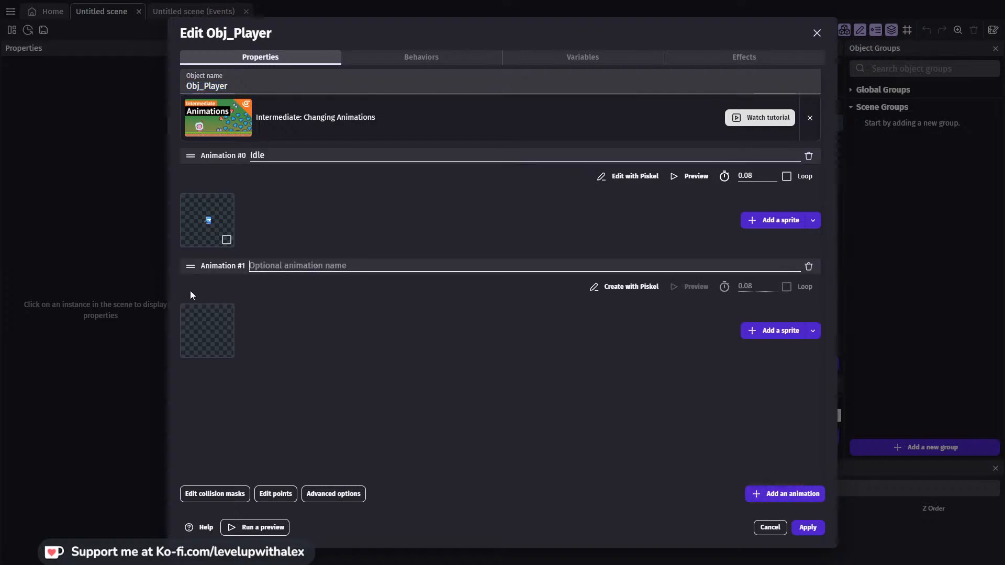
click(288, 267)
text(Run)
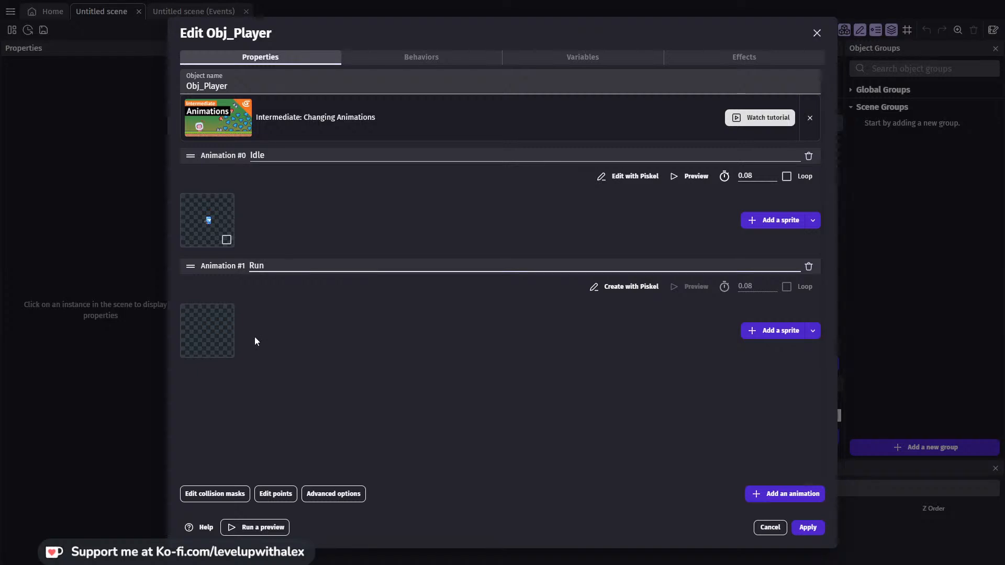
click(255, 337)
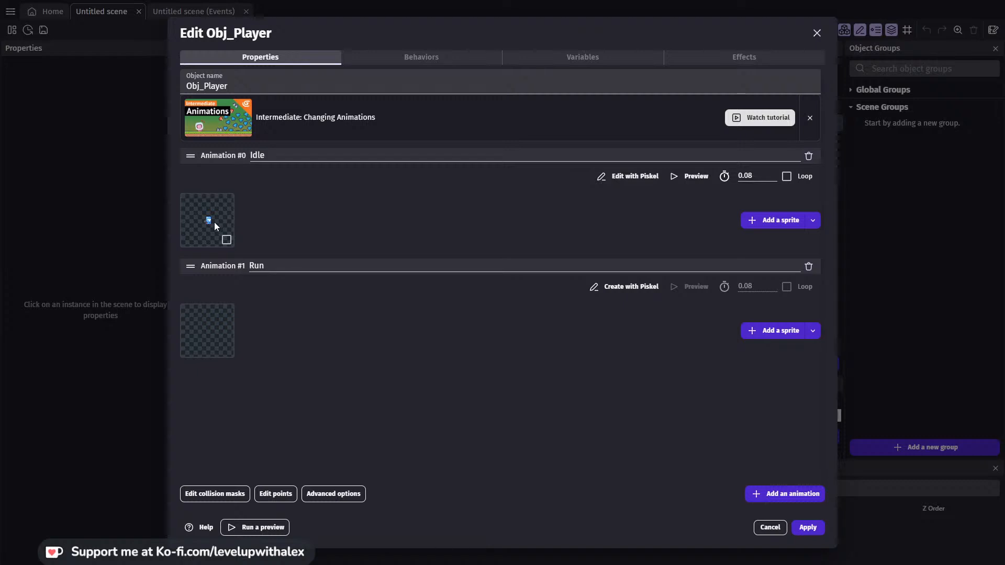
Open the Idle sprite in the Piskel image editor and fill the character's blue body with dark grey from the palette
click(617, 177)
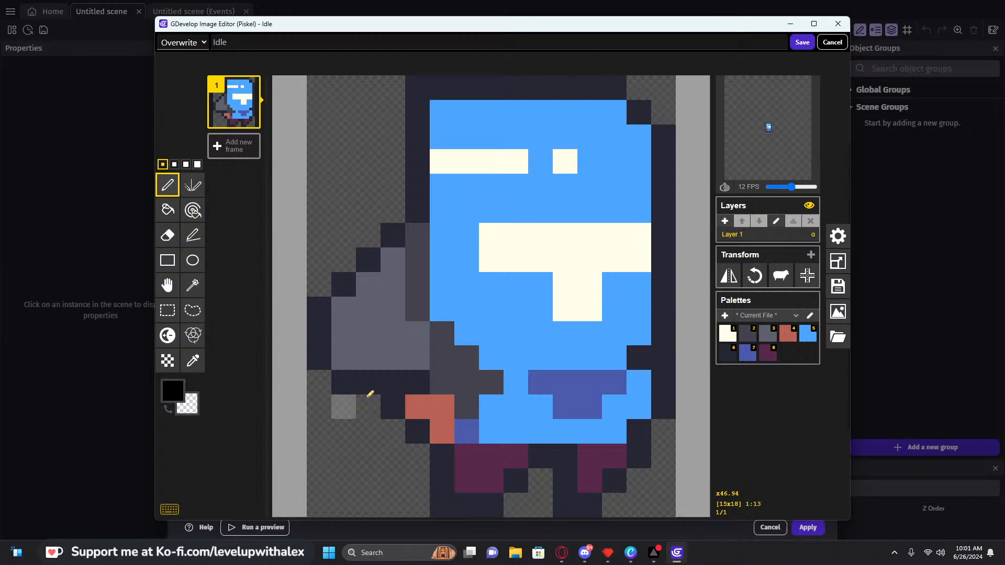
click(748, 337)
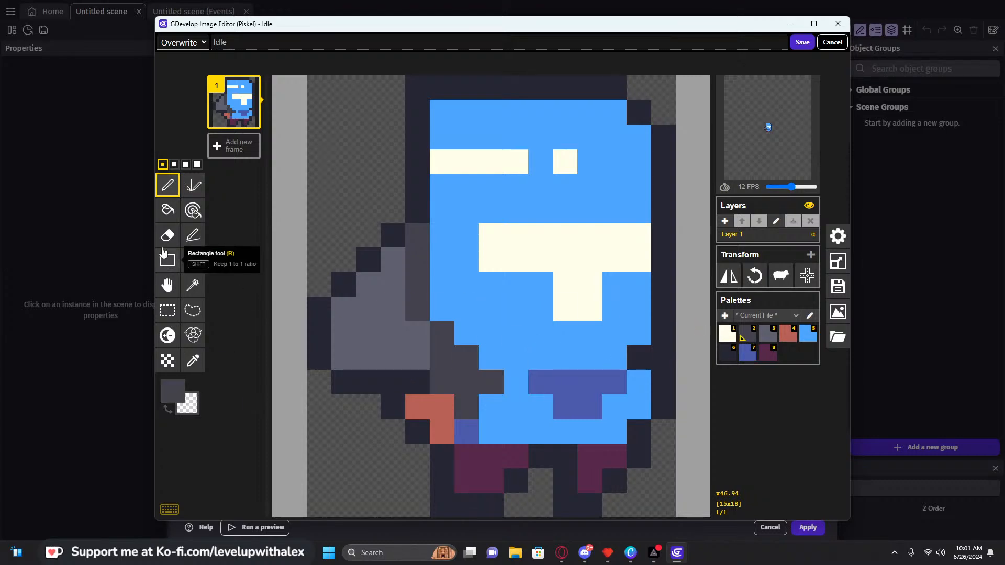
click(167, 210)
click(477, 196)
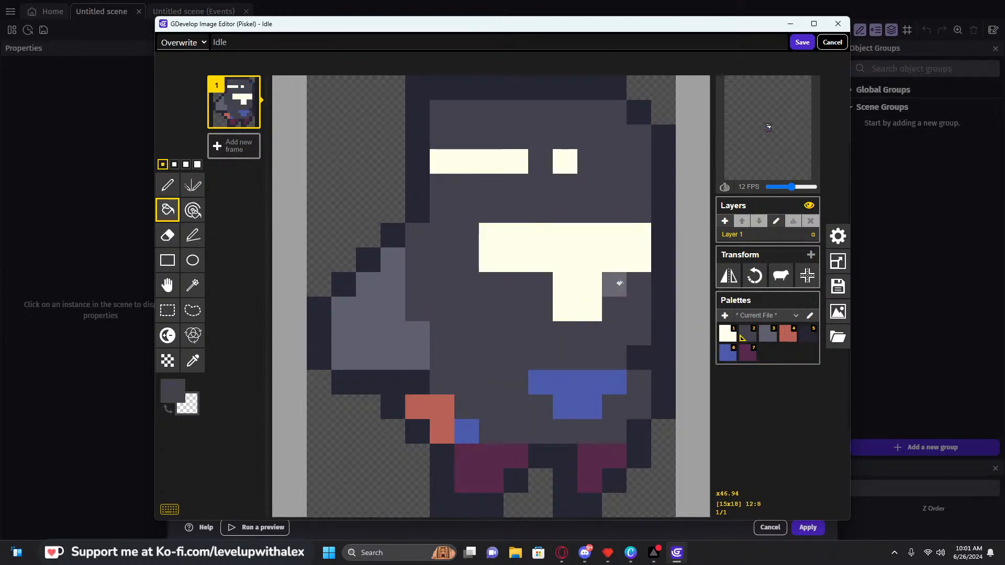
key(ctrl+z)
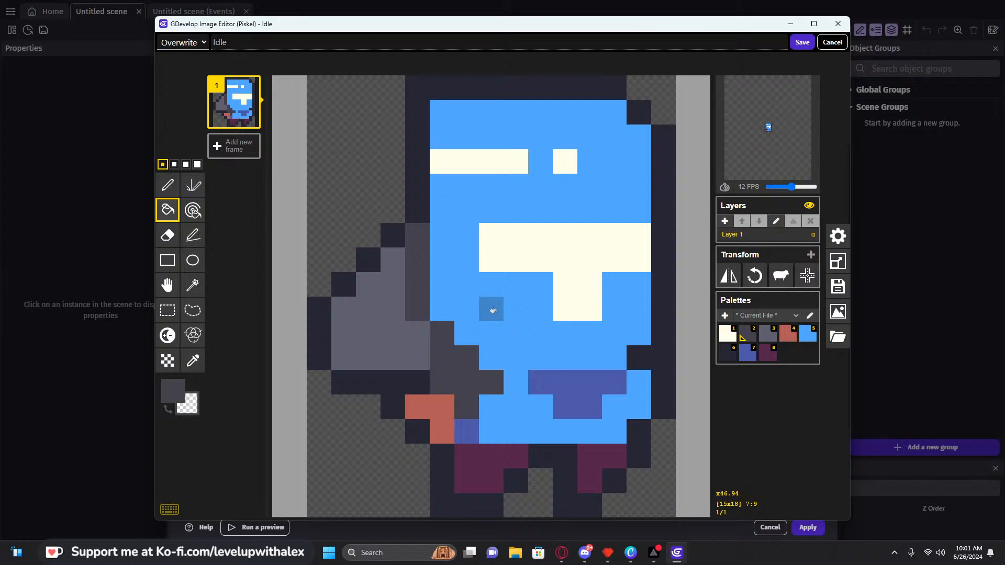
click(491, 310)
Fill the darker blue chest patch and the small blue patch near the hand with the lighter grey #606070
click(767, 333)
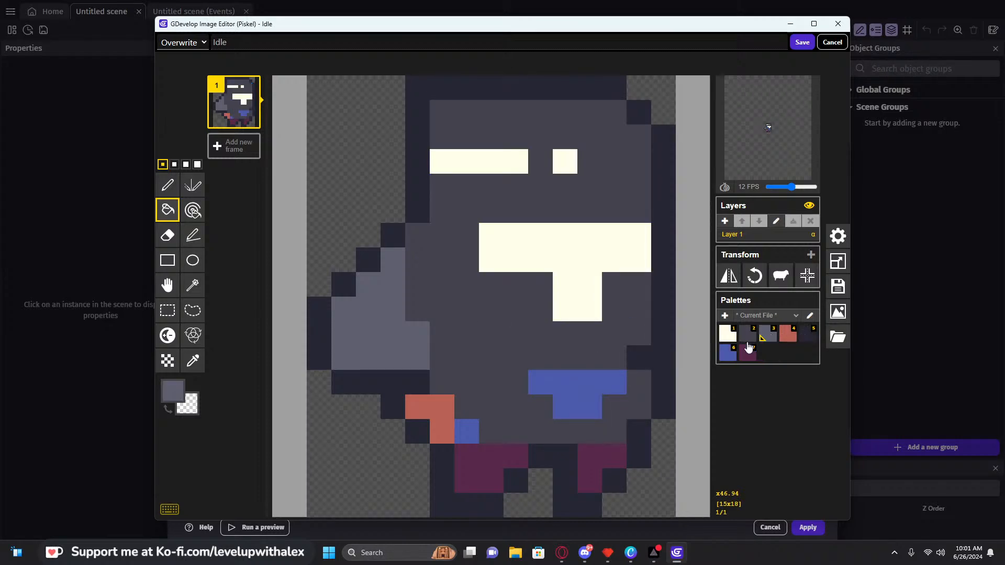
click(578, 383)
click(491, 431)
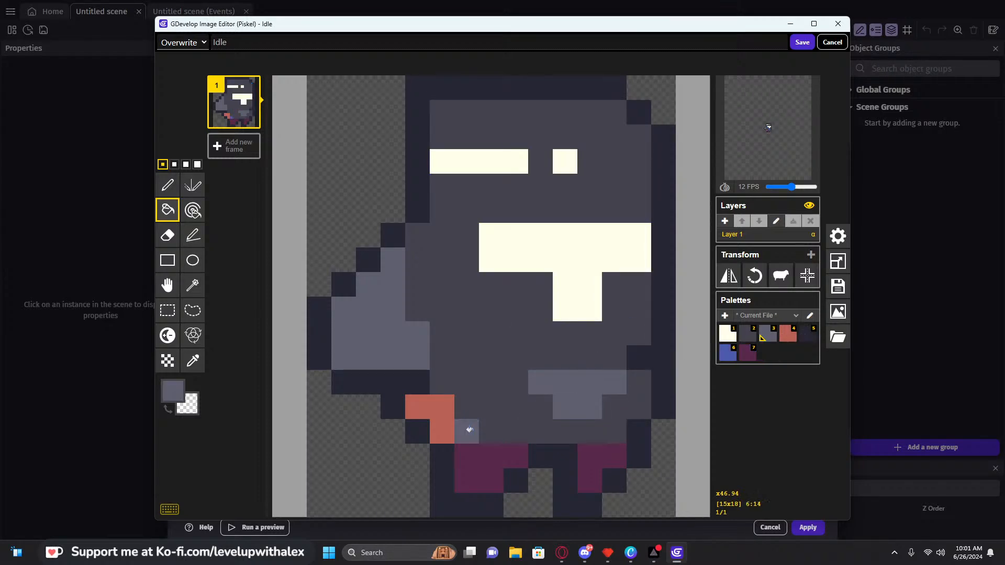
click(750, 340)
click(442, 406)
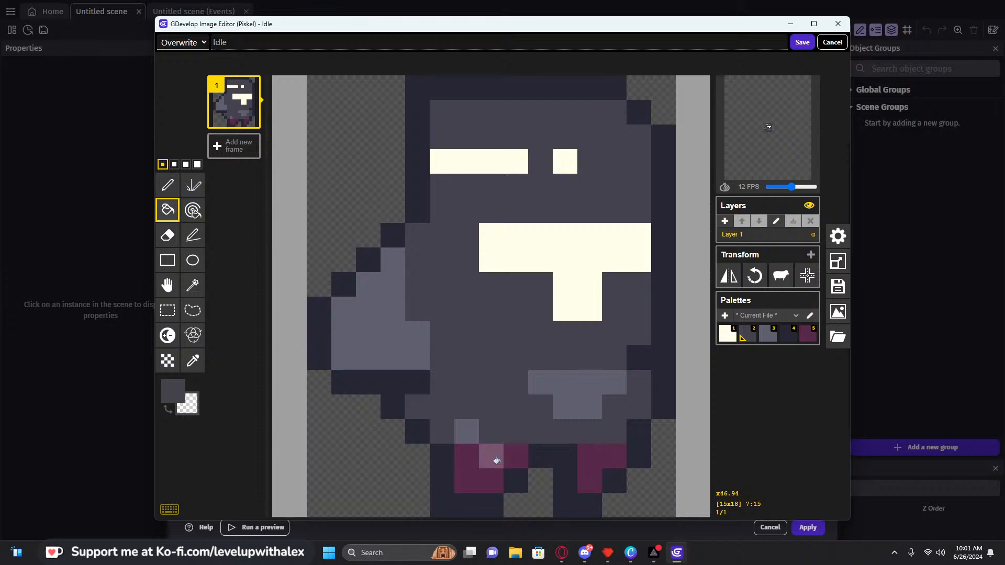
key(ctrl+z)
click(788, 333)
click(424, 406)
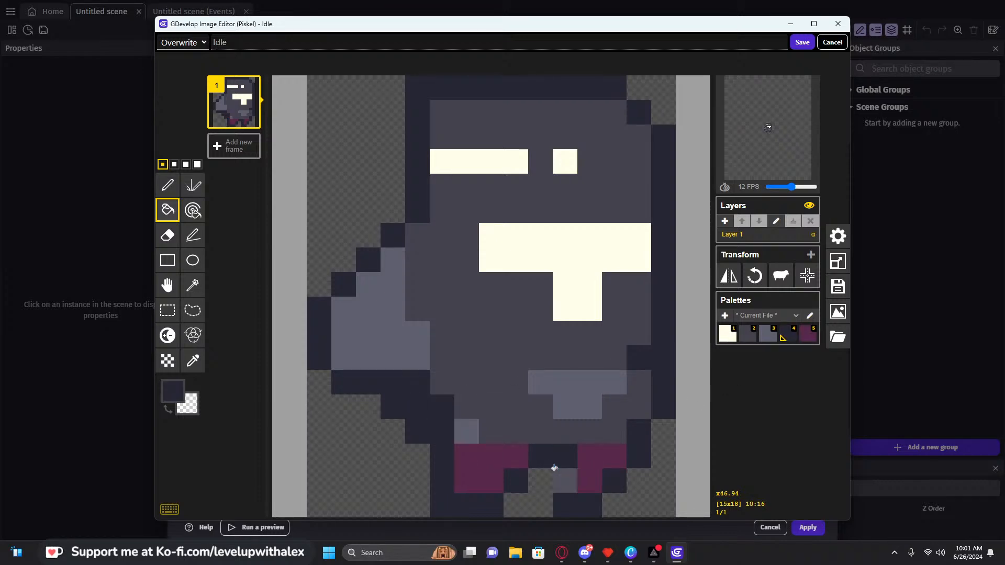
key(ctrl+z)
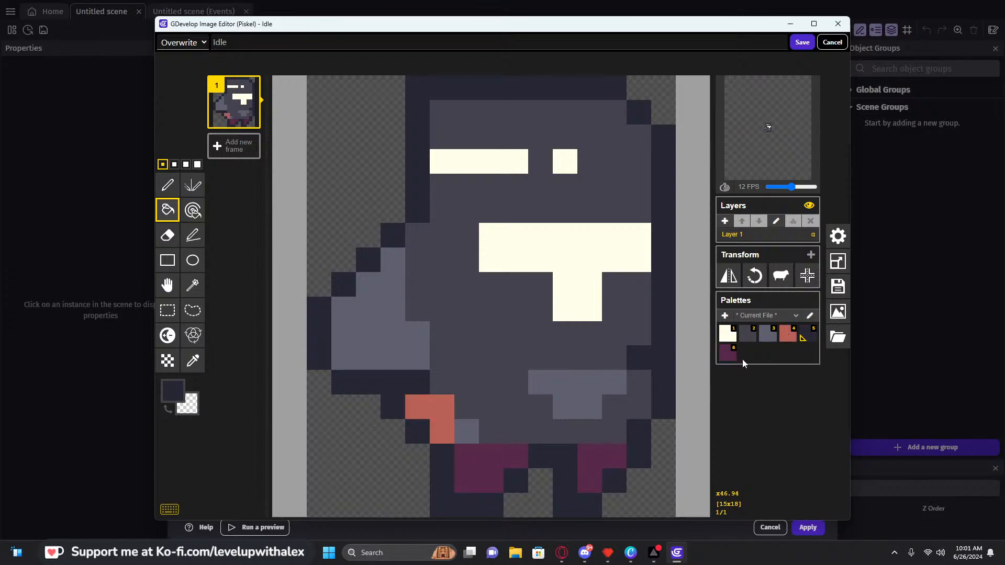
Fill the orange hand patch with the body's dark grey and both purple legs with the lighter grey
click(727, 334)
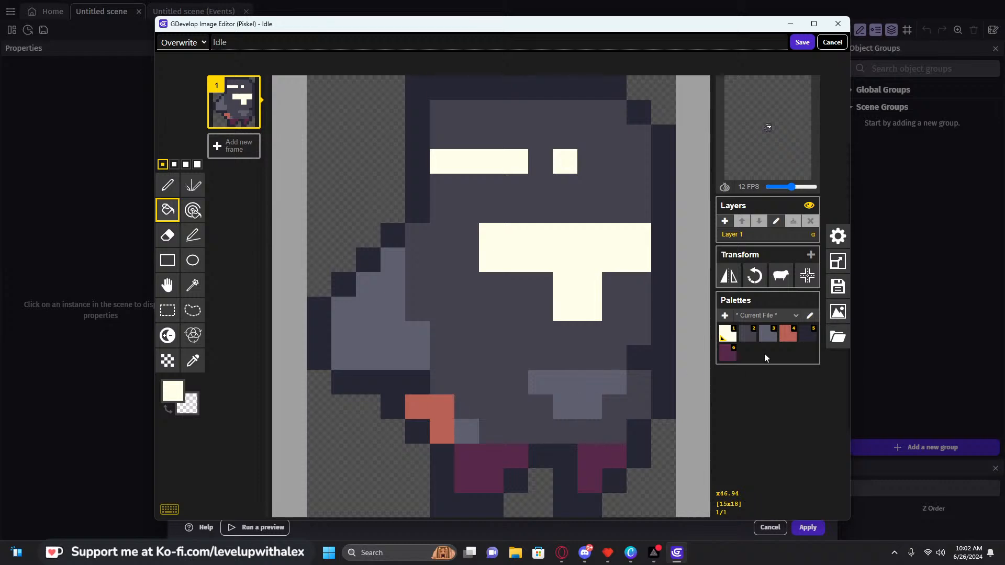
click(766, 337)
click(746, 335)
click(442, 407)
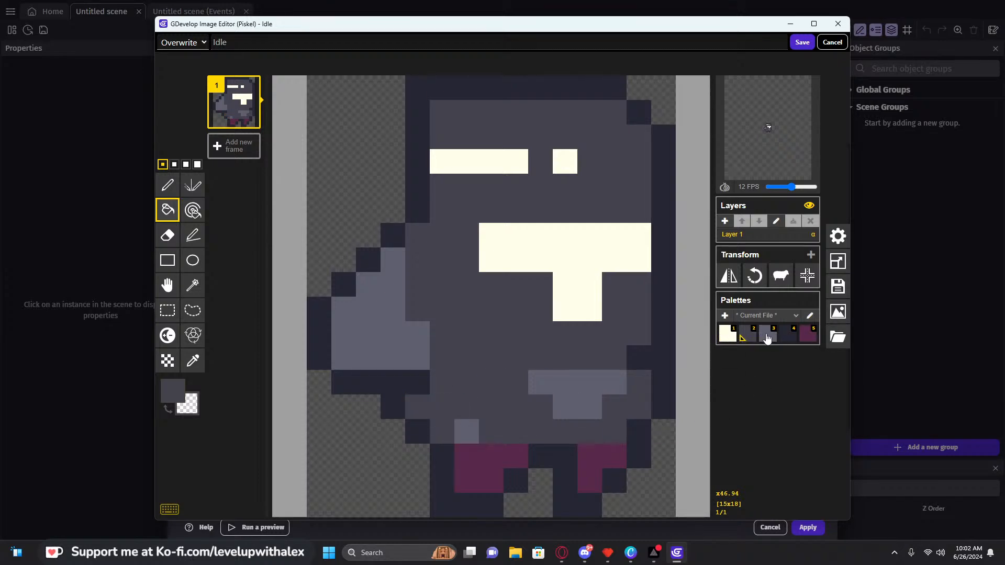
click(768, 334)
click(481, 466)
click(594, 463)
scroll(673, 442, down, 5)
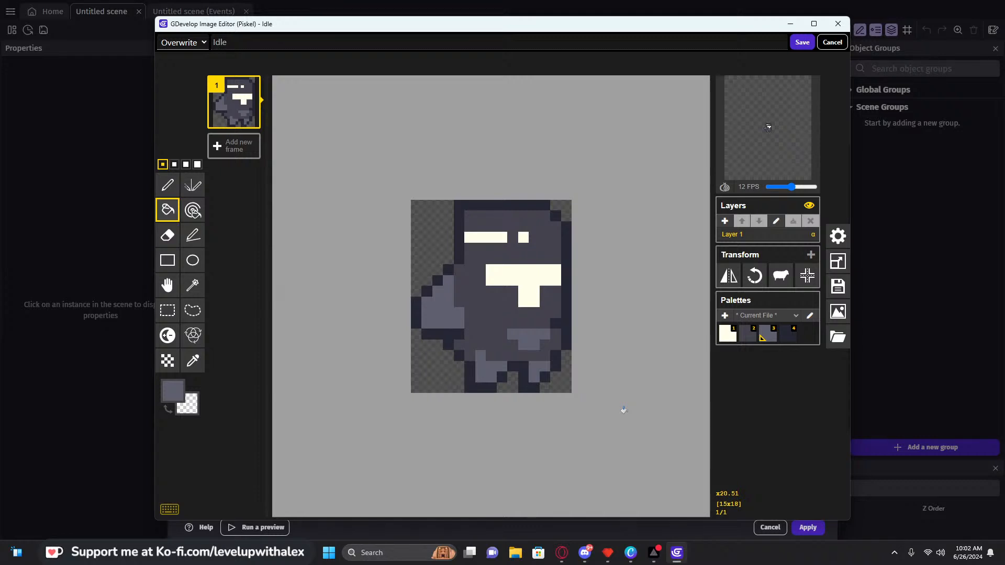
Check the primary colour's hex code and save the recoloured Idle sprite back to the player object
click(172, 390)
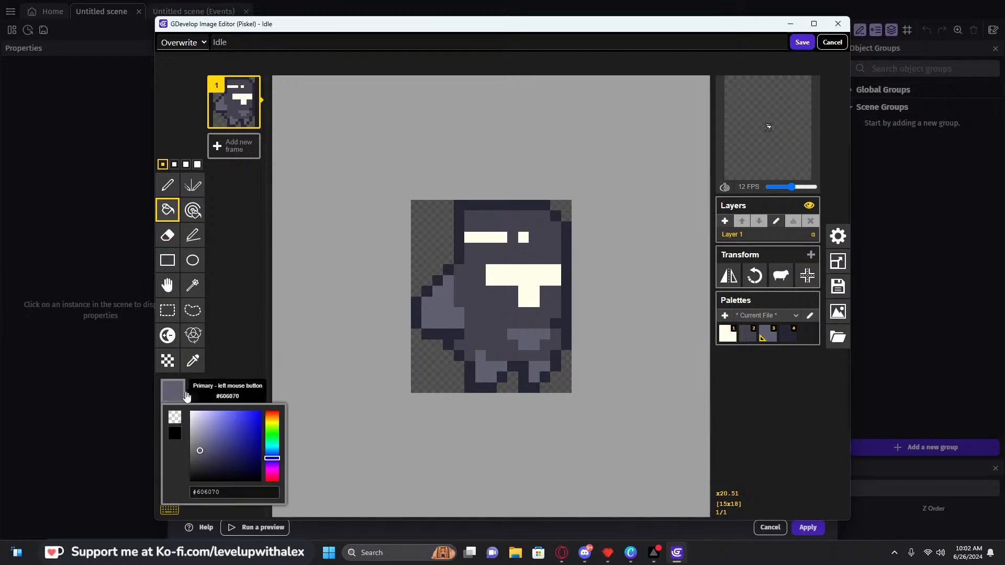
click(195, 492)
drag(195, 492, 191, 495)
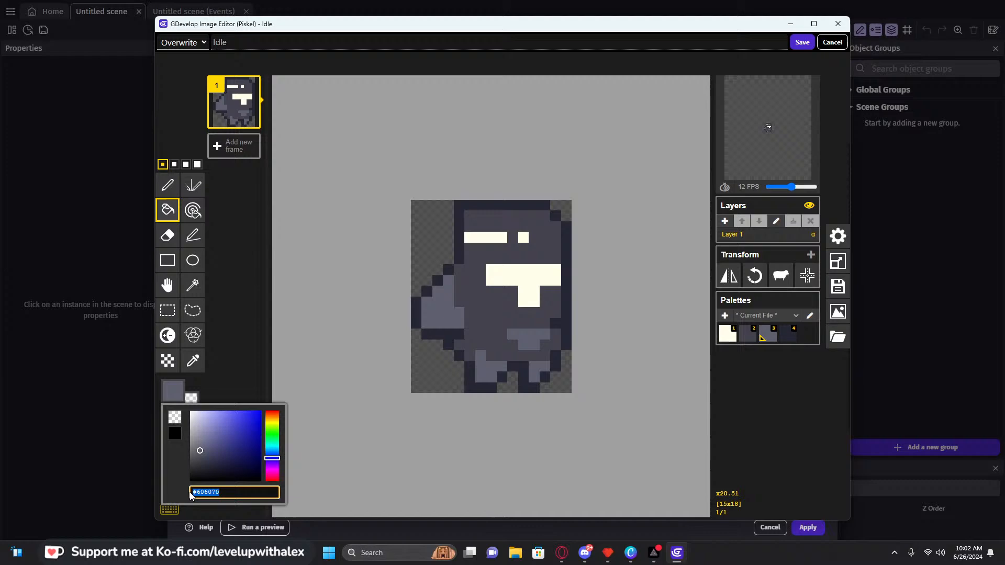
click(224, 350)
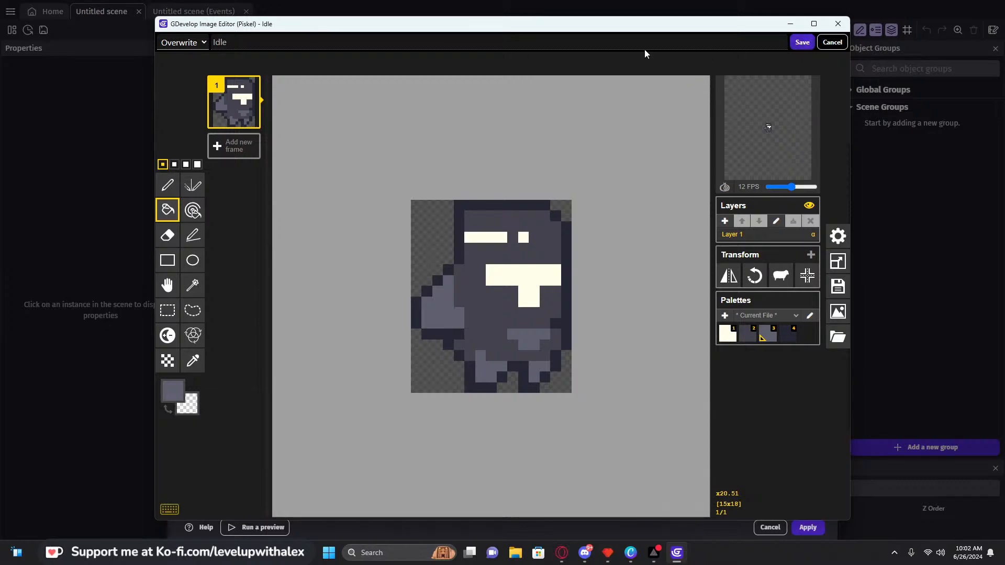
click(798, 42)
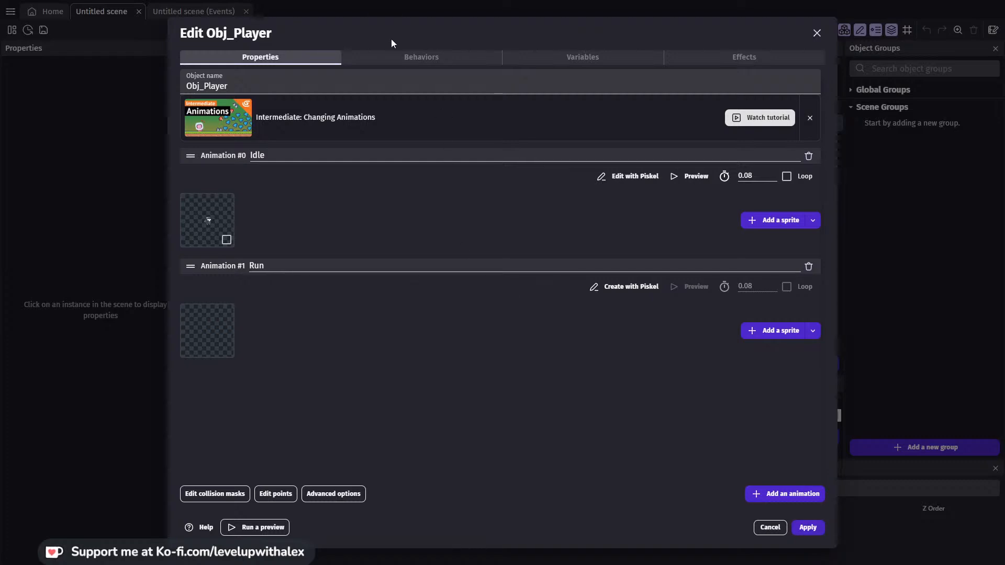
Add the Platformer character behavior to Obj_Player with its default settings and collapse its properties
click(399, 62)
click(501, 299)
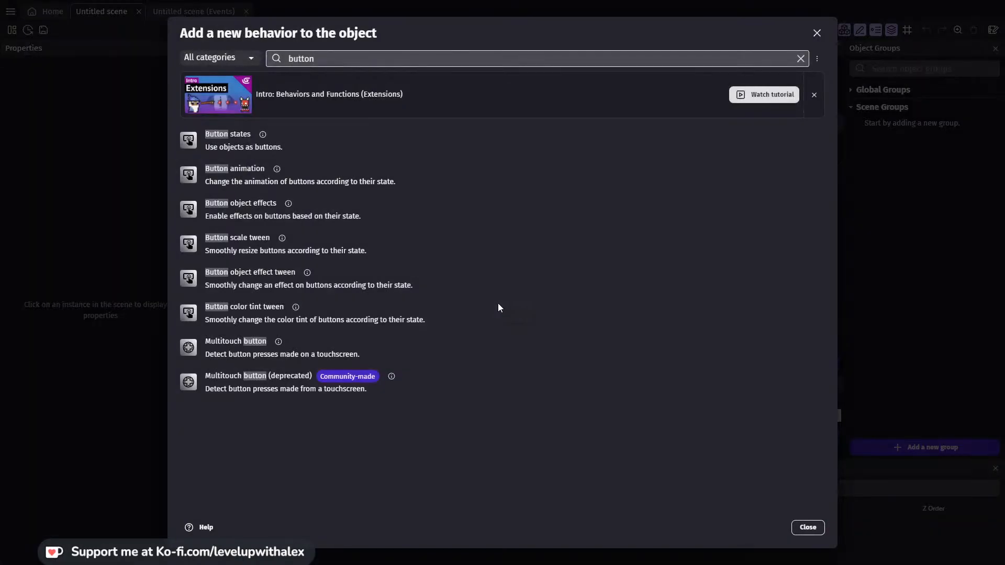
key(BackSpace)
key(BackSpace)
key(BackSpace)
key(BackSpace)
key(BackSpace)
key(BackSpace)
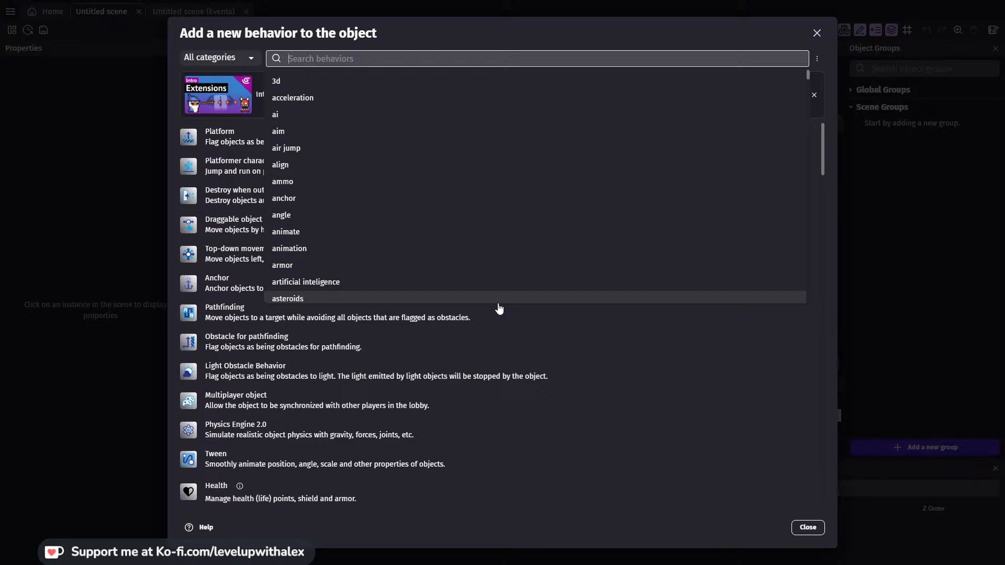
click(242, 165)
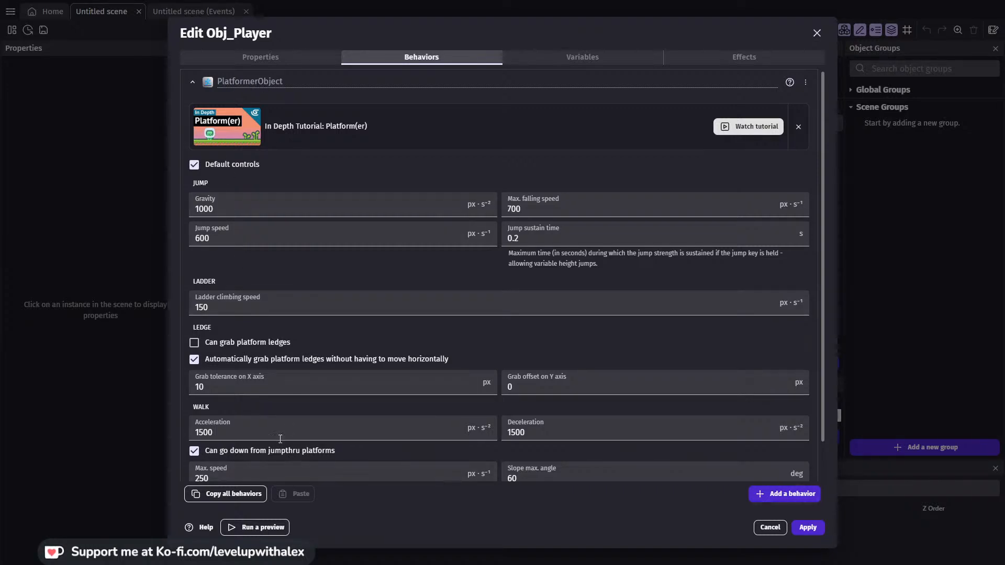
click(193, 83)
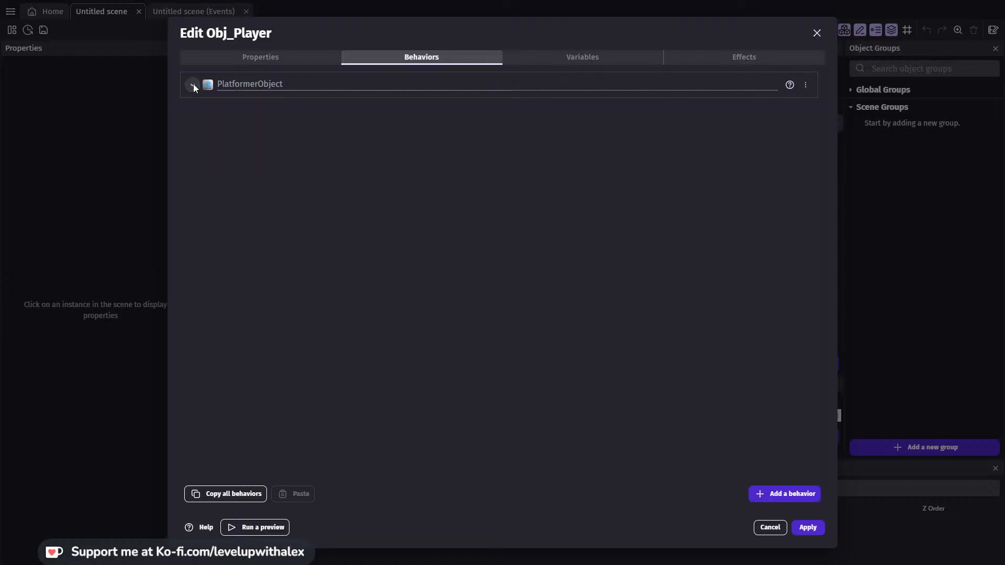
Add the Multiplayer object behavior to Obj_Player, keep Host as the owning player, and apply the object changes
click(790, 498)
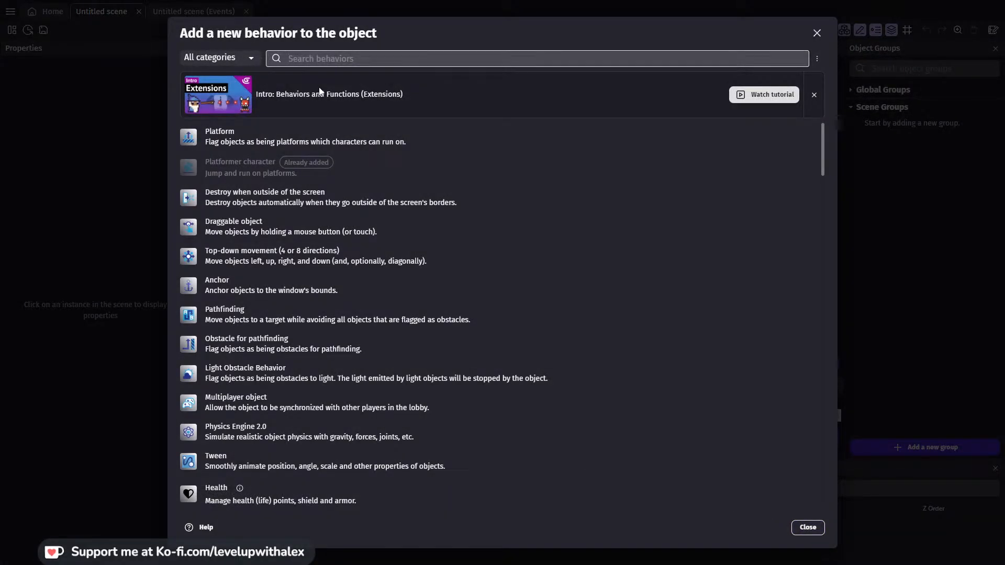
text(multi)
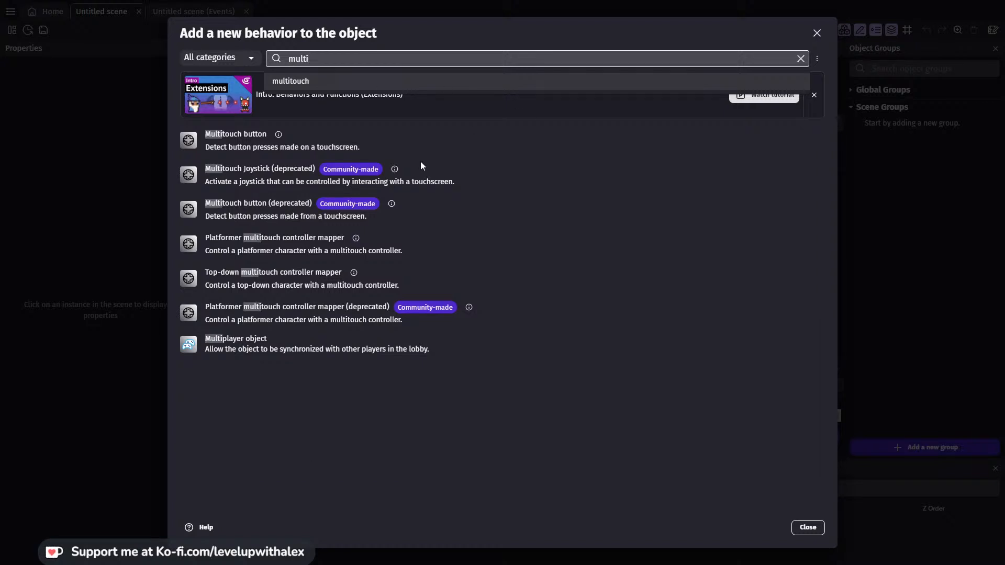
click(203, 343)
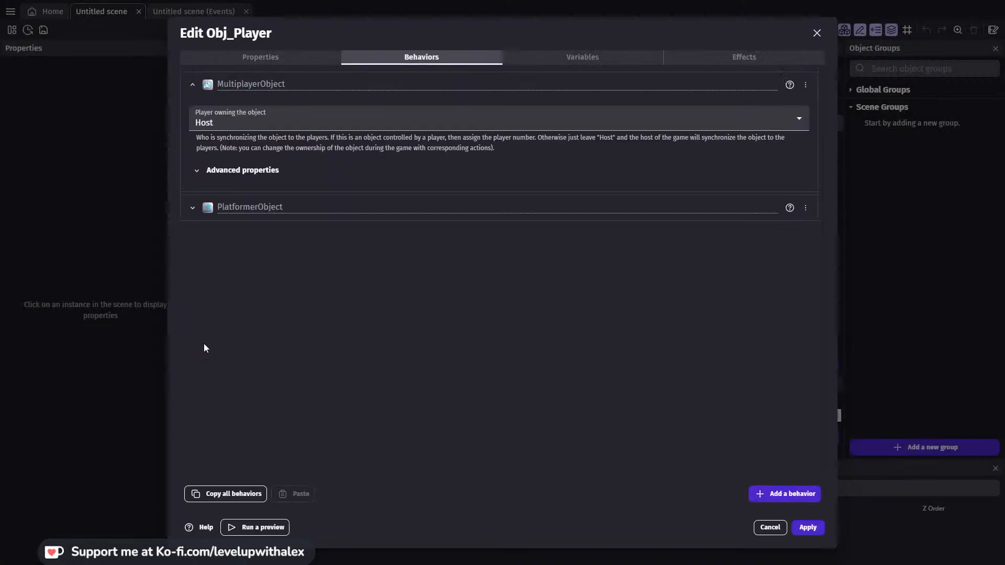
click(219, 119)
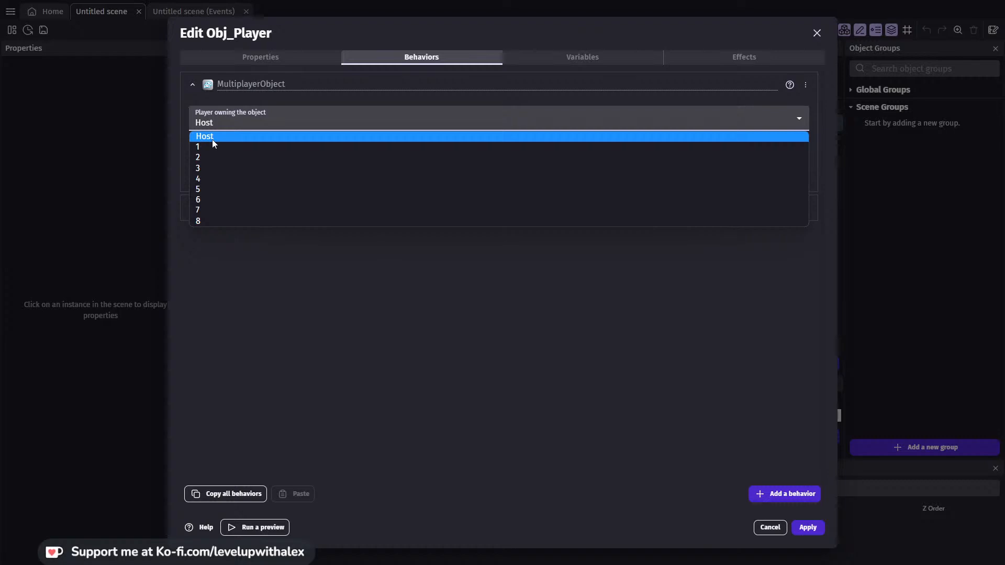
click(212, 140)
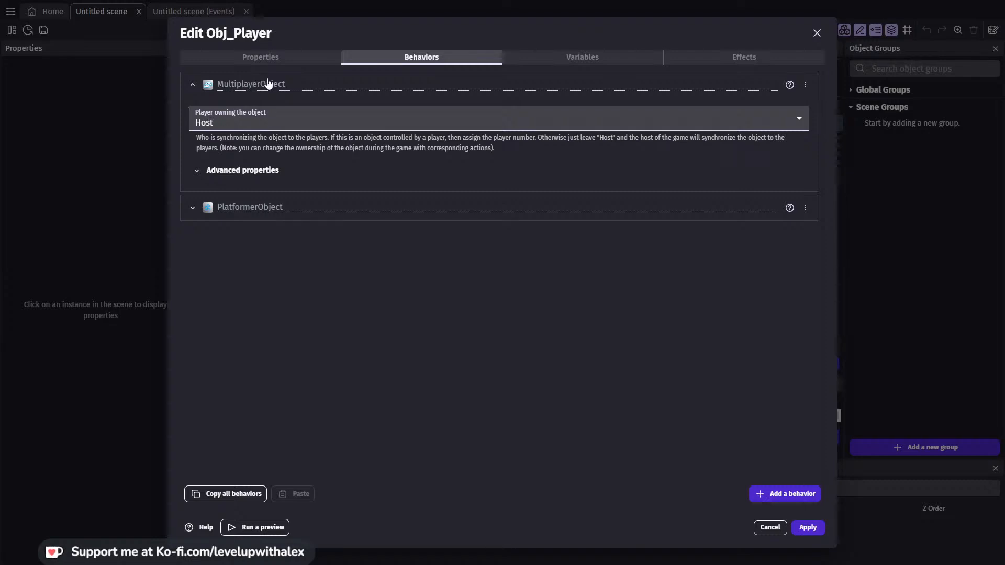
click(807, 527)
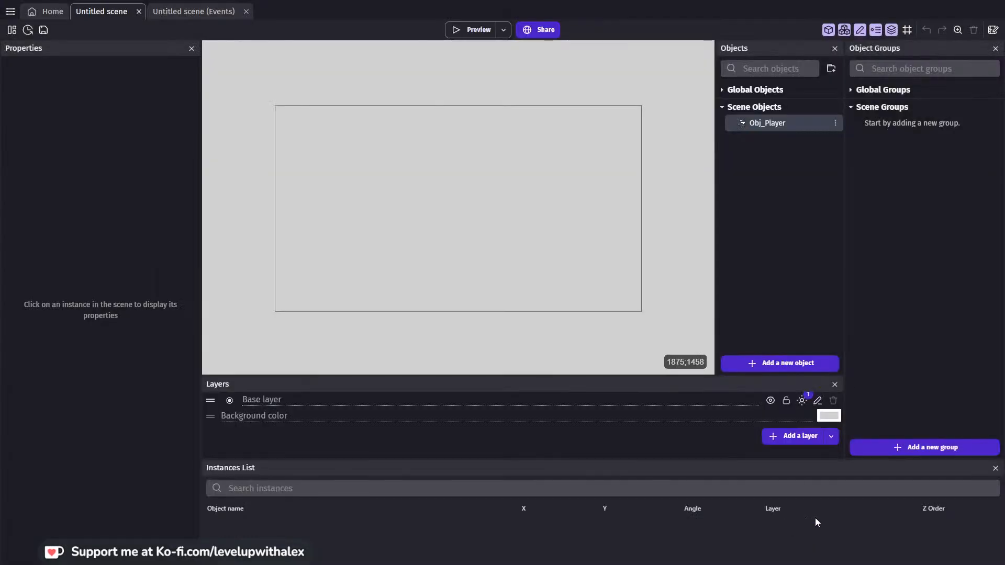
Place two Obj_Player instances side by side in the scene and enlarge them together to about 166 by 199 pixels each
drag(755, 126, 327, 270)
drag(762, 124, 350, 270)
scroll(340, 297, up, 5)
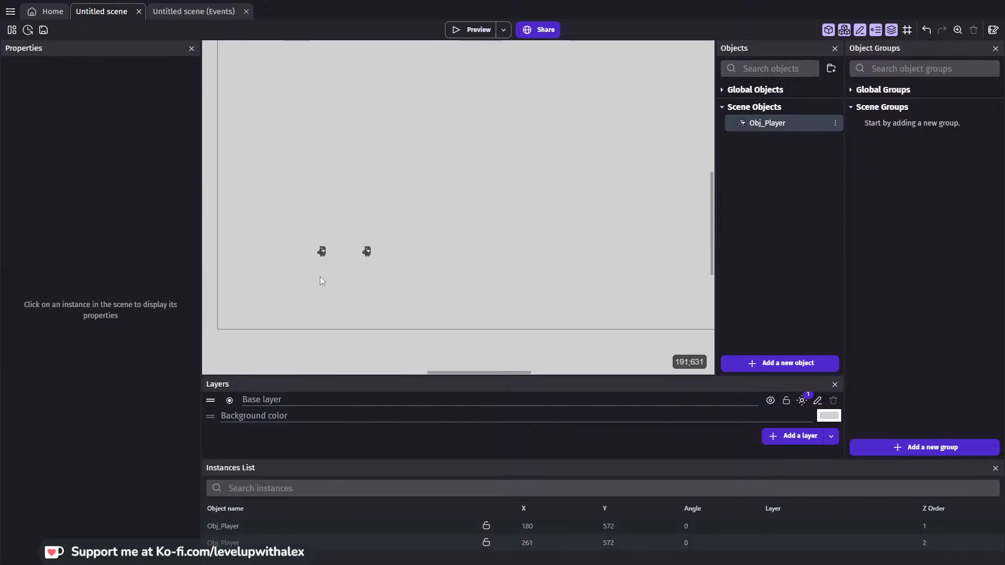
drag(452, 326, 454, 325)
scroll(437, 261, down, 2)
drag(413, 250, 569, 173)
scroll(570, 176, down, 4)
middle_drag(581, 185, 518, 205)
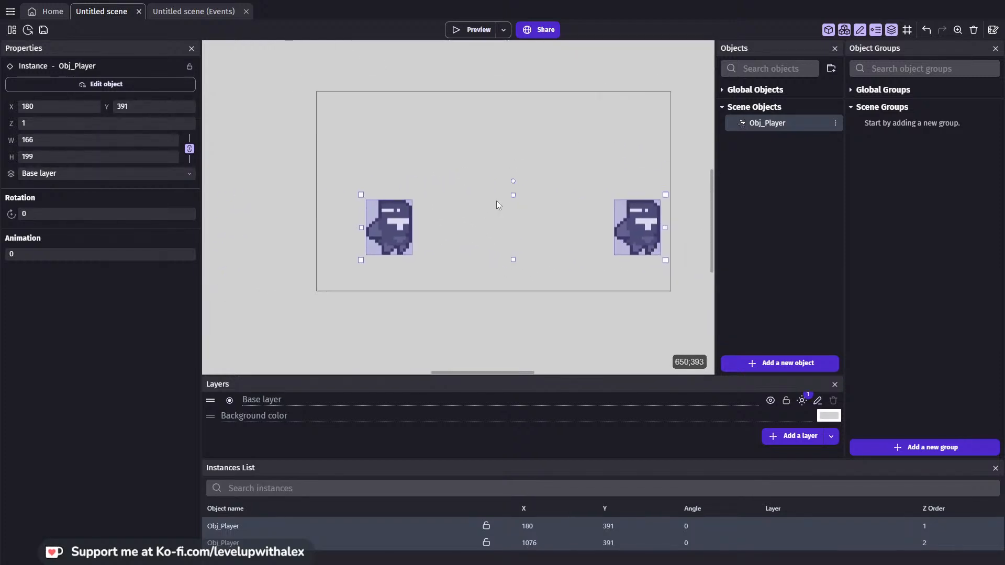
Move both player instances up to about X 118, Y 211 and X 1012, Y 215, and run a preview of the scene
click(496, 206)
drag(381, 226, 382, 225)
drag(327, 152, 633, 189)
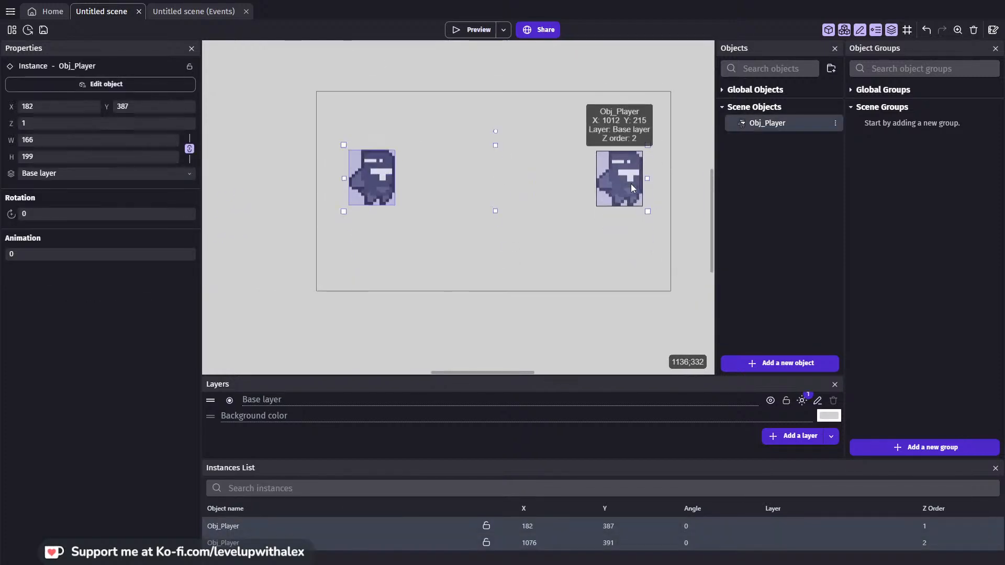
click(532, 290)
drag(278, 57, 680, 269)
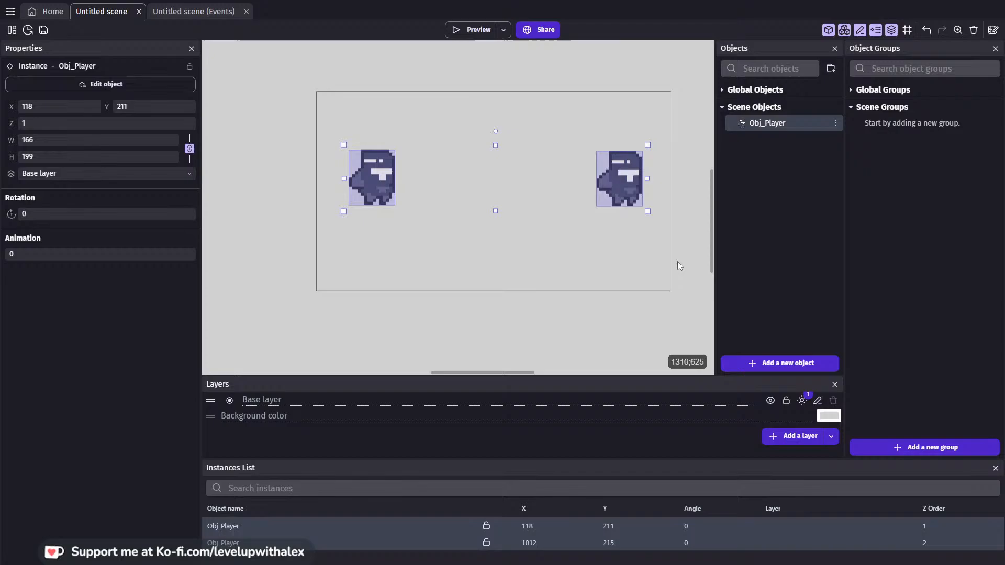
click(471, 30)
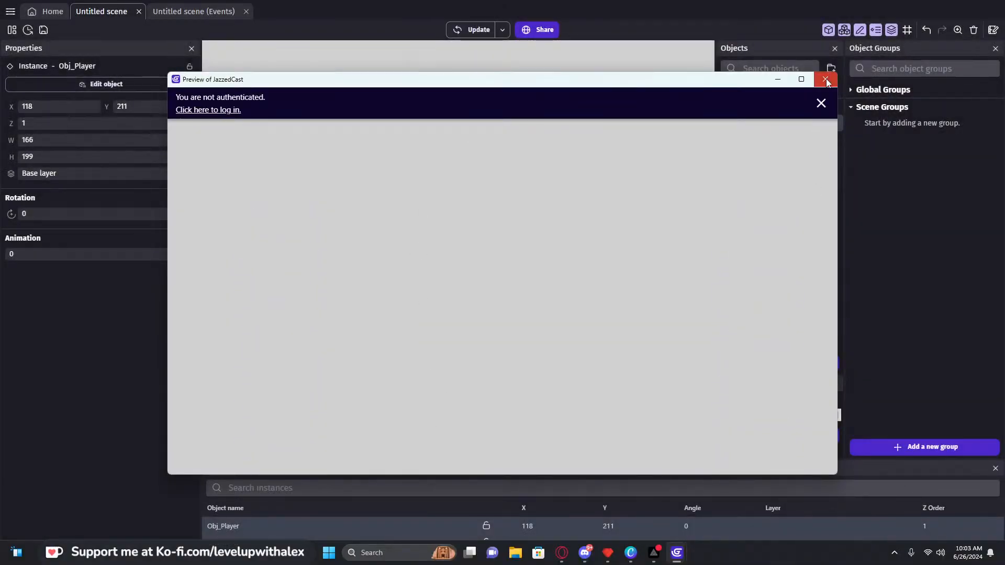
Close the running preview, preview the scene again to watch both players fall, and close that preview
click(825, 79)
click(458, 29)
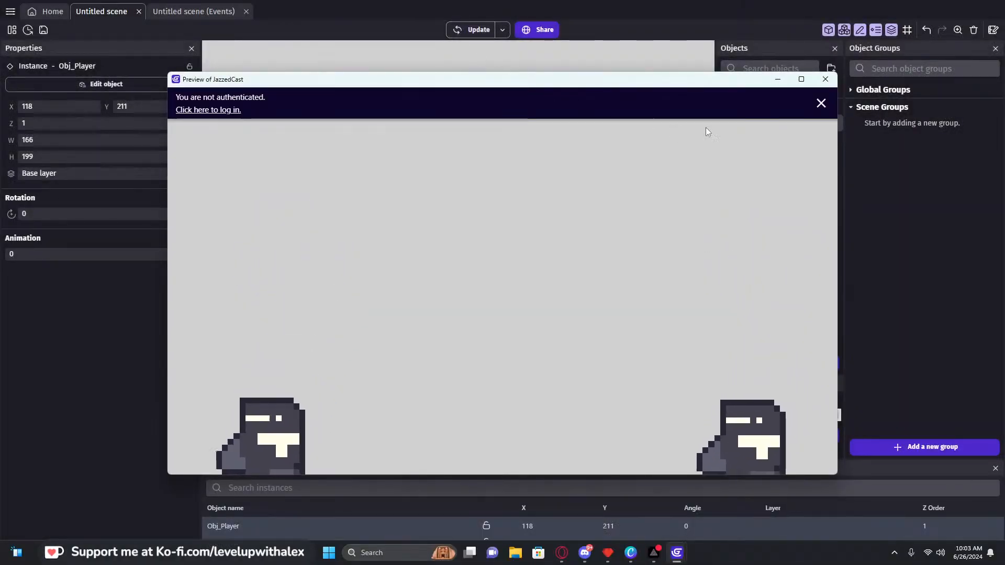
click(823, 78)
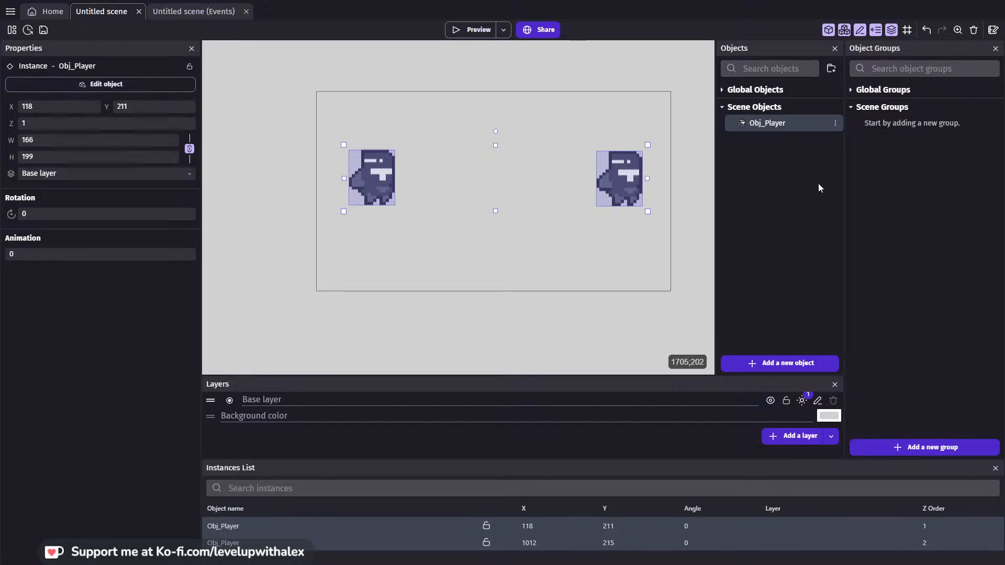
Deselect the player instances and apply the grid options with cells of 32 by 32 pixels
click(559, 212)
drag(493, 209, 659, 283)
click(569, 307)
click(908, 32)
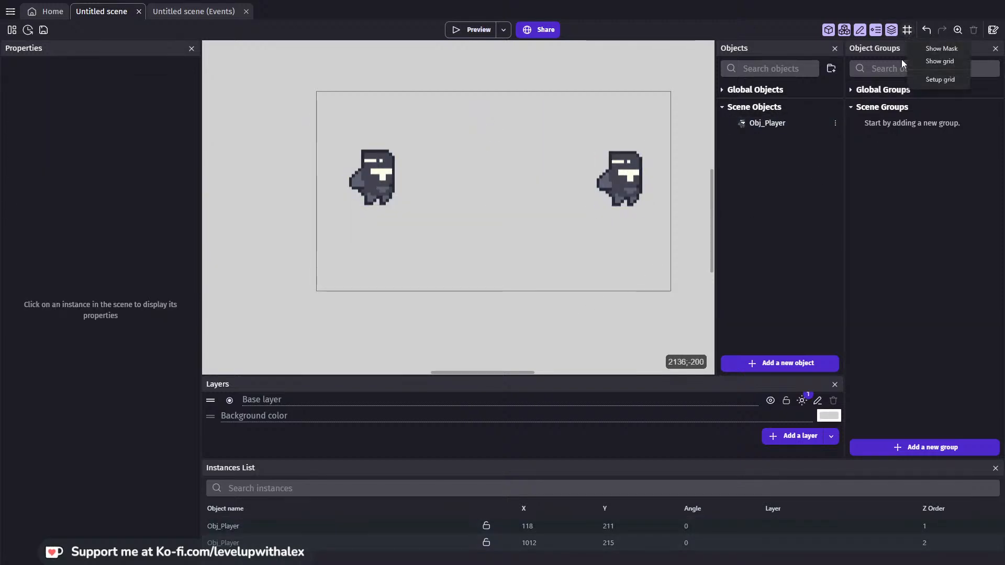
click(933, 81)
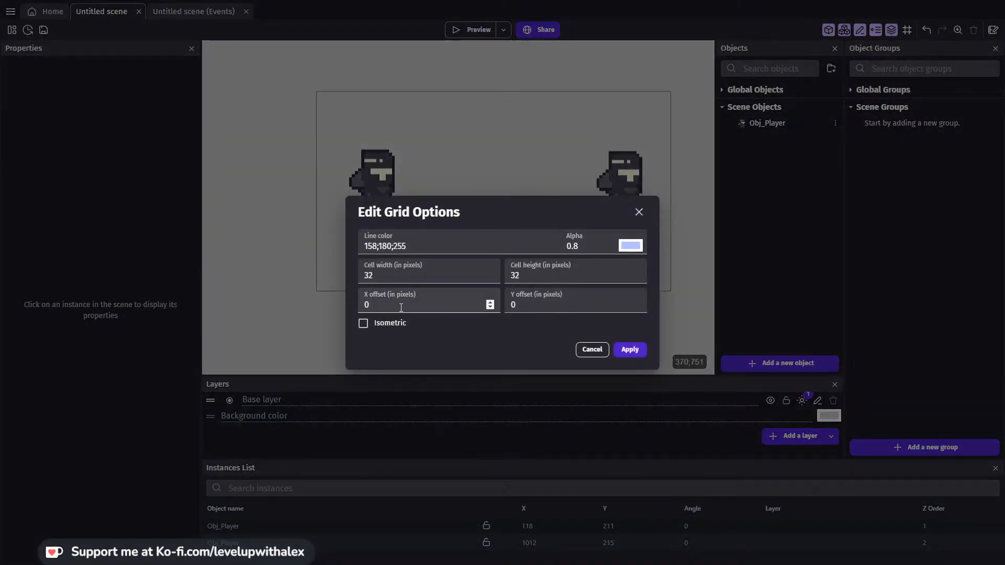
click(635, 349)
Toggle the window mask on and off again, and display the grid over the scene
click(908, 32)
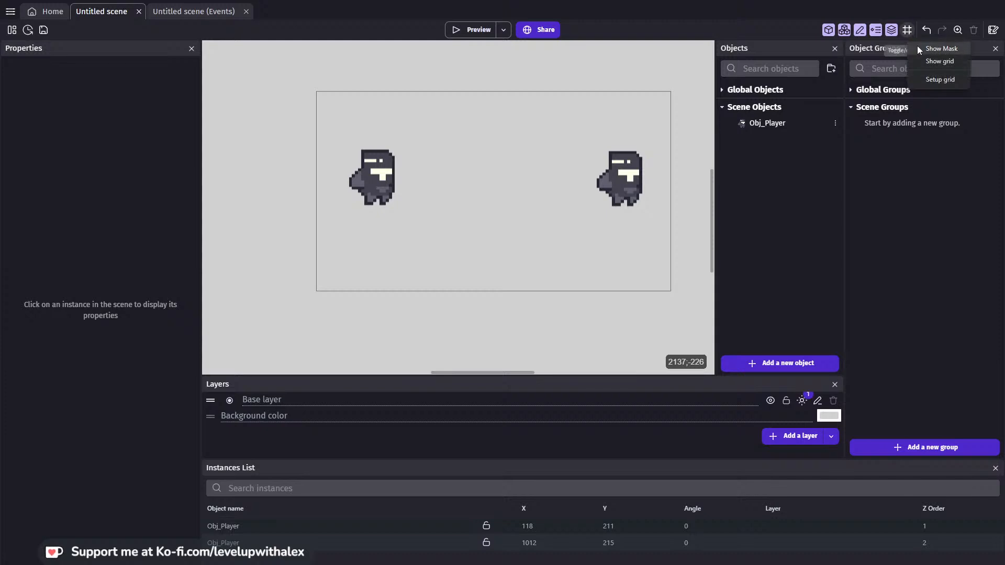
click(928, 48)
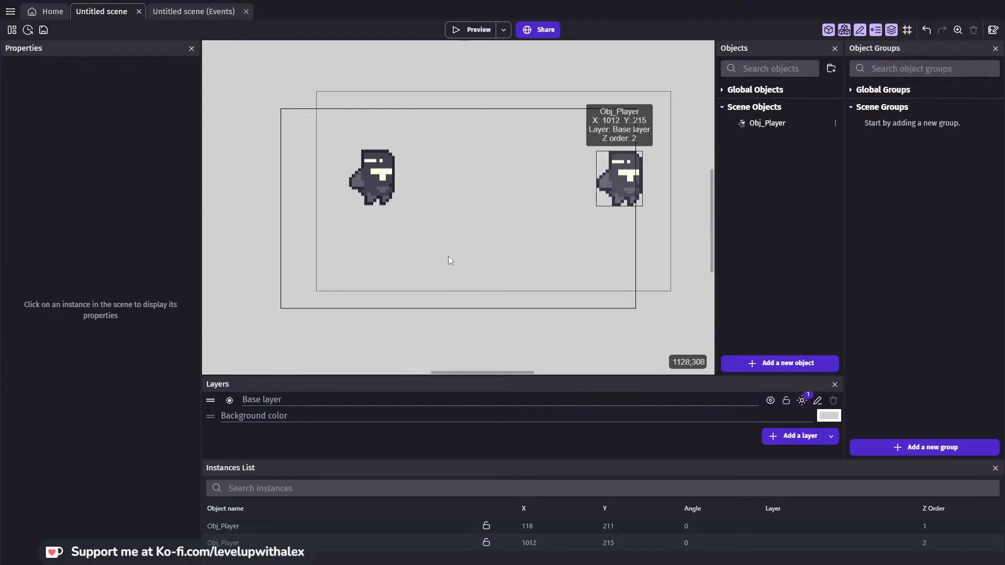
click(907, 30)
click(934, 60)
click(907, 30)
click(929, 61)
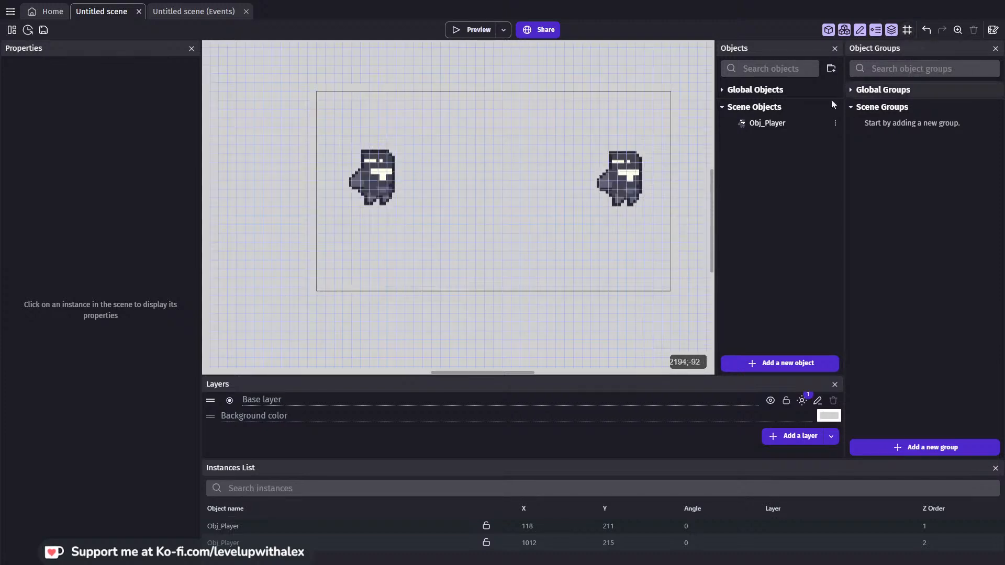
middle_drag(495, 215, 435, 218)
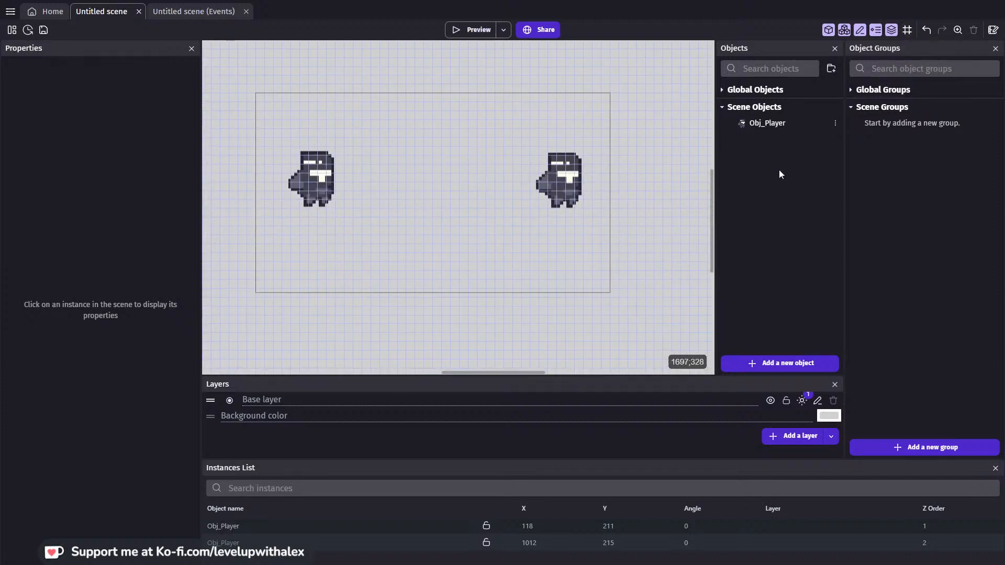
Create a new tiled sprite object and name it Collision
click(767, 368)
click(231, 187)
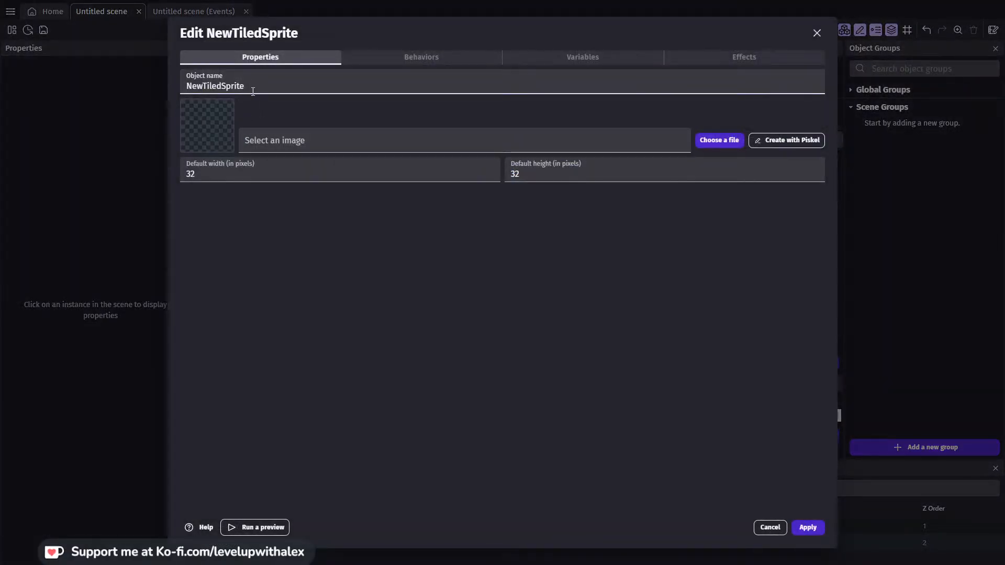
drag(245, 87, 149, 78)
text(Collision)
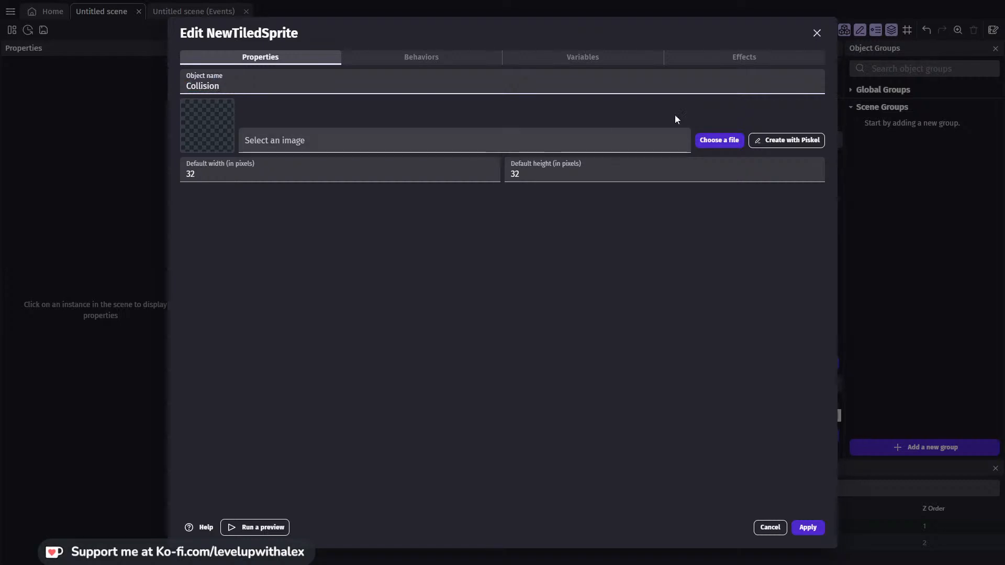
Create a new 32 by 32 image for the Collision object in Piskel and fill the whole canvas with red #e40000
click(785, 140)
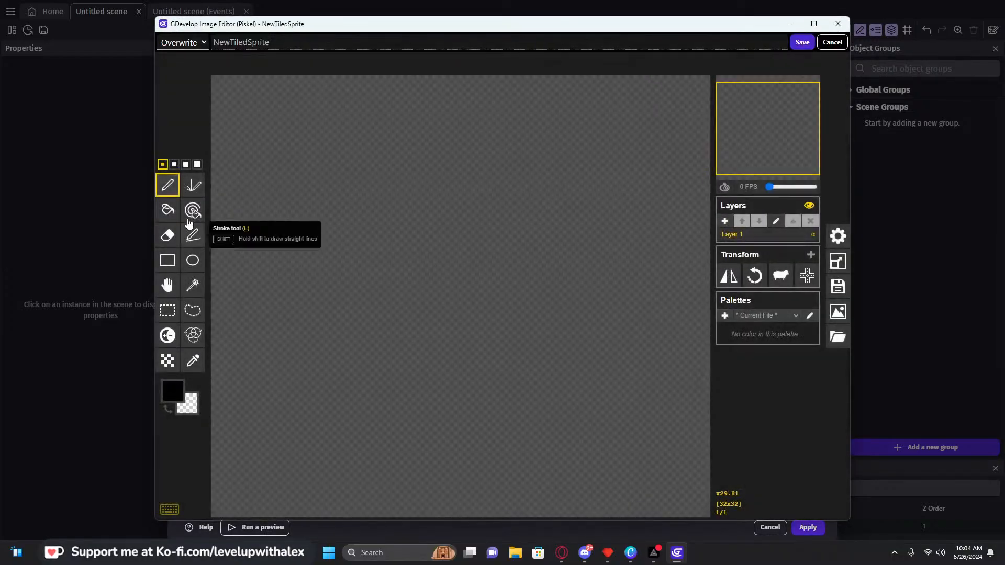
click(173, 390)
click(262, 420)
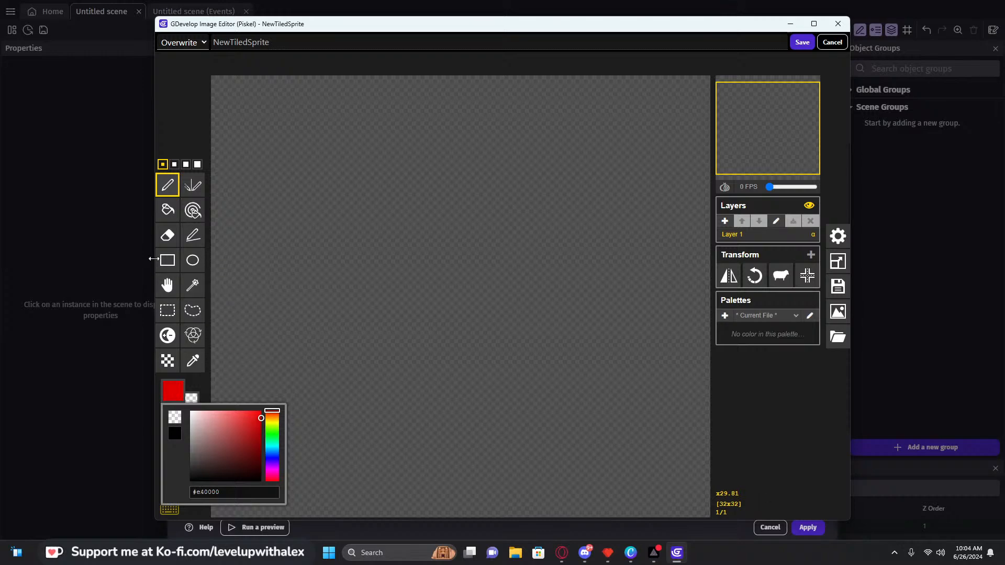
click(167, 210)
click(655, 145)
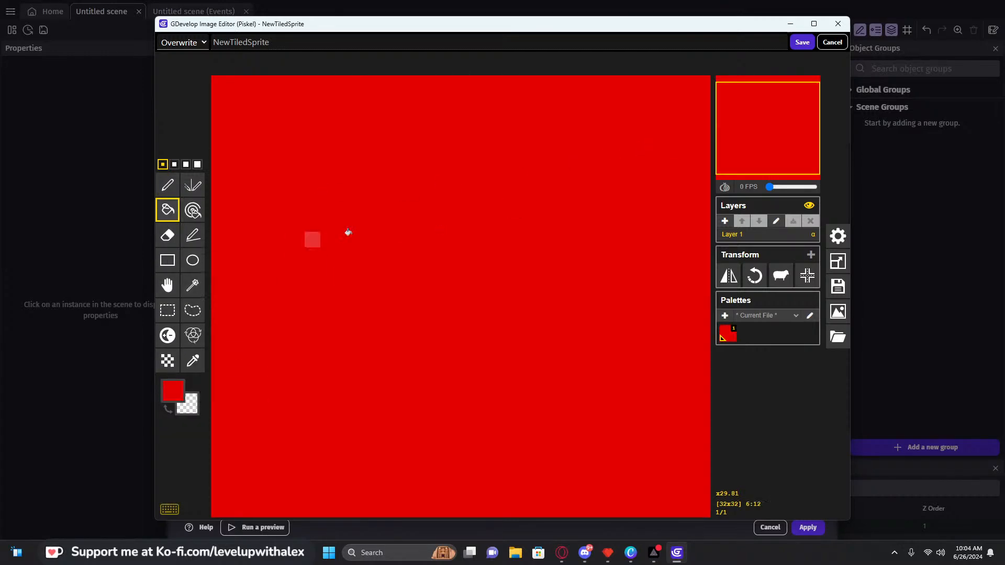
Change the drawing colour to a dark red and choose the Stroke tool
click(184, 393)
drag(277, 419, 272, 453)
click(193, 234)
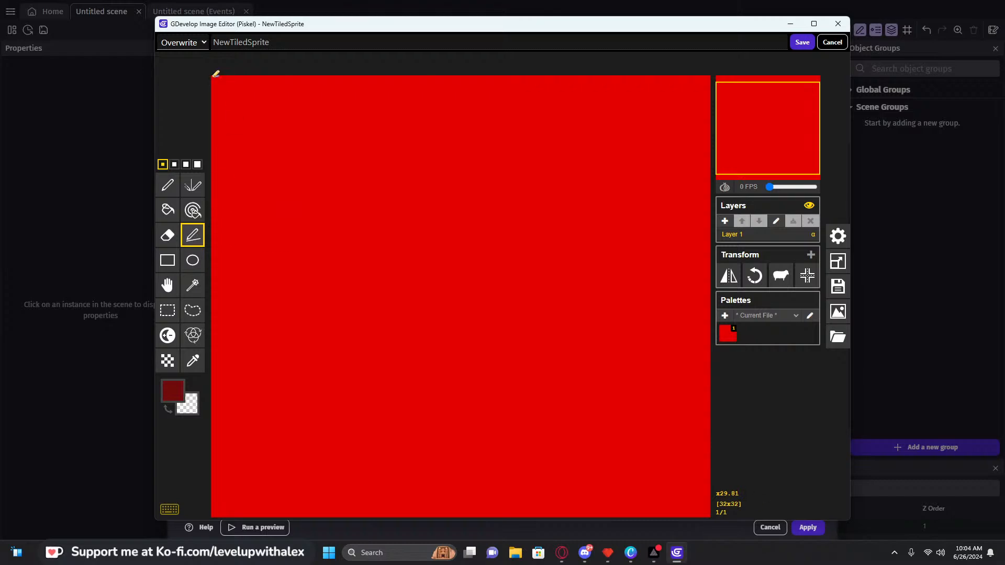
mouse_move(217, 82)
mouse_down()
mouse_move(693, 82)
mouse_move(702, 510)
mouse_up()
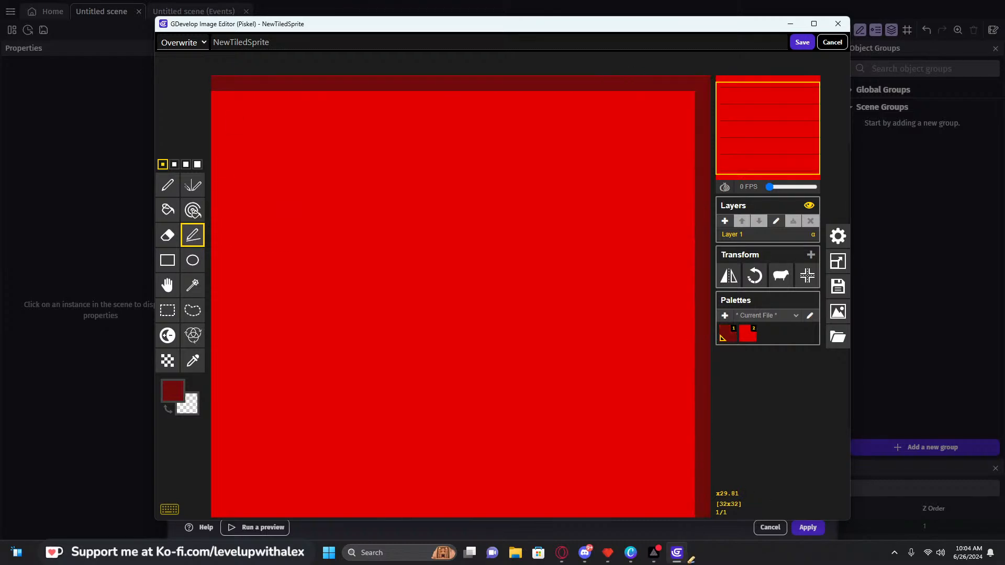
drag(219, 83, 218, 511)
scroll(389, 441, down, 3)
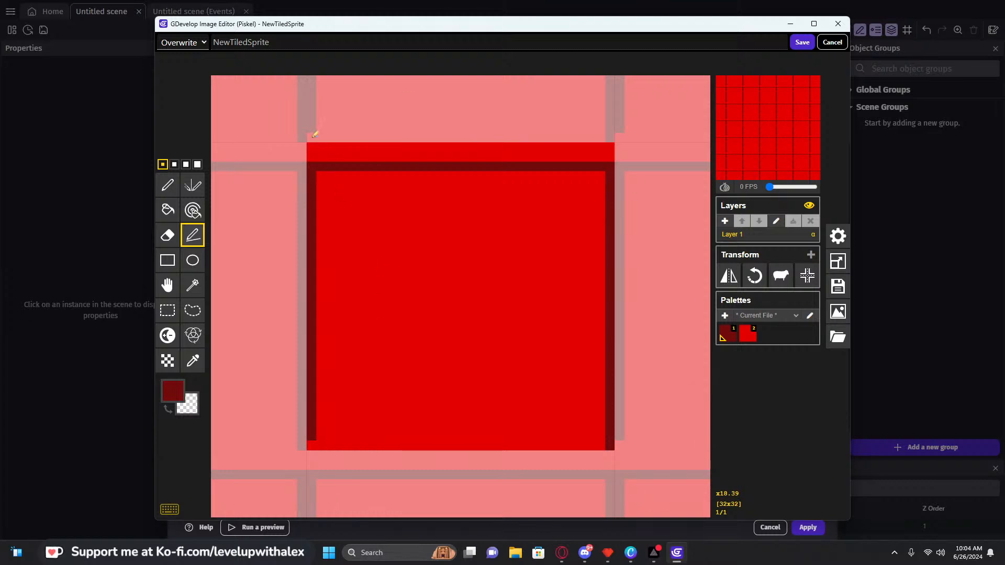
key(ctrl+z)
key(ctrl+z)
key(ctrl+z)
Draw a dark red border and two crossing diagonals on the tile, save the image, and apply the Collision object
drag(313, 142, 610, 147)
drag(610, 147, 610, 446)
mouse_move(609, 446)
mouse_down()
mouse_move(419, 434)
mouse_move(314, 444)
mouse_move(316, 143)
mouse_move(602, 437)
mouse_up()
mouse_move(610, 147)
mouse_down()
mouse_move(572, 168)
mouse_move(304, 423)
mouse_up()
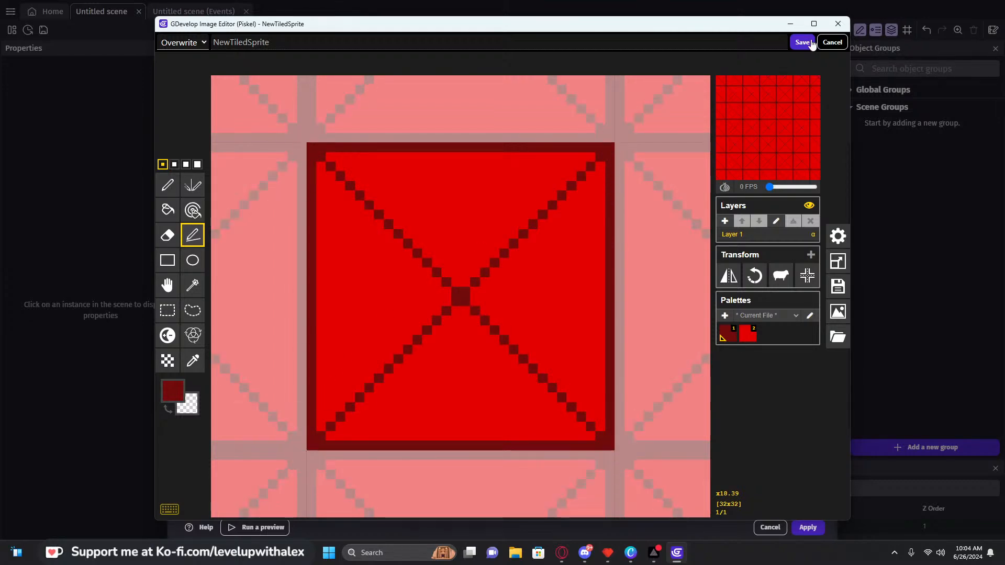
click(803, 42)
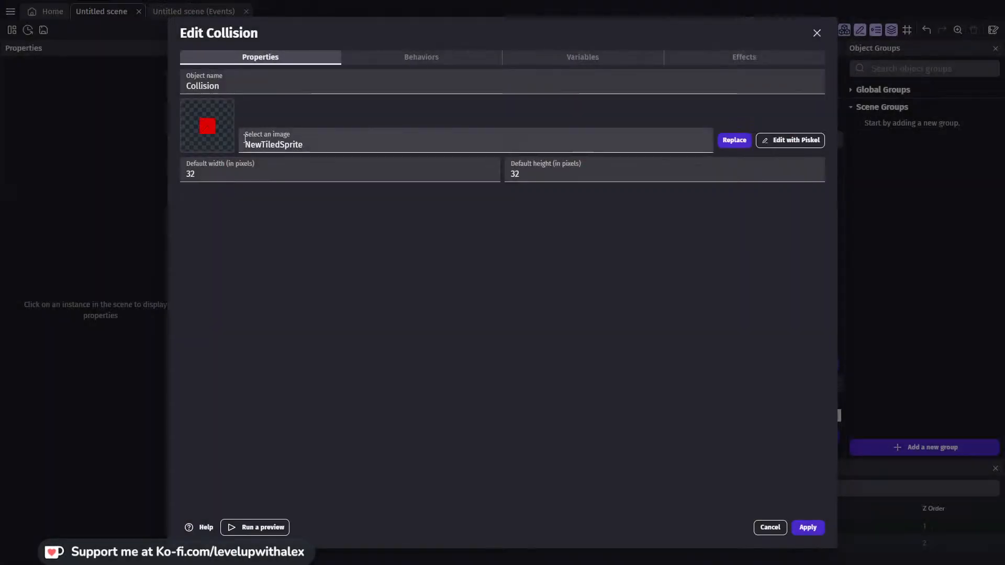
click(807, 527)
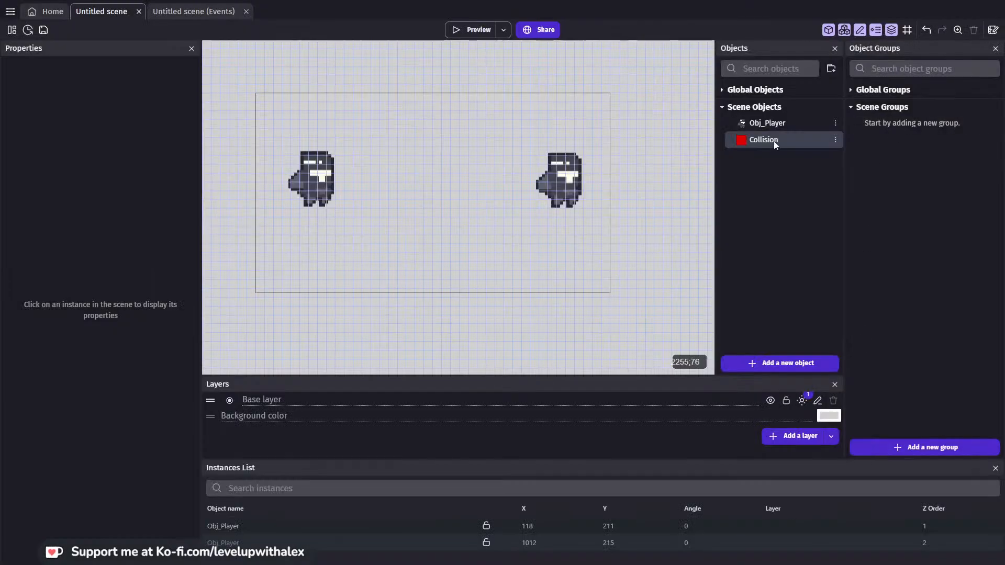
Place a Collision instance as a floor across the game window at X 0, Y 608, sized 1280 by 96 pixels
drag(774, 140, 621, 297)
ctrl+scroll(478, 301, up, 2)
ctrl+scroll(346, 303, up, 2)
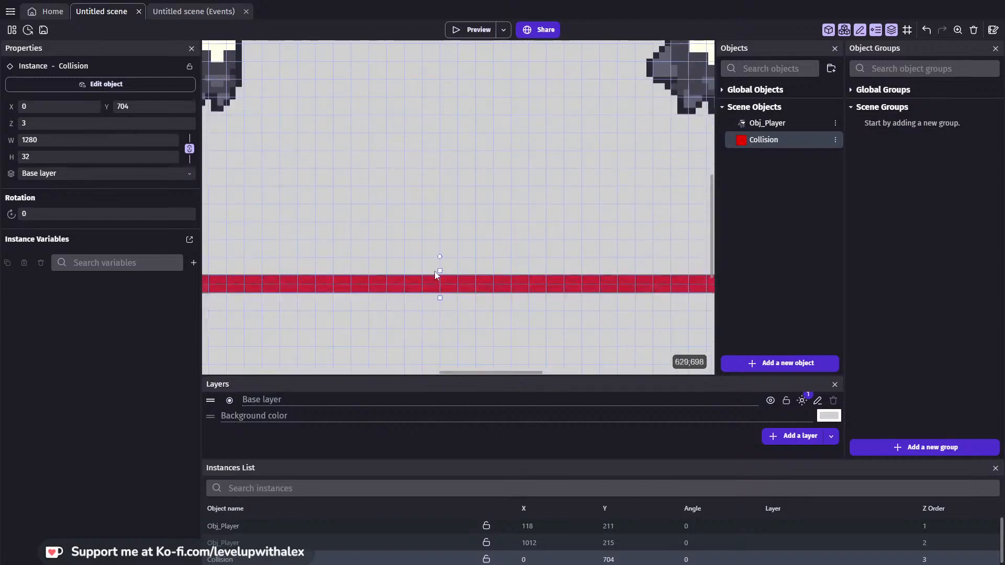
drag(435, 271, 443, 240)
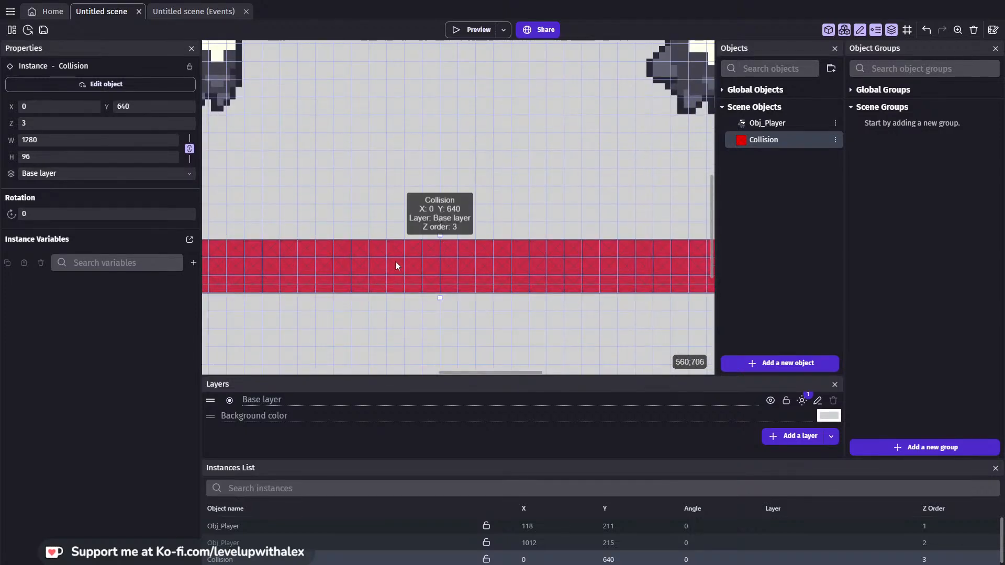
mouse_move(394, 265)
mouse_down()
mouse_move(403, 164)
mouse_move(404, 256)
mouse_up()
ctrl+scroll(343, 300, down, 2)
ctrl+scroll(343, 299, down, 1)
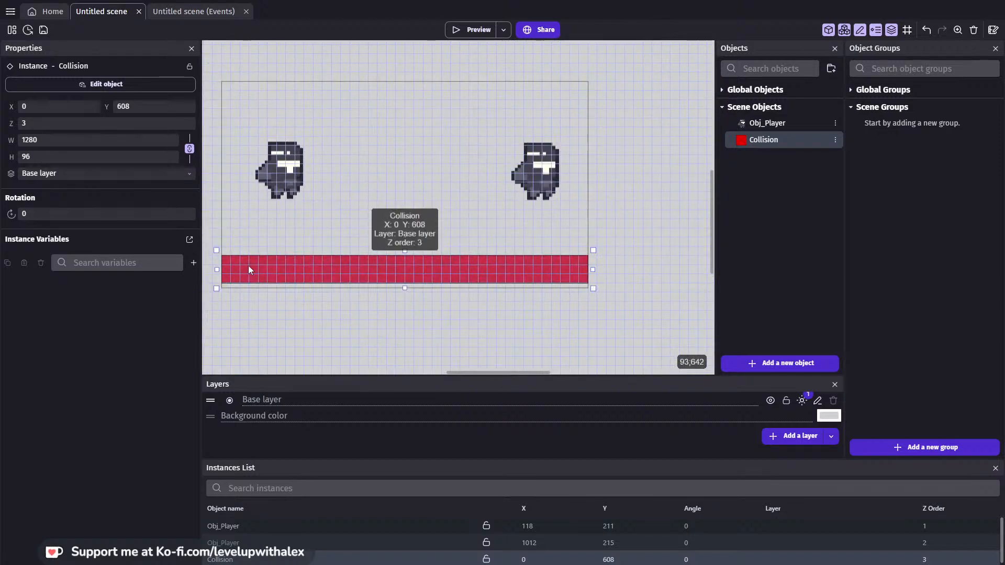
Duplicate the Collision floor just past the game window's right edge at X 1280, Y 480, and resize the copy to 1376 by 128 pixels
ctrl+drag(248, 265, 628, 244)
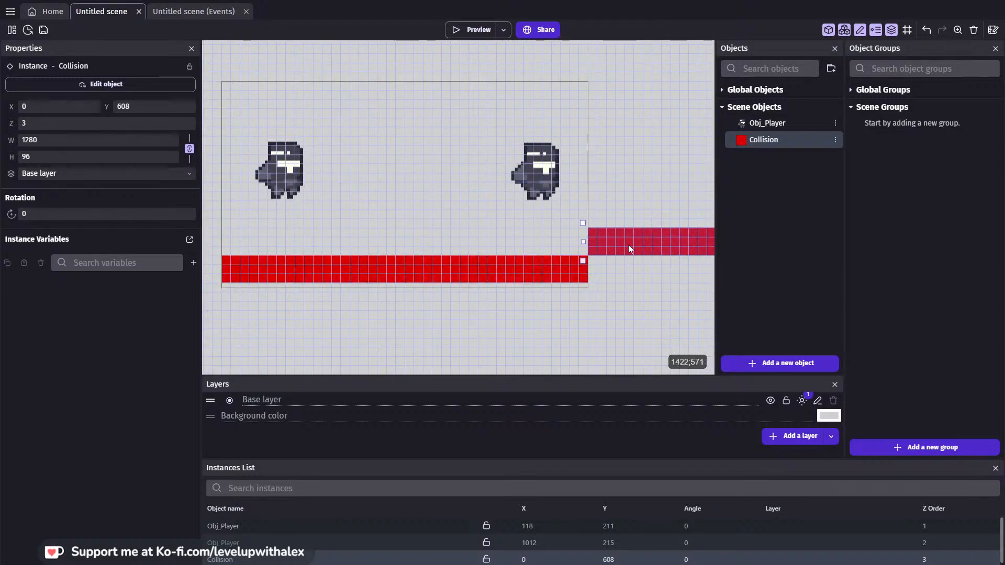
scroll(563, 262, down, 3)
middle_drag(598, 294, 358, 296)
mouse_move(583, 252)
mouse_down()
mouse_move(345, 257)
mouse_move(346, 242)
mouse_move(345, 253)
mouse_move(599, 259)
mouse_up()
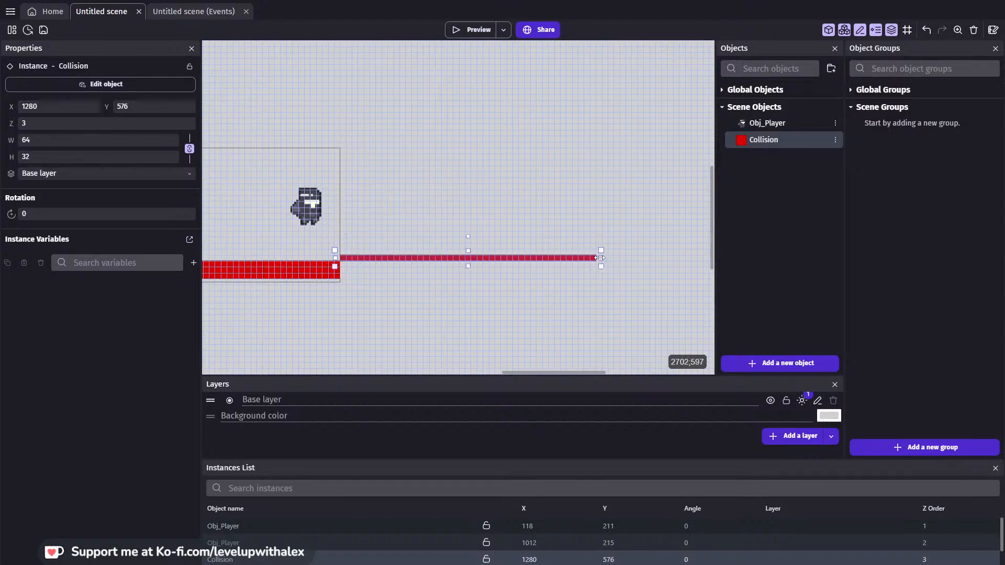
drag(468, 249, 467, 232)
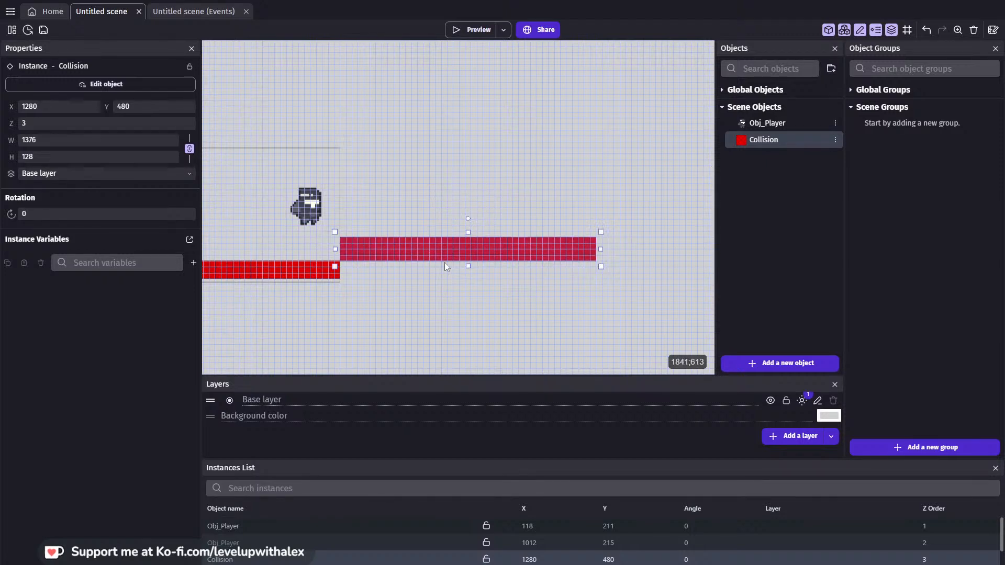
scroll(339, 270, up, 1)
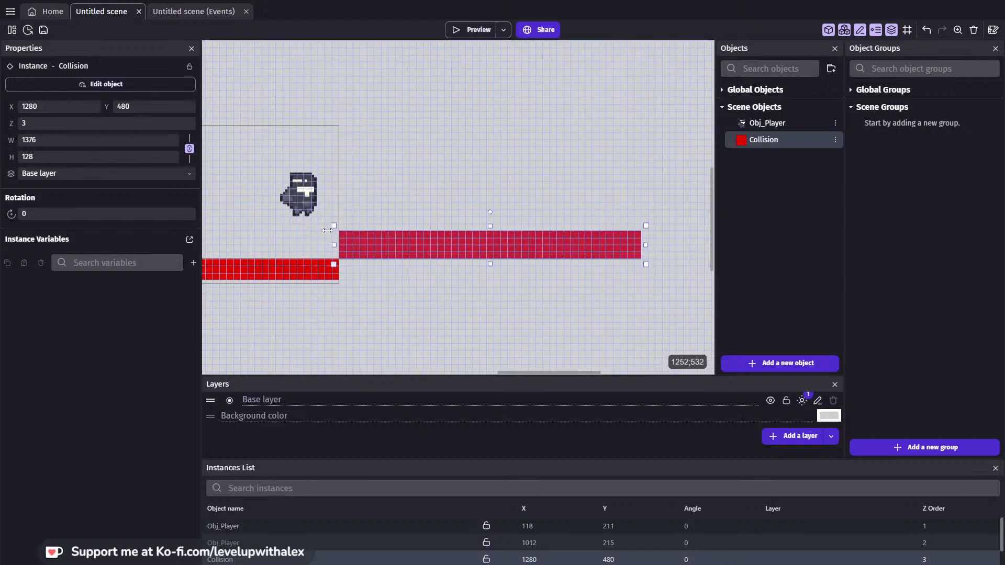
click(323, 207)
drag(321, 195, 651, 189)
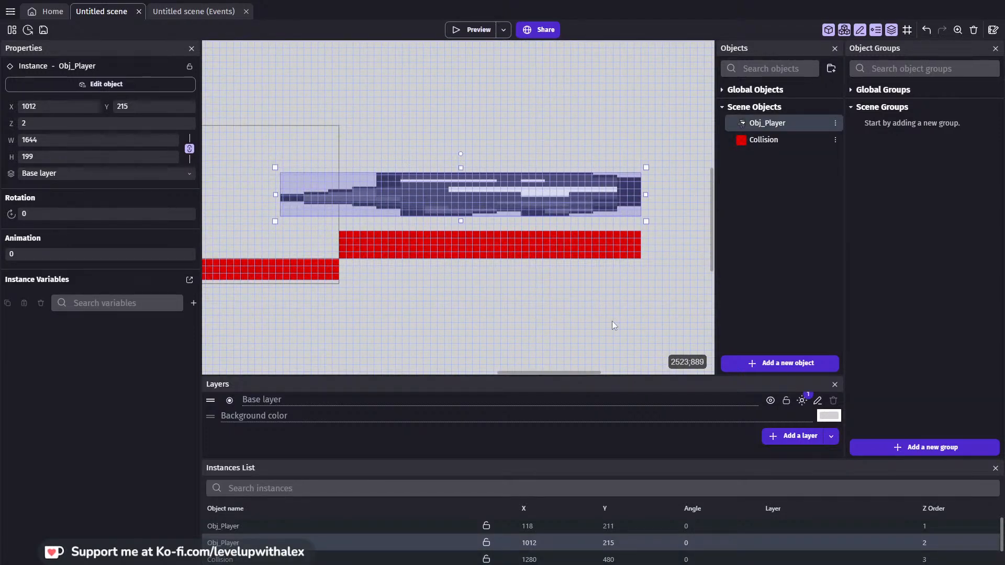
key(ctrl+z)
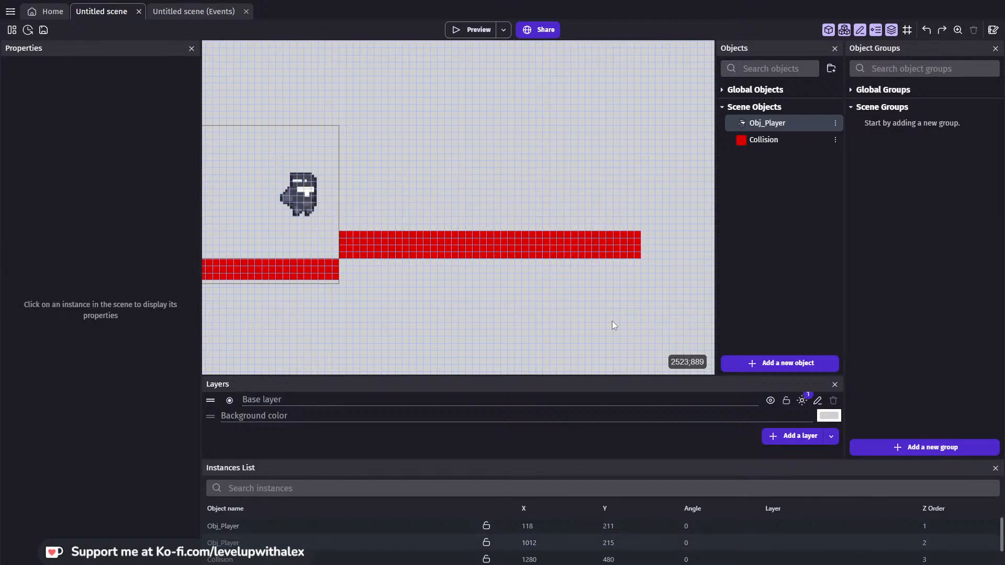
Preview the scene to check how the players interact with the Collision floor, and close the preview
middle_drag(487, 212, 661, 185)
scroll(518, 230, down, 2)
click(473, 29)
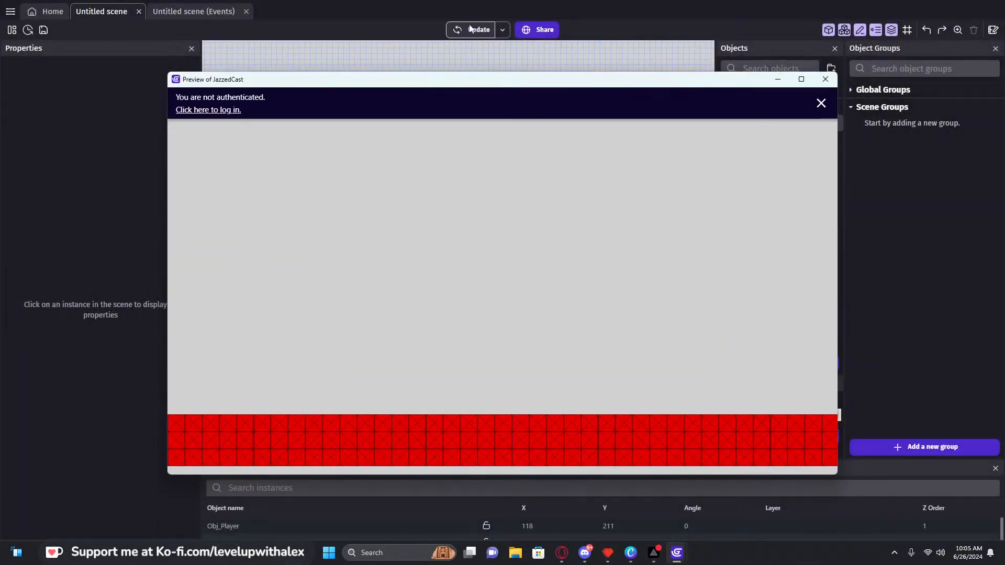
click(825, 80)
Add the Platform behavior to the Collision object with type Platform and ledge grabbing off, and apply the changes
double_click(763, 139)
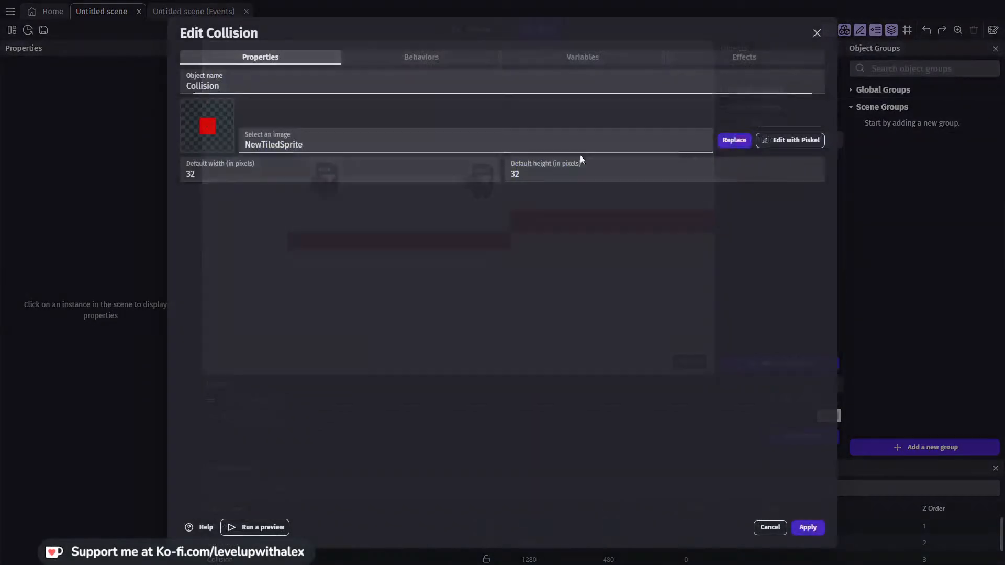
click(393, 57)
click(500, 298)
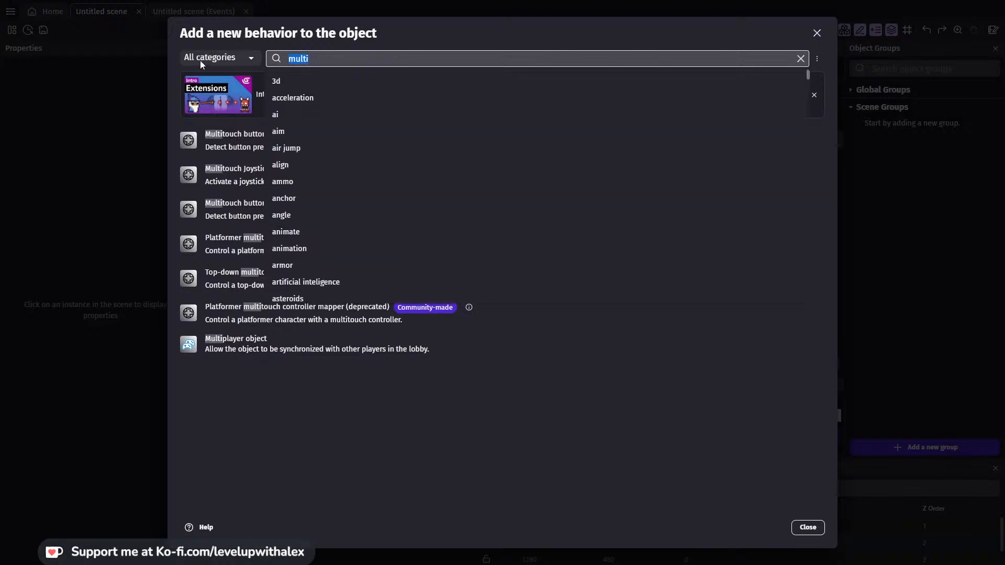
key(BackSpace)
click(224, 137)
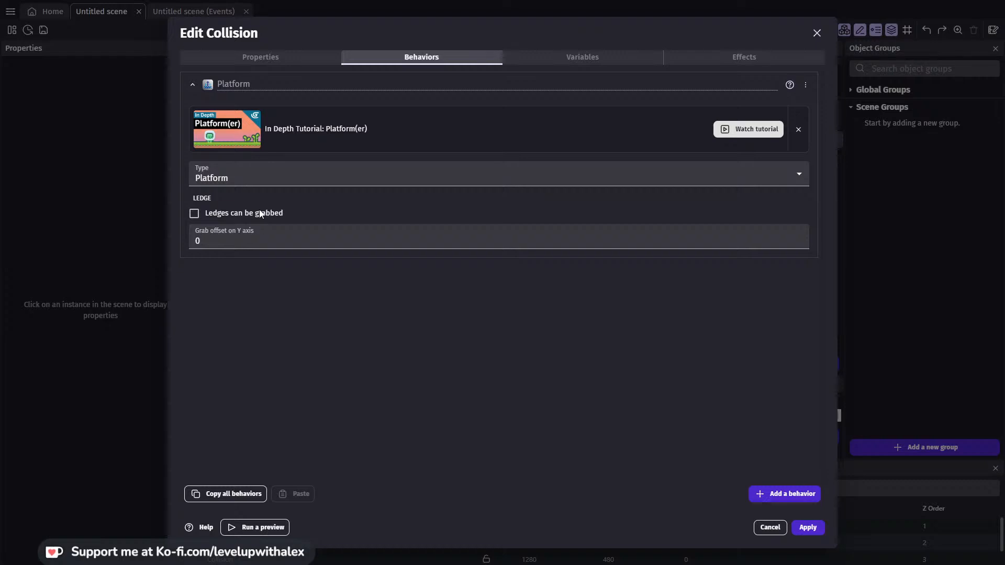
click(808, 527)
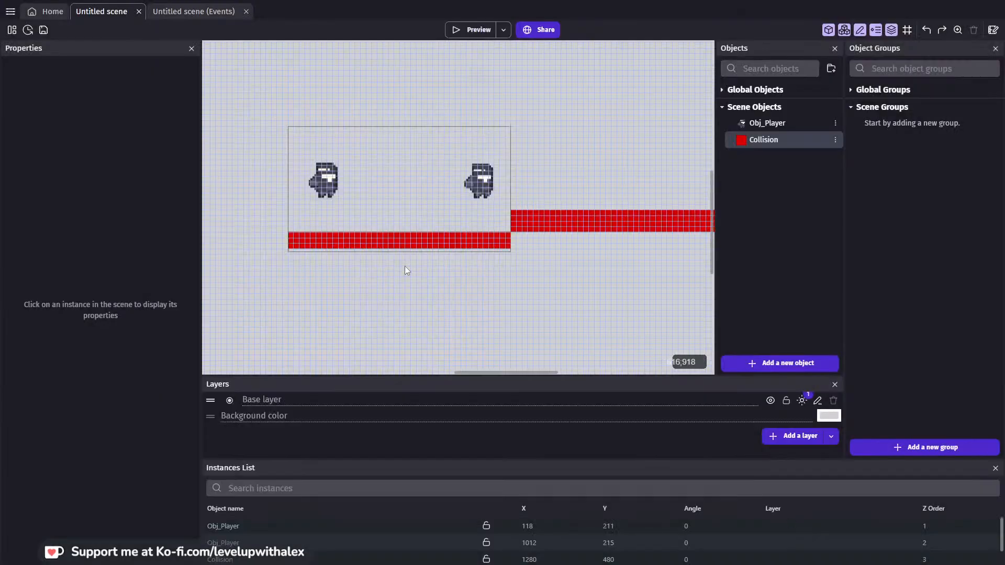
Preview the scene and test moving both players left and right and jumping on the floor
click(467, 30)
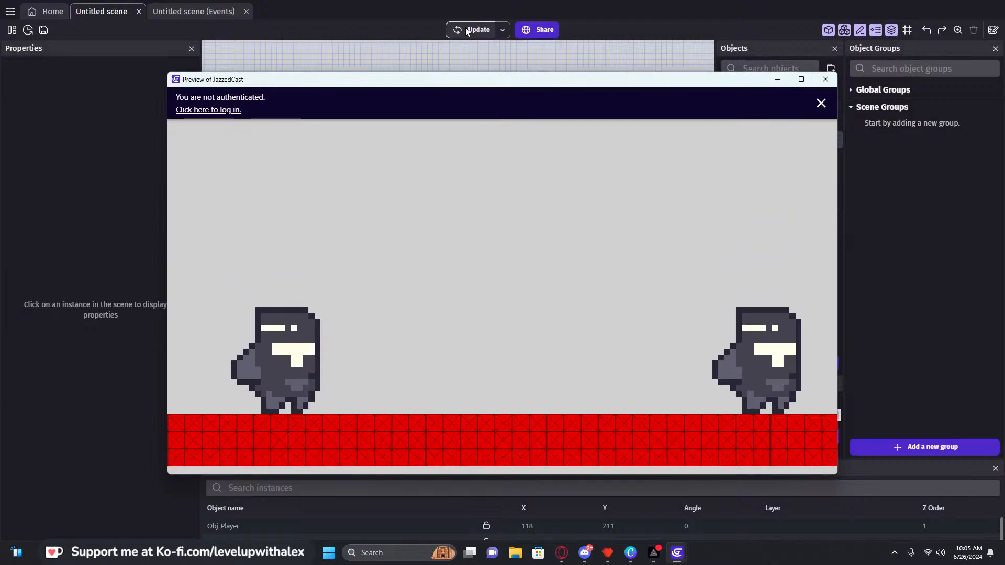
key(Left)
key(Right)
key(space)
key(Left)
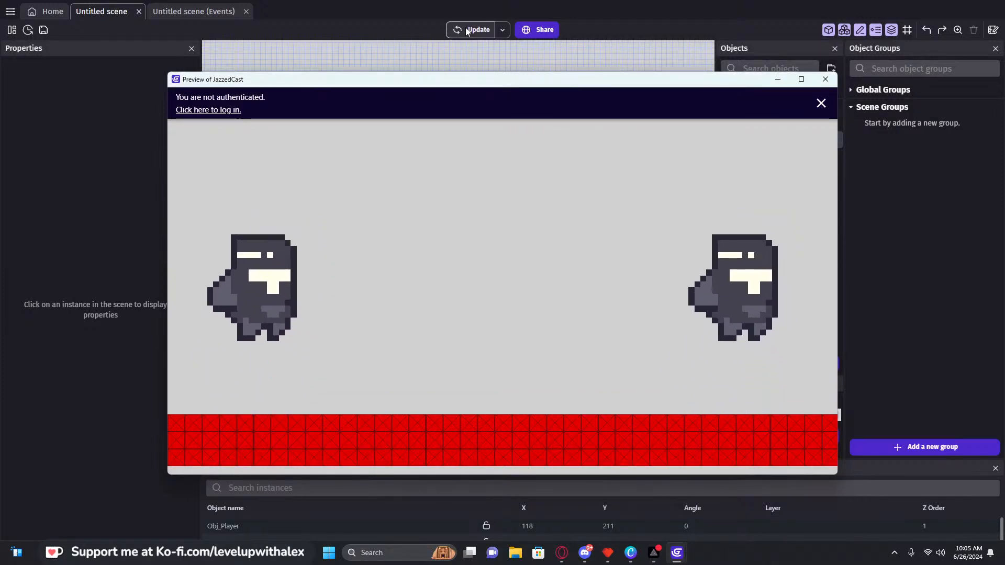
Finish testing movement in the preview, close it, and place the two player instances above the floor at X 16, Y 384 and X 250, Y 390
key(Right)
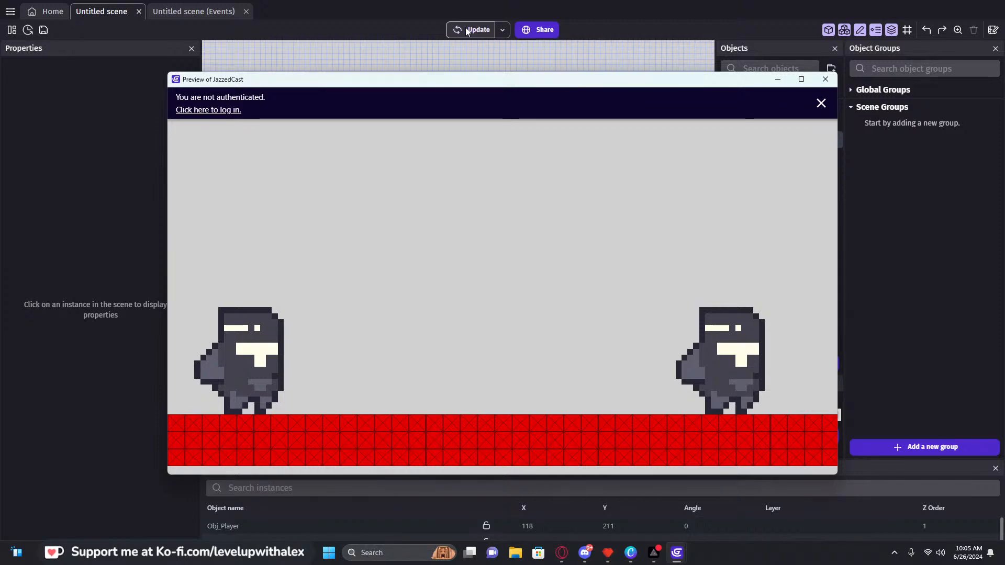
click(825, 79)
drag(469, 196, 345, 209)
shift+click(332, 190)
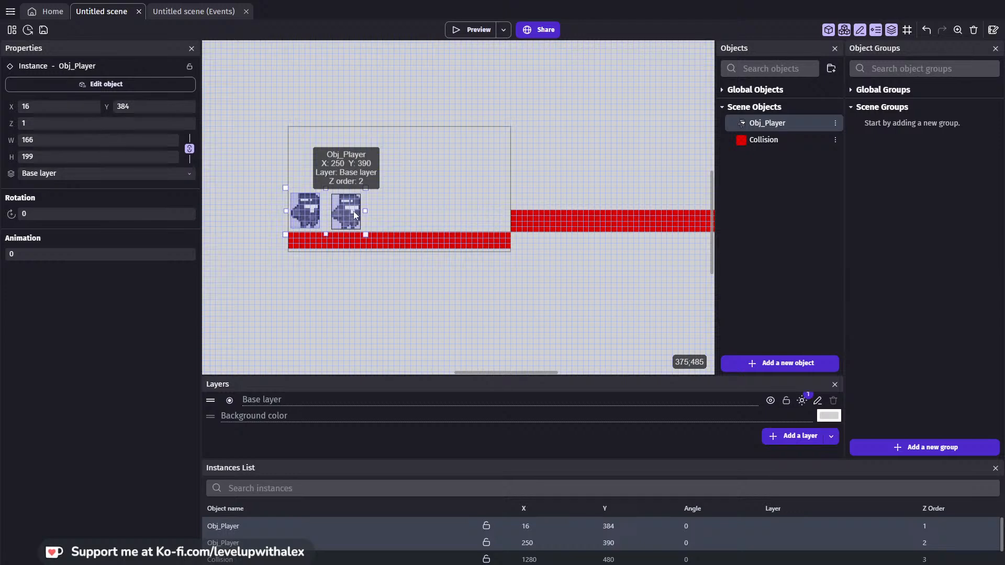
click(378, 169)
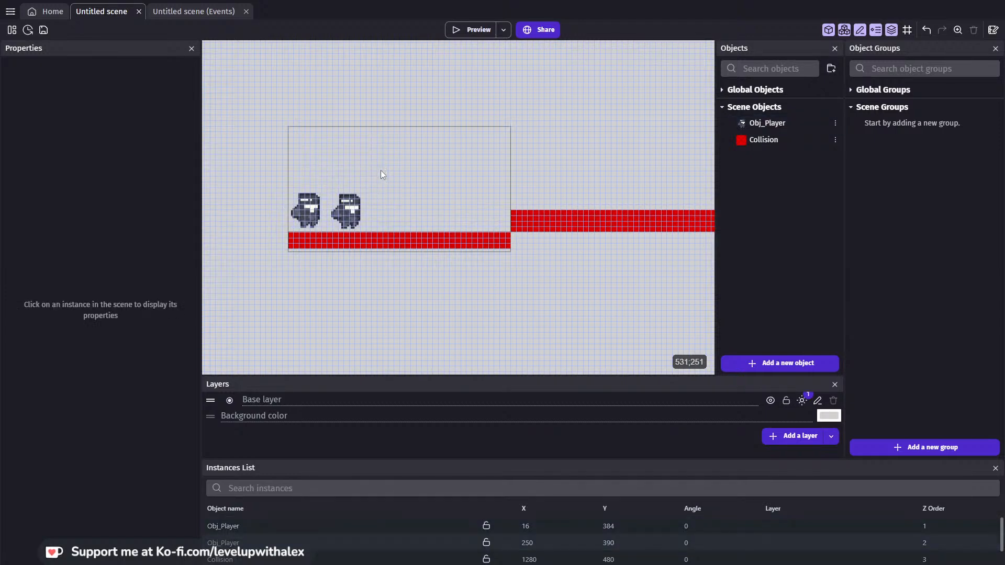
Search for a "color" extension, install Object recolorizer (experimental) in the project, and return to the scene
click(10, 11)
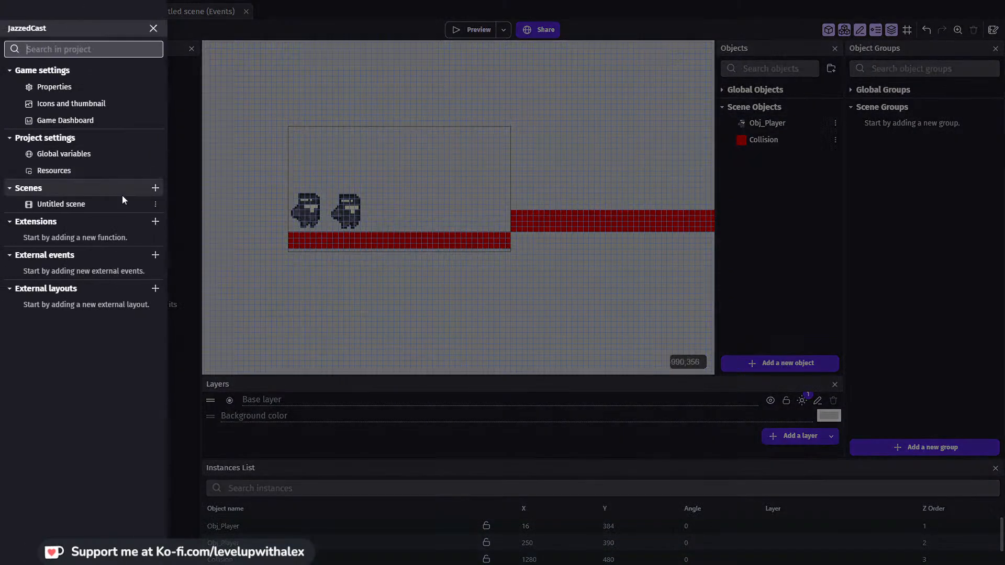
click(154, 217)
text(color)
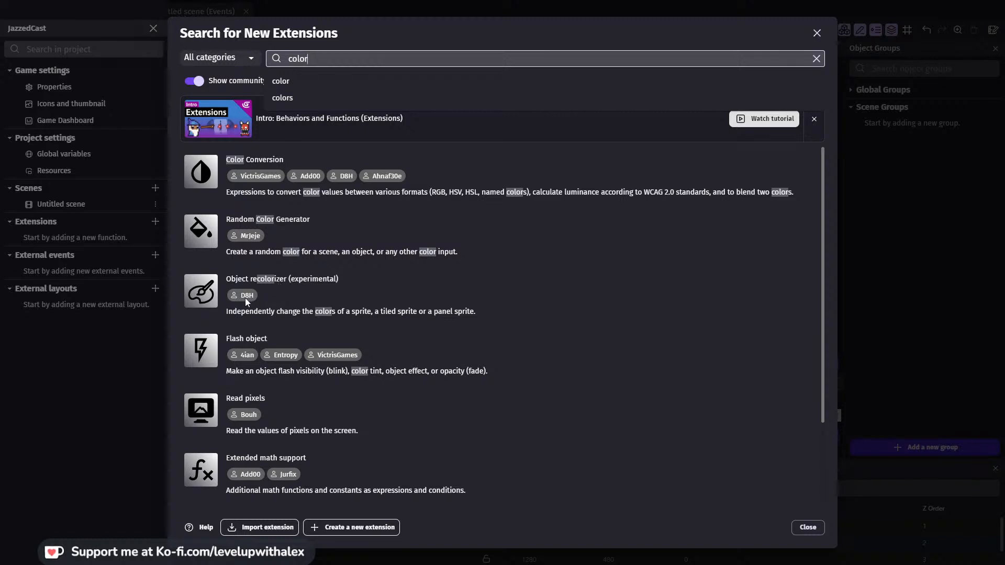
click(284, 295)
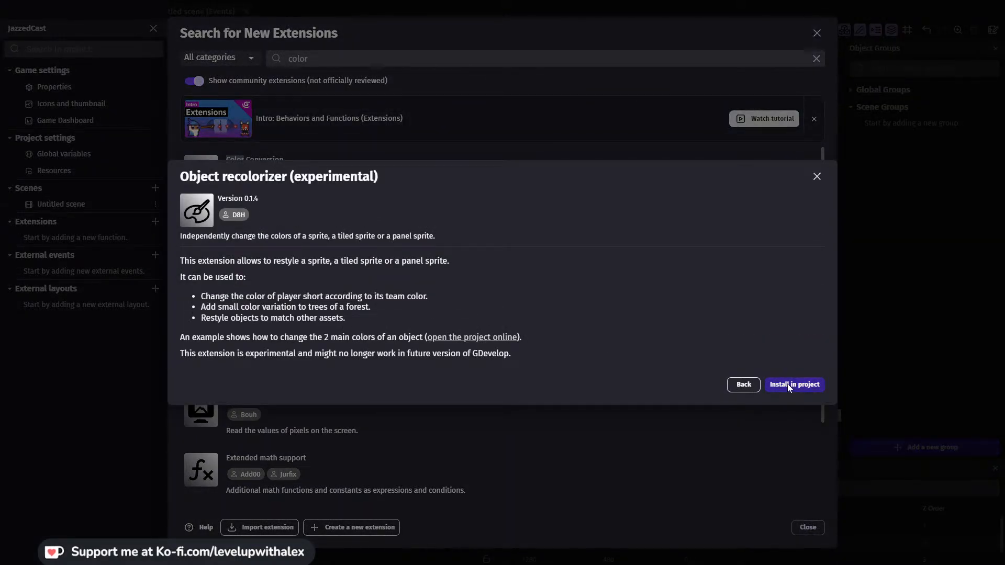
click(787, 384)
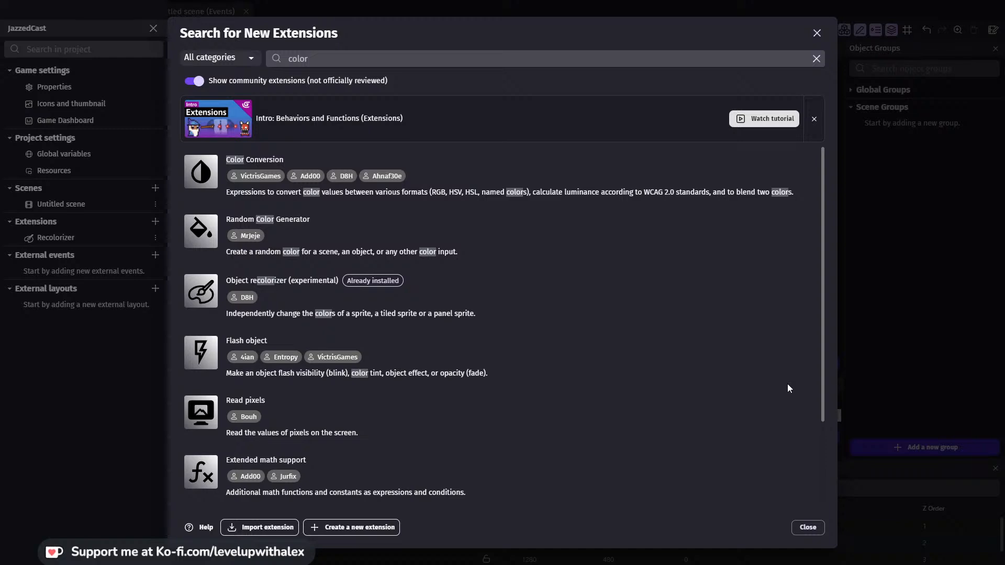
click(807, 527)
click(403, 121)
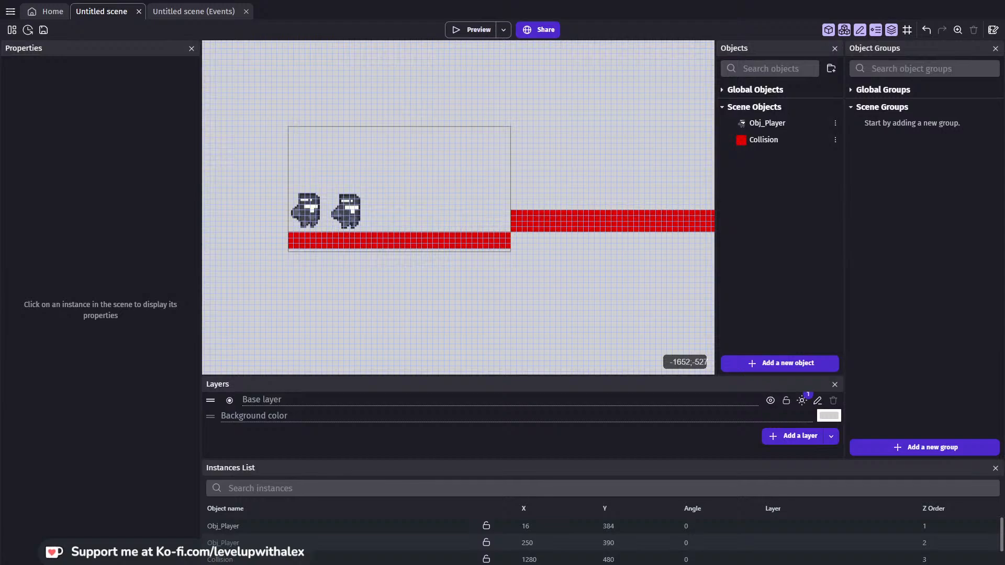
click(11, 29)
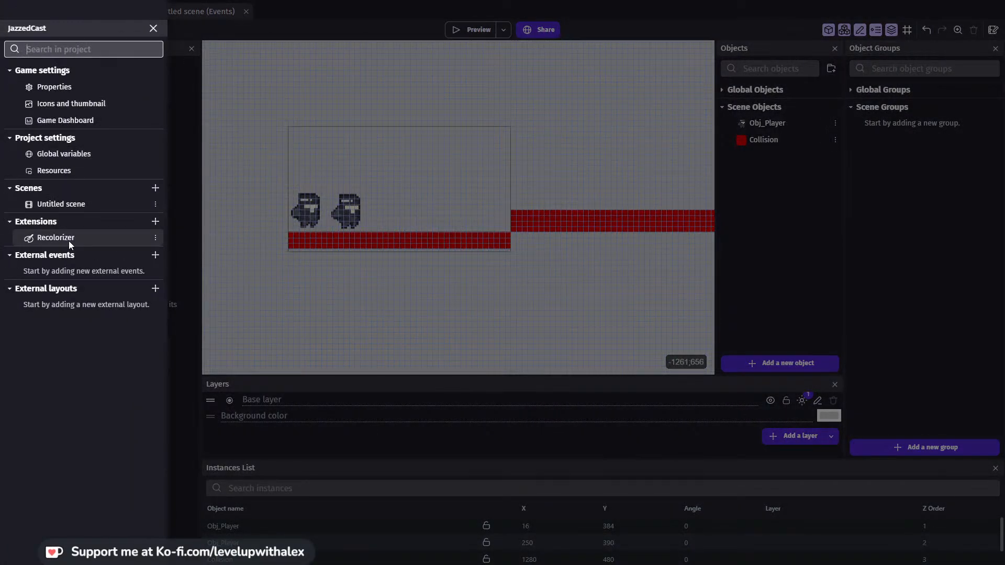
click(281, 117)
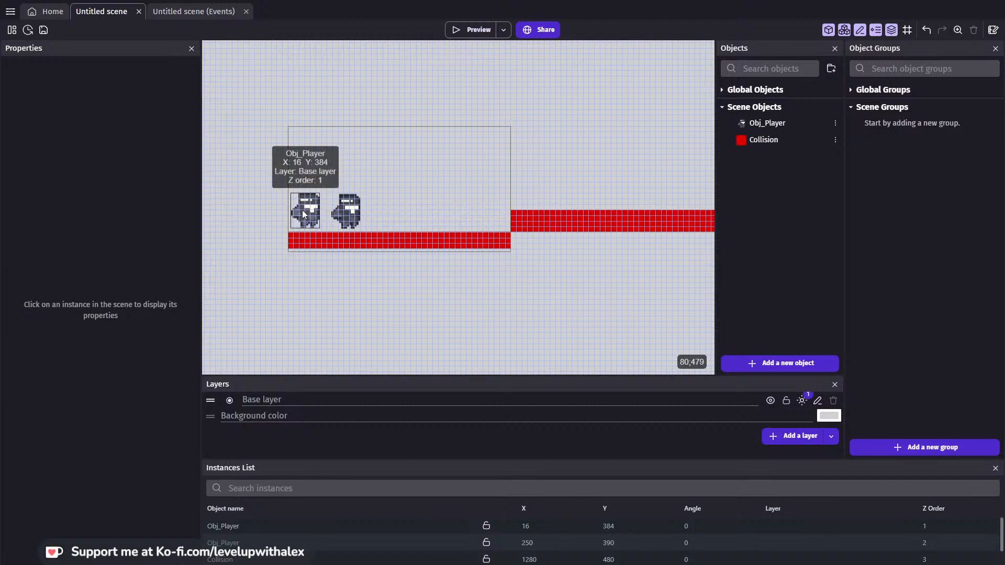
click(185, 12)
click(92, 9)
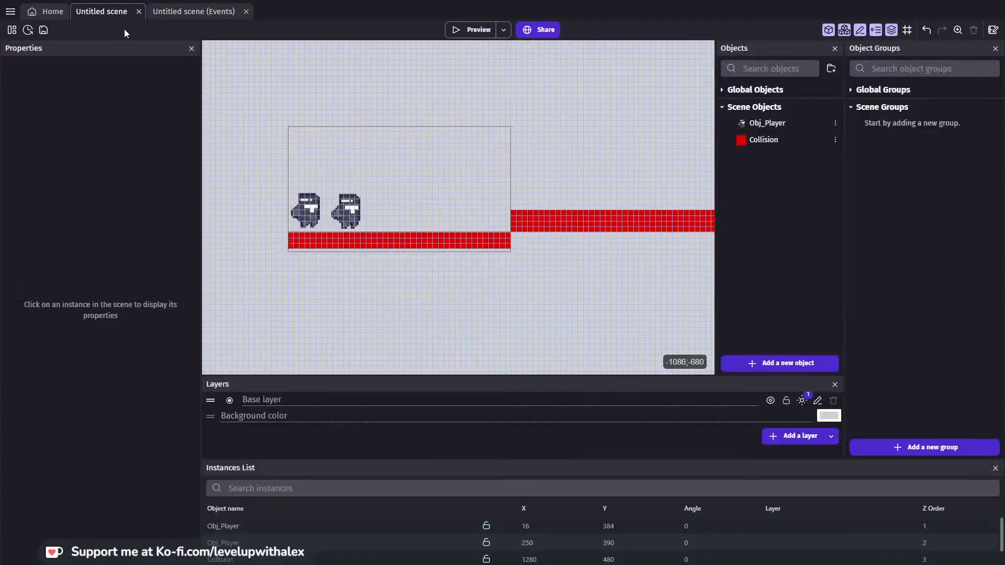
Delete both Obj_Player instances from the scene, keeping the object itself and the Collision floors
drag(303, 209, 343, 106)
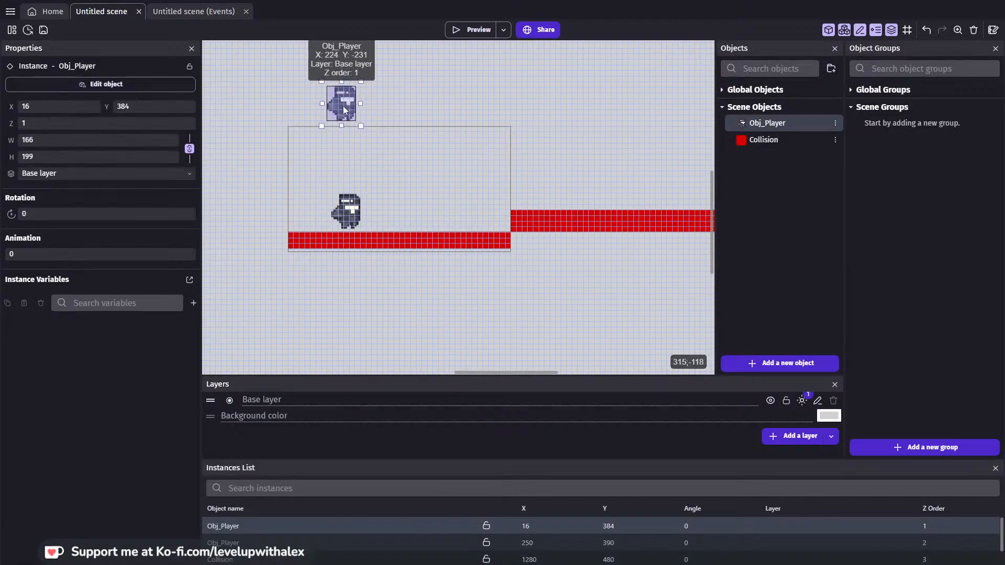
key(Delete)
drag(355, 200, 300, 75)
key(Delete)
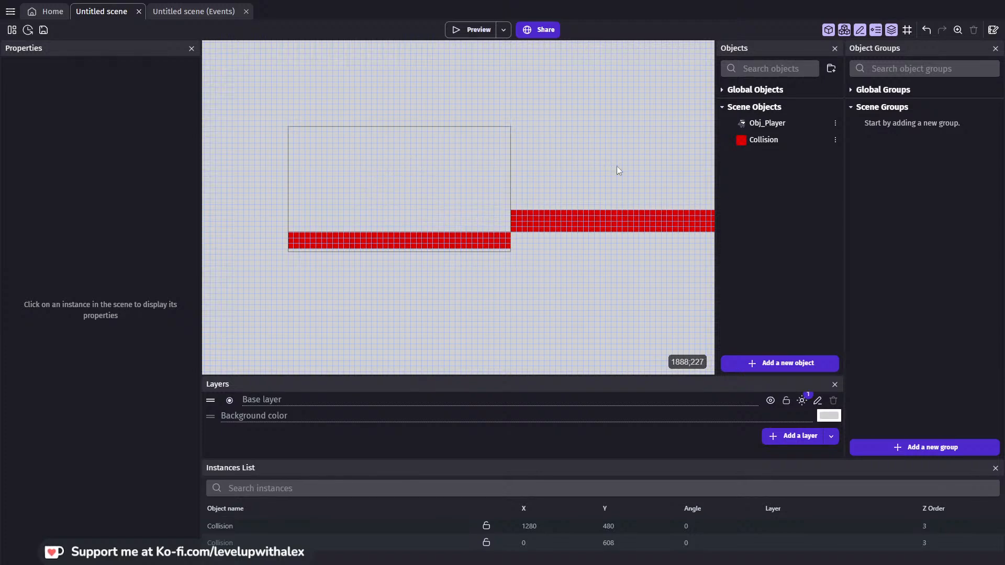
Add a scene event with the multiplayer condition Lobby game has just started, and give it an empty sub-event
click(190, 14)
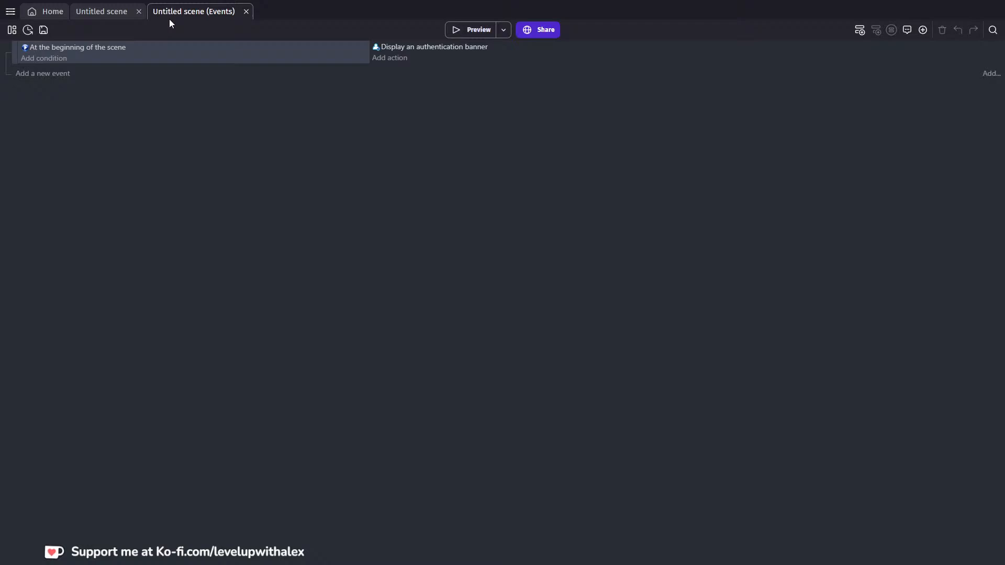
click(64, 74)
click(51, 71)
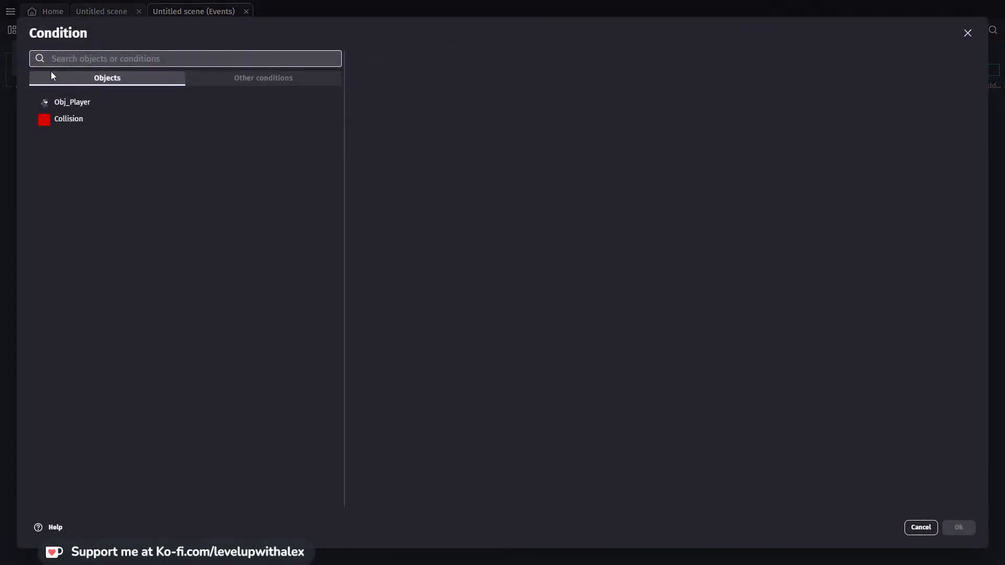
text(multi)
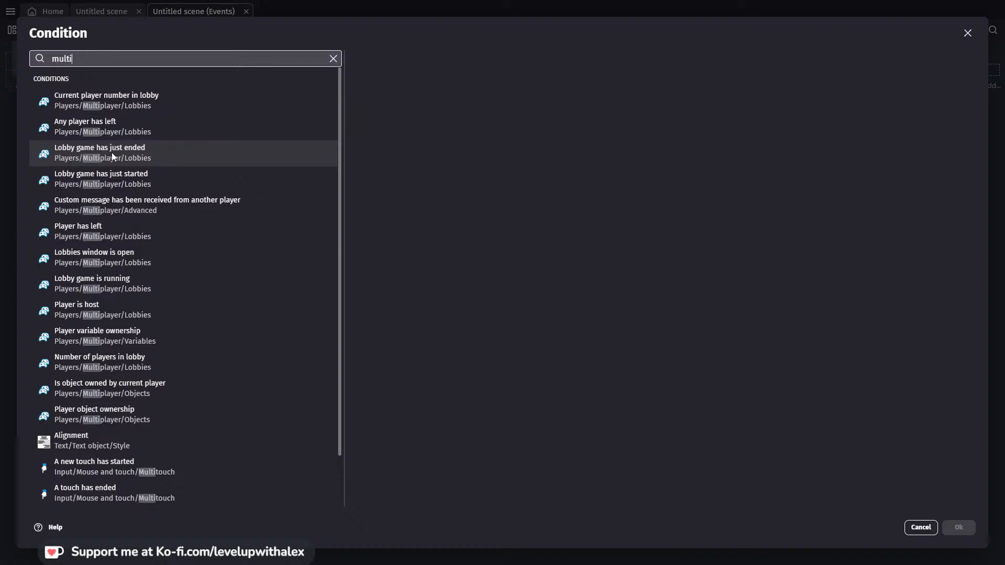
click(111, 176)
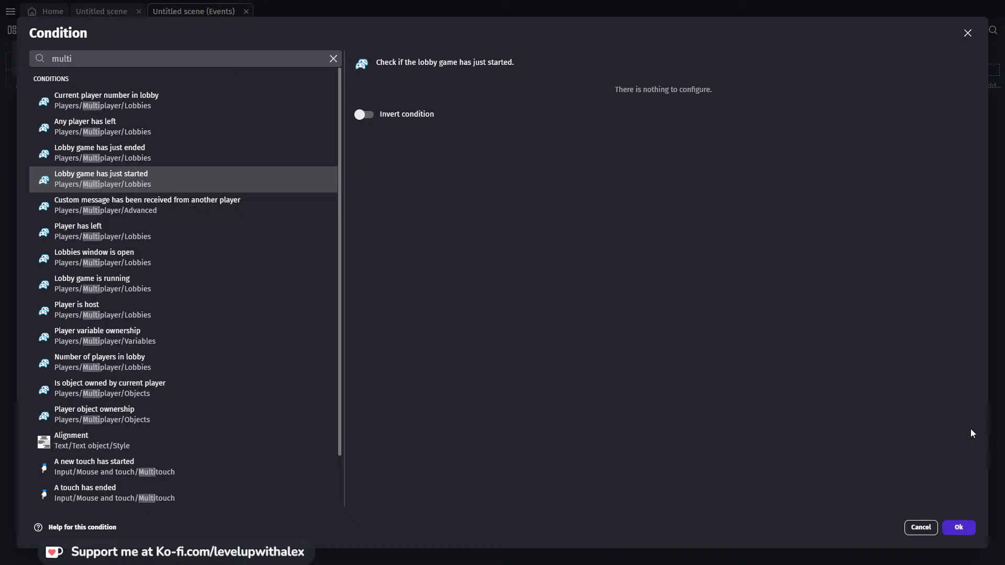
click(958, 527)
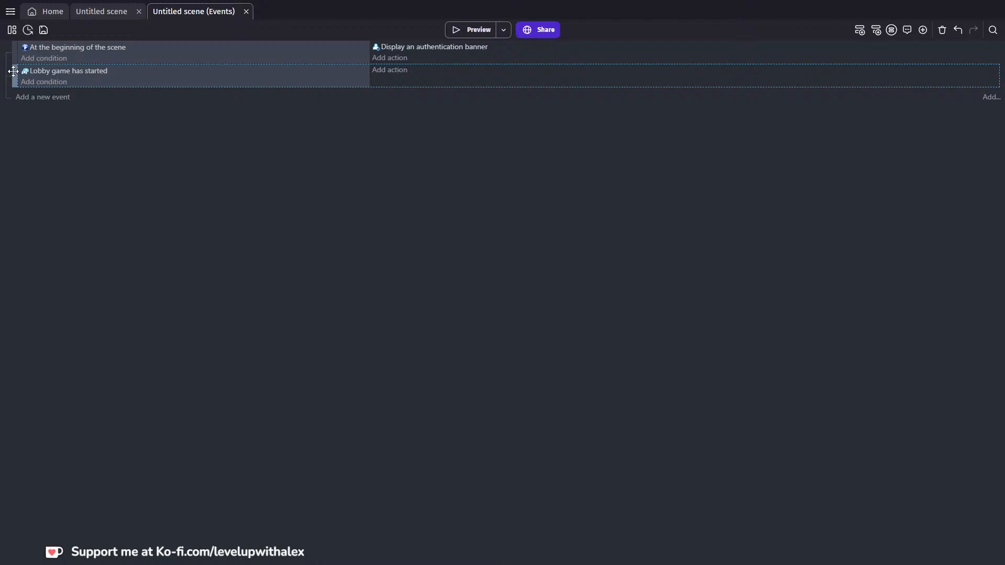
key(shift+d)
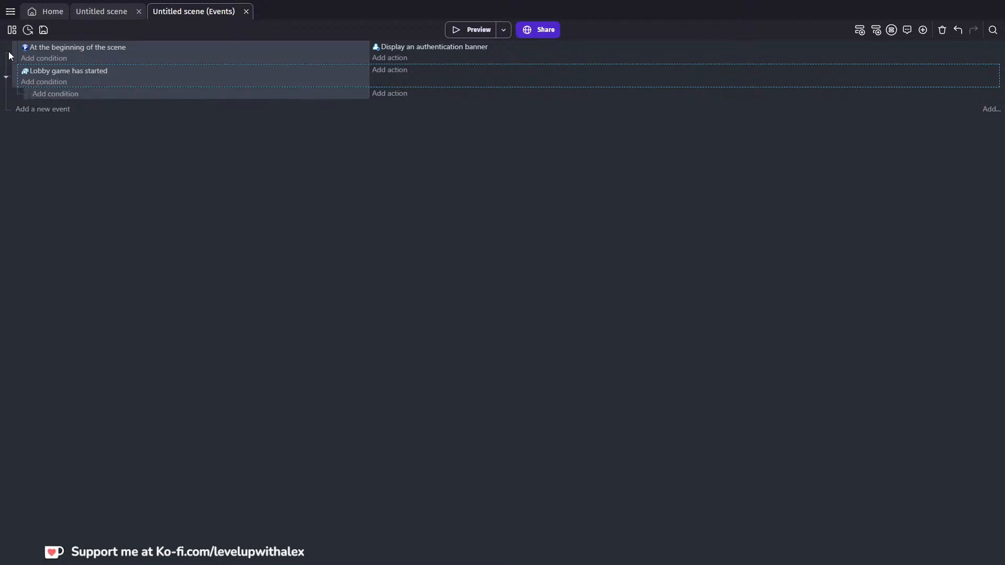
Declare a local number variable on the lobby-started event and insert an empty comment above that event
right_click(25, 109)
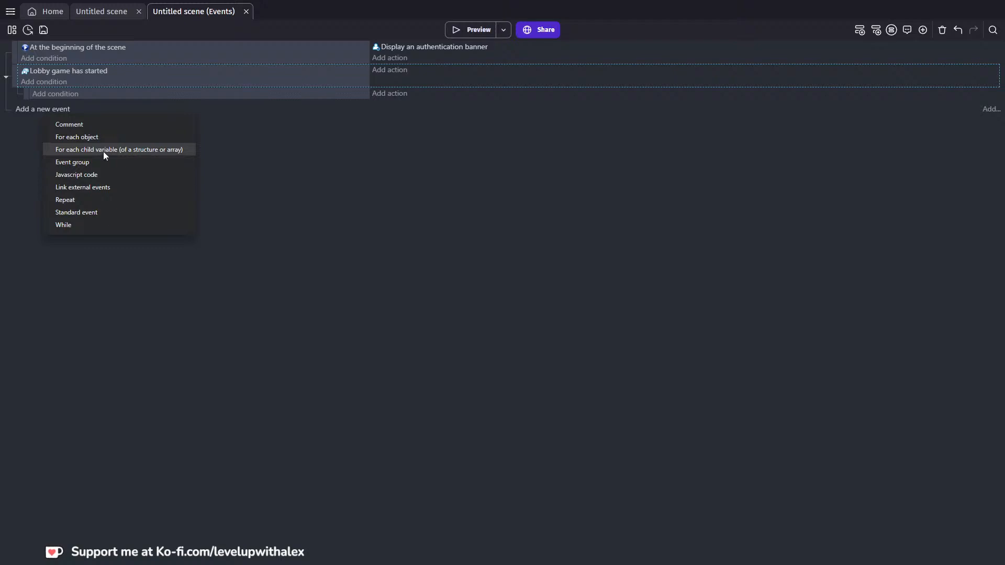
click(891, 30)
click(839, 61)
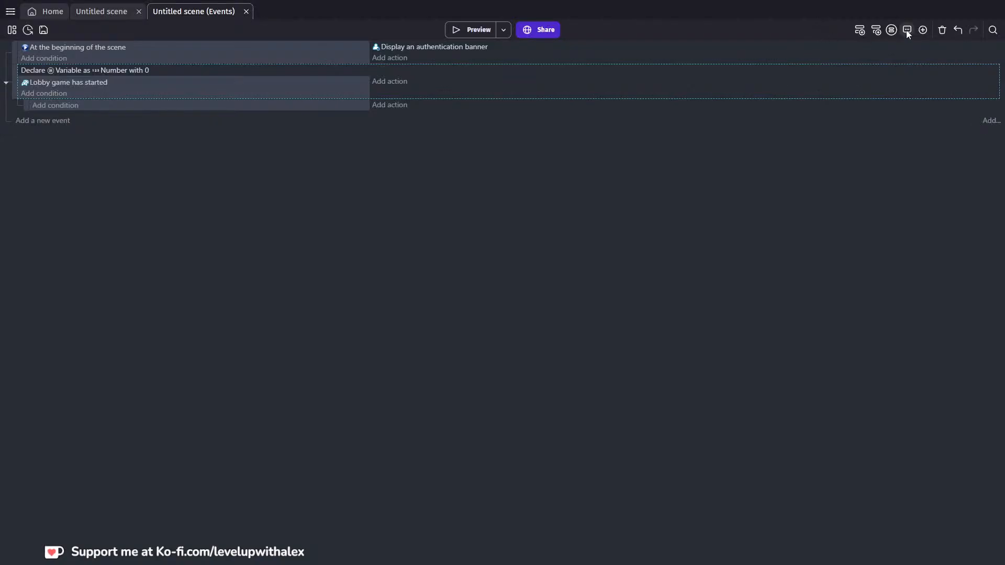
click(907, 30)
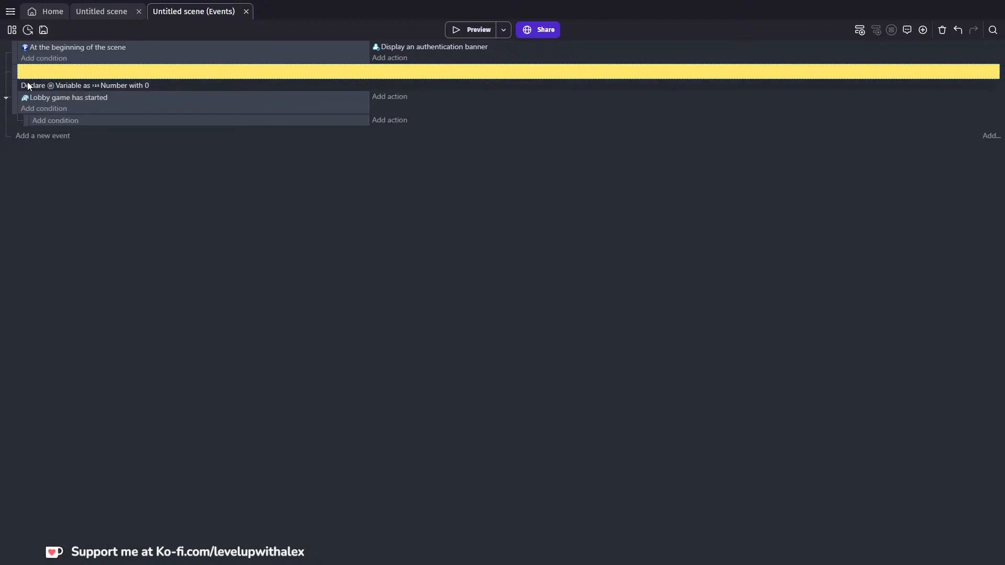
key(Delete)
key(ctrl+z)
Delete the local variables Variable and Variable2 from the lobby-started event and apply the change
click(50, 101)
click(891, 29)
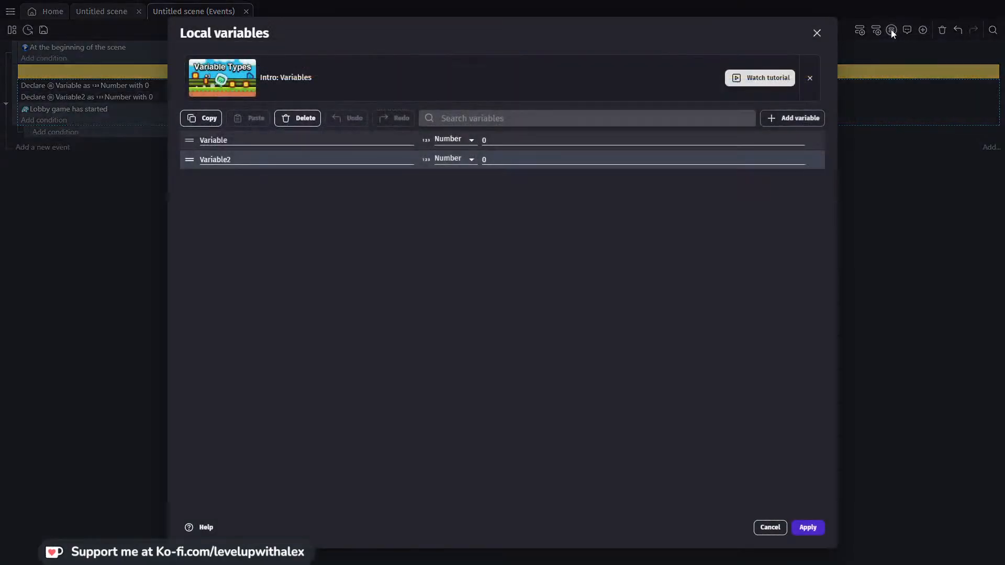
click(301, 119)
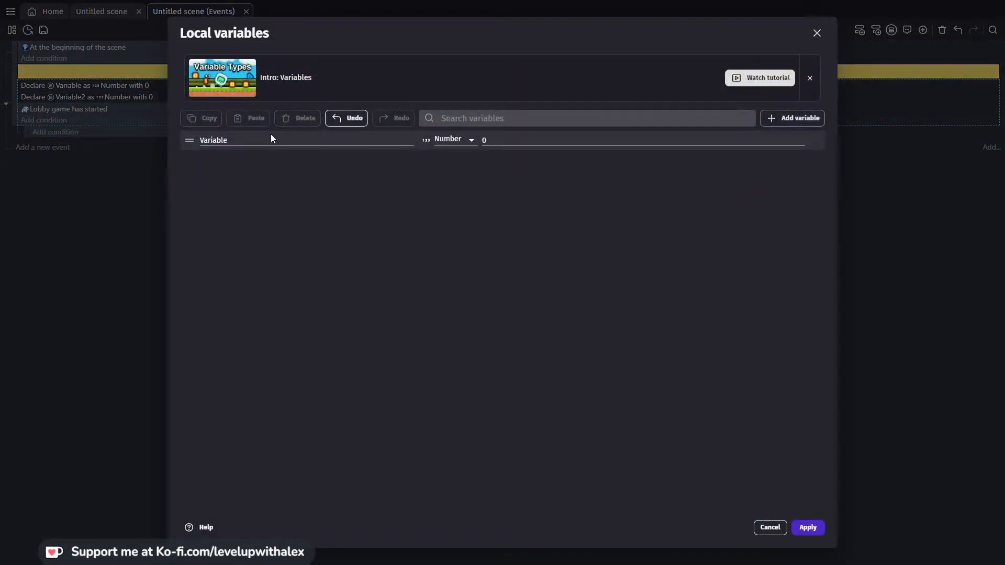
click(271, 137)
click(300, 119)
click(809, 527)
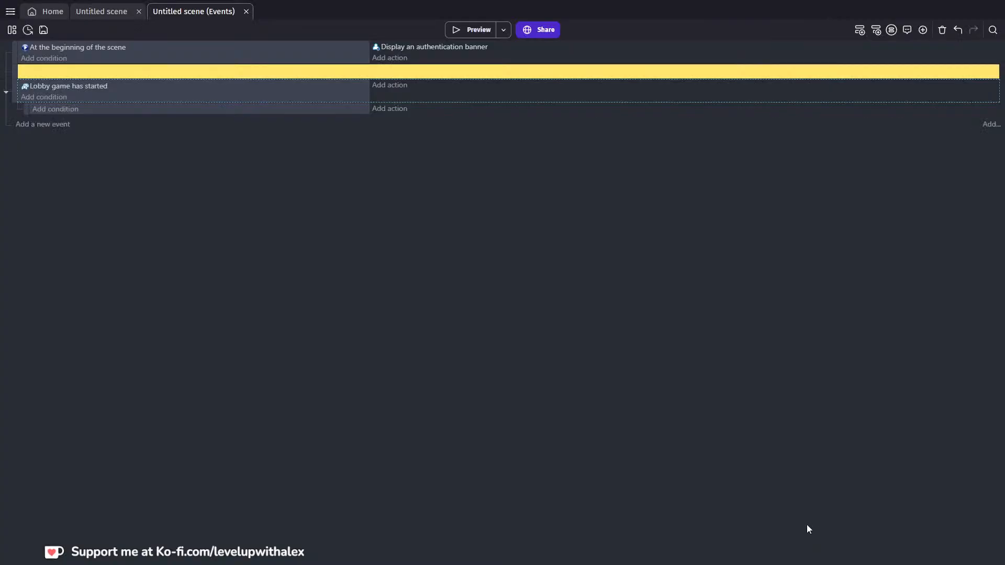
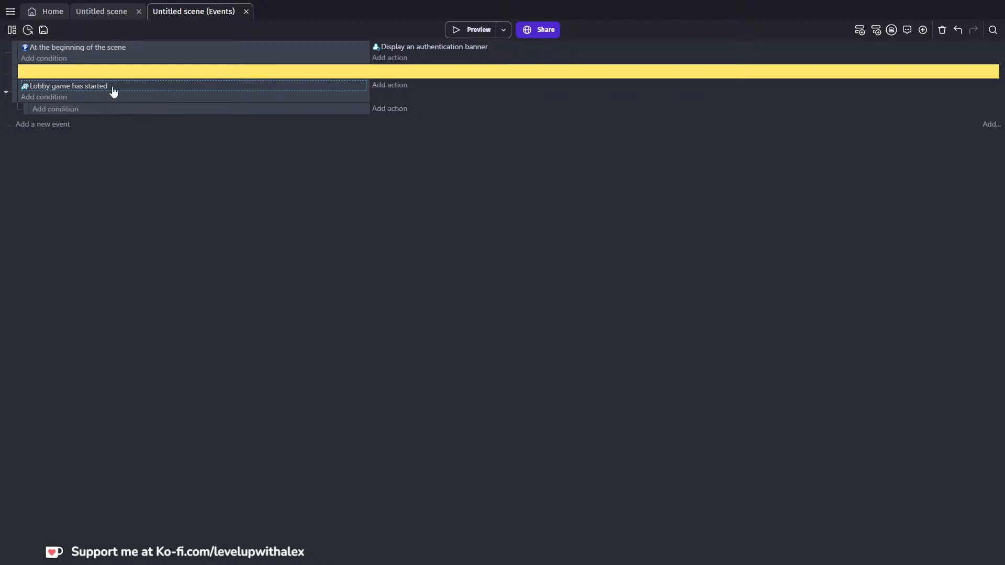
Start a new condition in the sub-event and search for multiplayer conditions with "multipl"
click(61, 110)
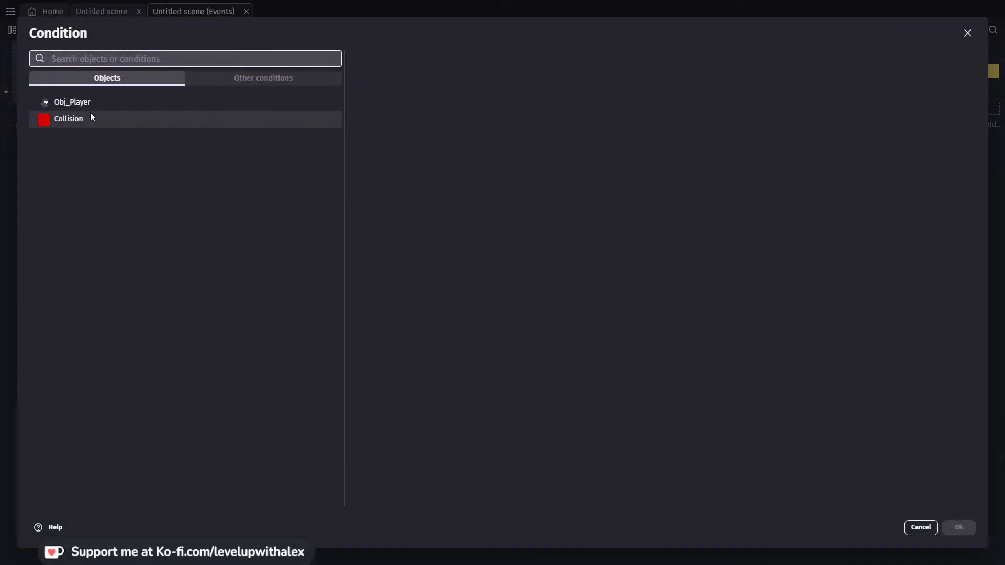
text(c)
key(BackSpace)
text(muli)
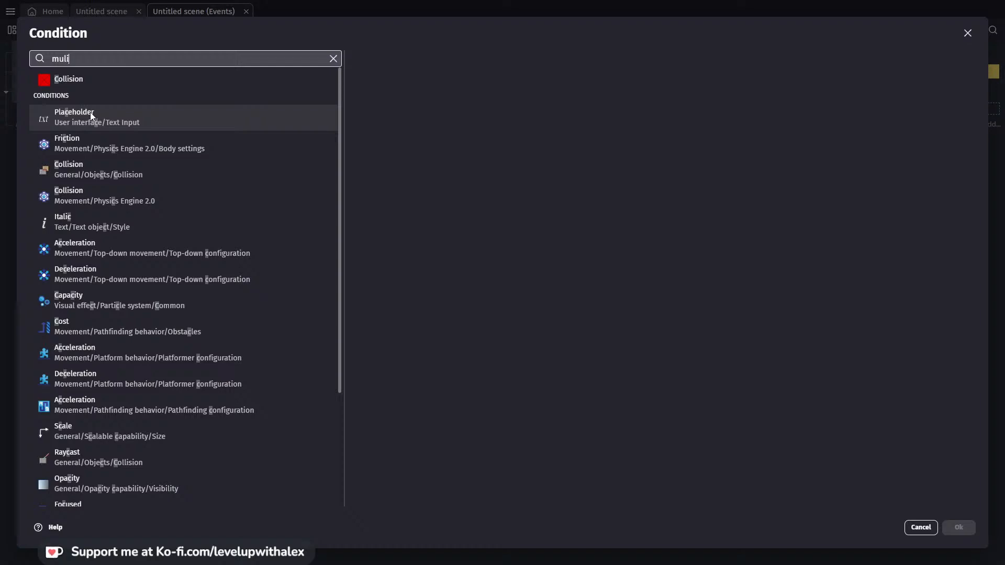
key(BackSpace)
key(BackSpace)
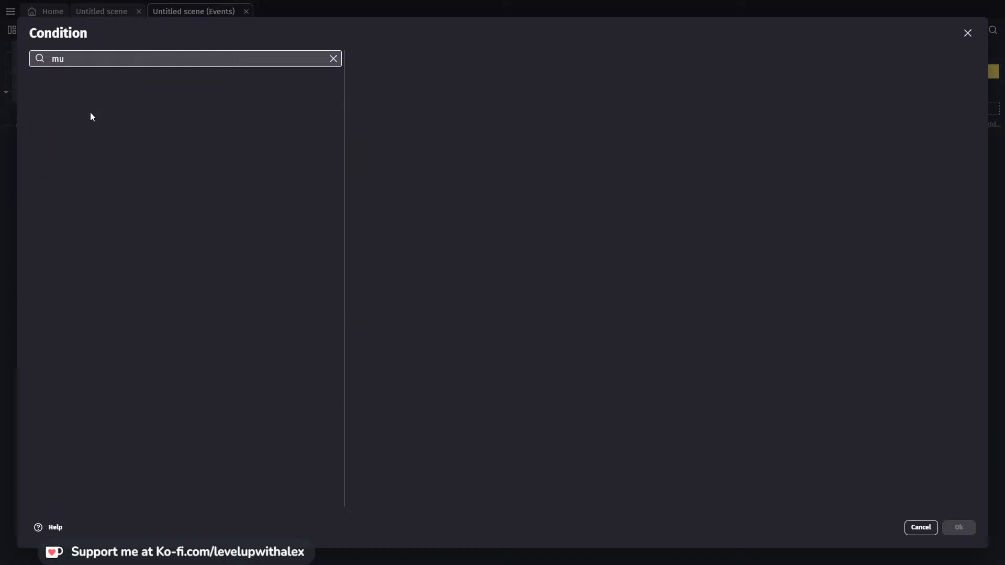
text(lp)
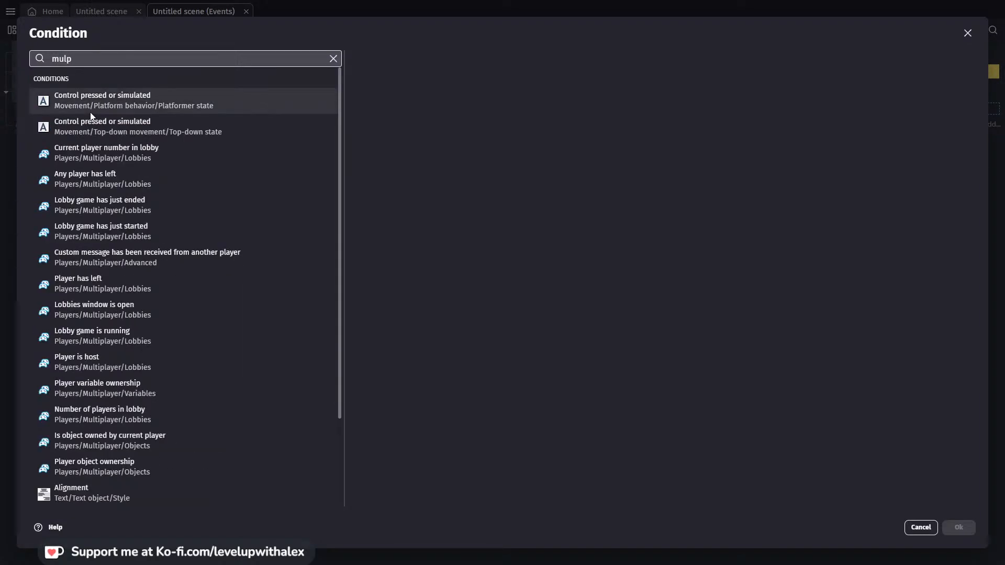
key(BackSpace)
text(tipl)
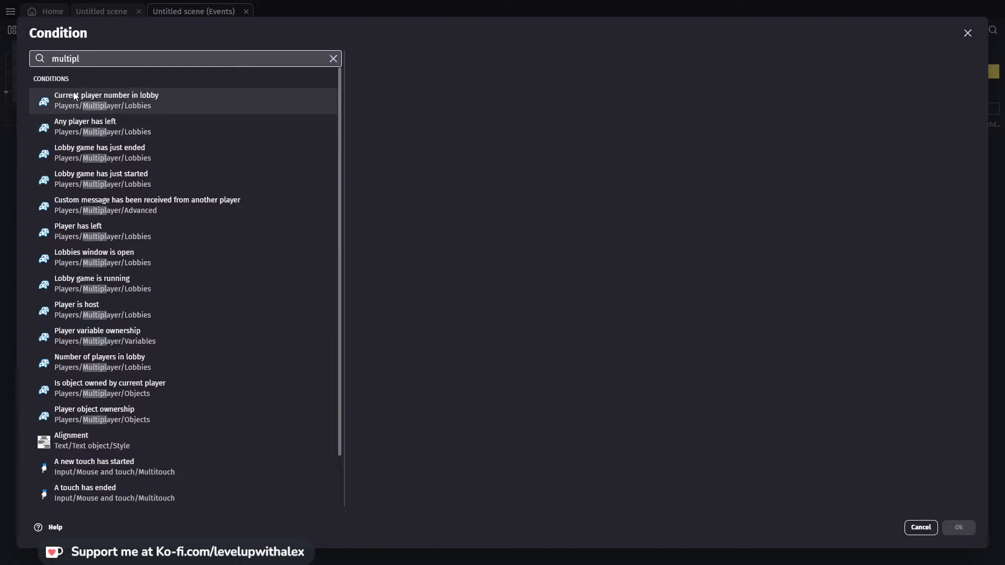
Give the sub-event the multiplayer condition Number of players in lobby, equal to 2
click(190, 103)
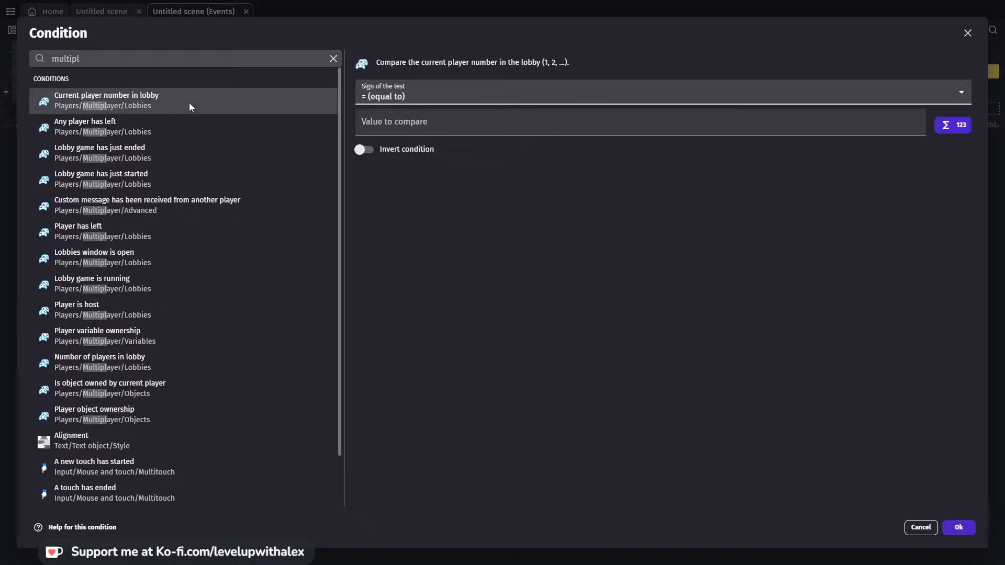
click(172, 127)
click(161, 151)
click(158, 184)
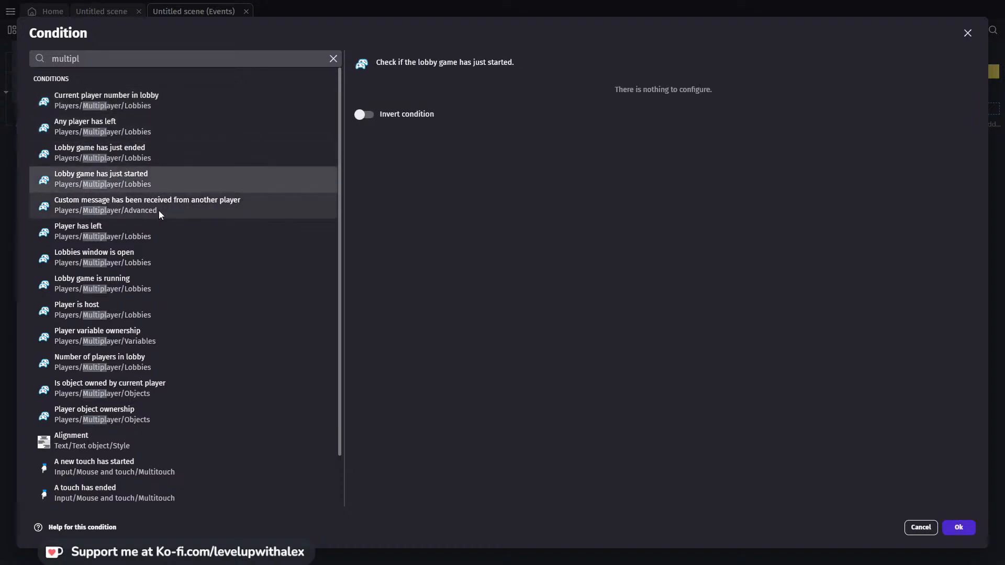
click(159, 210)
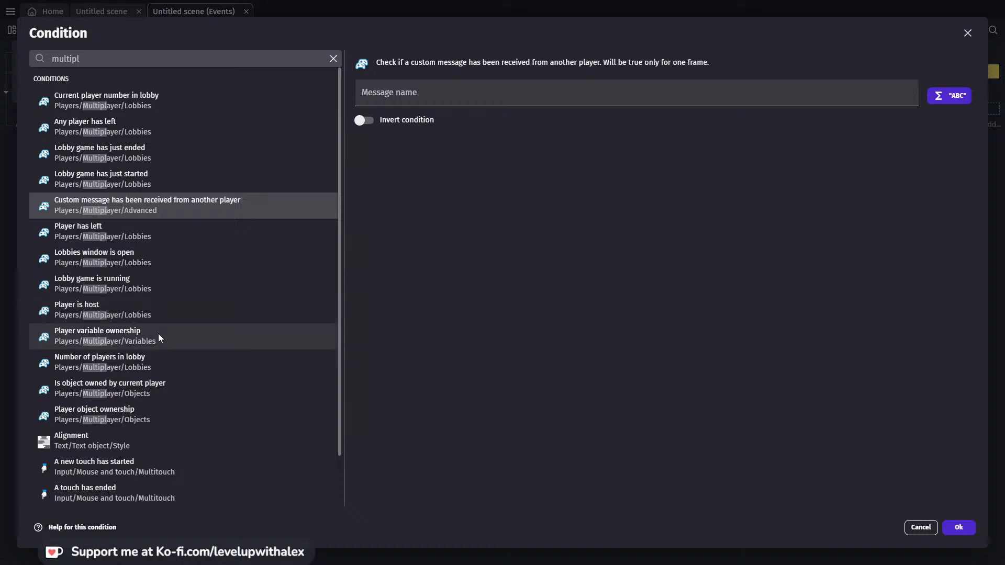
click(162, 357)
click(424, 121)
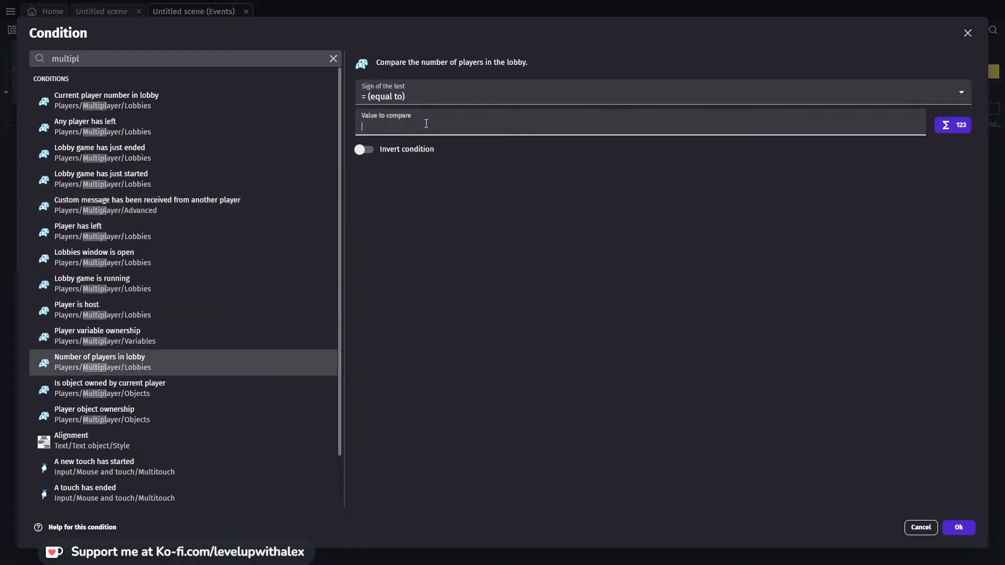
click(413, 91)
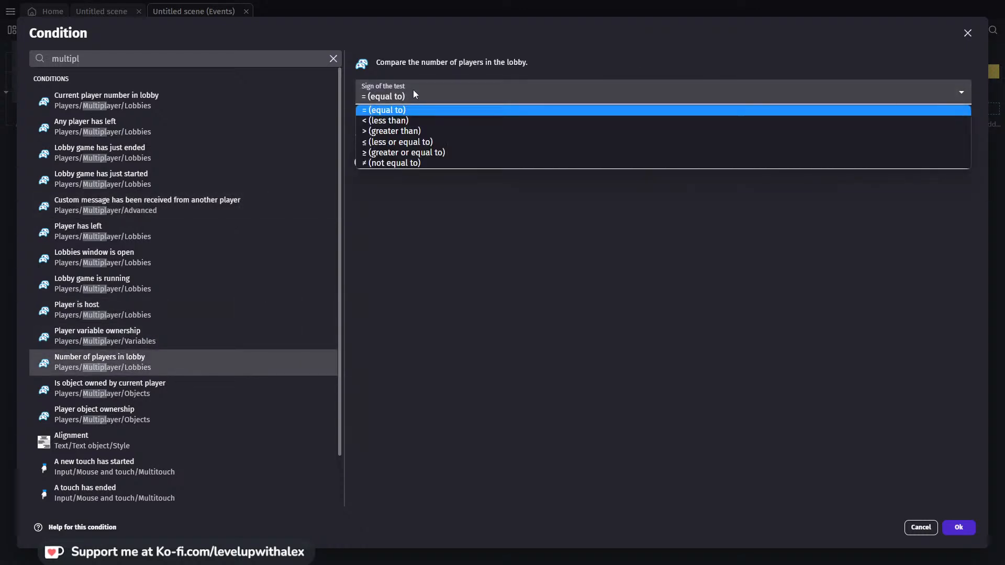
click(413, 91)
click(377, 128)
text(2)
click(545, 265)
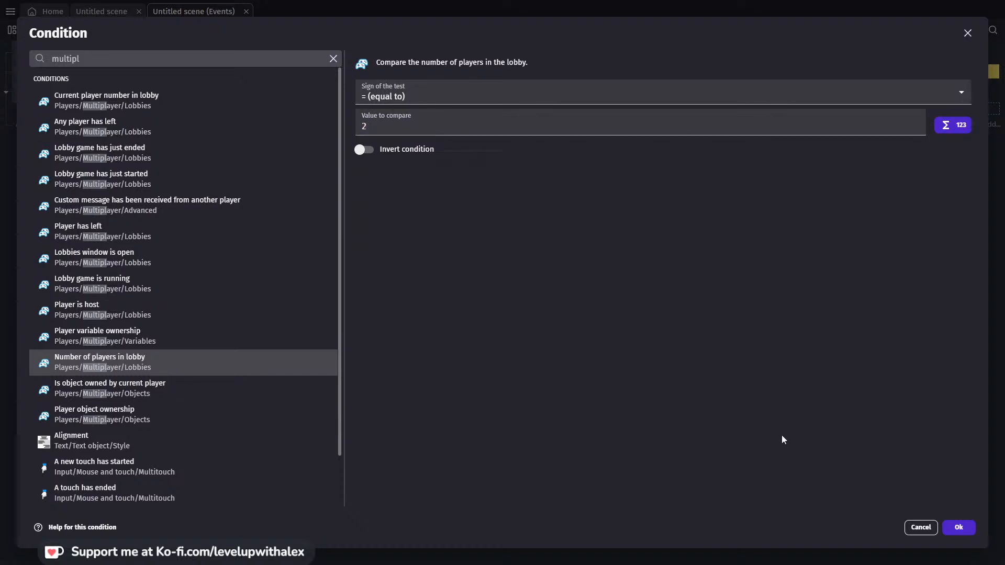
click(962, 528)
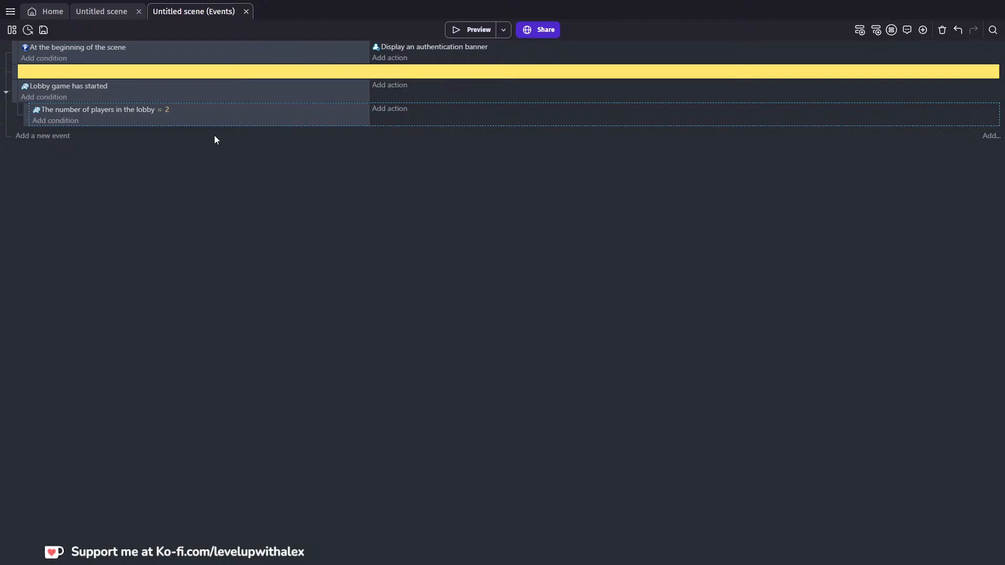
Start a Create an object action in the sub-event for Obj_Player with X position 0 and Y position ScreenHeight()/2
click(392, 110)
text(create)
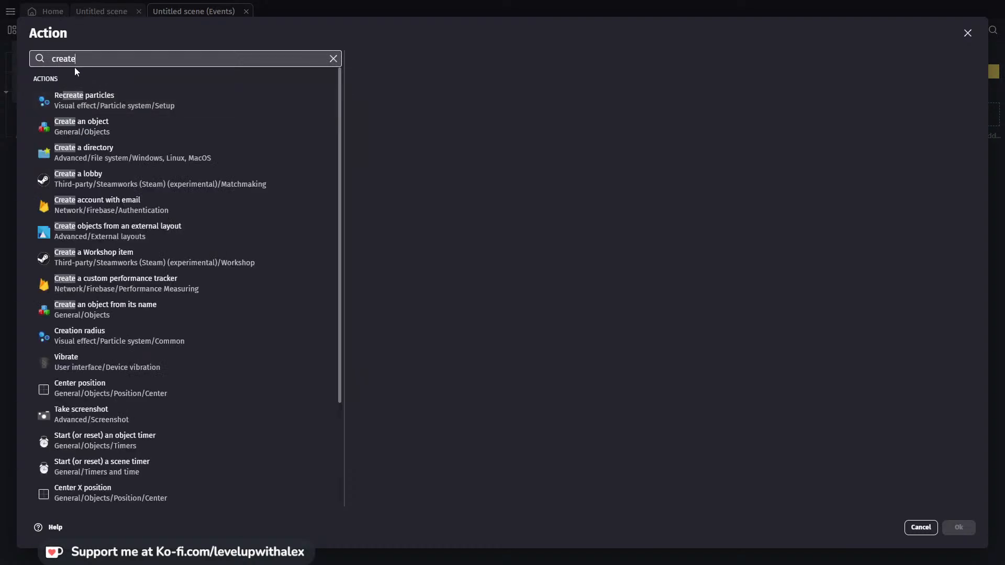
click(73, 126)
click(386, 113)
click(390, 120)
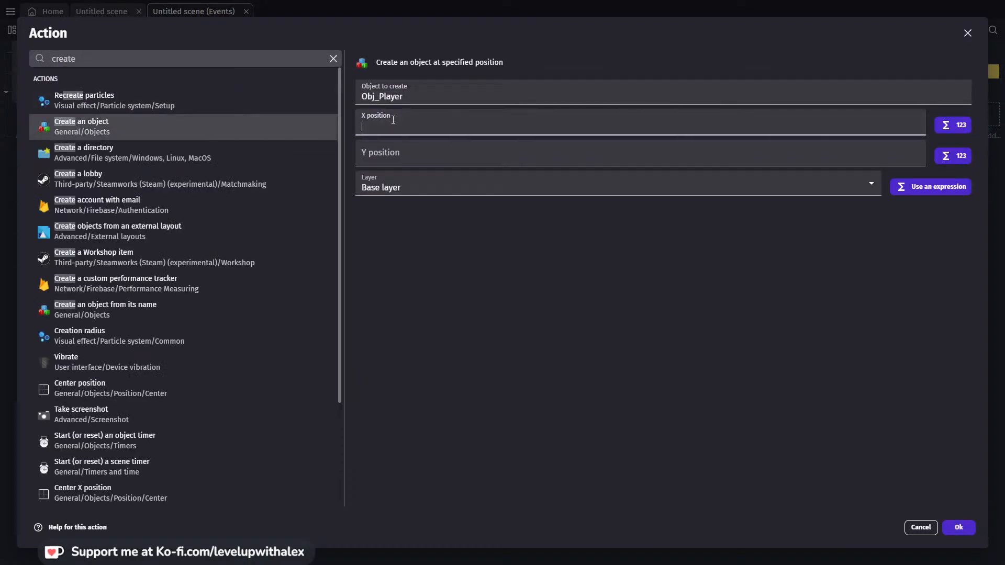
text(0)
click(395, 160)
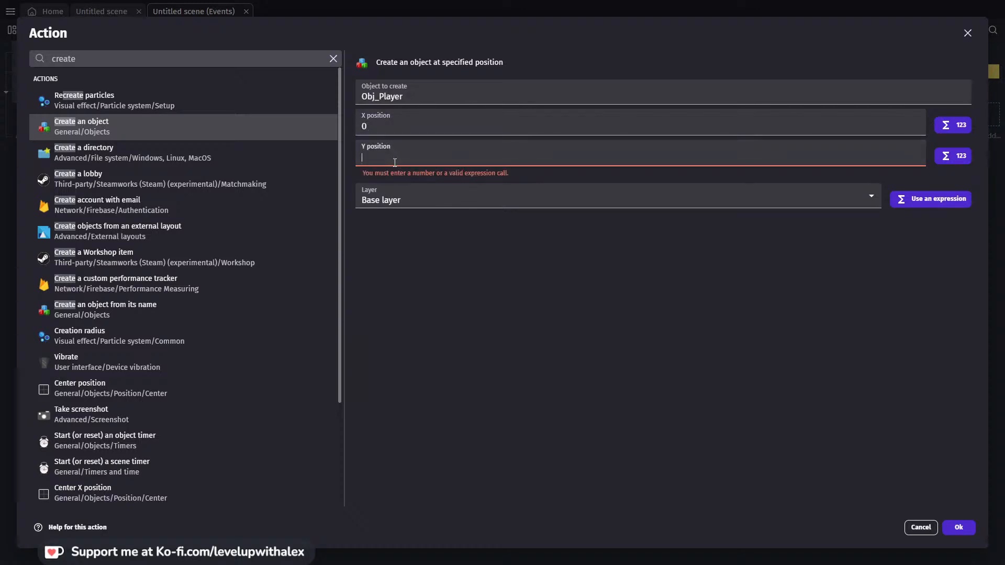
text(Screen)
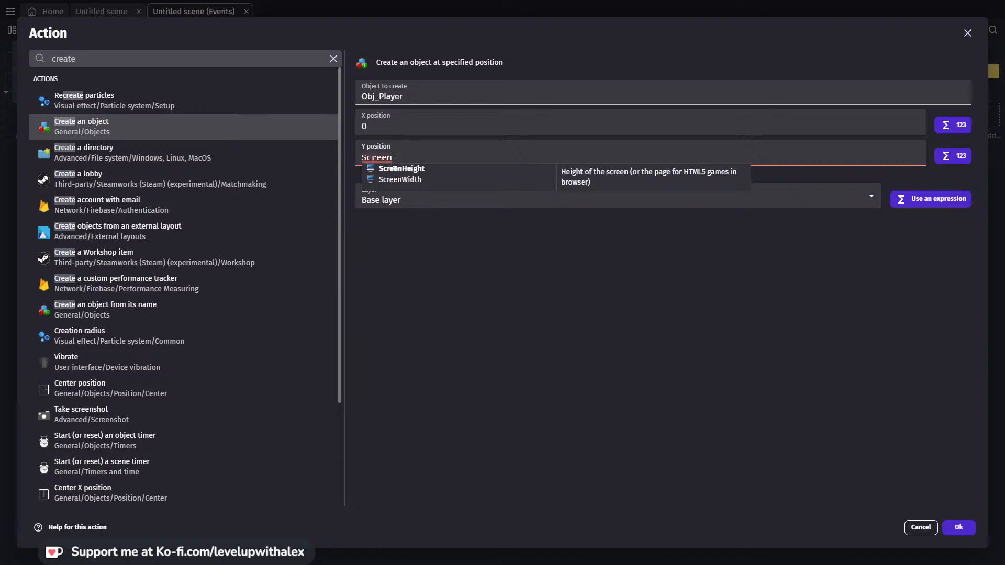
key(Return)
text(/2)
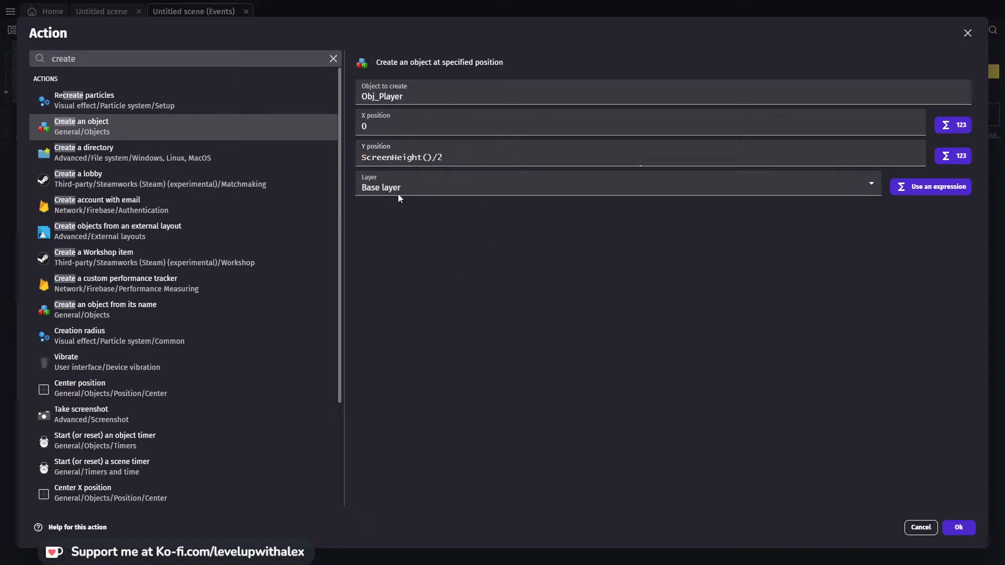
Set the X position of the new Create an object action to ScreenWidth()/2 and confirm the action
click(370, 125)
drag(370, 125, 351, 131)
text(Screen)
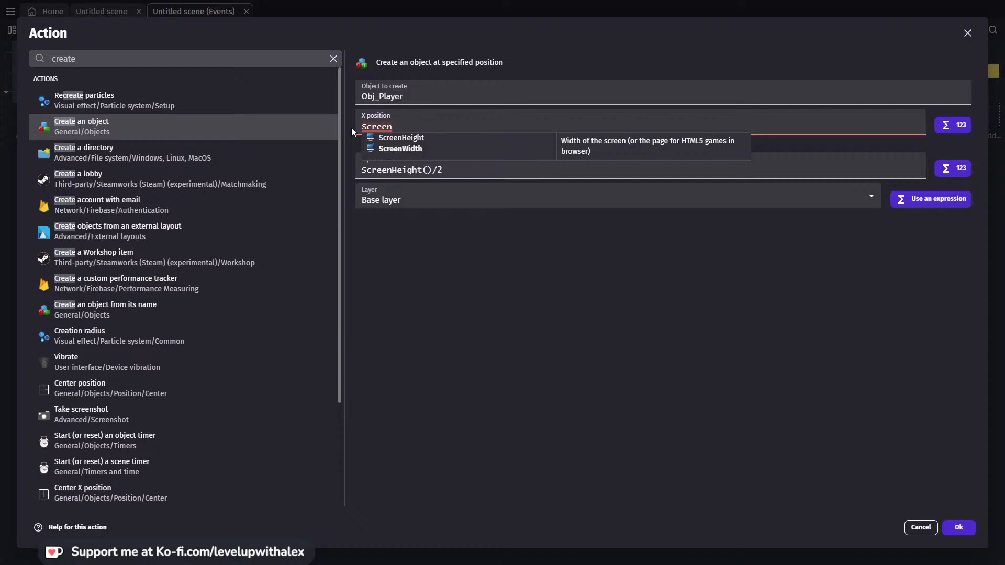
key(Return)
text(/2)
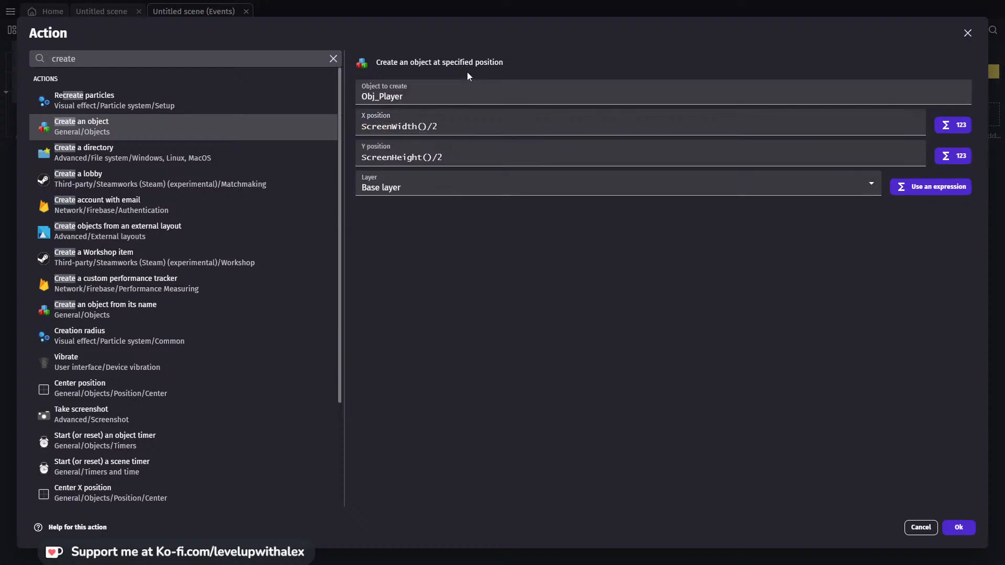
click(945, 527)
Run a preview of the game and close the preview window
click(484, 32)
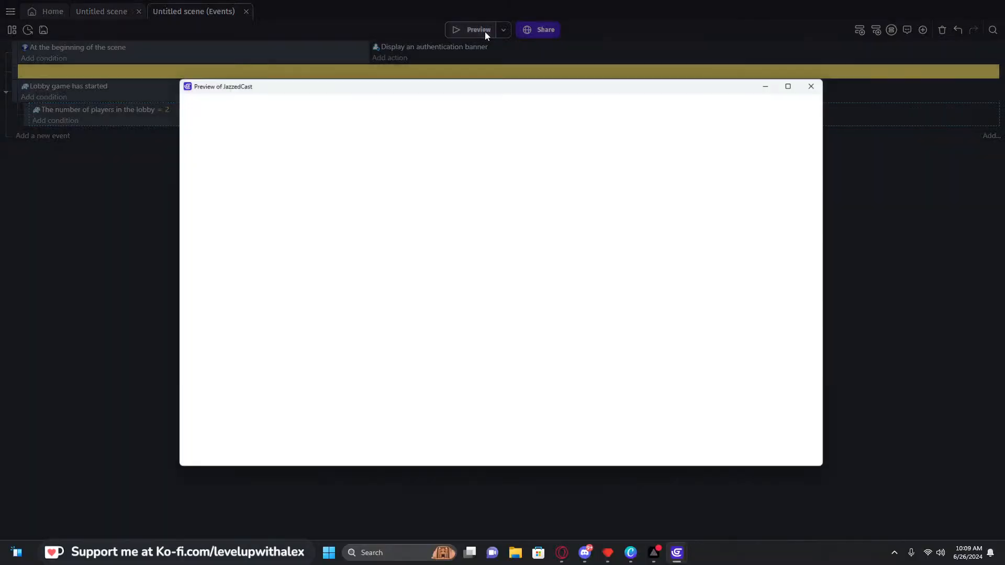
click(821, 103)
click(825, 79)
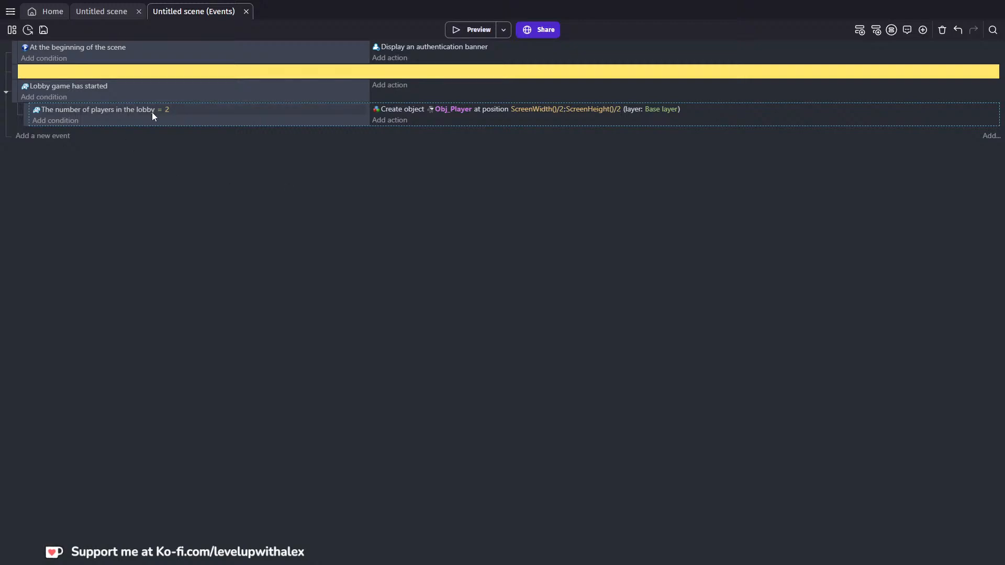
Add an Or condition to the sub-event that checks the number of players in the lobby
click(73, 121)
text(or)
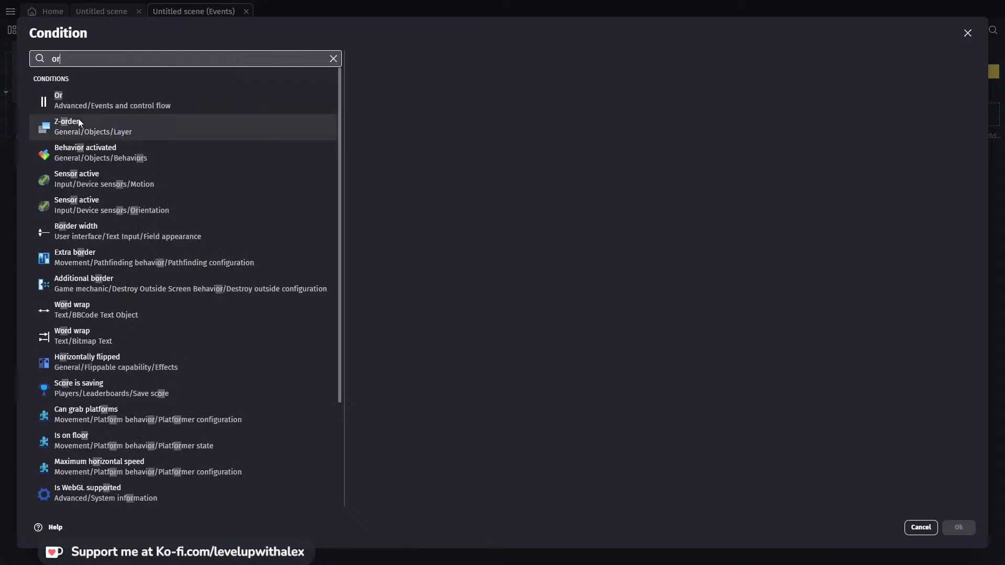
click(158, 107)
click(960, 529)
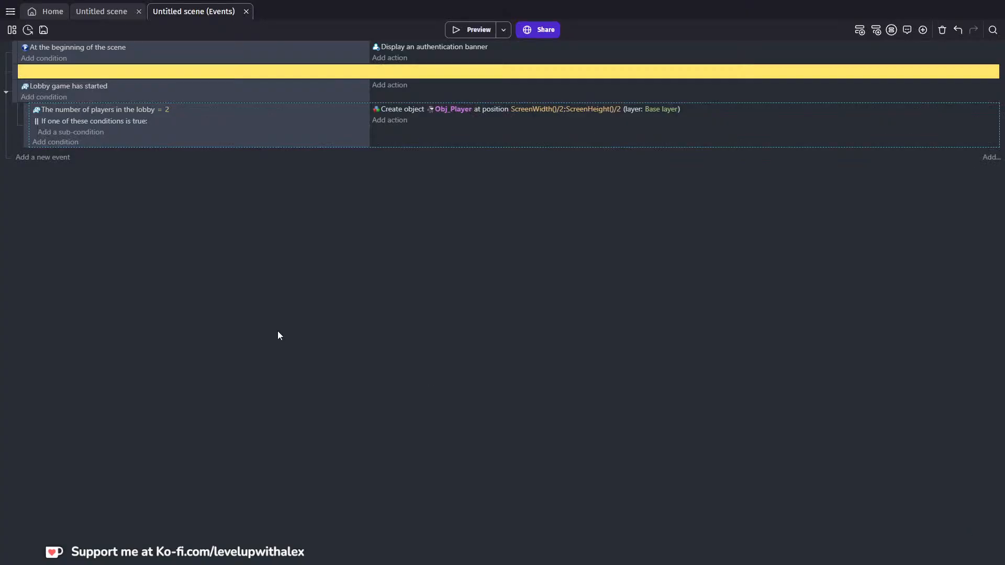
Add the sub-condition Is the game running as a preview inside the Or condition
click(89, 132)
text(plr)
key(BackSpace)
key(BackSpace)
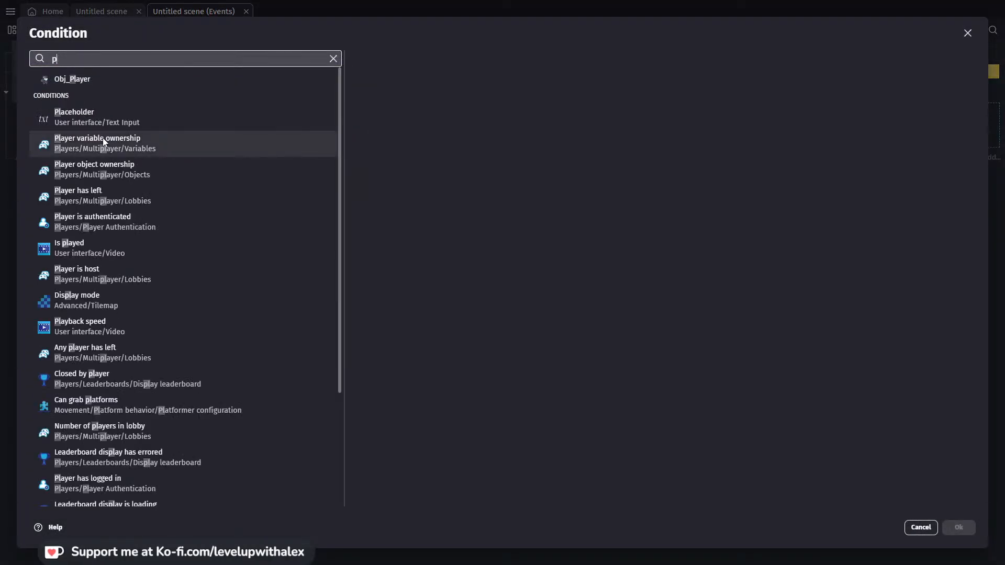
text(pe)
key(BackSpace)
key(BackSpace)
text(rint)
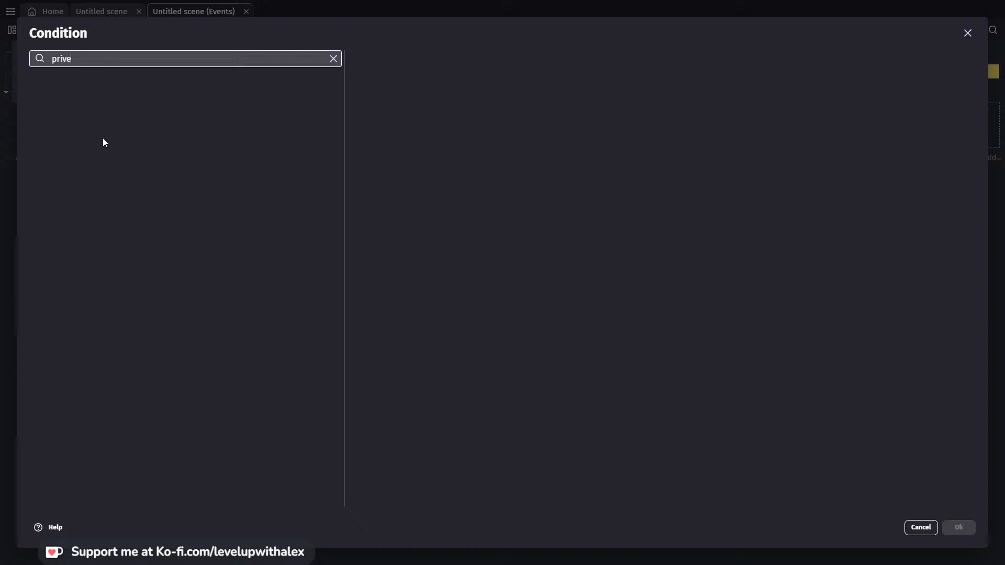
key(BackSpace)
key(BackSpace)
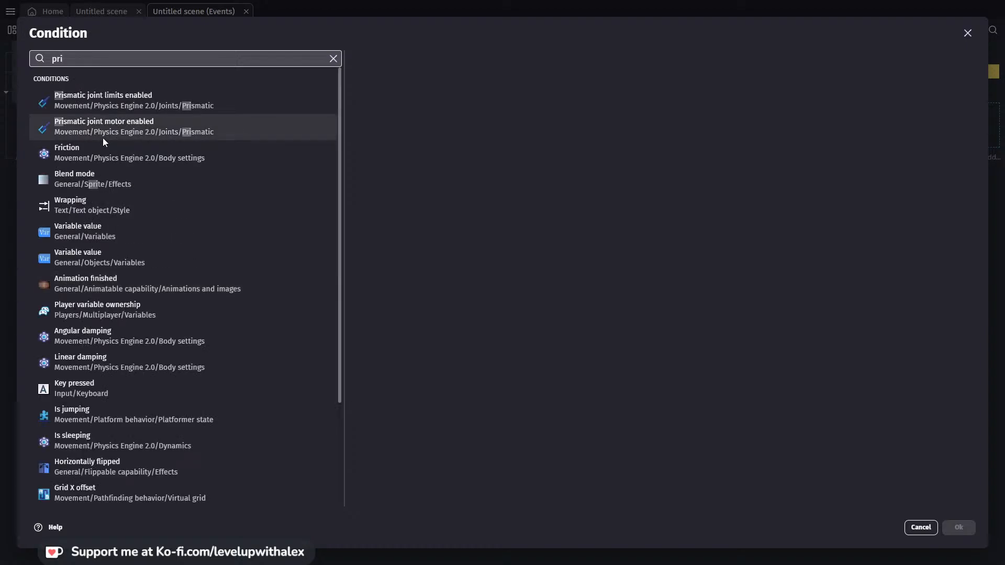
key(BackSpace)
text(e)
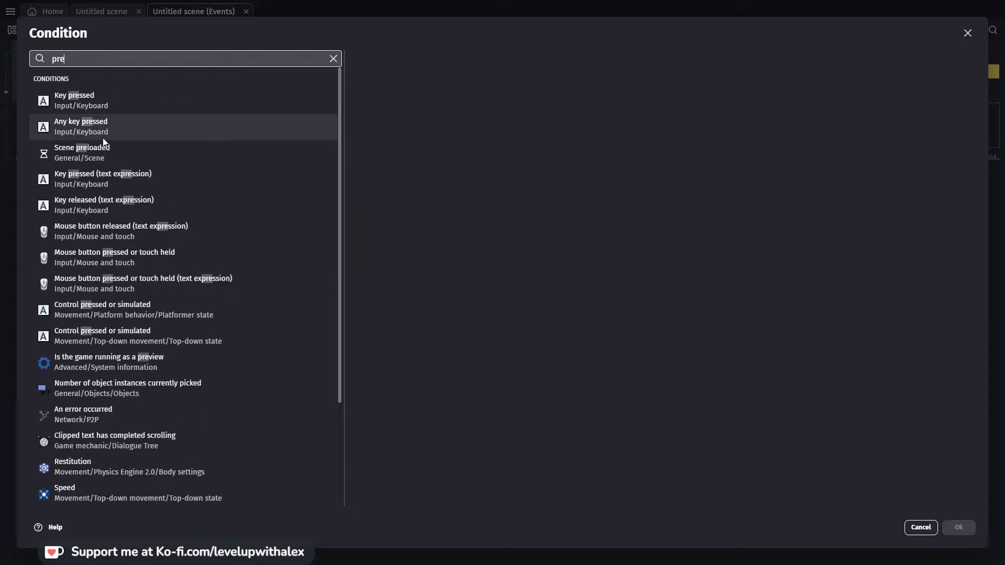
text(view)
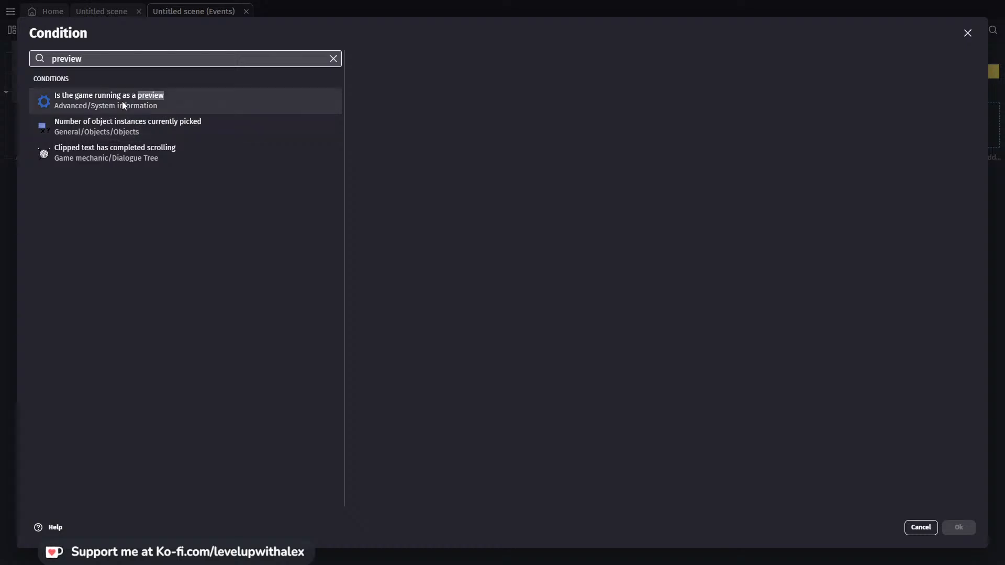
click(188, 100)
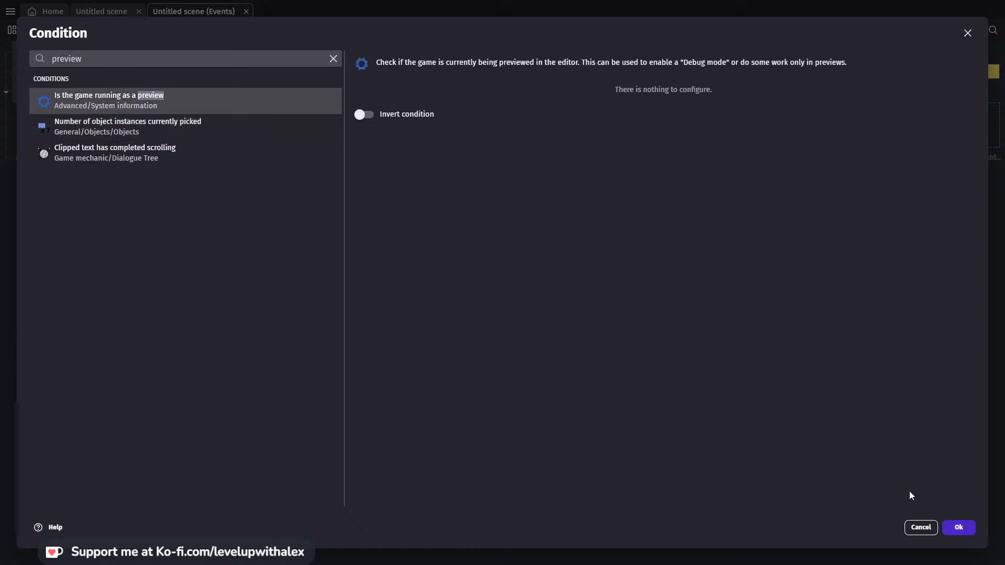
click(958, 527)
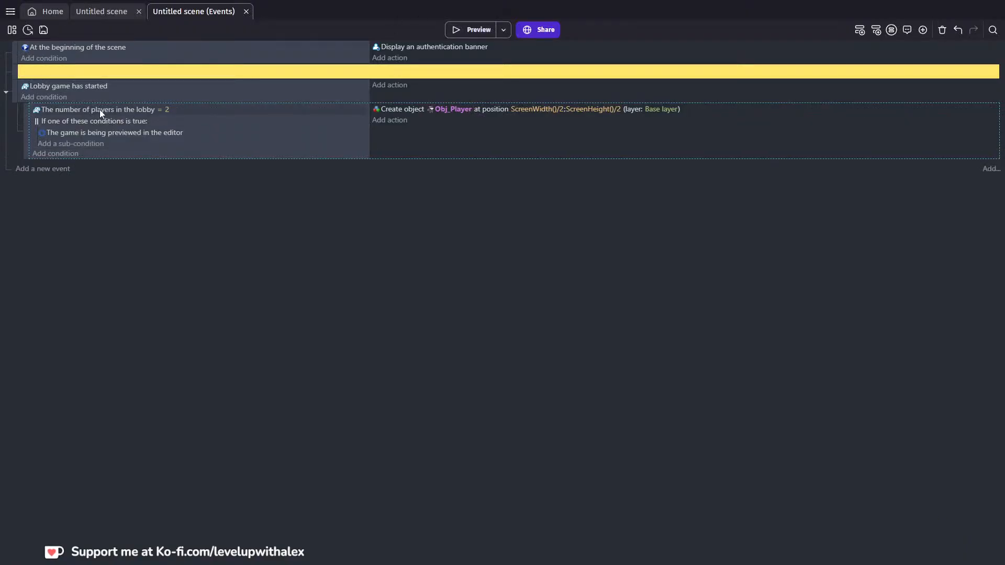
Move the number-of-players condition into the Or block, and discard a trial duplicate of the Create object action
drag(100, 109, 102, 127)
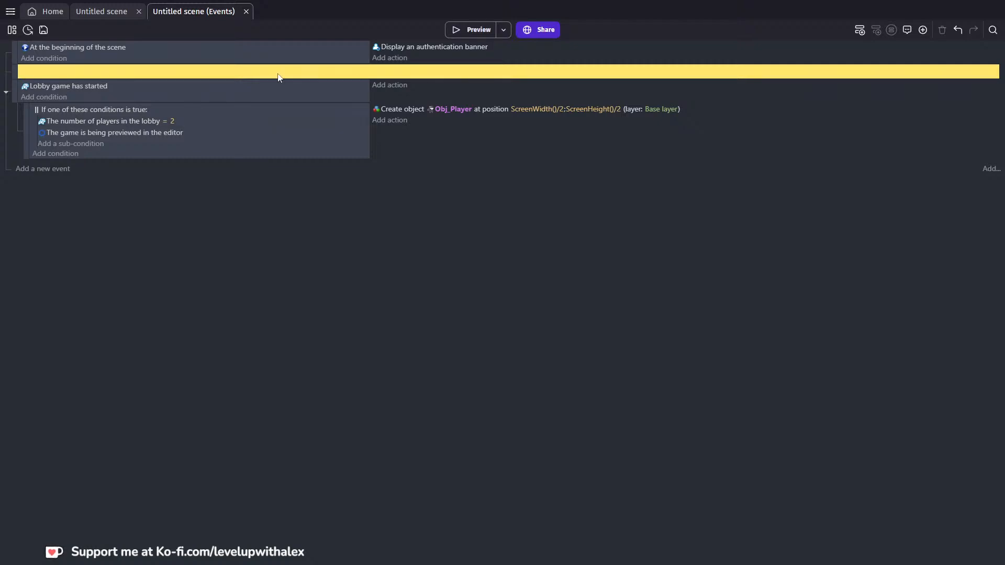
click(404, 110)
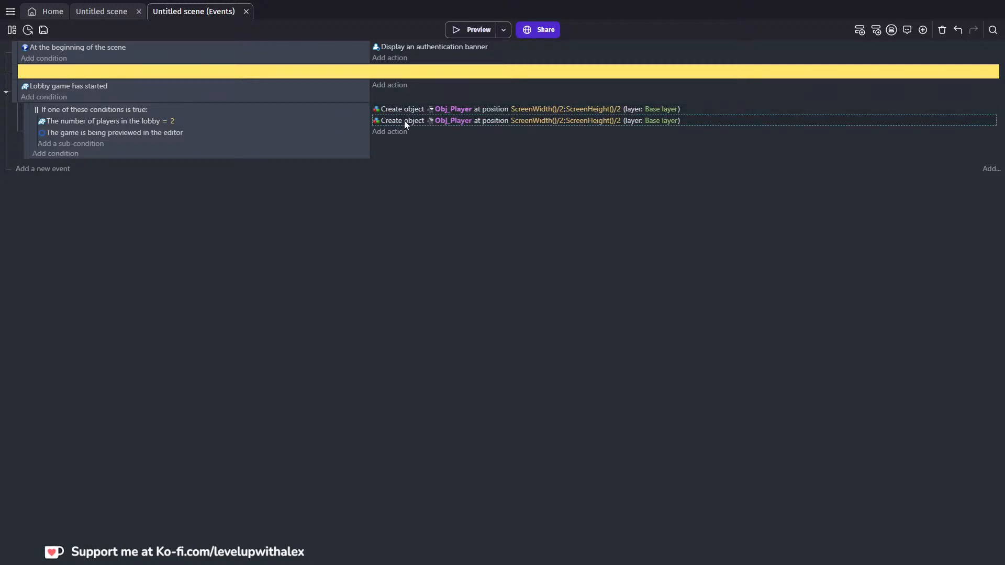
key(Delete)
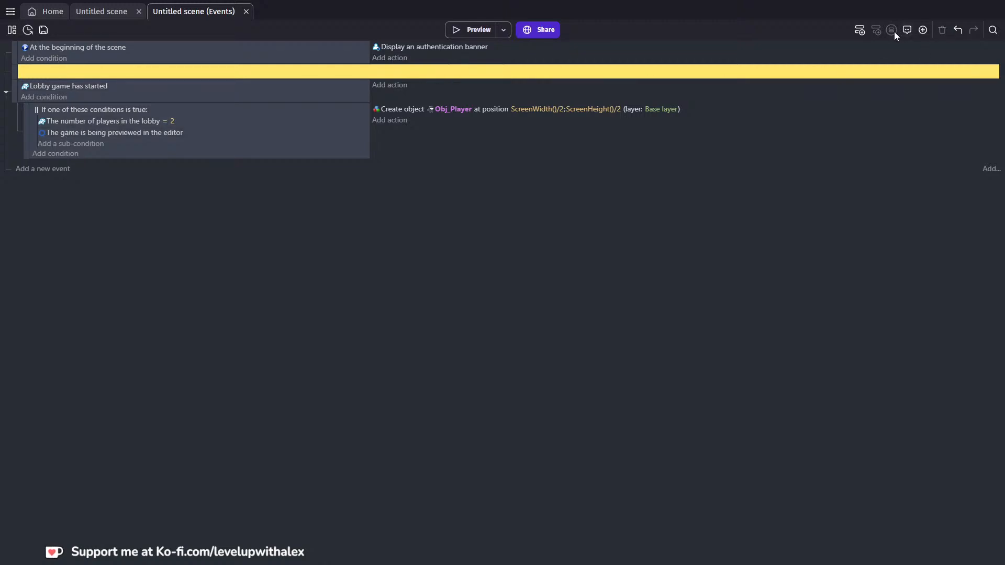
Declare a local number variable named PlayerCount on the beginning-of-scene event and apply it
click(13, 51)
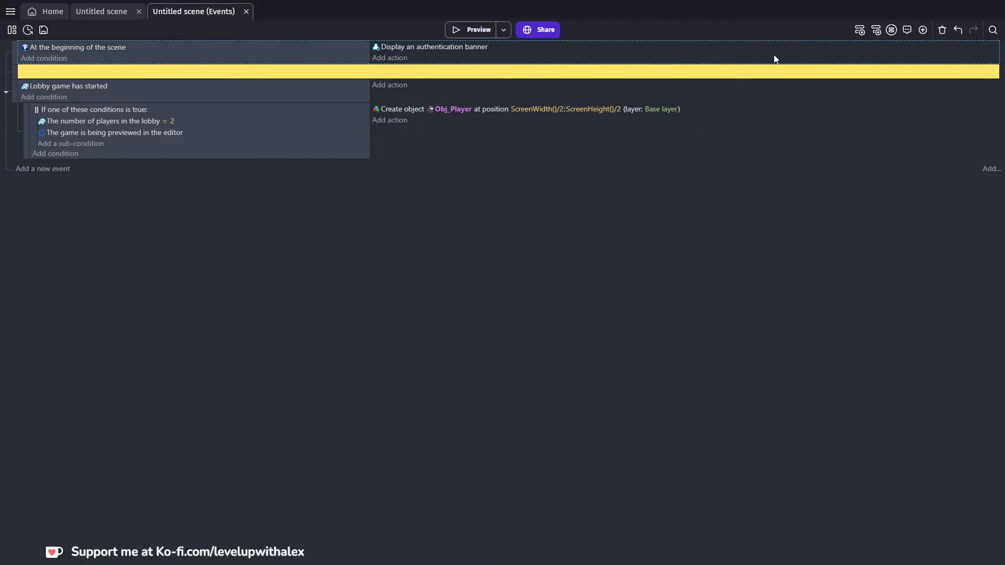
click(893, 31)
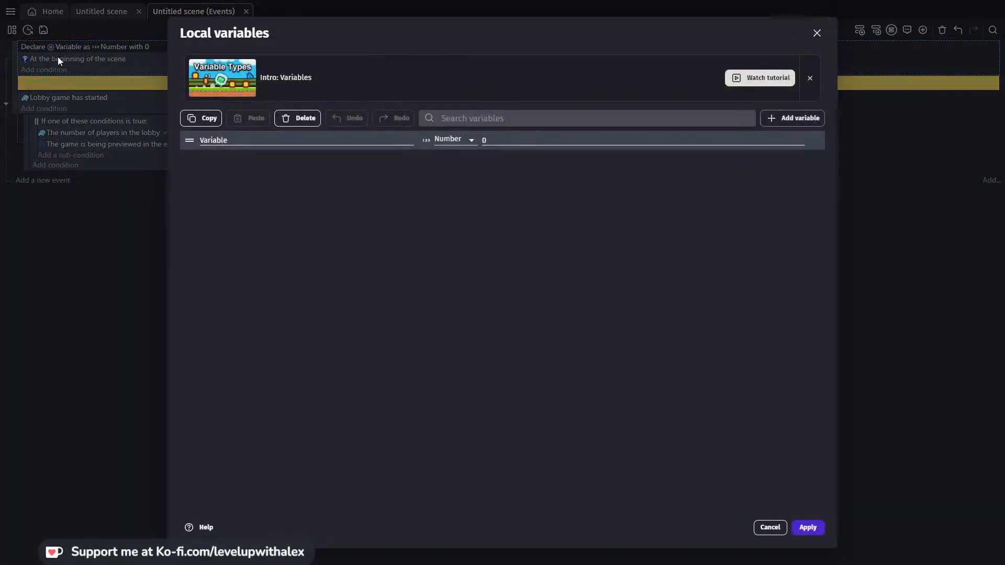
click(258, 39)
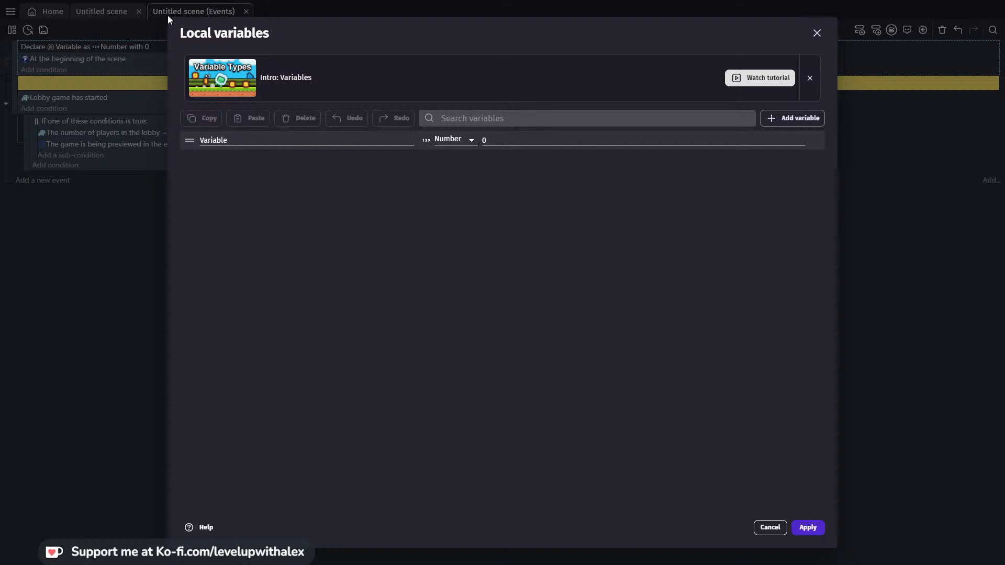
drag(242, 140, 187, 137)
text(PlayerCount)
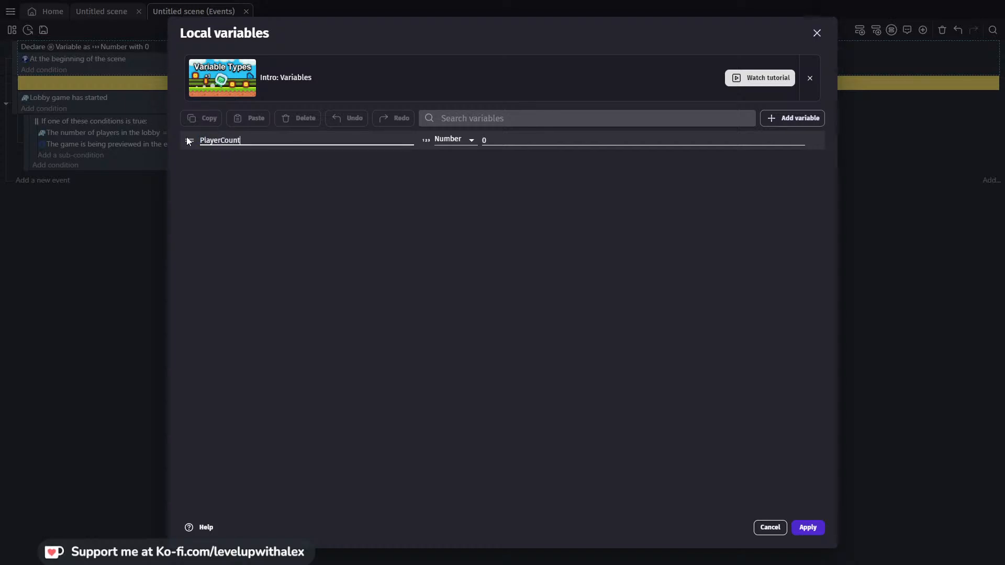
click(810, 527)
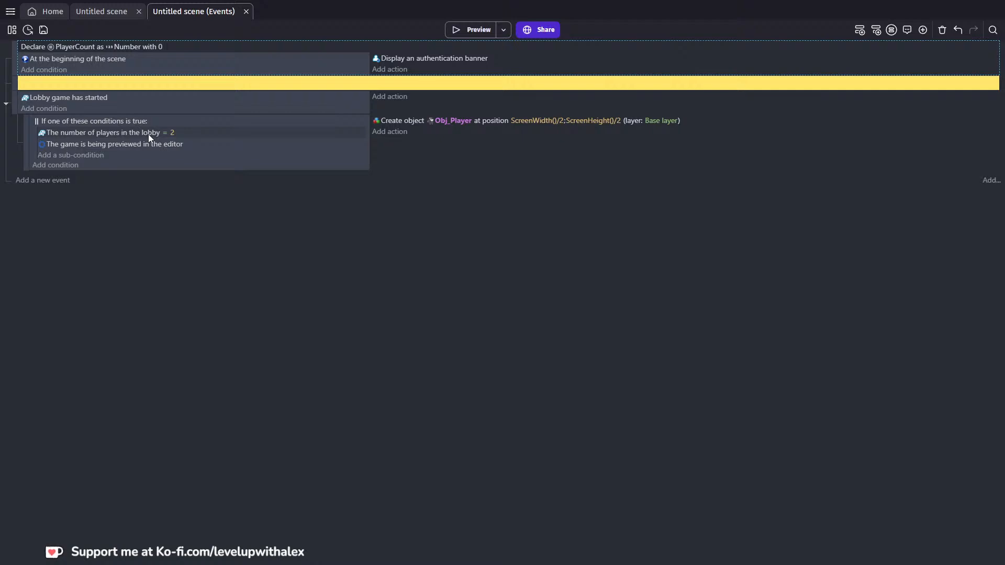
Delete the Create object action for Obj_Player from the Or sub-event and add an empty event beneath that sub-event
click(385, 121)
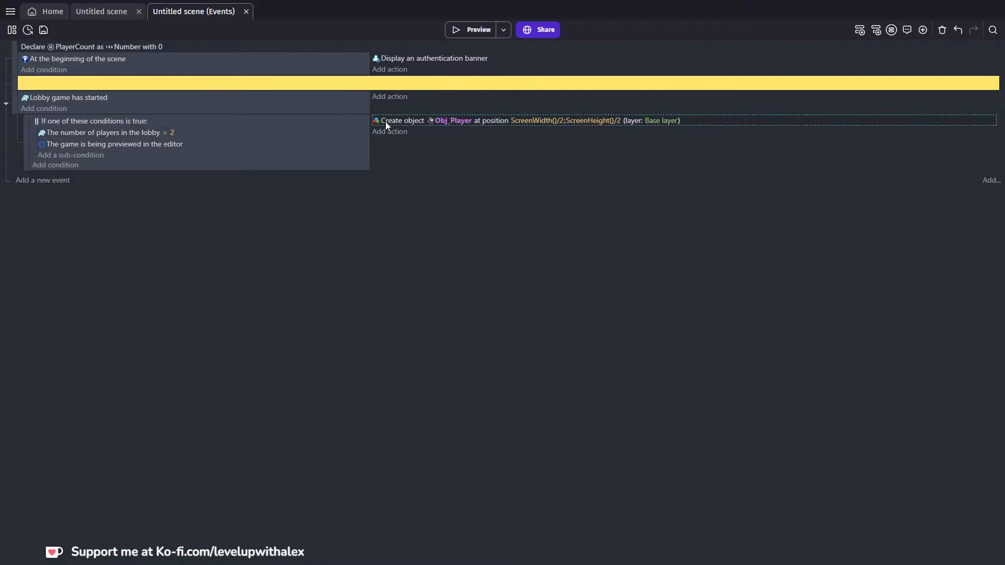
key(Delete)
drag(26, 141, 33, 184)
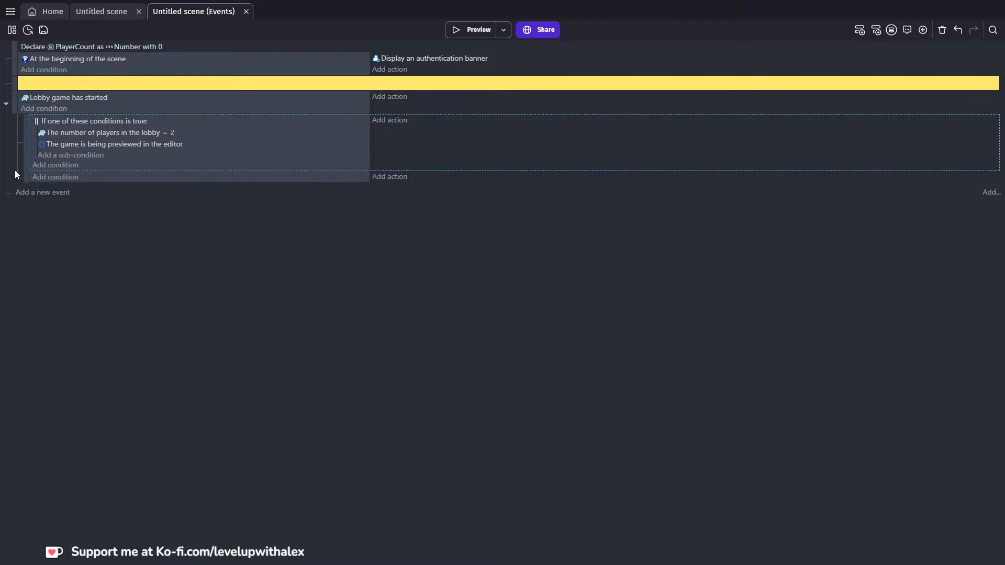
Start a new action on the Or sub-event and choose the general Change variable value action
click(393, 120)
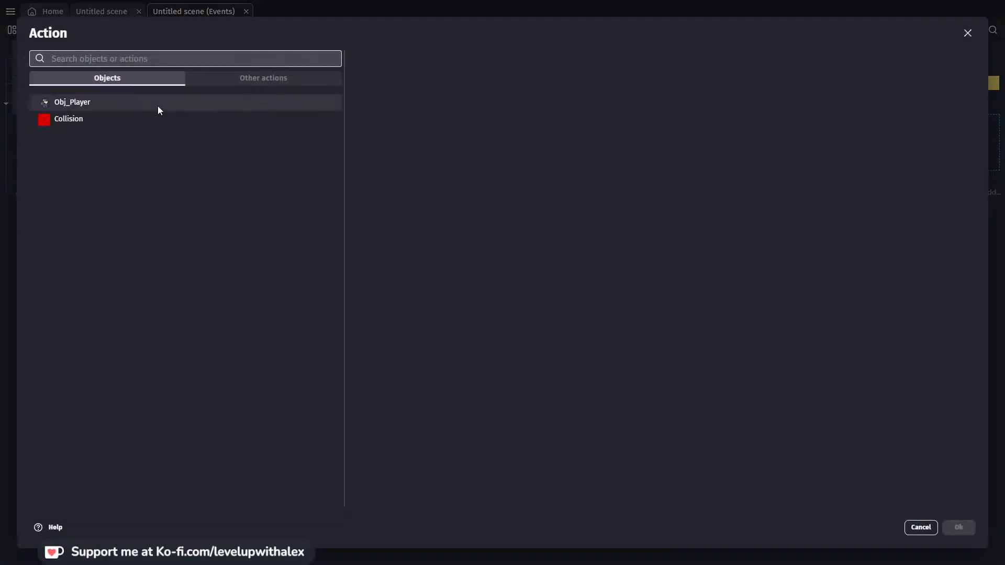
text(var)
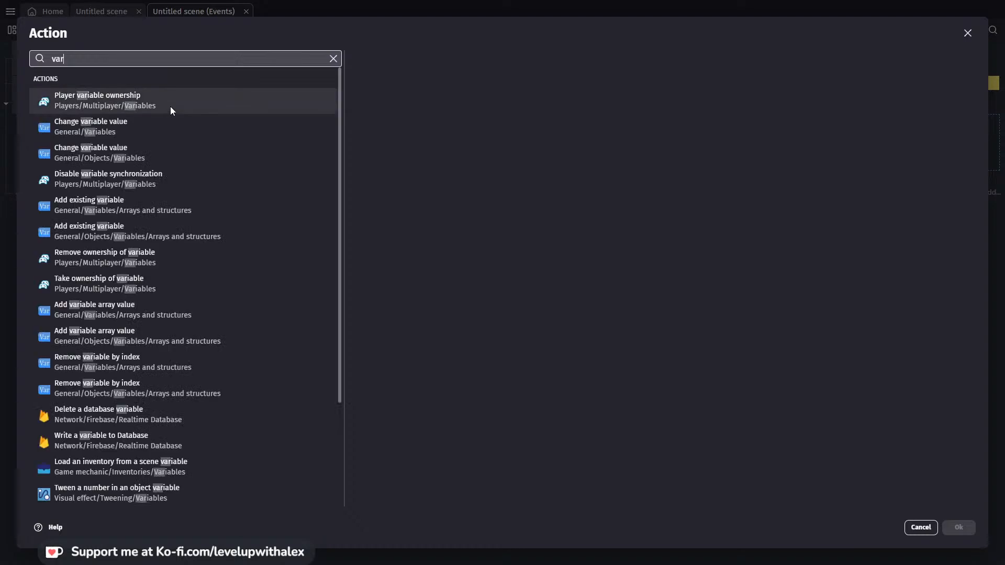
click(162, 124)
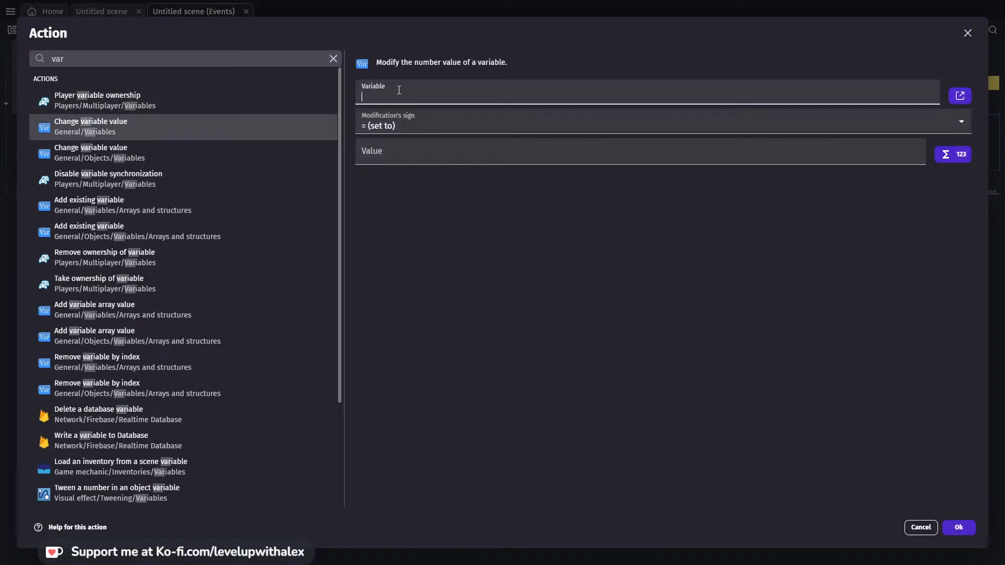
click(117, 157)
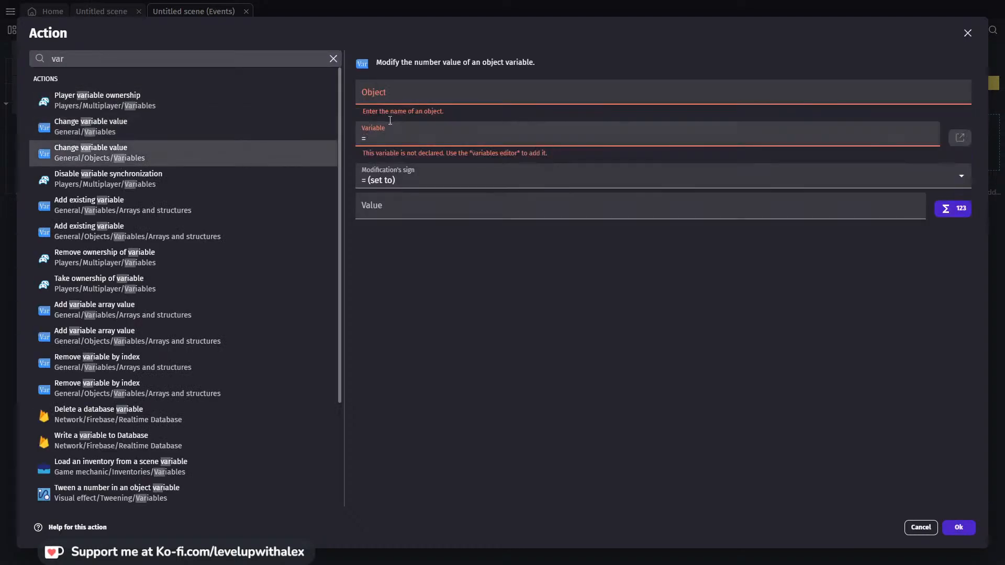
click(150, 134)
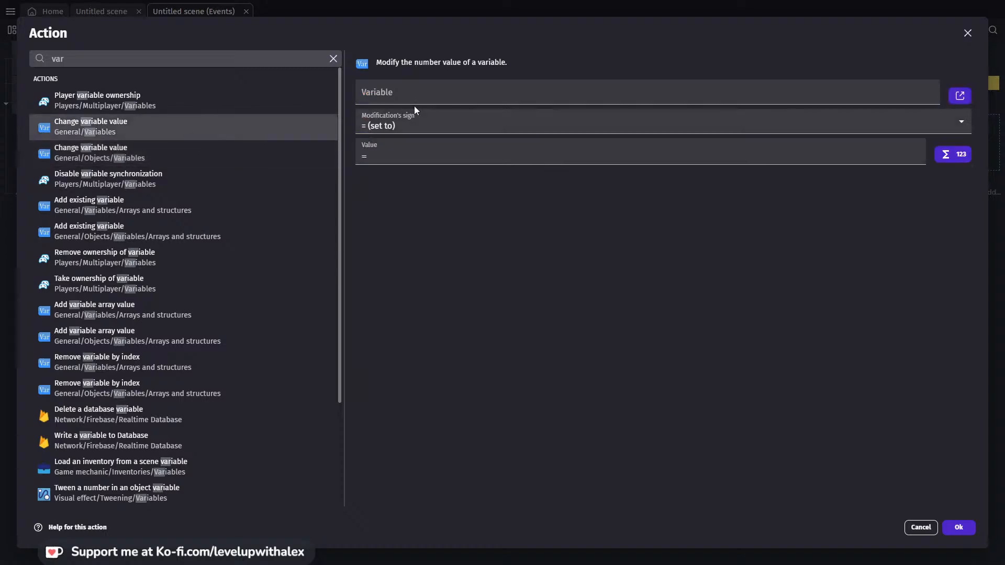
Search the available actions for "local" and "variable" to find one that handles local variables
click(407, 114)
click(814, 31)
drag(123, 60, 9, 47)
text(lo)
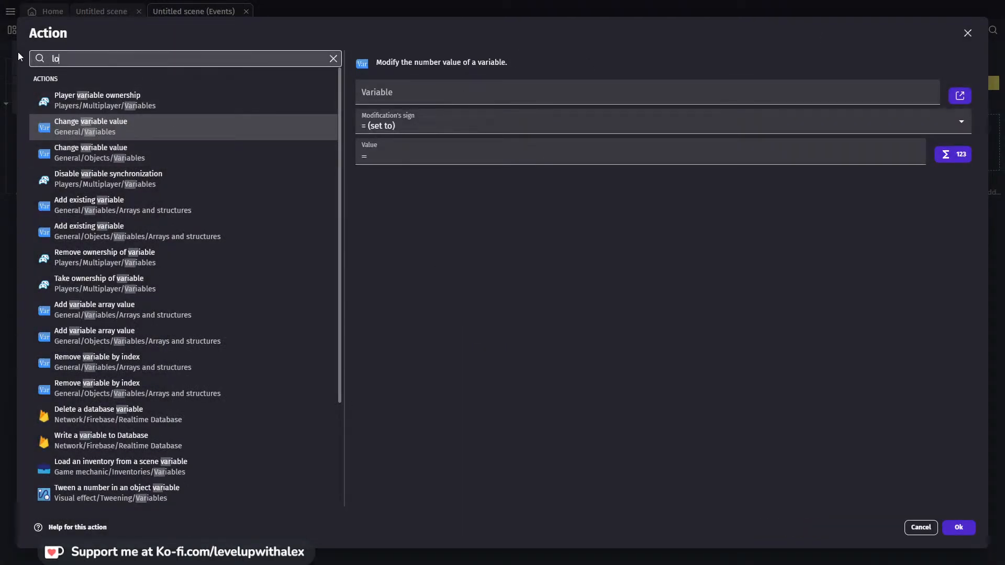
text(cal)
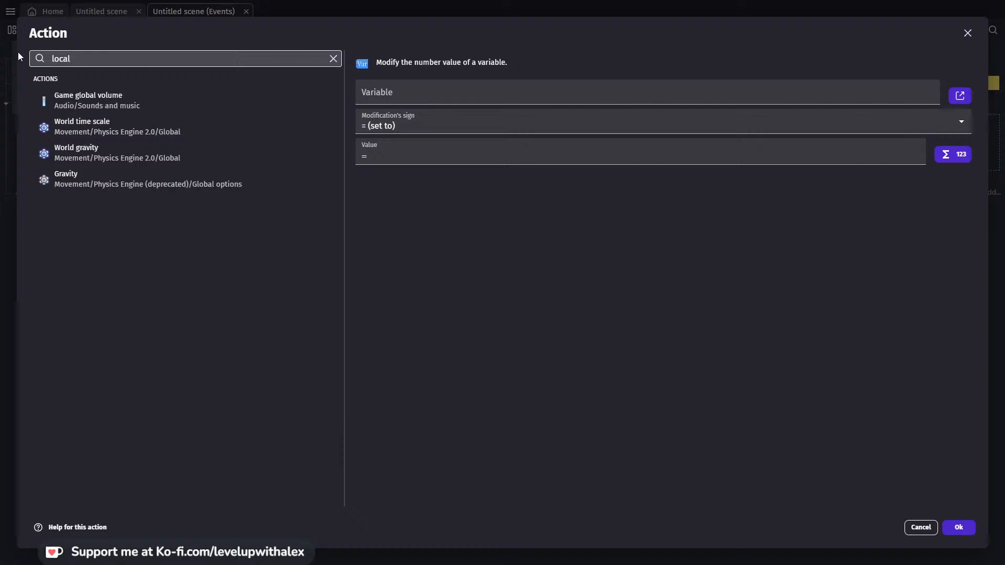
key(BackSpace)
key(BackSpace)
key(BackSpace)
key(BackSpace)
key(BackSpace)
text(var)
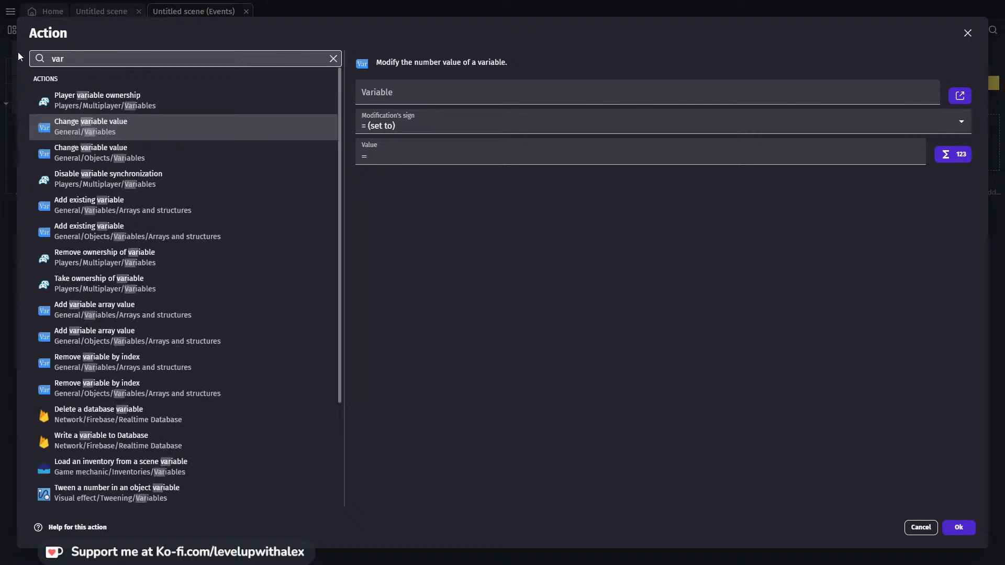
text(iavble)
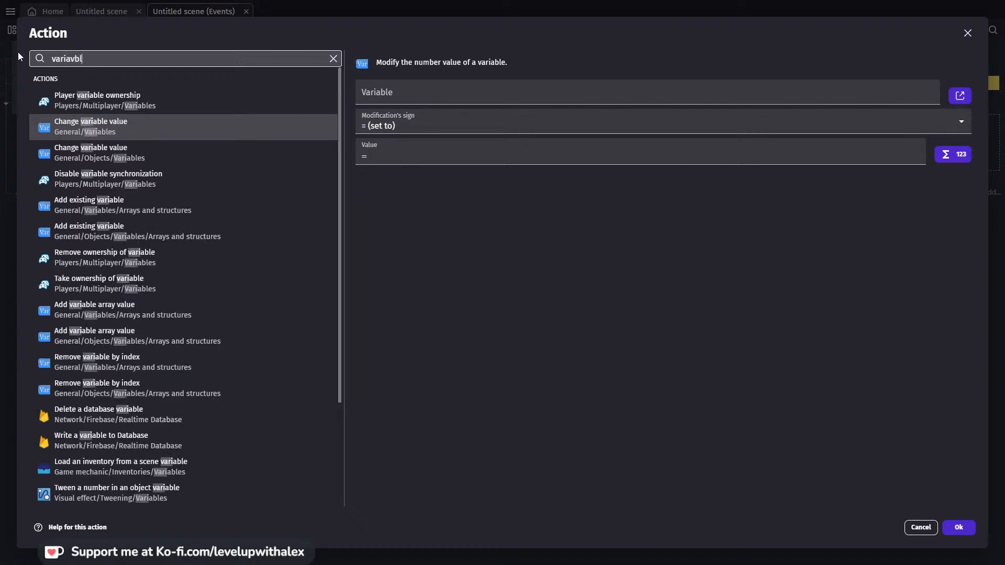
key(BackSpace)
key(BackSpace)
key(BackSpace)
key(BackSpace)
text(ble)
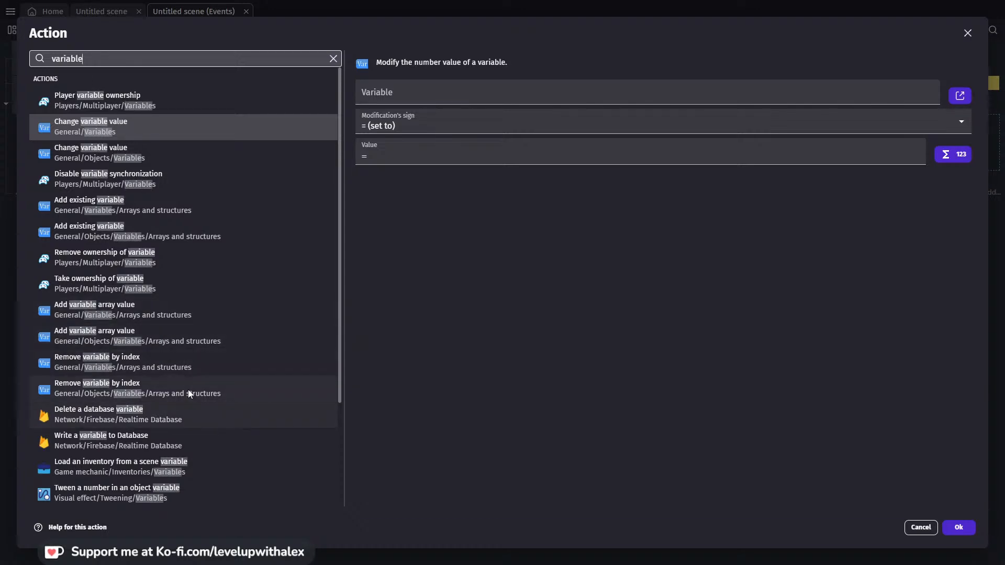
scroll(196, 386, down, 3)
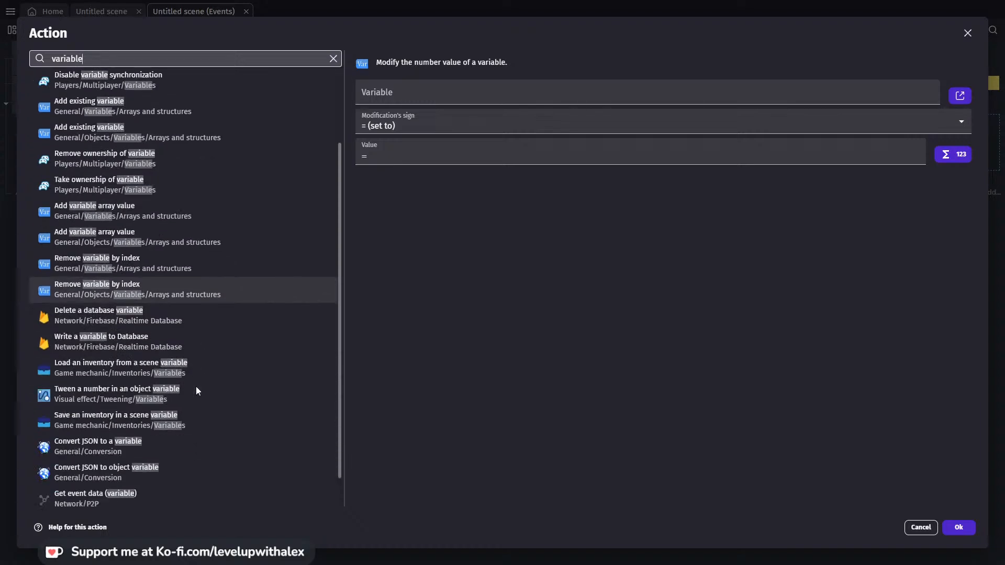
scroll(196, 386, up, 3)
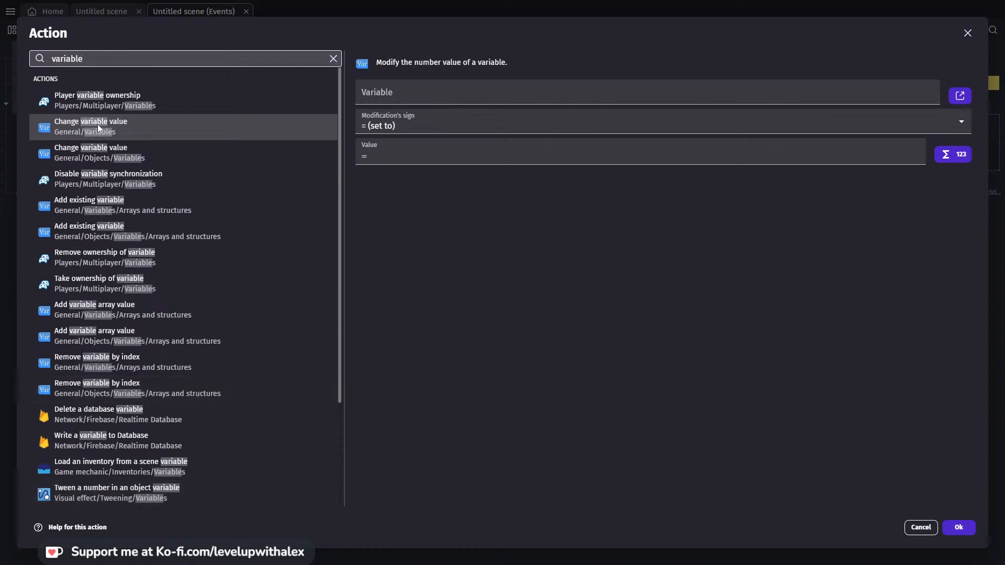
Add the general Change variable value action to the Or sub-event with its variable field left empty
click(119, 130)
click(401, 94)
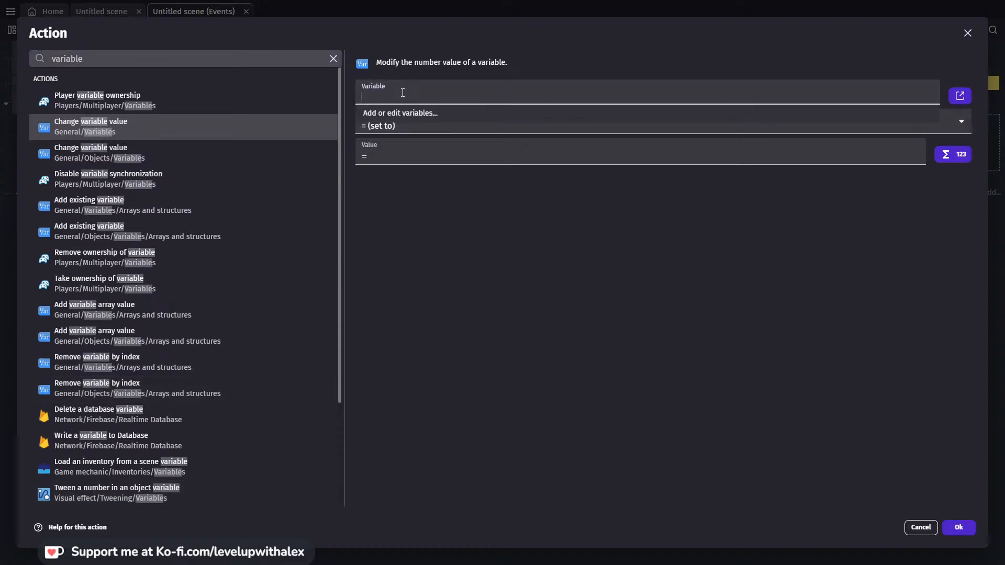
click(584, 307)
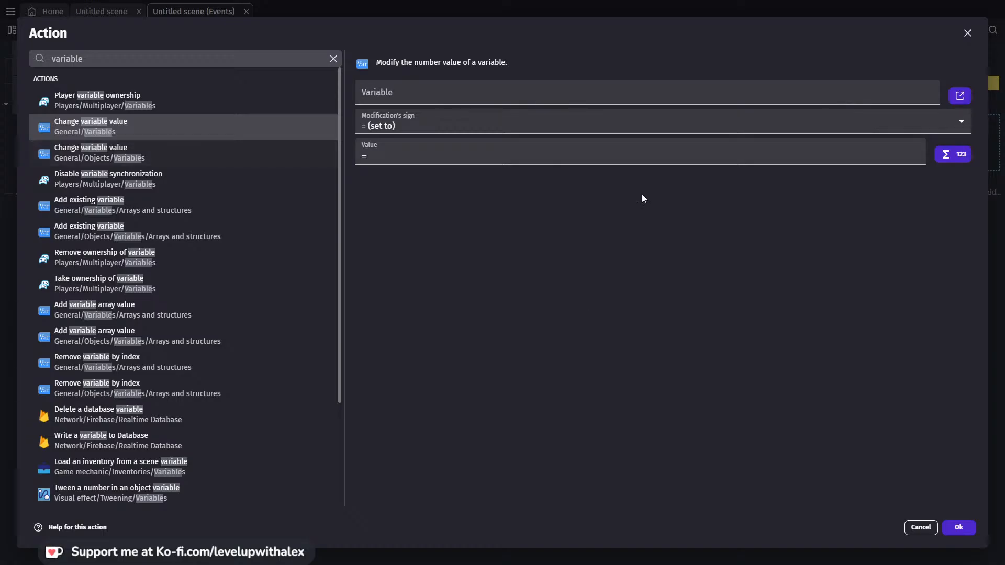
click(959, 527)
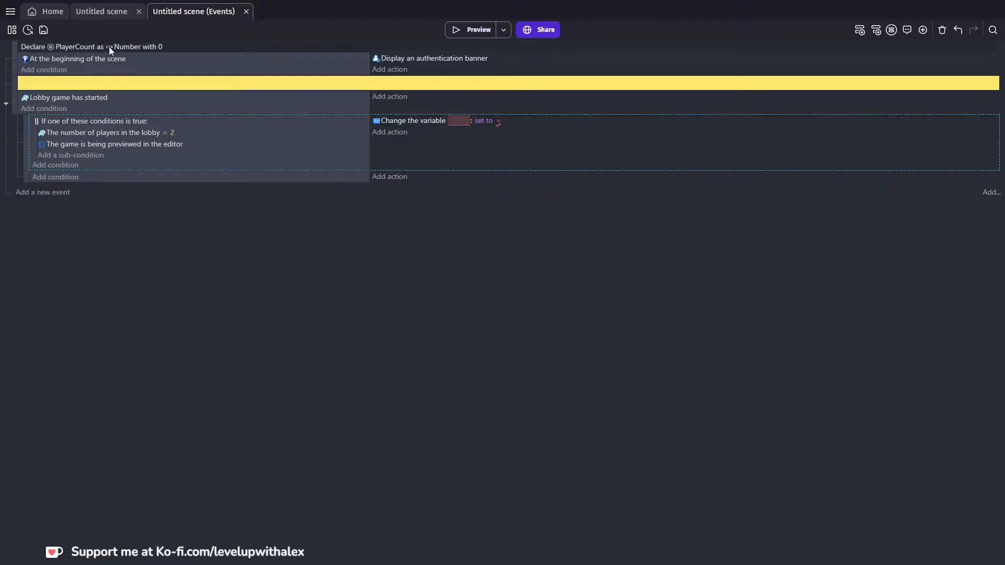
Set the variable of the Change variable action to PlayerCount
click(457, 119)
text(PlayerCount)
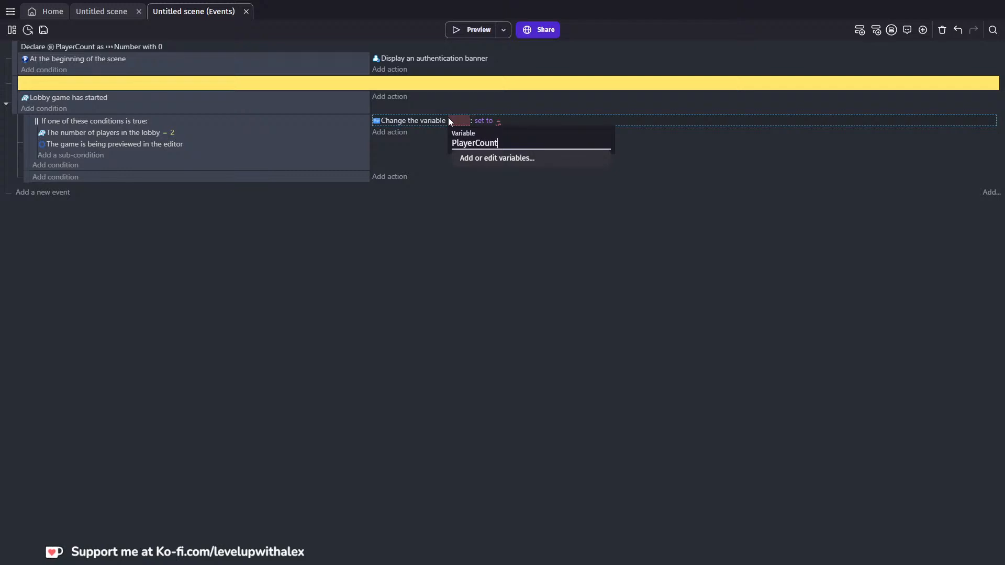
click(513, 162)
click(475, 120)
click(496, 145)
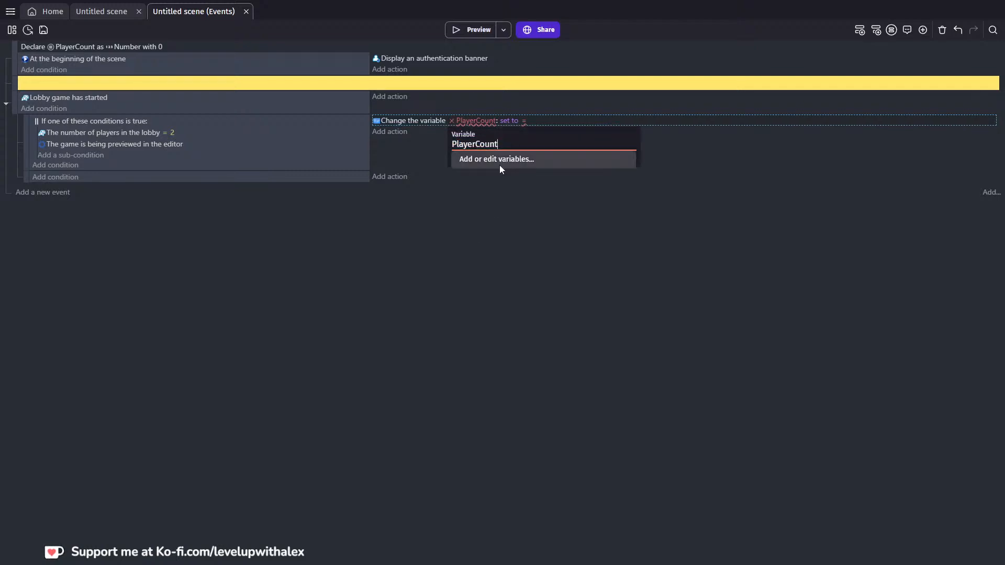
click(444, 243)
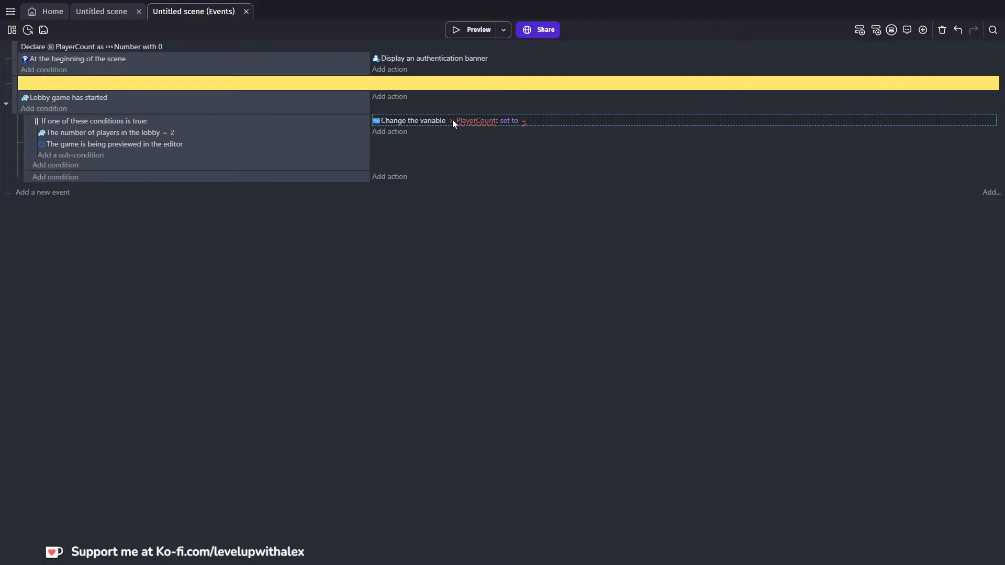
Set the value of the Change variable action to the expression Multiplayer::PlayersInLobbyCount()
click(524, 121)
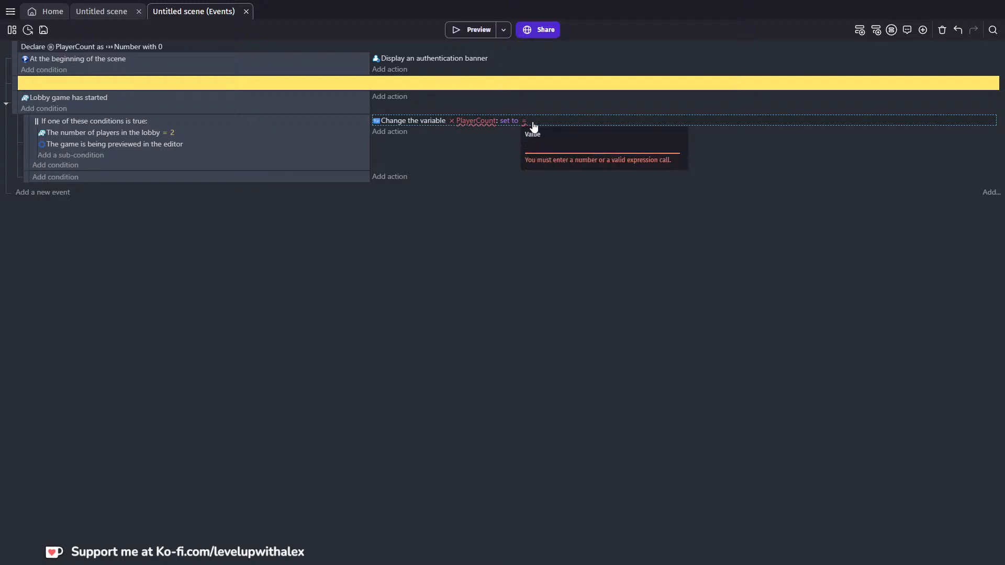
text(Multi)
key(Down)
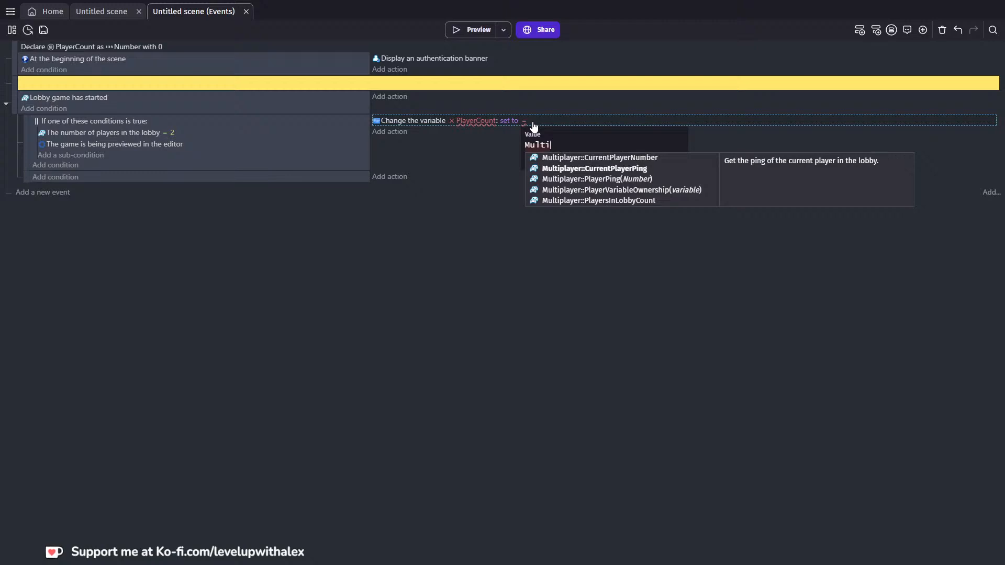
key(Down)
key(Up)
key(Up)
key(Down)
key(Down)
key(Down)
key(Down)
key(Return)
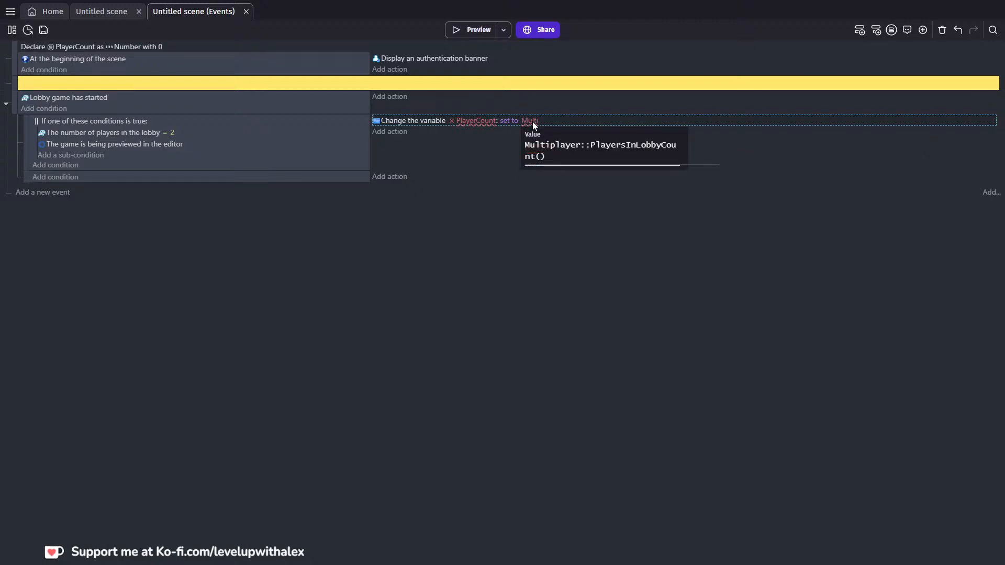
click(525, 270)
Change the comparison of the number-of-players condition to greater or equal to
click(117, 133)
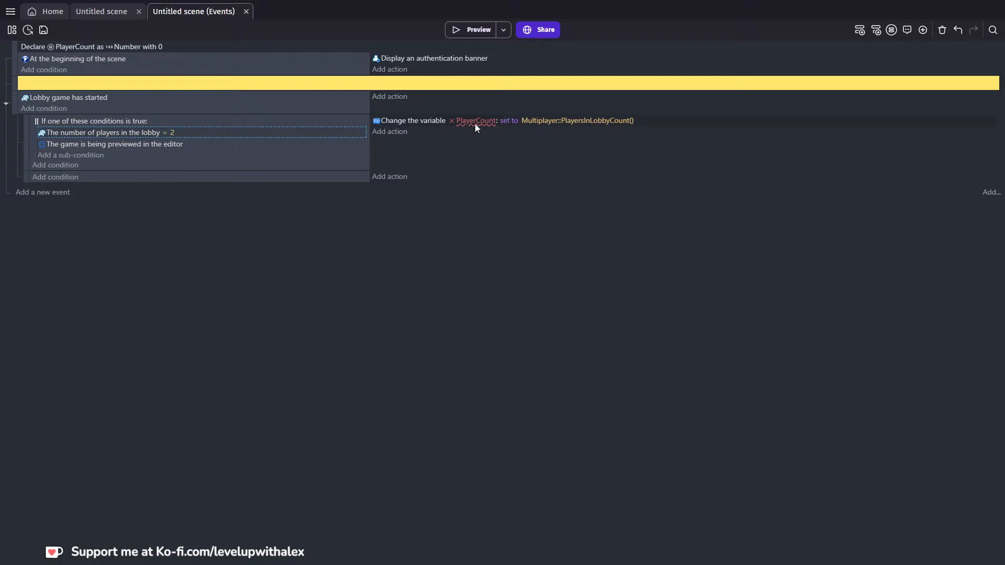
click(165, 133)
click(205, 156)
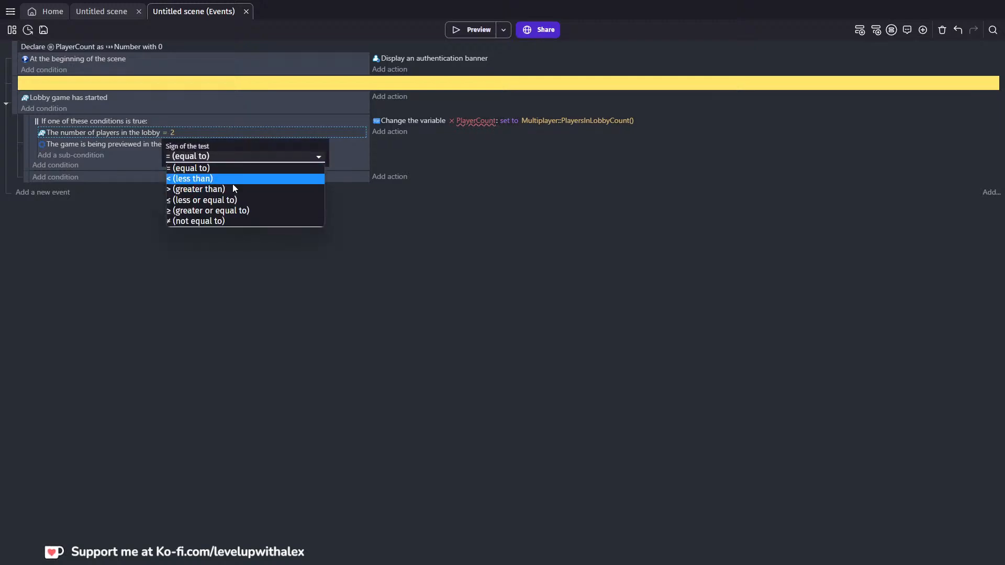
click(230, 210)
click(199, 231)
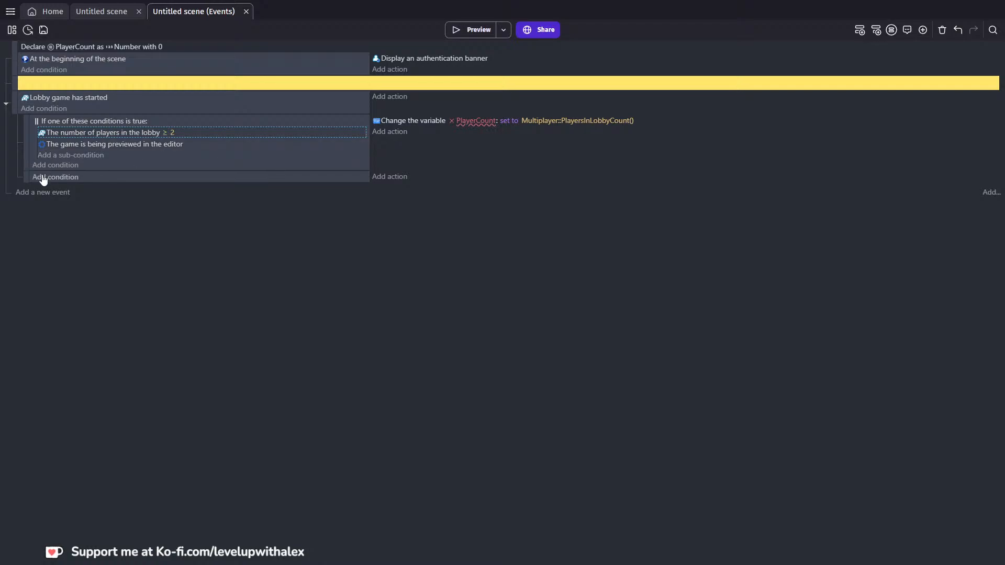
click(388, 177)
text(c)
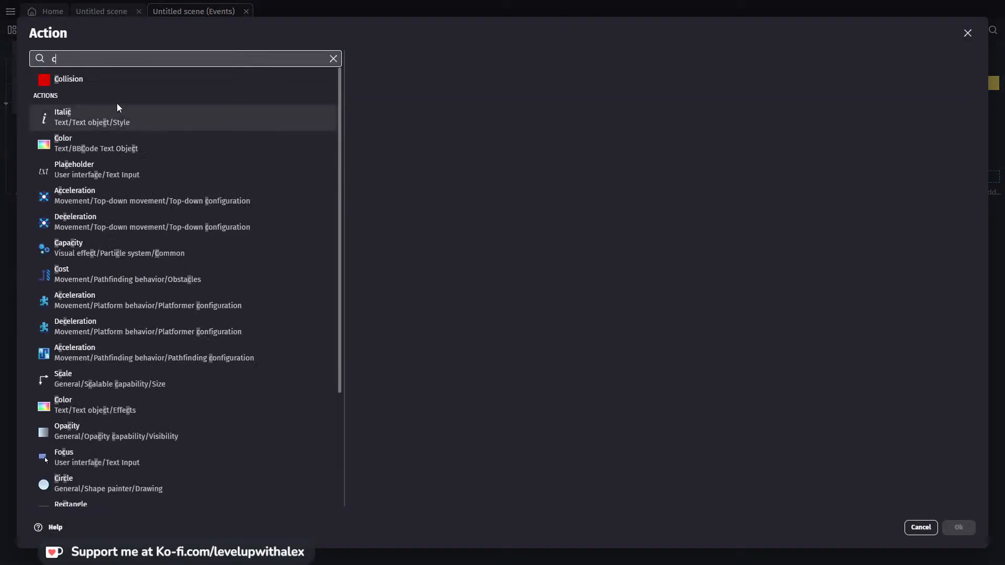
click(967, 32)
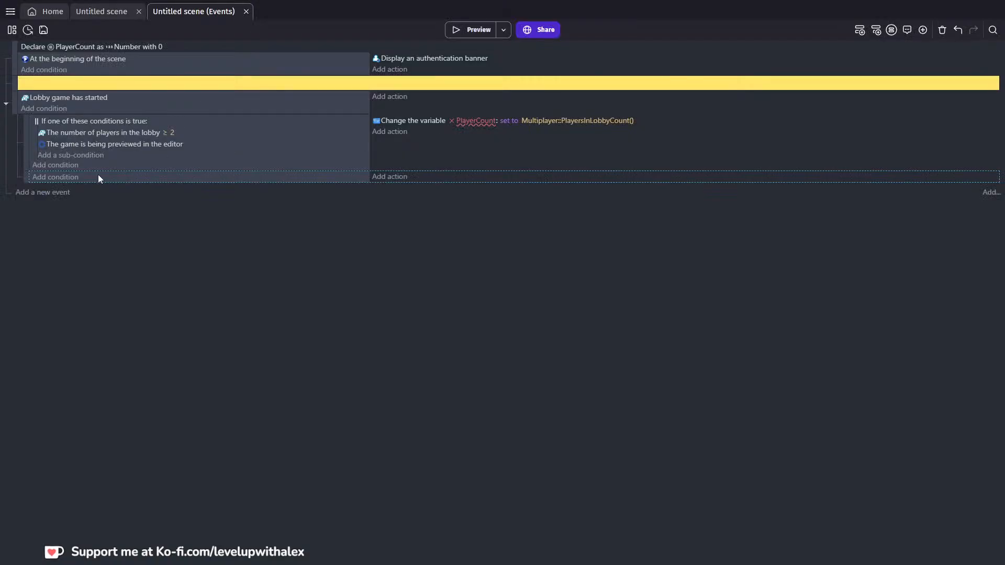
right_click(25, 178)
click(139, 196)
Add a Repeat event below the empty sub-event and set its number of repetitions to PlayerCount
right_click(26, 176)
mouse_move(66, 256)
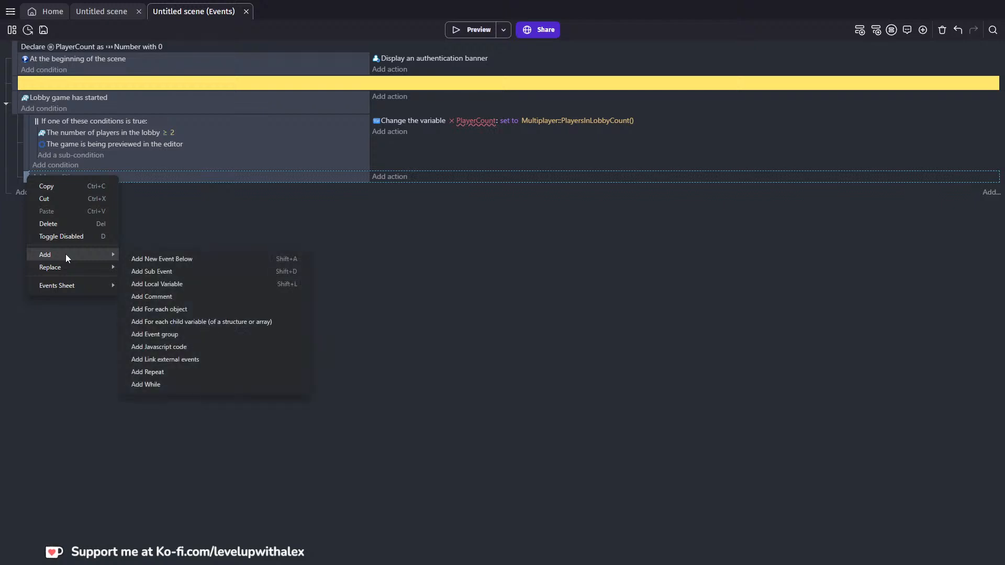
click(169, 372)
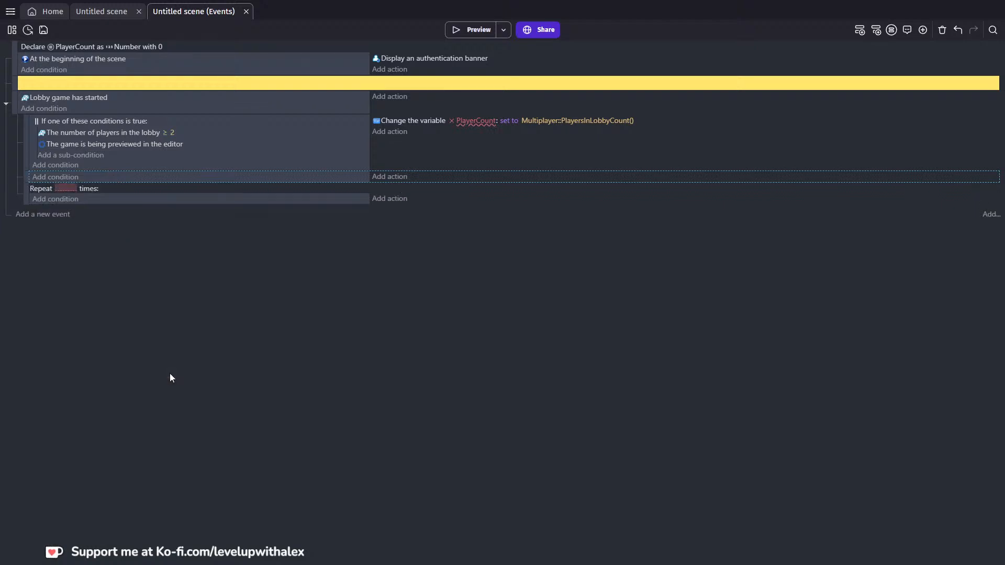
click(66, 188)
text(P)
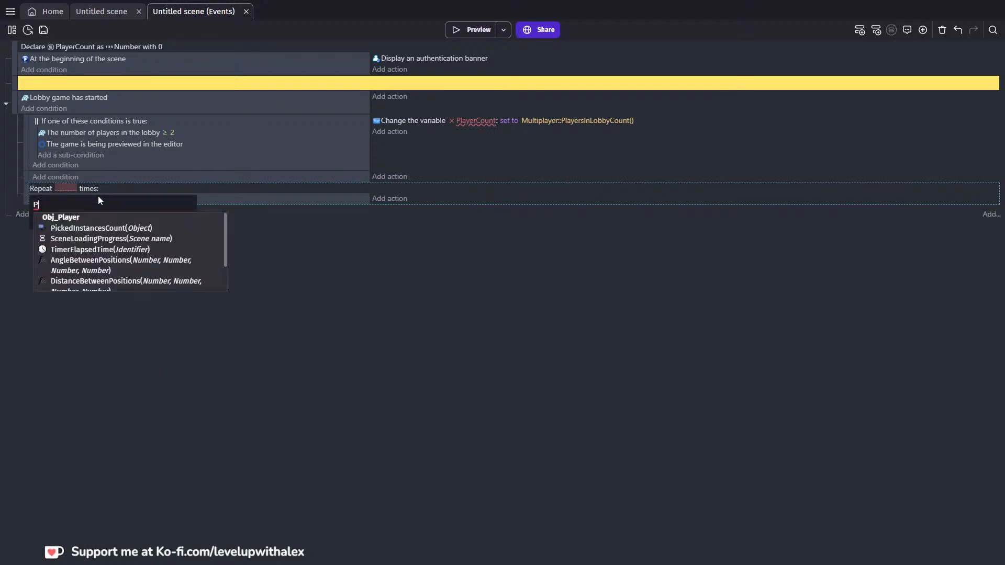
text(l)
key(BackSpace)
key(BackSpace)
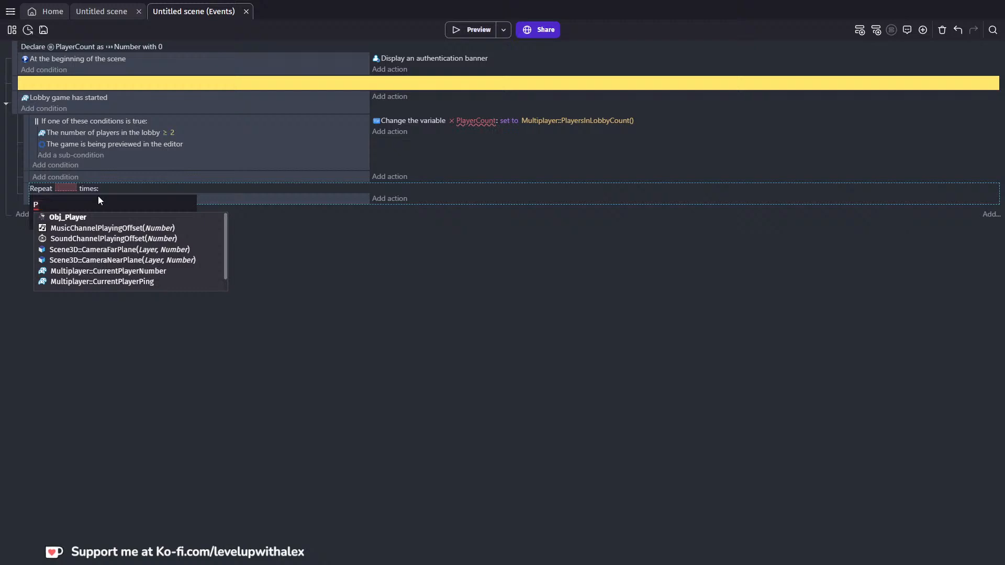
text(PlayerCount)
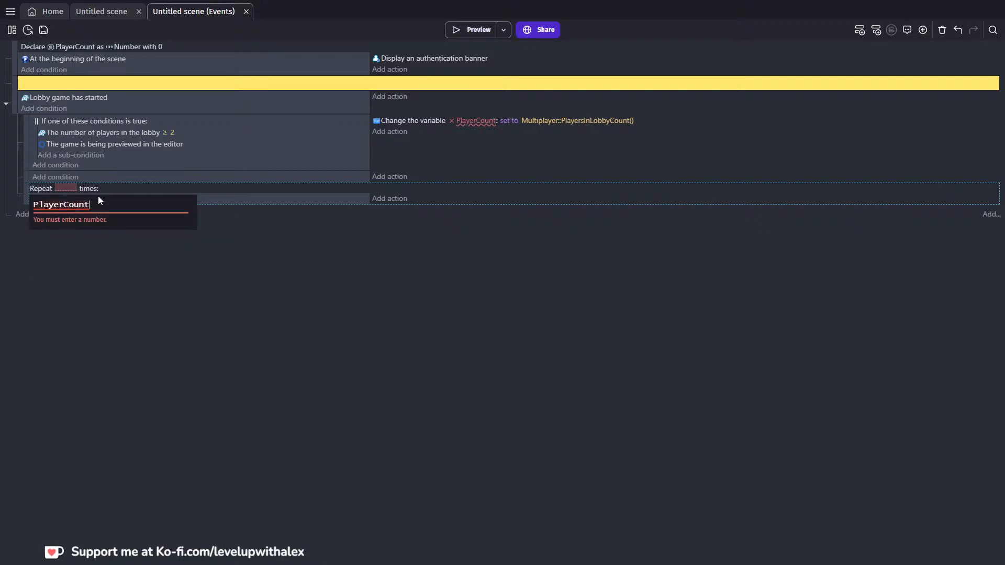
click(170, 313)
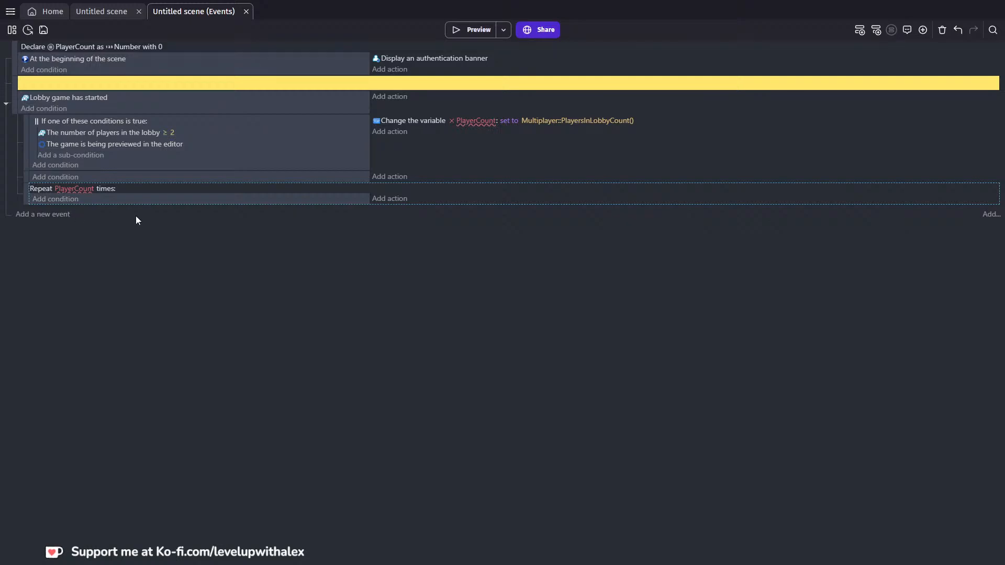
click(382, 202)
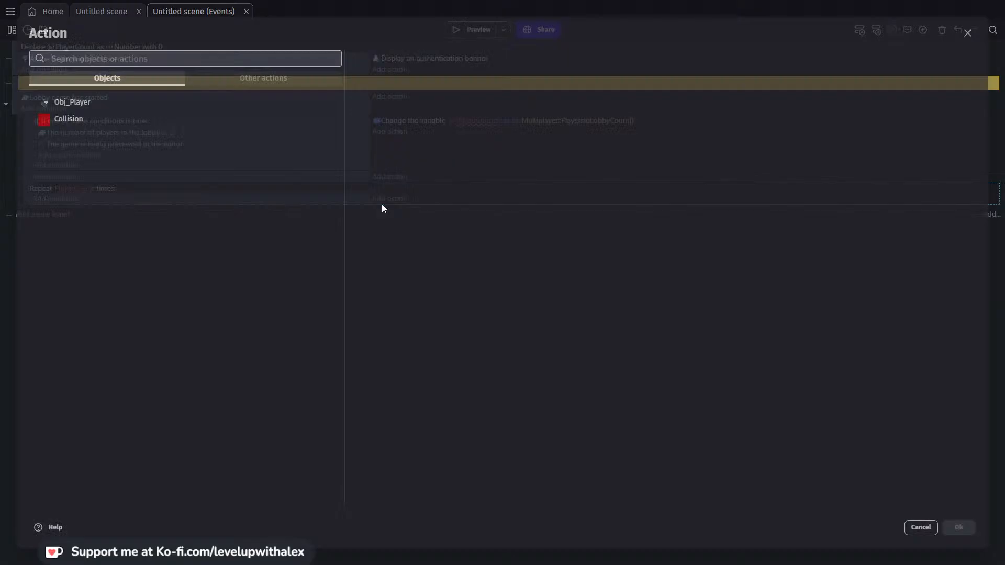
text(create)
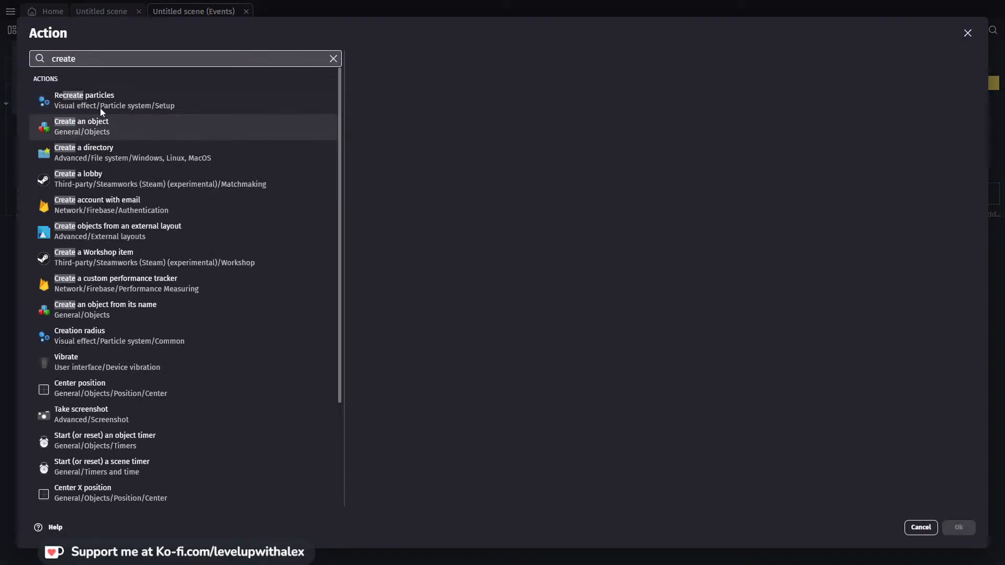
click(99, 125)
click(406, 112)
click(405, 124)
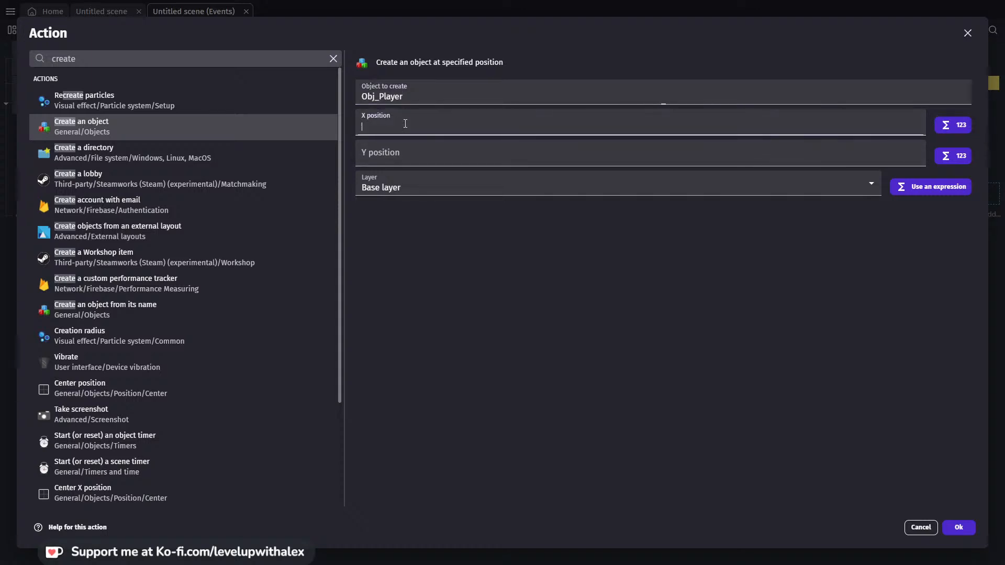
text(sc)
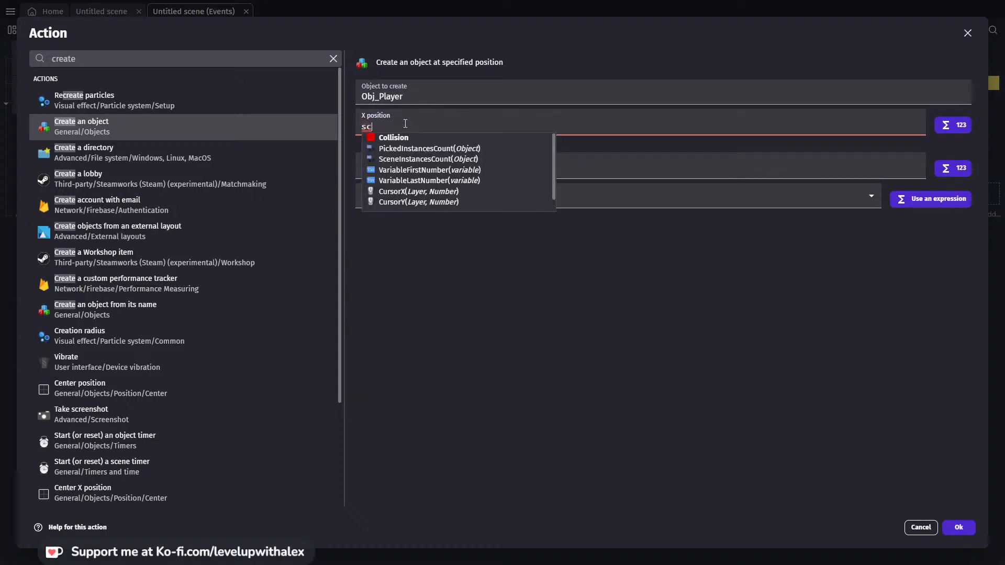
text(re)
click(921, 527)
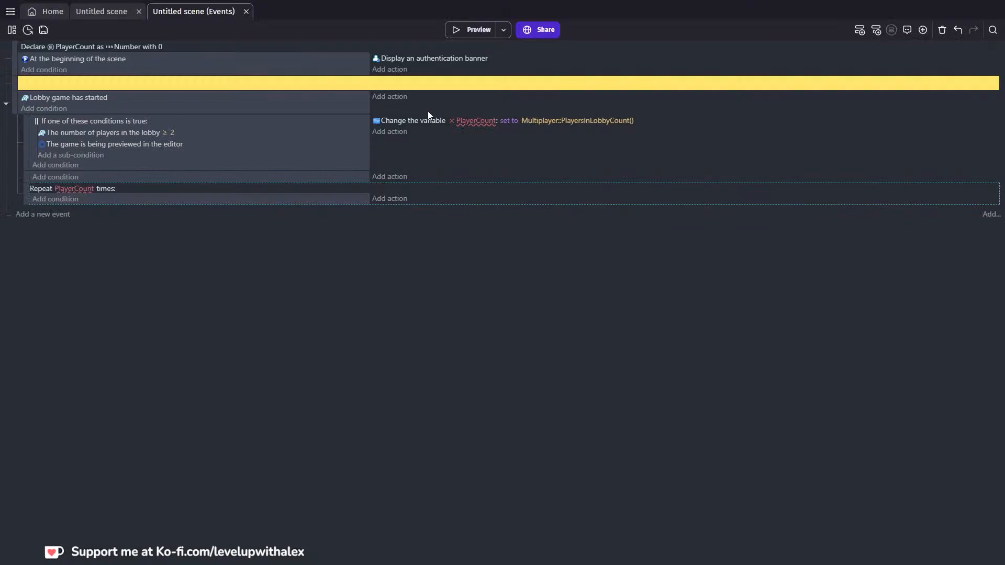
Add a Create an object action for Obj_Player to the Repeat event
click(397, 200)
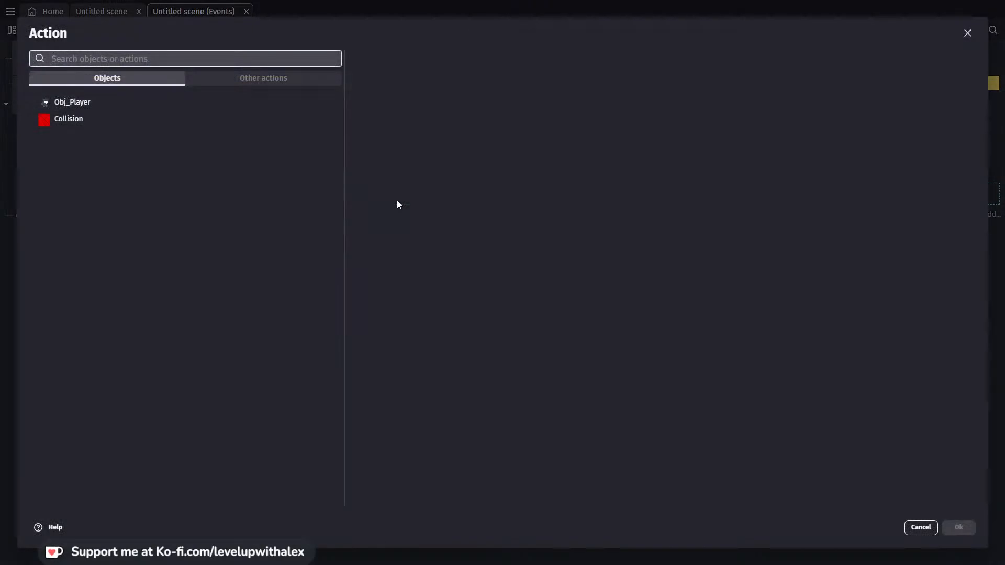
click(151, 102)
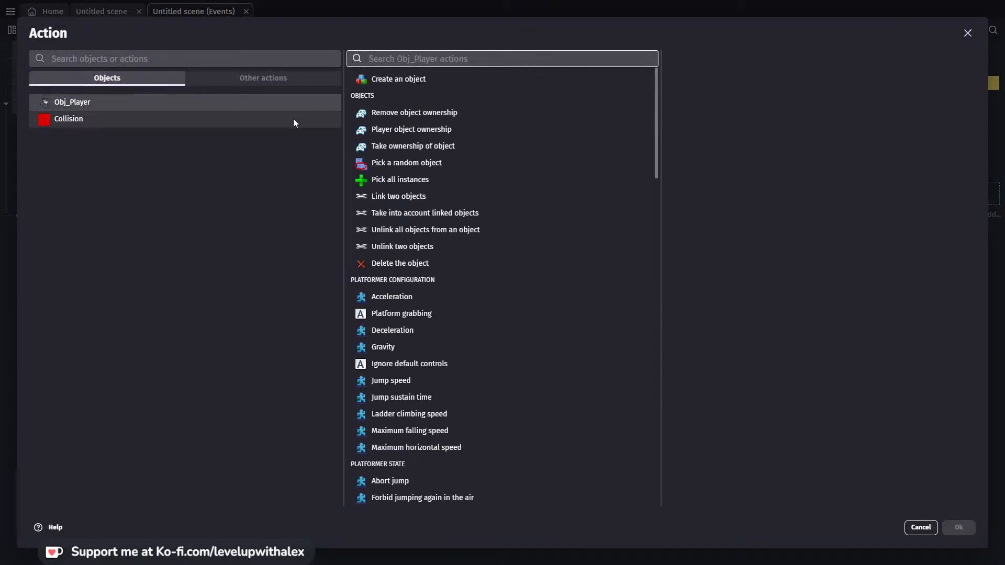
click(212, 78)
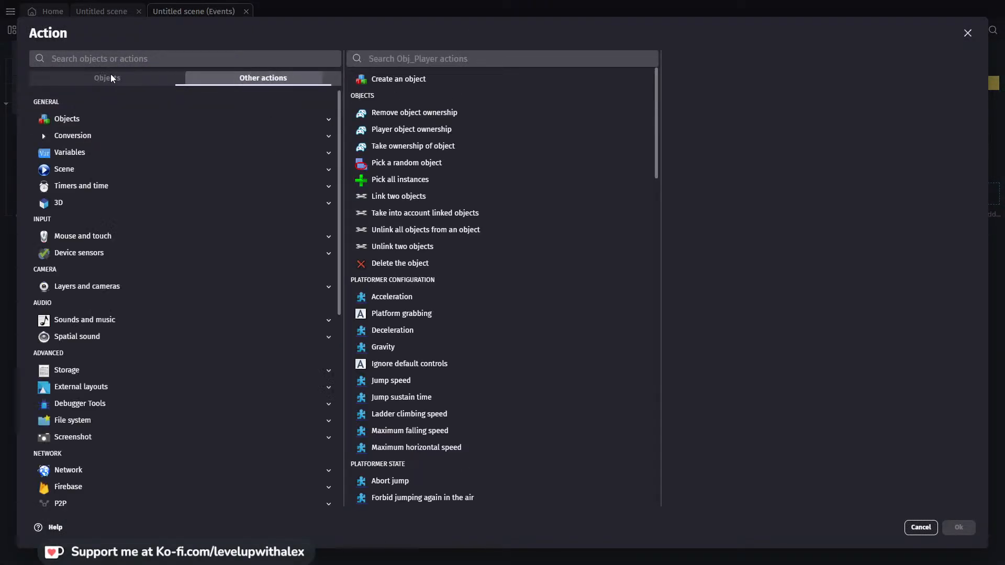
click(110, 67)
text(create)
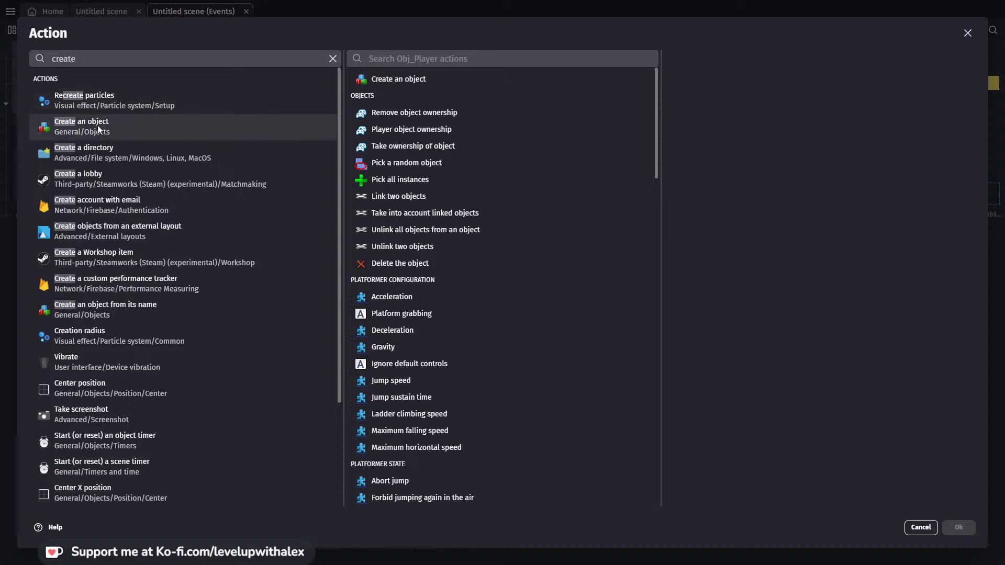
click(97, 125)
click(395, 111)
Set the X position of the created Obj_Player to ScreenWidth()/2
click(395, 122)
text(Scr)
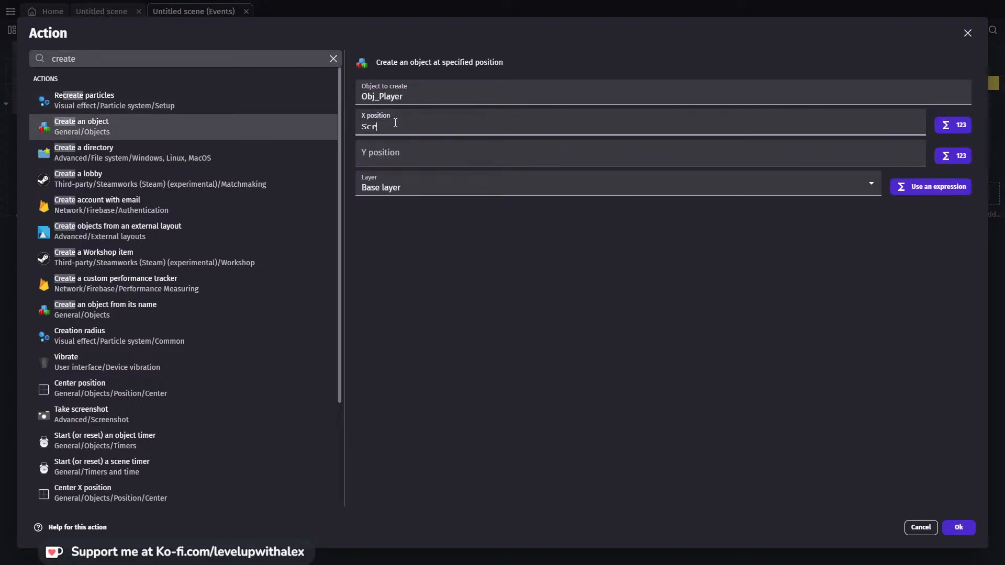
text(eenHeight()
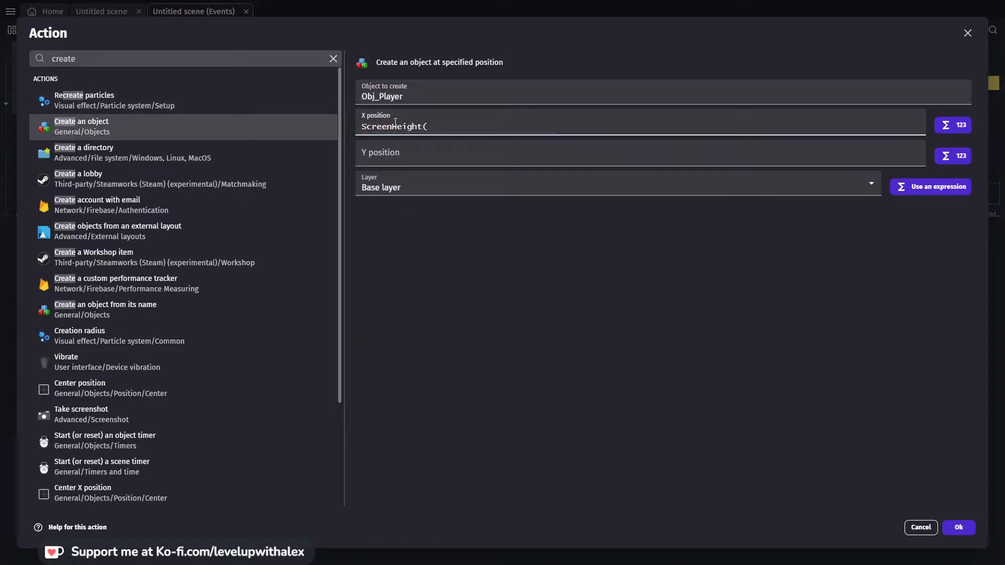
key(BackSpace)
key(BackSpace)
key(BackSpace)
key(BackSpace)
key(BackSpace)
key(BackSpace)
key(BackSpace)
text(W)
key(Return)
text(/2)
Set the Y position of the created Obj_Player to ScreenHeight()/2 by adapting the X expression, and confirm the action
key(ctrl+a)
key(ctrl+c)
click(396, 153)
key(ctrl+v)
double_click(404, 157)
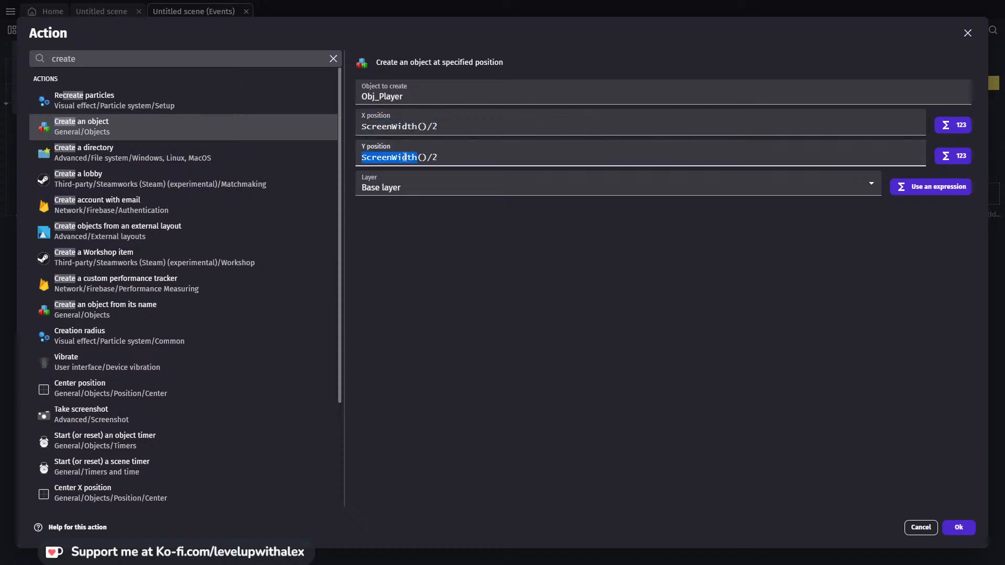
click(402, 157)
drag(394, 157, 408, 169)
click(419, 163)
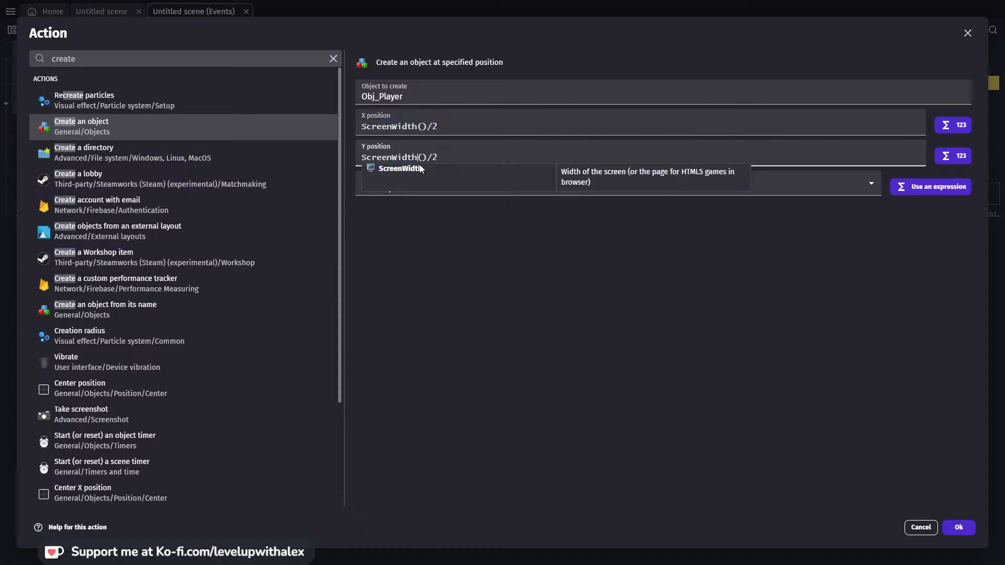
key(BackSpace)
key(BackSpace)
key(BackSpace)
key(BackSpace)
key(BackSpace)
text(Height)
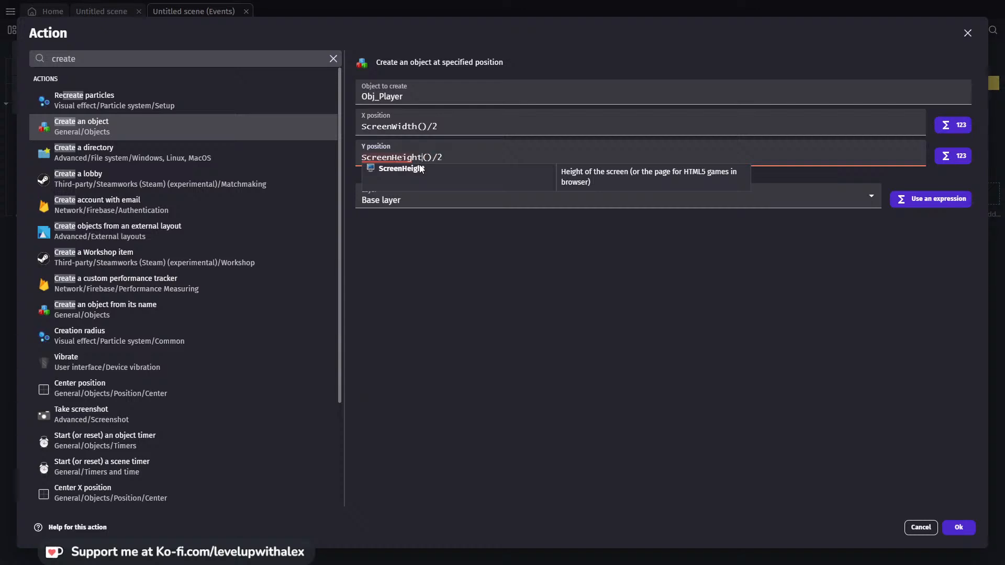
click(488, 258)
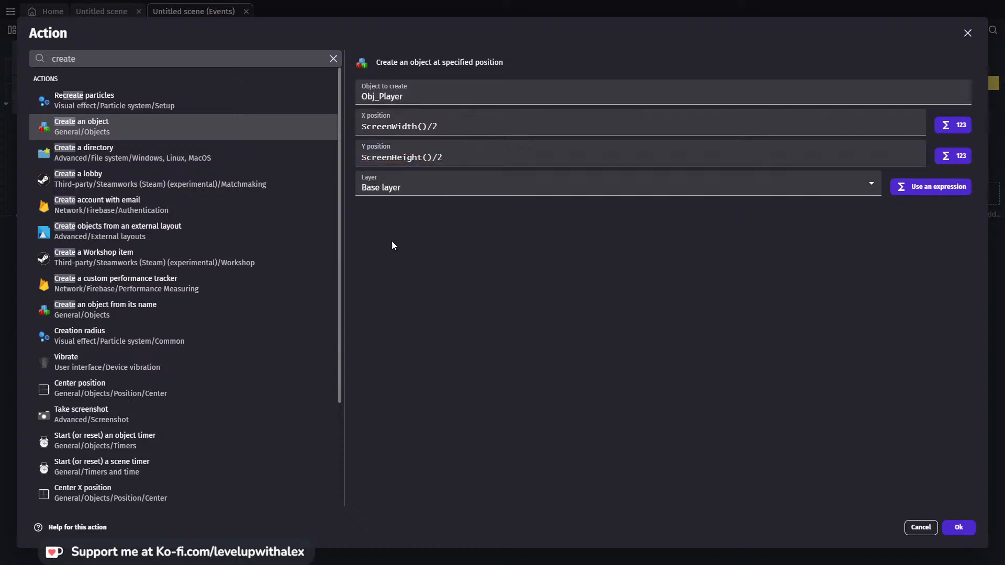
click(959, 527)
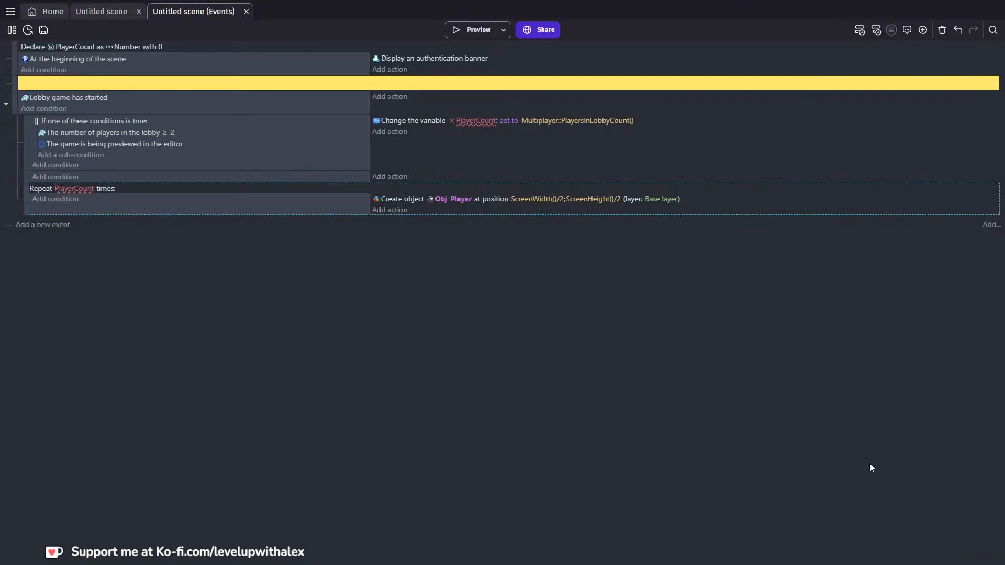
Preview the game to check whether the player object is created, dismissing the authentication banner and closing the preview
click(473, 29)
click(821, 103)
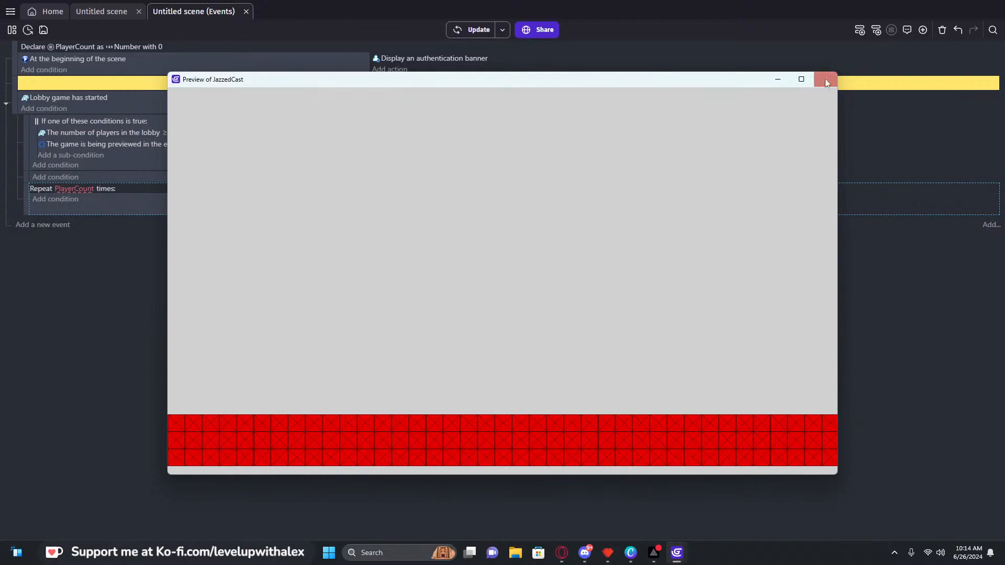
click(825, 79)
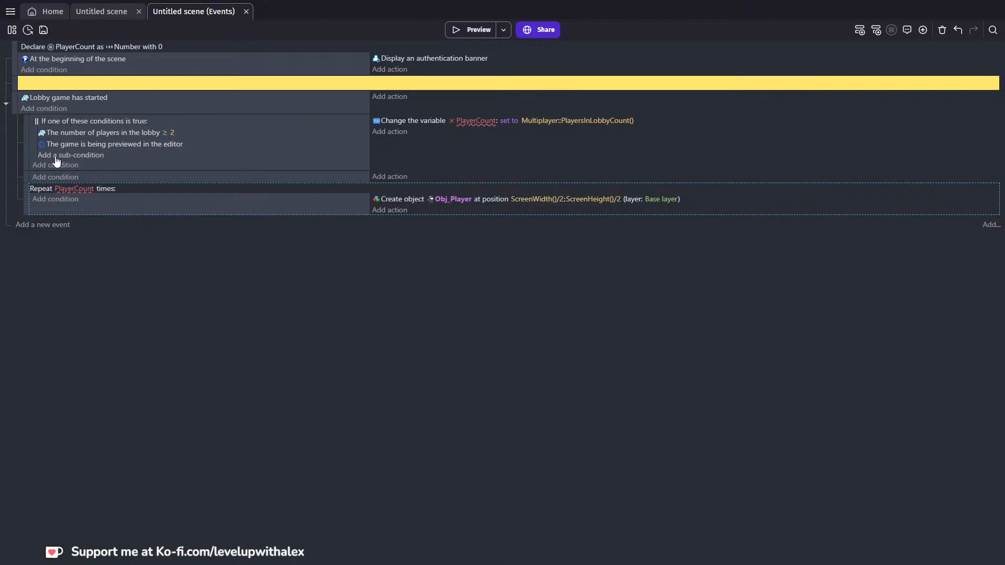
Add a sub-event under the number-of-players event and move the game-is-being-previewed condition into it
click(24, 130)
key(shift+d)
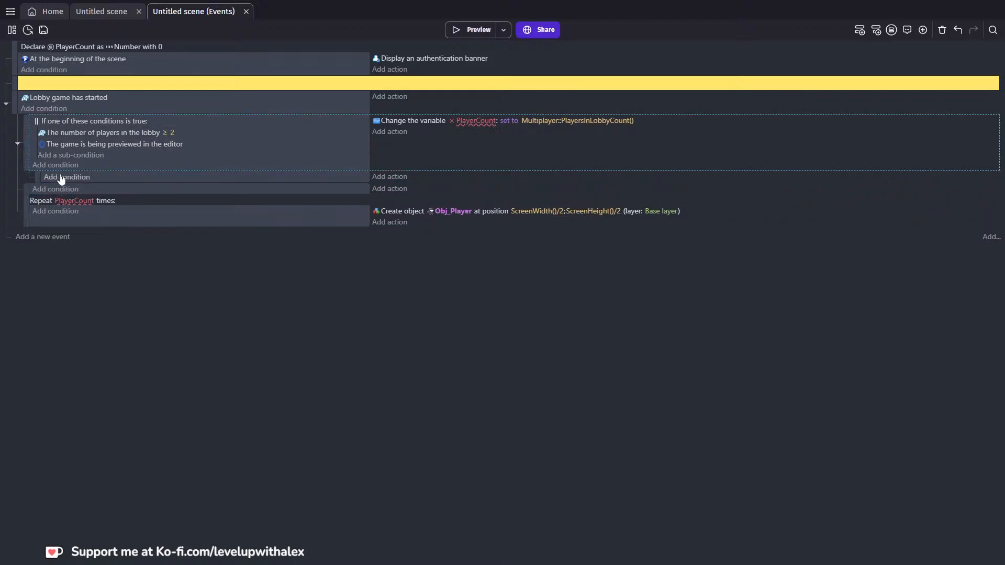
drag(58, 144, 60, 180)
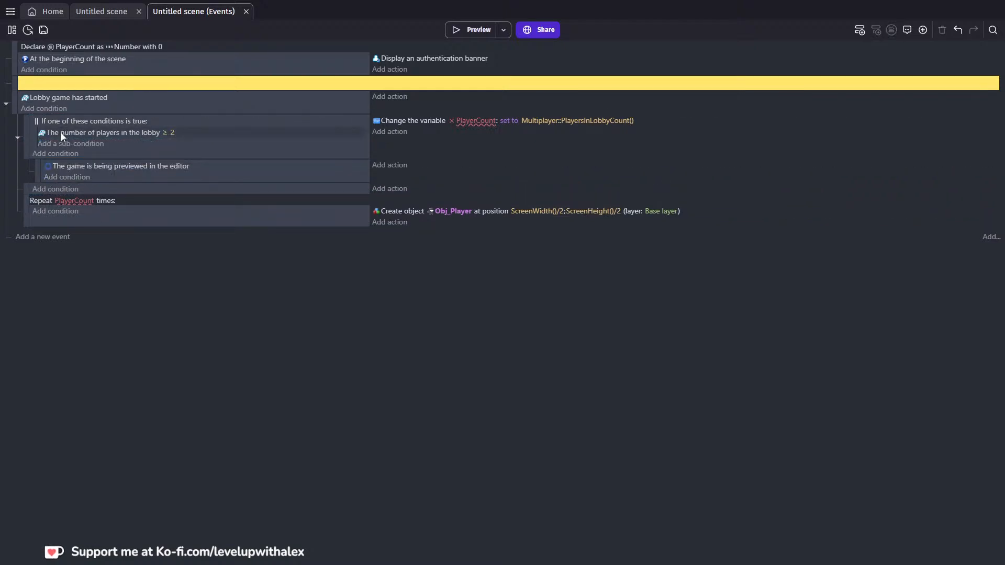
click(60, 122)
key(Delete)
key(ctrl+z)
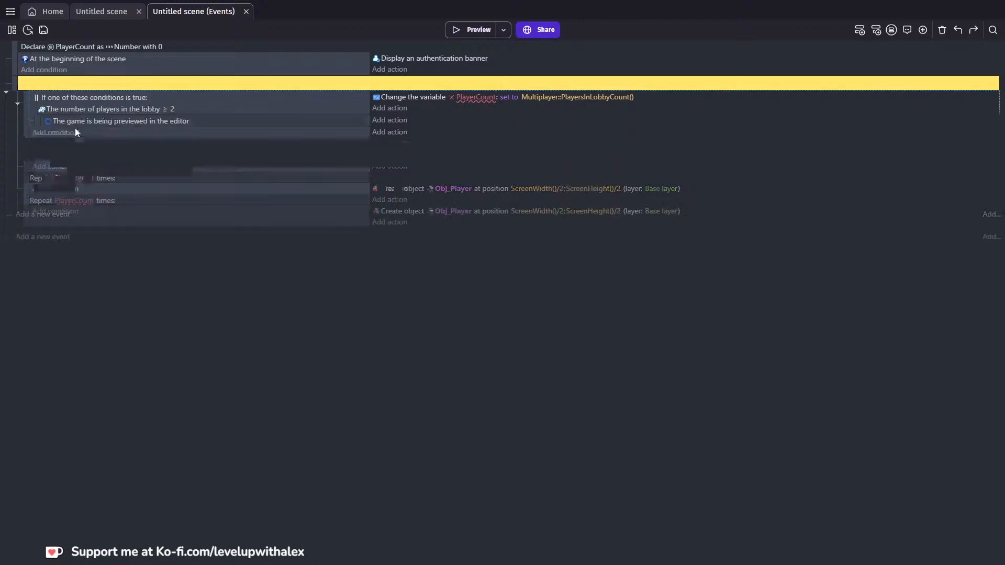
Put the preview event on the same level as the number-of-players event and remove the Or wrapper around the number-of-players condition
drag(38, 171, 30, 171)
click(56, 132)
key(Delete)
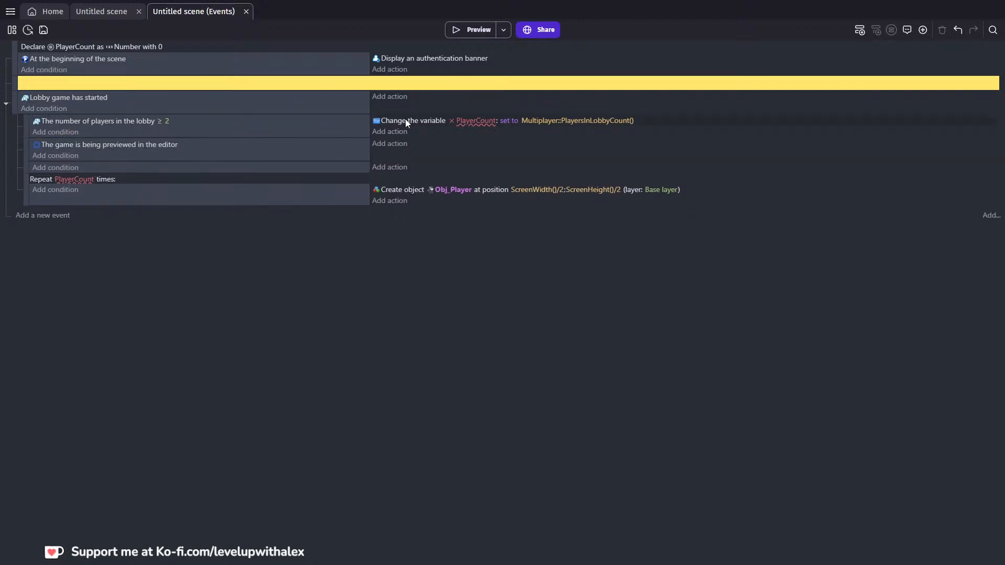
Copy the Change variable PlayerCount action into the preview event and set the copy's value to 1
click(426, 122)
key(ctrl+c)
click(382, 151)
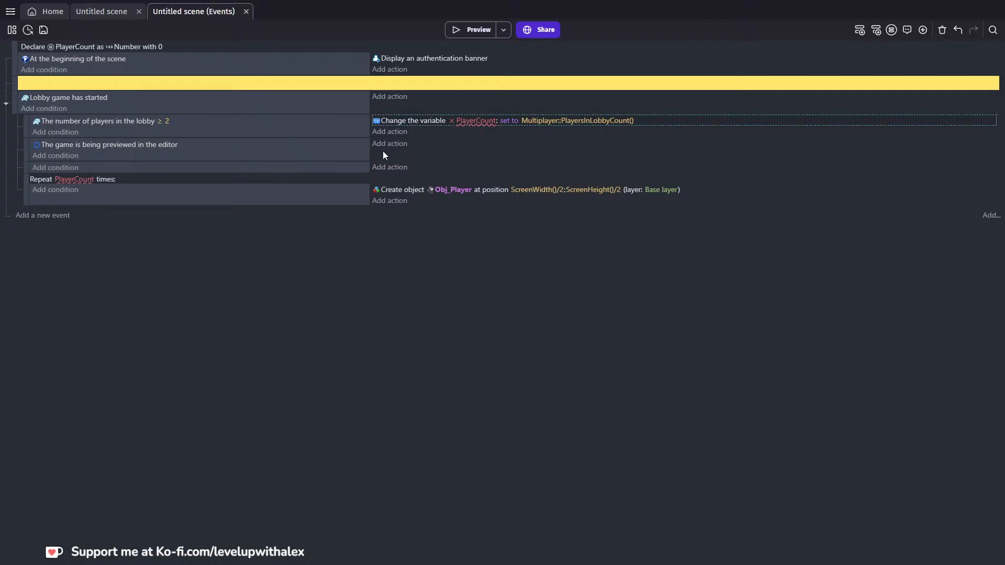
key(ctrl+v)
click(546, 144)
text(1)
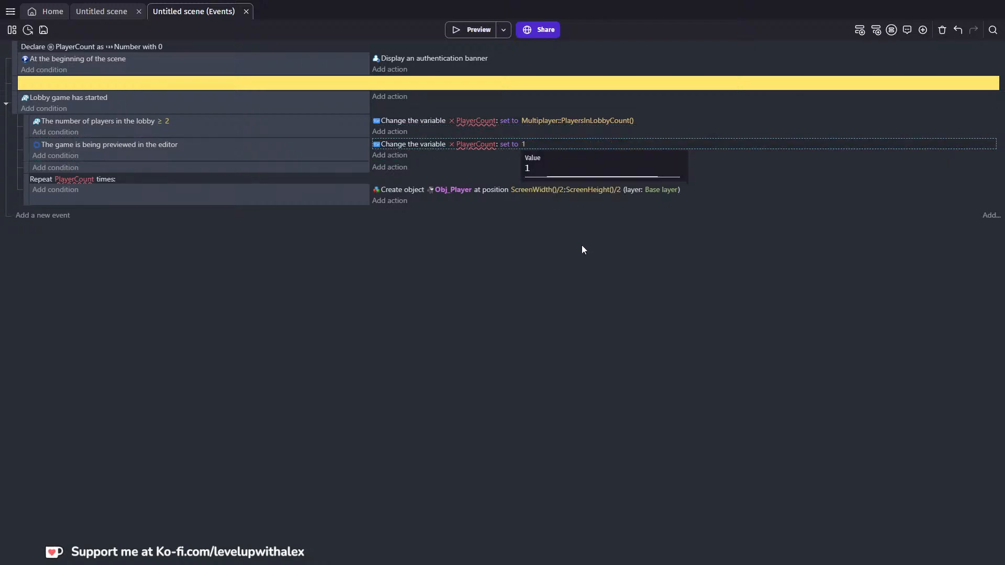
click(582, 245)
Preview the game again to test the separate preview event, and close the preview
click(476, 31)
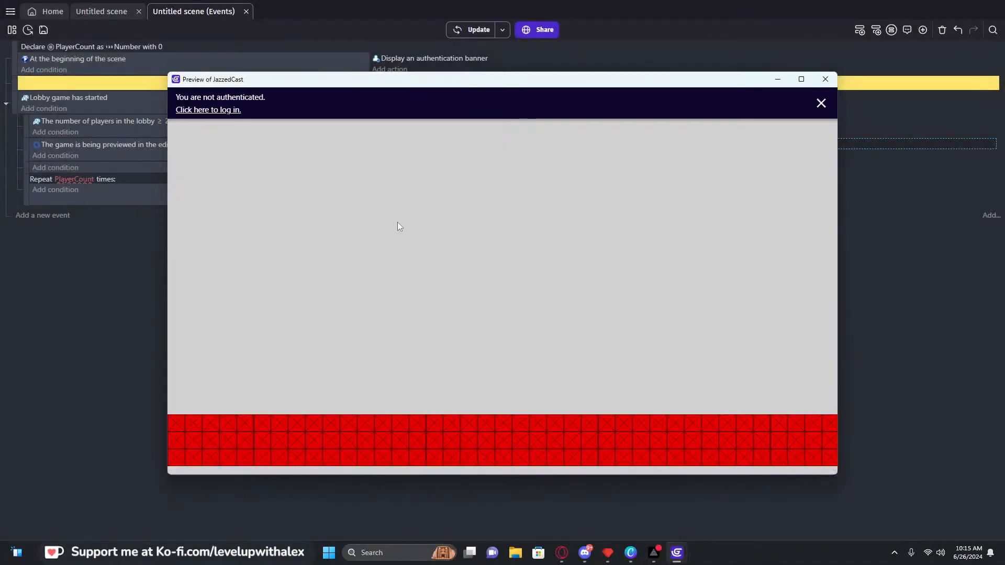
click(821, 101)
click(825, 79)
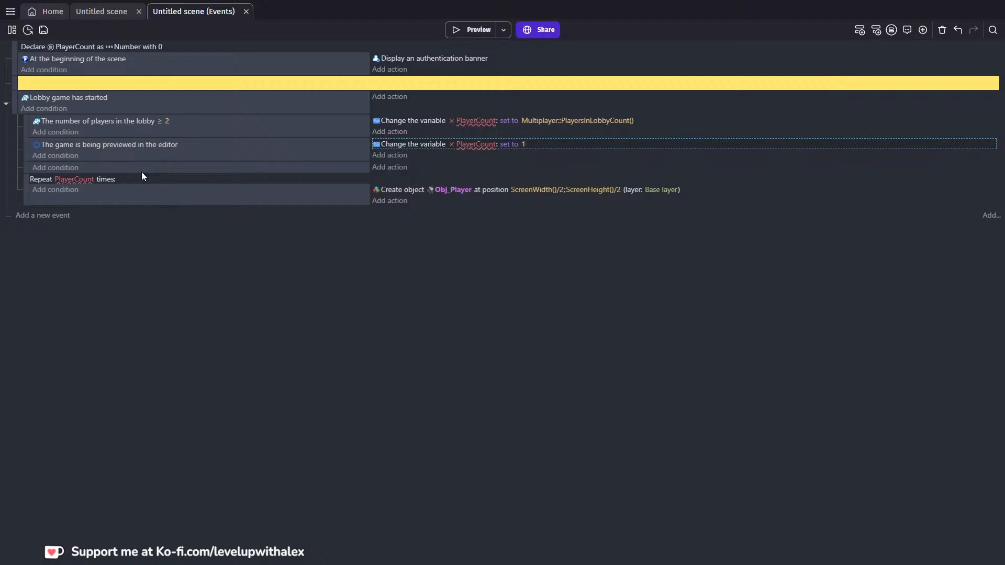
Clear the Repeat event's number of repetitions and look through the expression suggestions for local and var
click(71, 179)
key(BackSpace)
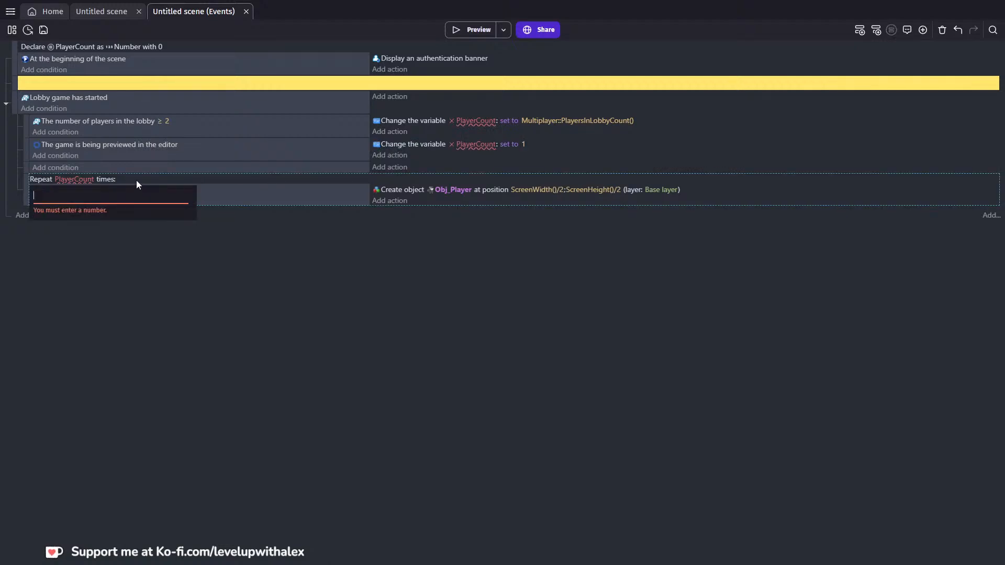
text(1)
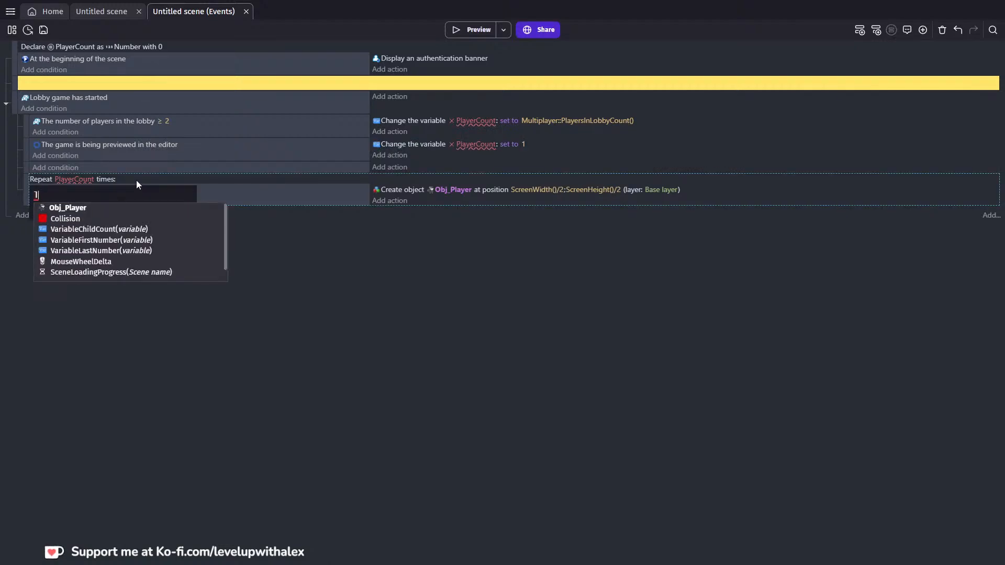
text(ocal)
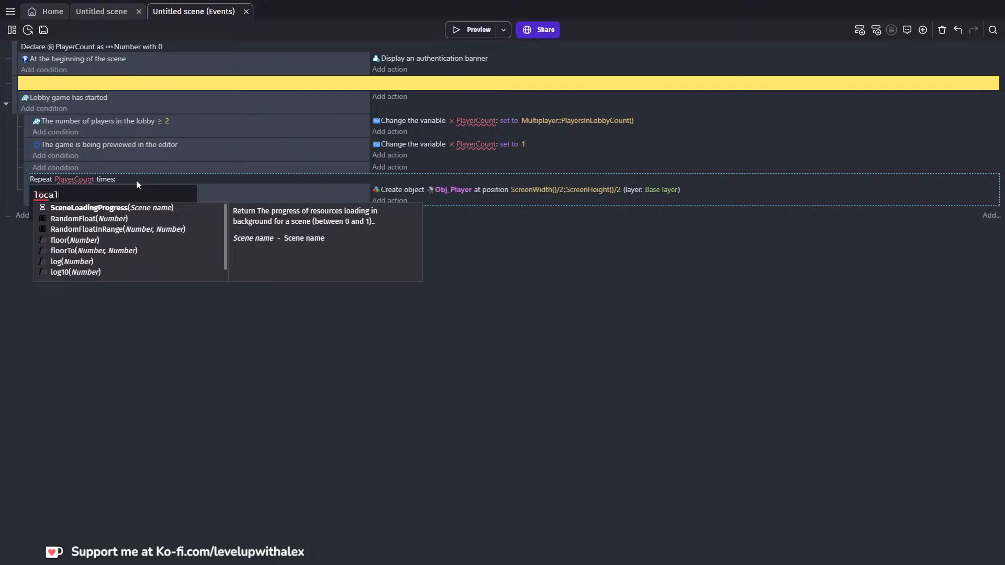
key(BackSpace)
key(BackSpace)
key(BackSpace)
key(BackSpace)
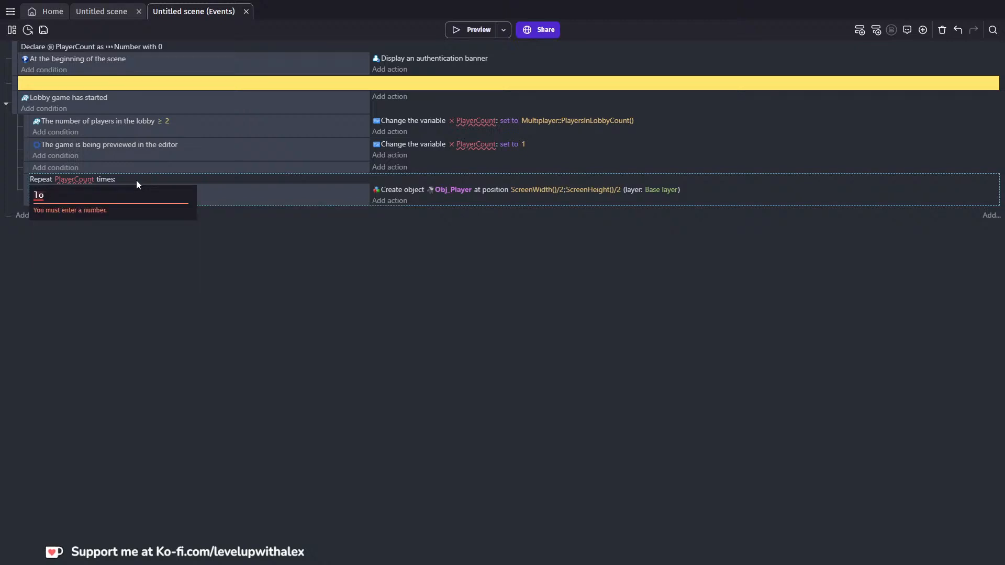
key(BackSpace)
text(var)
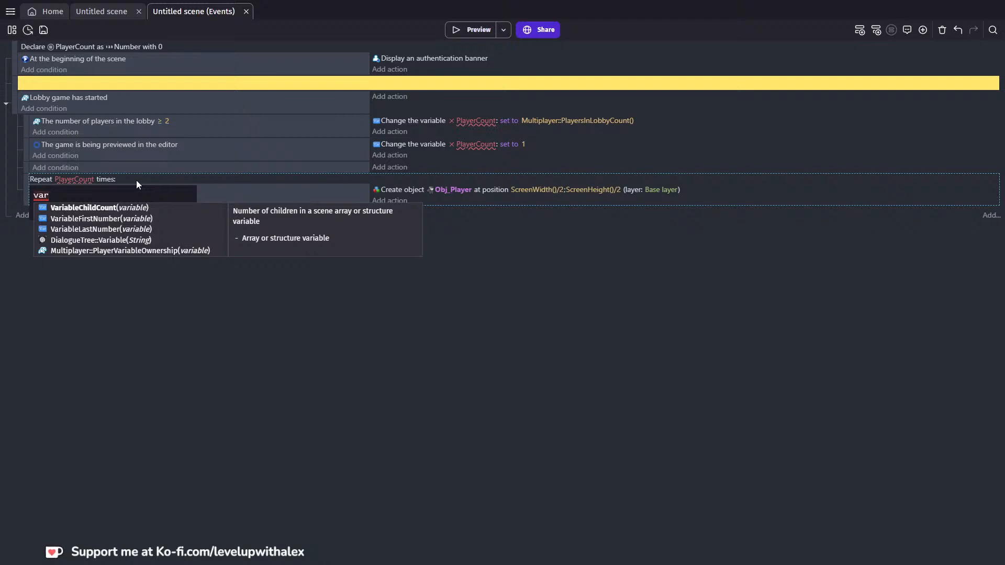
key(Down)
key(Down)
key(Up)
key(Up)
key(Up)
key(BackSpace)
key(BackSpace)
key(BackSpace)
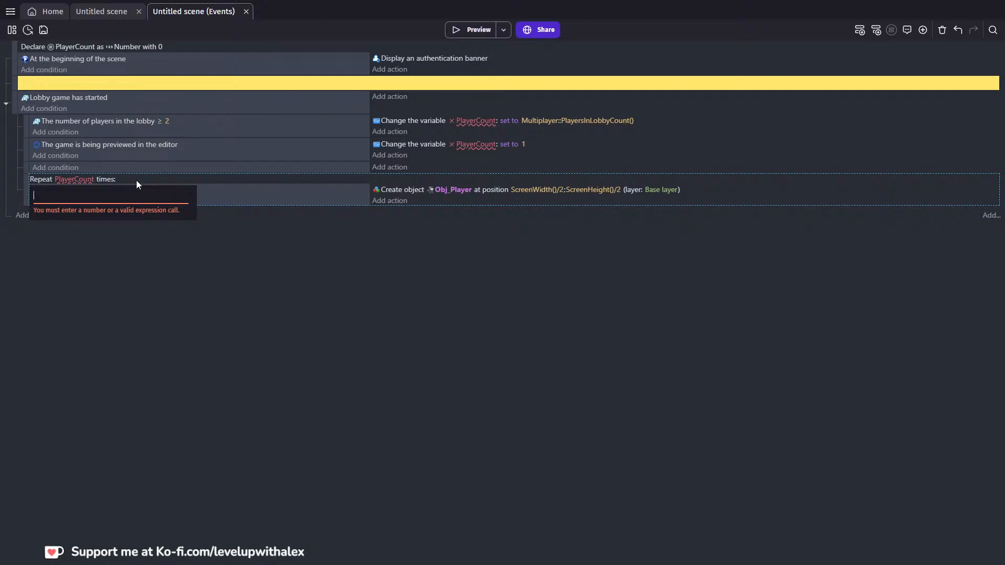
Check the PlayerCount declaration in the local variables and close it without changes
click(83, 47)
click(120, 48)
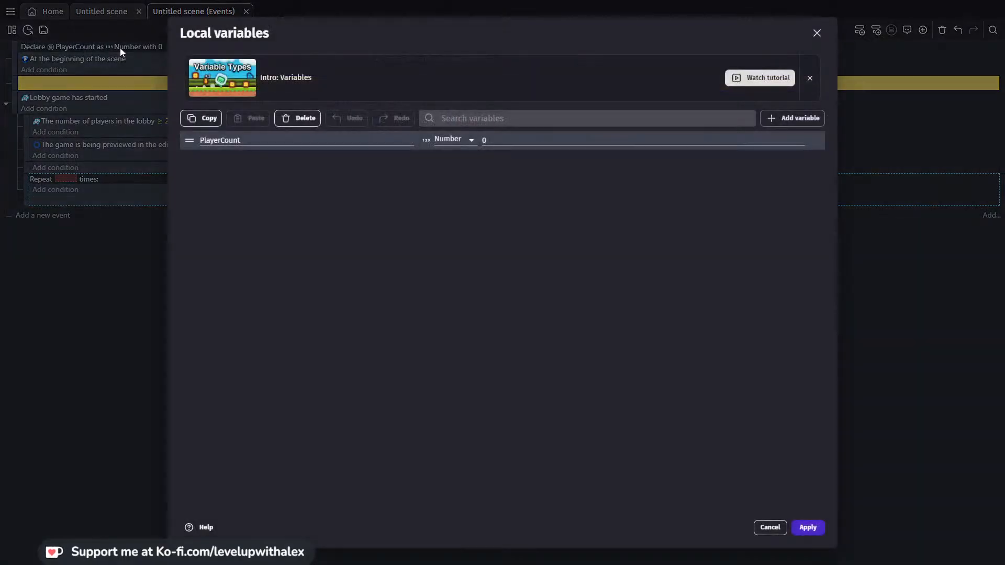
click(816, 33)
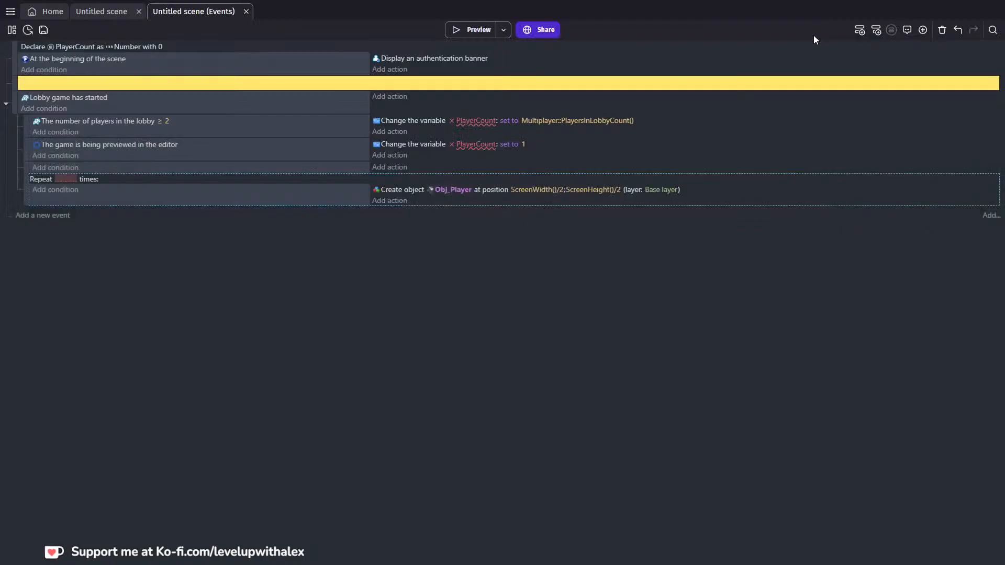
Open the preview event's Change variable PlayerCount action and check the scene and global variable lists for the variable
click(509, 143)
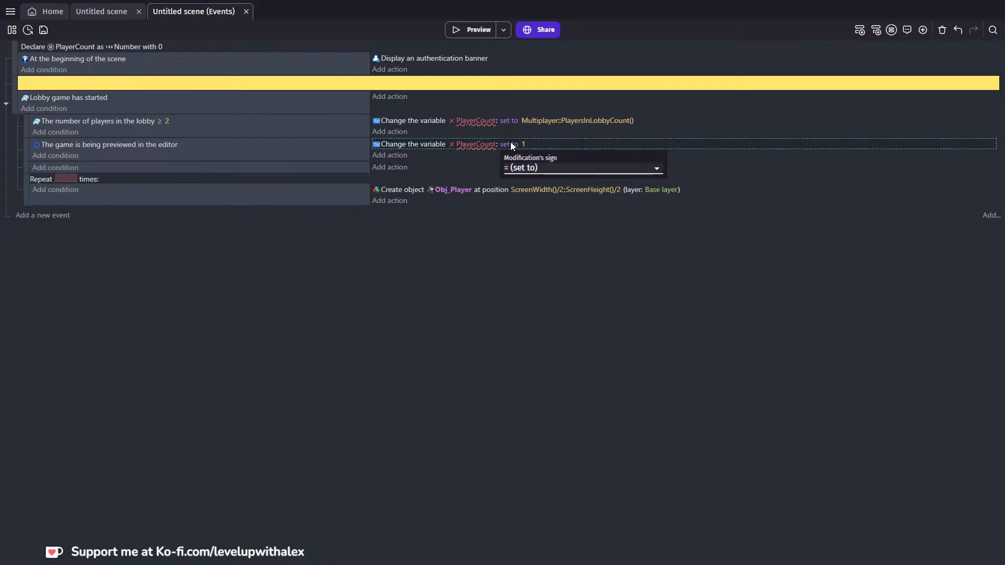
click(533, 168)
click(473, 146)
click(473, 146)
double_click(473, 147)
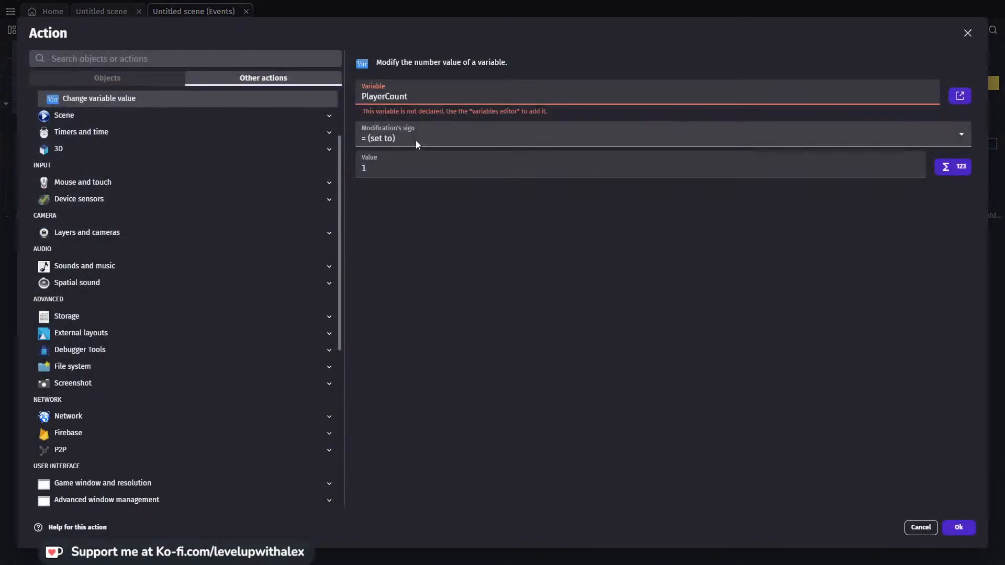
click(958, 97)
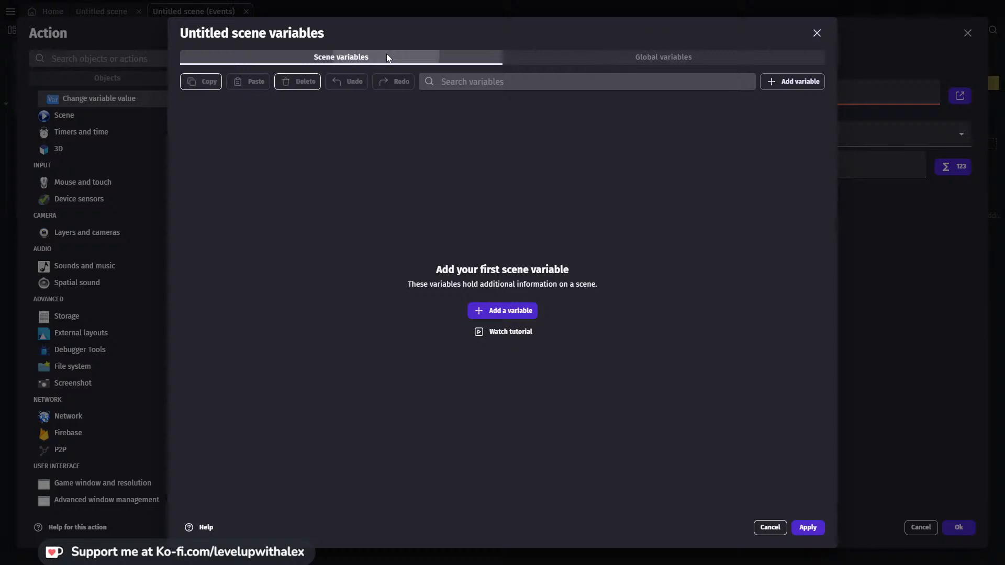
click(581, 59)
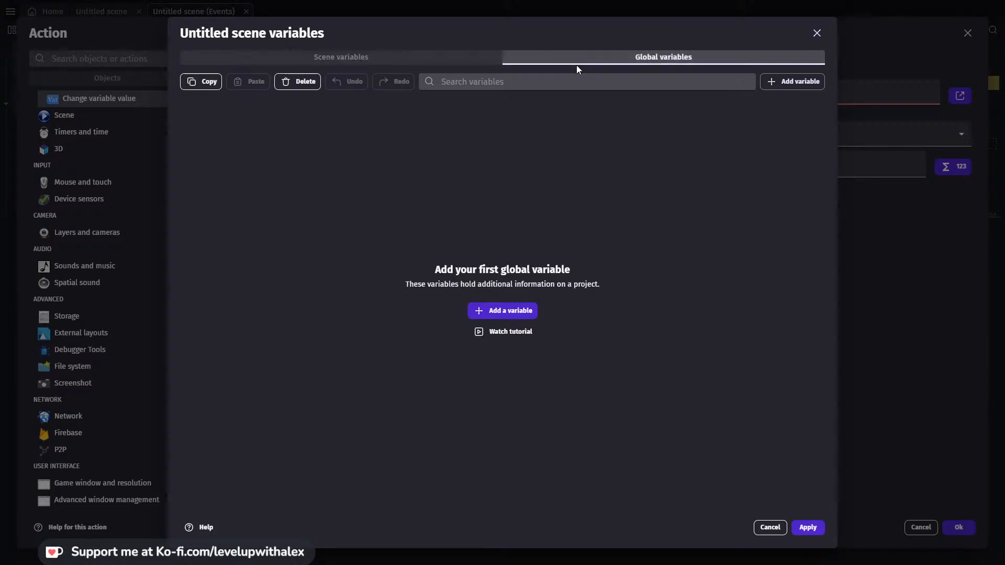
click(817, 33)
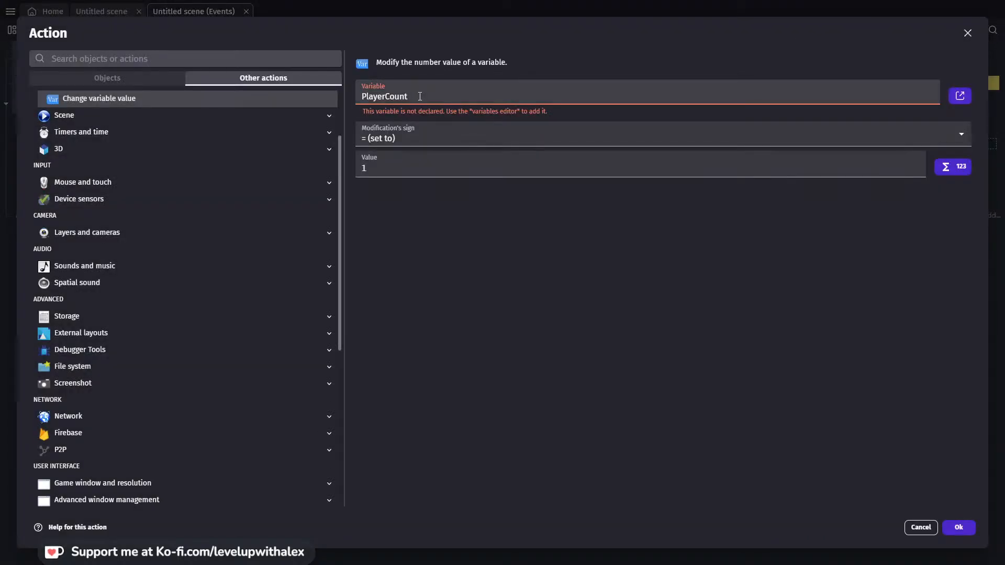
Search the actions for local, and look through the general Variables and the Multiplayer variable actions
click(93, 151)
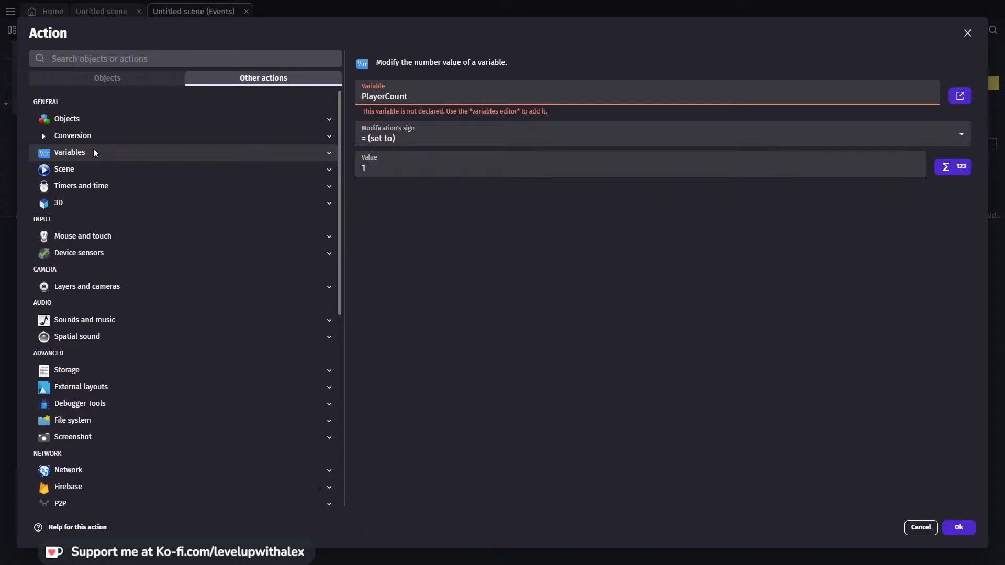
click(108, 59)
text(local)
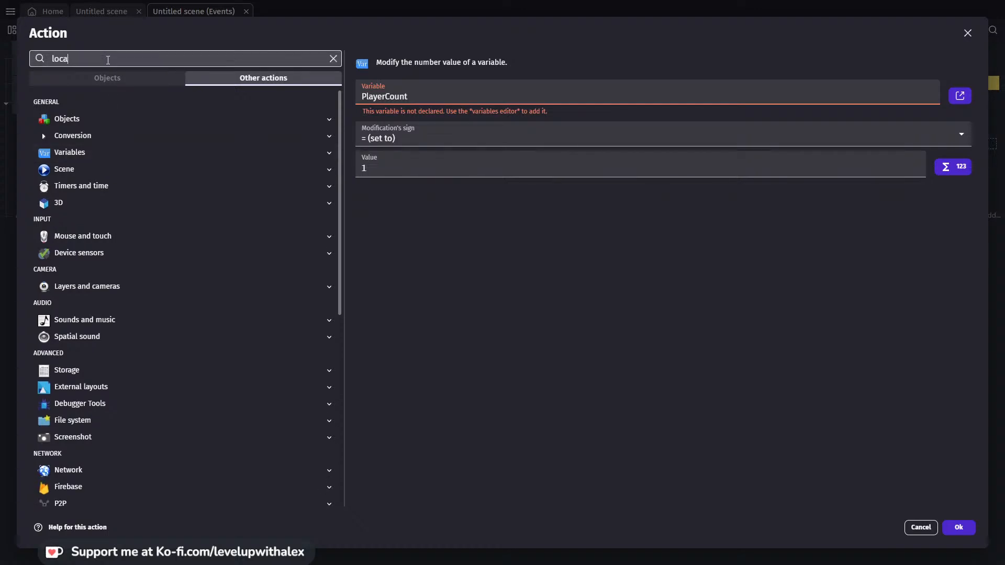
click(332, 58)
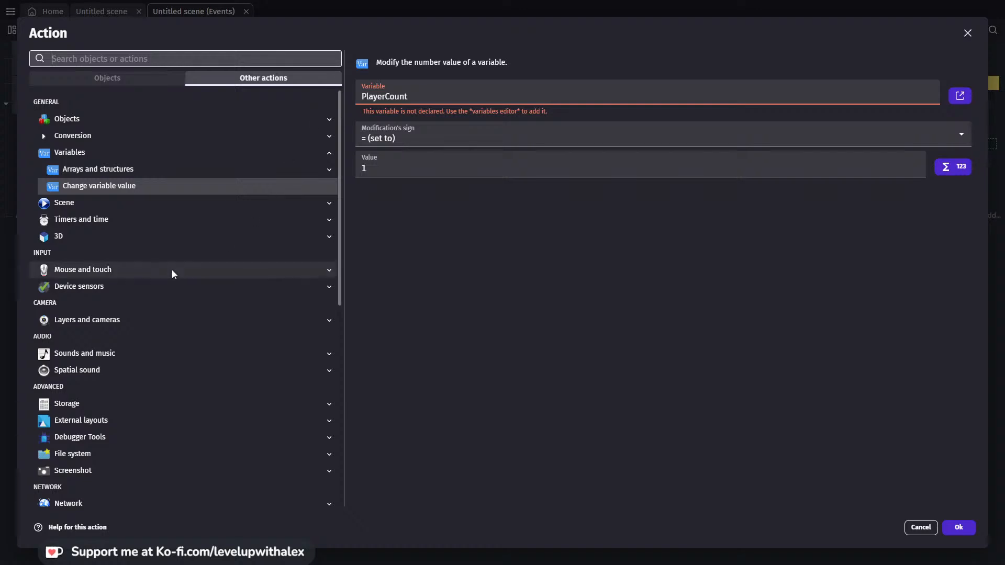
scroll(176, 267, down, 5)
scroll(177, 265, down, 3)
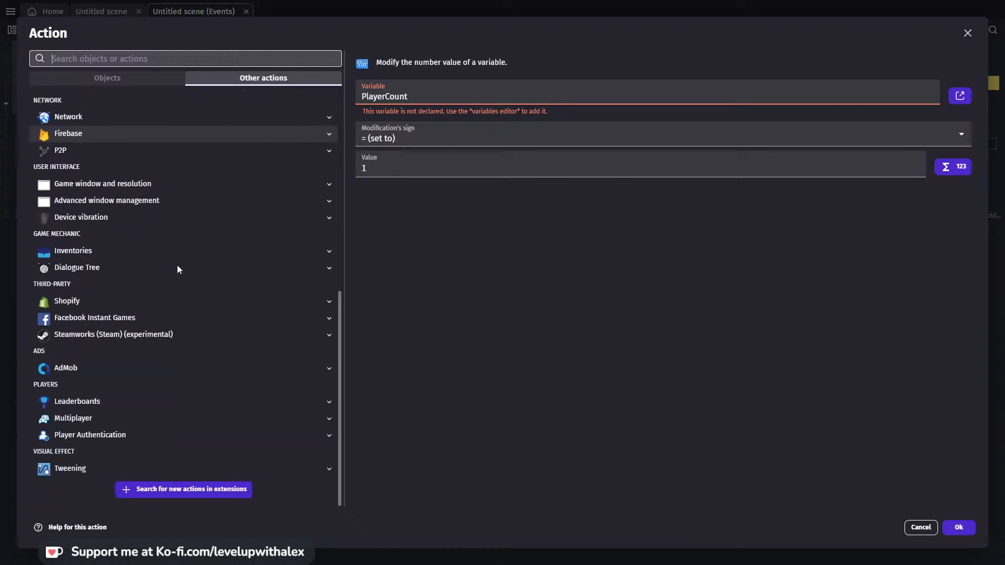
click(174, 417)
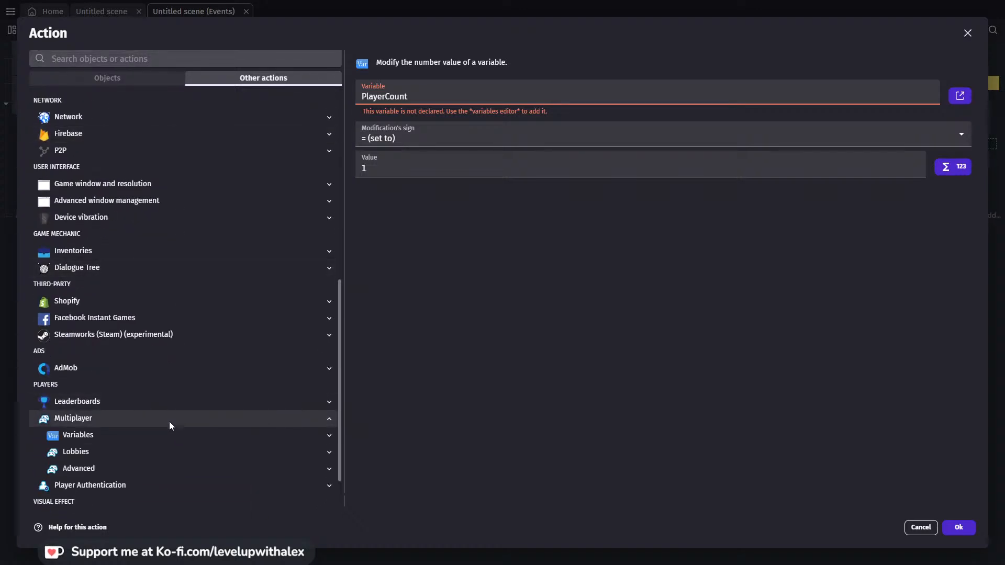
click(147, 433)
scroll(147, 431, down, 2)
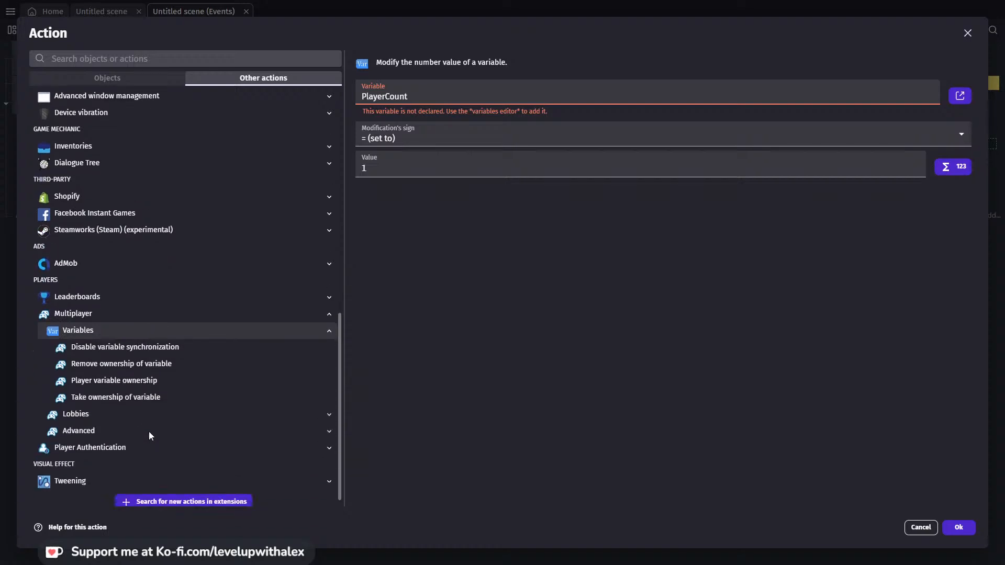
scroll(157, 430, up, 6)
scroll(162, 428, up, 4)
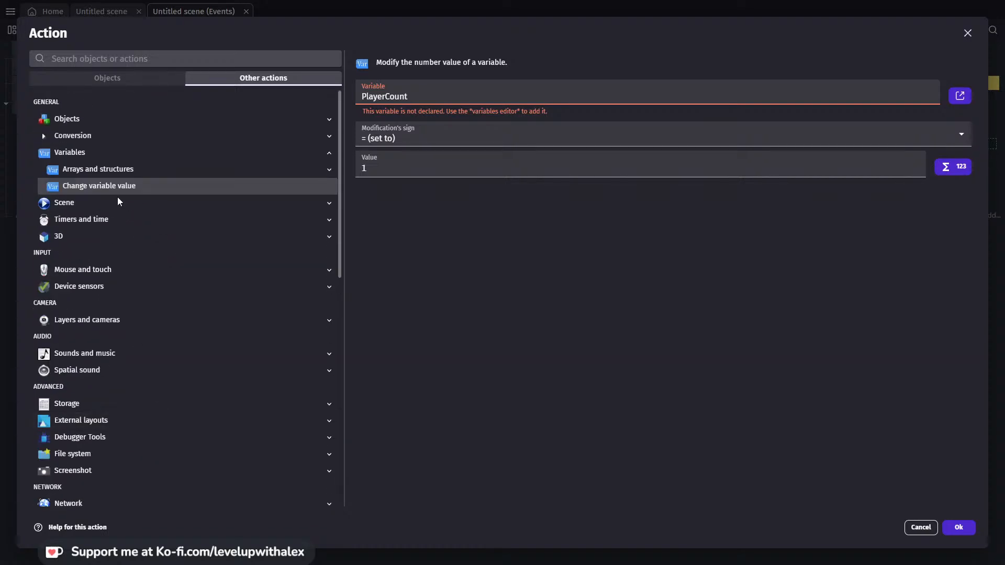
click(132, 170)
click(121, 151)
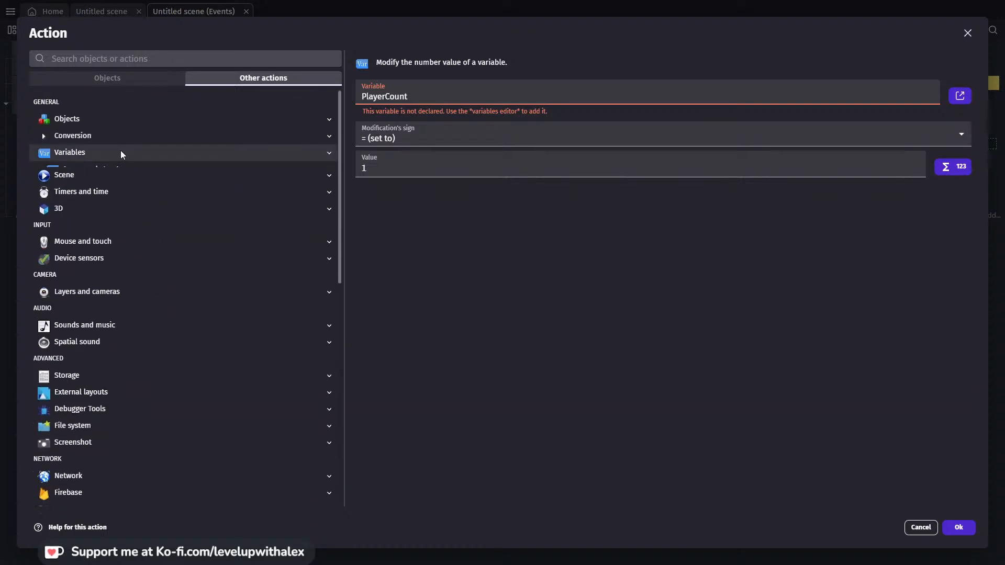
click(121, 152)
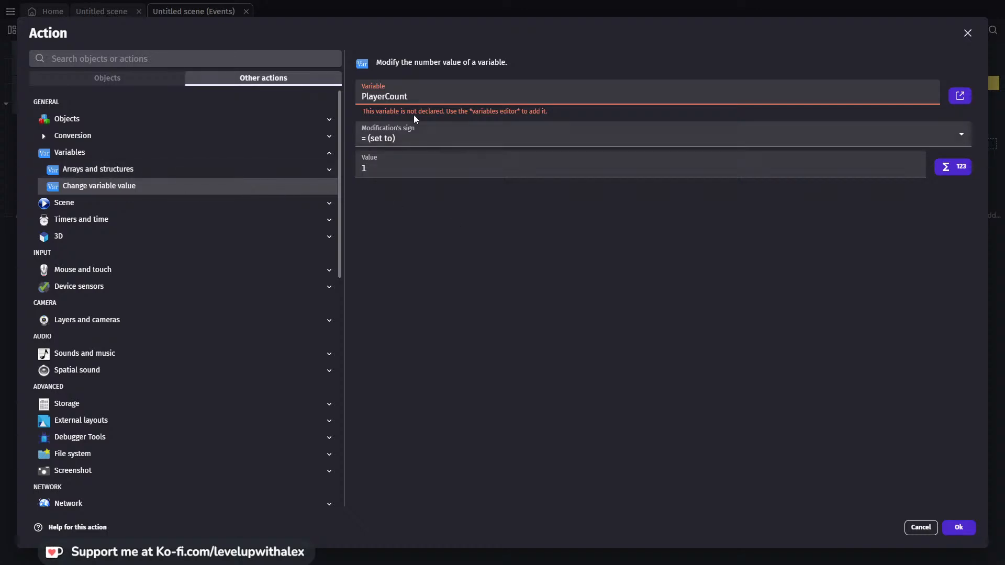
drag(410, 96, 322, 101)
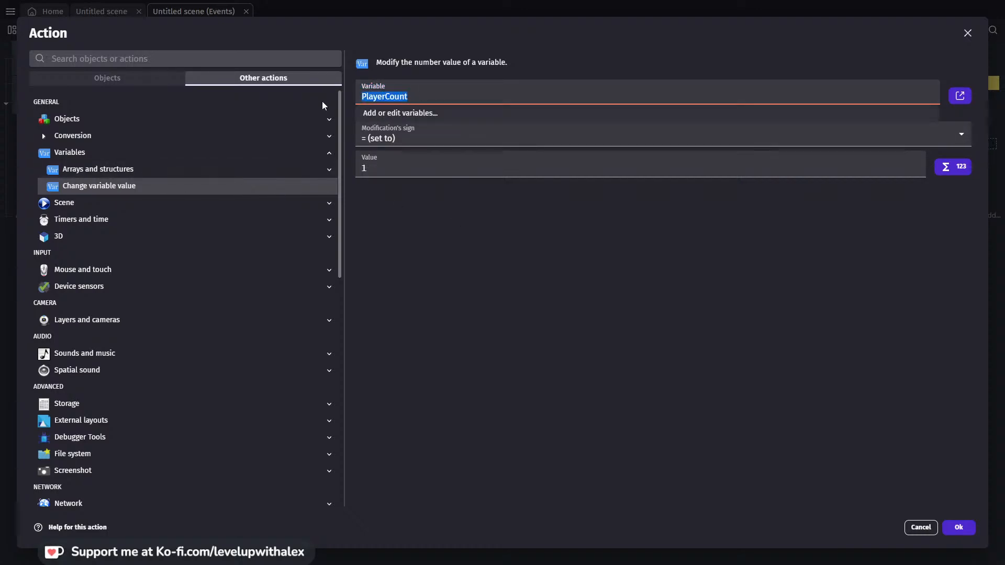
text(Local)
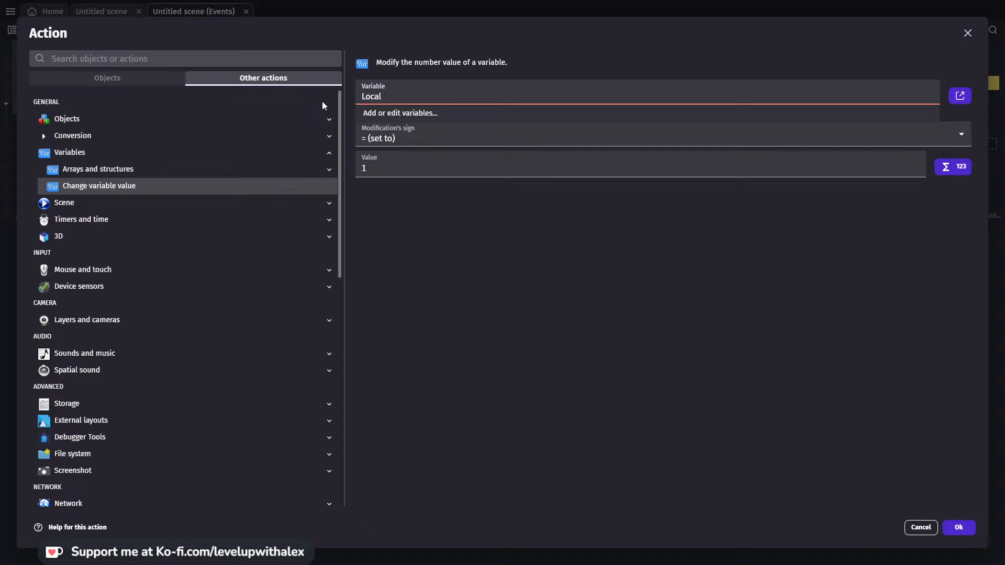
click(86, 137)
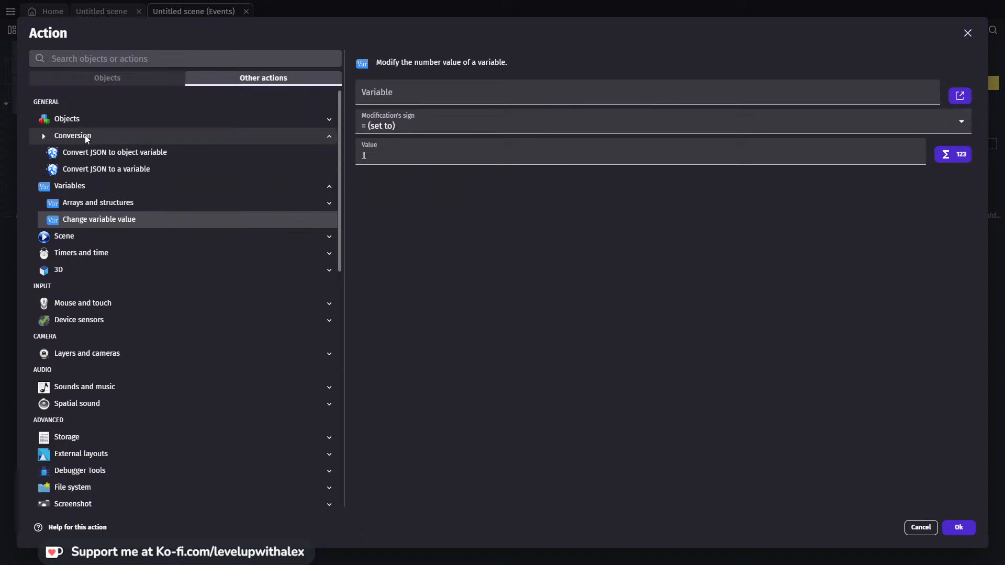
click(90, 117)
click(90, 118)
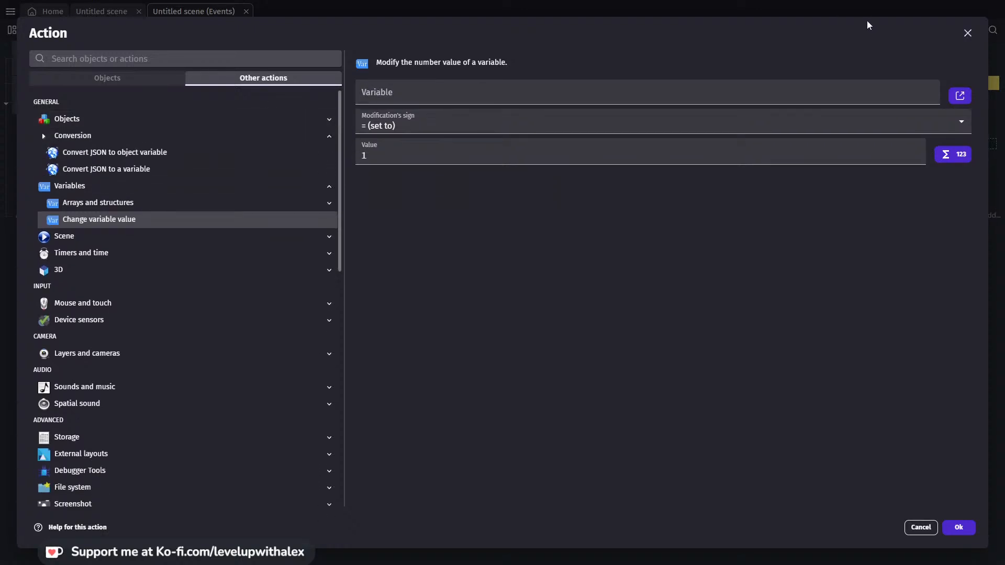
click(968, 33)
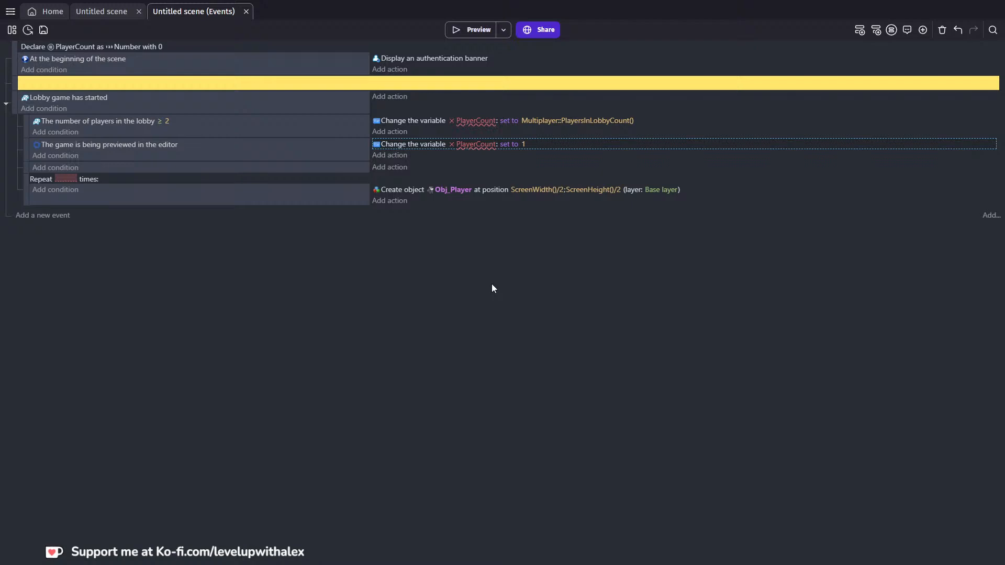
Try to add a global number variable named PlayerCount from the preview event's action
click(475, 144)
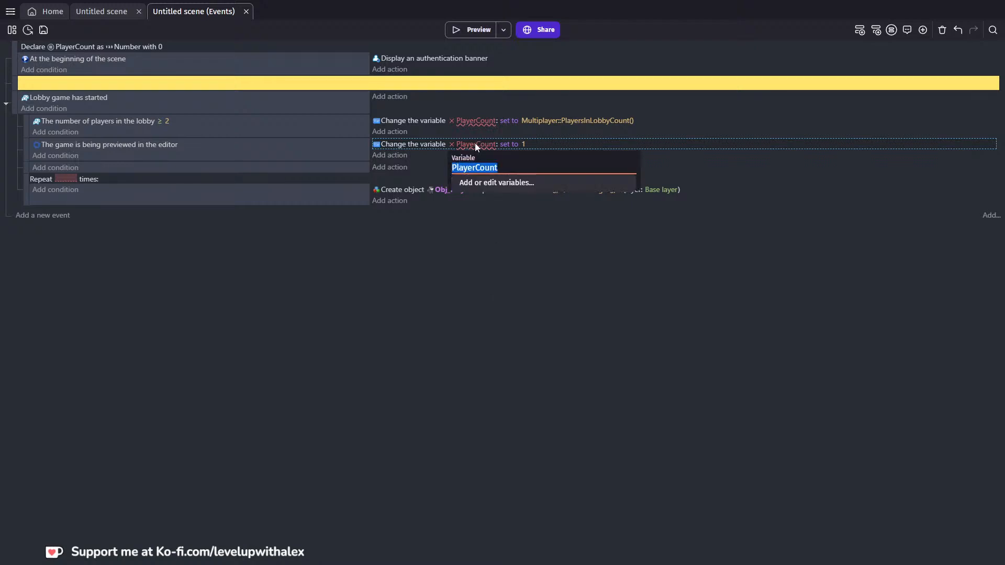
click(484, 181)
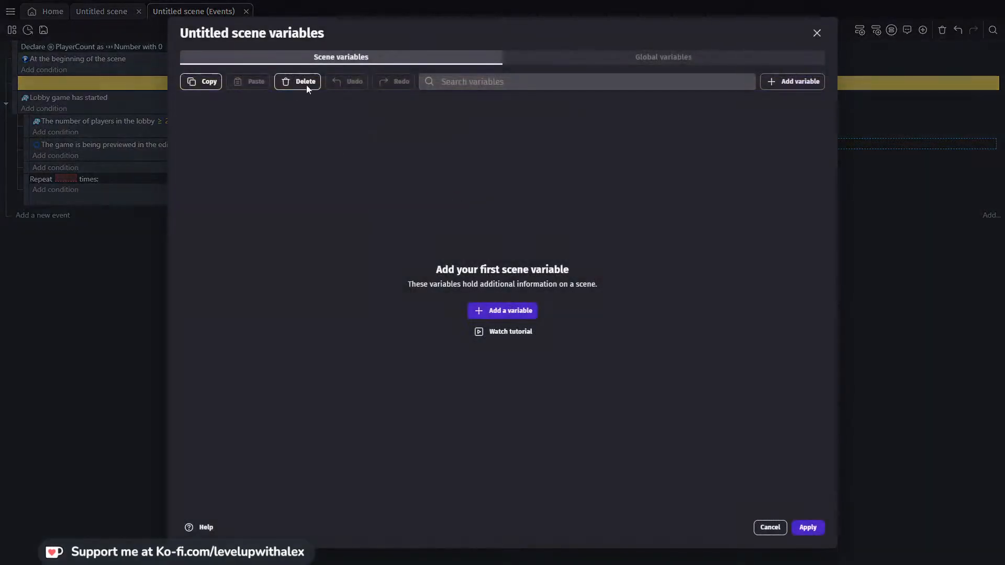
click(569, 56)
click(484, 314)
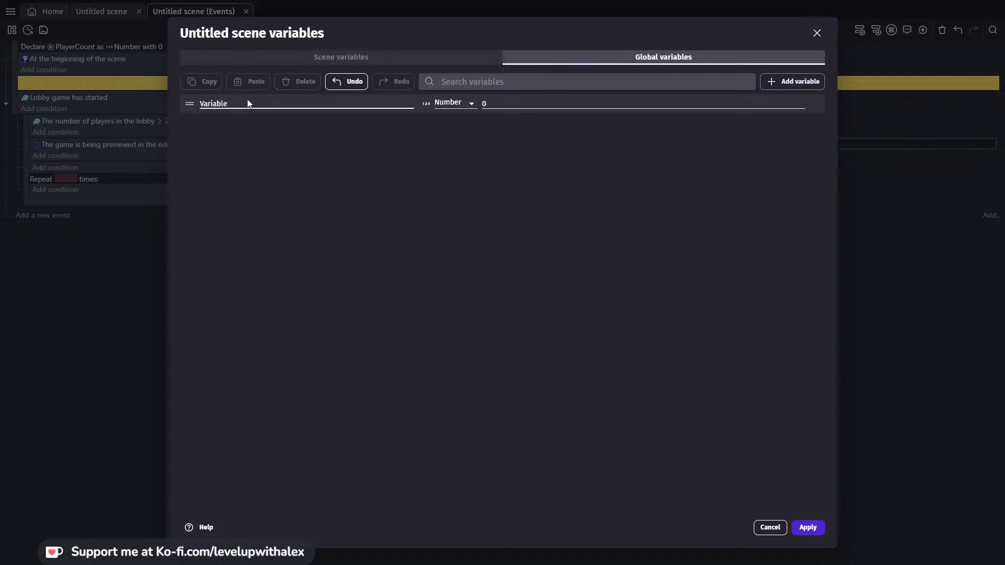
drag(246, 105, 190, 105)
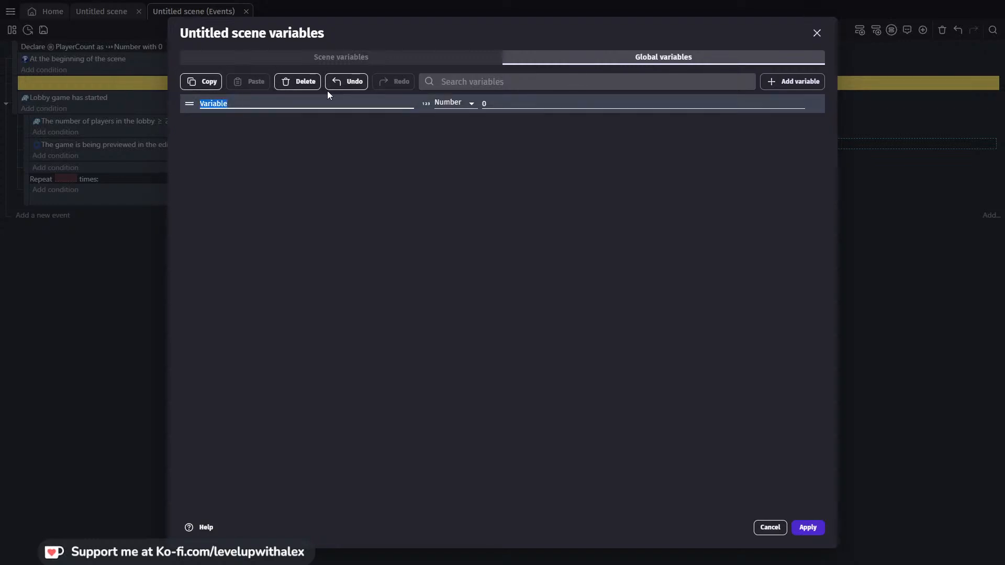
key(BackSpace)
text(PlayerCoun)
key(Return)
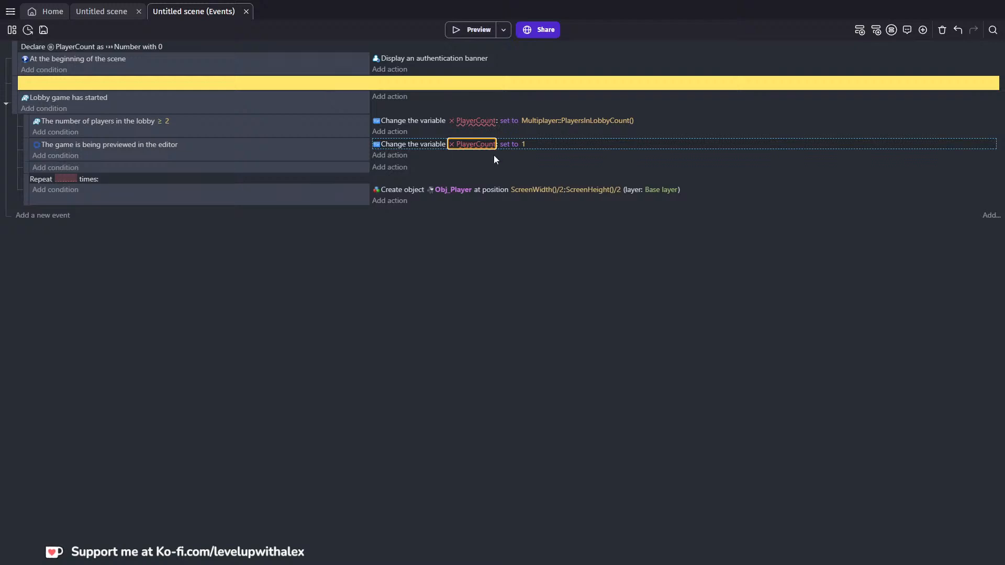
Delete the Change variable PlayerCount action from the preview event
key(Delete)
Try to delete PlayerCount from the local variables declared on the beginning-of-scene event
click(74, 46)
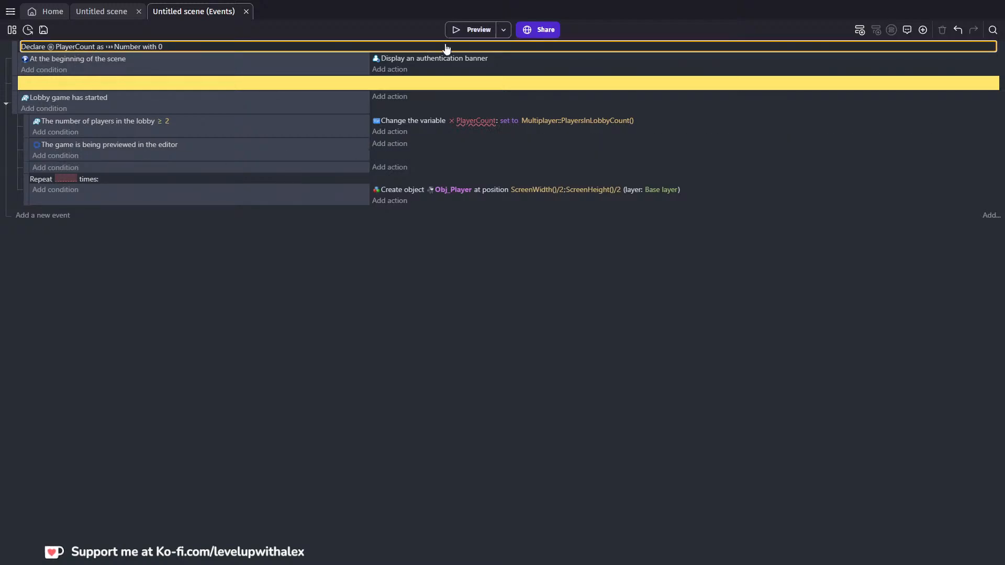
double_click(85, 48)
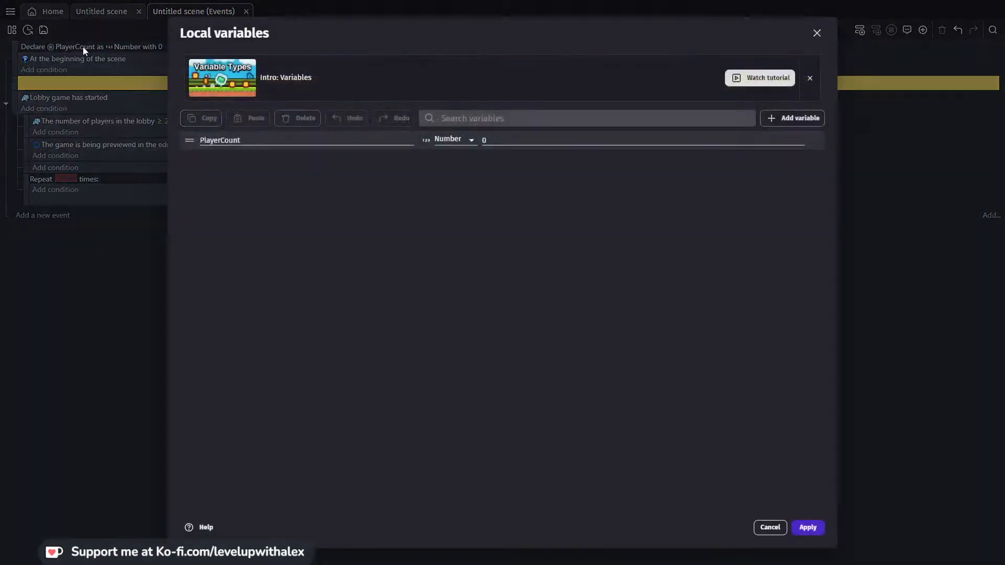
click(189, 140)
click(296, 119)
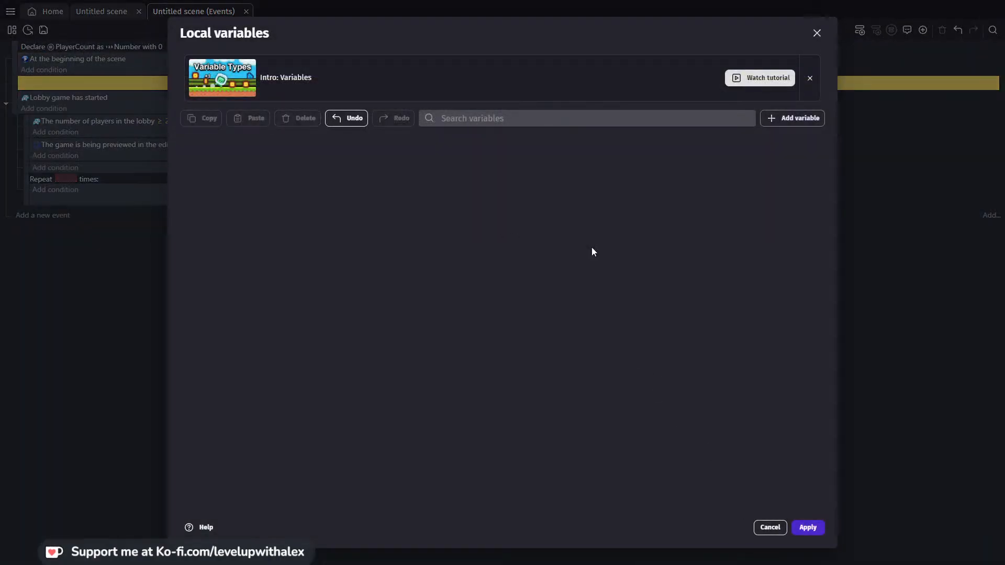
Look at the intro tutorial video on variables, return to the local variables, and discard the changes made there
click(736, 78)
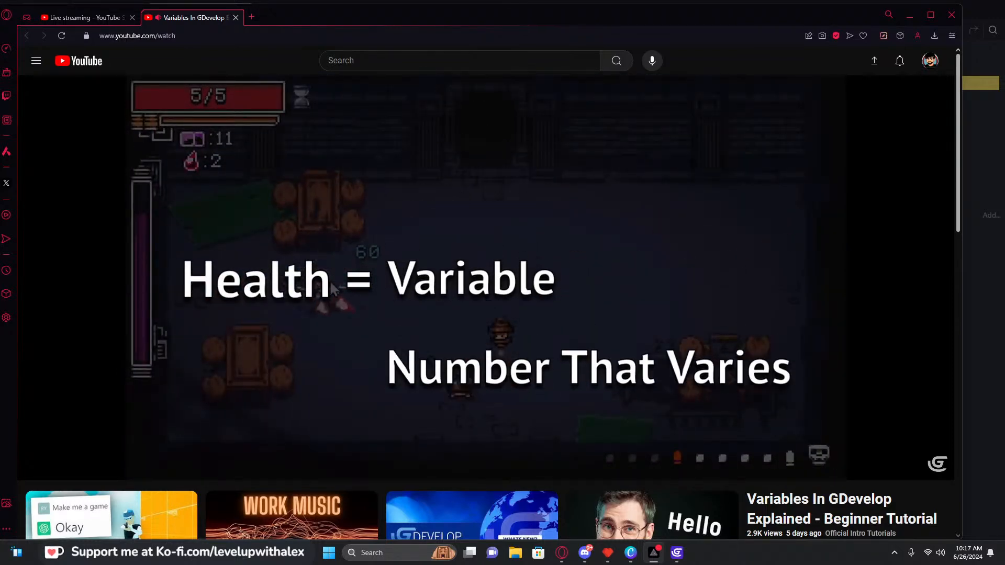
click(370, 306)
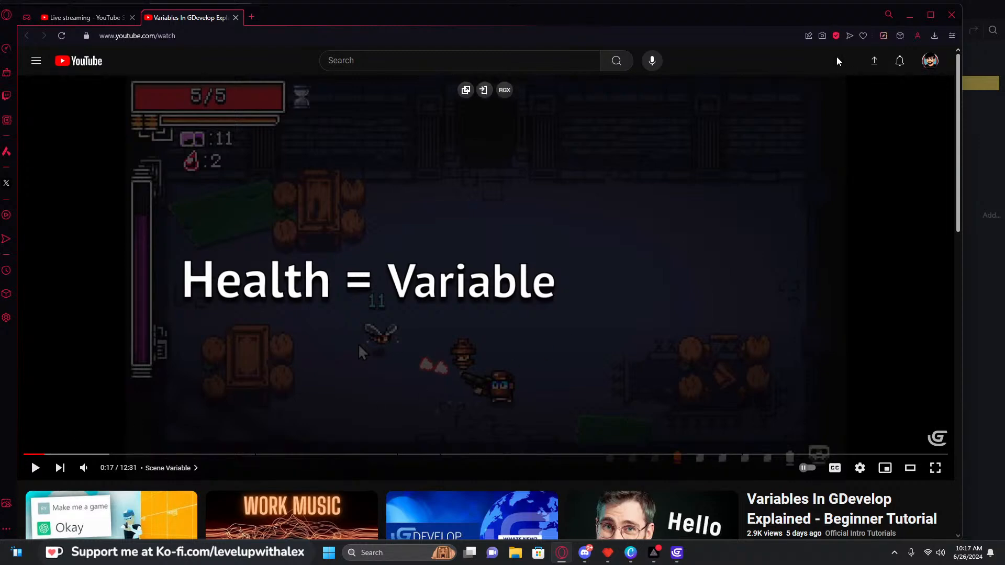
click(908, 15)
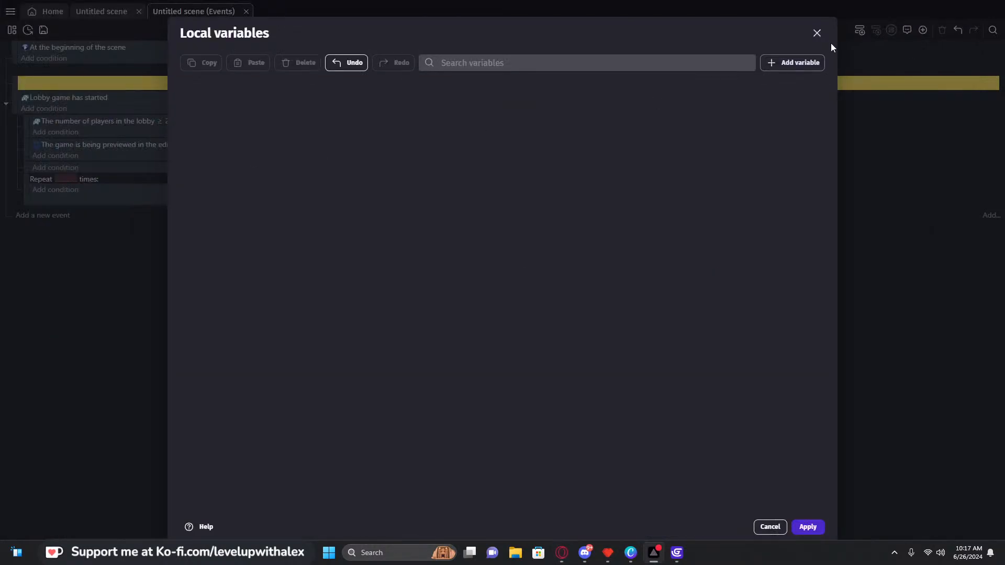
click(817, 33)
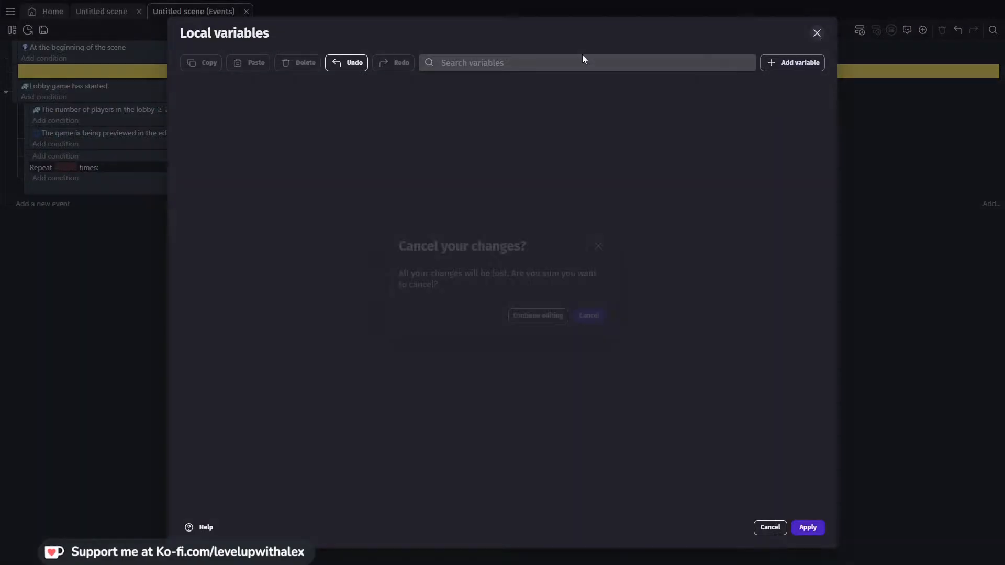
click(588, 316)
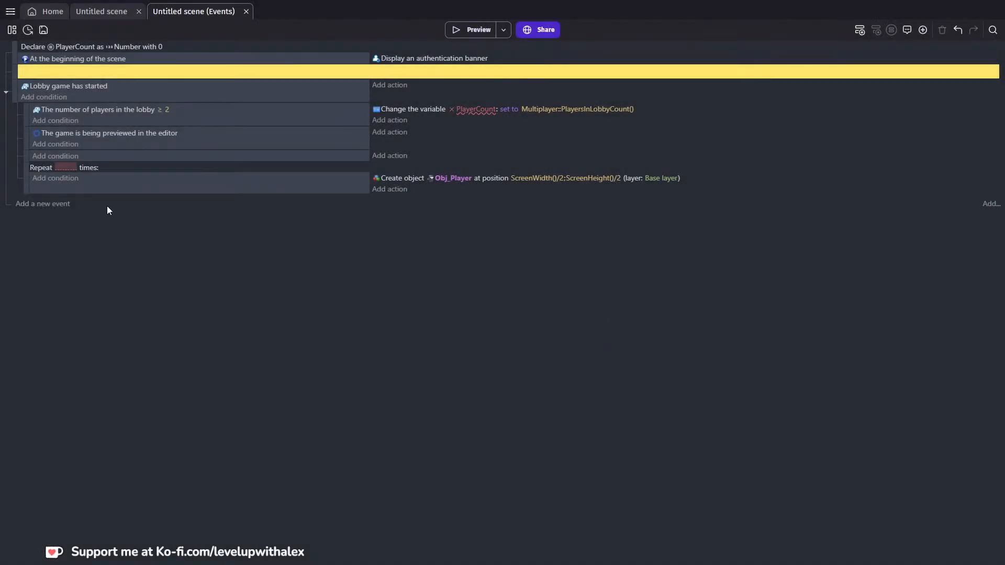
Add an empty sub-event under the beginning-of-scene event and nest the Lobby game has started event beneath the same parent
click(15, 61)
key(shift+d)
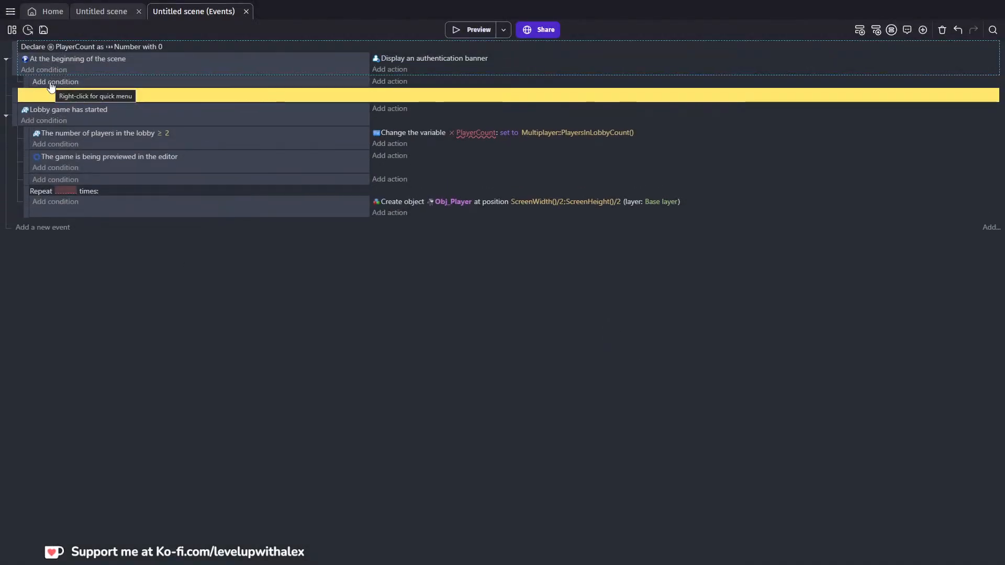
click(51, 83)
click(970, 33)
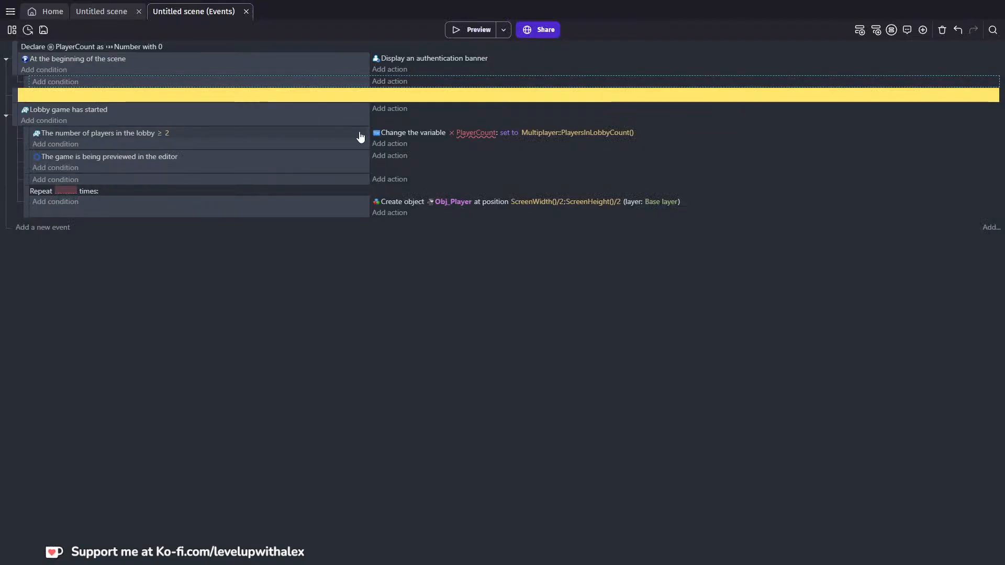
drag(14, 101, 16, 102)
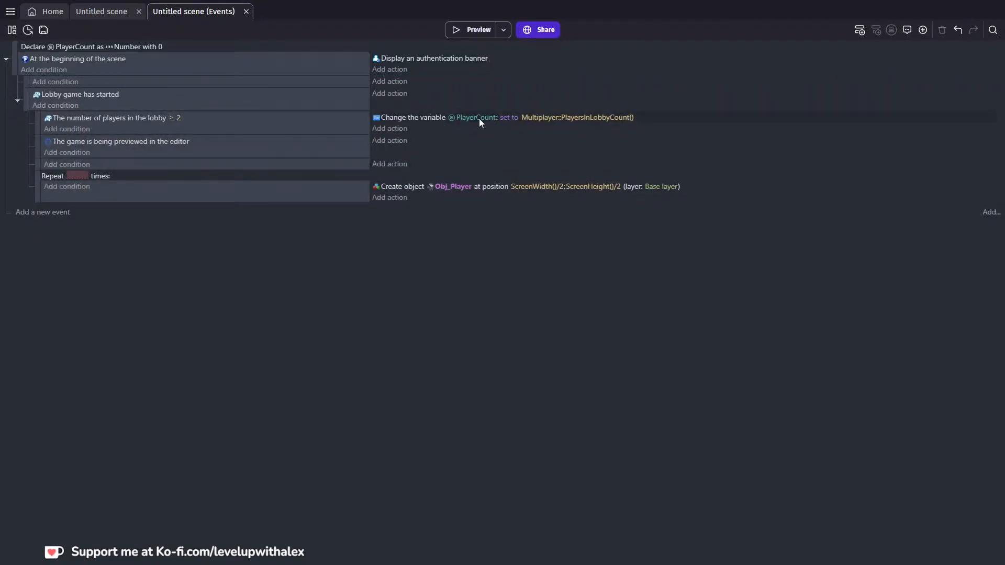
Delete the empty sub-event above the Lobby game has started event and declare a local number variable PlayerCount on that lobby event
click(23, 83)
key(Delete)
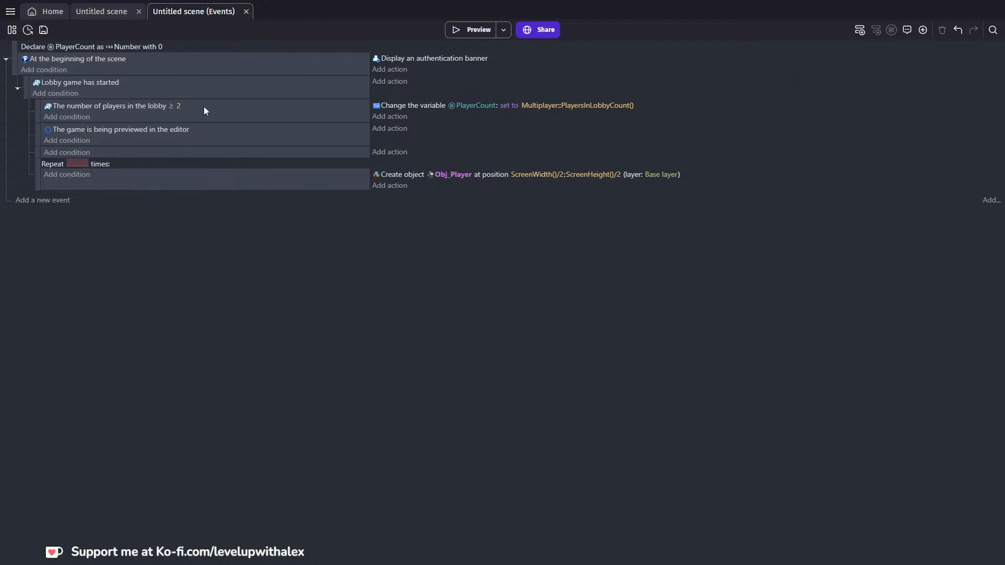
click(31, 83)
click(26, 84)
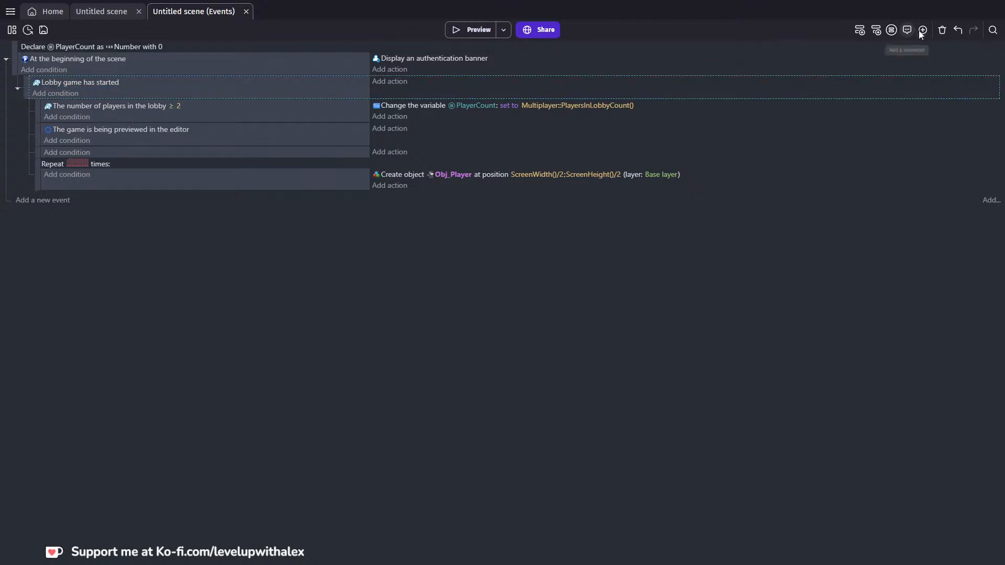
click(891, 30)
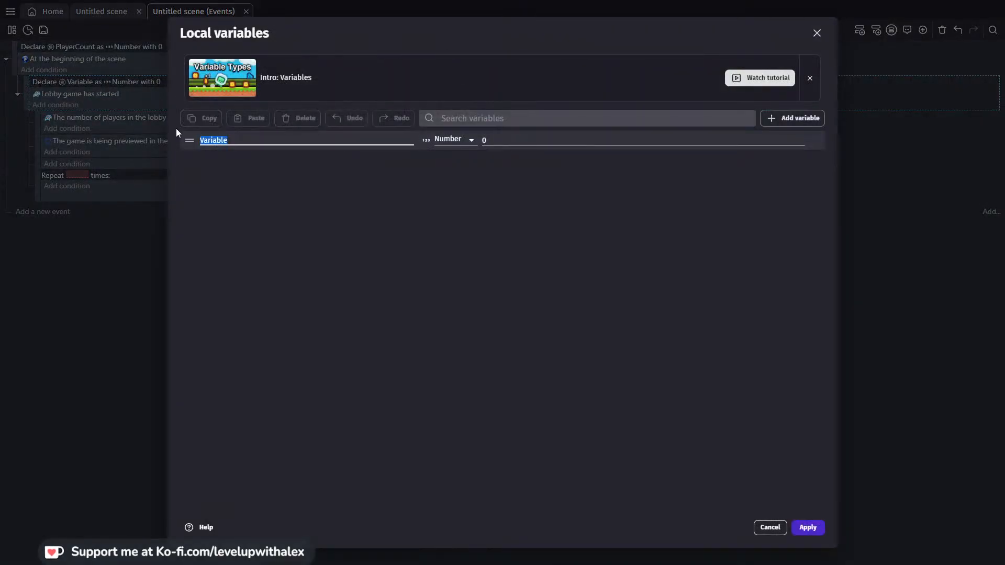
text(PlayerCount)
click(807, 527)
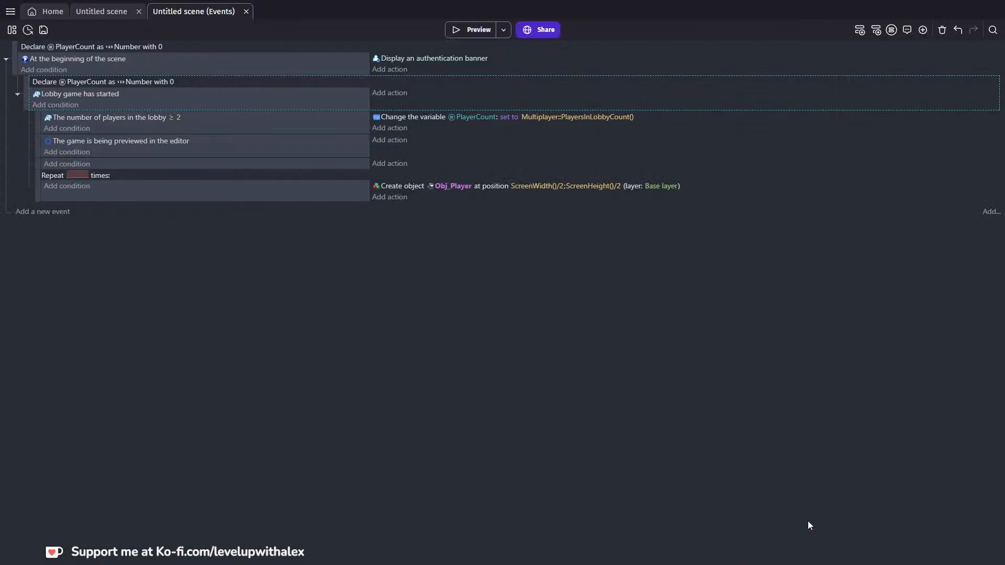
Add an empty sub-event under the beginning-of-scene event and move the beginning-of-scene condition and authentication banner action into it
click(51, 48)
key(ctrl+z)
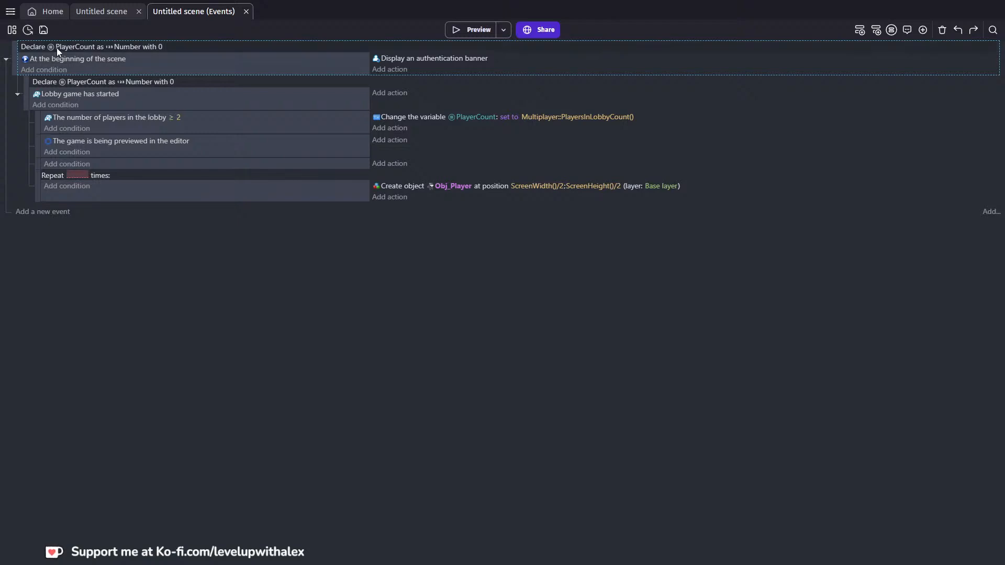
click(14, 50)
key(shift+d)
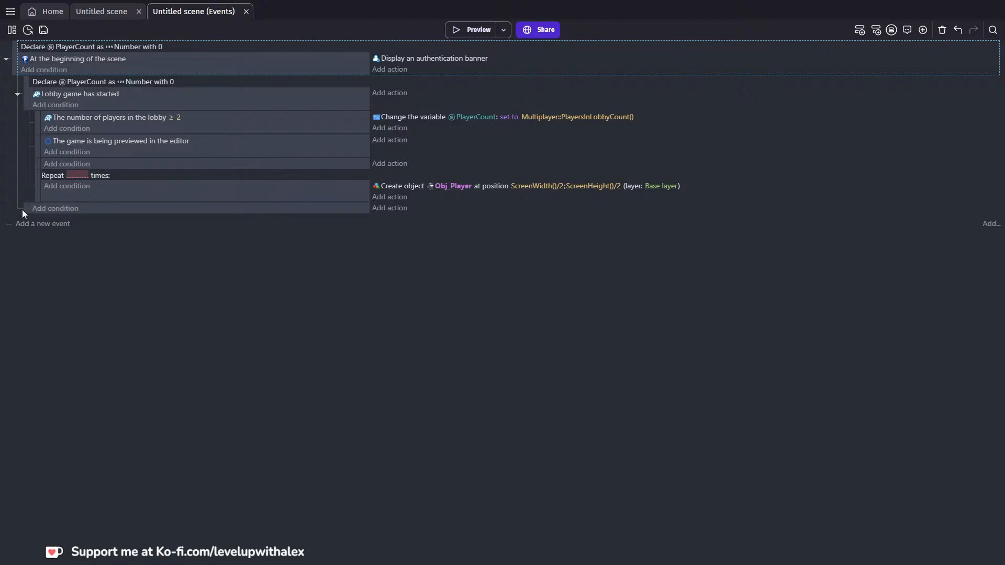
drag(25, 209, 68, 85)
drag(397, 60, 393, 80)
Move the new beginning-of-scene event and the Lobby game has started event to the top level, and delete the emptied event declaring PlayerCount
drag(26, 75, 17, 46)
drag(23, 88, 15, 92)
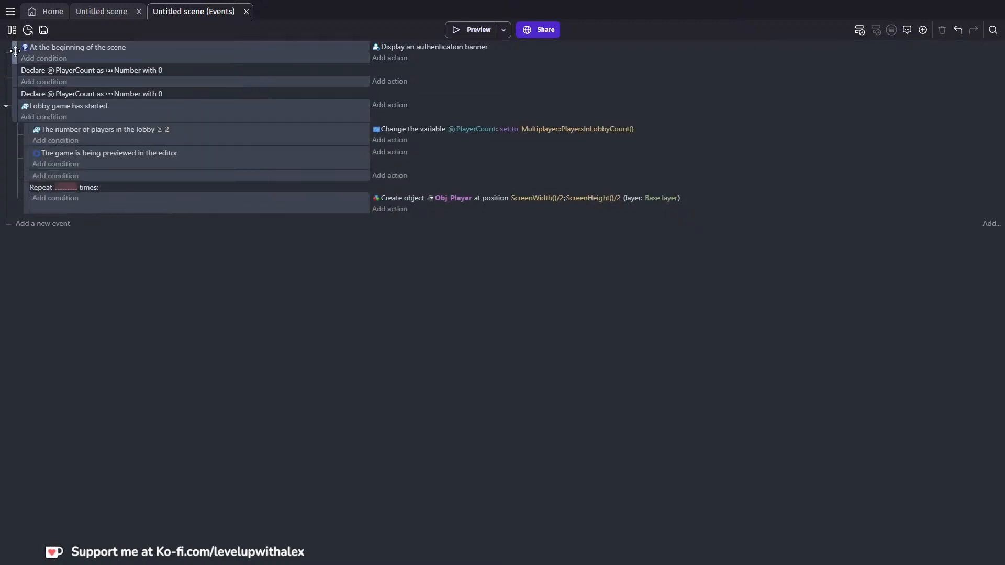
scroll(25, 62, down, 1)
key(ctrl+z)
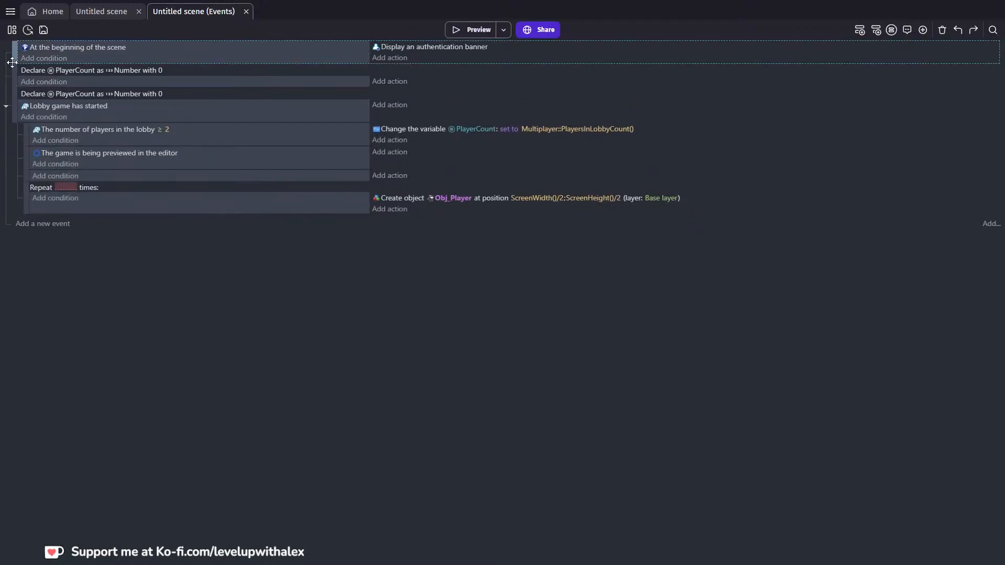
click(14, 74)
key(Delete)
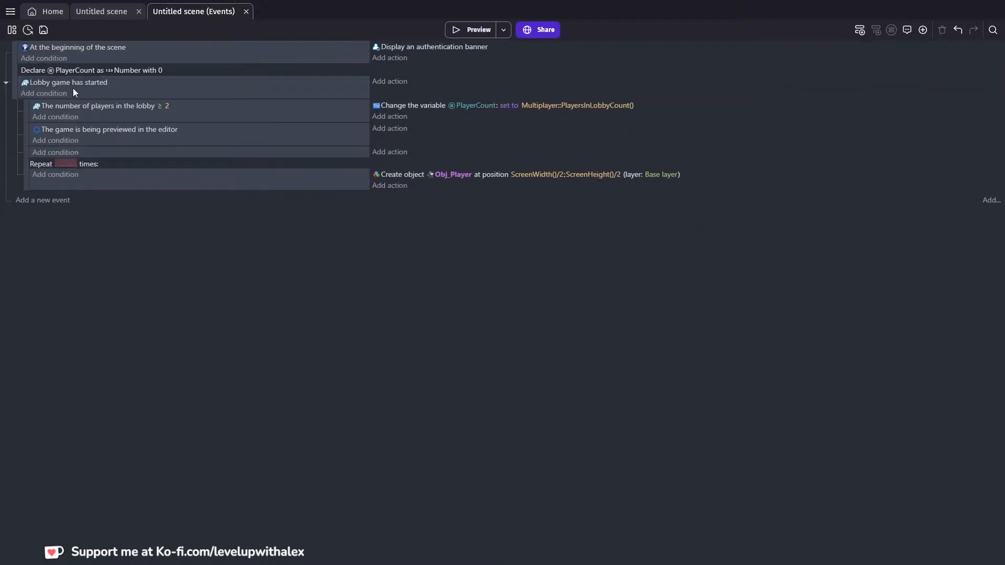
Set the Repeat event that creates Obj_Player to repeat PlayerCount times
click(64, 163)
text(Pl)
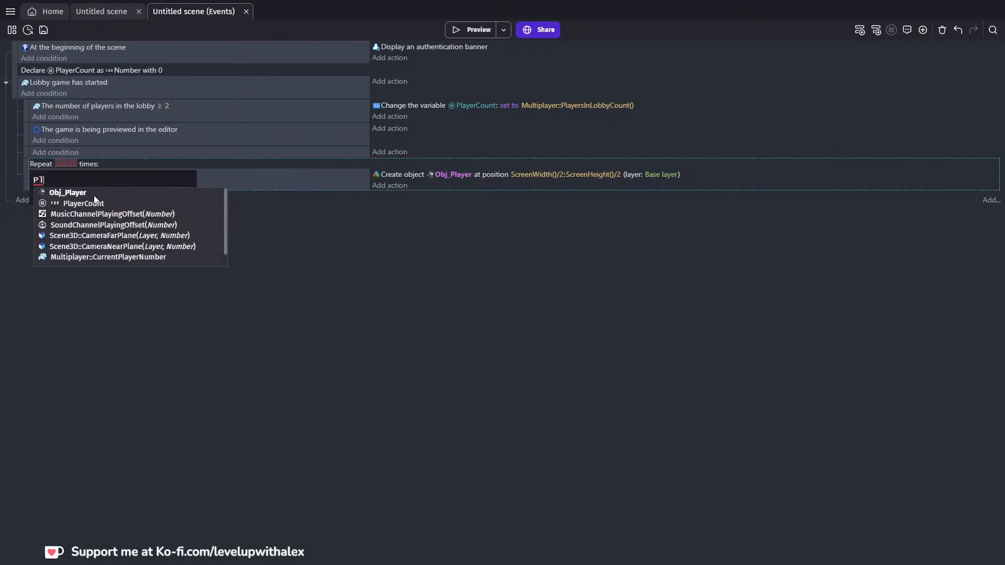
click(81, 205)
click(122, 310)
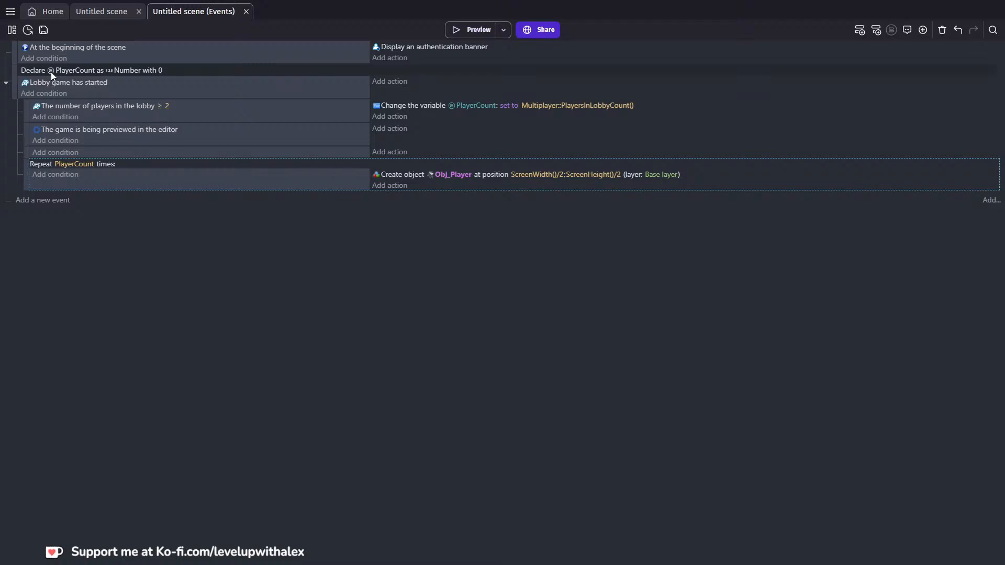
Preview the game, dismiss the authentication banner, and close the preview
click(459, 30)
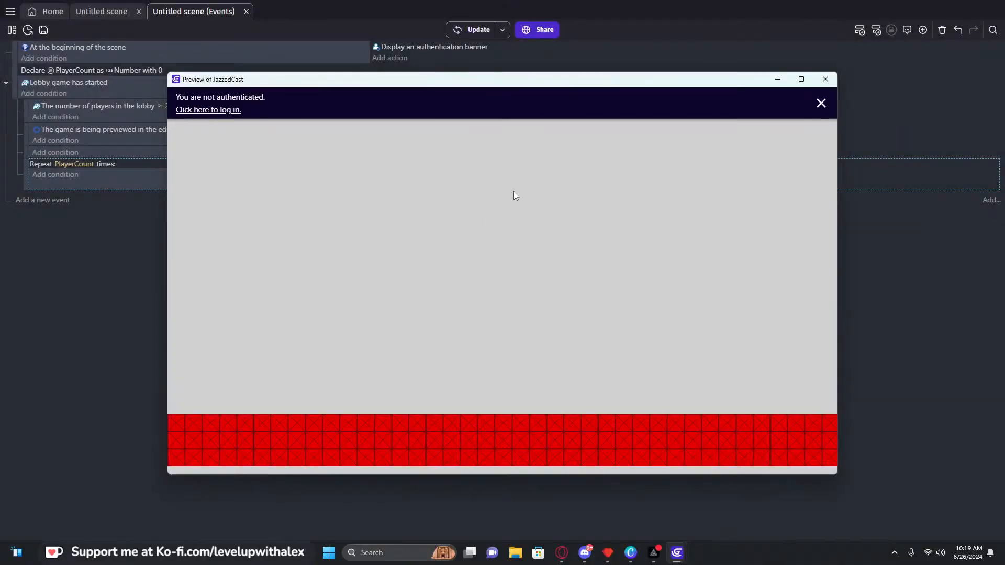
click(820, 103)
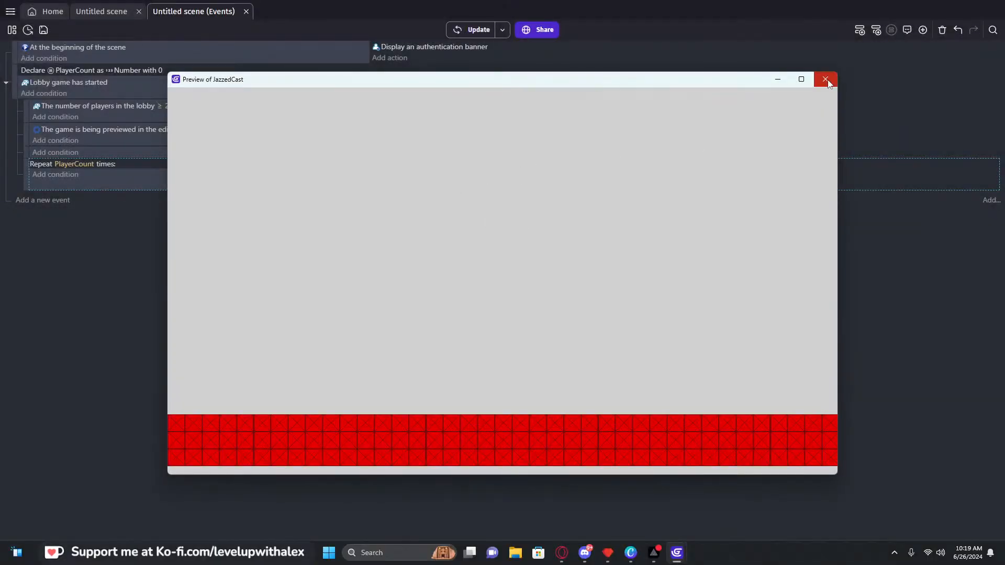
click(825, 80)
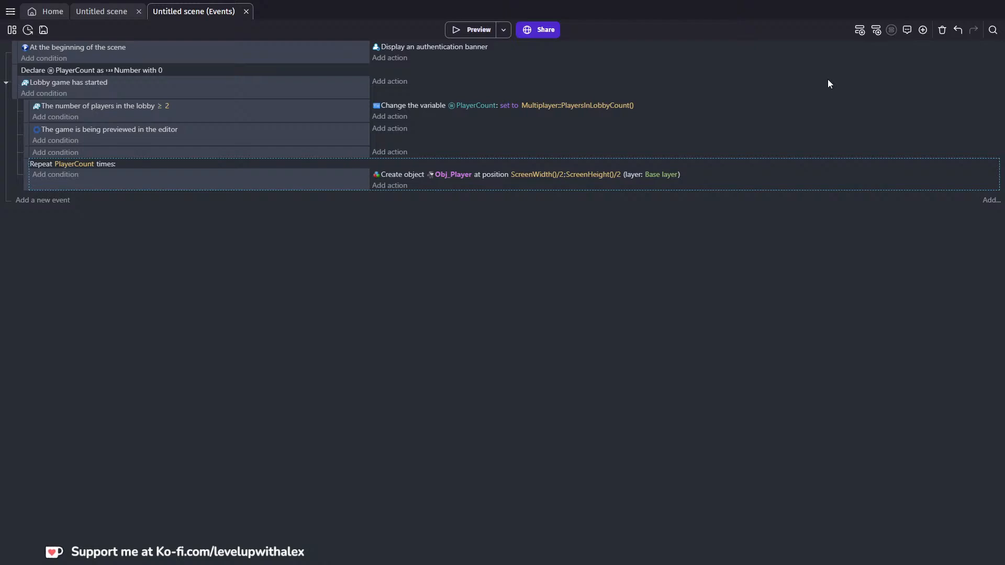
Set the X position of the Create Obj_Player action to ScreenWidth() - ScreenWidth()/2 and copy the expression
click(537, 175)
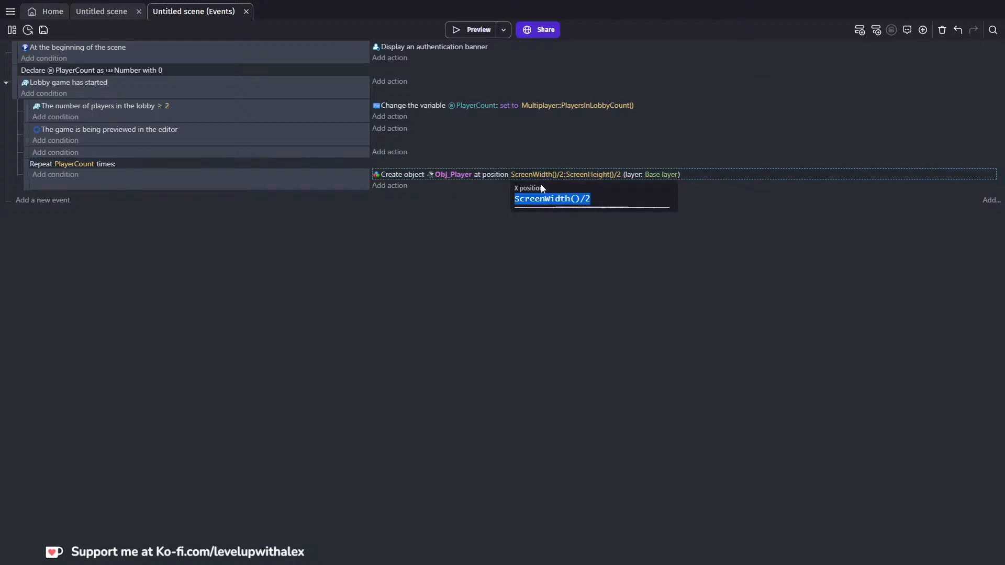
click(584, 205)
double_click(523, 199)
key(ctrl+c)
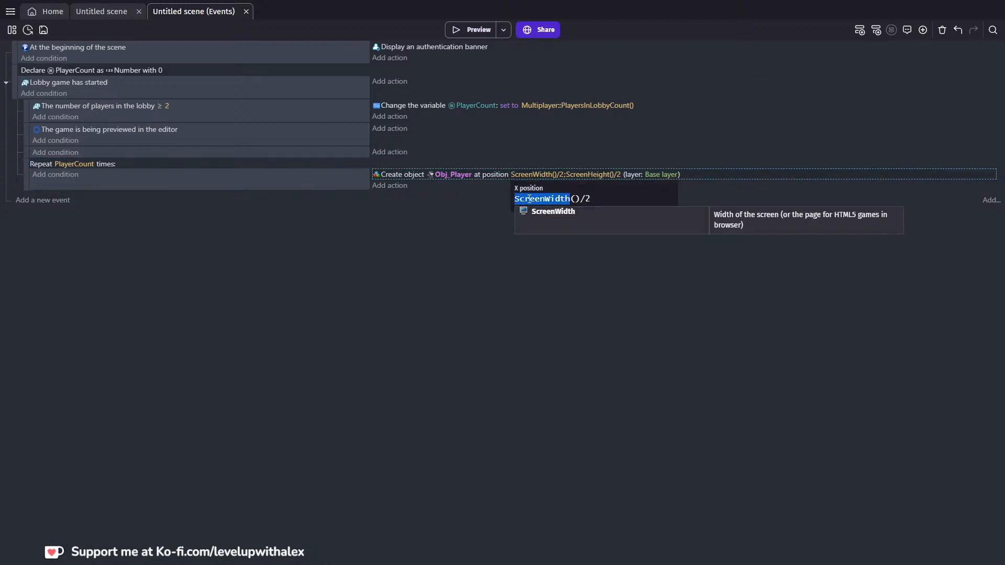
click(516, 200)
key(ctrl+v)
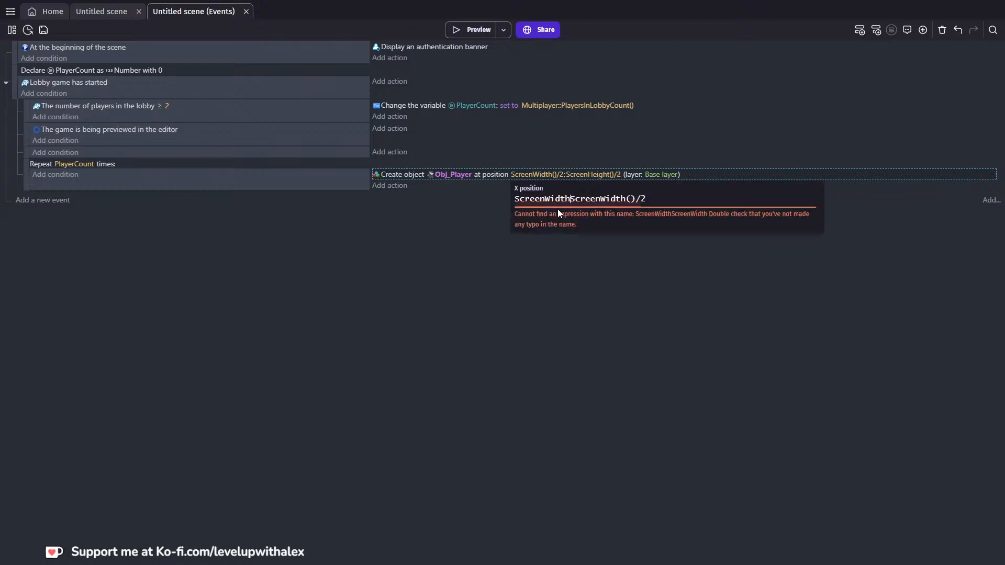
text(*()
key(BackSpace)
key(BackSpace)
text(() -)
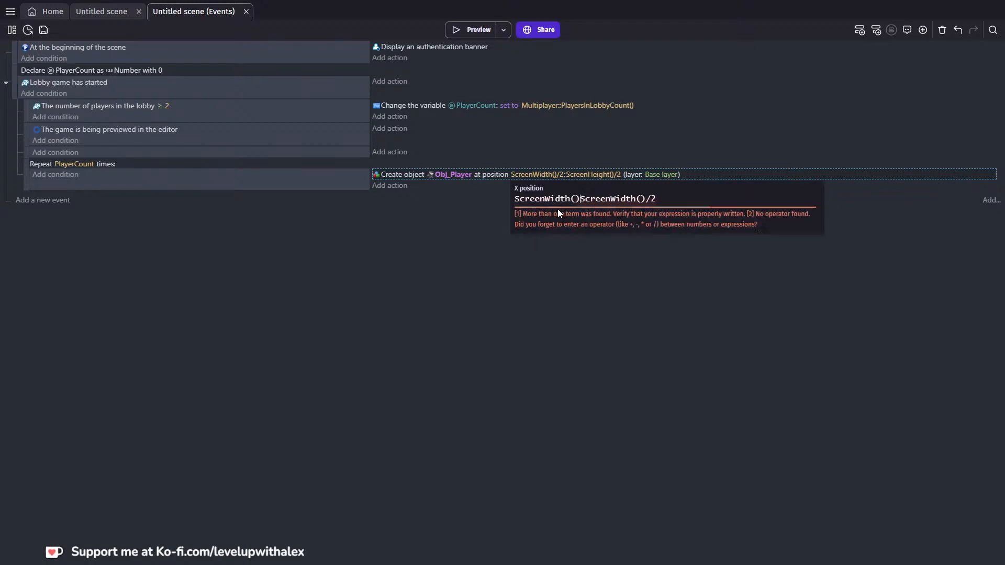
key(ctrl+a)
key(ctrl+c)
click(563, 275)
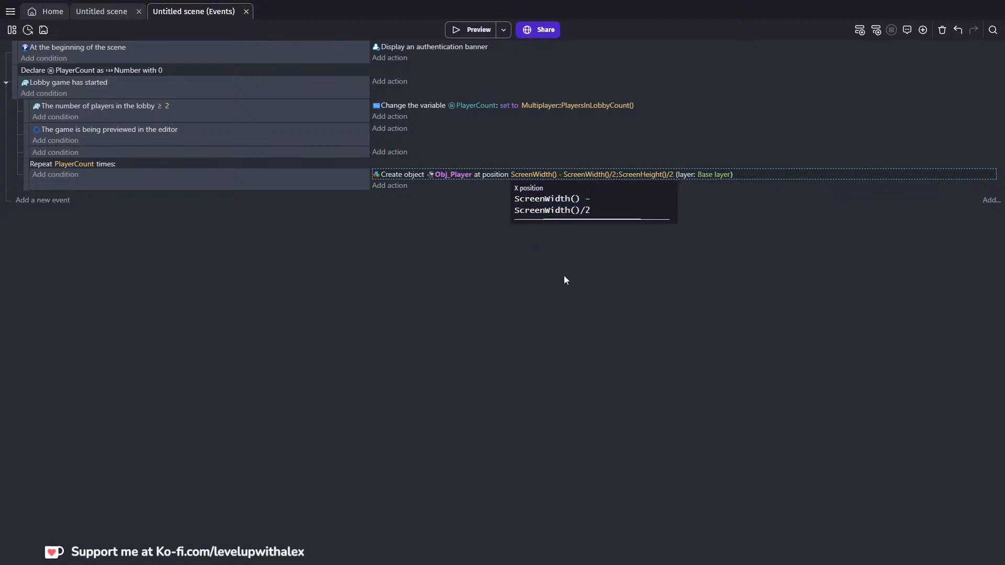
Set the Y position of the Create Obj_Player action to ScreenHeight() - ScreenHeight()/2, reusing the copied expression
click(629, 177)
key(ctrl+a)
key(ctrl+v)
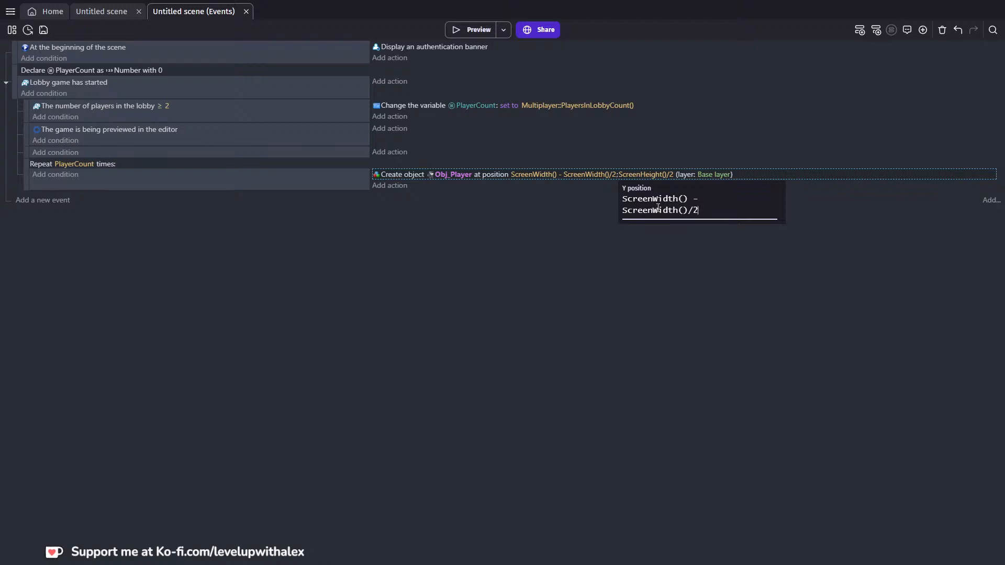
drag(653, 210, 678, 210)
text(Height)
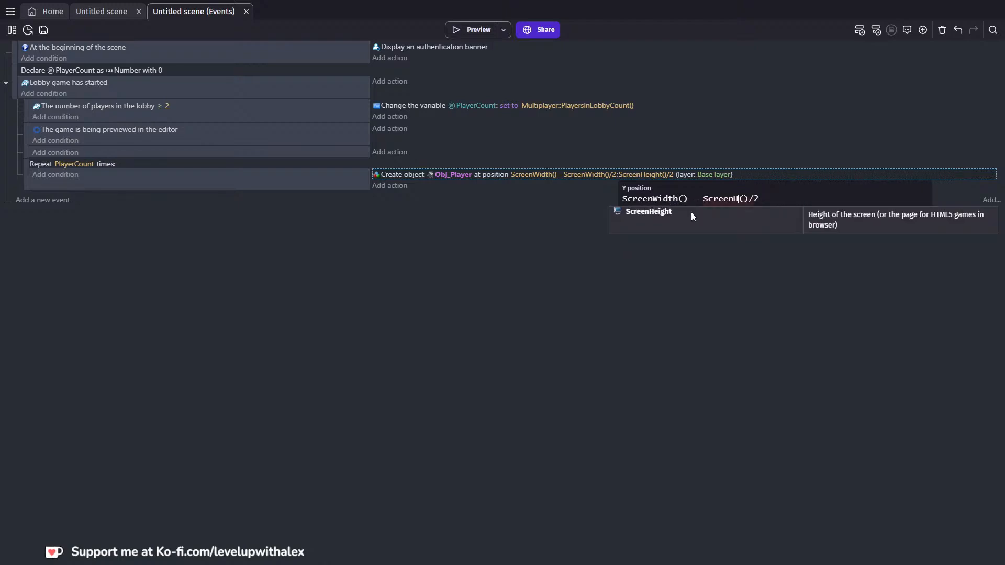
double_click(667, 208)
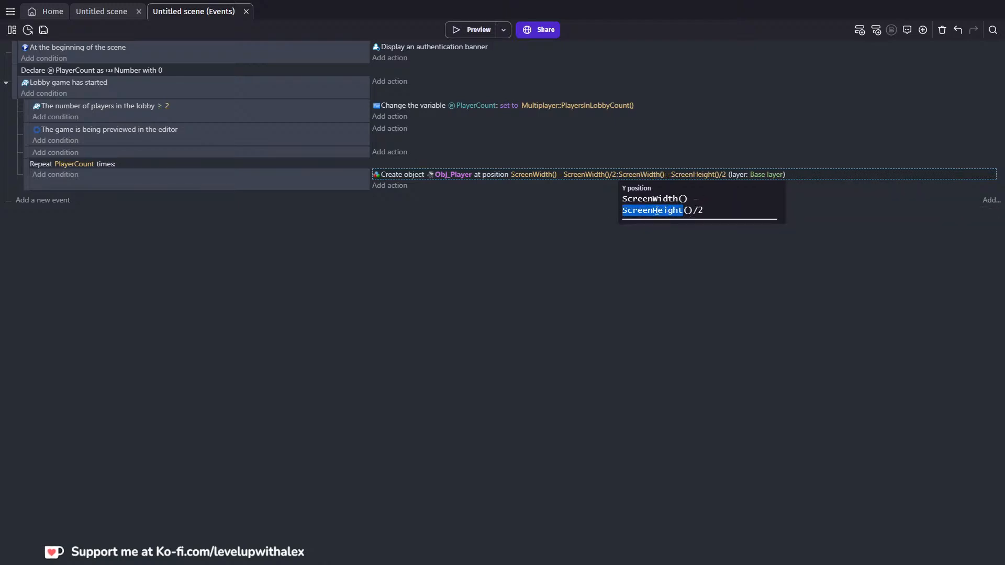
drag(653, 210, 681, 211)
double_click(659, 199)
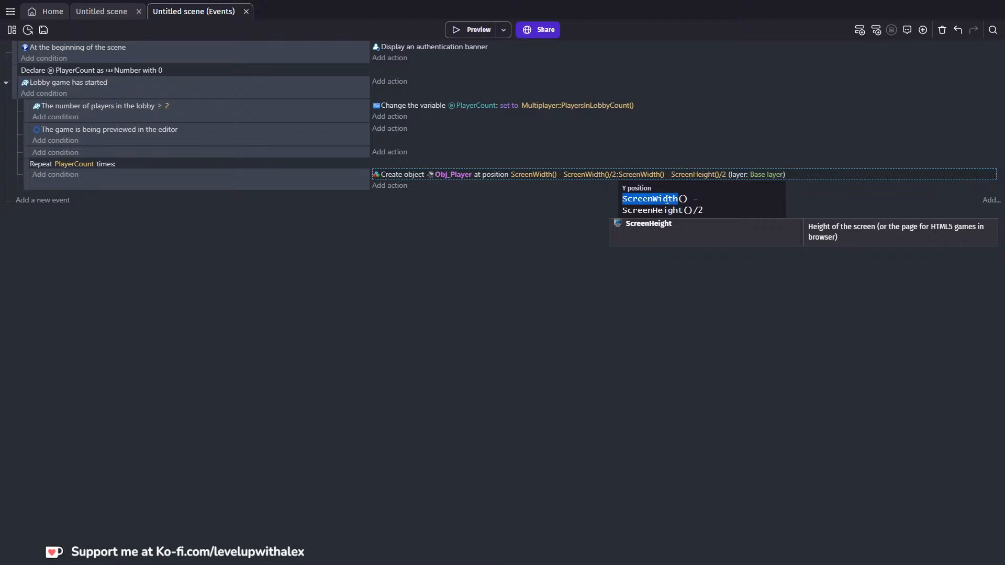
click(659, 198)
double_click(656, 198)
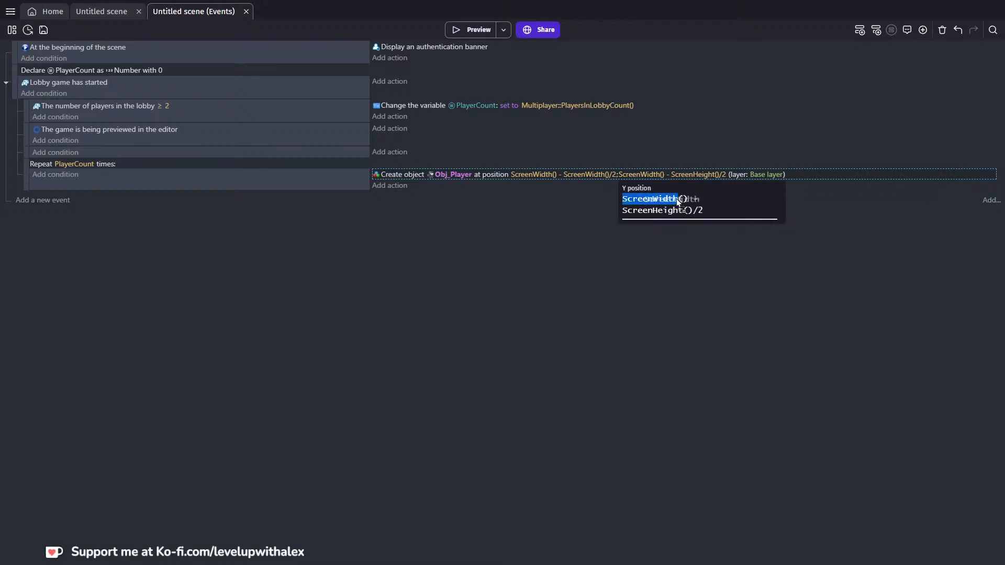
click(653, 197)
drag(652, 198, 679, 199)
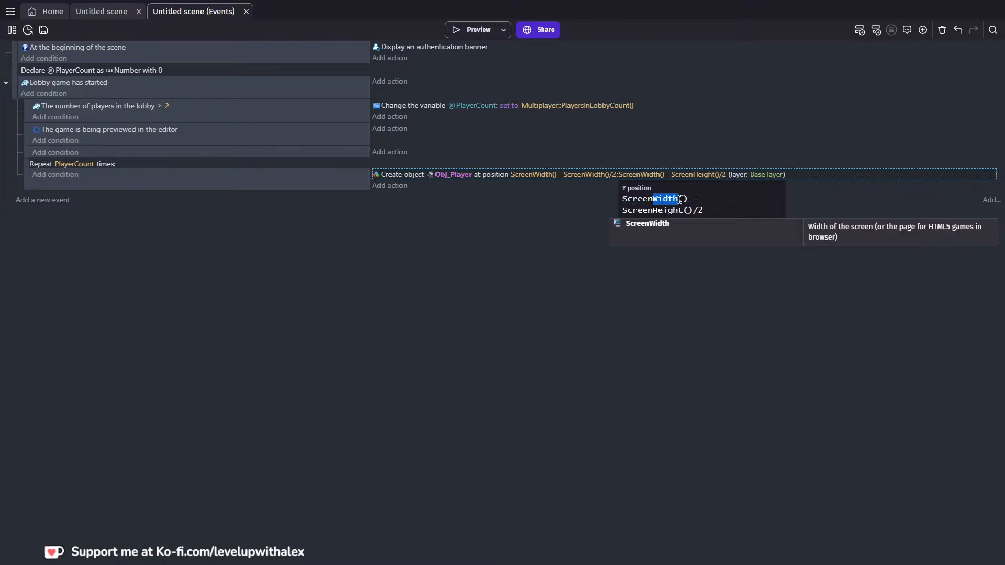
text(Height)
click(685, 274)
Run and close a normal preview, then start a preview with the debugger and dismiss its authentication banner
click(469, 31)
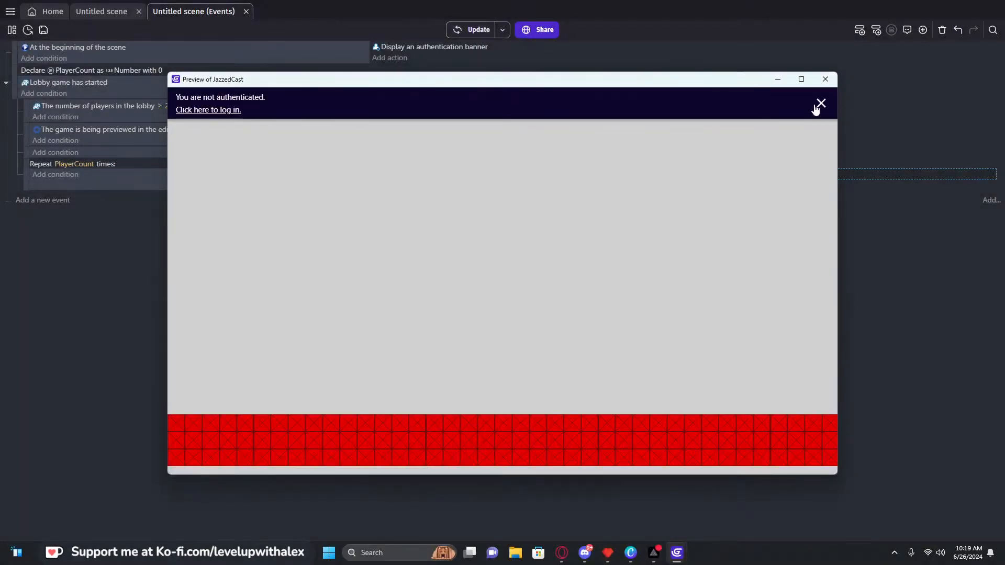
click(826, 79)
click(505, 29)
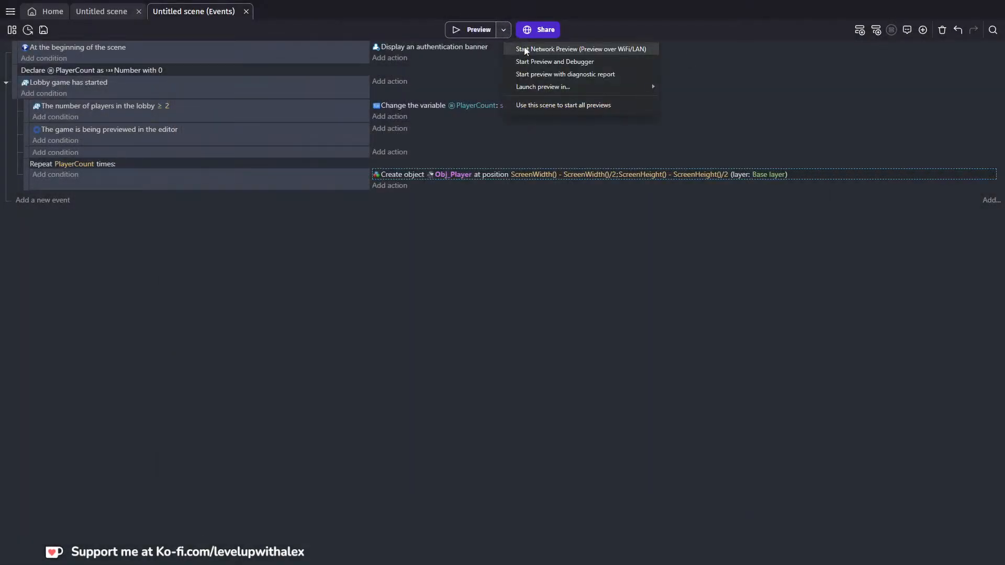
click(557, 64)
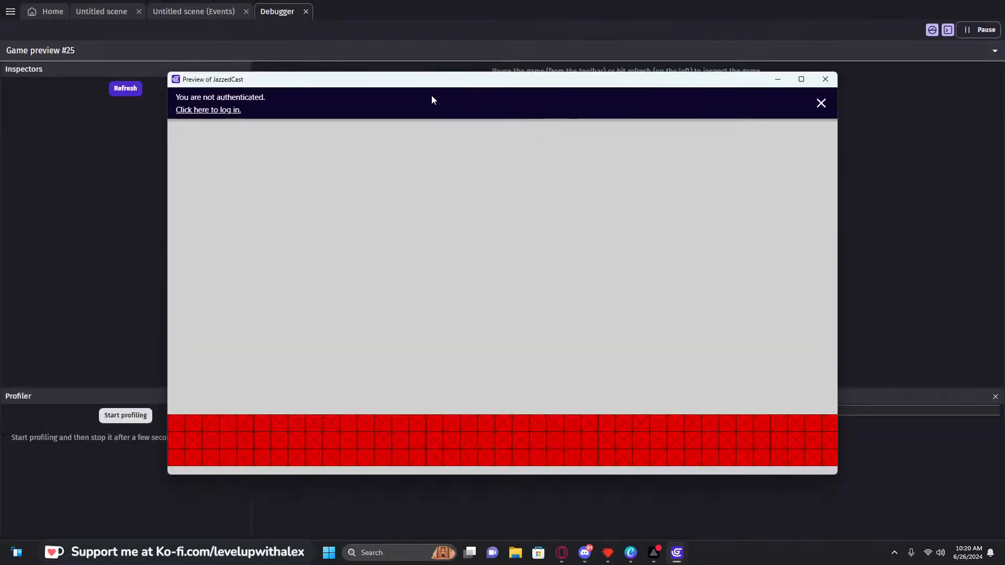
click(820, 102)
drag(282, 79, 550, 206)
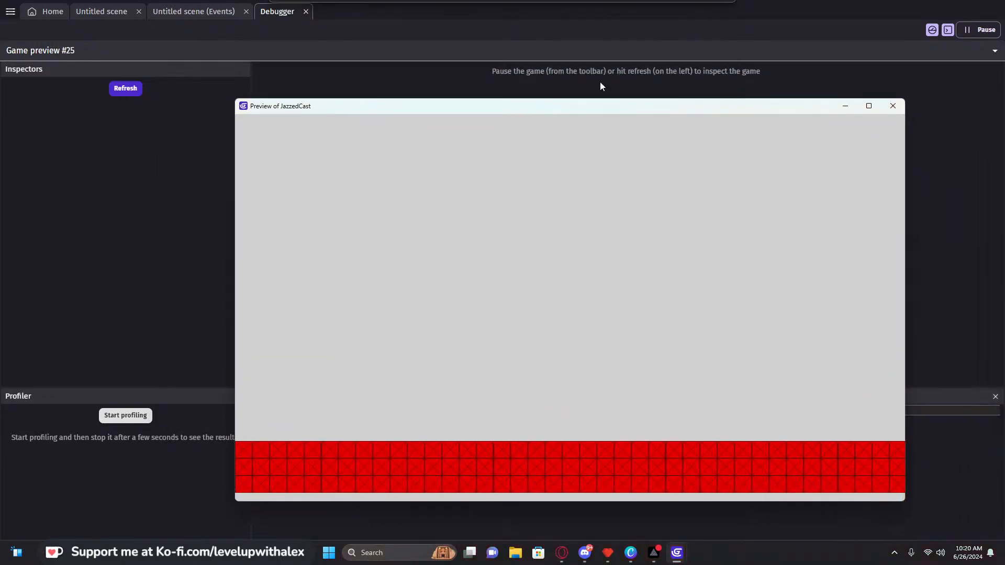
Refresh the debugger's inspectors and examine the Obj_Player and Collision instances in the running scene
click(126, 87)
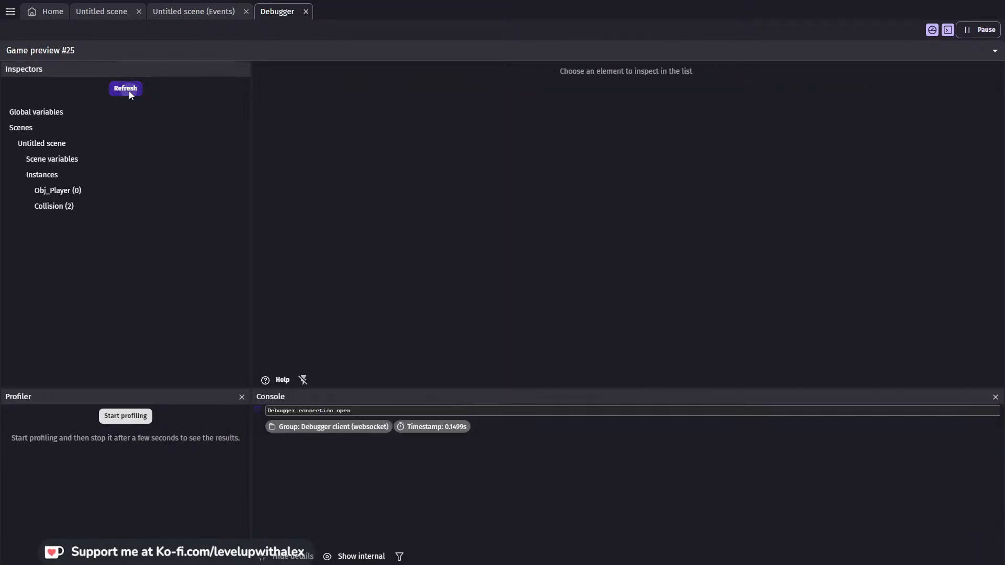
click(89, 191)
click(74, 207)
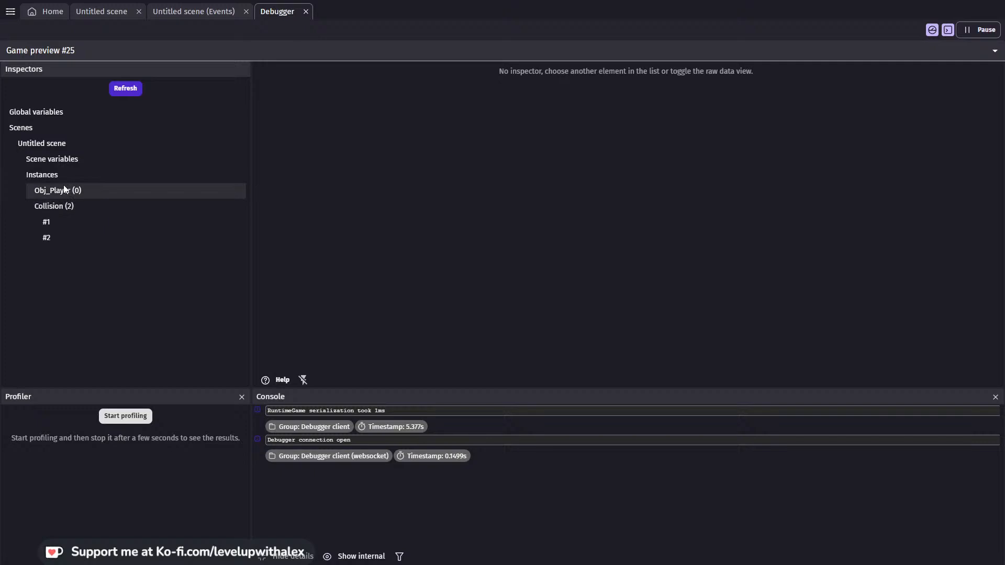
Return to the scene events, copy the Change variable PlayerCount action into the preview-in-editor event, and set its value to 1
click(207, 13)
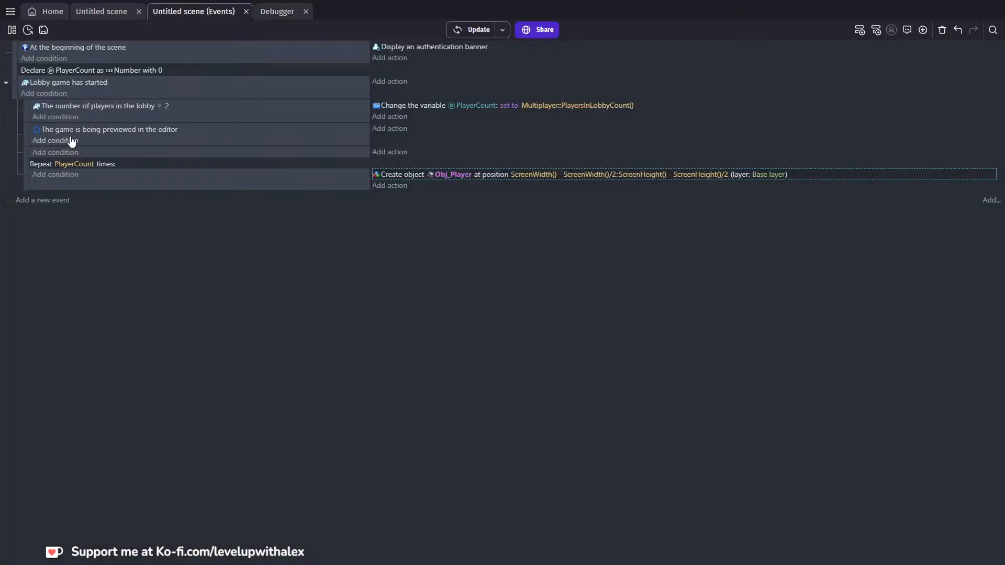
click(414, 107)
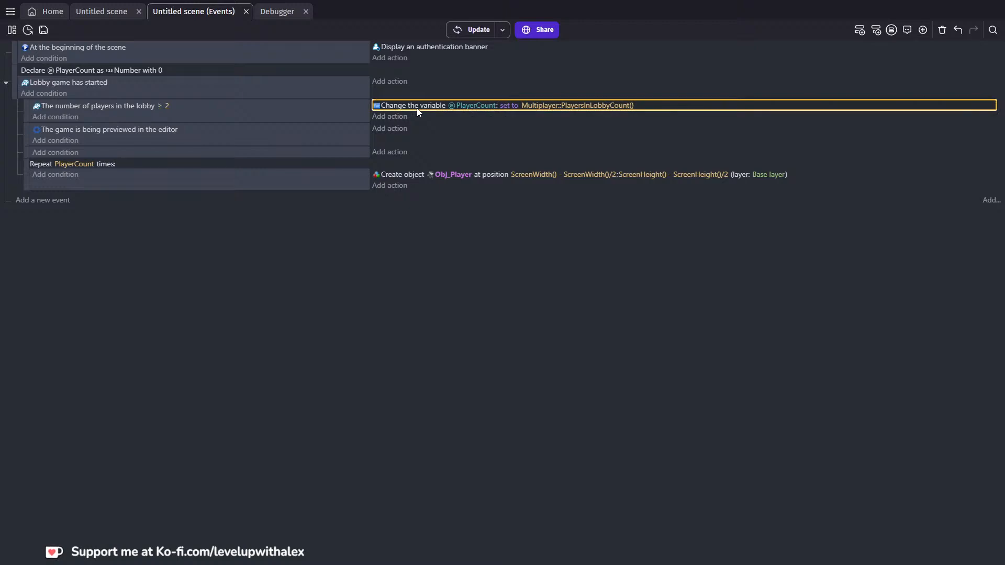
click(97, 132)
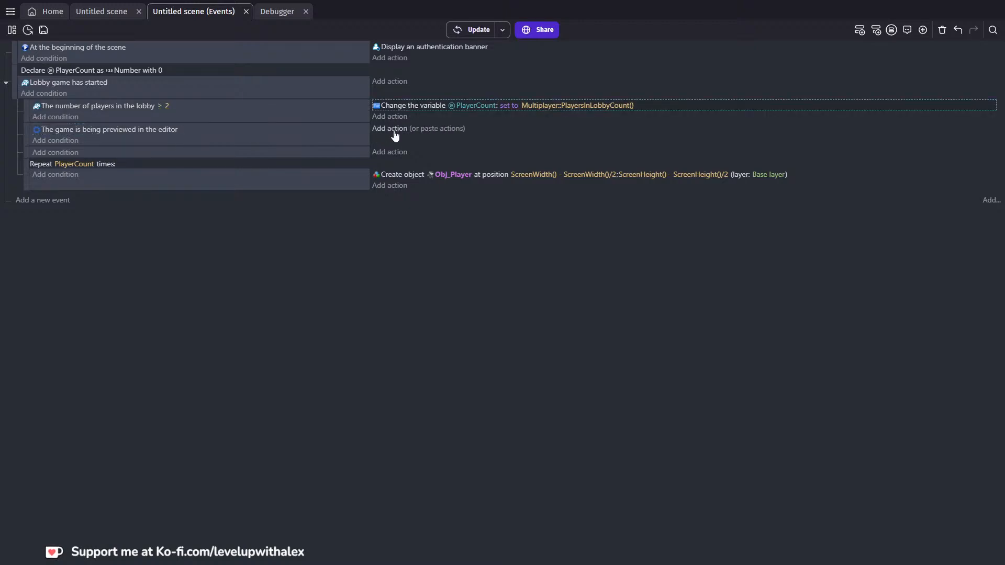
key(ctrl+v)
click(523, 129)
text(1)
key(Return)
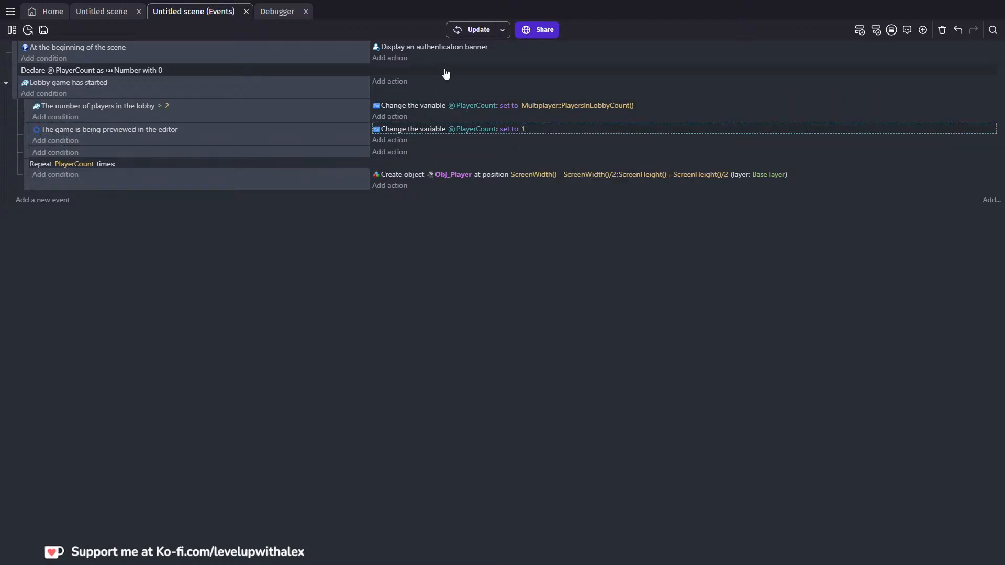
Update the running preview with the latest events, dismiss its authentication banner, and minimize the preview window
click(470, 30)
key(alt+Tab)
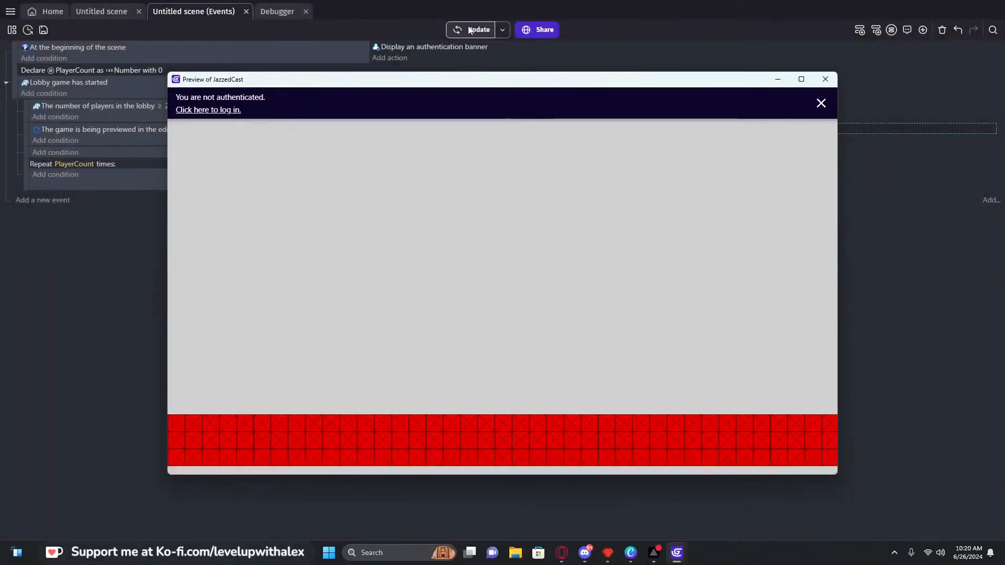
click(820, 101)
click(774, 79)
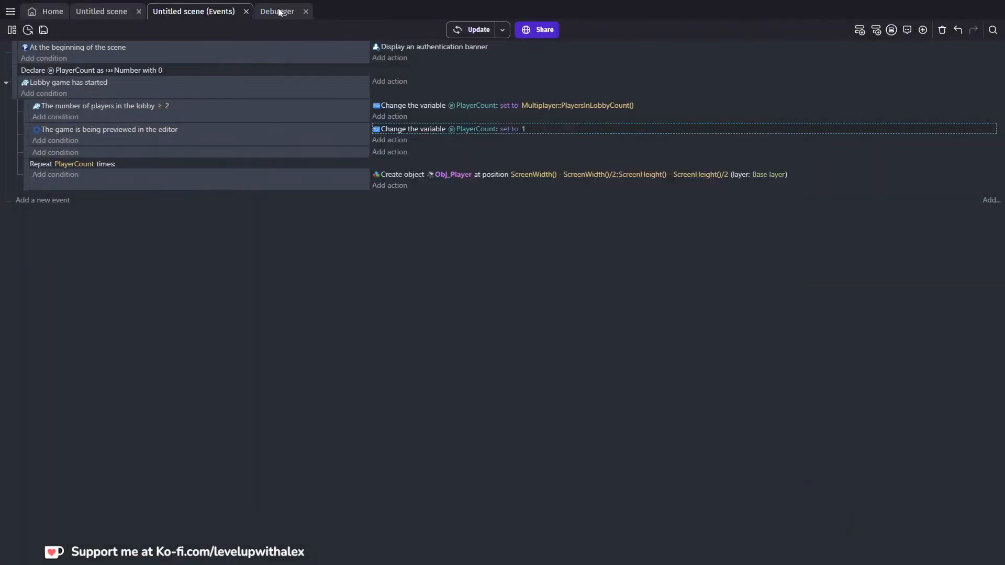
Refresh the debugger's inspectors for Game preview #26 and examine the Obj_Player instances
click(277, 11)
click(125, 87)
click(105, 52)
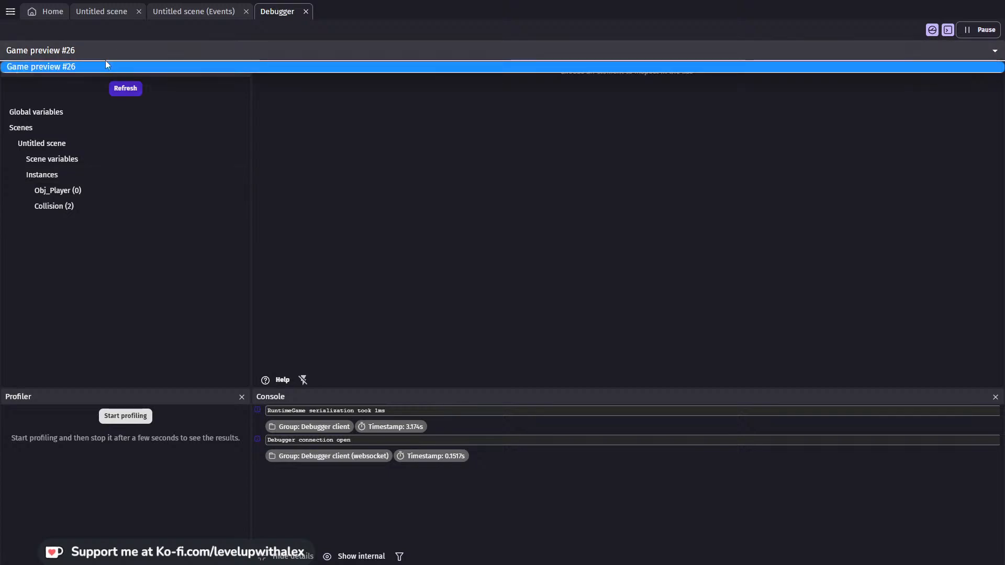
click(106, 63)
click(130, 191)
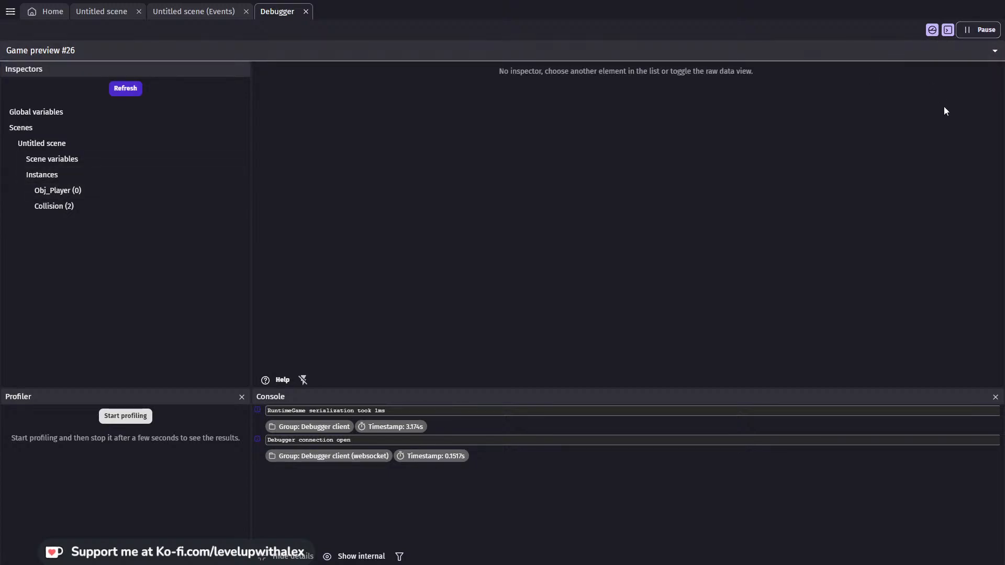
key(alt+Tab)
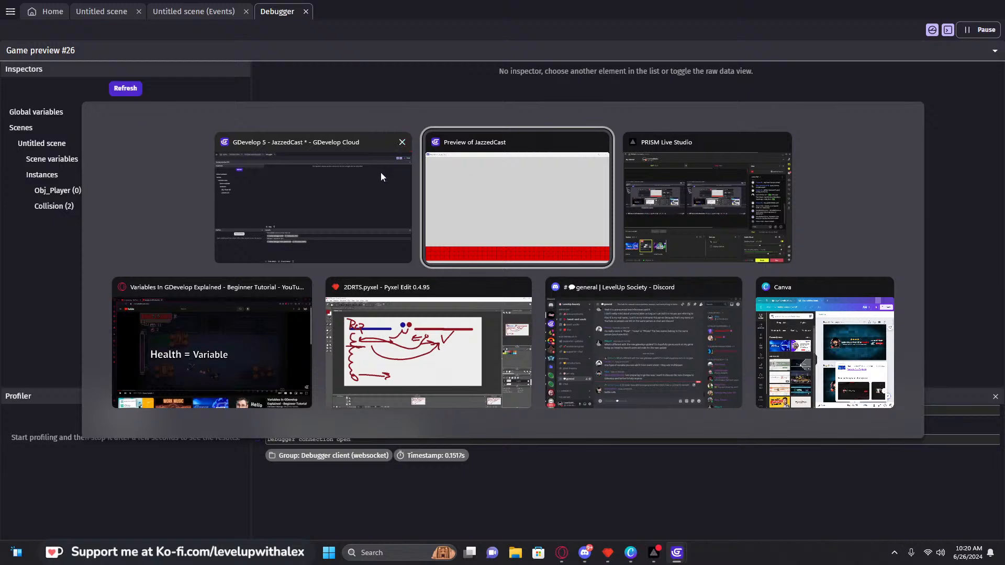
click(401, 143)
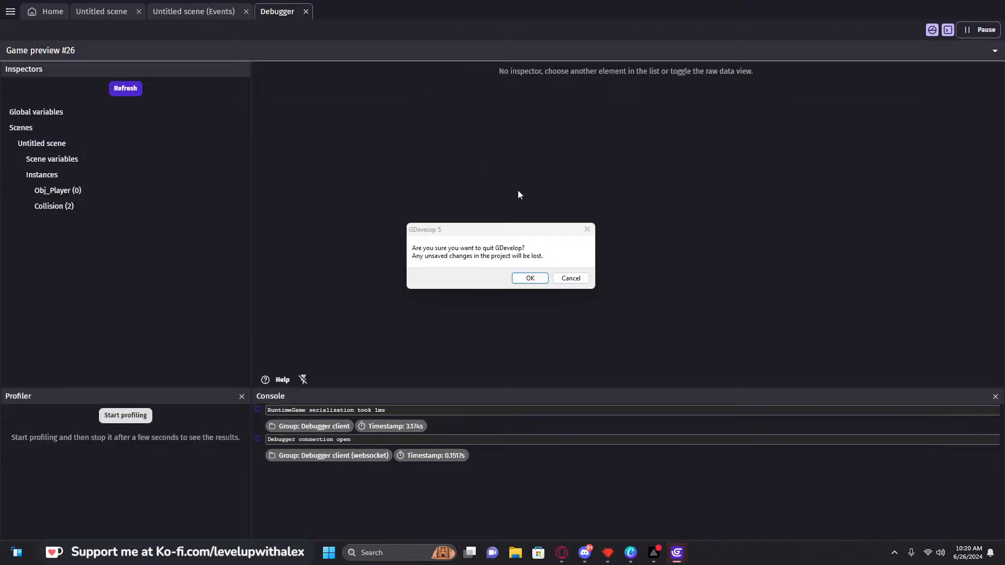
click(576, 279)
In the scene events, delete the empty sub-event above the Repeat event and move the preview-in-editor event above the lobby player-count event
click(214, 13)
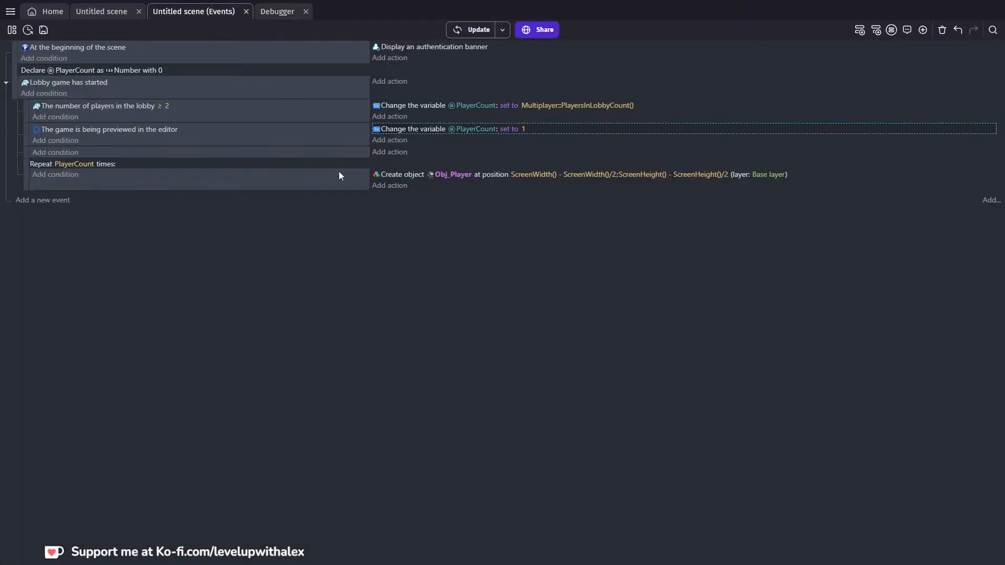
click(60, 152)
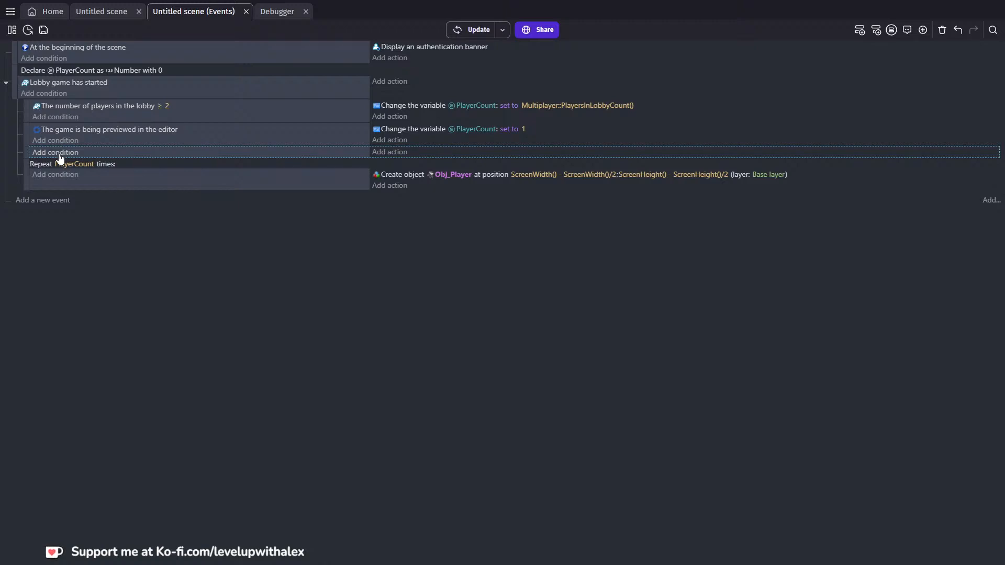
key(Delete)
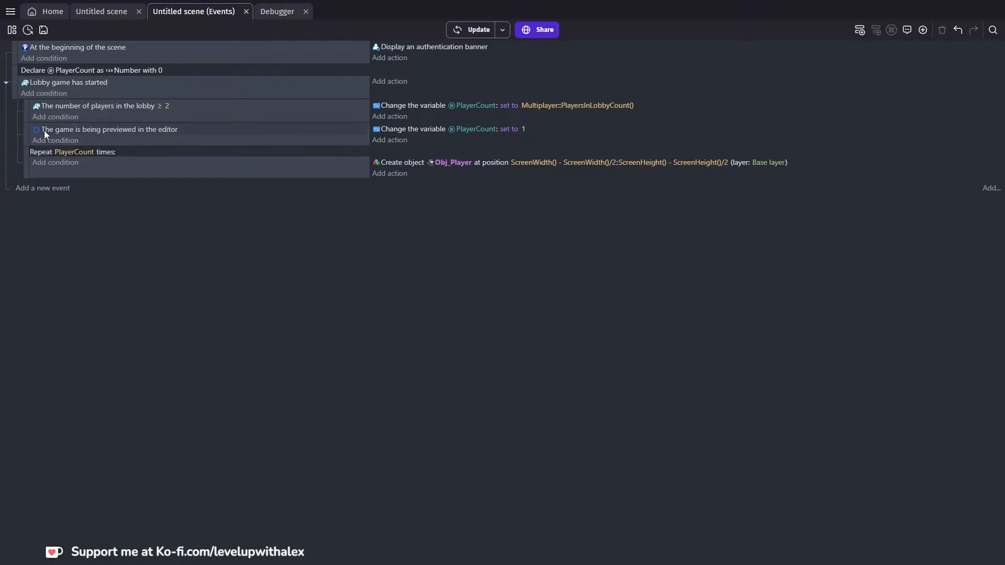
drag(28, 131, 30, 102)
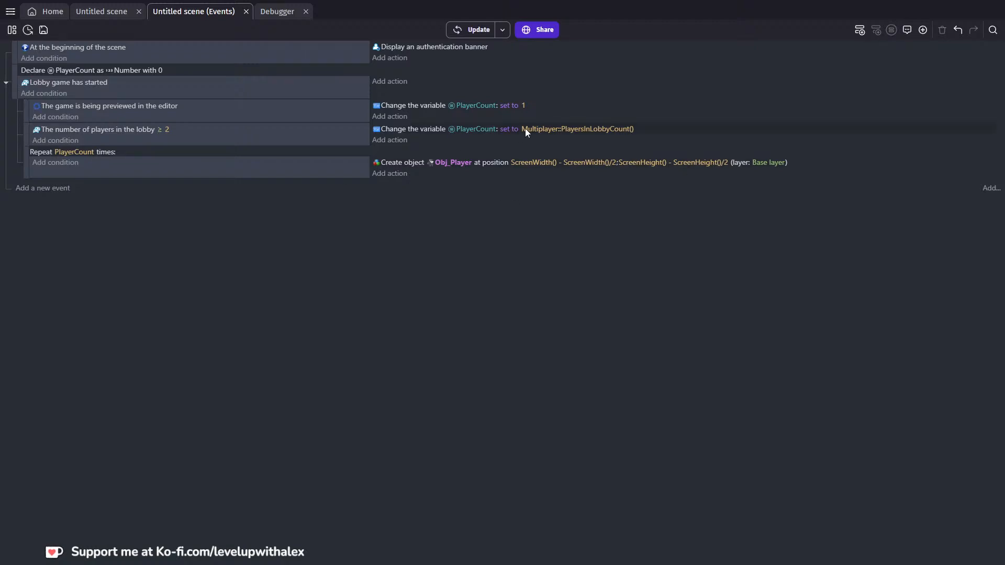
Add a Trigger once while true condition to the Repeat PlayerCount times event
click(67, 163)
click(67, 162)
text(once)
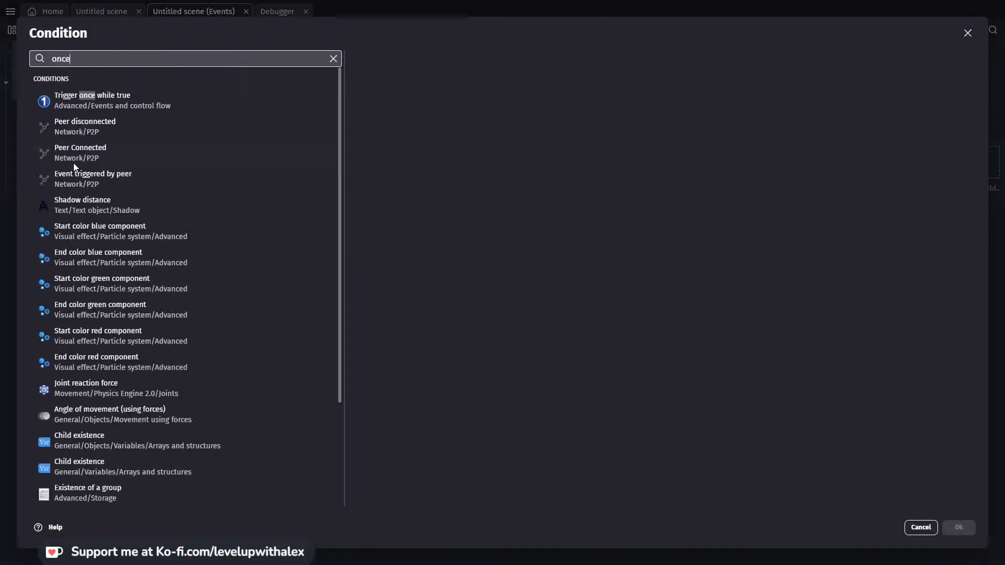
click(159, 99)
click(958, 527)
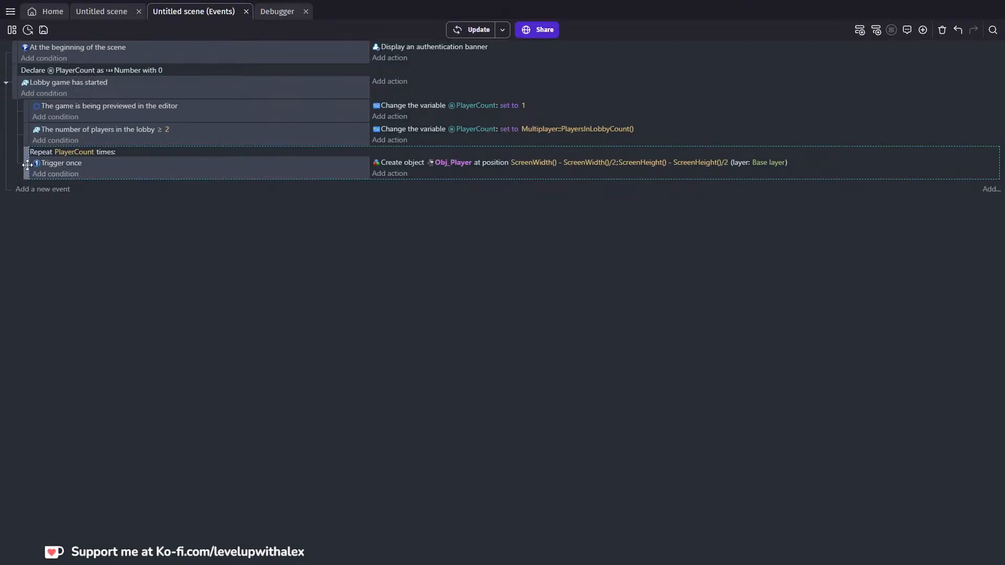
Save the project, choose JazzedCast in the project list on the home page, and dismiss the auto-saved version choice
drag(20, 163, 21, 164)
click(10, 12)
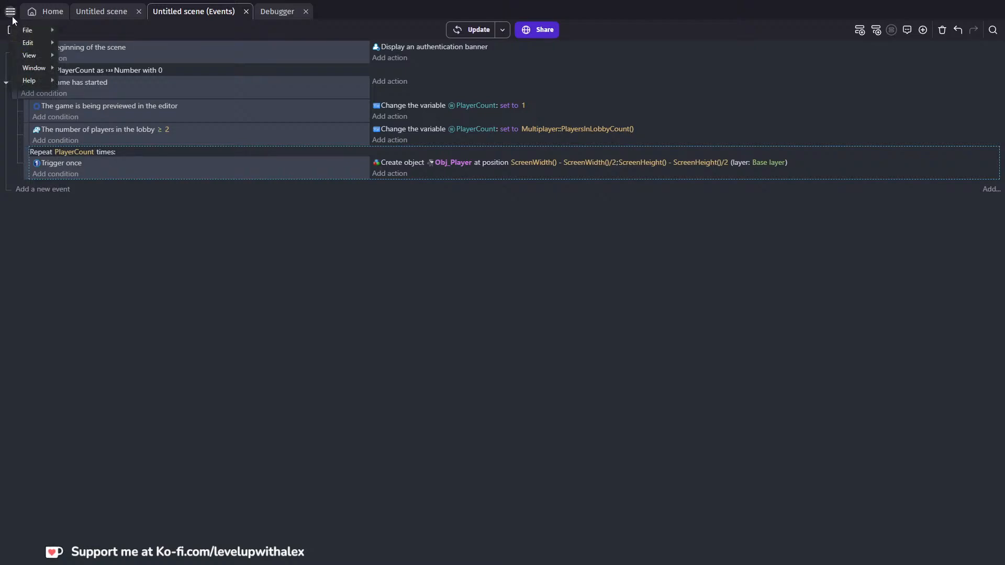
key(ctrl+s)
click(44, 15)
click(44, 15)
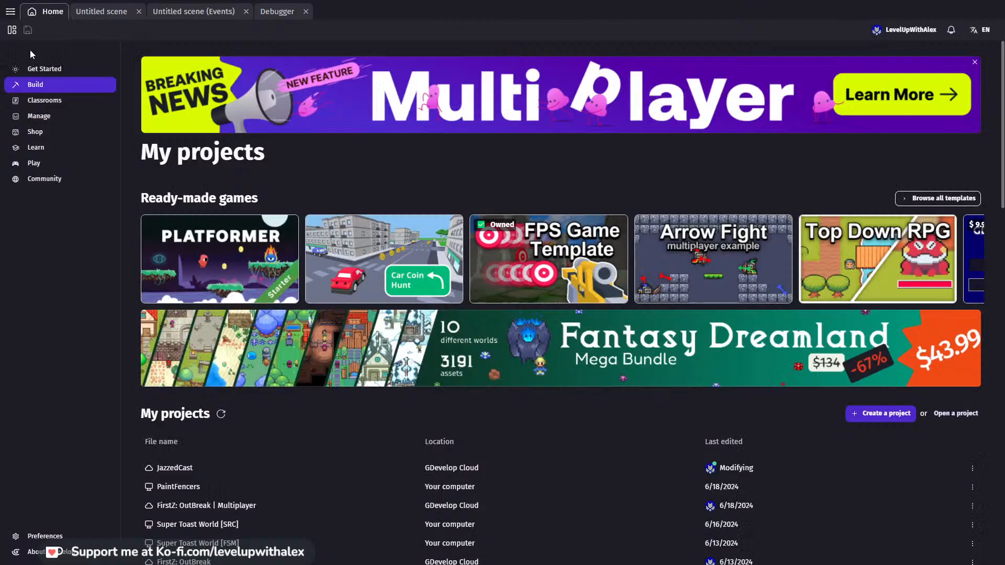
click(190, 464)
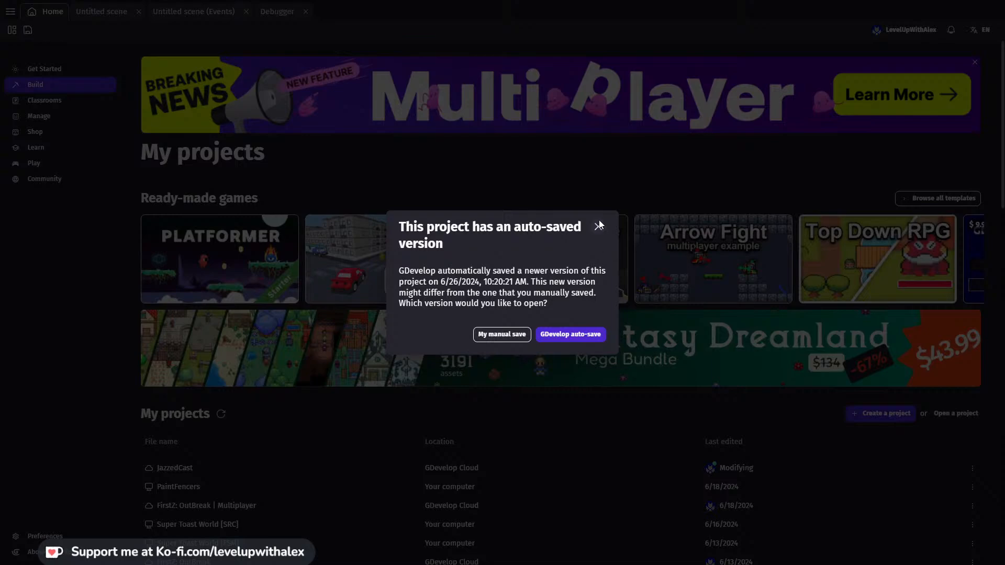
click(597, 223)
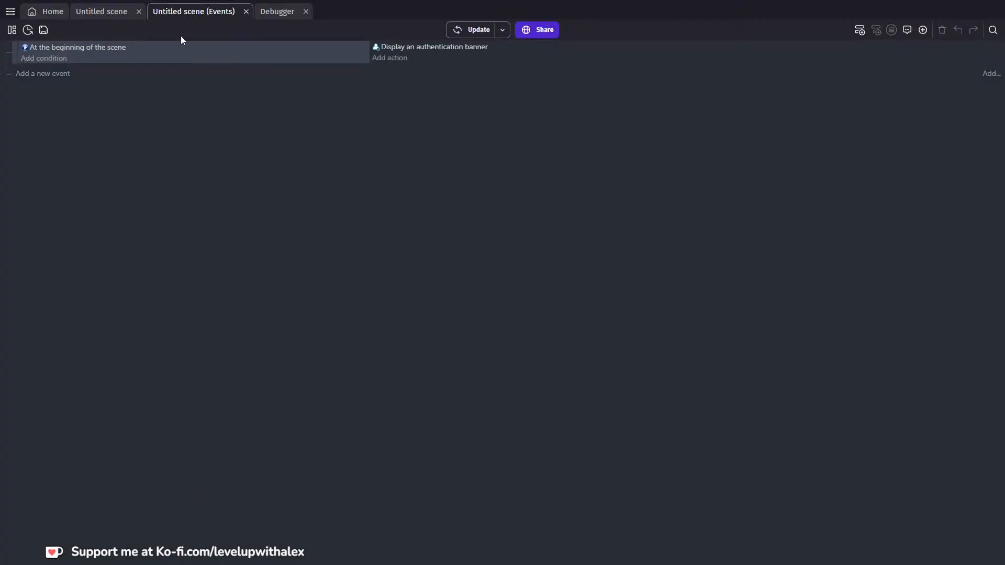
Close the untitled scene's events and open the PaintFencers project from its GDevelop auto-save version
click(246, 11)
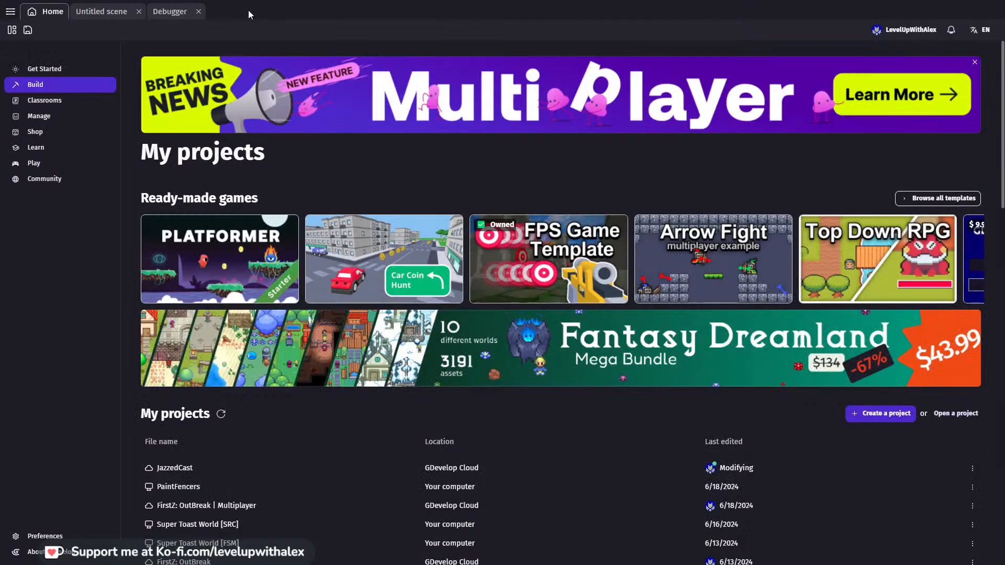
click(186, 488)
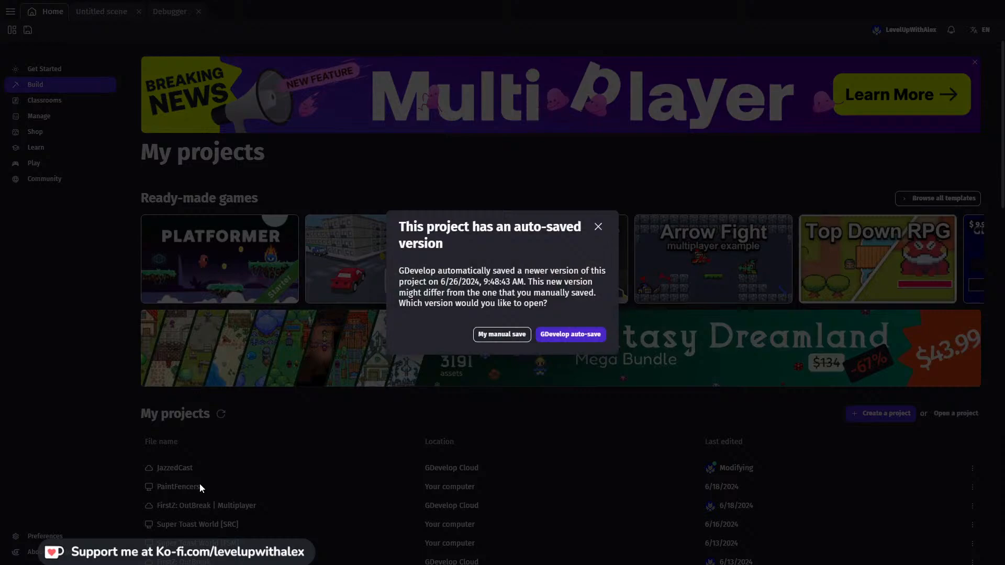
click(580, 336)
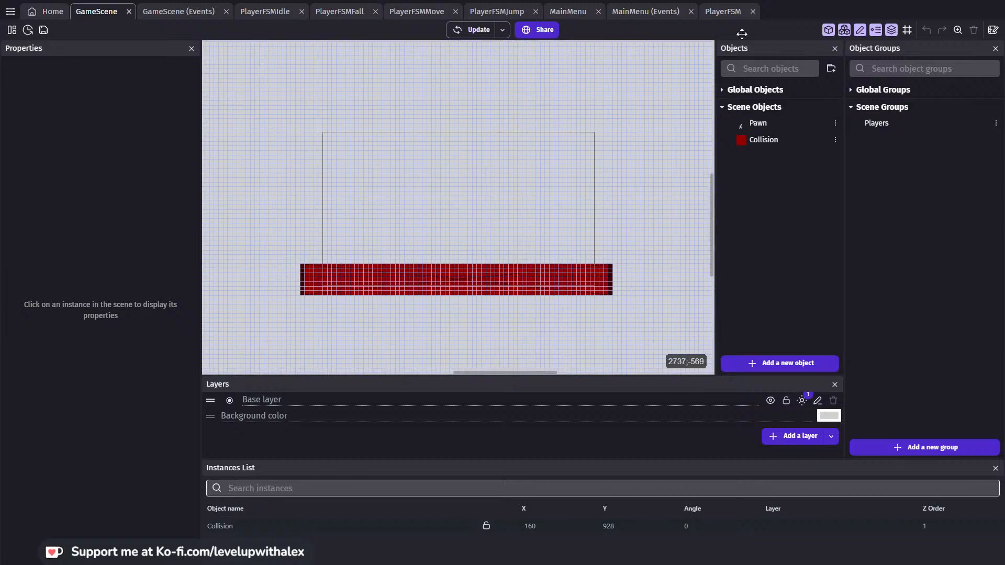
Review the MainMenu events and layout, followed by the GameScene layout and its events
click(743, 13)
click(644, 12)
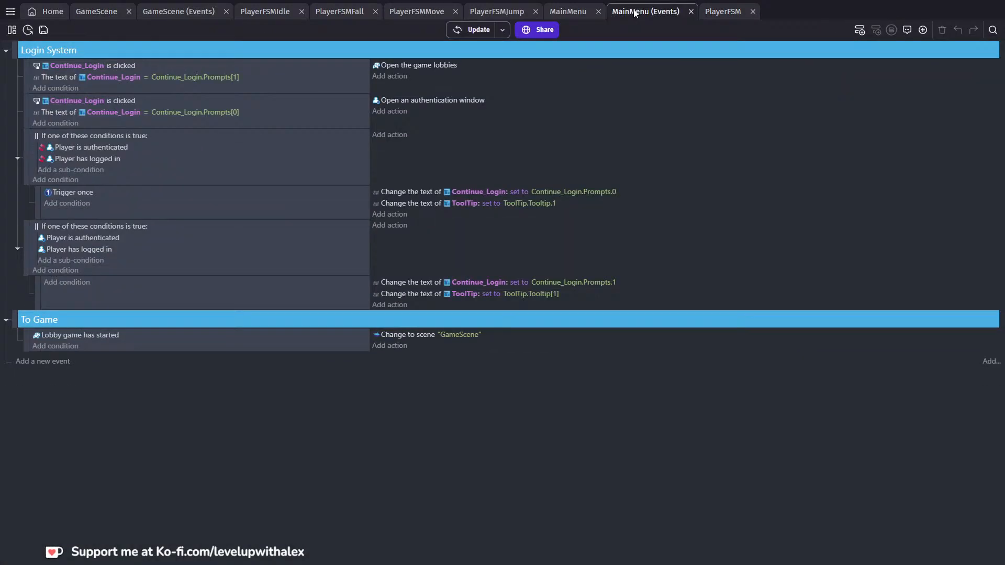
click(567, 11)
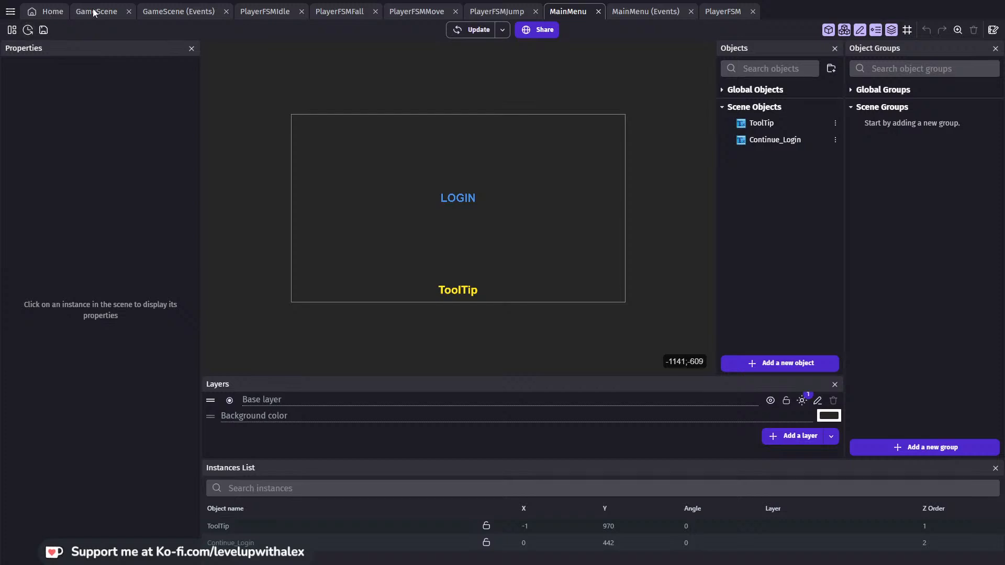
click(94, 12)
click(177, 11)
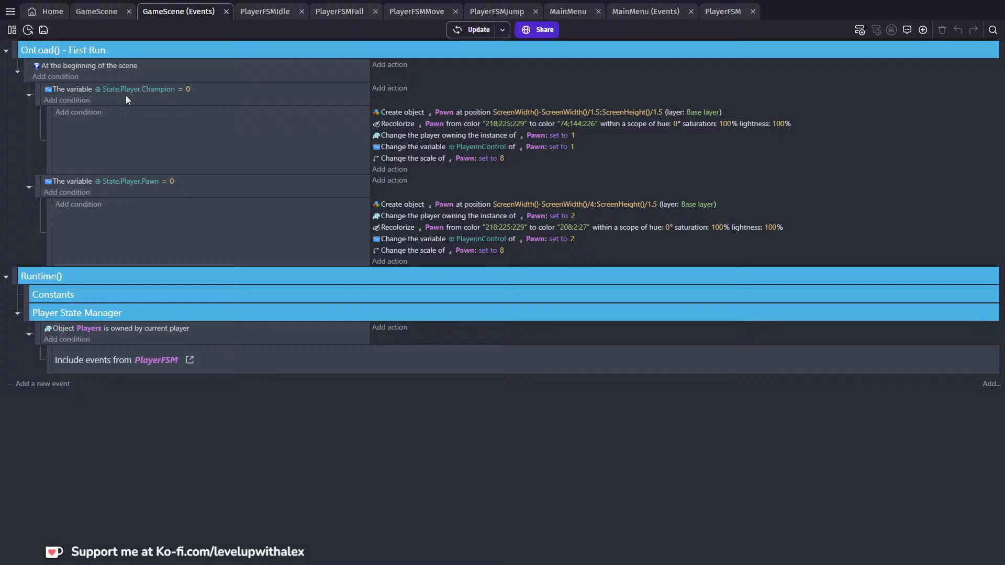
Open the PaintFencers global variables, collapse UserData, and examine the Challenger and Champion values under State.Player
click(10, 11)
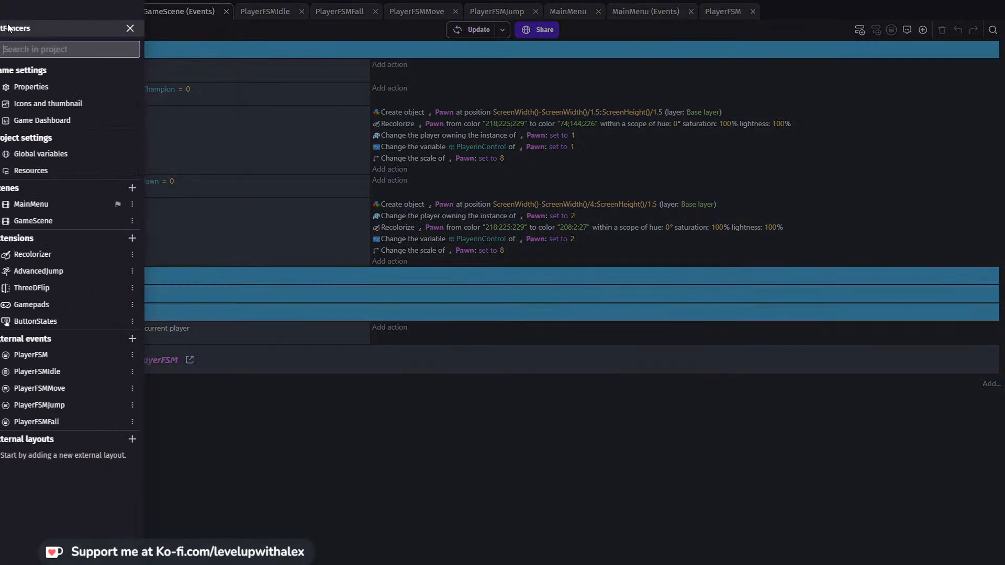
click(75, 155)
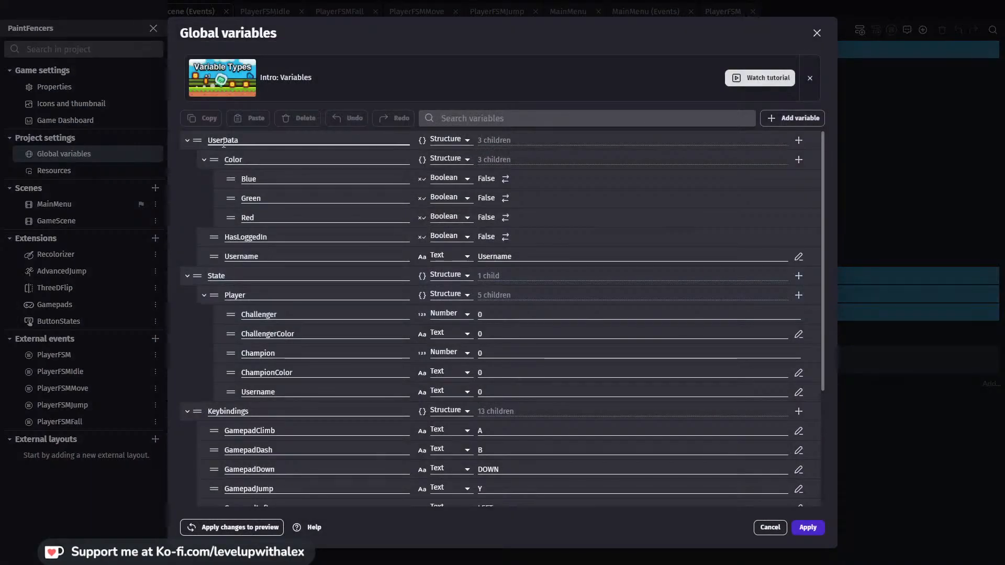
click(183, 139)
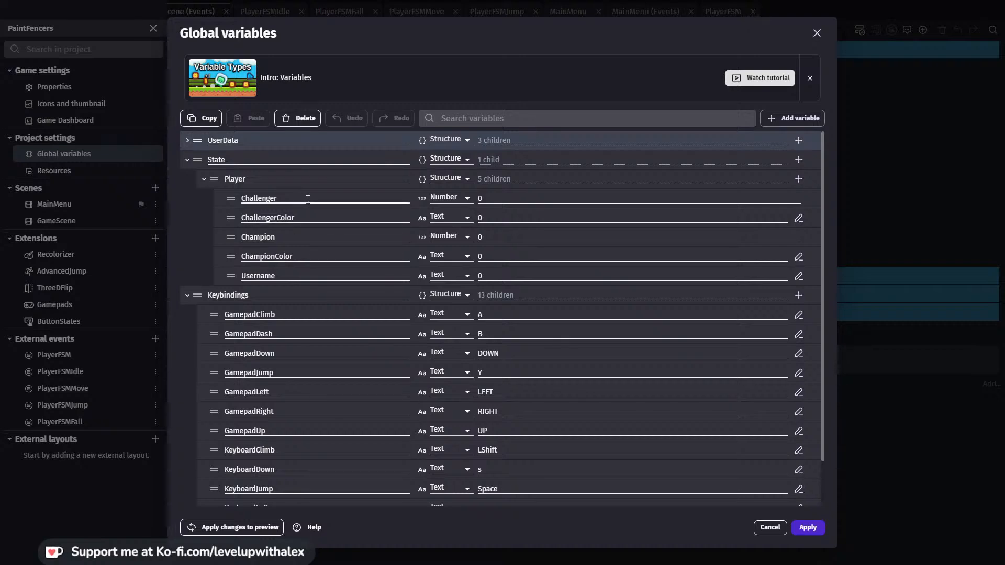
click(473, 197)
click(473, 238)
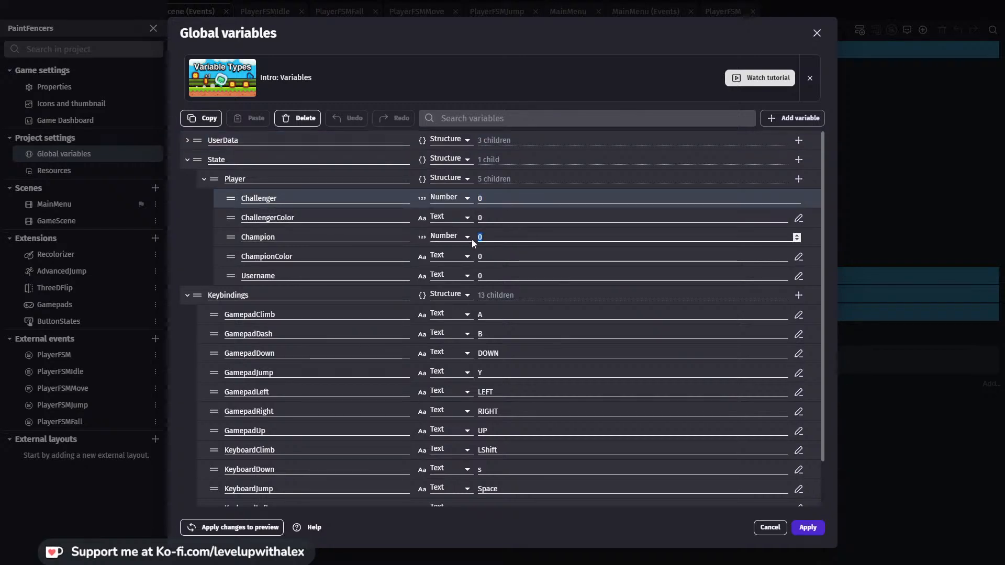
click(807, 527)
click(314, 175)
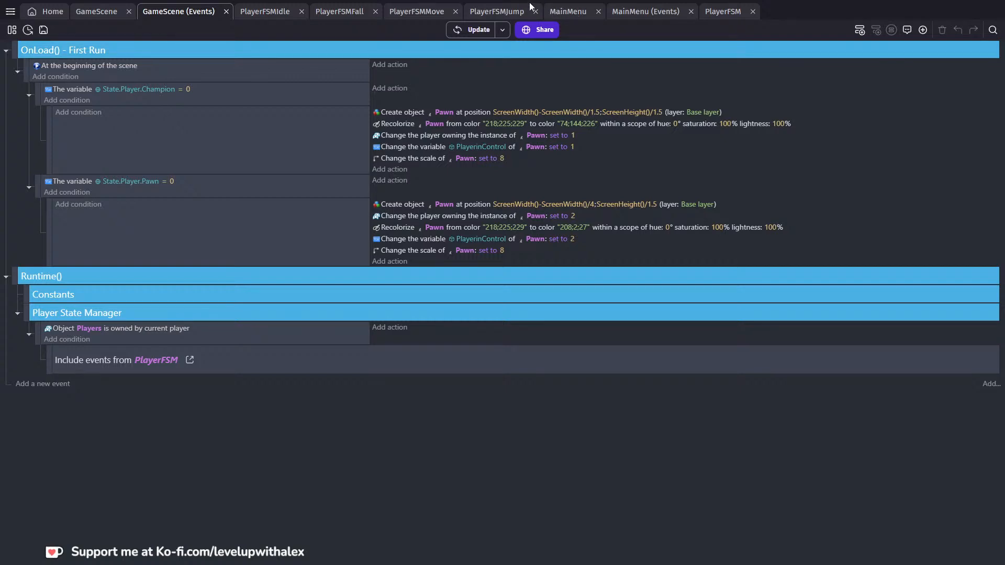
Compare the GameScene layout with the OnLoad events that create and configure the Pawn for each player
click(93, 12)
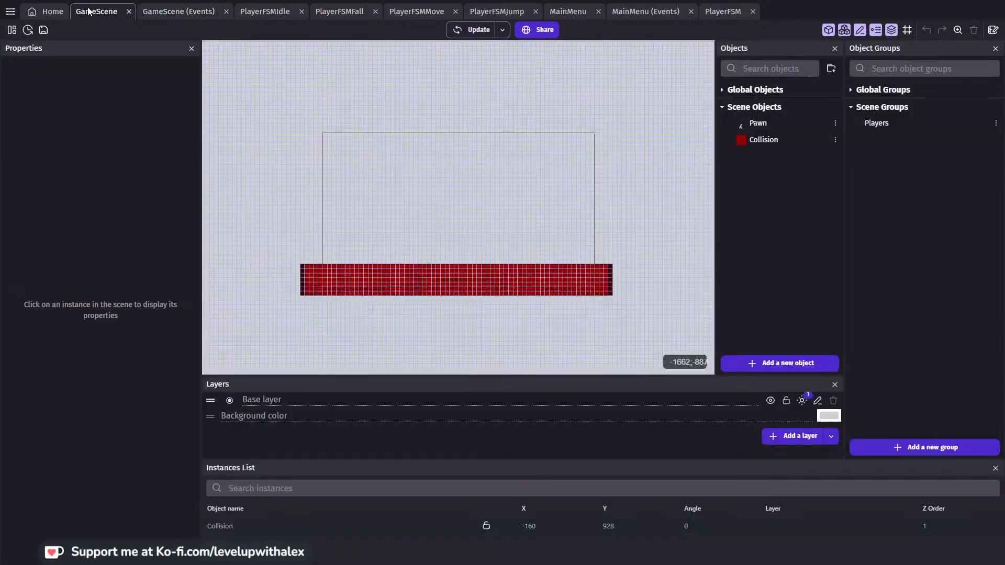
click(180, 14)
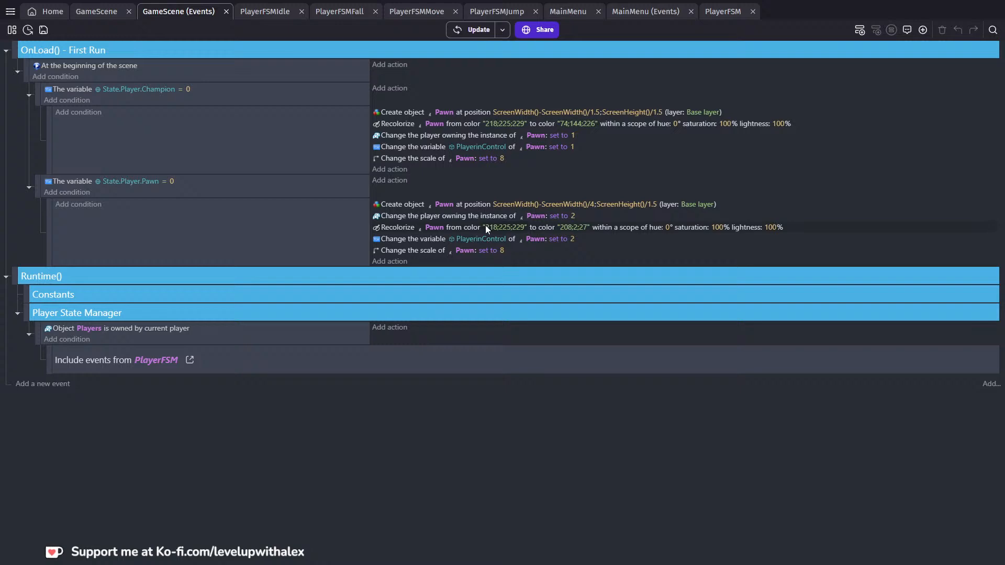
click(86, 16)
click(161, 13)
Place a Pawn instance above the Collision floor in GameScene and enlarge it to about 709 by 768 at about X 125, Y 192
click(96, 11)
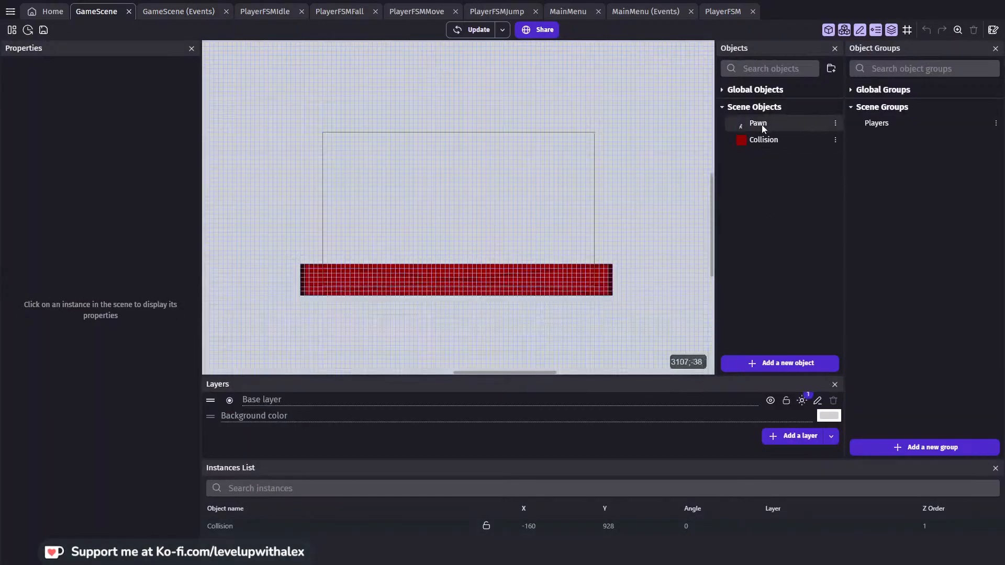
drag(740, 126, 494, 325)
scroll(366, 231, up, 1)
click(358, 218)
drag(430, 228, 396, 132)
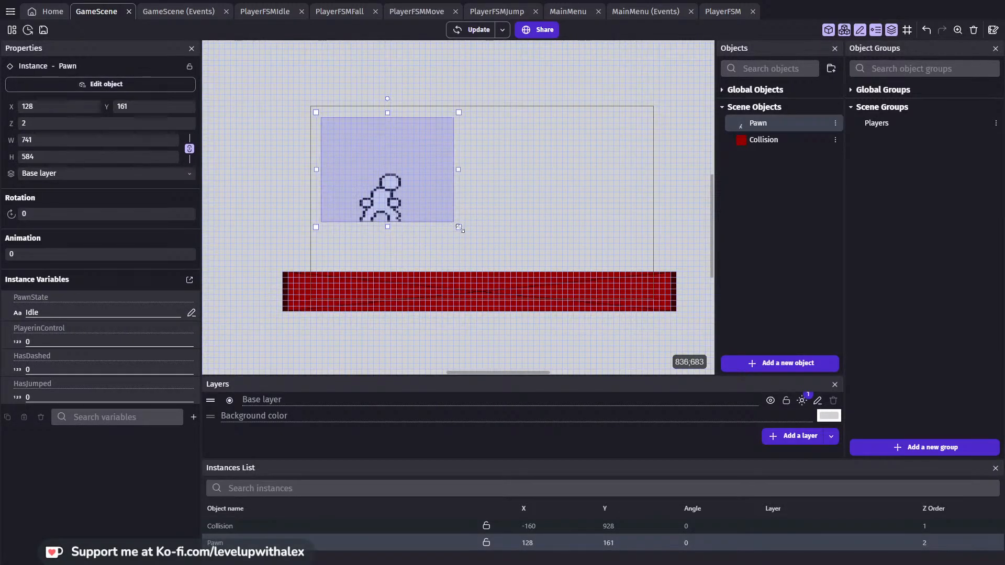
drag(458, 227, 453, 262)
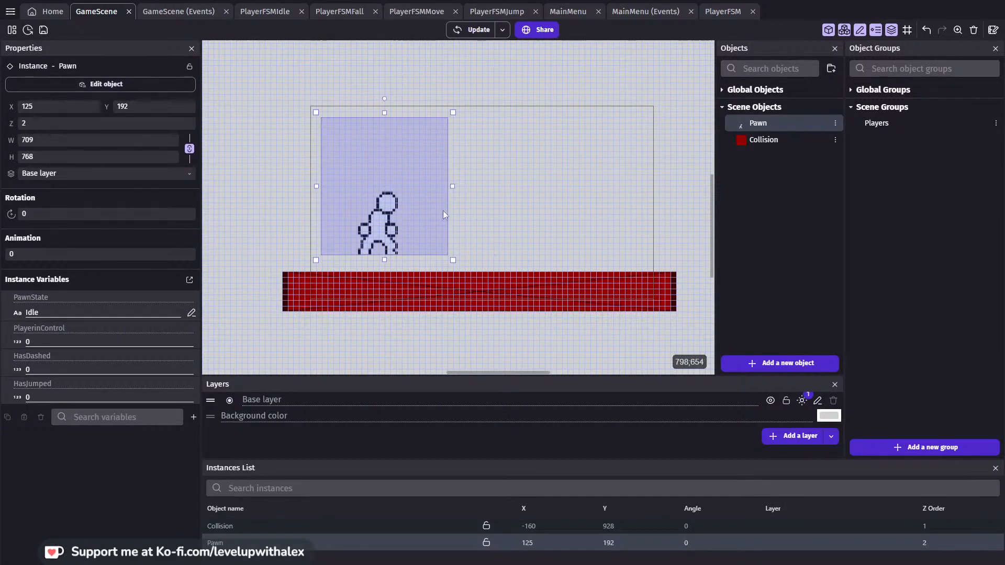
Check the GameScene events again against the scene layout containing the placed Pawn
click(178, 12)
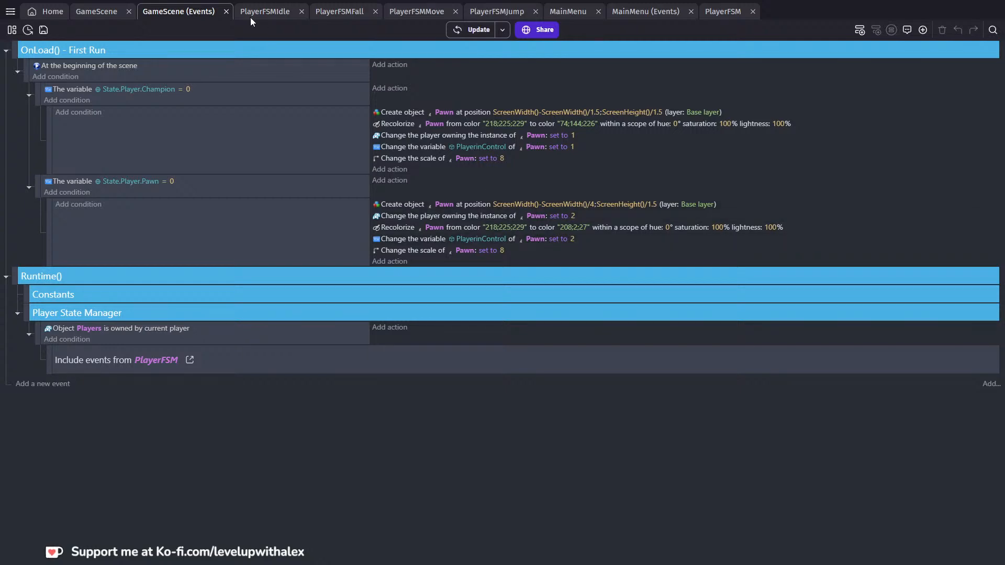
click(93, 11)
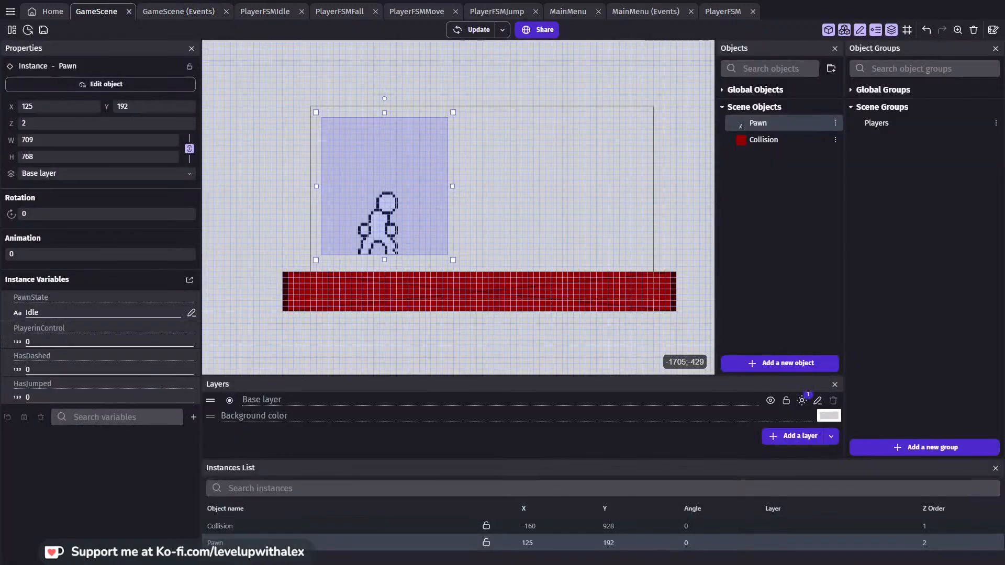
click(12, 30)
click(182, 10)
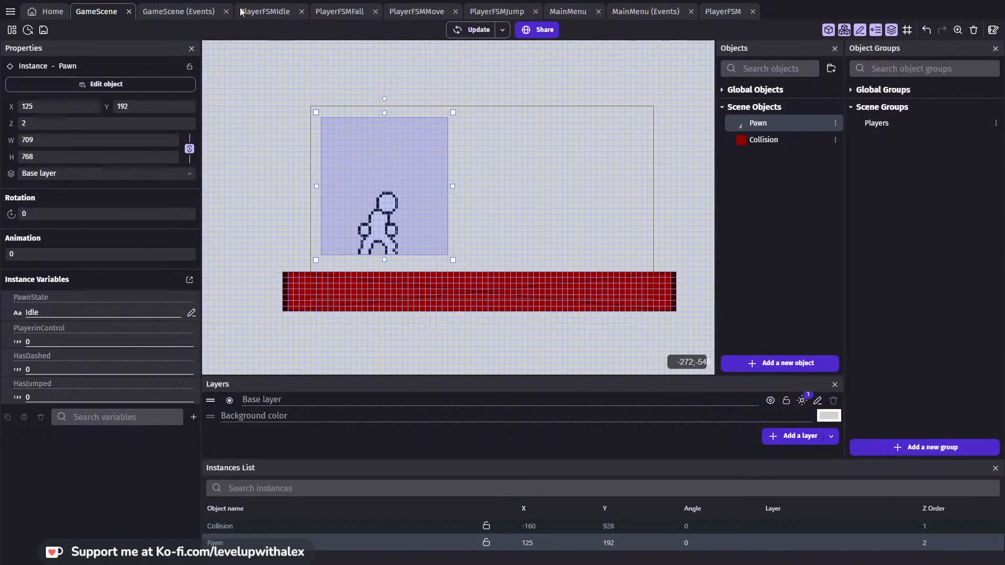
Examine the player ownership actions for both Pawns and the Players ownership condition under Player State Manager in the GameScene events
click(184, 11)
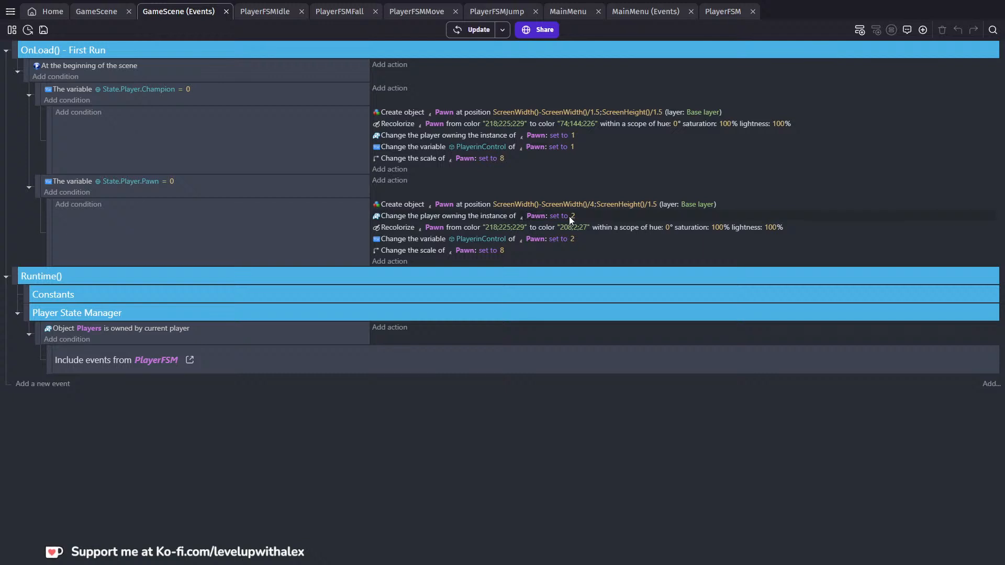
click(390, 137)
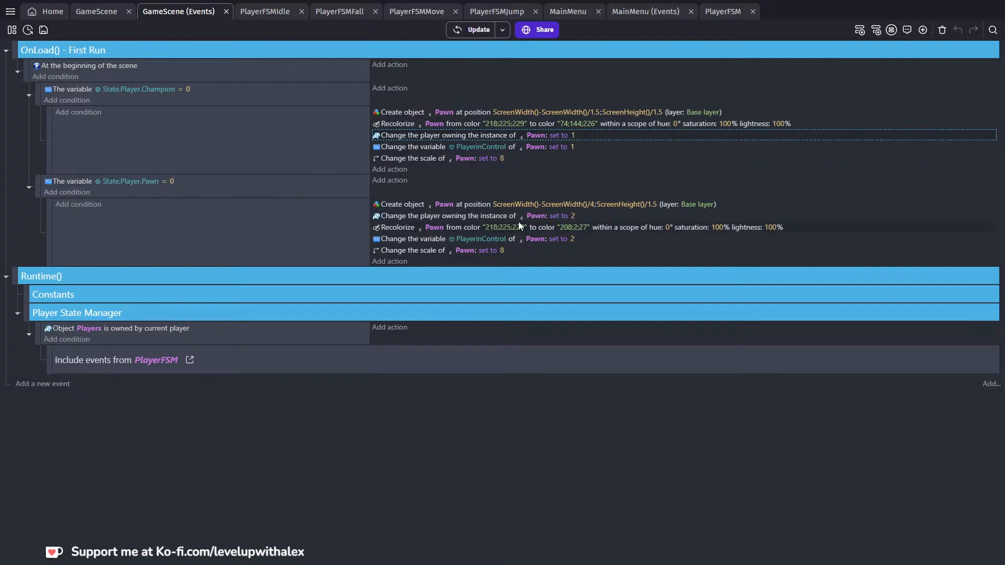
click(491, 216)
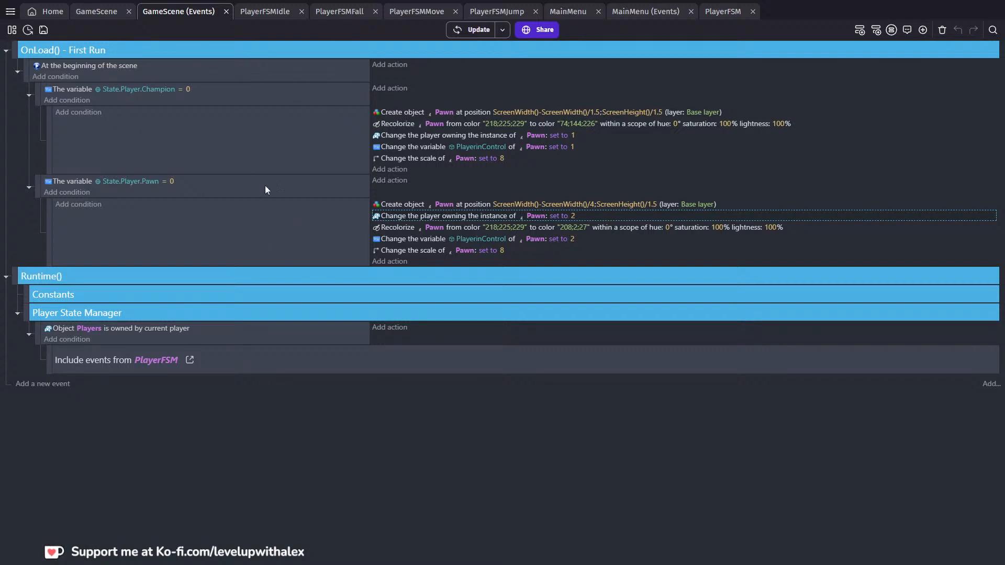
click(389, 136)
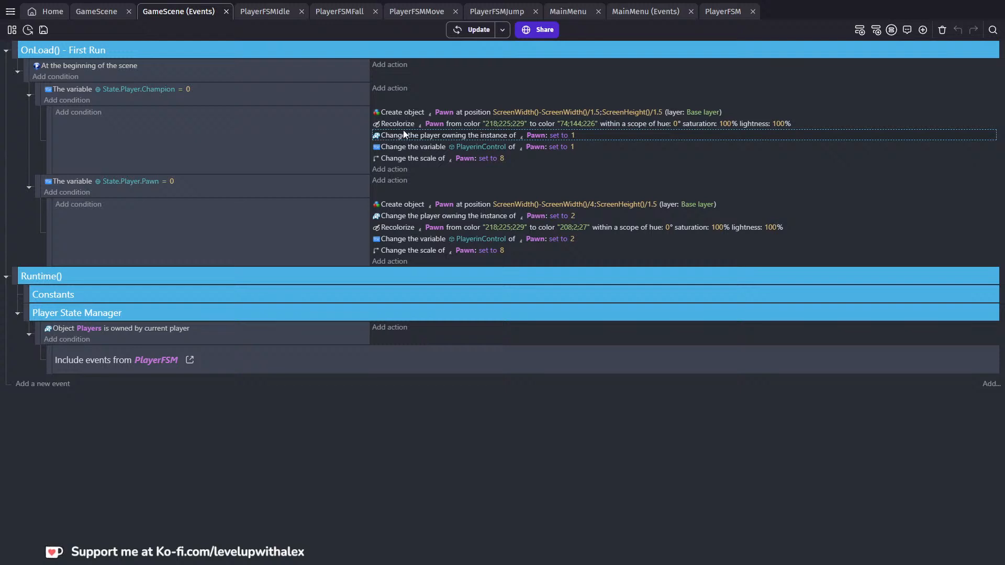
click(191, 340)
mouse_move(56, 359)
mouse_down()
mouse_move(70, 343)
mouse_move(39, 363)
mouse_move(62, 357)
mouse_up()
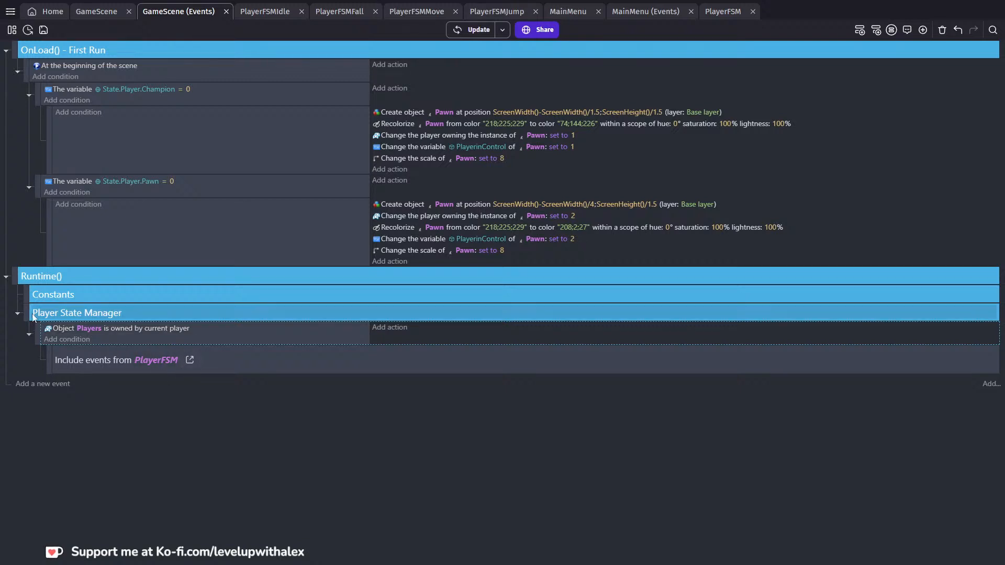
click(17, 313)
click(18, 314)
Switch from PaintFencers to the JazzedCast project by opening it from the project list
click(100, 12)
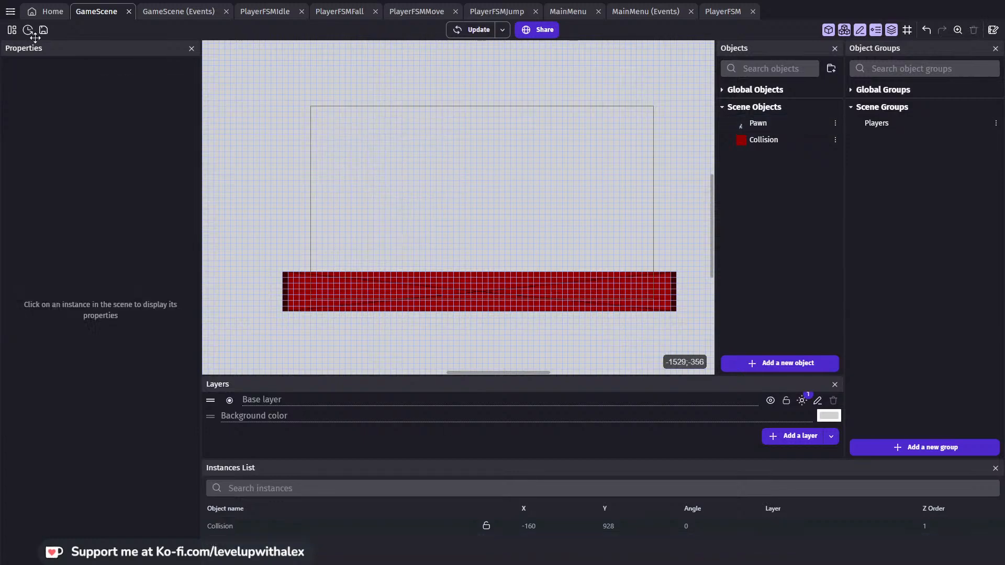
click(47, 10)
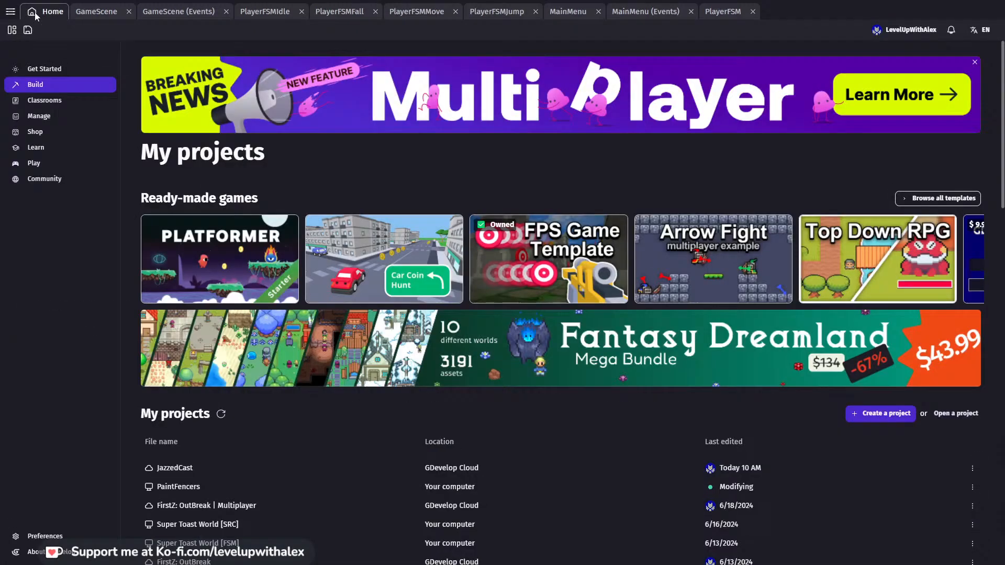
click(172, 469)
click(545, 278)
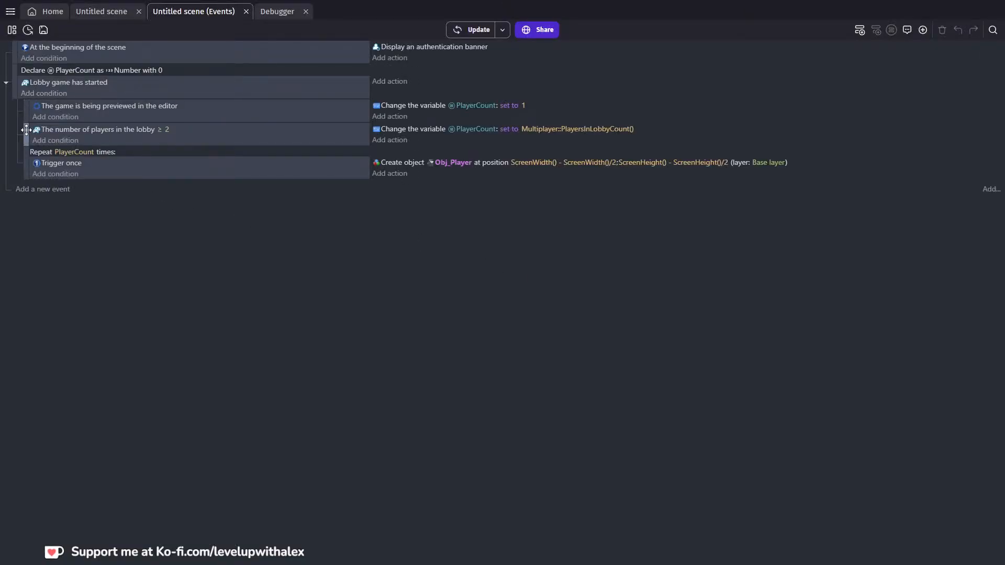
Move the PlayerCount repeat event, the lobby player-number event and the Create Obj_Player action into the beginning-of-scene event
drag(26, 157, 53, 64)
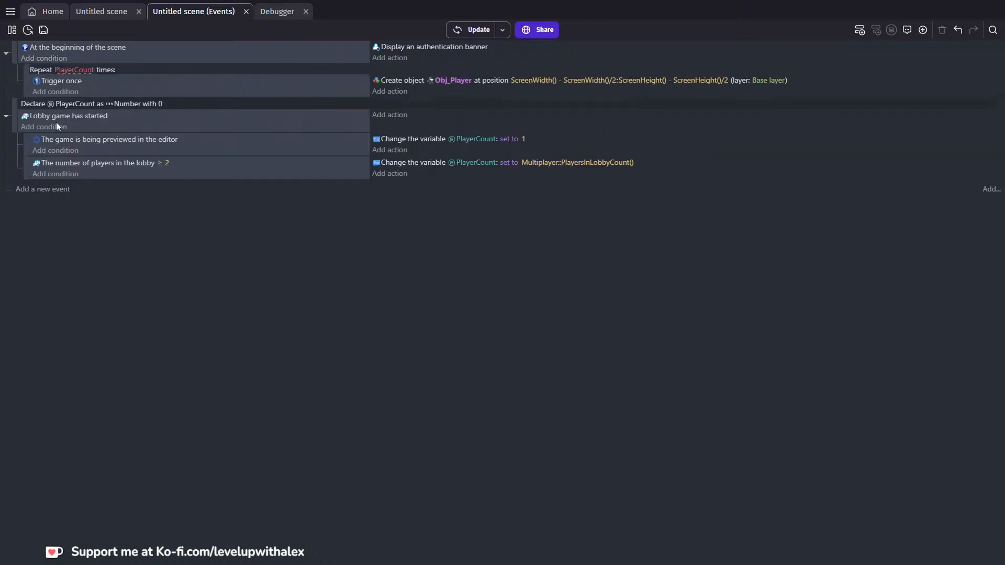
drag(26, 168, 50, 66)
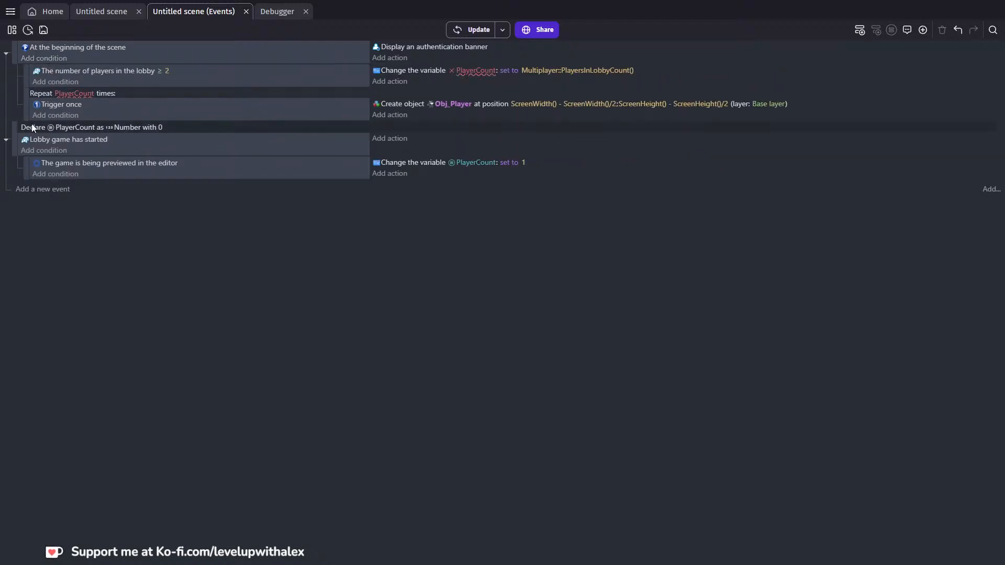
click(116, 49)
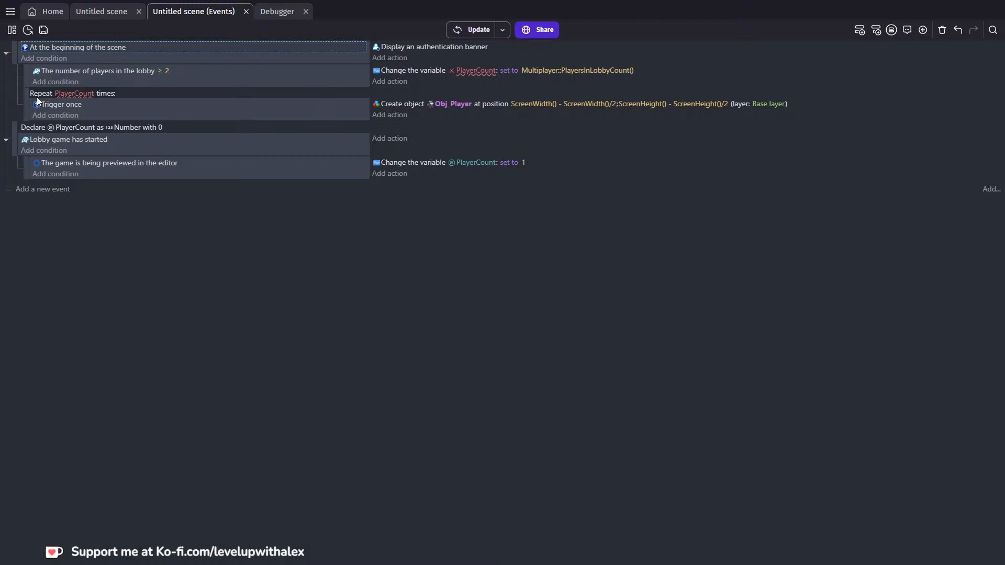
drag(410, 103, 408, 58)
Delete the two leftover sub-events and the whole Lobby game has started event with its editor preview sub-event
click(24, 77)
key(Delete)
click(25, 77)
key(Delete)
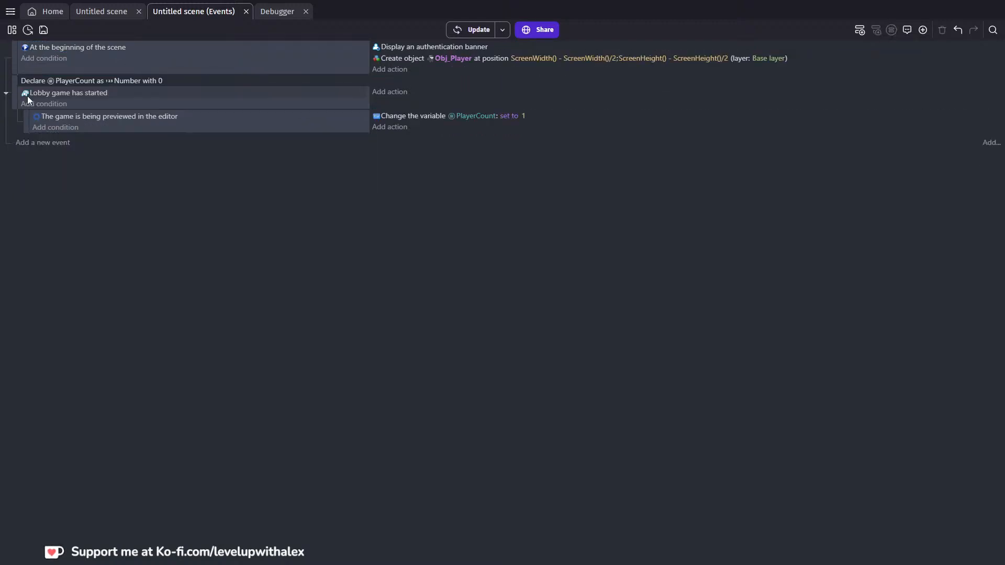
click(25, 126)
key(Delete)
click(16, 97)
key(Delete)
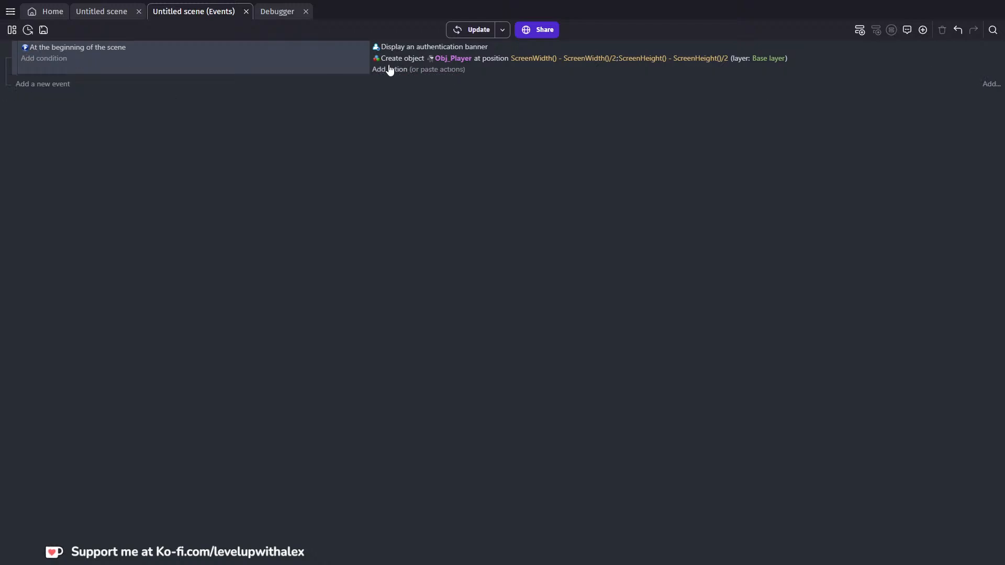
Add a sub-event under the beginning-of-scene event and move the Create Obj_Player action into it
click(12, 55)
key(shift+d)
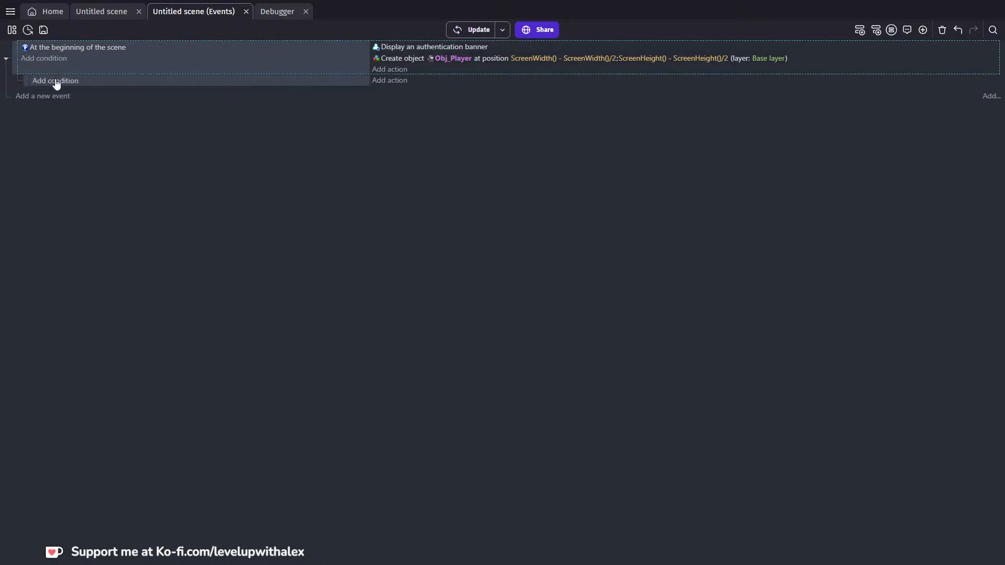
drag(402, 59, 401, 83)
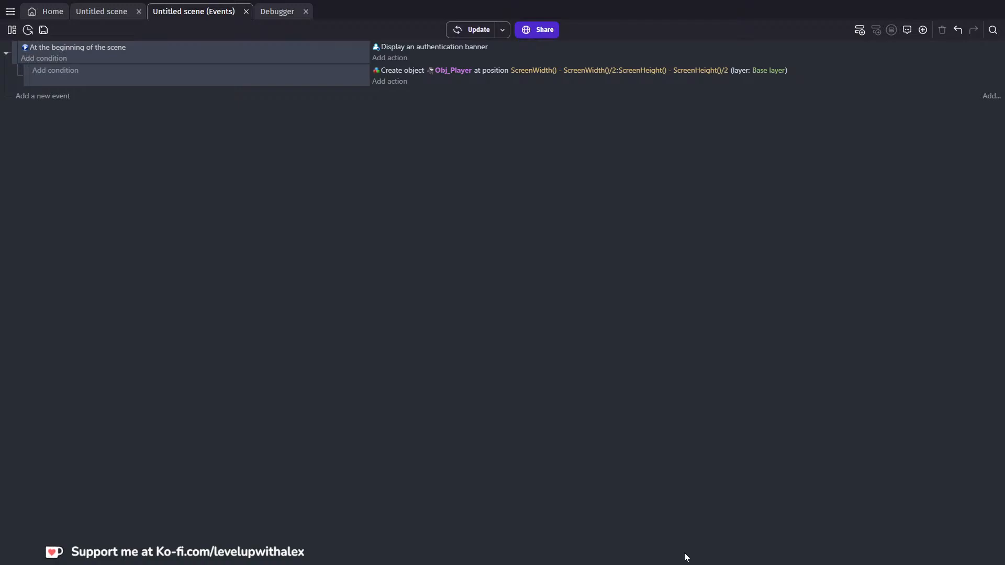
Restart the game preview, test moving and jumping with the created player, and close the preview
key(alt+Tab)
click(595, 150)
click(463, 27)
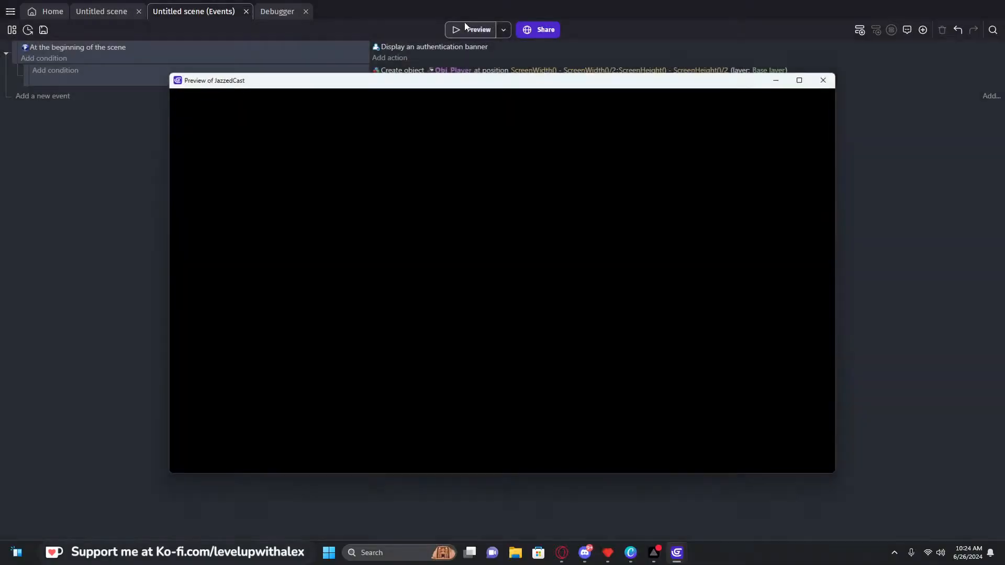
key(Left)
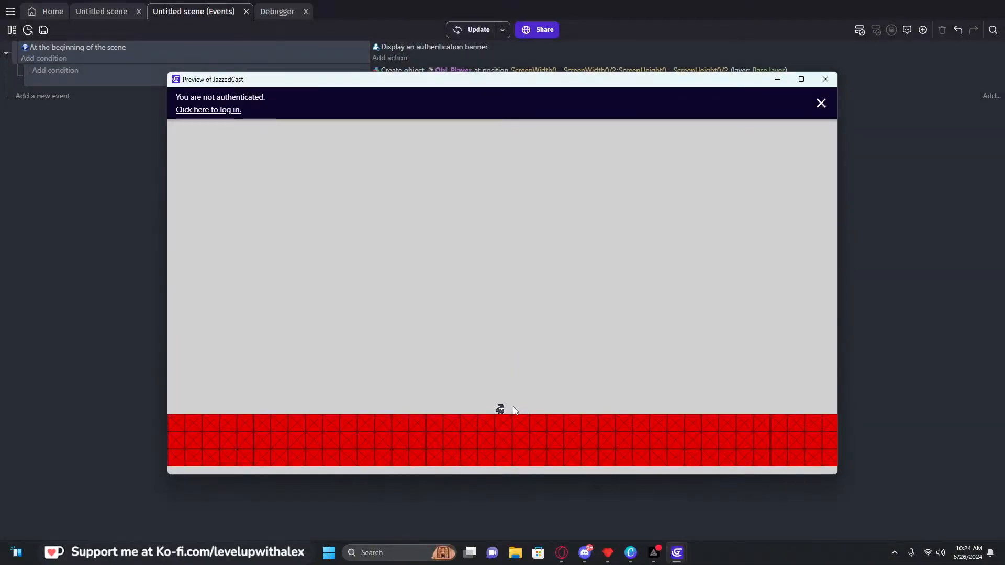
key(space)
key(Right)
key(space)
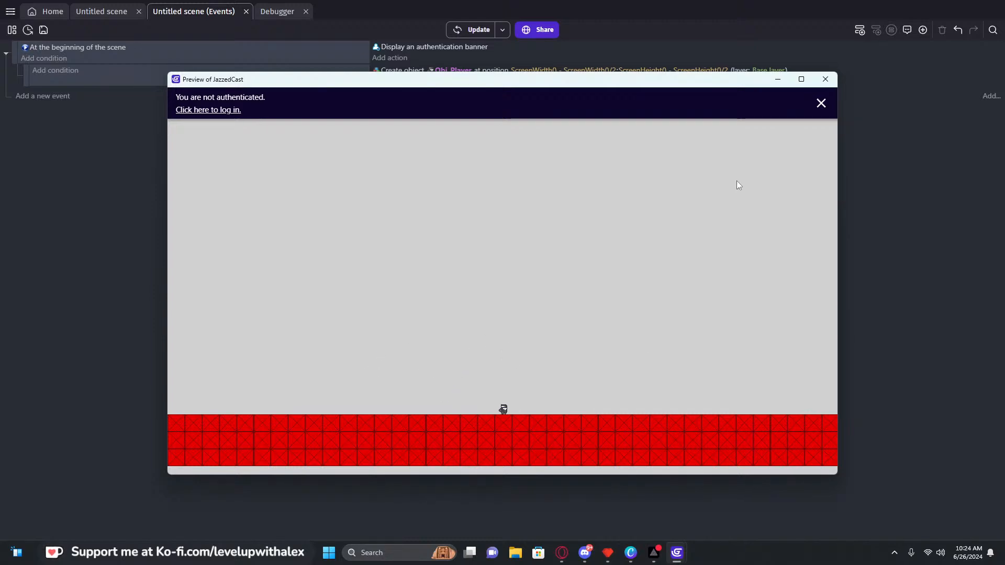
click(830, 79)
Duplicate the sub-event that creates Obj_Player, and briefly preview the game
click(24, 71)
key(ctrl+c)
key(ctrl+v)
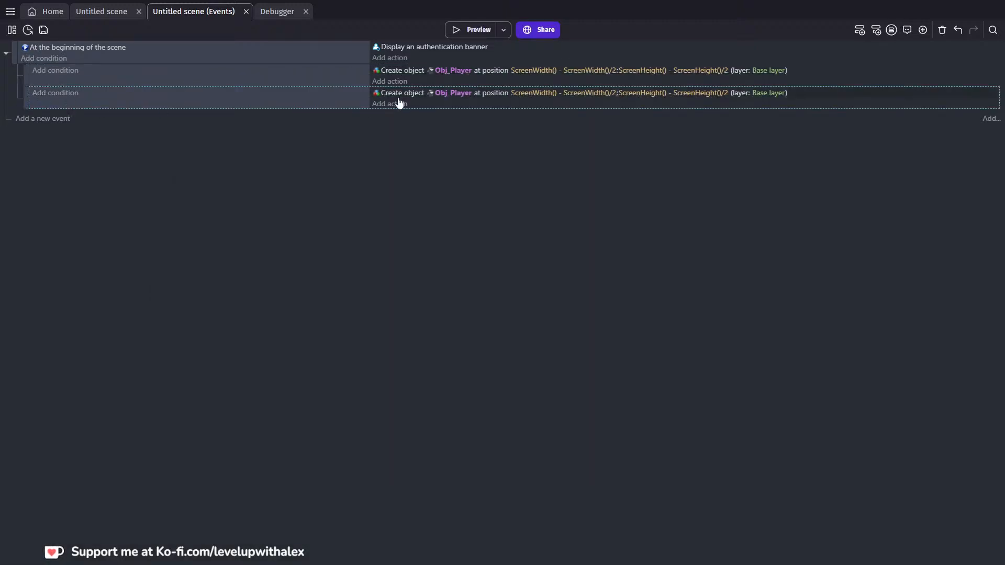
click(486, 34)
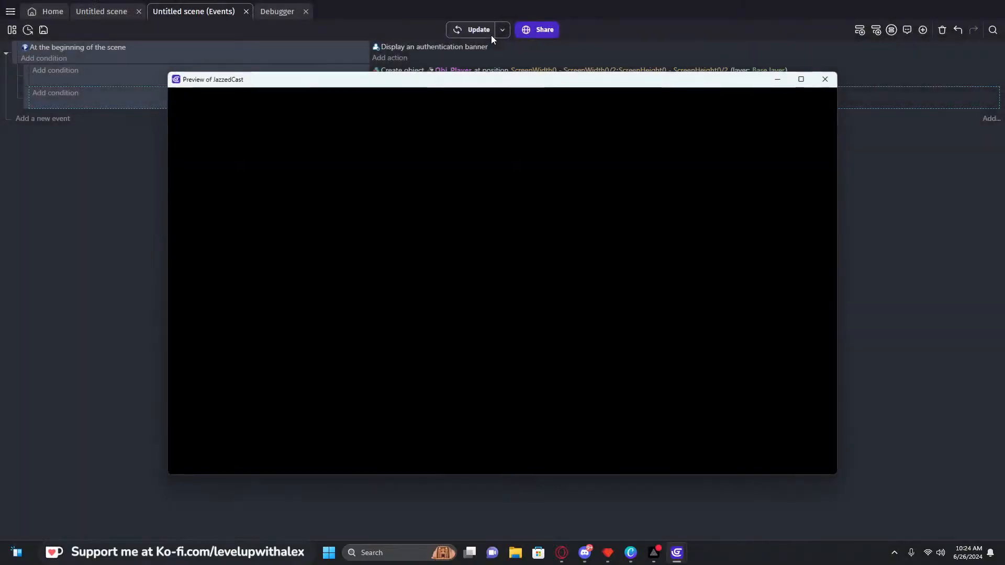
click(825, 79)
Set the X position of the second Create Obj_Player action to ScreenWidth() - ScreenWidth()/2 + 32
click(598, 95)
click(615, 138)
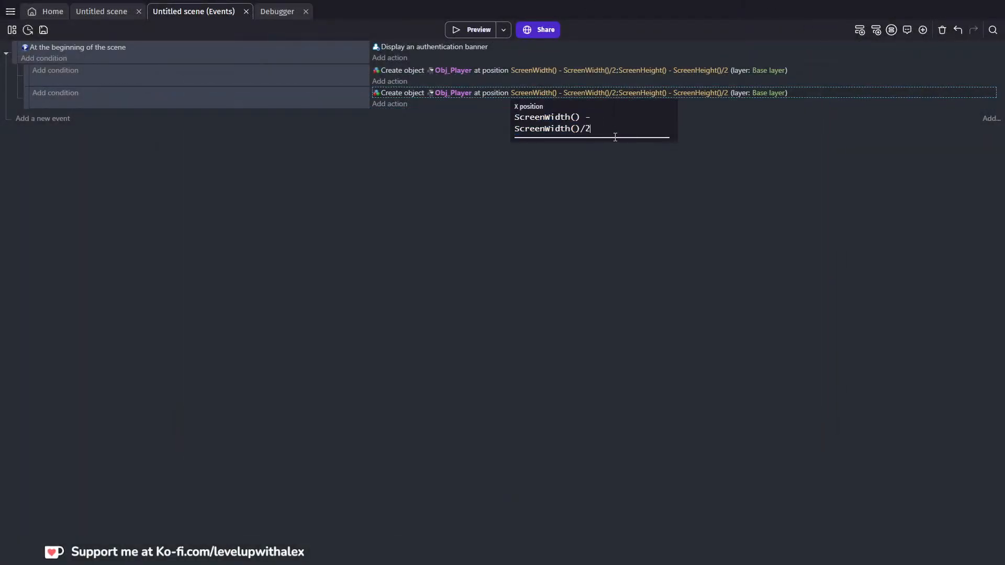
text(+ 32)
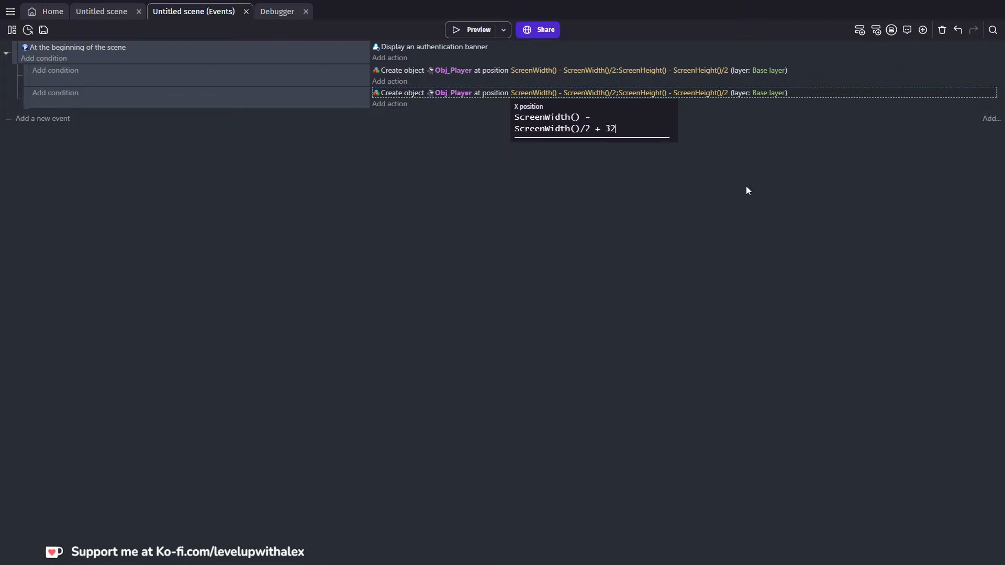
key(Return)
Preview the game, test moving and jumping in both directions with the two created players, and close the preview
click(454, 30)
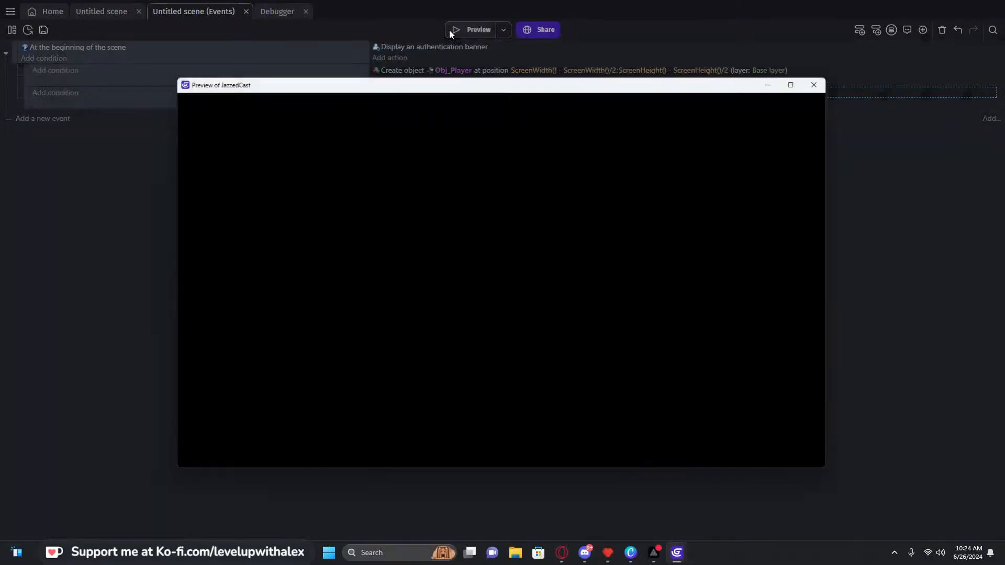
key(Left)
key(space)
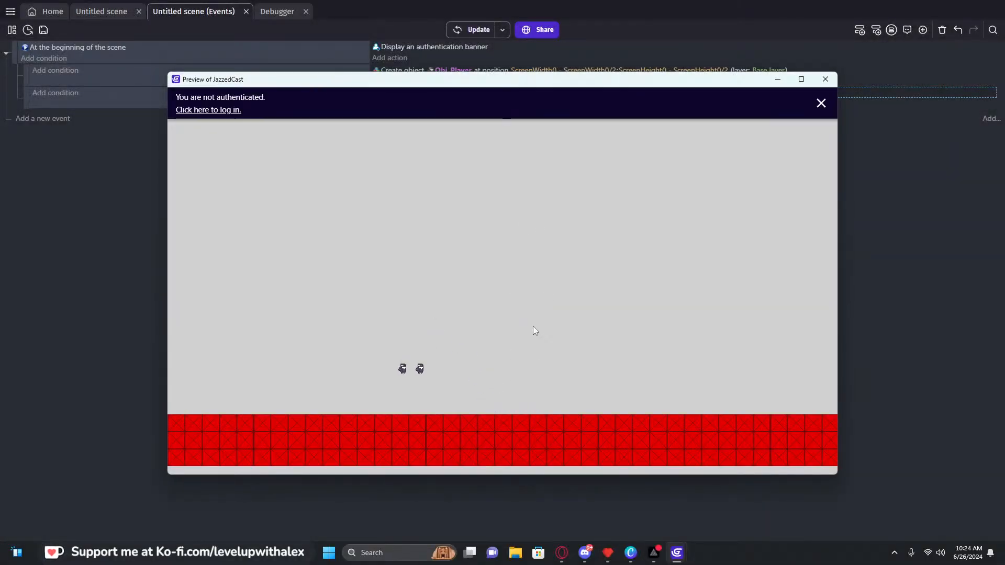
key(Right)
key(space)
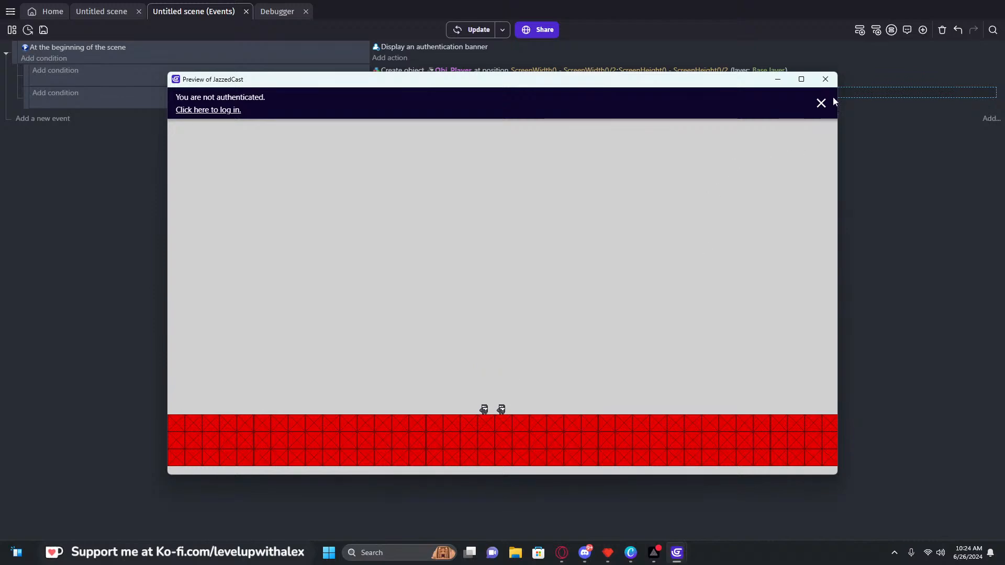
click(825, 79)
Add an empty event at the end of the event sheet and search the available actions for "multi"
click(27, 118)
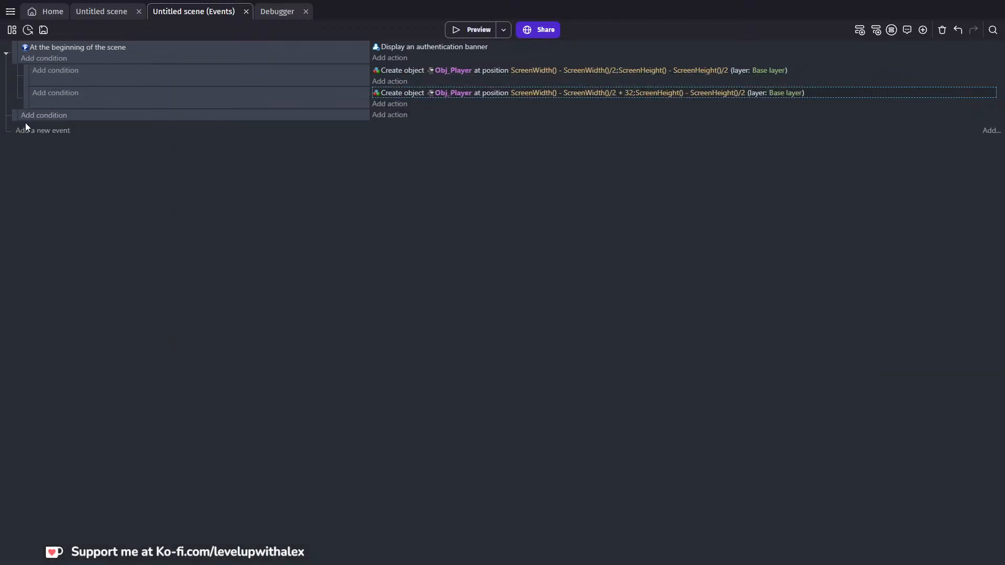
click(396, 81)
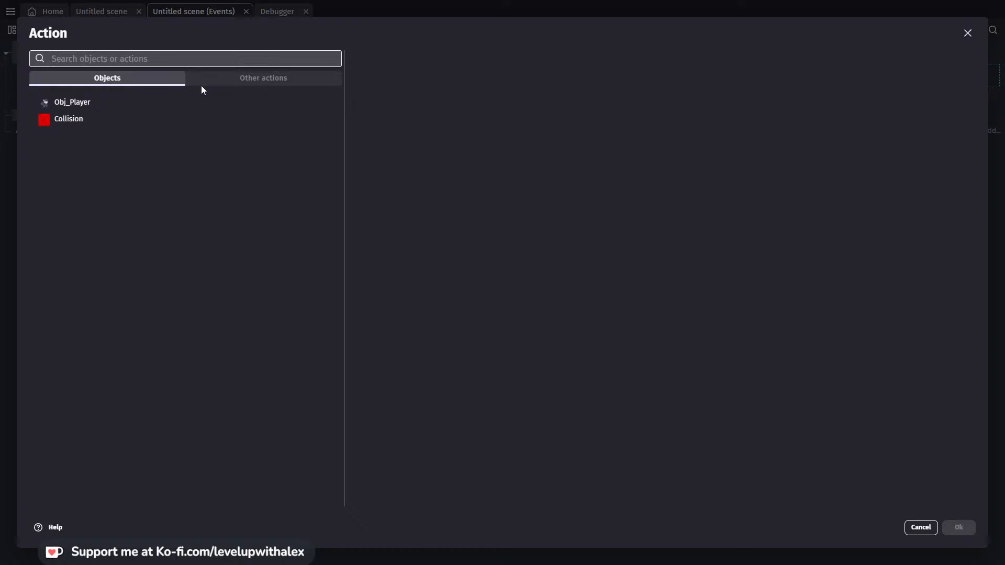
text(mu)
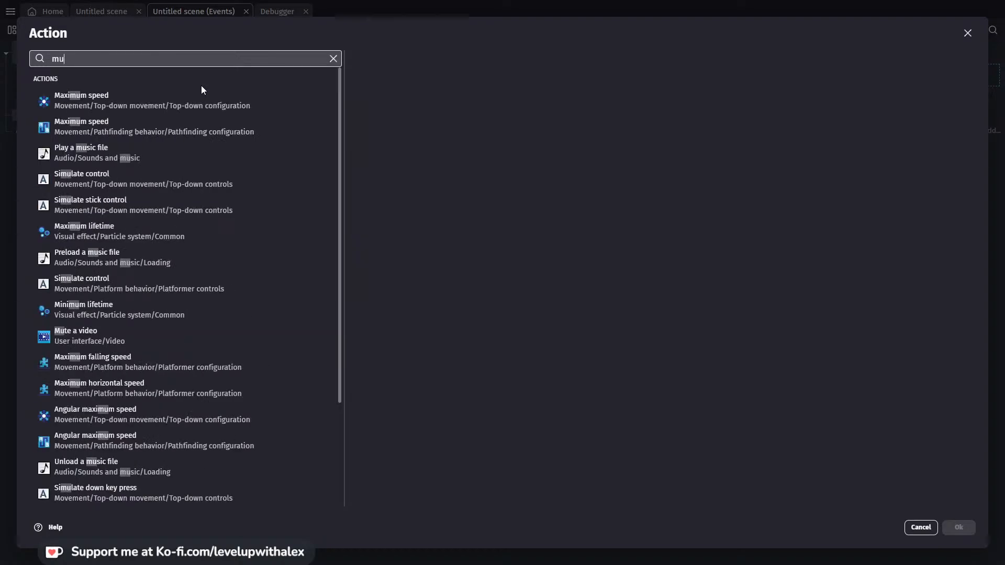
text(lti)
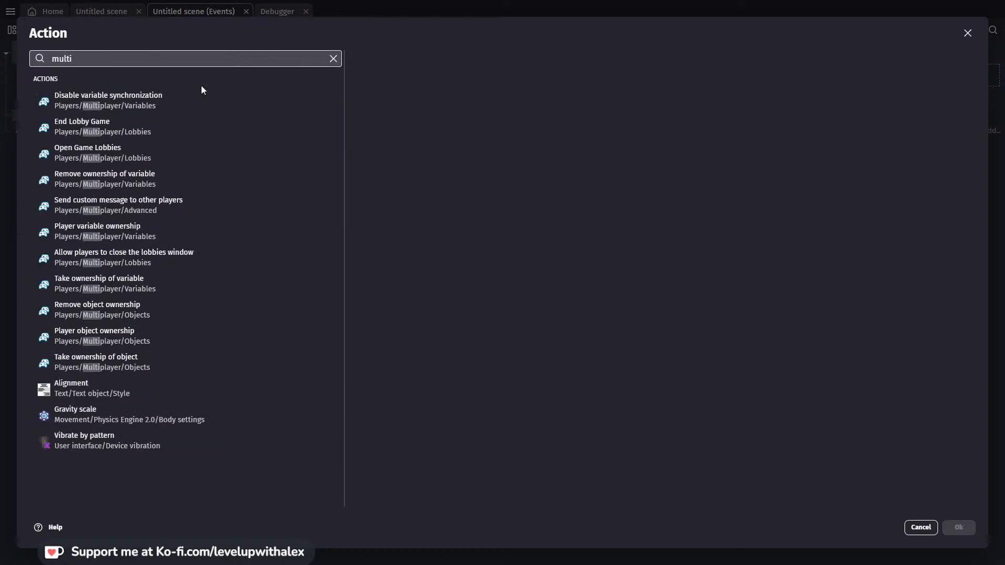
click(967, 33)
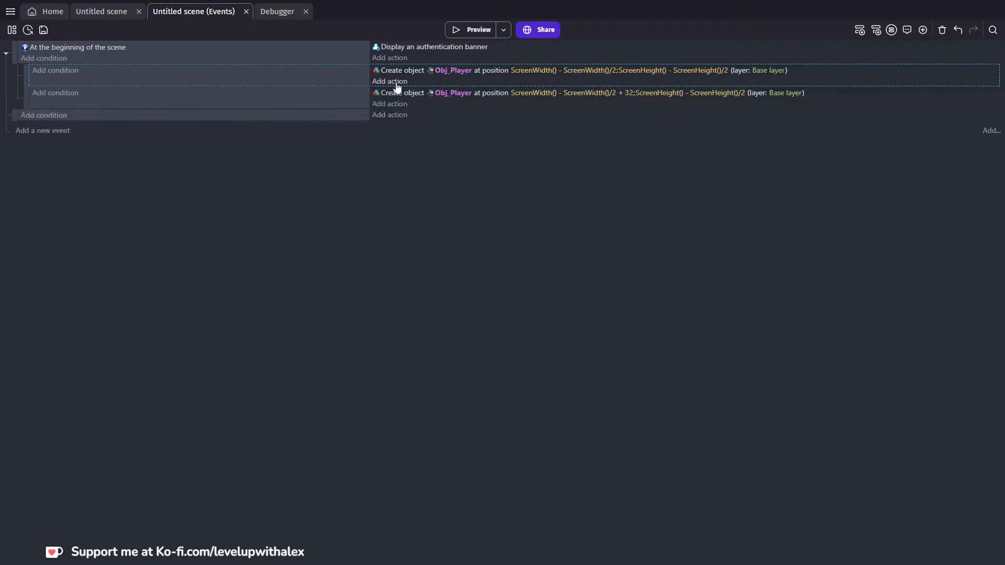
Add a Player object ownership action for Obj_Player to the first sub-event, set to player number 1
click(396, 84)
click(88, 104)
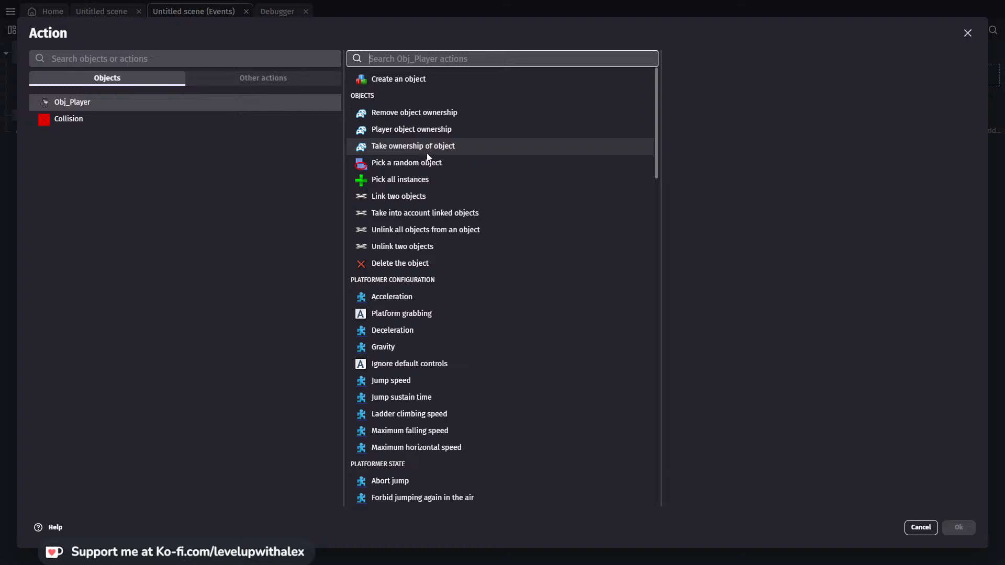
text(mul)
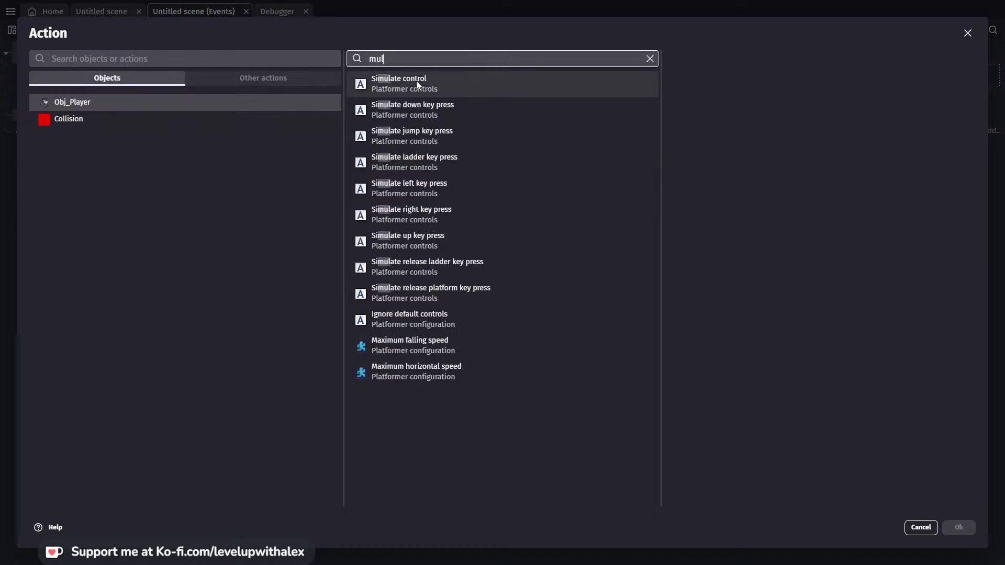
text(ti)
key(BackSpace)
key(BackSpace)
key(BackSpace)
key(BackSpace)
key(BackSpace)
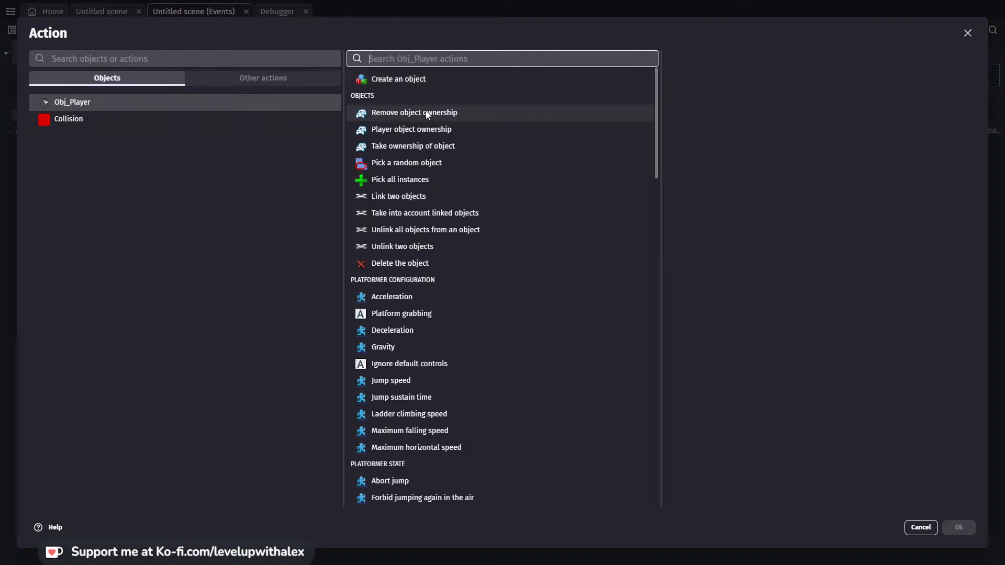
scroll(427, 111, down, 10)
scroll(438, 116, down, 8)
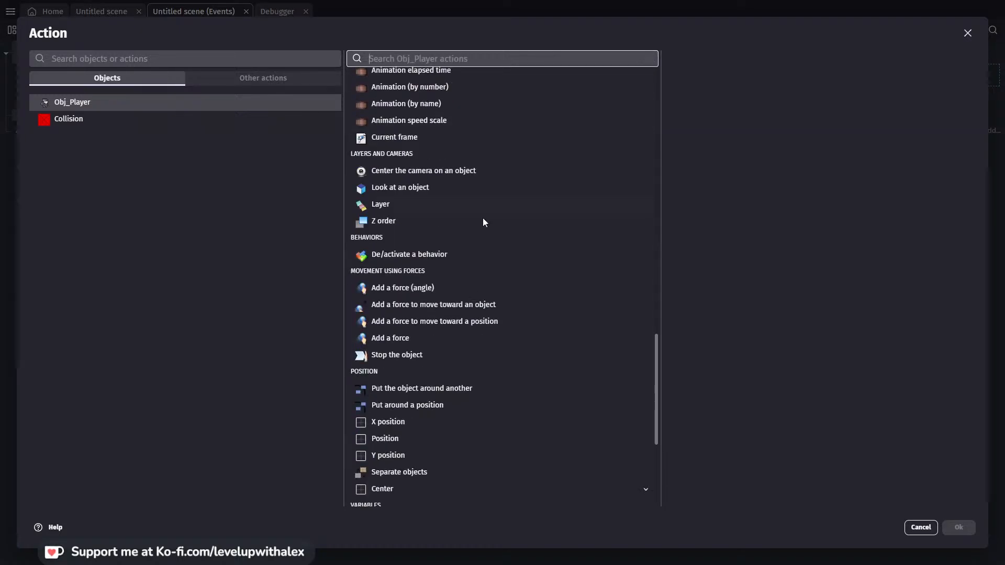
scroll(492, 248, up, 12)
scroll(487, 272, up, 4)
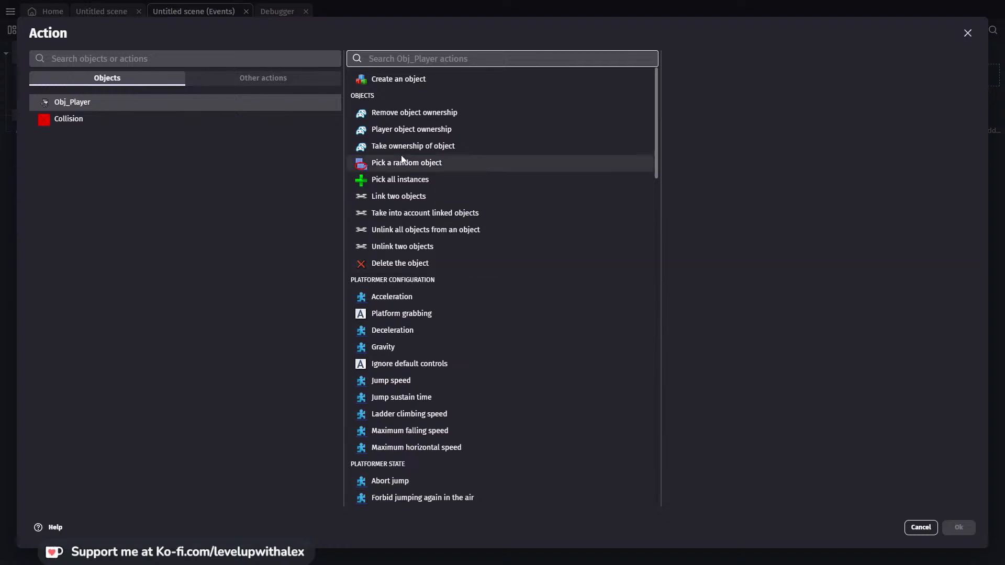
click(409, 129)
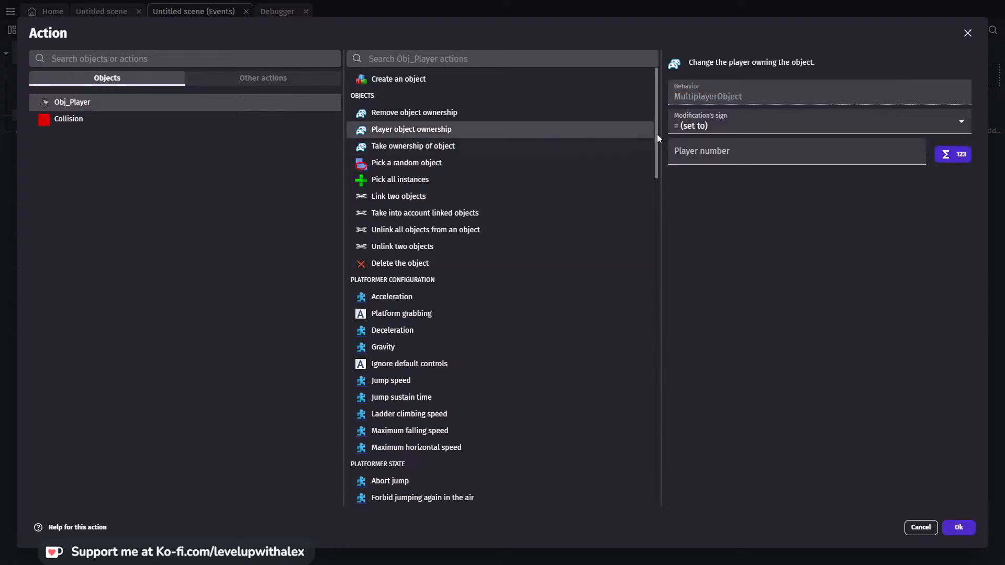
text(1)
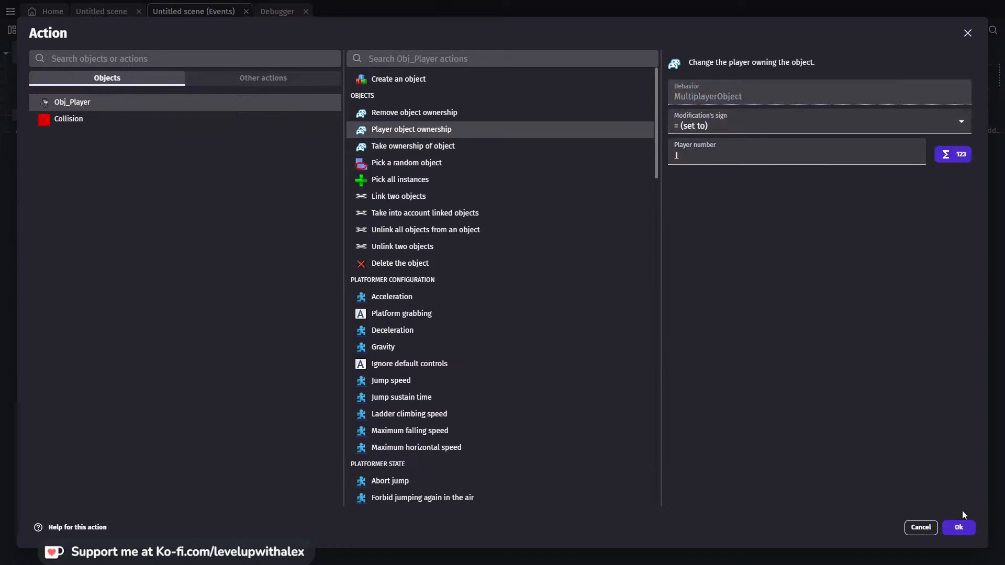
click(958, 527)
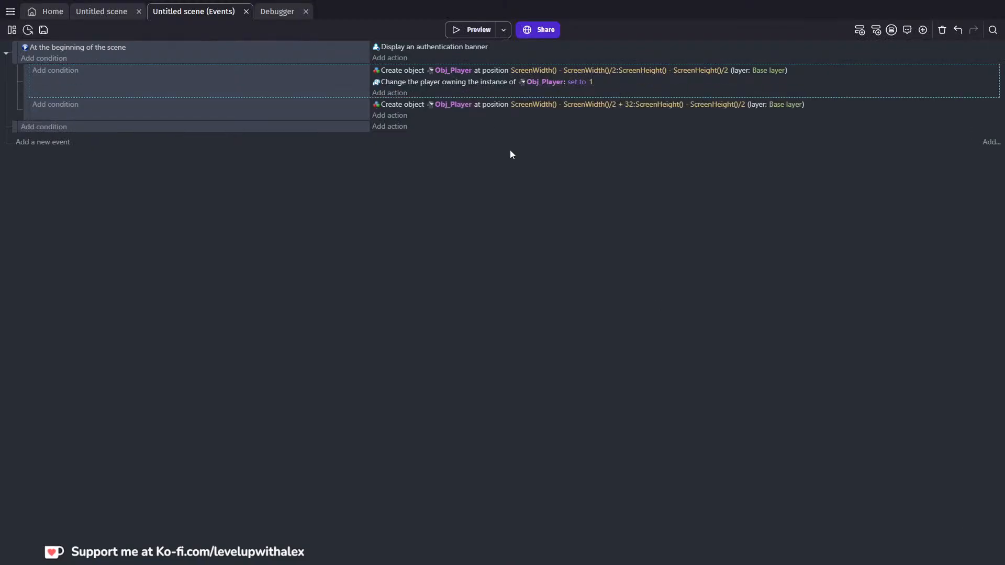
Copy the Obj_Player ownership action into the second sub-event, and delete the empty event at the end of the sheet
click(391, 116)
click(976, 33)
click(429, 116)
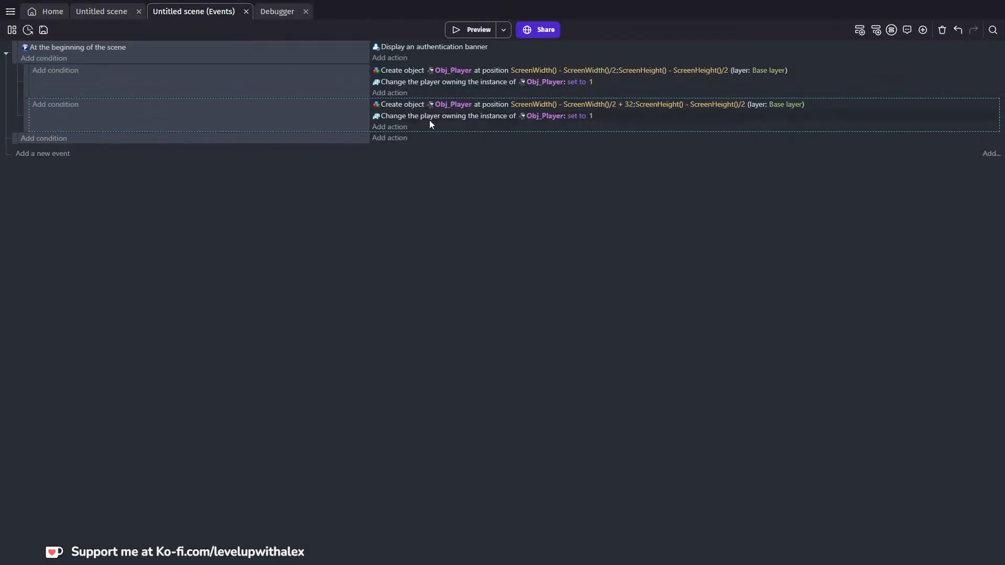
click(16, 138)
key(Delete)
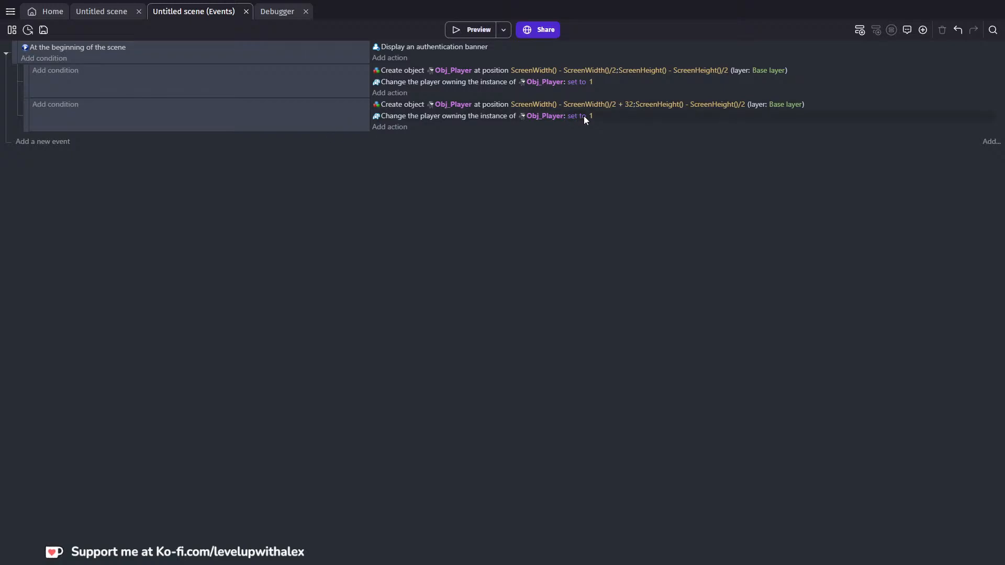
Preview the game, test how both owned players respond to moving and jumping in each direction, and close the preview
click(472, 30)
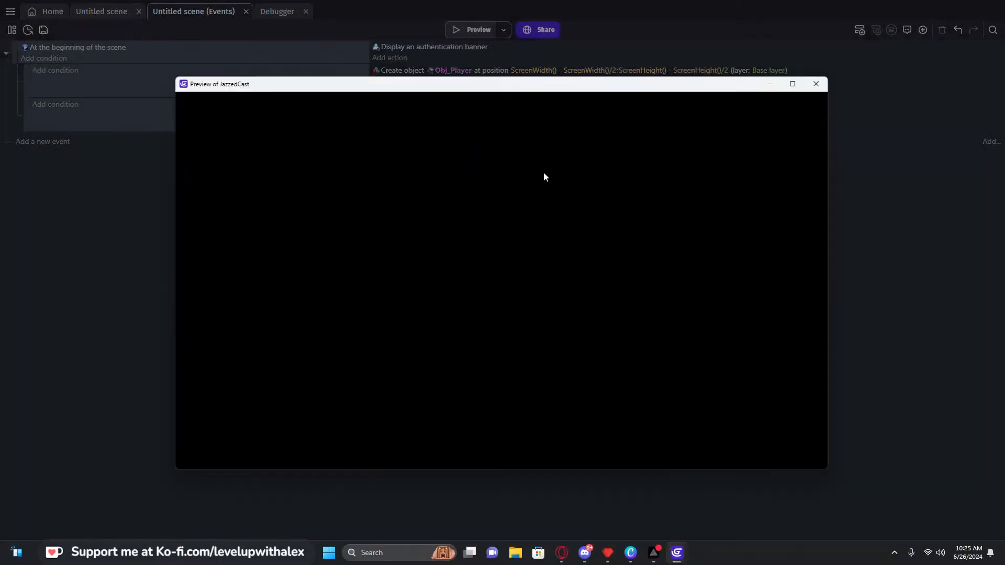
key(Left)
key(Right)
key(space)
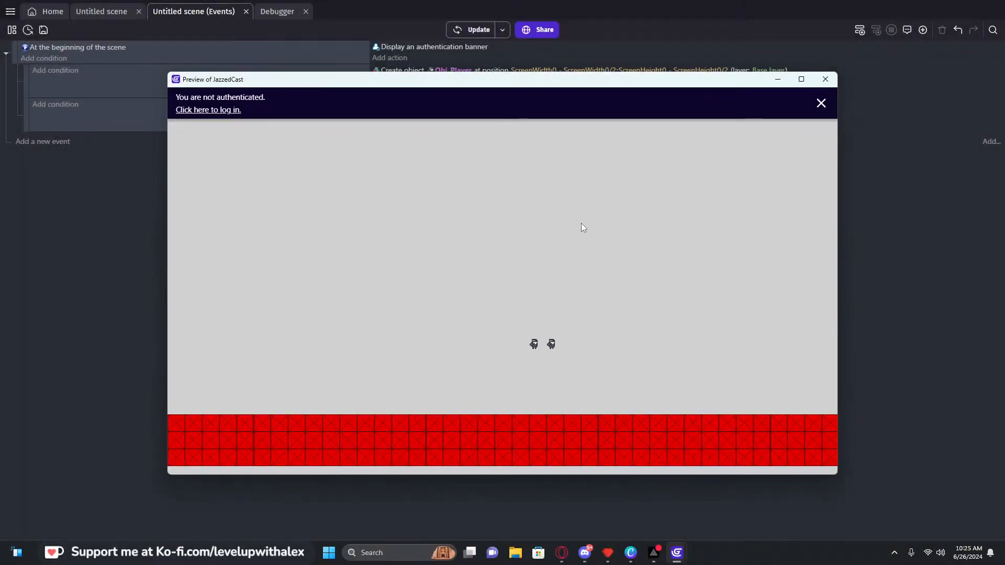
key(Left)
key(space)
key(Right)
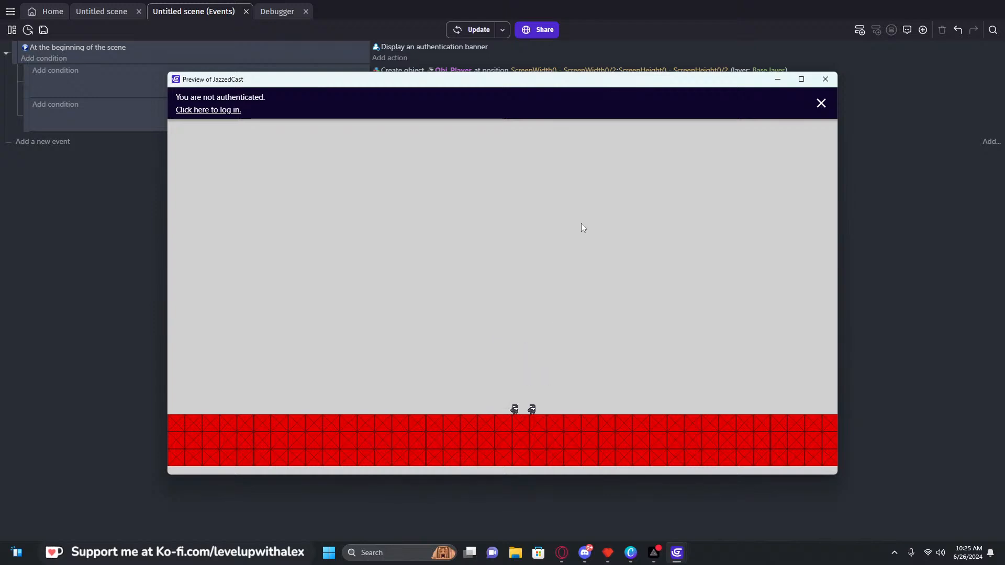
key(Left)
key(Right)
key(space)
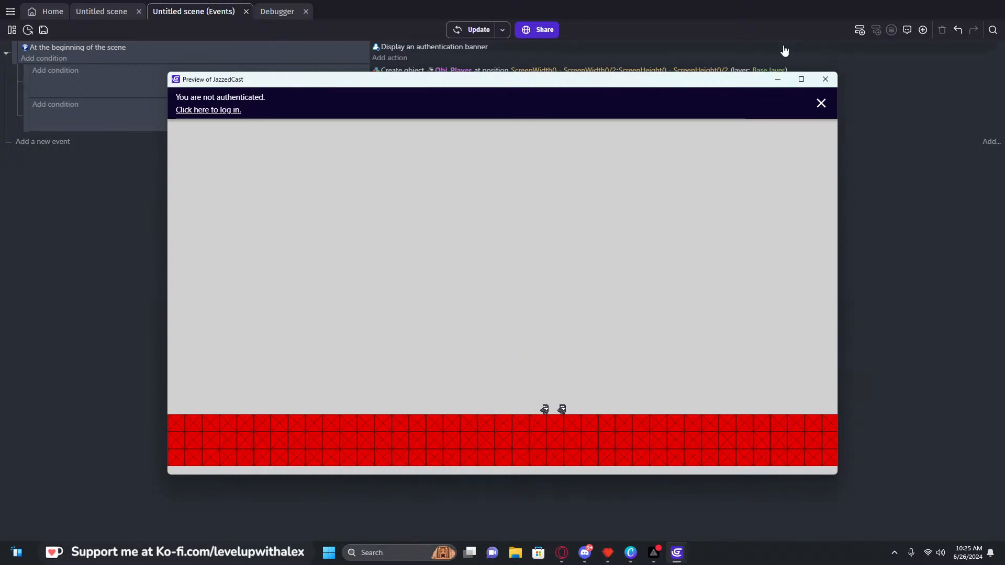
click(825, 79)
click(283, 13)
click(187, 12)
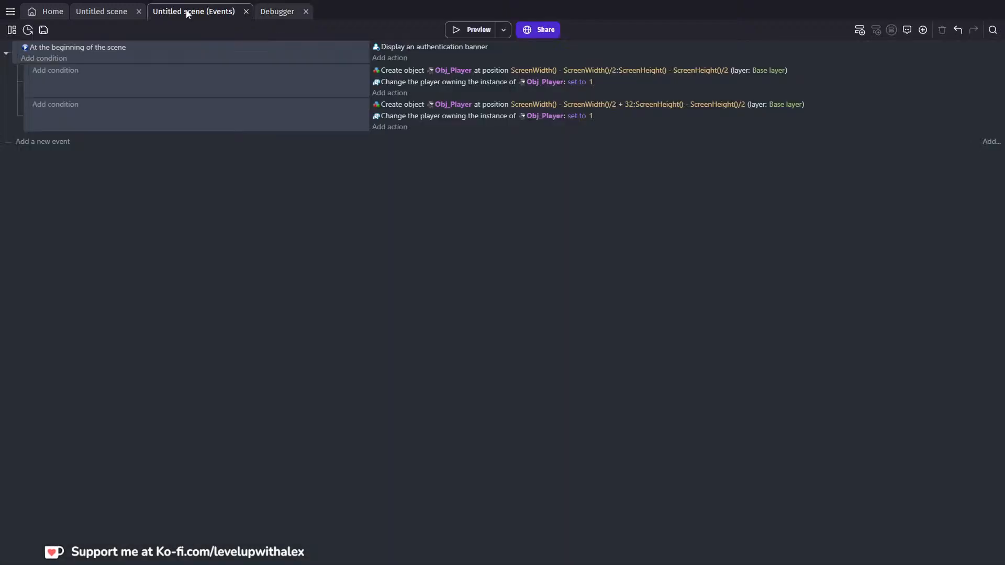
double_click(388, 70)
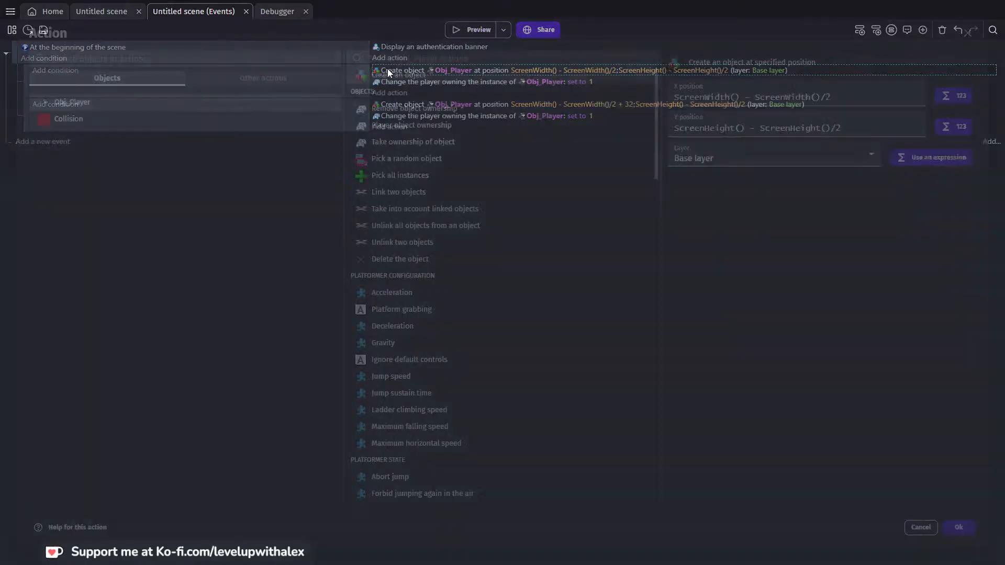
click(967, 33)
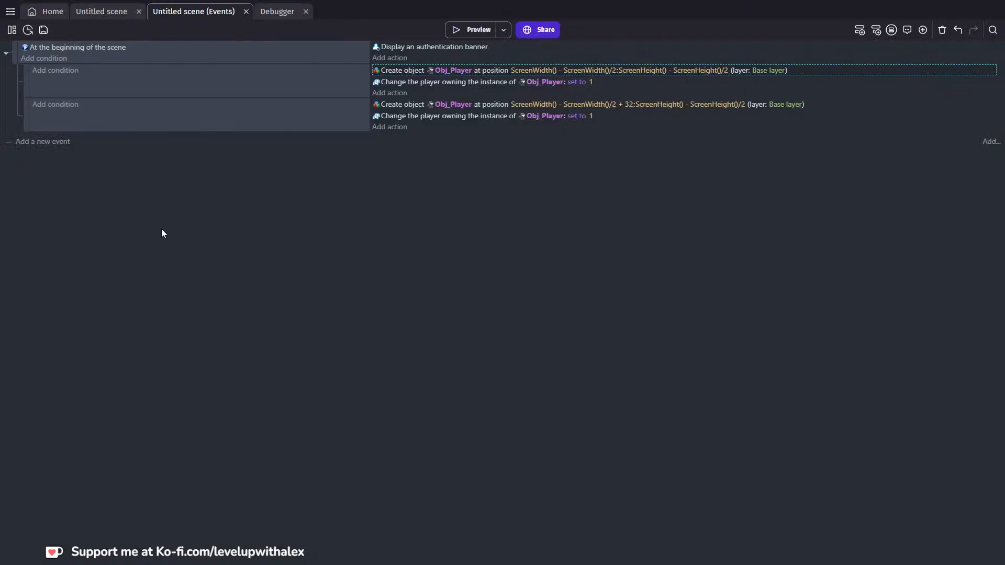
Add an empty event at the end and search its conditions for "multi", checking Any player has left and Player object ownership
click(42, 139)
click(42, 138)
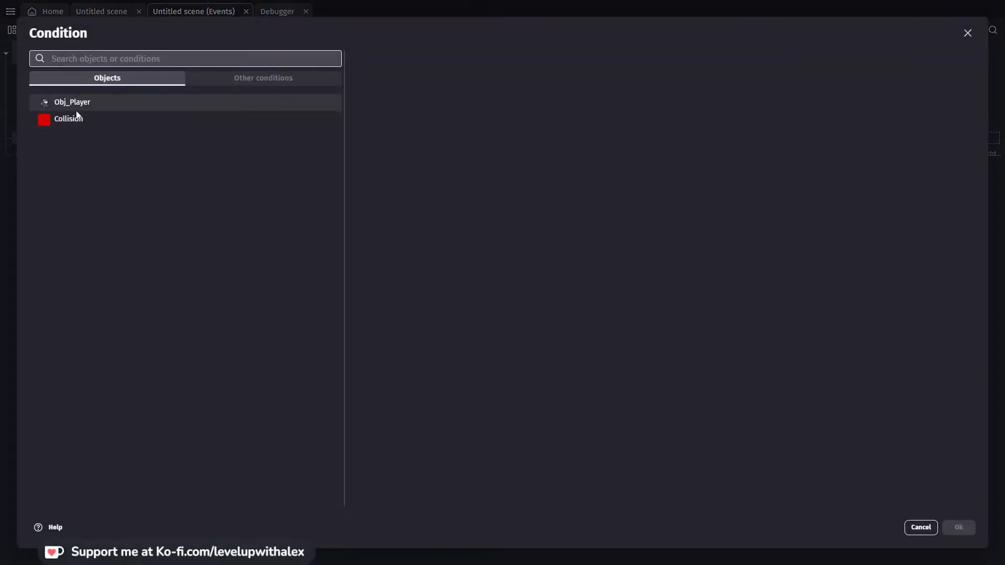
text(multi)
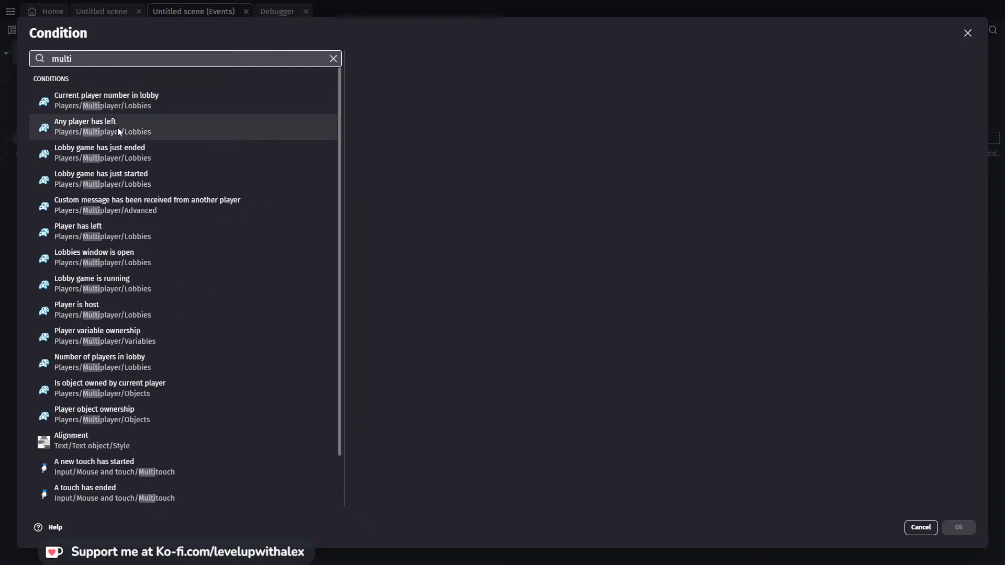
click(118, 127)
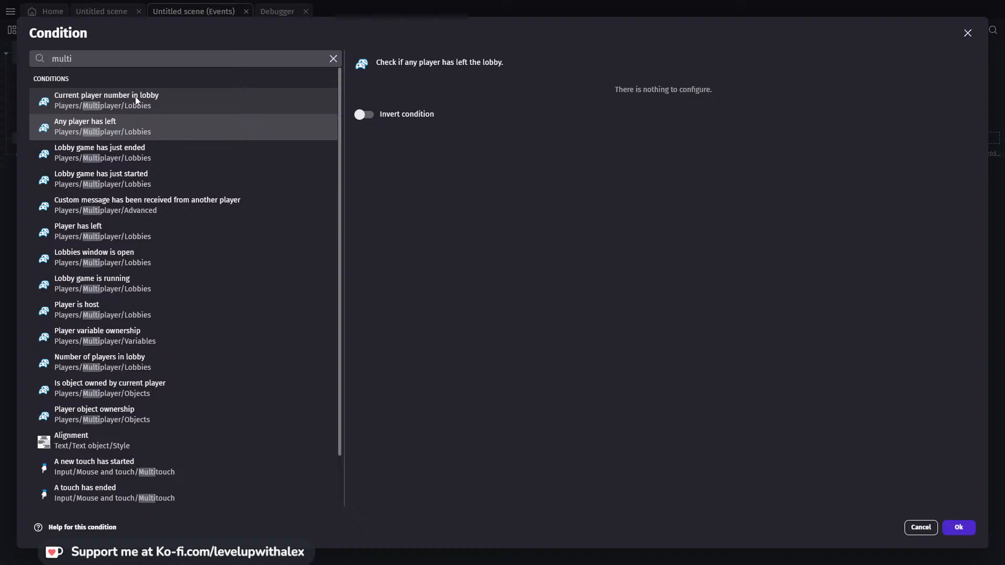
click(120, 411)
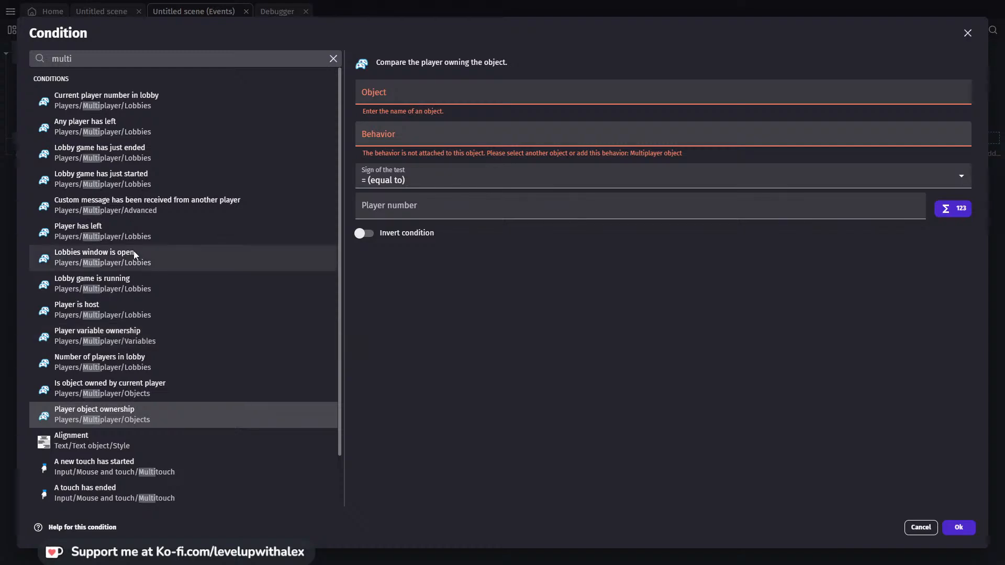
click(967, 32)
Examine Obj_Player's MultiplayerObject behavior, including the choices for the owning player and for the action when a player disconnects
click(101, 11)
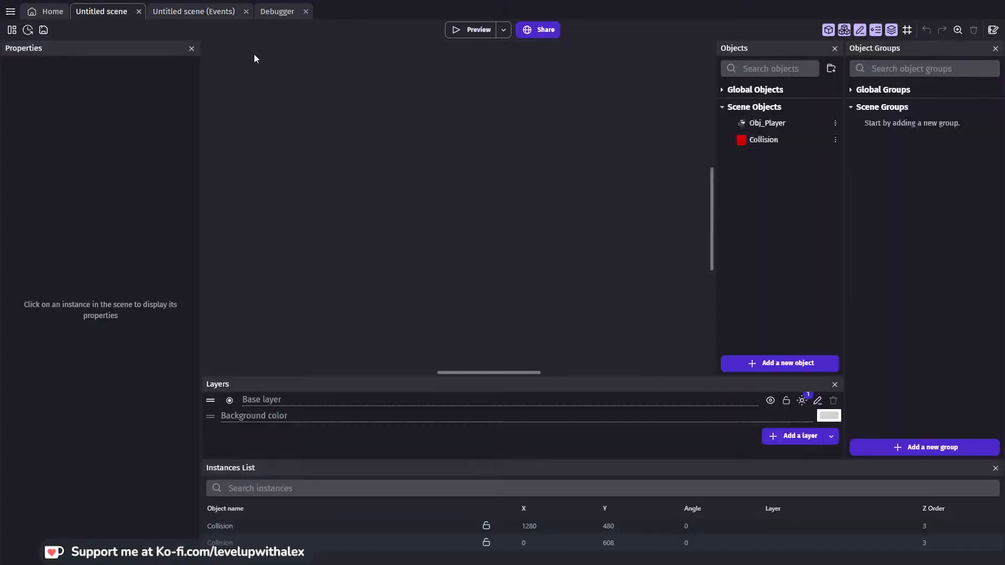
double_click(780, 124)
click(403, 62)
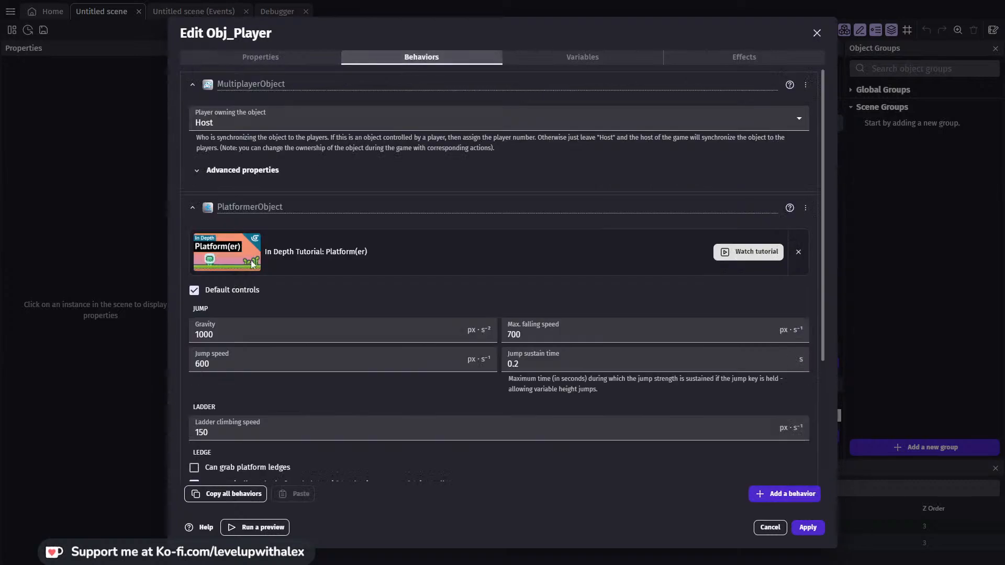
click(233, 172)
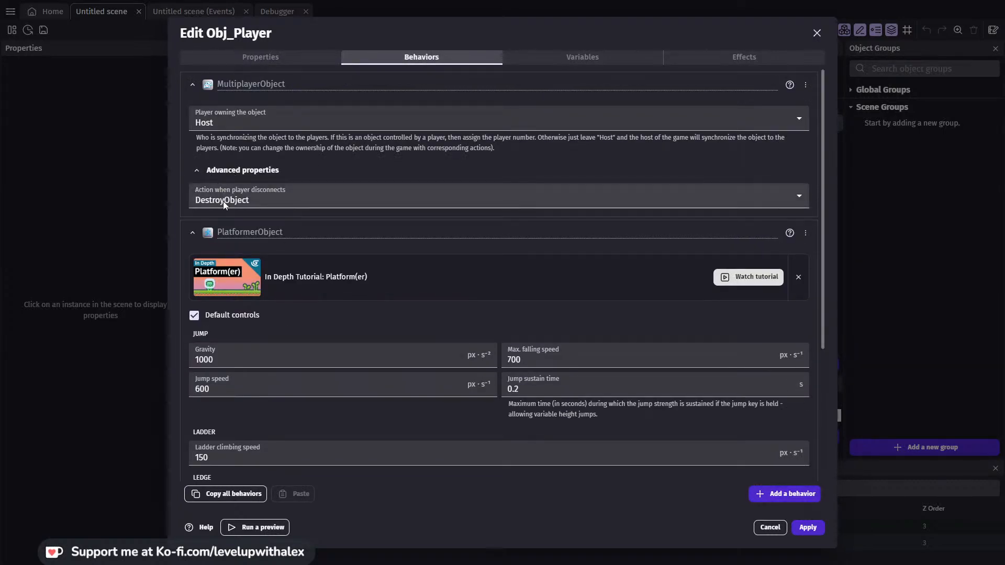
click(241, 121)
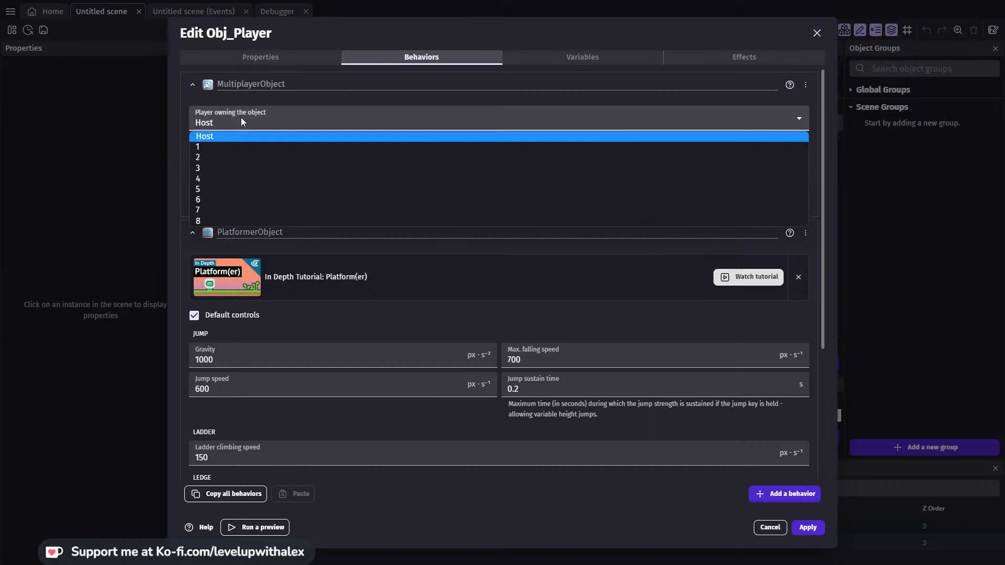
click(241, 121)
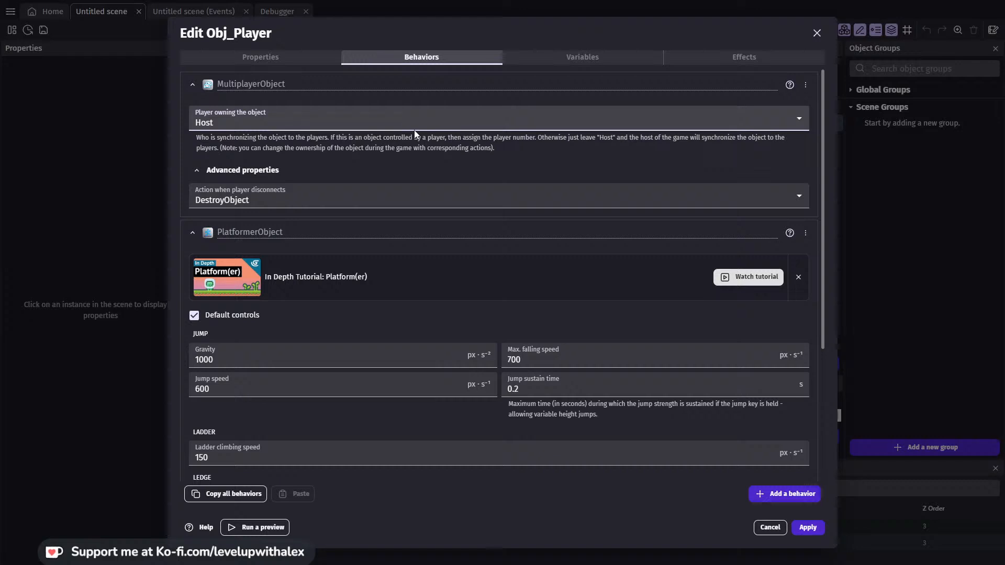
click(249, 191)
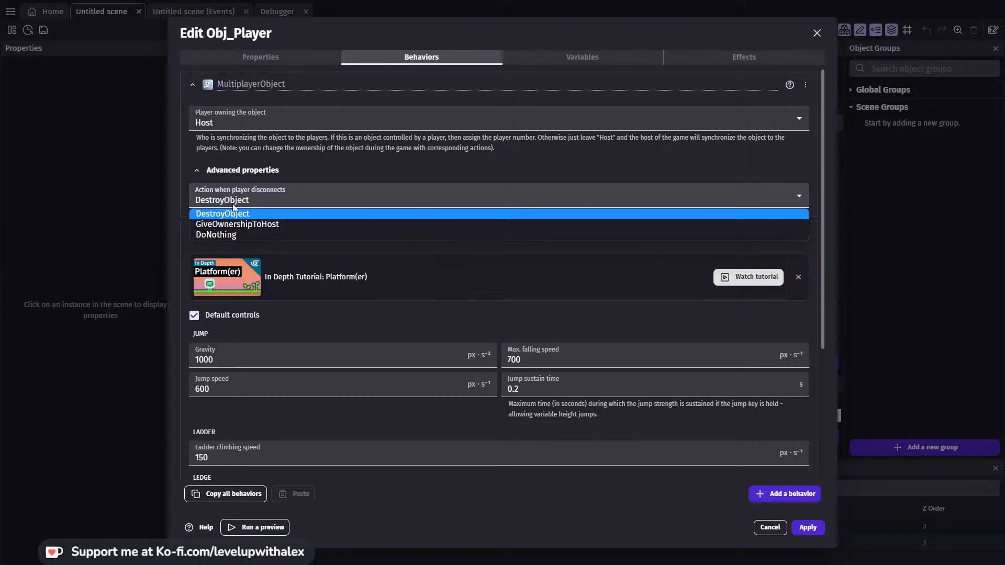
click(247, 171)
click(816, 33)
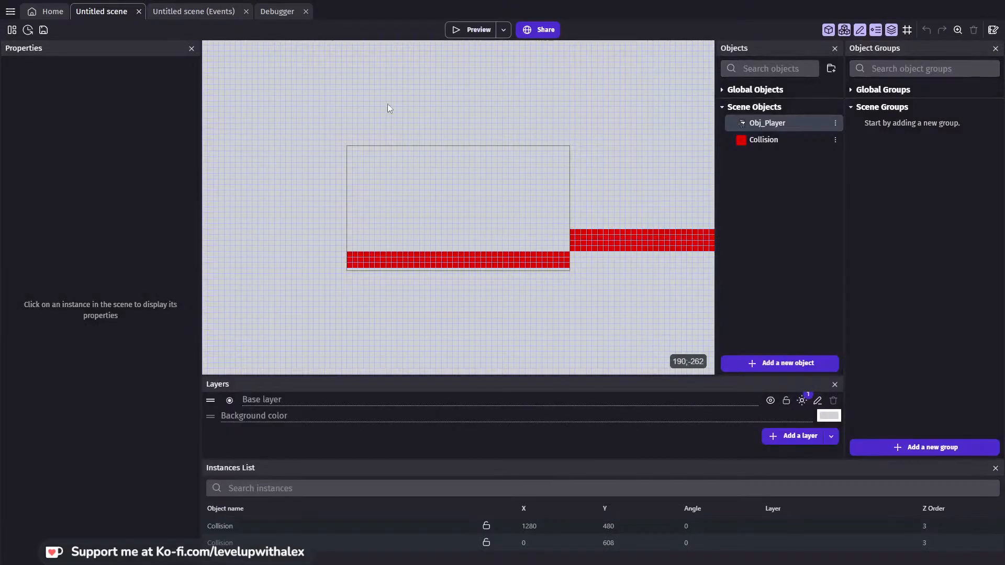
Return to the scene's event sheet and check the preview options for launching several windows
click(205, 15)
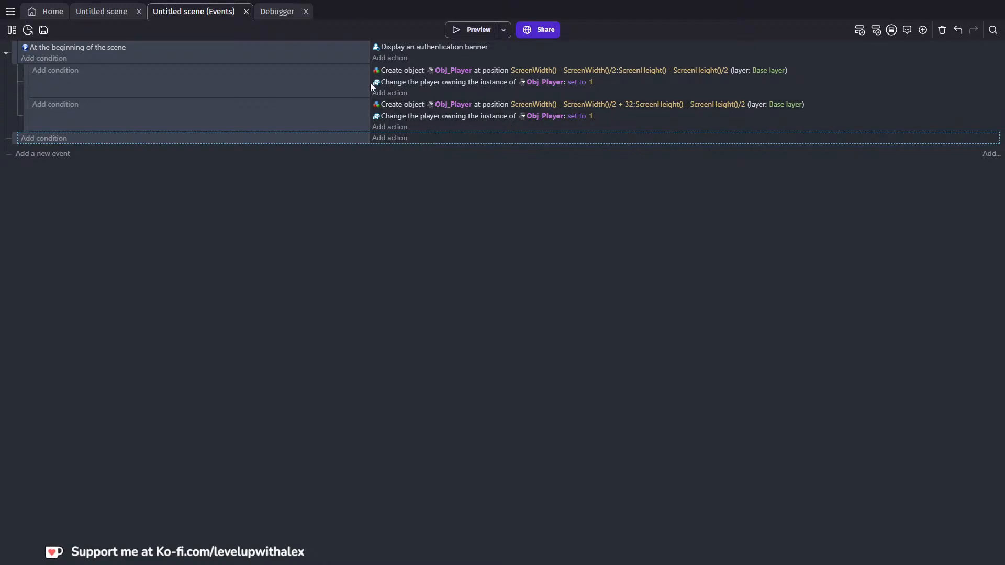
click(504, 30)
mouse_move(584, 86)
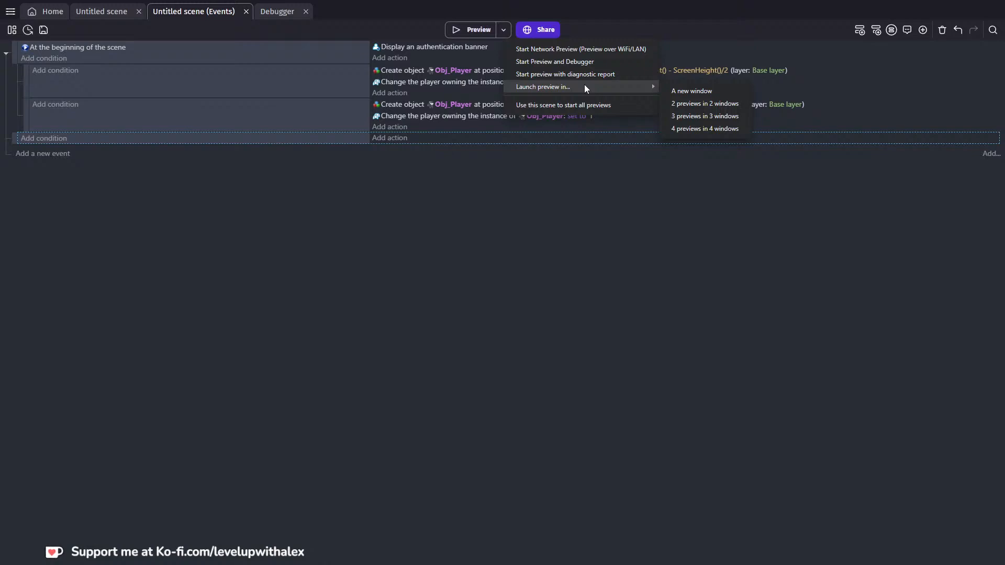
click(339, 195)
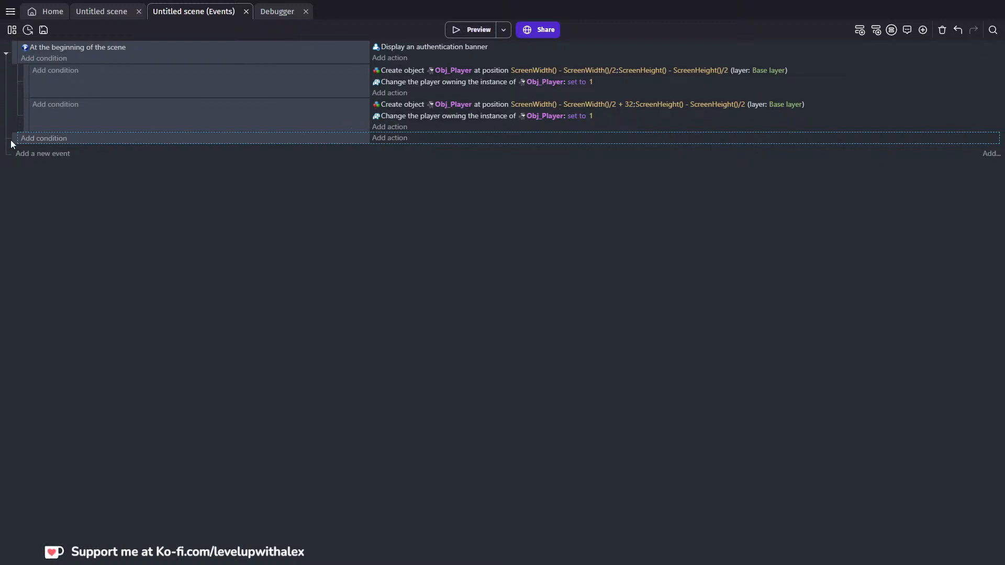
Delete the empty last event and set the player number in the second sub-event's ownership action to 2
key(Delete)
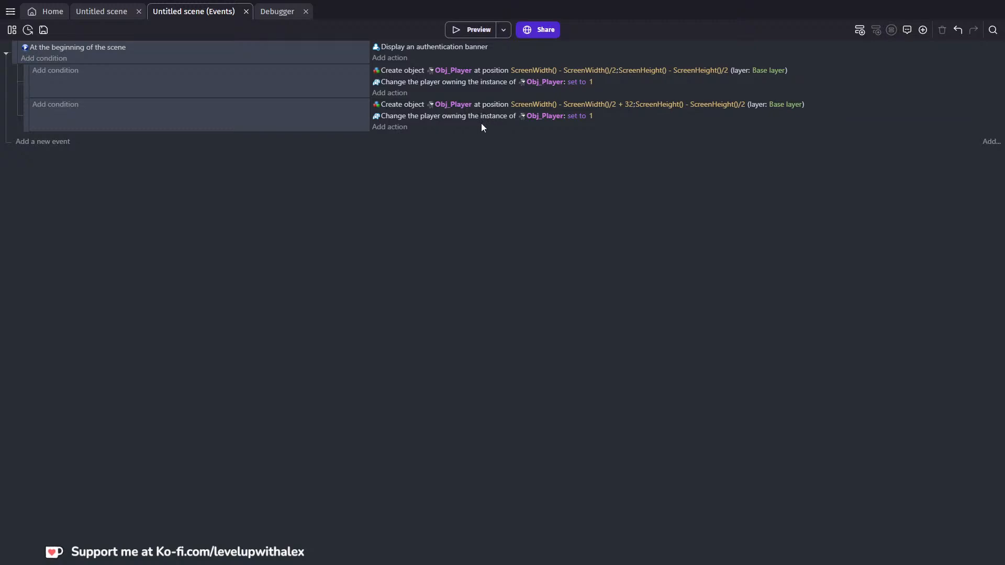
click(589, 116)
text(2)
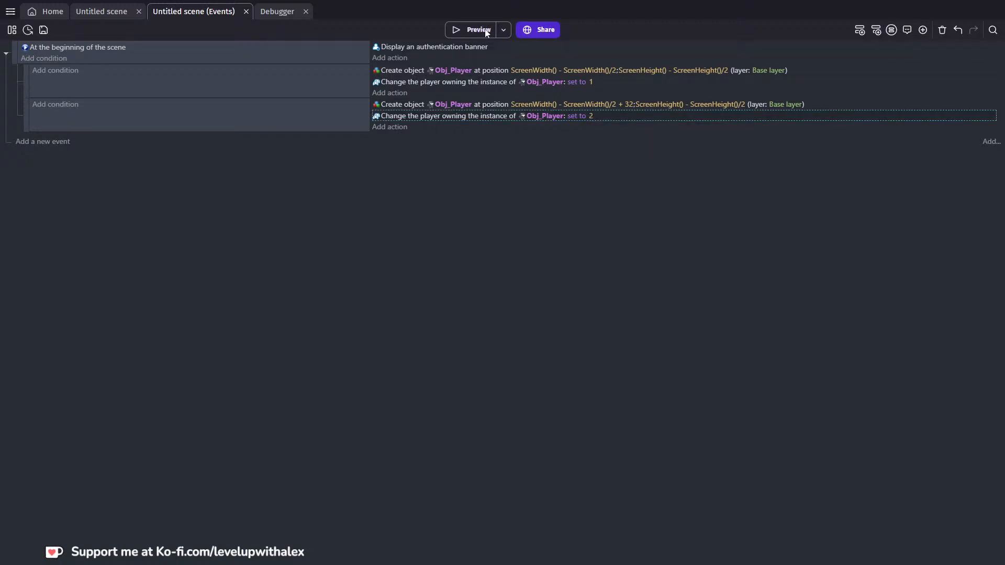
Preview the game, test both player instances by moving right and jumping, close the preview and save the project
click(485, 31)
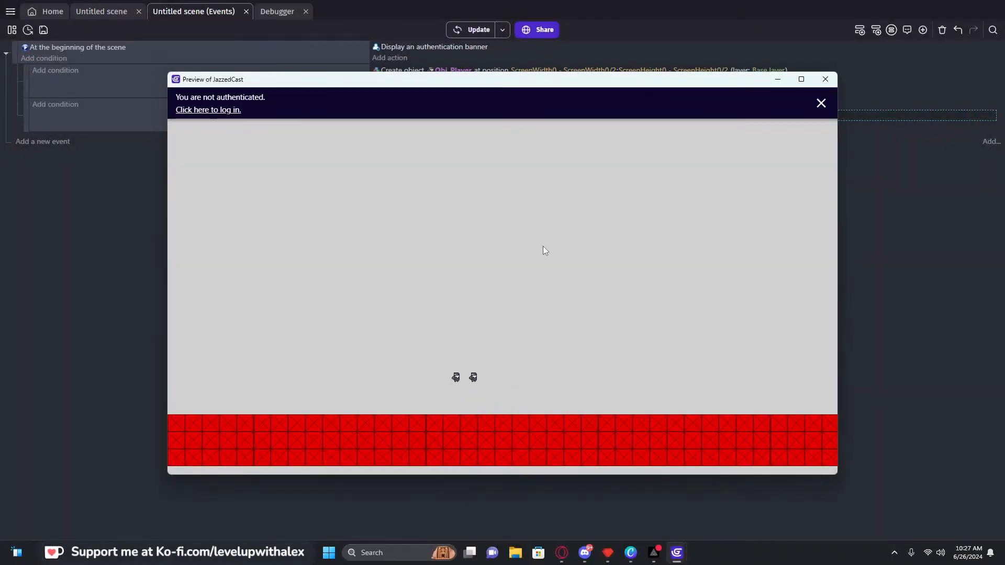
key(Right)
key(space)
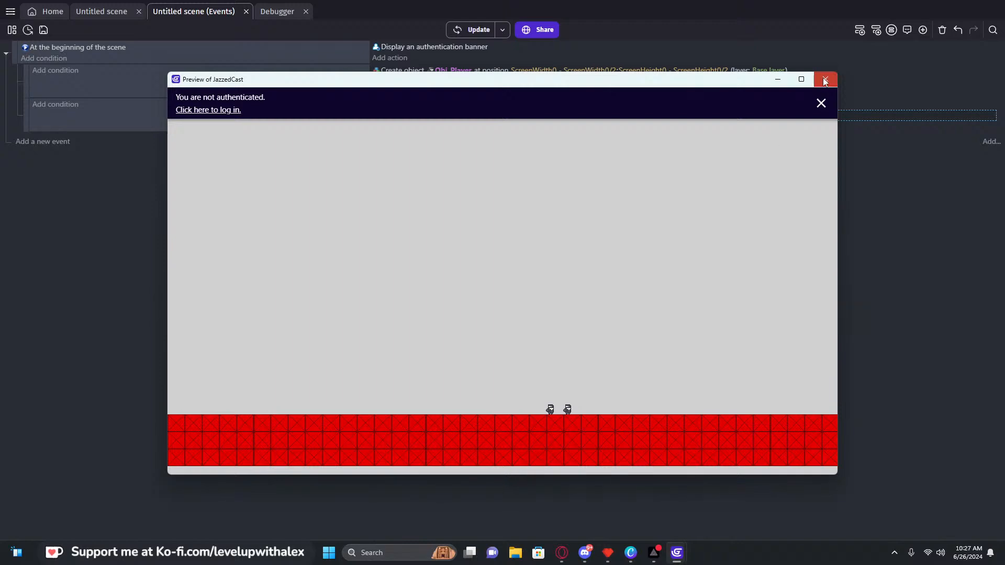
click(825, 80)
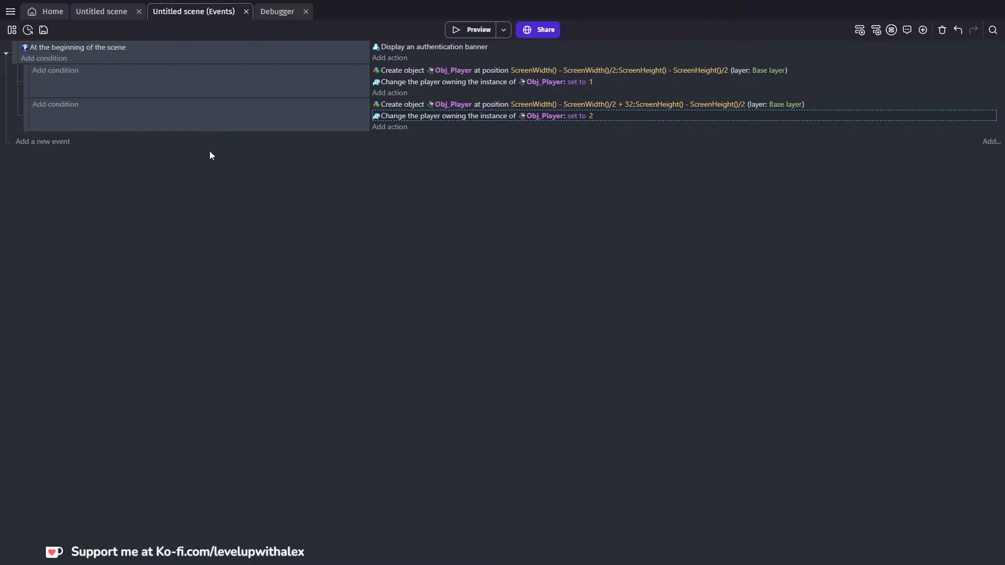
key(ctrl+s)
Check the project's contents and search Obj_Player's actions for "coloriz" in the first sub-event
click(12, 30)
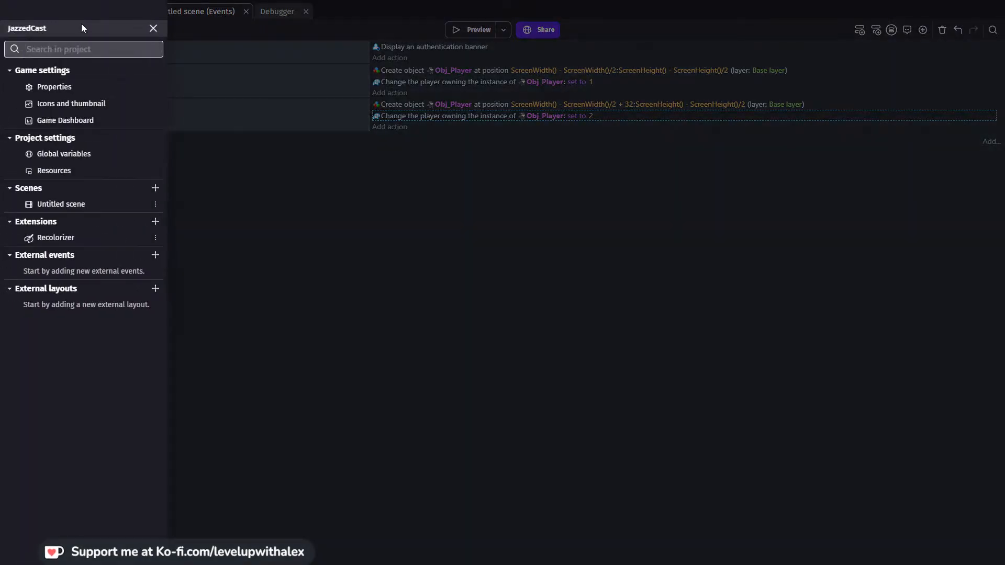
click(152, 30)
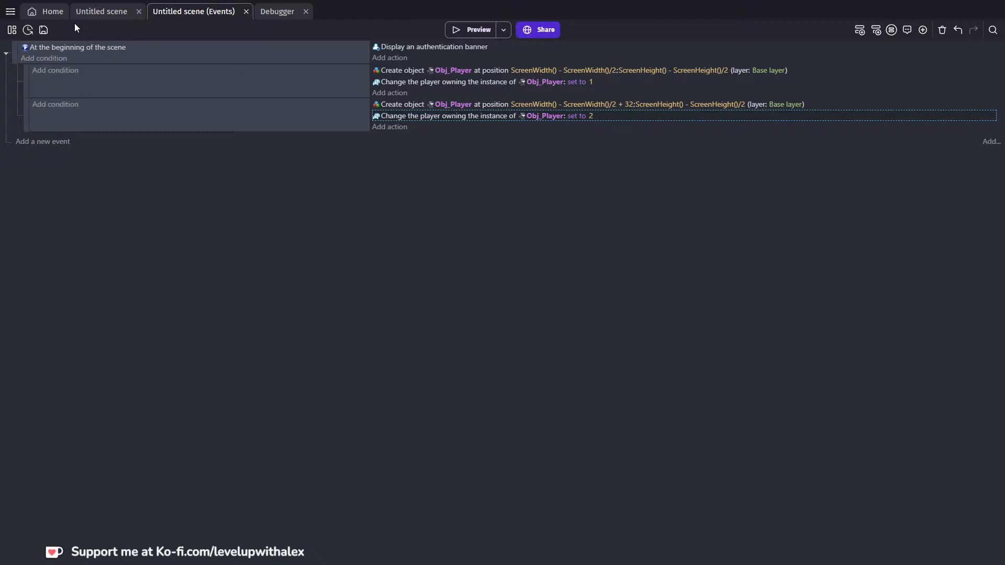
click(389, 92)
click(80, 102)
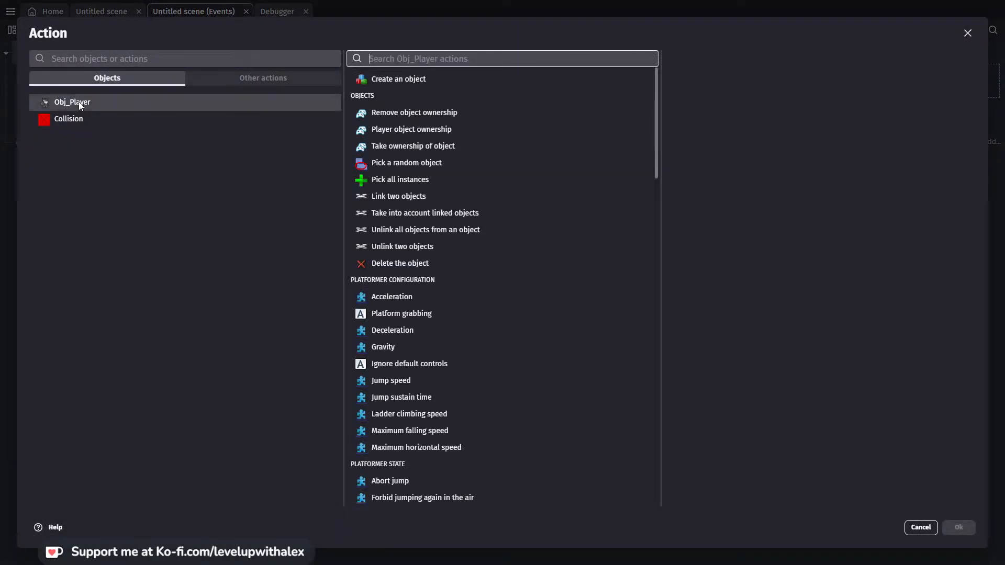
text(re)
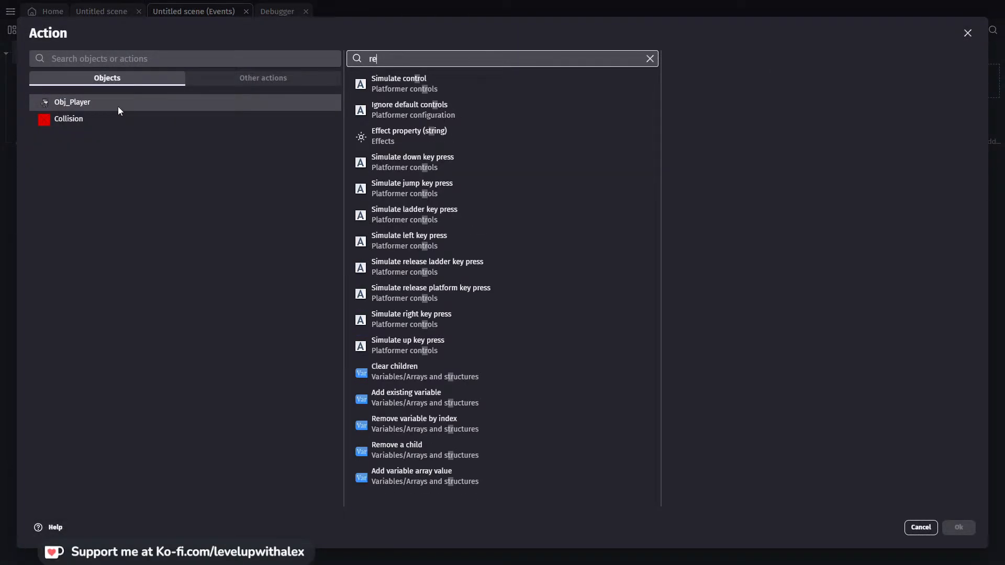
text(co)
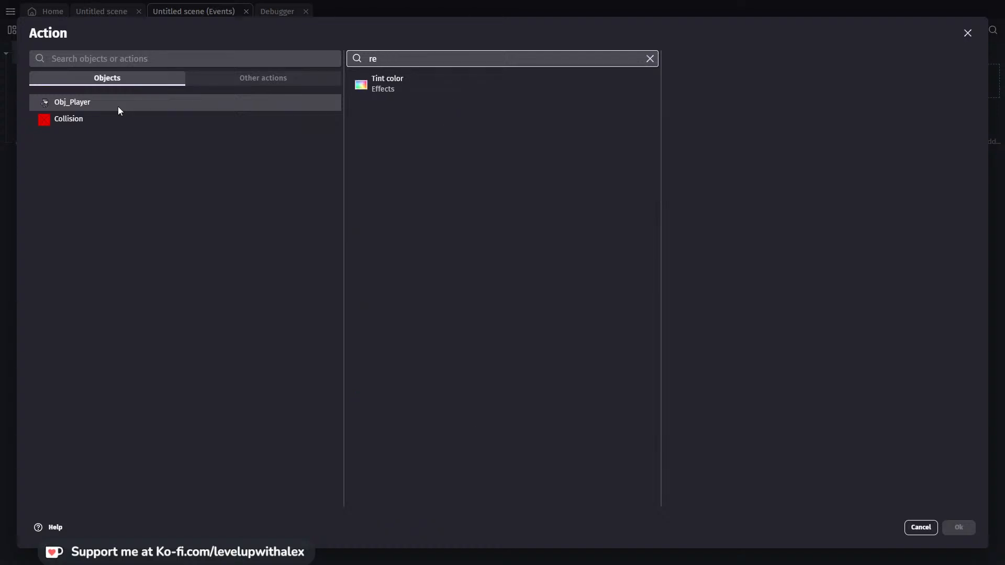
key(BackSpace)
key(BackSpace)
text(col)
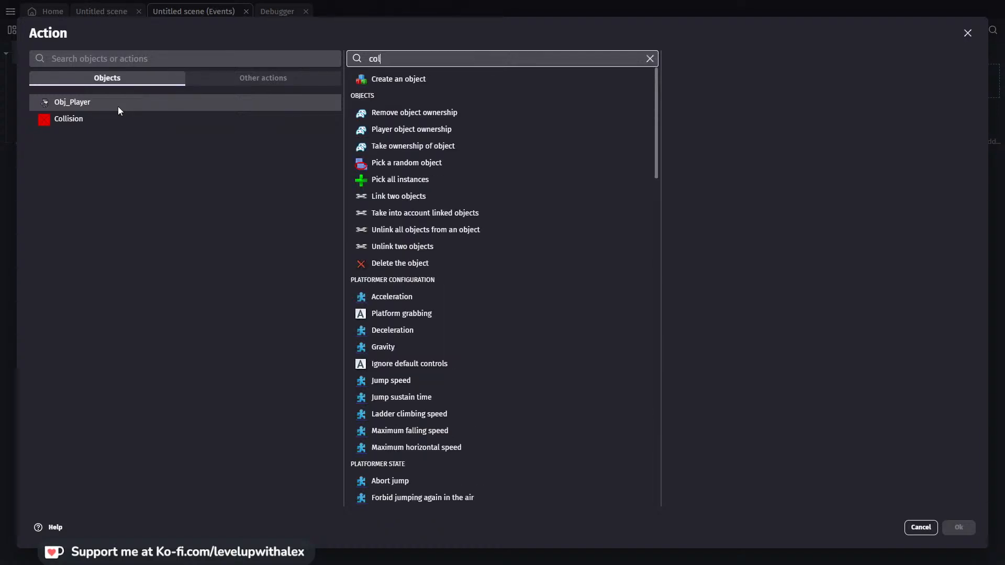
text(oriz)
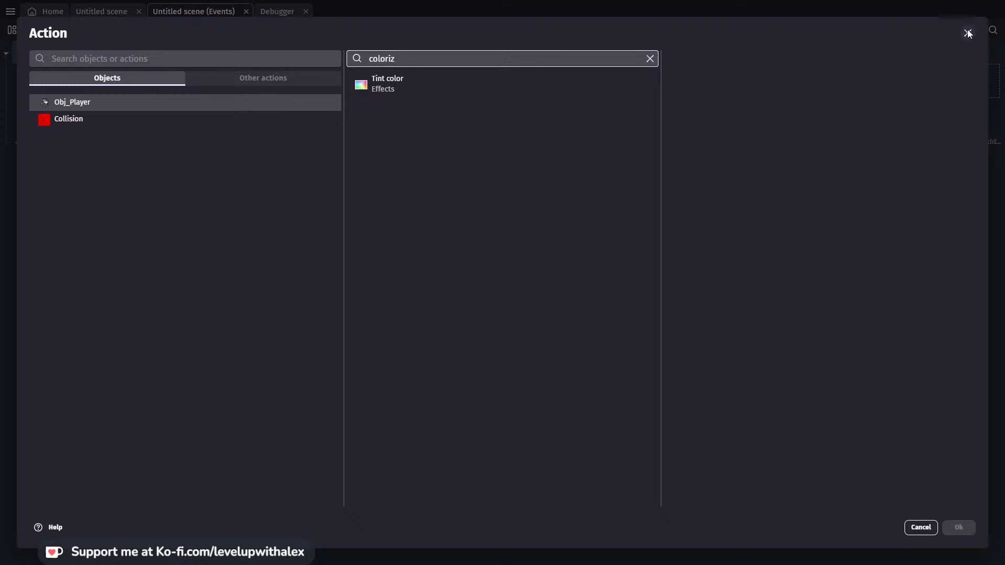
click(968, 34)
Add the Sprite recolorizer behavior to Obj_Player in the scene and apply the object changes
click(107, 13)
double_click(754, 124)
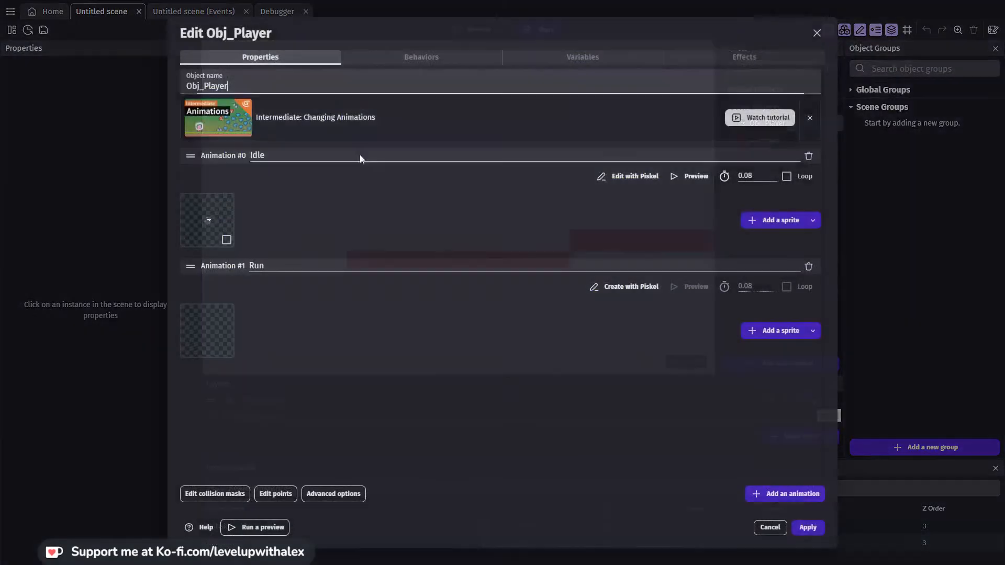
click(418, 57)
scroll(608, 375, down, 3)
click(774, 494)
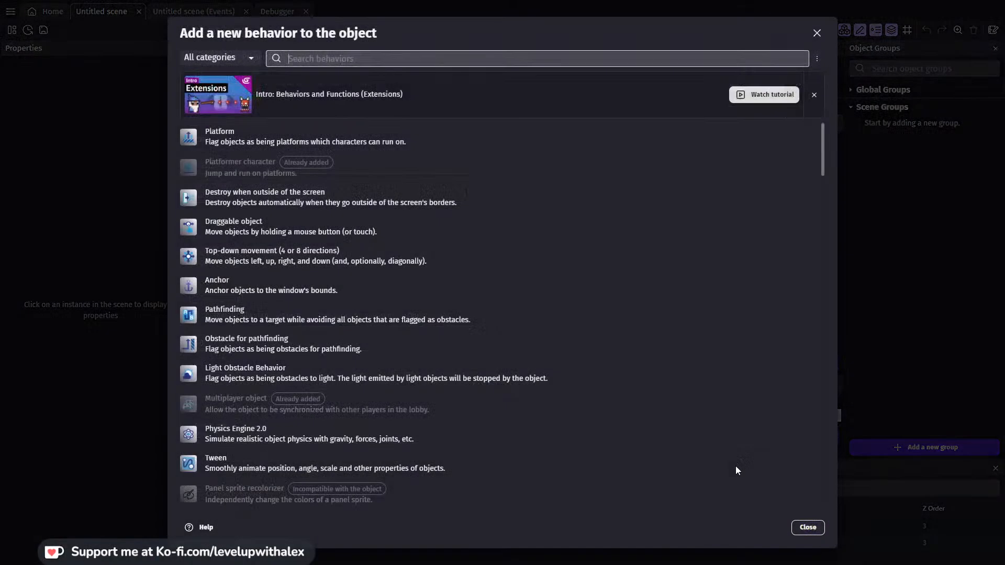
text(color)
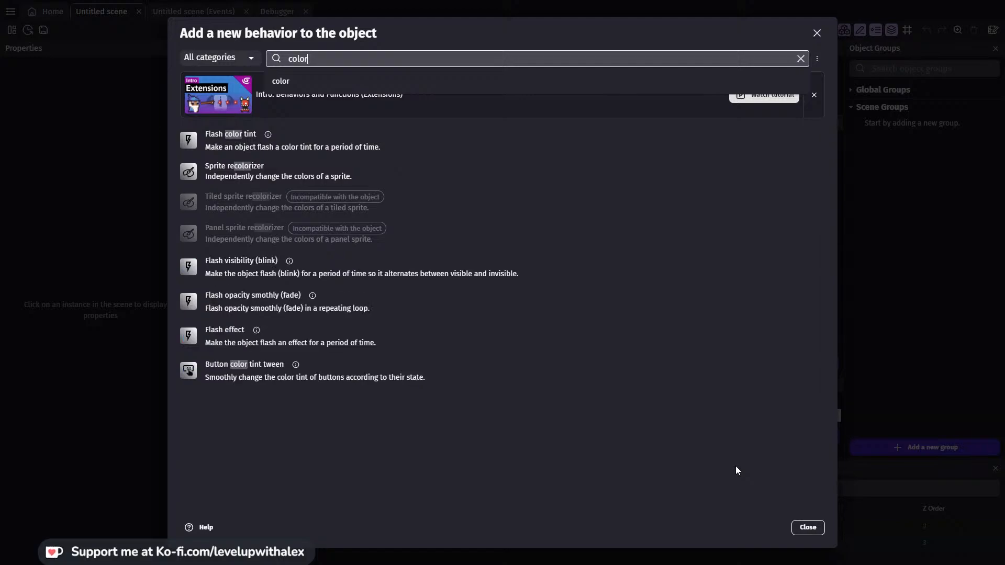
click(244, 182)
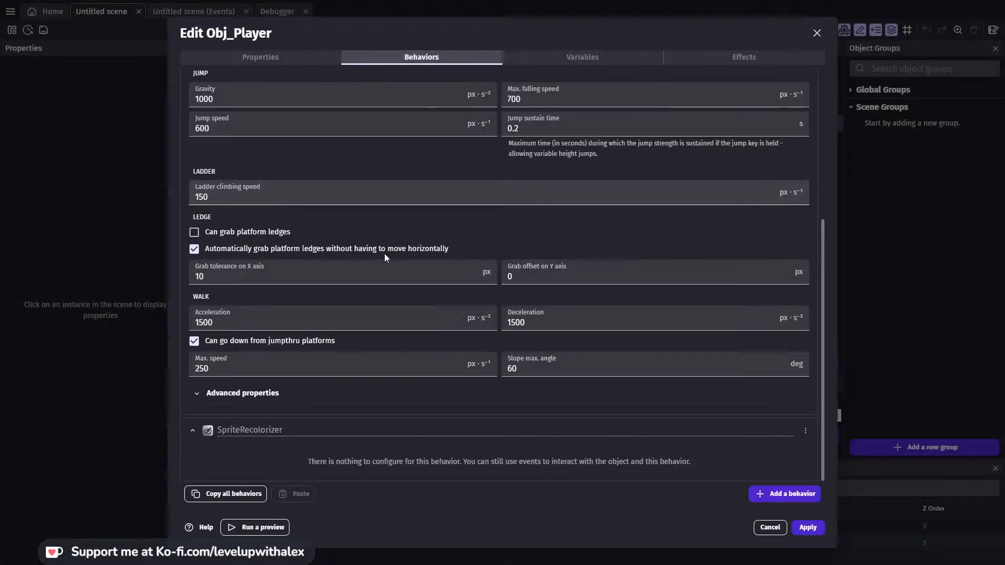
click(809, 527)
Add an Obj_Player Recolorize action with blank parameters to the first sub-event, removing the duplicate ownership action
click(194, 11)
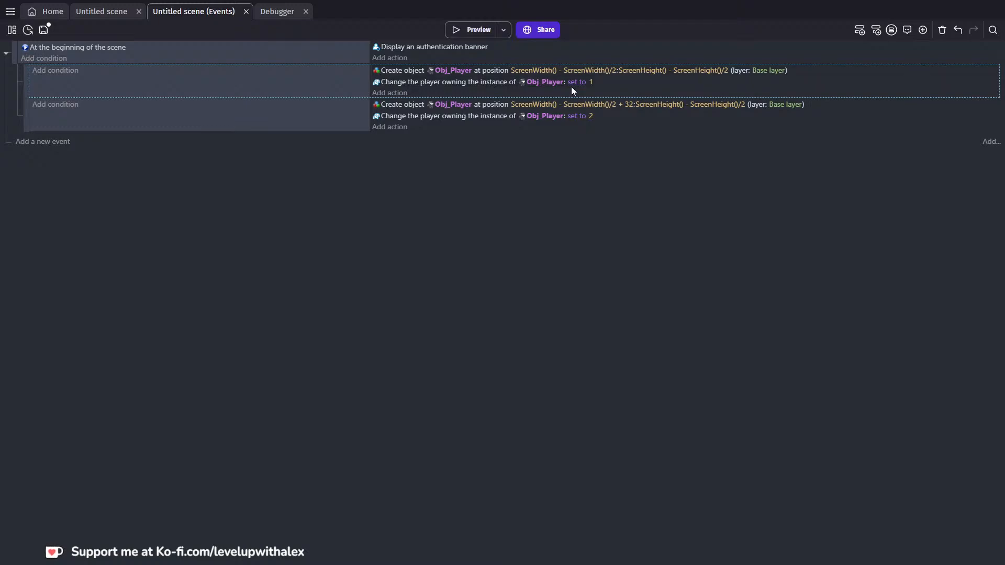
click(433, 93)
click(434, 94)
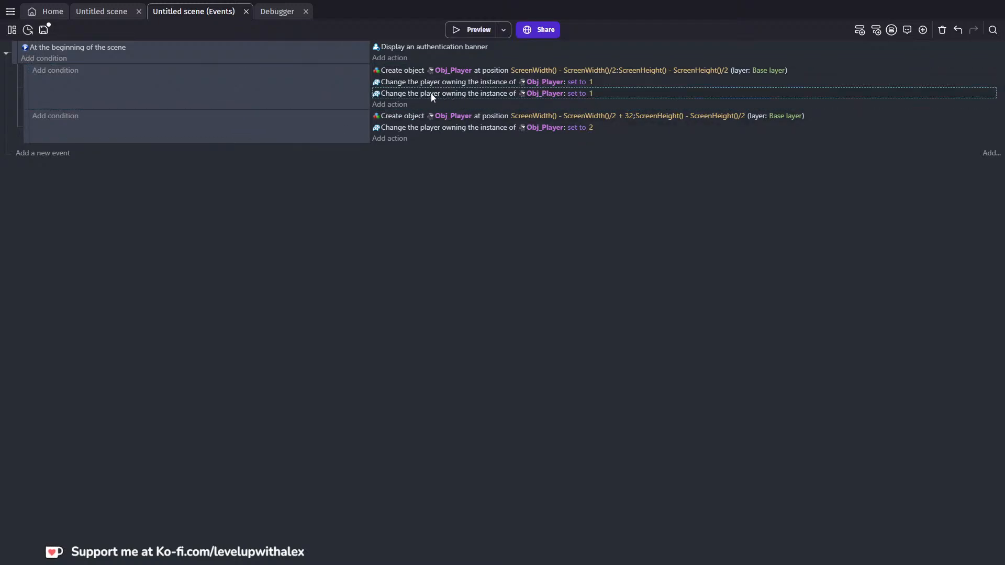
key(Delete)
click(389, 93)
click(96, 102)
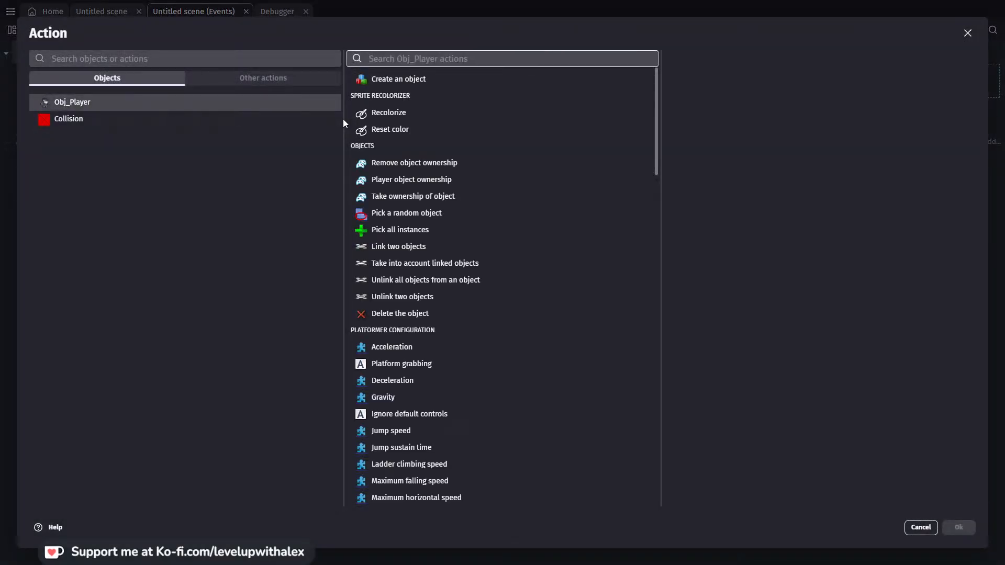
click(367, 113)
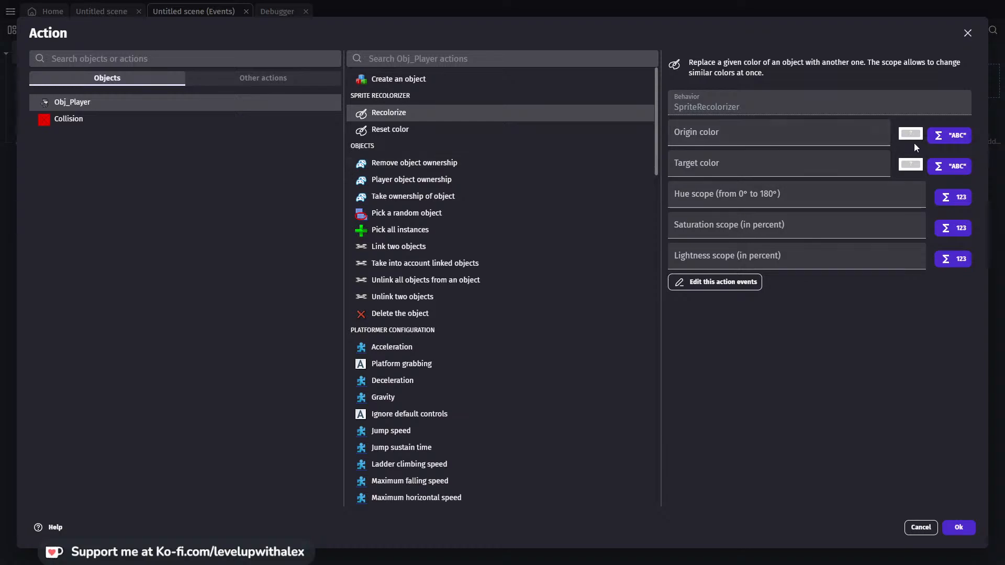
click(958, 529)
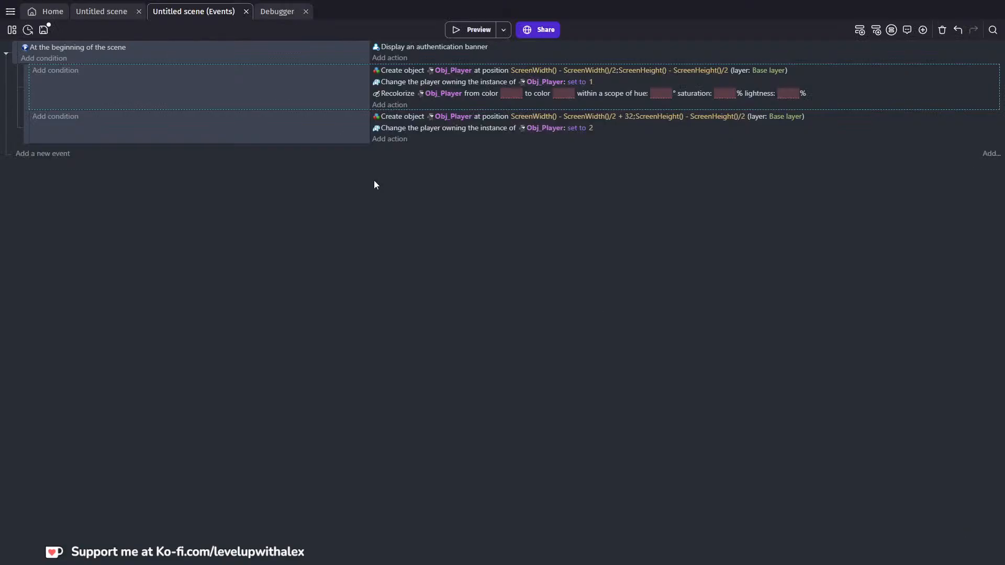
Set the Recolorize action's hue scope to 0, saturation scope to 100 and lightness scope to 100
click(660, 94)
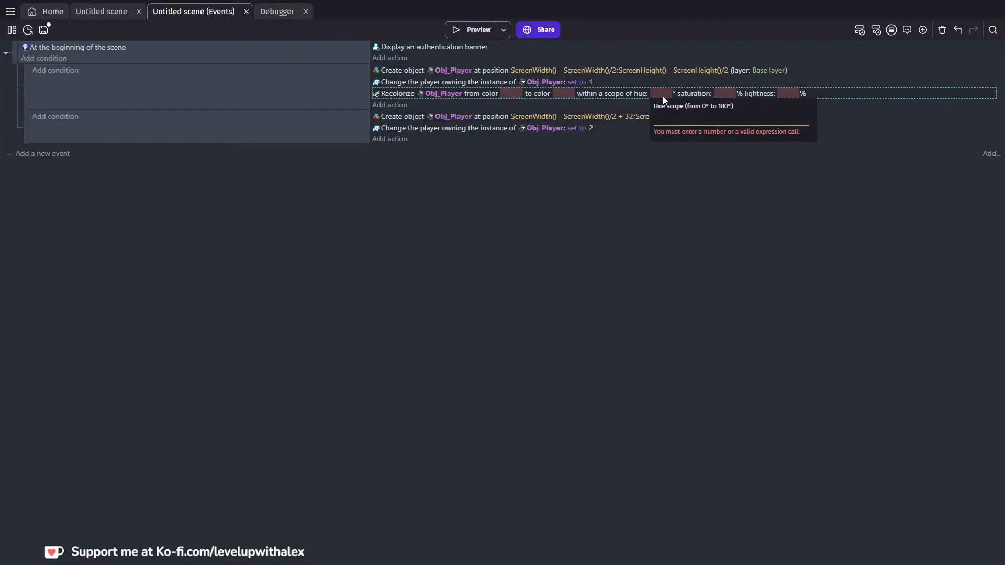
text(0)
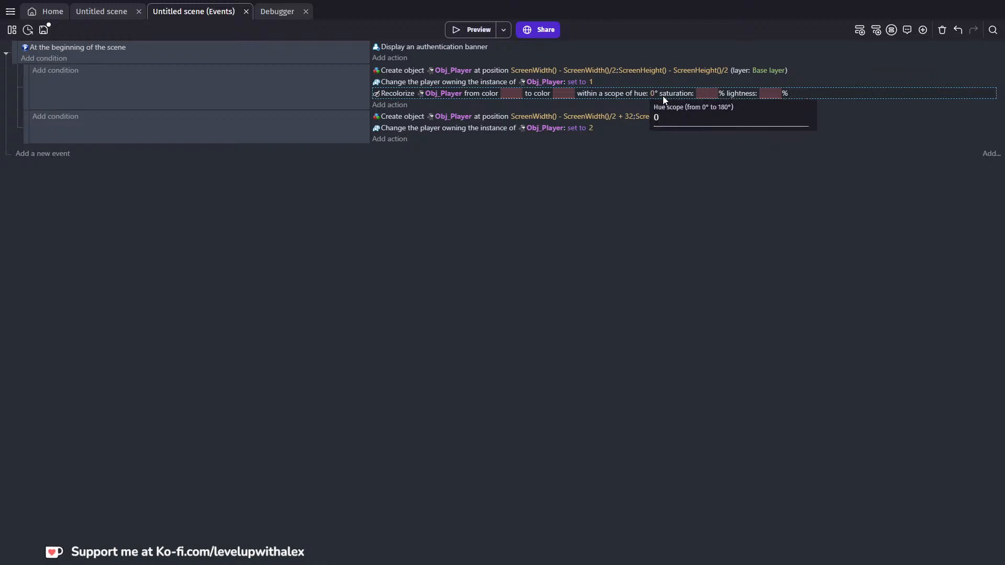
click(708, 93)
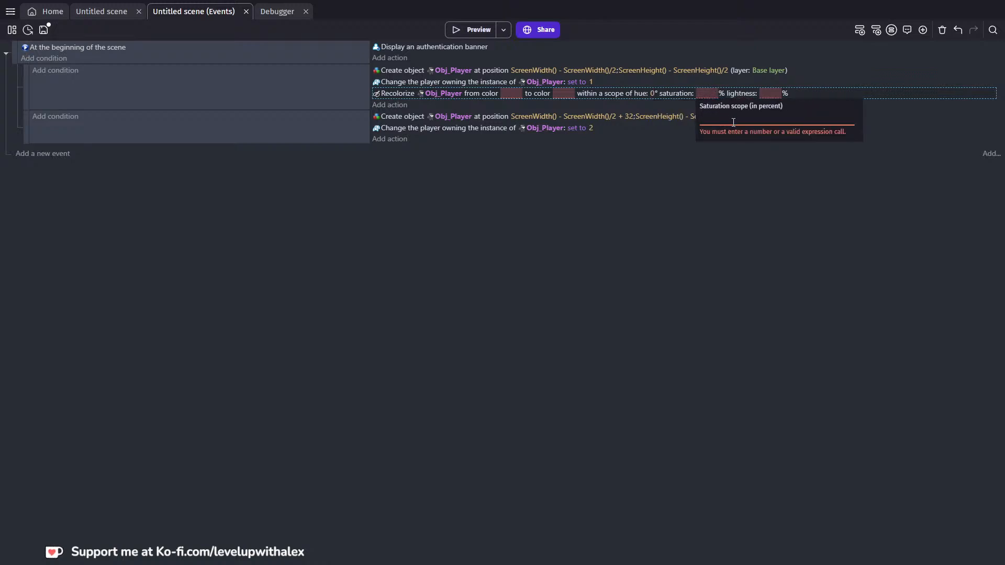
text(190)
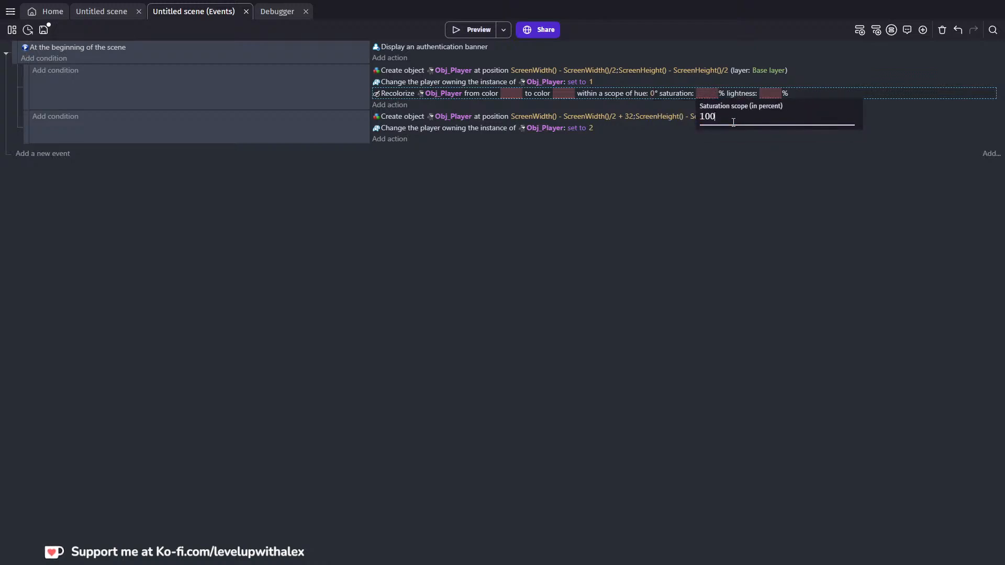
click(767, 94)
text(100)
key(Return)
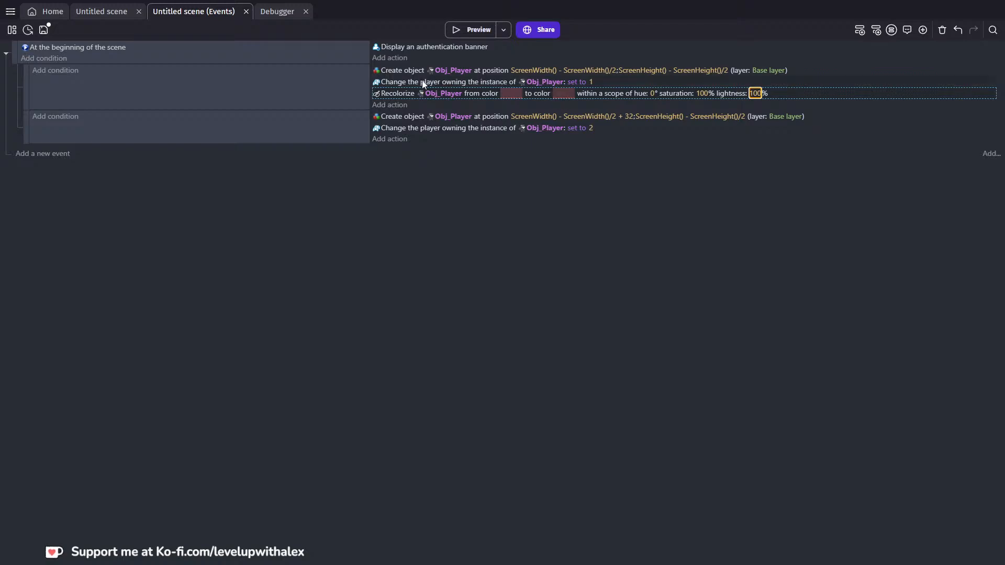
Open Obj_Player's Idle animation for editing in Piskel
double_click(447, 70)
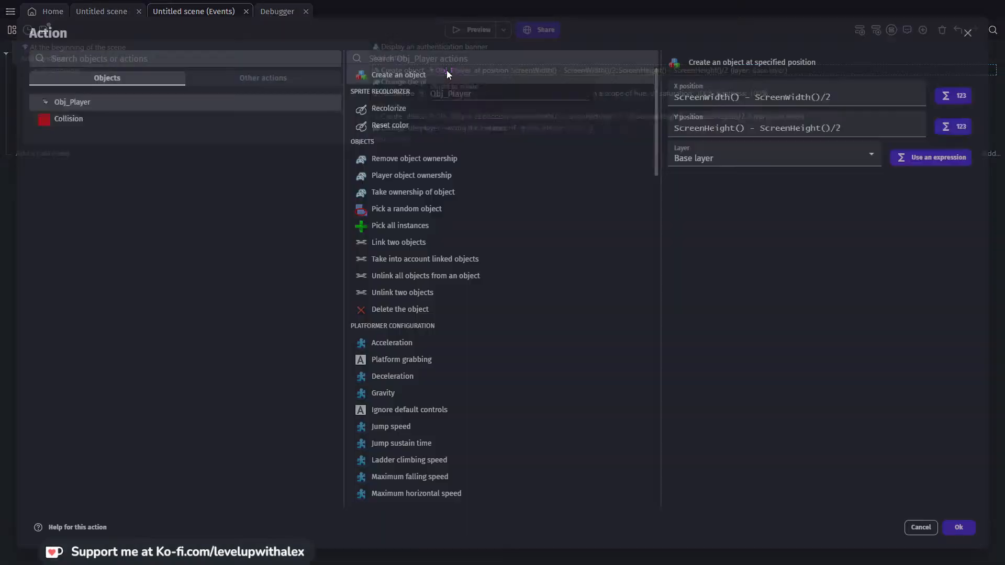
click(967, 33)
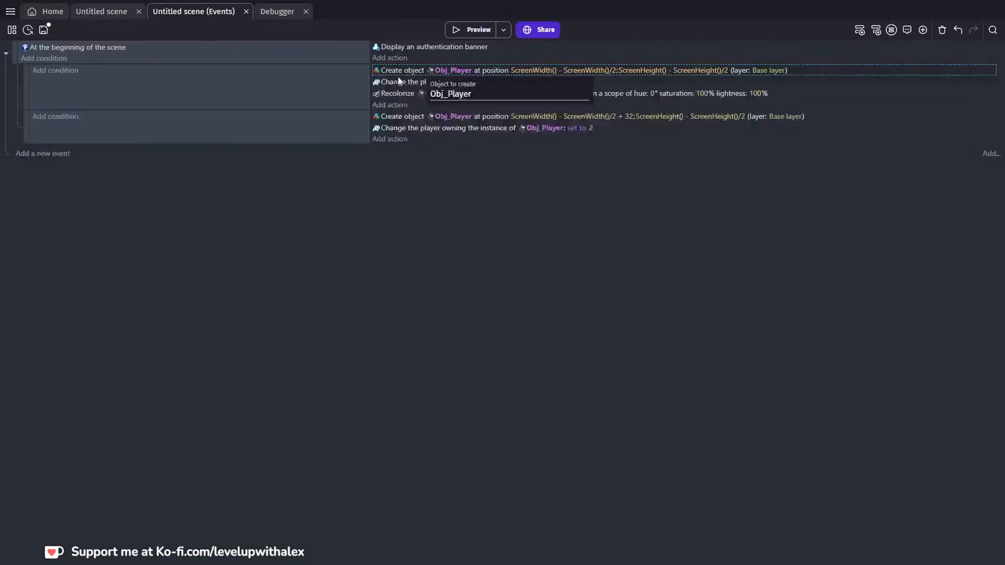
click(99, 14)
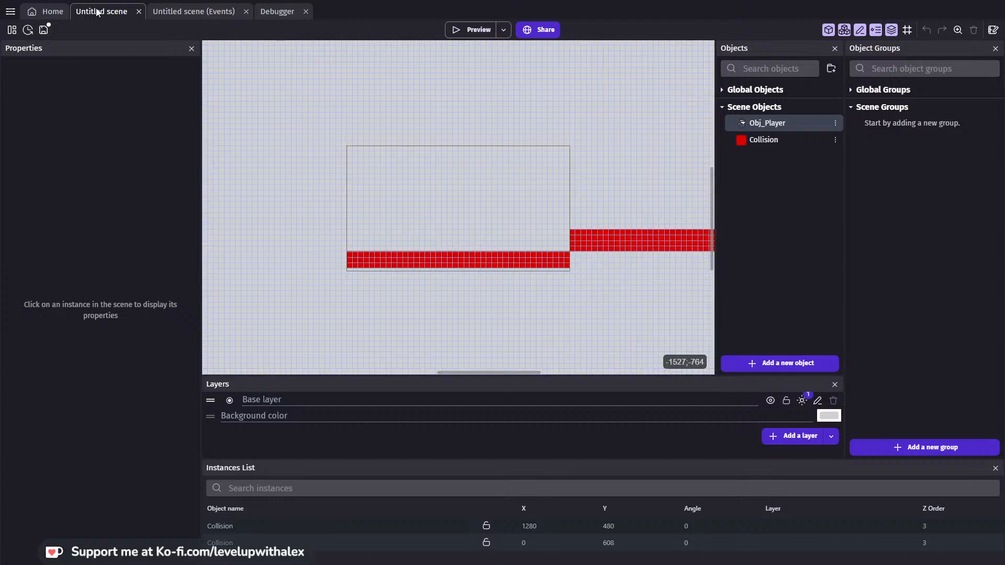
double_click(742, 125)
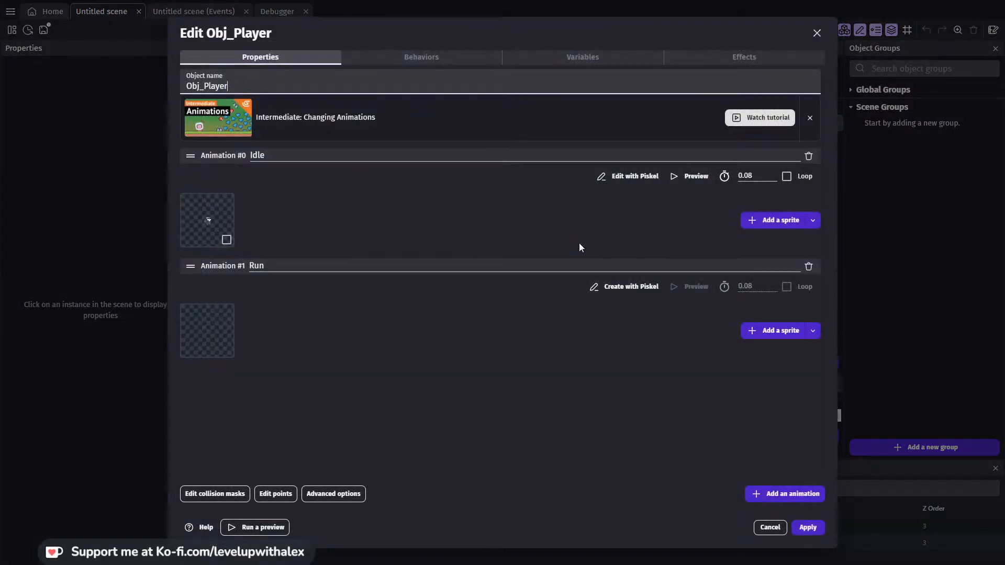
click(635, 177)
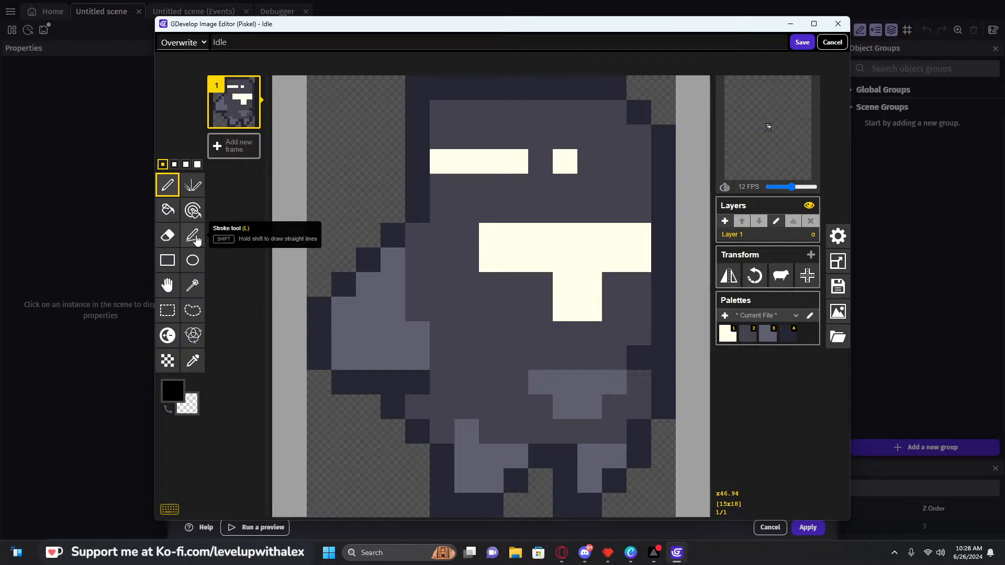
Sample the dark grey body color of Obj_Player's Idle sprite, copy its hex code, and return to the scene events
click(195, 361)
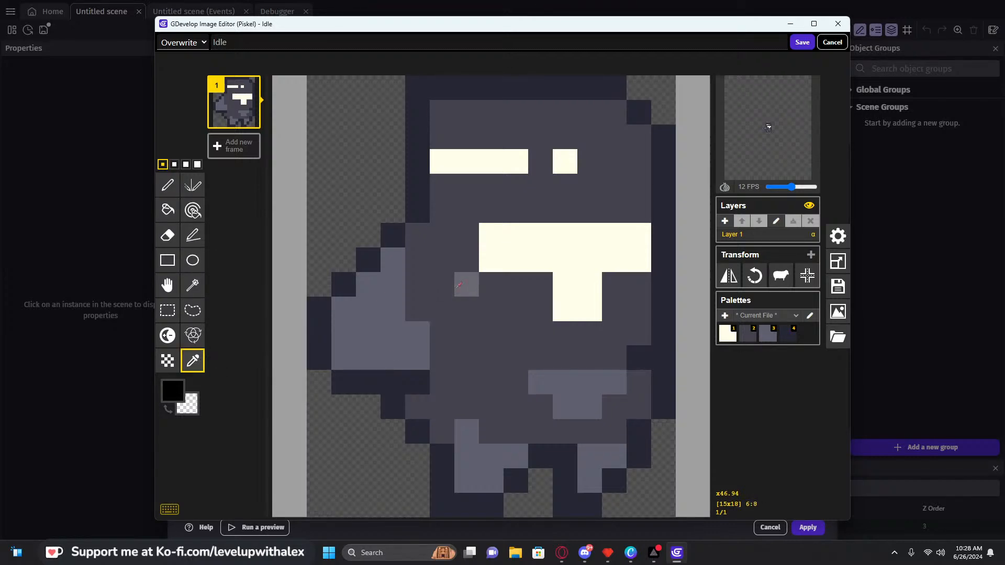
click(459, 284)
click(173, 391)
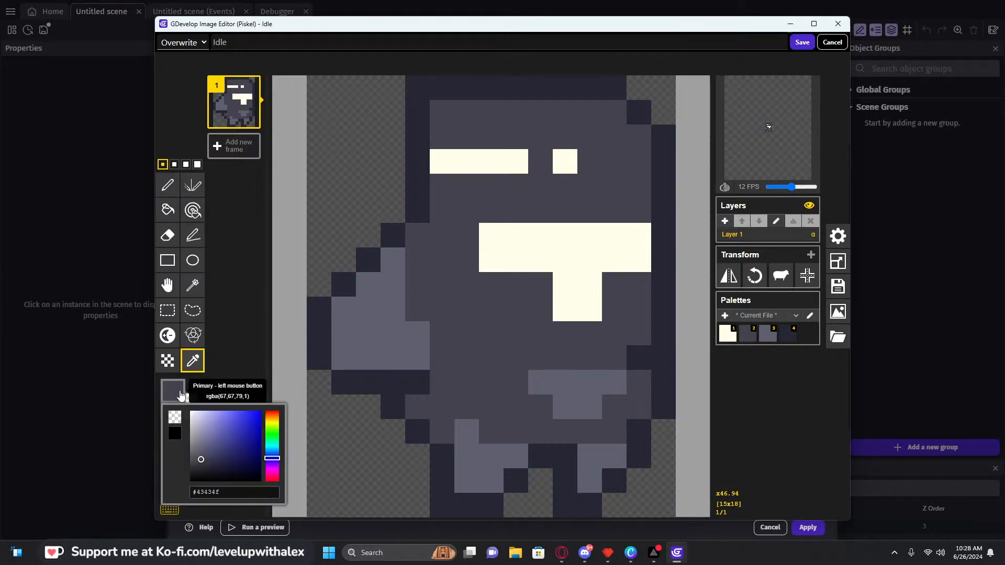
click(224, 493)
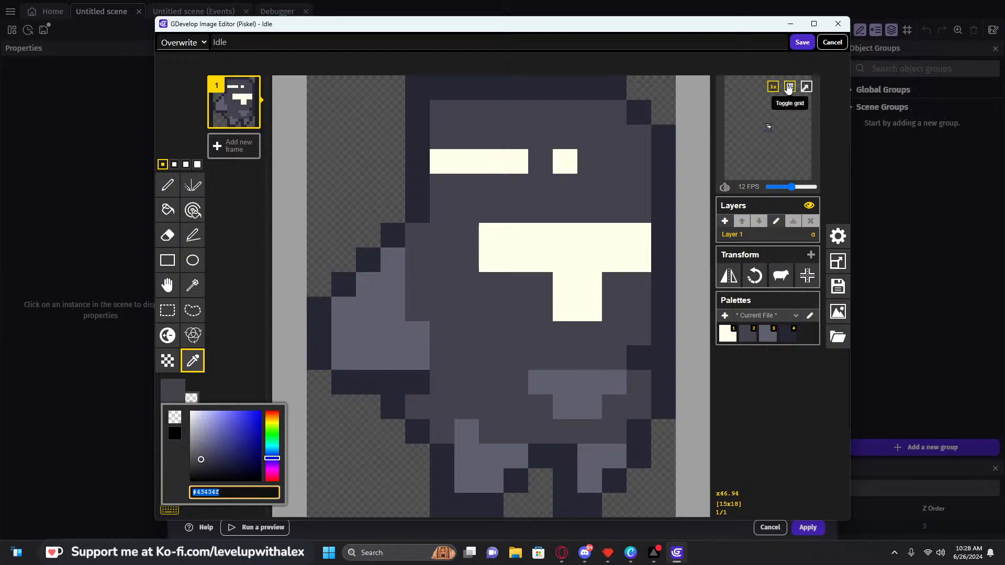
click(839, 25)
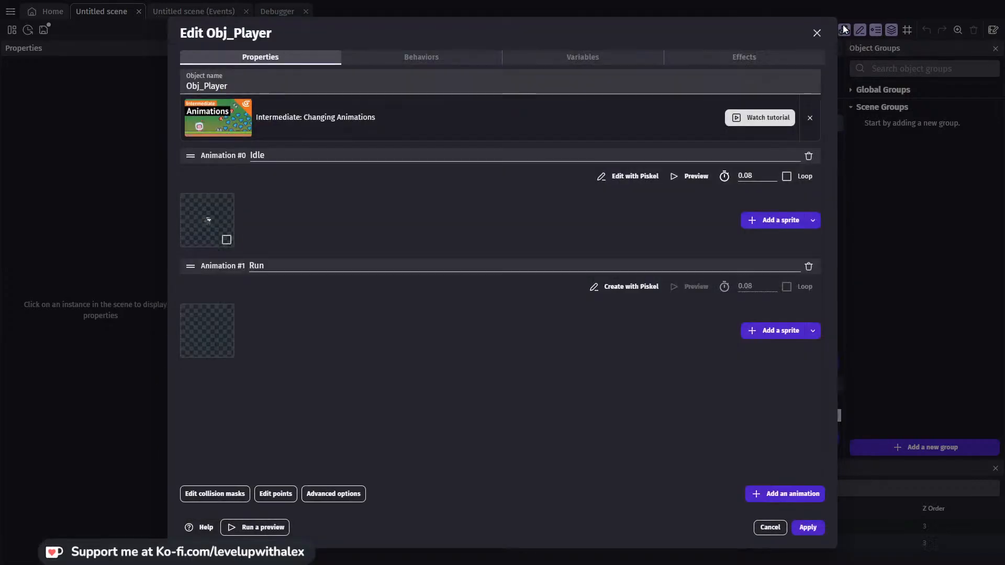
click(805, 527)
click(211, 12)
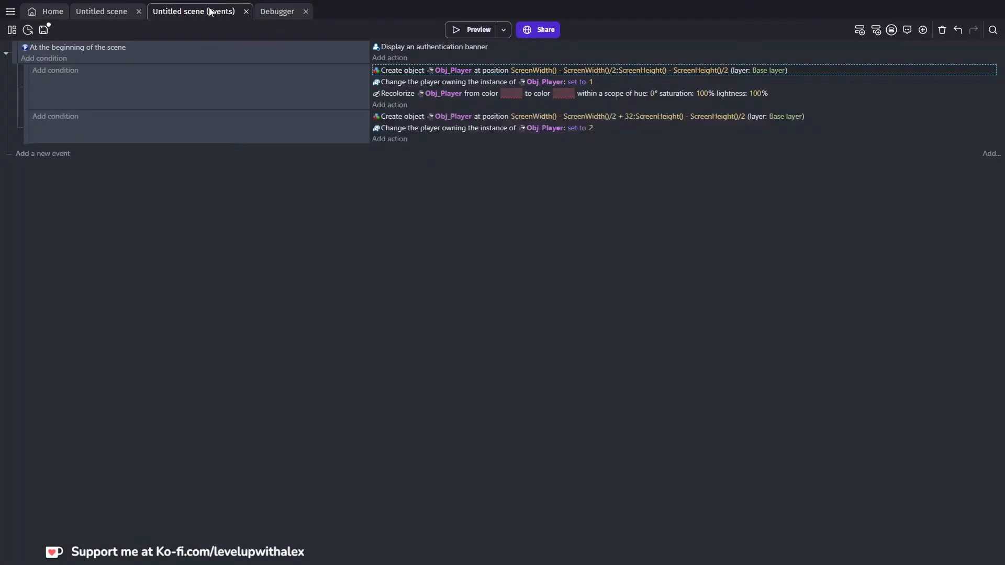
Try entering the hex code 43434f as the origin color of Obj_Player's Recolorize action
click(518, 94)
click(505, 235)
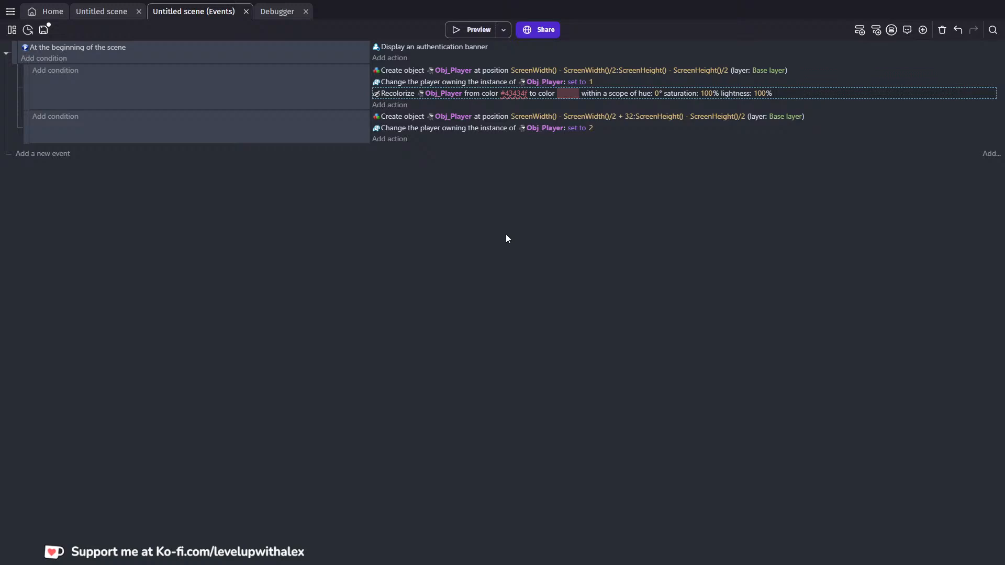
click(511, 94)
click(510, 117)
key(BackSpace)
click(544, 210)
Open the Recolorize action for full editing and set its origin color to "67;67;79" with the color picker
click(511, 93)
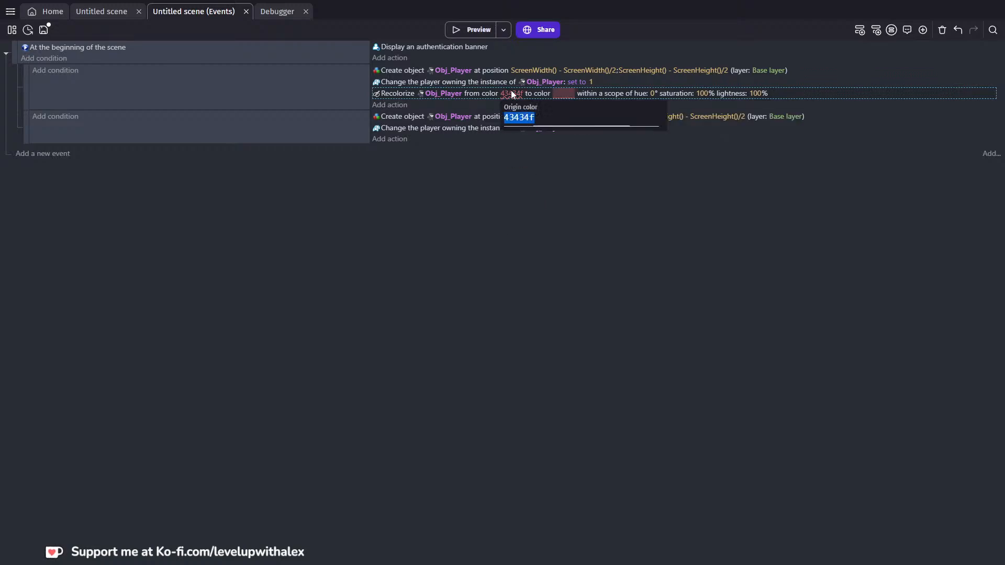
double_click(511, 93)
click(911, 134)
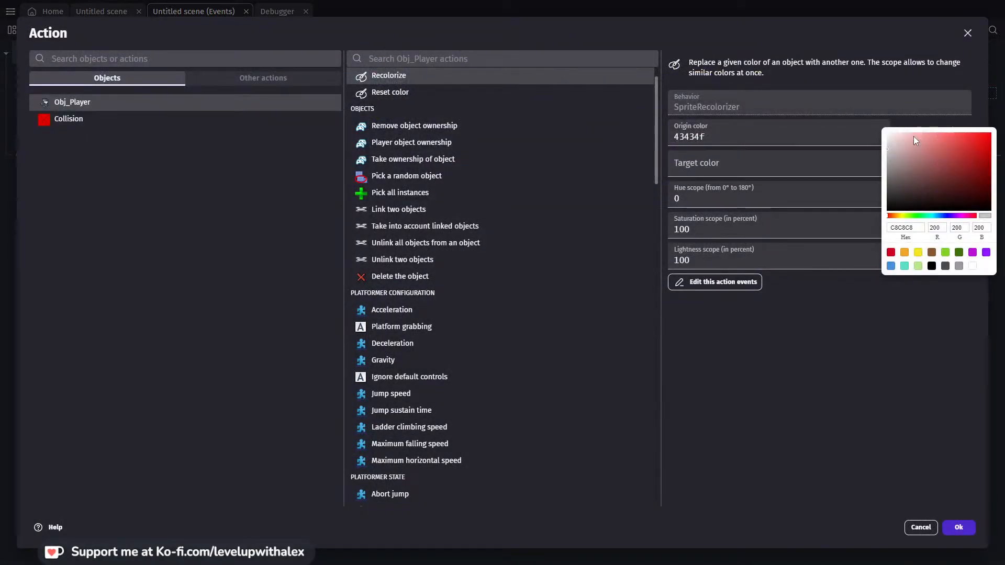
click(787, 350)
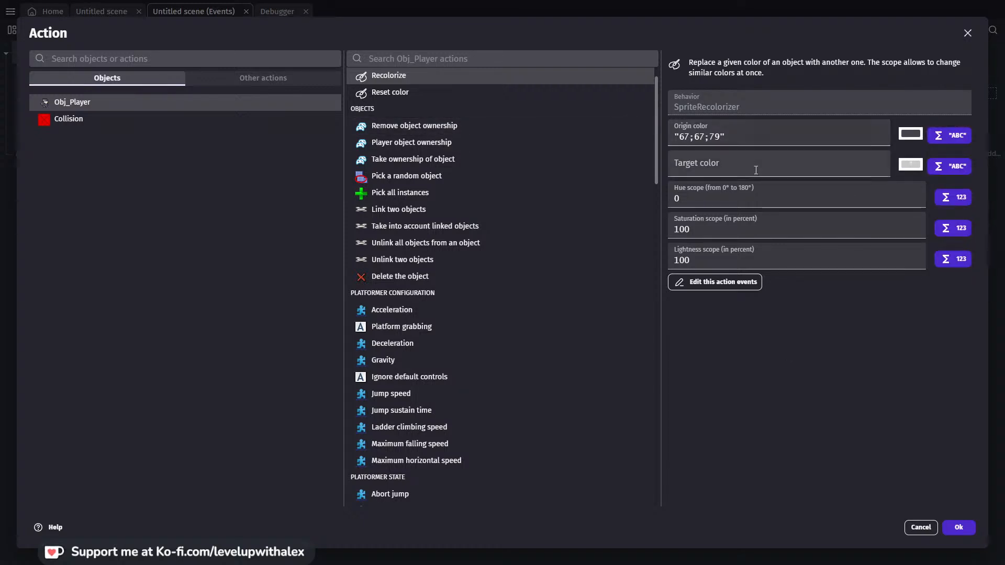
Set the Recolorize action's target color to the blue preset "74;144;226" and confirm the action
click(911, 165)
click(926, 247)
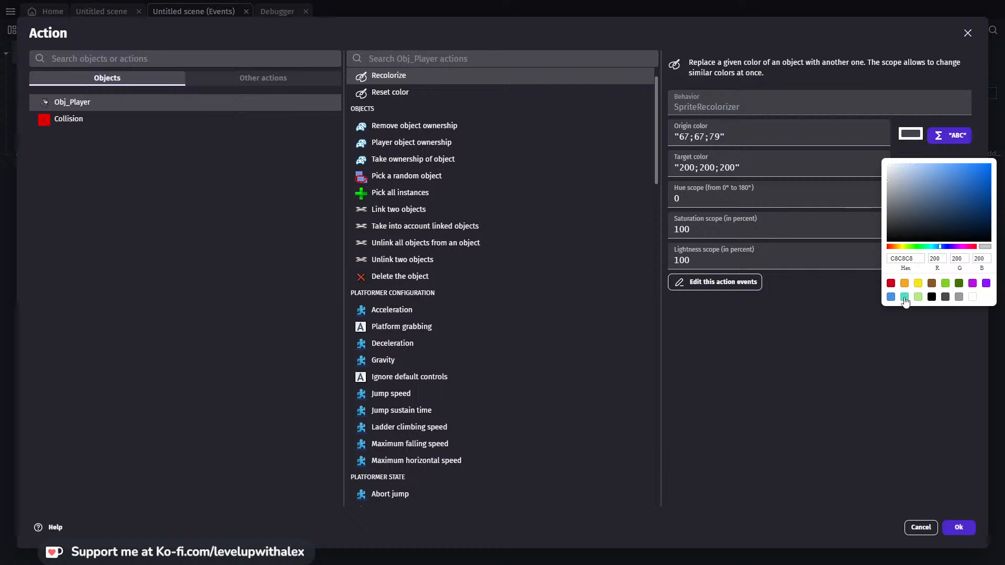
click(904, 297)
click(723, 256)
click(910, 164)
click(890, 299)
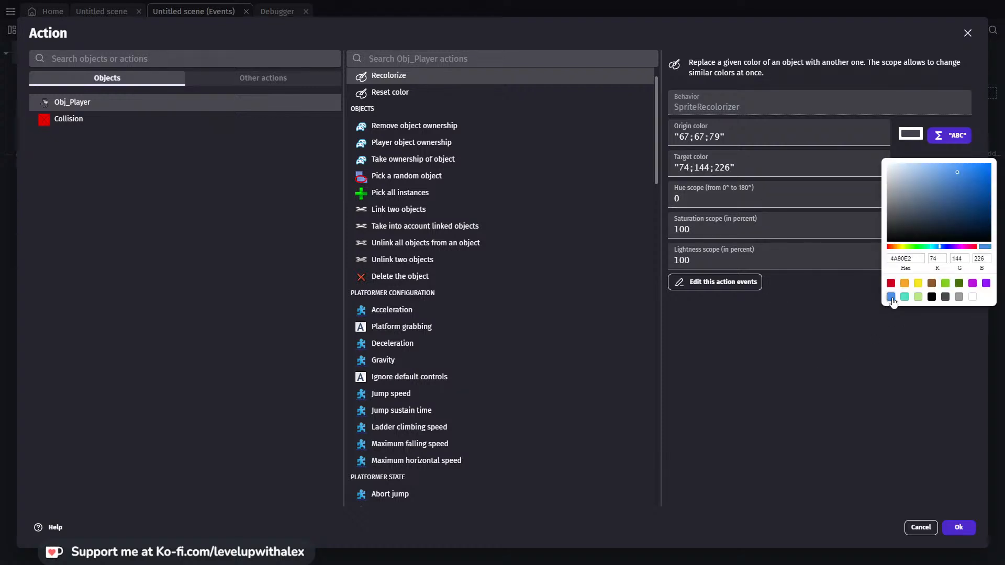
click(921, 376)
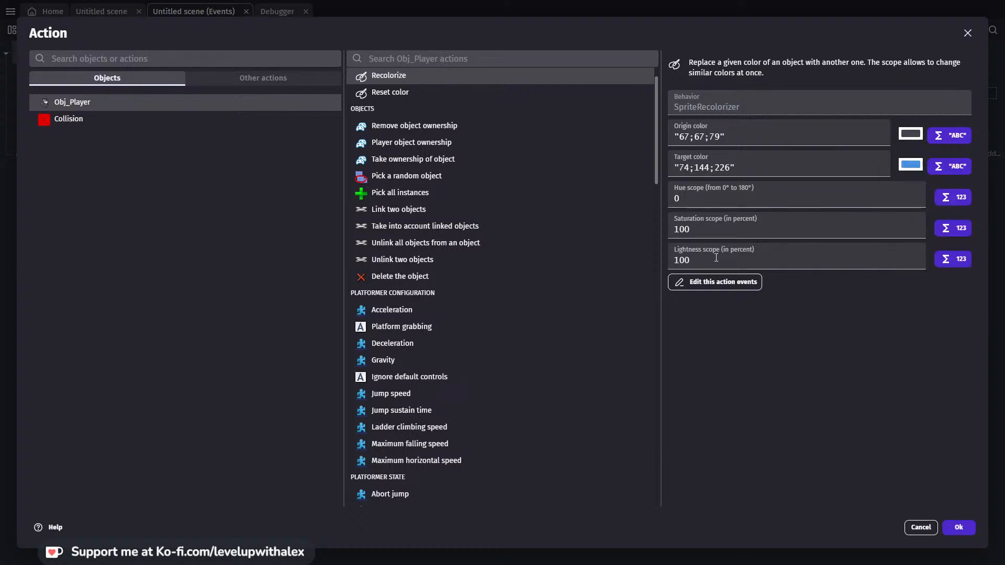
click(960, 529)
Preview the game, move both player characters back and forth and make them jump, and close the preview
click(463, 31)
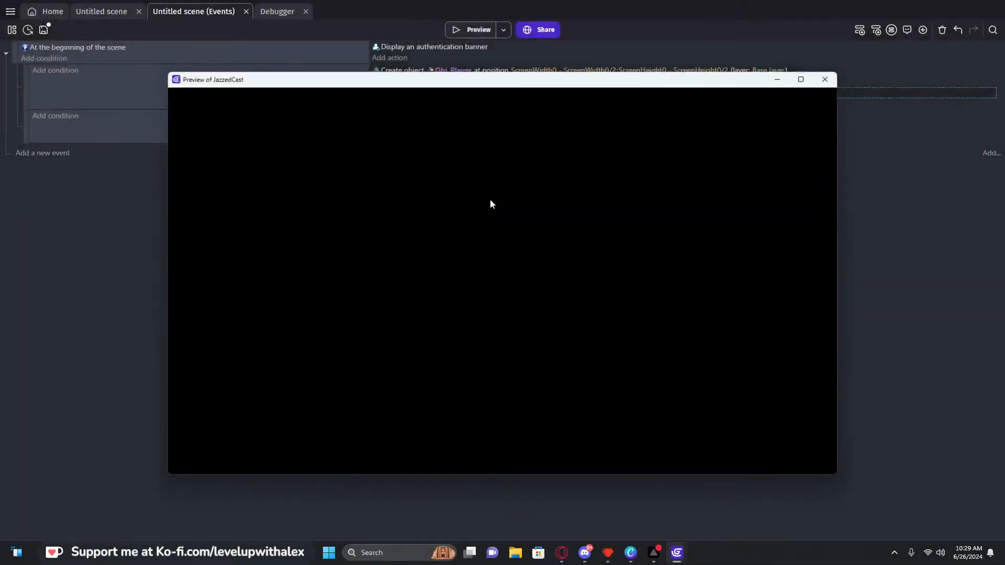
key(Left)
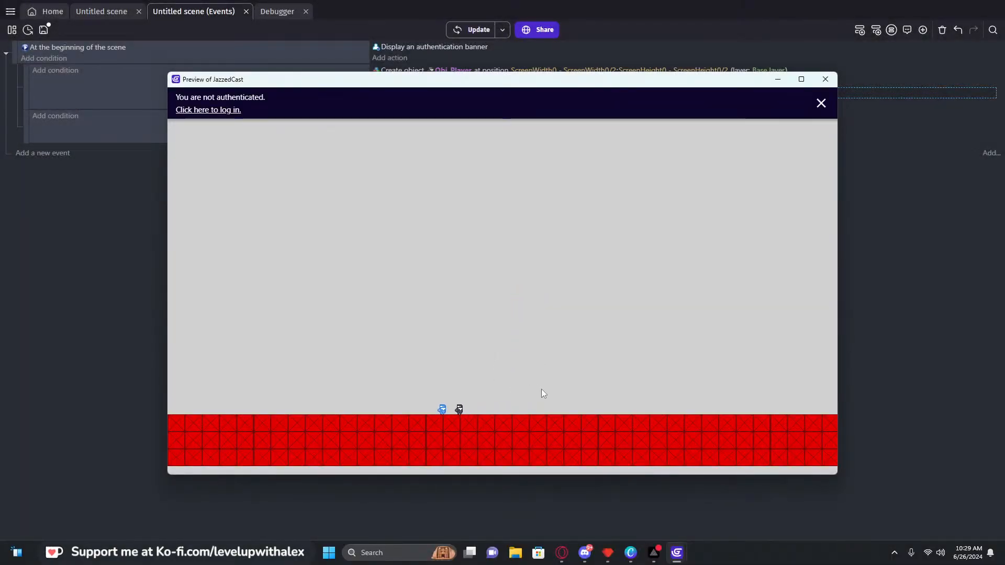
key(Right)
key(space)
key(Left)
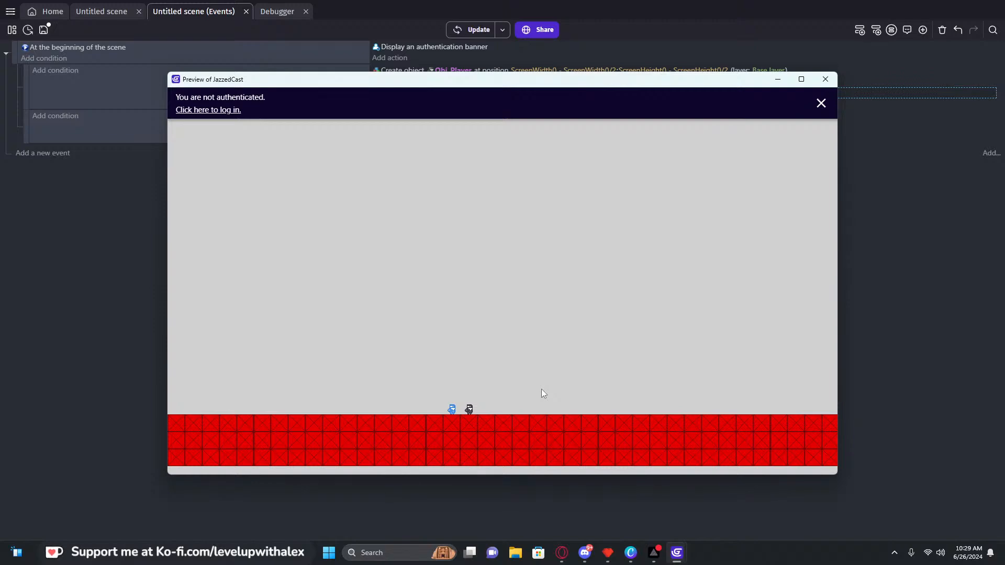
key(Left)
key(space)
key(Right)
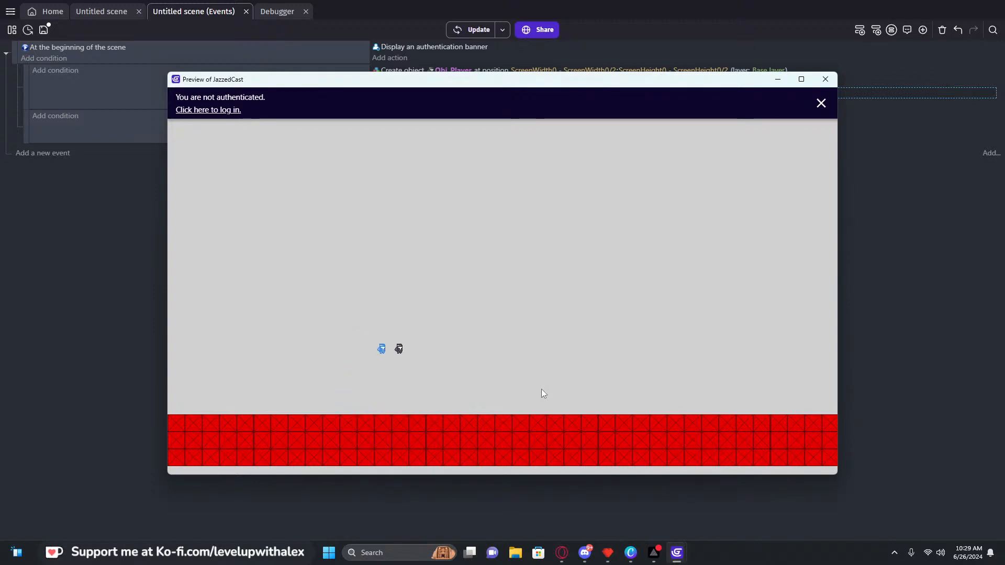
key(Left)
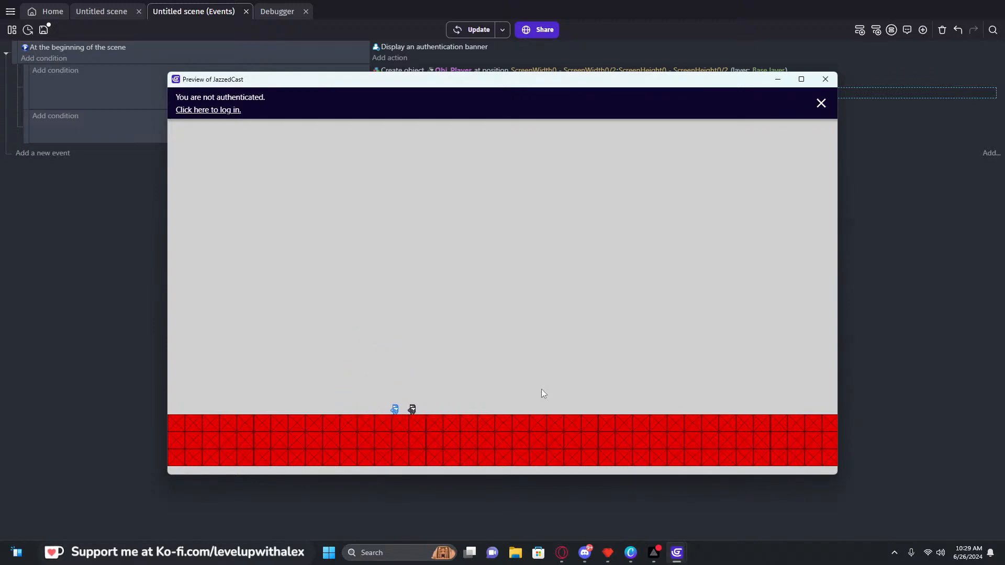
key(space)
key(Right)
key(space)
key(Left)
key(space)
key(Right)
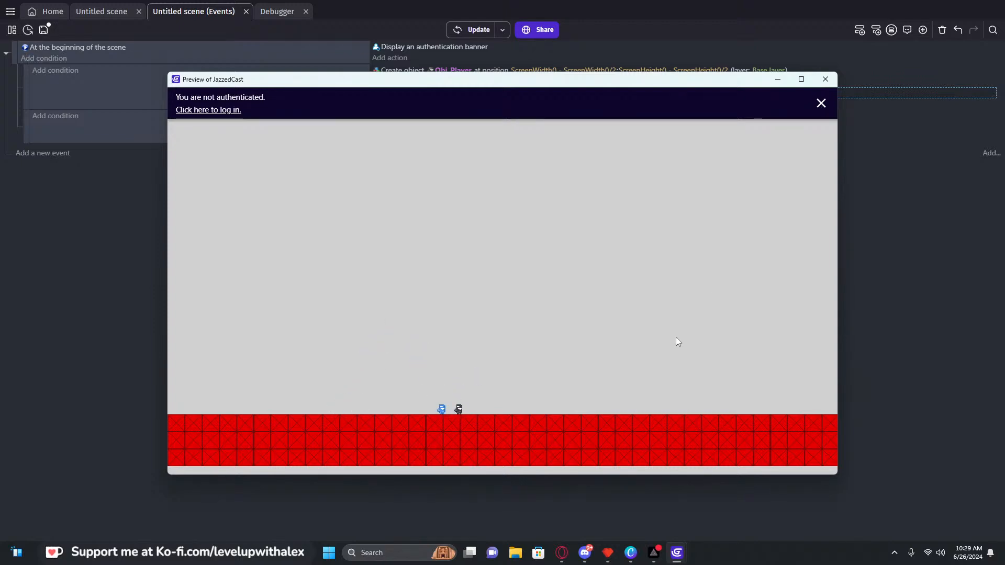
click(830, 83)
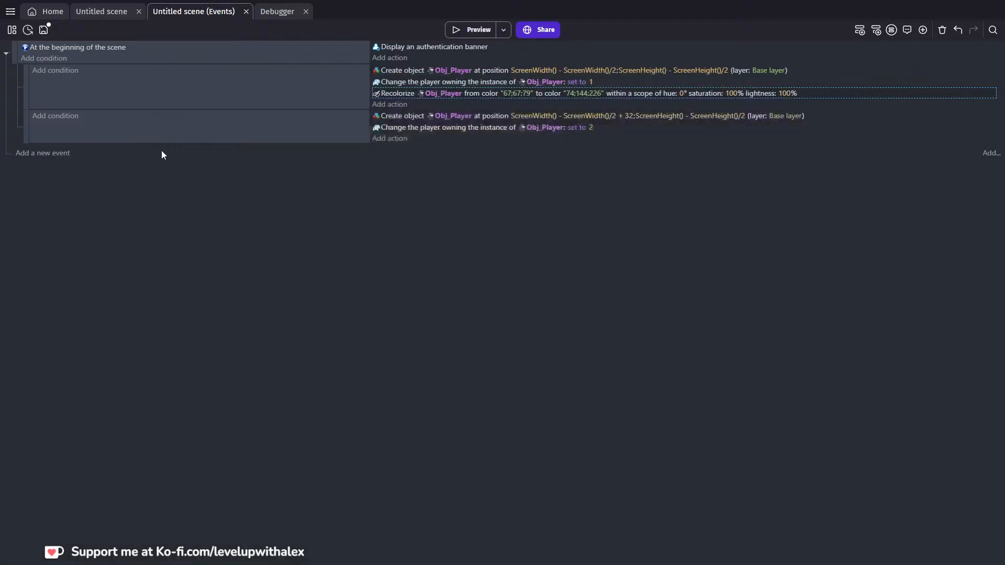
Add a new event, search its conditions for "own", and compare the Player variable ownership and Player object ownership conditions
click(45, 156)
click(53, 150)
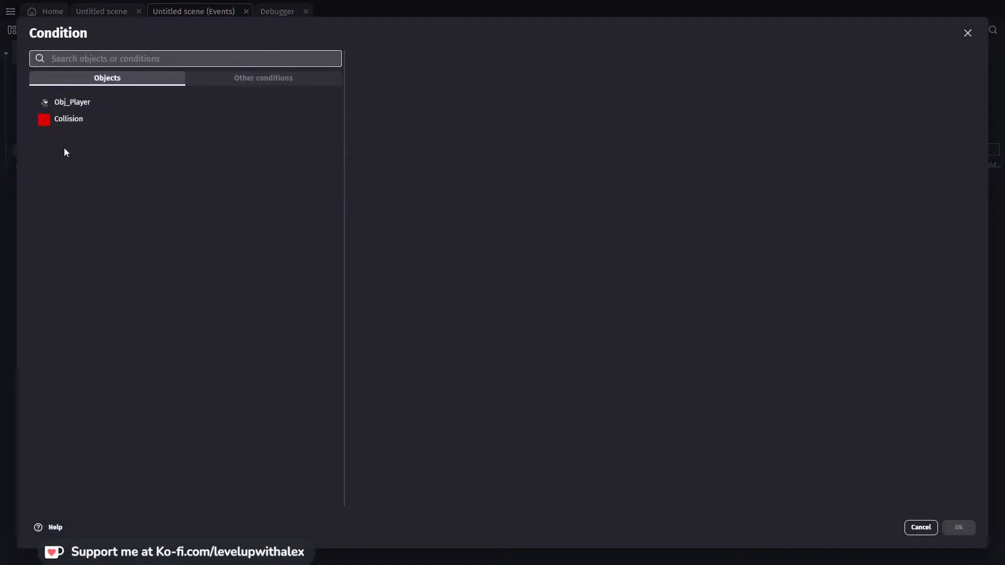
text(own)
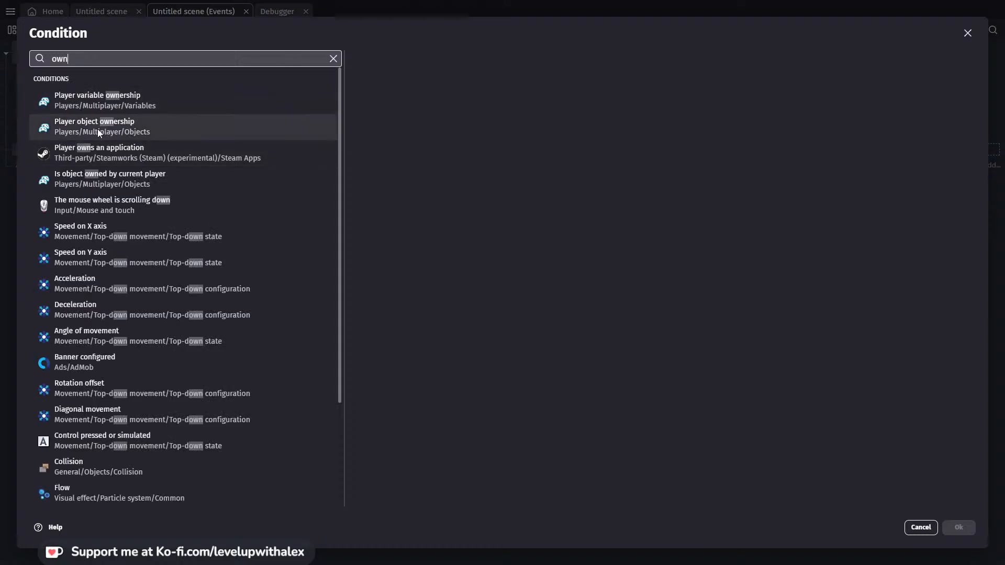
click(107, 102)
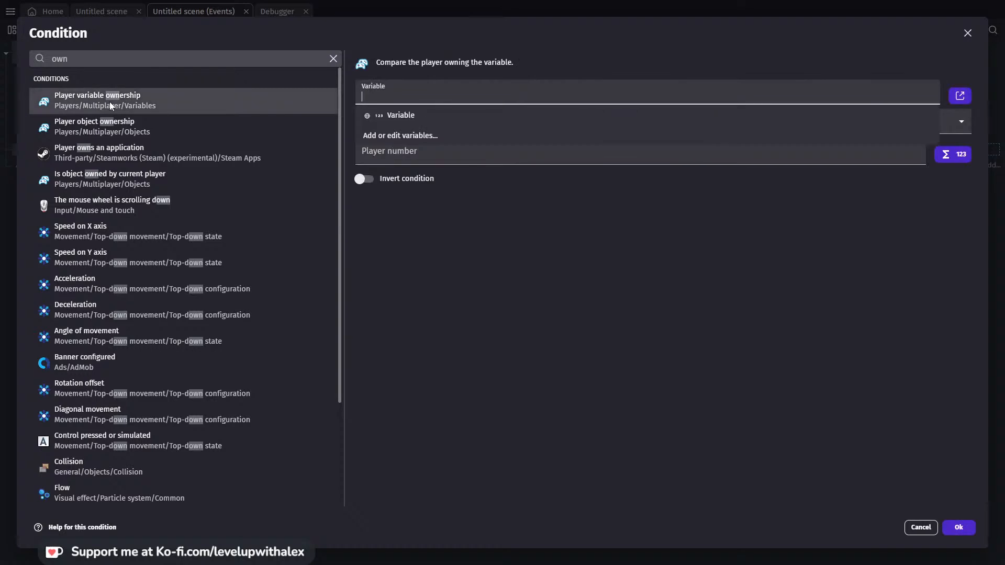
click(105, 121)
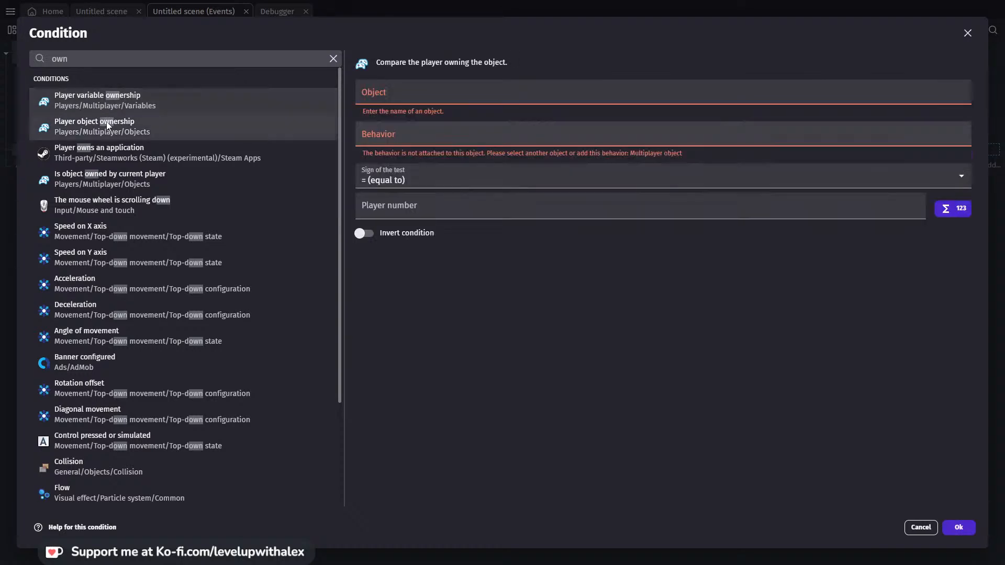
click(135, 99)
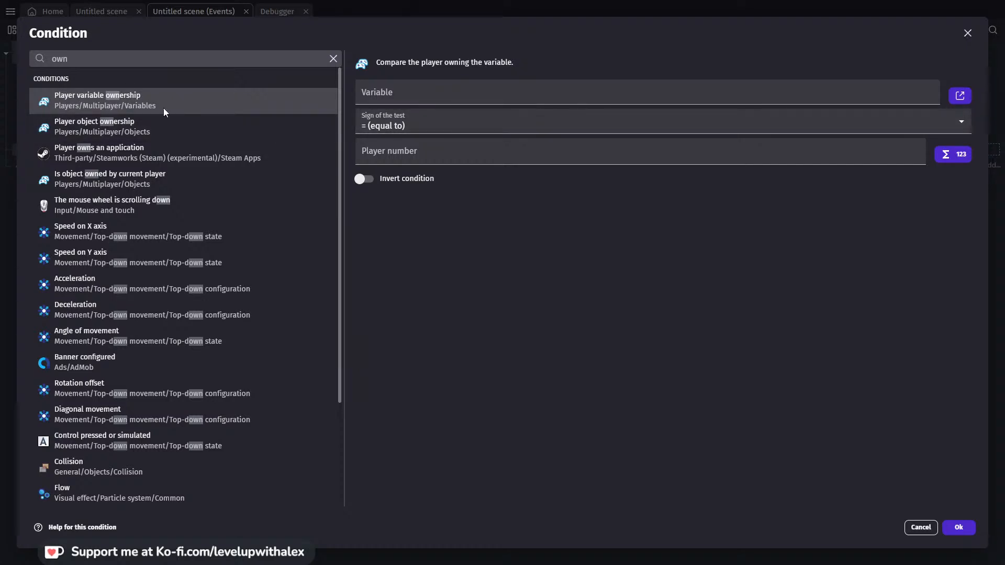
click(161, 125)
click(111, 102)
click(158, 130)
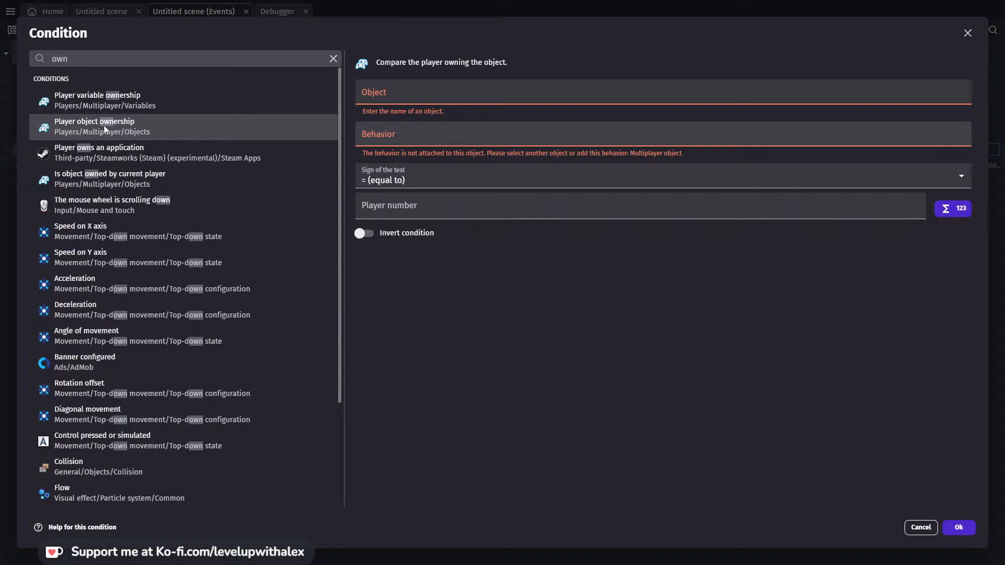
Give the new event the "Is object owned by current player" condition for Obj_Player and add an empty sub-event beneath it
click(374, 95)
click(397, 113)
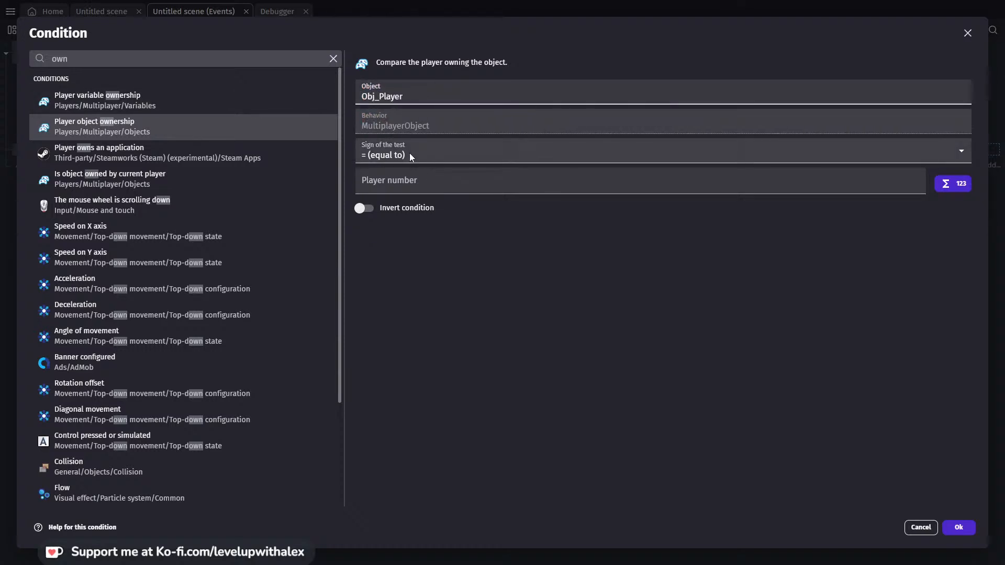
click(490, 185)
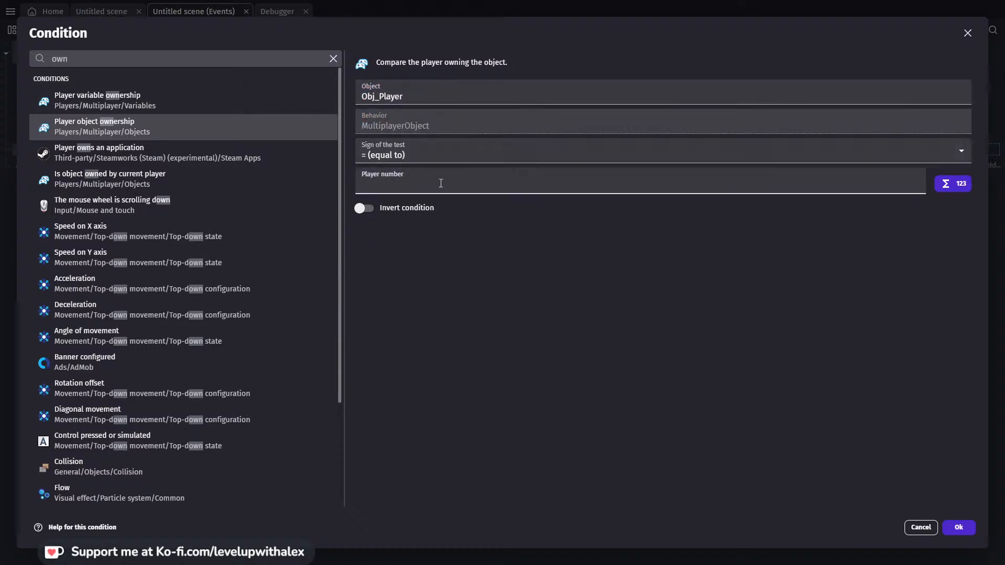
click(83, 175)
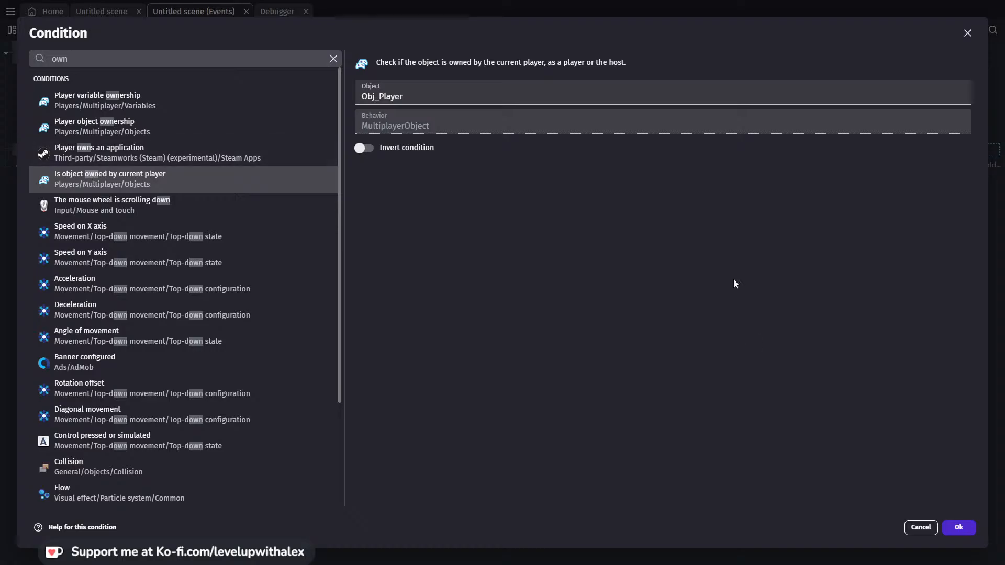
click(958, 527)
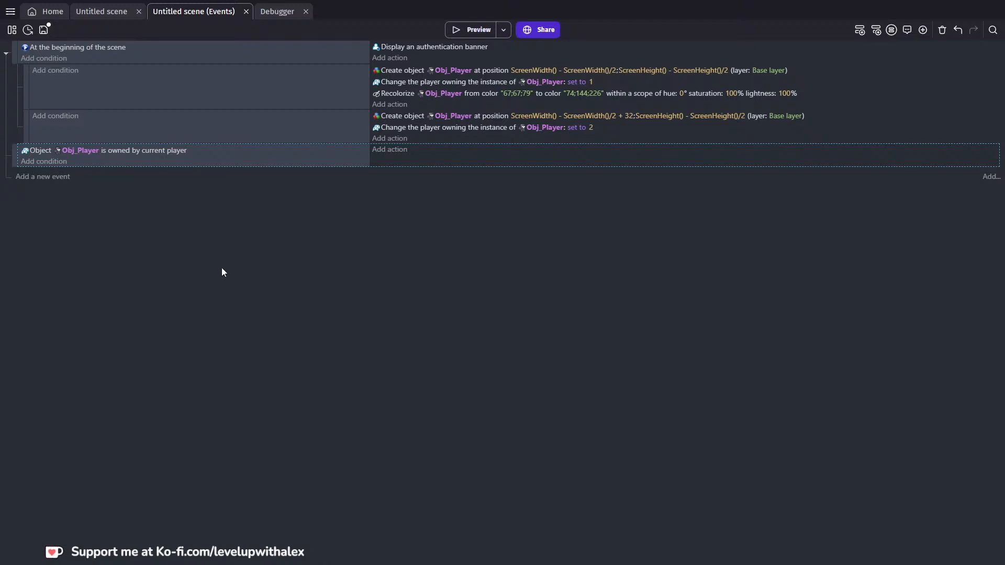
key(shift+d)
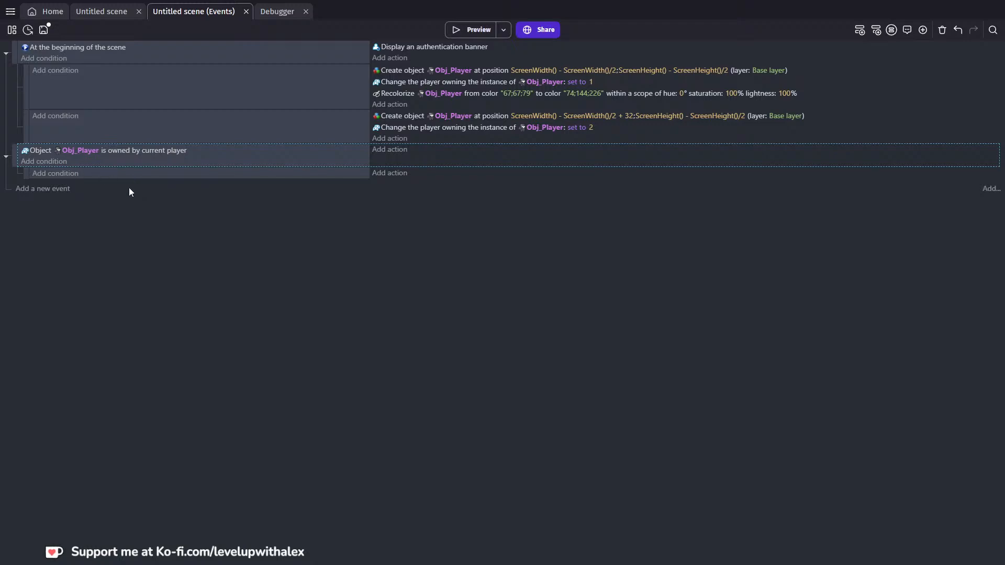
Review Obj_Player's multiplayer and platformer behavior settings in the scene and close them without changes
click(113, 11)
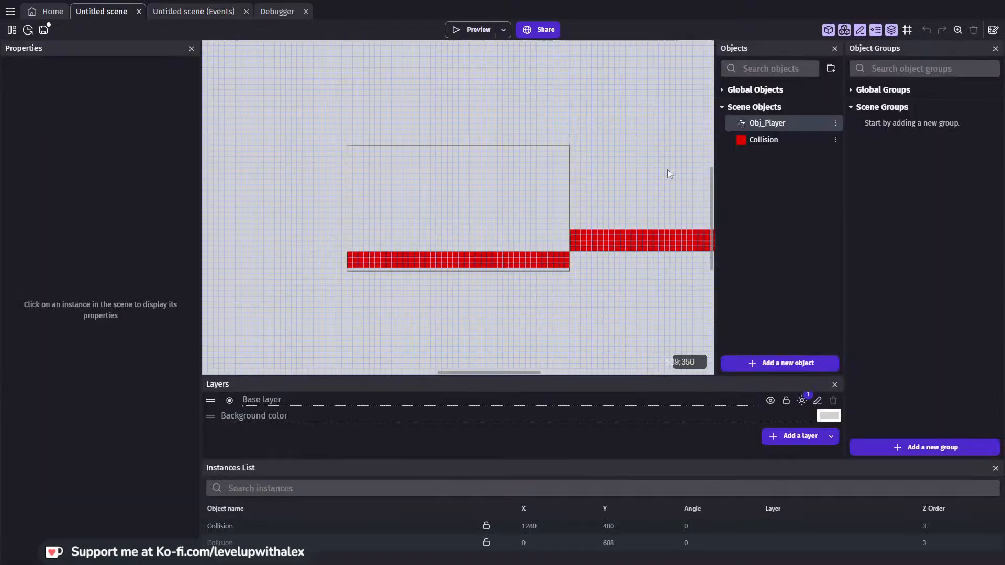
double_click(767, 123)
click(419, 58)
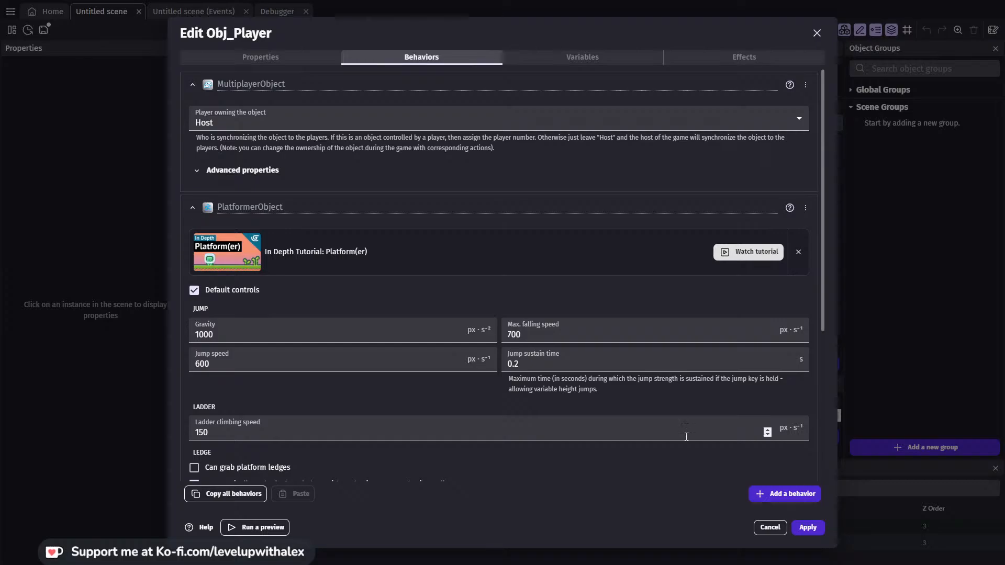
click(772, 531)
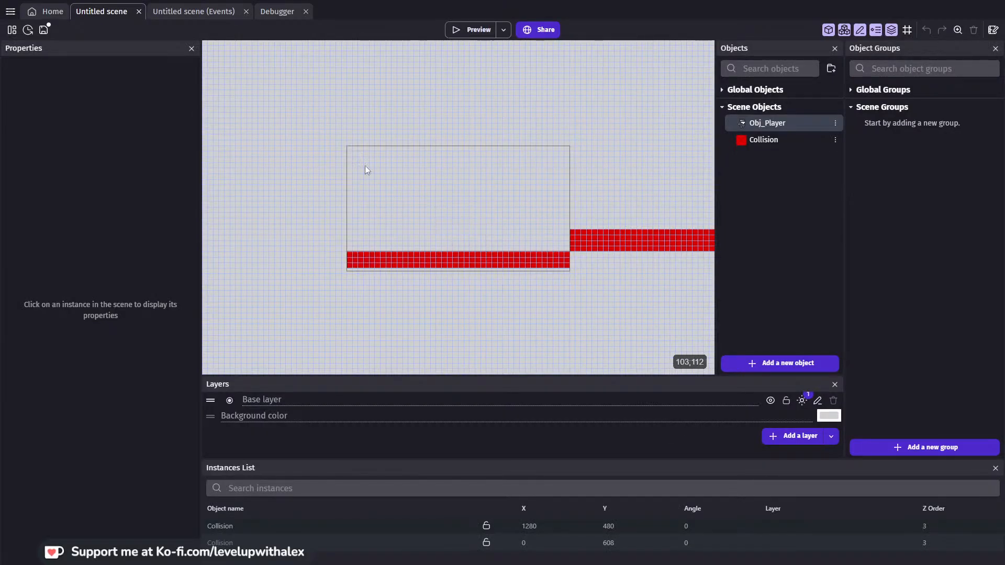
Return to the scene events and save the project
click(214, 11)
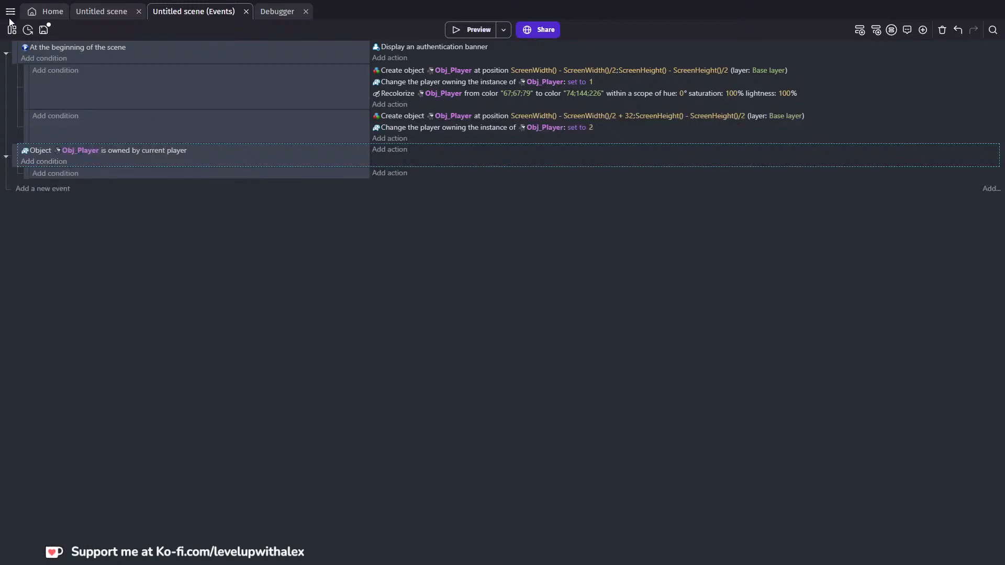
key(ctrl+s)
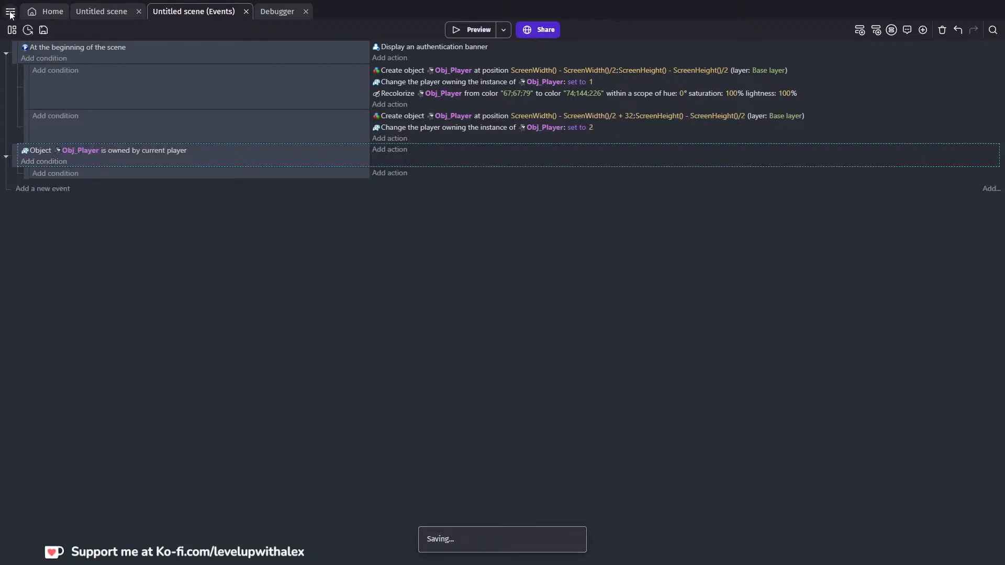
Open the PaintFencers project from the project list using its GDevelop auto-saved version
click(13, 13)
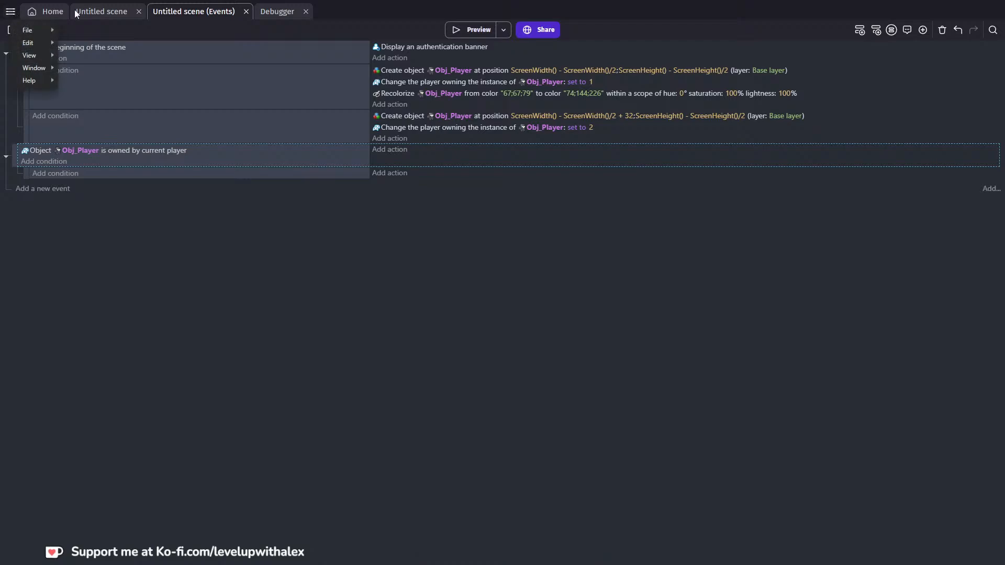
click(45, 10)
click(45, 9)
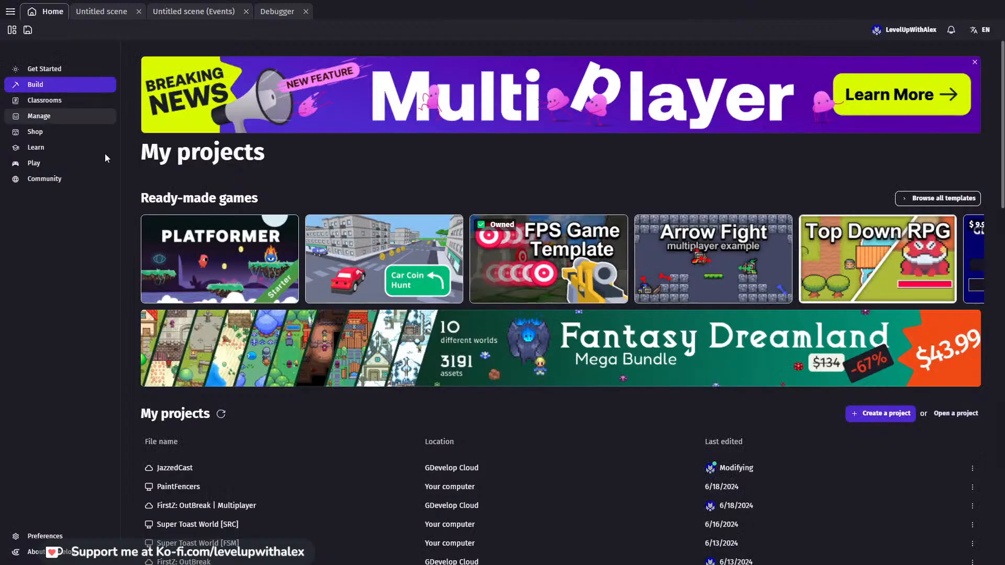
click(193, 482)
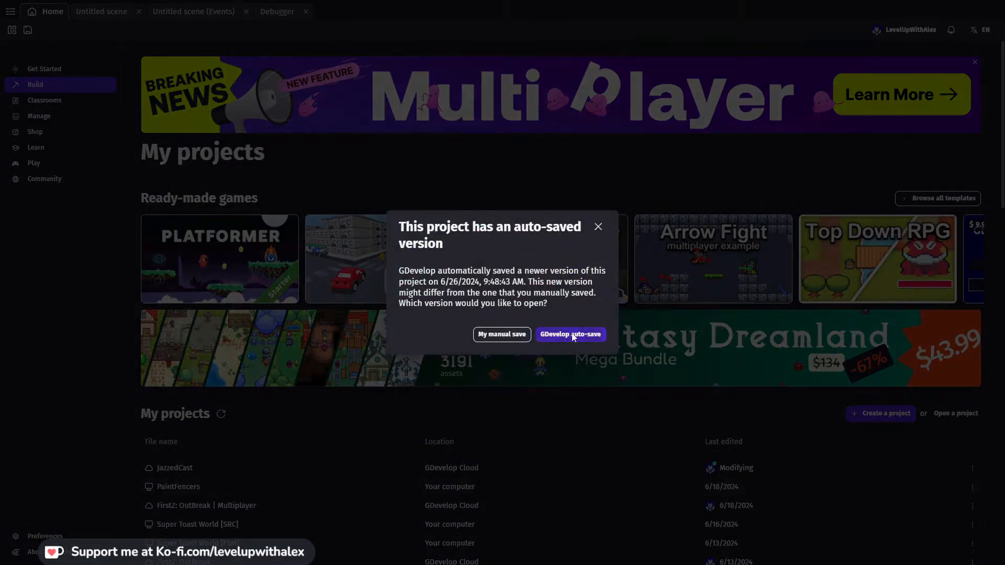
click(571, 333)
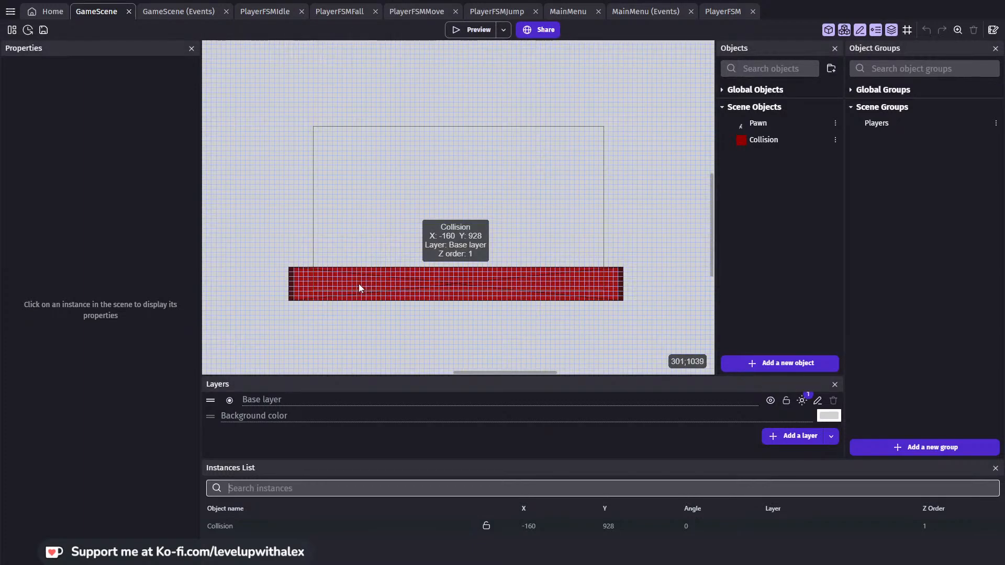
In the GameScene events, collapse the State.Player.Champion and State.Player.Pawn events and delete the Constants group under Runtime()
click(179, 11)
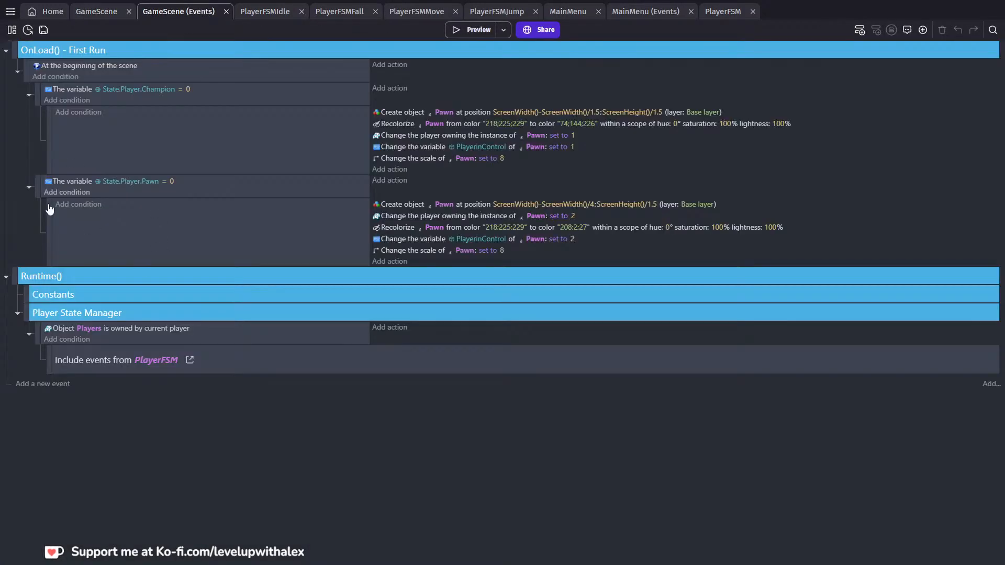
click(30, 187)
click(30, 95)
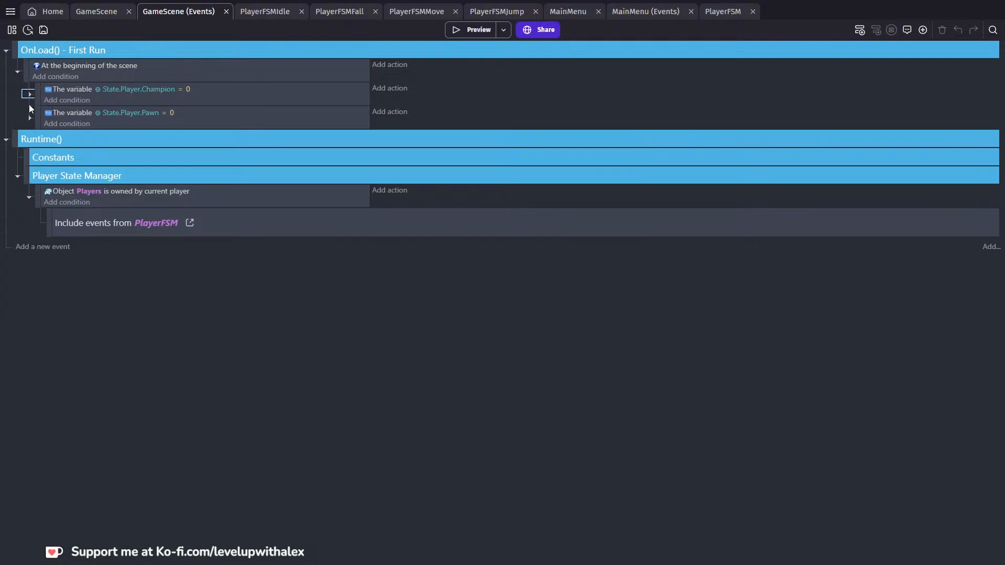
click(25, 157)
key(Delete)
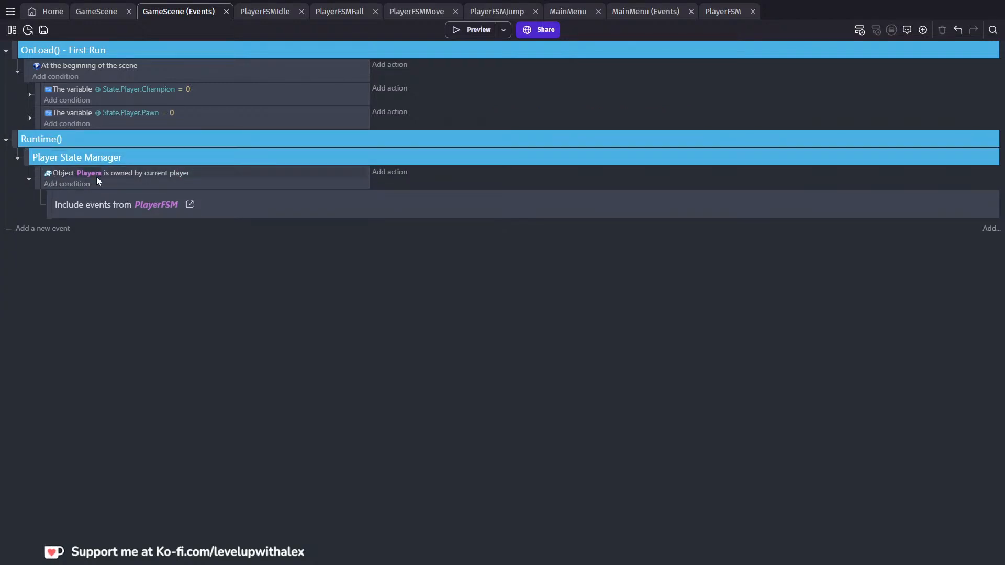
Open the PlayerFSM external events and delete the condition that takes into account all "Players" linked to Players
click(189, 206)
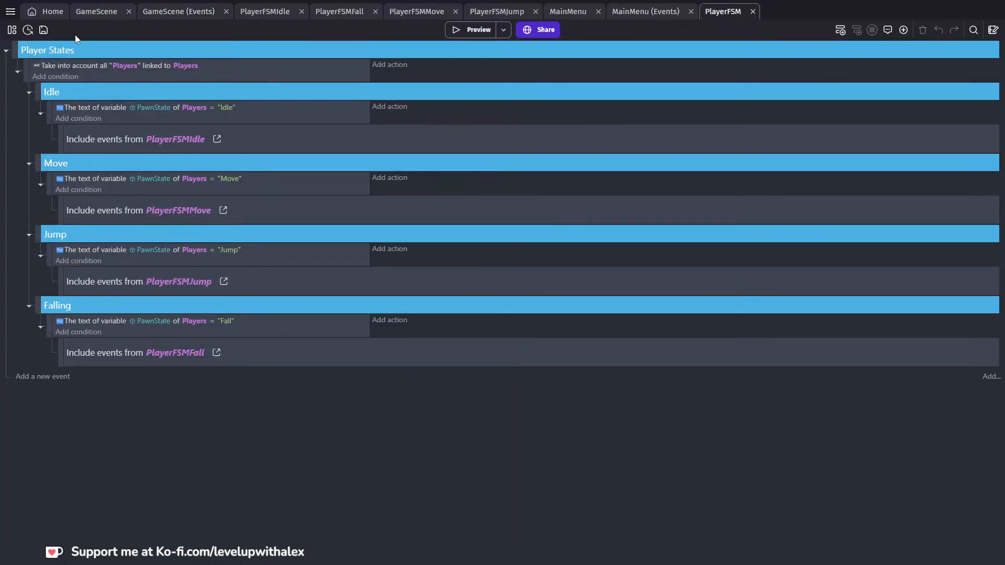
click(67, 66)
key(Delete)
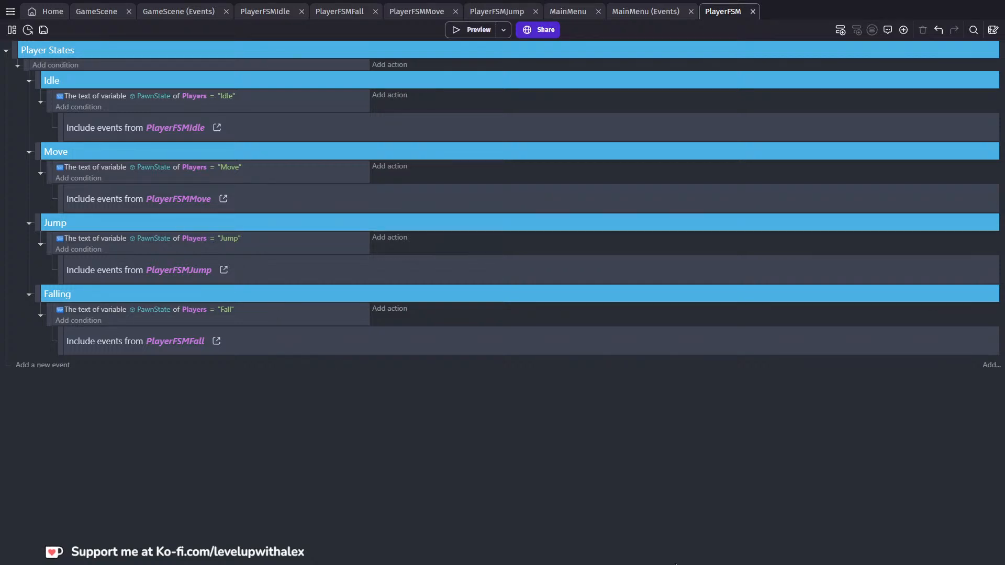
Switch to Pyxel Edit and undo the old pen strokes on the 2DRTS drawing, keeping only the two lines and two dots
key(alt+Tab)
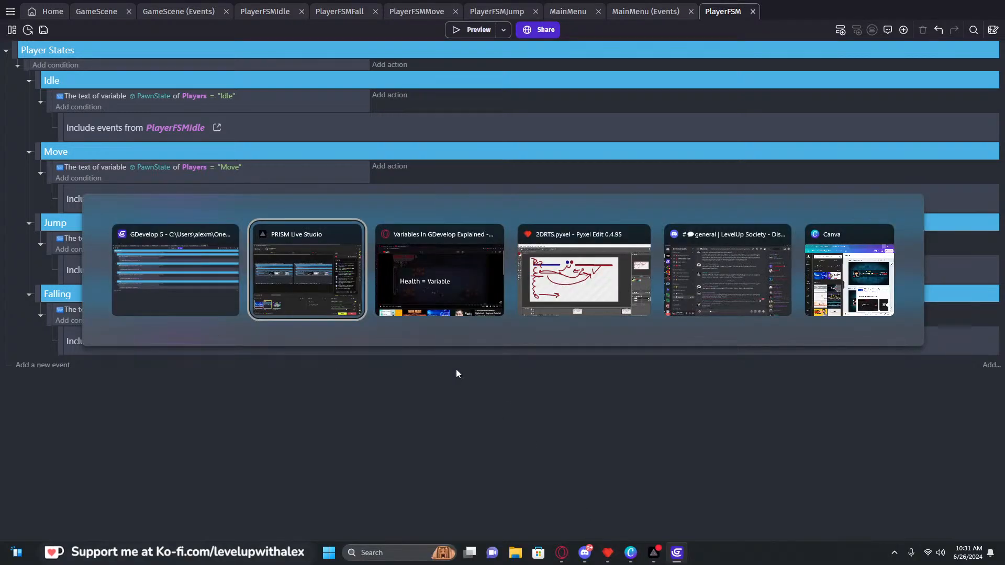
click(607, 552)
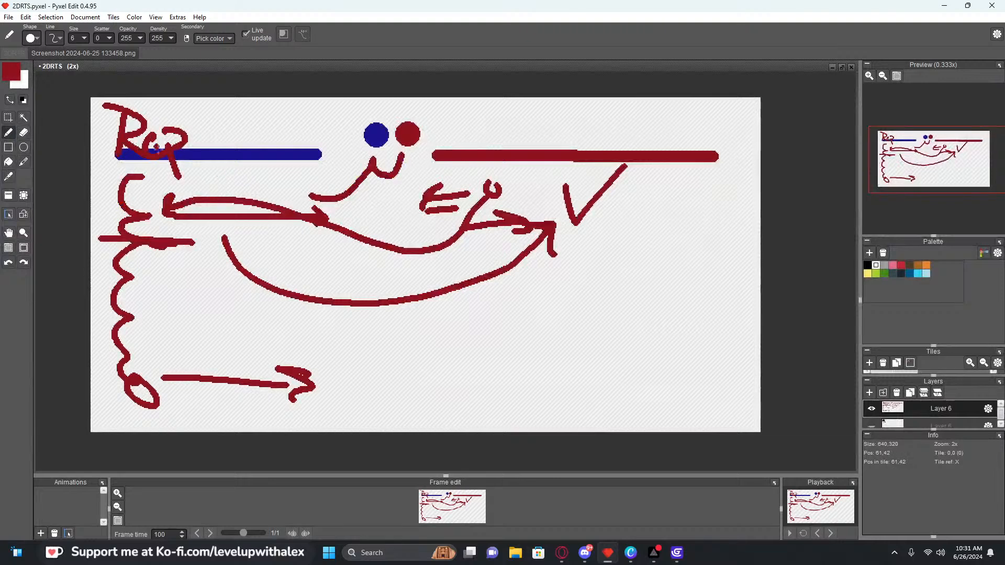
mouse_move(140, 166)
mouse_down()
mouse_move(435, 337)
mouse_move(544, 233)
mouse_up()
key(ctrl+z)
key(ctrl+z)
key(ctrl+z)
key(ctrl+z)
key(ctrl+z)
key(ctrl+z)
key(ctrl+z)
key(ctrl+z)
key(ctrl+z)
key(ctrl+z)
key(ctrl+z)
key(ctrl+z)
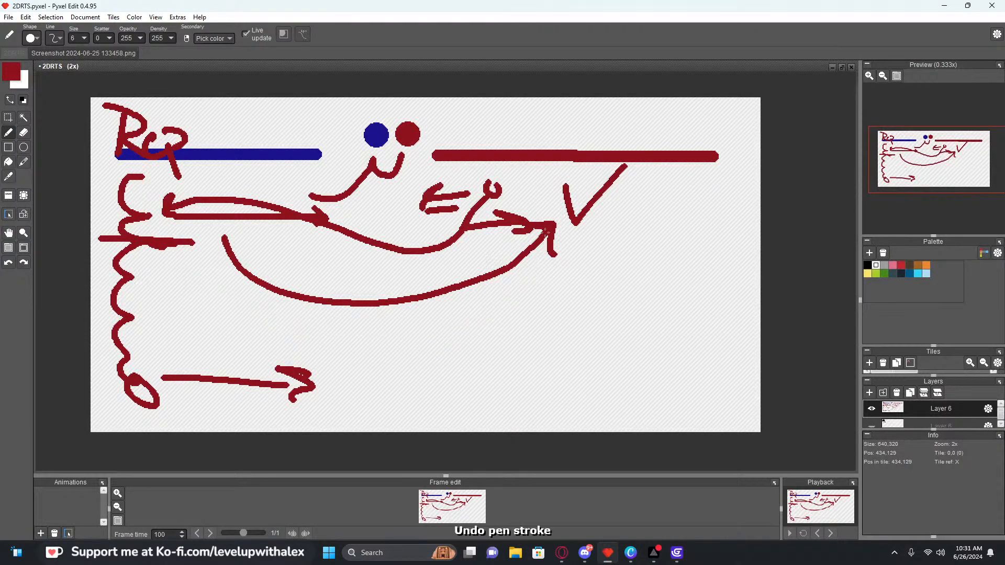
key(ctrl+z)
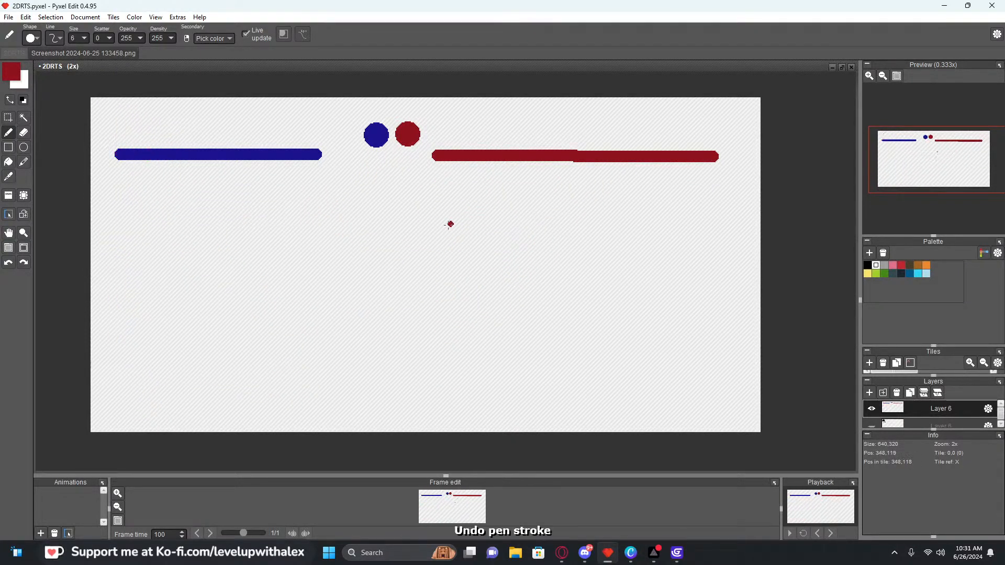
Sample the blue line's color and handwrite "FSM" beneath both the blue line and the red line
alt+click(223, 154)
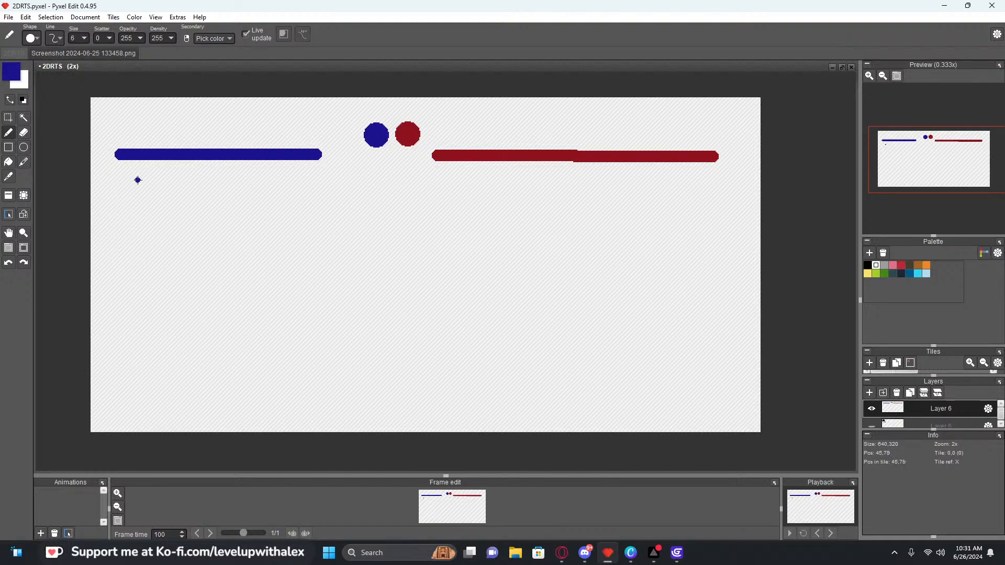
drag(137, 183, 139, 223)
drag(135, 180, 160, 181)
mouse_move(140, 205)
mouse_down()
mouse_move(177, 216)
mouse_move(254, 197)
mouse_move(267, 216)
mouse_up()
click(398, 232)
key(ctrl+z)
mouse_move(470, 175)
mouse_down()
mouse_move(470, 204)
mouse_move(490, 177)
mouse_move(496, 200)
mouse_move(567, 207)
mouse_move(570, 167)
mouse_move(584, 200)
mouse_up()
key(ctrl+z)
Draw a double-headed blue arrow between the two FSM labels, redrawing its left arrowhead until it fits
mouse_move(333, 198)
mouse_down()
mouse_move(443, 198)
mouse_move(424, 206)
mouse_up()
mouse_move(331, 181)
mouse_down()
mouse_move(300, 184)
mouse_move(346, 223)
mouse_up()
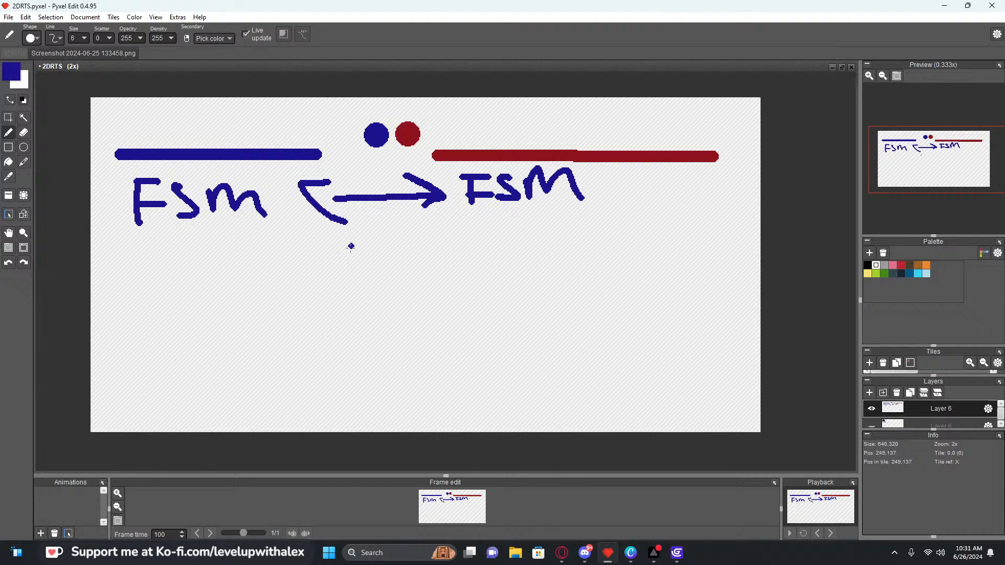
key(ctrl+z)
drag(340, 180, 353, 225)
key(ctrl+z)
mouse_move(340, 187)
mouse_down()
mouse_move(331, 211)
mouse_move(341, 215)
mouse_up()
Circle the blue and red dots and draw a short line from the circle toward each FSM label
drag(359, 112, 369, 106)
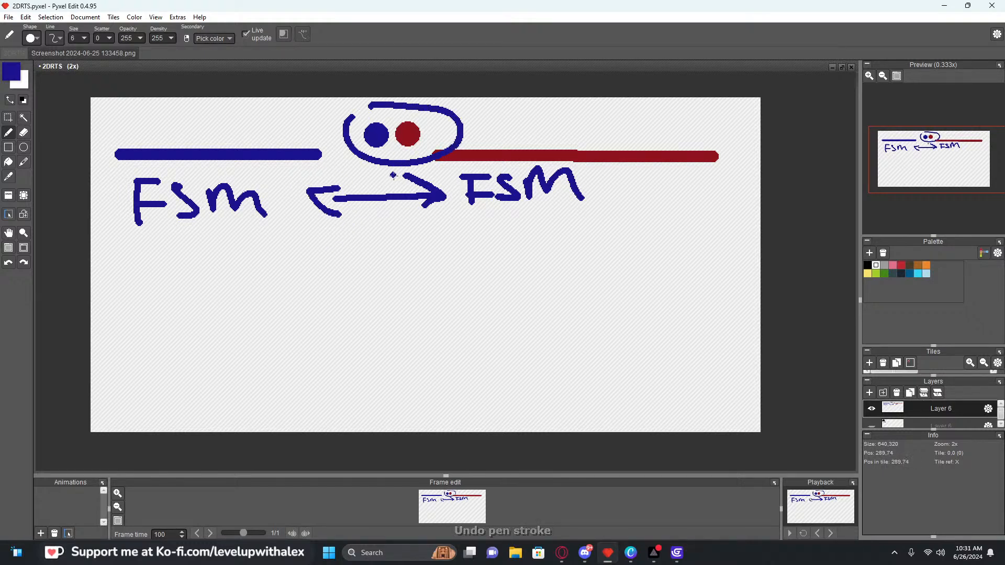
drag(344, 165, 305, 182)
drag(435, 162, 461, 182)
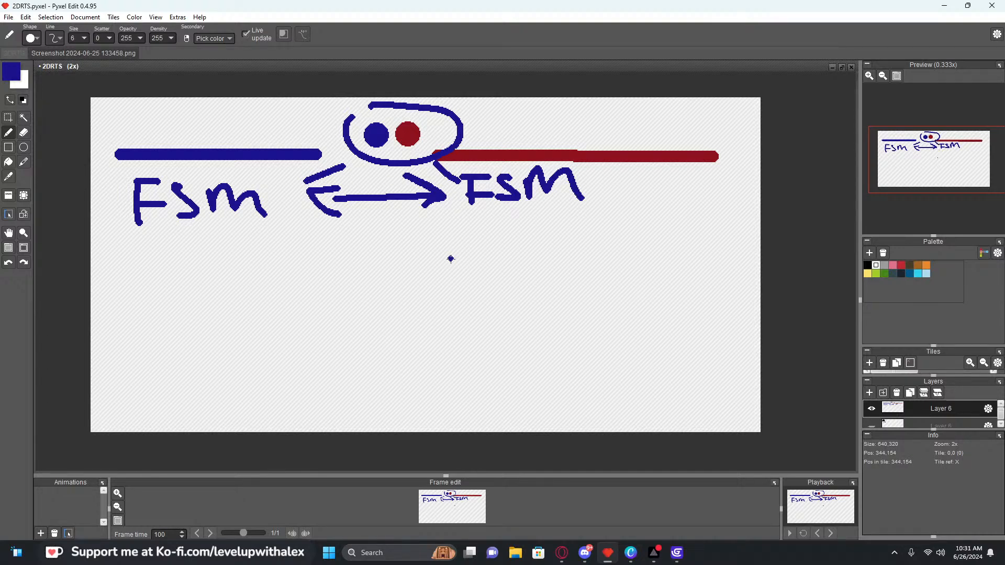
mouse_move(473, 217)
mouse_down()
mouse_move(473, 256)
mouse_move(542, 237)
mouse_up()
key(ctrl+z)
key(ctrl+z)
key(ctrl+z)
key(ctrl+z)
Draw a small arrow beneath the FSM label on the red side and handwrite "Visual" beside it
mouse_move(487, 219)
mouse_down()
mouse_move(528, 220)
mouse_move(518, 227)
mouse_up()
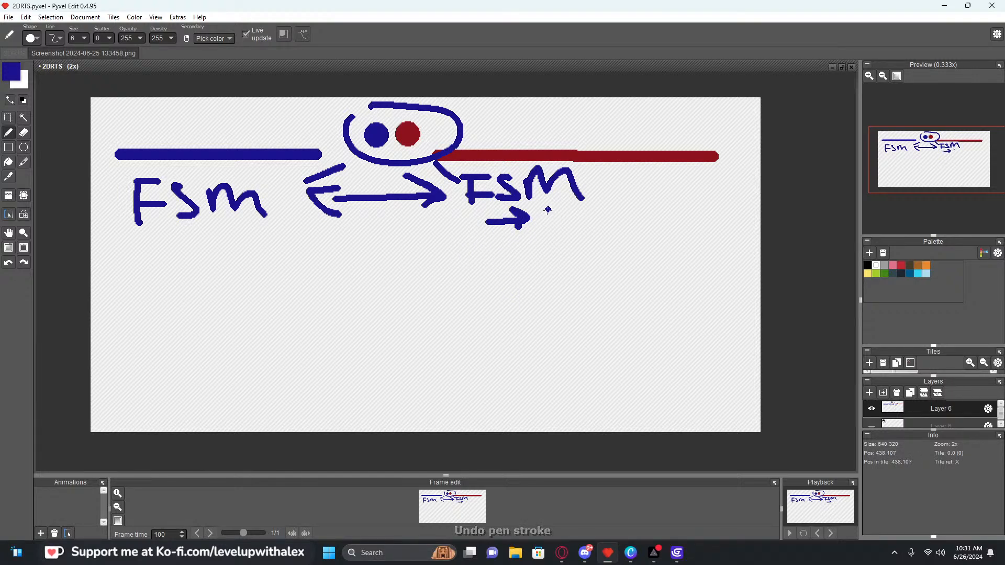
mouse_move(546, 212)
mouse_down()
mouse_move(569, 212)
mouse_move(597, 237)
mouse_up()
mouse_move(620, 218)
mouse_down()
mouse_move(628, 238)
mouse_move(678, 219)
mouse_up()
drag(678, 194, 693, 225)
click(688, 238)
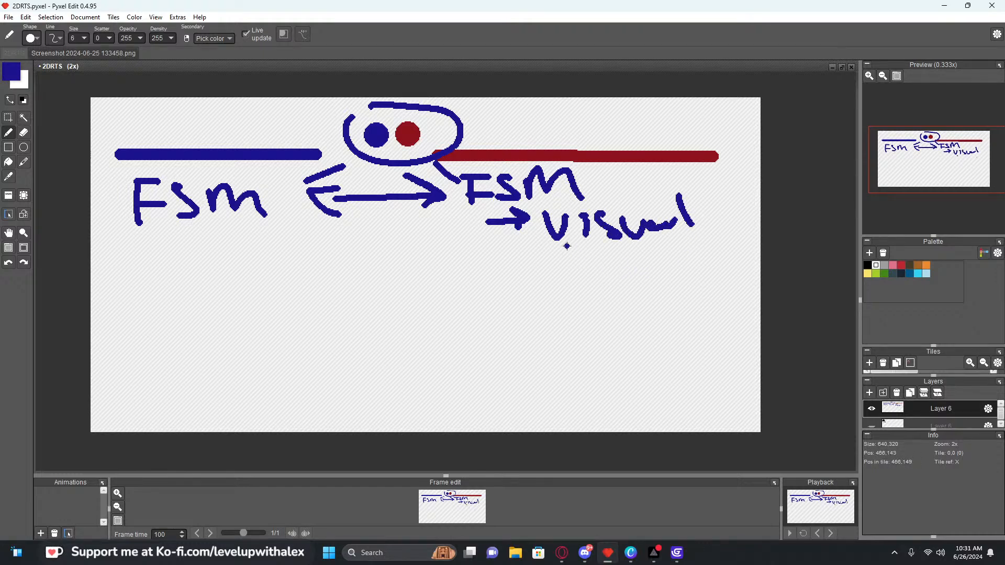
Draw a long arrow from "Visual" to the blue side's FSM label and a curve from that label to the two dots
mouse_move(547, 241)
mouse_down()
mouse_move(231, 236)
mouse_move(467, 296)
mouse_move(581, 270)
mouse_move(686, 265)
mouse_up()
key(ctrl+z)
mouse_move(205, 247)
mouse_down()
mouse_move(343, 268)
mouse_move(397, 198)
mouse_move(414, 141)
mouse_up()
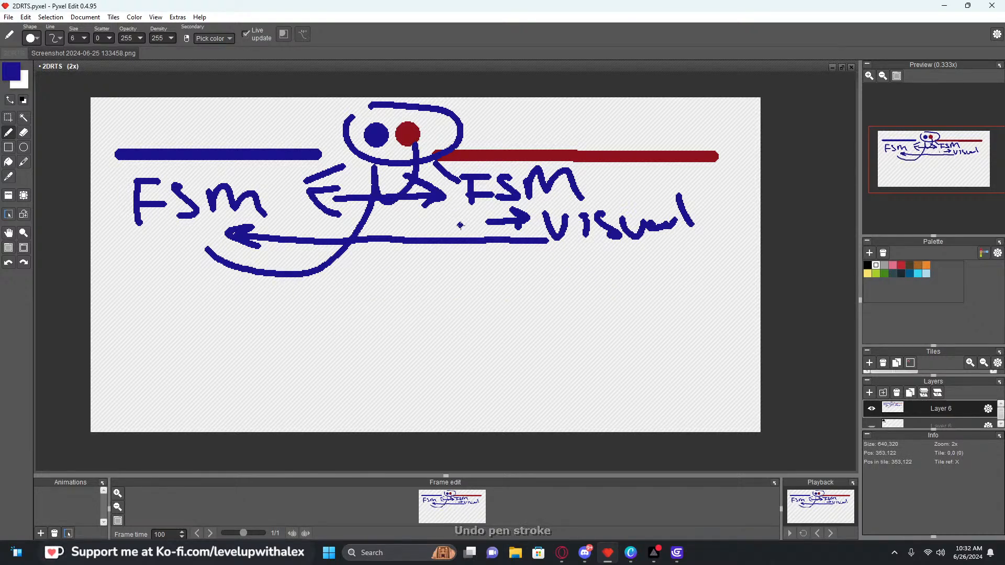
Switch back to GDevelop's GameScene events and add an empty sub-event as the first item of the Runtime() group
click(944, 6)
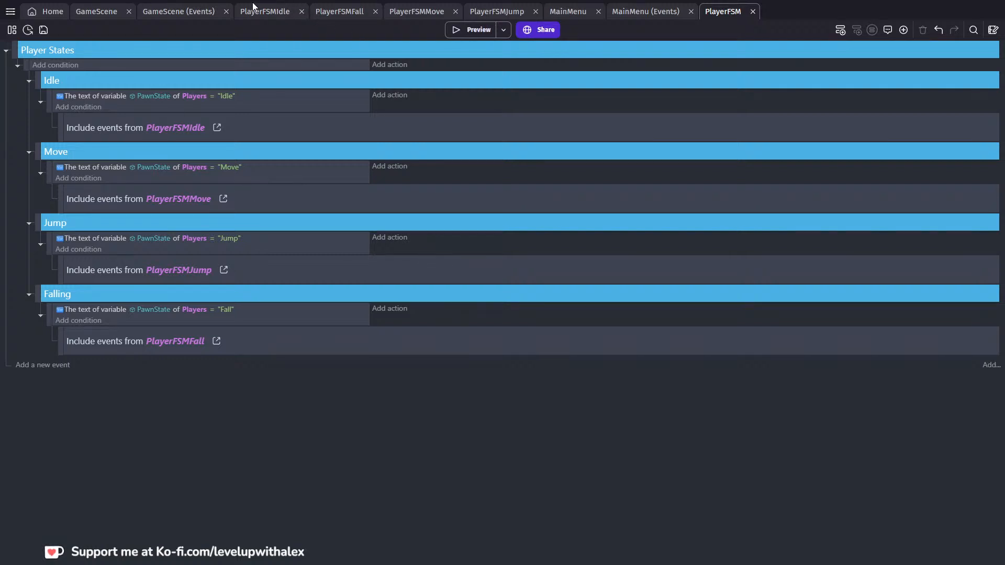
click(179, 11)
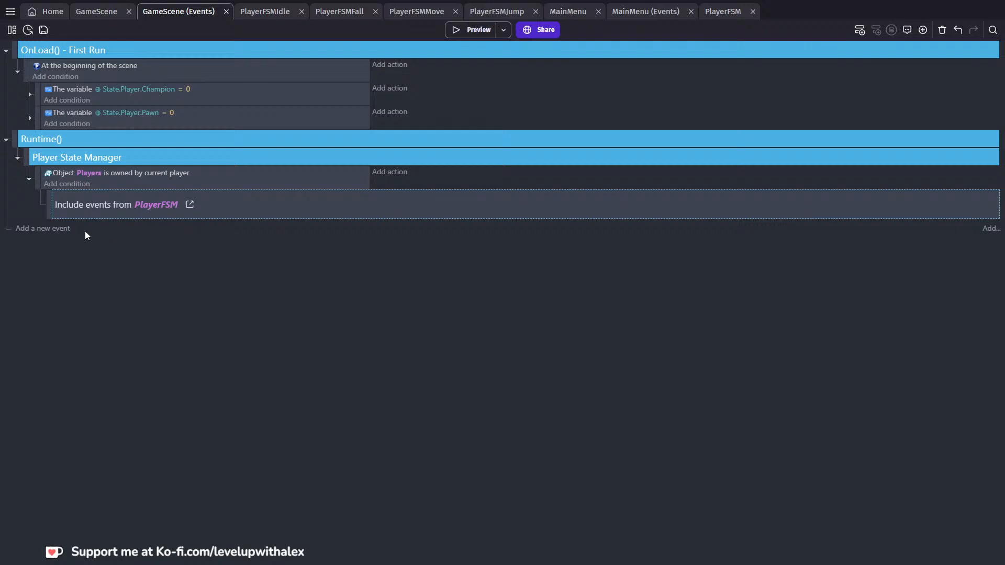
click(15, 141)
key(shift+d)
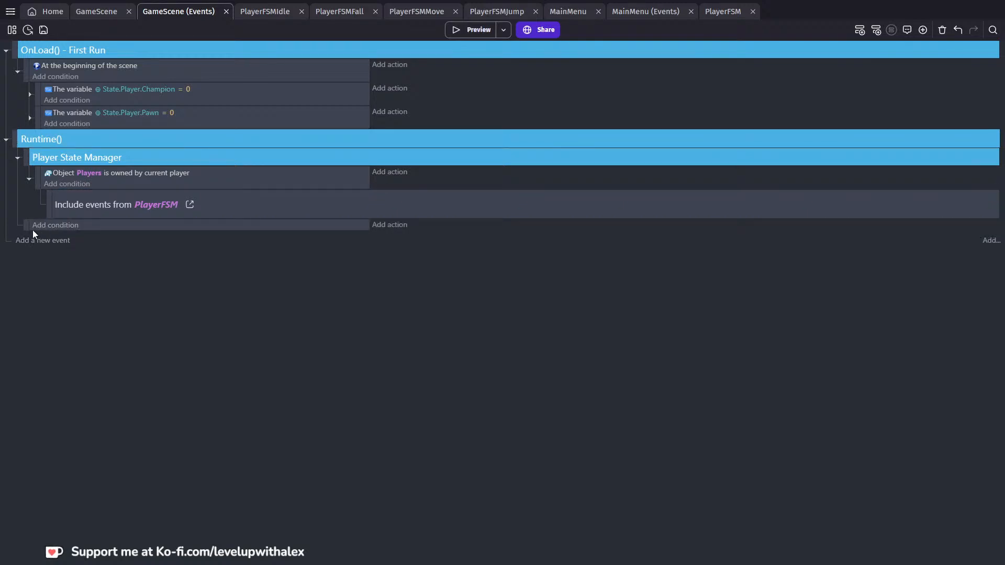
drag(32, 231, 29, 153)
Add an event group named "Multiplayer Manager" under Runtime() and move the empty event into it
right_click(29, 151)
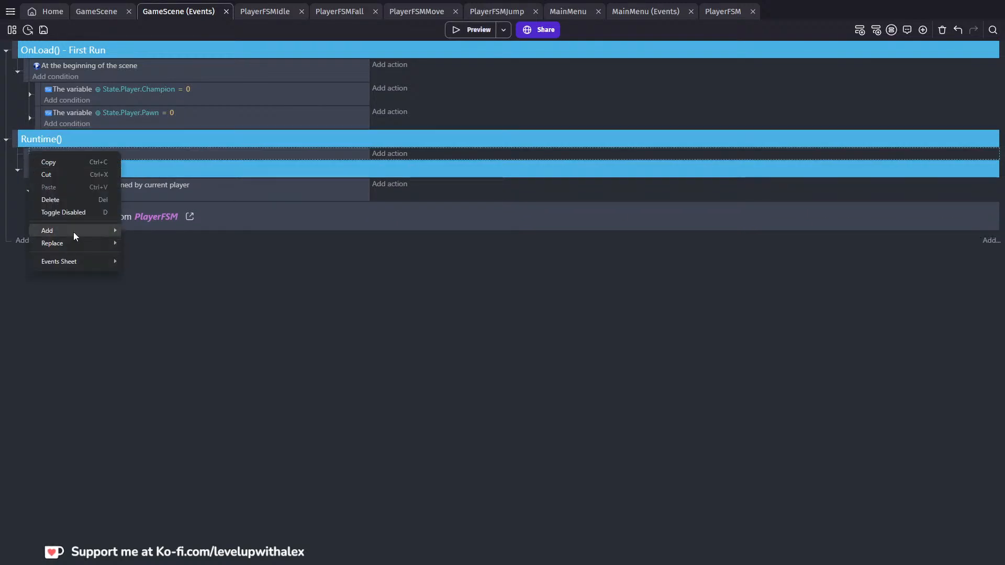
mouse_move(77, 229)
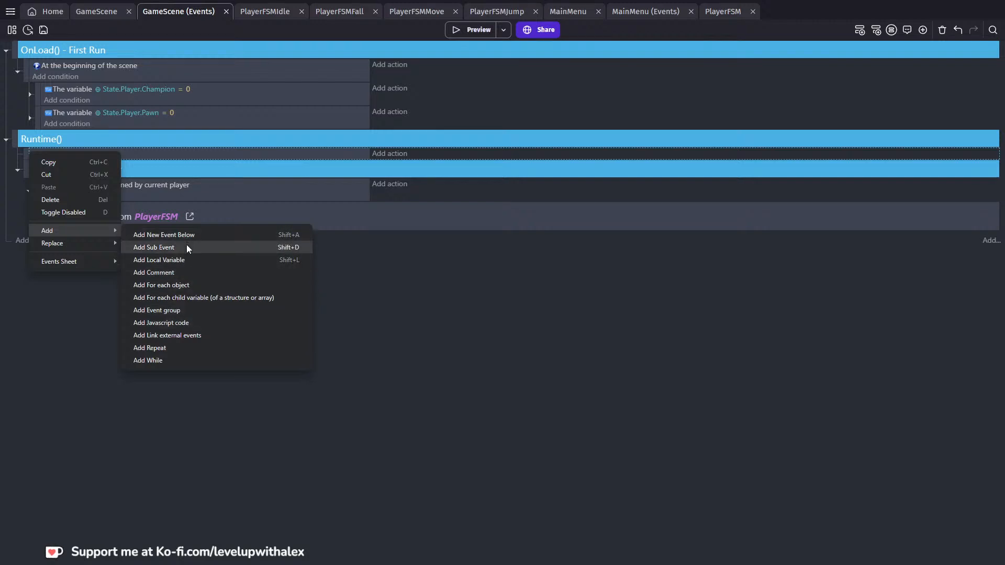
click(179, 311)
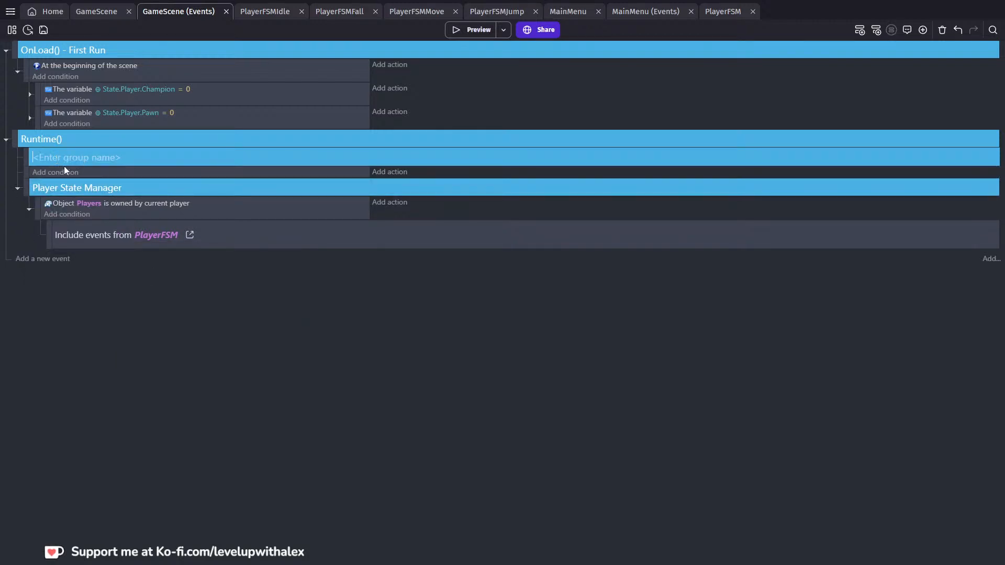
text(Multiplayer Manager)
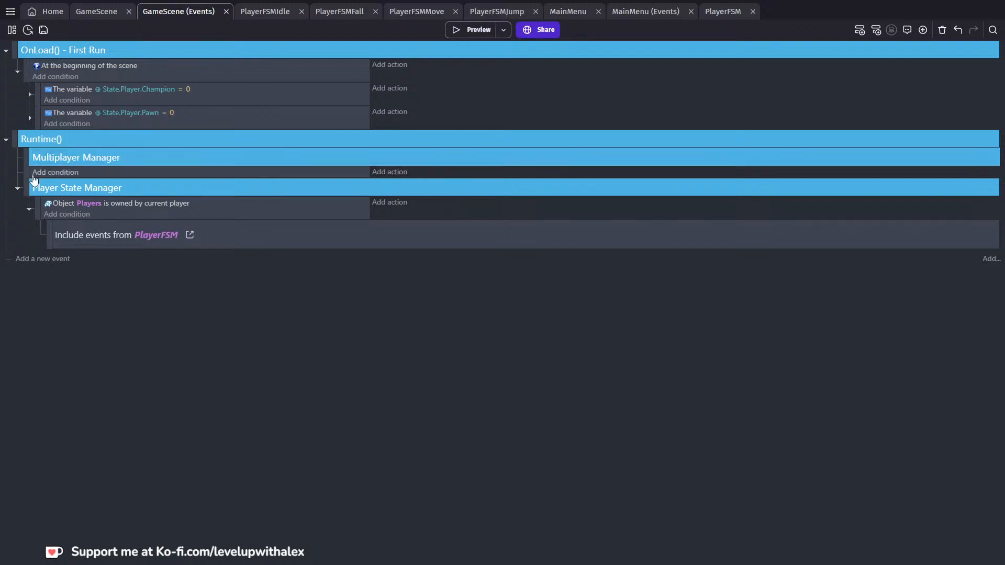
drag(26, 171, 33, 174)
Give the empty event the "Custom message has been received from another player" condition with message name "Flipped"
click(79, 172)
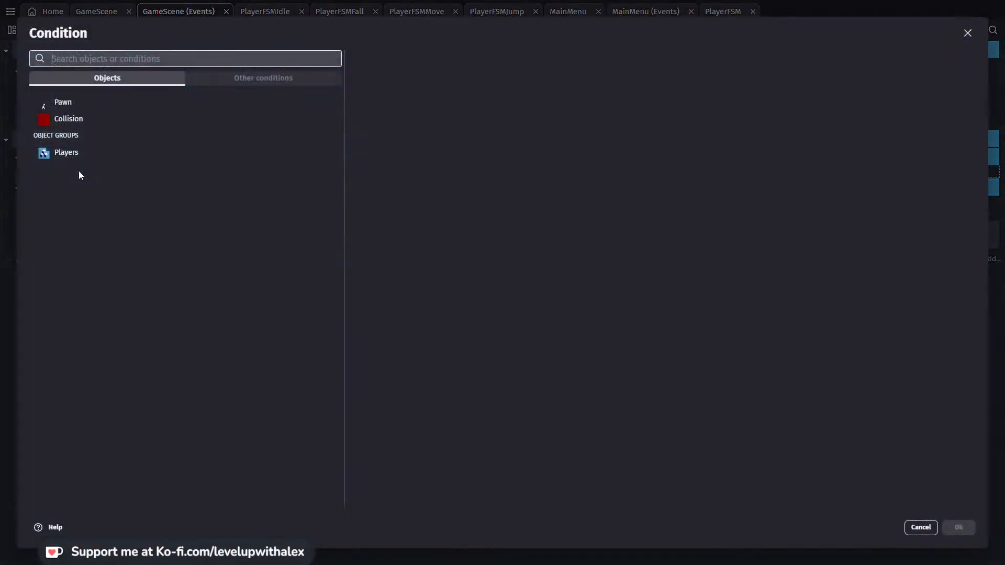
text(signal)
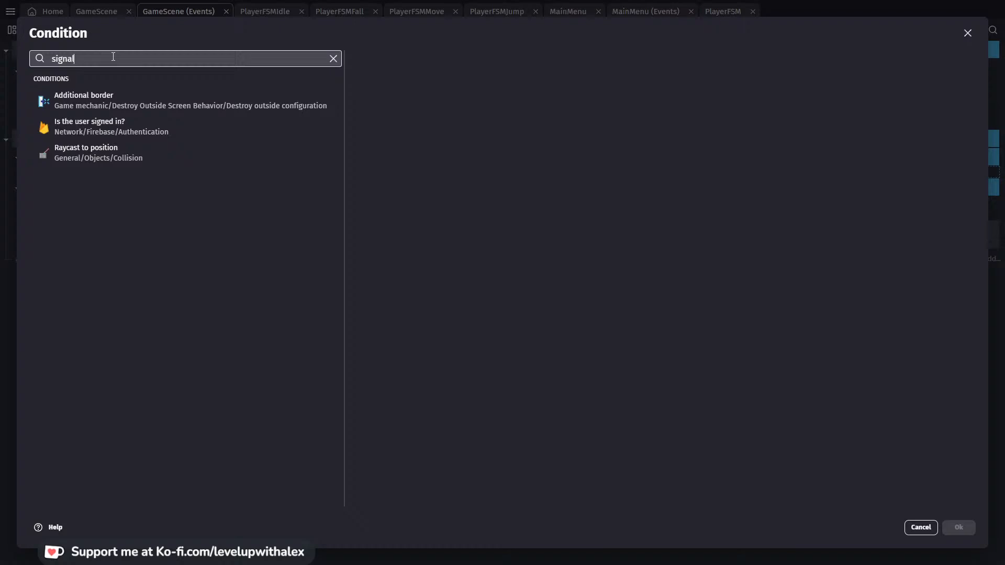
key(ctrl+a)
text(message)
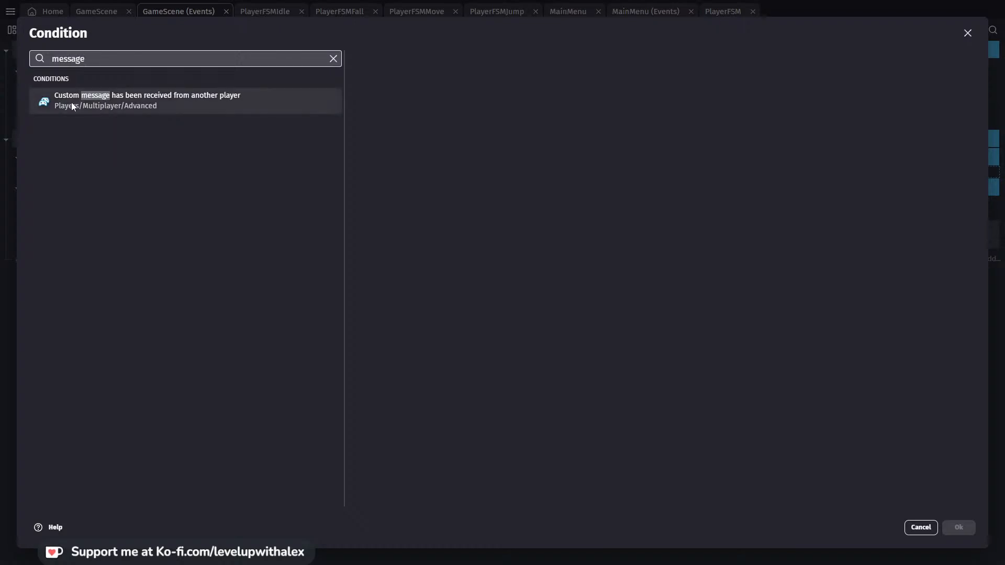
click(137, 109)
text(")
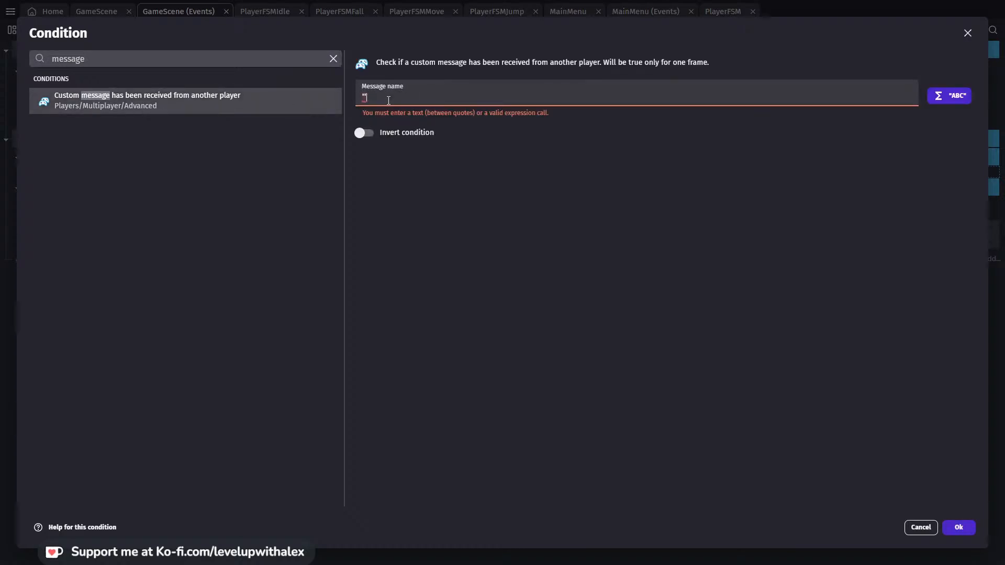
text(Flipped)
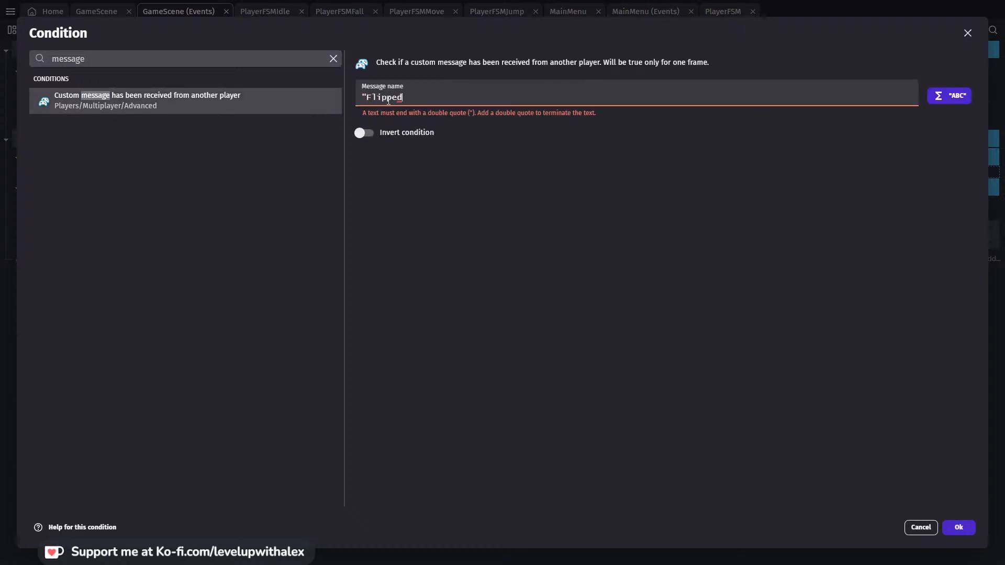
click(957, 528)
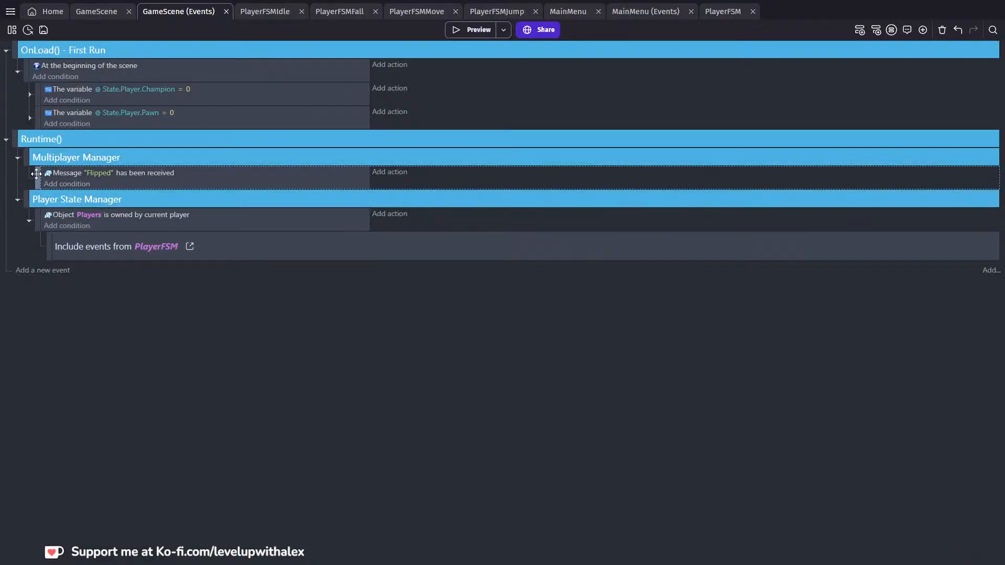
Duplicate the "Flipped" message event and set the copy's message name to "UnFlipped"
key(ctrl+c)
key(ctrl+v)
click(98, 196)
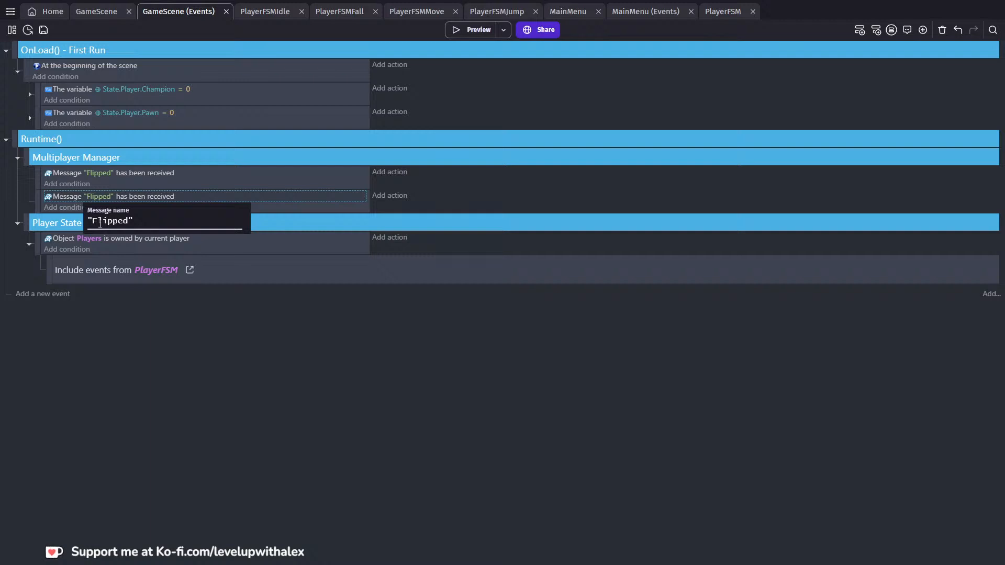
text(Un)
click(351, 322)
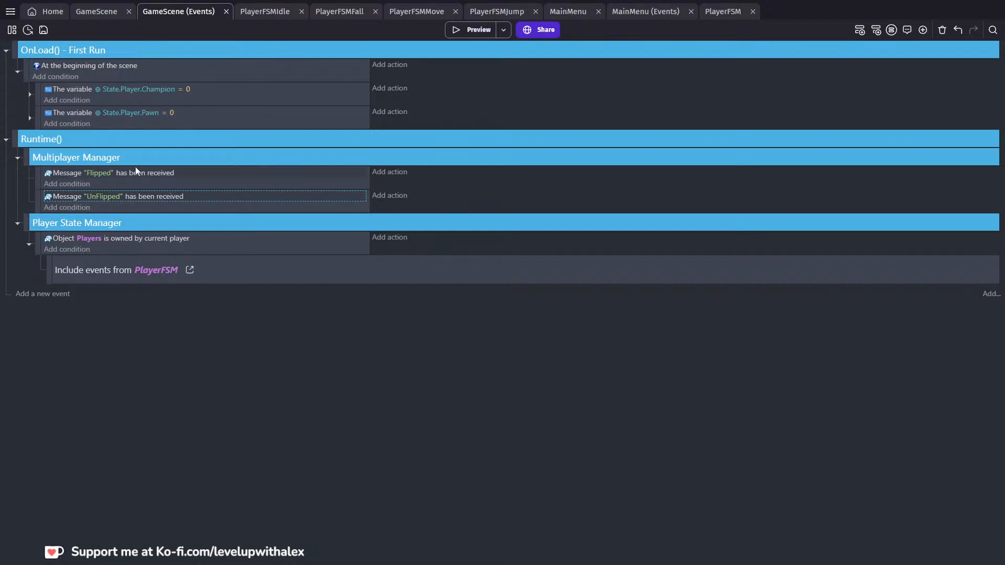
Add an event group named "Direction Flip" under Multiplayer Manager and move the "Flipped" and "UnFlipped" message events into it
right_click(27, 157)
mouse_move(64, 246)
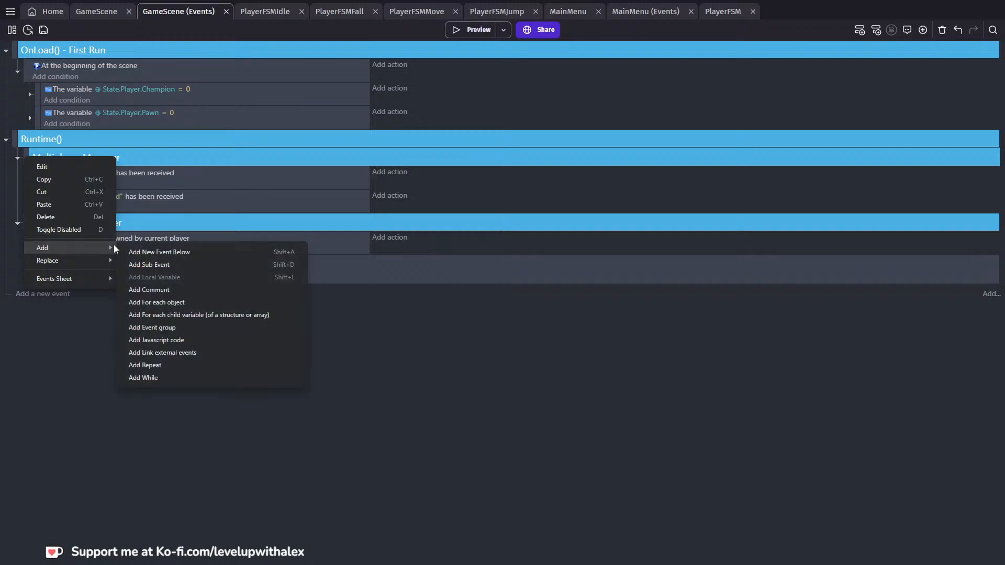
click(175, 323)
drag(25, 157, 56, 180)
click(143, 175)
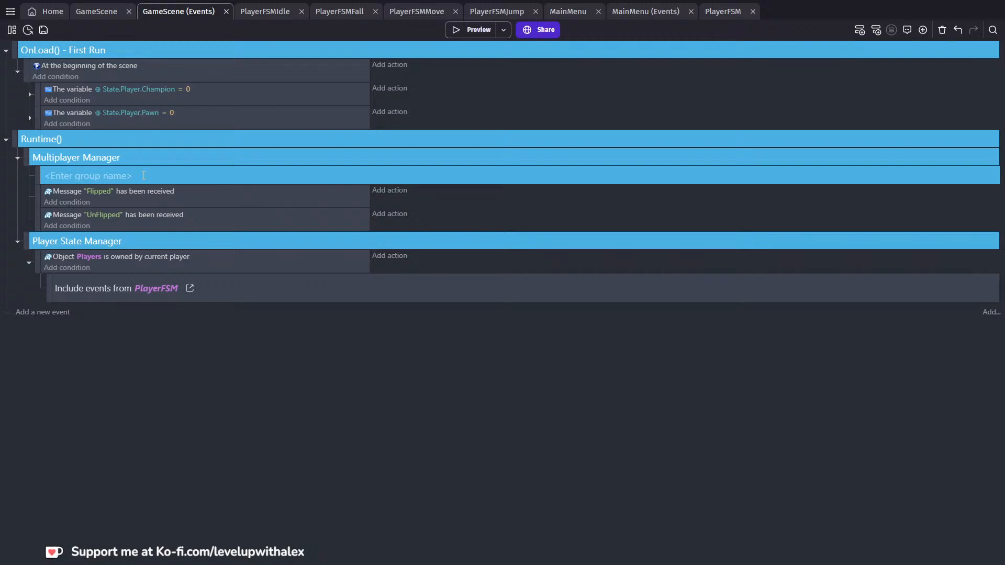
text(Direction Flip)
key(Return)
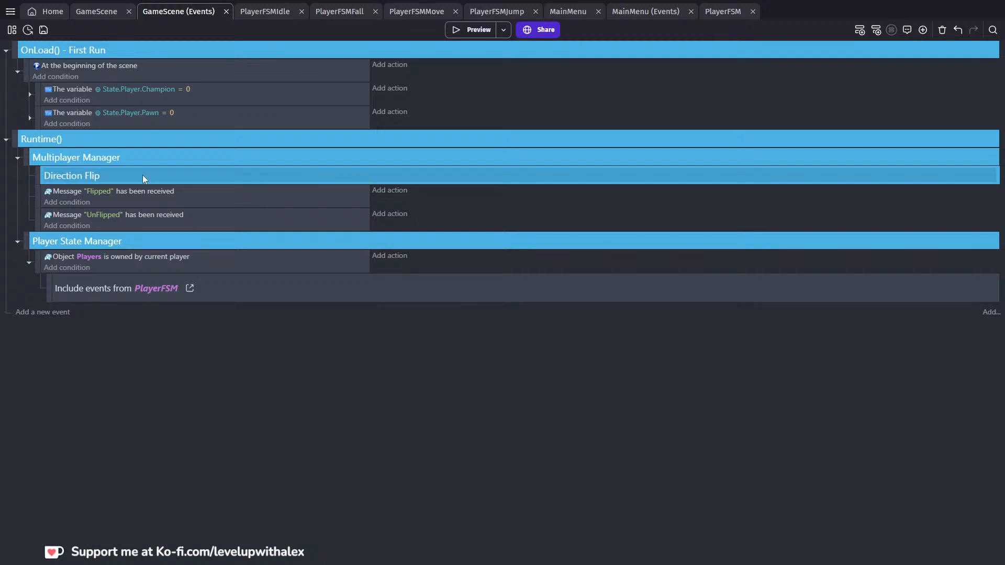
drag(48, 191, 50, 190)
drag(38, 221, 51, 217)
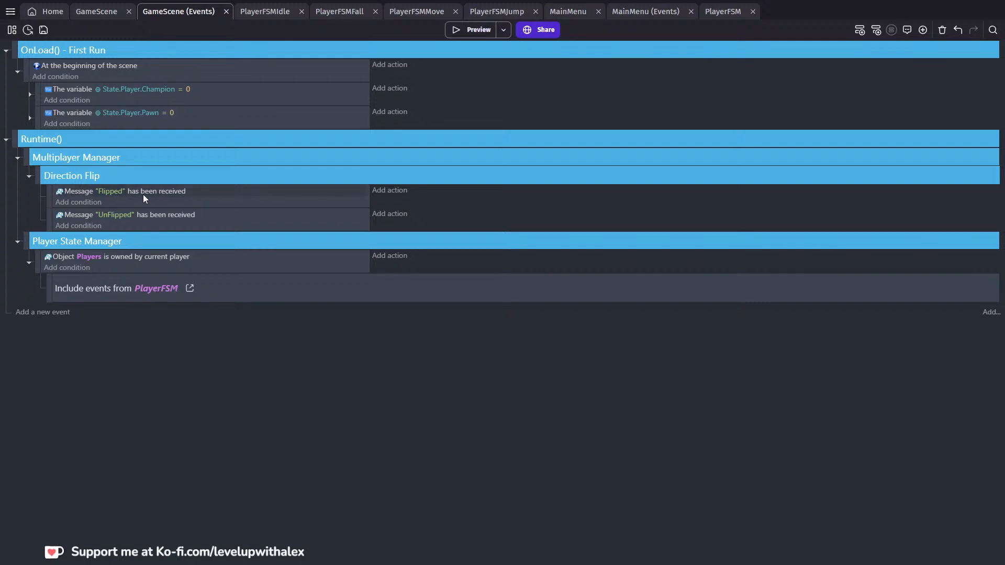
Add a While event to Direction Flip, move the "Flipped" message condition into its while conditions, and delete the emptied original event
right_click(51, 194)
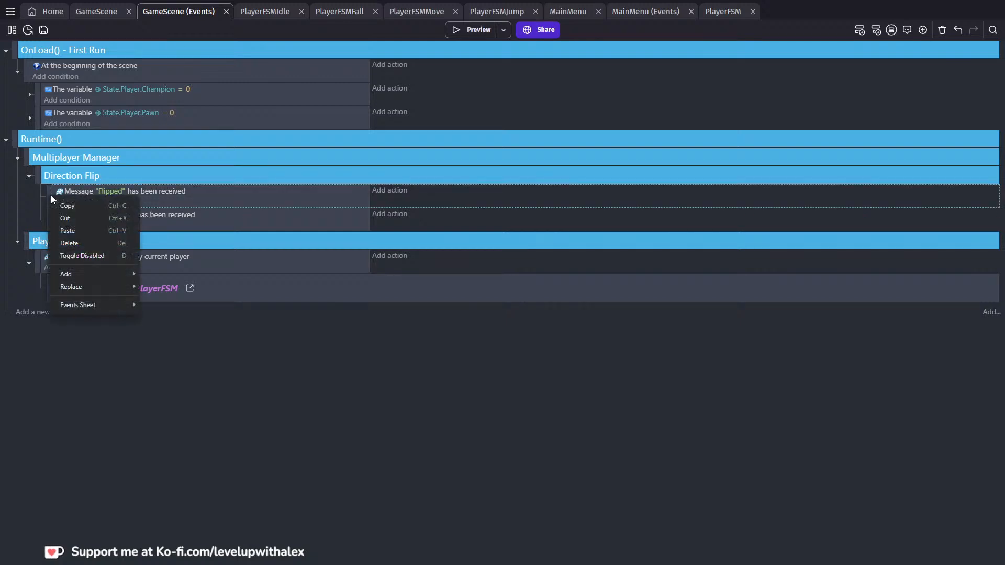
mouse_move(105, 274)
click(168, 404)
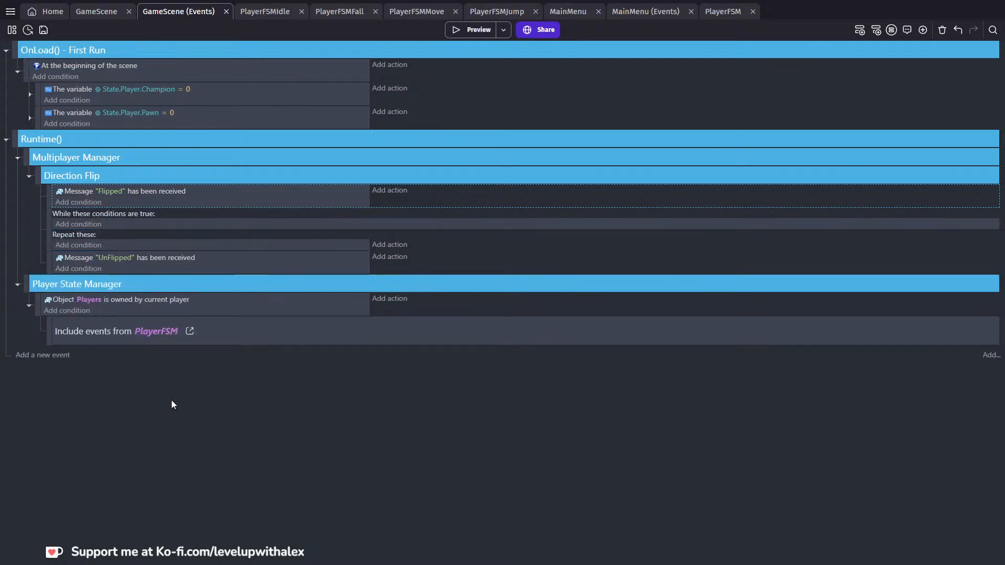
drag(78, 191, 77, 225)
click(48, 188)
key(Delete)
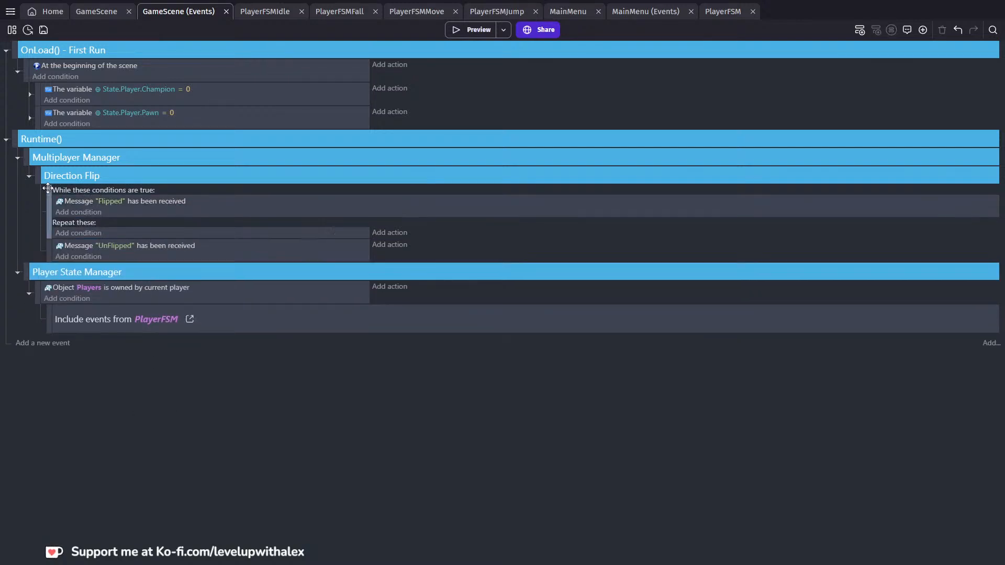
Duplicate the While event, replace the copy's message condition with the "UnFlipped" one, and delete the leftover standard event
click(48, 227)
key(ctrl+c)
key(ctrl+v)
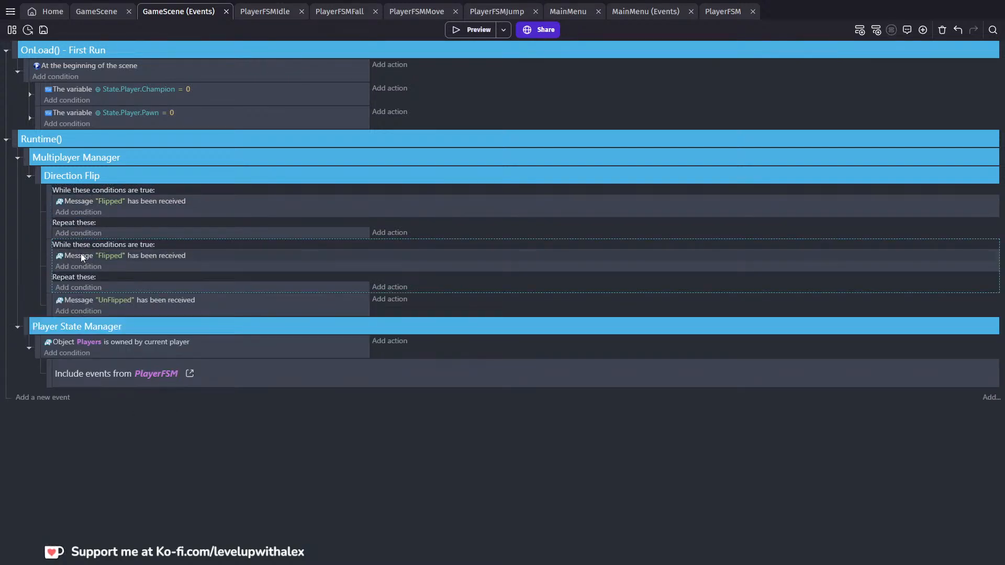
click(81, 254)
key(Delete)
drag(74, 291, 78, 255)
click(45, 293)
key(Delete)
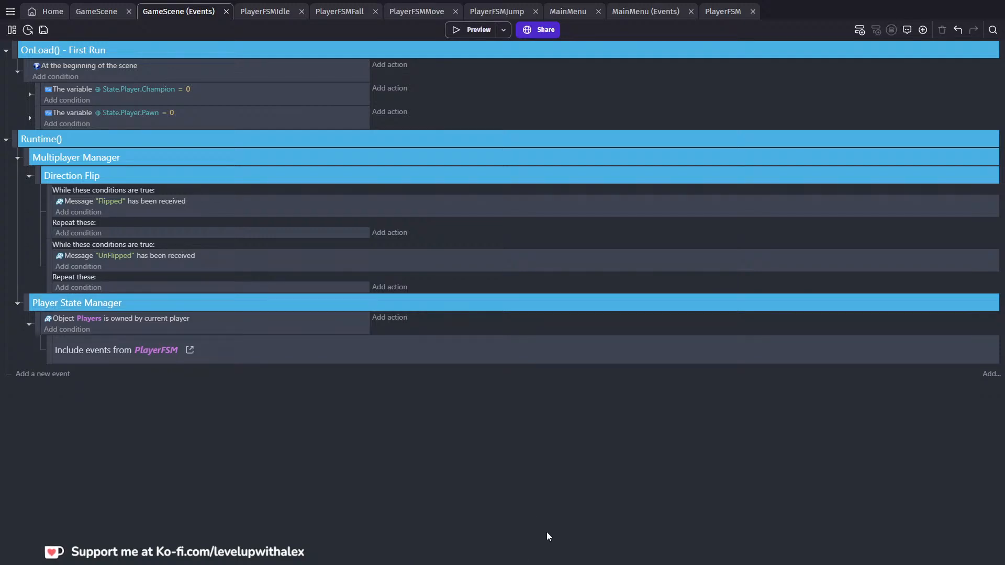
Switch to Pyxel Edit and sketch curved message lines from the "Visual" label to stacked event lines below the left FSM
key(alt+Tab)
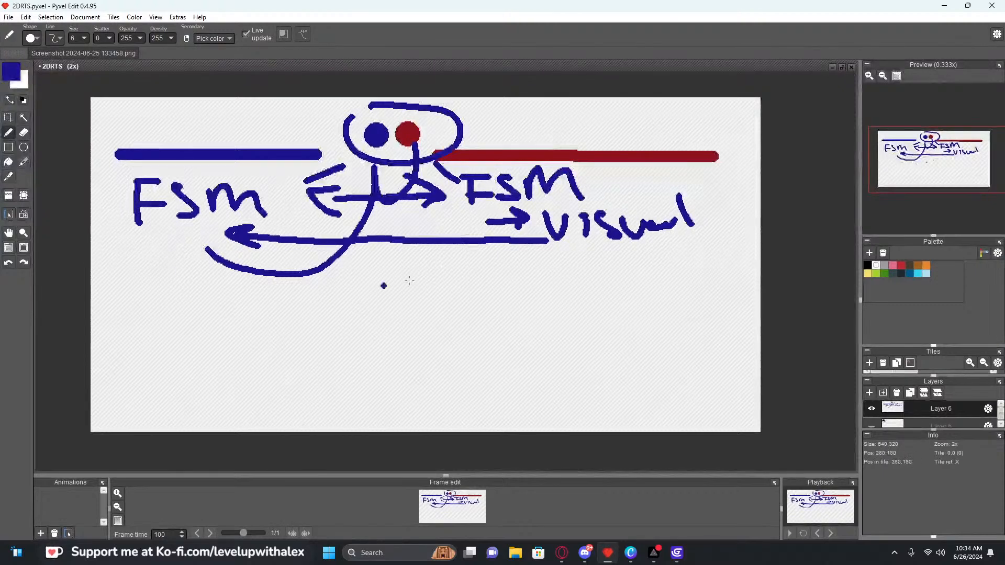
mouse_move(518, 254)
mouse_down()
mouse_move(214, 300)
mouse_move(263, 316)
mouse_up()
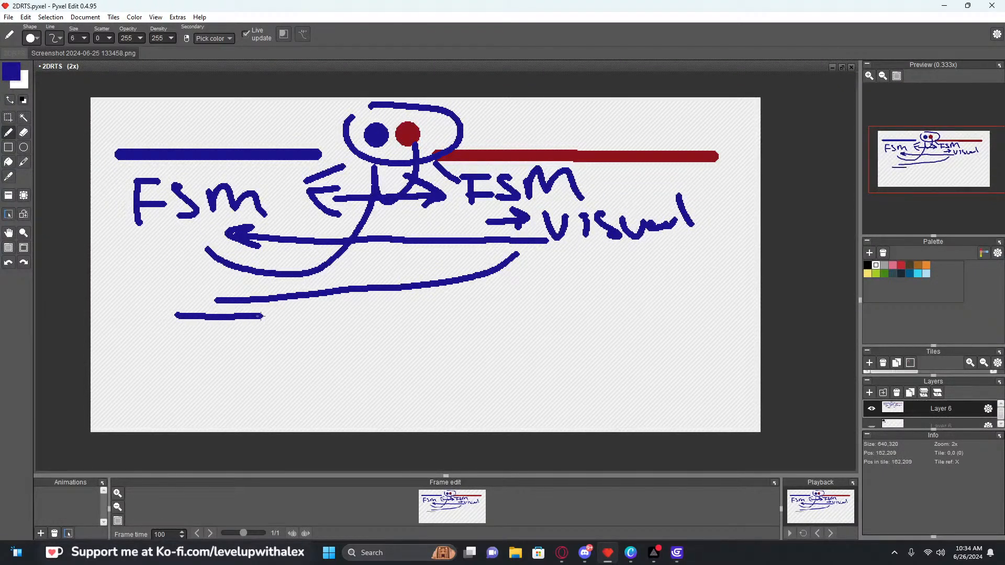
drag(157, 288, 261, 292)
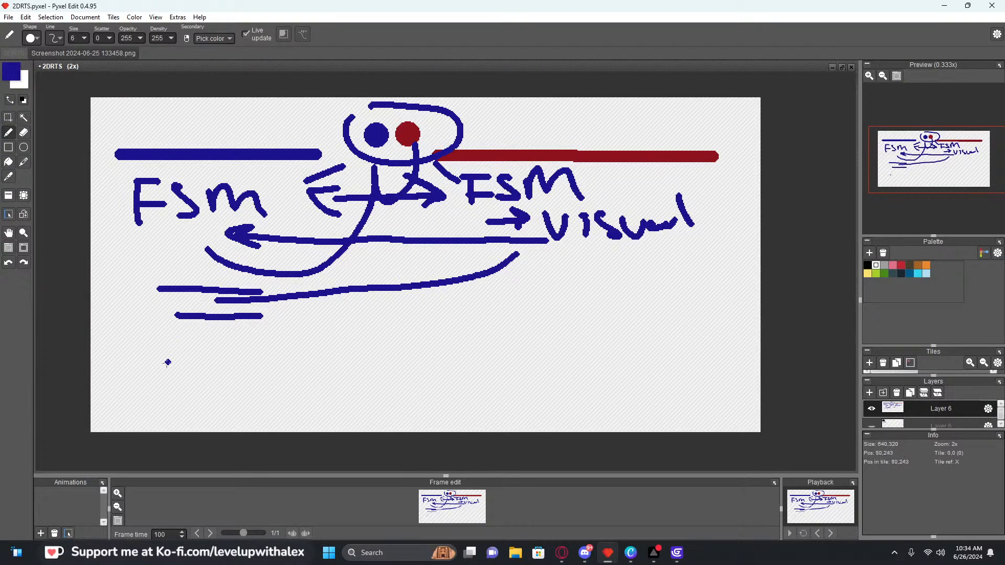
key(s)
mouse_move(143, 276)
mouse_down()
mouse_move(272, 328)
mouse_move(244, 382)
mouse_move(459, 292)
mouse_up()
key(ctrl+c)
key(ctrl+v)
key(b)
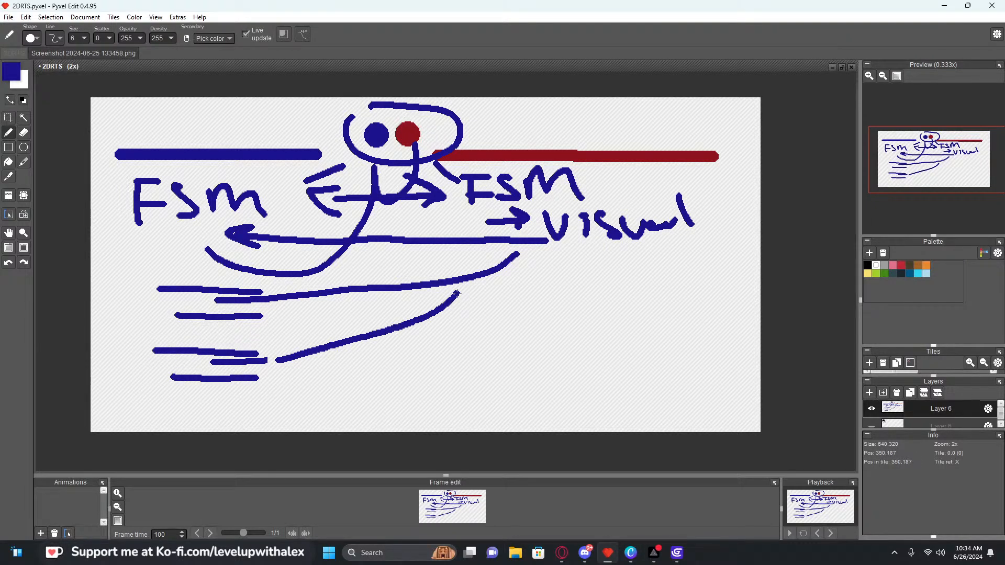
Undo the pen strokes and copied lines beneath the FSM diagram in Pyxel Edit, and return to GDevelop
key(ctrl+z)
key(ctrl+z)
key(ctrl+z)
key(ctrl+z)
key(ctrl+z)
key(ctrl+z)
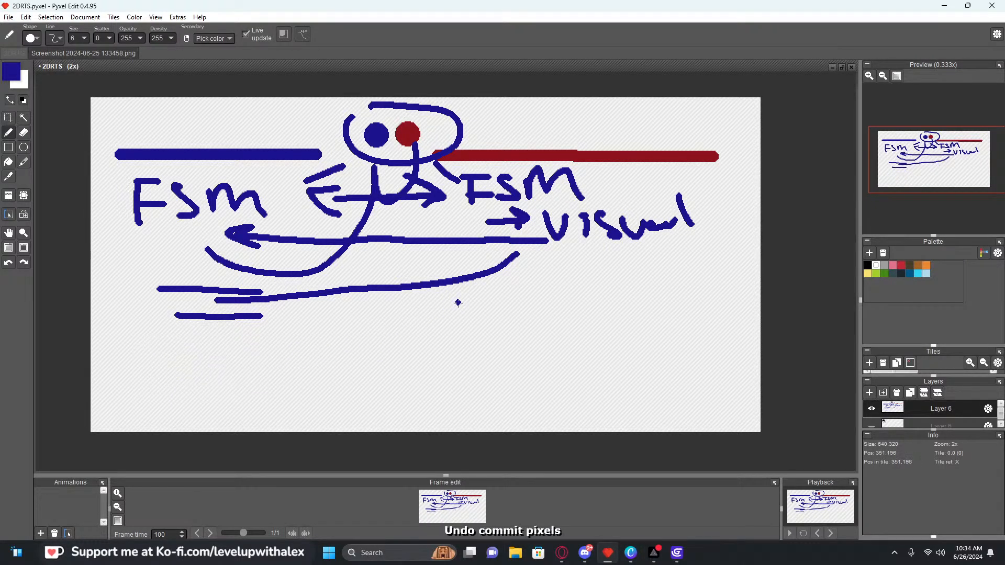
key(ctrl+z)
key(ctrl+z)
key(ctrl+z)
key(ctrl+z)
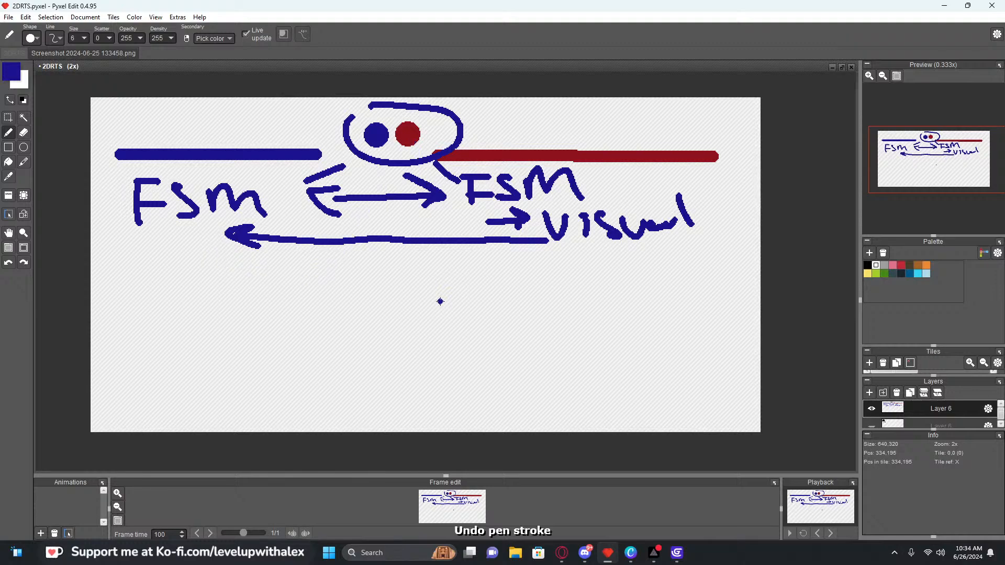
click(943, 8)
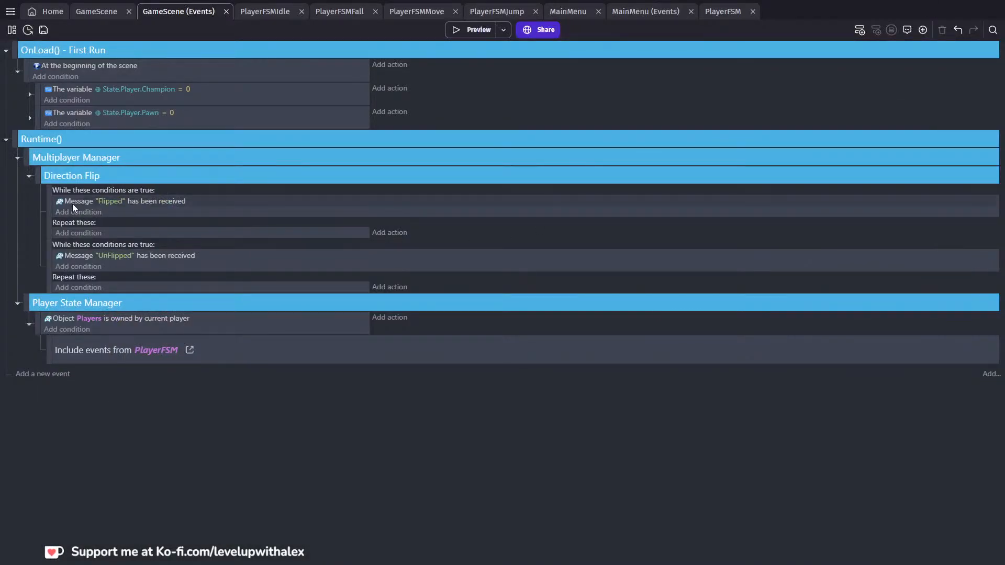
Add the "Trigger once while true" condition to the repeated part of the "Flipped" While event and copy it to the "UnFlipped" one
click(46, 205)
ctrl+click(52, 243)
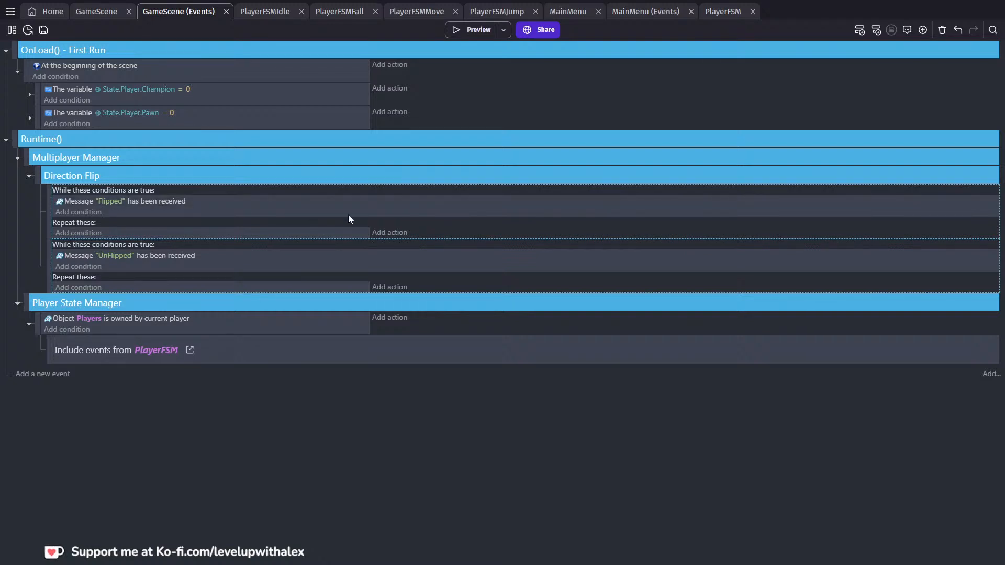
click(77, 232)
text(once)
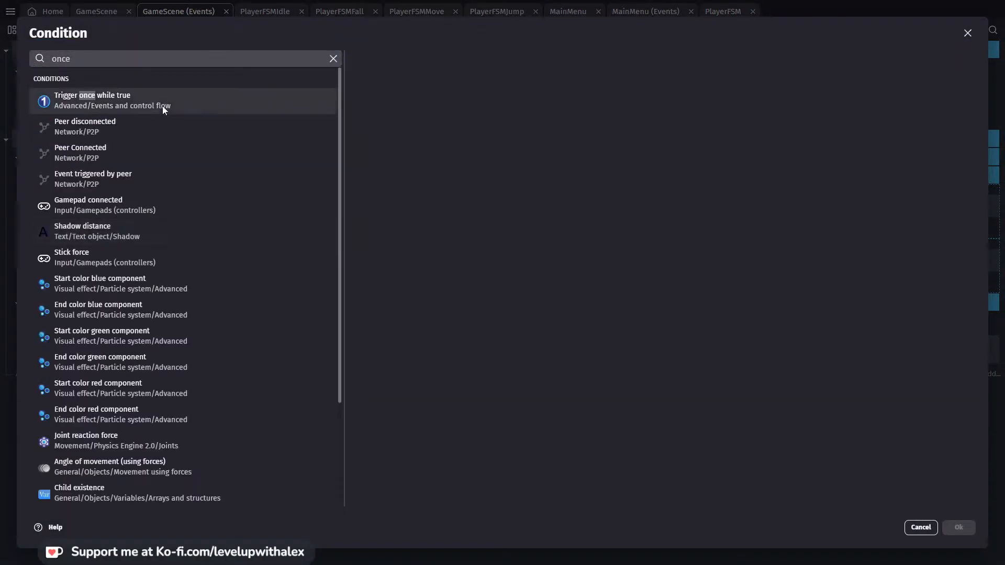
click(162, 102)
click(959, 528)
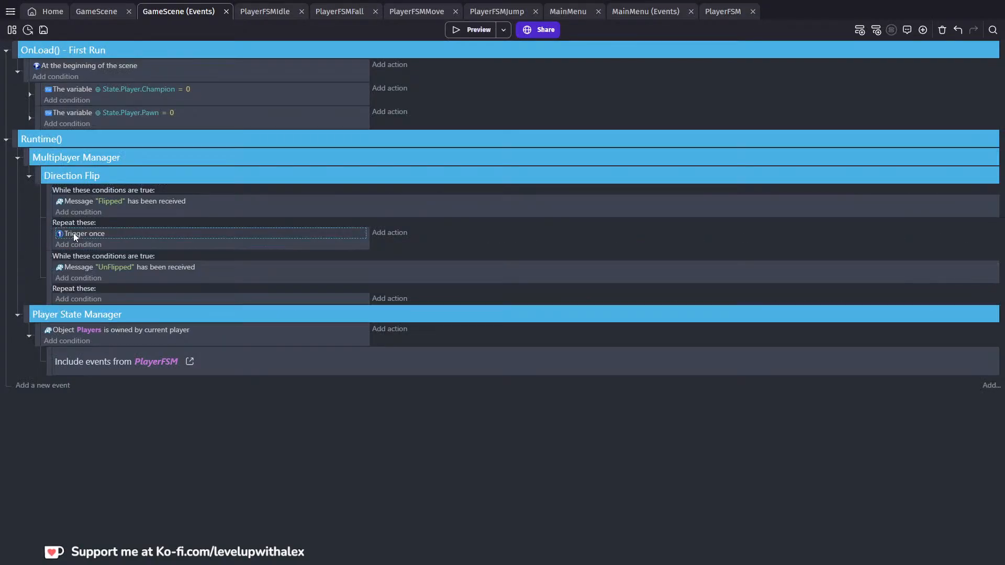
ctrl+drag(74, 233, 62, 302)
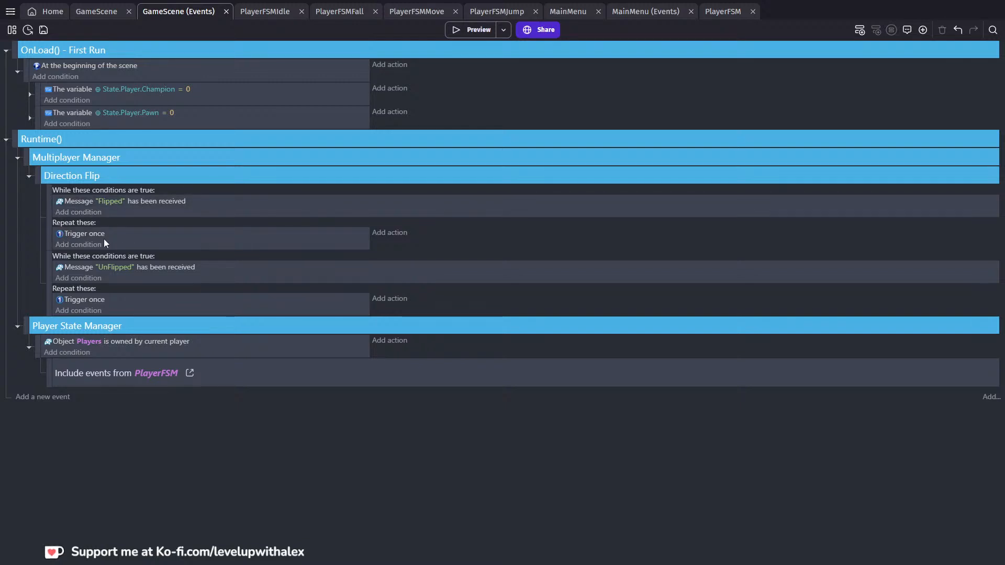
click(399, 240)
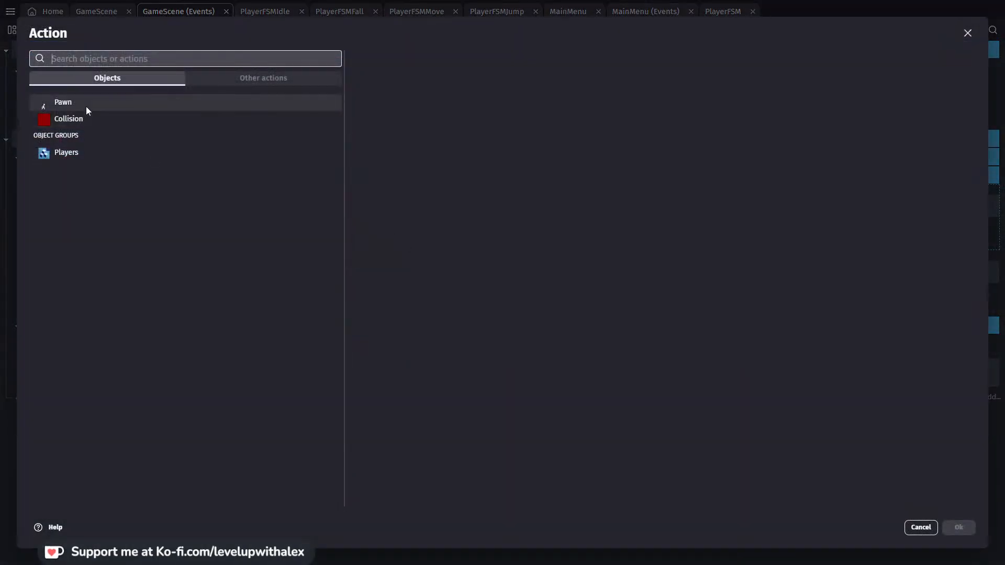
click(967, 33)
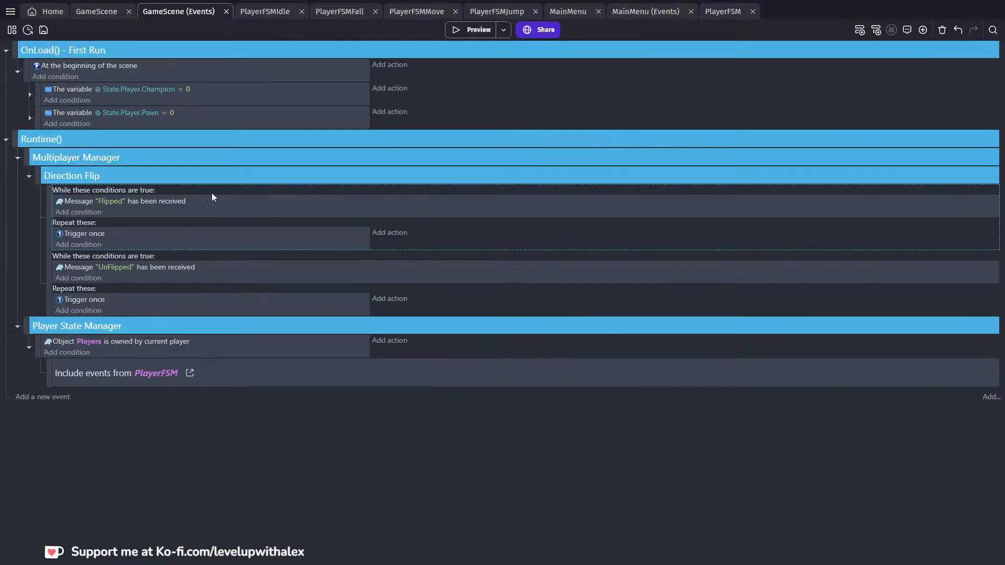
click(398, 234)
click(77, 108)
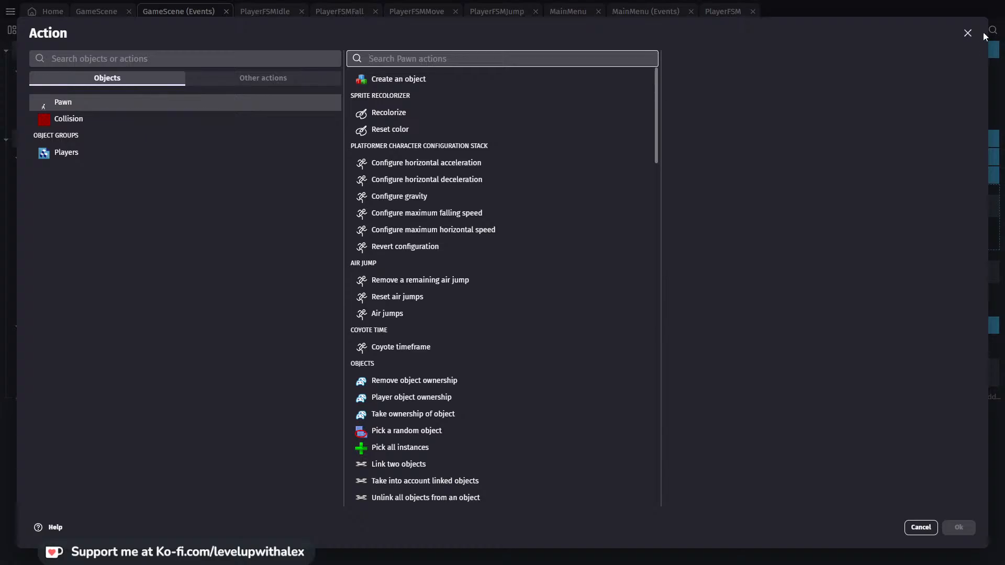
click(967, 33)
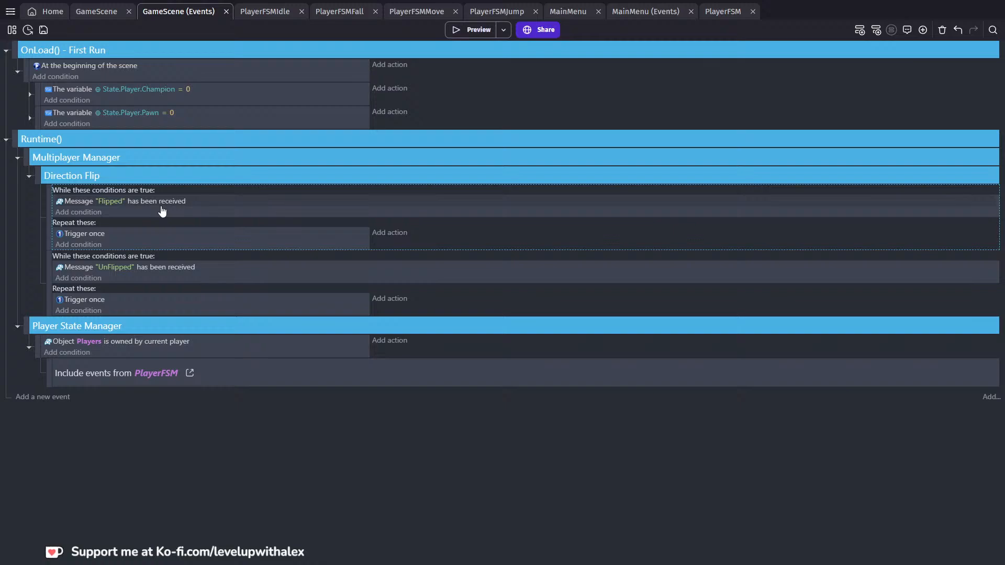
Add a "Flip the object horizontally" action for Pawn to the "Flipped" While event and set Activate flipping to Yes
click(388, 233)
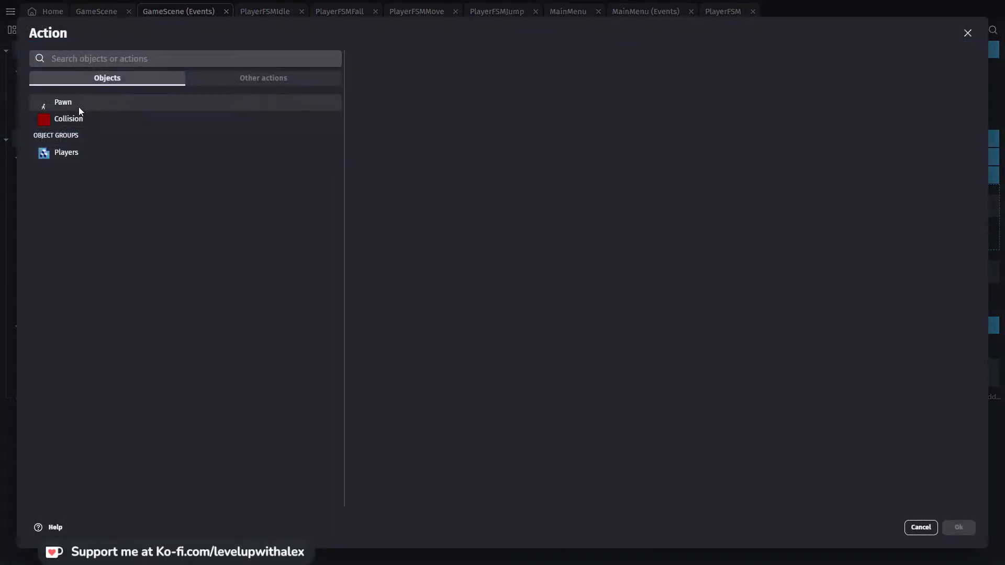
click(108, 108)
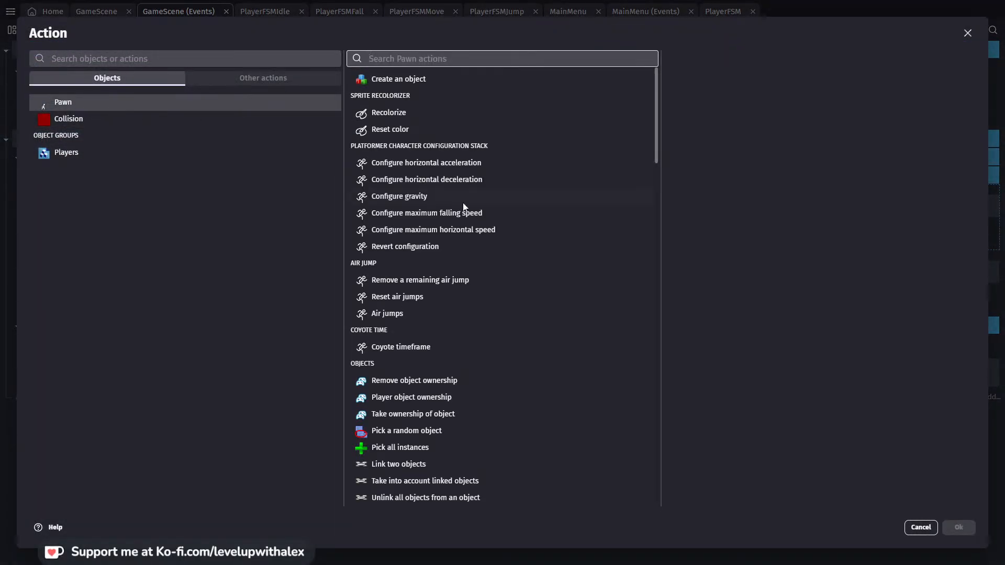
text(flip)
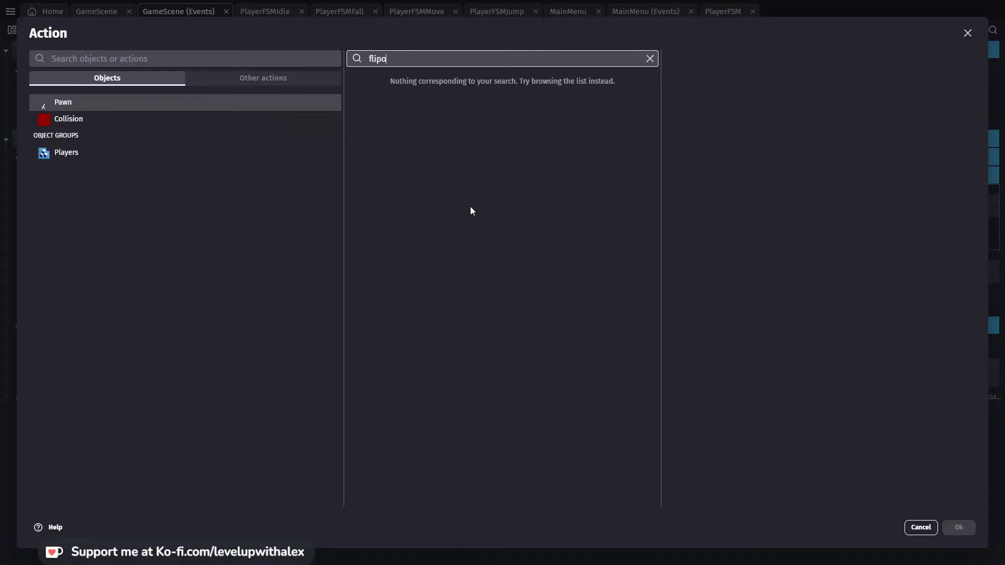
click(470, 81)
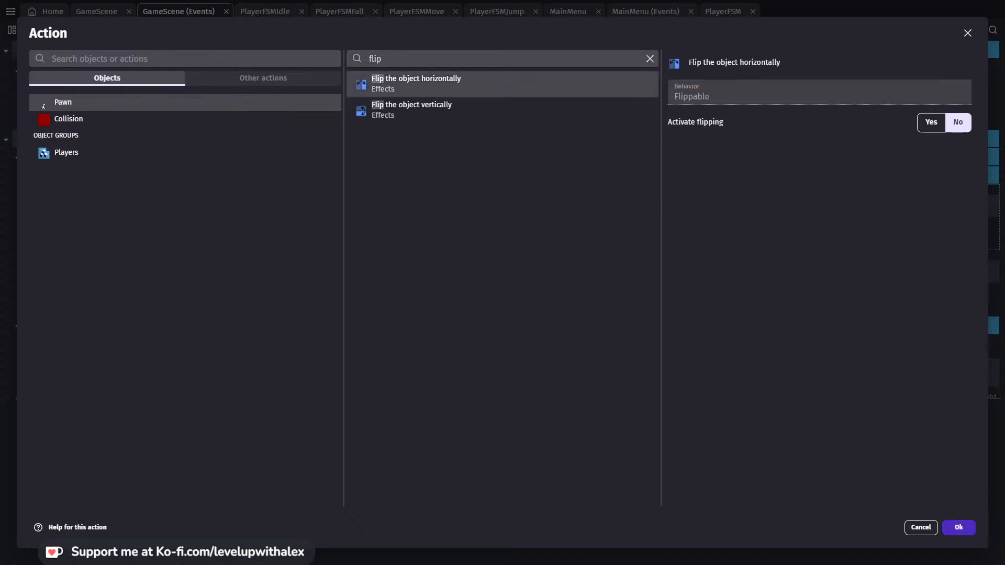
click(958, 527)
click(473, 233)
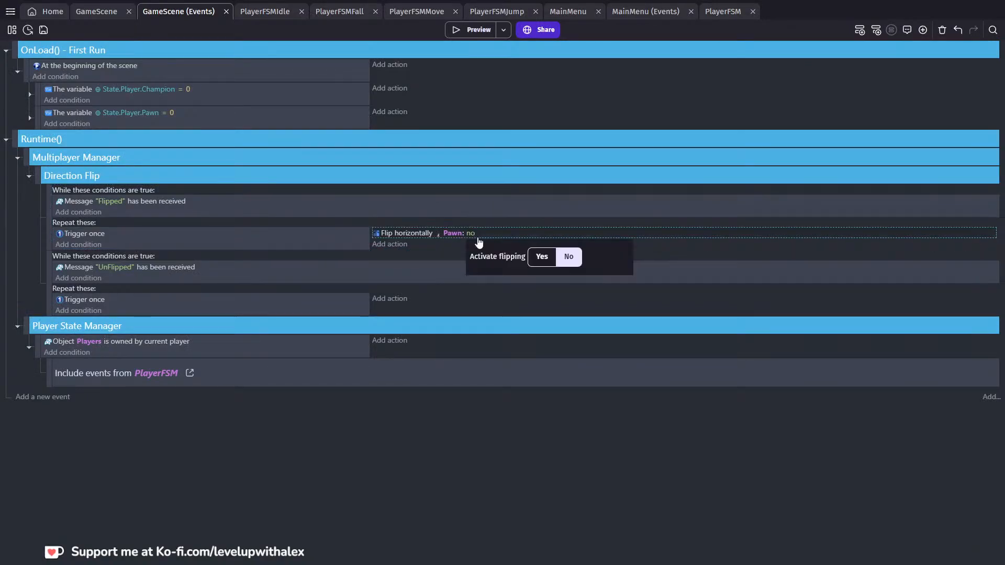
click(543, 257)
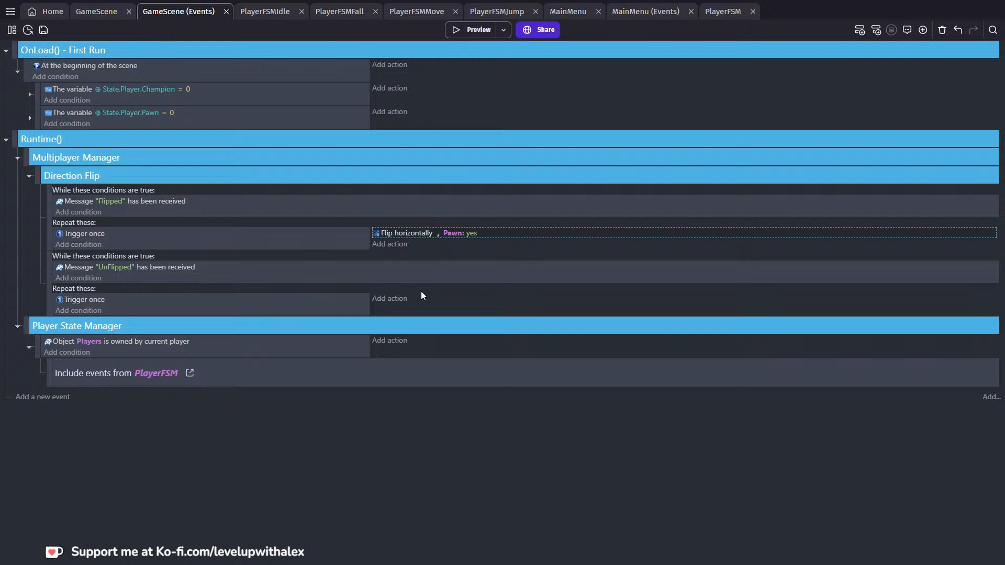
Copy the Pawn horizontal flip action to the "UnFlipped" While event and set its flipping to No
click(430, 301)
click(472, 298)
click(597, 323)
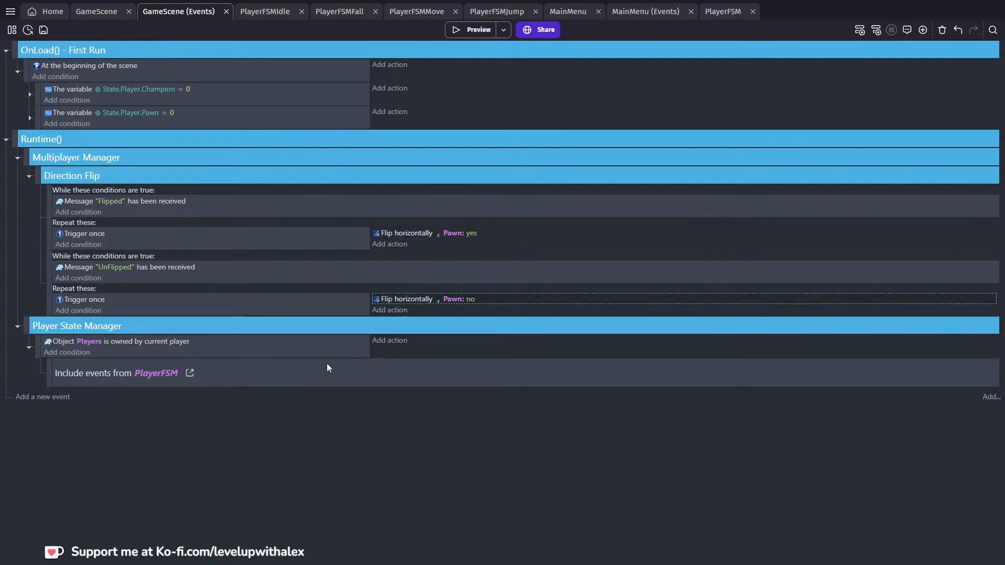
In PlayerFSMMove, replace the Obj_Player flip under the left-movement event with a Pawn "Flip the object horizontally" action set to Yes
click(190, 373)
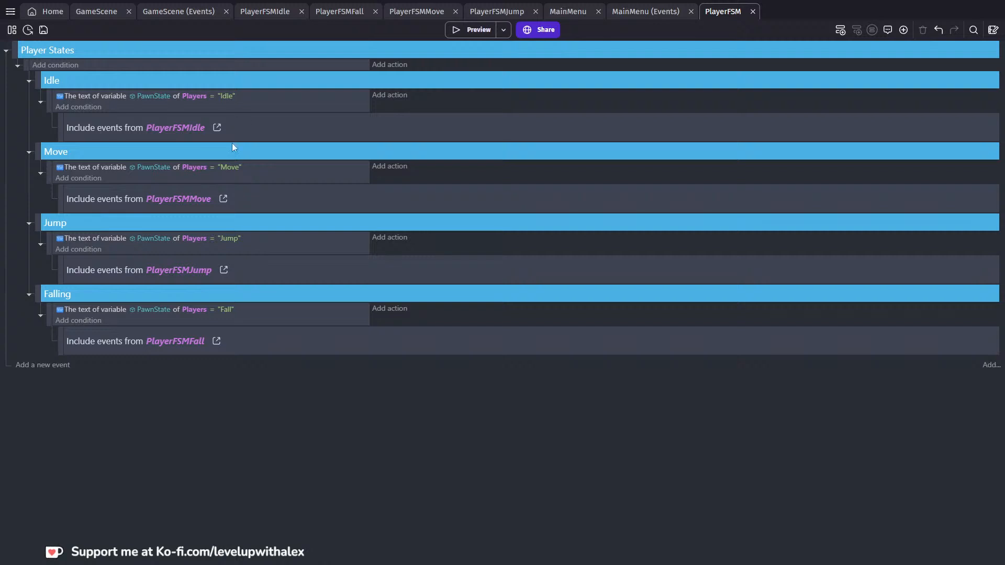
click(223, 199)
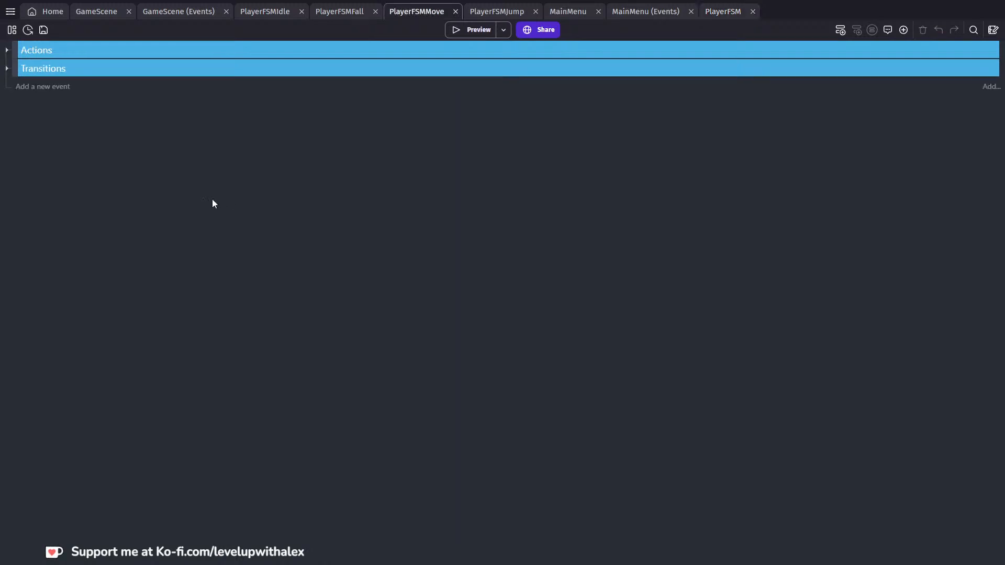
click(7, 50)
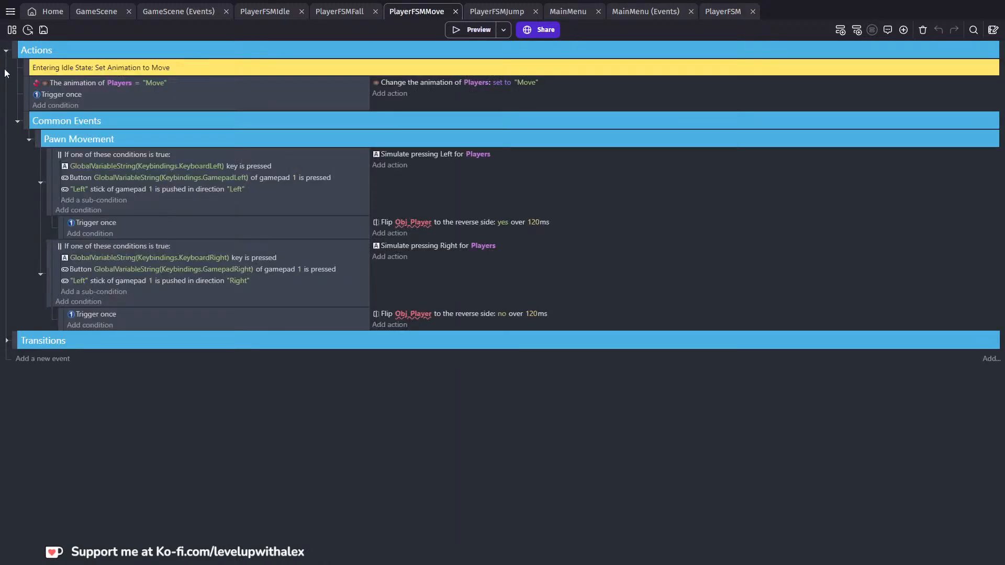
click(381, 223)
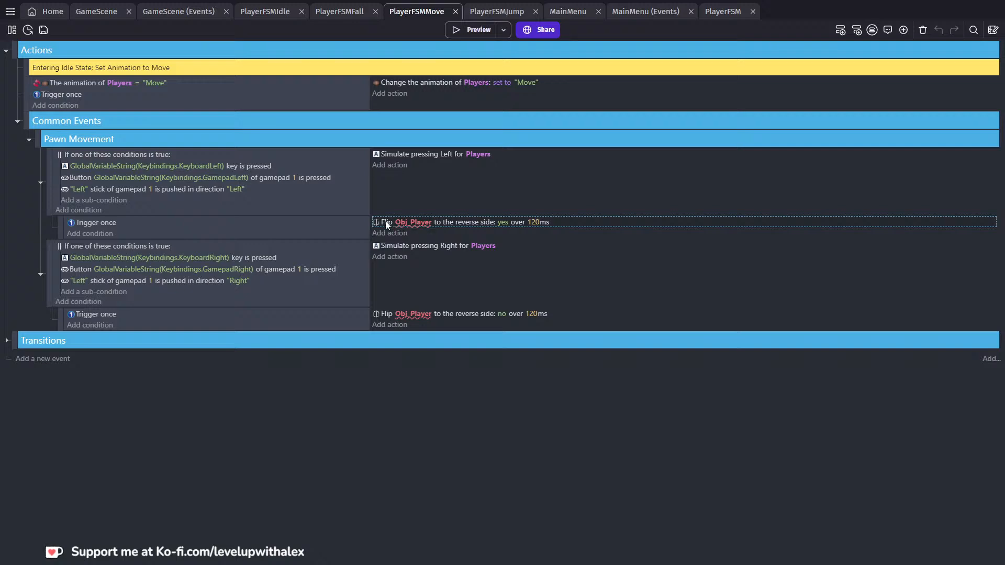
key(Delete)
click(387, 224)
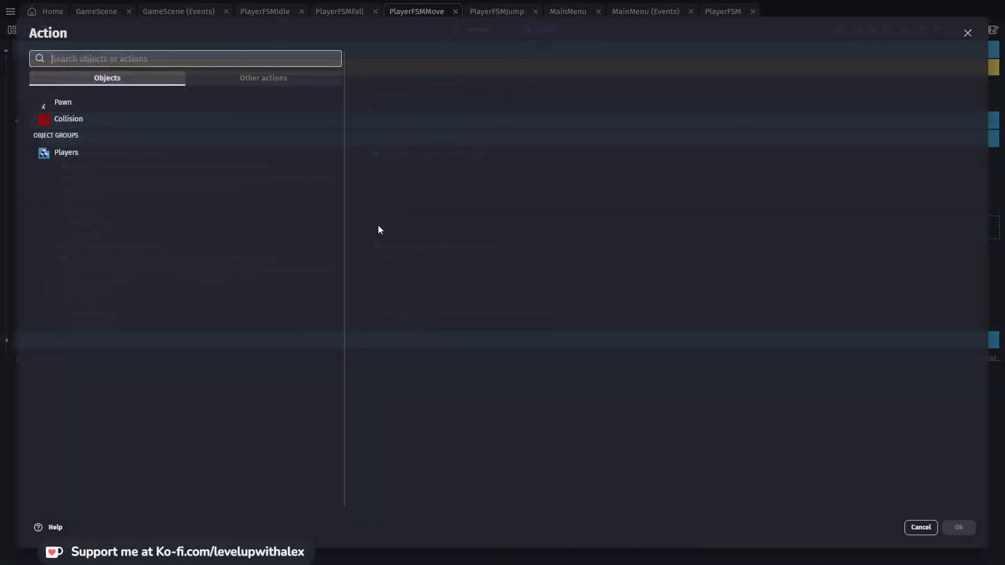
click(77, 103)
text(flip)
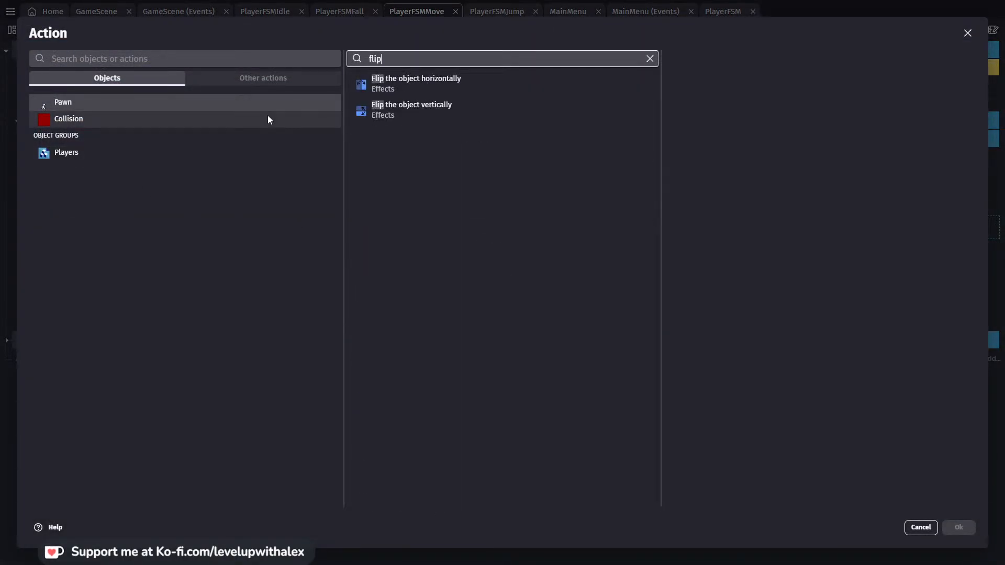
click(416, 83)
click(931, 122)
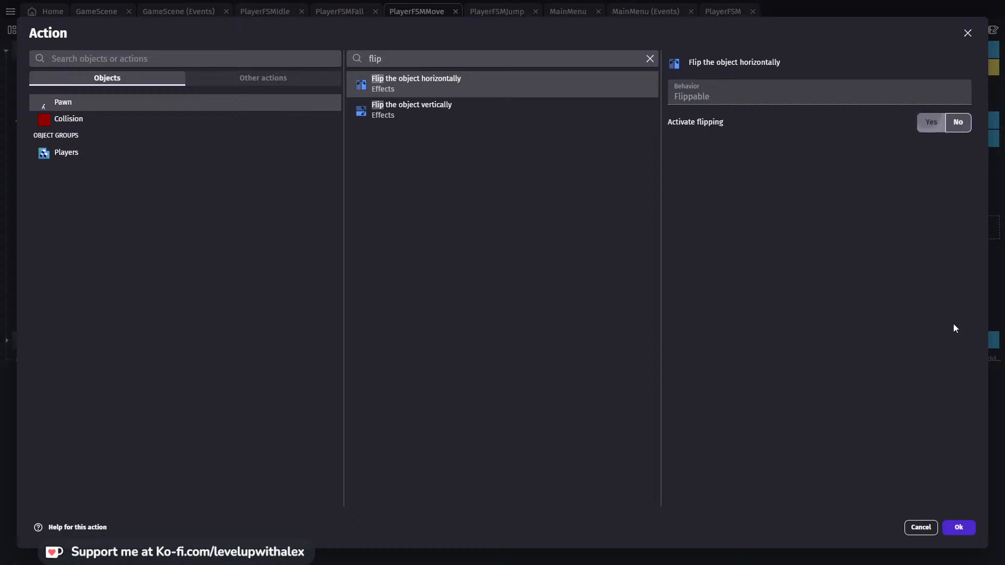
click(958, 526)
Replace the right-movement event's Obj_Player flip with a copy of the Pawn horizontal flip action set to no
ctrl+drag(394, 222, 400, 324)
click(385, 317)
key(Delete)
click(471, 314)
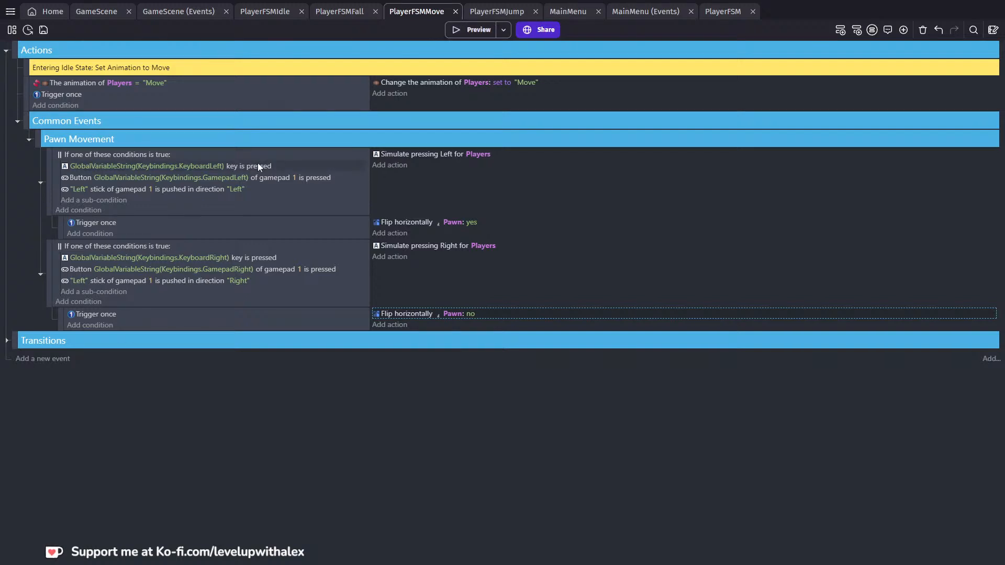
Preview GameScene and test the players by moving left and right and jumping
click(192, 13)
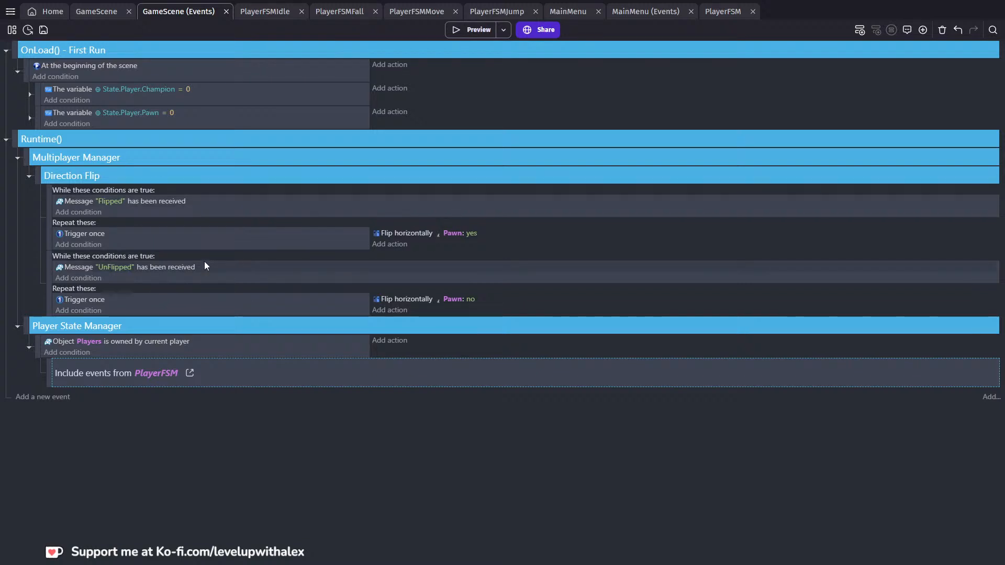
click(479, 30)
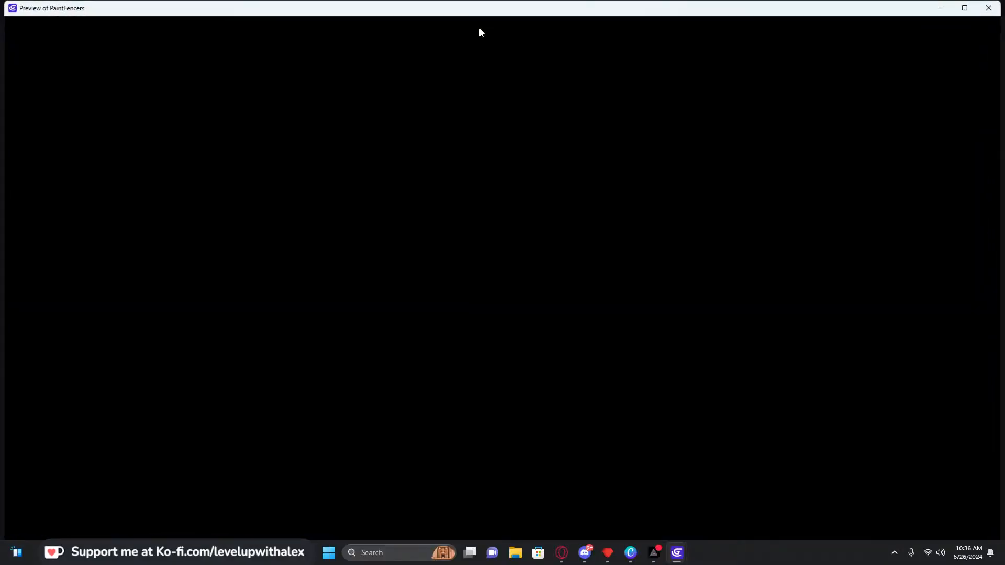
key(Left)
key(Right)
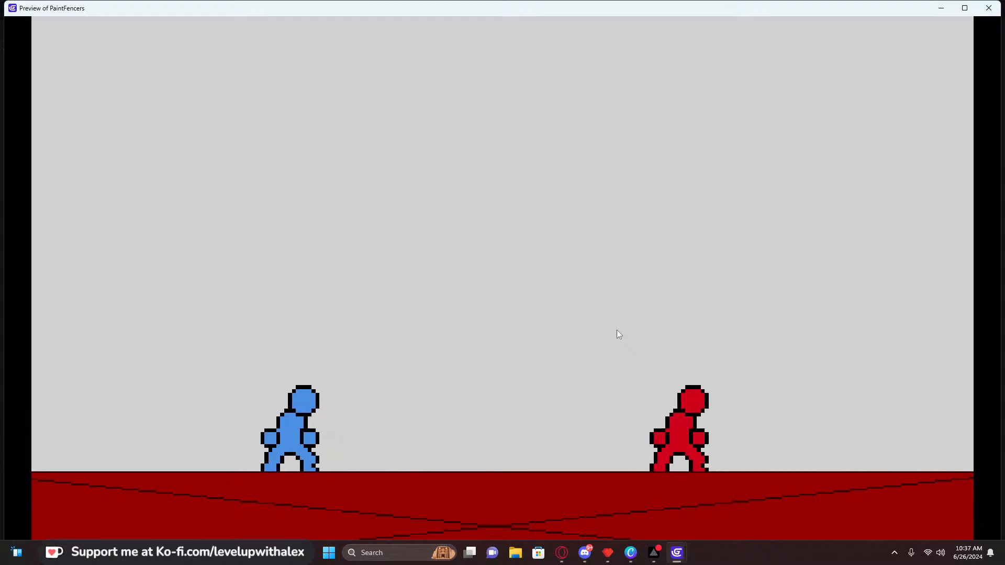
key(Left)
key(space)
click(988, 7)
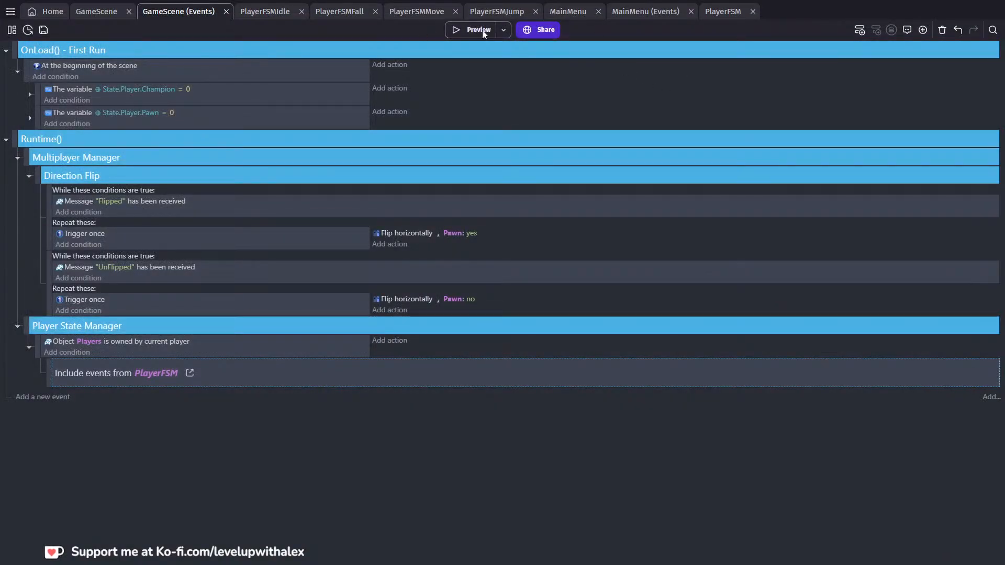
click(63, 341)
key(Delete)
key(ctrl+z)
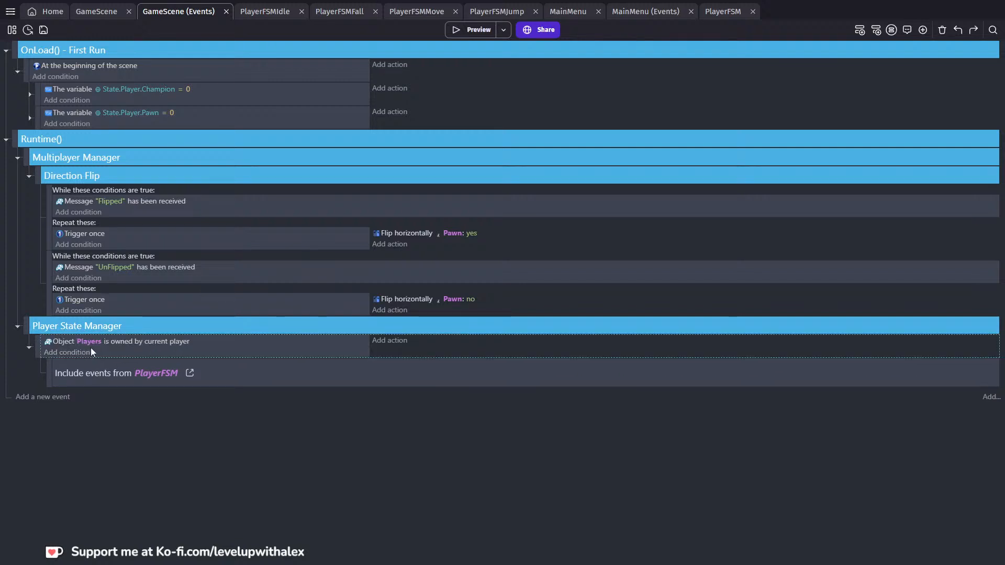
Change the object of the Player State Manager ownership condition to Pawn
click(92, 342)
text(Pawn)
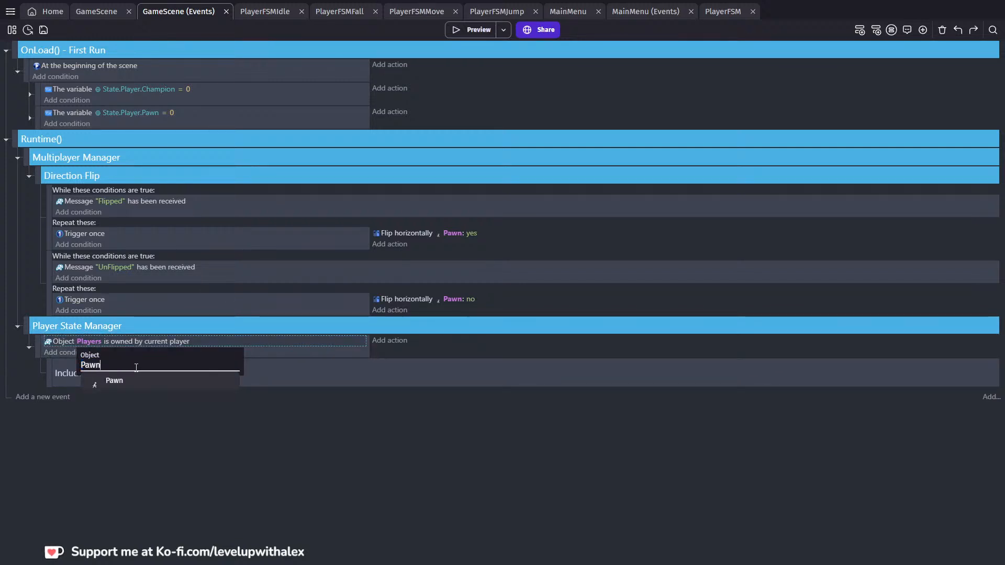
click(121, 381)
Run the game preview again and test the players' movement and jump
click(479, 30)
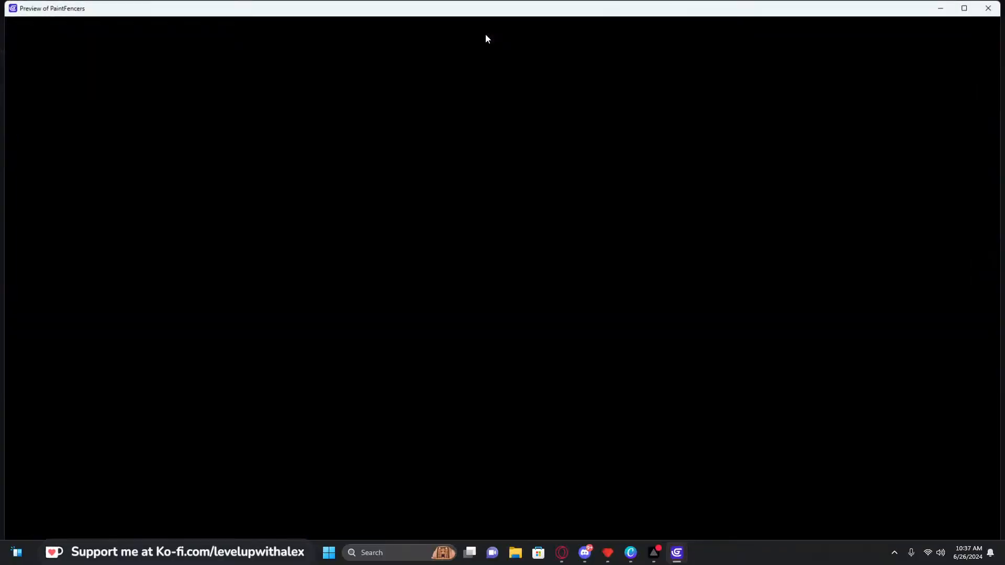
click(999, 7)
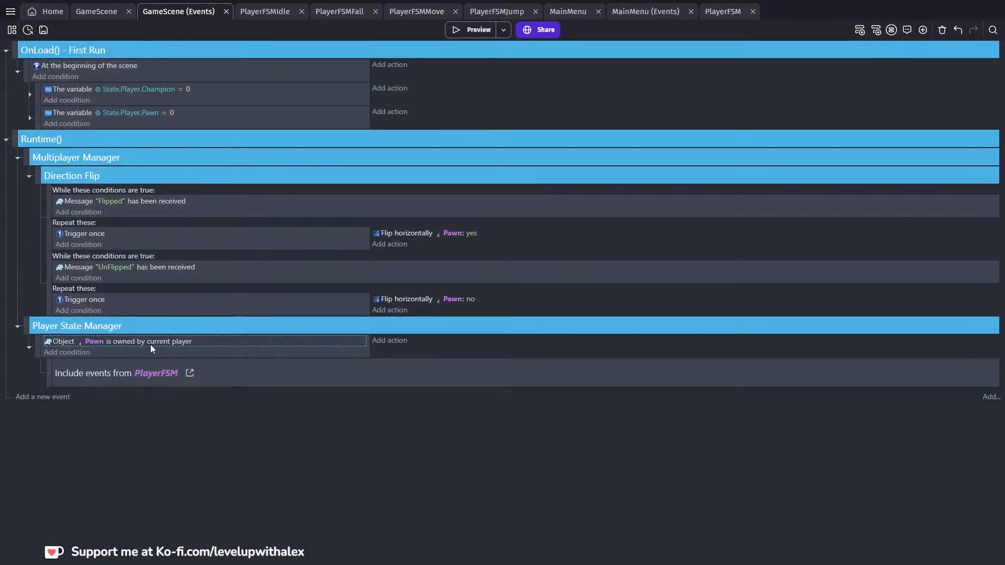
click(471, 30)
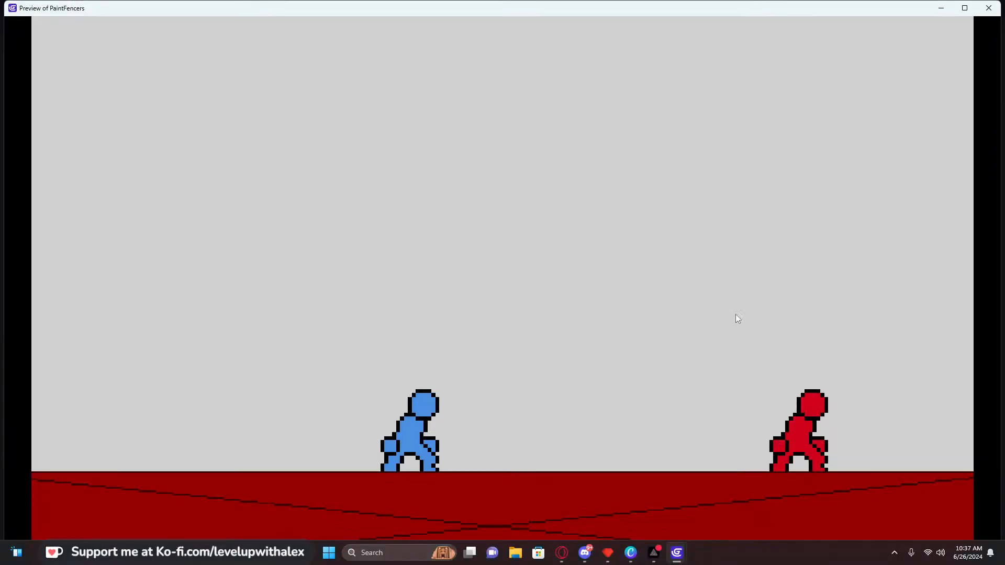
key(space)
click(988, 12)
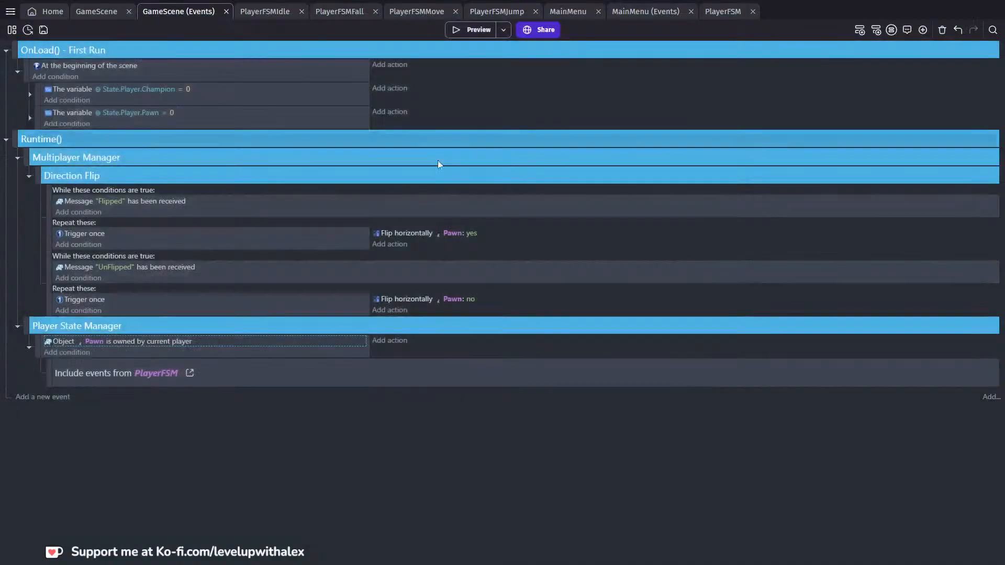
click(190, 373)
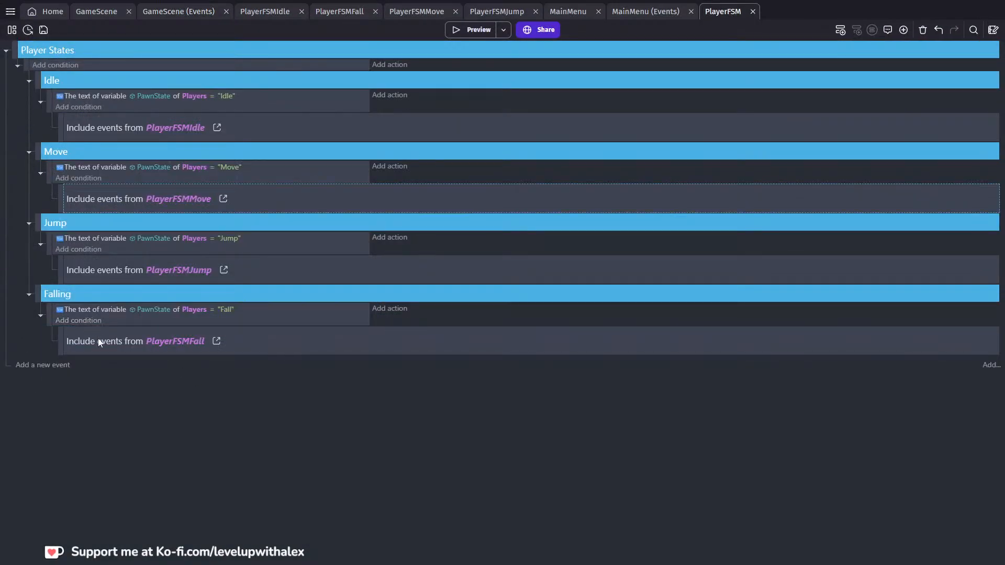
key(ctrl+z)
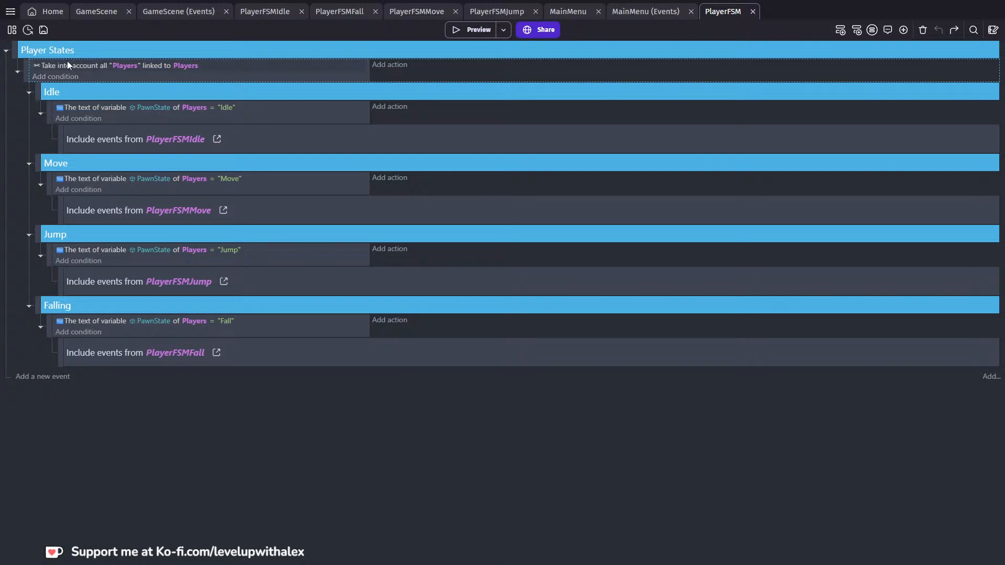
key(ctrl+y)
click(649, 12)
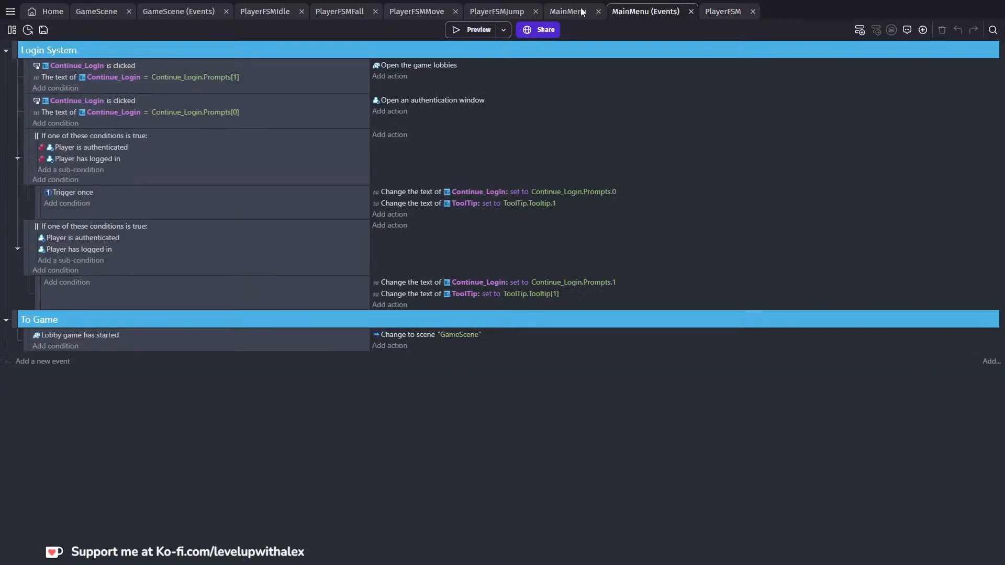
click(574, 11)
click(646, 12)
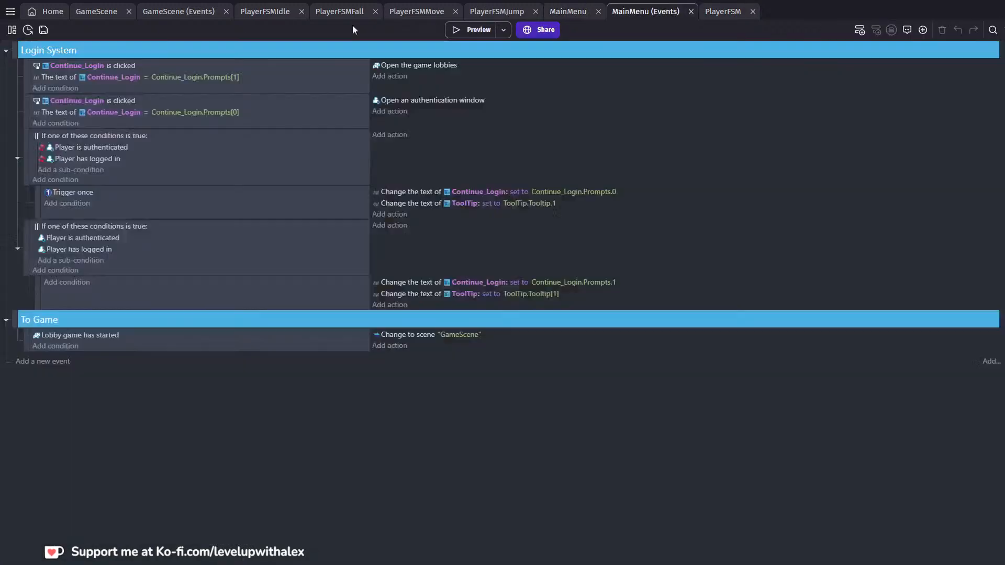
click(10, 11)
click(69, 209)
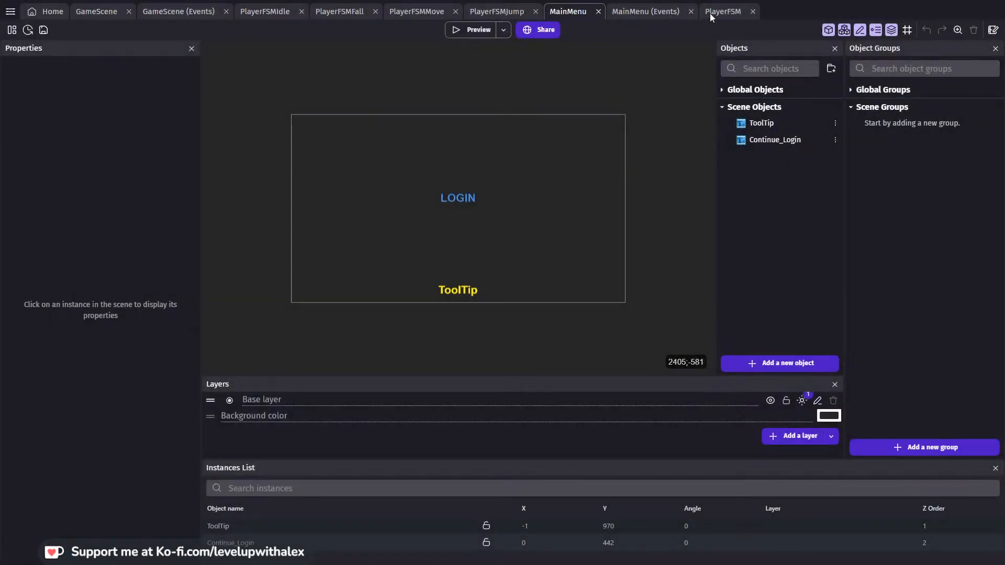
Copy the "Trigger once" sub-event with the Pawn flip set to yes from PlayerFSMMove's left-movement event, keeping the original
click(710, 13)
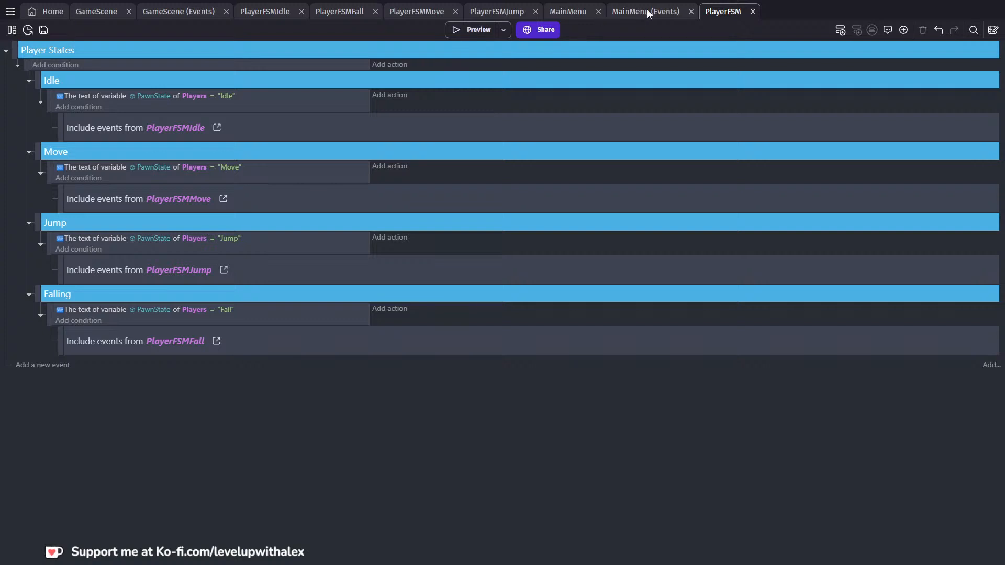
click(223, 199)
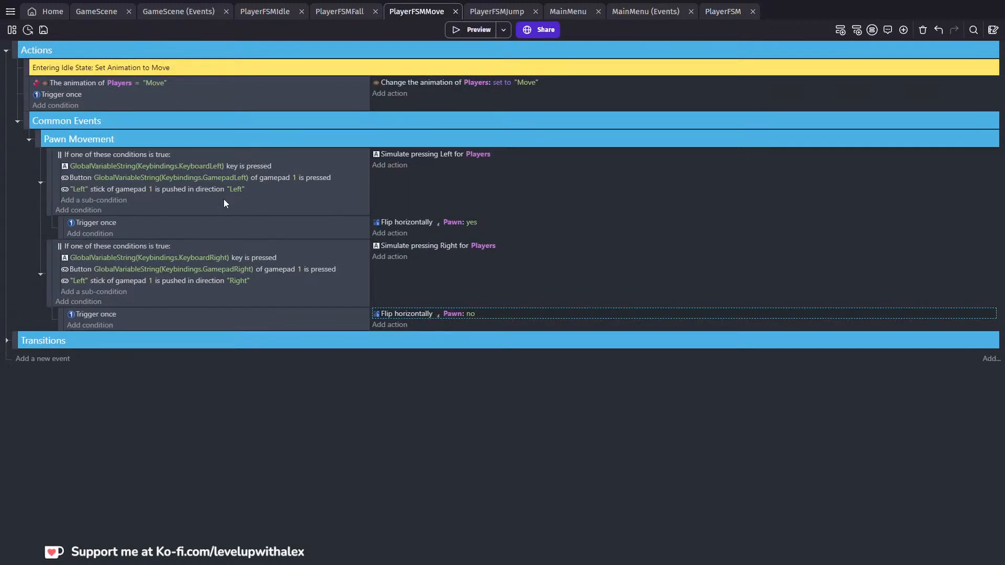
click(64, 224)
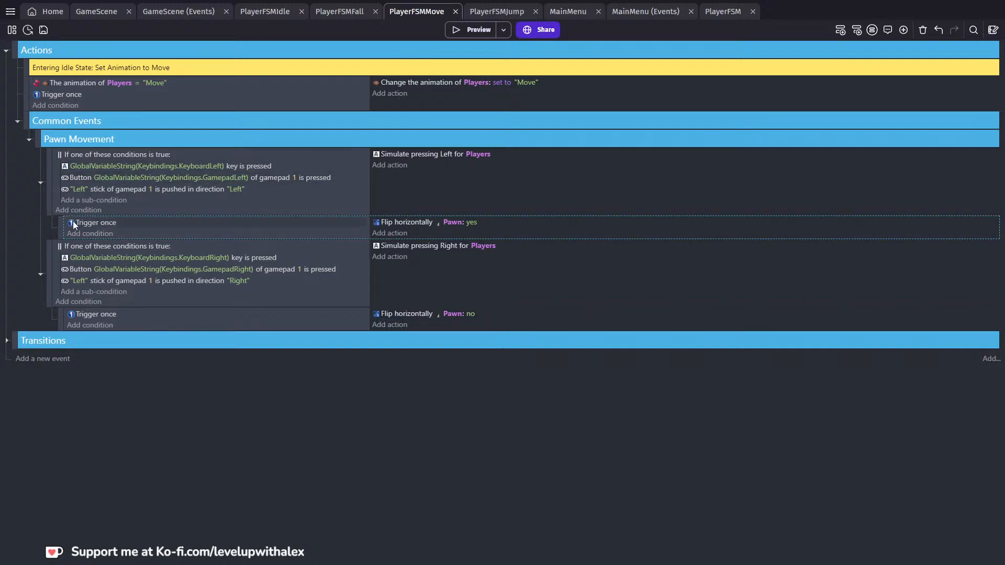
mouse_move(52, 226)
mouse_down()
mouse_move(56, 69)
mouse_move(66, 226)
mouse_up()
key(Delete)
key(ctrl+z)
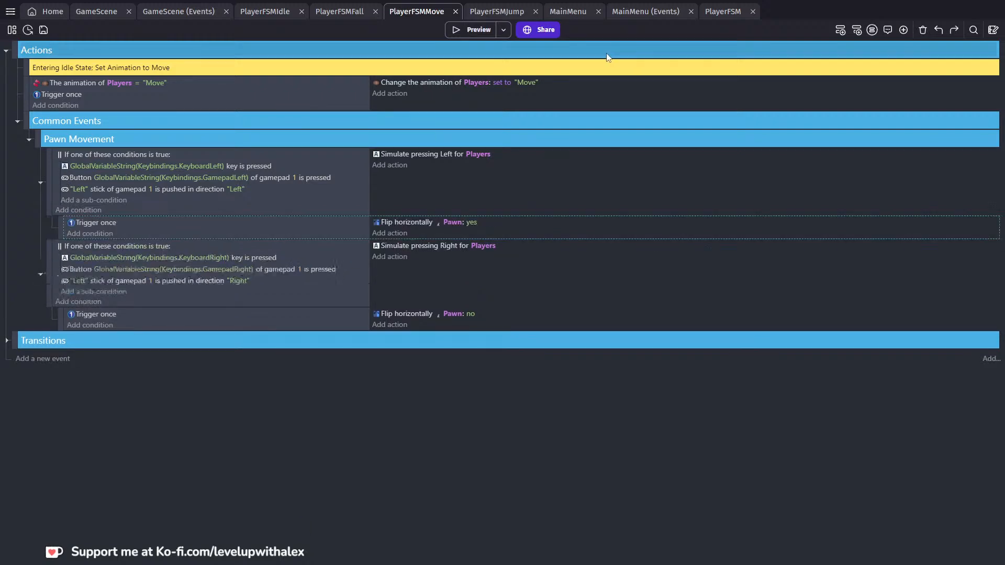
Delete the Pawn ownership event and its PlayerFSM include from Player State Manager in the GameScene events
click(169, 12)
click(39, 345)
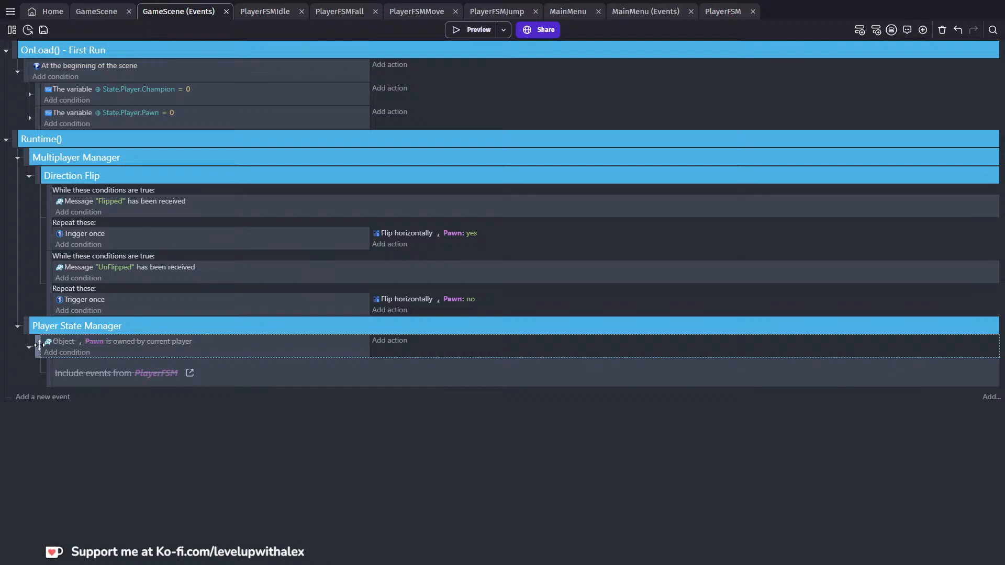
key(Delete)
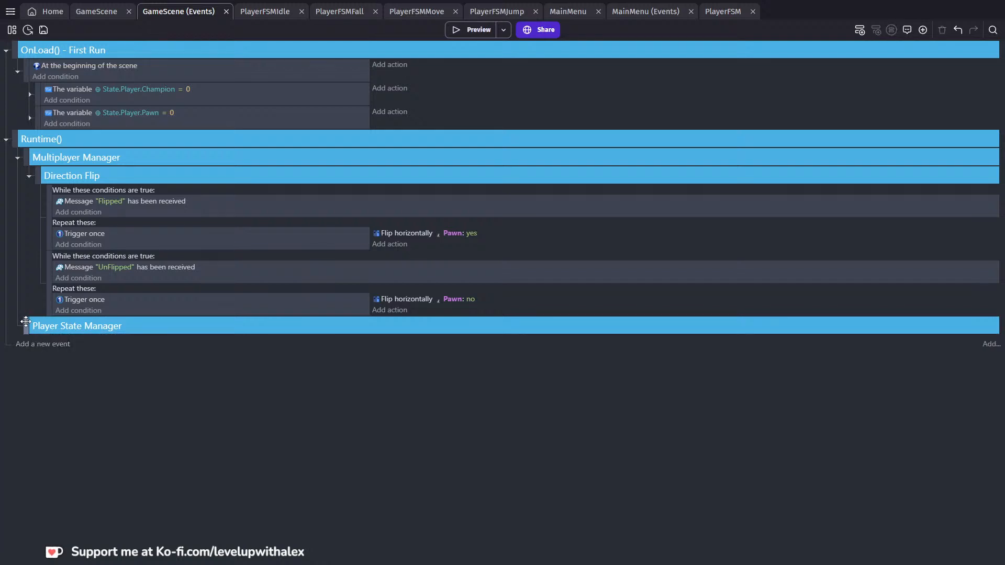
Paste the copied "Trigger once" Pawn flip event inside the Player State Manager group and delete the blank helper event
click(26, 325)
key(shift+d)
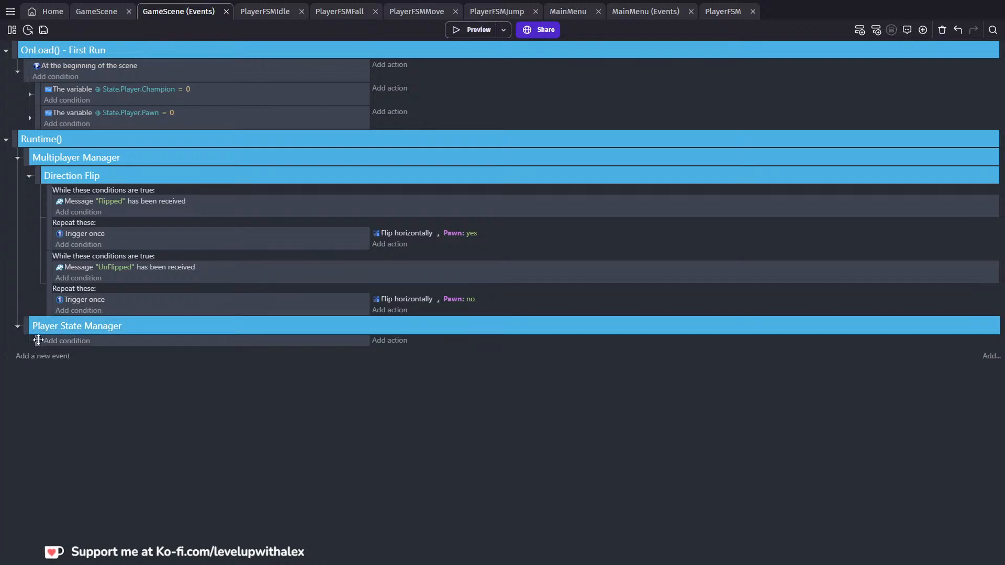
key(ctrl+v)
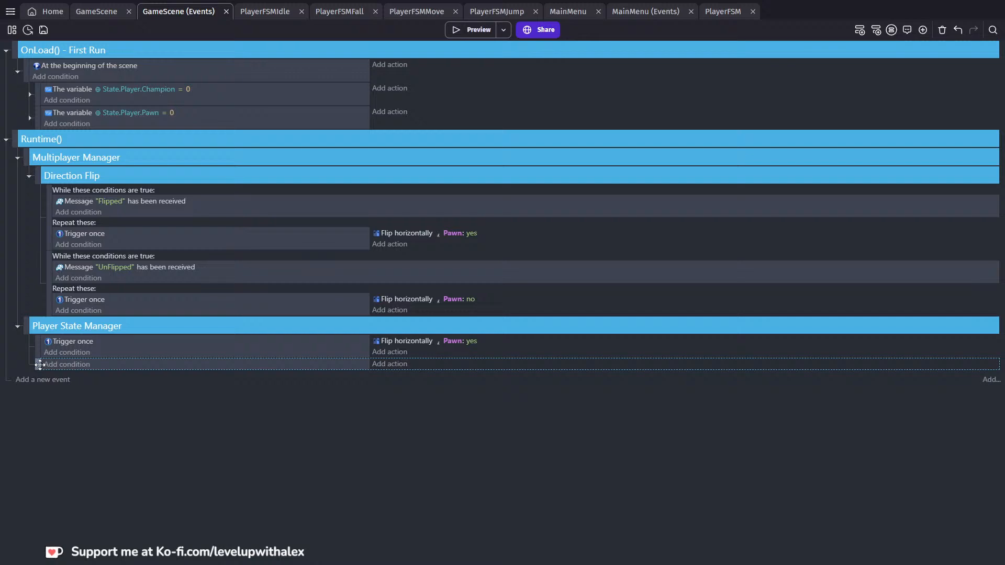
key(Delete)
Add a condition to the Player State Manager flip event that Pawn has the "Left" control pressed or simulated
click(67, 353)
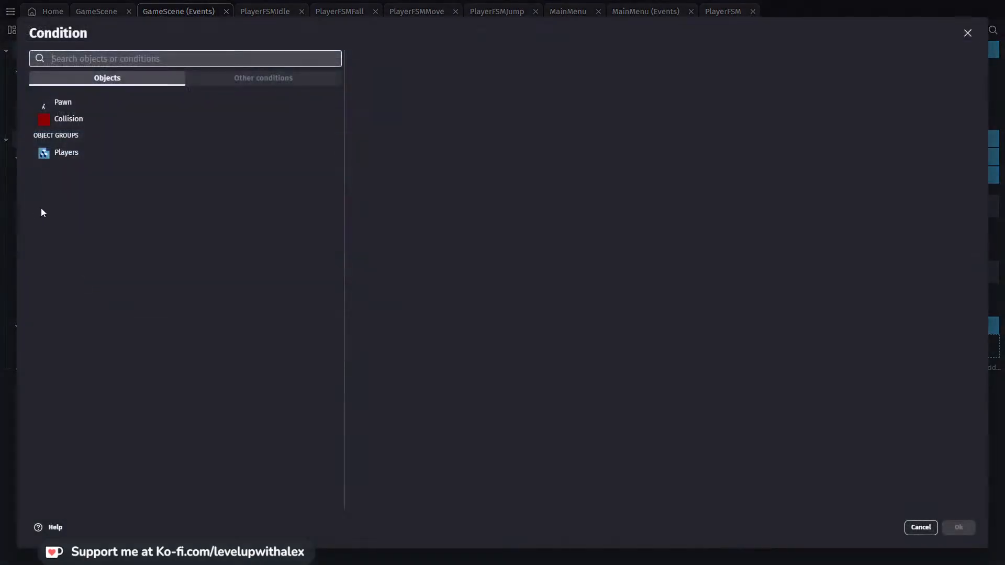
click(89, 101)
text(si)
key(BackSpace)
key(BackSpace)
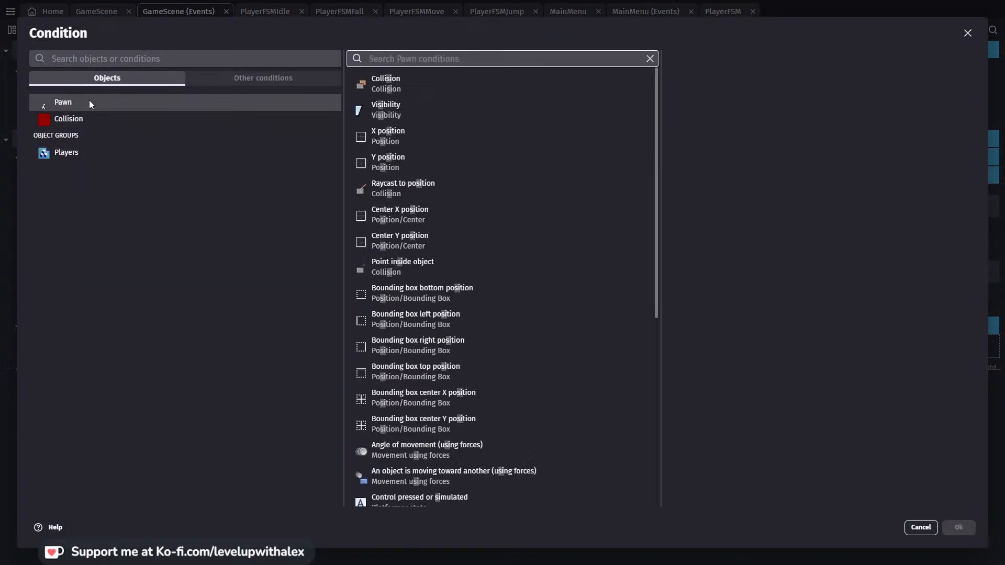
text(left)
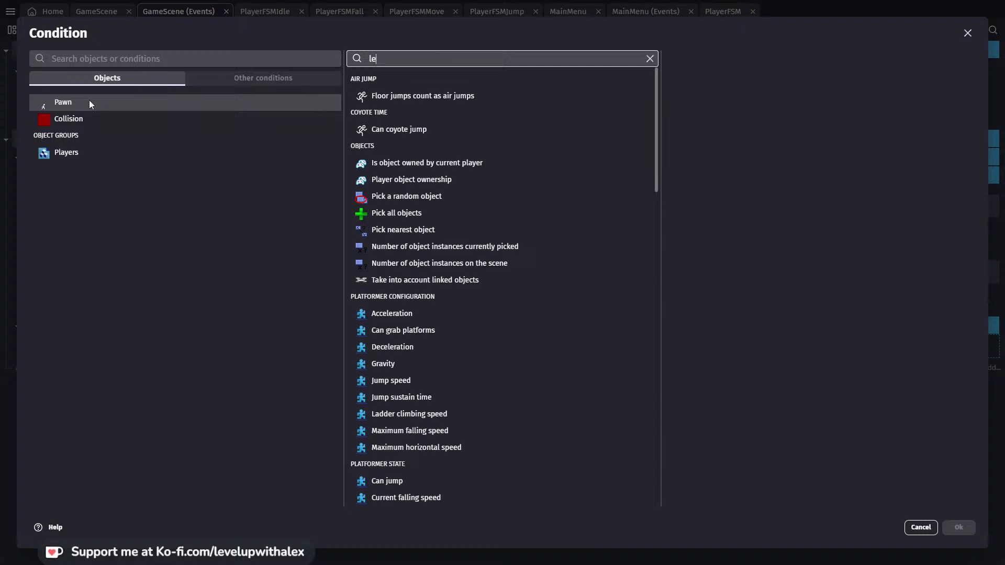
key(BackSpace)
key(BackSpace)
key(BackSpace)
text(key)
key(BackSpace)
key(BackSpace)
key(BackSpace)
text(sim)
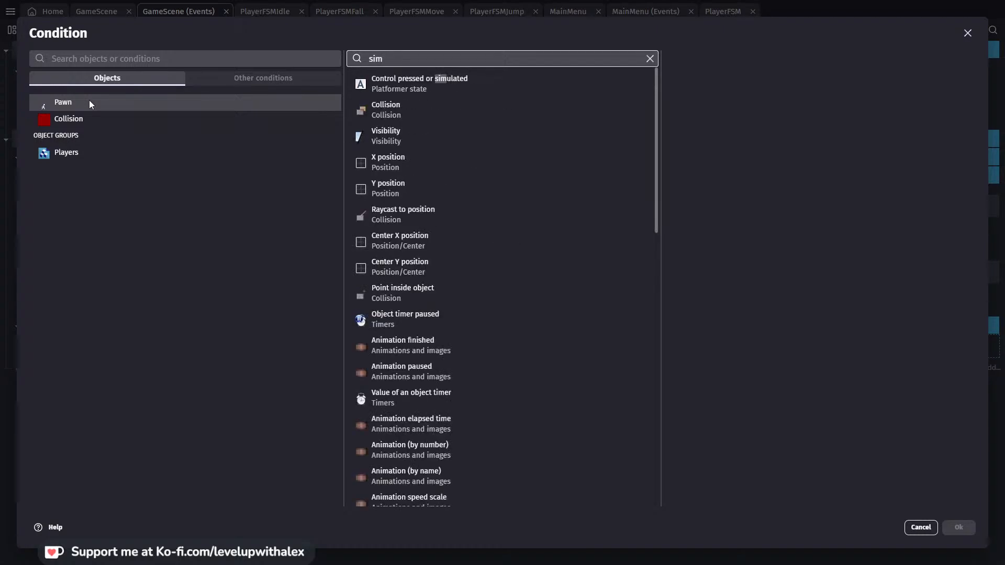
click(401, 90)
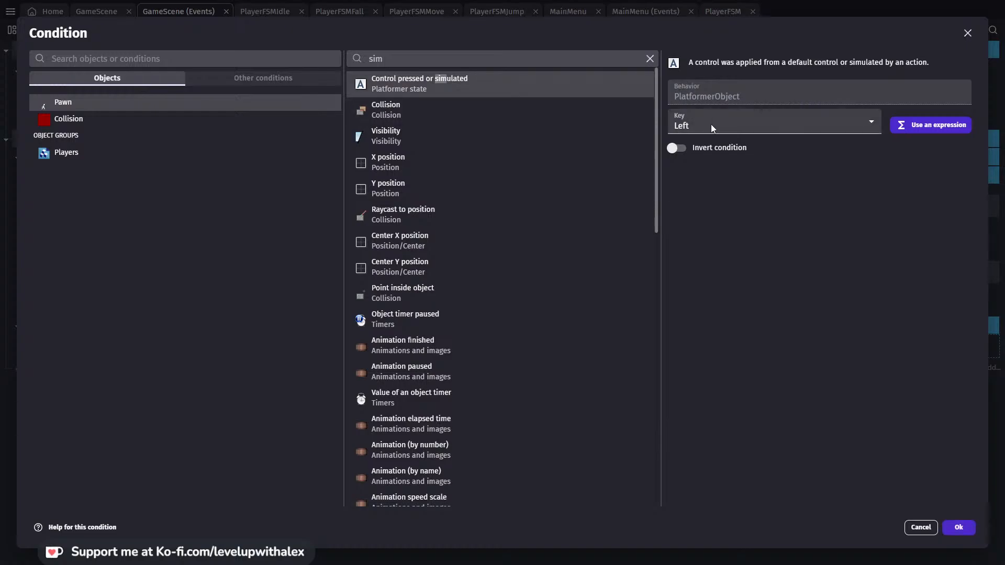
click(957, 528)
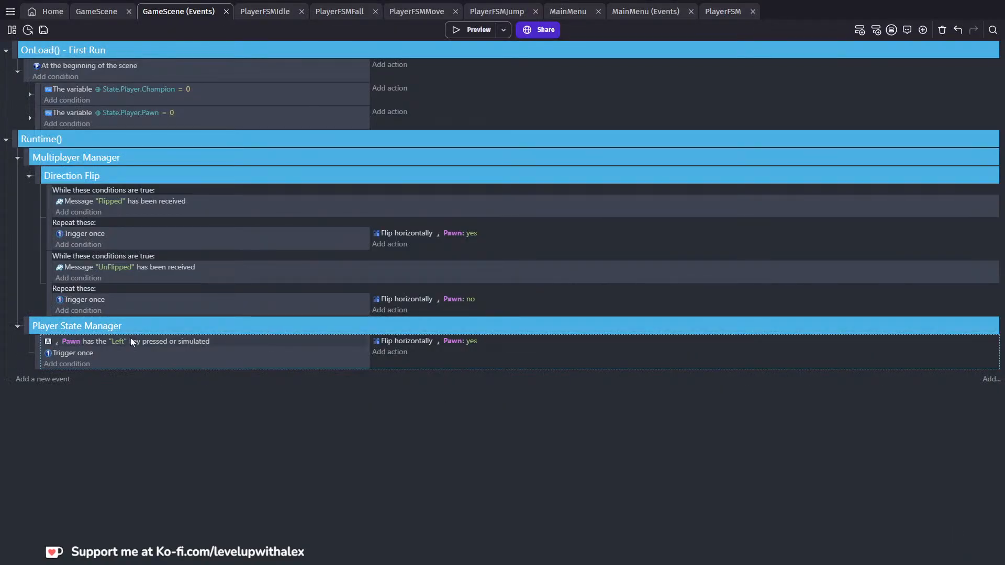
Duplicate the Pawn "Left" key event with the copy's key set to Right, and briefly preview the game
key(ctrl+c)
key(ctrl+v)
click(117, 378)
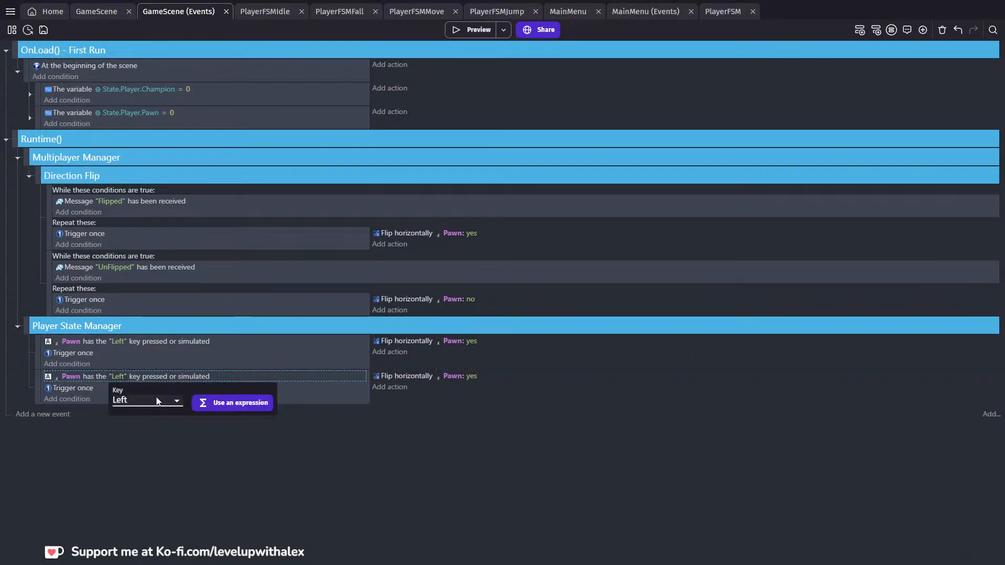
click(137, 403)
click(150, 422)
click(480, 27)
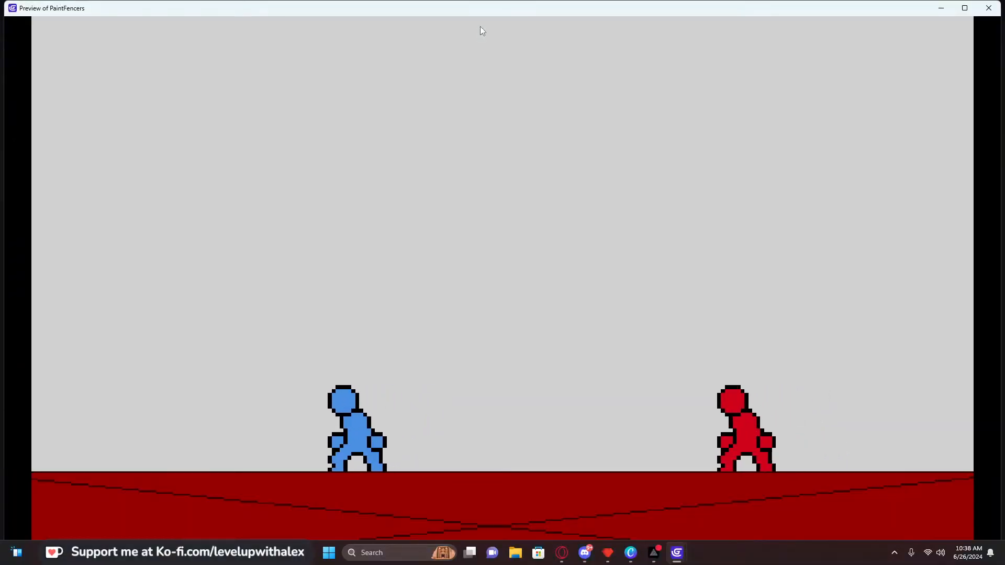
click(989, 8)
Set the Pawn horizontal flip to no in the "Right" key event and save the project
click(475, 376)
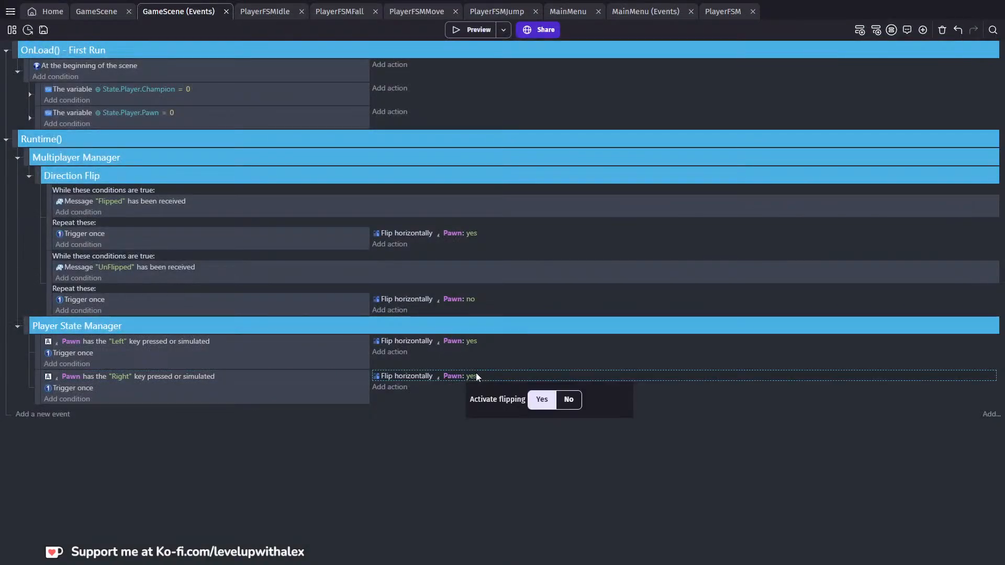
click(568, 399)
key(ctrl+s)
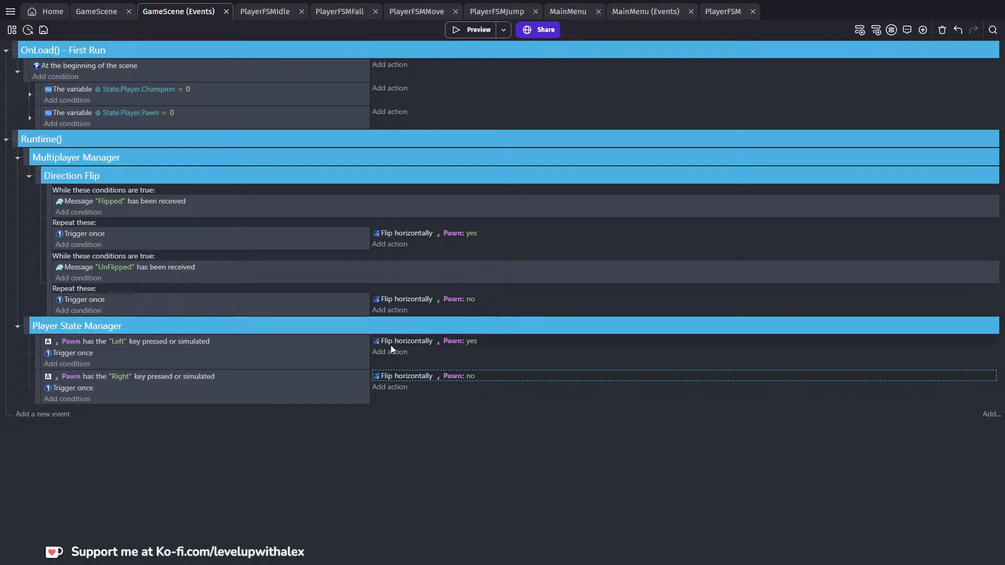
Add a sub-event under the "Left" key event that sends the custom message "Flipped" with empty content to other players
click(38, 350)
key(shift+d)
click(393, 375)
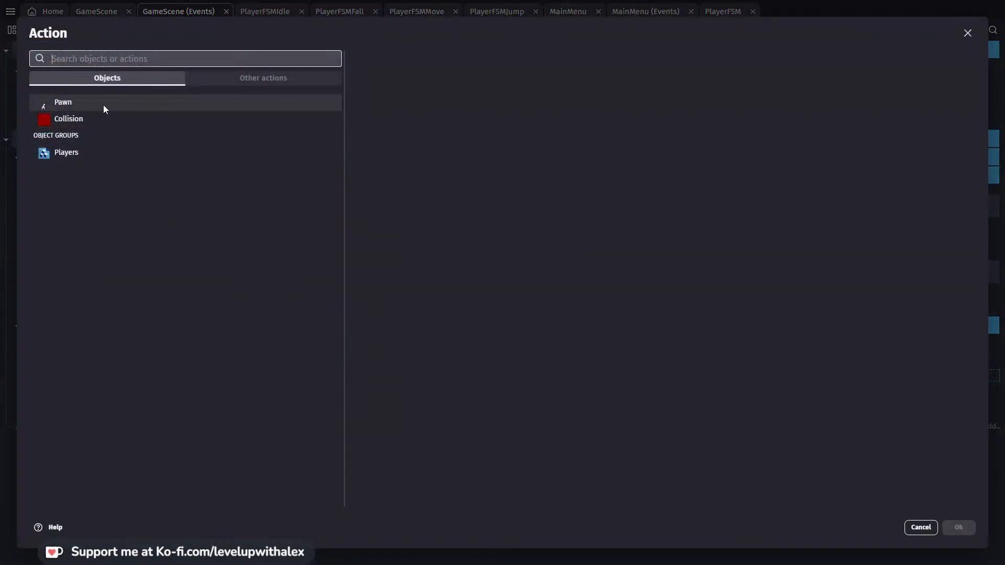
text(message)
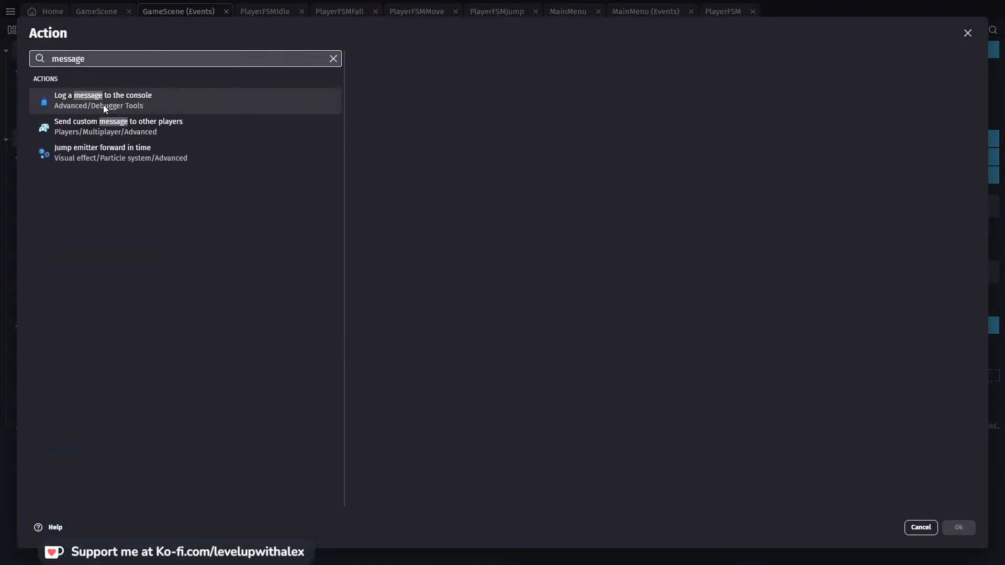
click(122, 130)
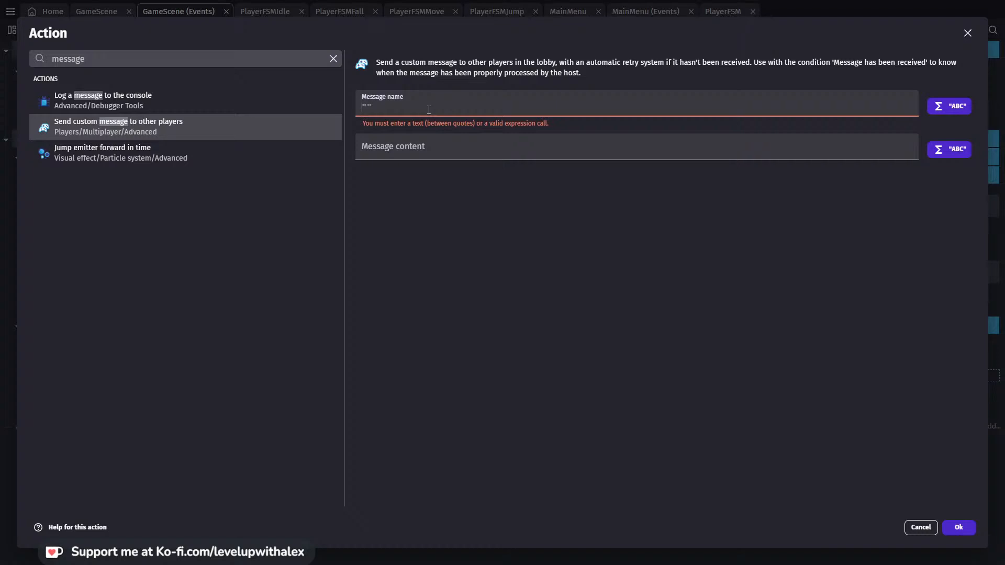
text("Flipped")
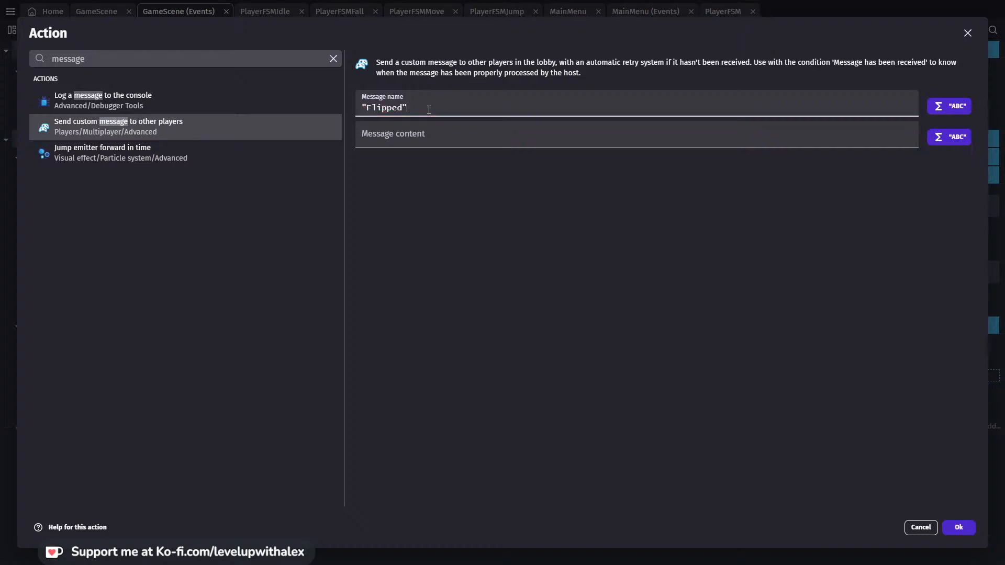
click(958, 527)
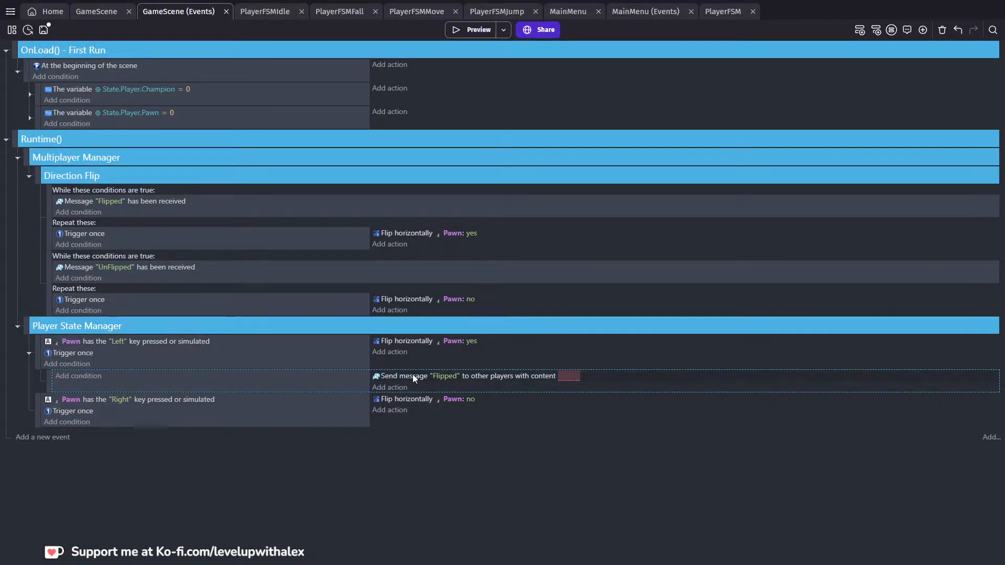
click(568, 375)
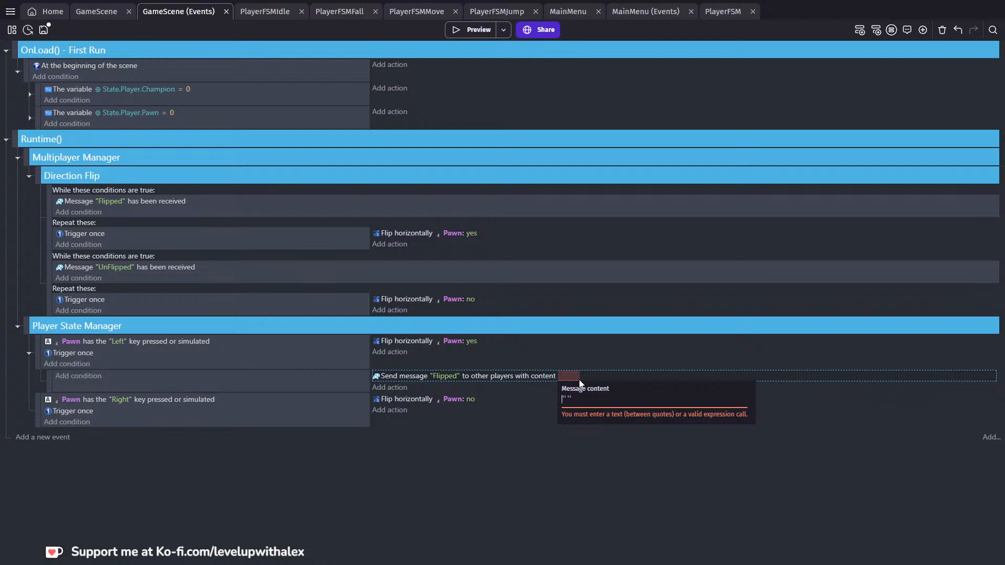
key(Return)
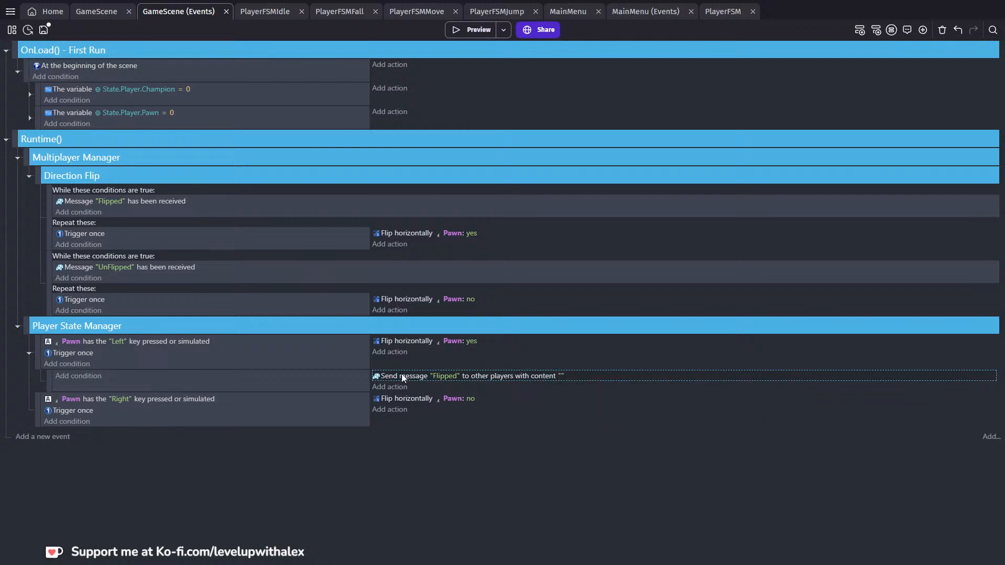
Copy the send message action into the "Right" key event and change the copy's message name to "UnFlipped"
key(ctrl+c)
click(377, 403)
key(ctrl+v)
click(446, 409)
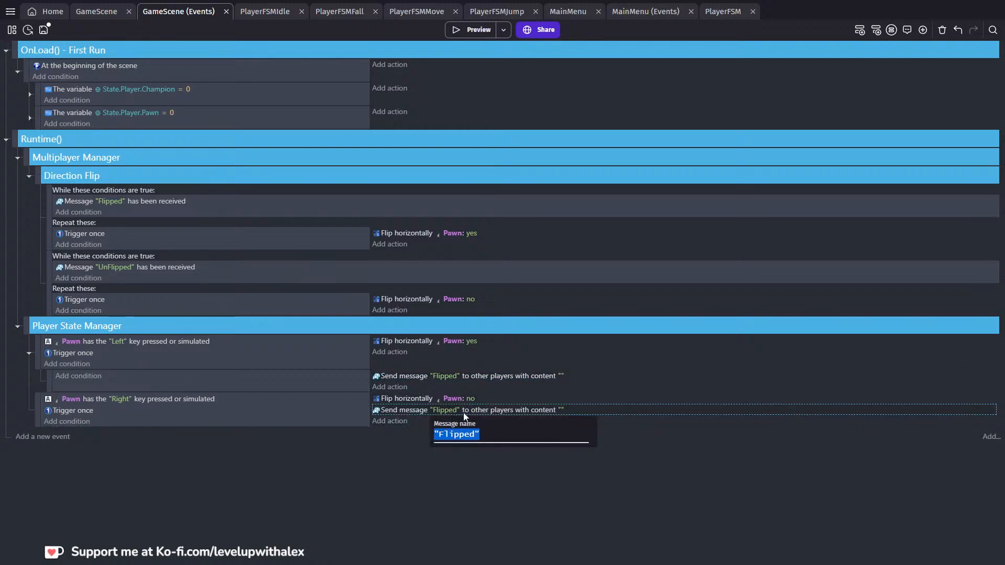
key(Left)
key(Right)
key(Return)
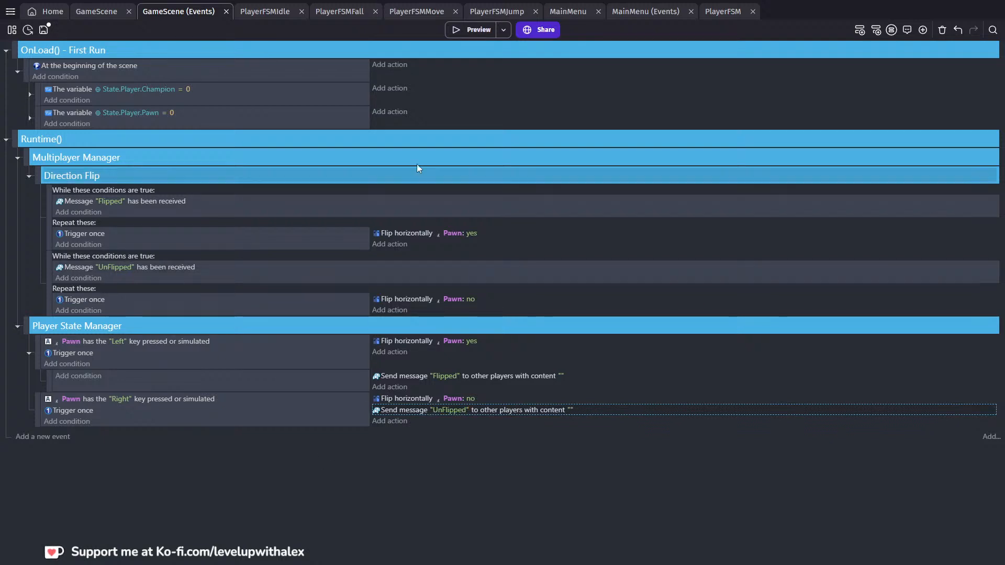
Run the game preview and test whether the players flip when moving left and right
click(478, 30)
key(Left)
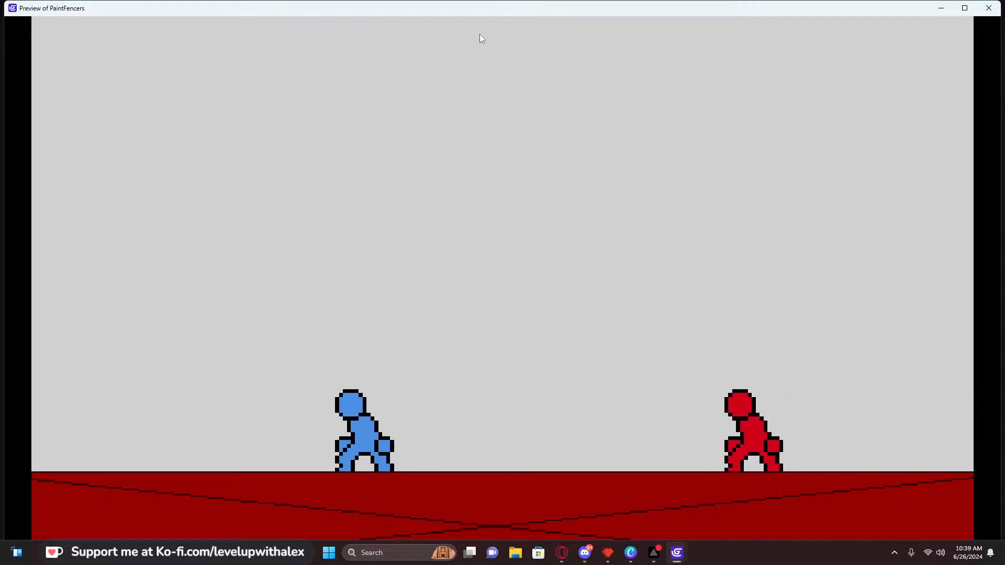
key(Right)
key(Left)
key(Right)
key(Right)
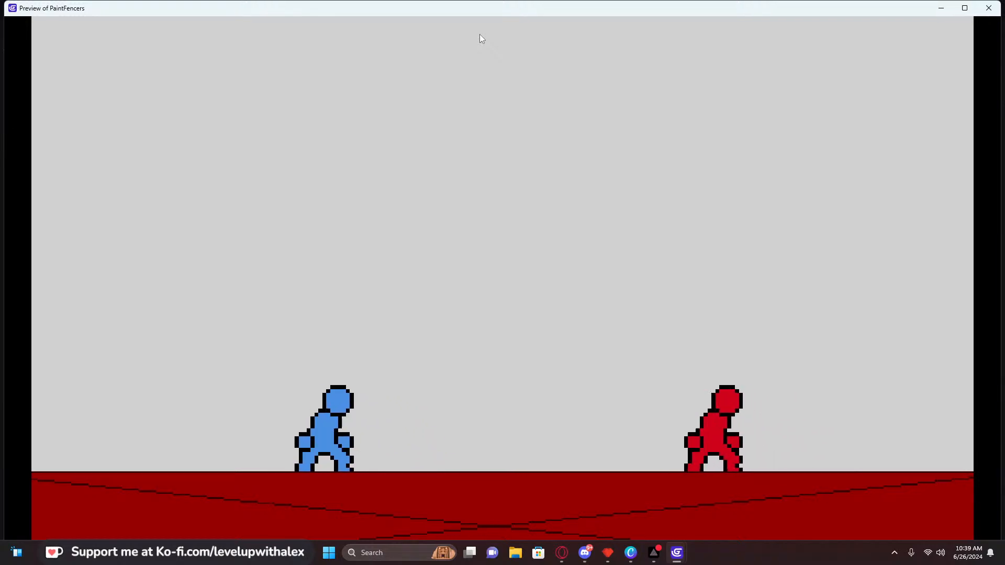
key(Left)
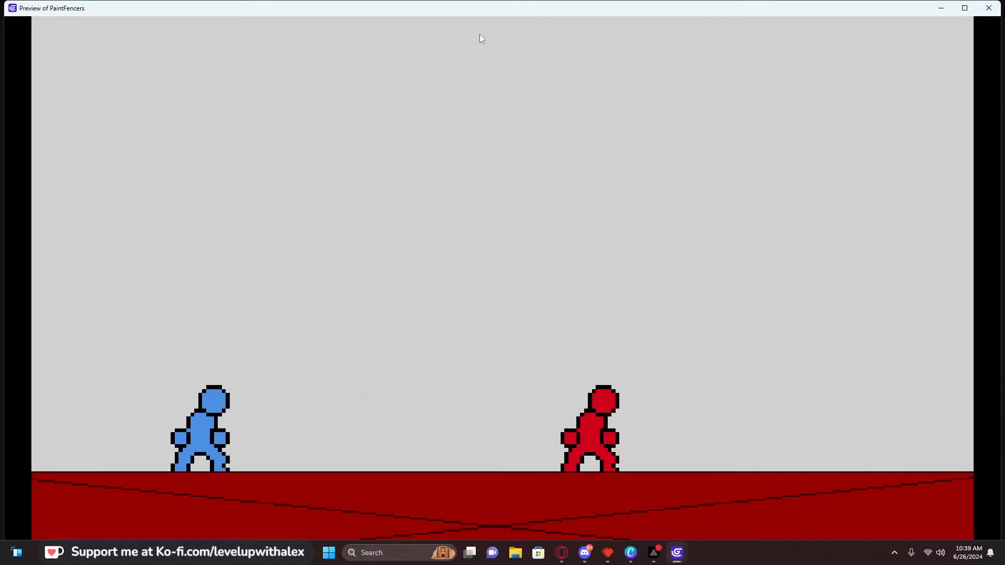
key(Right)
key(Left)
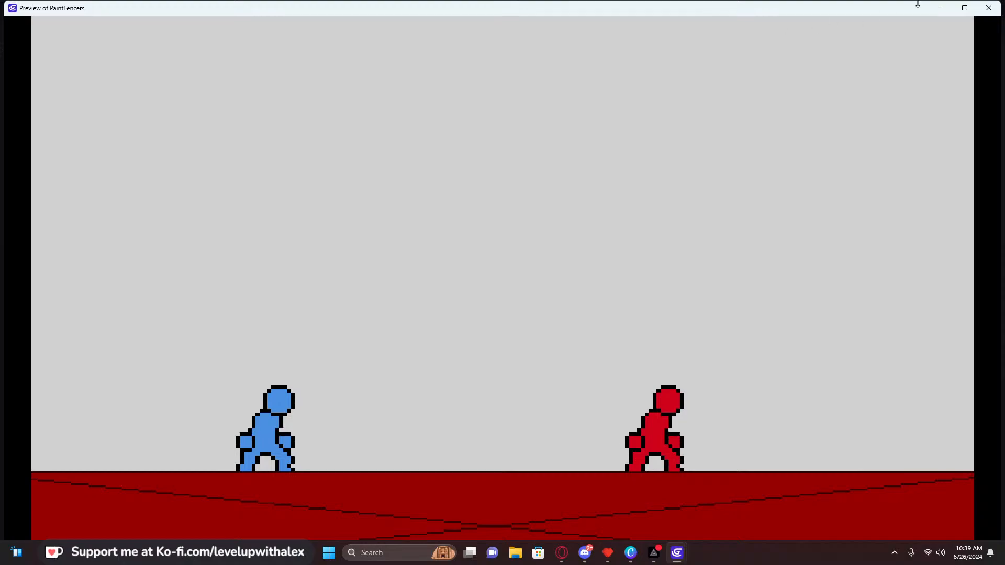
click(988, 8)
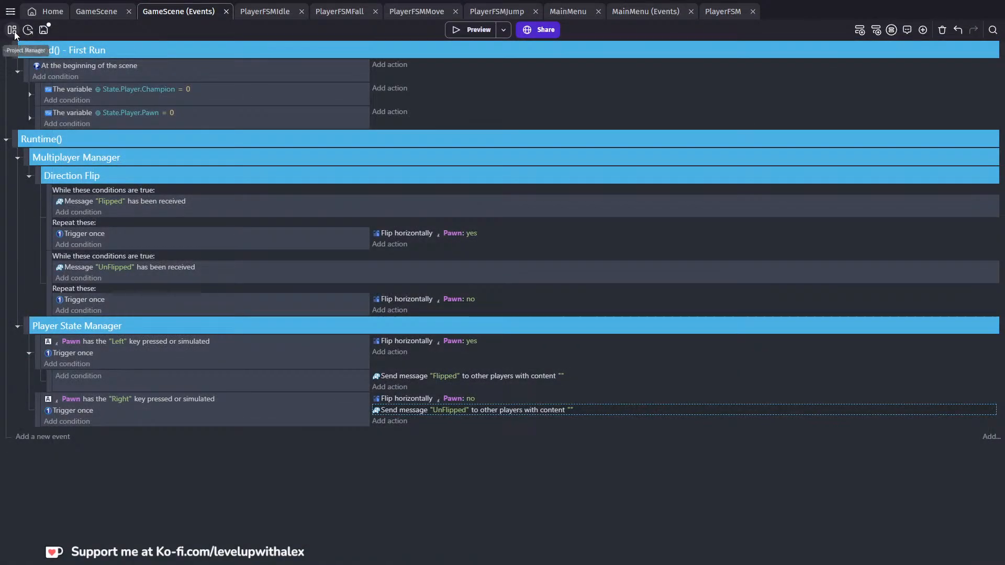
click(503, 29)
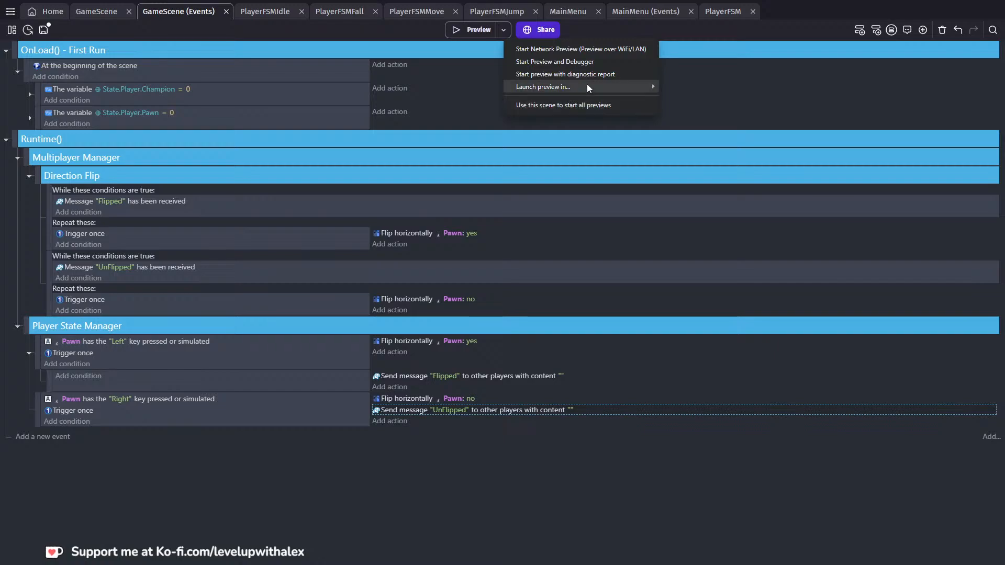
mouse_move(586, 86)
click(694, 104)
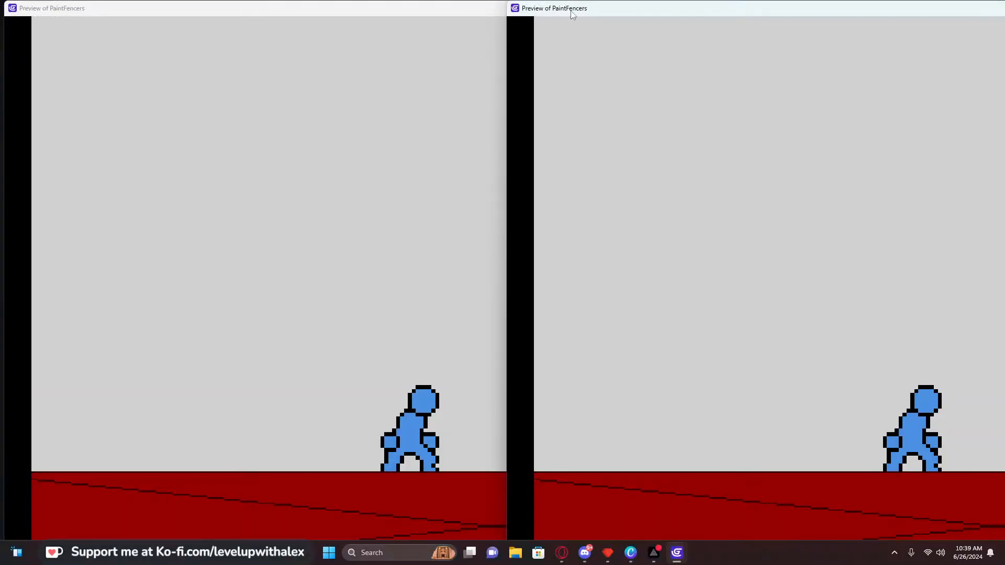
mouse_move(564, 11)
mouse_down()
mouse_move(2, 101)
mouse_move(87, 98)
mouse_up()
drag(940, 93, 788, 94)
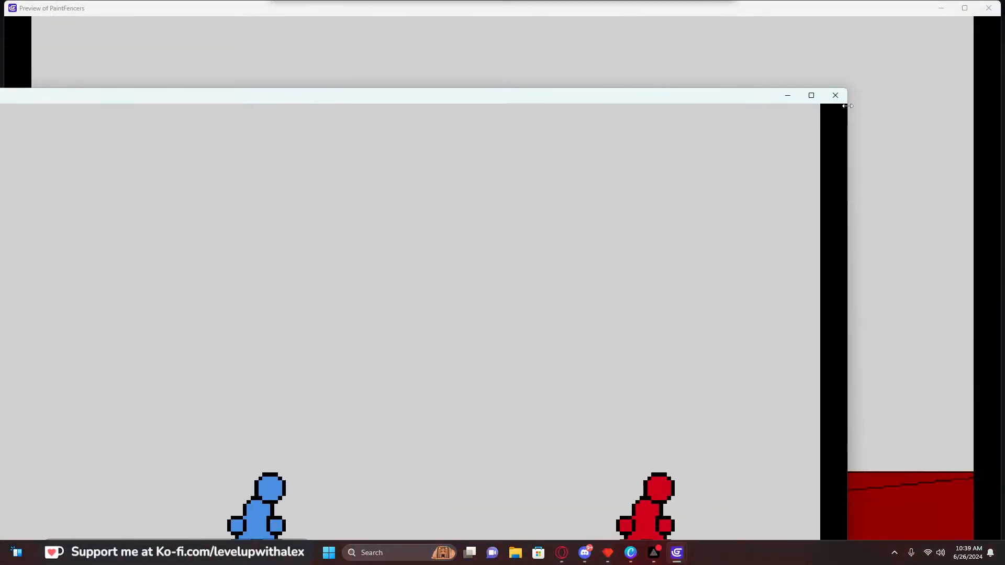
click(835, 94)
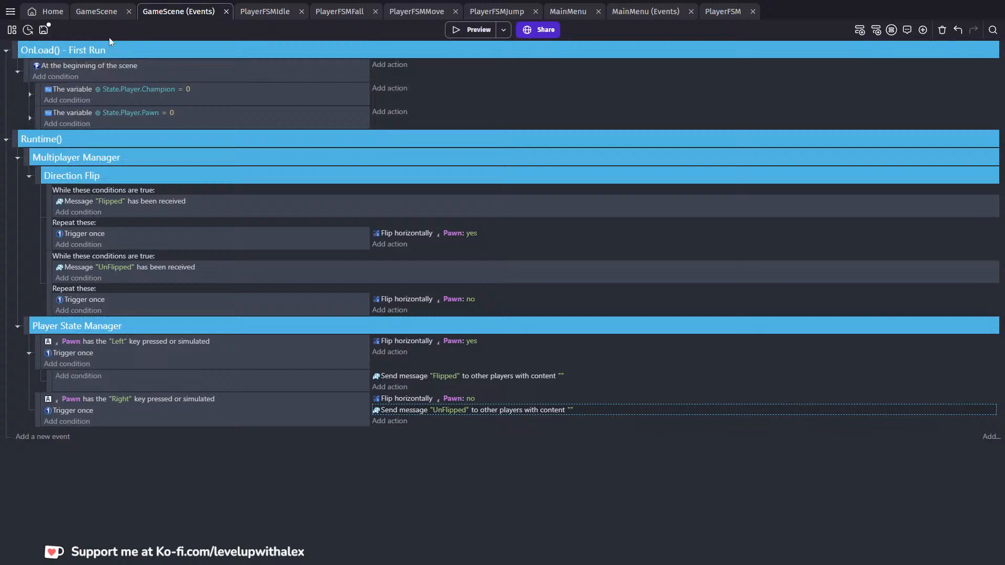
Open the MainMenu scene and set it as the scene that starts all previews
click(12, 30)
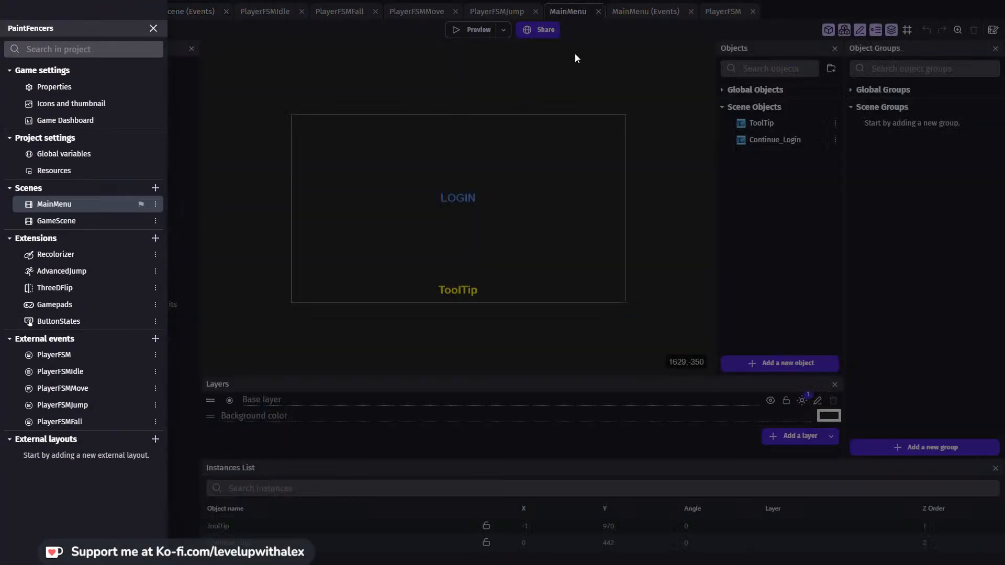
click(505, 33)
click(532, 103)
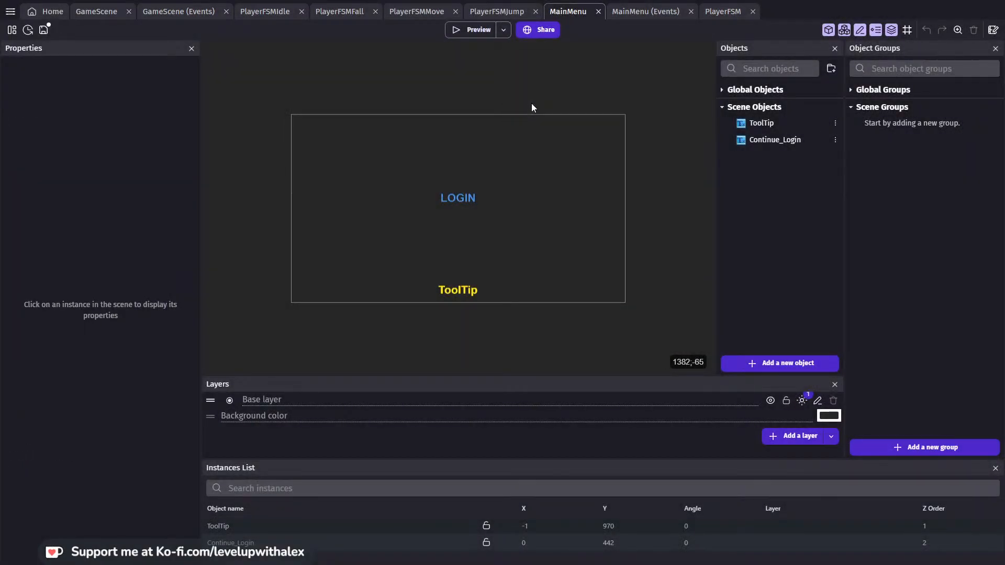
Launch the MainMenu preview in two windows and arrange them side by side
click(503, 29)
mouse_move(579, 86)
click(717, 104)
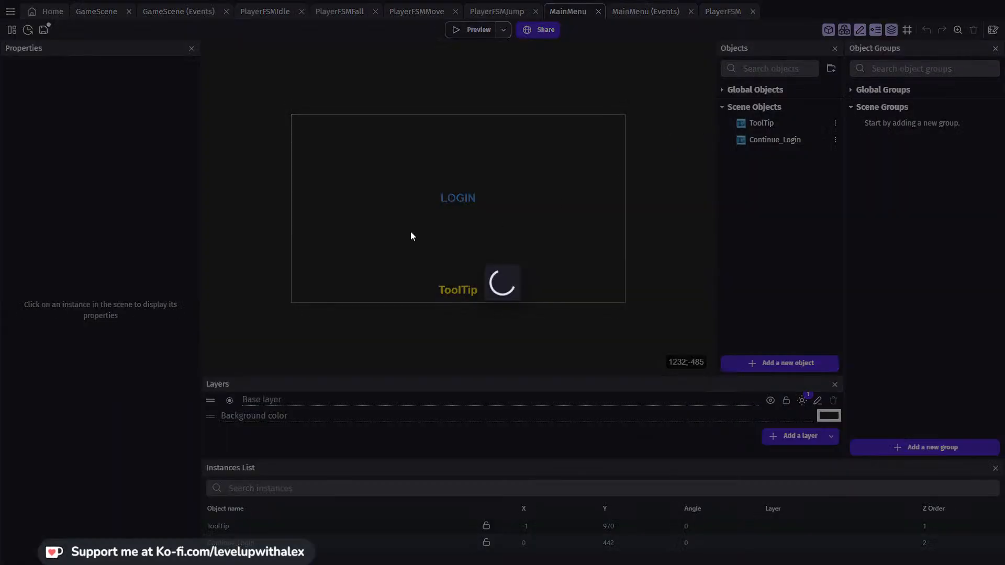
drag(381, 38, 403, 36)
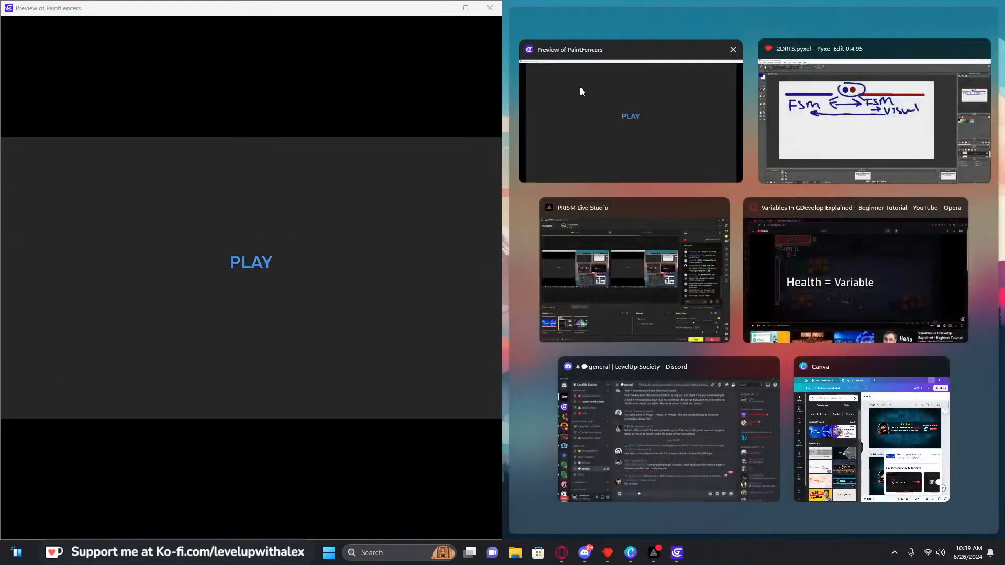
click(623, 60)
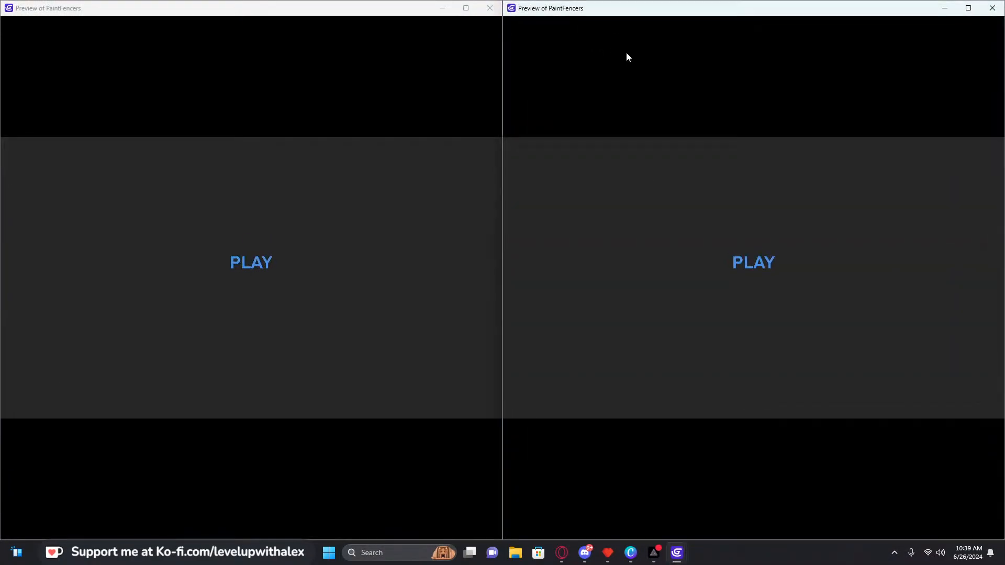
Start play in both preview windows and join a lobby in each, choosing Lobby 1 in the first window
click(261, 268)
click(765, 263)
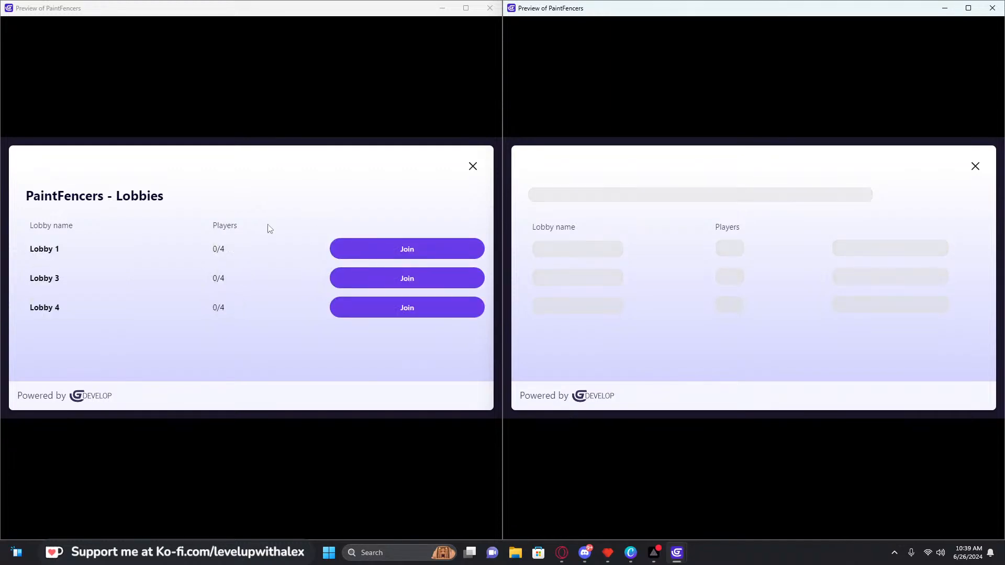
click(350, 250)
click(890, 277)
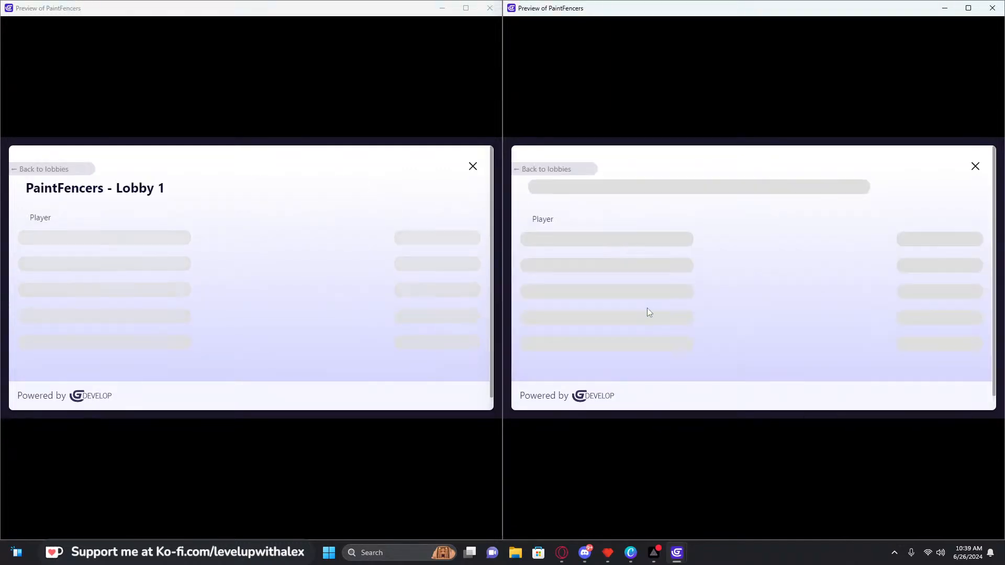
Mark both players as ready in Lobby 1 and start the multiplayer game from the first player's window
click(460, 239)
click(952, 263)
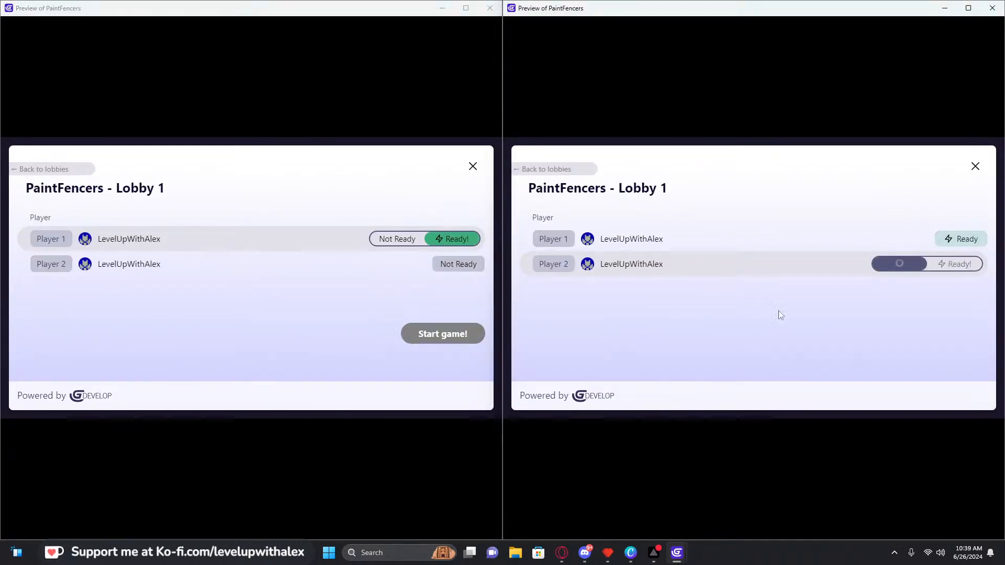
click(429, 333)
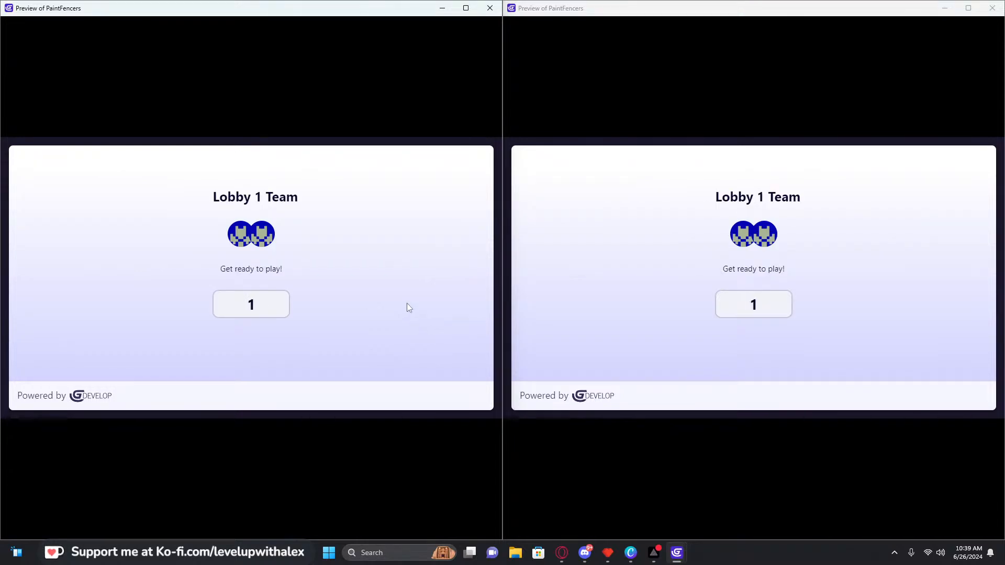
Move Player 1 left and right to check how both pawns flip in each window, and close both previews
key(Left)
key(Right)
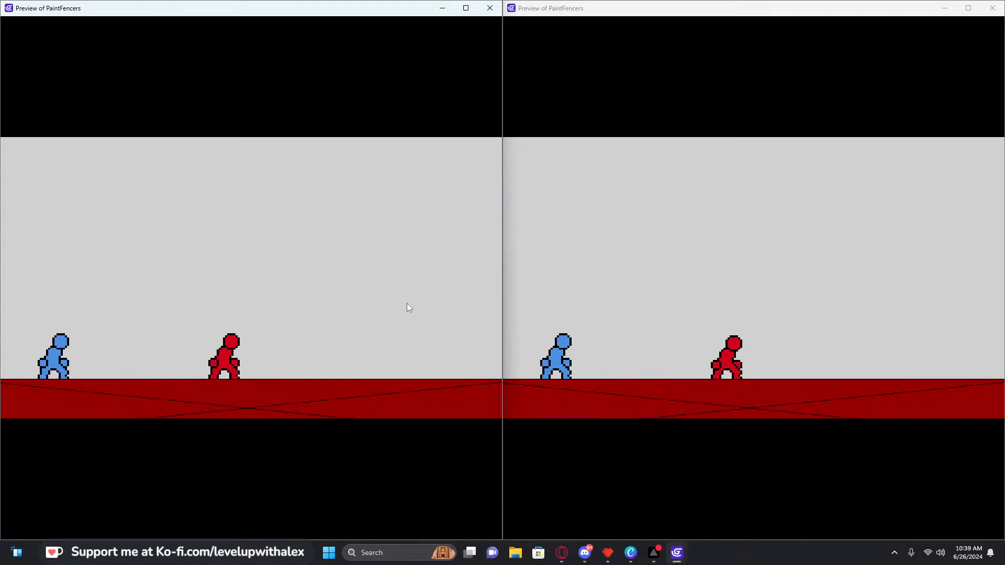
key(Left)
key(Right)
key(Left)
key(Right)
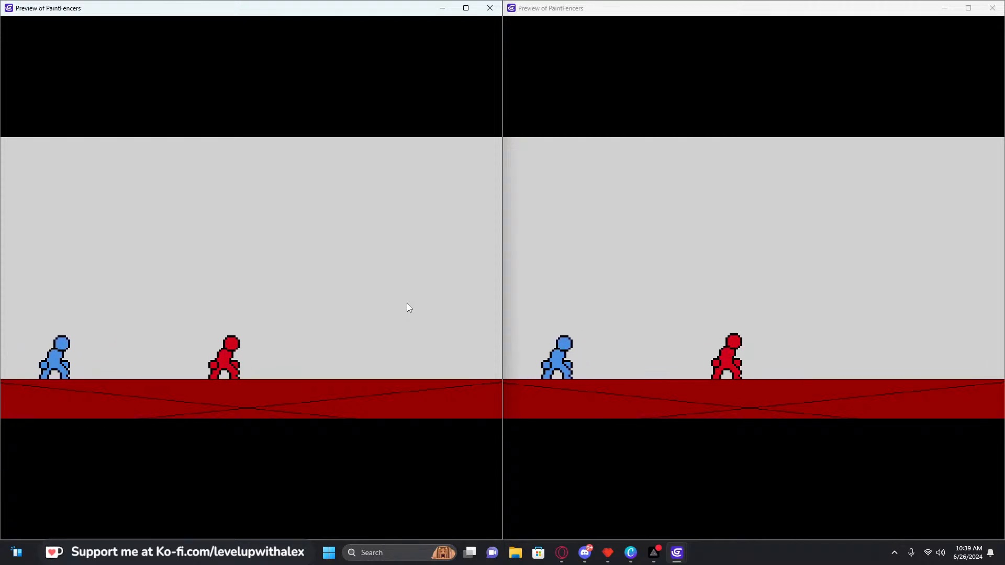
key(Left)
key(Right)
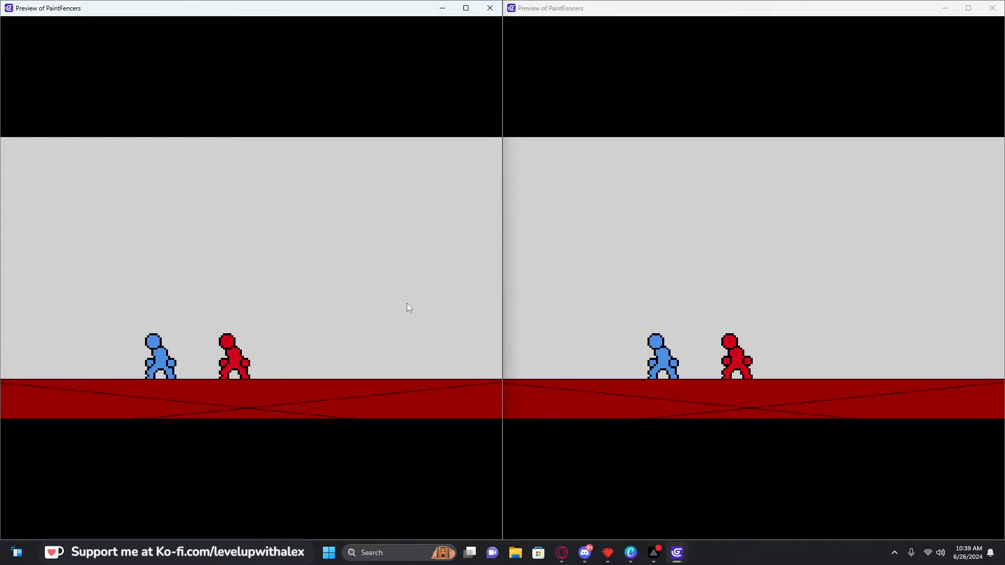
key(Left)
key(Right)
key(Left)
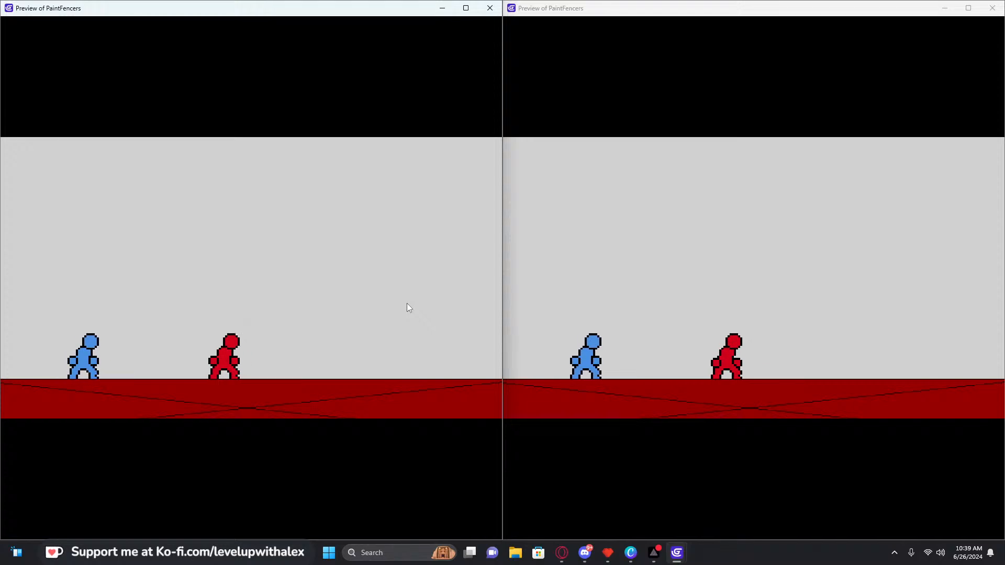
key(Right)
key(Left)
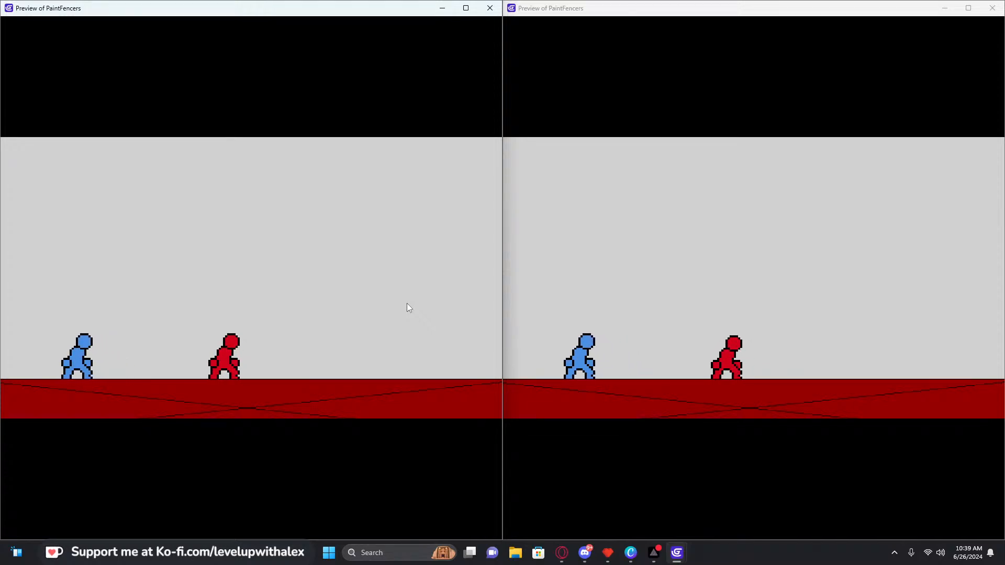
key(Right)
key(Left)
key(Left)
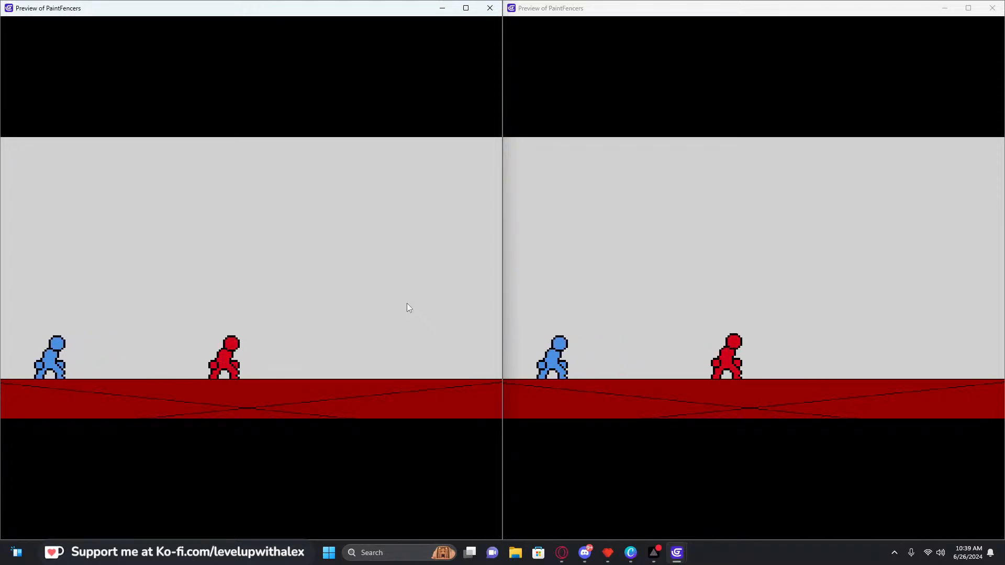
click(992, 8)
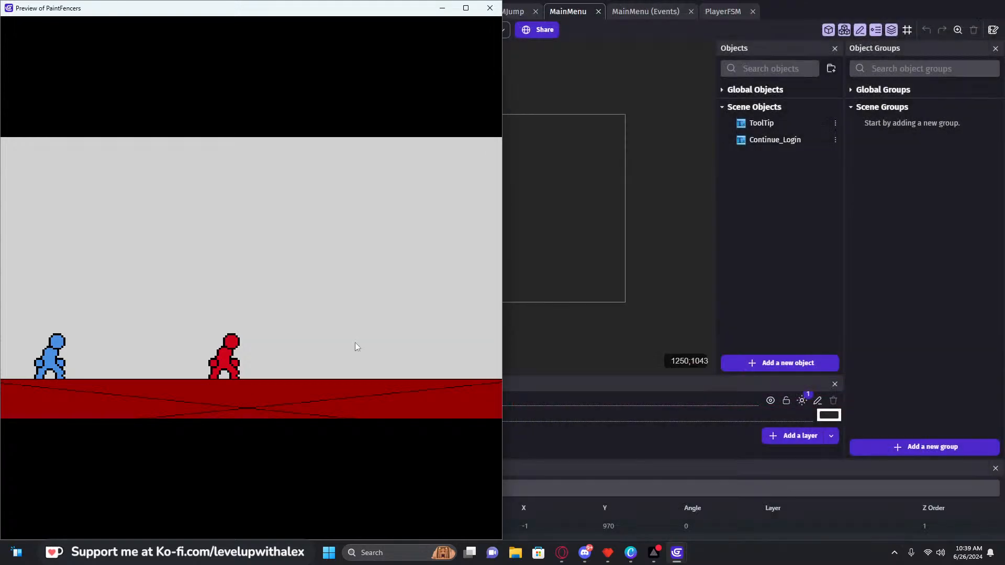
key(alt+F4)
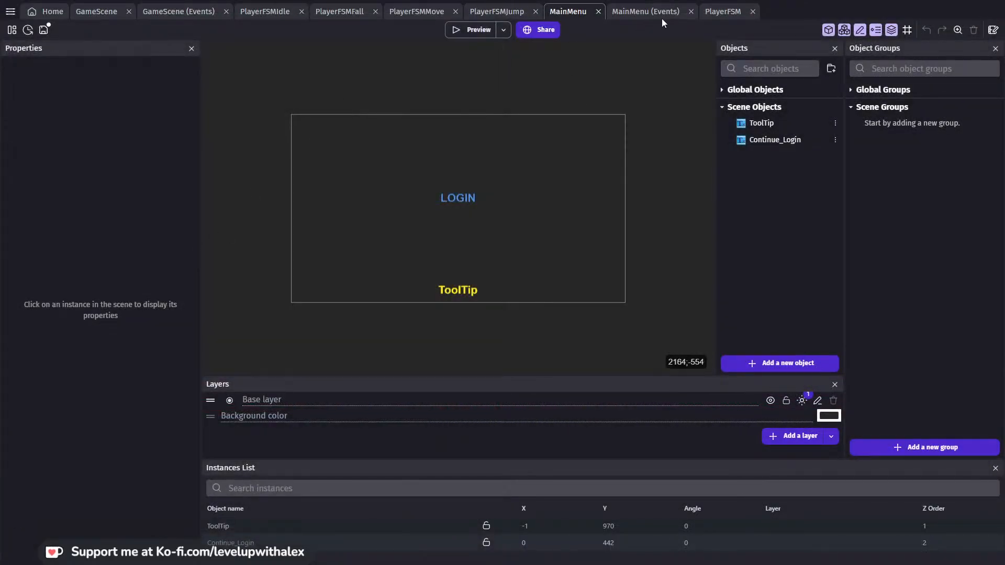
In the GameScene events, add an empty event as the first one in the Player State Manager group
click(186, 13)
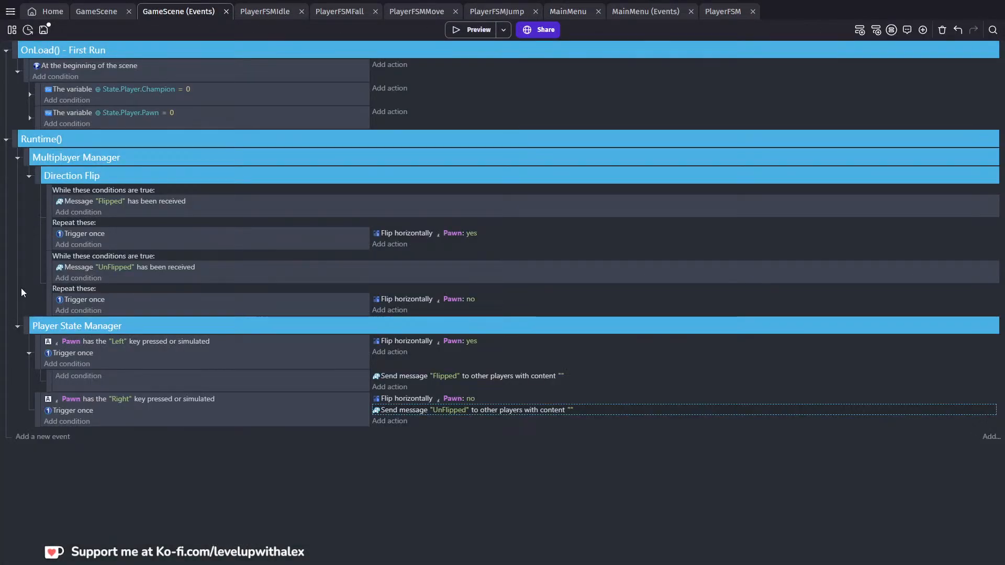
click(27, 326)
key(shift+d)
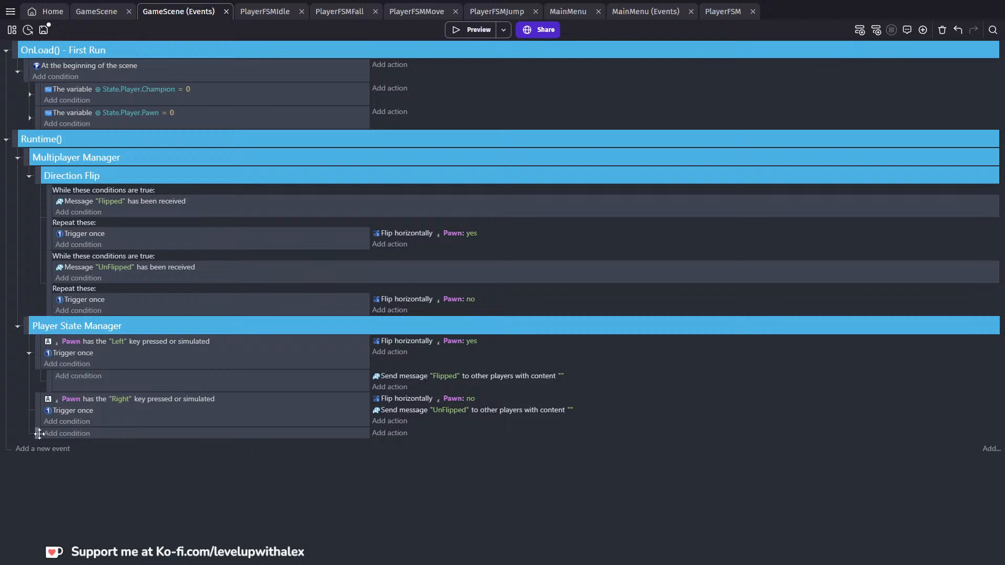
drag(39, 433, 52, 336)
Give the new event the condition that Pawn is owned by the current player, and nest the Left and Right key events under it
click(73, 342)
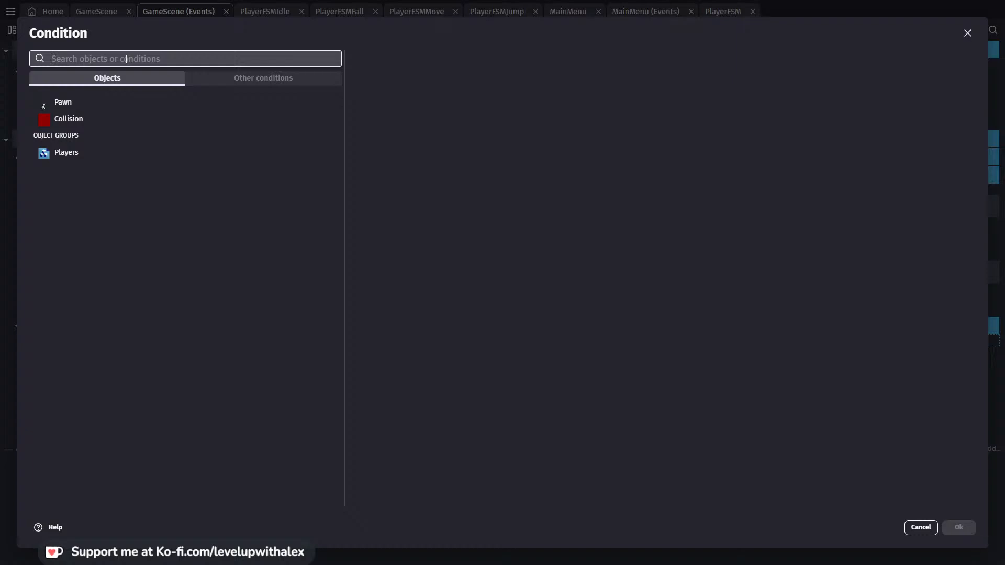
text(owner)
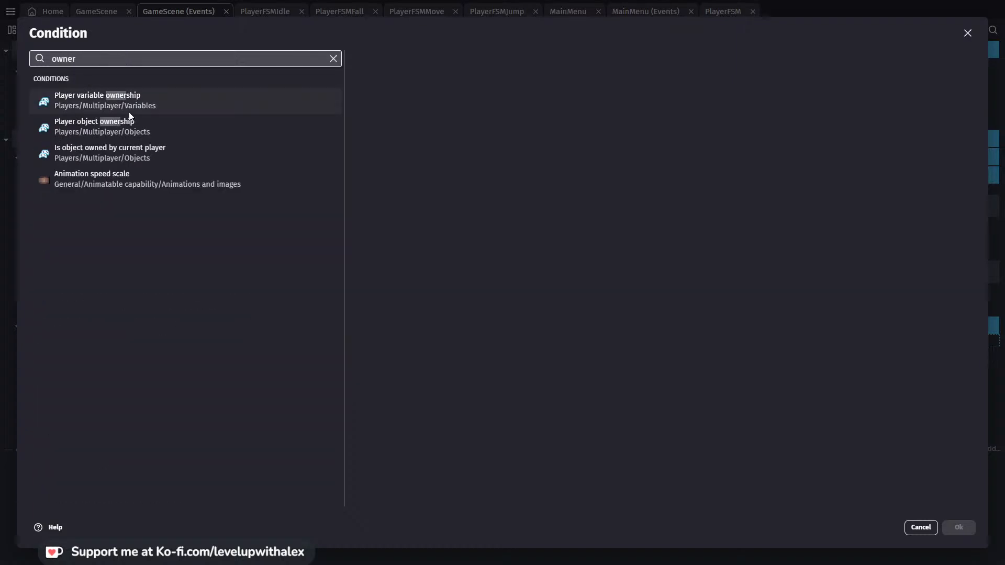
click(188, 150)
click(388, 114)
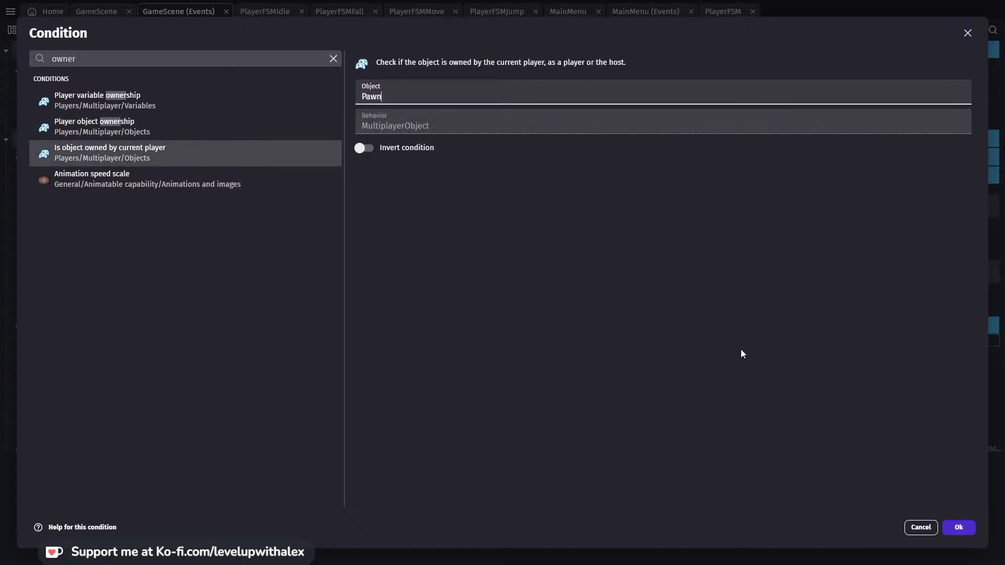
click(957, 533)
drag(38, 368, 51, 365)
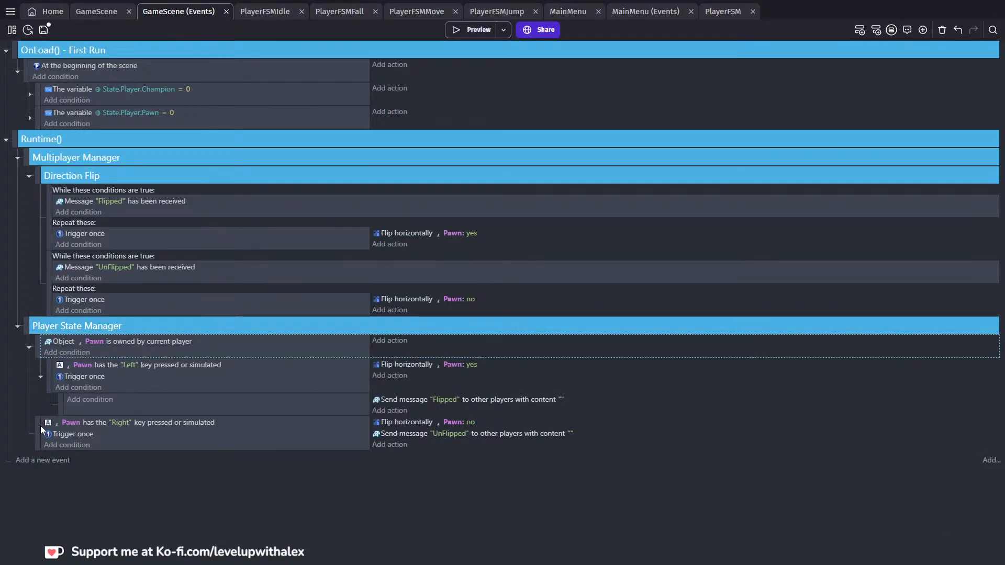
drag(40, 426, 53, 421)
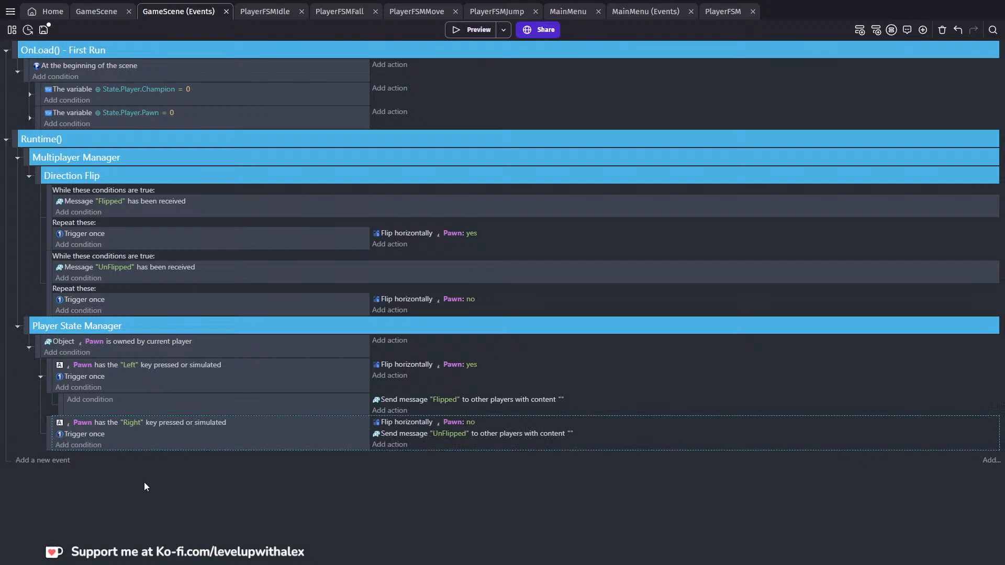
Launch the game preview in two windows and arrange them side by side
click(484, 33)
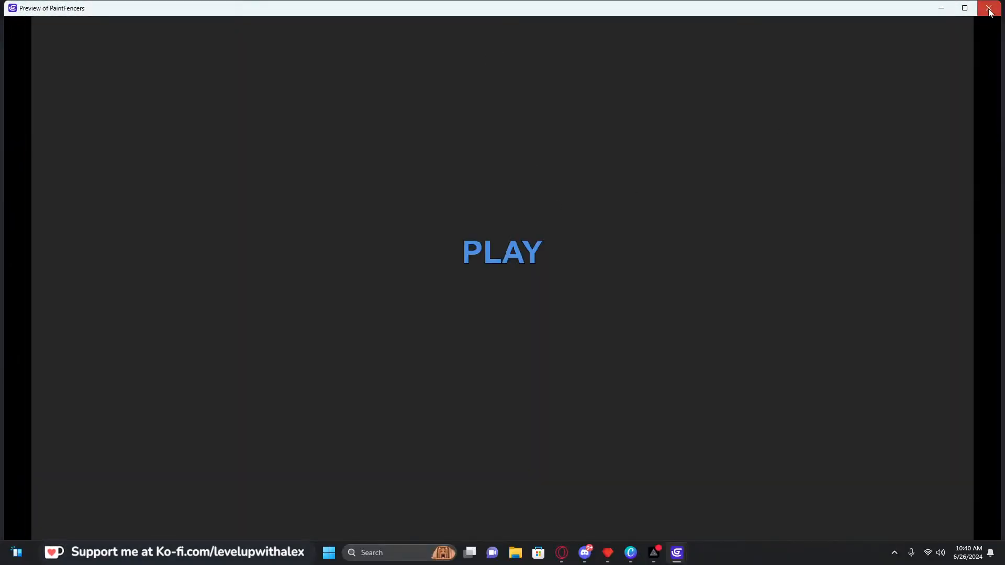
click(940, 6)
click(504, 30)
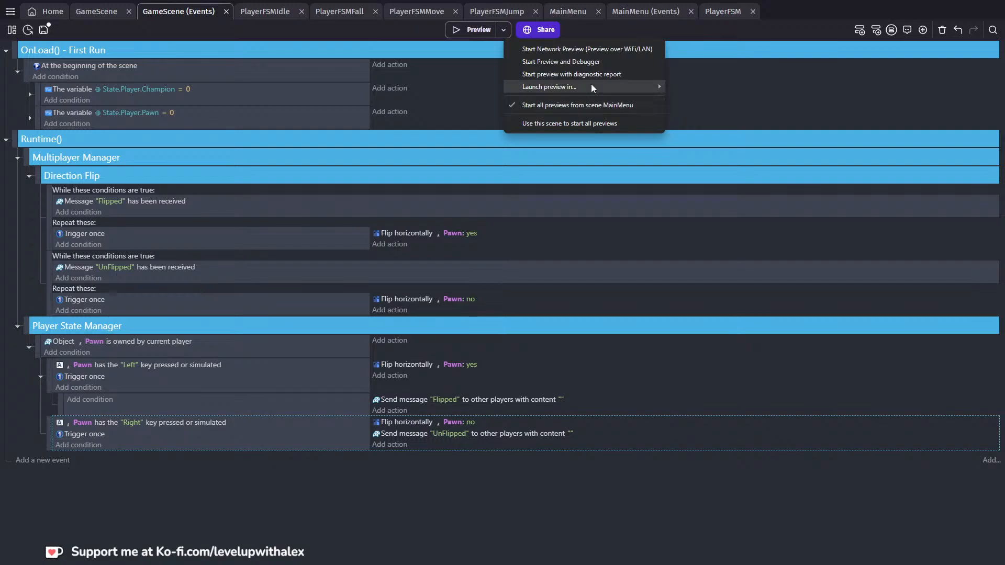
mouse_move(591, 83)
click(714, 103)
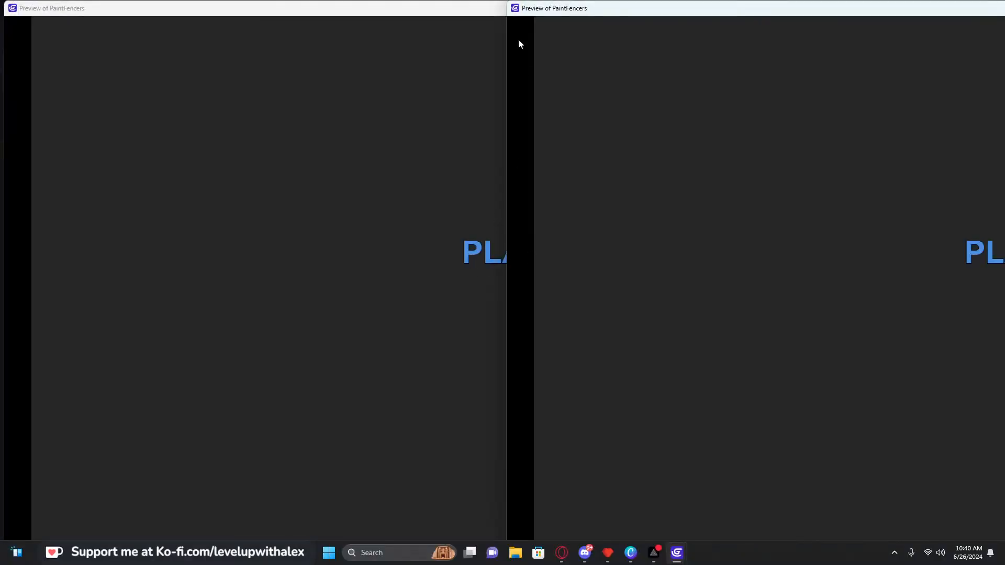
drag(447, 12, 402, 36)
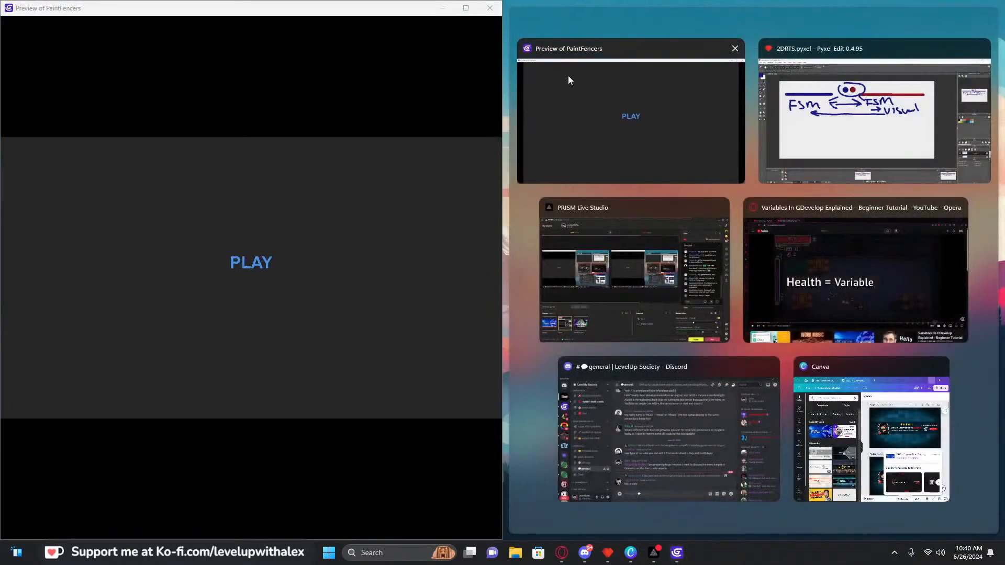
click(568, 80)
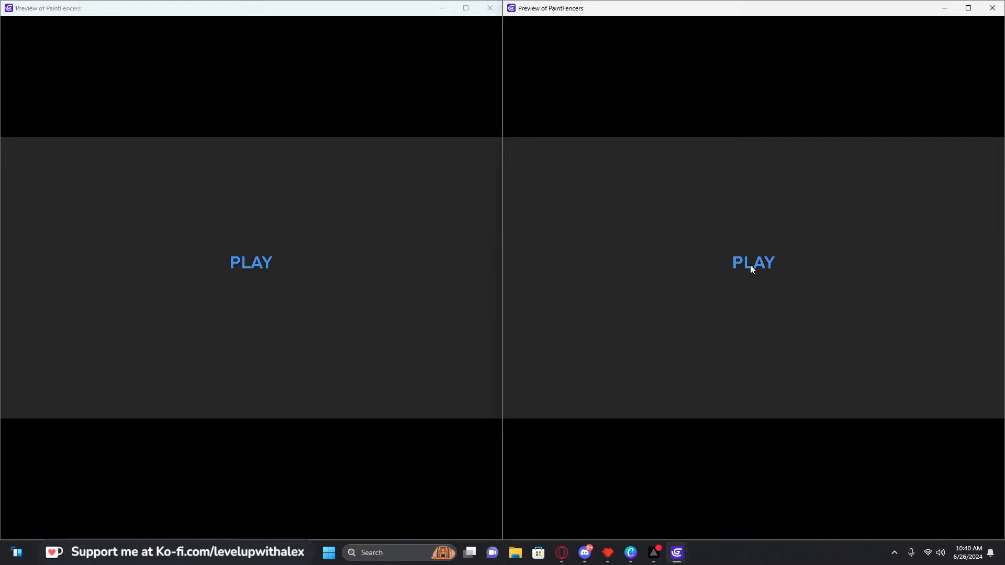
Start play in both preview windows and join Lobby 1 in each
click(752, 264)
click(255, 264)
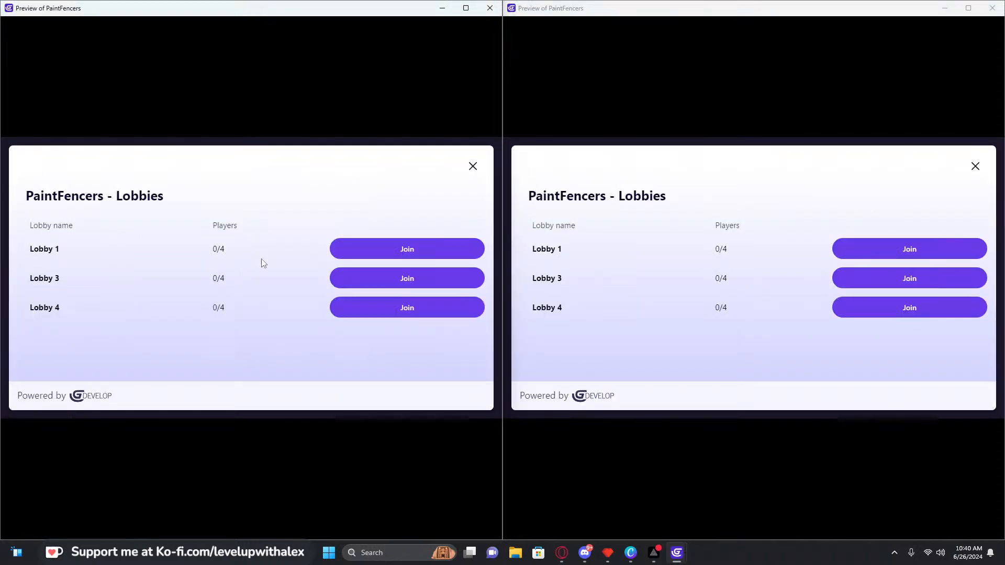
click(398, 248)
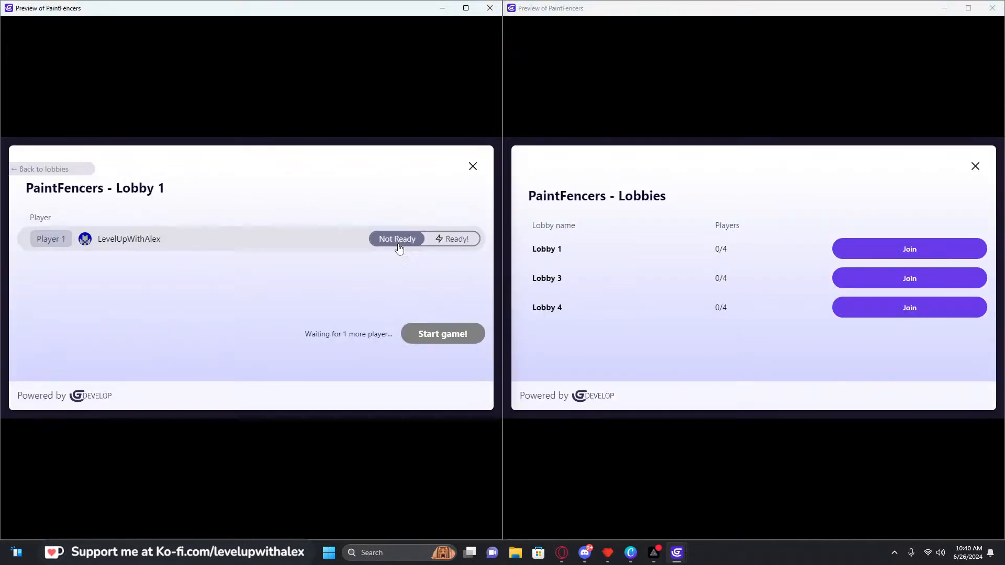
click(866, 247)
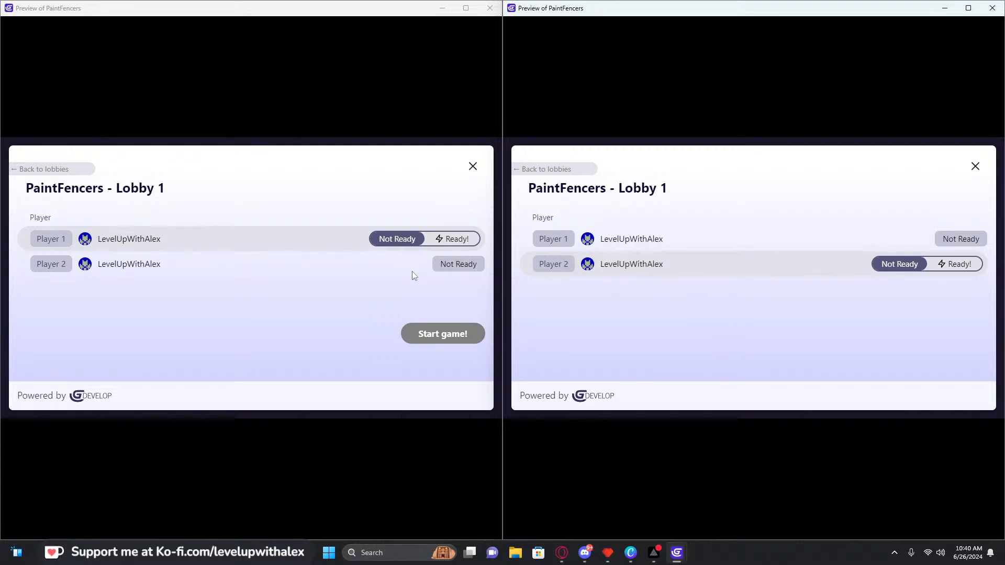
Set both players in the lobby to Ready and launch the match
click(459, 266)
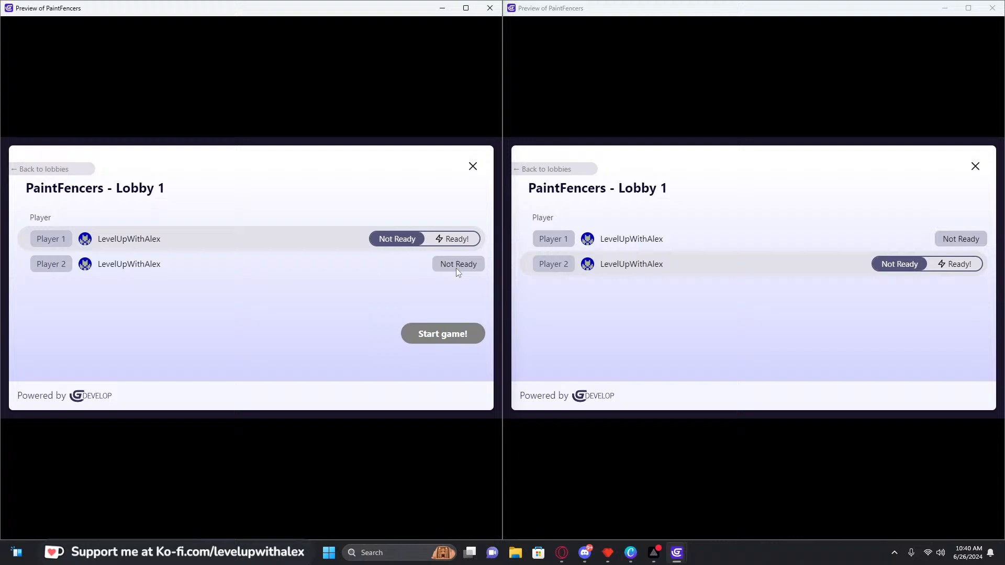
click(460, 239)
click(955, 264)
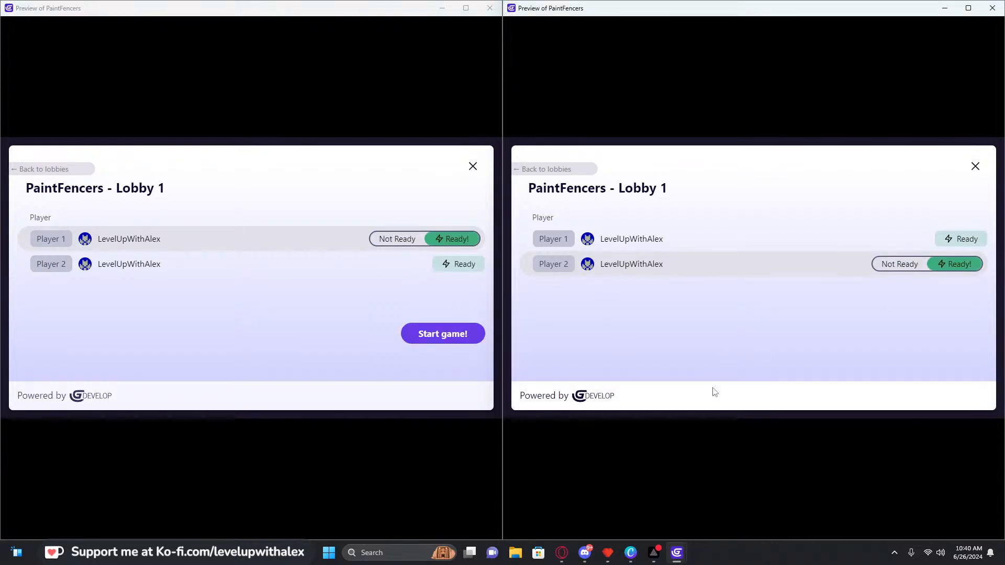
click(435, 335)
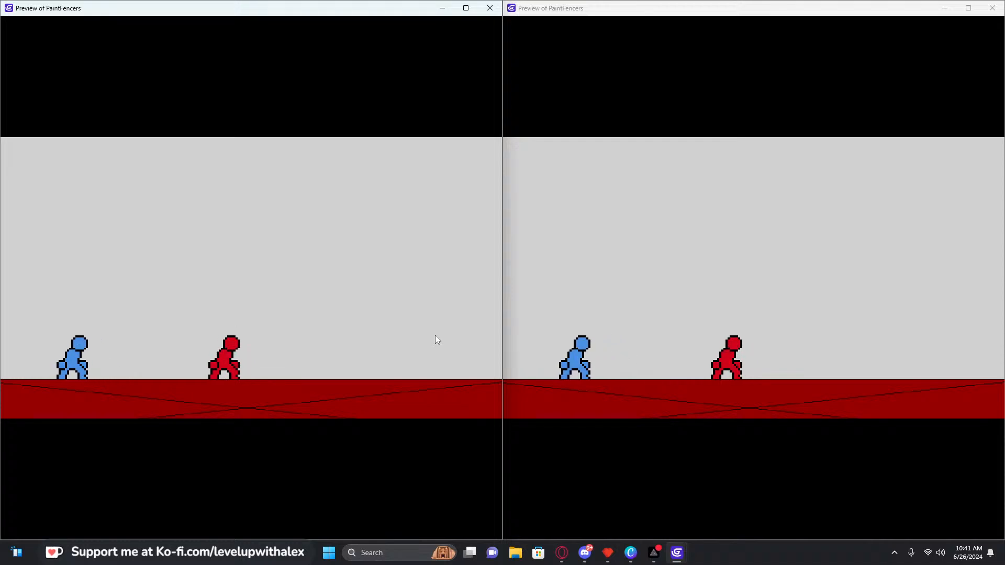
Test in both windows which pawns flip when the blue player moves left and right, and close the previews
key(Right)
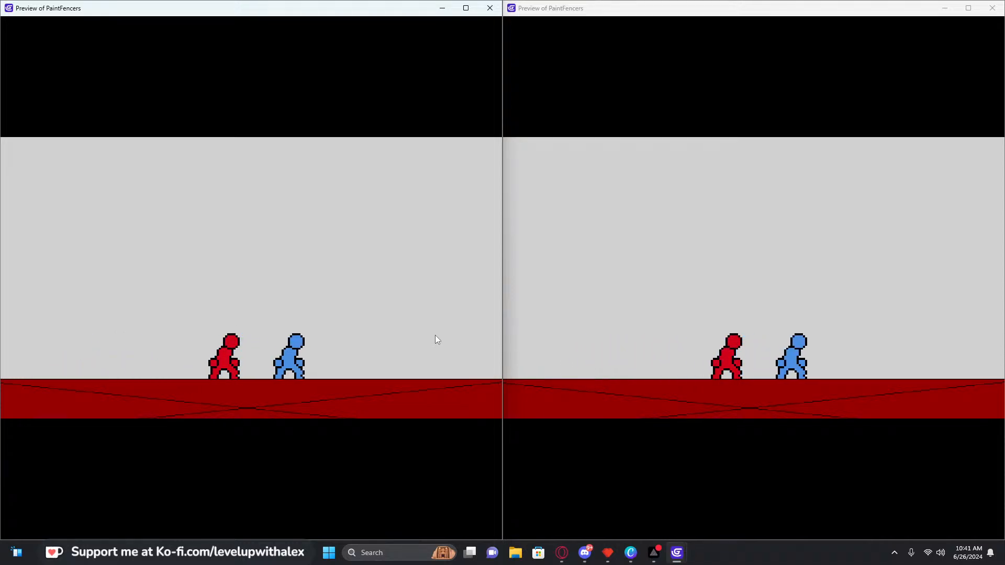
key(Left)
key(Right)
key(Left)
key(Right)
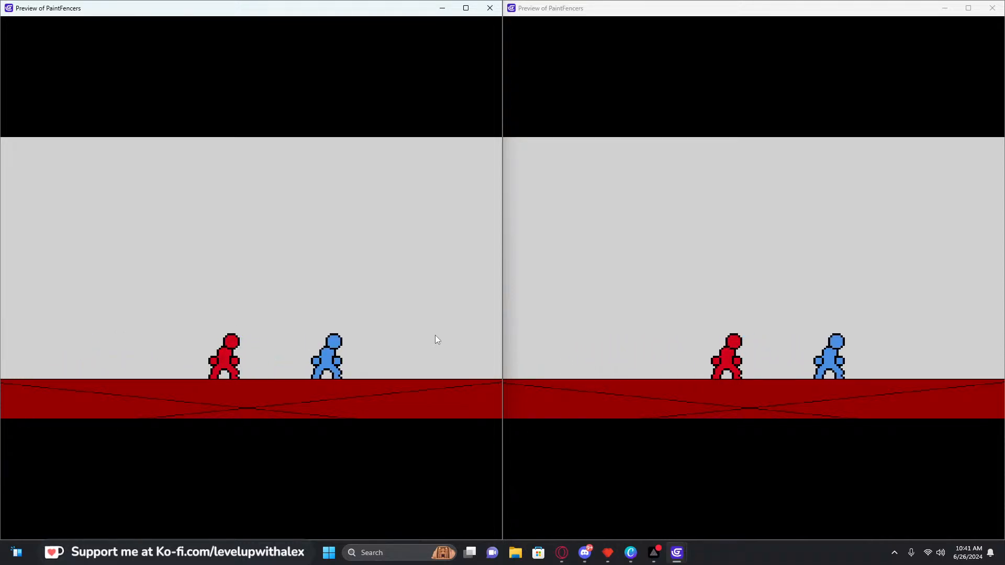
key(Left)
key(Right)
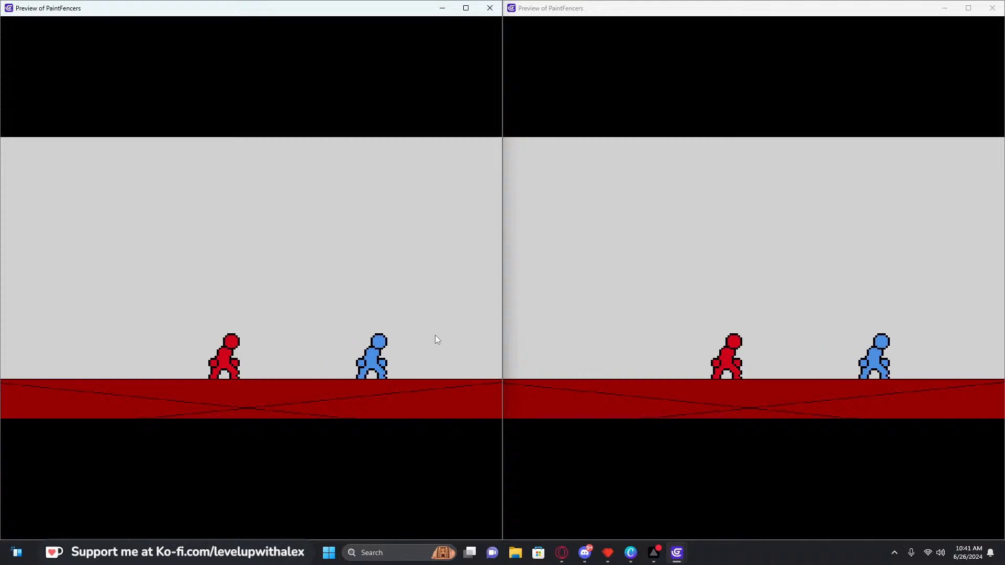
key(Left)
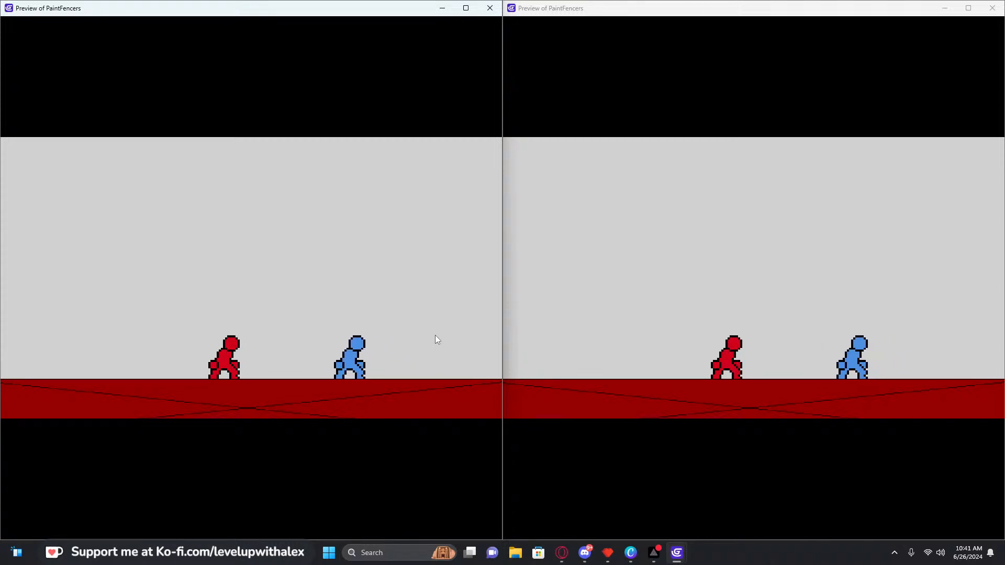
key(Right)
key(Left)
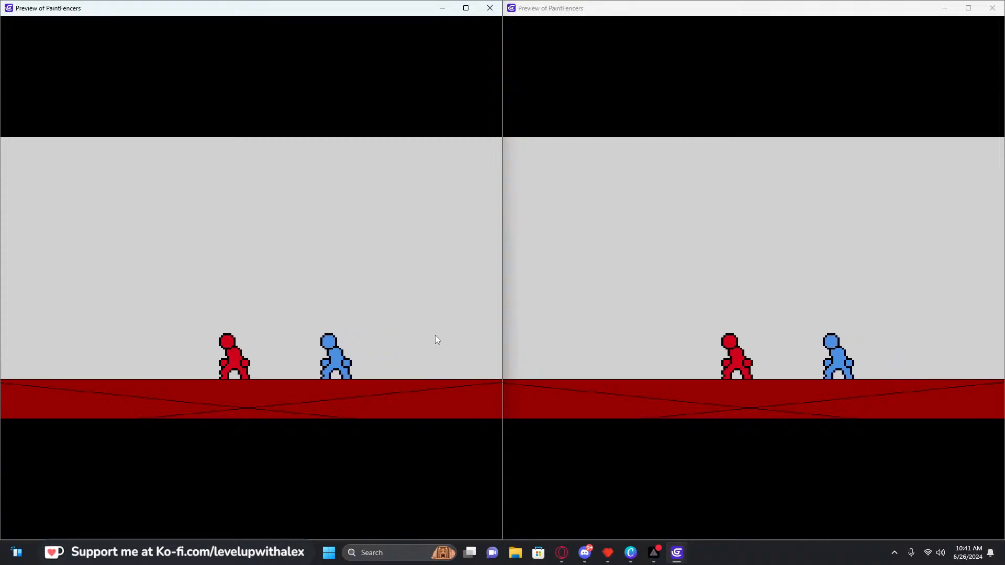
key(Left)
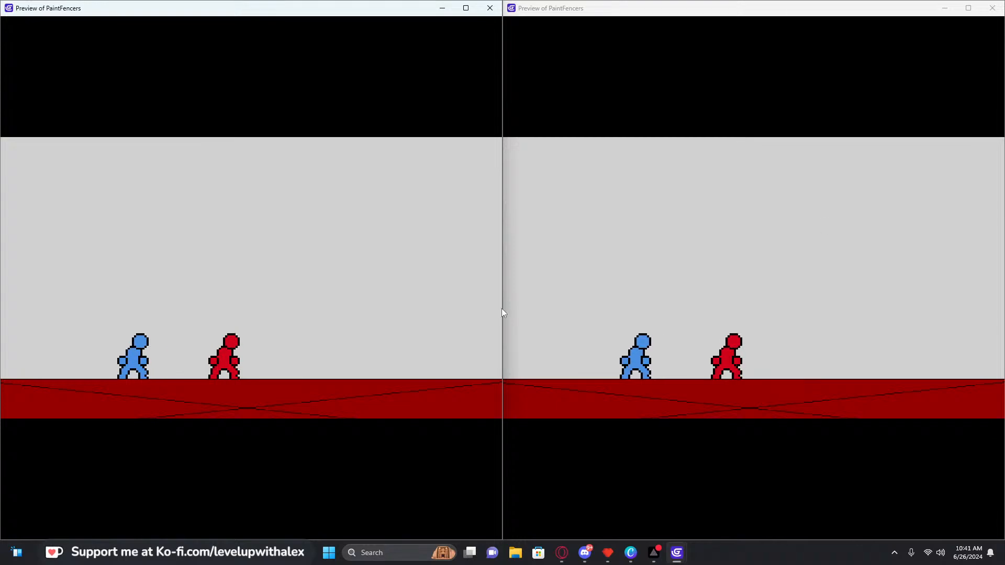
click(489, 8)
click(992, 8)
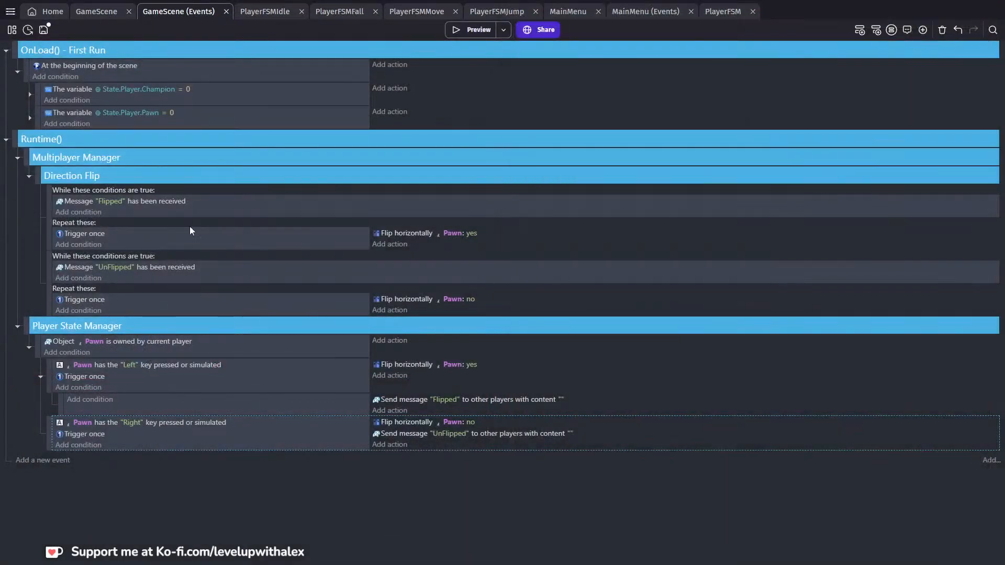
Collapse and disable the Direction Flip event group under Multiplayer Manager
click(30, 176)
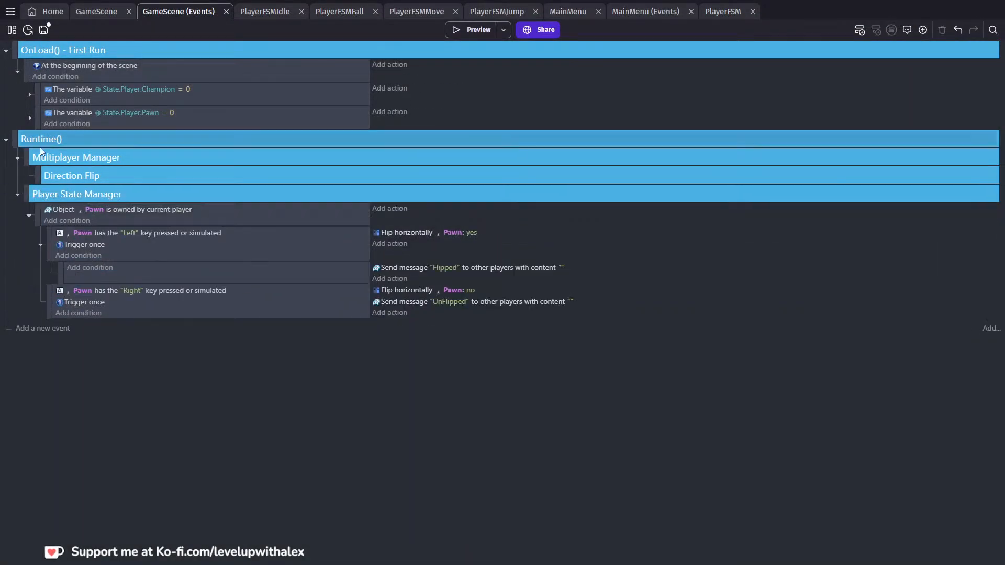
Launch the game preview in two windows and place them side by side
click(475, 32)
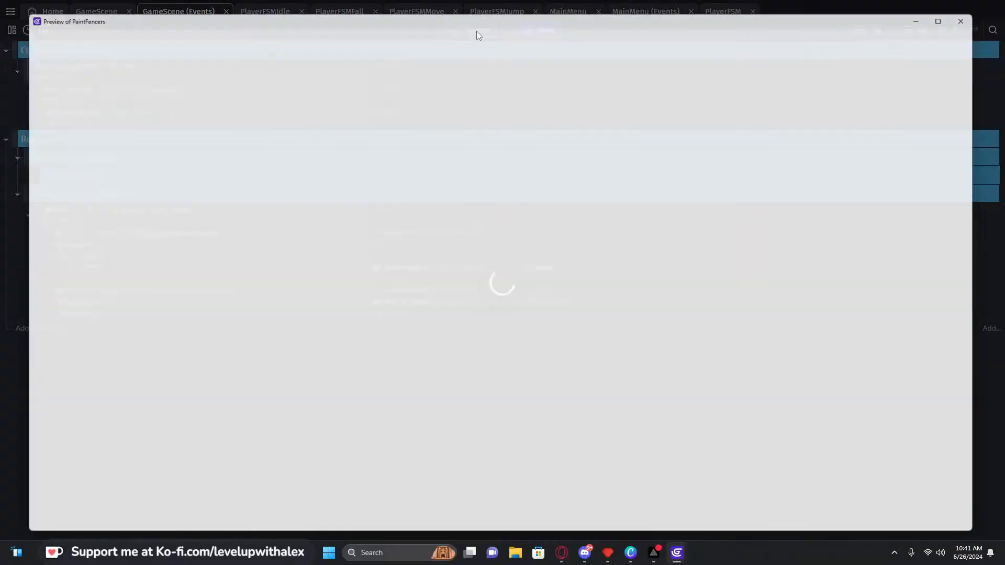
click(988, 8)
click(495, 30)
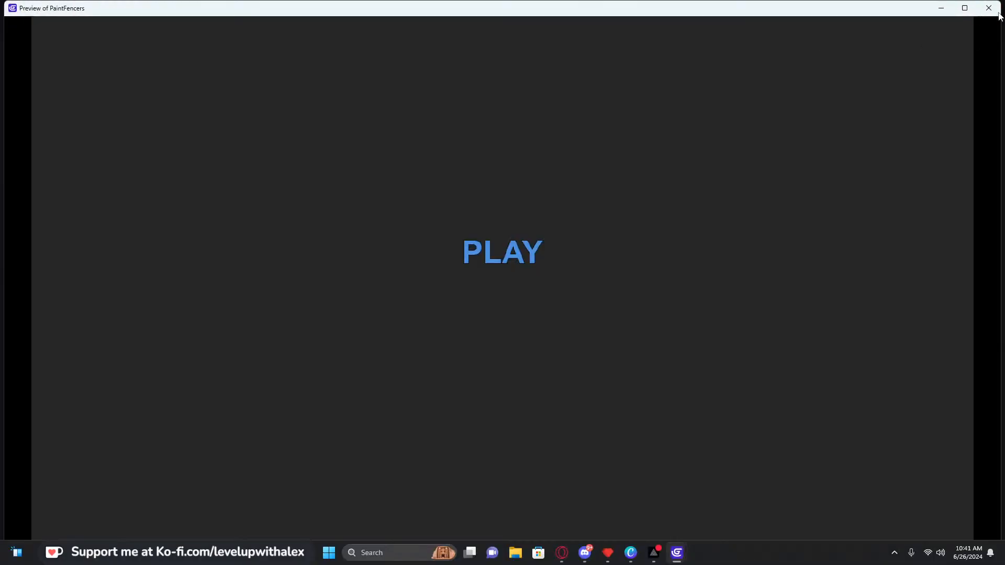
click(989, 8)
click(503, 30)
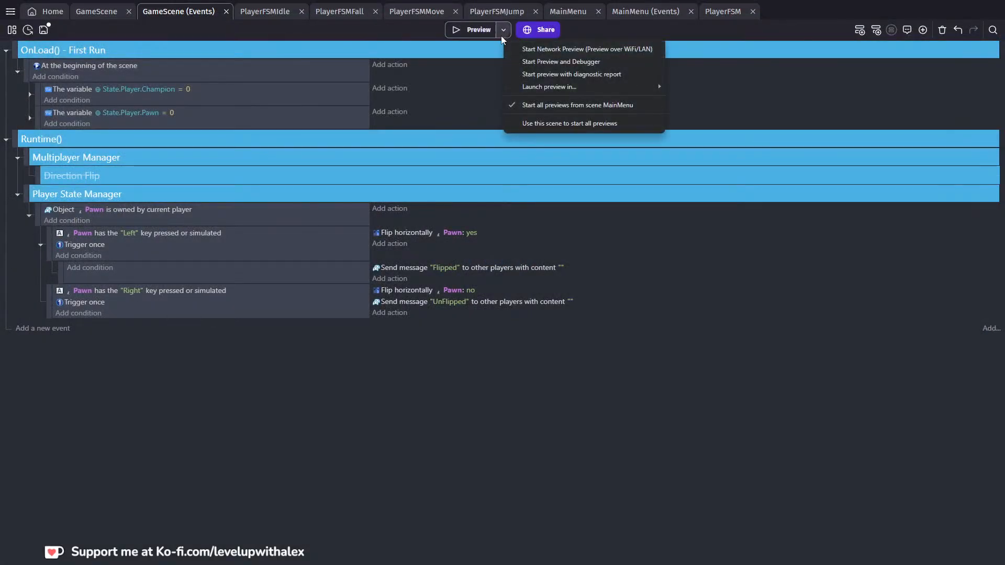
mouse_move(545, 86)
click(722, 105)
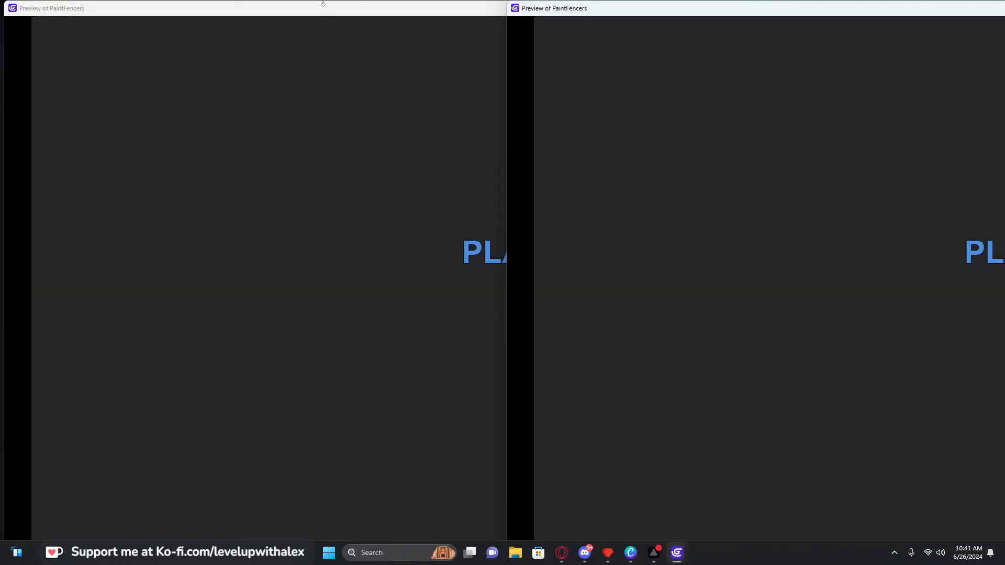
drag(353, 27, 400, 24)
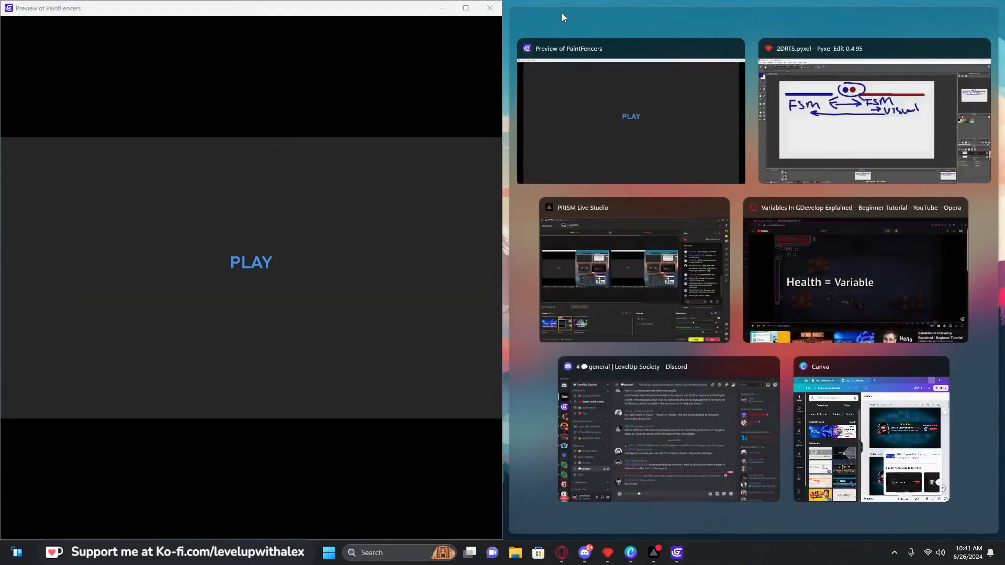
click(522, 109)
Start play in both preview windows and join Lobby 2 in each
click(253, 263)
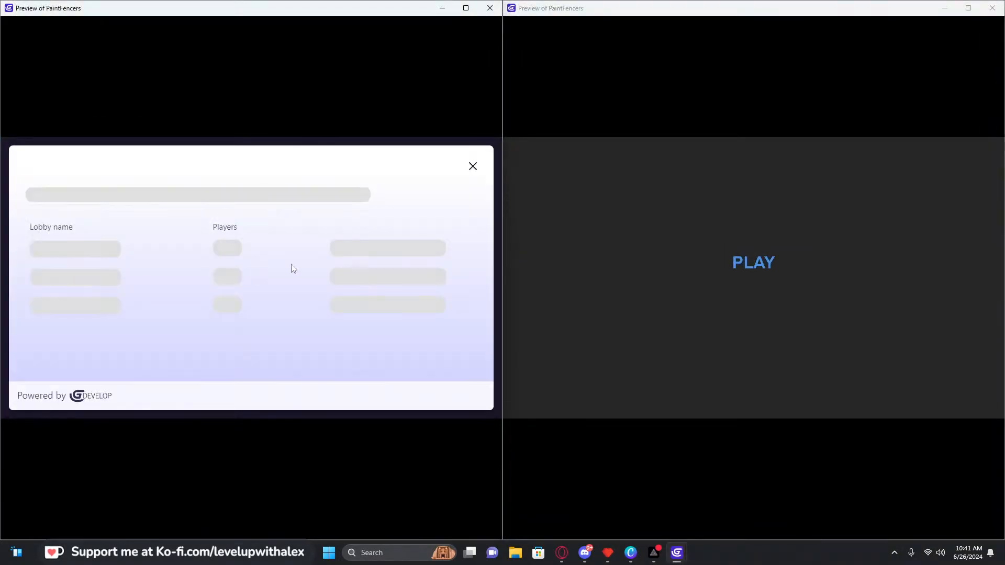
click(764, 272)
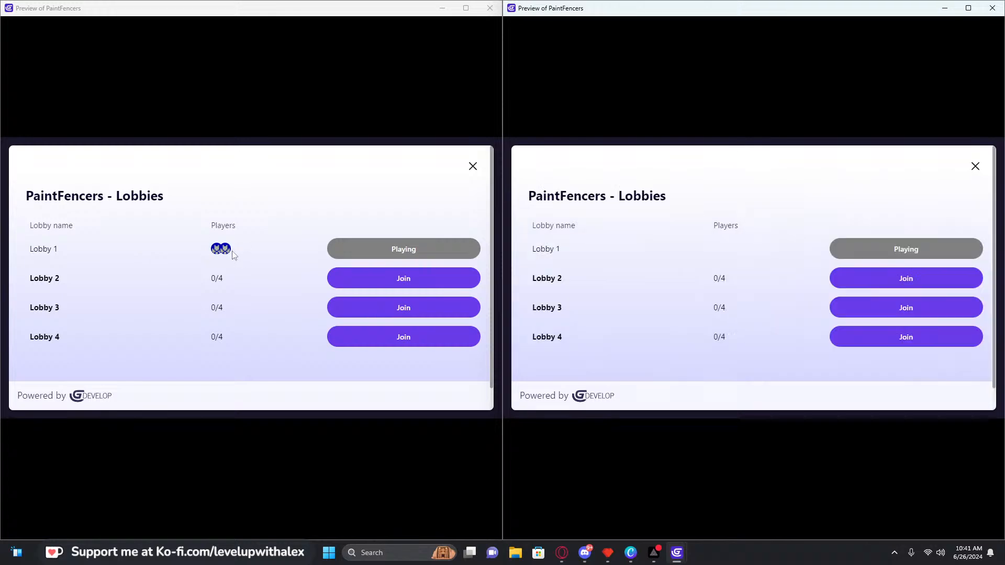
click(405, 283)
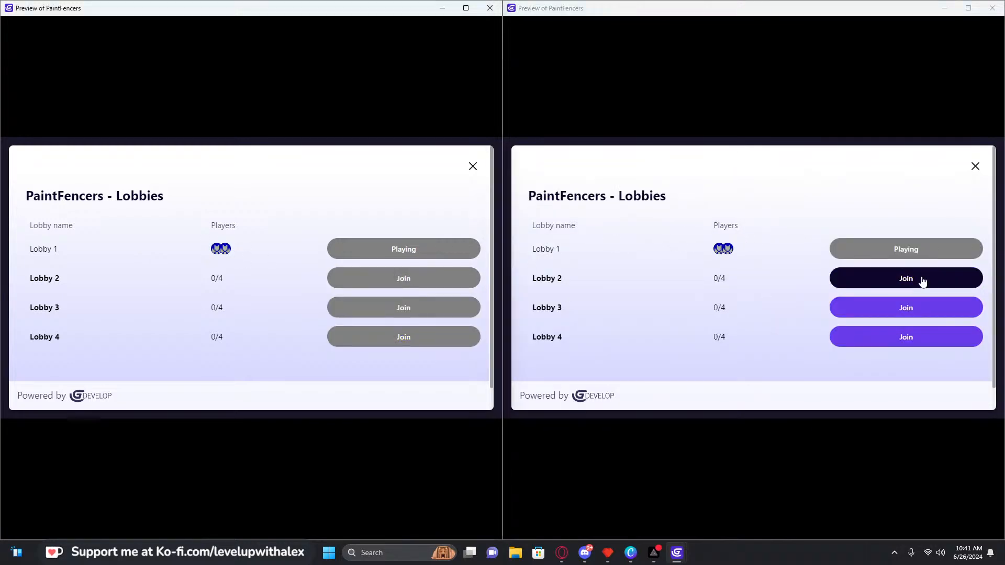
click(919, 282)
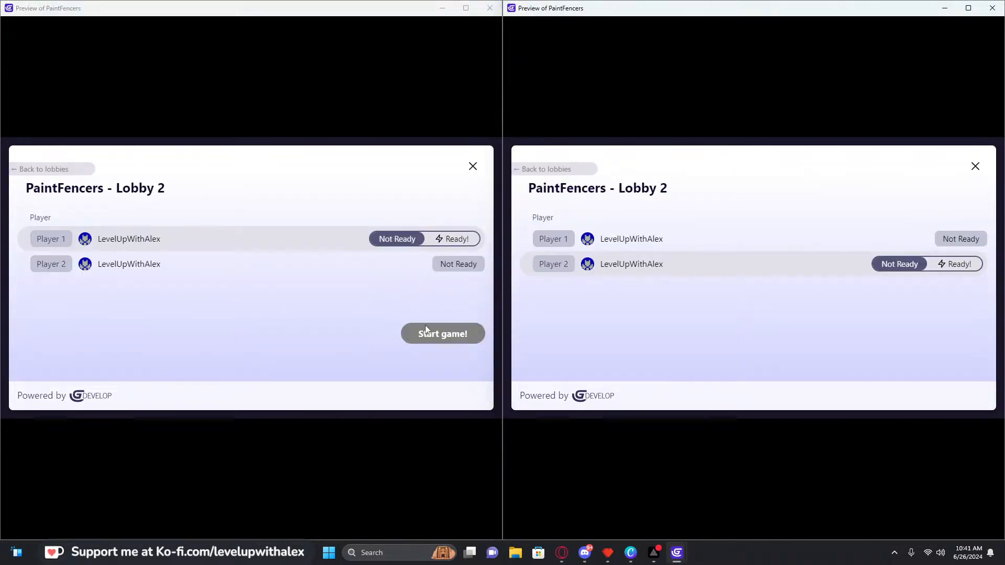
Mark both Lobby 2 players as Ready and start the game
click(453, 238)
click(965, 266)
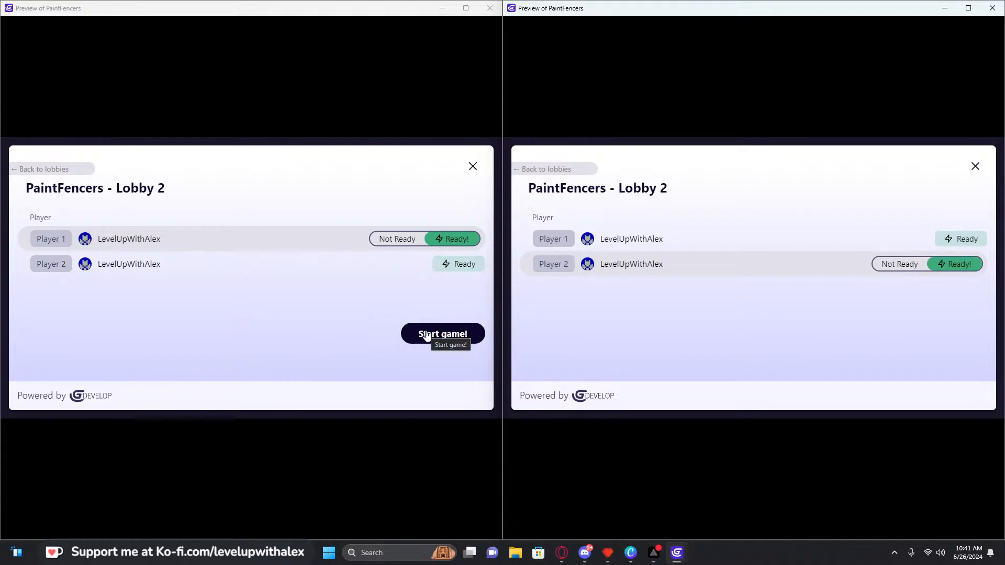
click(427, 334)
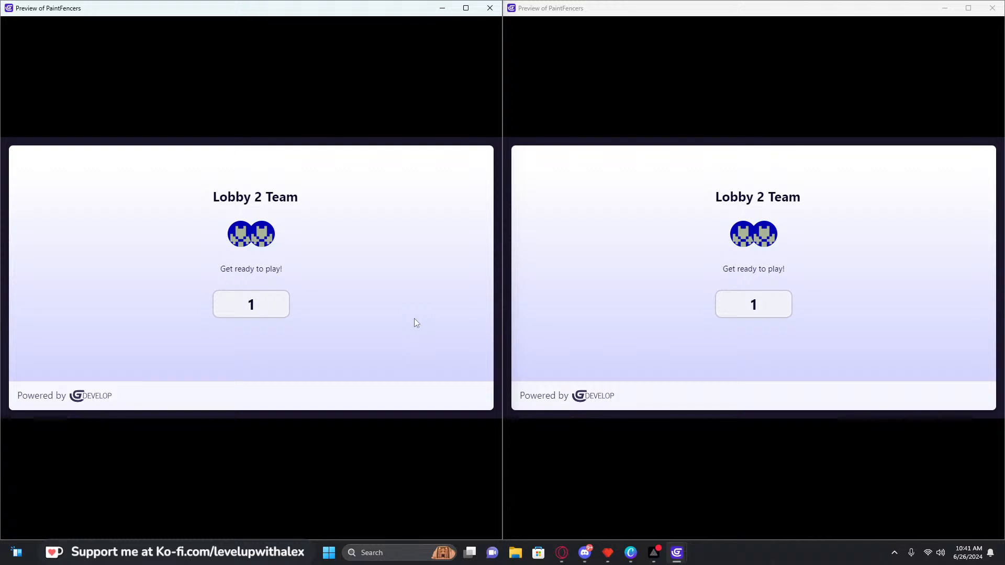
Move the blue pawn left and right and make it jump, comparing both pawns' facing direction across the two windows
key(Right)
key(Left)
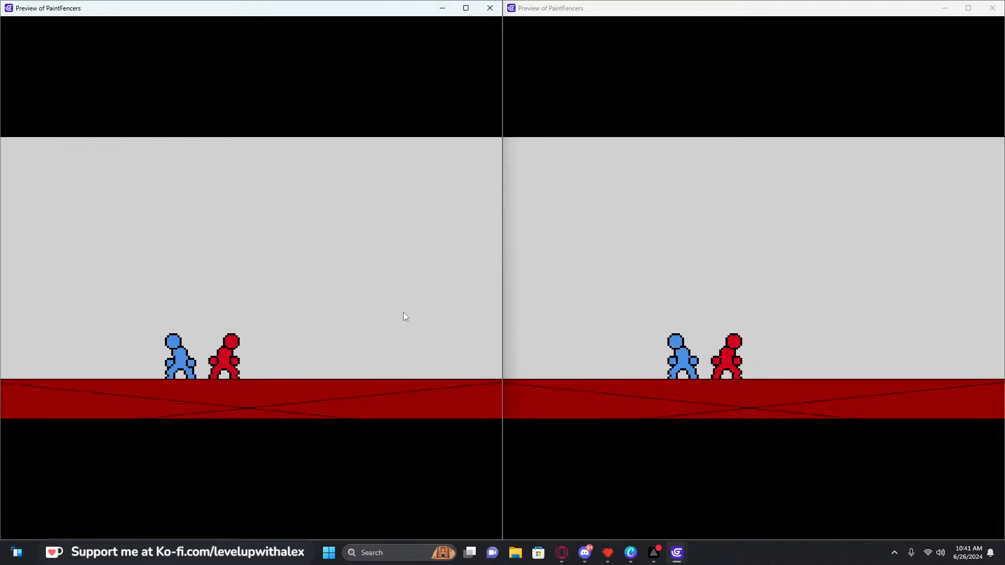
key(Right)
key(Left)
key(Right)
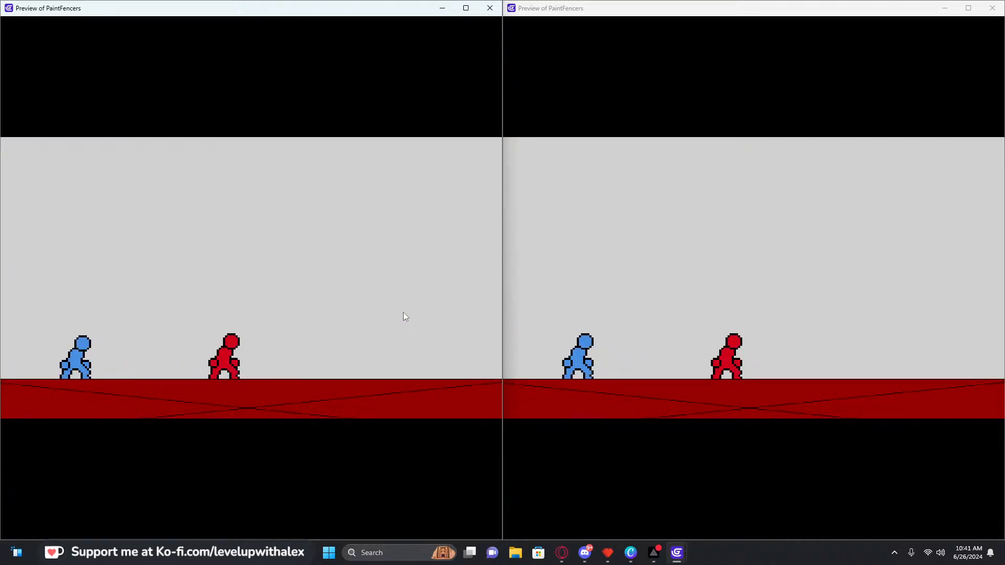
key(space)
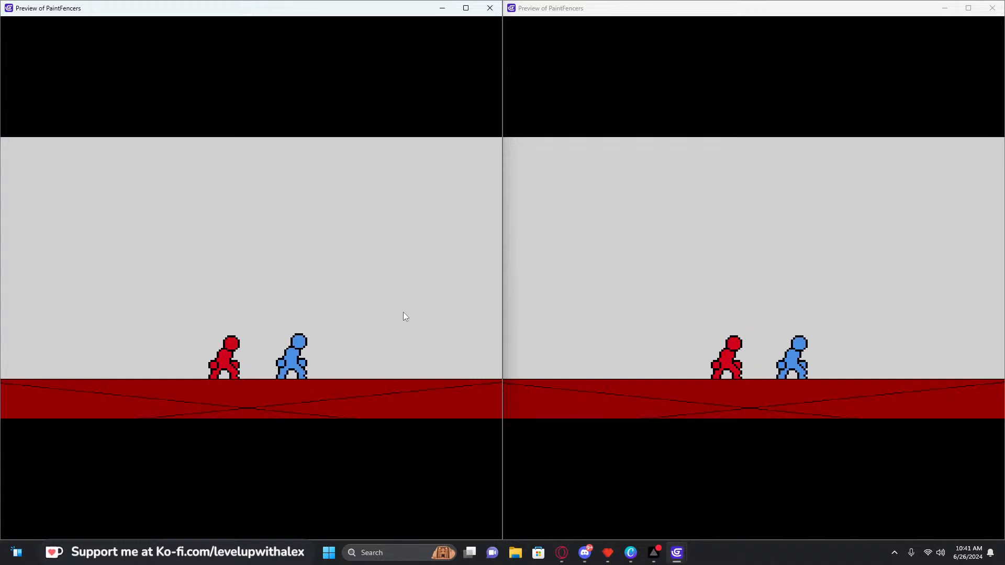
key(Left)
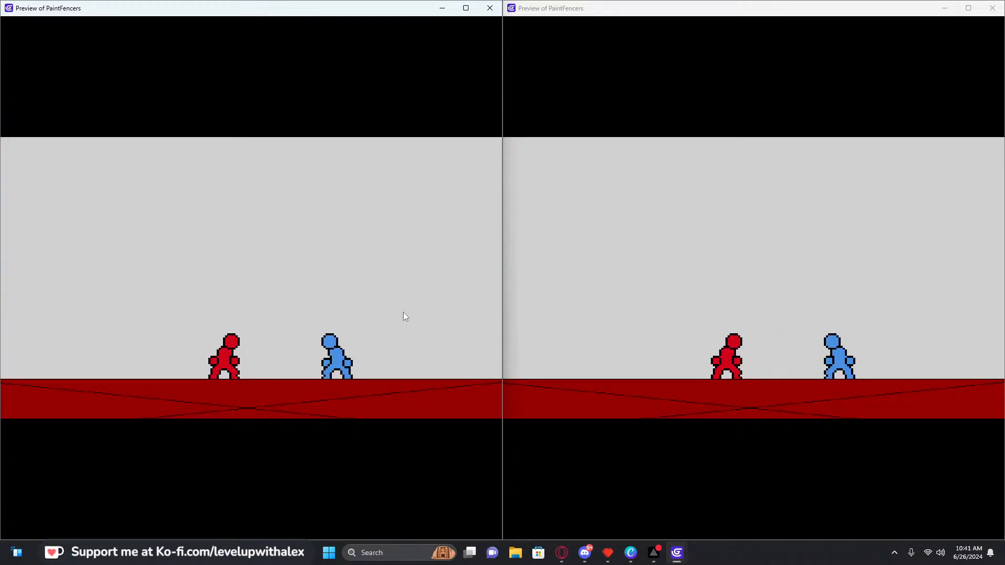
key(Right)
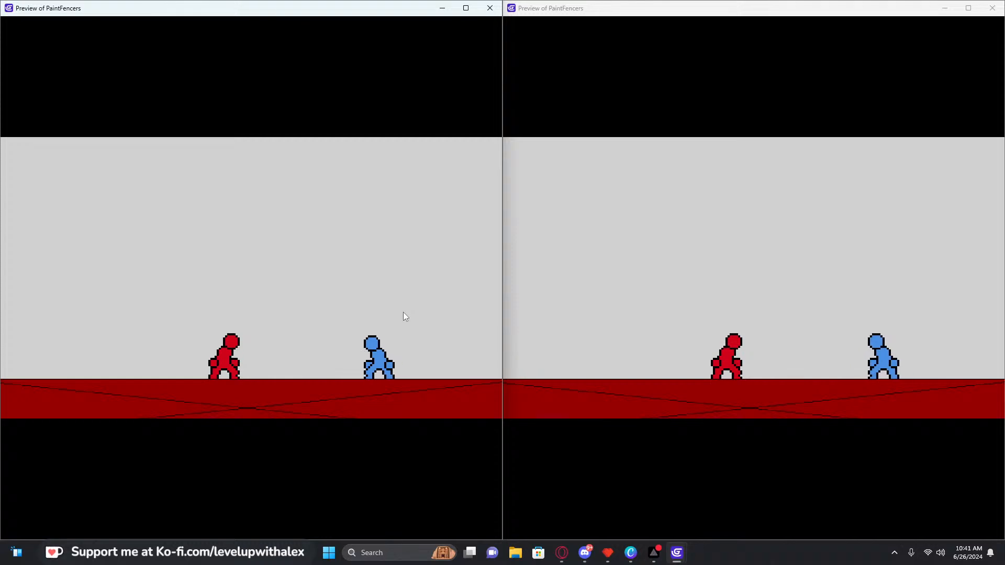
key(Left)
key(Right)
key(Left)
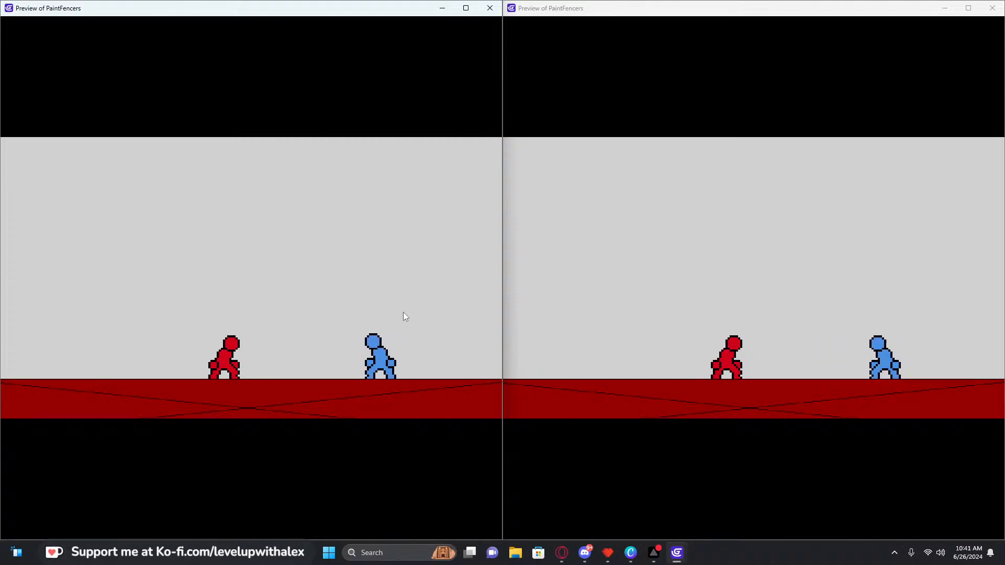
key(Right)
key(Left)
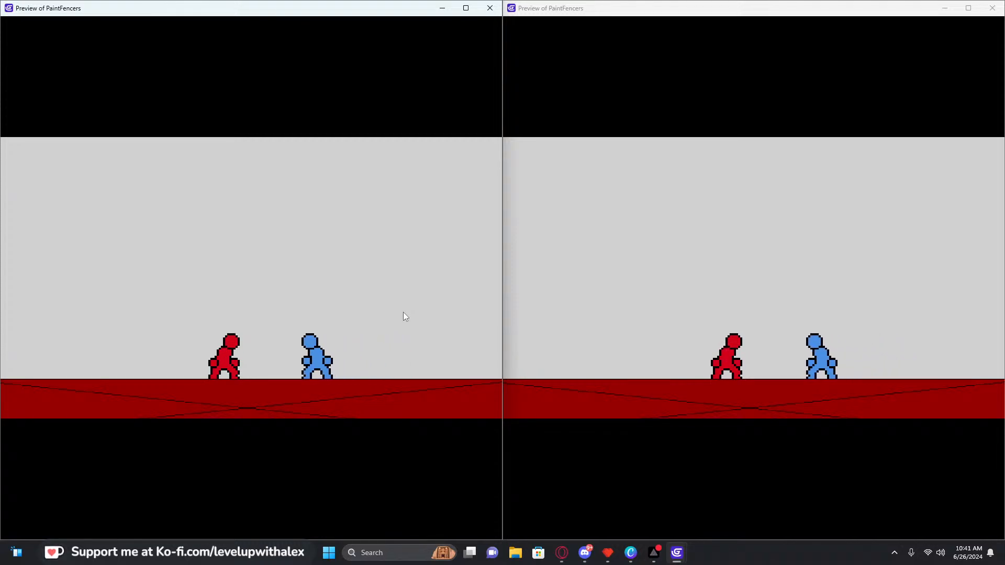
key(Up)
key(Right)
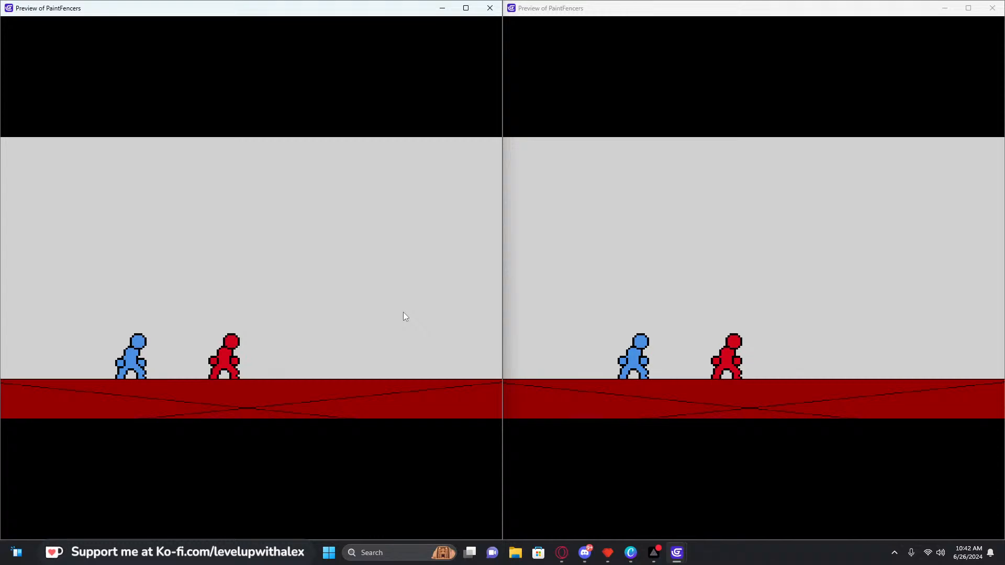
key(Up)
key(Right)
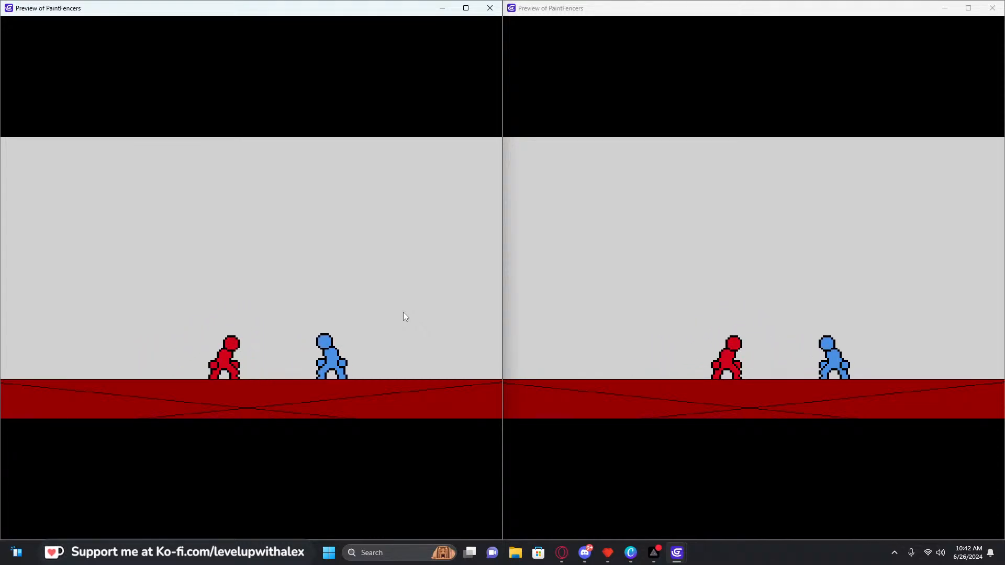
key(Left)
key(Right)
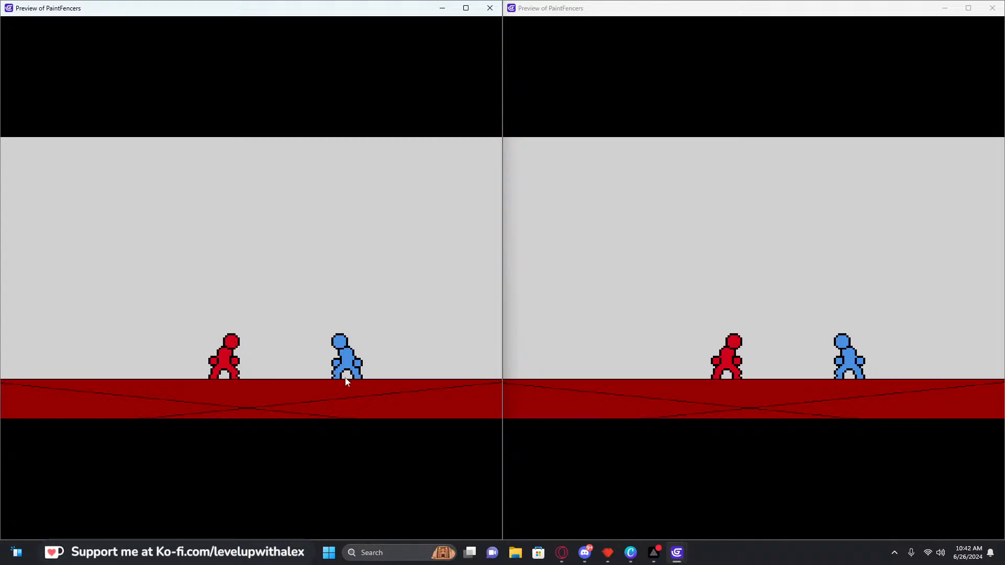
key(Left)
key(Right)
key(Left)
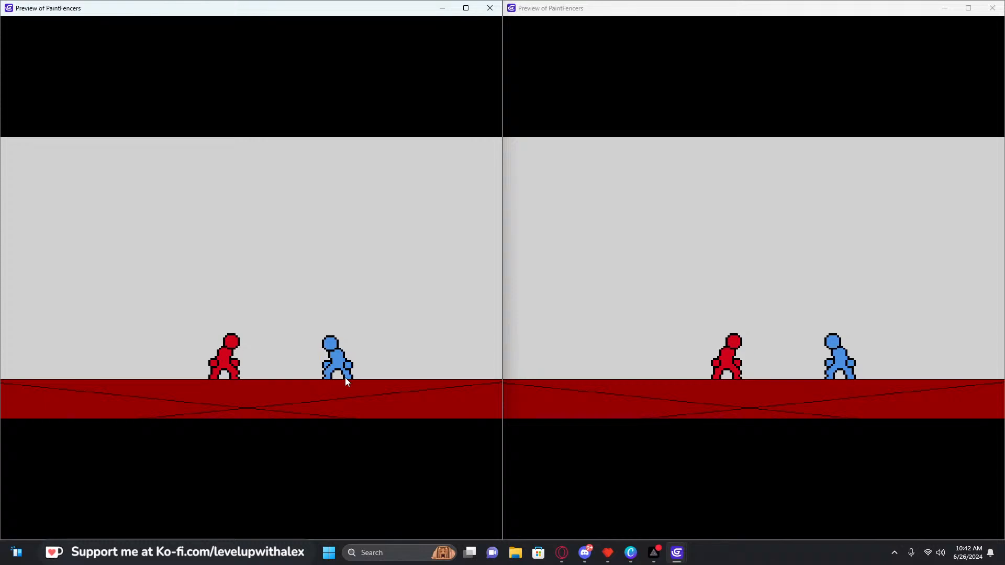
key(Left)
key(Right)
key(Left)
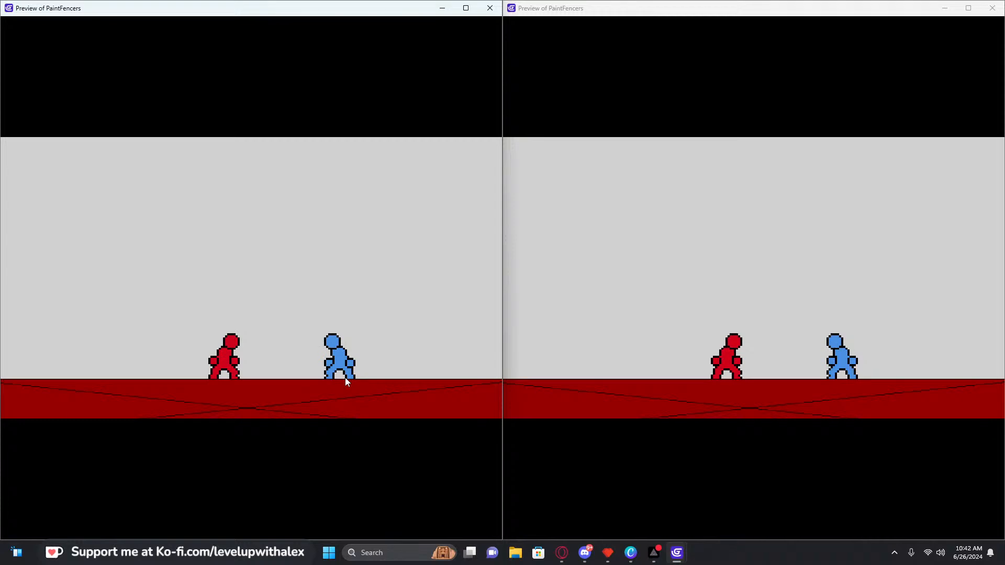
Switch to Pyxel Edit, outline the FSM diagram with a blue frame, and set the pen color to red
click(611, 555)
mouse_move(117, 287)
mouse_down()
mouse_move(721, 102)
mouse_move(116, 110)
mouse_up()
click(524, 245)
click(900, 265)
drag(101, 317, 151, 333)
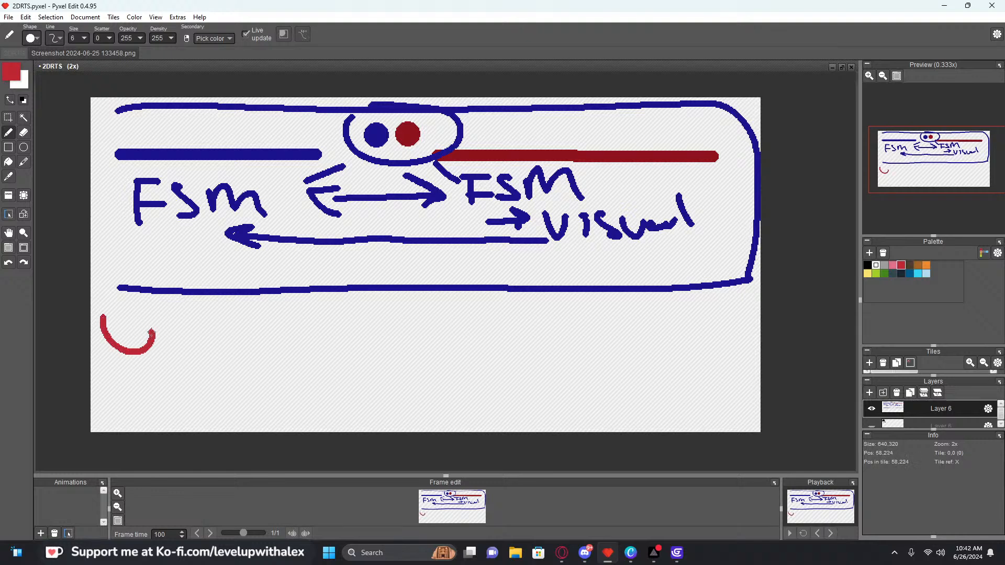
key(ctrl+z)
key(ctrl+z)
Draw a boxed red "R:" label below the blue frame with a straight arrow pointing right from it
drag(114, 366, 132, 333)
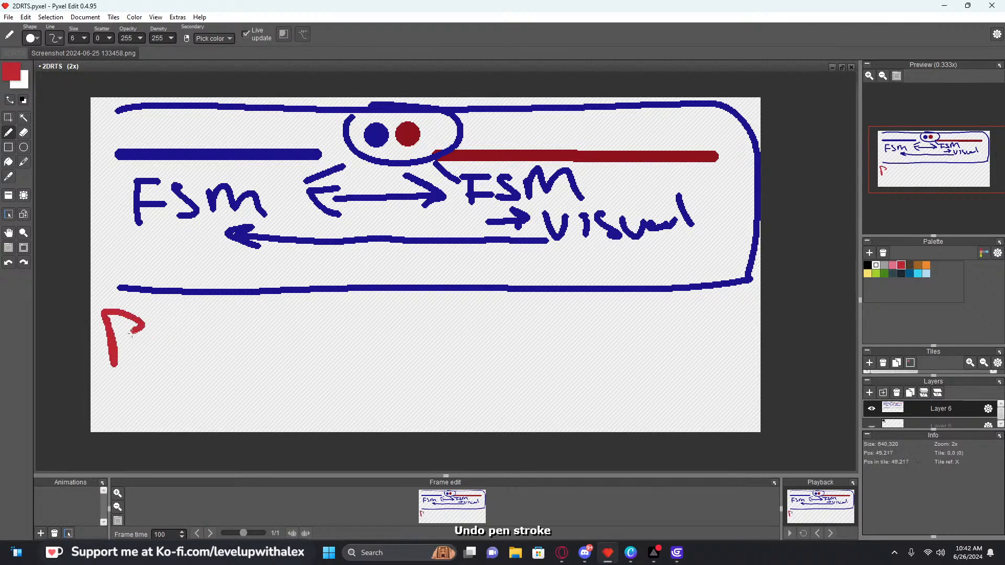
click(169, 318)
click(168, 325)
drag(202, 341, 325, 340)
mouse_move(287, 323)
mouse_down()
mouse_move(344, 340)
mouse_move(314, 353)
mouse_up()
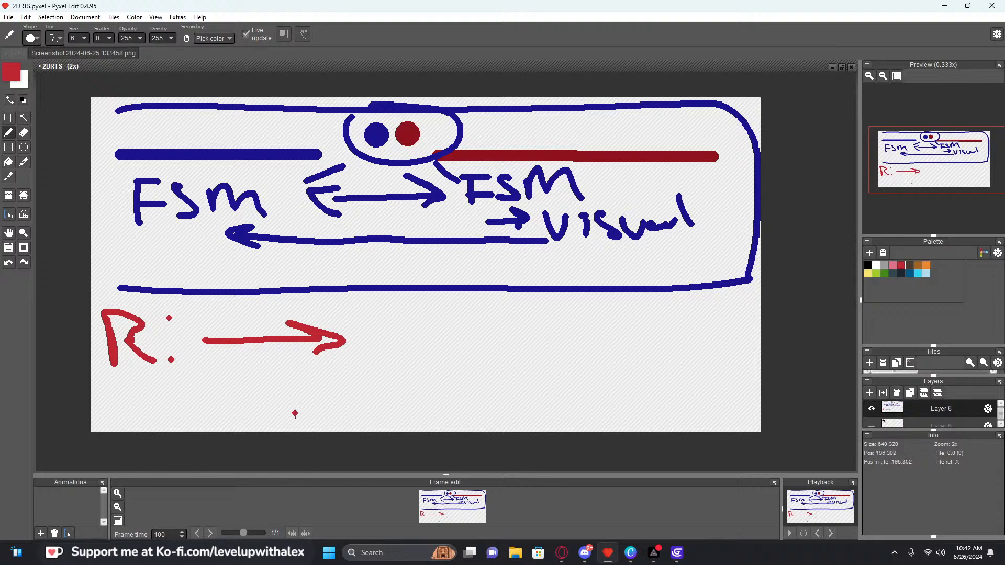
mouse_move(99, 296)
mouse_down()
mouse_move(127, 390)
mouse_move(180, 286)
mouse_move(94, 296)
mouse_up()
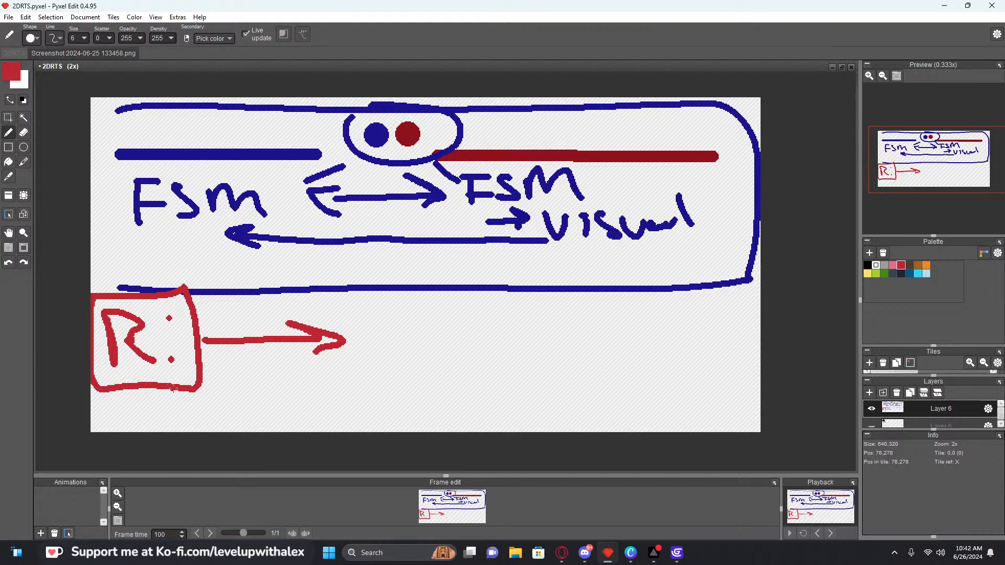
Draw two curved red arrows leading right from the boxed "R:" label, and return to the game preview windows
drag(198, 390, 466, 360)
click(480, 365)
mouse_move(403, 398)
mouse_down()
mouse_move(674, 352)
mouse_move(709, 390)
mouse_up()
click(711, 403)
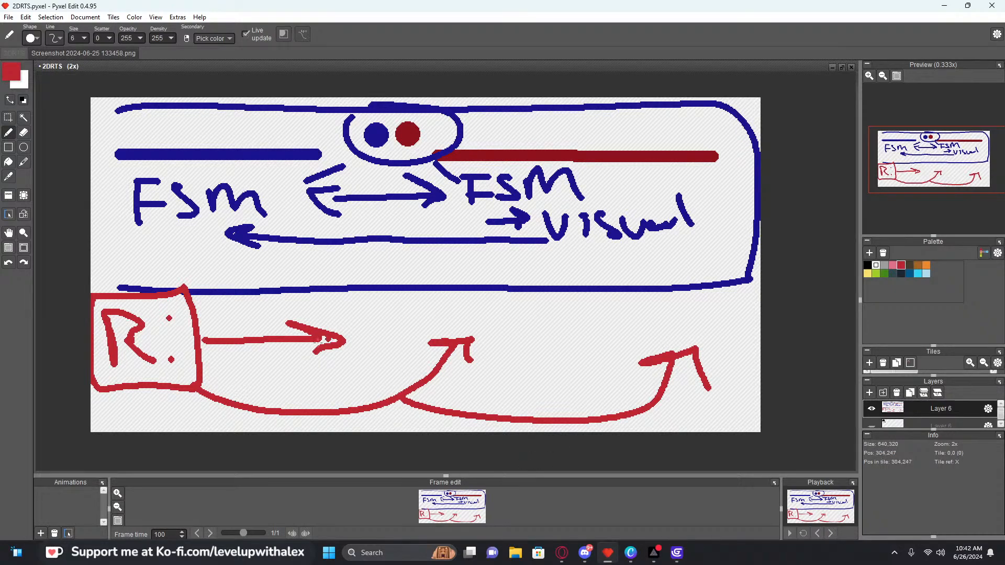
click(944, 6)
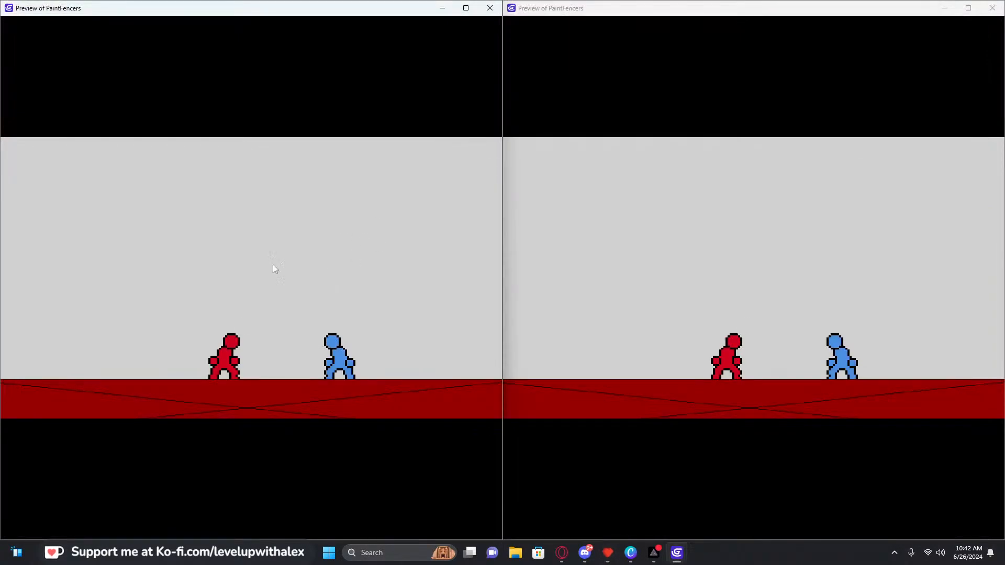
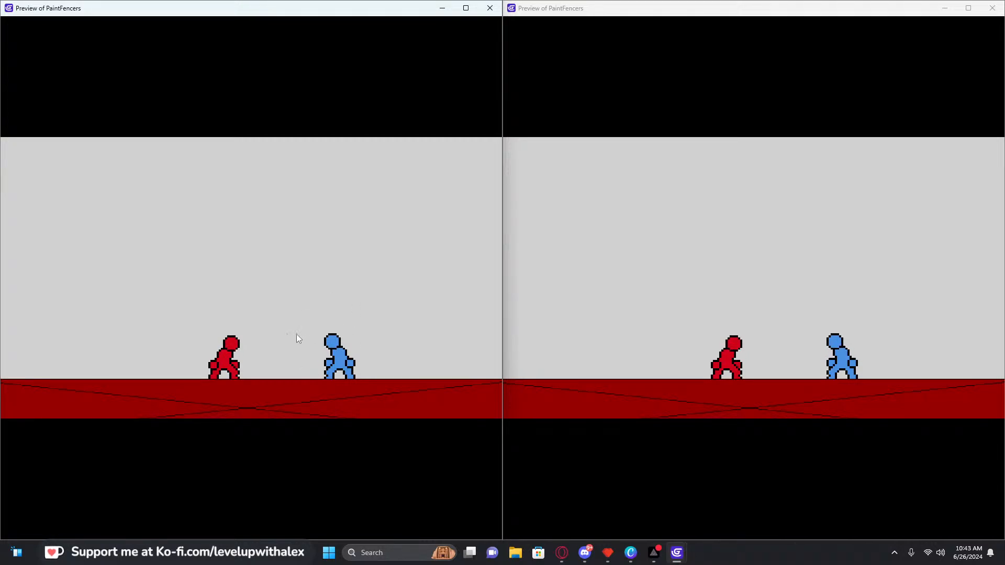
Run and jump the blue pawn back and forth past the red pawn to check its flipping in both windows
key(Left)
key(Right)
key(Left)
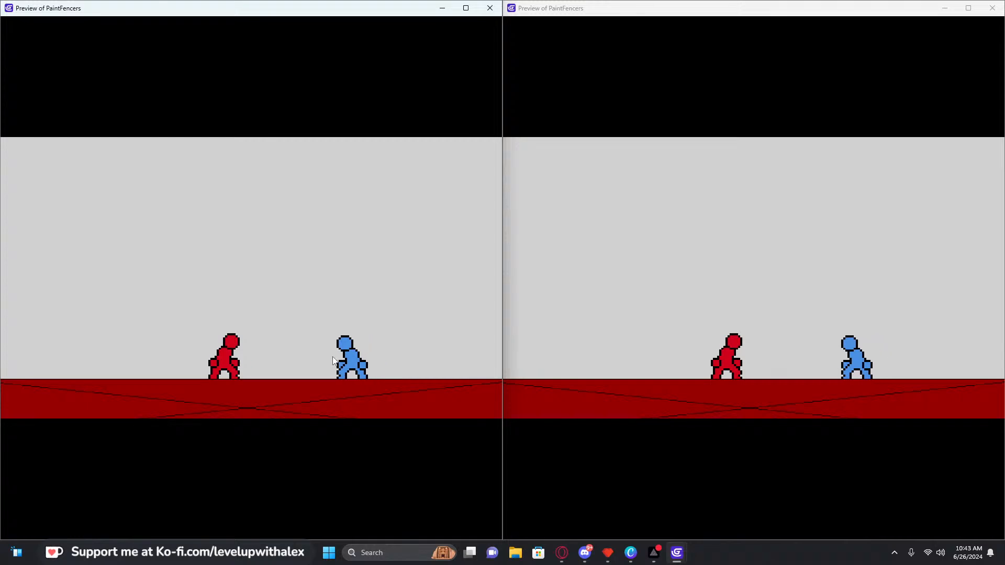
key(space)
key(space)
key(Right)
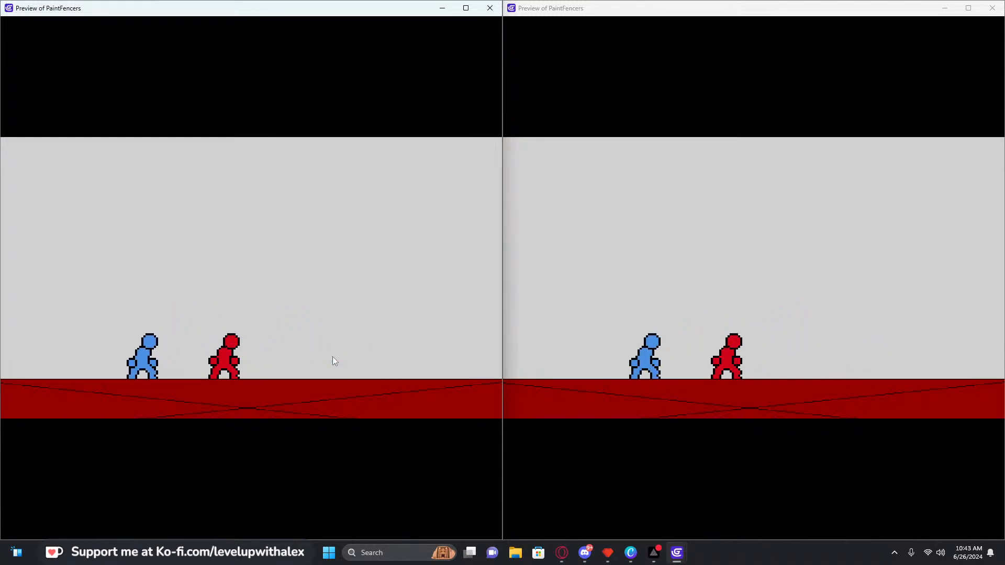
key(Right)
key(space)
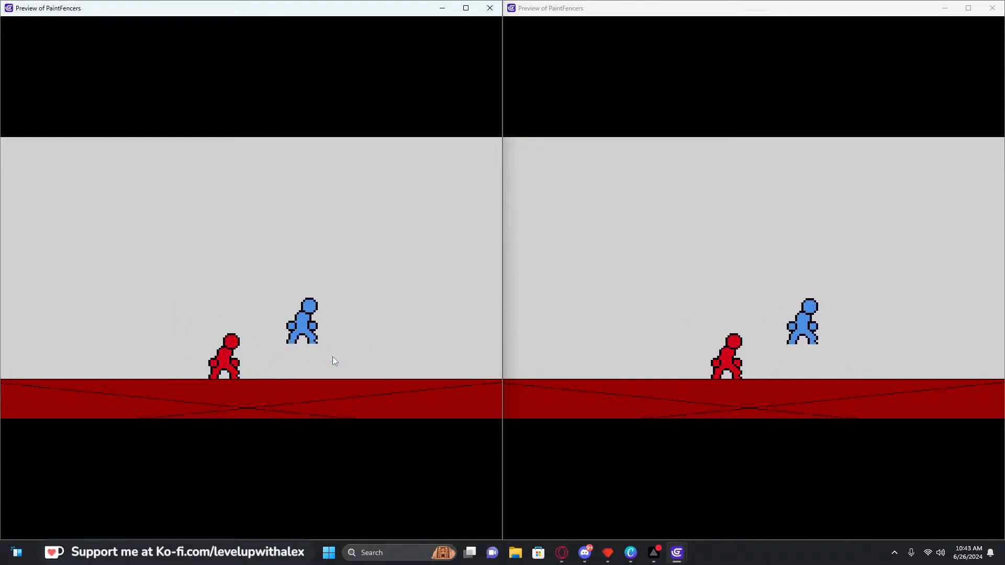
key(Left)
key(Left)
key(space)
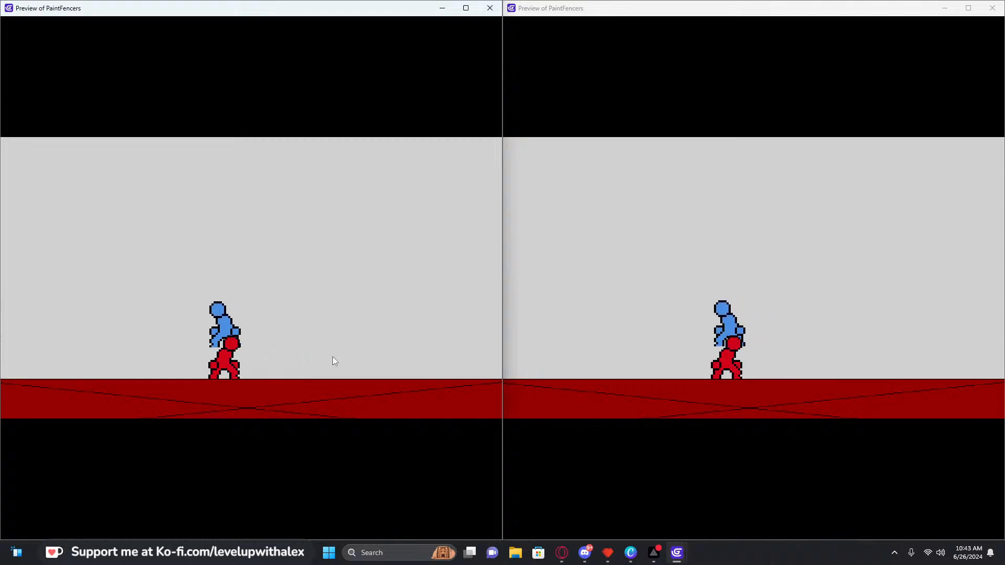
Move the blue pawn left and right once more to check its facing direction, and close both preview windows
key(Right)
key(Left)
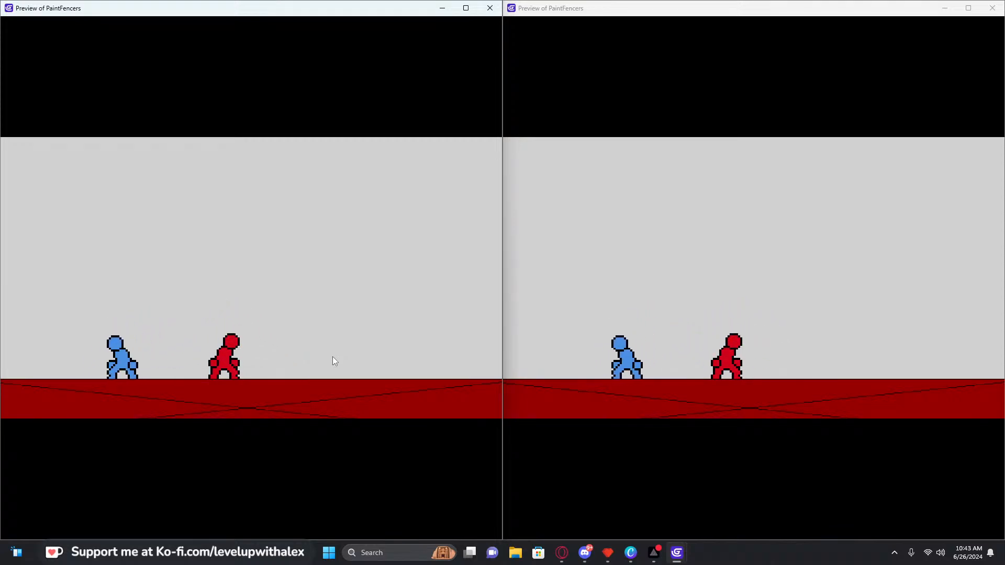
key(Right)
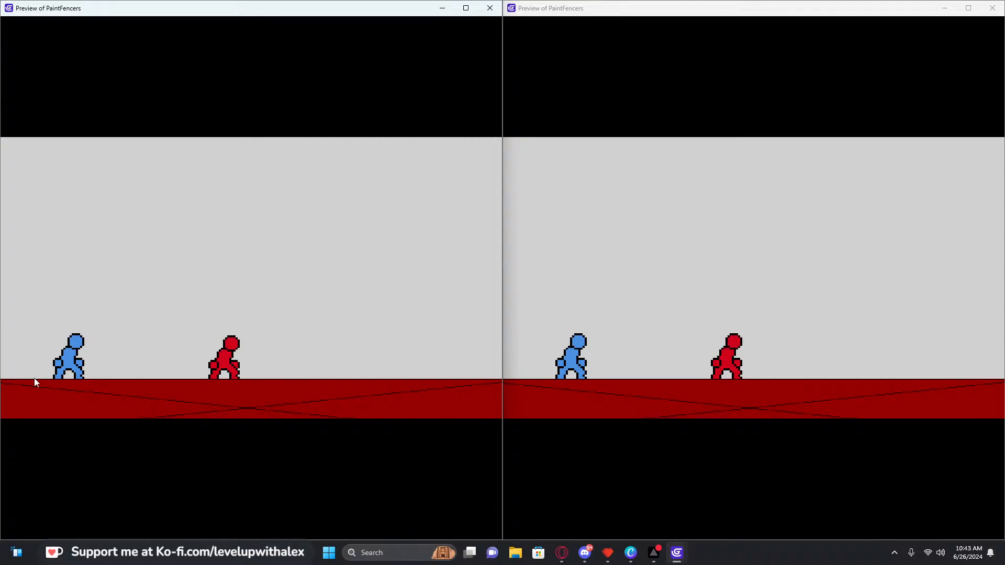
click(991, 8)
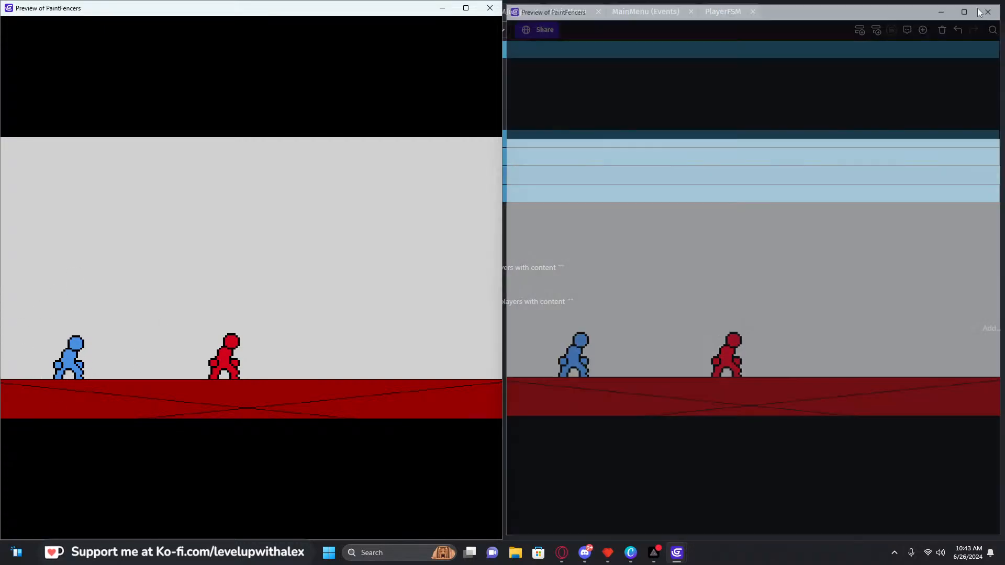
click(489, 8)
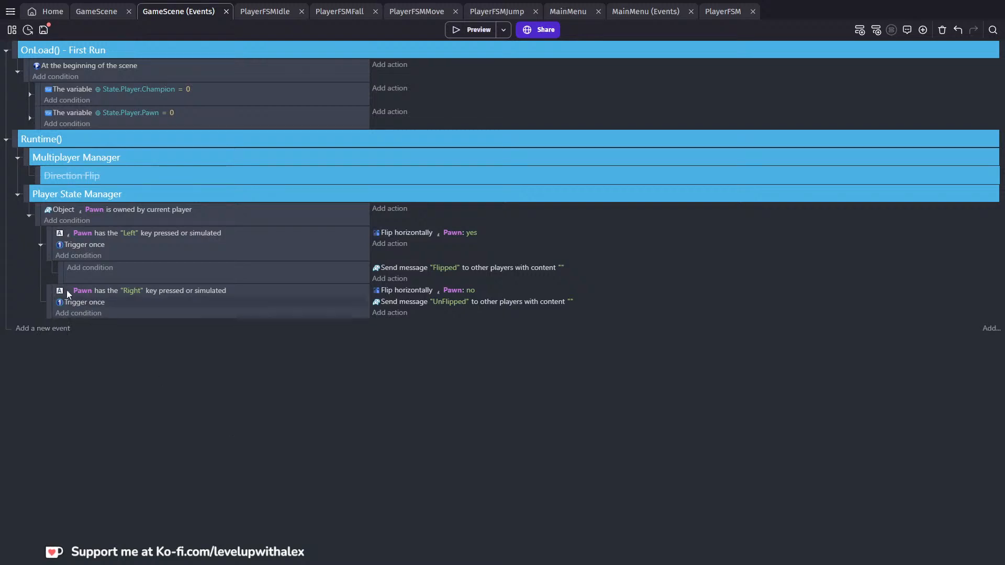
click(12, 30)
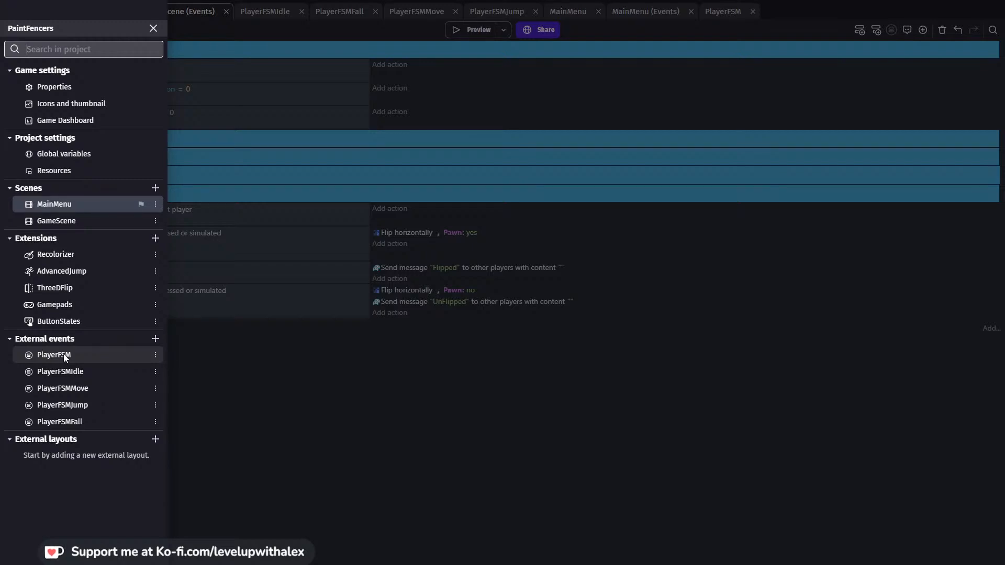
click(177, 364)
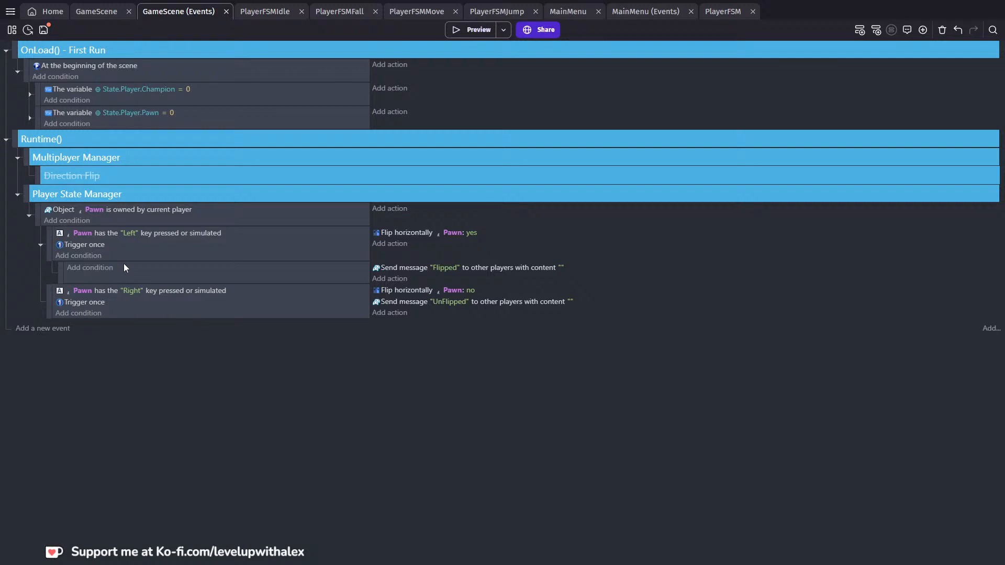
click(96, 10)
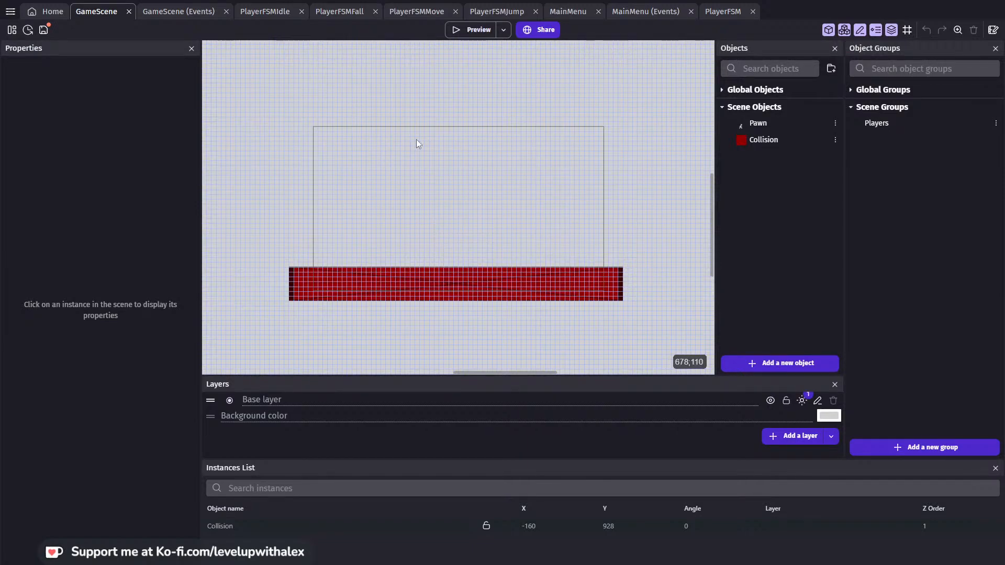
click(189, 12)
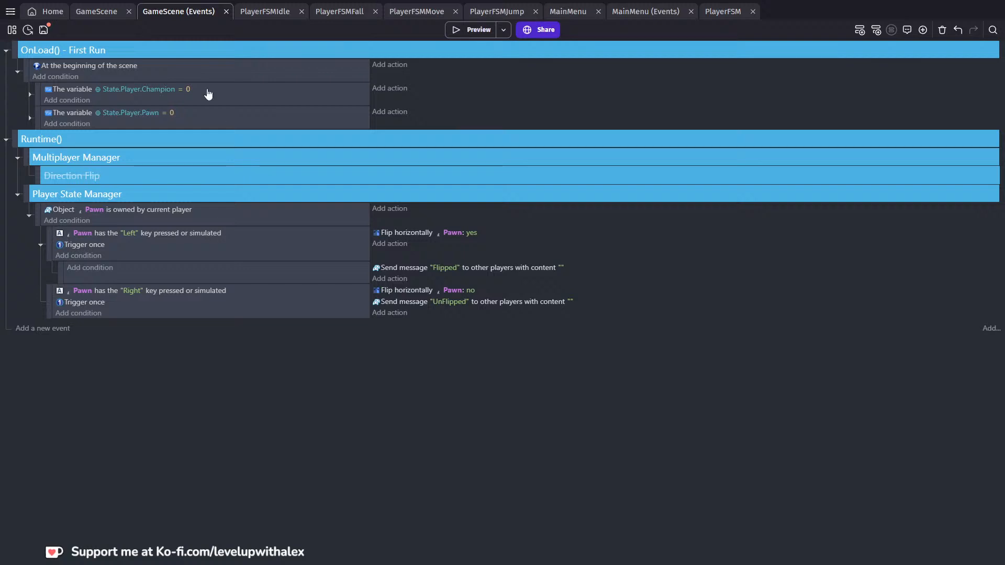
Preview PaintFencers, open its multiplayer lobby list, close the preview, and return to the GameScene events
click(96, 11)
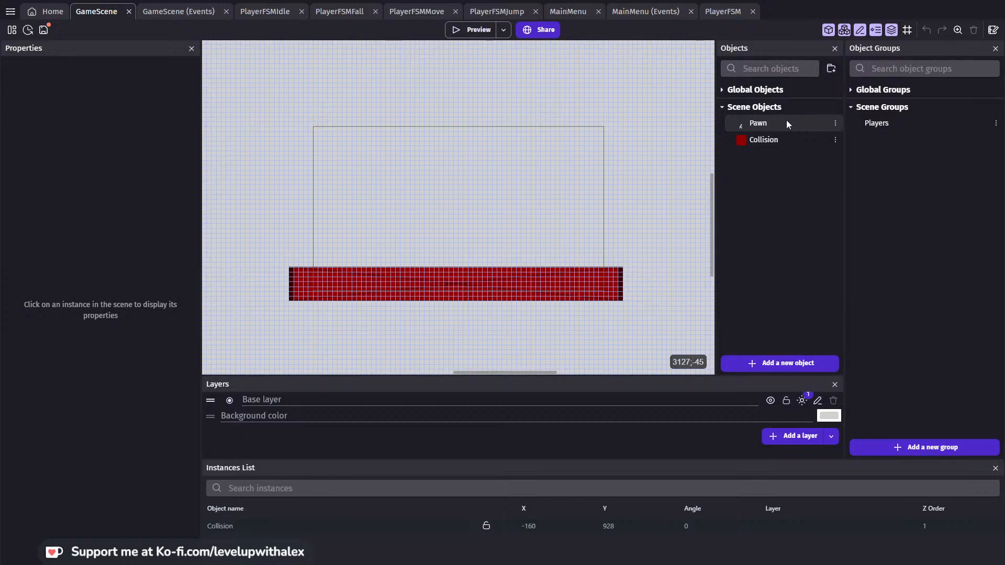
click(472, 29)
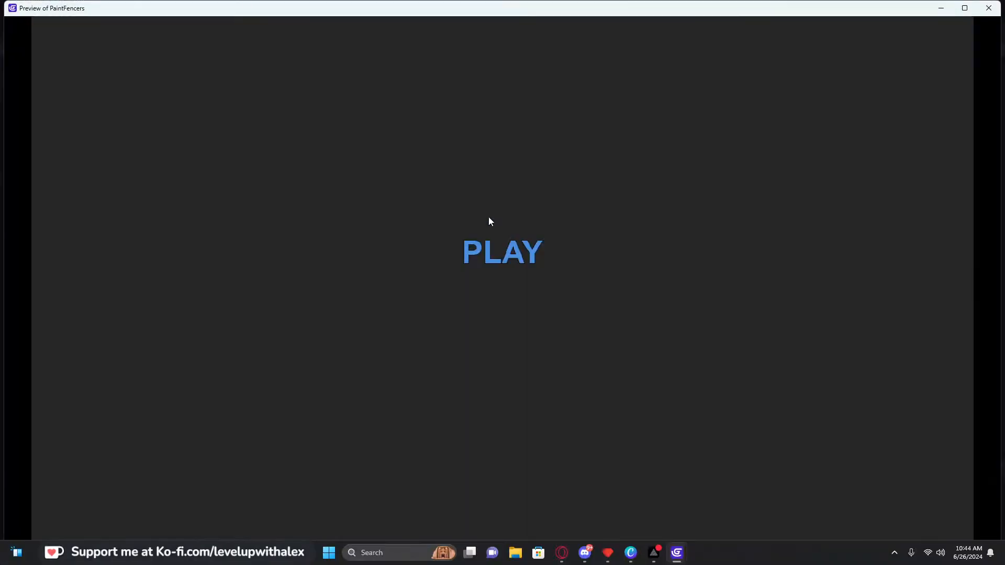
click(506, 249)
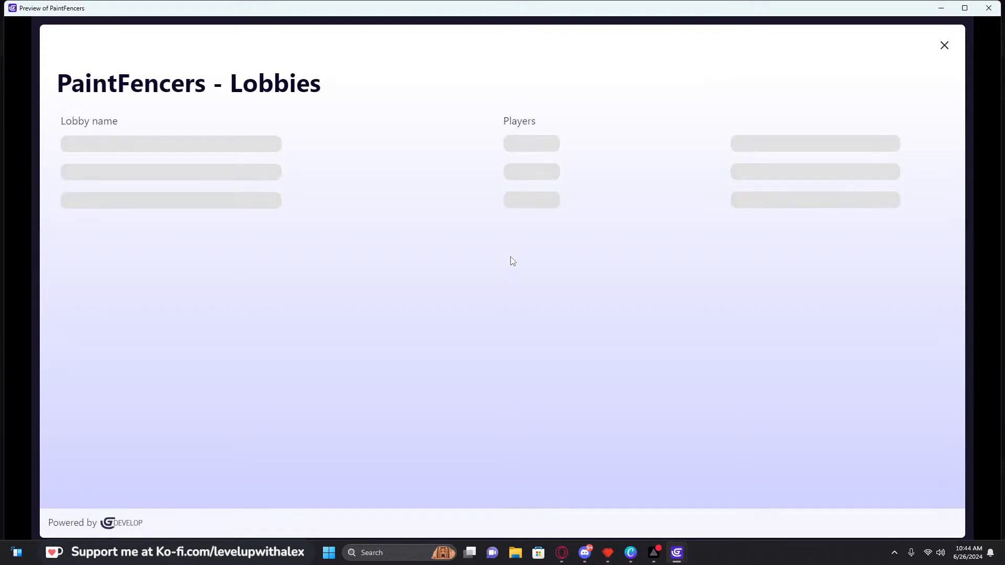
click(988, 8)
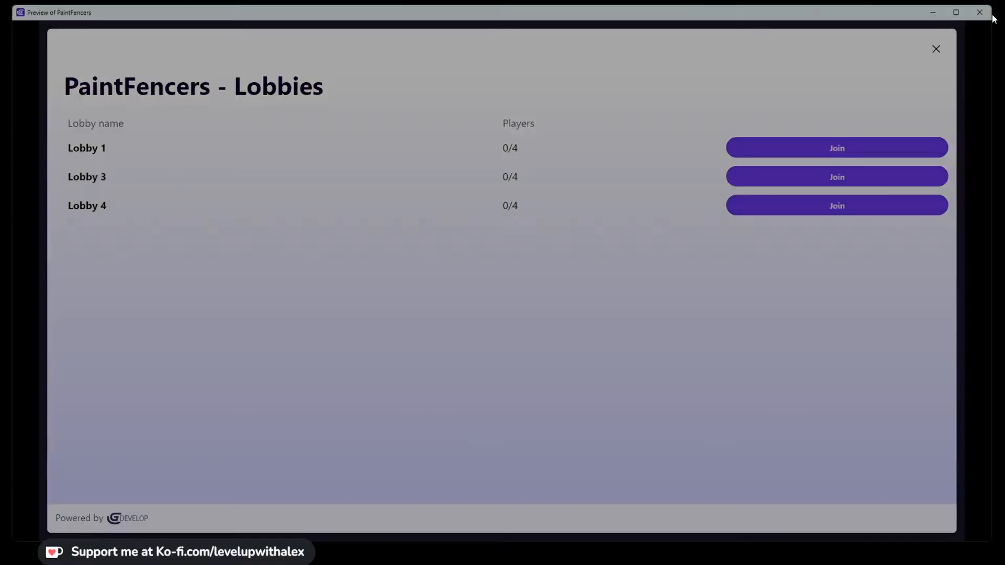
click(183, 13)
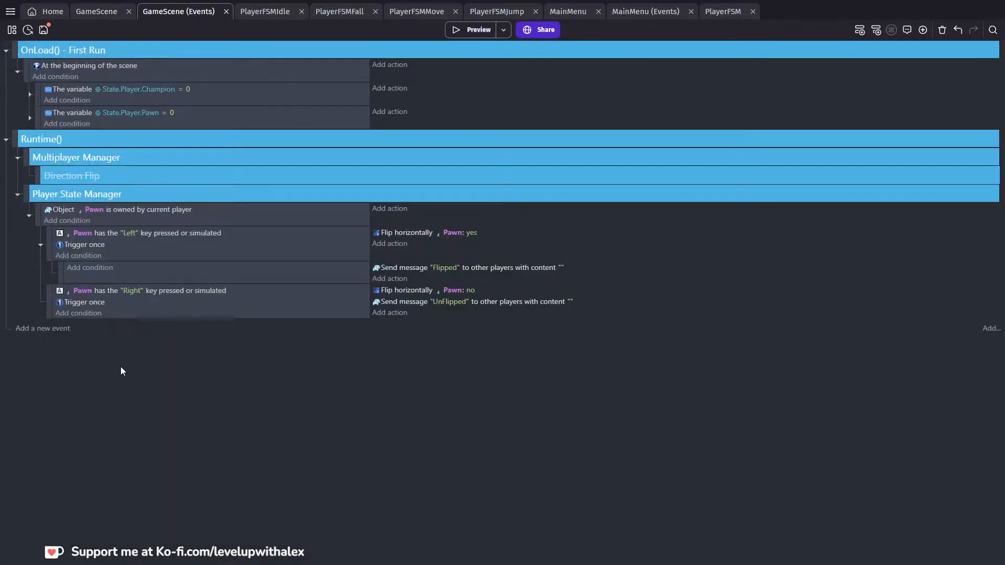
Open the FirstZ: OutBreak | Multiplayer project from the recent projects list, discarding the current project's unsaved changes
click(128, 212)
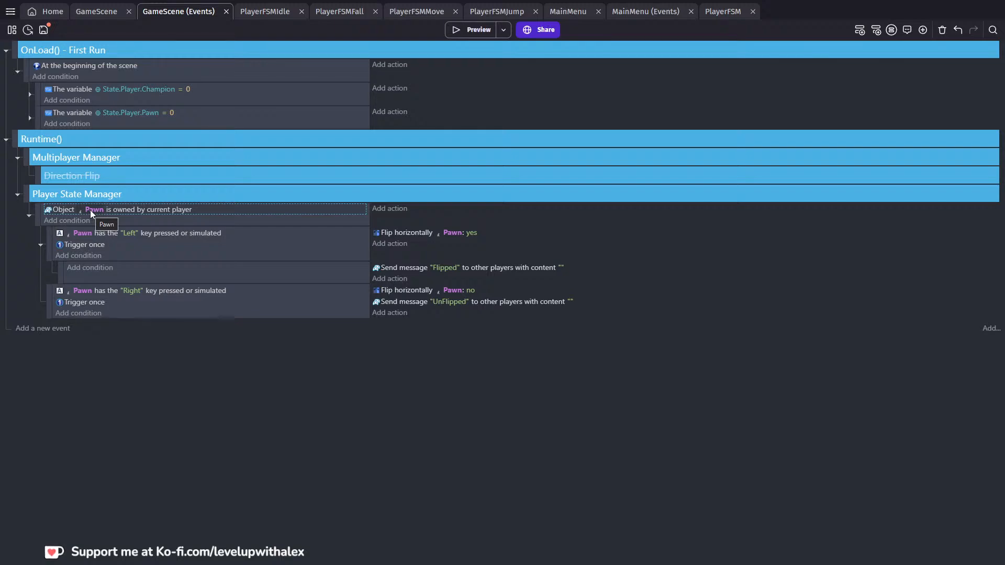
click(34, 12)
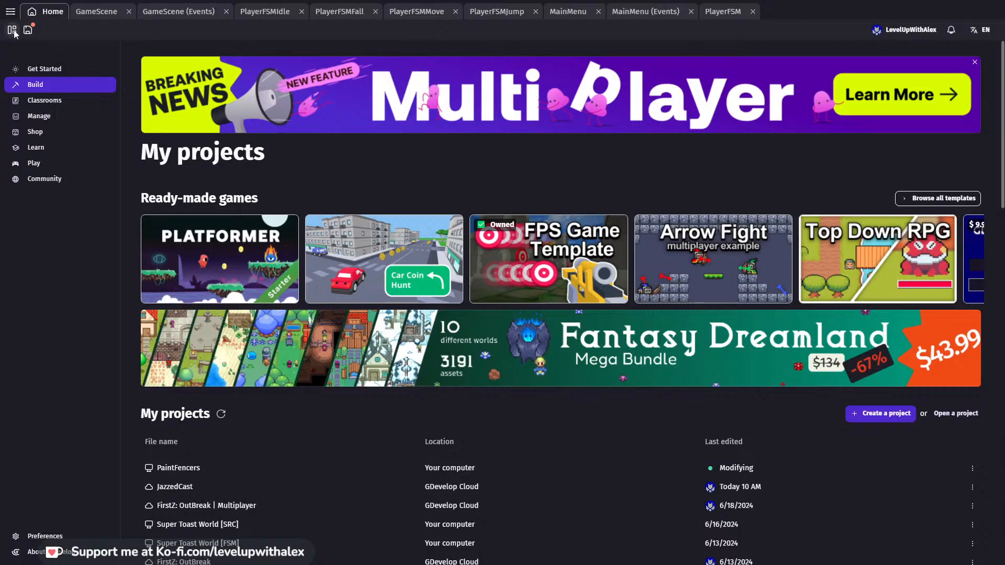
scroll(265, 454, down, 1)
click(249, 453)
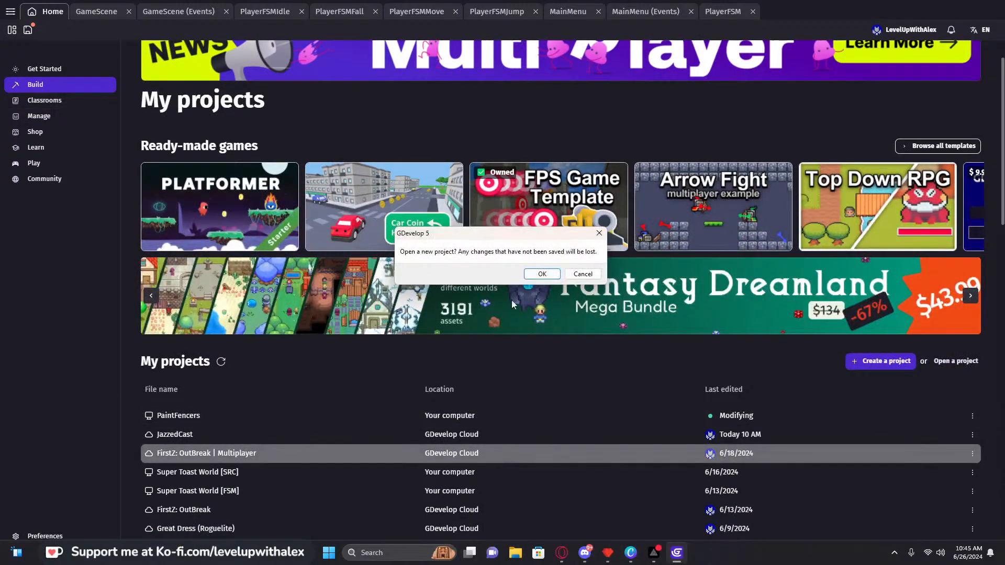
click(541, 271)
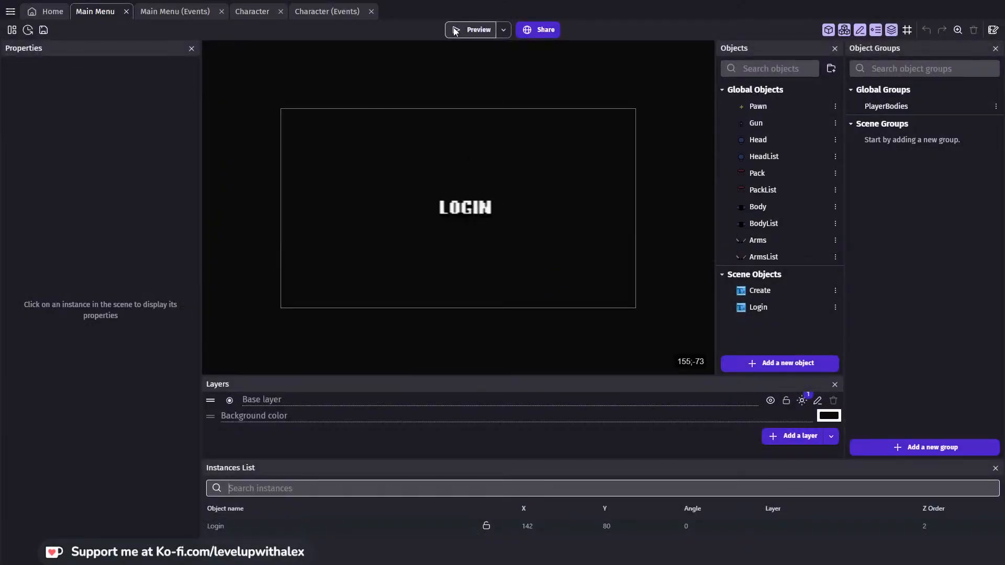
Preview the project's Main Menu scene in a maximized window and close the preview
click(454, 30)
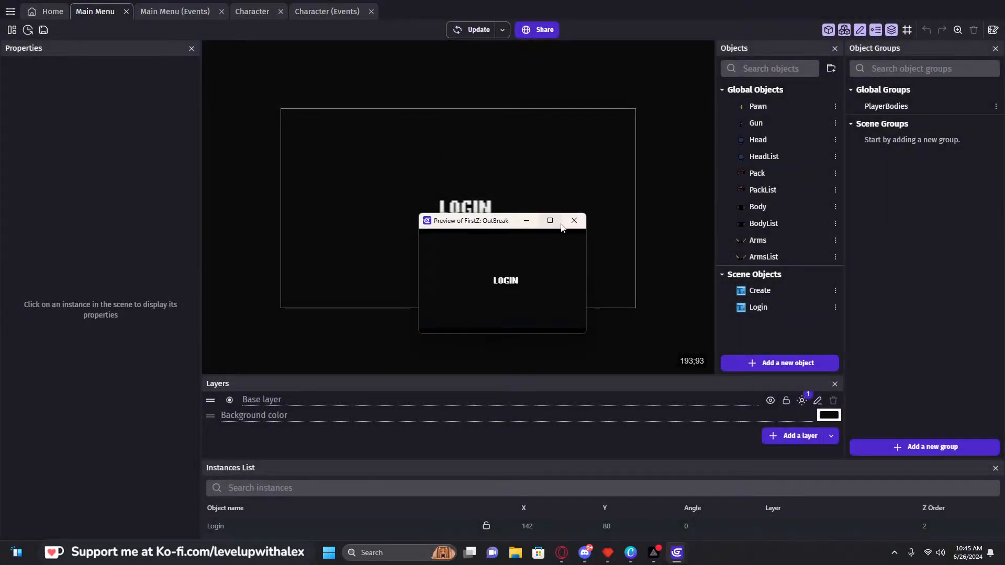
click(550, 220)
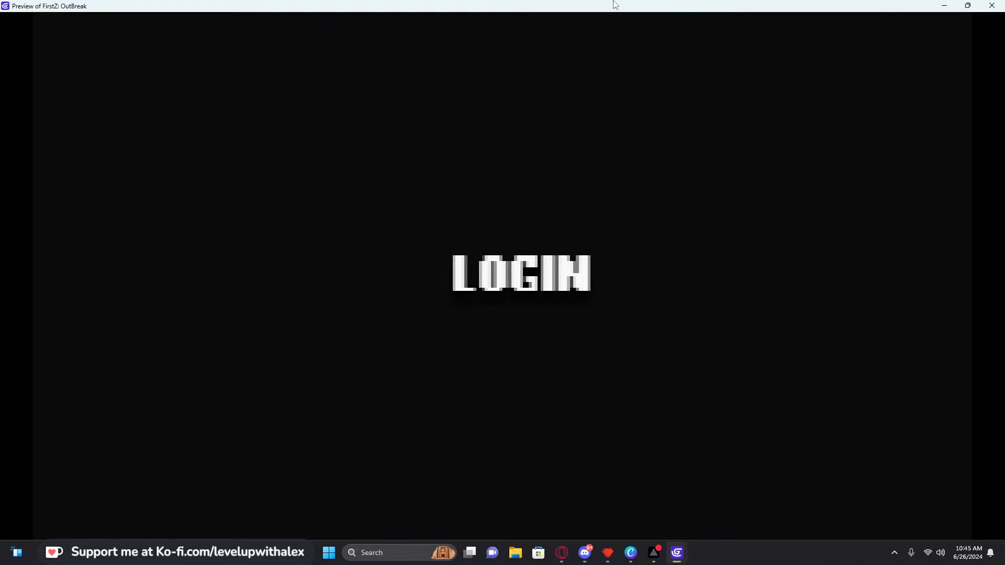
drag(614, 2, 283, 143)
click(334, 148)
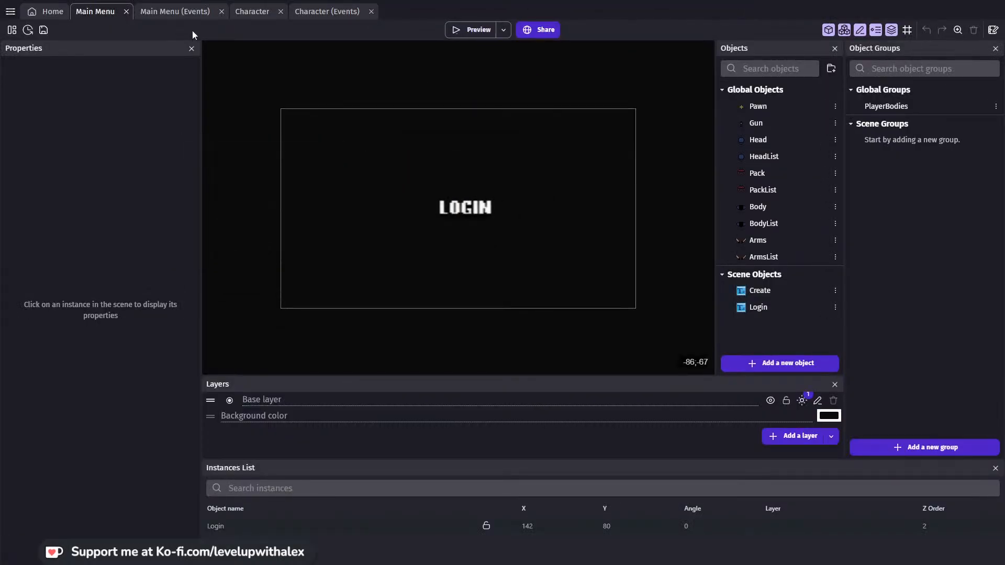
Switch to the Character scene and look at the Road object's properties without changing them
click(259, 11)
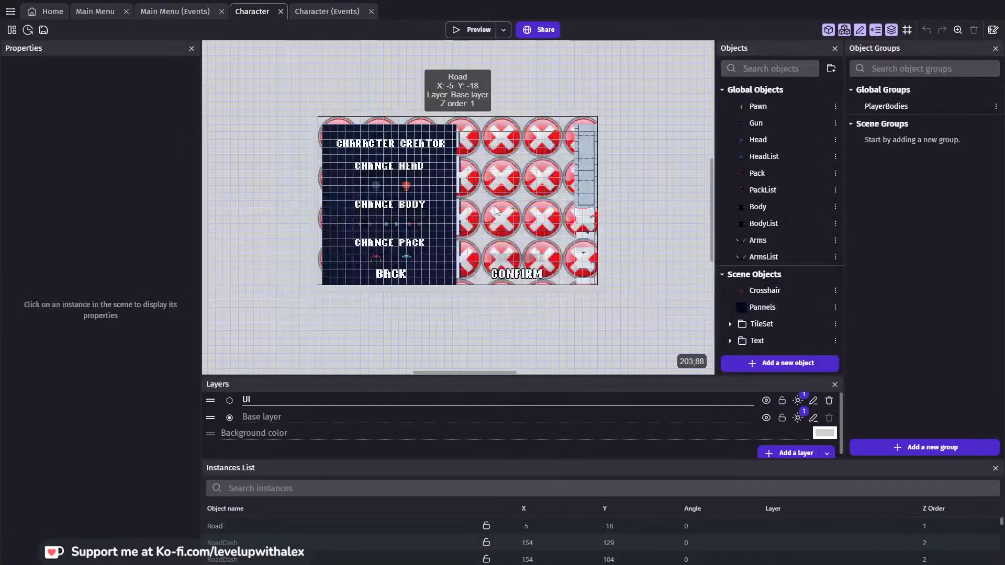
click(479, 128)
double_click(479, 129)
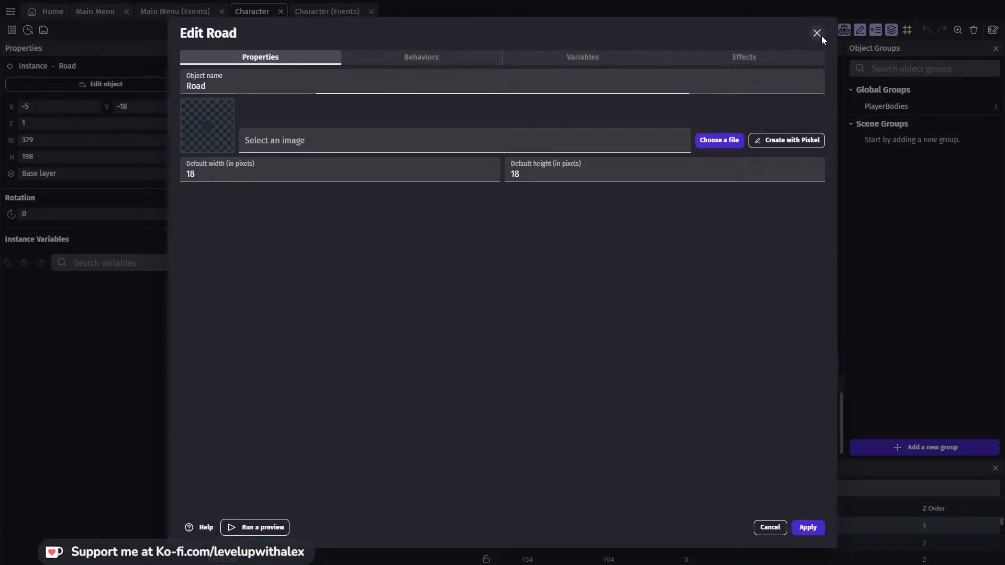
click(817, 33)
Preview the Character scene, try the head and body options, and confirm a character with blue head, green body and light-blue pack
click(476, 30)
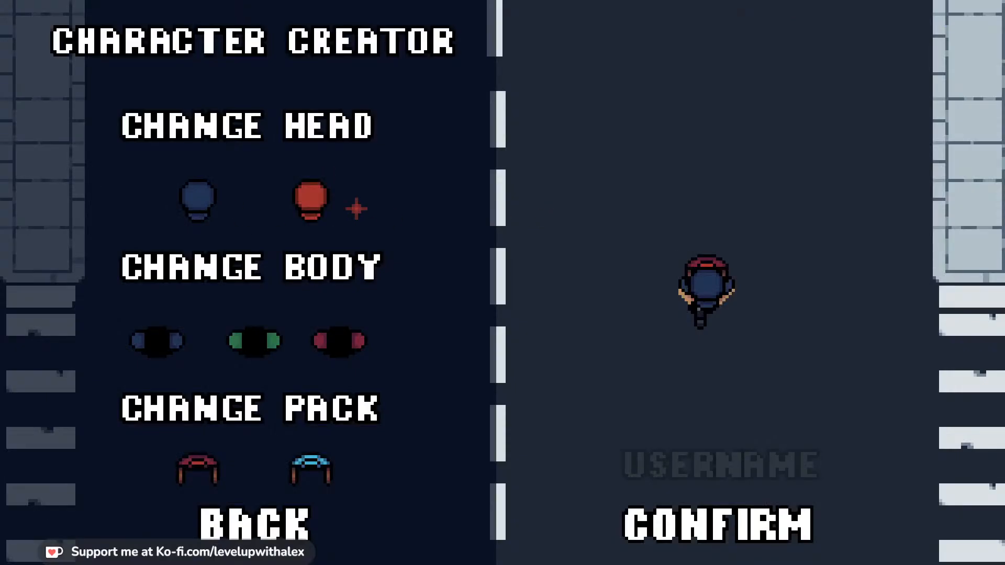
click(311, 200)
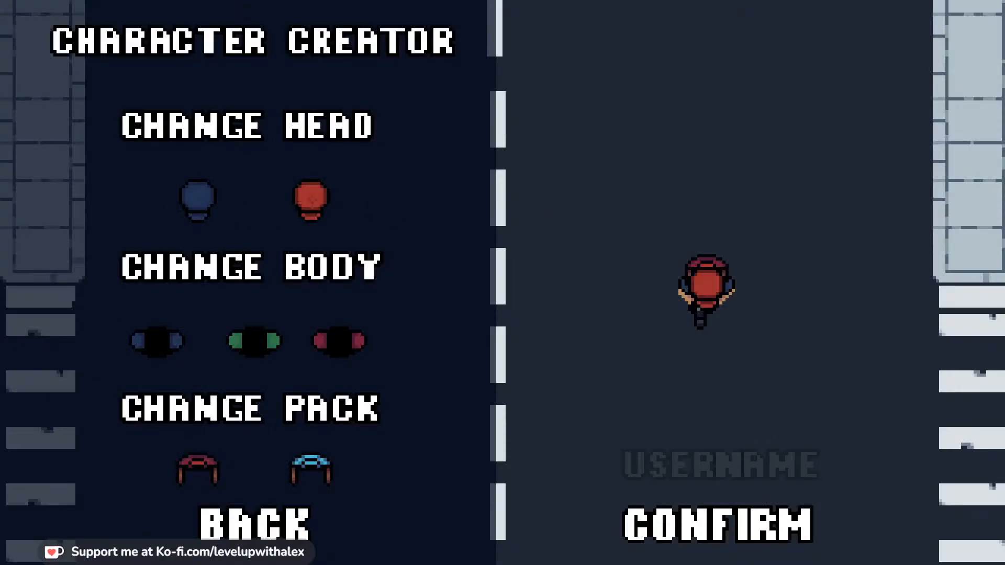
click(198, 199)
click(326, 338)
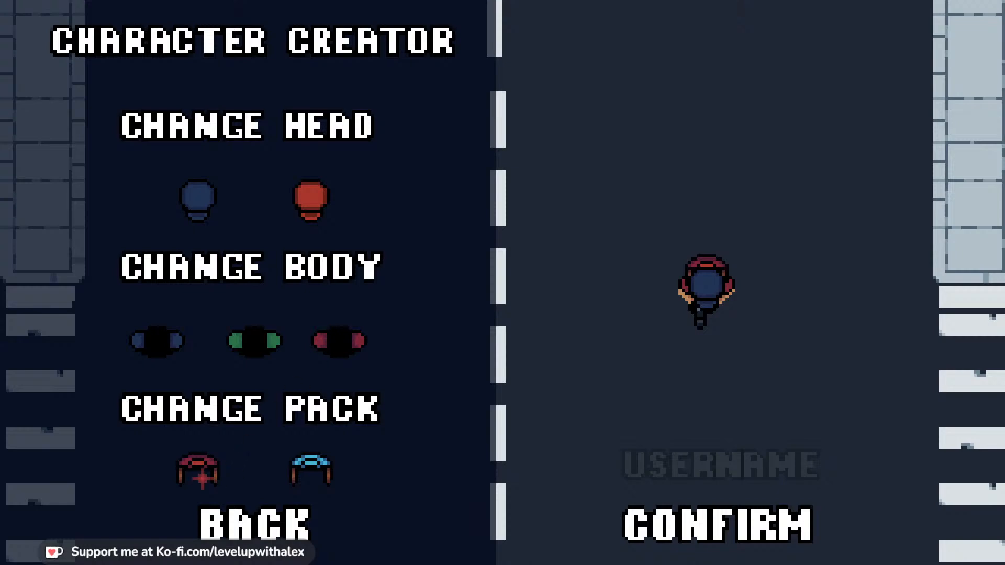
click(304, 468)
click(255, 341)
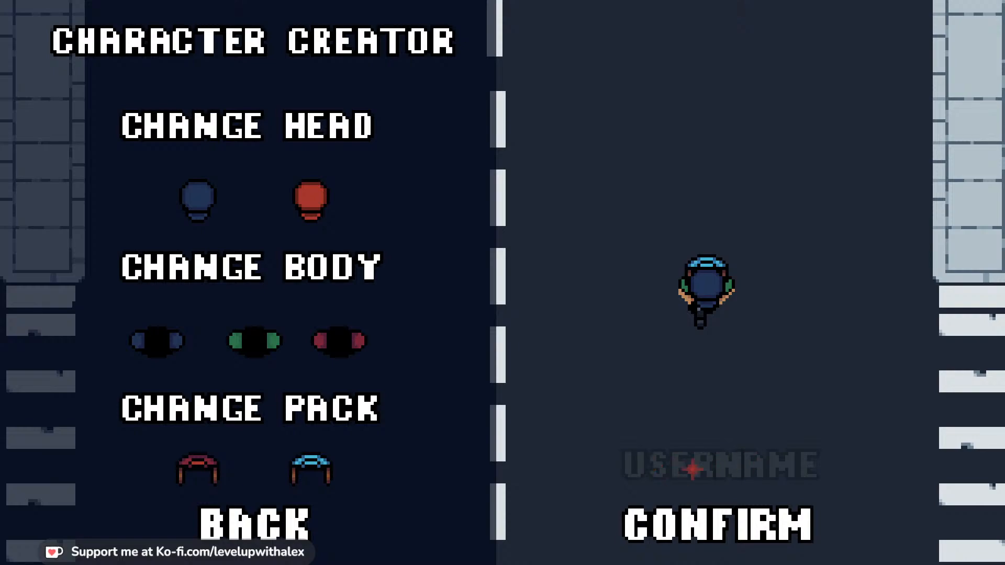
click(733, 532)
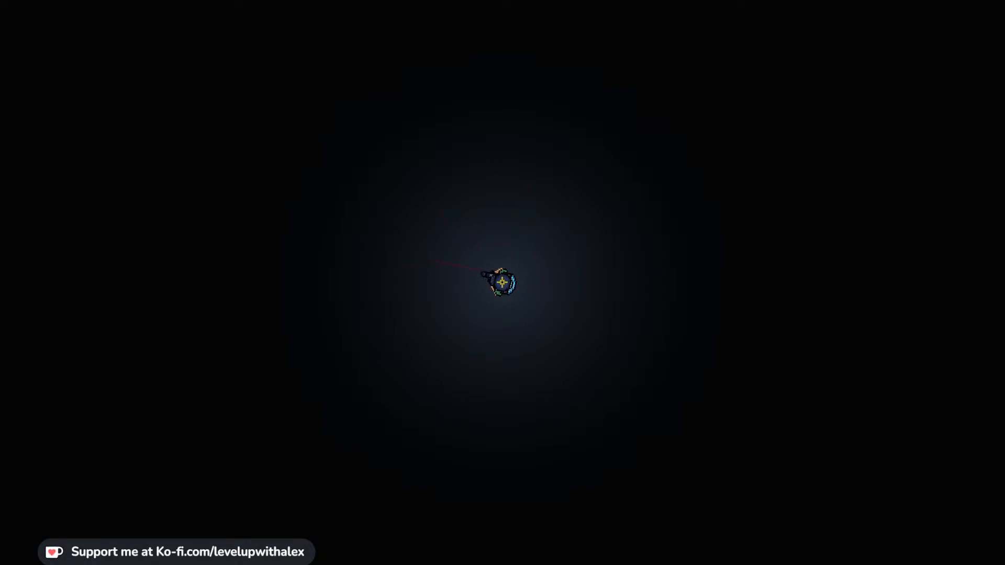
Walk the character around the dark city buildings, aiming in different directions to examine how the top-down player behaves
key(F1)
key(F1)
key(a)
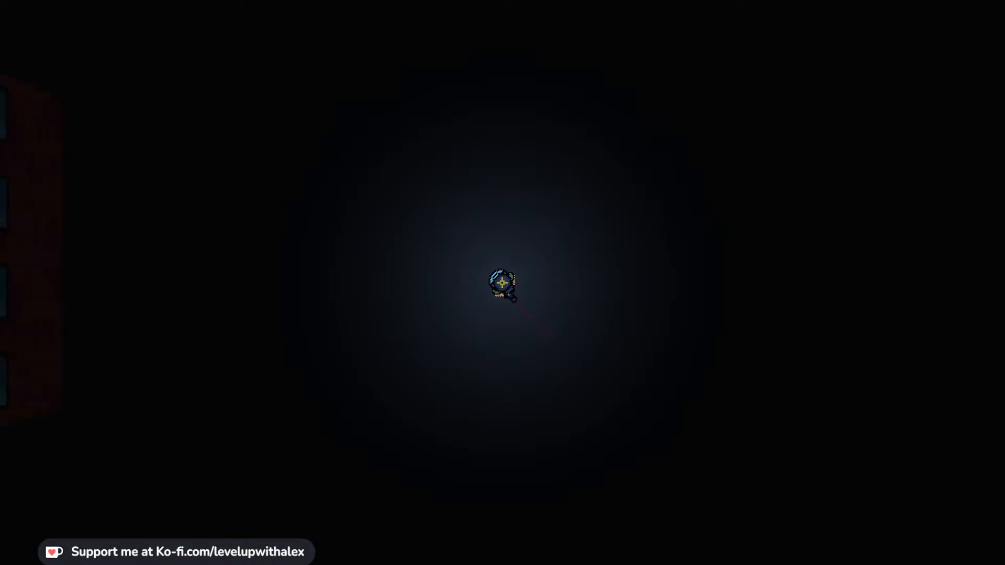
key(s)
key(a)
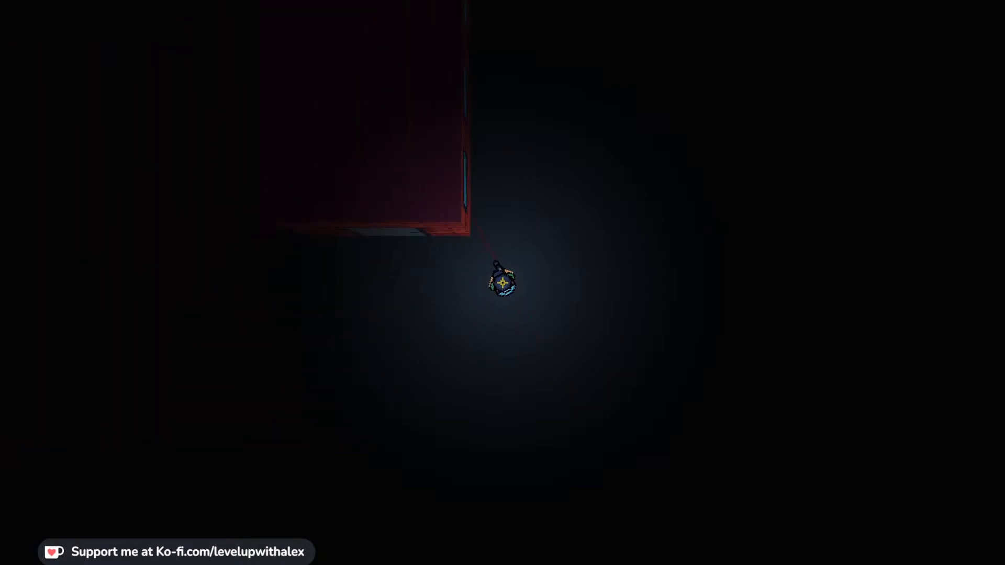
key(w)
key(w)
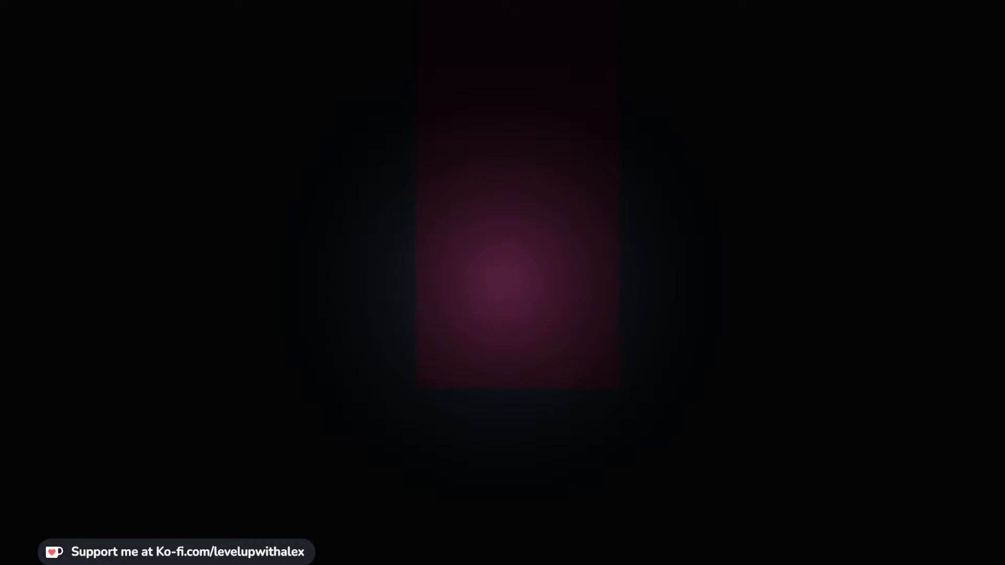
key(s)
key(a)
key(w)
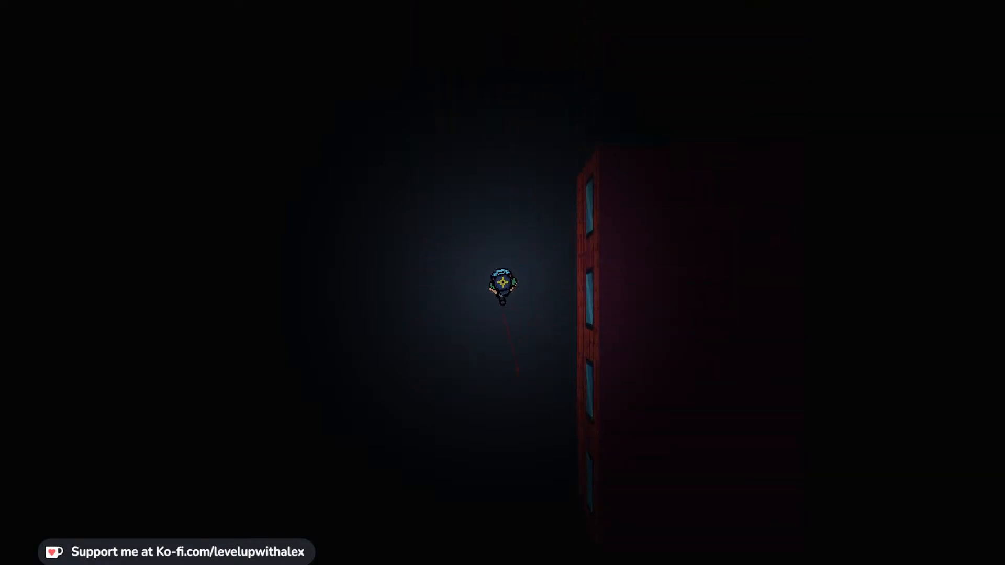
key(d)
key(w)
key(a)
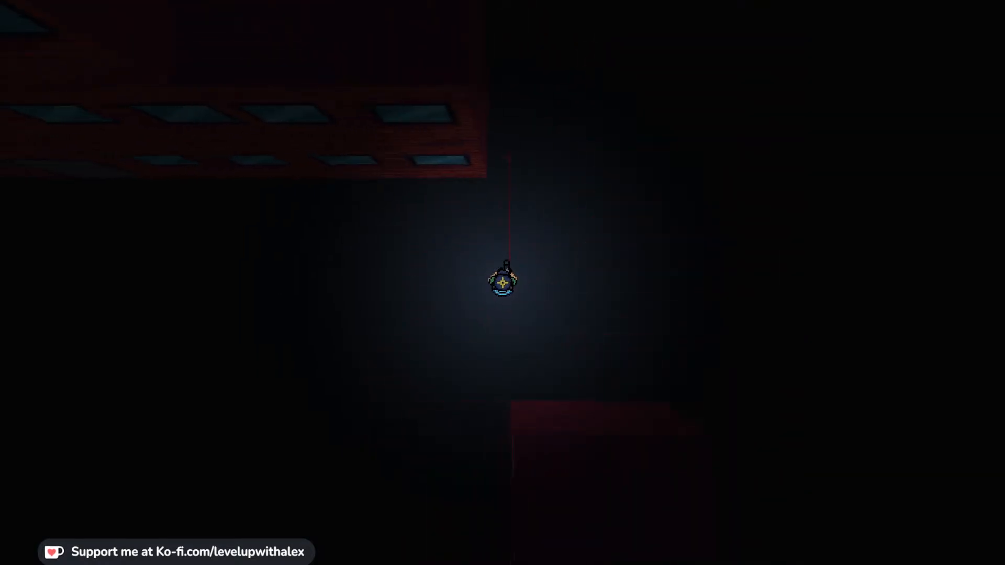
key(w)
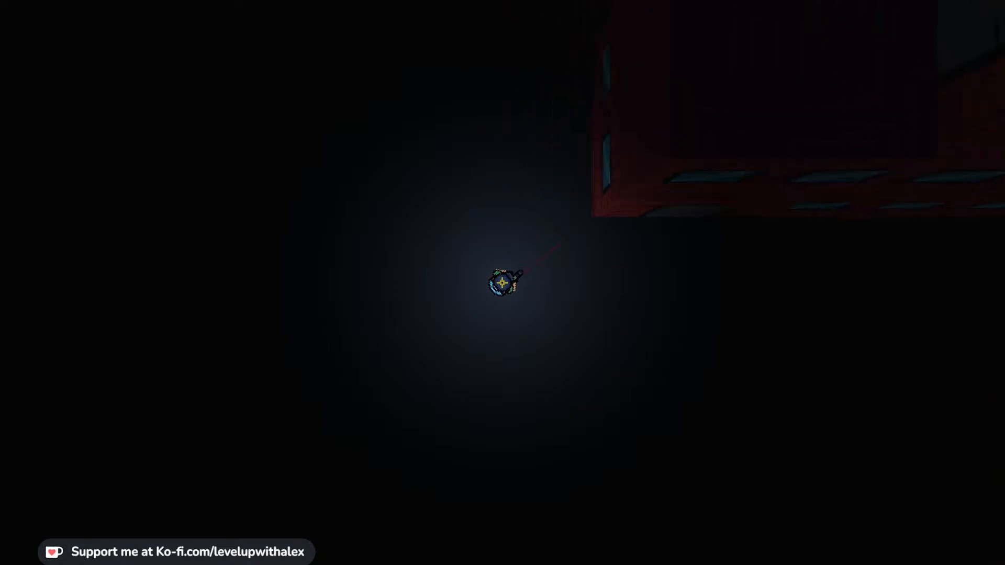
key(s)
key(d)
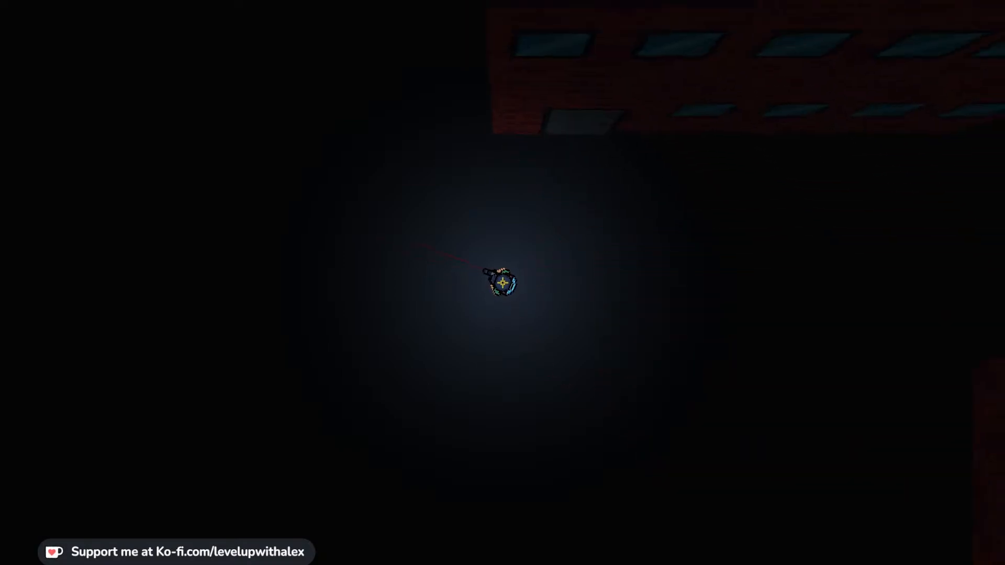
key(w)
key(d)
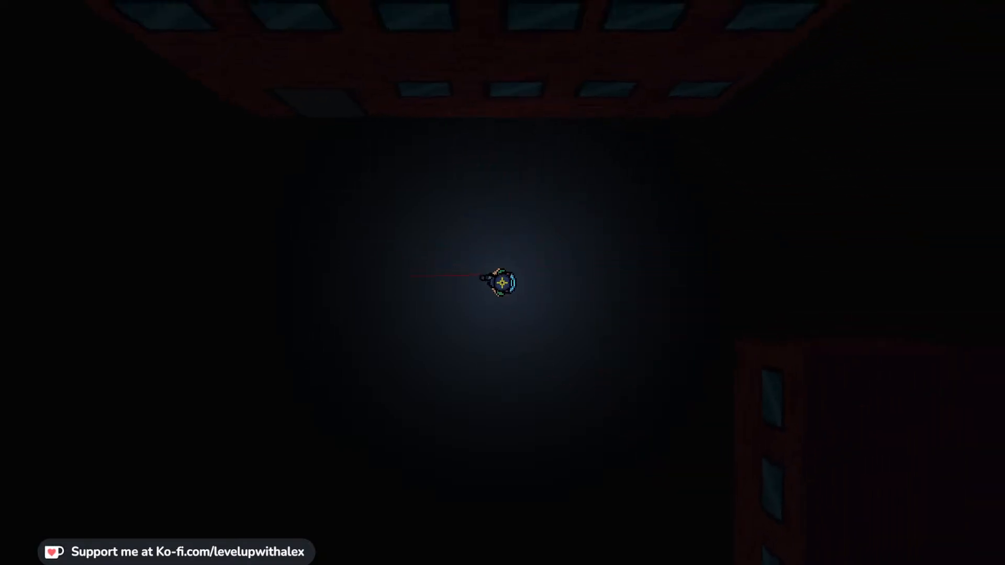
Switch from the game preview to the 2DRTS drawing in Pyxel Edit and clear the old sketch from the canvas
key(a)
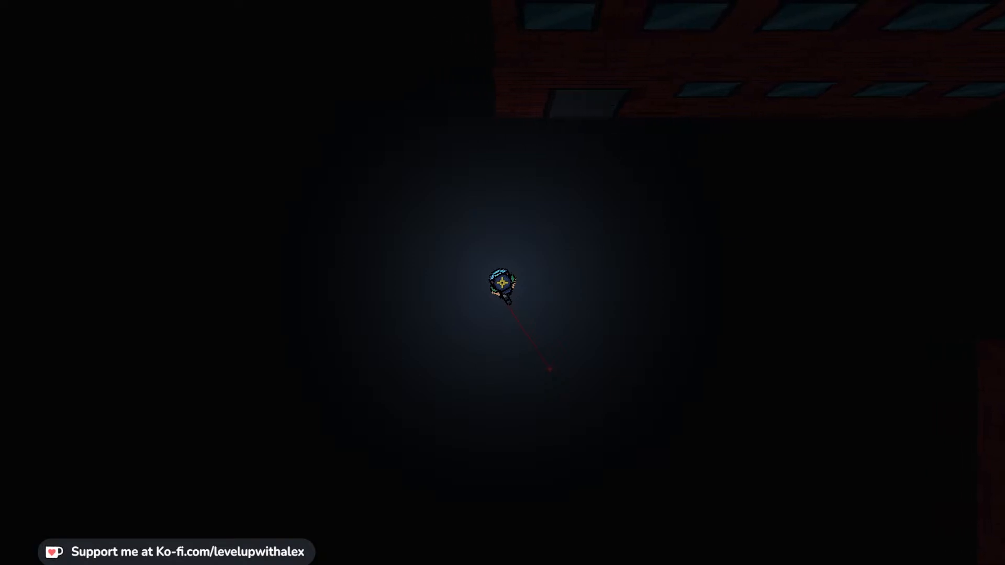
key(alt+Tab)
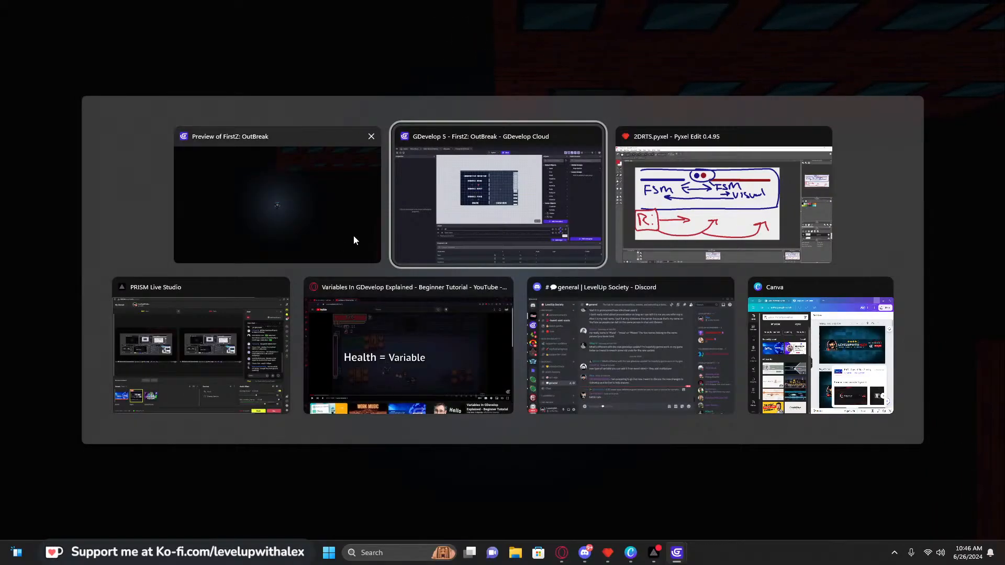
key(alt+Tab)
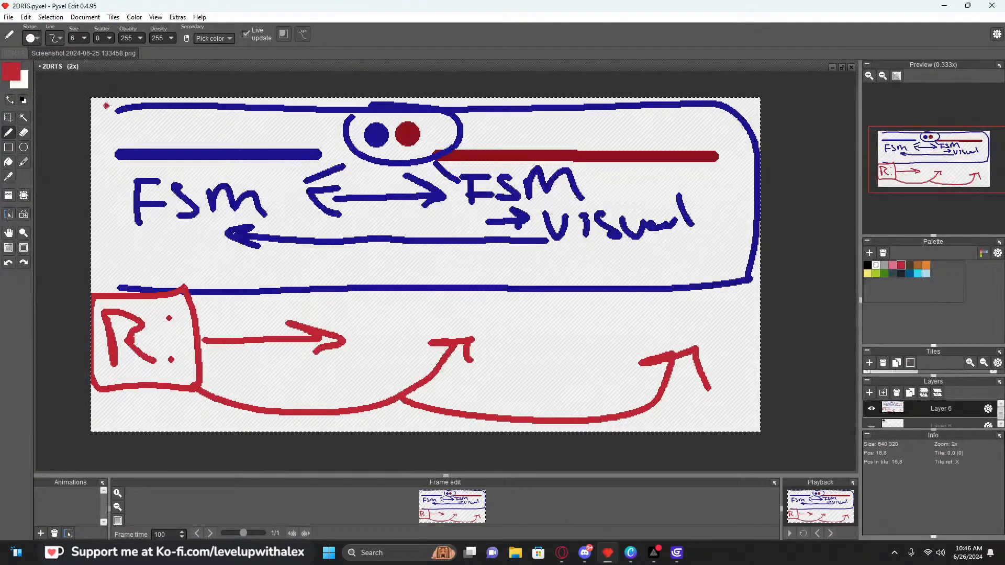
key(Delete)
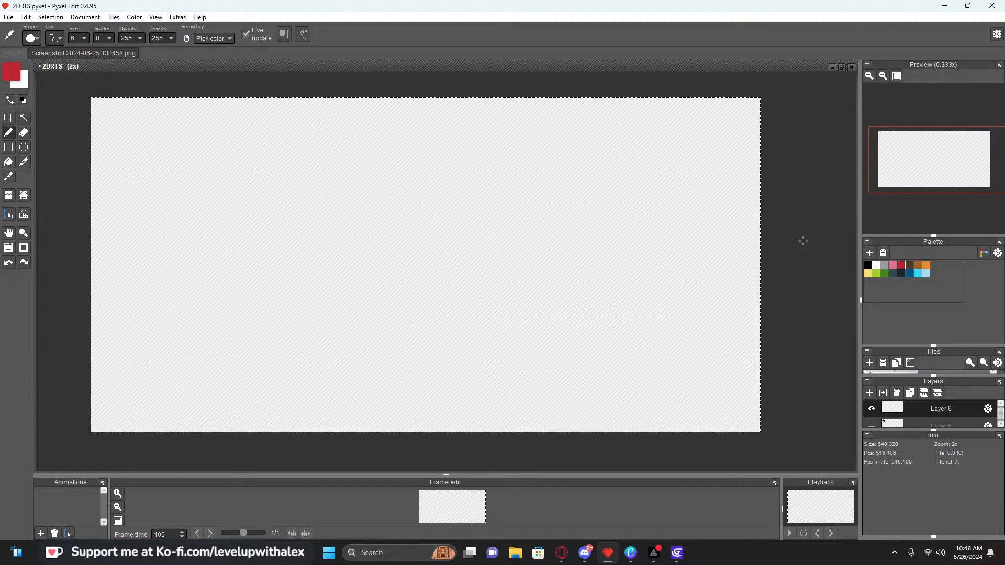
In black, draw an upright rectangle in the canvas's upper-left corner, linked to an ellipse beside it by arrows going both ways
click(867, 266)
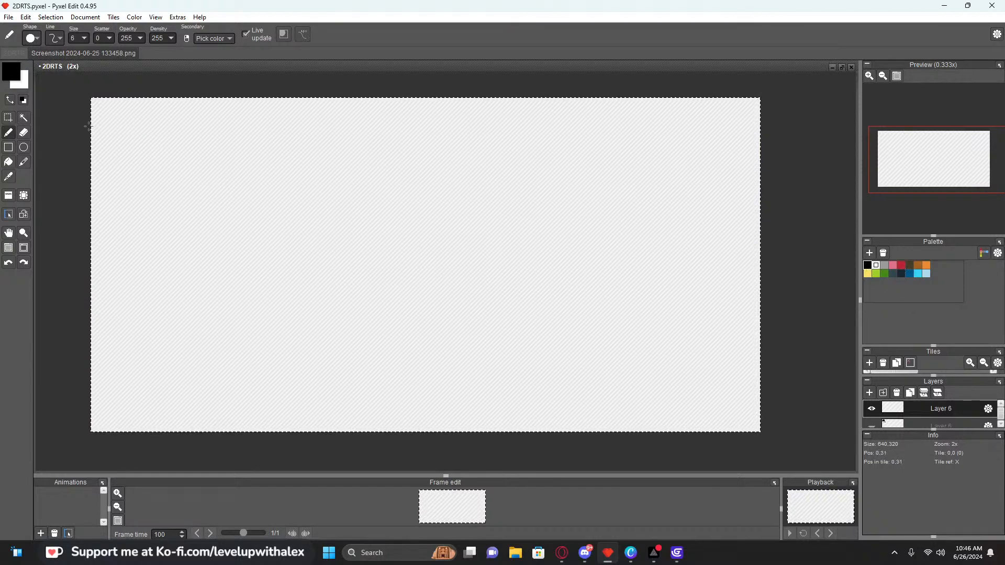
click(8, 148)
drag(97, 104, 144, 169)
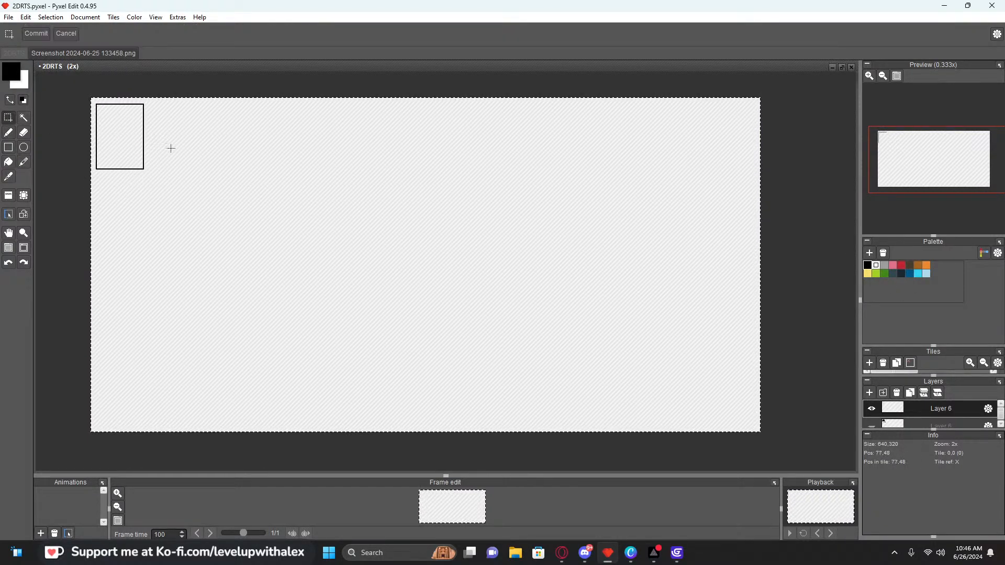
click(9, 132)
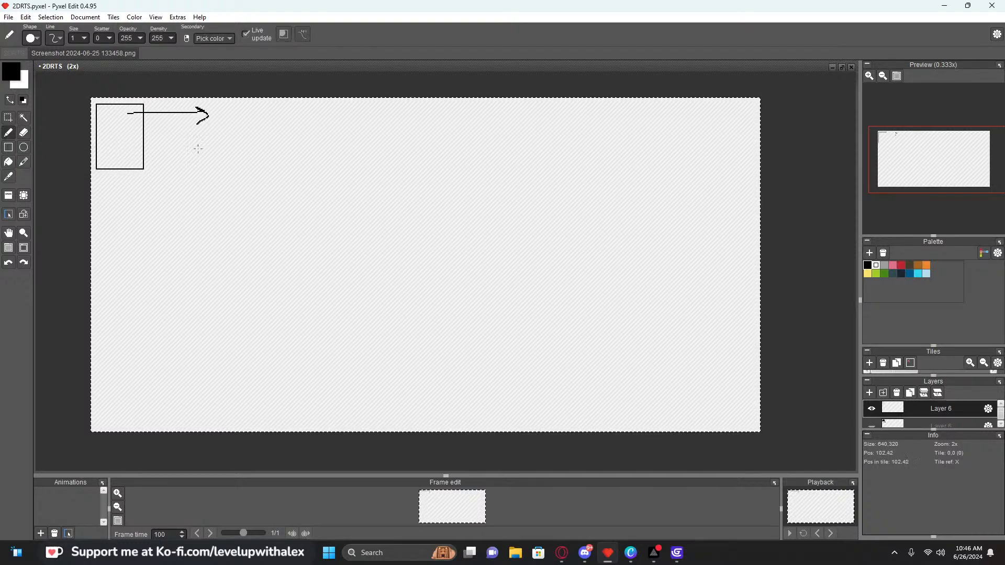
mouse_move(207, 104)
mouse_down()
mouse_move(220, 130)
mouse_move(179, 125)
mouse_up()
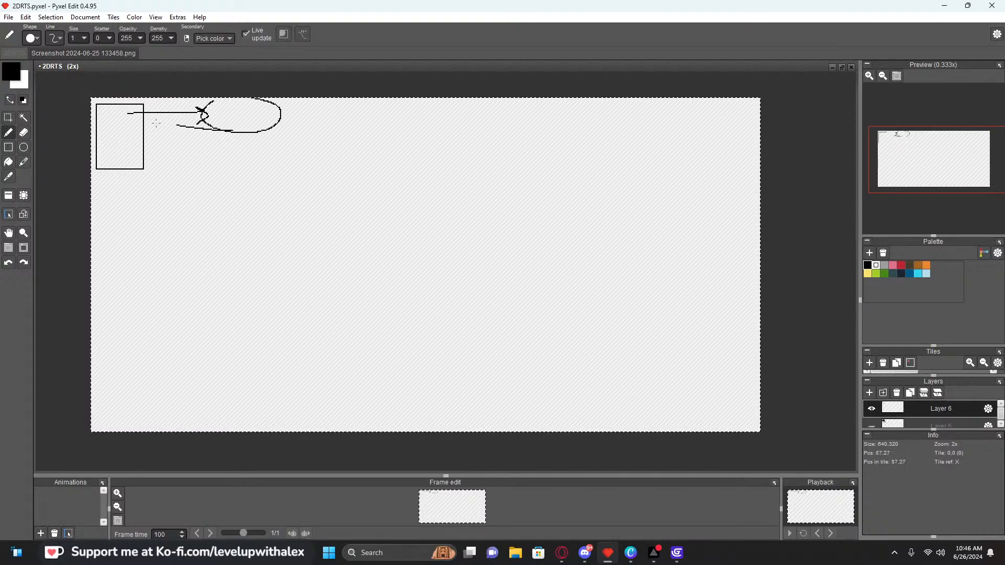
key(ctrl+z)
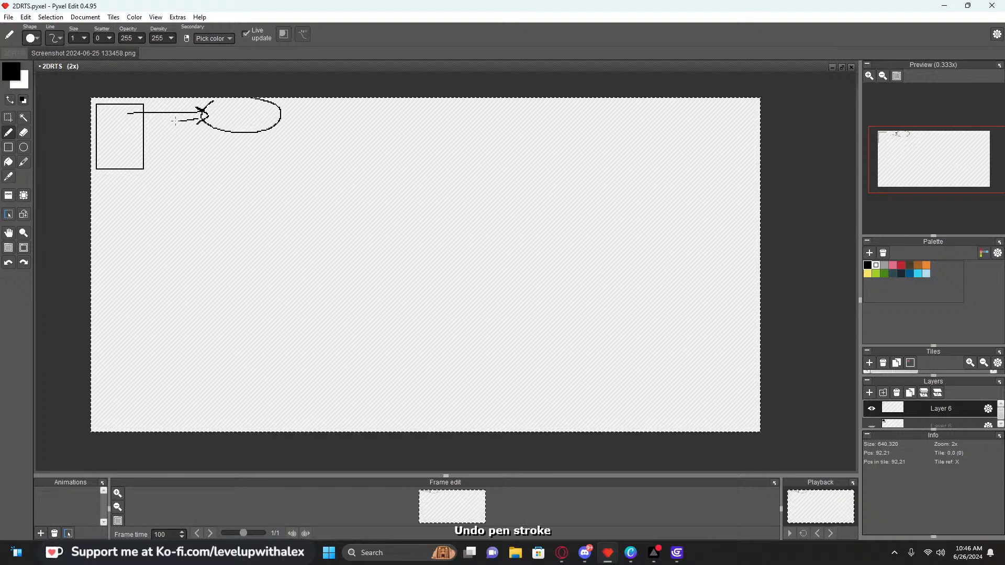
drag(134, 116, 136, 126)
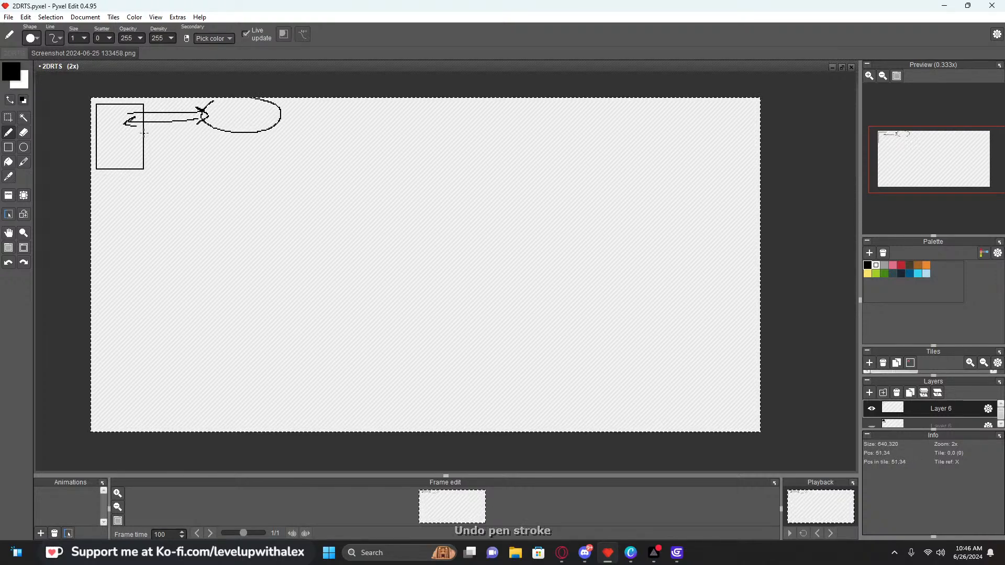
Draw a small box inside the ellipse, undoing the scribble over it and the extra arrow leading back to the rectangle
drag(215, 107, 225, 119)
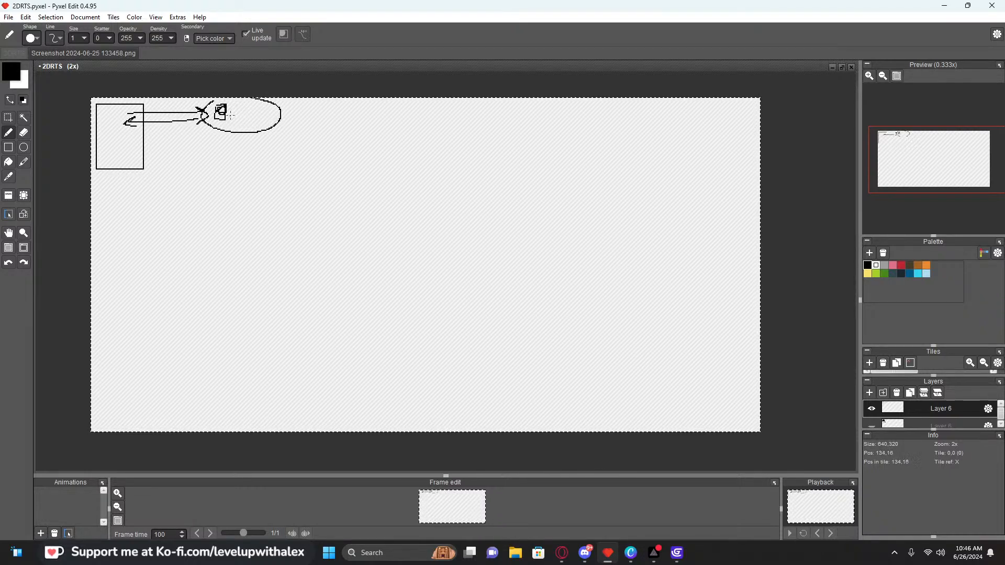
key(ctrl+z)
mouse_move(223, 122)
mouse_down()
mouse_move(222, 149)
mouse_move(135, 133)
mouse_move(149, 128)
mouse_up()
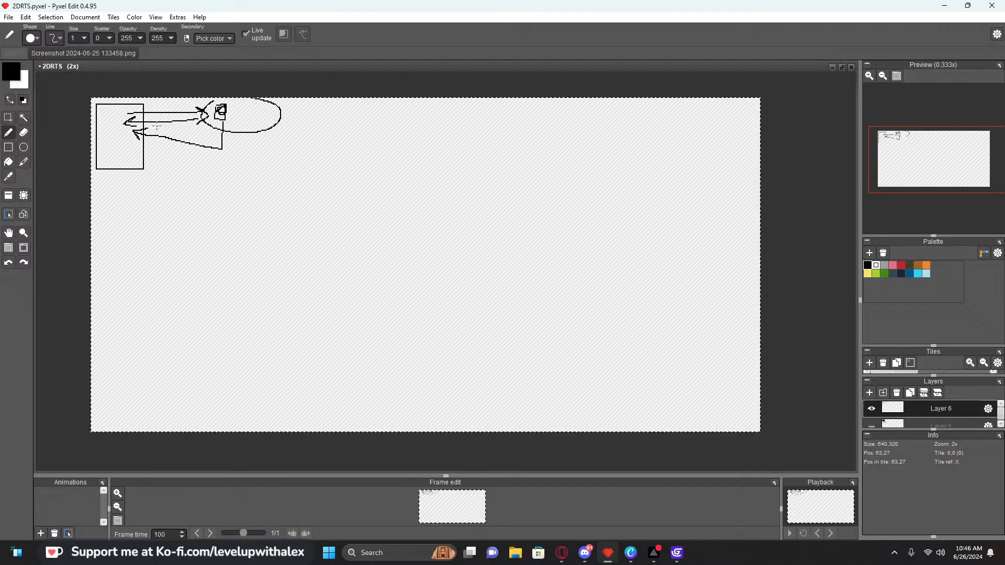
key(ctrl+z)
Clear the selection, draw a border around the rectangle and ellipse sketch, and write "Lobby" beside it
key(m)
drag(91, 98, 331, 223)
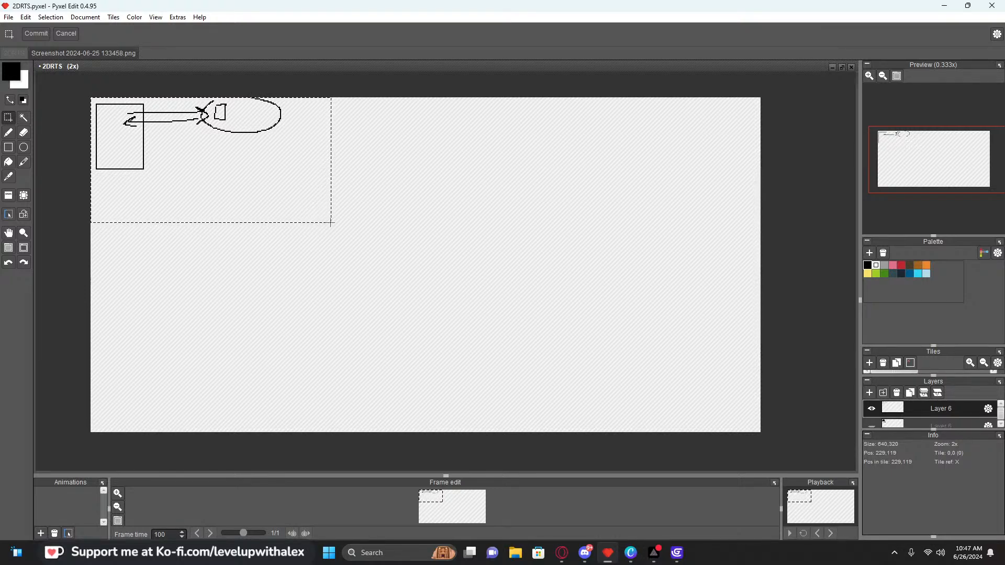
click(379, 194)
key(b)
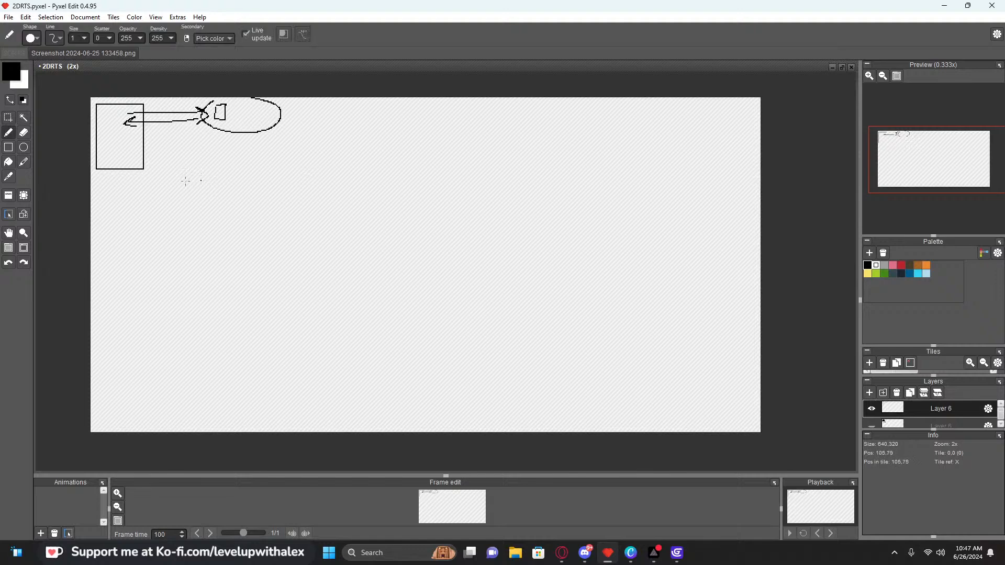
mouse_move(91, 198)
mouse_down()
mouse_move(293, 202)
mouse_move(306, 97)
mouse_up()
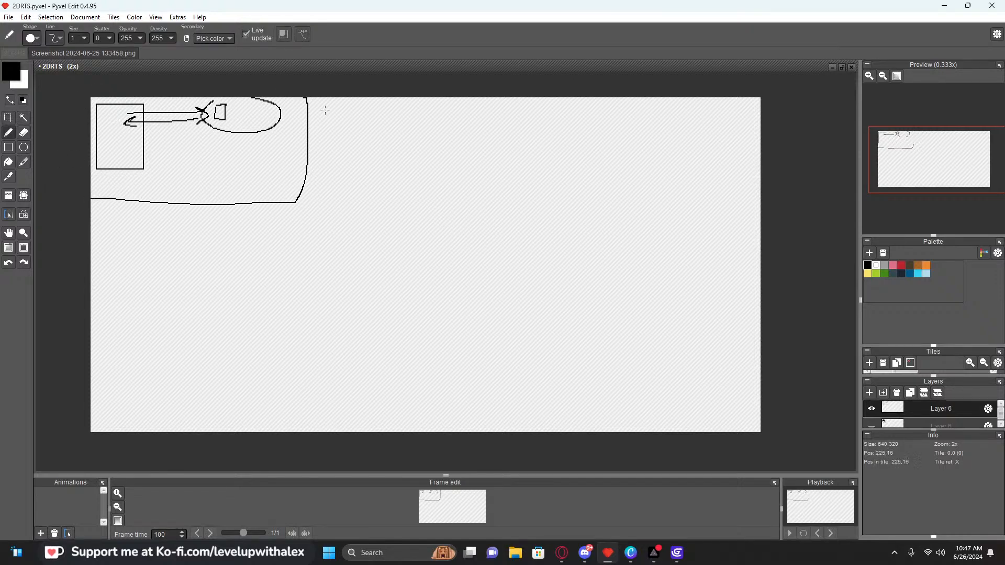
mouse_move(360, 122)
mouse_down()
mouse_move(401, 140)
mouse_move(404, 169)
mouse_up()
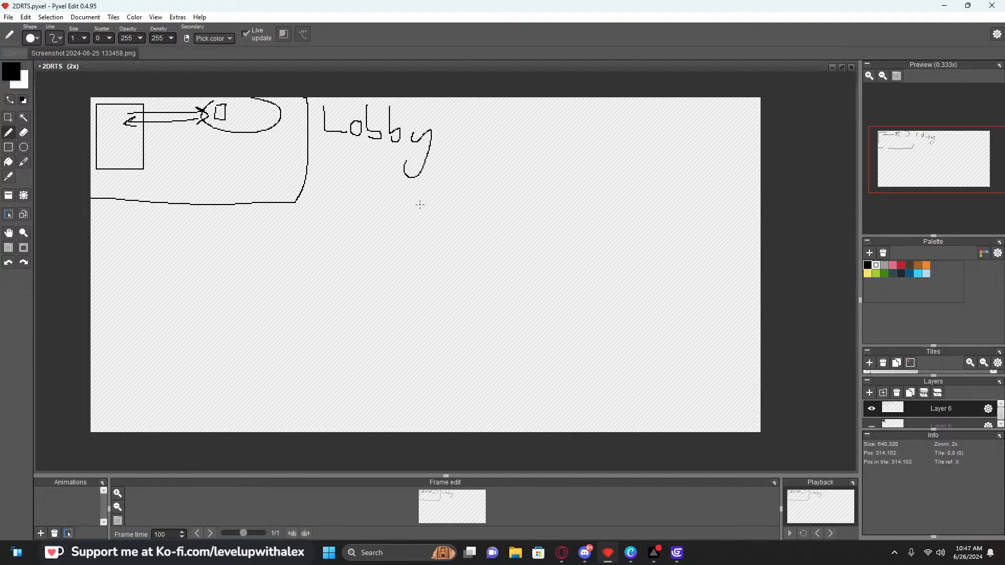
Sketch two boxes below the bordered area, with a peaked connector and lettering between them and a small round figure above each
mouse_move(130, 247)
mouse_down()
mouse_move(198, 316)
mouse_move(141, 245)
mouse_up()
mouse_move(218, 249)
mouse_down()
mouse_move(289, 310)
mouse_move(225, 255)
mouse_move(234, 247)
mouse_up()
drag(166, 187, 194, 192)
drag(177, 216, 236, 212)
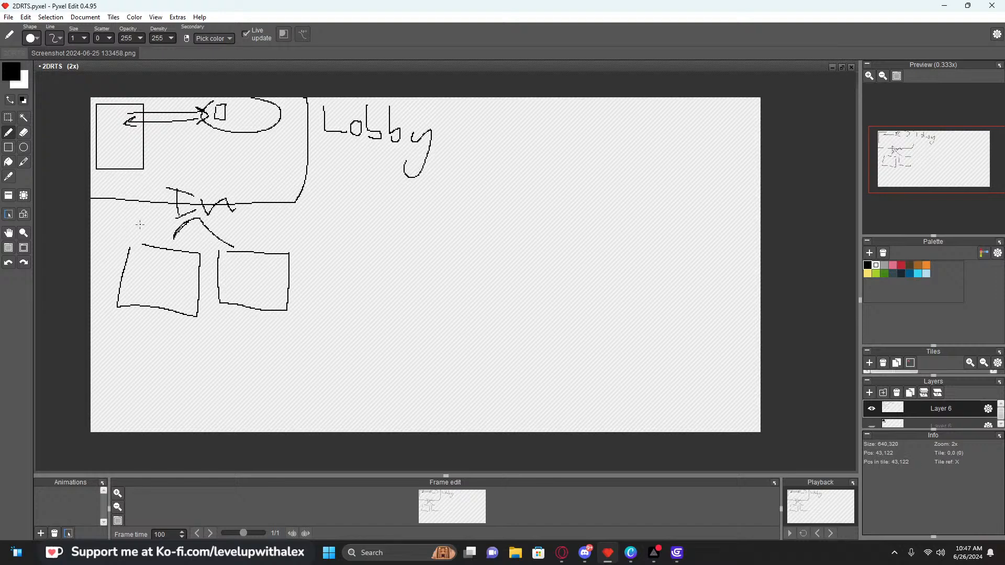
mouse_move(149, 218)
mouse_down()
mouse_move(142, 229)
mouse_move(156, 240)
mouse_up()
Draw a larger box further along the canvas with a small box on each side edge and an arrow pointing out leftward
mouse_move(429, 244)
mouse_down()
mouse_move(443, 338)
mouse_move(537, 236)
mouse_move(526, 239)
mouse_up()
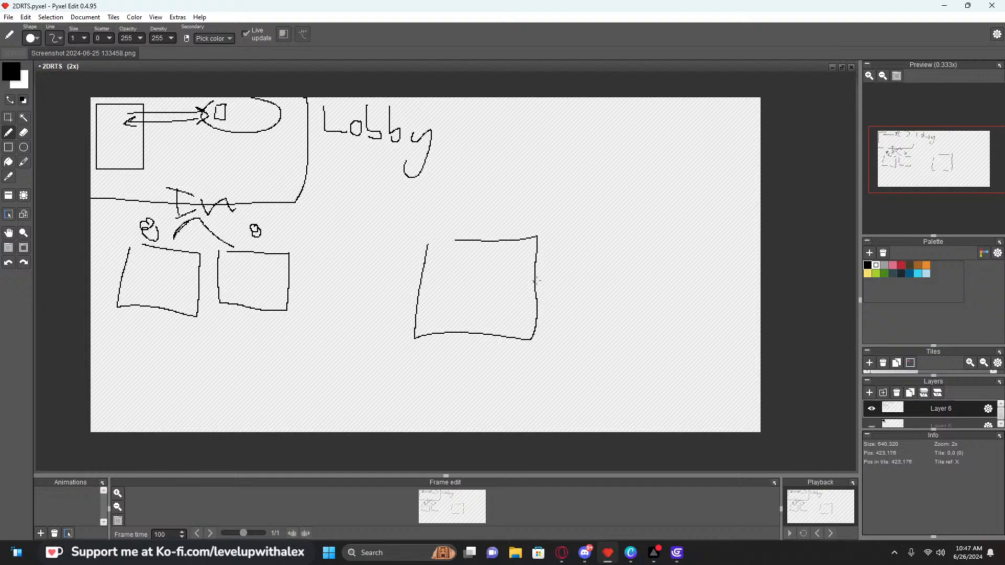
drag(535, 277, 551, 301)
mouse_move(396, 275)
mouse_down()
mouse_move(438, 306)
mouse_move(412, 280)
mouse_move(365, 294)
mouse_move(390, 302)
mouse_up()
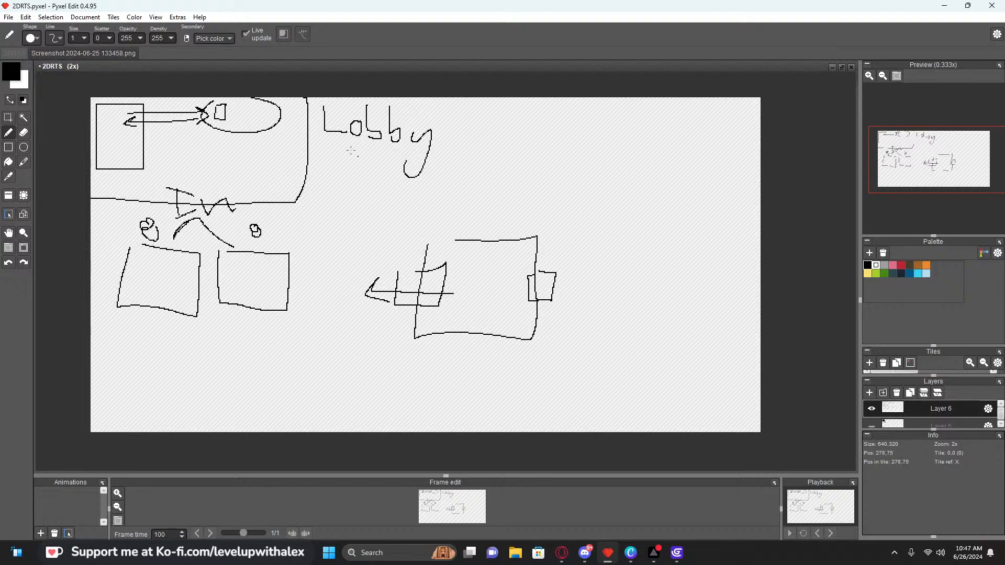
Circle the word "Lobby", draw an arrow to the larger box's left small box, and frame the word with a 2-pixel rectangle
mouse_move(320, 95)
mouse_down()
mouse_move(499, 130)
mouse_move(396, 98)
mouse_up()
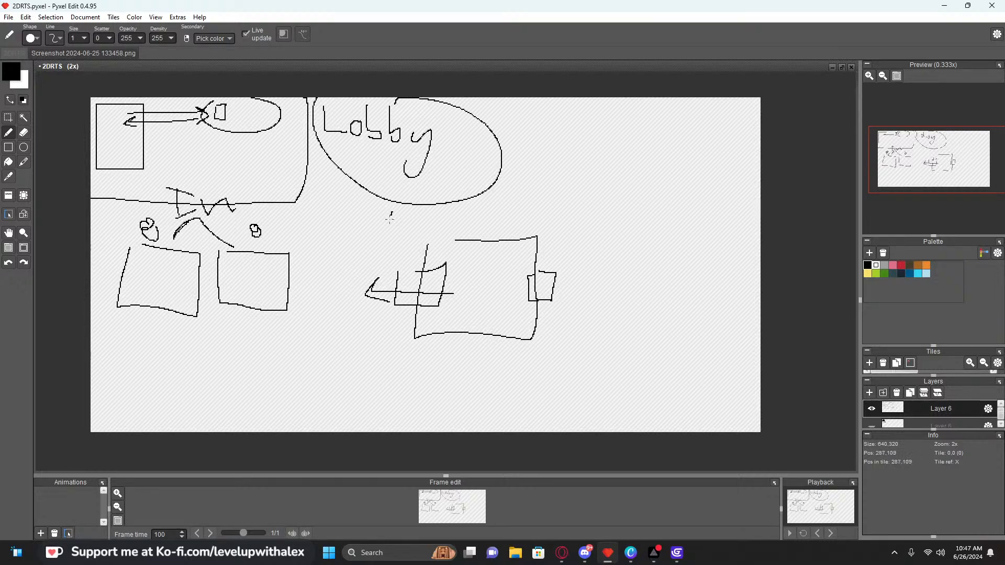
drag(391, 212, 410, 278)
drag(415, 270, 419, 254)
mouse_move(333, 150)
mouse_down()
mouse_move(456, 110)
mouse_move(319, 153)
mouse_move(358, 153)
mouse_up()
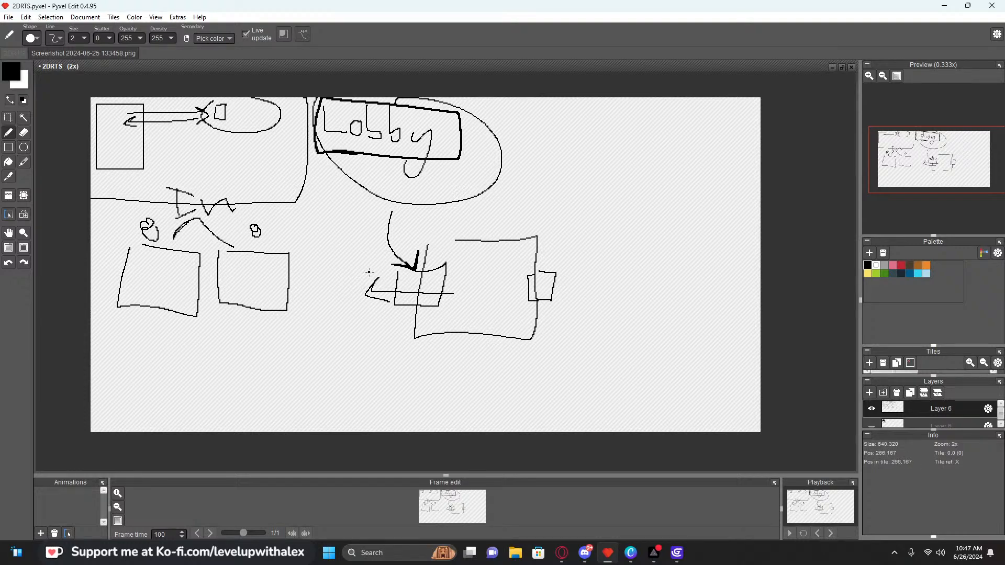
Draw a thick box between the existing boxes, connect it with an arrow from "Lobby", and write a short note inside it
mouse_move(304, 256)
mouse_down()
mouse_move(310, 287)
mouse_move(361, 268)
mouse_move(320, 260)
mouse_up()
mouse_move(360, 160)
mouse_down()
mouse_move(328, 241)
mouse_move(343, 231)
mouse_up()
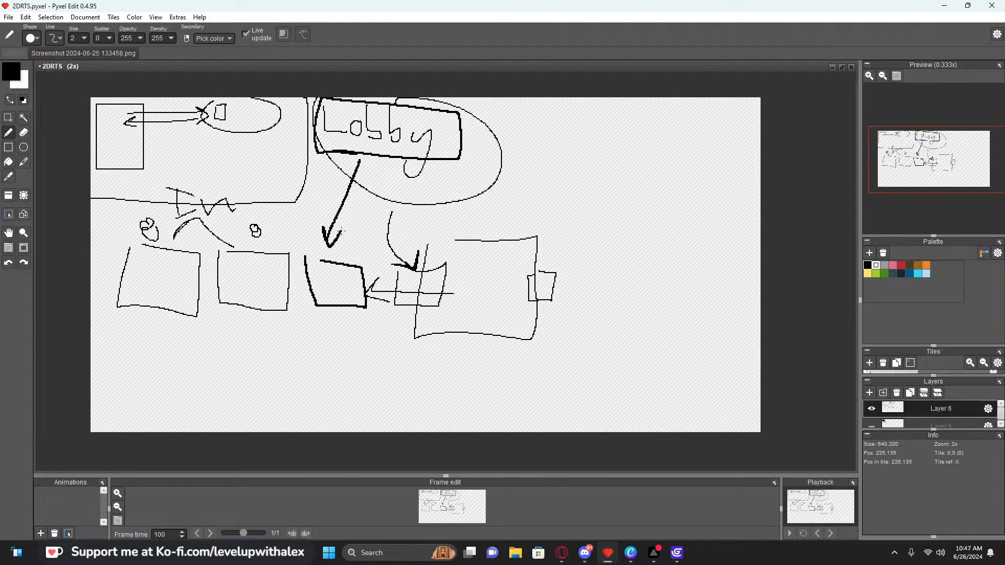
mouse_move(321, 270)
mouse_down()
mouse_move(335, 279)
mouse_move(353, 270)
mouse_move(341, 269)
mouse_move(339, 289)
mouse_move(357, 296)
mouse_move(336, 294)
mouse_up()
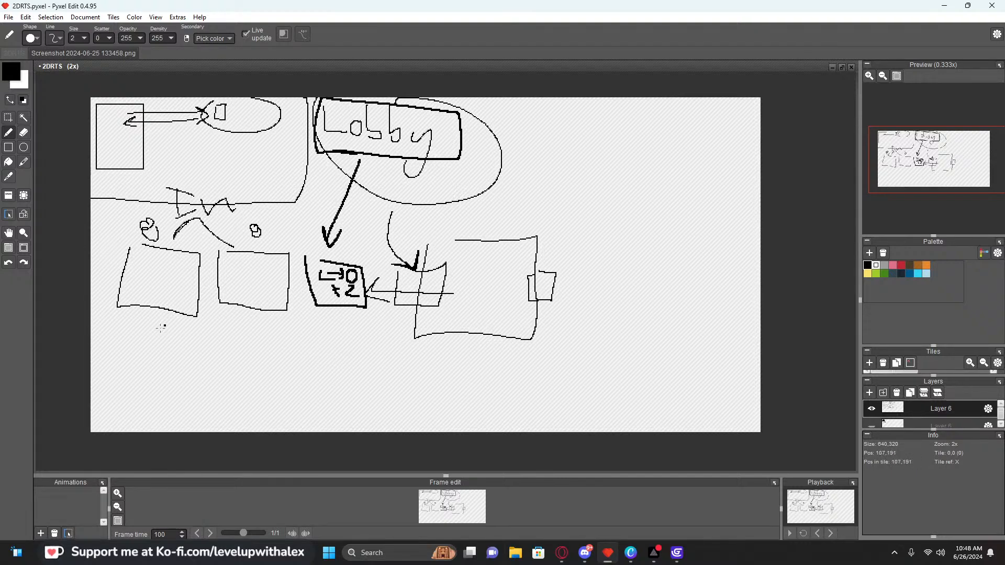
Draw lines from the two boxes down to a third box, write "MMO" beside it, and strike out the first letter
drag(153, 319, 191, 366)
drag(244, 319, 204, 365)
mouse_move(133, 367)
mouse_down()
mouse_move(155, 368)
mouse_move(151, 416)
mouse_move(144, 368)
mouse_up()
mouse_move(256, 373)
mouse_down()
mouse_move(292, 356)
mouse_move(302, 373)
mouse_move(361, 362)
mouse_up()
drag(378, 343, 375, 344)
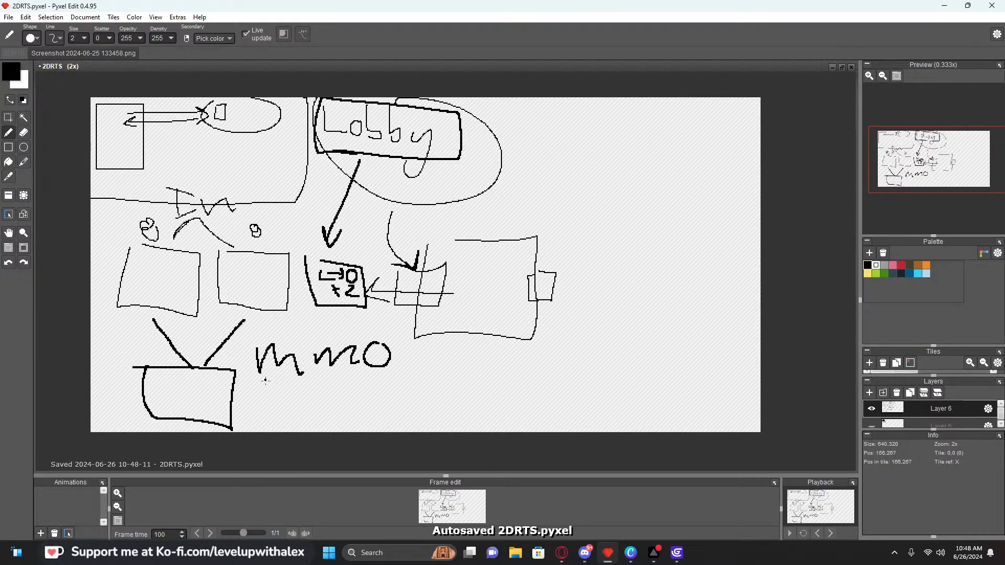
drag(261, 347, 289, 379)
mouse_move(303, 334)
mouse_down()
mouse_move(272, 373)
mouse_move(350, 371)
mouse_up()
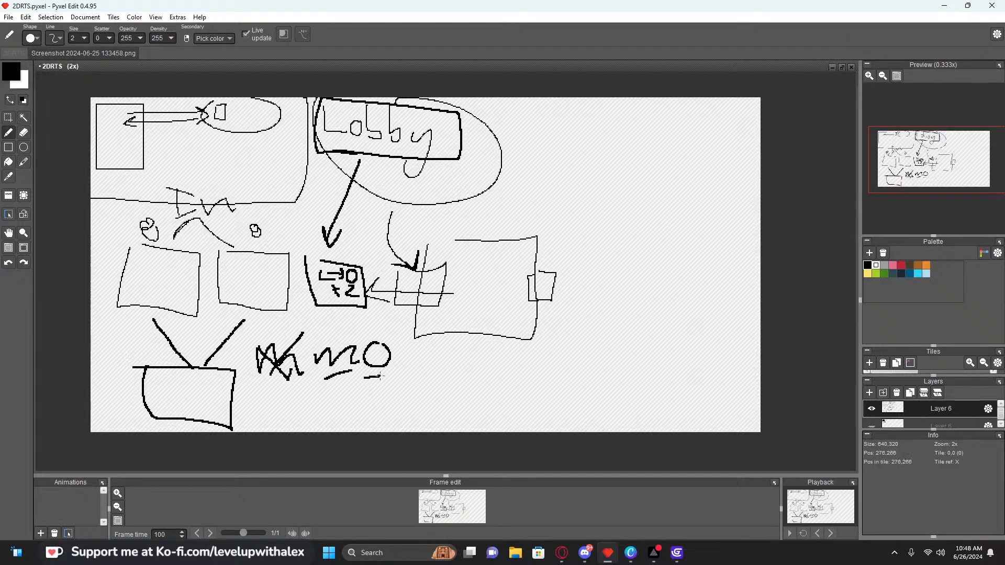
Extend the lettering to "MMORPG", cross out the first M more heavily, and strike through the whole word
mouse_move(403, 344)
mouse_down()
mouse_move(403, 369)
mouse_move(430, 356)
mouse_move(424, 393)
mouse_move(425, 365)
mouse_up()
key(ctrl+z)
drag(451, 346, 421, 390)
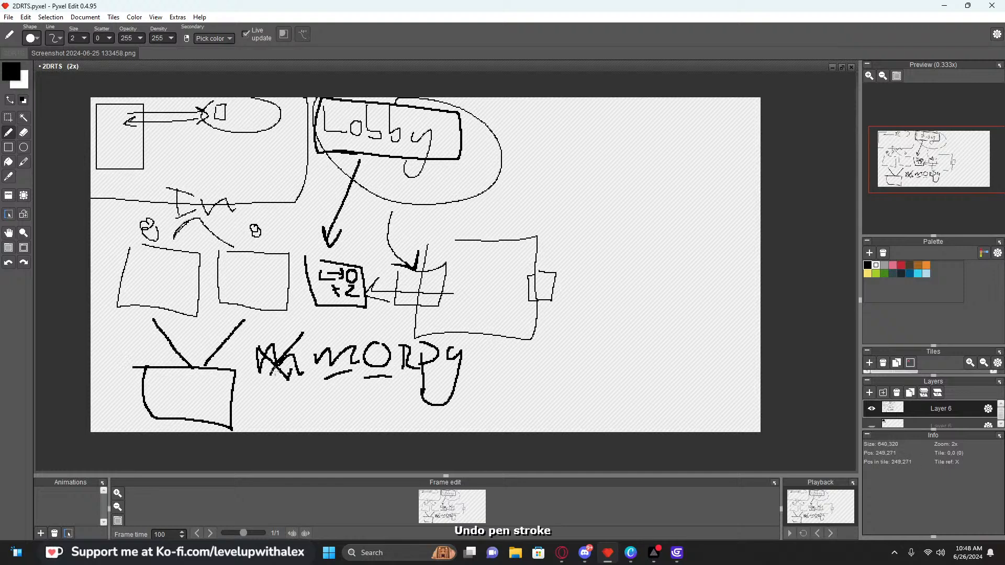
drag(257, 335, 304, 383)
drag(300, 331, 264, 406)
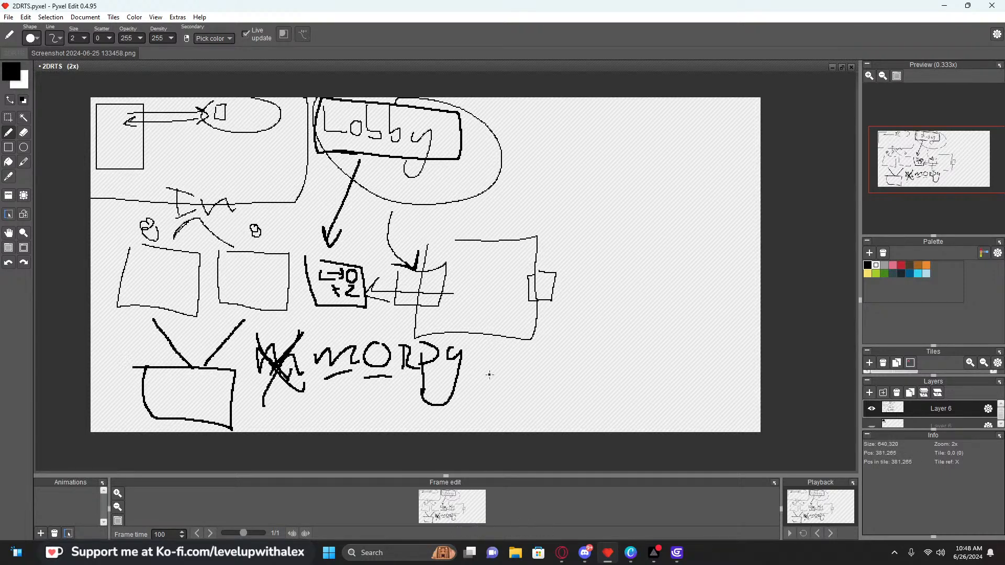
mouse_move(288, 354)
mouse_down()
mouse_move(495, 353)
mouse_move(463, 400)
mouse_up()
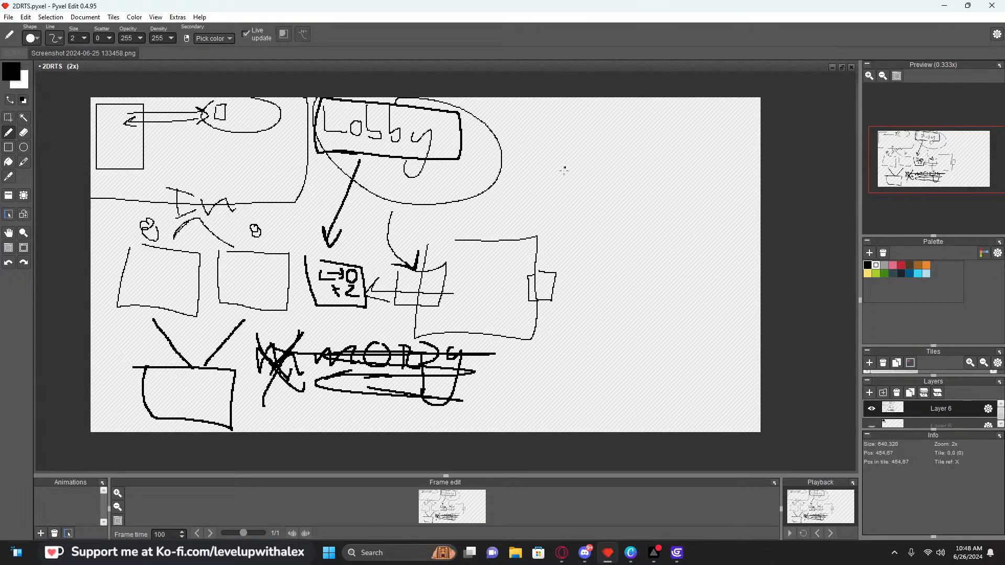
Undo the stray strokes, the "MMORPG" lettering and the third box with its connecting lines
drag(563, 170, 570, 211)
drag(542, 182, 566, 177)
key(ctrl+z)
key(ctrl+z)
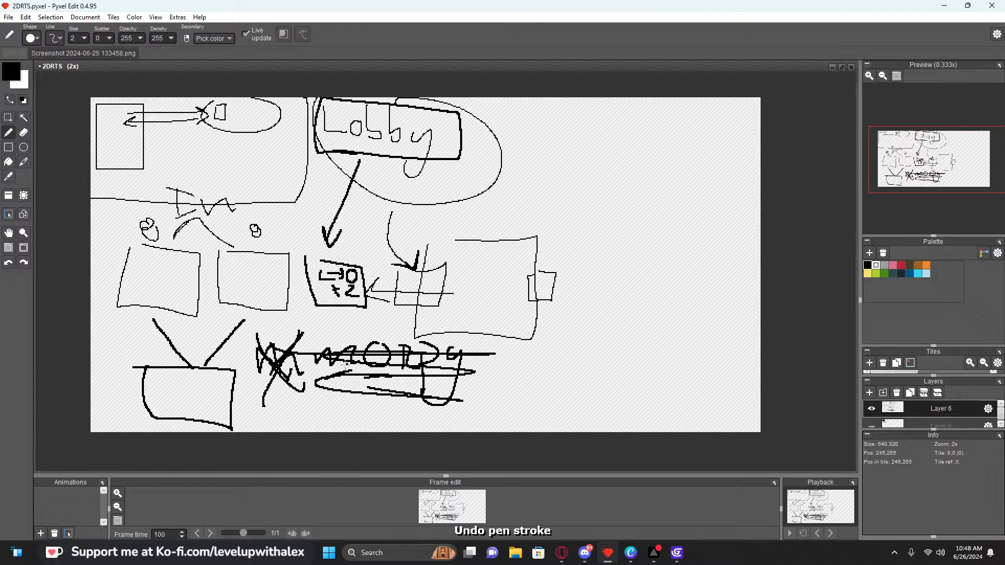
key(ctrl+z)
key(ctrl+z)
key(ctrl+z)
key(ctrl+z)
key(ctrl+z)
key(ctrl+z)
key(ctrl+z)
key(ctrl+z)
key(ctrl+z)
key(ctrl+z)
key(ctrl+z)
key(ctrl+z)
key(ctrl+z)
key(ctrl+z)
key(ctrl+z)
key(ctrl+z)
key(ctrl+z)
key(ctrl+z)
key(ctrl+z)
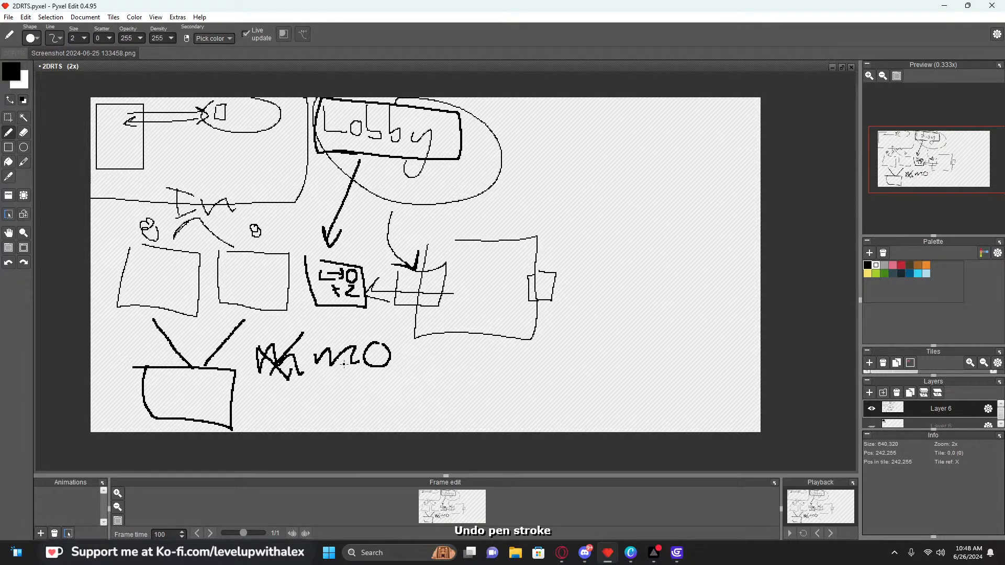
key(ctrl+z)
key(ctrl+z)
key(ctrl+z)
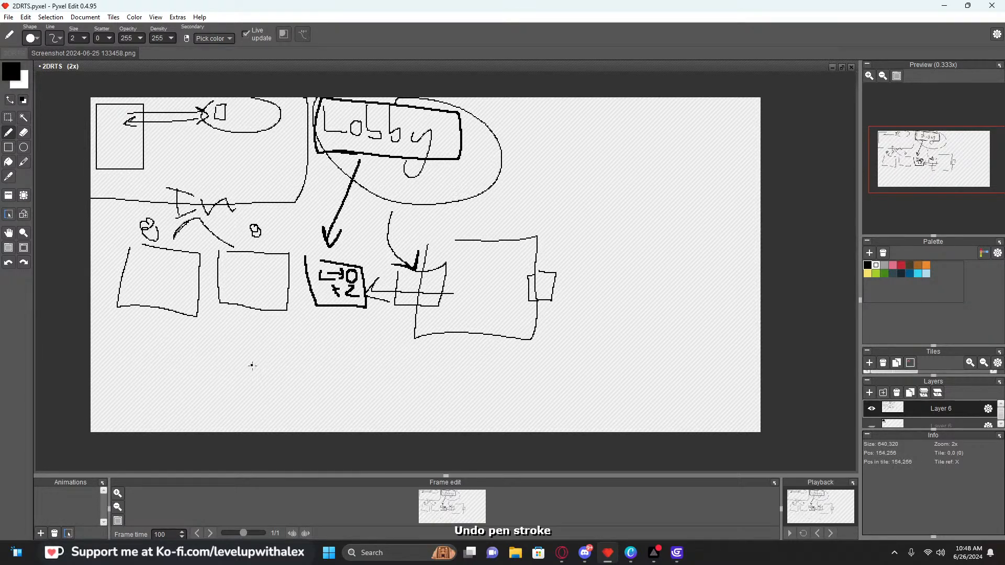
drag(175, 329, 230, 323)
key(ctrl+z)
Draw a tall panel along the canvas's right side, fill it with rows of lines like a list, and undo the stray stroke
mouse_move(596, 101)
mouse_down()
mouse_move(570, 112)
mouse_move(578, 399)
mouse_move(637, 396)
mouse_up()
mouse_move(679, 98)
mouse_down()
mouse_move(752, 174)
mouse_move(653, 403)
mouse_up()
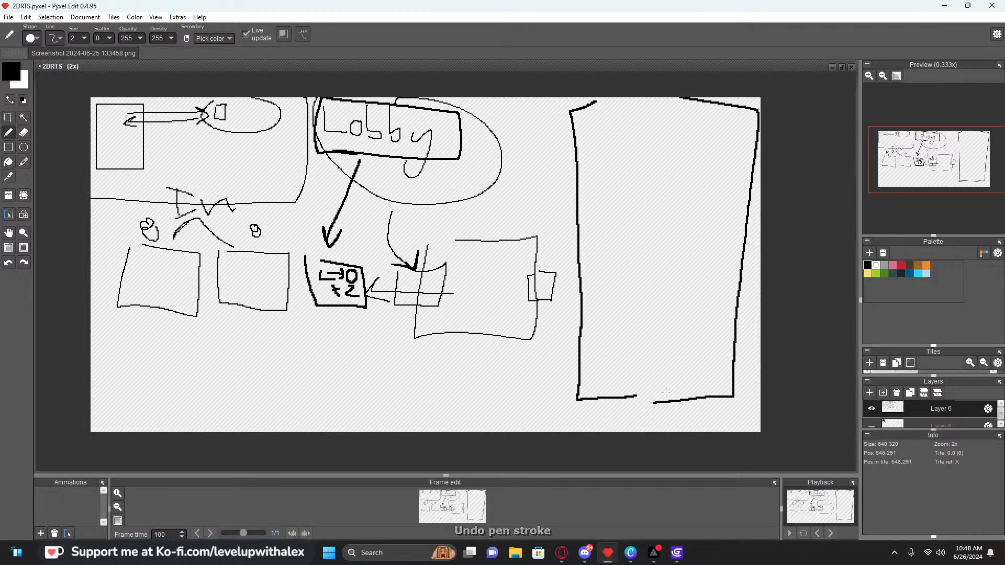
drag(619, 129, 727, 117)
drag(614, 157, 695, 154)
mouse_move(606, 184)
mouse_down()
mouse_move(677, 190)
mouse_move(705, 206)
mouse_up()
drag(591, 228, 688, 239)
drag(613, 256, 692, 274)
drag(629, 291, 686, 324)
click(612, 267)
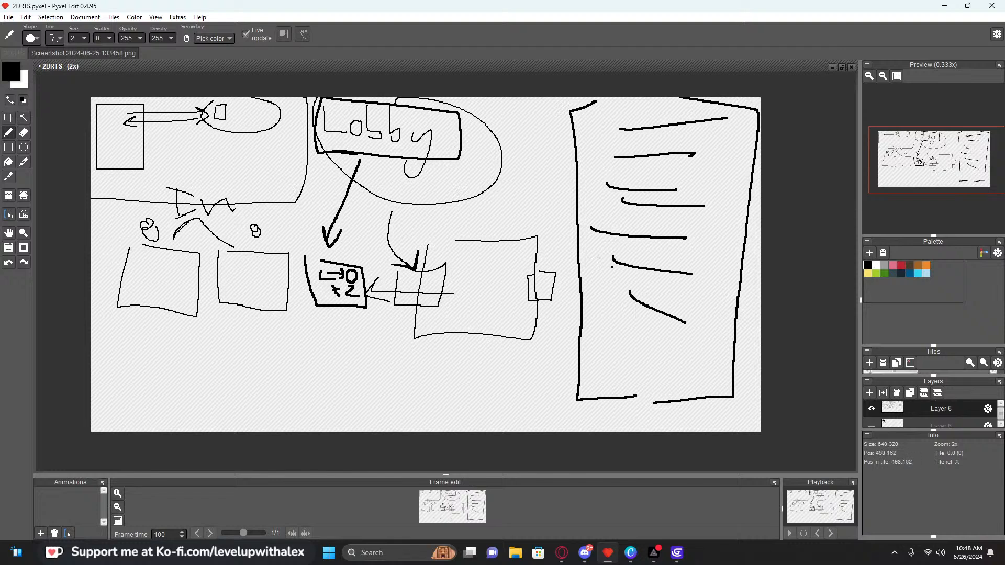
drag(563, 378, 173, 369)
key(ctrl+z)
Draw a box in the canvas's lower-left corner with a narrow strip along its bottom containing a single line
drag(86, 409, 258, 432)
drag(126, 426, 214, 430)
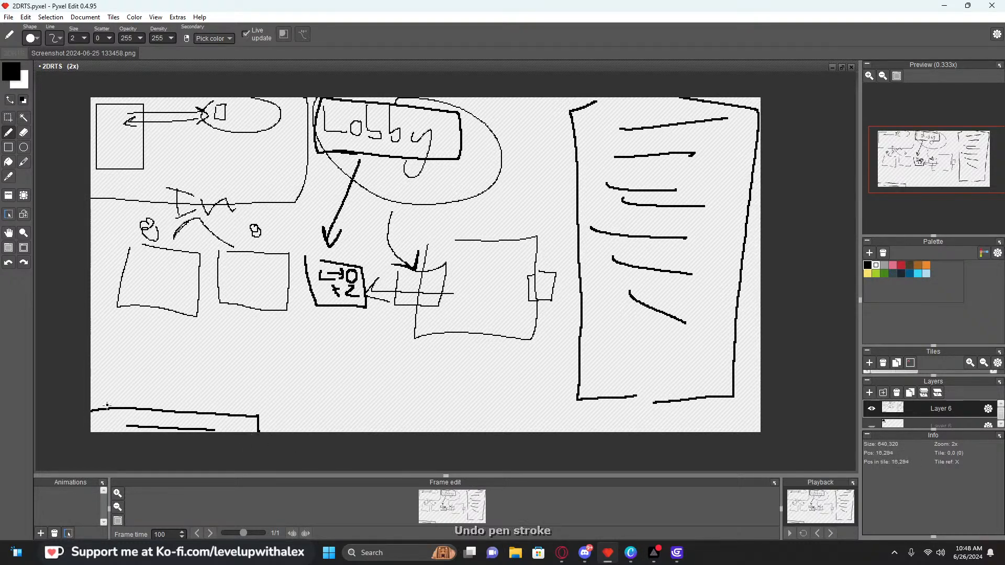
mouse_move(78, 319)
mouse_down()
mouse_move(261, 374)
mouse_move(259, 432)
mouse_up()
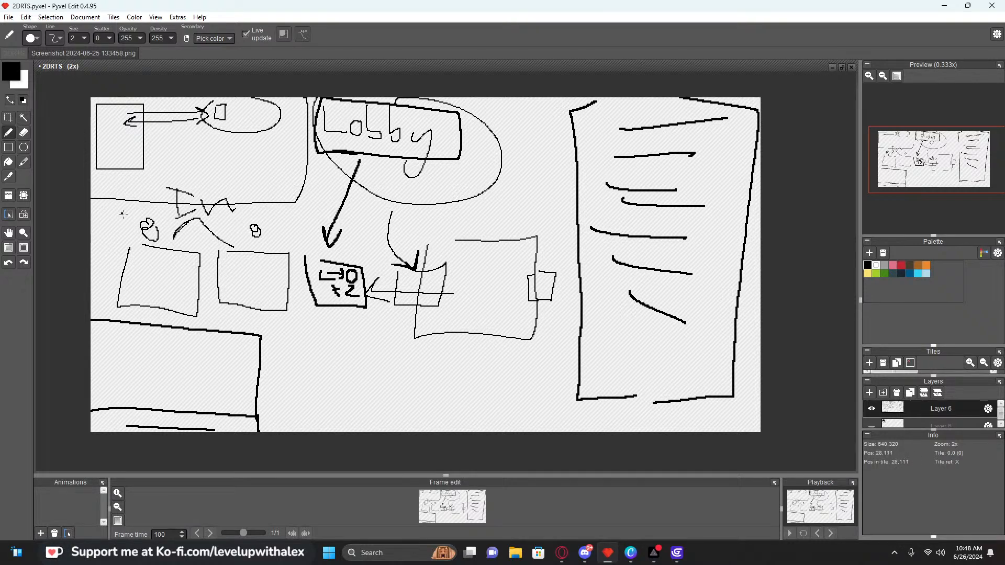
Draw a curved arrow into the first box under the "En" lettering and a short arrow linking it to the second box
mouse_move(121, 214)
mouse_down()
mouse_move(109, 262)
mouse_move(113, 255)
mouse_up()
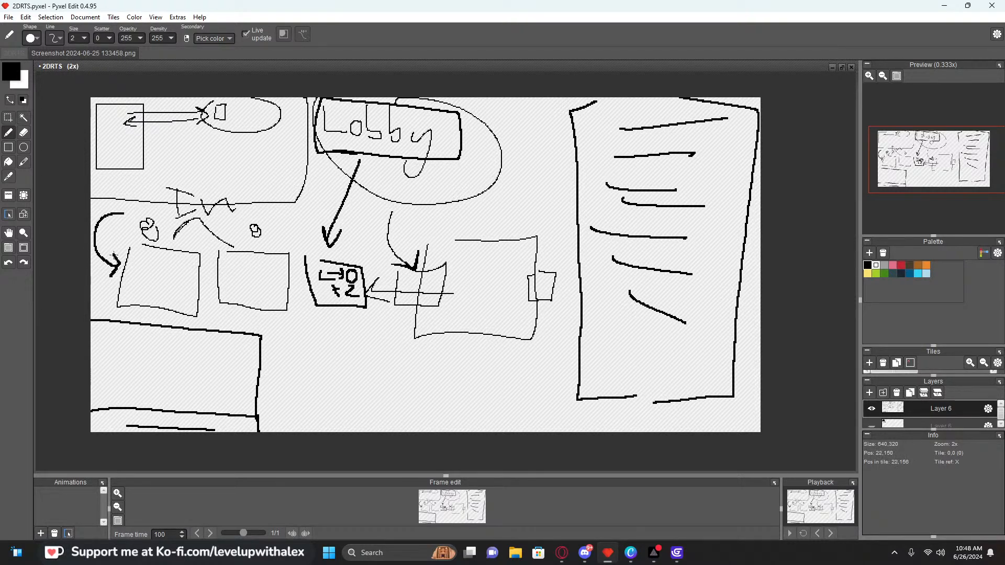
mouse_move(181, 278)
mouse_down()
mouse_move(234, 278)
mouse_move(225, 286)
mouse_move(187, 264)
mouse_move(191, 283)
mouse_move(240, 250)
mouse_move(278, 290)
mouse_move(255, 260)
mouse_up()
key(ctrl+z)
mouse_move(262, 295)
mouse_down()
mouse_move(264, 325)
mouse_move(277, 340)
mouse_up()
key(ctrl+z)
key(ctrl+z)
key(ctrl+z)
key(ctrl+z)
key(ctrl+z)
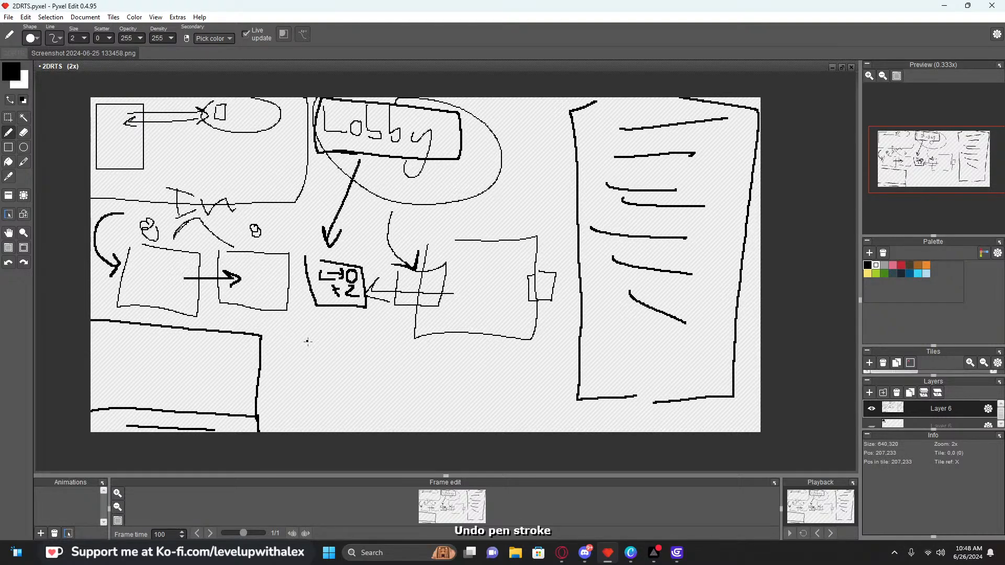
drag(185, 283, 229, 278)
drag(224, 270, 229, 288)
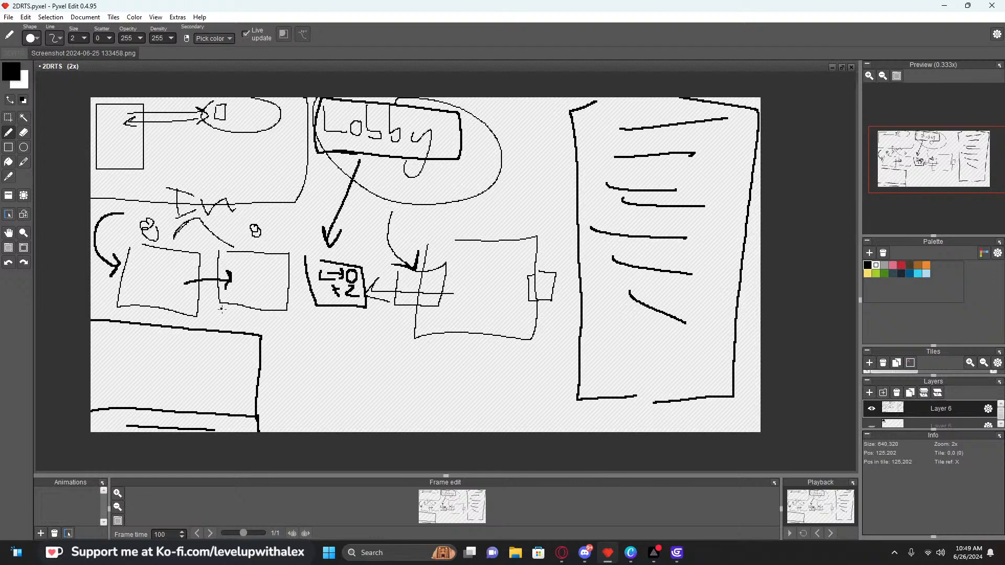
Undo the arrows, panels, boxes and remaining diagram strokes back to the upper-left framed sketch and the "Lobby" lettering
mouse_move(120, 198)
mouse_down()
mouse_move(92, 227)
mouse_move(535, 235)
mouse_move(173, 225)
mouse_up()
key(ctrl+z)
key(ctrl+z)
key(ctrl+z)
key(ctrl+z)
key(ctrl+z)
key(ctrl+z)
key(ctrl+z)
key(ctrl+z)
key(ctrl+z)
key(ctrl+z)
key(ctrl+z)
key(ctrl+z)
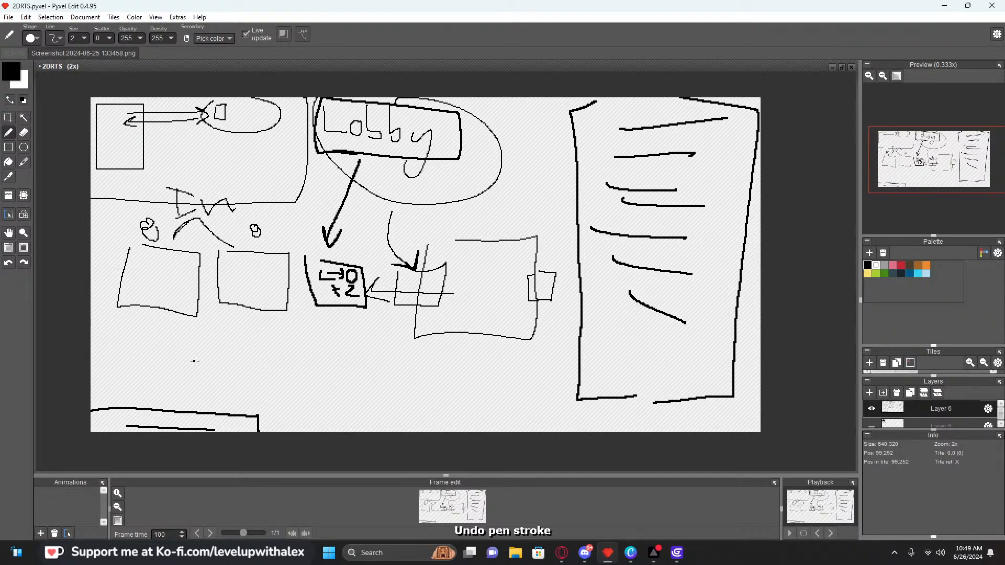
key(ctrl+z)
key(ctrl+z)
key(ctrl+z)
key(ctrl+z)
key(ctrl+z)
key(ctrl+z)
key(ctrl+z)
key(ctrl+z)
key(ctrl+z)
key(ctrl+z)
key(ctrl+z)
key(ctrl+z)
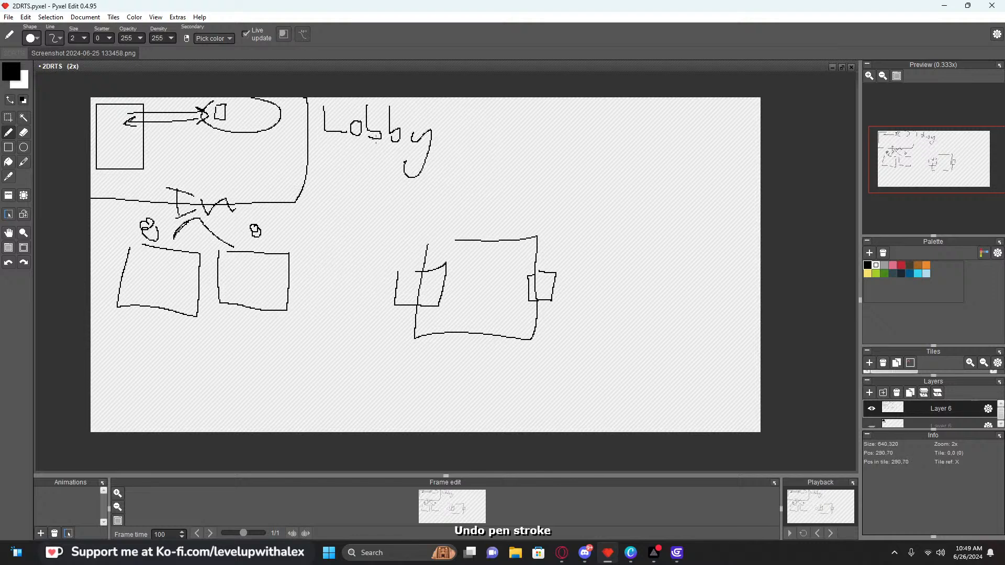
key(ctrl+z)
key(ctrl+z)
key(ctrl+z)
key(ctrl+z)
key(ctrl+z)
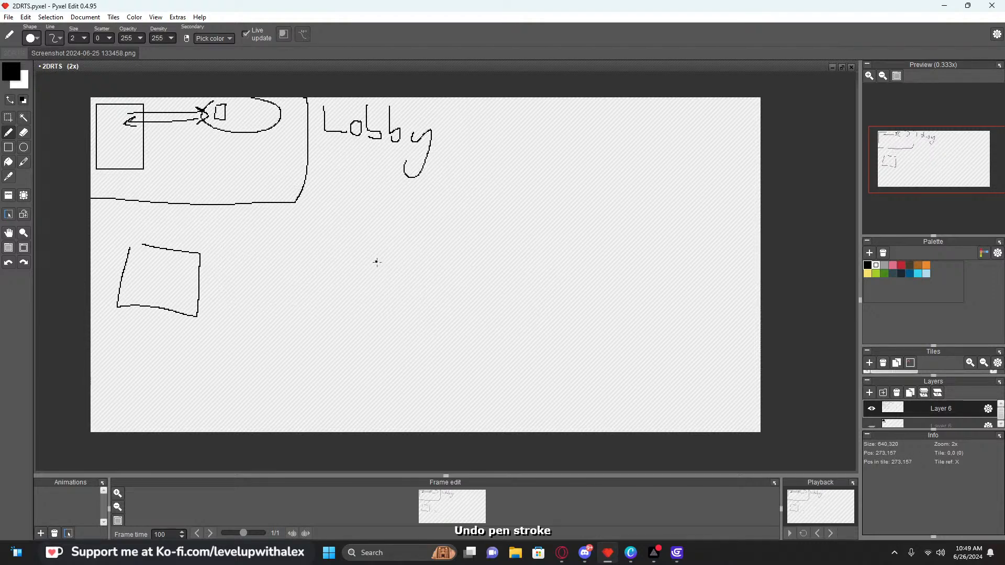
Underline "Lobby", draw a tall box beneath it, and letter "4 Co-OP" beside the box
drag(313, 168, 417, 166)
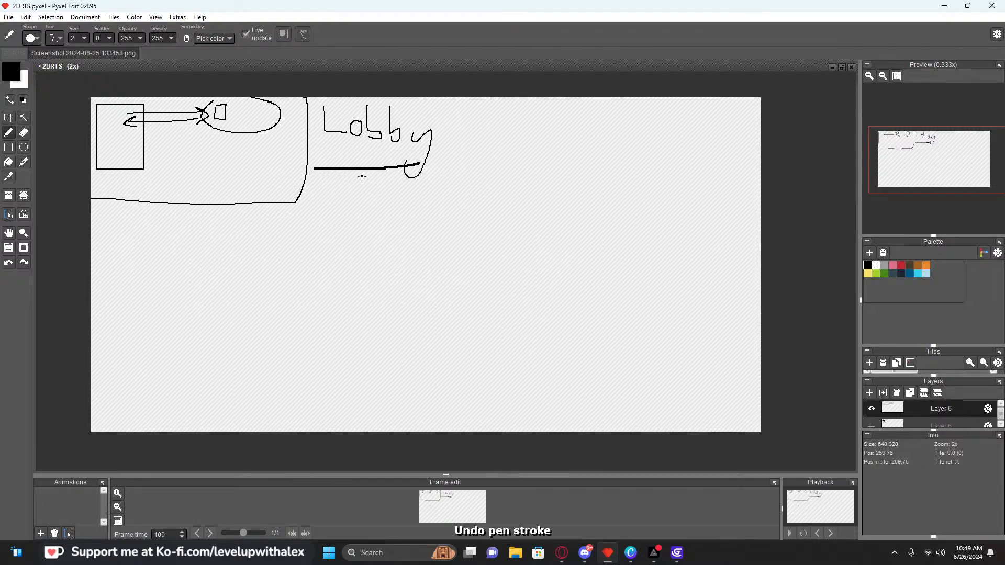
mouse_move(340, 183)
mouse_down()
mouse_move(384, 180)
mouse_move(344, 259)
mouse_move(348, 183)
mouse_up()
drag(413, 195, 427, 229)
mouse_move(467, 191)
mouse_down()
mouse_move(470, 216)
mouse_move(530, 196)
mouse_move(565, 221)
mouse_up()
drag(554, 189, 556, 203)
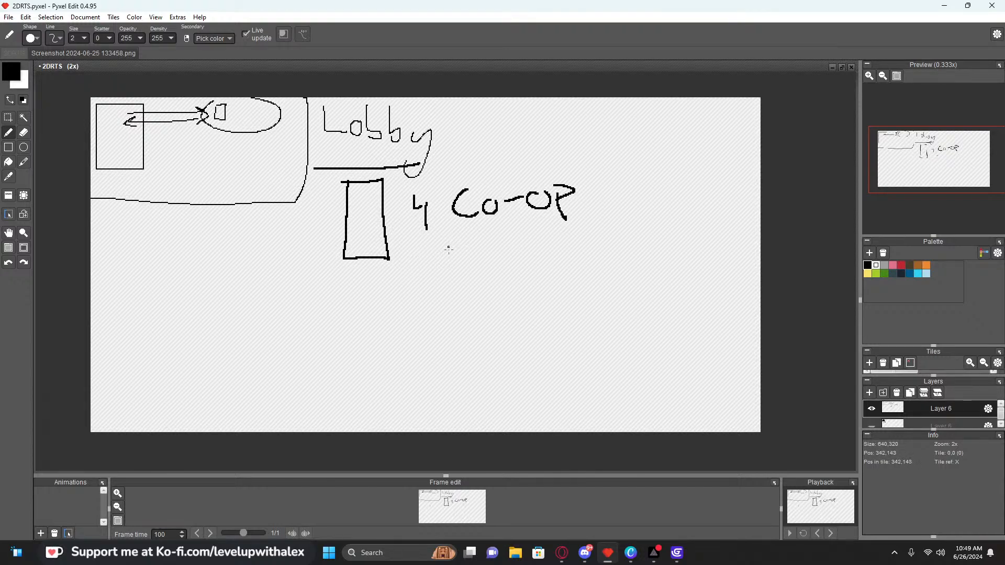
Add a plus-like mark below the "Co-OP" lettering and strokes around the lettering
drag(457, 249, 483, 240)
drag(468, 246, 475, 265)
mouse_move(453, 214)
mouse_down()
mouse_move(446, 226)
mouse_move(461, 256)
mouse_move(574, 244)
mouse_up()
mouse_move(508, 273)
mouse_down()
mouse_move(426, 244)
mouse_move(431, 232)
mouse_up()
mouse_move(412, 200)
mouse_down()
mouse_move(423, 207)
mouse_move(411, 223)
mouse_up()
Undo the extra marks, the "4 Co-OP" lettering and the tall box beneath "Lobby"
key(ctrl+z)
key(ctrl+z)
key(ctrl+z)
key(ctrl+z)
key(ctrl+z)
key(ctrl+z)
key(ctrl+z)
key(ctrl+z)
key(ctrl+z)
key(ctrl+z)
key(ctrl+z)
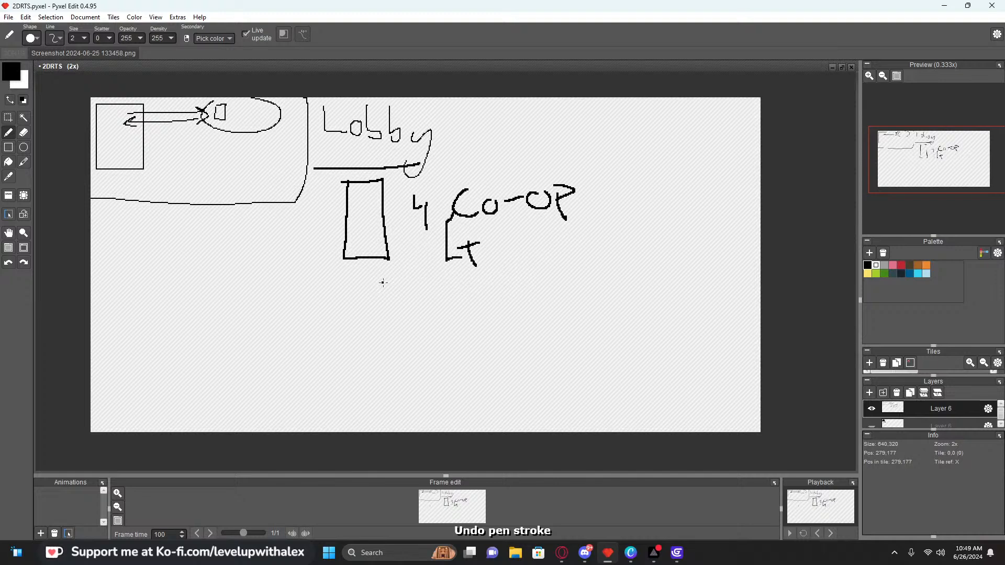
key(ctrl+z)
key(ctrl+z)
key(ctrl+z)
key(ctrl+z)
key(ctrl+z)
key(ctrl+z)
key(ctrl+z)
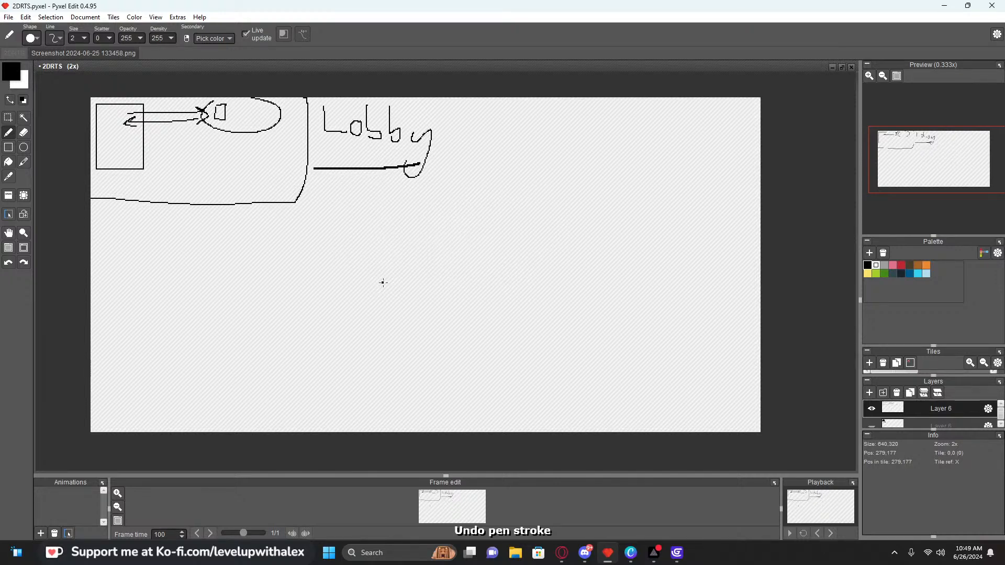
Redraw the underline beneath "Lobby" and undo the trial strokes made below it
drag(313, 156, 410, 164)
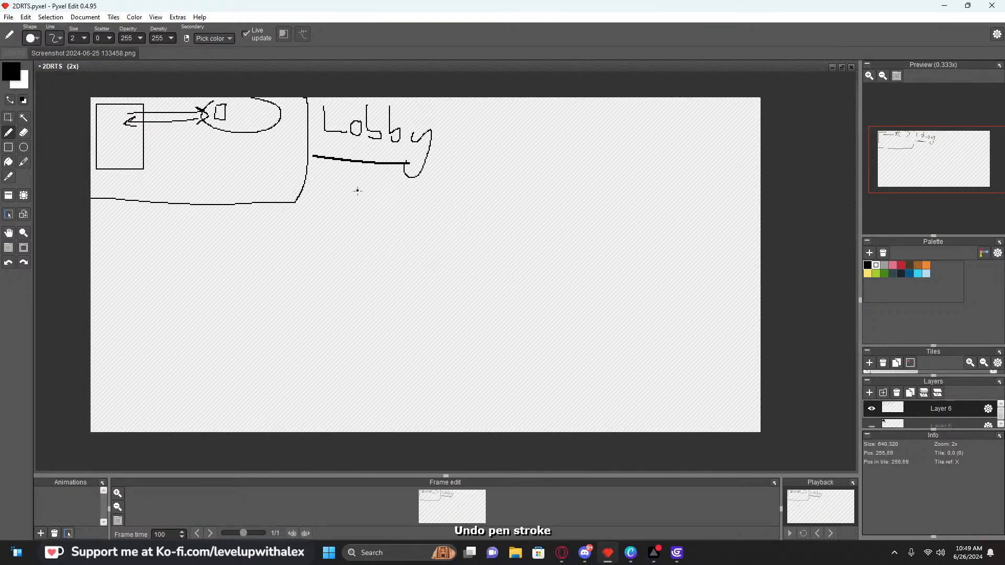
mouse_move(328, 180)
mouse_down()
mouse_move(325, 213)
mouse_move(358, 181)
mouse_move(329, 178)
mouse_move(341, 188)
mouse_up()
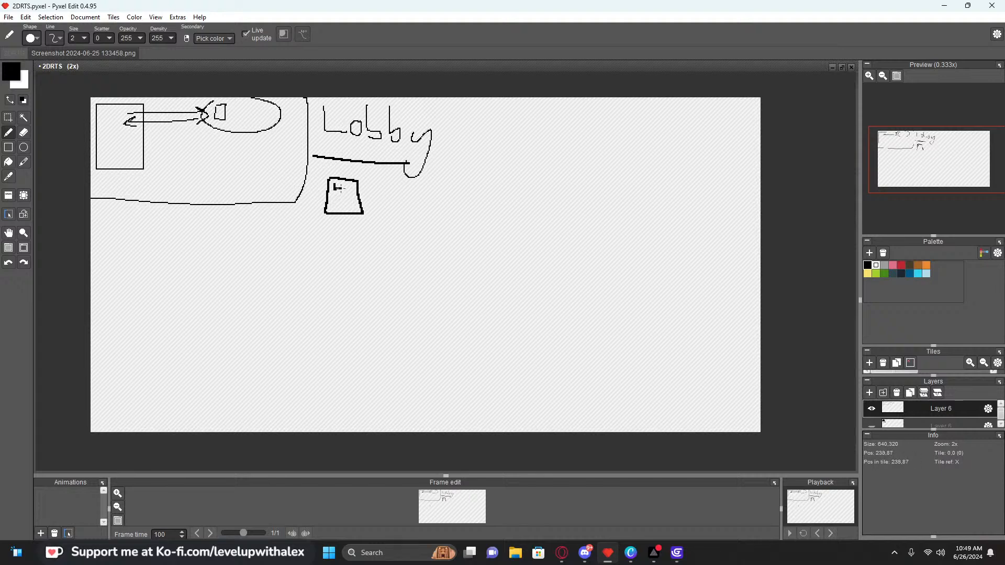
key(ctrl+z)
key(ctrl+z)
key(ctrl+z)
key(ctrl+z)
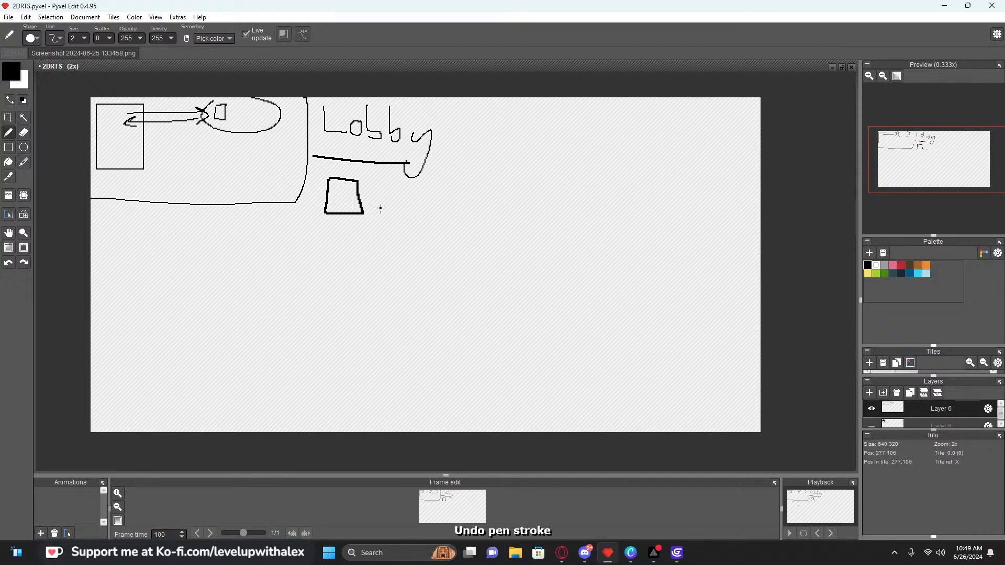
key(m)
drag(91, 98, 474, 253)
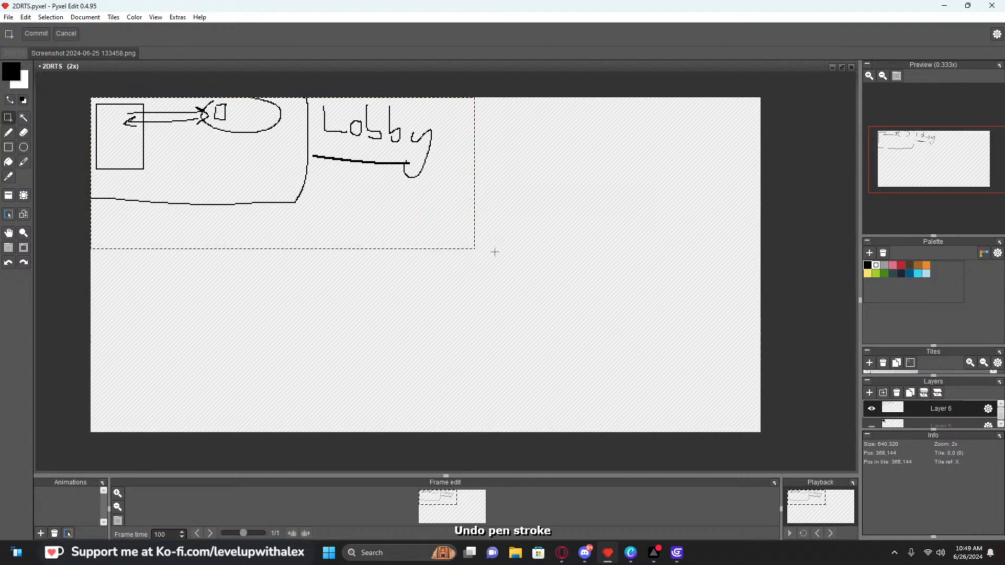
key(b)
mouse_move(328, 165)
mouse_down()
mouse_move(327, 214)
mouse_move(369, 174)
mouse_move(328, 168)
mouse_up()
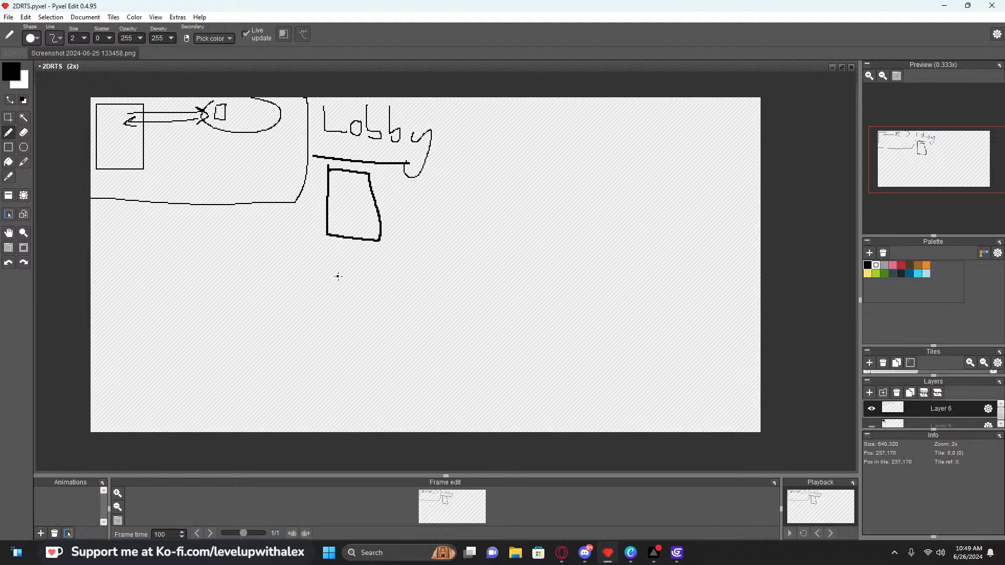
drag(319, 242, 276, 279)
mouse_move(374, 251)
mouse_down()
mouse_move(402, 282)
mouse_move(368, 308)
mouse_move(468, 268)
mouse_move(418, 257)
mouse_up()
key(ctrl+z)
mouse_move(225, 261)
mouse_down()
mouse_move(293, 280)
mouse_move(235, 301)
mouse_up()
key(ctrl+z)
key(ctrl+z)
key(ctrl+z)
key(ctrl+z)
key(ctrl+z)
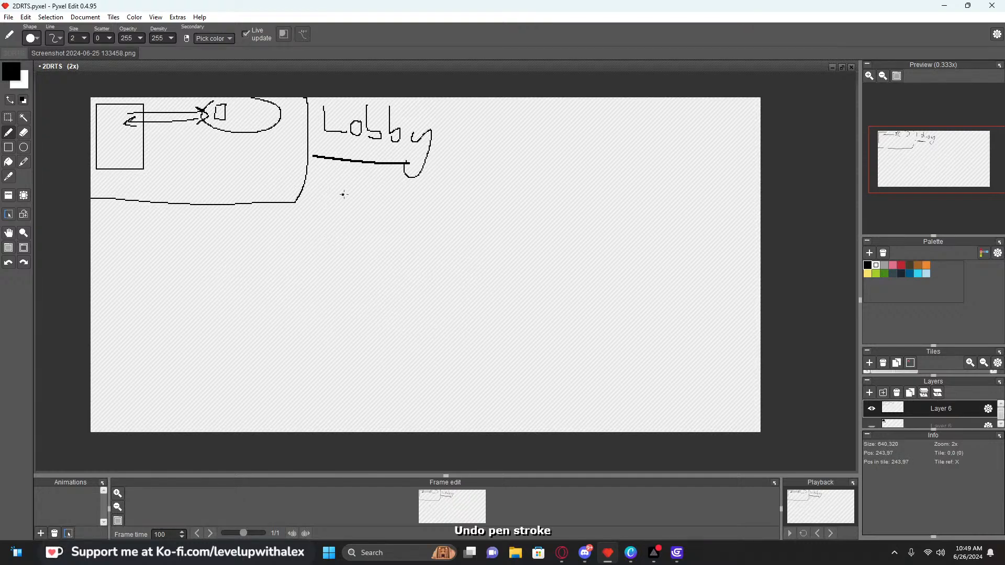
Draw a closing bracket after "Lobby" with two short lines branching out from it
drag(463, 103, 441, 184)
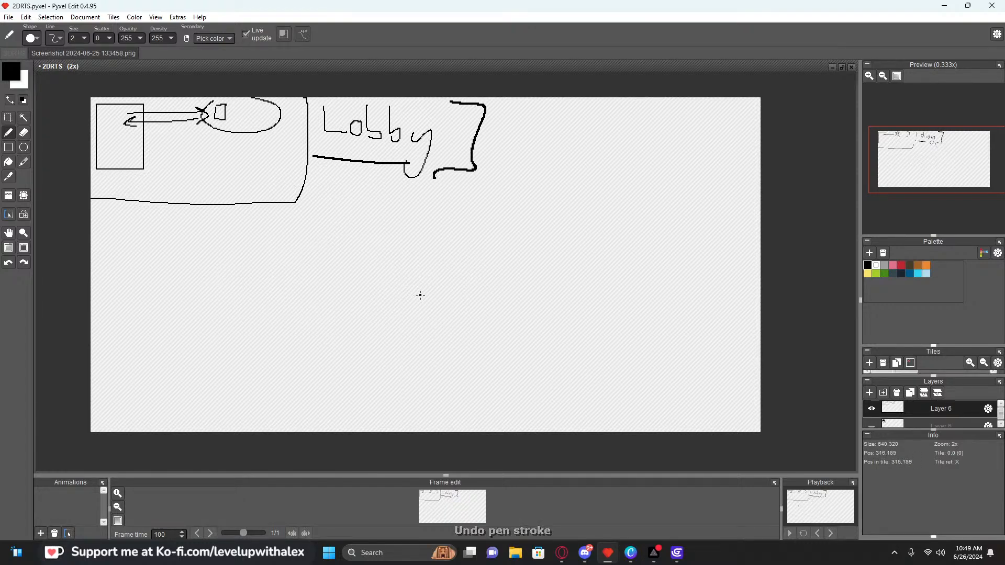
drag(533, 123, 527, 167)
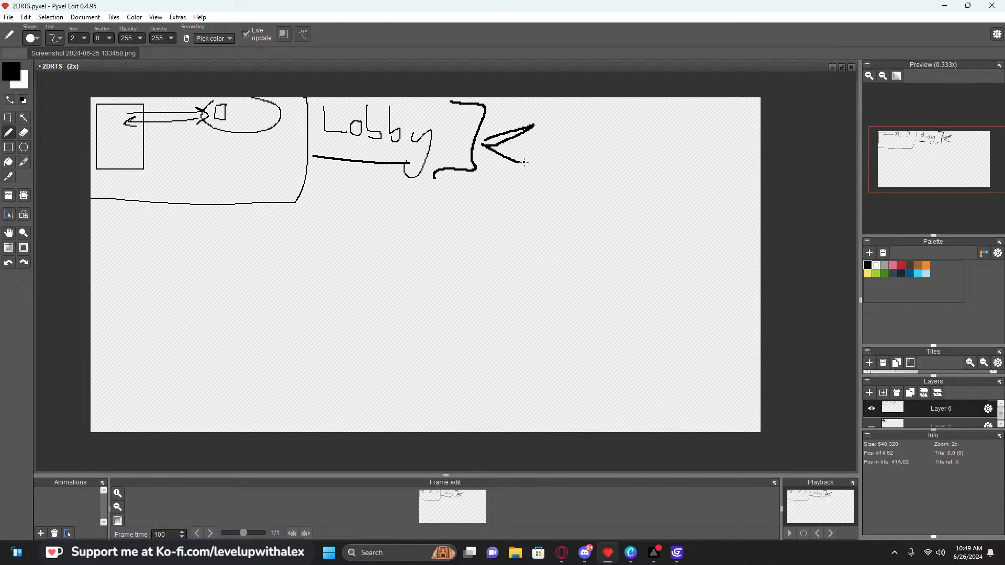
key(ctrl+z)
drag(513, 119, 515, 163)
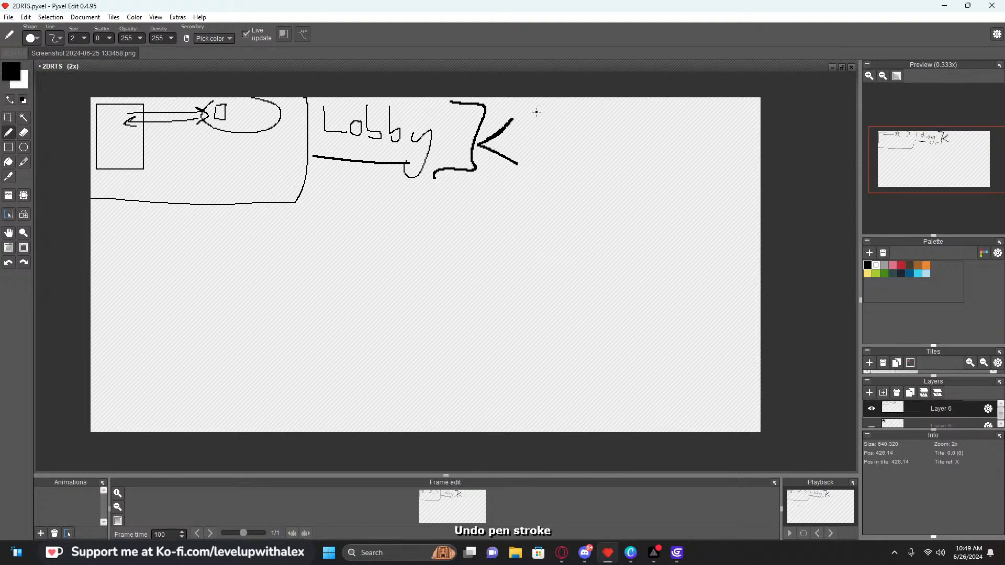
Draw a list of four lines beyond the branch, an arrow into it, and a curved arrow back to "Lobby"
drag(534, 111, 598, 106)
drag(541, 135, 601, 134)
drag(548, 152, 610, 150)
drag(543, 174, 606, 174)
mouse_move(534, 163)
mouse_down()
mouse_move(549, 164)
mouse_move(437, 199)
mouse_move(366, 181)
mouse_move(420, 185)
mouse_move(419, 167)
mouse_move(383, 173)
mouse_up()
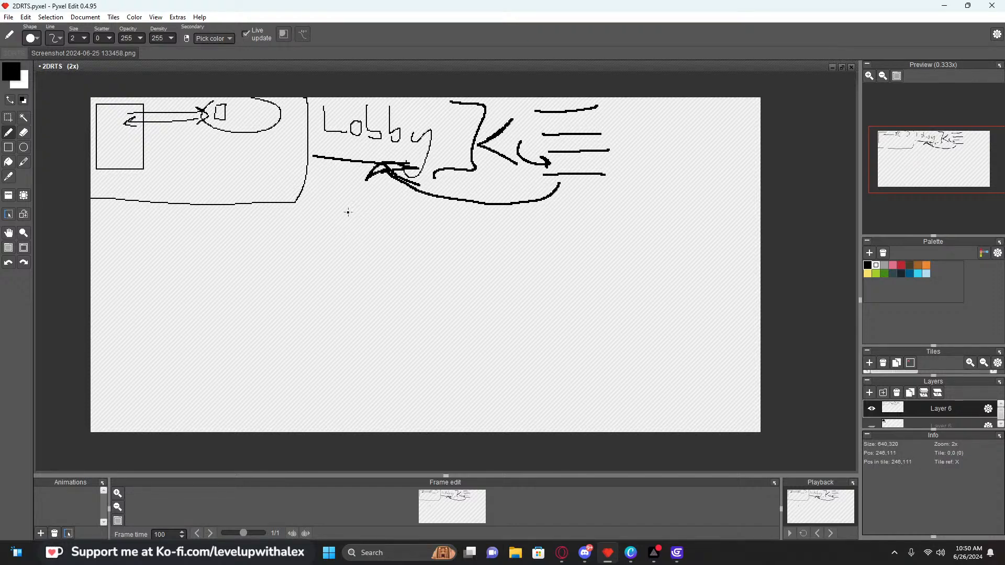
drag(356, 201, 210, 264)
key(ctrl+z)
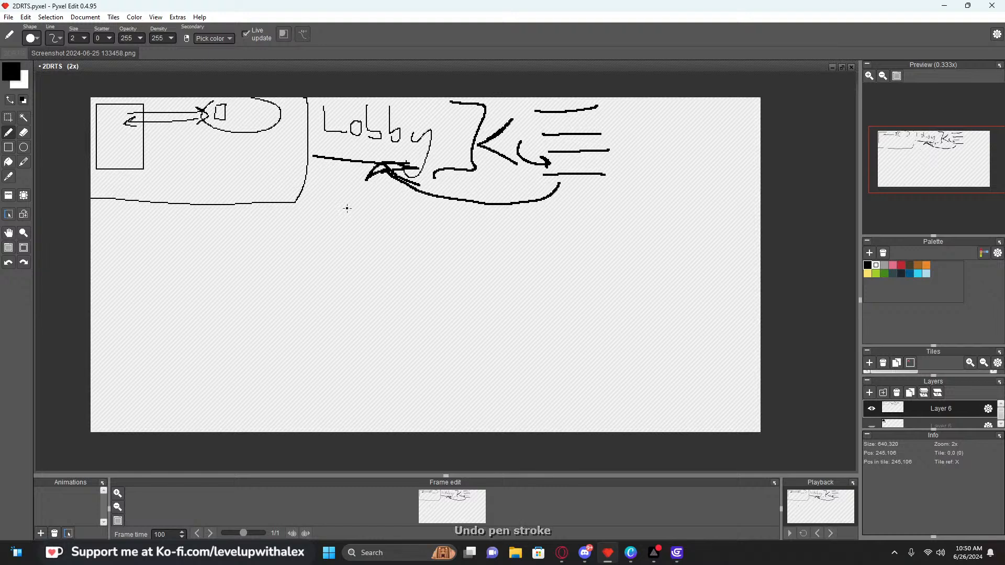
mouse_move(341, 161)
mouse_down()
mouse_move(343, 195)
mouse_move(351, 183)
mouse_up()
key(ctrl+z)
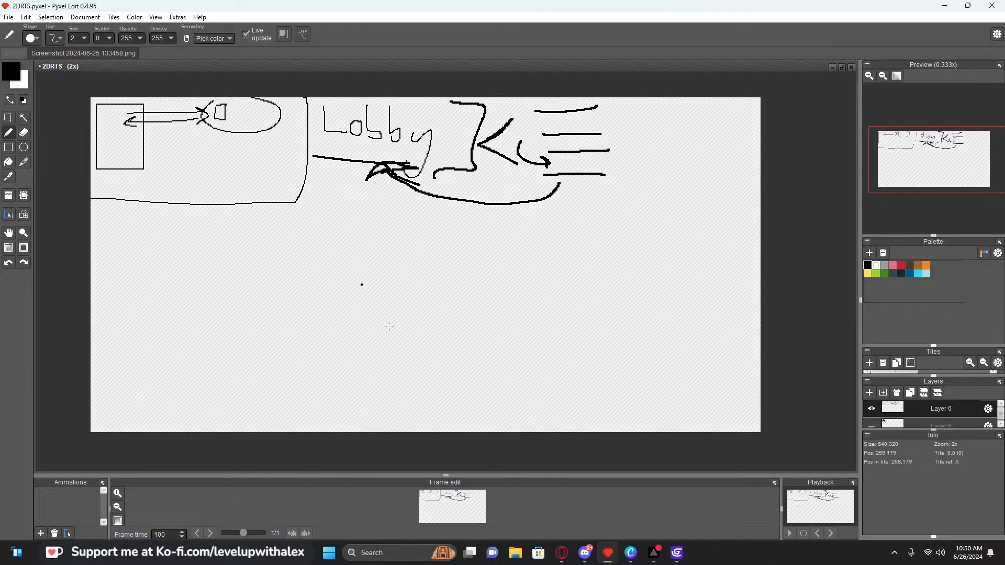
Draw two large boxes side by side below the upper-left sketch and undo the trial line between them
mouse_move(138, 244)
mouse_down()
mouse_move(226, 332)
mouse_move(145, 245)
mouse_up()
mouse_move(257, 249)
mouse_down()
mouse_move(257, 278)
mouse_move(329, 250)
mouse_move(260, 235)
mouse_up()
drag(203, 290, 264, 289)
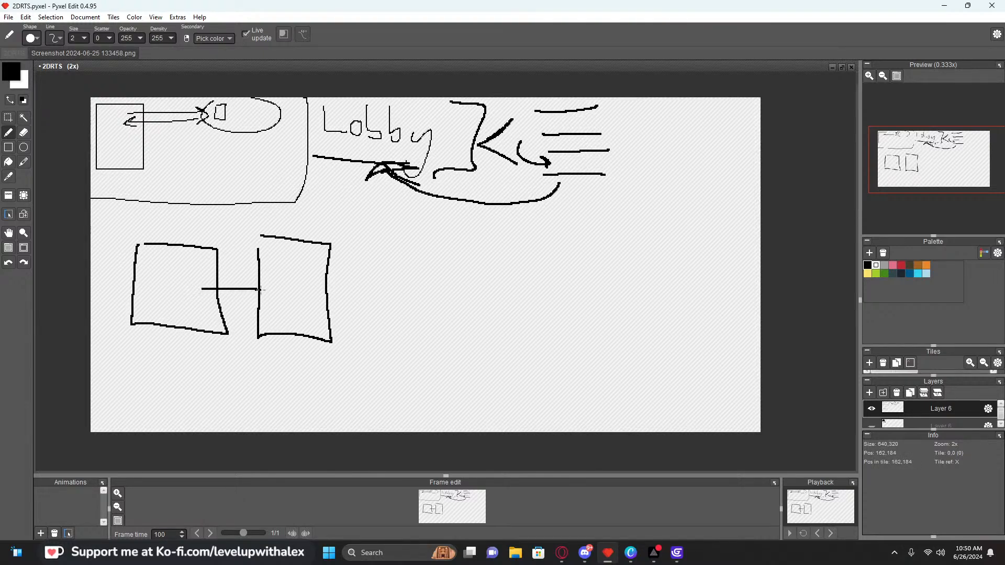
key(ctrl+z)
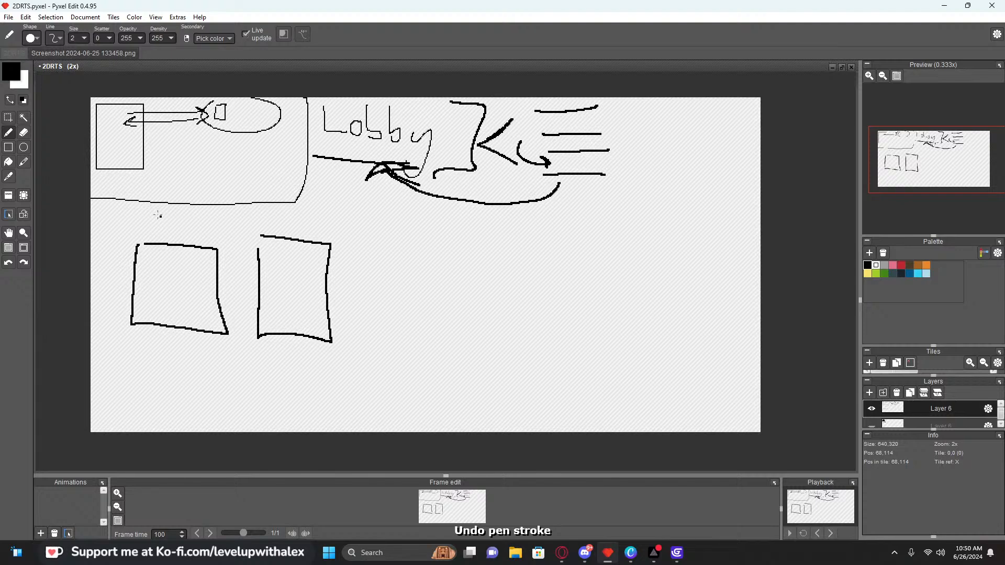
Letter "Act" above each of the two boxes and connect the boxes with a double-headed arrow
drag(148, 228, 172, 215)
drag(179, 215, 181, 227)
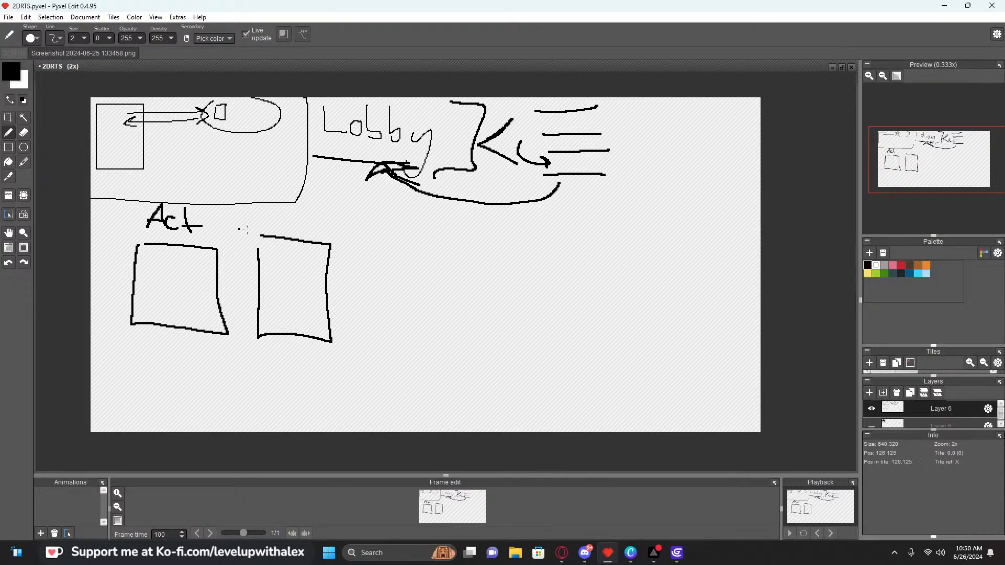
drag(274, 210, 282, 219)
drag(296, 215, 300, 226)
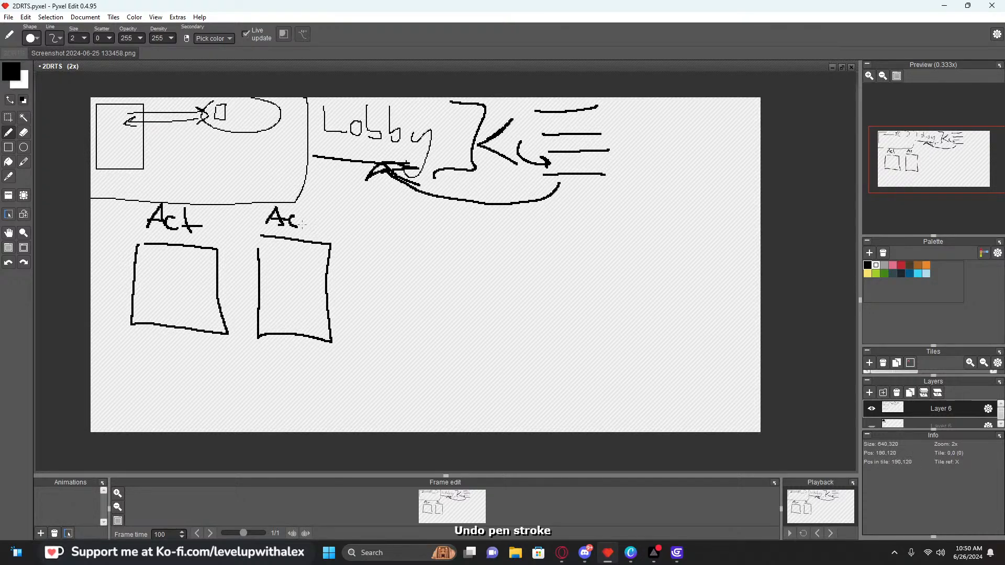
drag(213, 287, 258, 285)
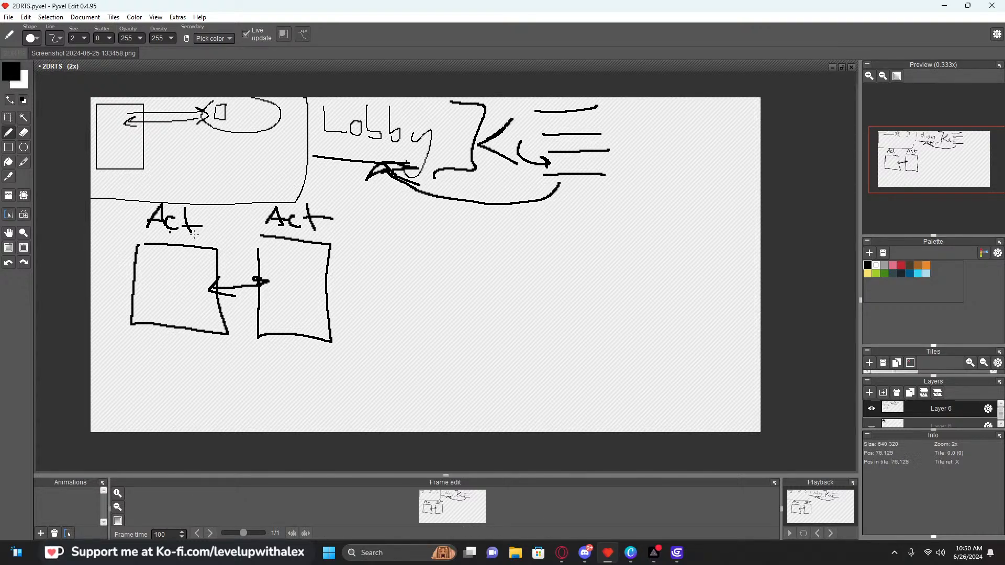
Draw a long line beneath the "Act" labels and a vertical divider between them, undoing the stray strokes
drag(125, 233, 428, 239)
drag(231, 204, 231, 244)
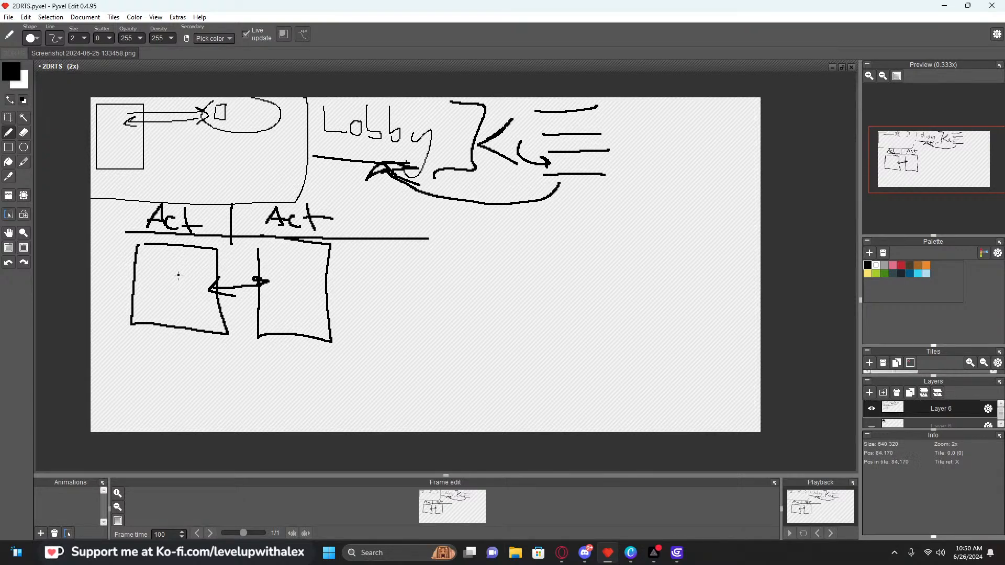
drag(177, 273, 178, 283)
key(ctrl+z)
drag(157, 343, 284, 354)
key(ctrl+z)
Draw a large oval in the canvas's lower middle containing a row of three small connected boxes
mouse_move(477, 274)
mouse_down()
mouse_move(445, 283)
mouse_move(572, 381)
mouse_move(470, 276)
mouse_up()
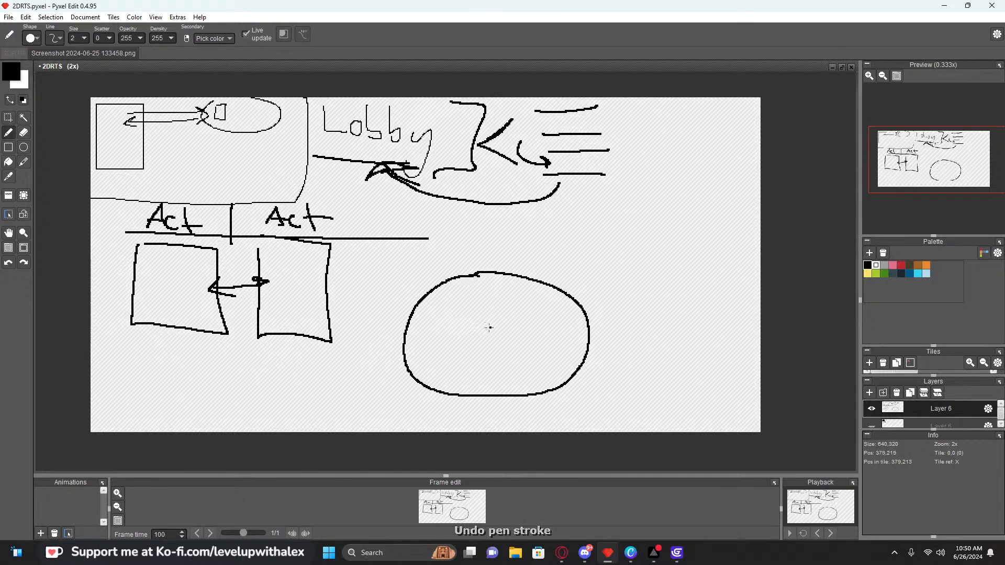
mouse_move(480, 323)
mouse_down()
mouse_move(491, 350)
mouse_move(477, 323)
mouse_up()
drag(537, 345, 545, 324)
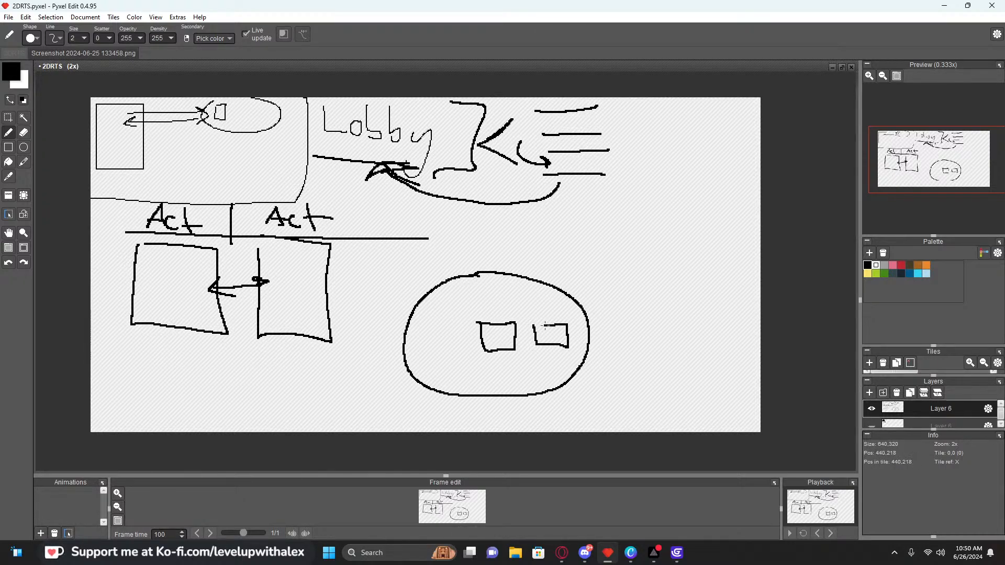
mouse_move(428, 327)
mouse_down()
mouse_move(471, 348)
mouse_move(434, 322)
mouse_move(565, 351)
mouse_up()
Separate the three small boxes with two vertical lines and frame the first two boxes inside the oval
drag(469, 293, 470, 362)
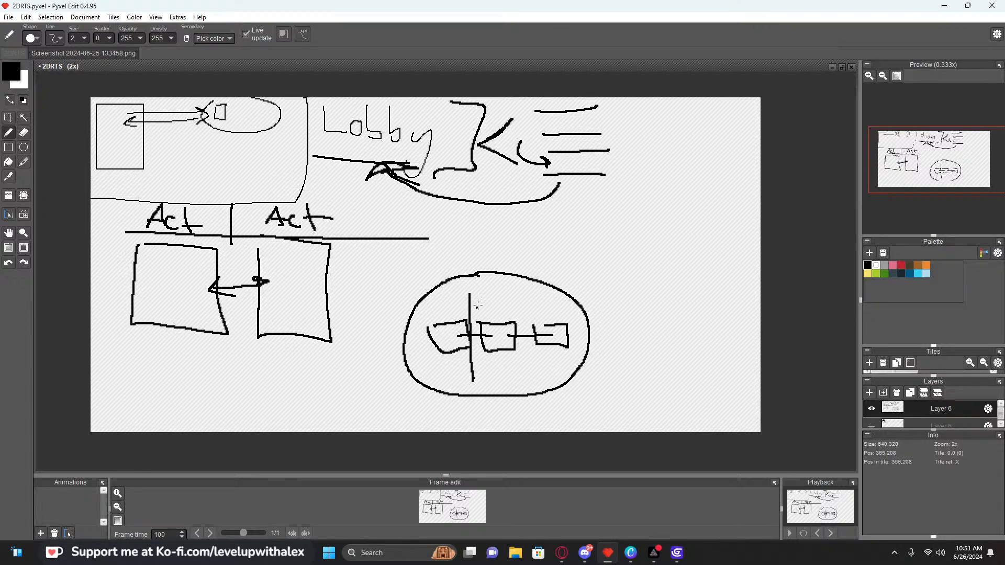
key(ctrl+z)
drag(471, 292, 476, 390)
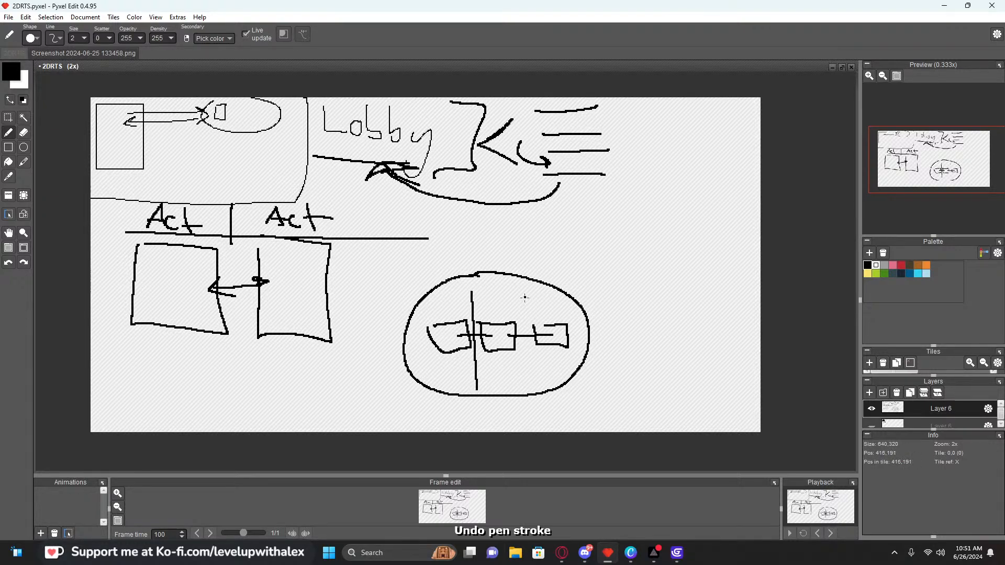
drag(519, 300, 525, 390)
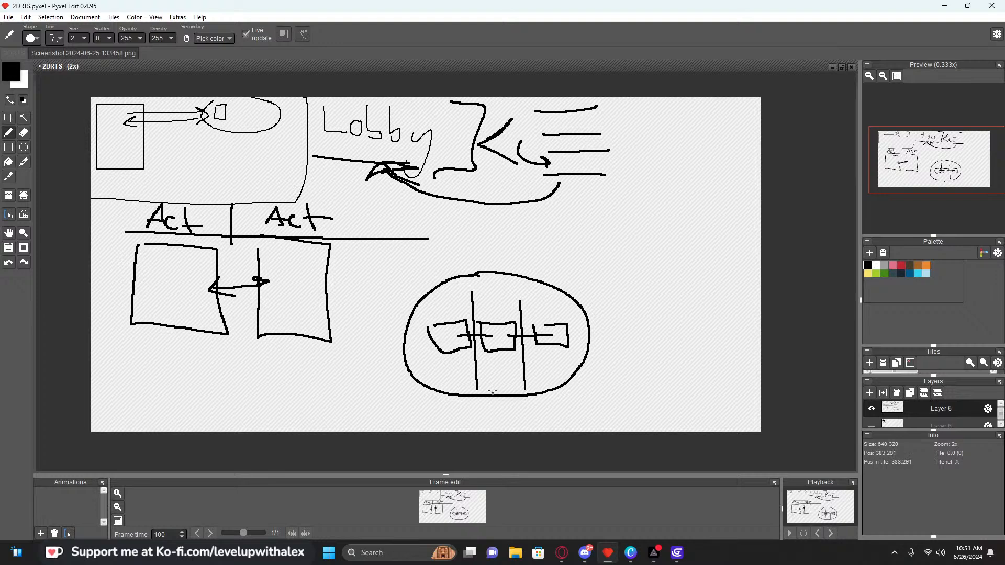
drag(481, 297, 525, 296)
drag(480, 389, 537, 390)
mouse_move(416, 298)
mouse_down()
mouse_move(460, 397)
mouse_move(481, 398)
mouse_up()
Draw an arrow from the oval to the four-line list, undo the return arrow, and draw a curved arrow into the oval's side
mouse_move(416, 304)
mouse_down()
mouse_move(471, 295)
mouse_move(571, 181)
mouse_move(464, 278)
mouse_move(483, 274)
mouse_up()
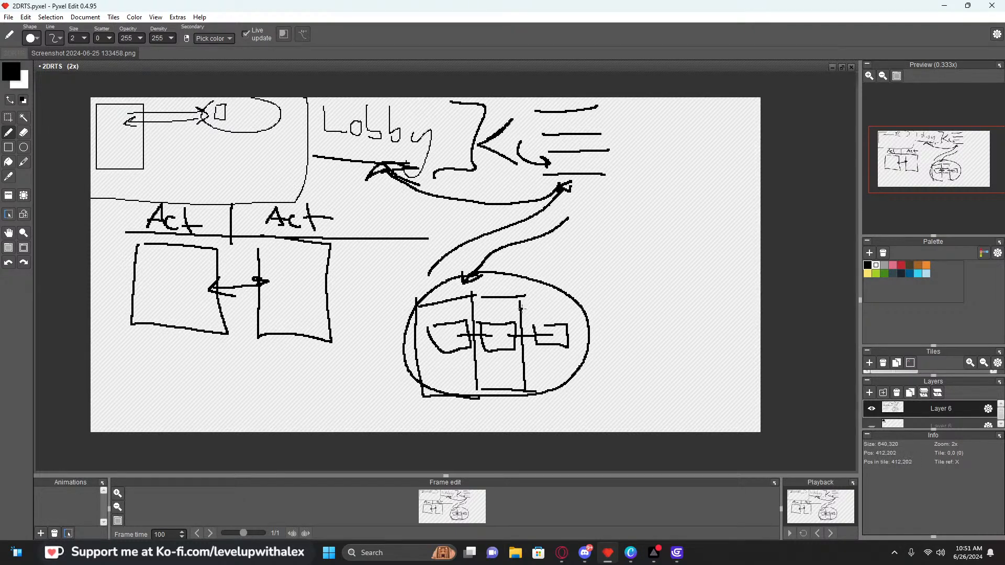
key(ctrl+z)
key(ctrl+z)
key(ctrl+z)
mouse_move(419, 263)
mouse_down()
mouse_move(381, 309)
mouse_move(403, 333)
mouse_up()
drag(403, 333, 396, 322)
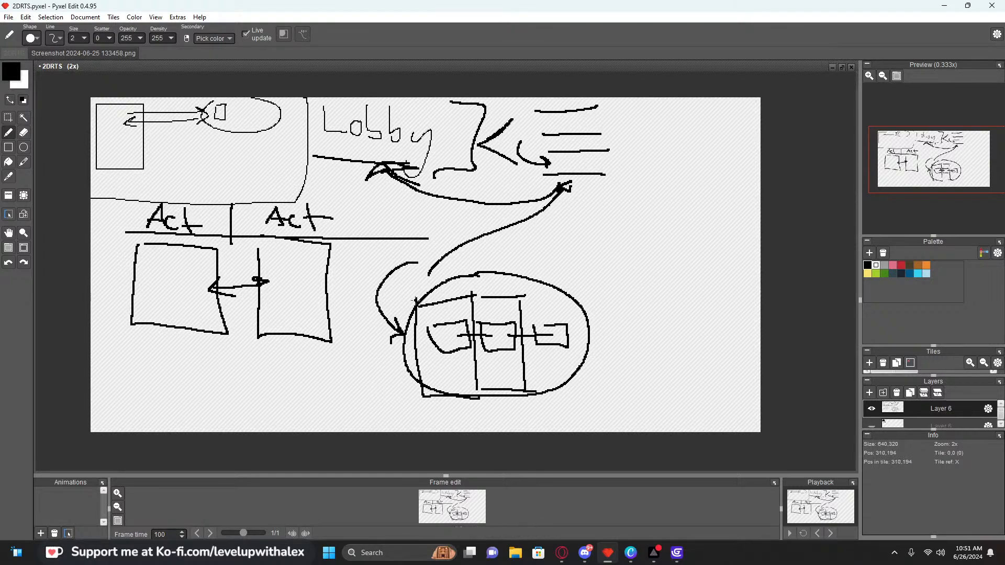
Mark crosses by the first two small boxes and a zigzag line running out of the oval, and undo these strokes
mouse_move(409, 351)
mouse_down()
mouse_move(379, 362)
mouse_move(423, 372)
mouse_up()
key(ctrl+z)
drag(421, 356, 381, 394)
mouse_move(492, 357)
mouse_down()
mouse_move(495, 369)
mouse_move(477, 376)
mouse_up()
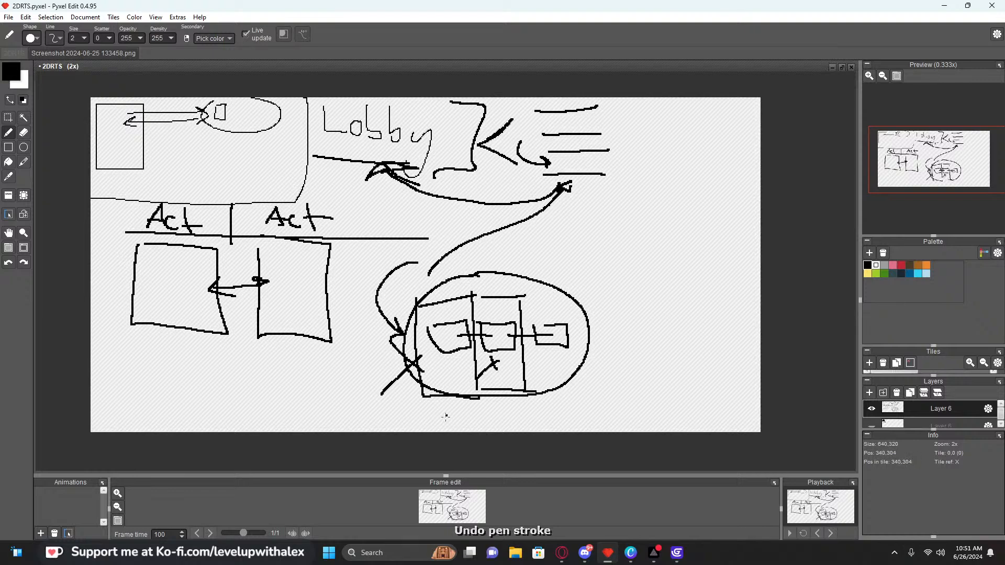
mouse_move(581, 307)
mouse_down()
mouse_move(642, 274)
mouse_move(744, 247)
mouse_up()
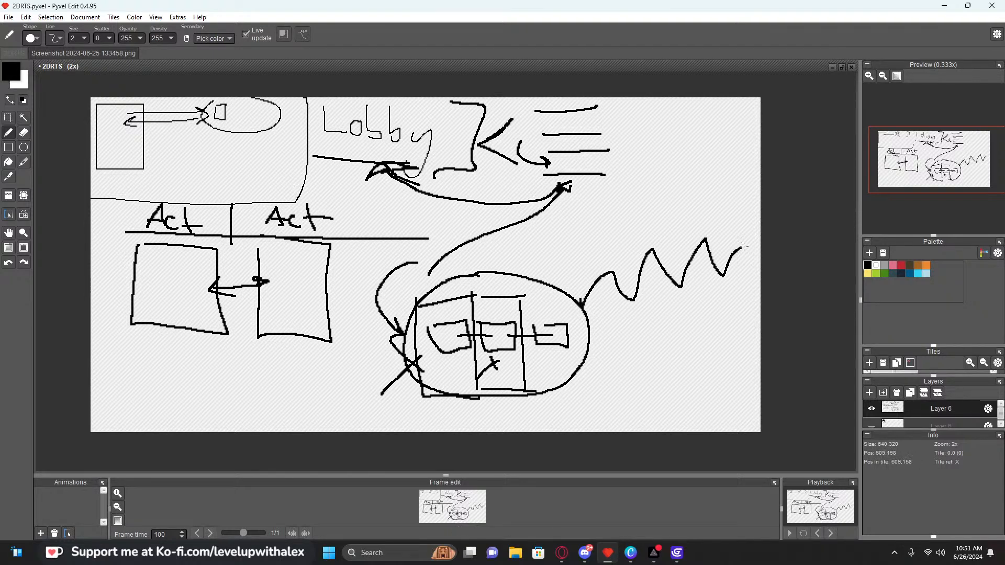
key(ctrl+z)
key(ctrl+z)
key(ctrl+z)
key(ctrl+z)
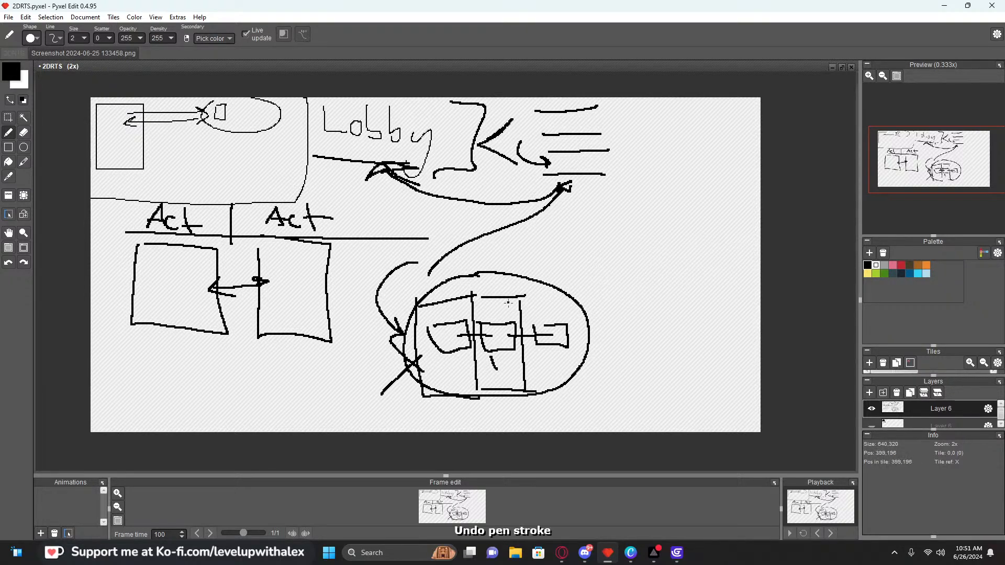
key(ctrl+z)
Undo the strokes back past the arrows, frames, oval and its boxes to the unfinished second "Act" label
mouse_move(144, 184)
mouse_down()
mouse_move(90, 238)
mouse_move(605, 118)
mouse_up()
key(ctrl+z)
key(ctrl+z)
key(ctrl+z)
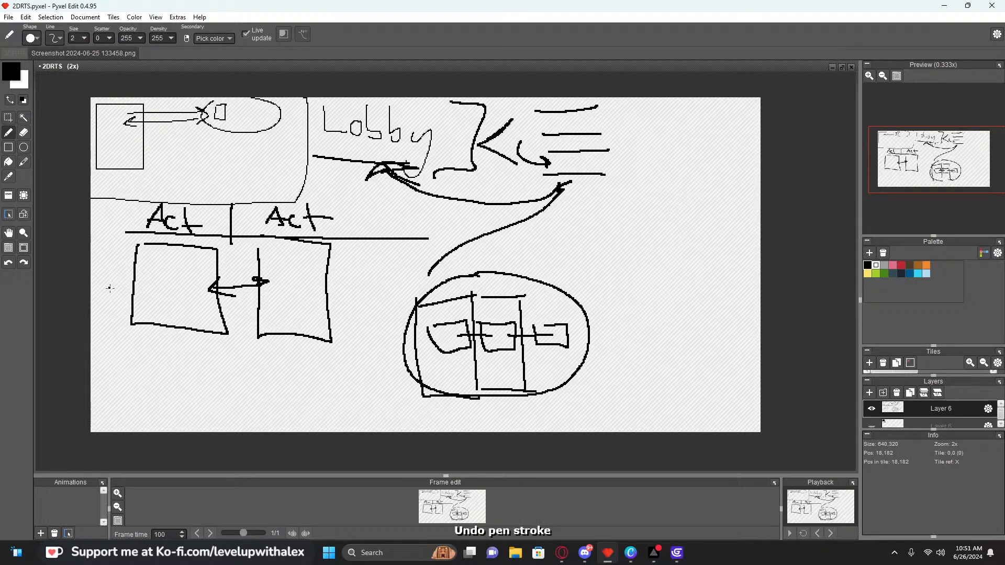
key(ctrl+z)
key(ctrl+z)
key(ctrl+z)
key(ctrl+z)
key(ctrl+z)
key(ctrl+z)
key(ctrl+z)
key(ctrl+z)
key(ctrl+z)
key(ctrl+z)
key(ctrl+z)
key(ctrl+z)
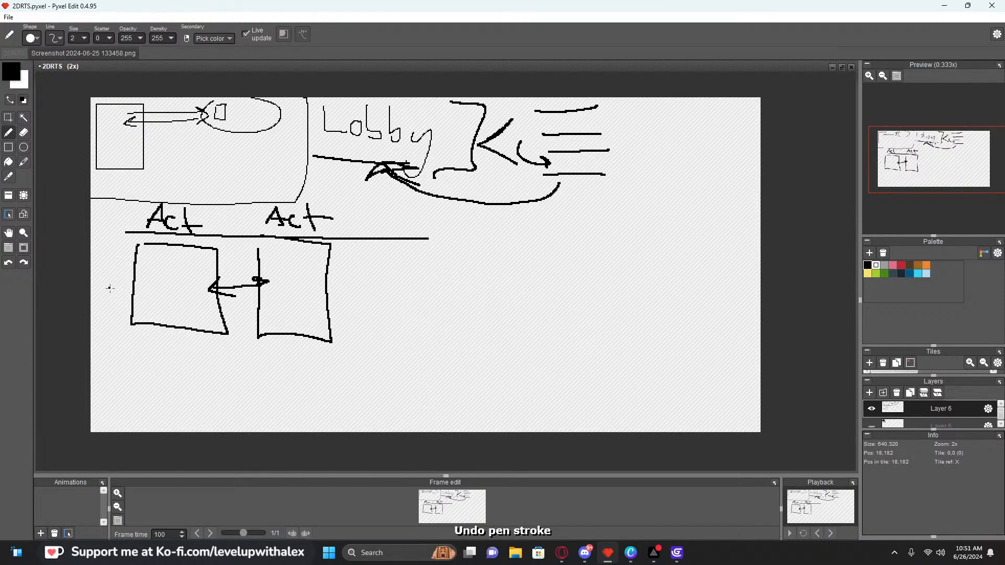
Redo the strokes up to the oval containing three small connected boxes
key(ctrl+y)
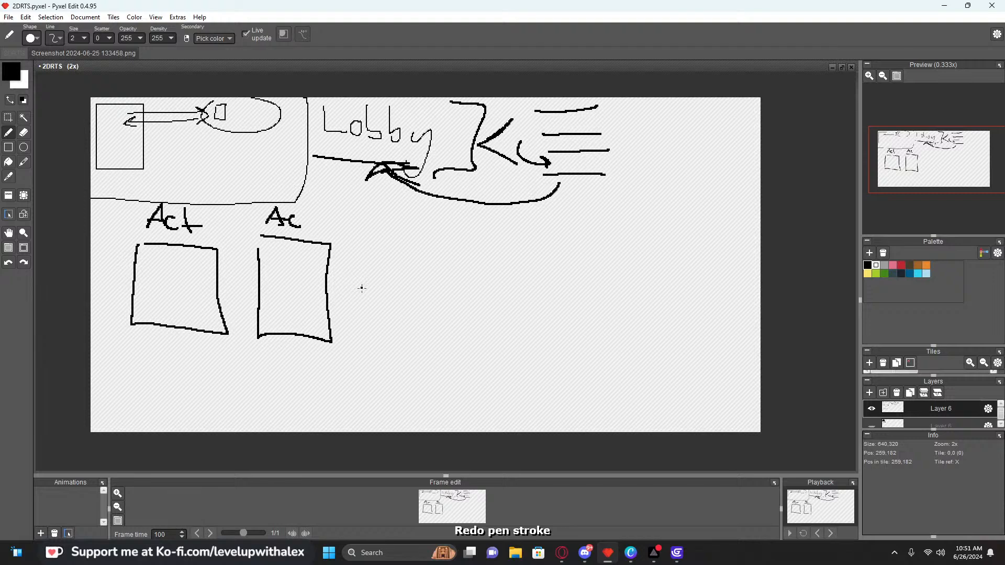
key(ctrl+y)
key(ctrl+y)
key(ctrl+y)
key(ctrl+y)
key(ctrl+y)
key(ctrl+y)
key(ctrl+y)
key(ctrl+y)
key(ctrl+y)
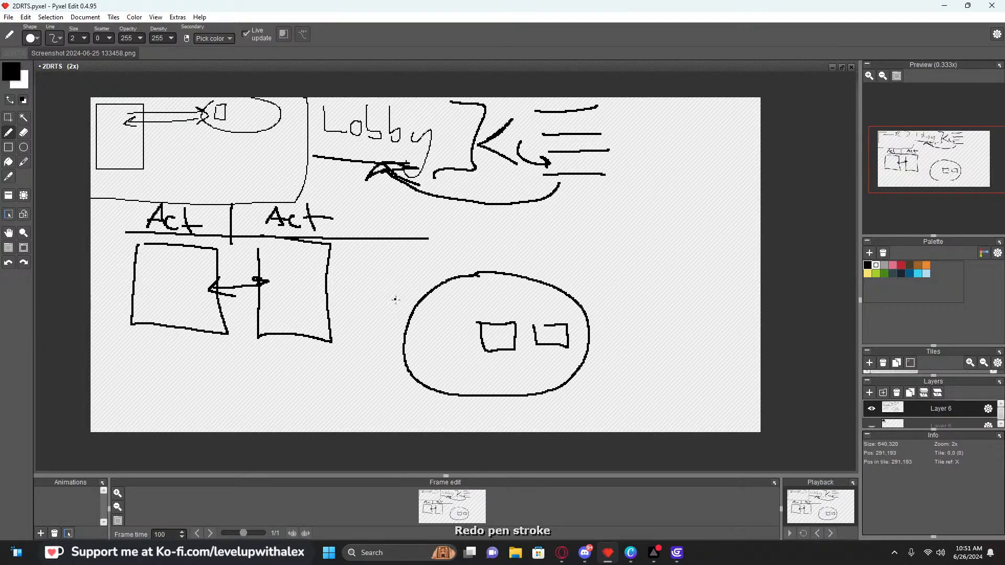
key(ctrl+y)
key(ctrl+y)
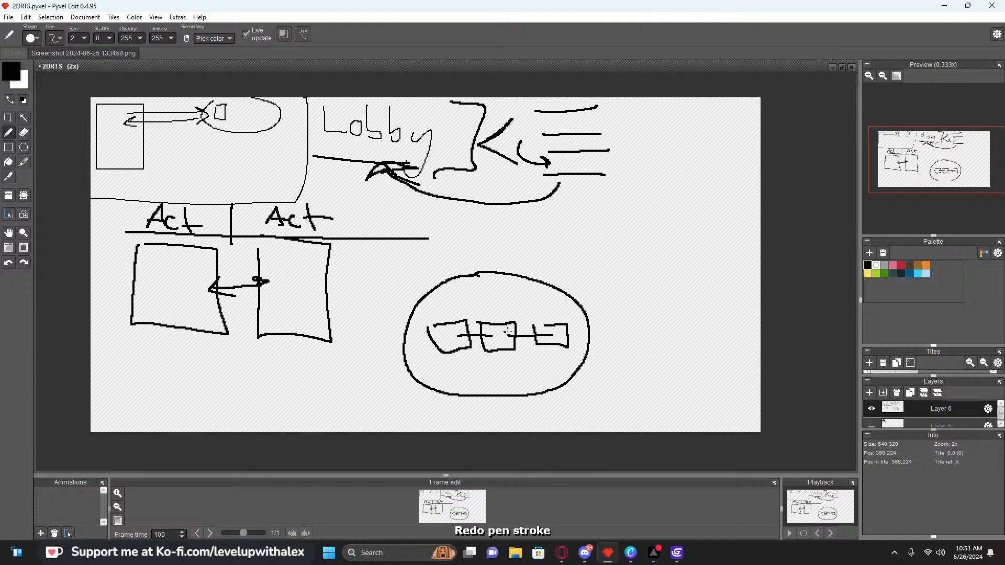
Draw a vertical divider between the oval's first two boxes, and undo the small marks drawn on either side of it
drag(471, 311, 477, 377)
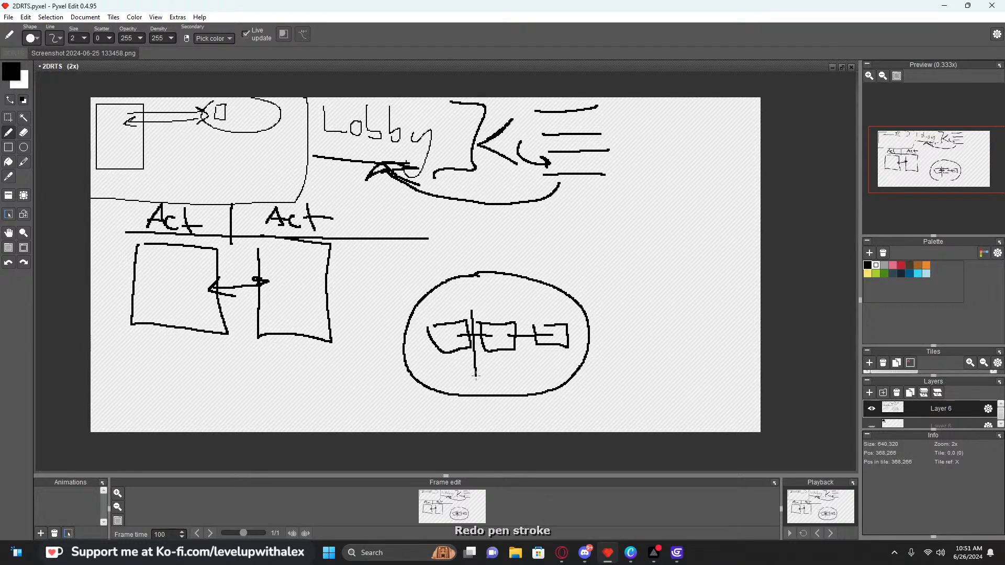
mouse_move(483, 324)
mouse_down()
mouse_move(488, 342)
mouse_move(463, 326)
mouse_up()
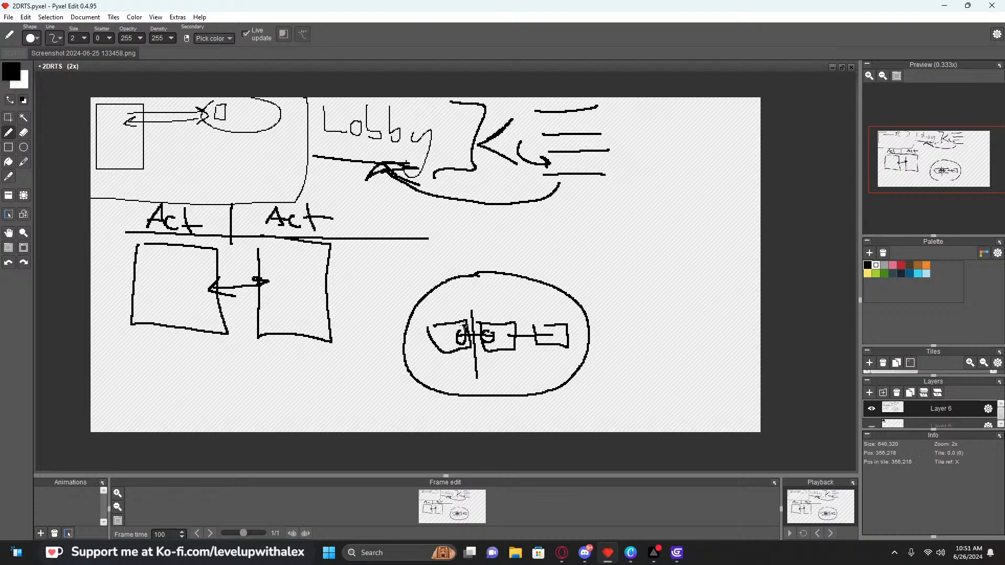
key(ctrl+z)
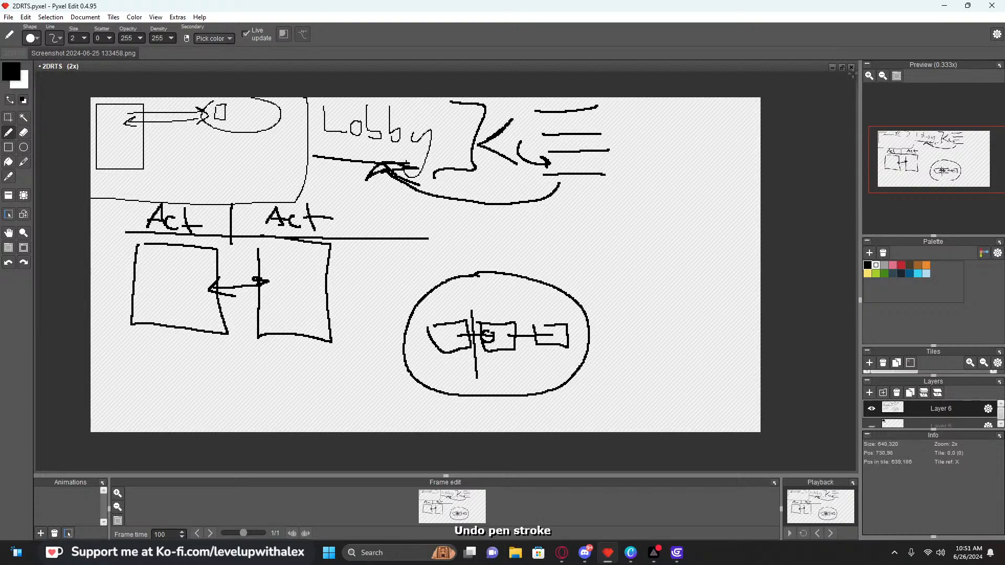
key(ctrl+z)
Select the whole drawing and clear it from the layer
key(s)
mouse_move(83, 94)
mouse_down()
mouse_move(345, 256)
mouse_move(717, 434)
mouse_up()
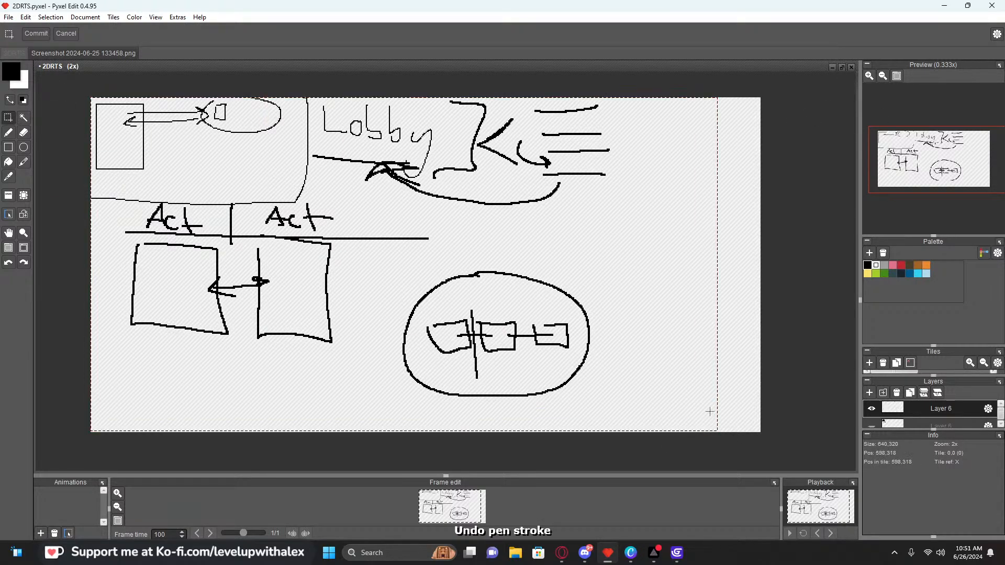
key(Delete)
Set the pencil size to 5 and draw two vertical lines enclosing a column along the canvas's left side, undoing the misplaced line
key(b)
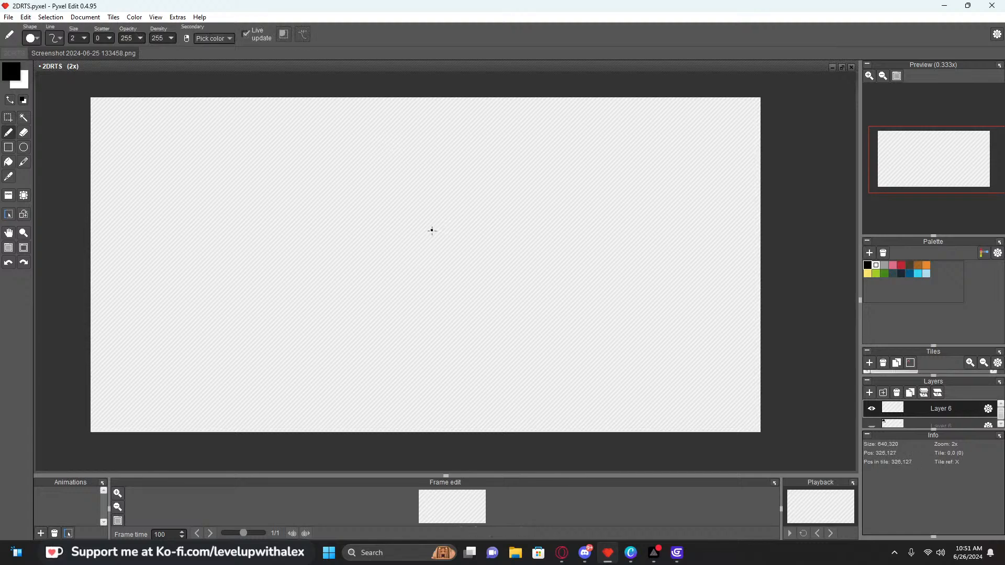
click(249, 198)
key(5)
shift+drag(99, 95, 97, 449)
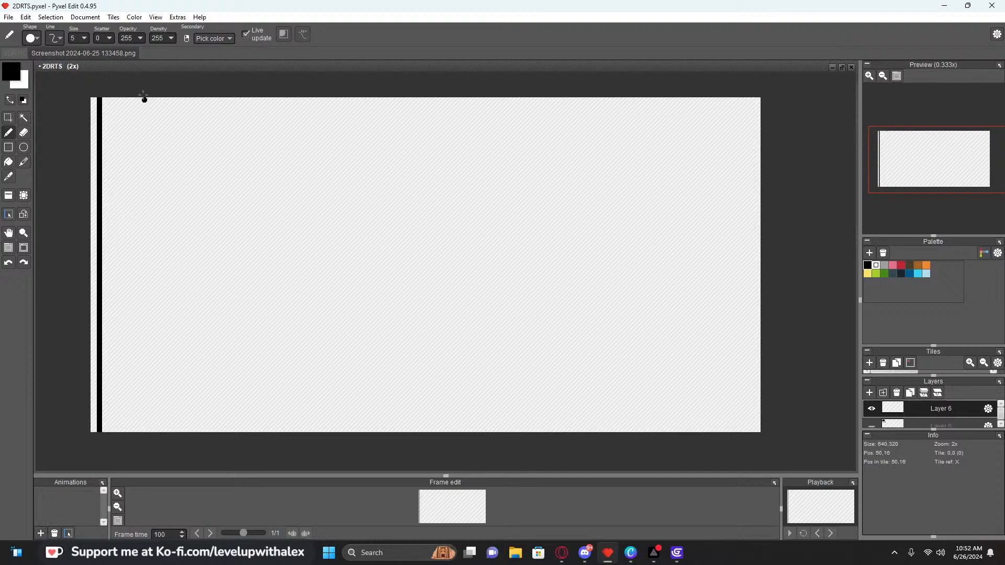
mouse_move(144, 99)
shift+mouse_down()
mouse_move(135, 453)
mouse_move(157, 460)
shift+mouse_up()
key(ctrl+z)
mouse_move(219, 99)
shift+mouse_down()
mouse_move(206, 461)
mouse_move(225, 467)
shift+mouse_up()
Write a letter "E" inside the column and draw a circle around it
mouse_move(145, 192)
mouse_down()
mouse_move(145, 239)
mouse_move(158, 190)
mouse_up()
drag(139, 221, 163, 219)
drag(139, 246, 177, 245)
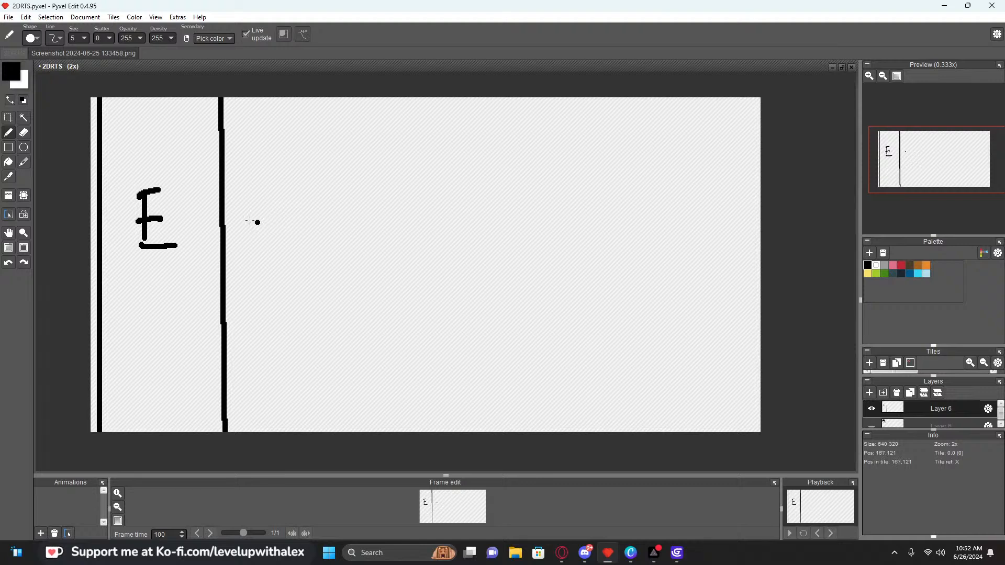
mouse_move(140, 166)
mouse_down()
mouse_move(105, 233)
mouse_move(131, 163)
mouse_up()
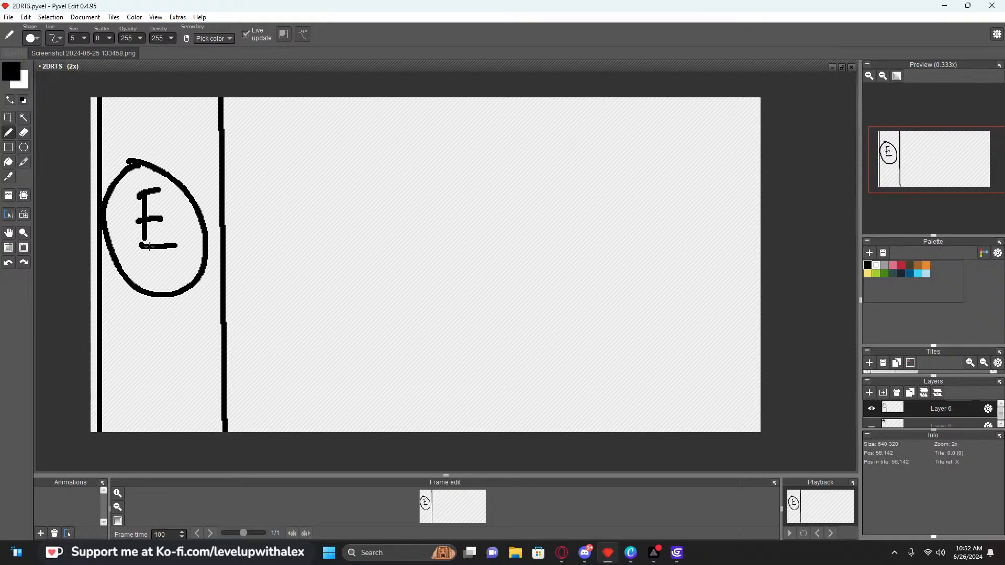
Draw an arrow out of the circled "E" and write "lobby" at its tip, undoing the underline beneath the word
drag(193, 226, 304, 163)
drag(267, 156, 296, 191)
drag(318, 136, 321, 180)
drag(347, 160, 350, 163)
mouse_move(357, 128)
mouse_down()
mouse_move(372, 172)
mouse_move(364, 179)
mouse_up()
mouse_move(387, 127)
mouse_down()
mouse_move(397, 172)
mouse_move(417, 157)
mouse_move(440, 168)
mouse_up()
click(427, 158)
drag(446, 155, 387, 222)
drag(297, 235, 459, 224)
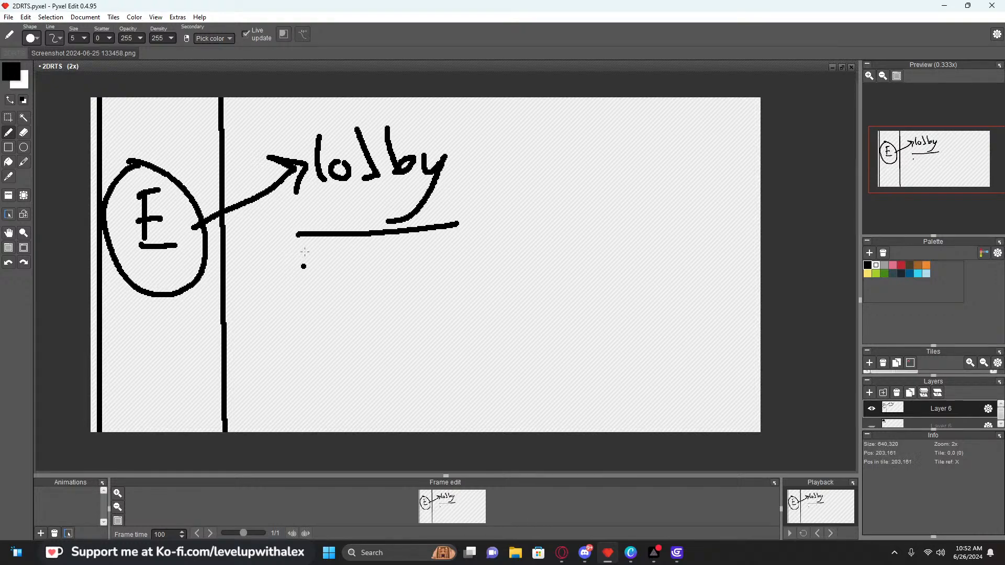
key(ctrl+z)
Write "Pending" in a box beneath "lobby" and draw an arrow pointing right beside the box
mouse_move(303, 242)
mouse_down()
mouse_move(523, 319)
mouse_move(305, 227)
mouse_move(340, 281)
mouse_up()
mouse_move(323, 234)
mouse_down()
mouse_move(337, 259)
mouse_move(395, 273)
mouse_move(417, 246)
mouse_up()
mouse_move(418, 246)
mouse_down()
mouse_move(419, 274)
mouse_move(429, 273)
mouse_up()
mouse_move(442, 271)
mouse_down()
mouse_move(462, 260)
mouse_move(495, 304)
mouse_up()
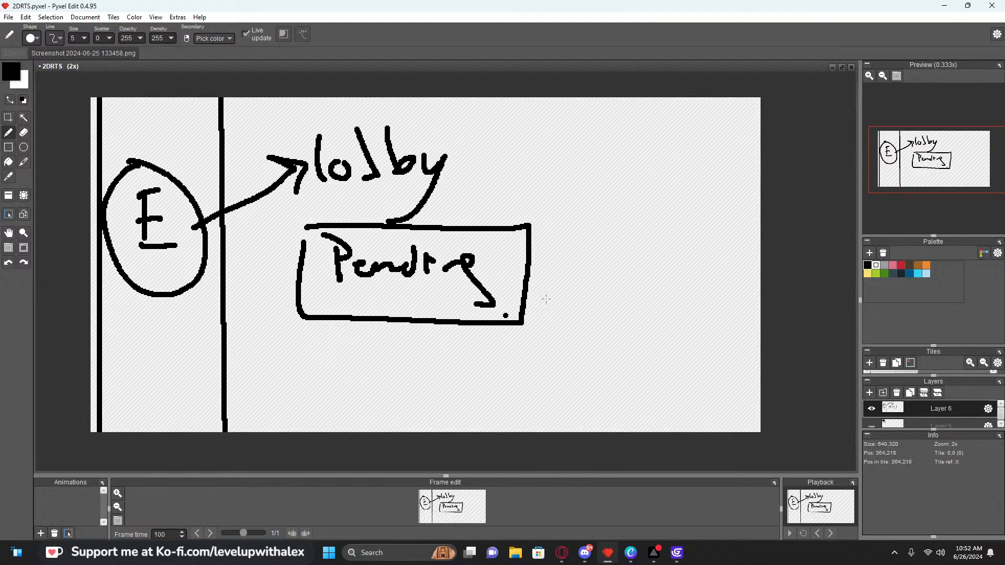
drag(546, 283, 645, 279)
mouse_move(606, 255)
mouse_down()
mouse_move(648, 277)
mouse_move(614, 310)
mouse_up()
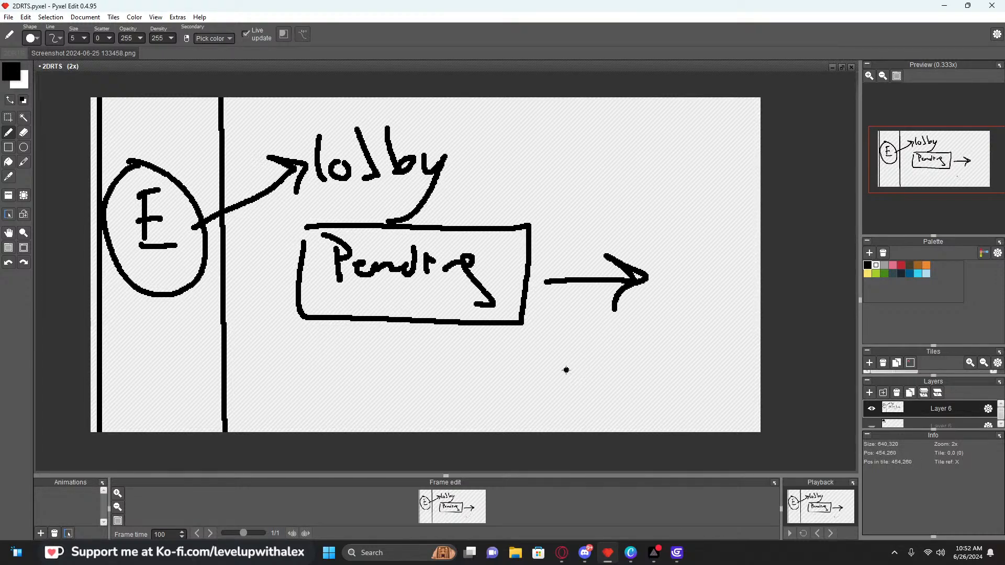
Add a flared panel with a small inner box to the Pending box's end, and an L-shaped frame in the canvas's upper-right corner
drag(576, 206, 567, 378)
drag(524, 223, 583, 208)
drag(512, 307, 567, 377)
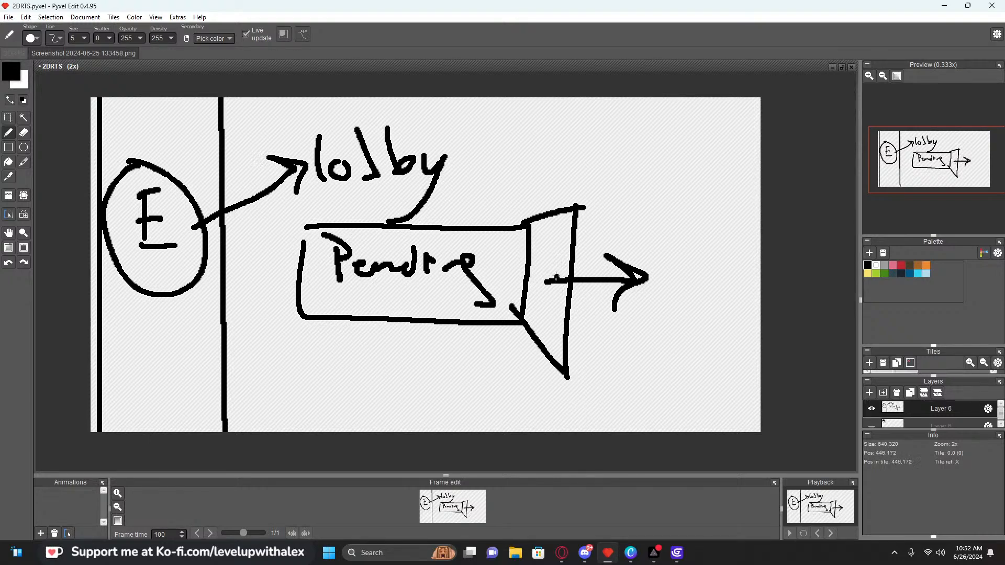
mouse_move(527, 248)
mouse_down()
mouse_move(552, 249)
mouse_move(525, 296)
mouse_up()
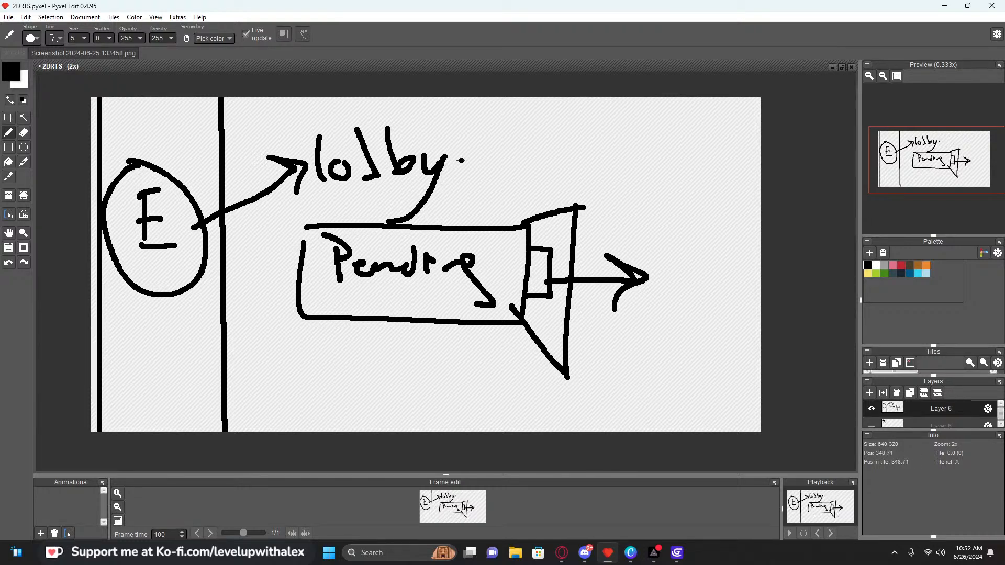
middle_drag(565, 159, 460, 165)
mouse_move(498, 100)
mouse_down()
mouse_move(597, 184)
mouse_move(682, 200)
mouse_up()
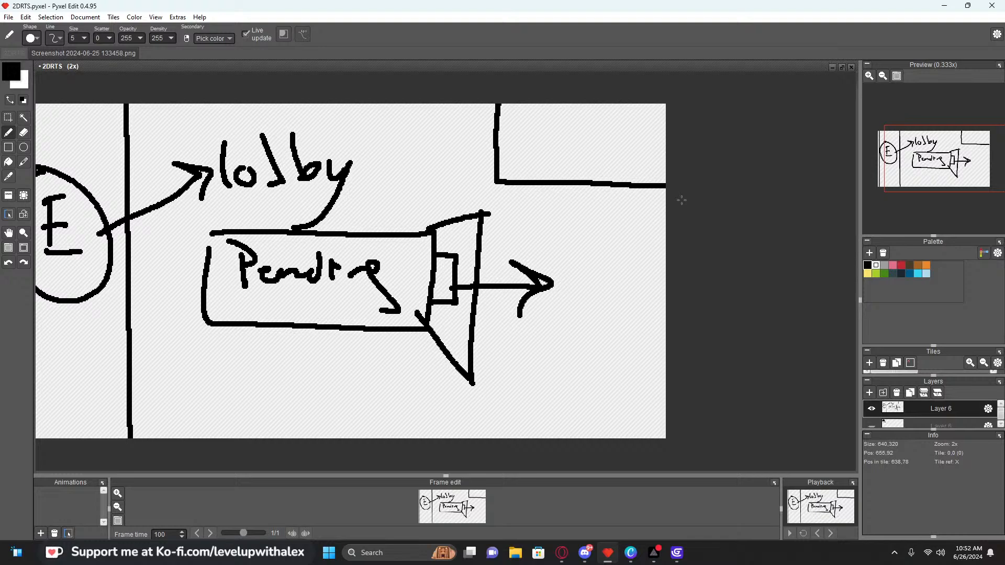
Try circling and crossing out the word "lobby", undoing both markings
drag(212, 124, 225, 117)
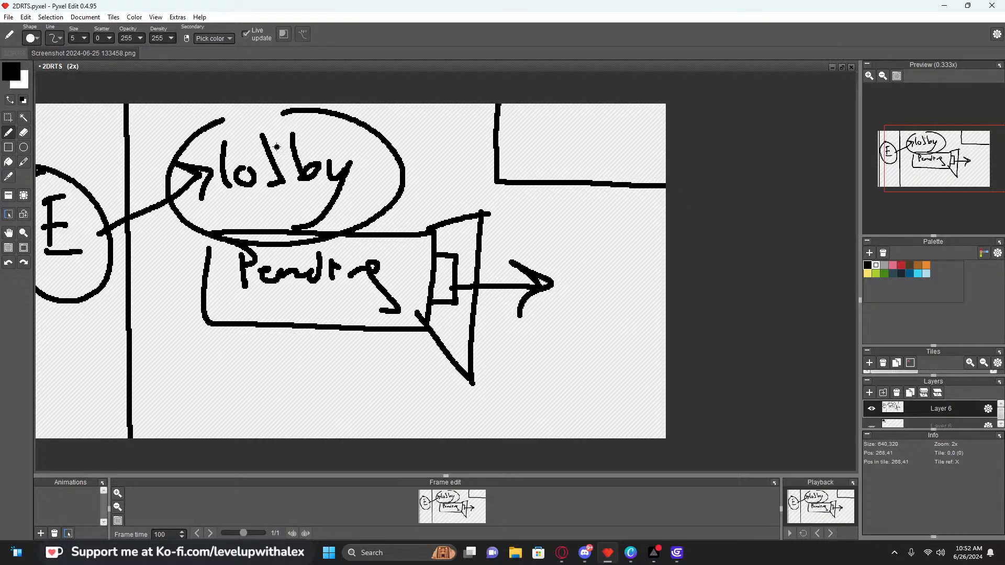
key(ctrl+z)
drag(157, 118, 330, 202)
drag(340, 128, 213, 228)
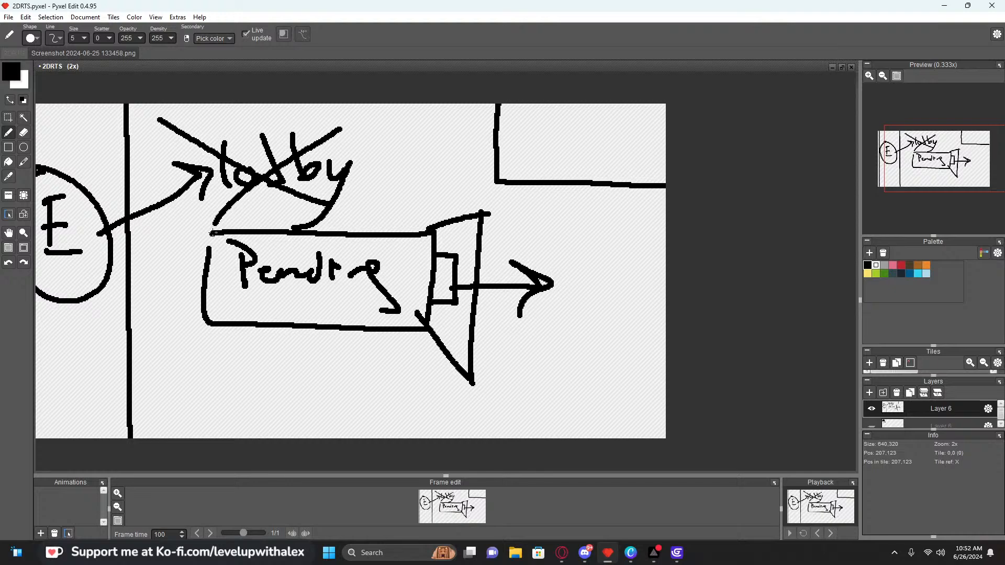
key(ctrl+z)
key(ctrl+z)
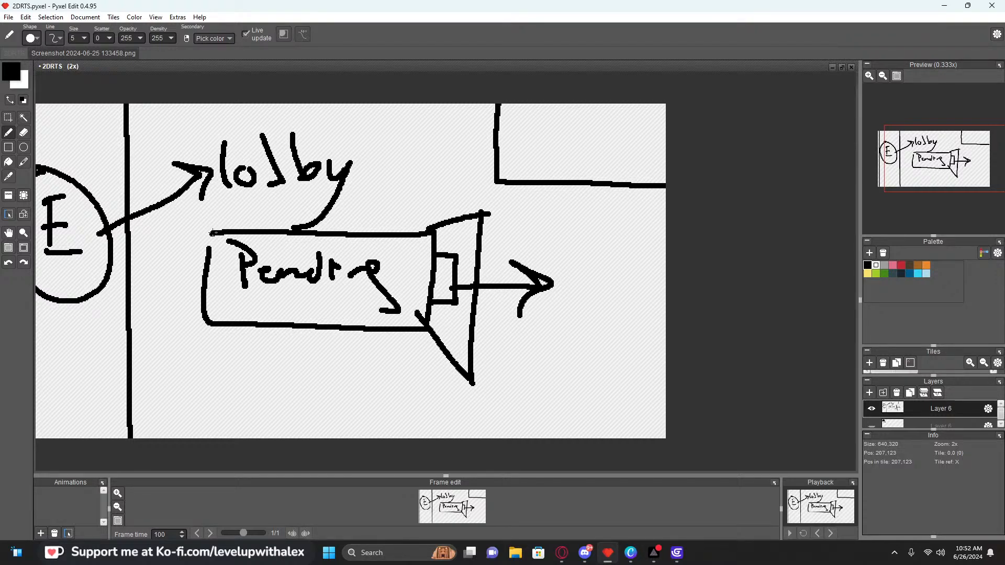
Scribble over the lobby and Pending drawings, and delete the area containing them
click(374, 172)
mouse_move(178, 144)
mouse_down()
mouse_move(274, 200)
mouse_move(367, 320)
mouse_move(463, 329)
mouse_up()
click(9, 118)
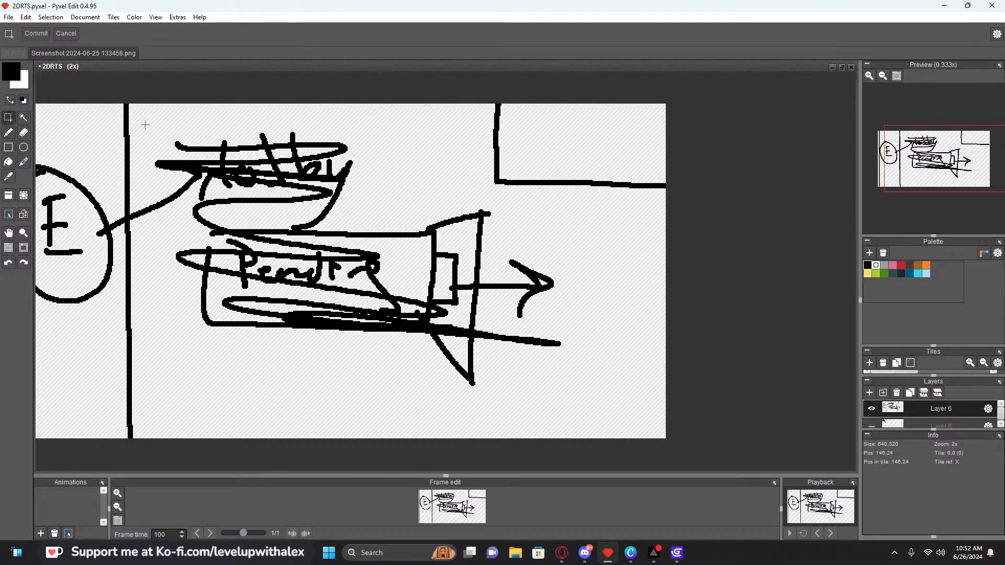
mouse_move(139, 120)
mouse_down()
mouse_move(545, 413)
mouse_move(573, 402)
mouse_up()
key(Delete)
click(614, 373)
Redraw the missing corner of the L-shaped frame in the canvas's upper right with the pencil
key(b)
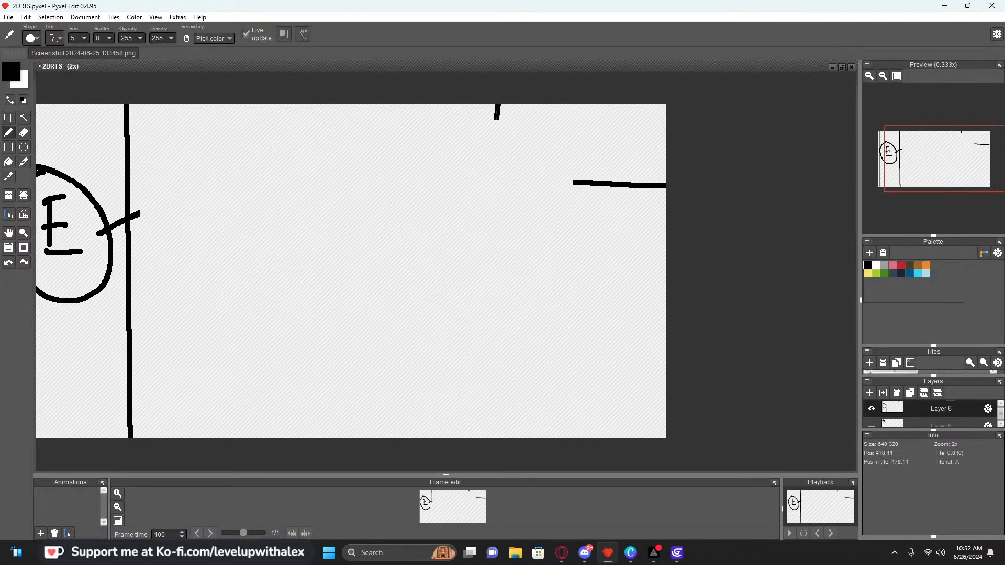
mouse_move(497, 109)
mouse_down()
mouse_move(539, 174)
mouse_move(594, 185)
mouse_move(498, 160)
mouse_move(597, 190)
mouse_up()
key(ctrl+z)
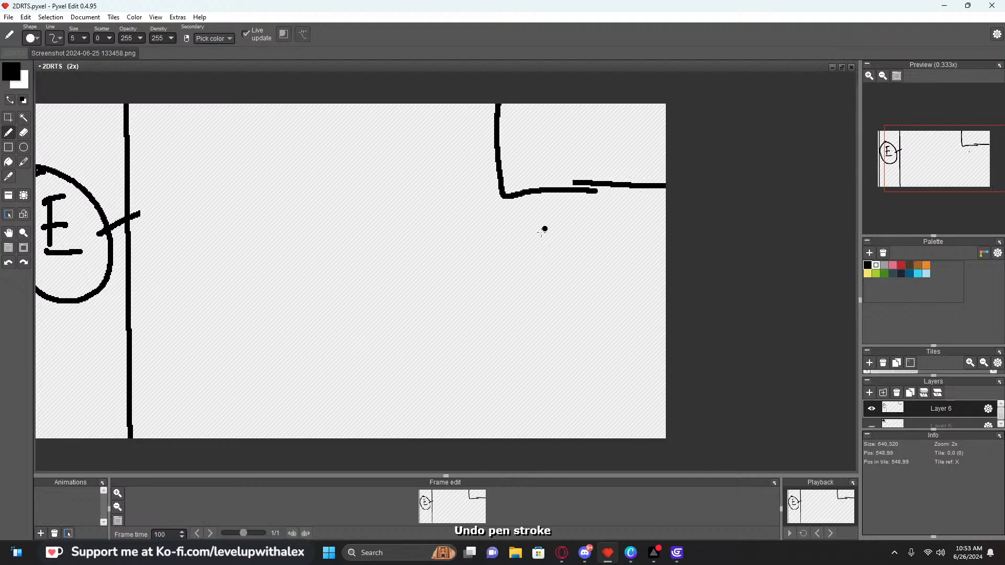
Draw a small box with a dotted lower half beneath the corner frame and two lines fanning out from it
mouse_move(541, 204)
mouse_down()
mouse_move(539, 243)
mouse_move(587, 201)
mouse_move(545, 200)
mouse_up()
mouse_move(535, 226)
mouse_down()
mouse_move(596, 225)
mouse_move(554, 233)
mouse_move(444, 157)
mouse_up()
key(ctrl+z)
click(575, 240)
drag(523, 231, 447, 264)
Draw a large box at the open end of the fanning lines, undoing the "m" heading and the line beneath it
mouse_move(197, 129)
mouse_down()
mouse_move(416, 143)
mouse_move(231, 288)
mouse_move(223, 138)
mouse_move(268, 195)
mouse_move(339, 202)
mouse_up()
key(ctrl+z)
drag(301, 165, 372, 189)
drag(258, 205, 427, 210)
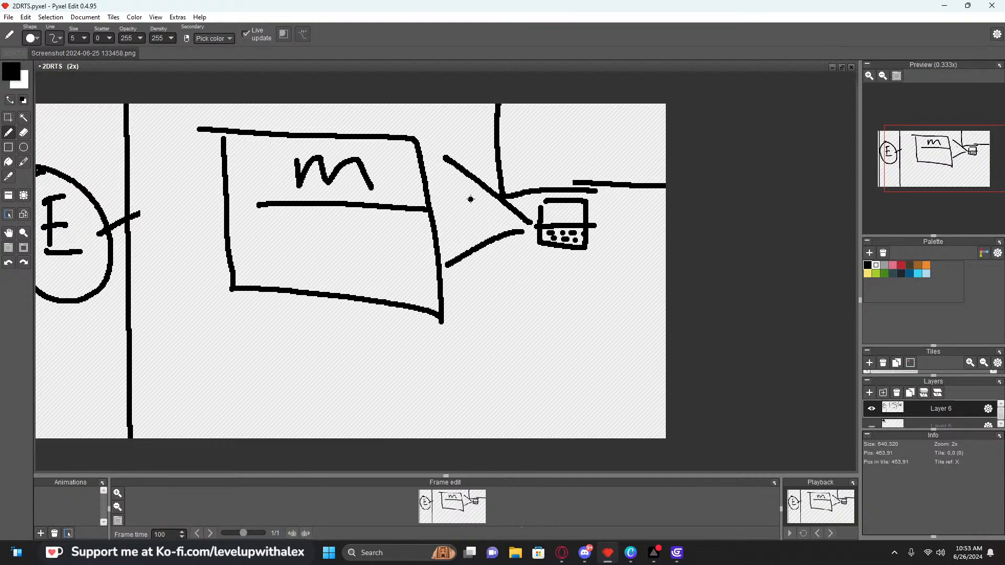
key(ctrl+z)
key(ctrl+z)
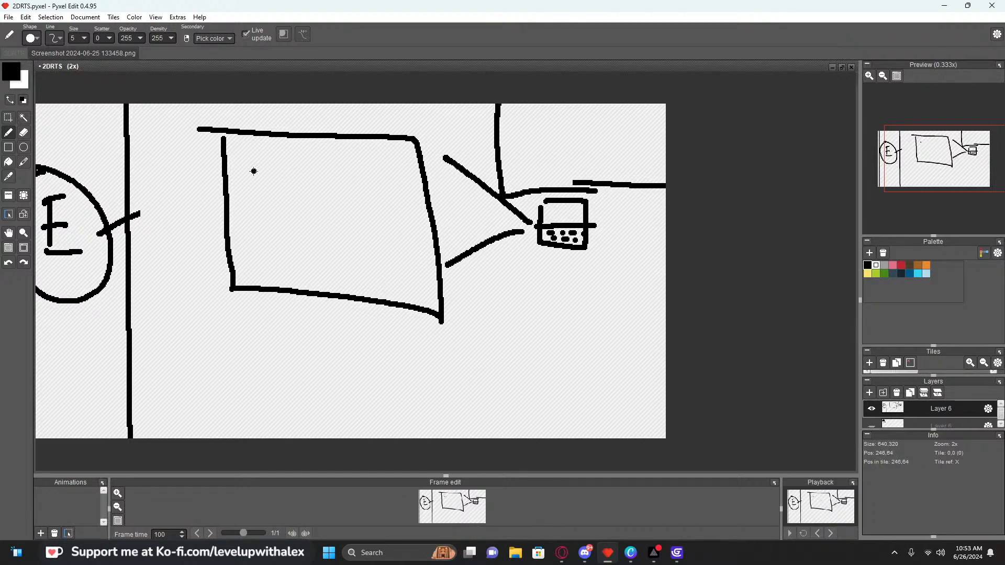
Draw three list lines, a "P" and a check mark on the large box, and undo them
drag(240, 178, 398, 180)
drag(248, 224, 371, 228)
drag(239, 252, 350, 263)
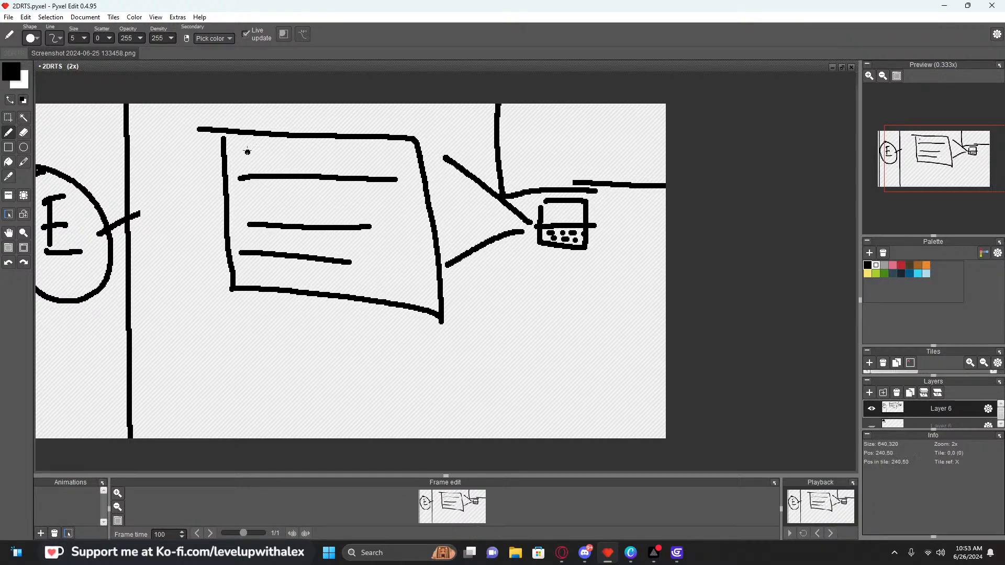
drag(245, 147, 246, 178)
drag(241, 147, 250, 182)
mouse_move(388, 148)
mouse_down()
mouse_move(417, 151)
mouse_move(458, 121)
mouse_up()
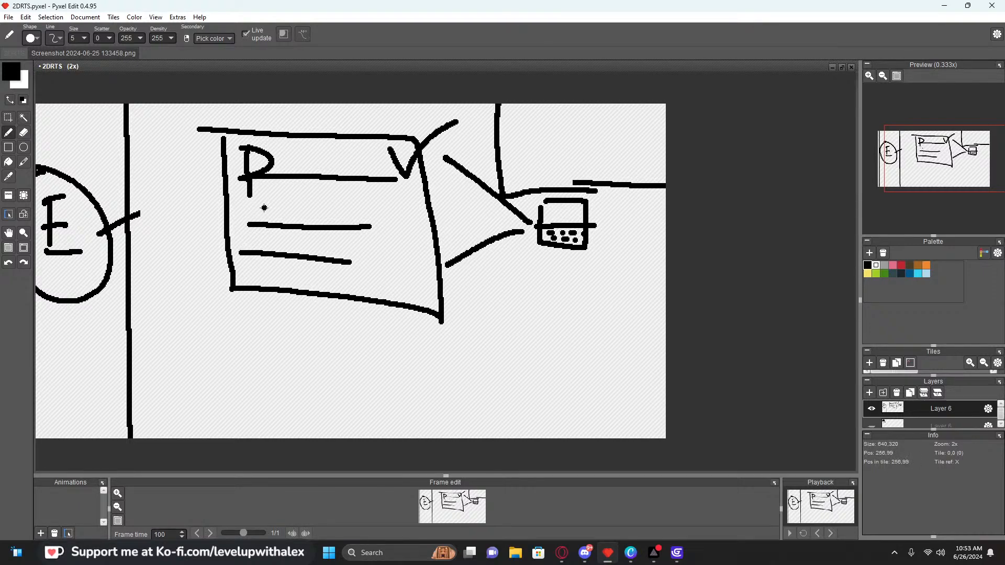
key(ctrl+z)
key(ctrl+z)
key(ctrl+z)
key(ctrl+z)
key(ctrl+z)
key(ctrl+z)
key(ctrl+z)
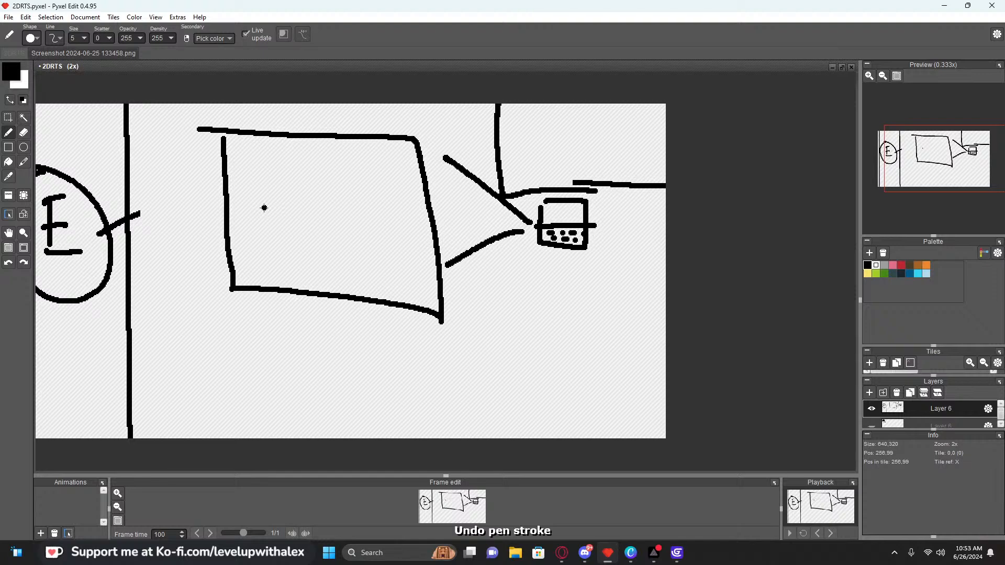
Draw a downward arrow below the small dotted box and a smaller rectangle inside the large box
drag(558, 261, 546, 309)
mouse_move(533, 287)
mouse_down()
mouse_move(546, 309)
mouse_move(565, 283)
mouse_up()
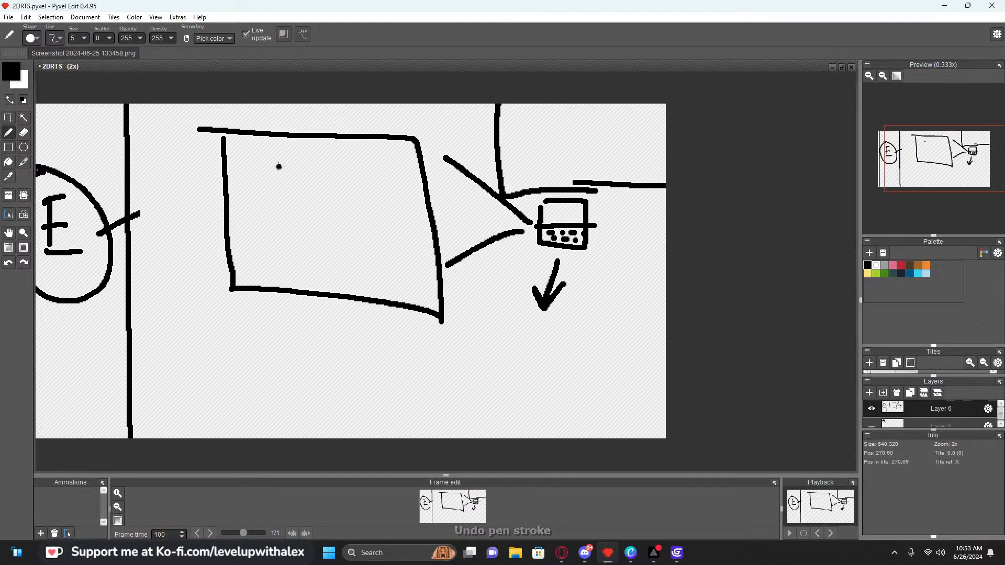
mouse_move(259, 161)
mouse_down()
mouse_move(396, 255)
mouse_move(259, 148)
mouse_up()
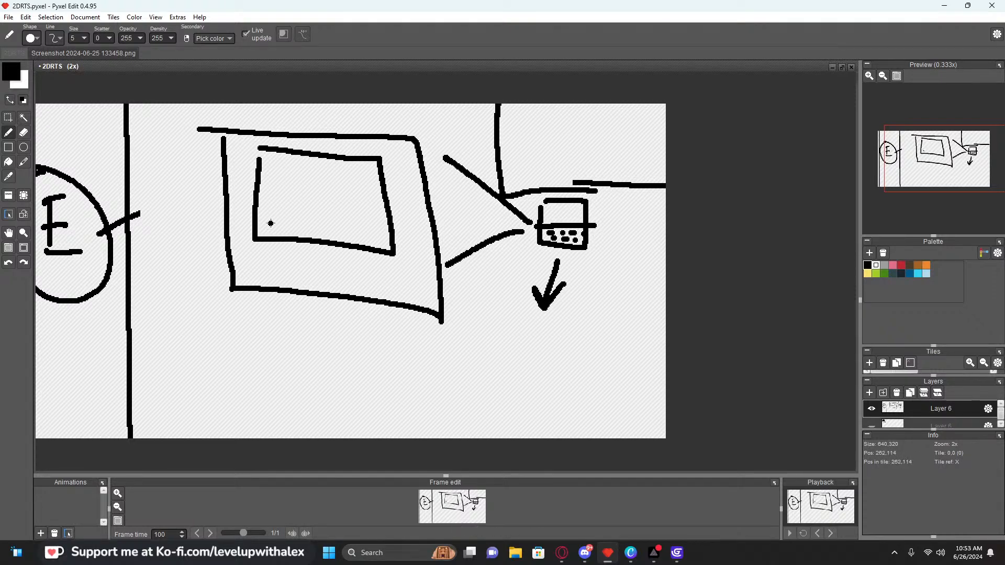
Draw two small boxes and an X in the inner rectangle and a check mark on the outer frame, undoing the last stray stroke
mouse_move(350, 169)
mouse_down()
mouse_move(341, 198)
mouse_move(387, 198)
mouse_move(380, 165)
mouse_up()
mouse_move(346, 204)
mouse_down()
mouse_move(390, 226)
mouse_move(341, 206)
mouse_up()
drag(267, 217, 285, 253)
drag(288, 217, 244, 257)
drag(406, 267, 472, 229)
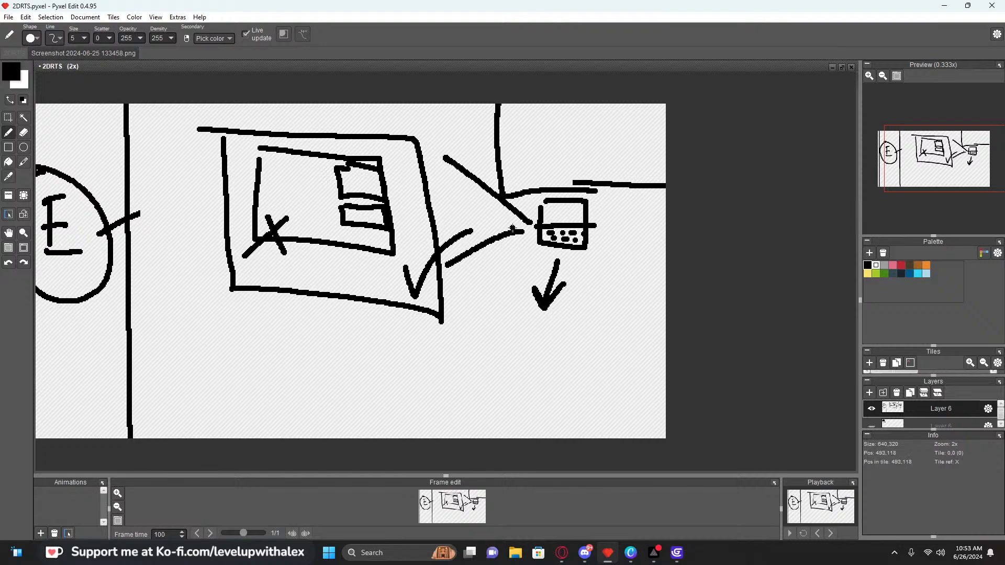
mouse_move(473, 178)
mouse_down()
mouse_move(453, 210)
mouse_move(488, 153)
mouse_up()
key(ctrl+z)
scroll(176, 161, down, 1)
scroll(210, 195, up, 1)
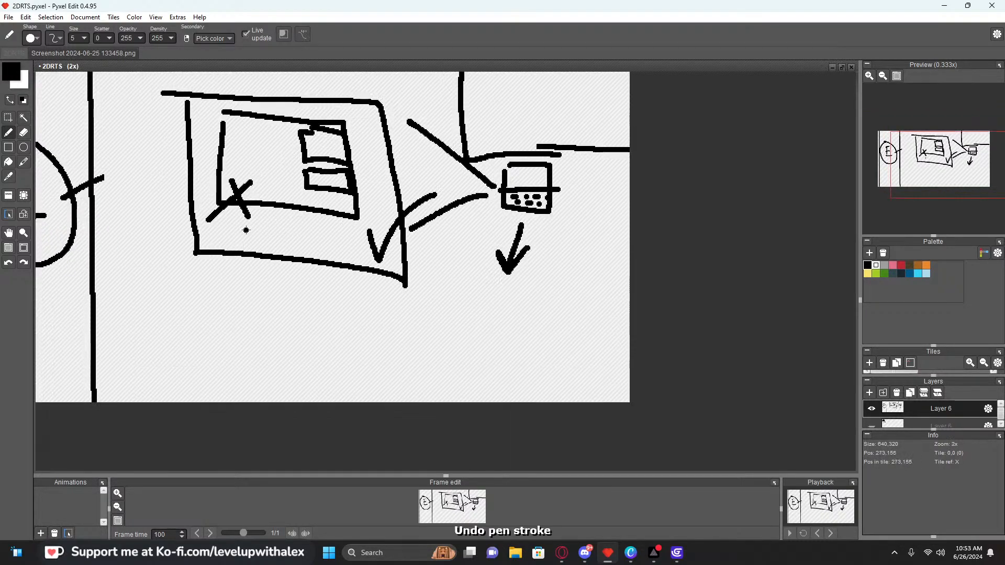
Clear the whole drawing from the layer and deselect the canvas
scroll(233, 229, down, 1)
key(ctrl+a)
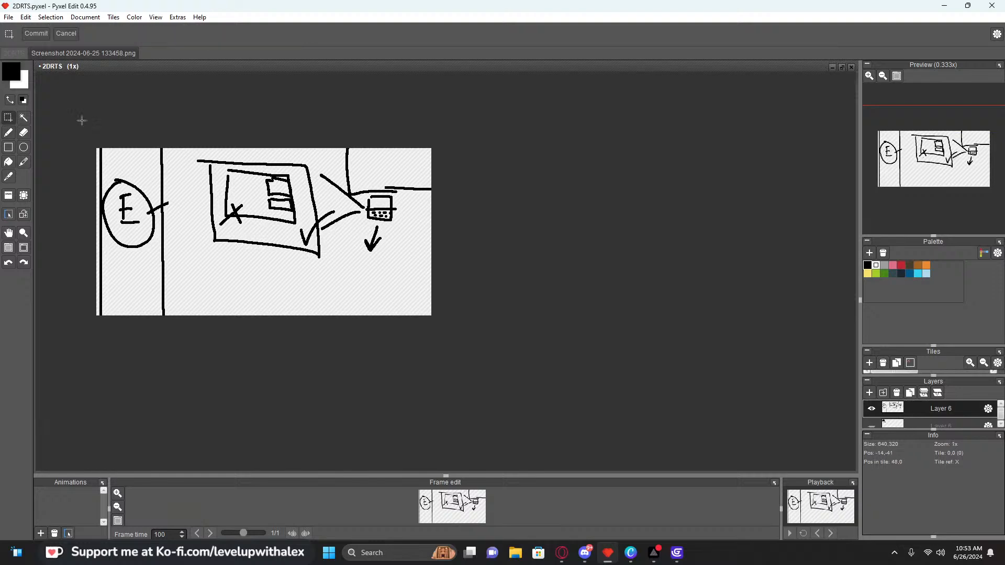
key(Delete)
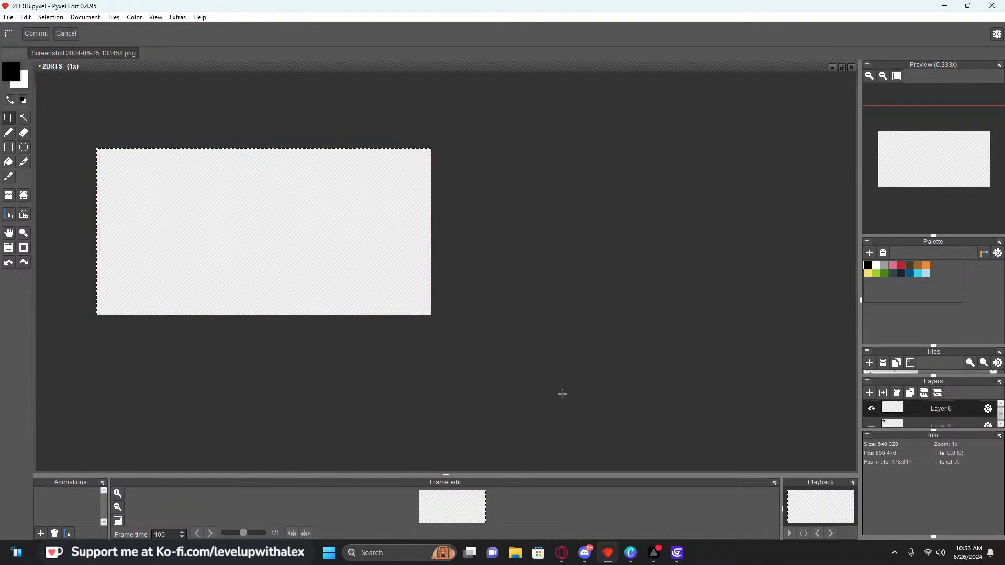
click(538, 351)
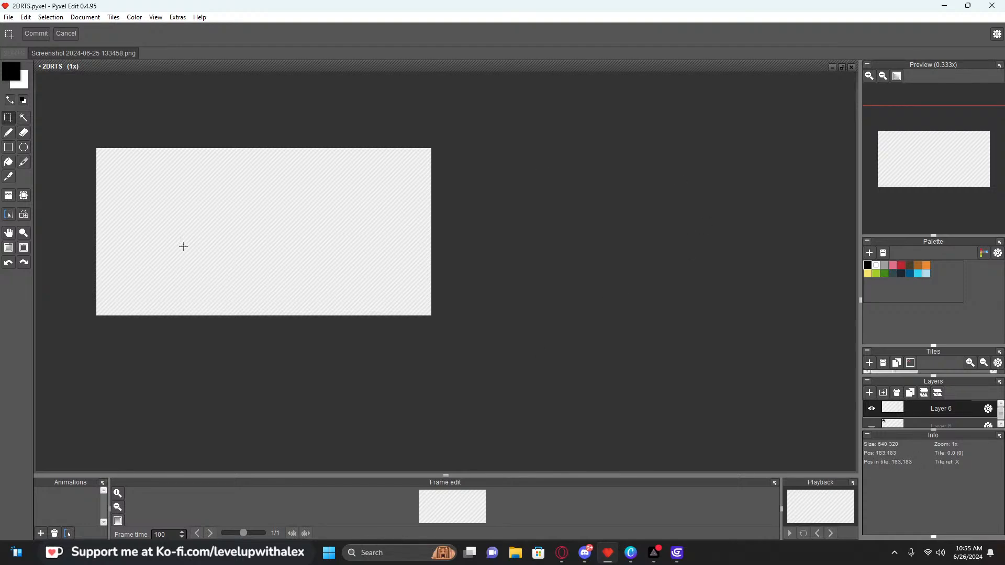
Draw a straight black horizontal line across the middle of the blank canvas with the Pen tool
scroll(177, 238, up, 1)
scroll(188, 236, down, 1)
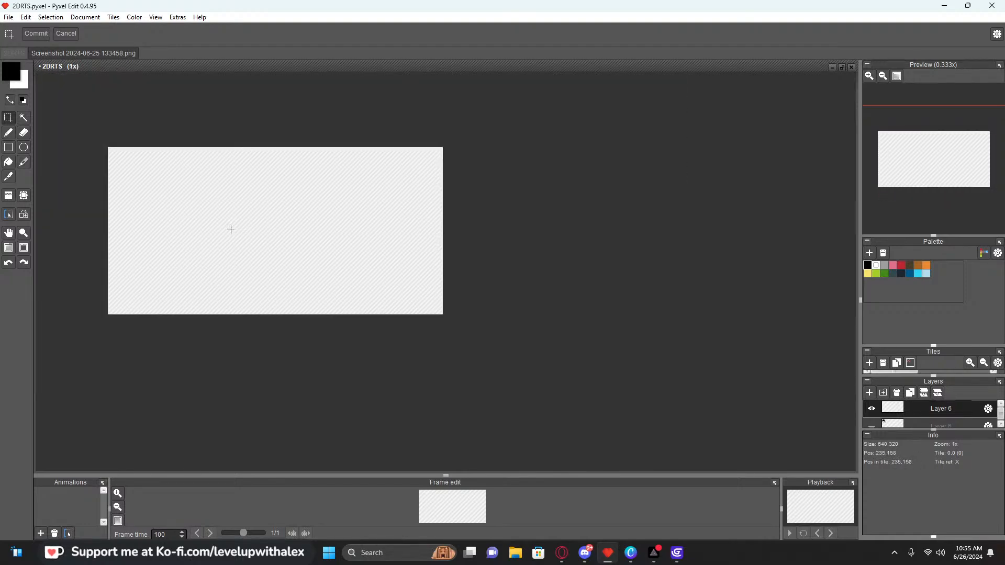
key(b)
click(222, 225)
drag(130, 222, 563, 222)
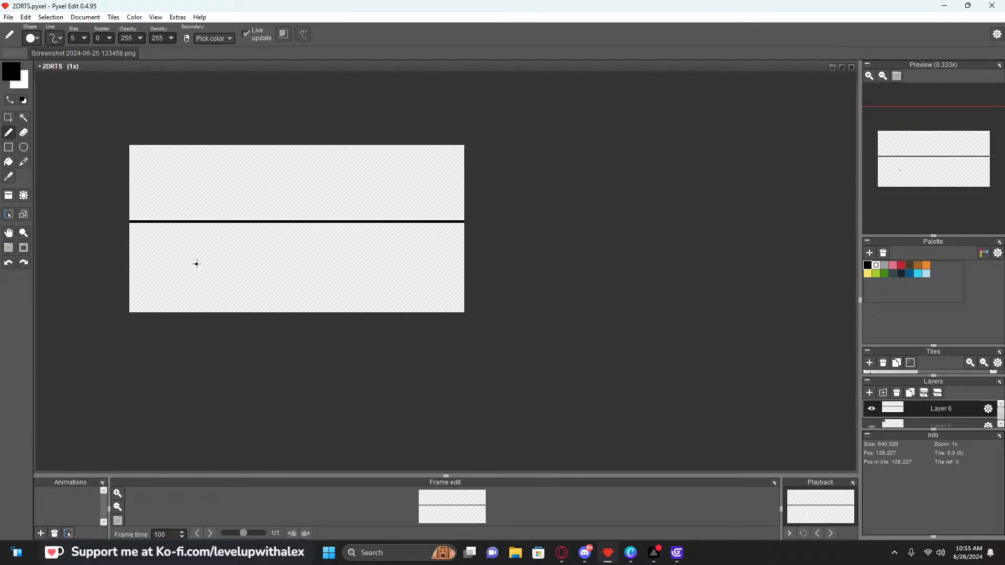
Write "P2" above the dividing line and an underlined "P1" below it, and undo both labels
drag(244, 160, 244, 185)
mouse_move(242, 163)
mouse_down()
mouse_move(244, 179)
mouse_move(297, 184)
mouse_up()
mouse_move(228, 242)
mouse_down()
mouse_move(229, 280)
mouse_move(229, 258)
mouse_move(257, 276)
mouse_move(291, 280)
mouse_up()
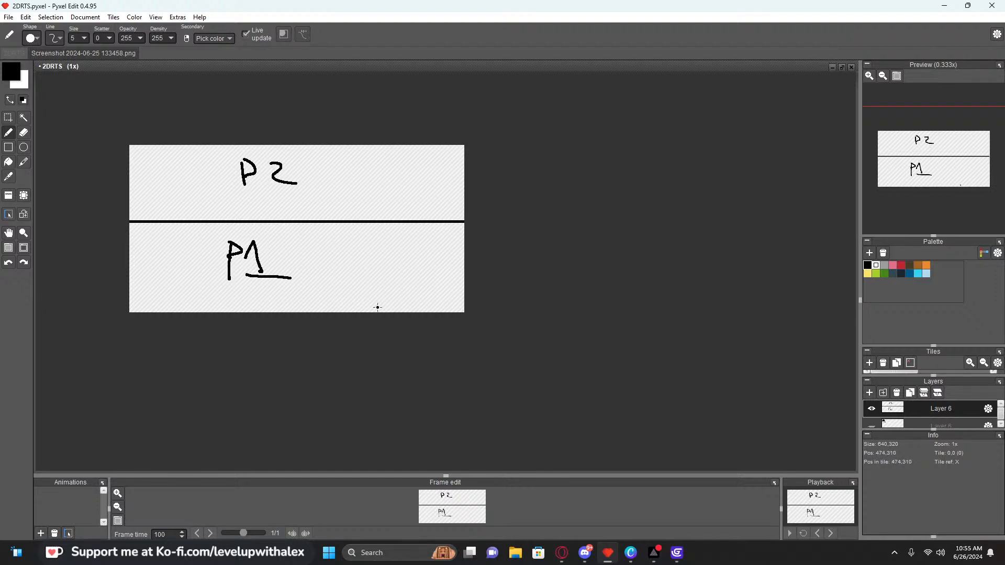
key(ctrl+z)
key(ctrl+z)
key(ctrl+z)
key(ctrl+z)
key(ctrl+z)
key(ctrl+z)
key(ctrl+z)
key(ctrl+z)
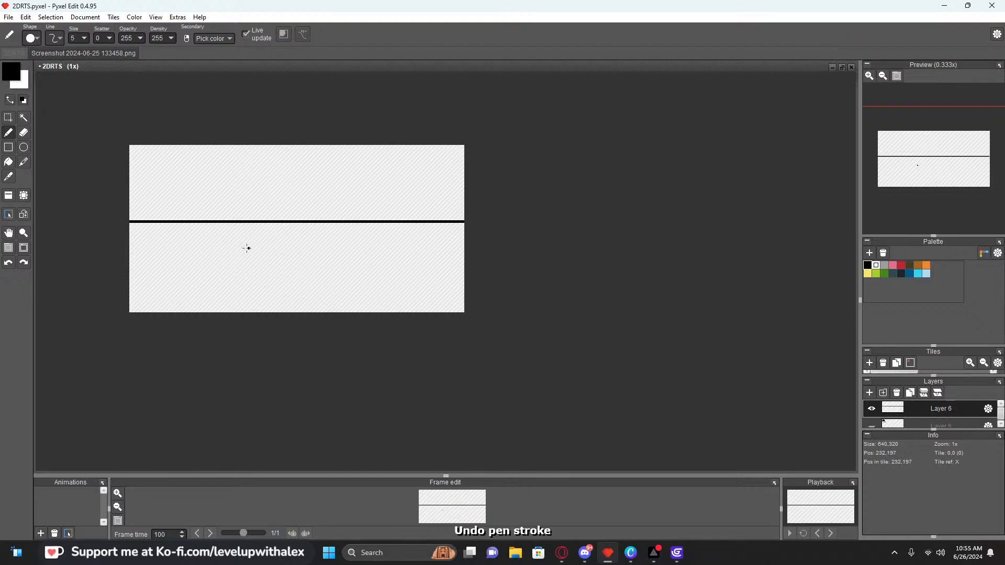
Start handwriting a word beginning "Mai" in the lower half, and undo its strokes together with the dividing line
mouse_move(248, 259)
mouse_down()
mouse_move(274, 285)
mouse_move(311, 287)
mouse_up()
drag(320, 277, 344, 287)
mouse_move(236, 249)
mouse_down()
mouse_move(225, 281)
mouse_move(246, 297)
mouse_up()
key(ctrl+z)
key(ctrl+z)
key(ctrl+z)
key(ctrl+z)
key(ctrl+z)
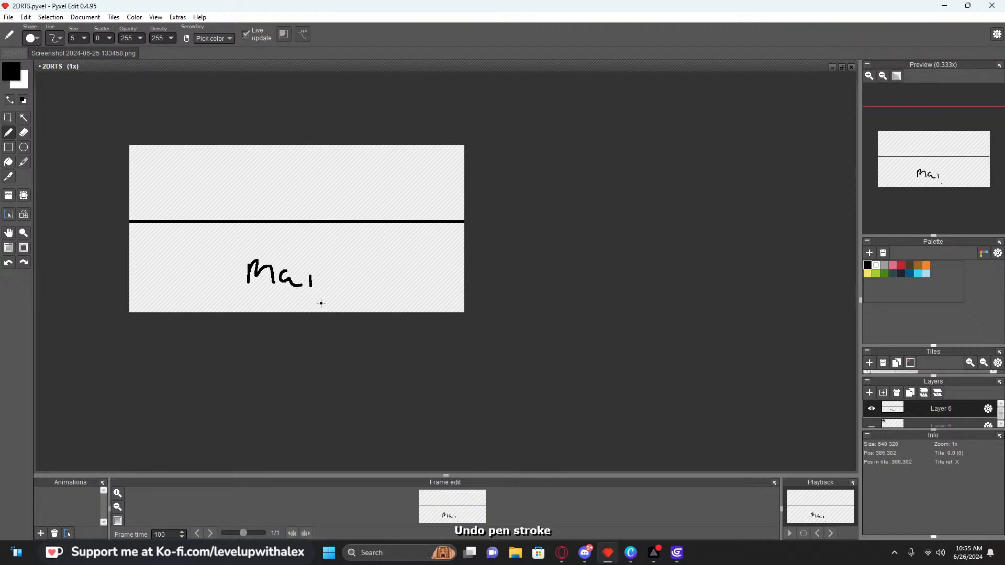
key(ctrl+z)
Divide the canvas into four cells with a full-width horizontal line and a vertical line near the canvas's left edge
drag(114, 229, 612, 226)
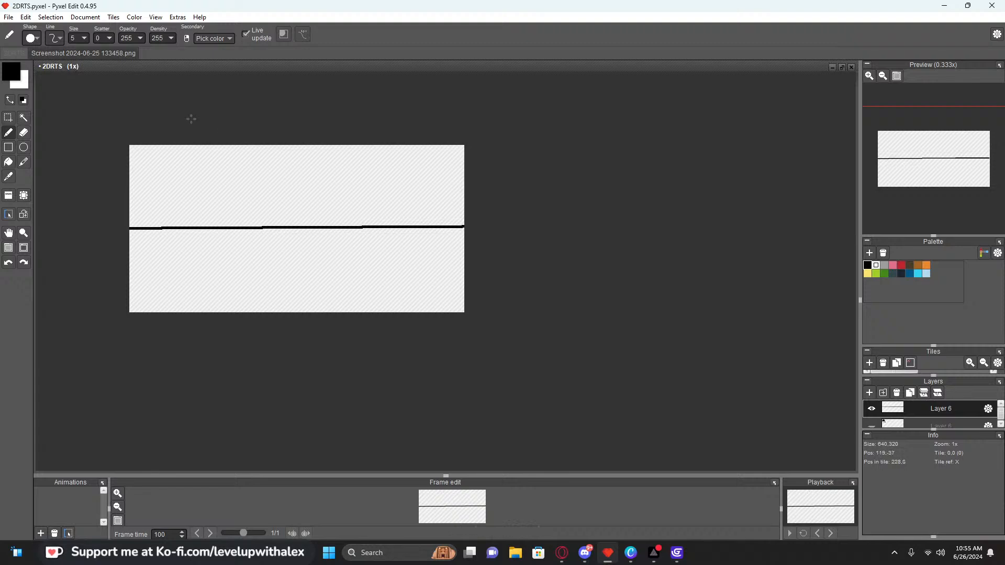
shift+drag(190, 119, 191, 393)
Sketch small "C"-shaped marks in the two narrow cells left of the vertical line, and undo them
drag(156, 169, 168, 182)
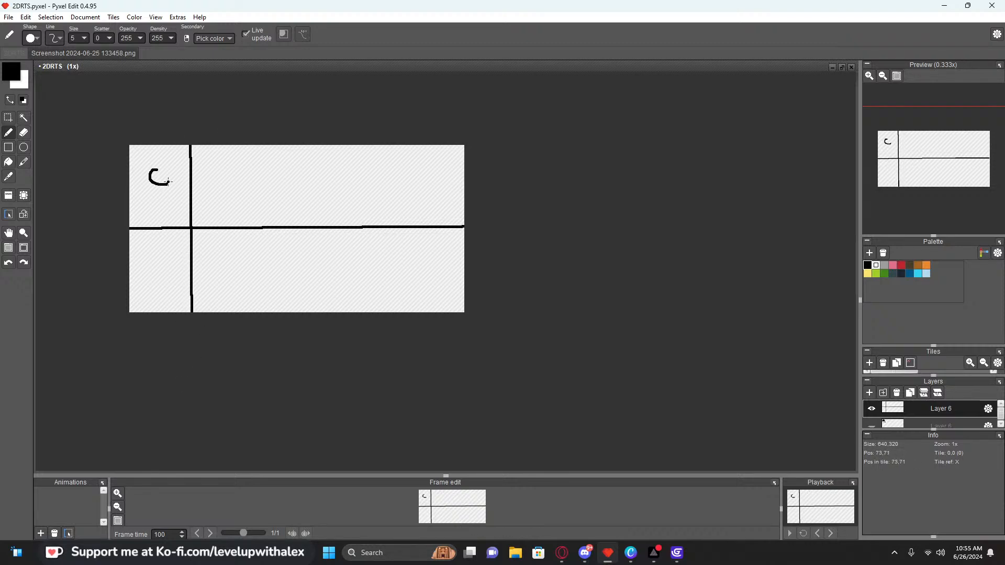
mouse_move(150, 251)
mouse_down()
mouse_move(141, 268)
mouse_move(154, 270)
mouse_up()
mouse_move(163, 240)
mouse_down()
mouse_move(184, 267)
mouse_move(178, 285)
mouse_up()
key(ctrl+z)
key(ctrl+z)
key(ctrl+z)
key(ctrl+z)
Draw a large "C" with an "h" in the narrow upper cell and a "C" with an "x" in the cell beneath it
mouse_move(139, 157)
mouse_down()
mouse_move(139, 181)
mouse_move(165, 212)
mouse_up()
key(ctrl+z)
drag(160, 157, 189, 208)
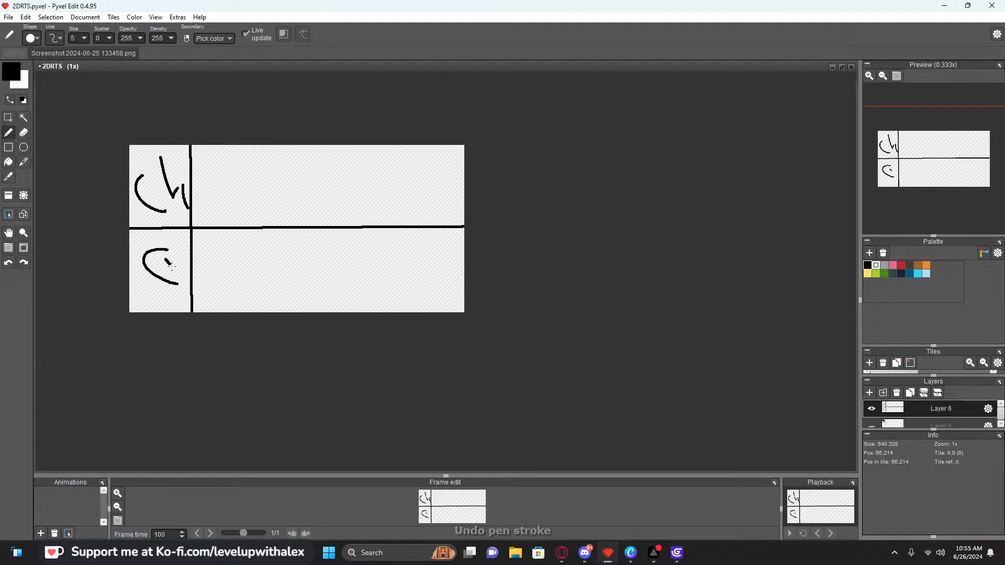
drag(162, 257, 176, 270)
mouse_move(183, 252)
mouse_down()
mouse_move(162, 271)
mouse_move(177, 270)
mouse_up()
key(ctrl+z)
key(ctrl+z)
drag(178, 259, 164, 274)
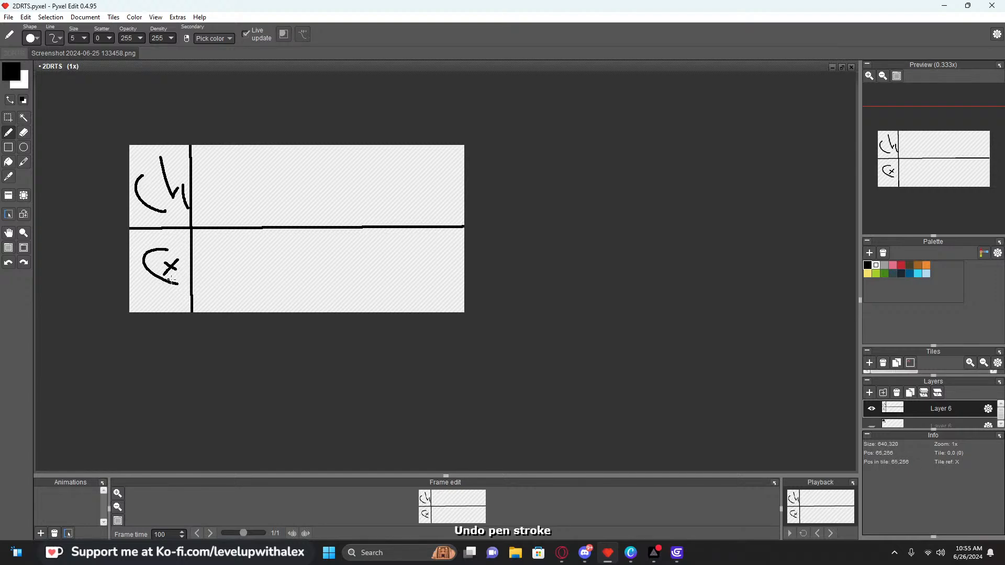
Draw a row of four adjoining cards with small marks inside along the canvas's lower edge
mouse_move(271, 309)
mouse_down()
mouse_move(258, 279)
mouse_move(387, 285)
mouse_move(379, 311)
mouse_up()
drag(292, 282, 311, 312)
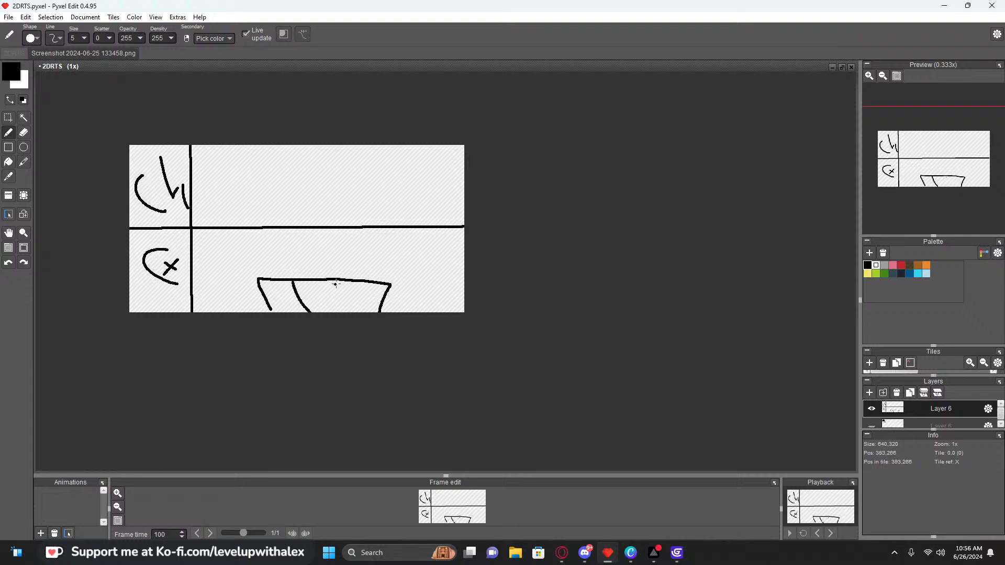
drag(335, 279, 333, 311)
drag(362, 281, 349, 311)
key(ctrl+z)
key(ctrl+z)
mouse_move(277, 284)
mouse_down()
mouse_move(318, 280)
mouse_move(270, 290)
mouse_up()
key(ctrl+z)
key(ctrl+z)
mouse_move(273, 285)
mouse_down()
mouse_move(266, 291)
mouse_move(331, 304)
mouse_up()
key(ctrl+z)
Draw a wide tray-shaped outline hanging from the horizontal line above the row of cards
drag(247, 242, 424, 249)
key(ctrl+z)
mouse_move(211, 227)
mouse_down()
mouse_move(211, 238)
mouse_move(456, 277)
mouse_move(274, 220)
mouse_move(241, 230)
mouse_move(245, 266)
mouse_move(450, 264)
mouse_move(453, 224)
mouse_up()
key(ctrl+z)
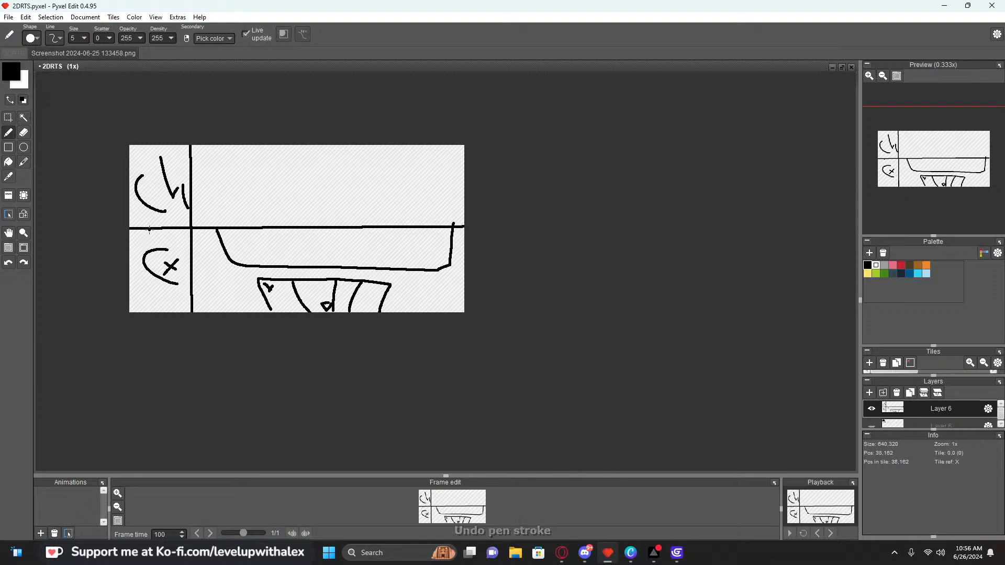
Draw an arrow from the "Cx" mark towards the cards, undoing a horizontal arrow from "Ch" and a curved arrow at the tray's far end
drag(189, 223, 186, 220)
key(ctrl+z)
mouse_move(177, 269)
mouse_down()
mouse_move(217, 303)
mouse_move(213, 311)
mouse_up()
mouse_move(177, 166)
mouse_down()
mouse_move(283, 166)
mouse_move(280, 188)
mouse_up()
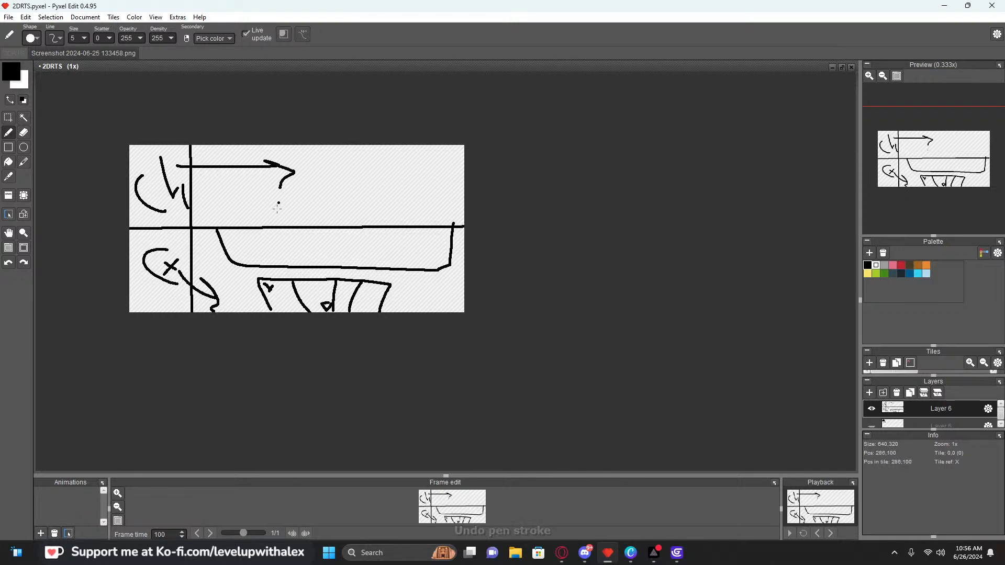
drag(422, 176, 423, 257)
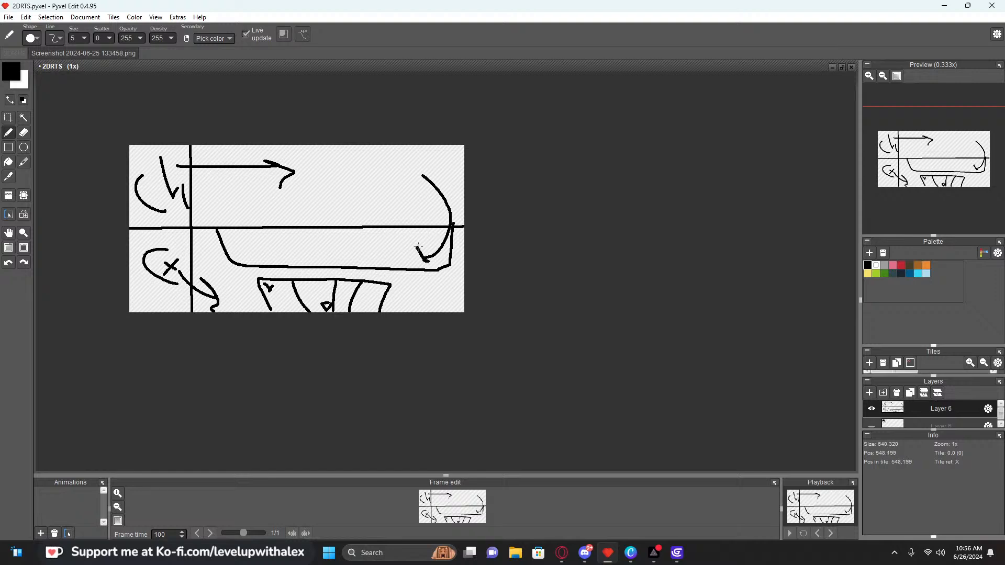
key(ctrl+z)
key(ctrl+z)
key(ctrl+z)
Draw a curved double-headed arrow crossing the horizontal line at the tray's far end, undoing a stray stroke around "Ch"
mouse_move(429, 179)
mouse_down()
mouse_move(419, 249)
mouse_move(433, 253)
mouse_up()
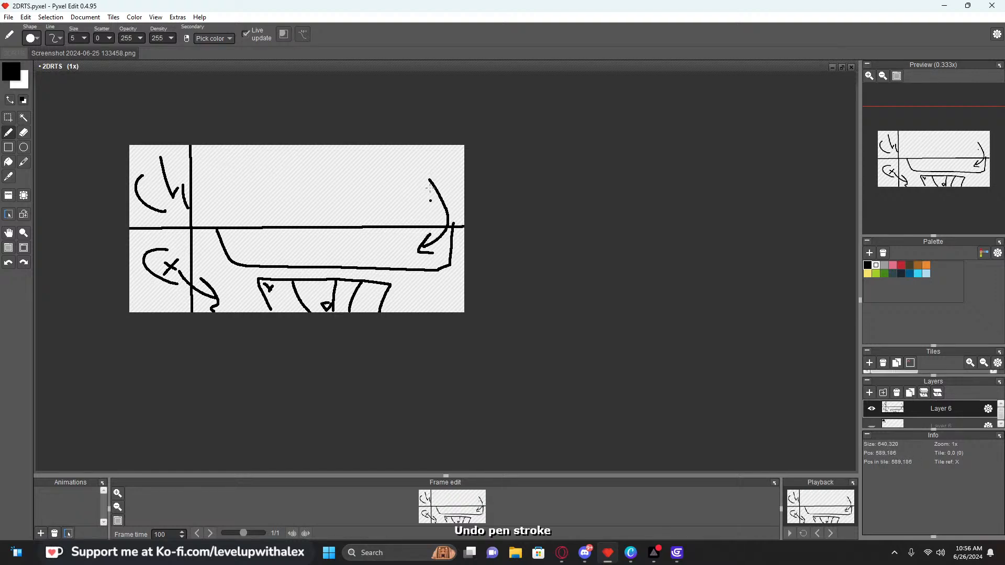
mouse_move(423, 167)
mouse_down()
mouse_move(432, 197)
mouse_move(461, 179)
mouse_up()
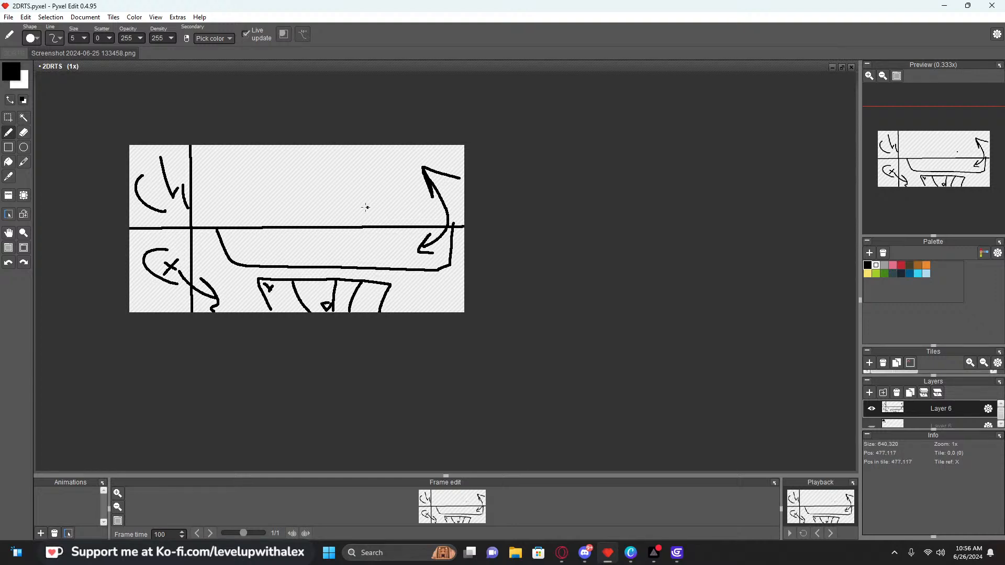
mouse_move(143, 156)
mouse_down()
mouse_move(186, 158)
mouse_move(208, 221)
mouse_up()
key(ctrl+z)
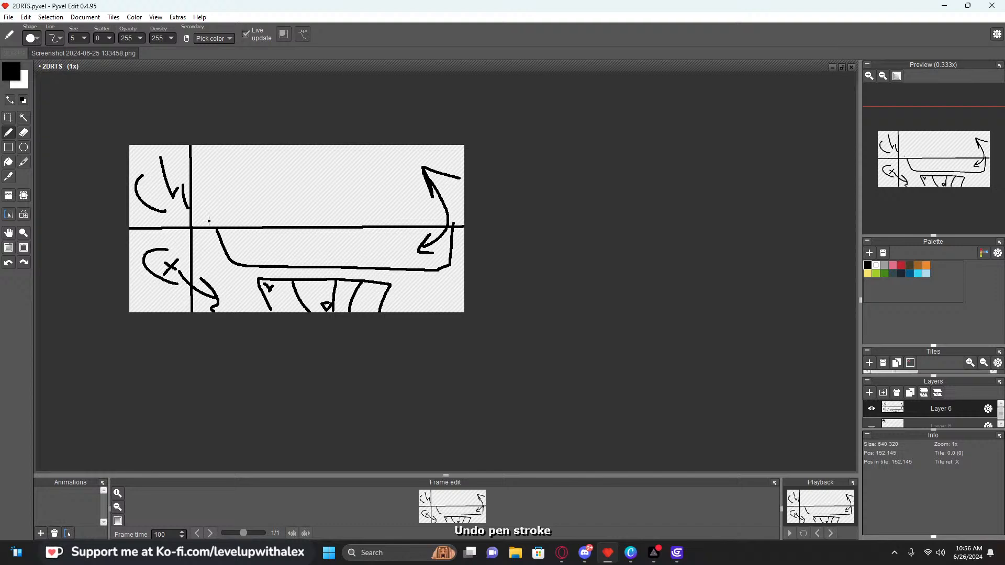
Circle the "Cx" mark in the lower cell and handwrite "Home" inside the tray outline
mouse_move(166, 232)
mouse_down()
mouse_move(183, 272)
mouse_move(145, 251)
mouse_up()
drag(268, 232, 280, 262)
mouse_move(263, 247)
mouse_down()
mouse_move(284, 246)
mouse_move(299, 262)
mouse_up()
mouse_move(327, 245)
mouse_down()
mouse_move(317, 248)
mouse_move(326, 246)
mouse_up()
mouse_move(341, 259)
mouse_down()
mouse_move(360, 246)
mouse_move(388, 259)
mouse_up()
drag(387, 249, 418, 264)
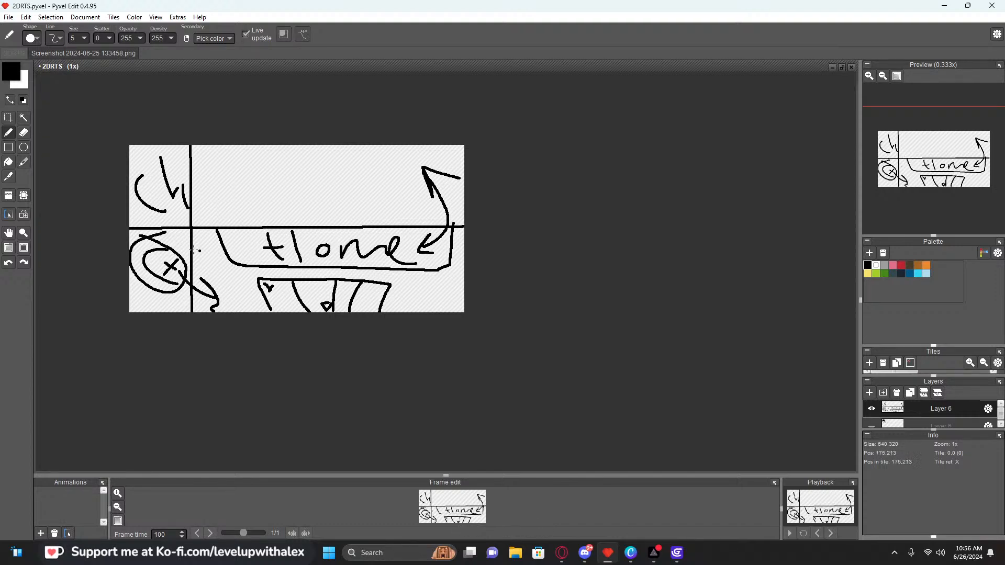
drag(203, 232, 222, 254)
mouse_move(234, 240)
mouse_down()
mouse_move(244, 255)
mouse_move(234, 227)
mouse_move(243, 282)
mouse_move(264, 298)
mouse_move(337, 300)
mouse_up()
key(ctrl+z)
key(ctrl+z)
key(ctrl+z)
key(ctrl+z)
Erase the left side of the Home tray and extend its lower edge straight across to the vertical divider
key(e)
scroll(218, 235, up, 1)
shift+scroll(216, 236, up, 13)
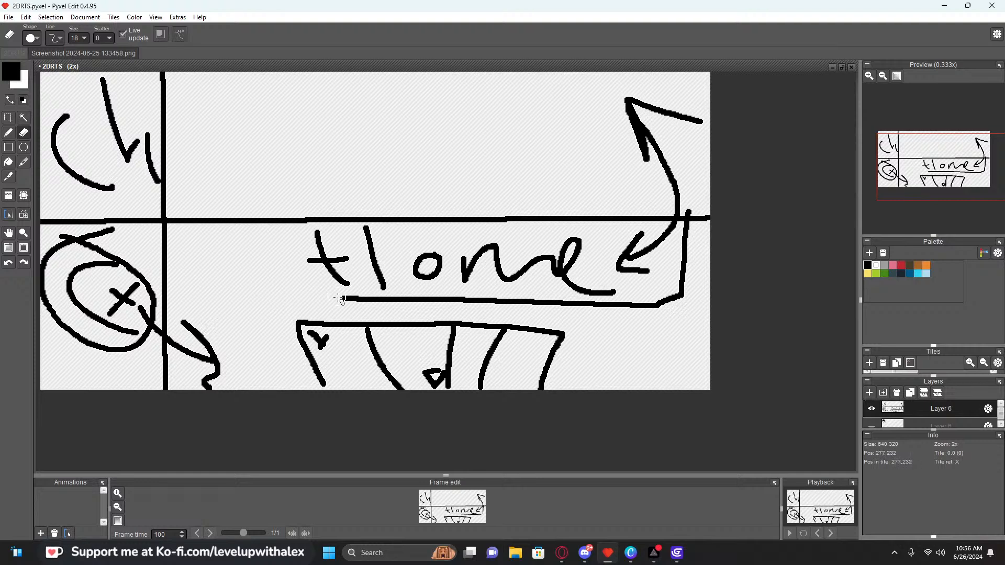
key(b)
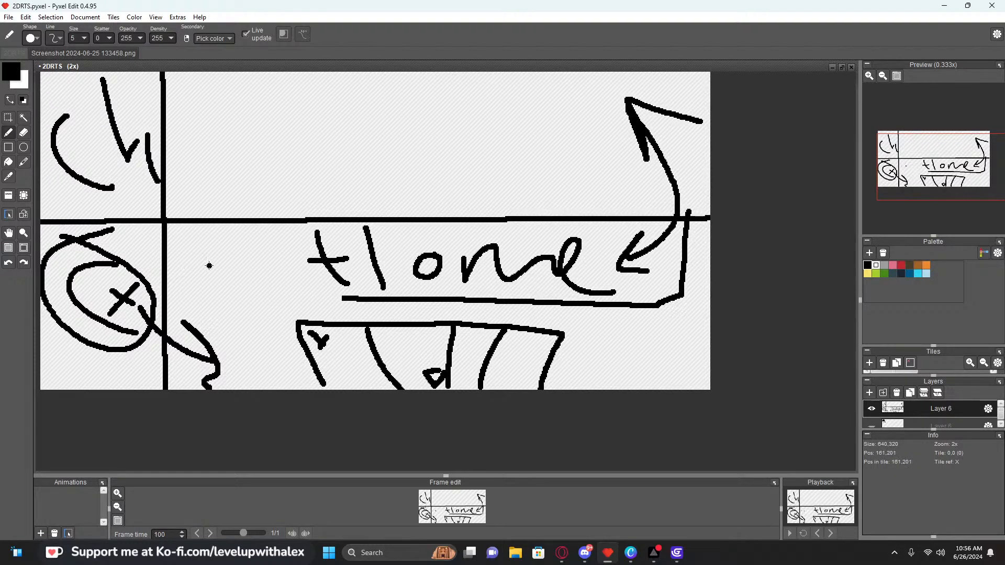
scroll(212, 265, down, 2)
scroll(301, 273, up, 1)
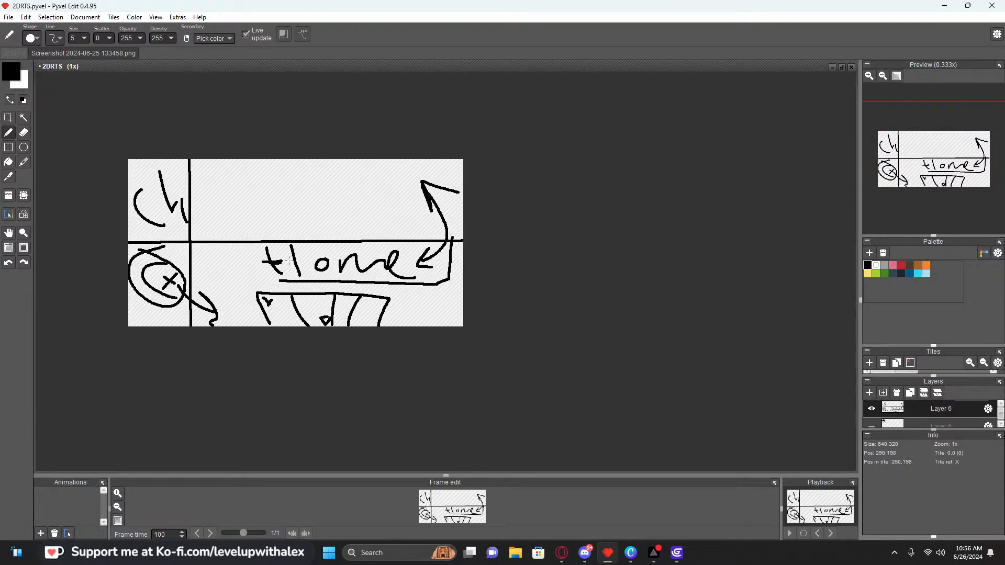
mouse_move(281, 260)
mouse_down()
mouse_move(301, 257)
mouse_move(188, 282)
mouse_up()
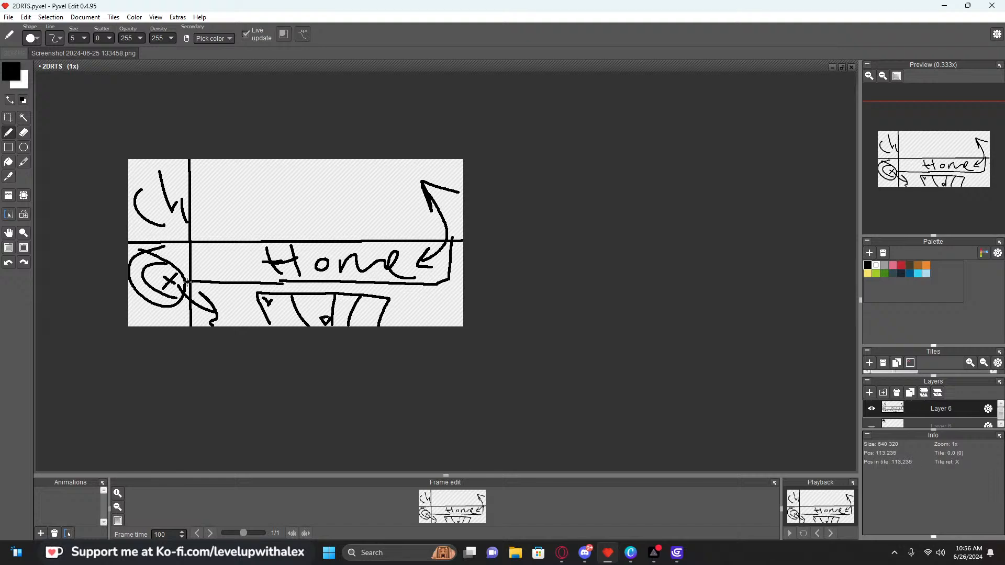
Handwrite a short label before the word "Home" and draw a line along the upper edge of the Home strip
mouse_move(231, 242)
mouse_down()
mouse_move(232, 280)
mouse_move(202, 270)
mouse_move(214, 261)
mouse_move(230, 268)
mouse_move(212, 268)
mouse_up()
key(ctrl+z)
key(ctrl+z)
key(ctrl+z)
mouse_move(218, 260)
mouse_down()
mouse_move(364, 239)
mouse_move(460, 240)
mouse_up()
Scribble over the drawings in the upper-left and lower-left cells of the sketch
mouse_move(147, 178)
mouse_down()
mouse_move(173, 204)
mouse_move(149, 222)
mouse_up()
drag(149, 264, 145, 304)
mouse_move(137, 165)
mouse_down()
mouse_move(146, 181)
mouse_move(157, 163)
mouse_up()
drag(152, 163, 169, 177)
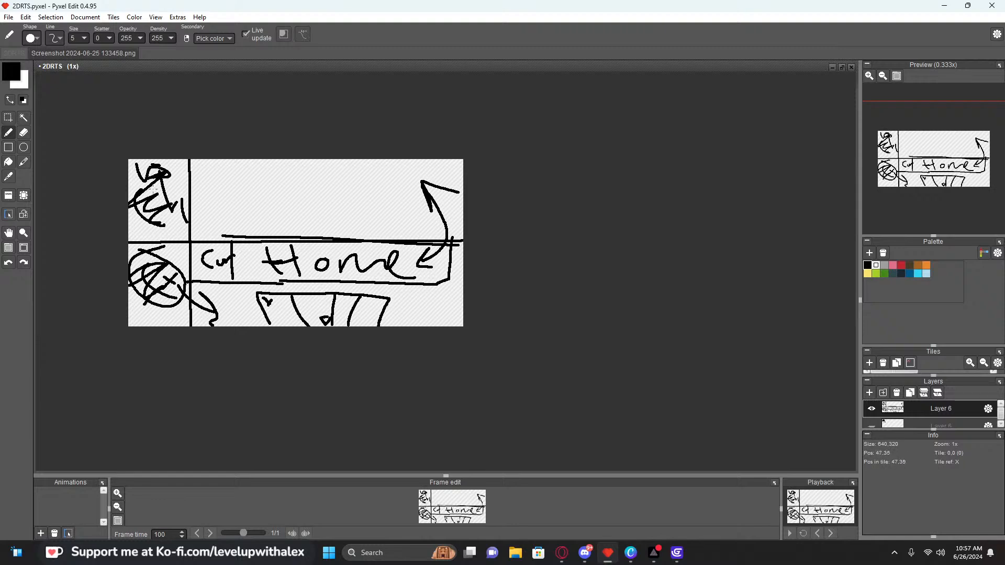
Undo the scribbles, the added label and the Home lettering strokes
key(ctrl+z)
key(ctrl+z)
key(ctrl+z)
key(ctrl+z)
key(ctrl+z)
key(ctrl+z)
key(ctrl+z)
key(ctrl+z)
key(ctrl+z)
key(ctrl+z)
key(ctrl+z)
key(ctrl+z)
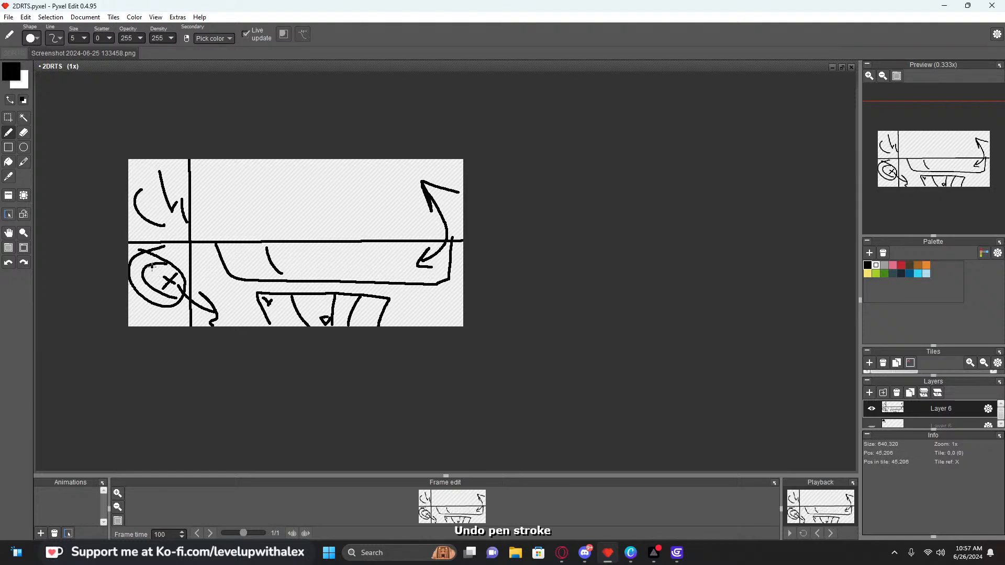
Clear the old sketch from the layer and divide the canvas with one horizontal line and two vertical lines
shift+drag(96, 234, 597, 236)
key(ctrl+z)
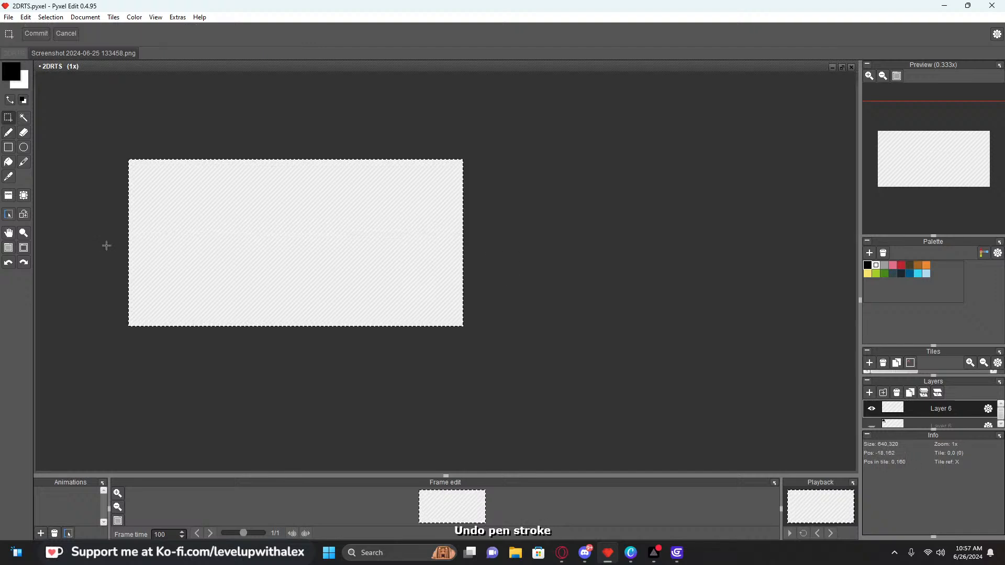
drag(135, 243, 583, 238)
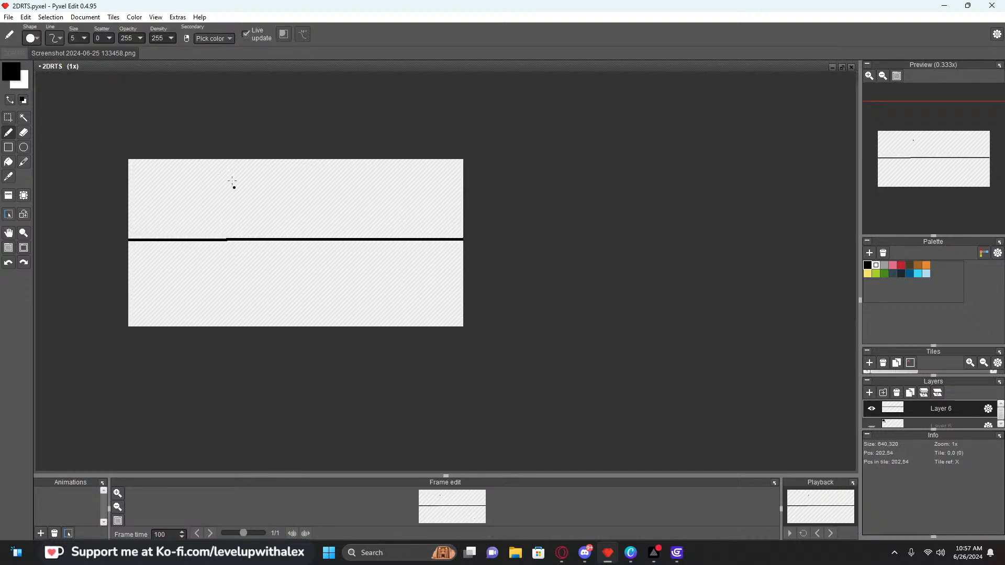
drag(212, 160, 206, 321)
drag(387, 158, 346, 319)
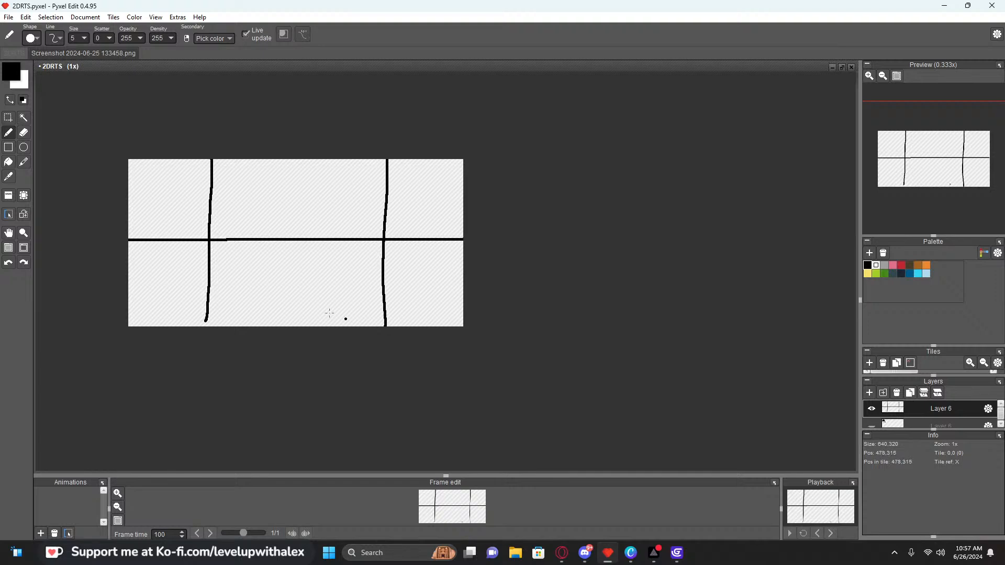
Draw a circle in the left column with connector lines to a small box above and below on the left divider
mouse_move(143, 214)
mouse_down()
mouse_move(135, 229)
mouse_move(164, 220)
mouse_move(164, 176)
mouse_move(213, 179)
mouse_move(198, 173)
mouse_move(224, 195)
mouse_move(206, 171)
mouse_up()
key(ctrl+z)
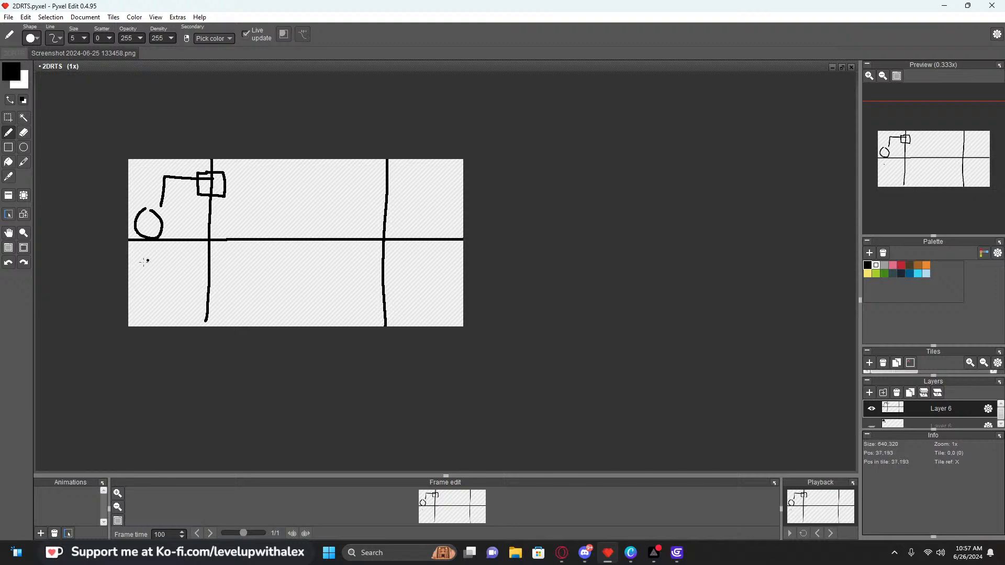
mouse_move(150, 249)
mouse_down()
mouse_move(144, 292)
mouse_move(197, 296)
mouse_move(221, 283)
mouse_up()
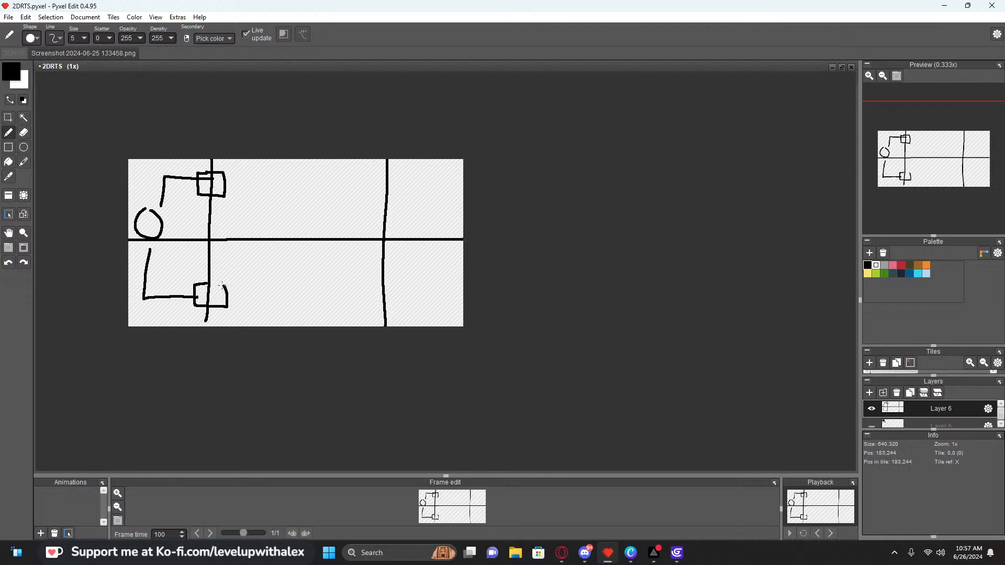
Label the upper middle cell "You" with a left-pointing arrow and the lower middle cell "enemy" with a right-pointing arrow
mouse_move(280, 219)
mouse_down()
mouse_move(256, 215)
mouse_move(267, 232)
mouse_up()
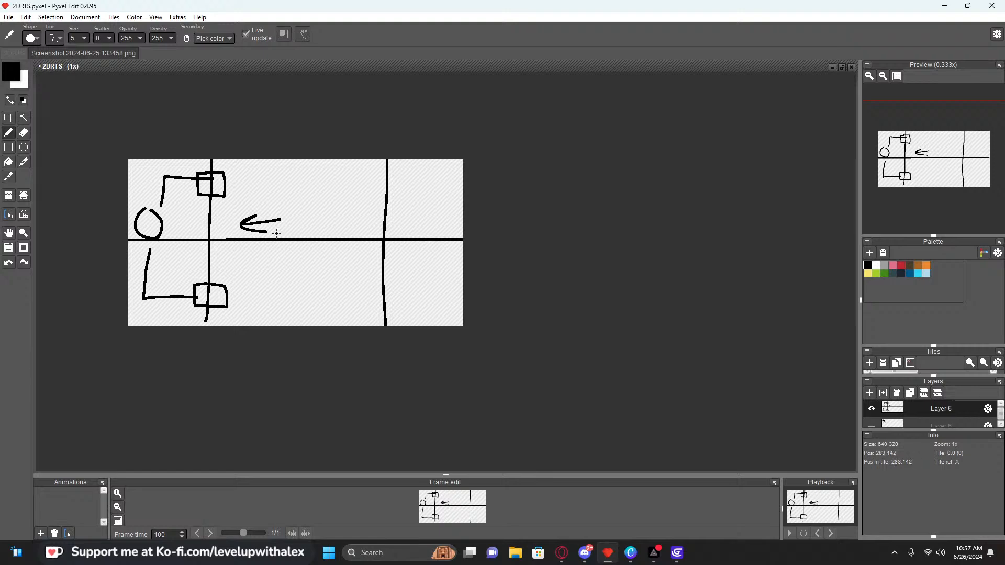
drag(264, 182, 271, 198)
mouse_move(277, 184)
mouse_down()
mouse_move(272, 210)
mouse_move(316, 185)
mouse_up()
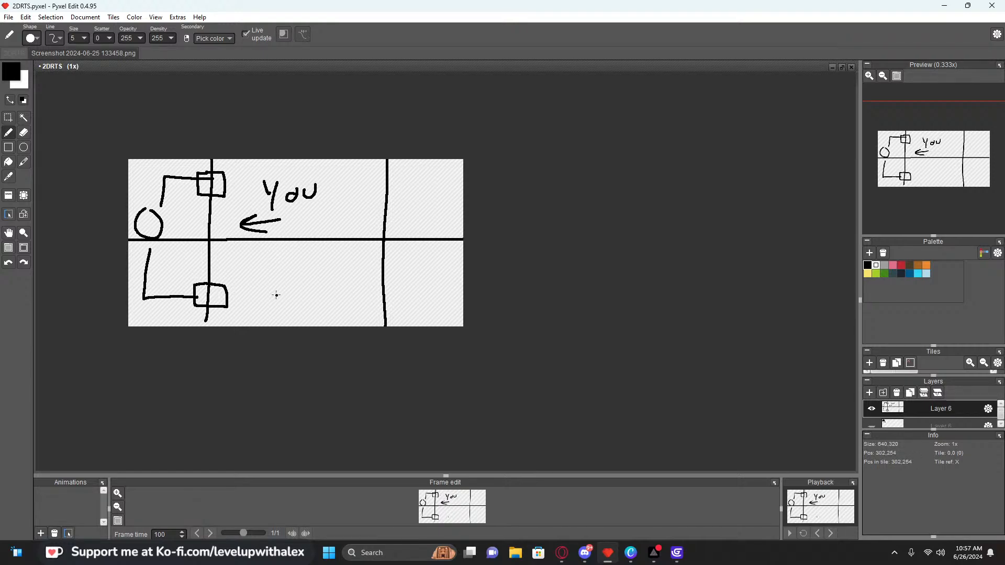
mouse_move(279, 281)
mouse_down()
mouse_move(339, 275)
mouse_move(300, 320)
mouse_move(316, 319)
mouse_up()
drag(320, 313, 373, 326)
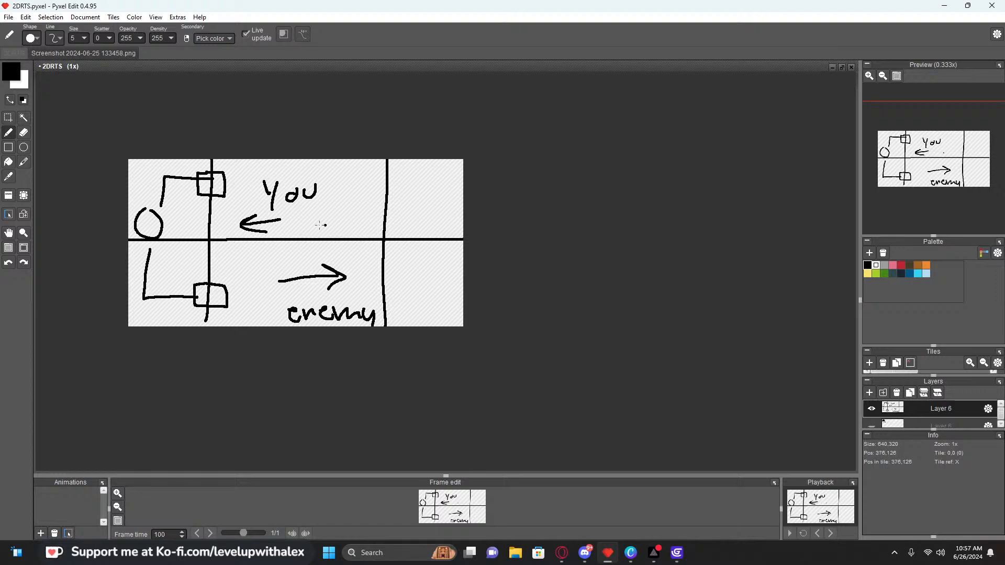
Try marking the two rightmost cells with an X each, and undo the marks
drag(415, 195, 435, 199)
drag(431, 184, 406, 216)
drag(411, 265, 430, 302)
drag(439, 264, 402, 300)
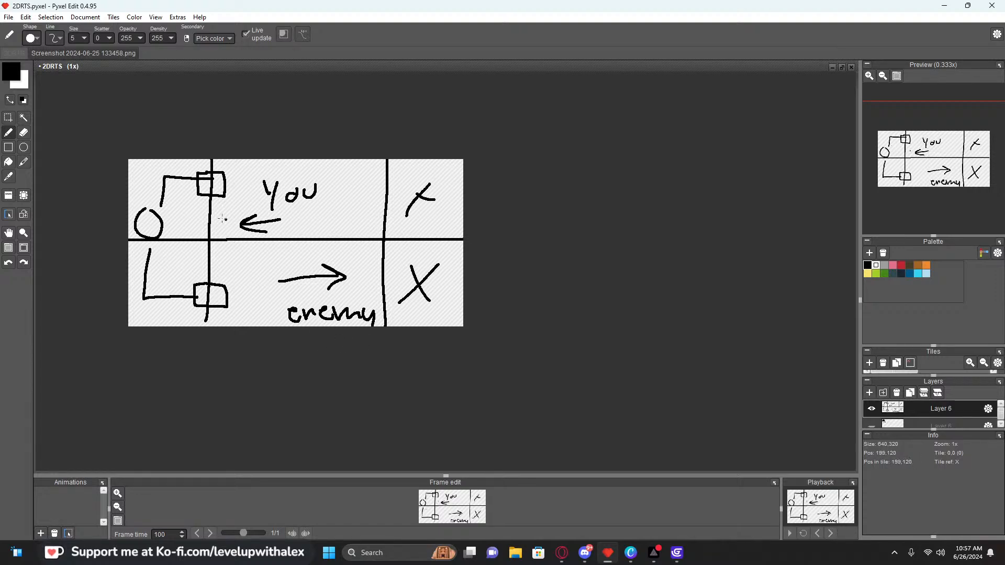
key(ctrl+z)
key(ctrl+z)
key(ctrl+z)
key(ctrl+z)
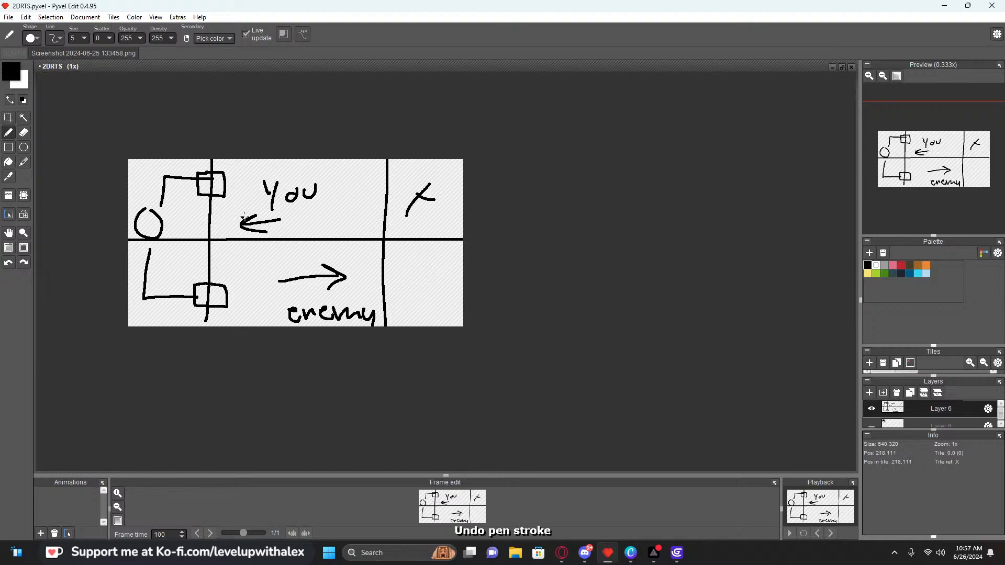
key(ctrl+z)
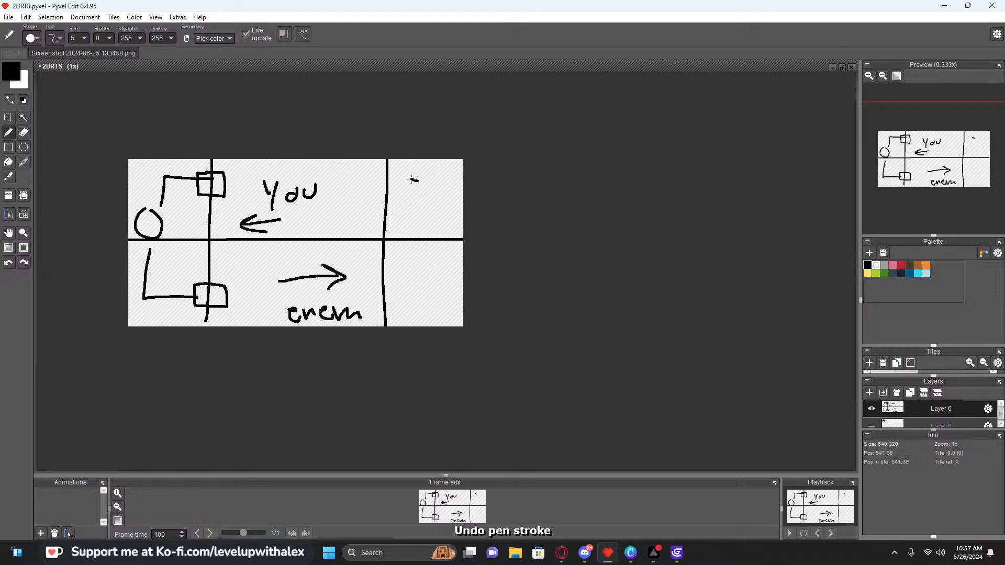
Draw a small box in each of the two rightmost cells of the sketch
mouse_move(409, 183)
mouse_down()
mouse_move(456, 176)
mouse_move(418, 219)
mouse_move(448, 181)
mouse_up()
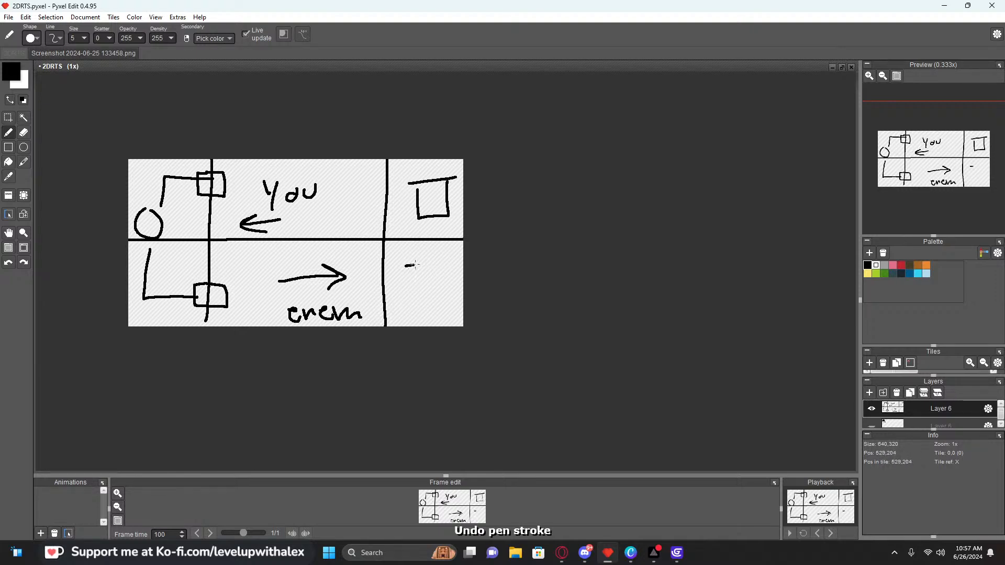
drag(414, 264, 437, 263)
mouse_move(418, 267)
mouse_down()
mouse_move(413, 298)
mouse_move(362, 294)
mouse_move(267, 243)
mouse_move(221, 256)
mouse_move(258, 275)
mouse_up()
key(ctrl+z)
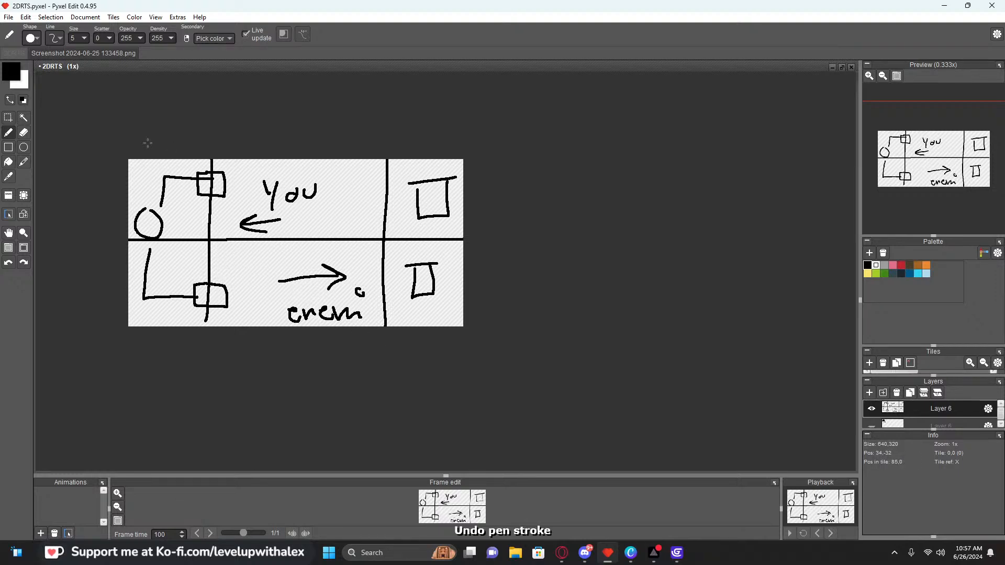
Draw a vertical centre line and add two units in the upper half with arrows pointing toward each other
drag(299, 164, 296, 302)
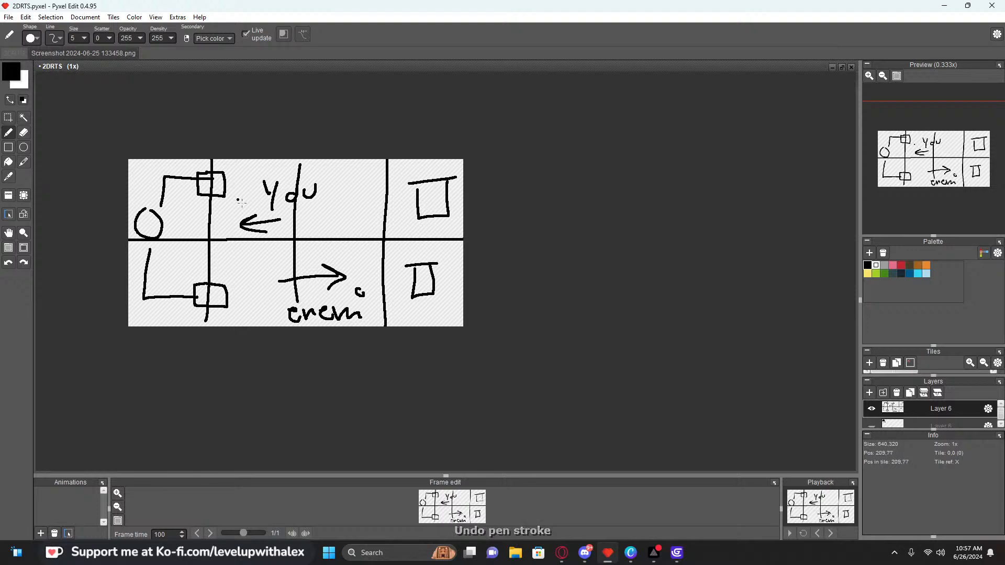
mouse_move(360, 175)
mouse_down()
mouse_move(372, 171)
mouse_move(352, 180)
mouse_up()
drag(345, 179, 353, 188)
drag(242, 174, 273, 183)
click(244, 178)
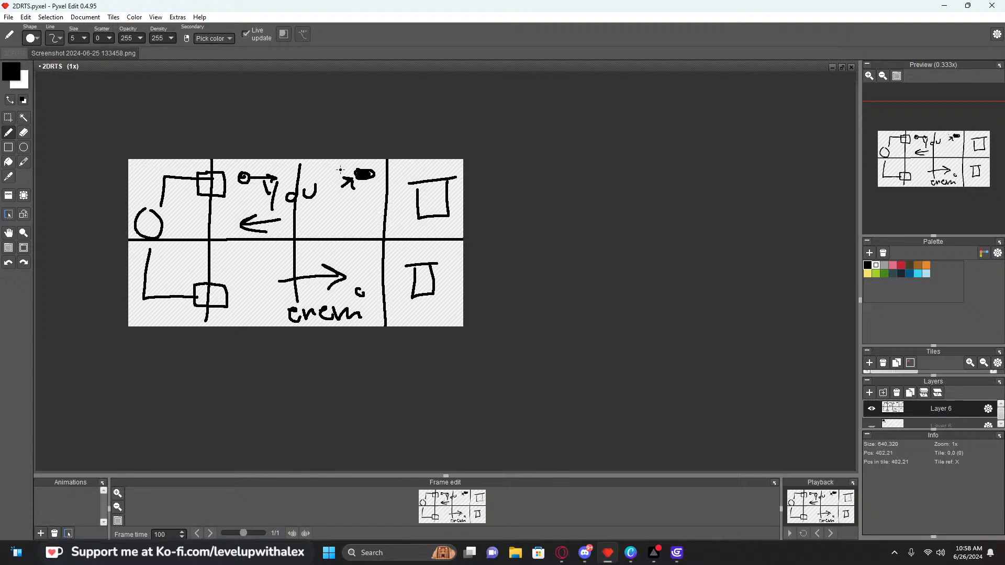
mouse_move(347, 179)
mouse_down()
mouse_move(327, 173)
mouse_move(341, 182)
mouse_up()
click(360, 197)
Select the right half of the sketch and delete it
key(s)
mouse_move(290, 151)
mouse_down()
mouse_move(395, 274)
mouse_move(530, 355)
mouse_up()
key(Delete)
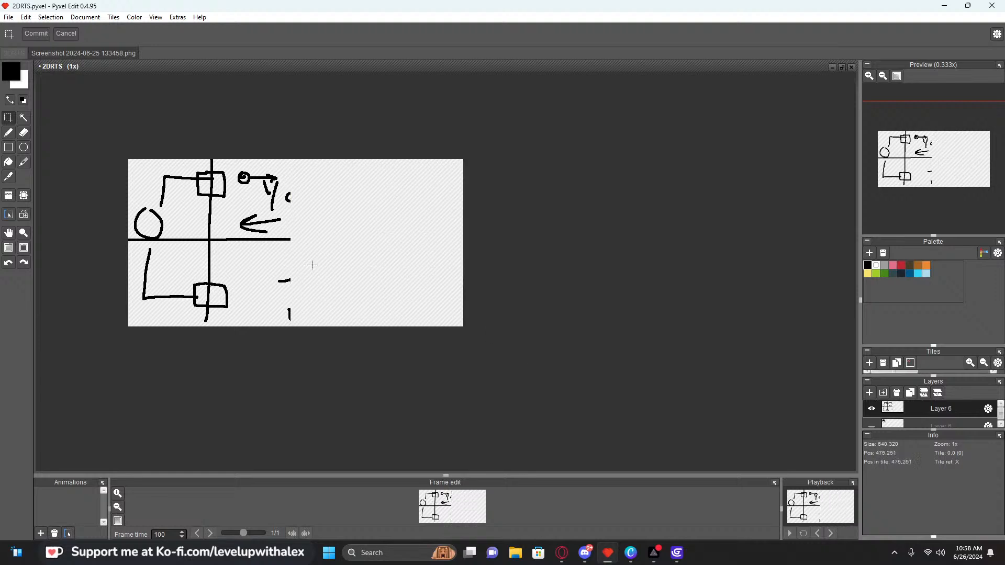
Try flipping the remaining left half of the sketch horizontally and moving it to the other side of the canvas
drag(108, 151, 334, 335)
key(h)
drag(200, 265, 322, 266)
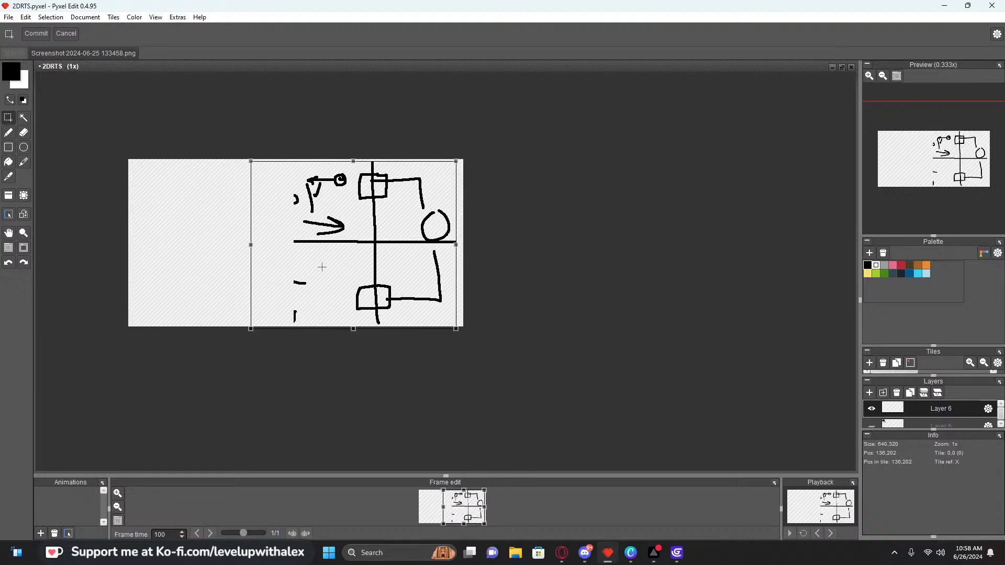
click(533, 250)
key(h)
mouse_move(386, 260)
mouse_down()
mouse_move(258, 260)
mouse_move(420, 249)
mouse_move(259, 236)
mouse_up()
click(482, 239)
key(h)
click(579, 225)
key(h)
click(260, 135)
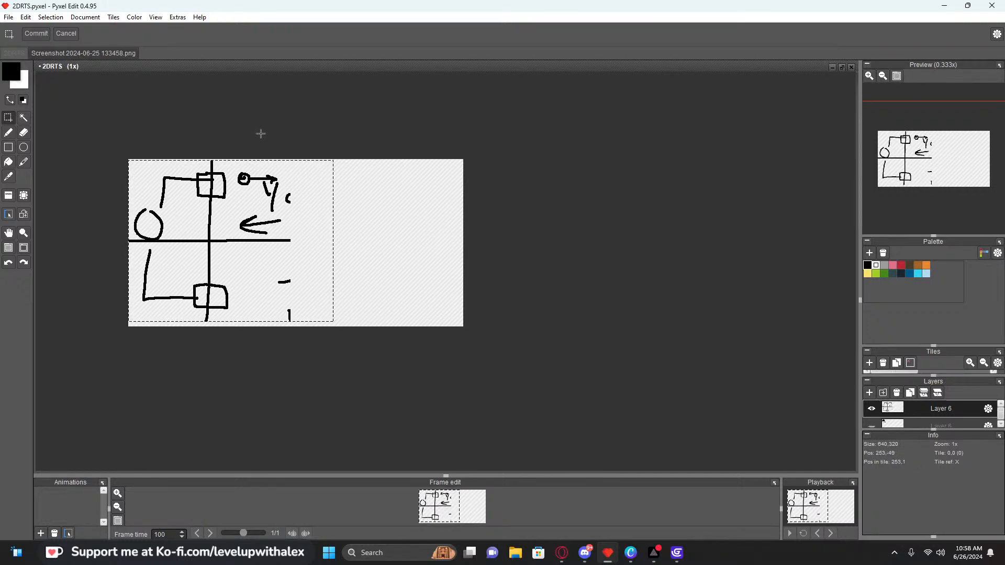
Select the left half of the sketch and shift it slightly left and down
mouse_move(101, 135)
mouse_down()
mouse_move(216, 298)
mouse_move(300, 365)
mouse_up()
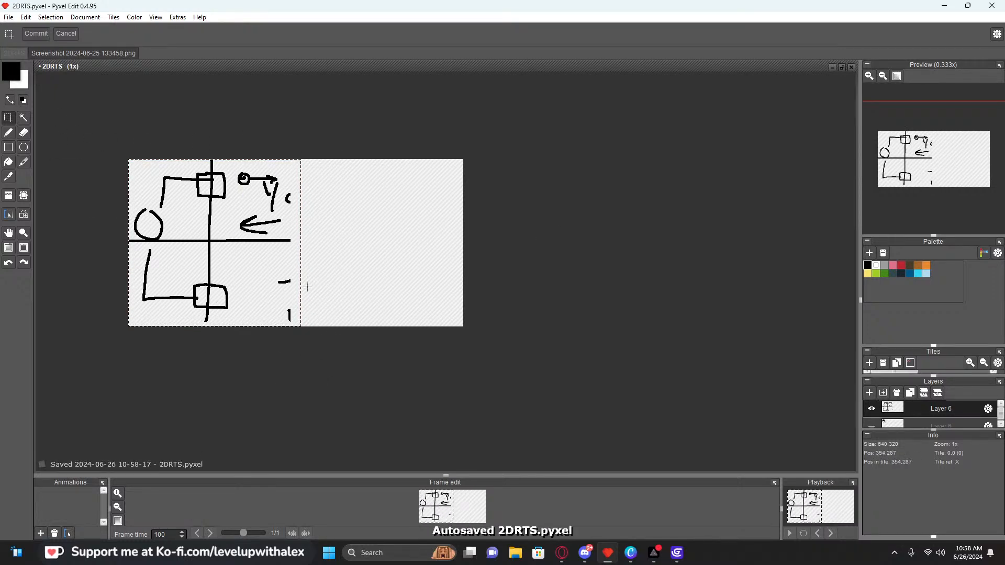
drag(302, 271, 296, 291)
mouse_move(104, 135)
mouse_down()
mouse_move(145, 190)
mouse_move(321, 352)
mouse_up()
drag(275, 262, 270, 267)
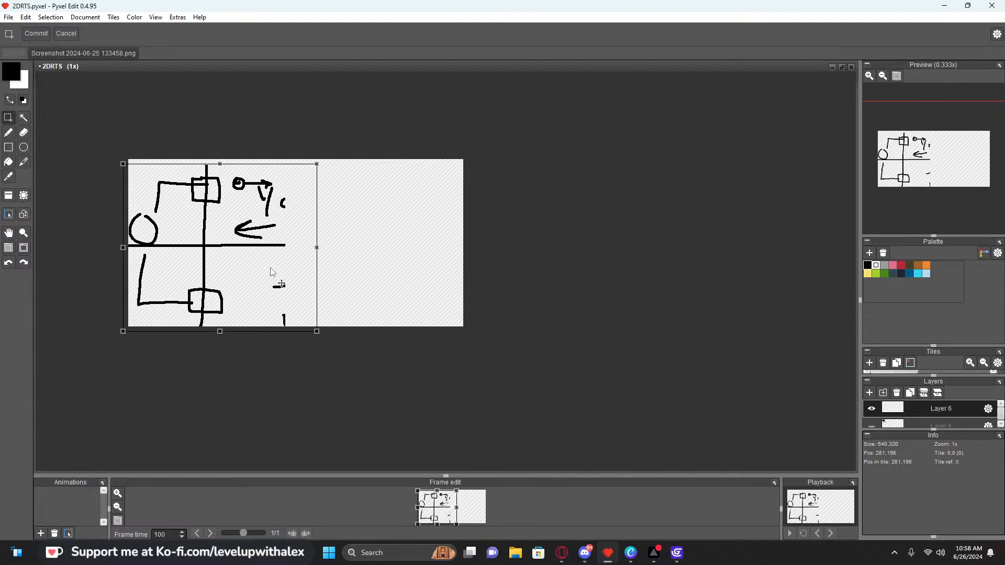
click(378, 256)
Draw two straight horizontal lanes extending right from the upper and lower boxes
key(b)
shift+drag(247, 194, 396, 195)
shift+drag(242, 295, 394, 295)
Try adding a vertical boundary at the lanes' right end with bands running to the canvas edge, and undo these strokes
drag(394, 158, 399, 340)
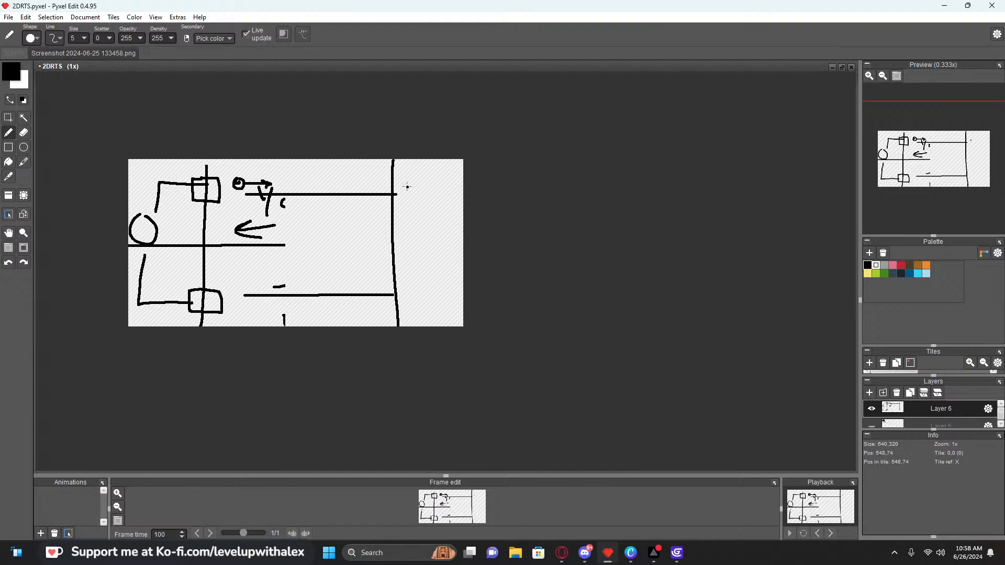
drag(383, 204, 465, 225)
drag(397, 162, 467, 165)
drag(390, 288, 471, 278)
drag(386, 318, 471, 325)
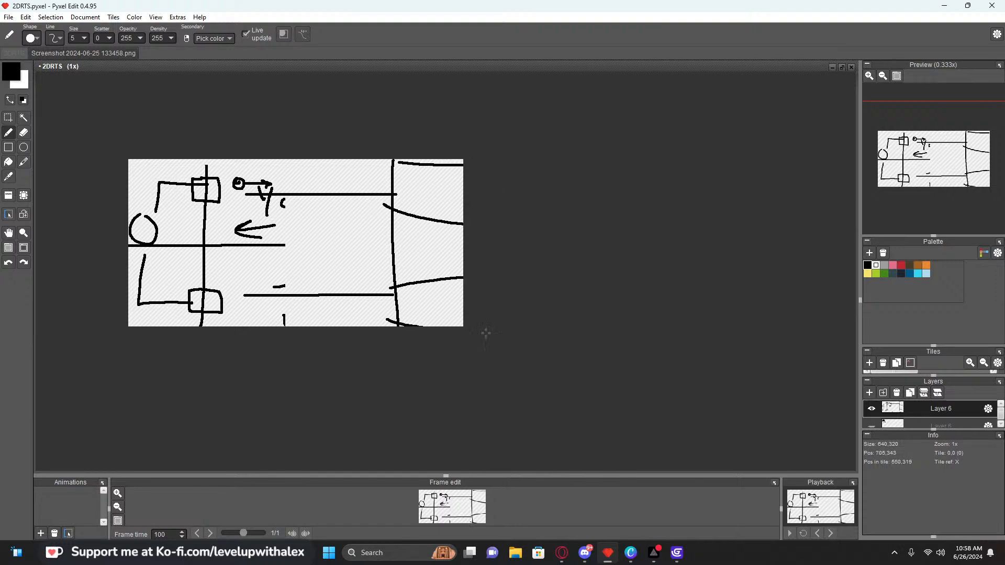
key(ctrl+z)
key(ctrl+z)
key(ctrl+z)
key(ctrl+z)
key(ctrl+z)
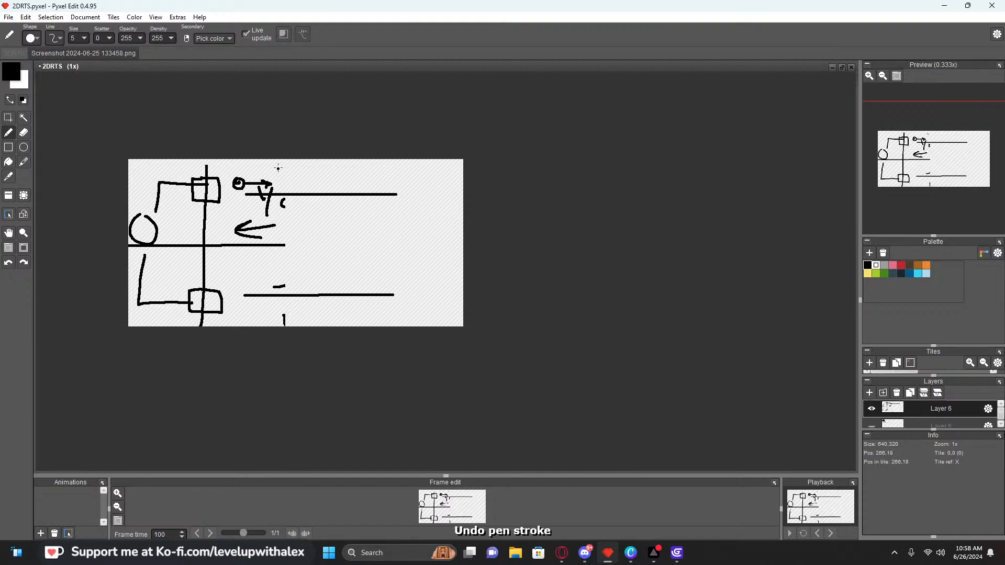
Try a left-pointing arrow between the two lanes, and undo it together with the lane lines
drag(393, 252, 331, 255)
drag(349, 242, 362, 272)
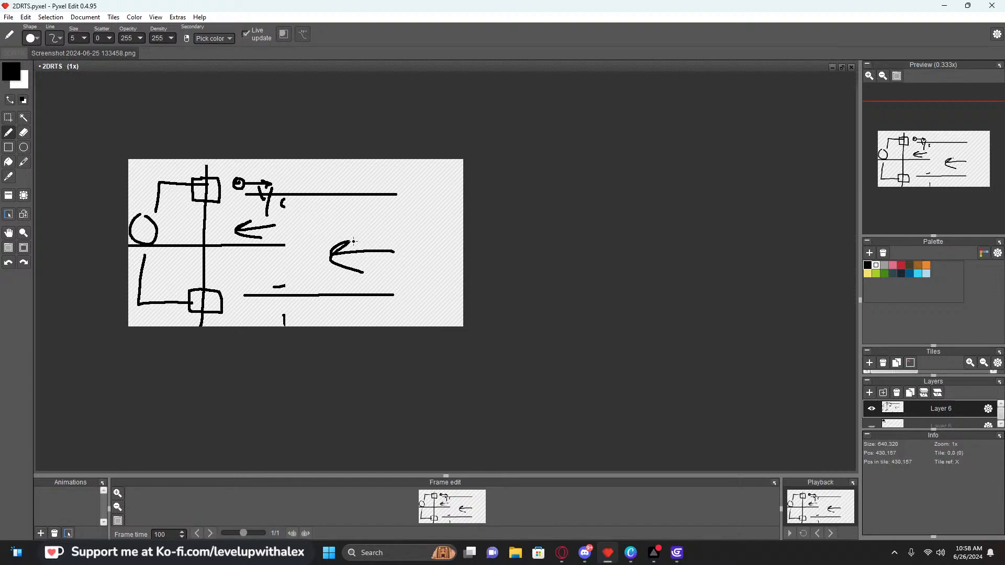
key(ctrl+z)
key(ctrl+z)
key(ctrl+z)
key(ctrl+z)
key(ctrl+z)
key(ctrl+z)
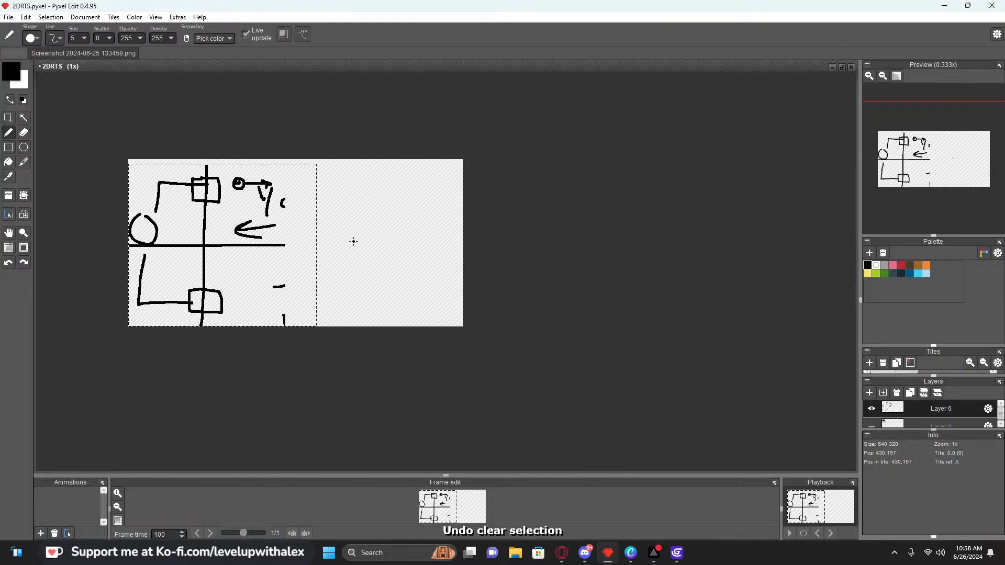
Clear the canvas and sketch a base box at its left edge with connectors to a smaller box above and below
mouse_move(128, 212)
mouse_down()
mouse_move(174, 262)
mouse_move(128, 263)
mouse_up()
mouse_move(151, 203)
mouse_down()
mouse_move(154, 175)
mouse_move(253, 188)
mouse_move(225, 172)
mouse_up()
mouse_move(156, 275)
mouse_down()
mouse_move(153, 295)
mouse_move(243, 312)
mouse_up()
mouse_move(235, 274)
mouse_down()
mouse_move(268, 313)
mouse_move(223, 273)
mouse_up()
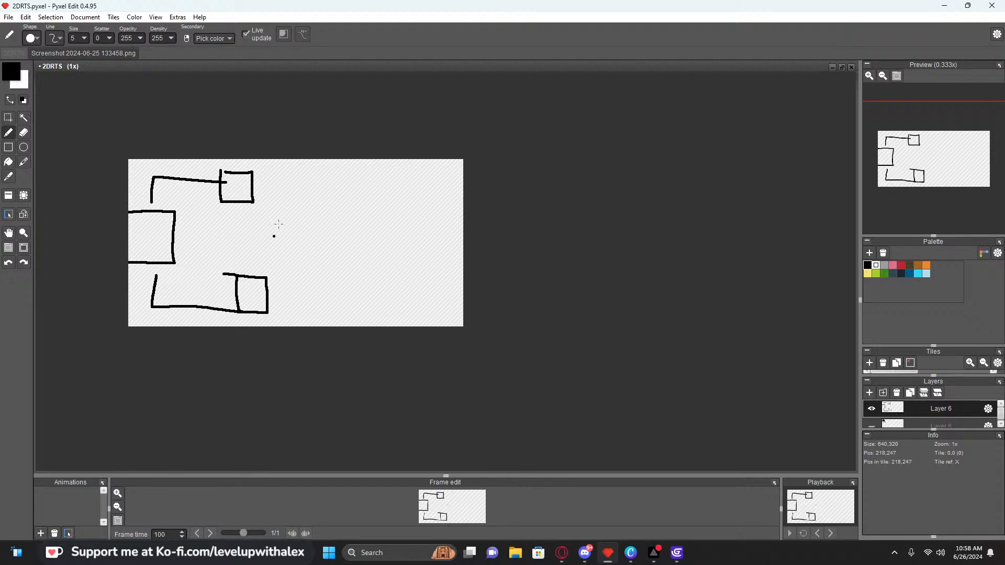
Sketch a second base box at the canvas's right edge, lines linking it toward both small boxes, and a right-pointing arrow between the bases
drag(272, 188, 403, 186)
drag(280, 291, 347, 296)
mouse_move(408, 191)
mouse_down()
mouse_move(417, 287)
mouse_move(354, 298)
mouse_up()
mouse_move(408, 239)
mouse_down()
mouse_move(443, 239)
mouse_move(394, 263)
mouse_move(465, 277)
mouse_up()
key(ctrl+z)
key(ctrl+z)
key(ctrl+z)
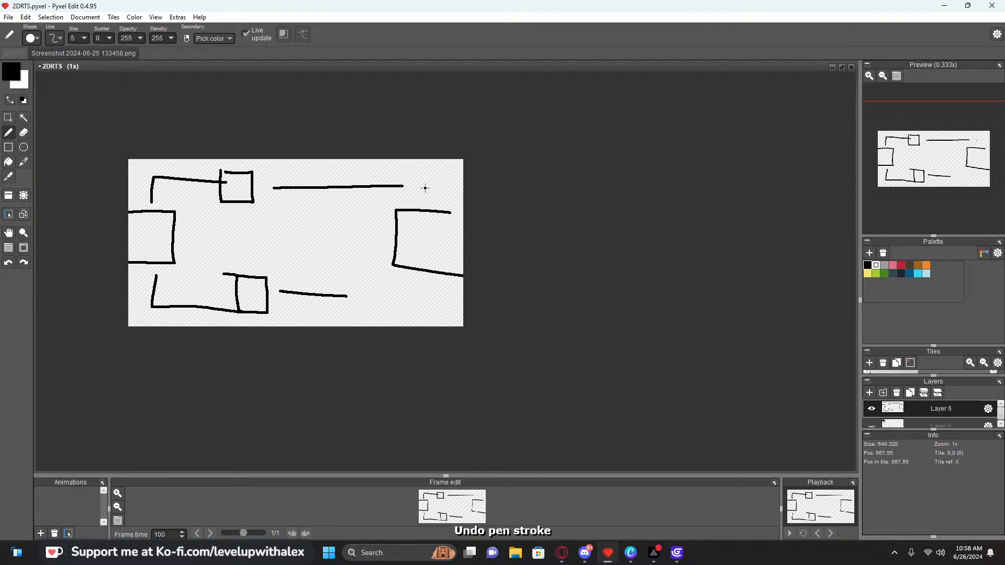
drag(357, 297, 406, 270)
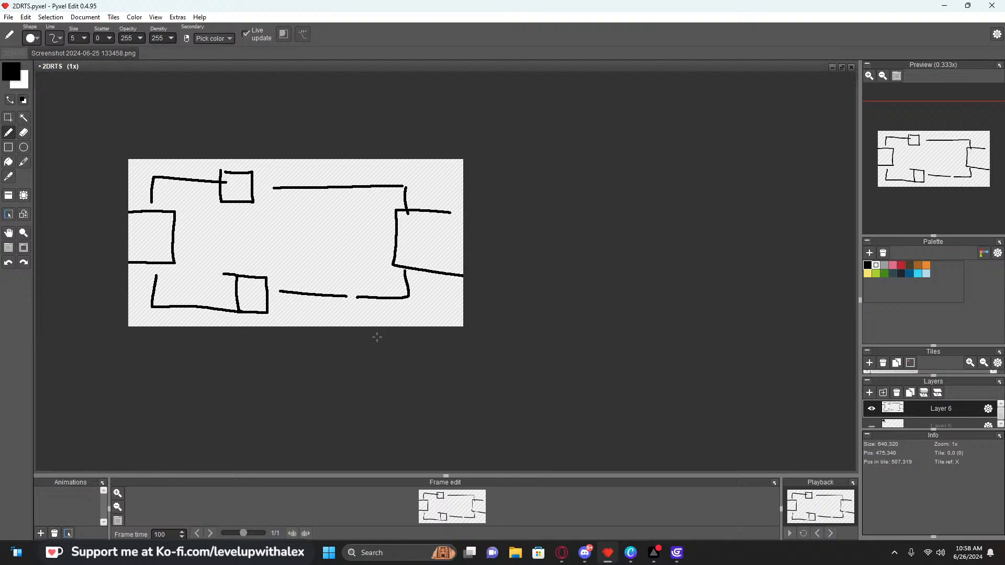
mouse_move(196, 236)
mouse_down()
mouse_move(361, 246)
mouse_move(343, 265)
mouse_up()
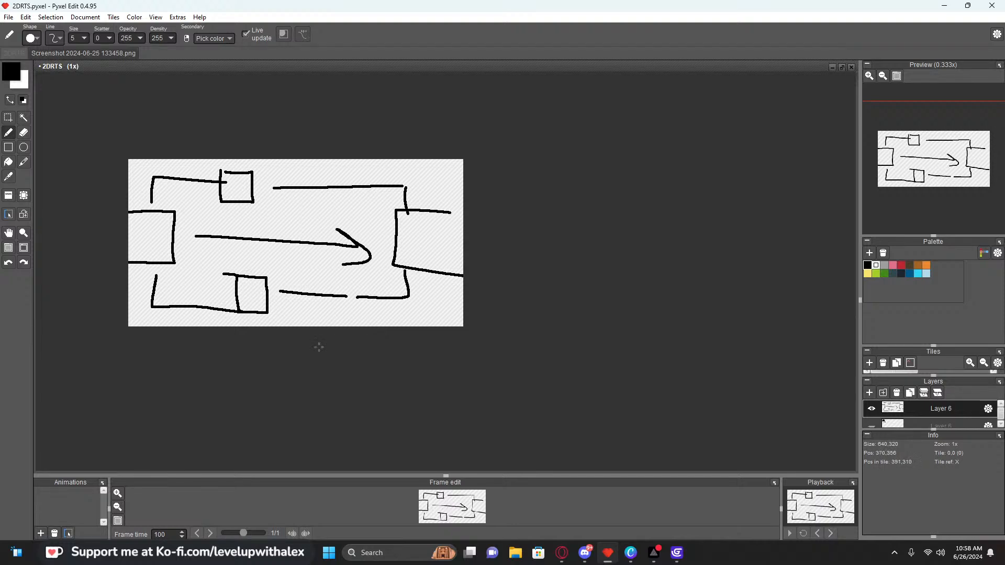
Undo the arrow between the bases, then try short strokes inside the left base box and undo the last one
key(ctrl+z)
key(ctrl+z)
mouse_move(138, 223)
mouse_down()
mouse_move(145, 245)
mouse_move(147, 232)
mouse_up()
drag(154, 227, 158, 253)
key(ctrl+z)
key(ctrl+z)
Clear the whole base layout sketch from the canvas and select the lower half of the empty canvas
click(9, 118)
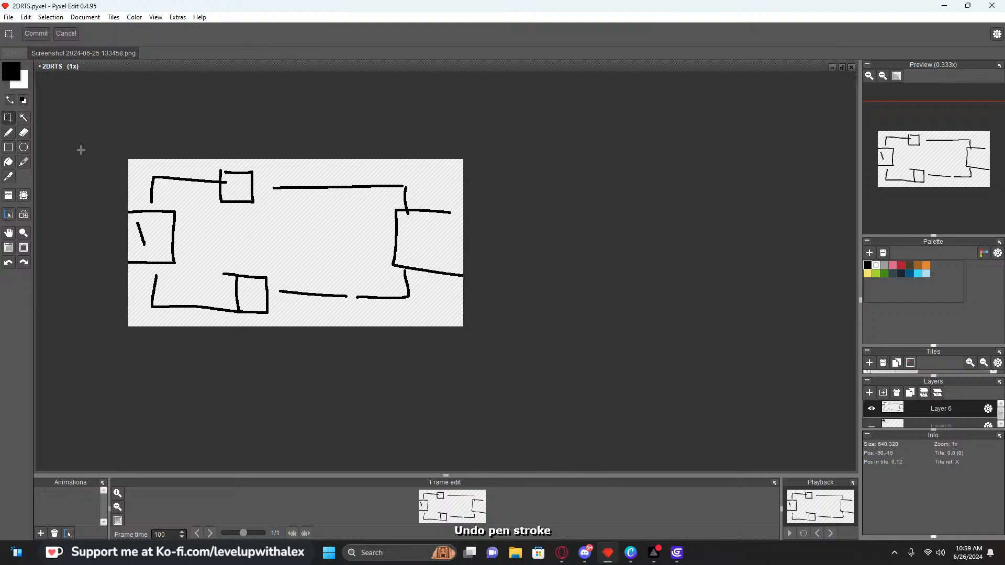
drag(81, 150, 520, 346)
key(Delete)
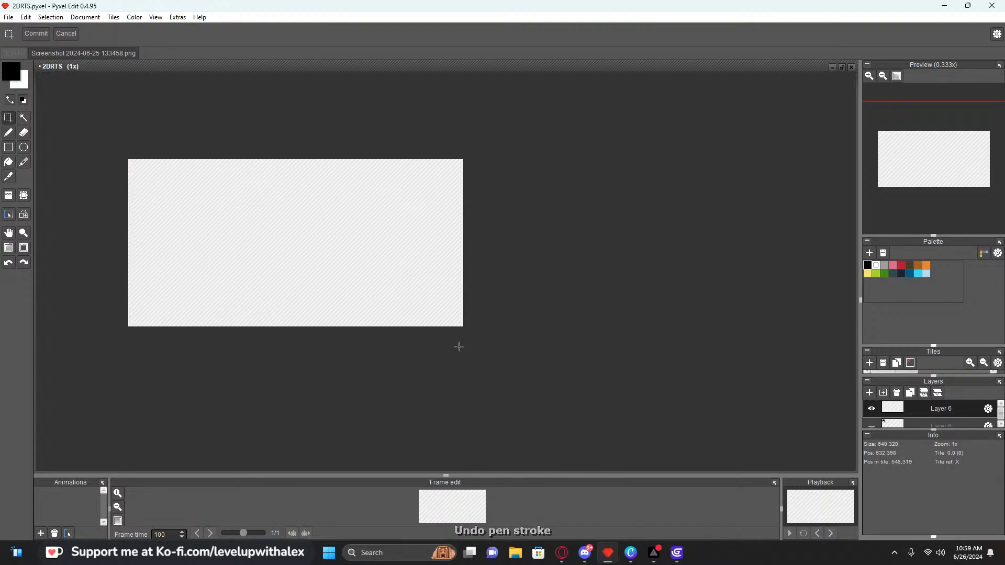
drag(124, 243, 533, 372)
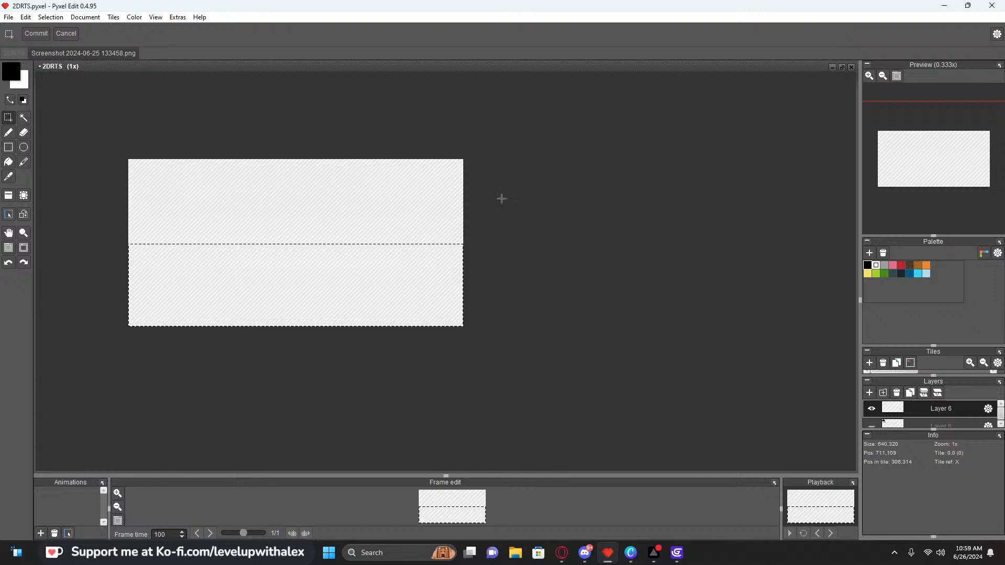
Sketch a horizontal line across the canvas's middle and a vertical line crossing it about a quarter of the way along
key(b)
drag(93, 235, 521, 234)
scroll(217, 202, up, 1)
scroll(224, 202, down, 1)
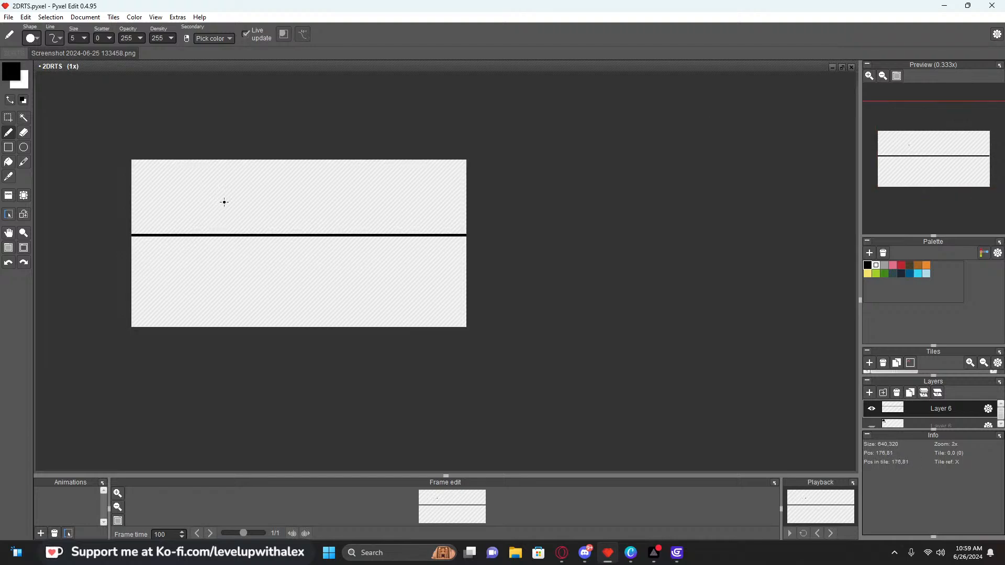
mouse_move(215, 137)
mouse_down()
mouse_move(190, 412)
mouse_move(213, 203)
mouse_move(213, 399)
mouse_up()
key(ctrl+z)
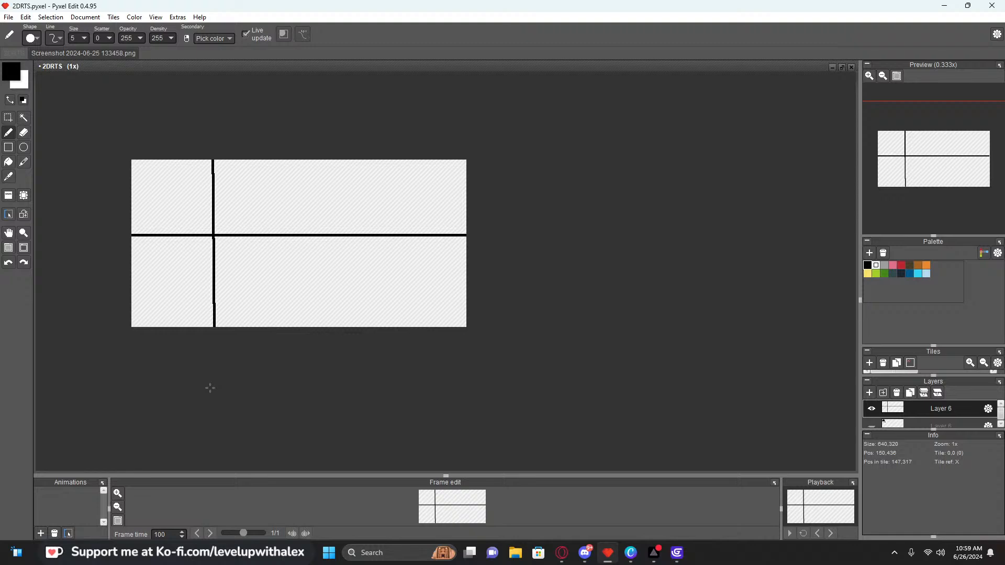
Sketch a small box outline in the canvas's upper-right corner, closed off by the canvas edges
scroll(331, 180, up, 1)
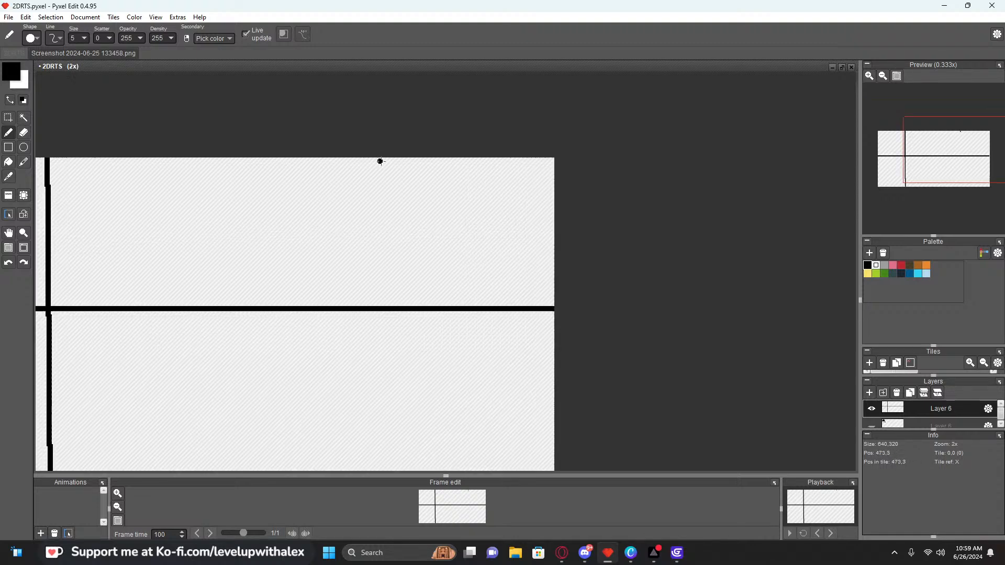
mouse_move(384, 152)
mouse_down()
mouse_move(393, 183)
mouse_move(574, 197)
mouse_up()
scroll(514, 197, down, 2)
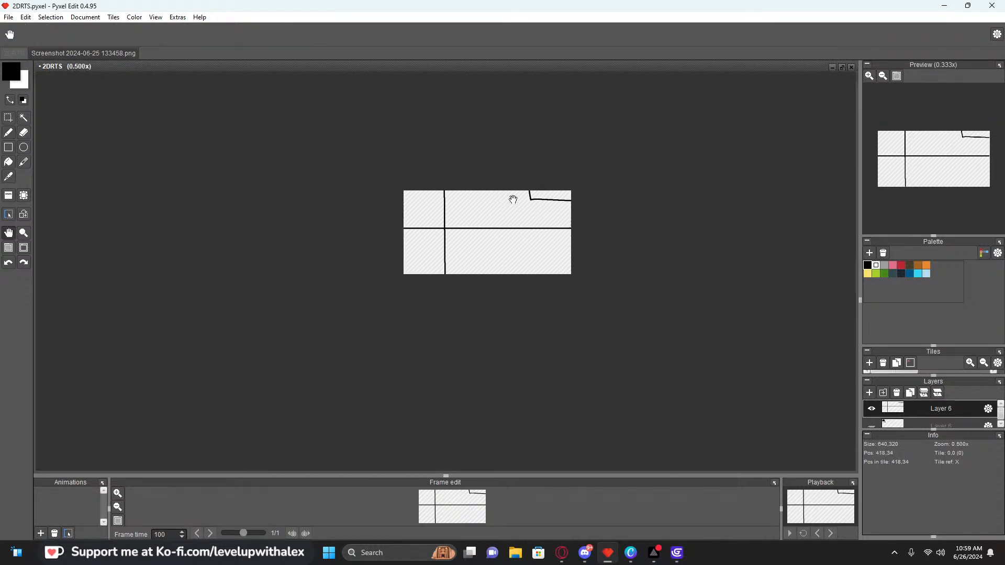
scroll(508, 206, up, 2)
scroll(529, 188, down, 1)
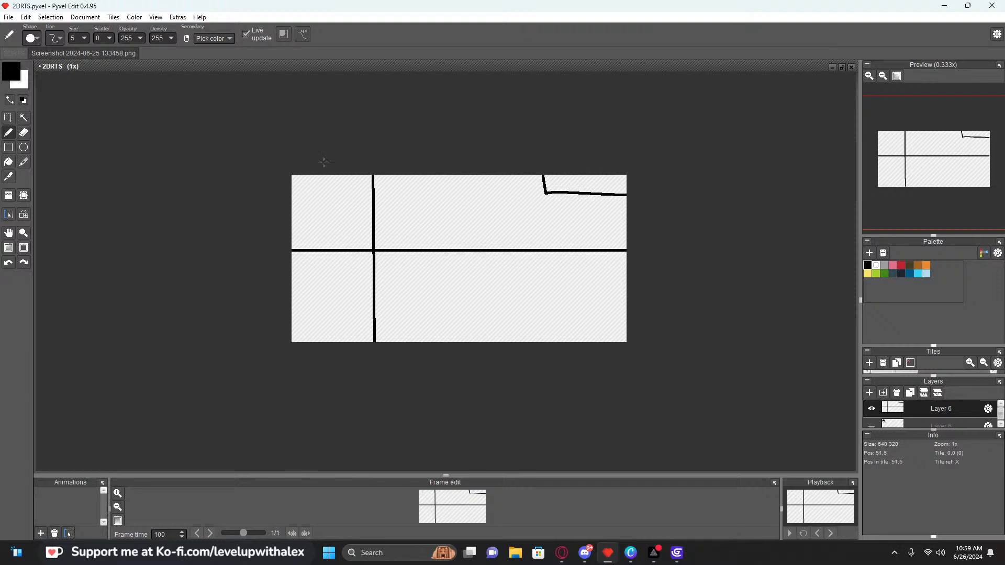
Try small marks in the upper areas on both sides of the vertical line, and undo them
drag(447, 179, 478, 194)
drag(463, 181, 437, 189)
key(ctrl+z)
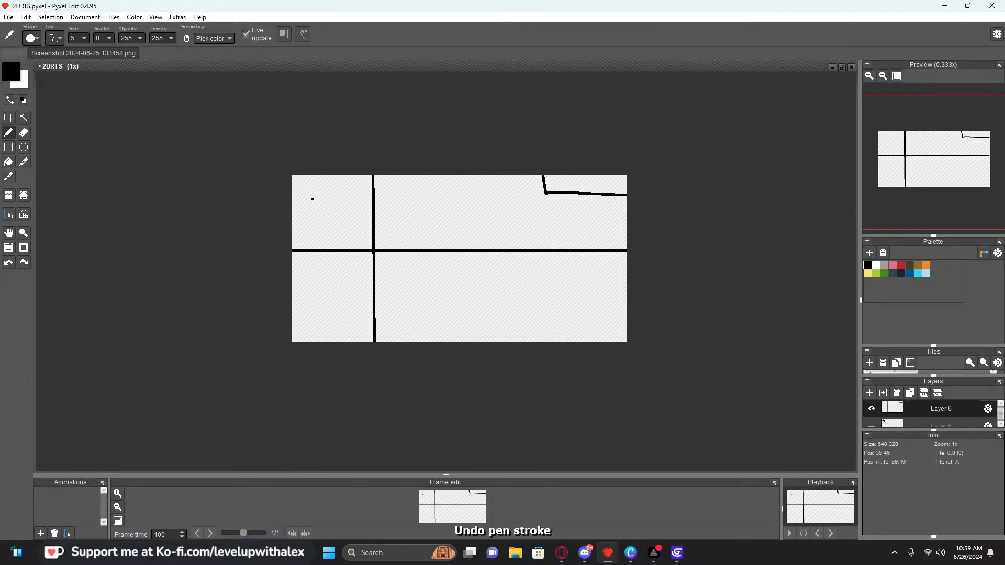
drag(329, 194, 317, 198)
key(ctrl+z)
click(561, 553)
click(608, 552)
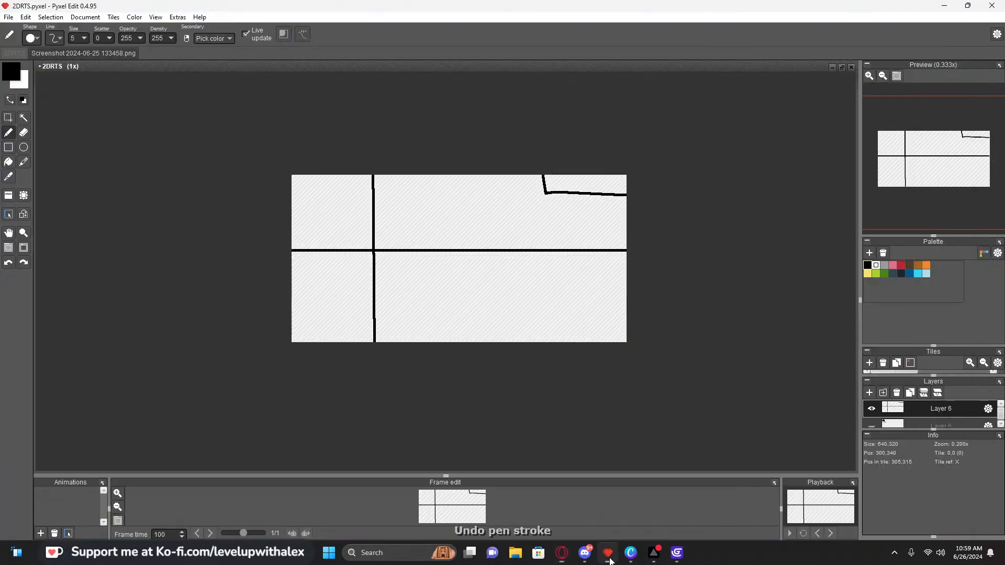
Save the 2DRTS.pyxel drawing and clear all strokes from the fully selected canvas
key(ctrl+a)
key(ctrl+s)
drag(242, 130, 617, 368)
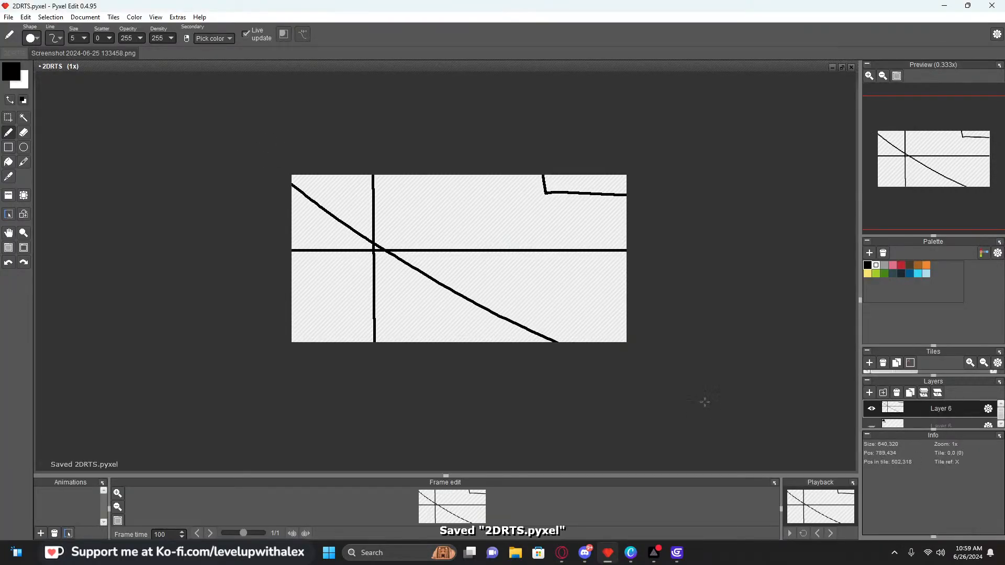
key(Delete)
Set the pen size to 8
ctrl+scroll(368, 245, up, 8)
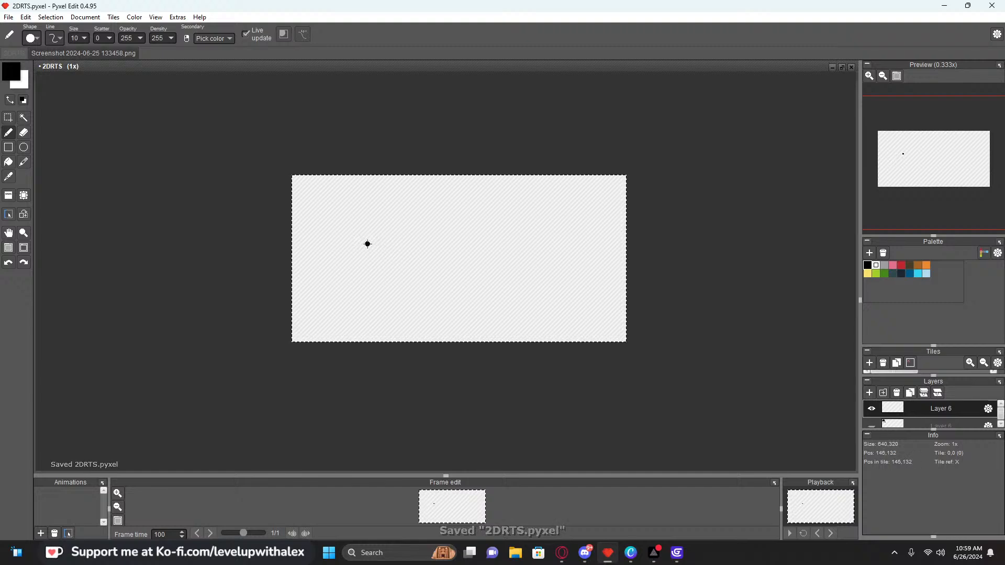
middle_drag(420, 225, 330, 228)
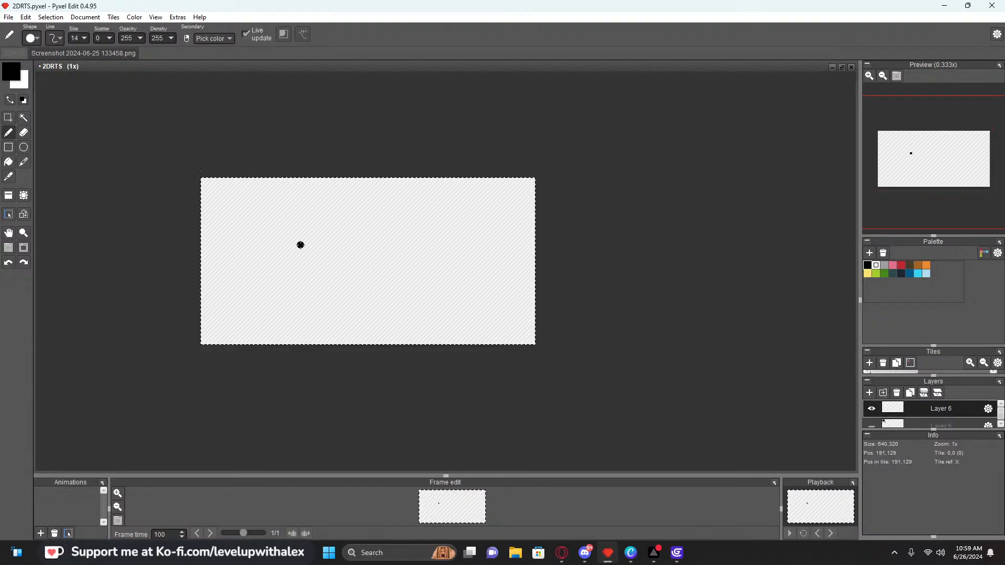
middle_drag(300, 244, 283, 256)
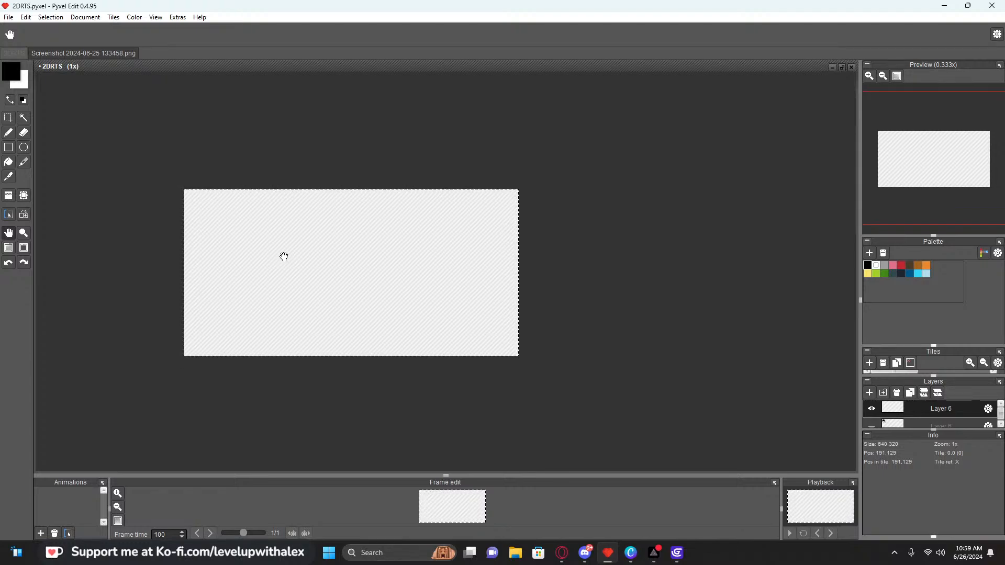
middle_drag(284, 257, 284, 256)
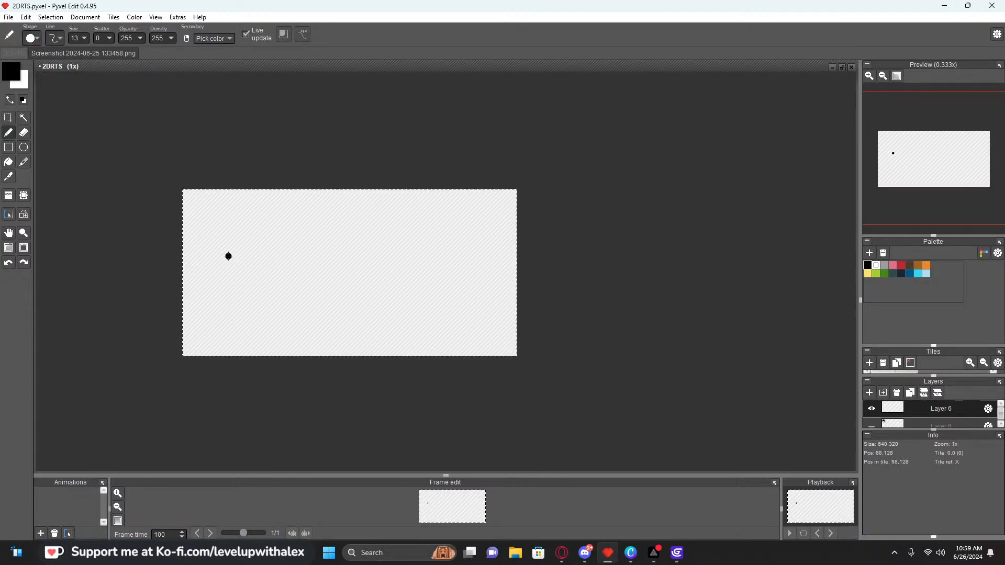
scroll(226, 256, up, 1)
scroll(230, 259, down, 1)
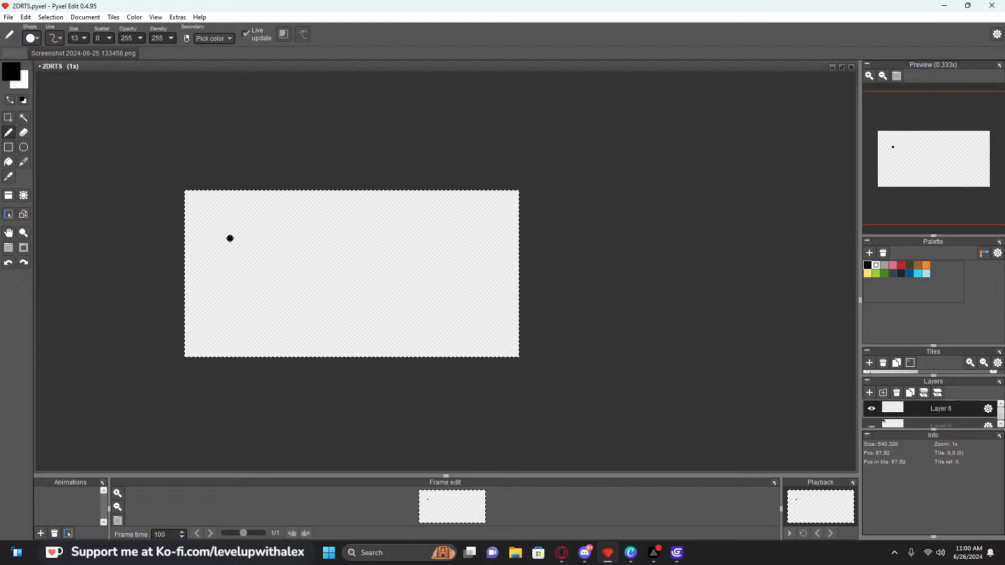
ctrl+scroll(229, 239, down, 3)
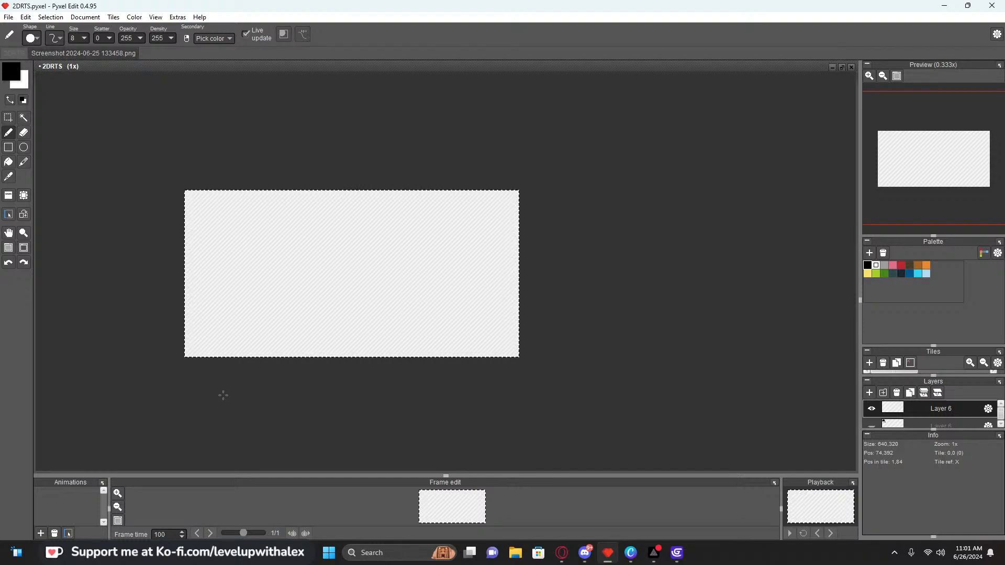
scroll(251, 284, up, 2)
scroll(276, 299, down, 4)
scroll(287, 335, up, 1)
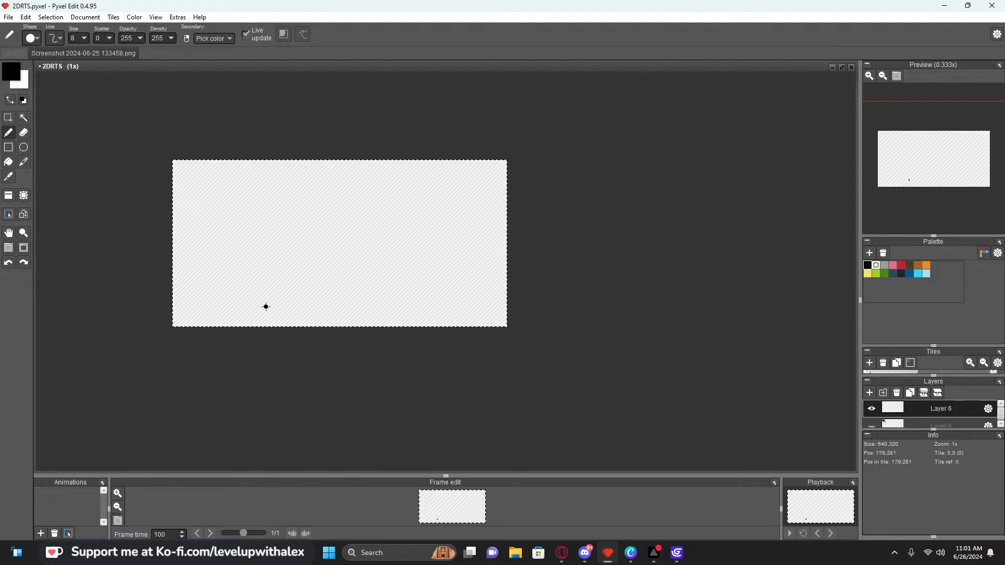
Sketch a ground line across the lower part of the canvas with a small square just above it near the left
drag(163, 289, 550, 287)
key(ctrl+z)
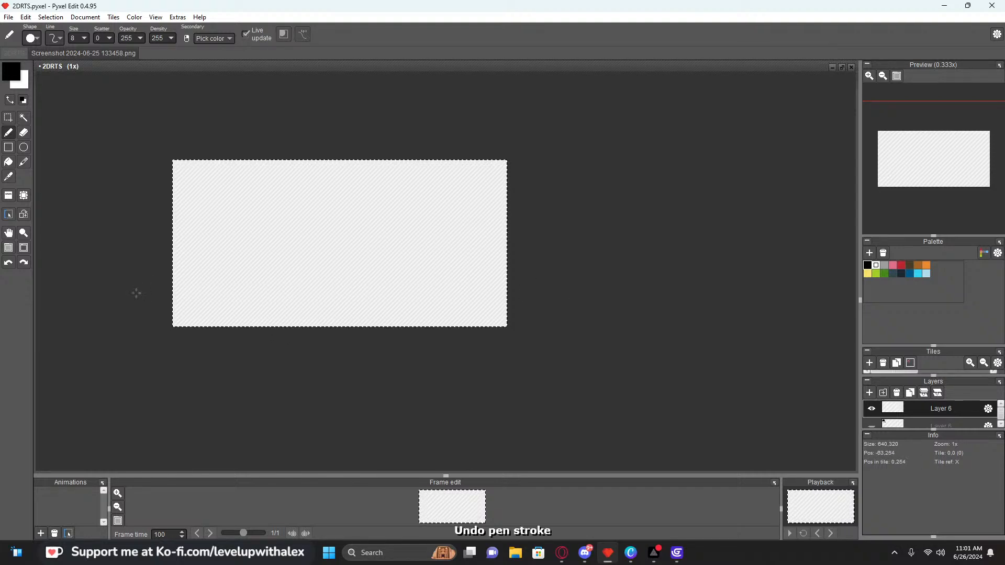
drag(135, 291, 576, 293)
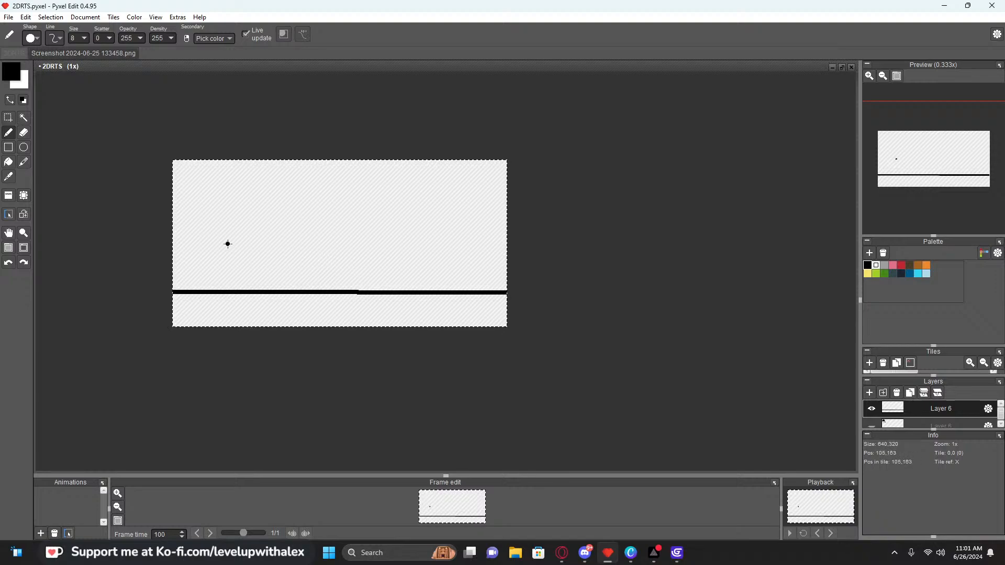
mouse_move(227, 282)
mouse_down()
mouse_move(254, 249)
mouse_move(236, 284)
mouse_up()
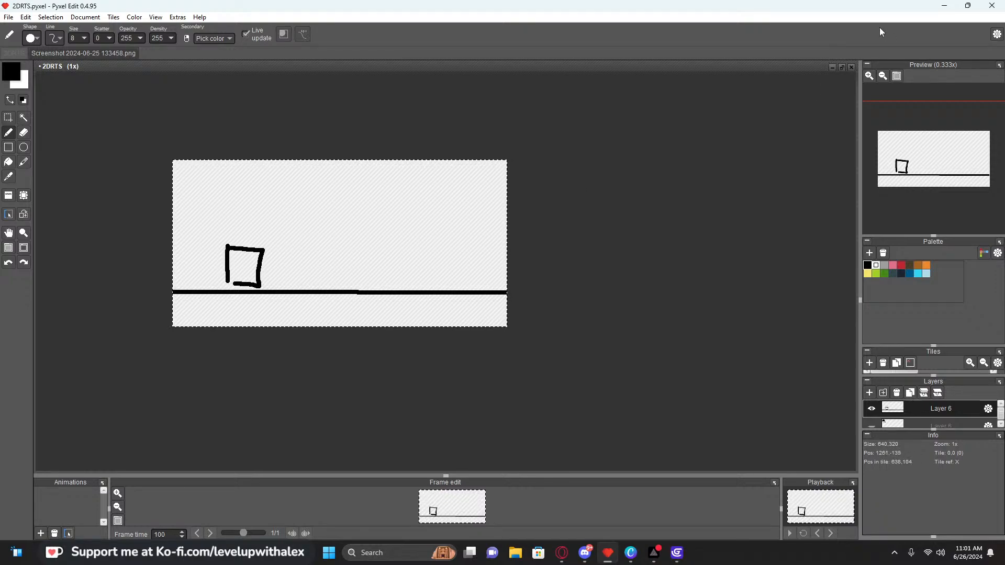
click(945, 5)
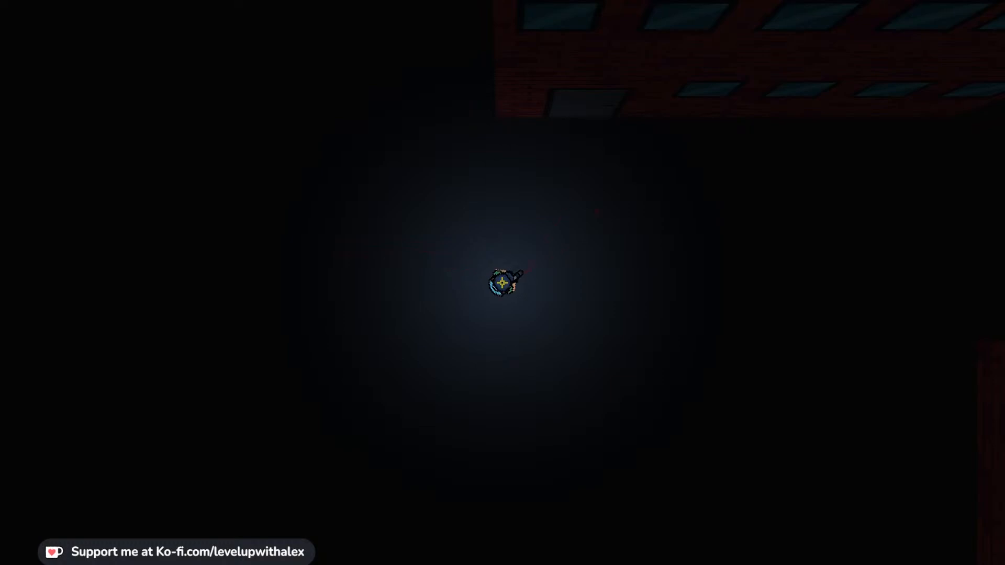
key(w)
key(a)
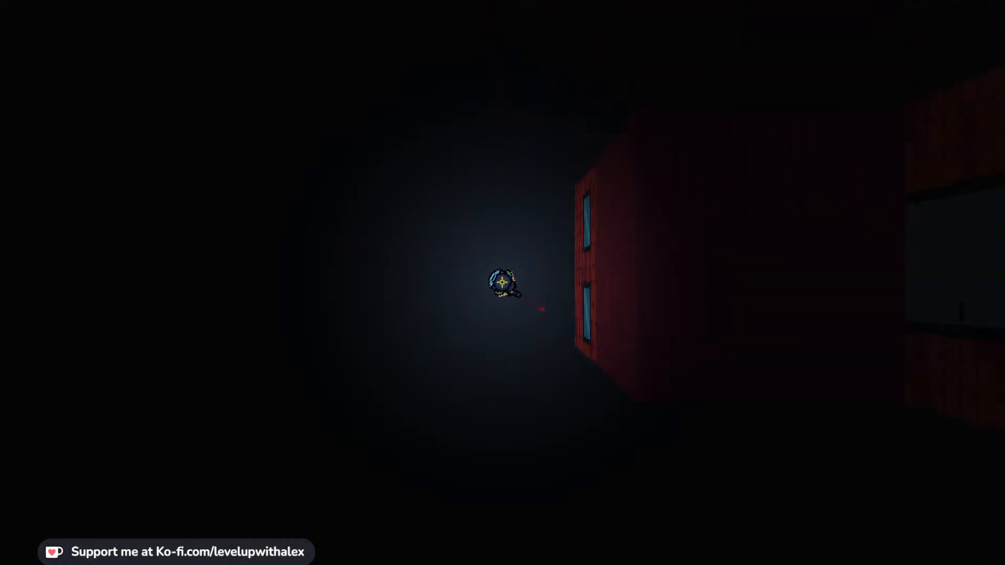
key(d)
key(w)
key(d)
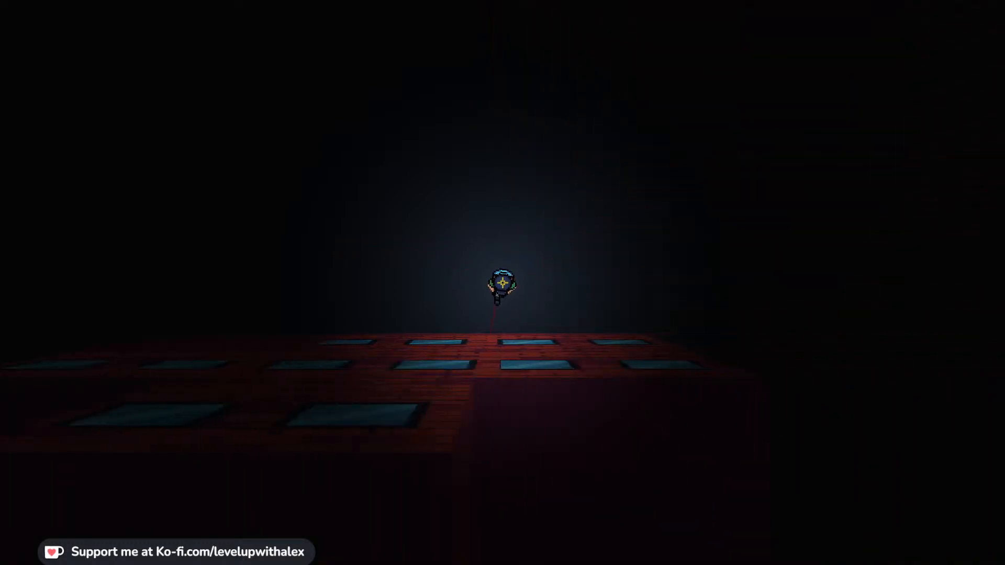
key(s)
key(s)
key(a)
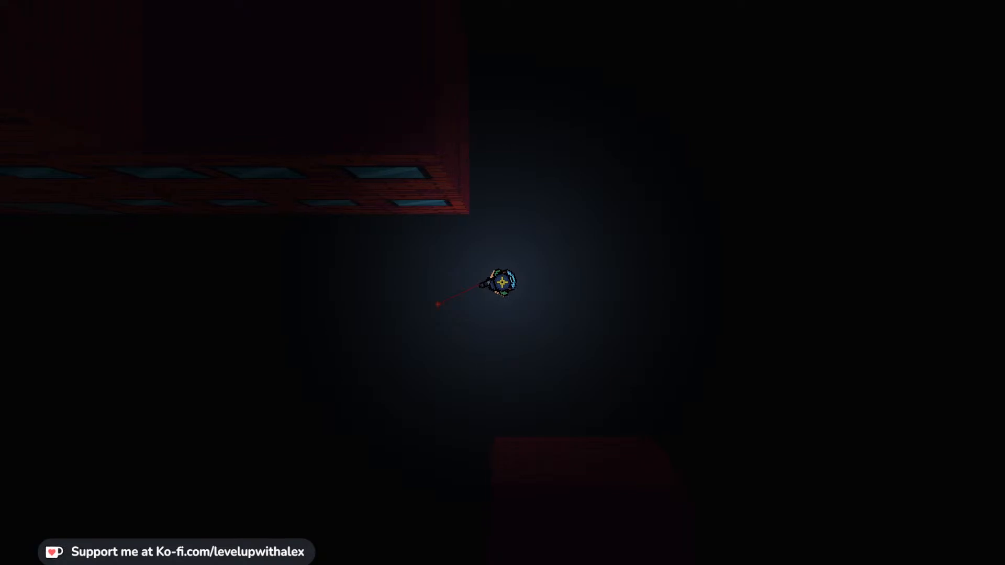
key(alt+Tab)
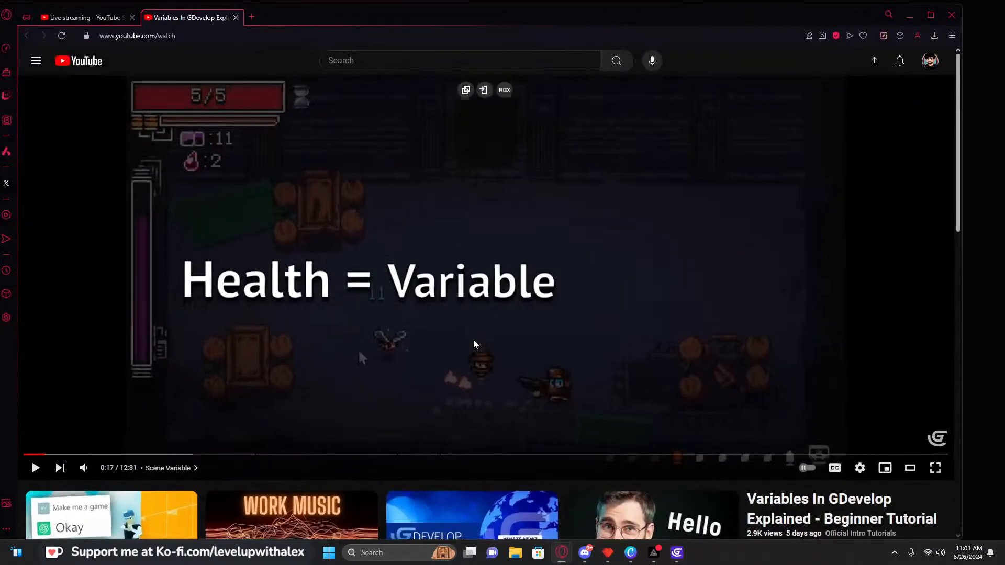
key(alt+Tab)
key(alt+Tab)
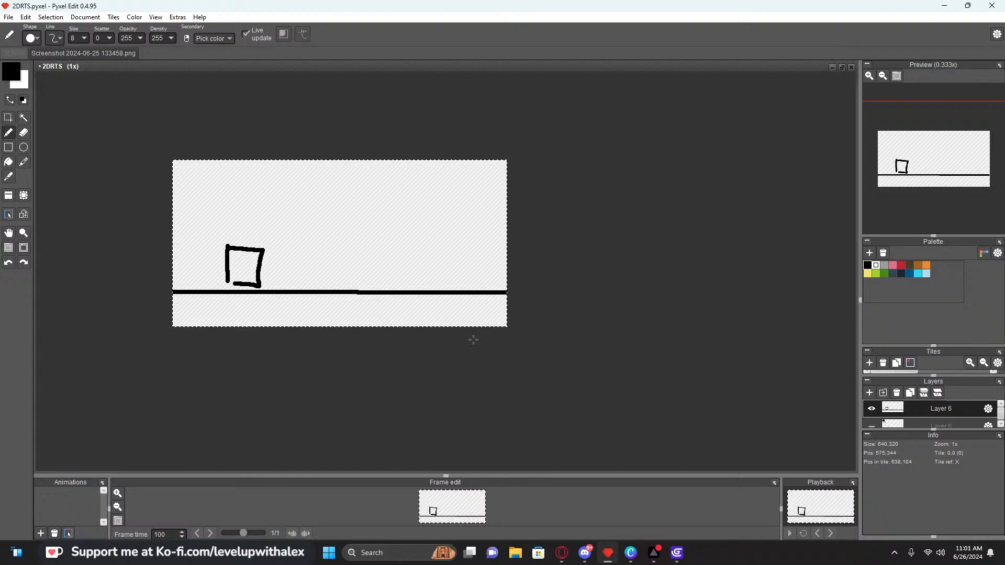
Clear the ground line and the square from the canvas and drop the selection
key(m)
drag(191, 215, 277, 289)
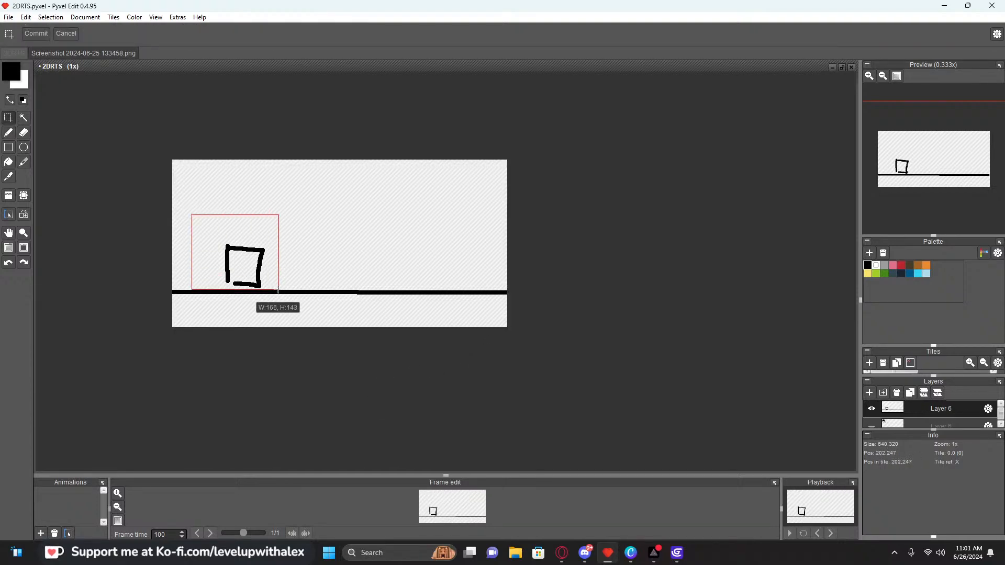
drag(64, 201, 557, 342)
key(Delete)
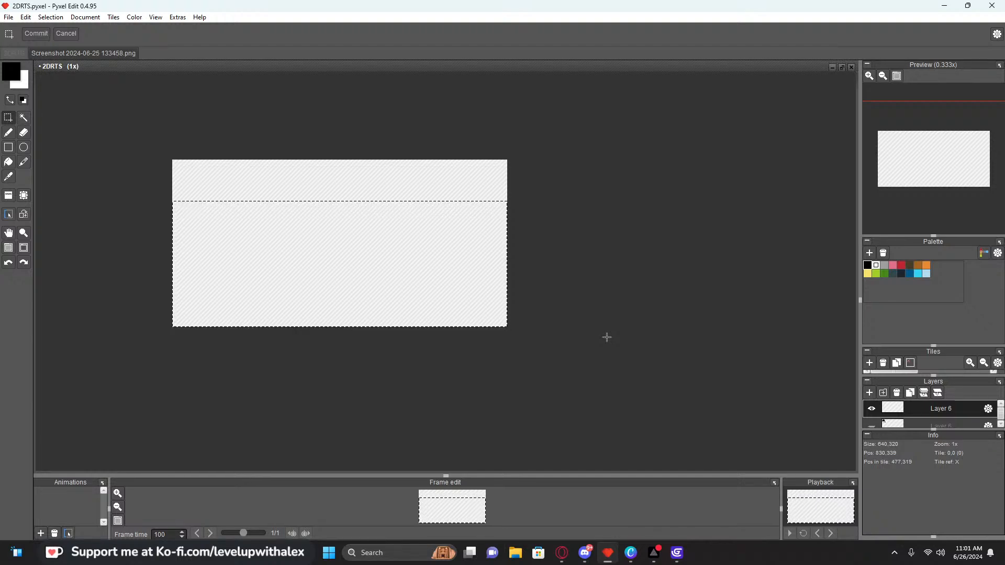
click(612, 301)
Try a full-height vertical dividing line with the Pen tool at about a fifth of the canvas width, and undo it
key(b)
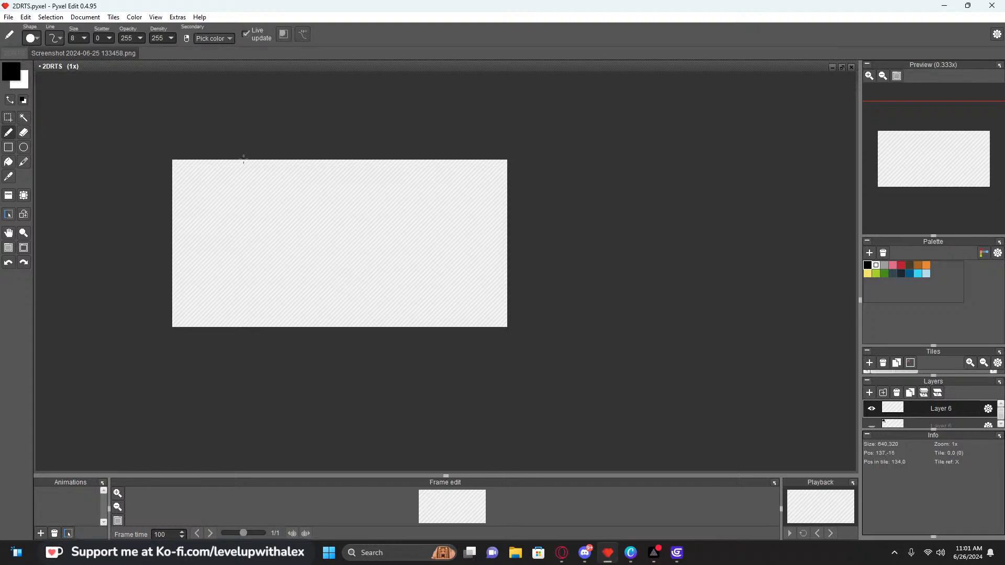
drag(244, 159, 244, 361)
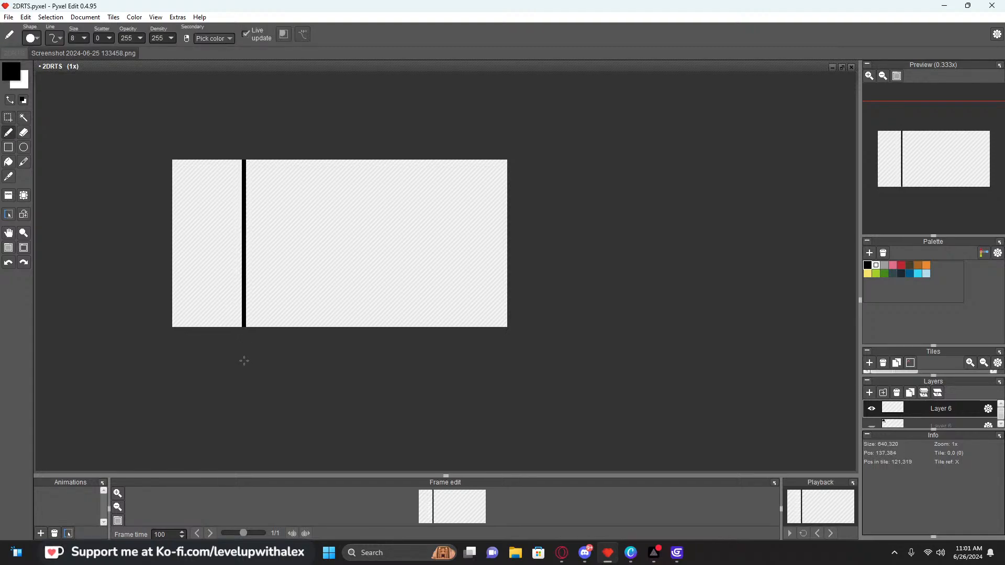
key(ctrl+z)
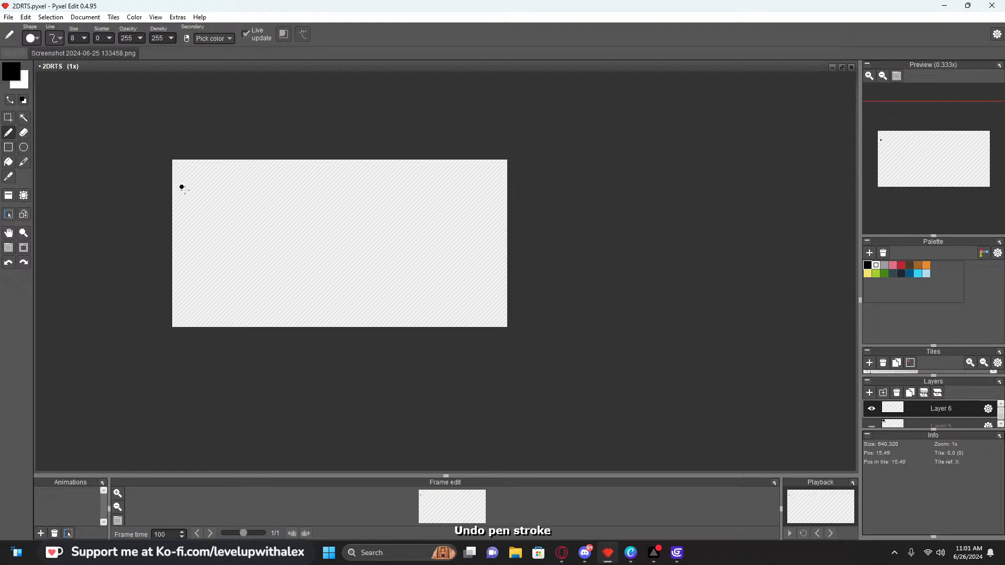
Sketch two boxes, one above the other, along the canvas's left side
mouse_move(183, 188)
mouse_down()
mouse_move(236, 194)
mouse_move(240, 207)
mouse_move(211, 165)
mouse_up()
key(ctrl+z)
mouse_move(203, 248)
mouse_down()
mouse_move(261, 296)
mouse_move(205, 255)
mouse_up()
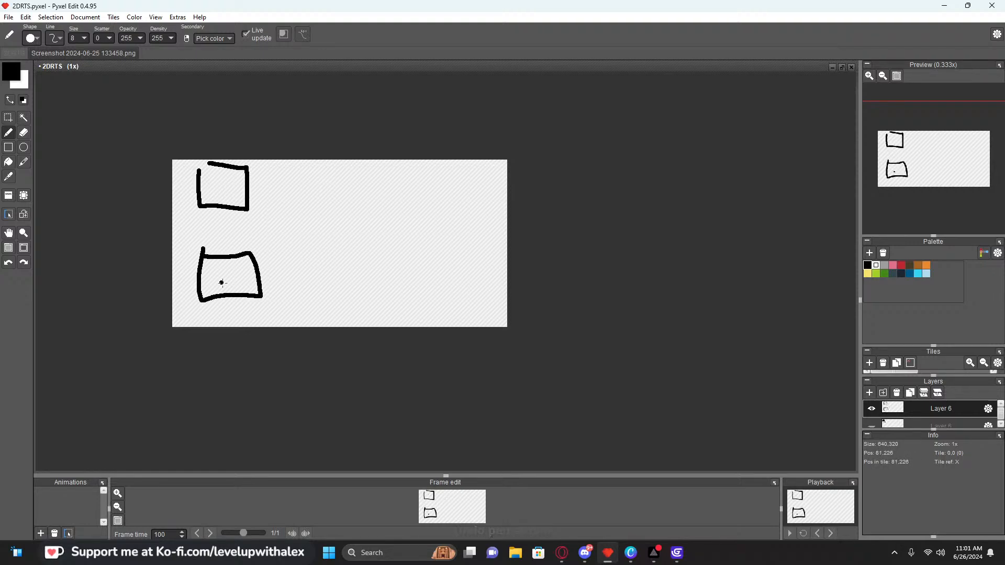
Draw a right-pointing arrow from the upper box to a wide rectangle with "local" handwritten inside it
mouse_move(262, 194)
mouse_down()
mouse_move(317, 181)
mouse_move(318, 210)
mouse_up()
mouse_move(340, 177)
mouse_down()
mouse_move(340, 203)
mouse_move(397, 200)
mouse_up()
click(383, 188)
drag(404, 177, 417, 204)
mouse_move(303, 221)
mouse_down()
mouse_move(442, 223)
mouse_move(320, 164)
mouse_move(306, 220)
mouse_up()
click(317, 267)
Handwrite "DB" beside the "local" rectangle and cross it out
mouse_move(448, 173)
mouse_down()
mouse_move(449, 204)
mouse_move(492, 209)
mouse_up()
drag(449, 181, 488, 218)
drag(489, 163, 438, 232)
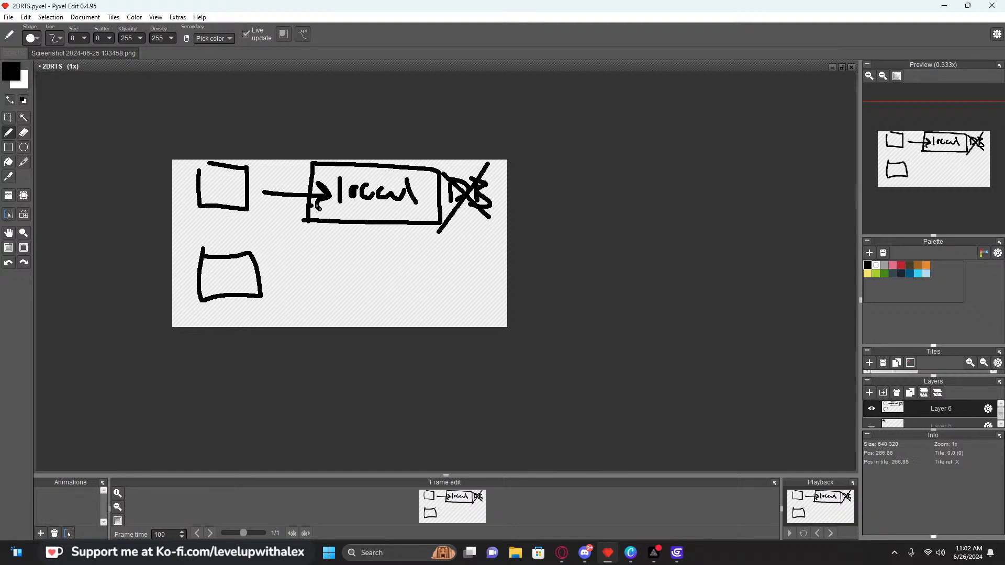
Draw a second outline just inside the rectangle around "local", redoing the first attempt at it
drag(313, 206, 451, 212)
key(ctrl+z)
mouse_move(331, 208)
mouse_down()
mouse_move(356, 211)
mouse_move(410, 160)
mouse_move(318, 209)
mouse_up()
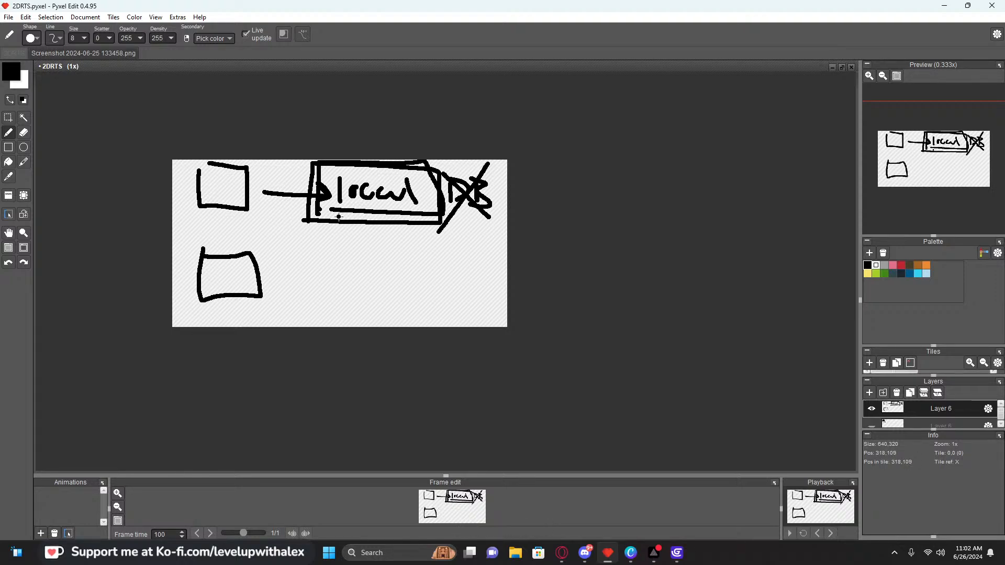
Handwrite "player" with a small arrow beneath the "local" rectangle, and a circled "GVS" between the two boxes
mouse_move(325, 213)
mouse_down()
mouse_move(343, 231)
mouse_move(416, 234)
mouse_up()
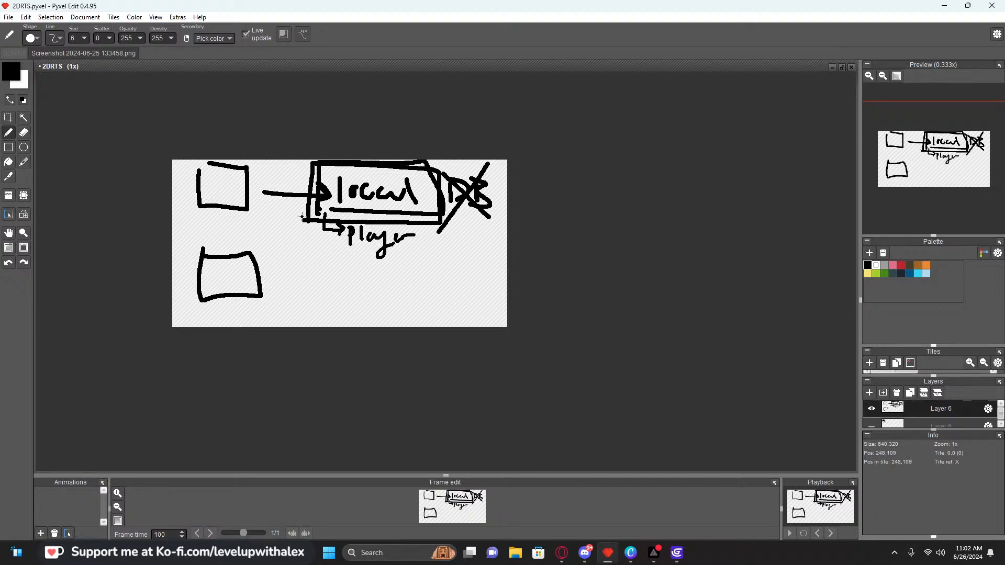
drag(206, 219, 215, 232)
key(ctrl+z)
key(ctrl+z)
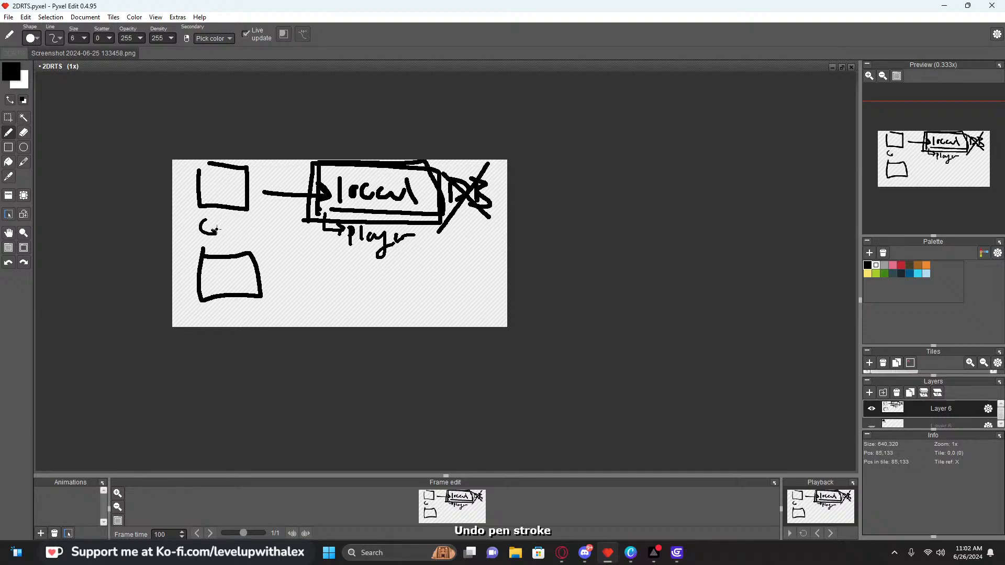
key(ctrl+z)
mouse_move(192, 219)
mouse_down()
mouse_move(196, 234)
mouse_move(222, 220)
mouse_move(264, 228)
mouse_up()
key(ctrl+z)
mouse_move(256, 224)
mouse_down()
mouse_move(263, 228)
mouse_move(211, 252)
mouse_move(196, 218)
mouse_up()
key(ctrl+z)
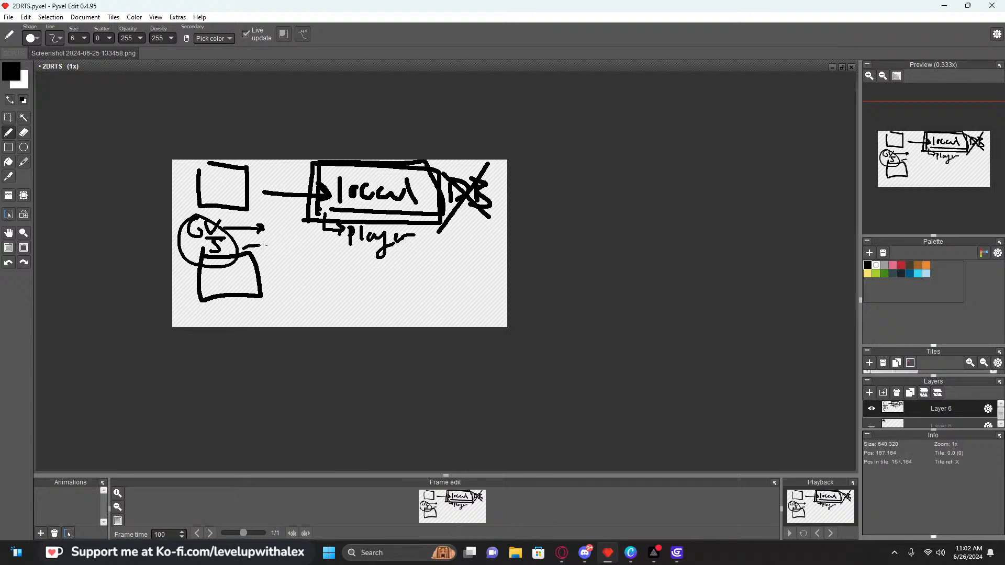
Sketch a small double-outlined rectangle beside the circled "GVS"
mouse_move(263, 245)
mouse_down()
mouse_move(255, 248)
mouse_move(311, 248)
mouse_move(243, 250)
mouse_move(307, 226)
mouse_move(312, 253)
mouse_up()
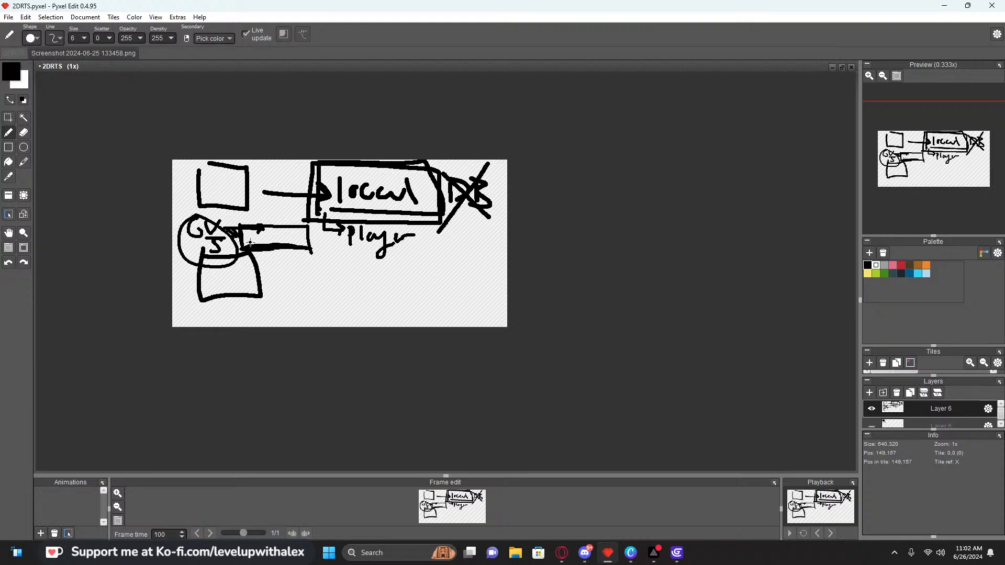
mouse_move(250, 242)
mouse_down()
mouse_move(287, 240)
mouse_move(244, 231)
mouse_move(264, 241)
mouse_move(689, 158)
mouse_up()
key(ctrl+z)
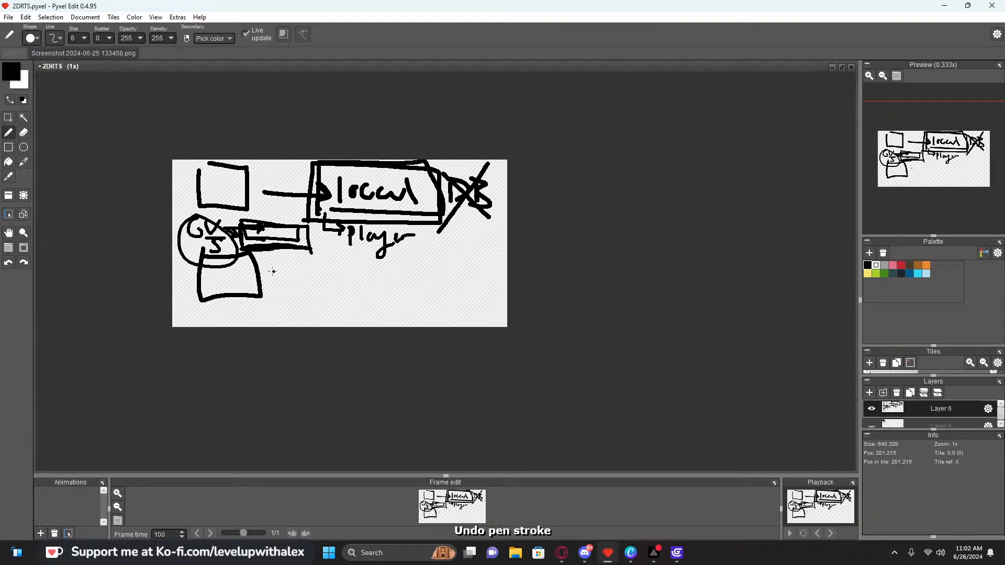
drag(273, 271, 544, 234)
key(ctrl+z)
key(ctrl+z)
Select the whole drawing and delete it
click(8, 118)
drag(160, 150, 558, 316)
key(Delete)
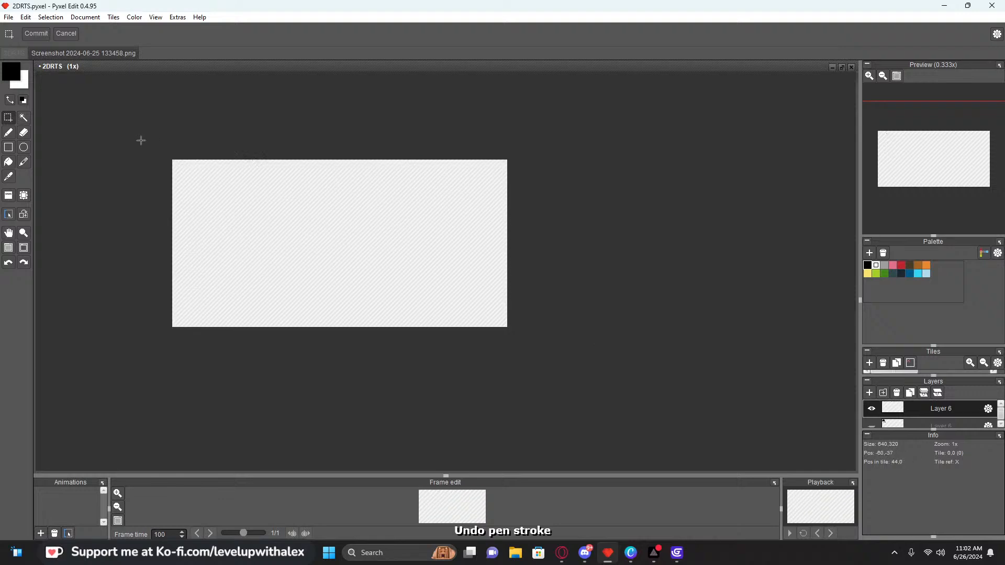
Draw a line across the canvas that splits into three branches, and save the file
key(b)
mouse_move(174, 202)
mouse_down()
mouse_move(363, 213)
mouse_move(466, 185)
mouse_up()
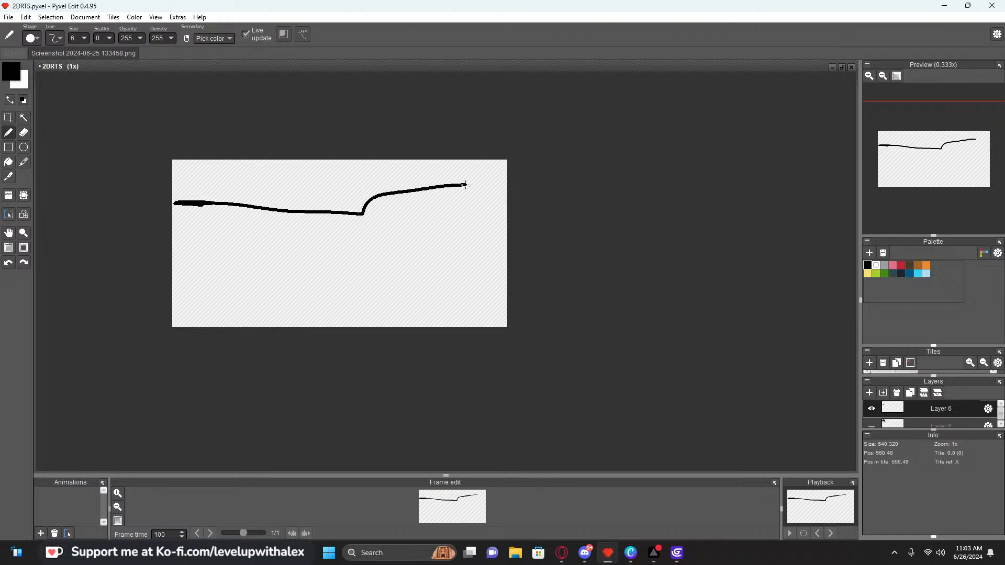
drag(365, 216, 439, 244)
drag(361, 239, 458, 288)
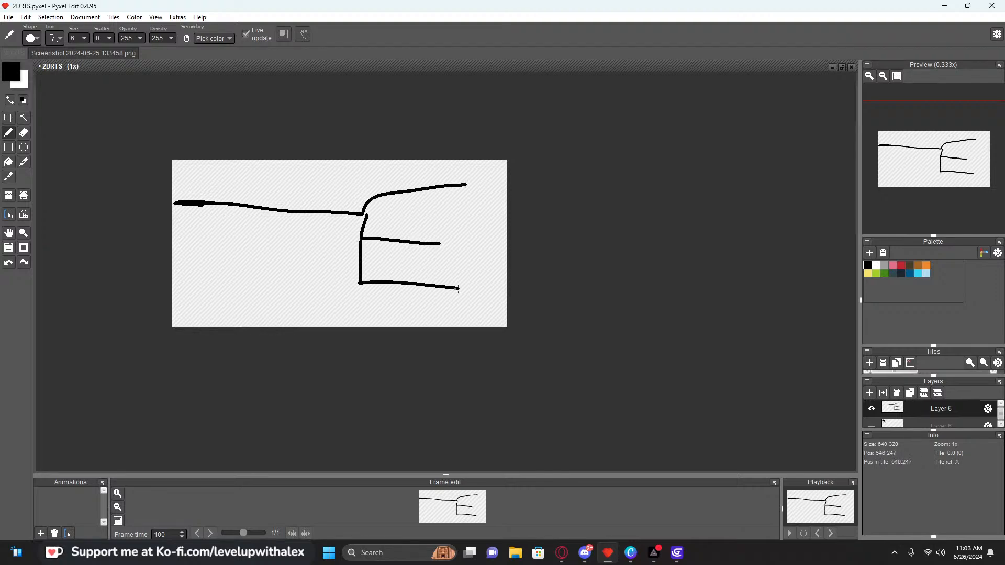
key(ctrl+s)
Clear the branching line drawing from the whole canvas
mouse_move(174, 160)
mouse_down()
mouse_move(360, 279)
mouse_move(493, 327)
mouse_up()
key(Delete)
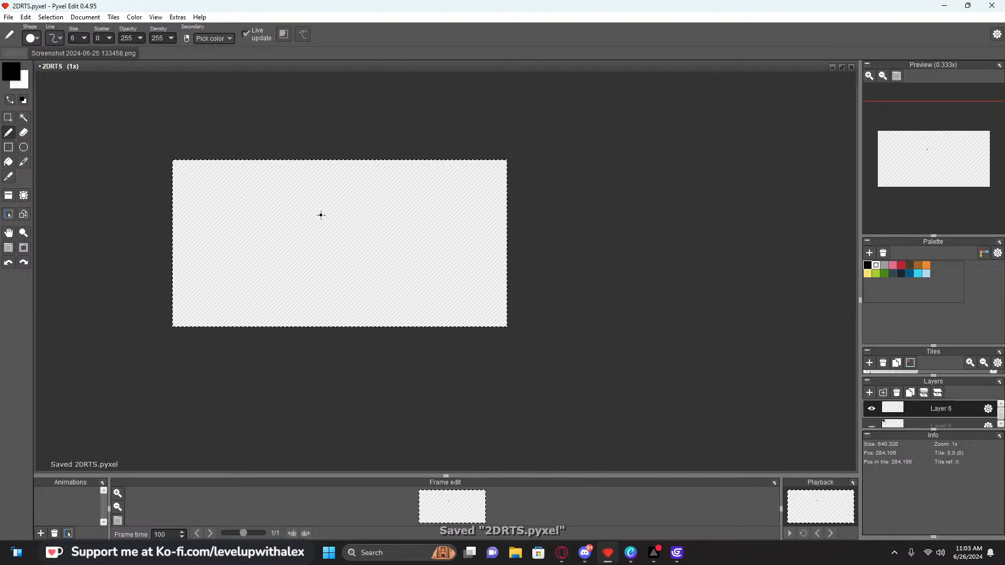
key(s)
drag(153, 111, 159, 117)
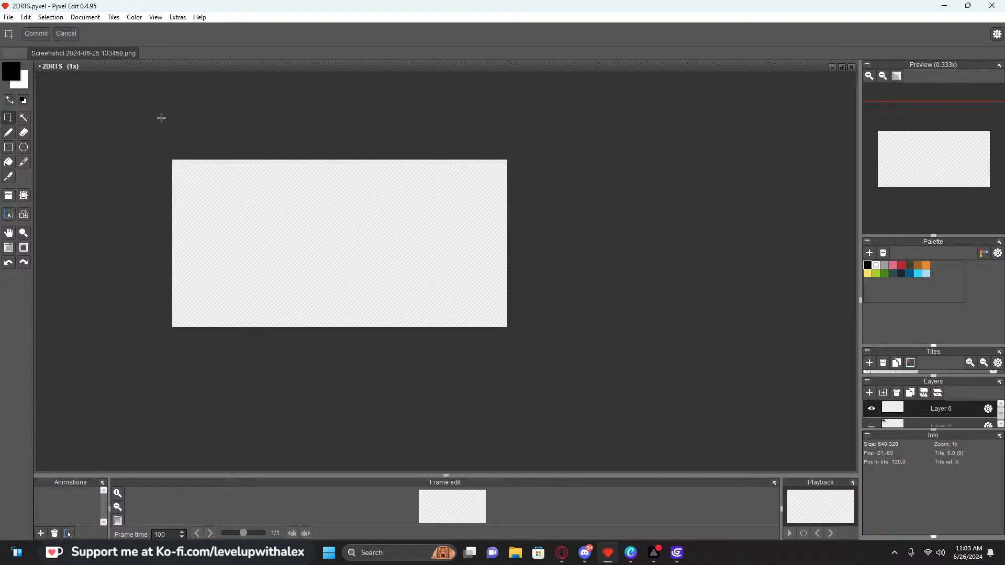
Draw a horizontal line across the canvas near its upper edge and handwrite "DB" above the line's left end
key(b)
click(175, 180)
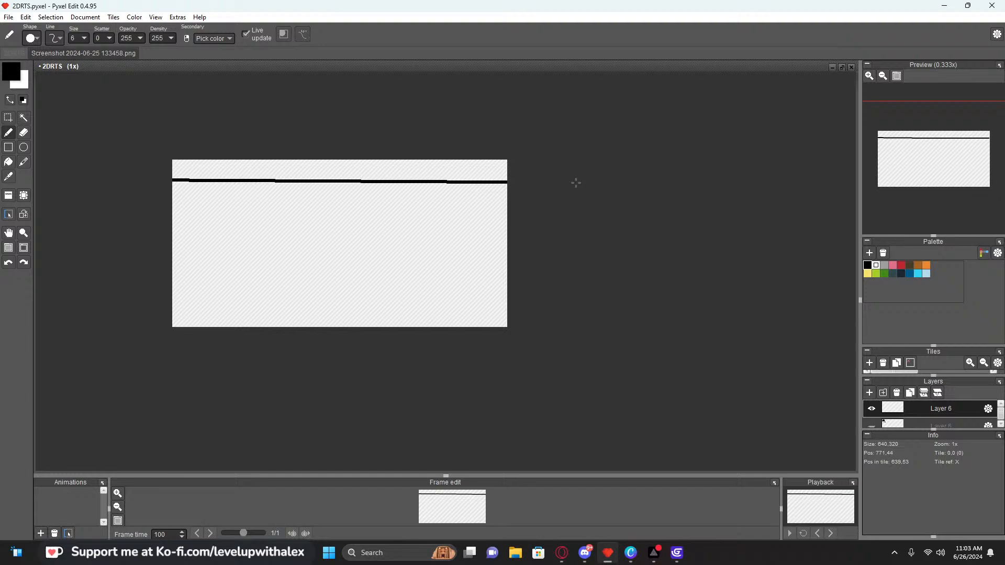
scroll(198, 167, up, 2)
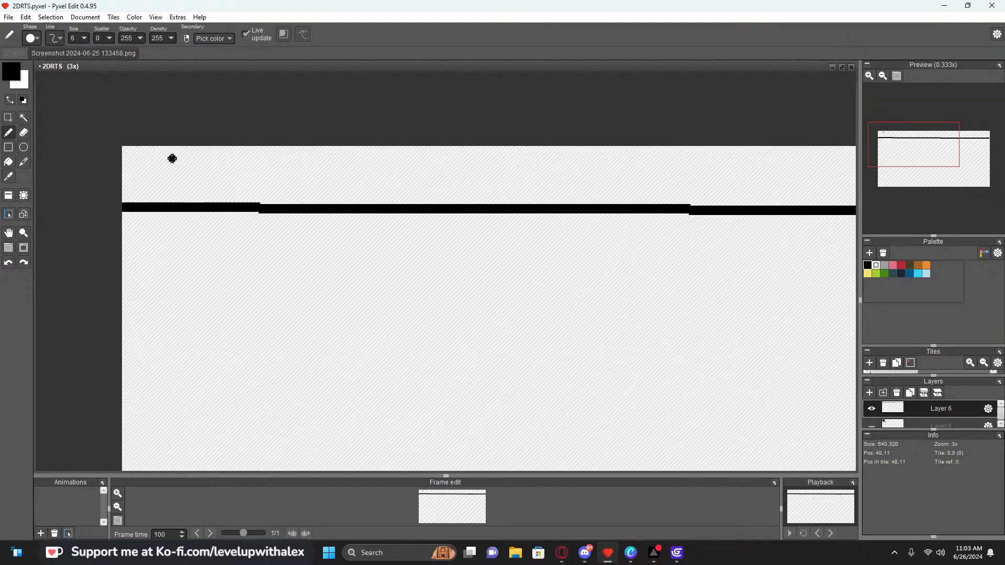
drag(162, 153, 181, 196)
key(ctrl+z)
drag(162, 153, 164, 200)
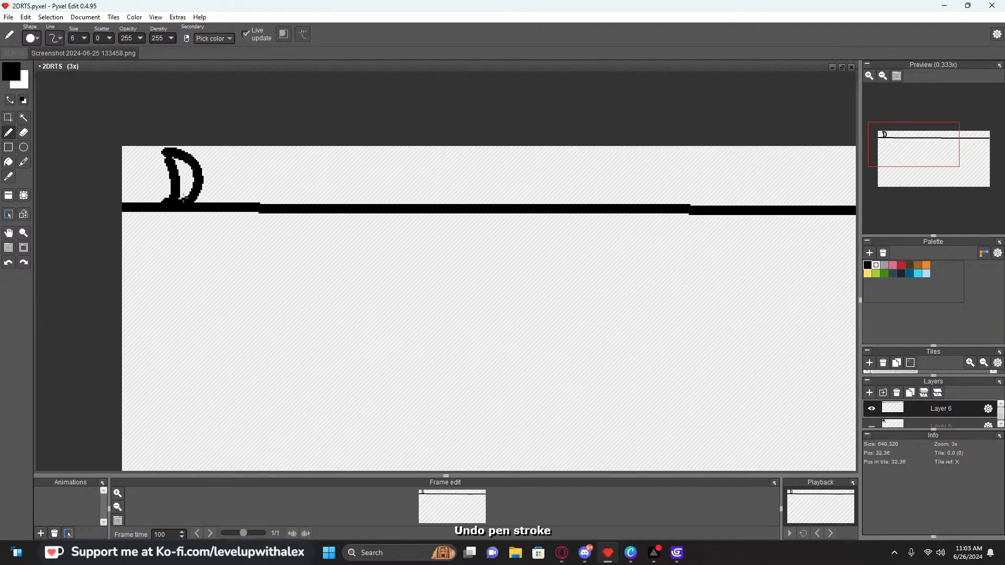
mouse_move(208, 168)
mouse_down()
mouse_move(219, 199)
mouse_move(206, 202)
mouse_up()
scroll(225, 210, down, 2)
scroll(262, 199, up, 1)
scroll(262, 199, up, 1)
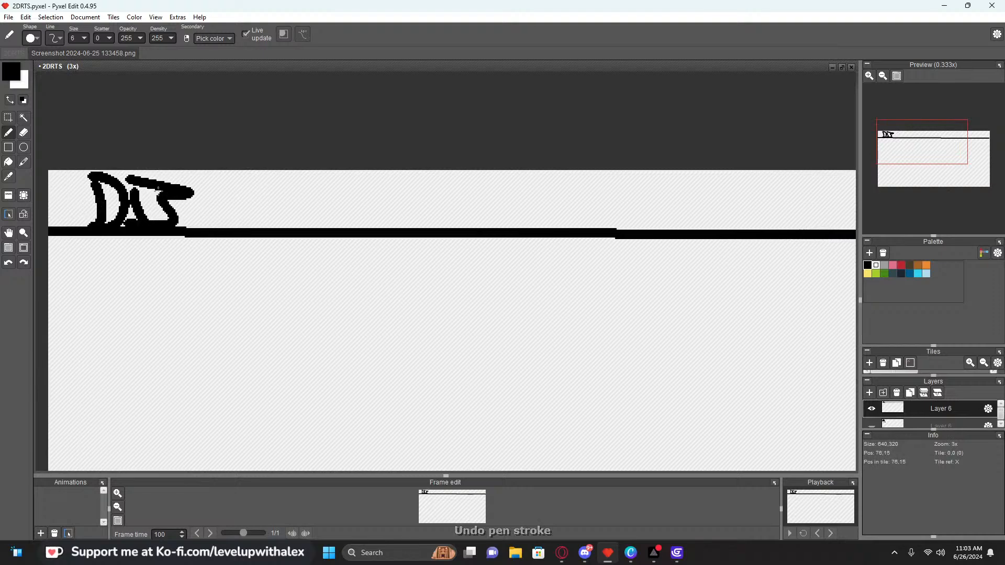
key(ctrl+z)
drag(133, 176, 157, 225)
Draw a vertical line on each side of "DB" to box it in above the horizontal line
drag(204, 171, 191, 230)
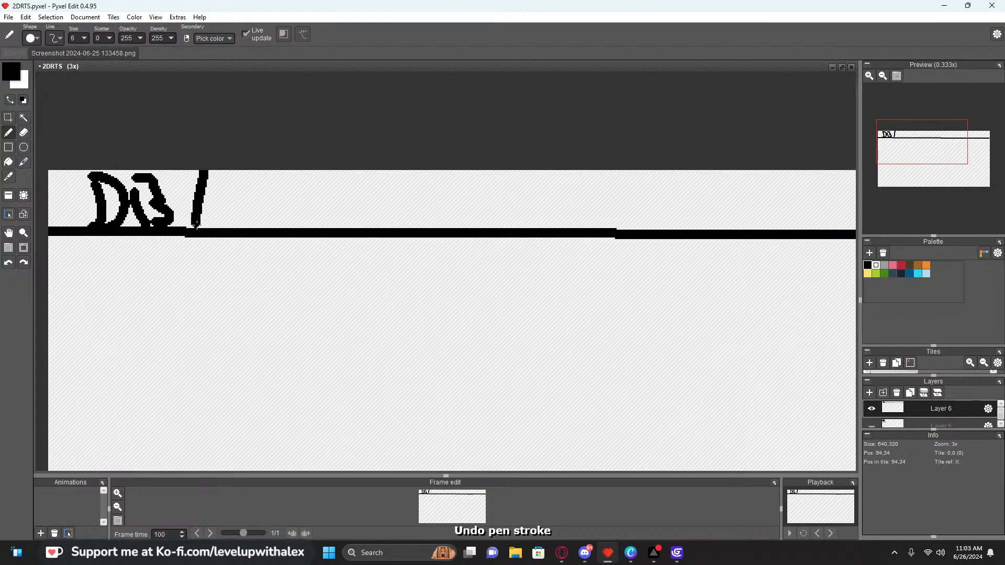
key(ctrl+z)
drag(205, 170, 205, 232)
scroll(204, 232, down, 2)
scroll(206, 234, up, 2)
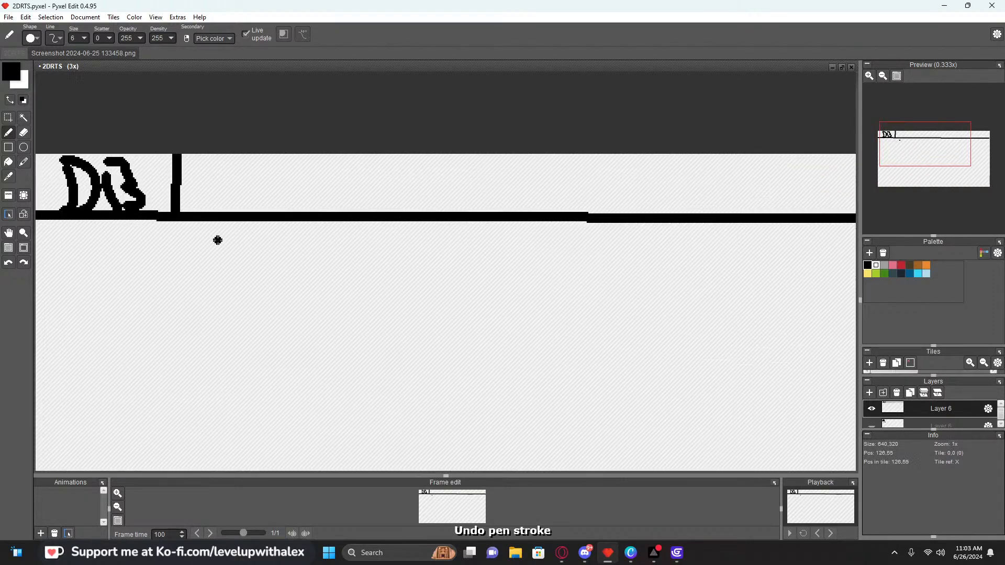
scroll(206, 226, down, 1)
drag(137, 219, 226, 170)
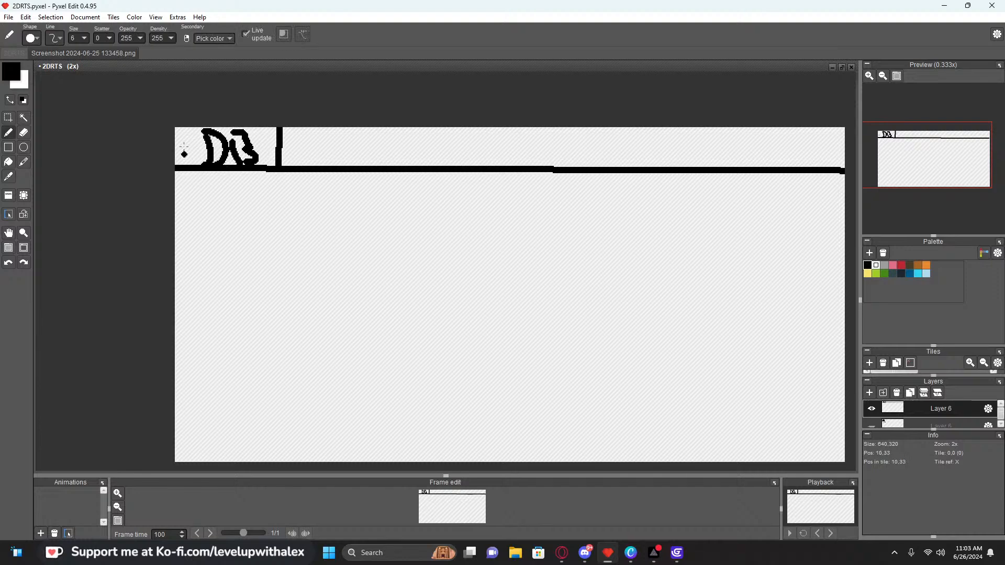
mouse_move(178, 129)
mouse_down()
mouse_move(178, 166)
mouse_move(271, 176)
mouse_up()
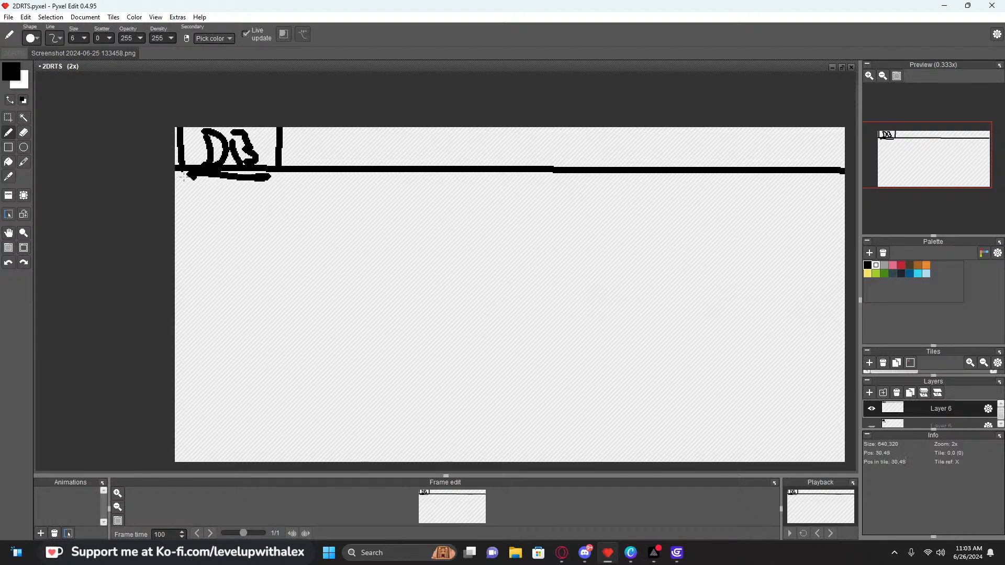
key(ctrl+z)
mouse_move(179, 170)
mouse_down()
mouse_move(281, 170)
mouse_move(210, 214)
mouse_move(502, 213)
mouse_up()
drag(438, 278, 391, 272)
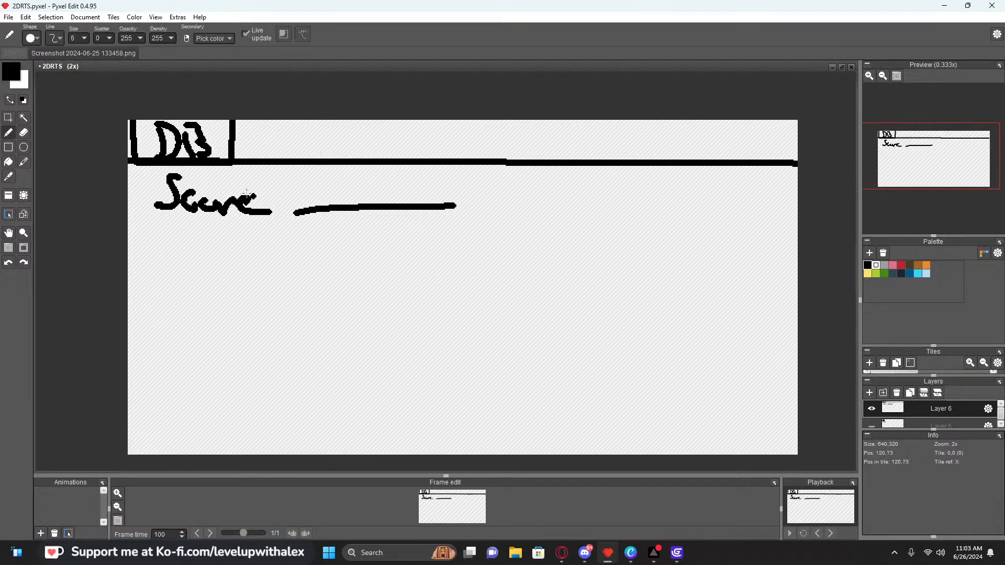
key(ctrl+z)
key(ctrl+z)
key(ctrl+z)
key(ctrl+z)
key(ctrl+z)
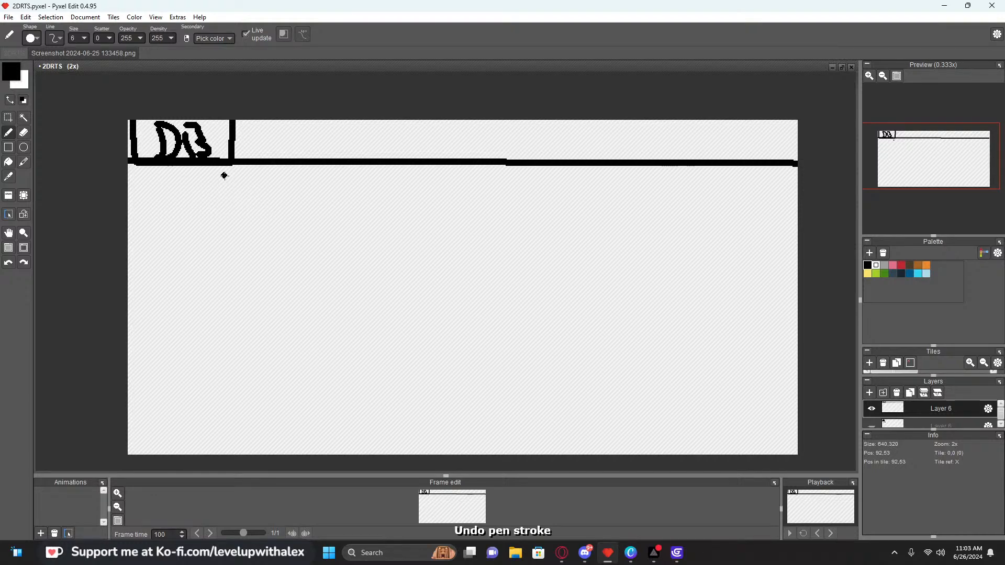
key(ctrl+z)
Underline the "DB" box and add an arrow to "LB" beside it, then handwrite "Player" with a right-pointing arrow below the line
mouse_move(136, 166)
mouse_down()
mouse_move(227, 168)
mouse_move(281, 146)
mouse_move(286, 156)
mouse_move(335, 153)
mouse_up()
drag(342, 125, 344, 151)
drag(340, 126, 346, 155)
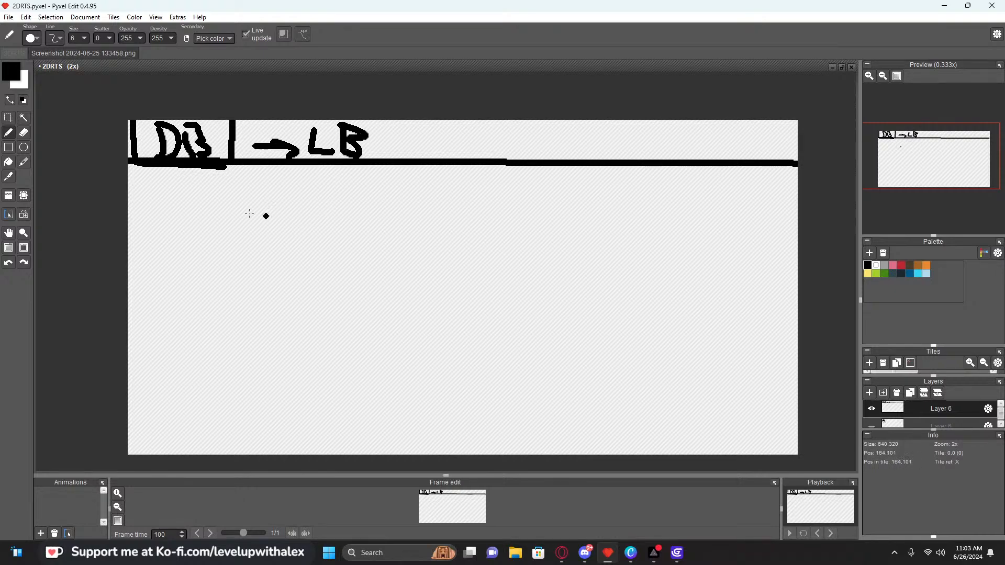
mouse_move(140, 181)
mouse_down()
mouse_move(152, 241)
mouse_move(149, 207)
mouse_move(181, 225)
mouse_up()
mouse_move(197, 208)
mouse_down()
mouse_move(251, 213)
mouse_move(285, 202)
mouse_move(382, 228)
mouse_move(374, 235)
mouse_up()
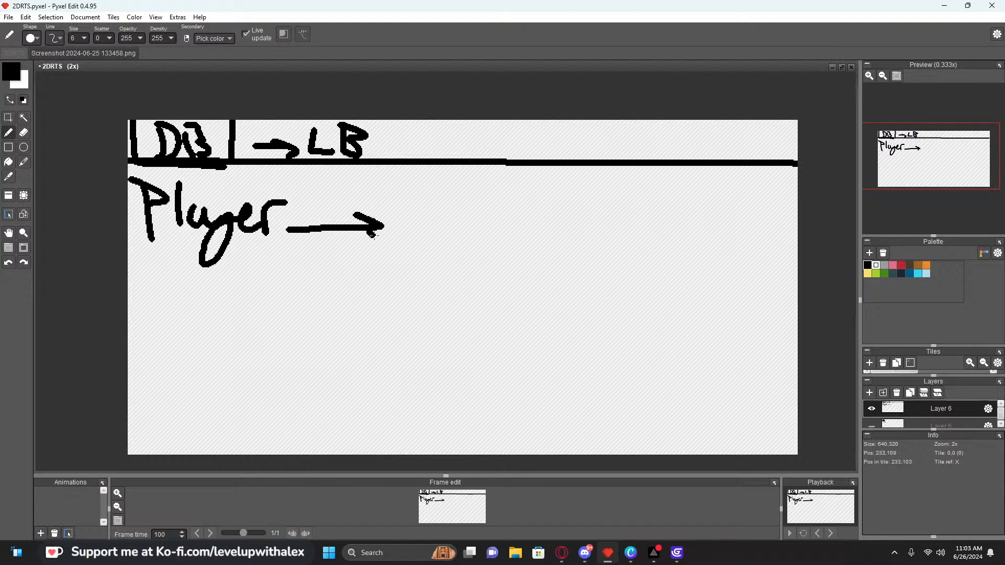
mouse_move(522, 192)
mouse_down()
mouse_move(709, 187)
mouse_move(521, 167)
mouse_move(522, 197)
mouse_move(393, 187)
mouse_move(289, 209)
mouse_up()
drag(289, 208, 323, 212)
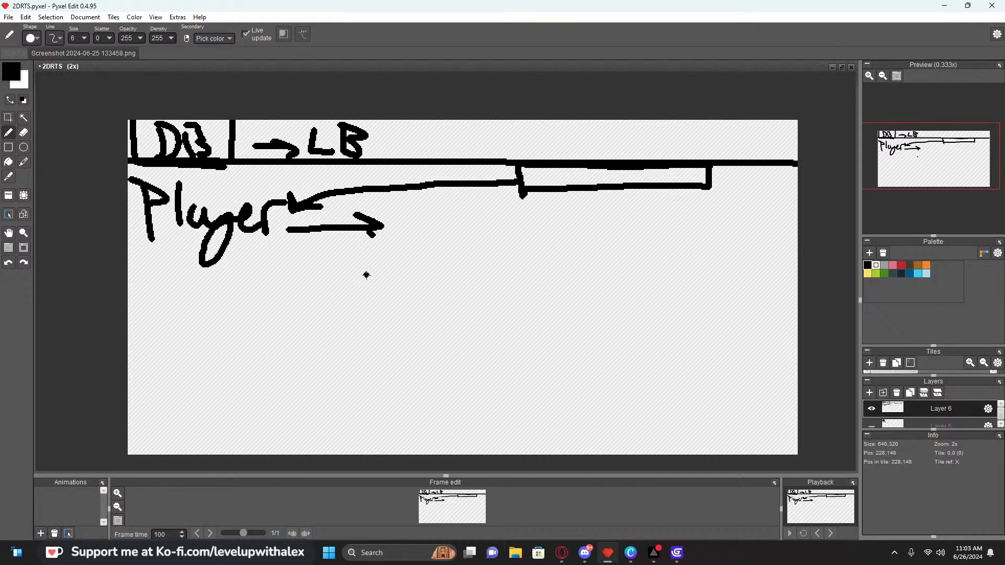
key(ctrl+z)
key(ctrl+z)
key(ctrl+z)
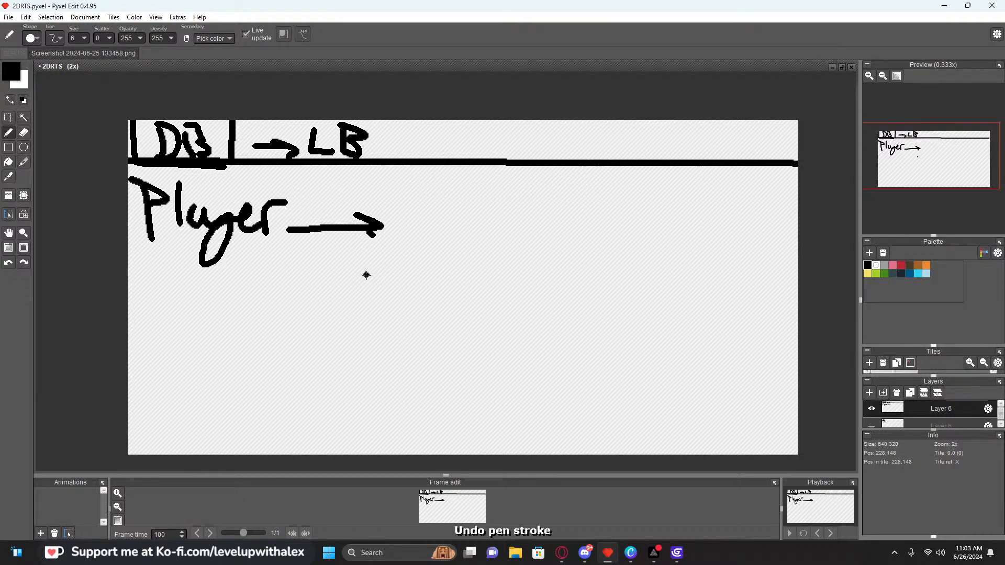
Replace the arrow after "Player" with a longer one leading to a handwritten "LB" enclosed in a box
drag(309, 220, 526, 194)
drag(504, 183, 515, 211)
mouse_move(542, 176)
mouse_down()
mouse_move(560, 203)
mouse_move(625, 219)
mouse_move(527, 168)
mouse_move(529, 218)
mouse_up()
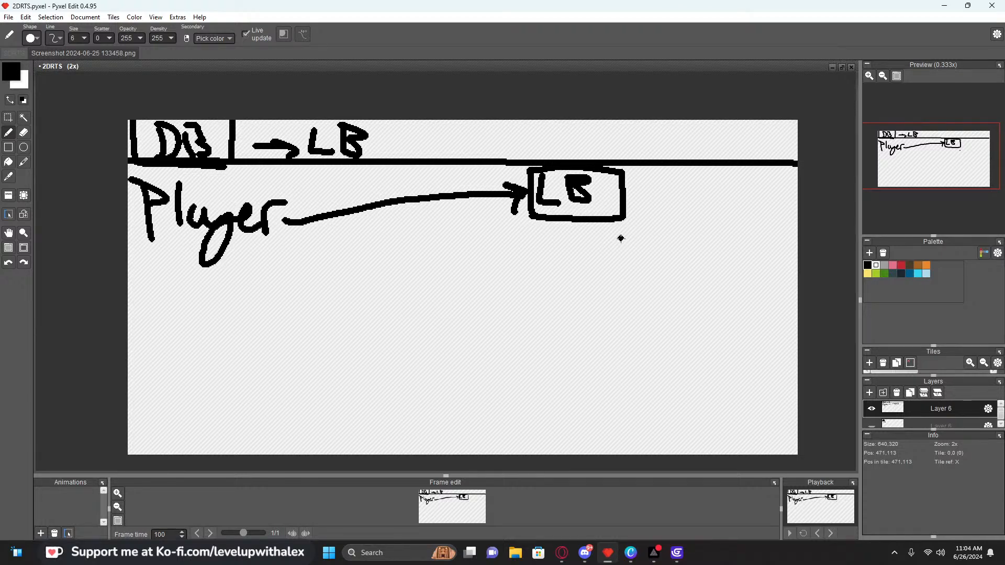
key(ctrl+z)
key(ctrl+z)
key(ctrl+z)
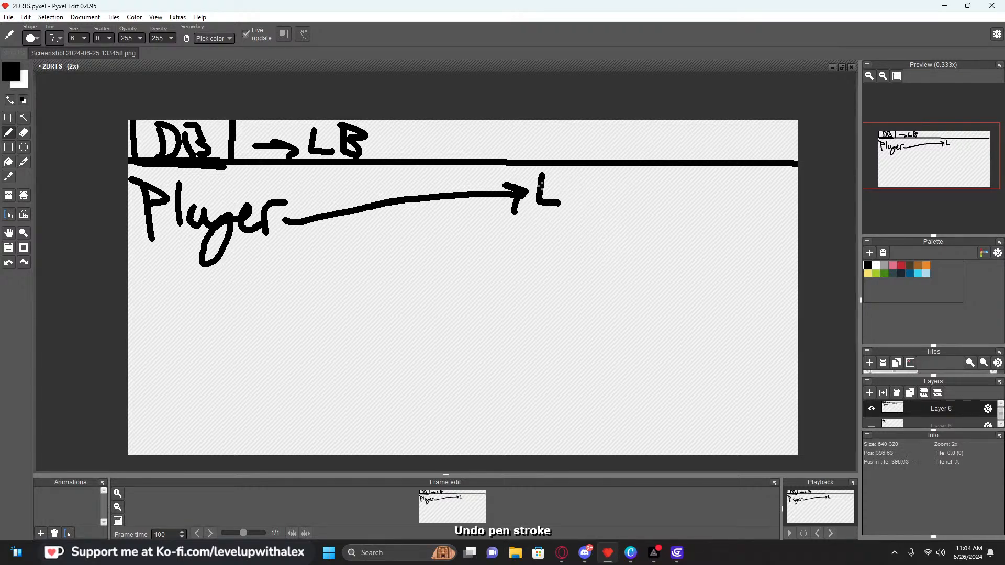
mouse_move(563, 176)
mouse_down()
mouse_move(575, 198)
mouse_move(555, 201)
mouse_up()
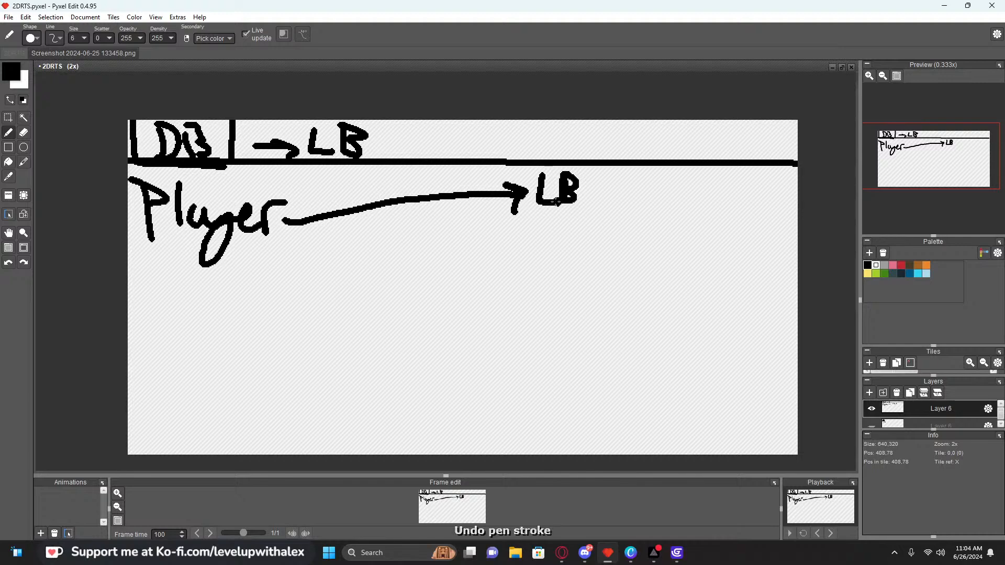
mouse_move(526, 167)
mouse_down()
mouse_move(549, 220)
mouse_move(600, 168)
mouse_up()
Handwrite "Player ID" above the "LB" box with a curved arrow into the box, and circle "LB"
mouse_move(519, 123)
mouse_down()
mouse_move(527, 155)
mouse_move(545, 129)
mouse_move(563, 174)
mouse_move(621, 139)
mouse_move(655, 157)
mouse_up()
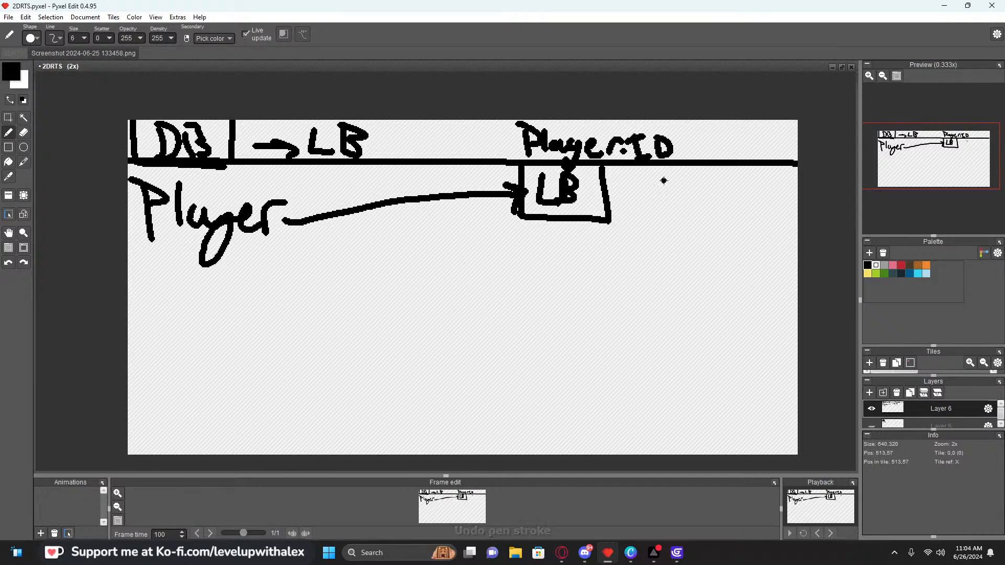
mouse_move(517, 135)
mouse_down()
mouse_move(469, 146)
mouse_move(494, 184)
mouse_up()
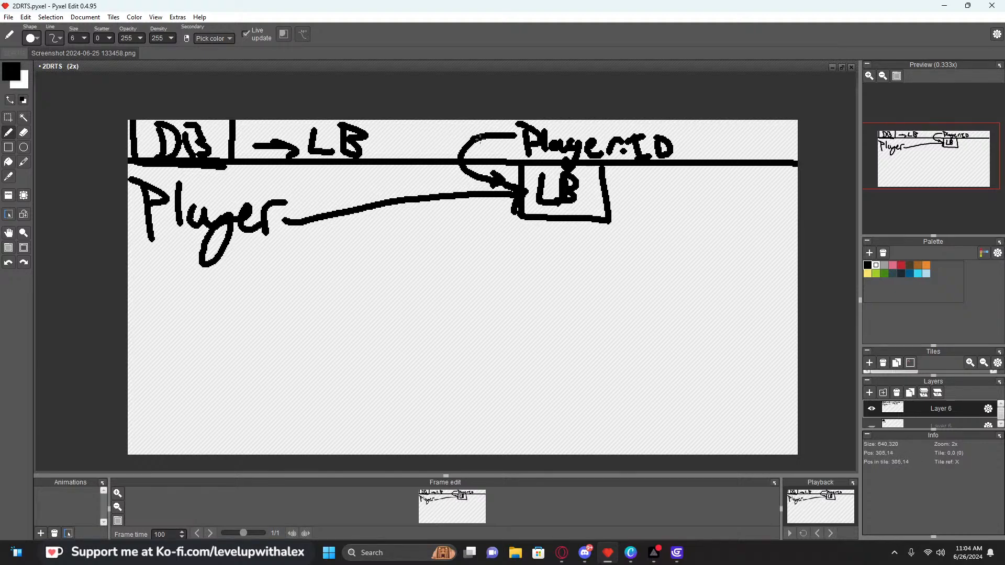
mouse_move(528, 174)
mouse_down()
mouse_move(524, 182)
mouse_move(599, 181)
mouse_move(530, 170)
mouse_up()
Handwrite "= SysKey" beside the "LB" box
mouse_move(633, 198)
mouse_down()
mouse_move(617, 199)
mouse_move(627, 180)
mouse_up()
drag(669, 176, 642, 198)
mouse_move(690, 189)
mouse_down()
mouse_move(680, 202)
mouse_move(649, 197)
mouse_up()
key(ctrl+z)
key(ctrl+z)
drag(669, 186, 665, 216)
mouse_move(700, 176)
mouse_down()
mouse_move(687, 198)
mouse_move(742, 200)
mouse_up()
drag(746, 192, 739, 223)
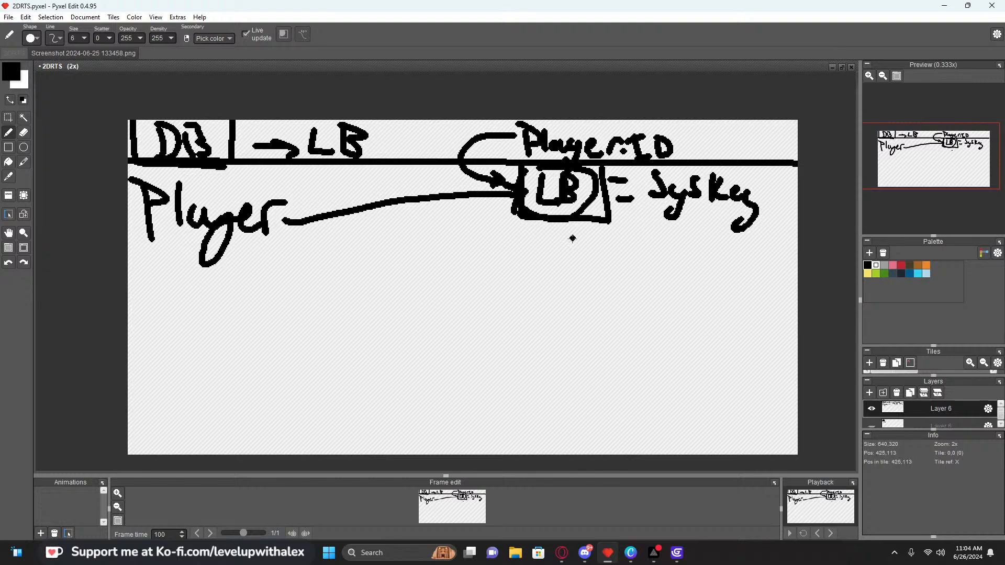
Draw a hooked arrow below the "LB" box, handwrite "Life + Score" beneath it and outline those words
mouse_move(569, 227)
mouse_down()
mouse_move(567, 254)
mouse_move(594, 252)
mouse_up()
mouse_move(591, 242)
mouse_down()
mouse_move(606, 250)
mouse_move(595, 268)
mouse_up()
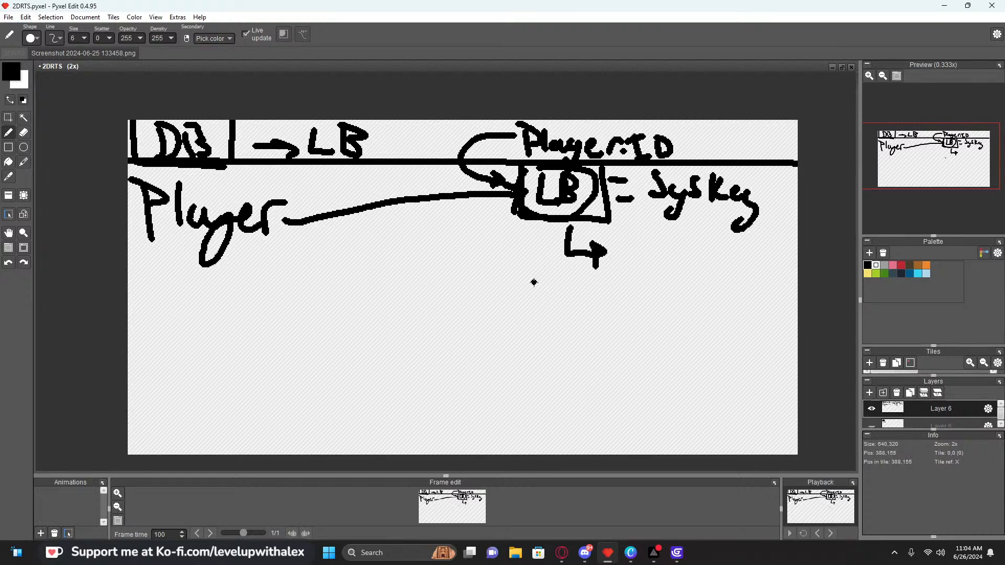
mouse_move(516, 277)
mouse_down()
mouse_move(519, 304)
mouse_move(549, 309)
mouse_move(543, 286)
mouse_up()
mouse_move(560, 283)
mouse_down()
mouse_move(562, 313)
mouse_move(606, 310)
mouse_move(632, 289)
mouse_move(629, 320)
mouse_move(661, 317)
mouse_move(643, 314)
mouse_up()
key(ctrl+z)
mouse_move(684, 302)
mouse_down()
mouse_move(683, 317)
mouse_move(730, 306)
mouse_up()
drag(732, 309, 754, 314)
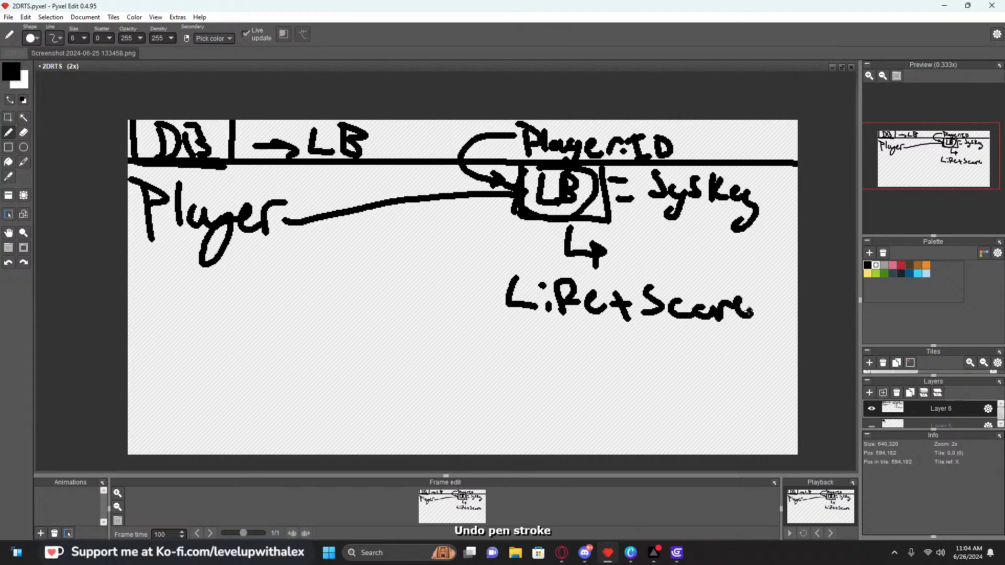
mouse_move(475, 264)
mouse_down()
mouse_move(569, 338)
mouse_move(661, 283)
mouse_move(478, 274)
mouse_up()
Sketch a rectangle below "Player" with a "#" mark at its lower-left corner
mouse_move(251, 303)
mouse_down()
mouse_move(243, 343)
mouse_move(270, 340)
mouse_up()
mouse_move(221, 322)
mouse_down()
mouse_move(264, 314)
mouse_move(298, 331)
mouse_up()
click(313, 332)
mouse_move(256, 274)
mouse_down()
mouse_move(414, 276)
mouse_move(273, 332)
mouse_up()
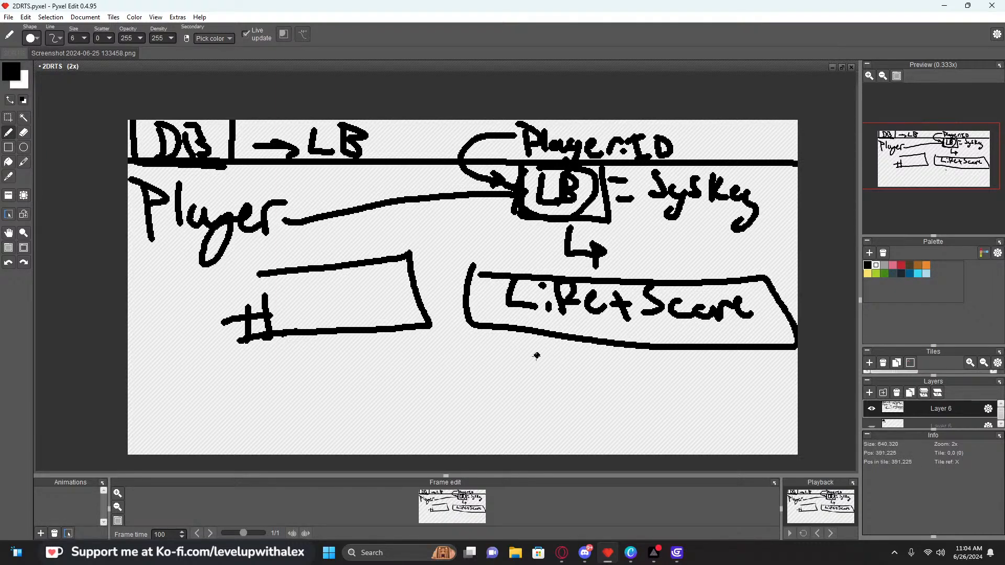
Circle "SysKey" and draw a curved arrow from the "LB" box to the rectangle marked "#"
mouse_move(635, 166)
mouse_down()
mouse_move(641, 231)
mouse_move(717, 150)
mouse_up()
mouse_move(615, 212)
mouse_down()
mouse_move(482, 256)
mouse_move(330, 264)
mouse_move(367, 243)
mouse_up()
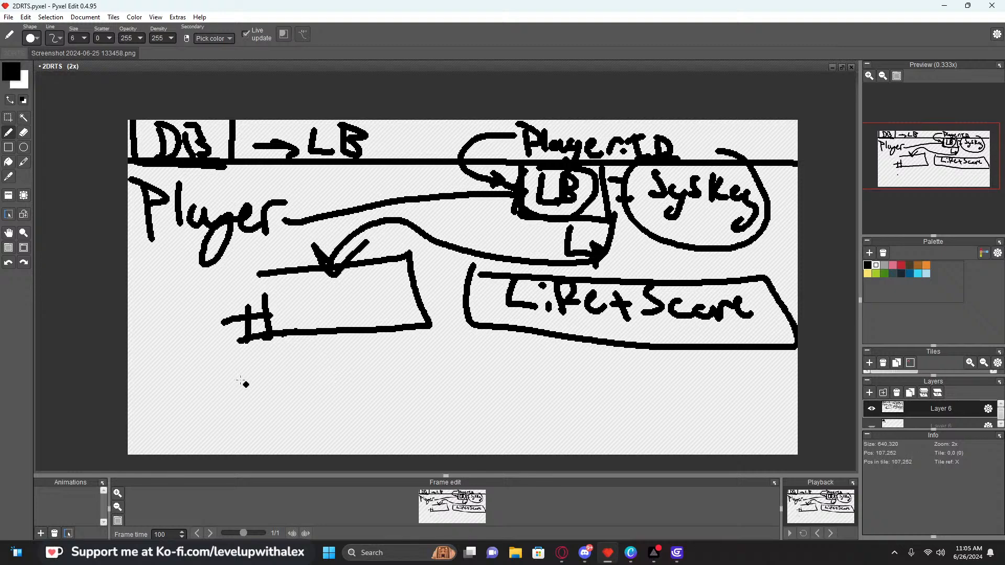
Handwrite "Speed" inside a box in the canvas's lower-left area and draw a "<" beside it
mouse_move(202, 373)
mouse_down()
mouse_move(155, 402)
mouse_move(204, 430)
mouse_move(242, 399)
mouse_move(281, 413)
mouse_move(293, 353)
mouse_up()
mouse_move(146, 428)
mouse_down()
mouse_move(348, 434)
mouse_move(207, 349)
mouse_move(151, 413)
mouse_up()
drag(401, 363, 398, 420)
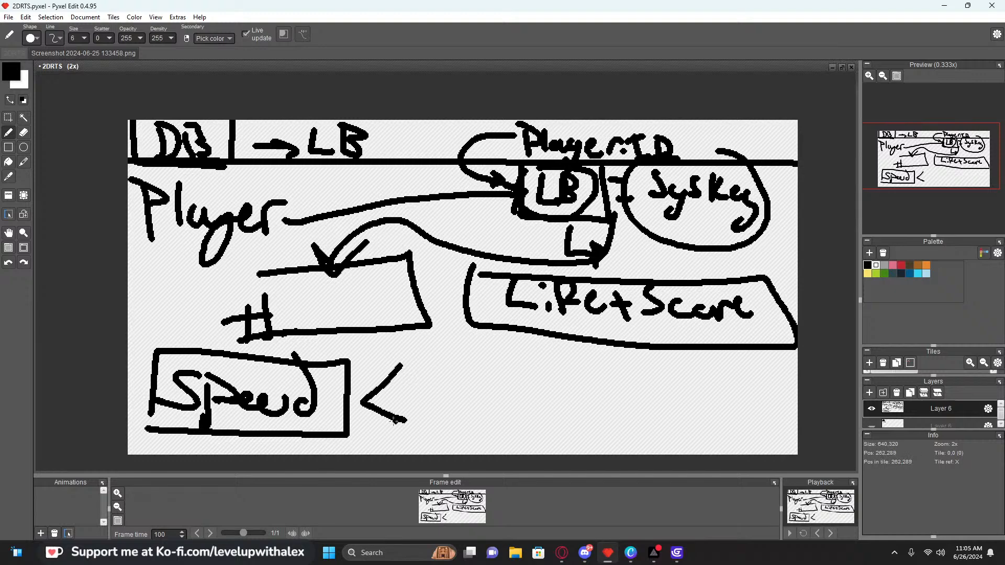
mouse_move(469, 367)
mouse_down()
mouse_move(558, 345)
mouse_move(586, 385)
mouse_up()
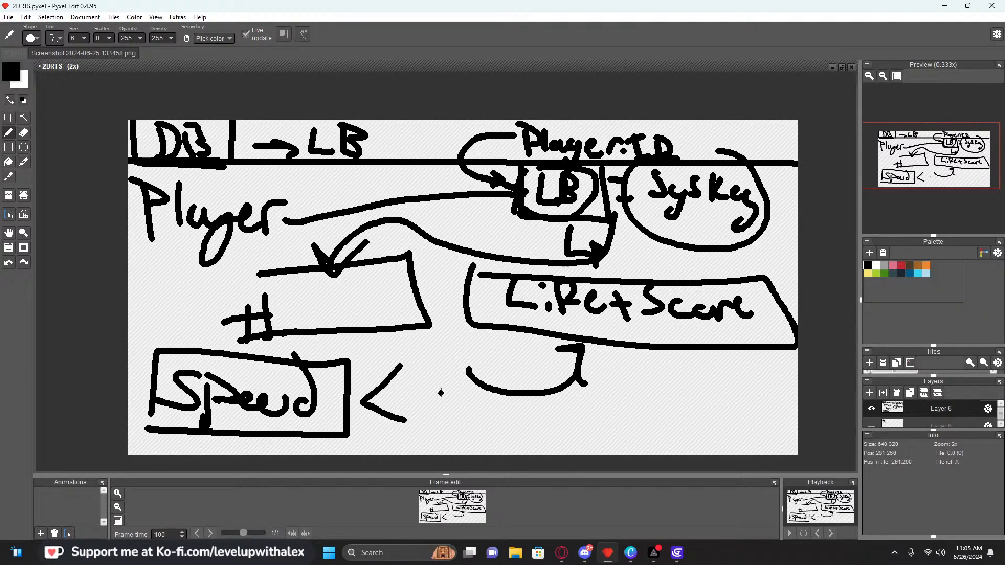
key(ctrl+z)
mouse_move(430, 388)
mouse_down()
mouse_move(523, 350)
mouse_move(505, 380)
mouse_up()
mouse_move(440, 368)
mouse_down()
mouse_move(455, 390)
mouse_move(442, 421)
mouse_move(480, 430)
mouse_up()
mouse_move(219, 307)
mouse_down()
mouse_move(221, 319)
mouse_move(676, 293)
mouse_up()
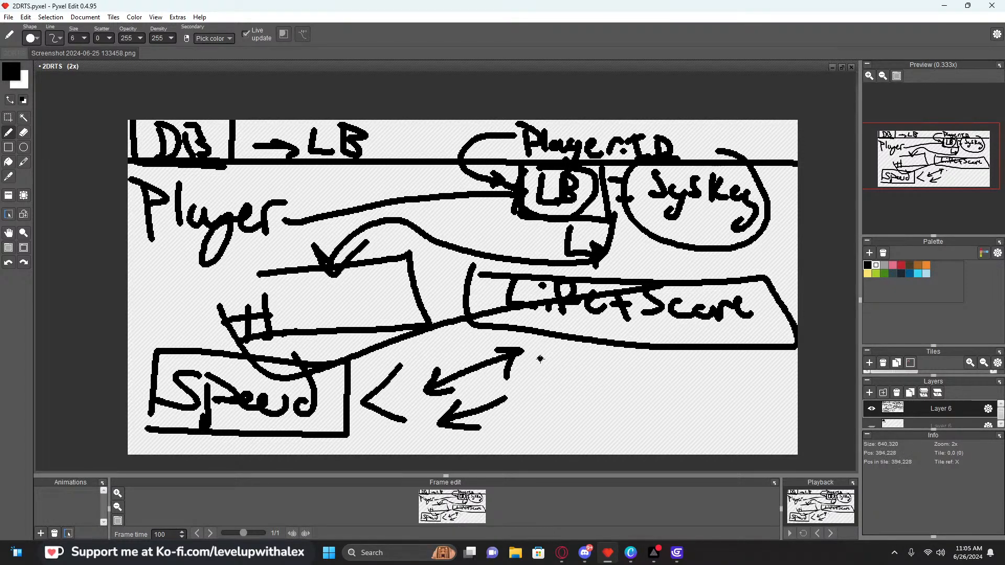
key(ctrl+z)
key(ctrl+z)
key(ctrl+z)
key(ctrl+z)
key(ctrl+z)
key(ctrl+z)
Try to delete everything drawn across the lower part of the canvas
key(s)
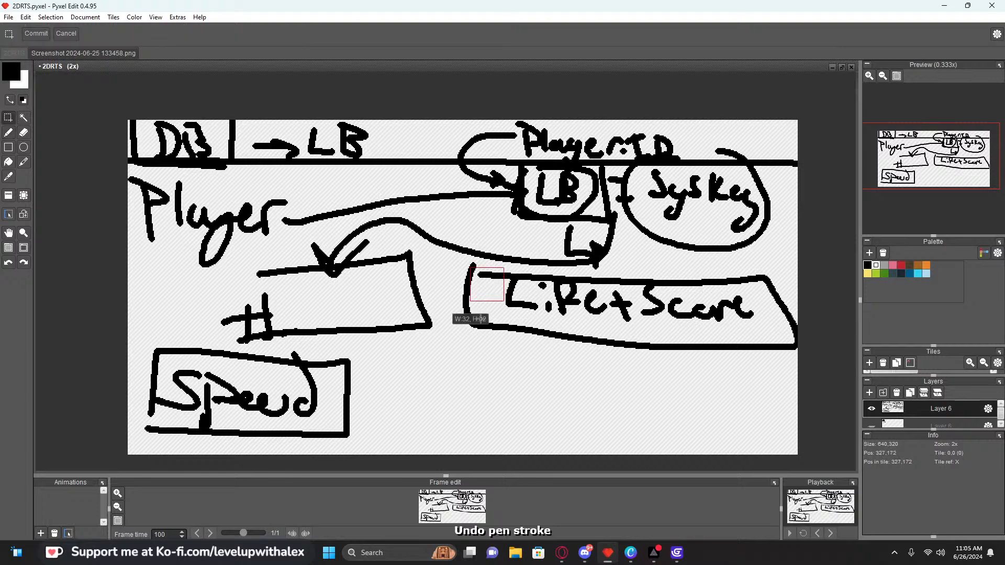
drag(502, 268, 780, 324)
drag(129, 265, 797, 454)
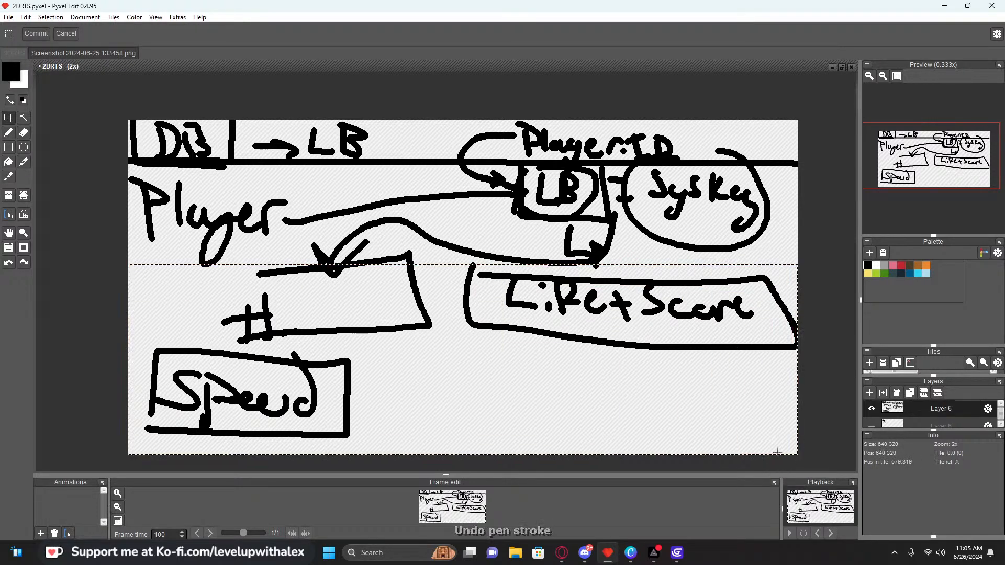
key(Delete)
key(ctrl+z)
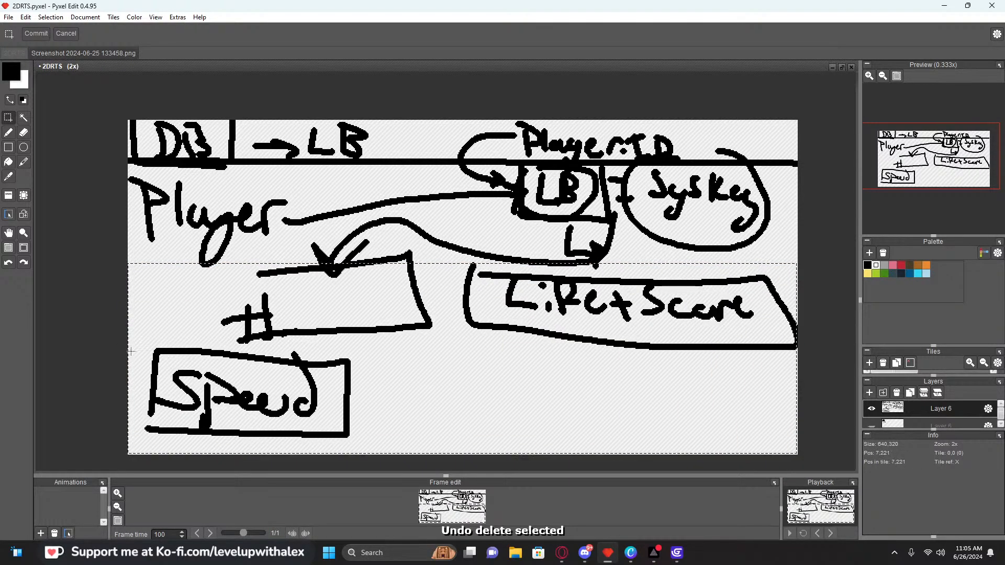
Delete the "Speed" box and the outlined "Life + Score" drawing from the canvas
drag(128, 344, 435, 464)
key(Delete)
click(454, 414)
drag(449, 262, 796, 370)
key(Delete)
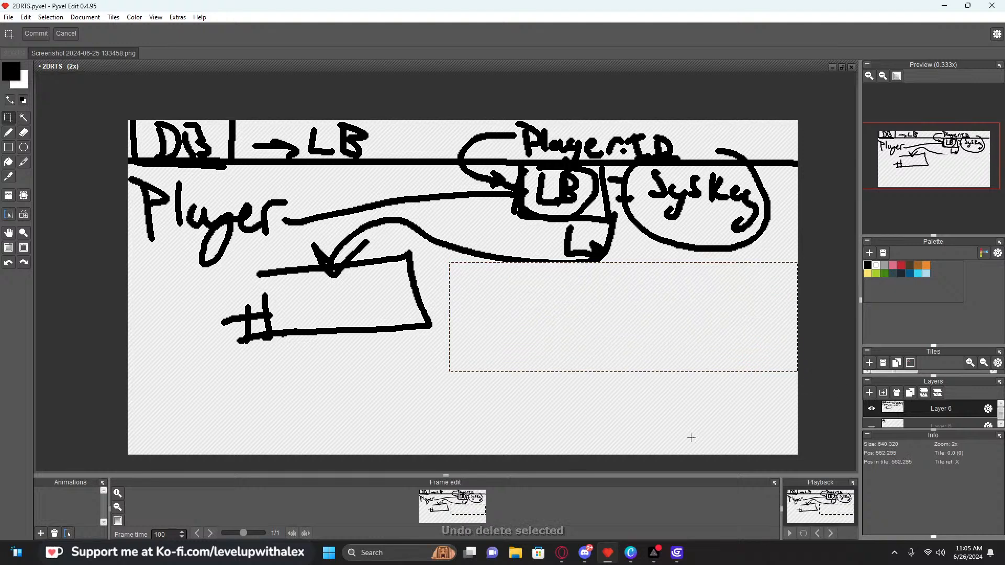
click(663, 448)
Extend the arrow under the "LB" box to "SysKey", then handwrite "Score" inside the "#" rectangle and close its left side
key(b)
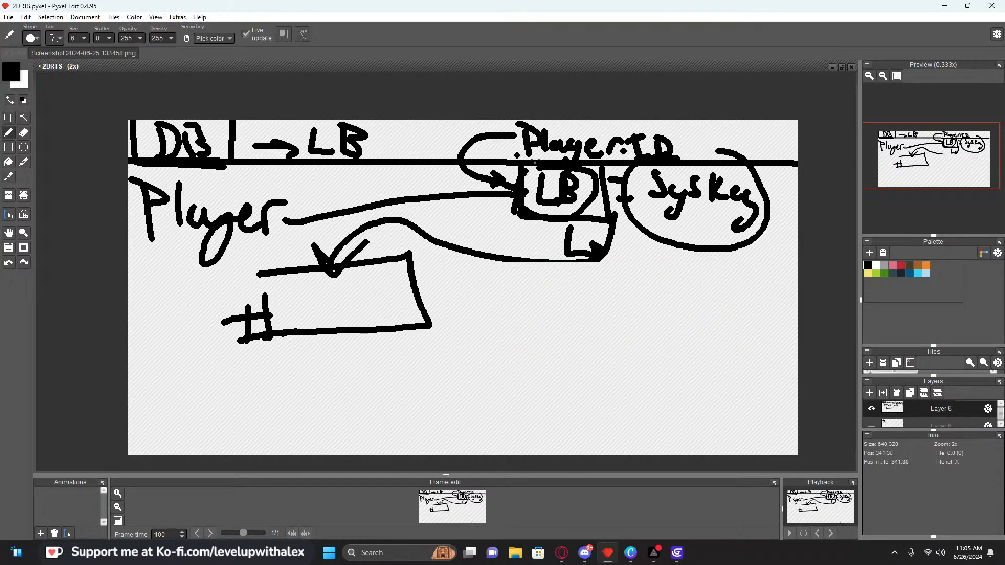
mouse_move(565, 248)
mouse_down()
mouse_move(666, 224)
mouse_move(654, 246)
mouse_up()
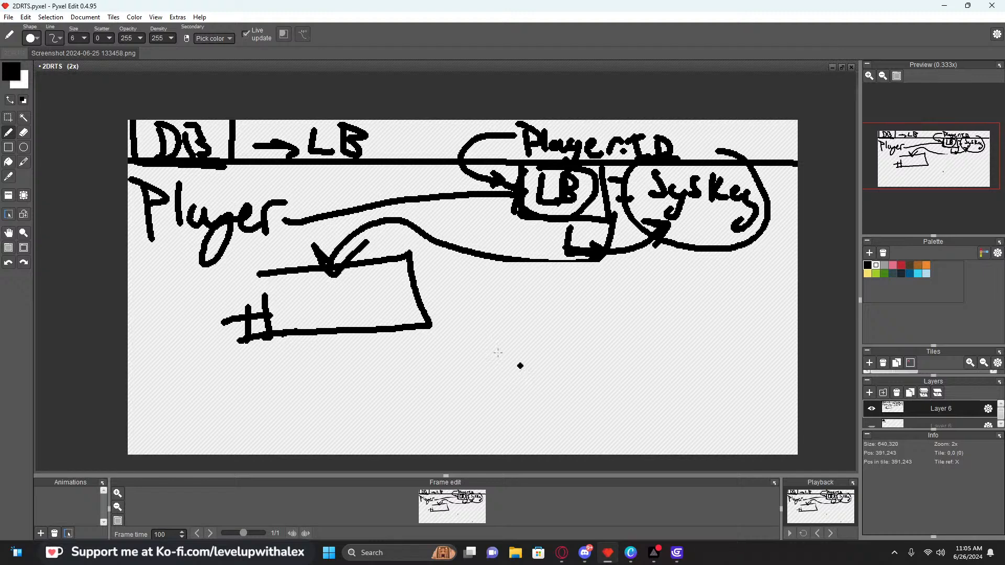
drag(300, 295, 279, 319)
key(ctrl+z)
mouse_move(314, 303)
mouse_down()
mouse_move(305, 317)
mouse_move(316, 317)
mouse_up()
drag(340, 303, 362, 303)
drag(360, 310, 389, 318)
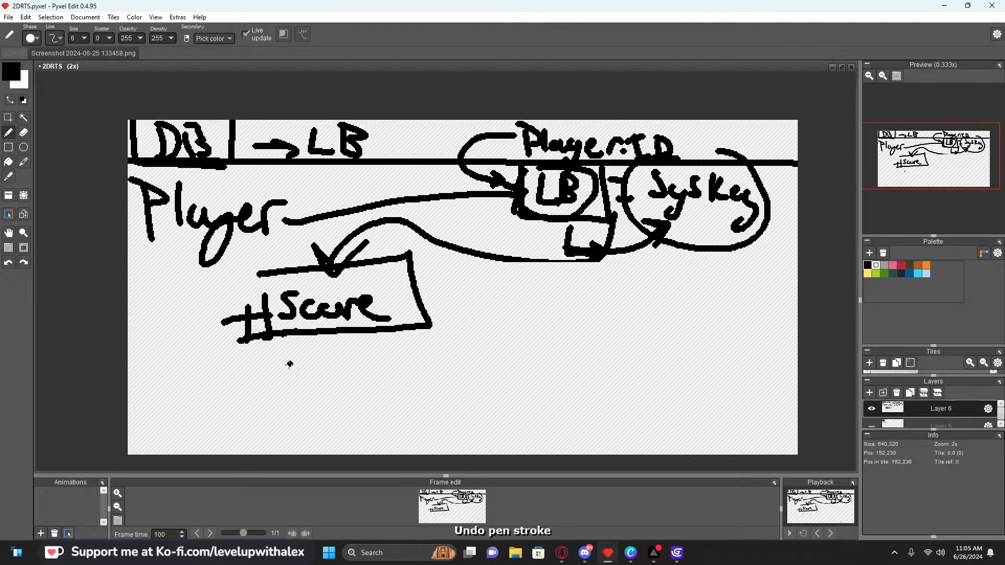
drag(261, 265, 238, 314)
Draw an arrow from the "Score" rectangle to handwritten "Server (gD)" and underline "Server"
mouse_move(445, 297)
mouse_down()
mouse_move(498, 276)
mouse_move(487, 306)
mouse_up()
drag(528, 273, 505, 307)
mouse_move(544, 302)
mouse_down()
mouse_move(567, 307)
mouse_move(680, 278)
mouse_move(712, 338)
mouse_up()
mouse_move(749, 275)
mouse_down()
mouse_move(764, 277)
mouse_move(748, 306)
mouse_up()
mouse_move(768, 255)
mouse_down()
mouse_move(779, 309)
mouse_move(749, 323)
mouse_up()
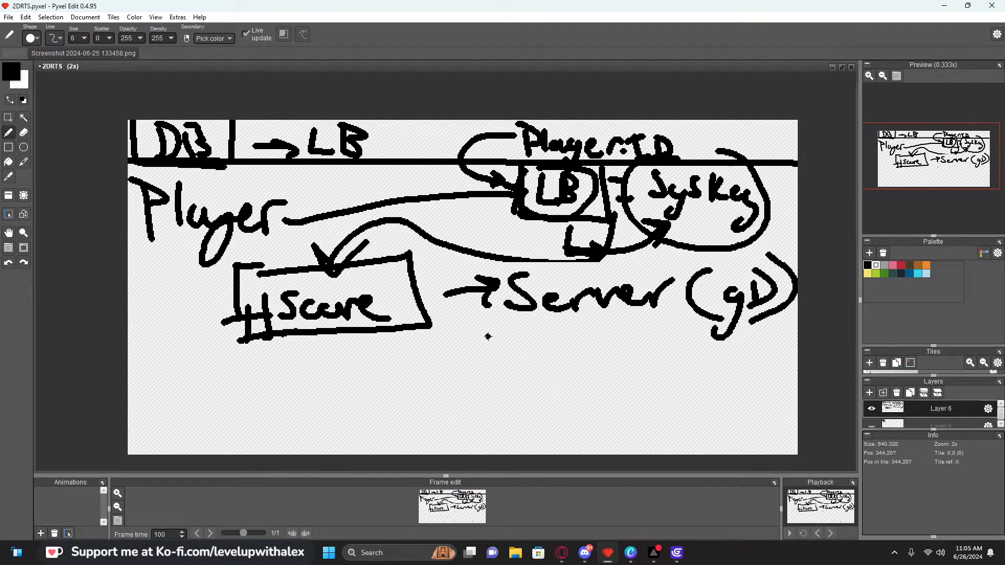
drag(474, 330, 675, 337)
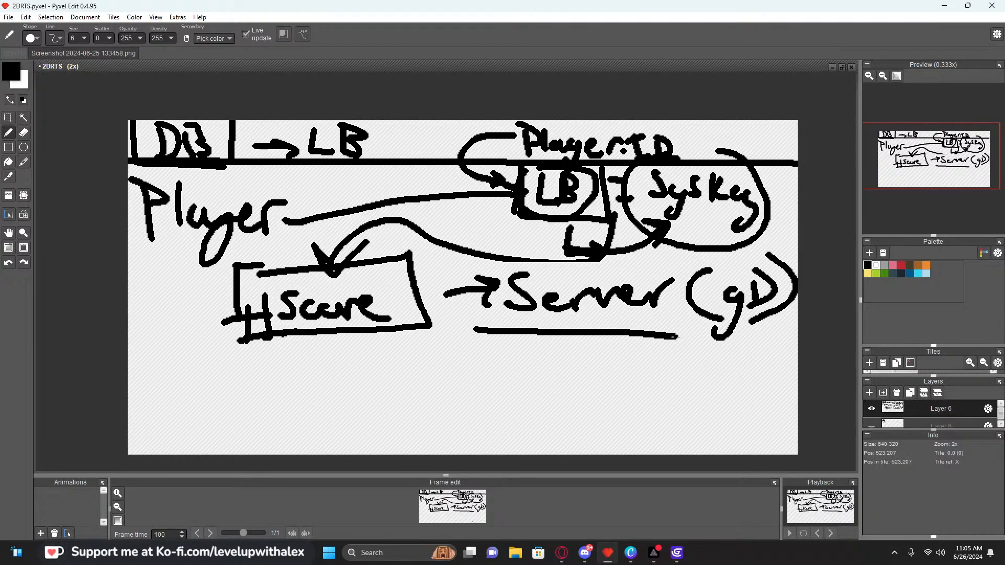
Draw a bent arrow from the "Server" underline back toward the area below "Score", and handwrite "2335" beneath it
mouse_move(582, 335)
mouse_down()
mouse_move(579, 378)
mouse_move(433, 365)
mouse_up()
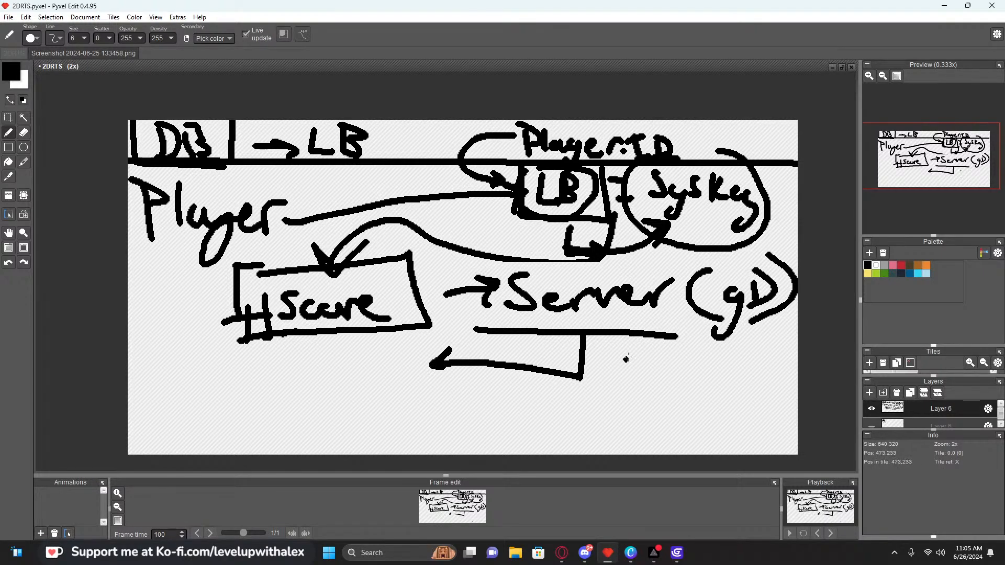
mouse_move(501, 396)
mouse_down()
mouse_move(531, 421)
mouse_move(567, 409)
mouse_move(559, 425)
mouse_up()
mouse_move(587, 387)
mouse_down()
mouse_move(617, 398)
mouse_move(590, 425)
mouse_up()
drag(643, 383, 622, 421)
drag(647, 388, 690, 387)
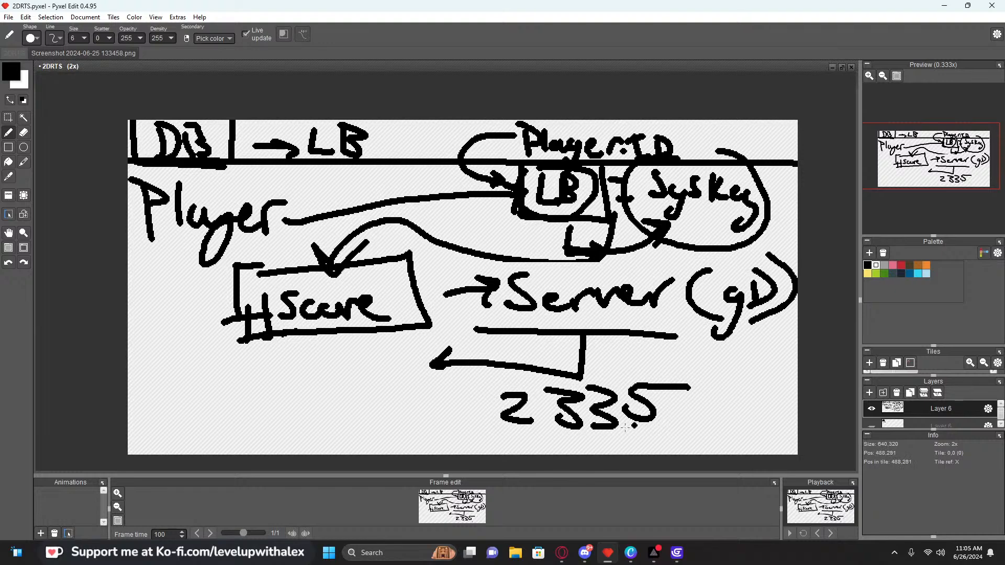
Handwrite "5332" below the "Score" rectangle
drag(282, 360, 254, 396)
drag(287, 359, 293, 394)
mouse_move(325, 360)
mouse_down()
mouse_move(339, 375)
mouse_move(320, 397)
mouse_move(404, 396)
mouse_up()
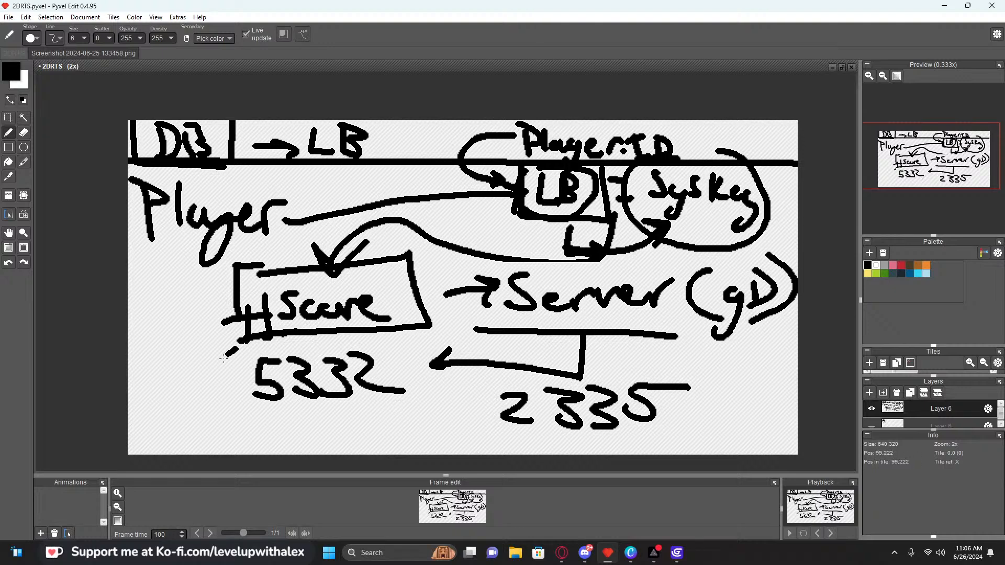
Outline "5332" with a rough box and mark an X at the "Score" rectangle's upper-right corner
mouse_move(230, 350)
mouse_down()
mouse_move(415, 367)
mouse_move(410, 342)
mouse_move(254, 417)
mouse_up()
key(ctrl+z)
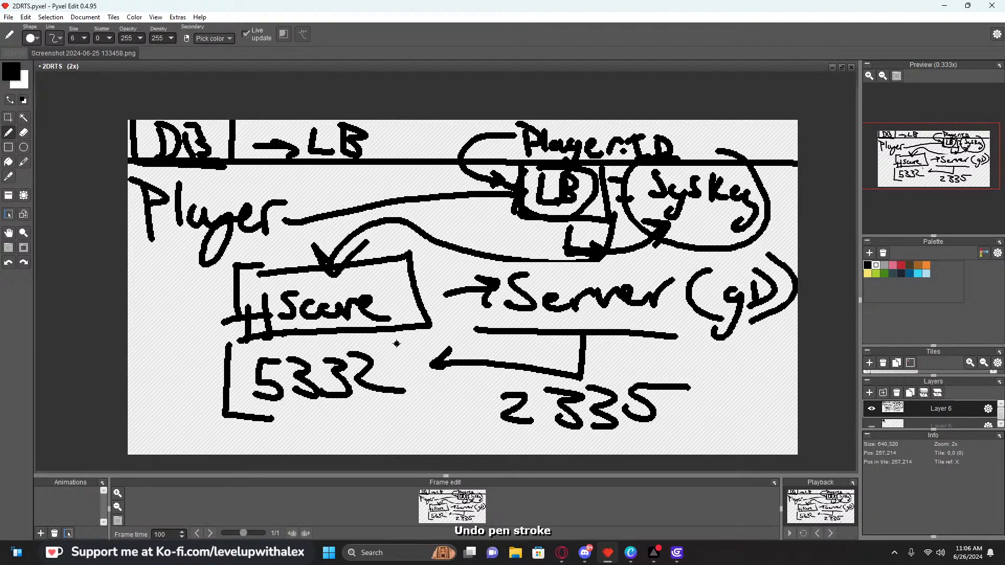
mouse_move(397, 342)
mouse_down()
mouse_move(351, 423)
mouse_move(320, 425)
mouse_up()
drag(434, 251, 461, 260)
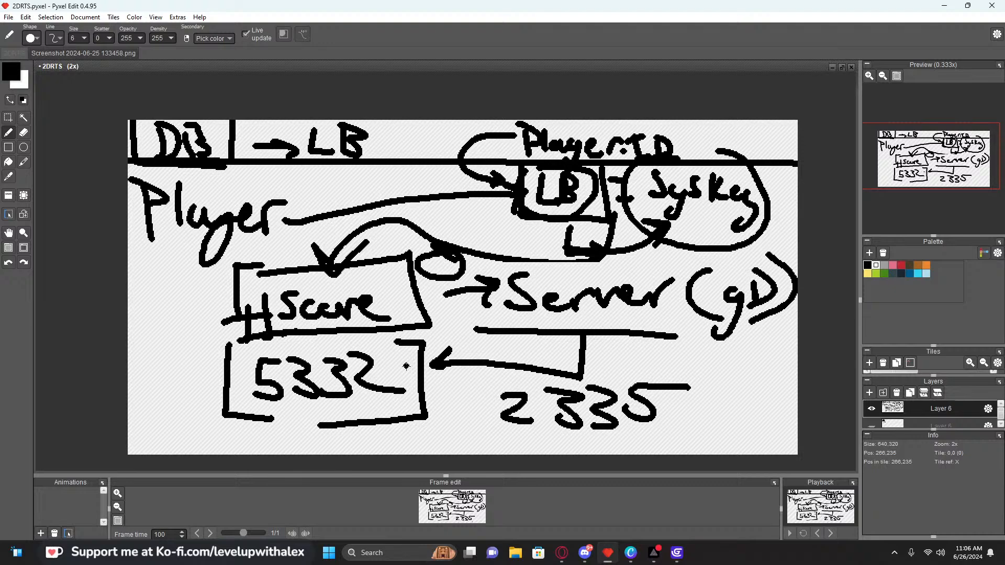
key(ctrl+z)
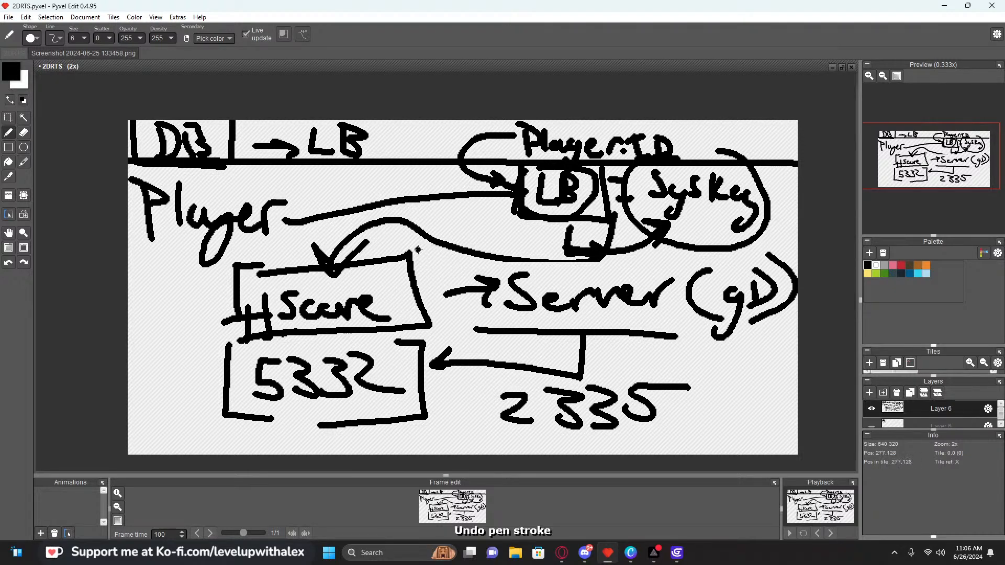
drag(417, 250, 448, 278)
drag(435, 249, 392, 299)
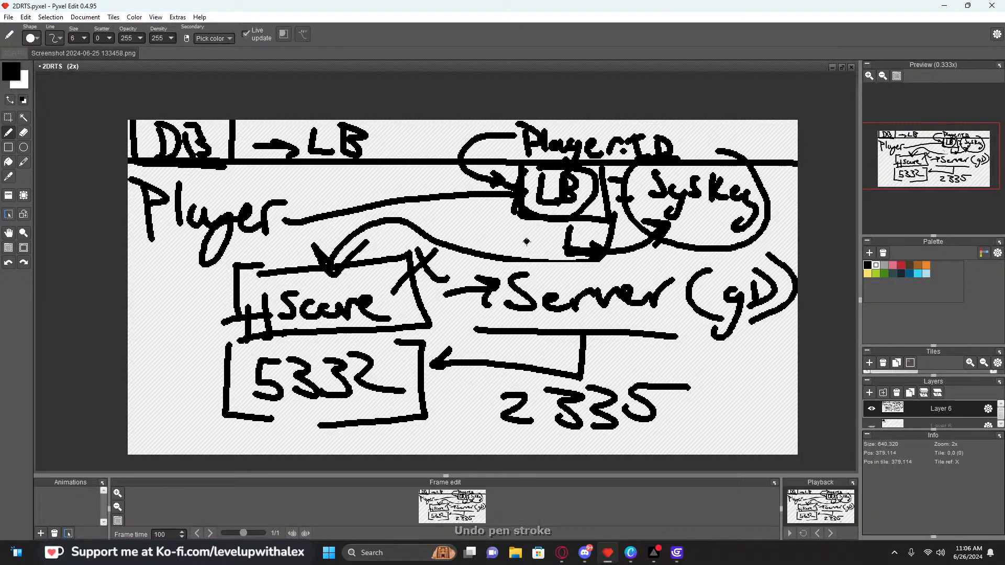
Complete a box around "Server" and circle "2335"
mouse_move(481, 313)
mouse_down()
mouse_move(477, 257)
mouse_move(693, 267)
mouse_move(657, 336)
mouse_up()
mouse_move(467, 390)
mouse_down()
mouse_move(510, 448)
mouse_move(547, 390)
mouse_up()
click(494, 433)
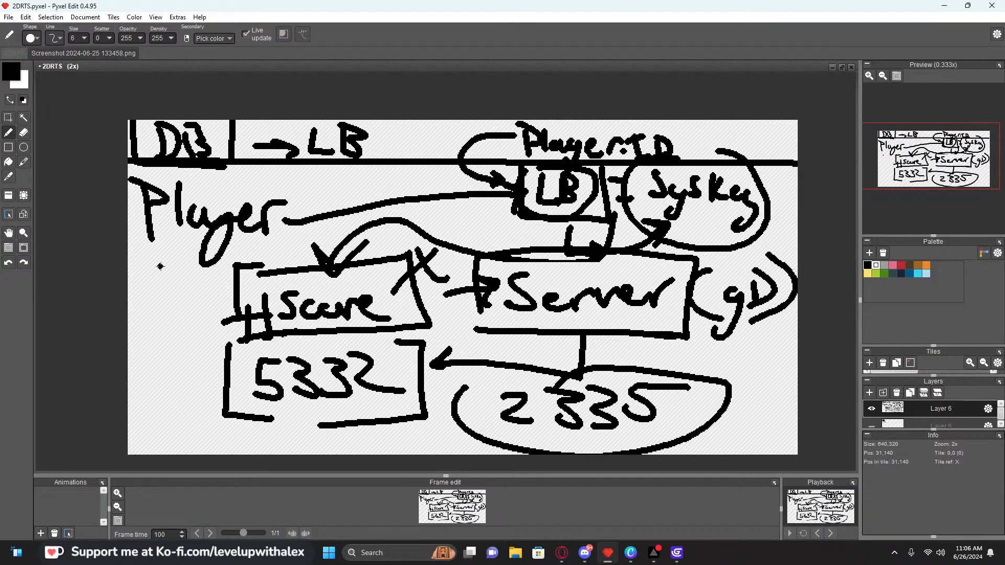
Draw a long downward arrow below "Player" and draw ovals around "2335" and "5332"
drag(163, 246, 151, 416)
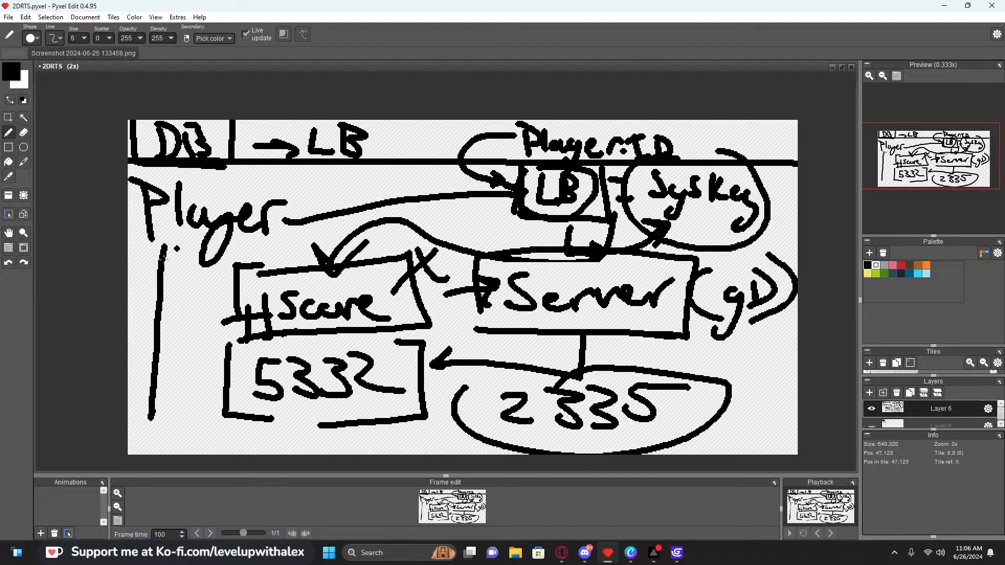
drag(138, 381, 168, 385)
drag(180, 435, 233, 440)
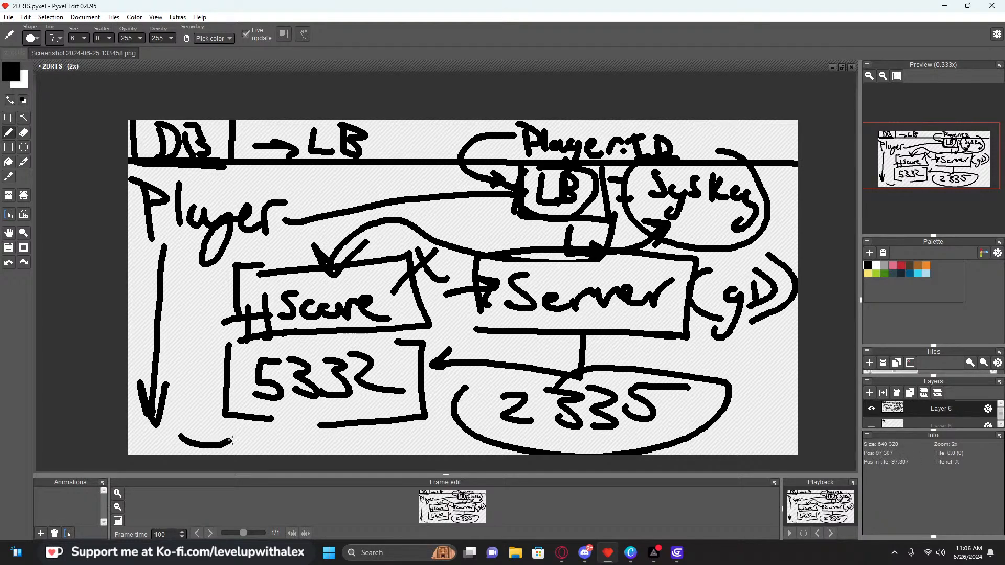
key(ctrl+z)
mouse_move(523, 360)
mouse_down()
mouse_move(488, 366)
mouse_move(516, 445)
mouse_move(500, 371)
mouse_up()
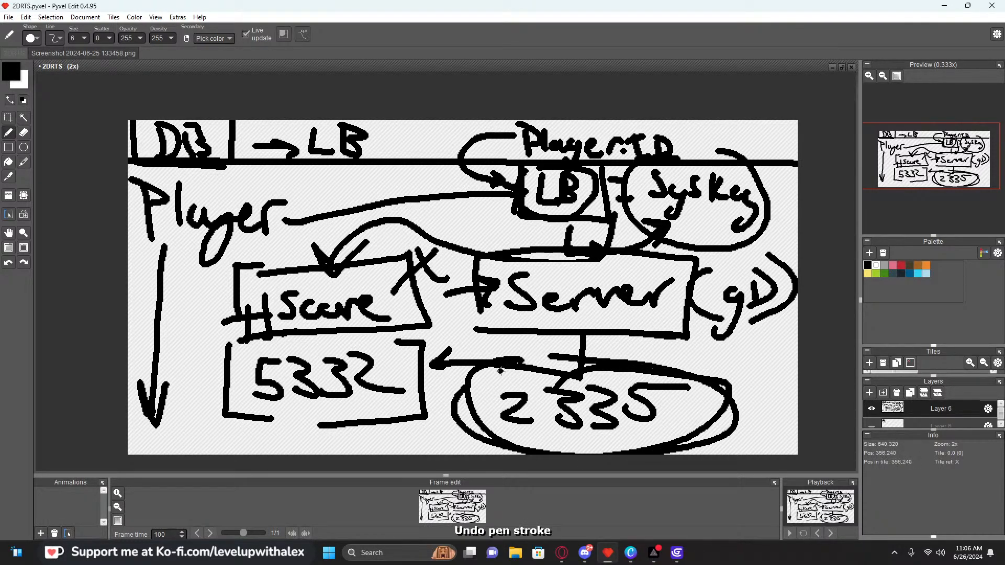
mouse_move(248, 366)
mouse_down()
mouse_move(320, 432)
mouse_move(298, 327)
mouse_move(256, 358)
mouse_up()
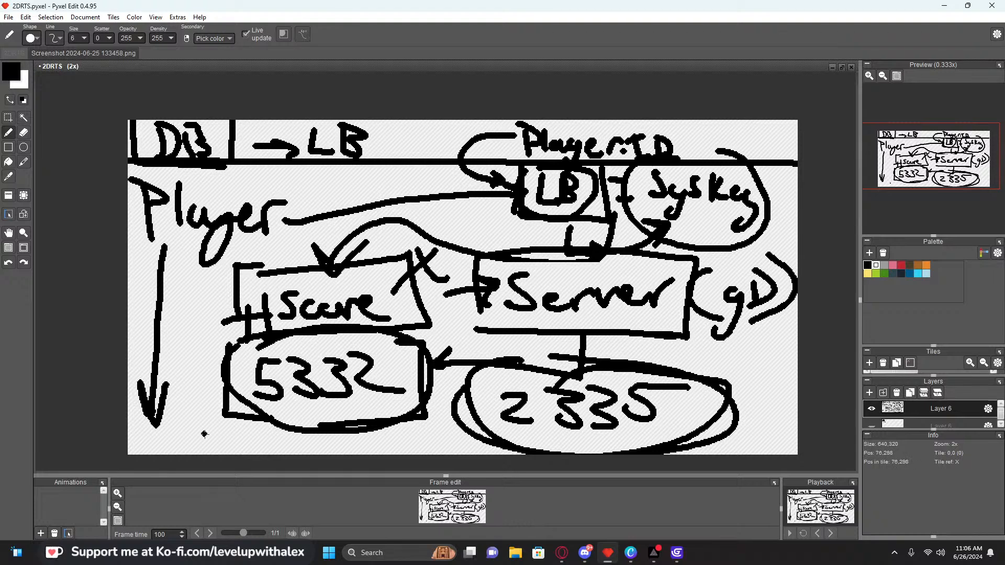
Handwrite another number below "5332" with an oval around it, and write a second number across the "Score" rectangle
mouse_move(218, 432)
mouse_down()
mouse_move(261, 450)
mouse_move(269, 442)
mouse_move(222, 450)
mouse_move(208, 444)
mouse_move(277, 452)
mouse_up()
key(ctrl+z)
key(ctrl+z)
mouse_move(280, 431)
mouse_down()
mouse_move(298, 445)
mouse_move(343, 453)
mouse_up()
mouse_move(342, 433)
mouse_down()
mouse_move(368, 419)
mouse_move(369, 446)
mouse_up()
drag(358, 447, 393, 445)
mouse_move(217, 413)
mouse_down()
mouse_move(190, 413)
mouse_move(318, 415)
mouse_up()
mouse_move(166, 291)
mouse_down()
mouse_move(195, 329)
mouse_move(224, 327)
mouse_up()
mouse_move(228, 292)
mouse_down()
mouse_move(244, 310)
mouse_move(229, 323)
mouse_up()
mouse_move(267, 297)
mouse_down()
mouse_move(253, 322)
mouse_move(306, 301)
mouse_up()
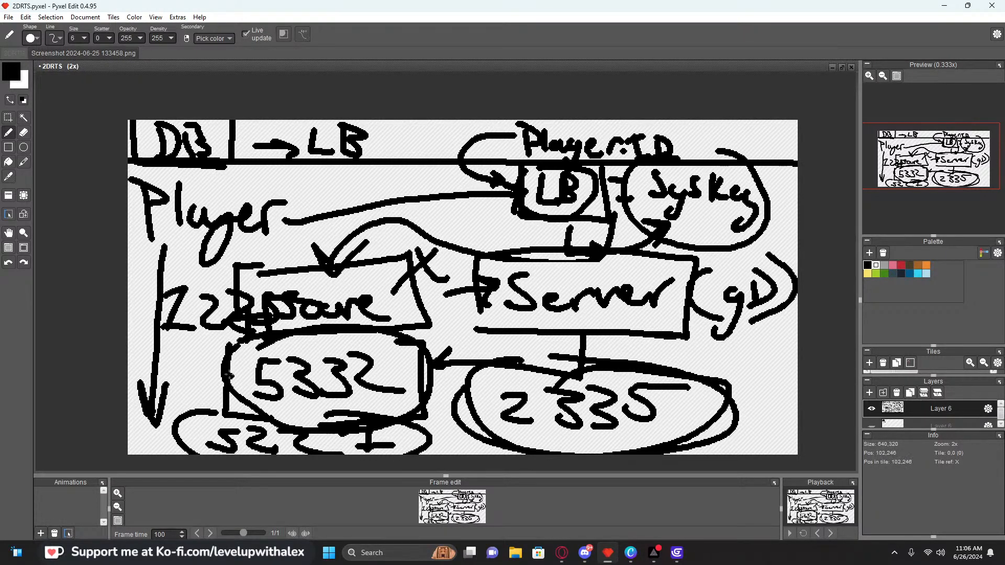
Undo the recent pen strokes back to the plain "5332" without its outline
mouse_move(209, 340)
mouse_down()
mouse_move(278, 335)
mouse_move(237, 350)
mouse_up()
key(ctrl+z)
key(ctrl+z)
key(ctrl+z)
key(ctrl+z)
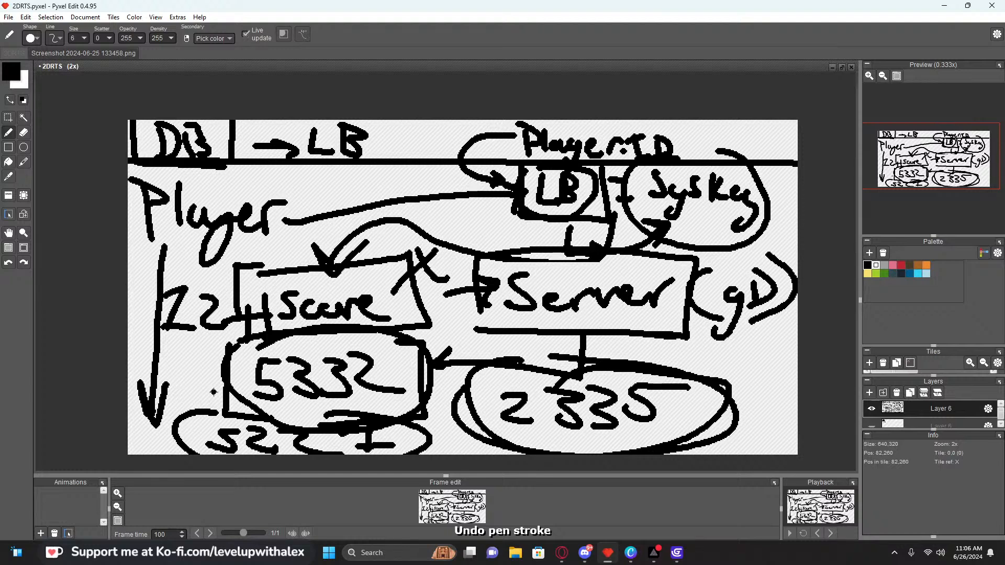
key(ctrl+z)
key(ctrl+z)
key(ctrl+z)
key(ctrl+z)
key(ctrl+z)
key(ctrl+z)
key(ctrl+z)
key(ctrl+z)
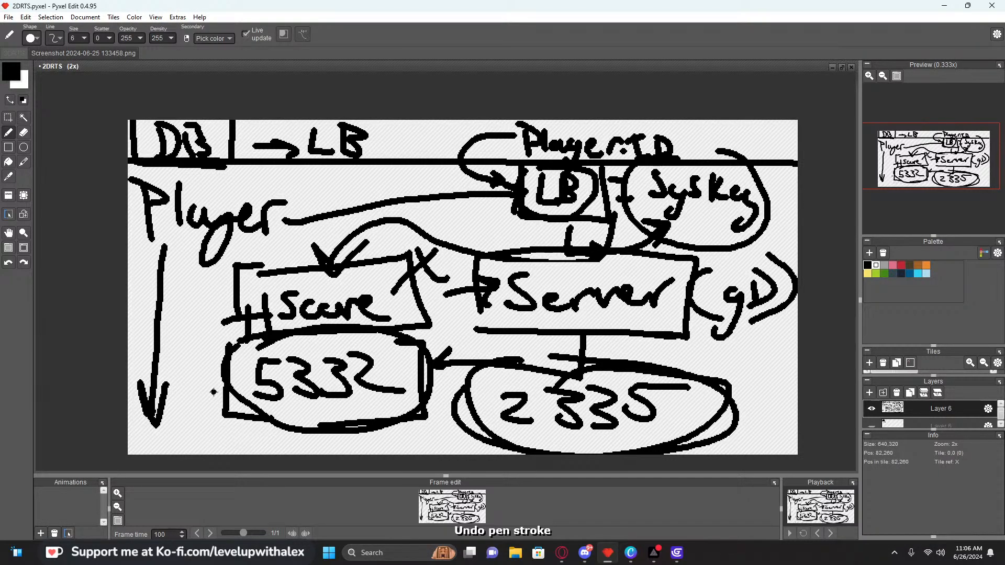
key(ctrl+z)
key(ctrl+z)
key(ctrl+z)
key(ctrl+z)
key(ctrl+z)
key(ctrl+z)
key(ctrl+z)
key(ctrl+z)
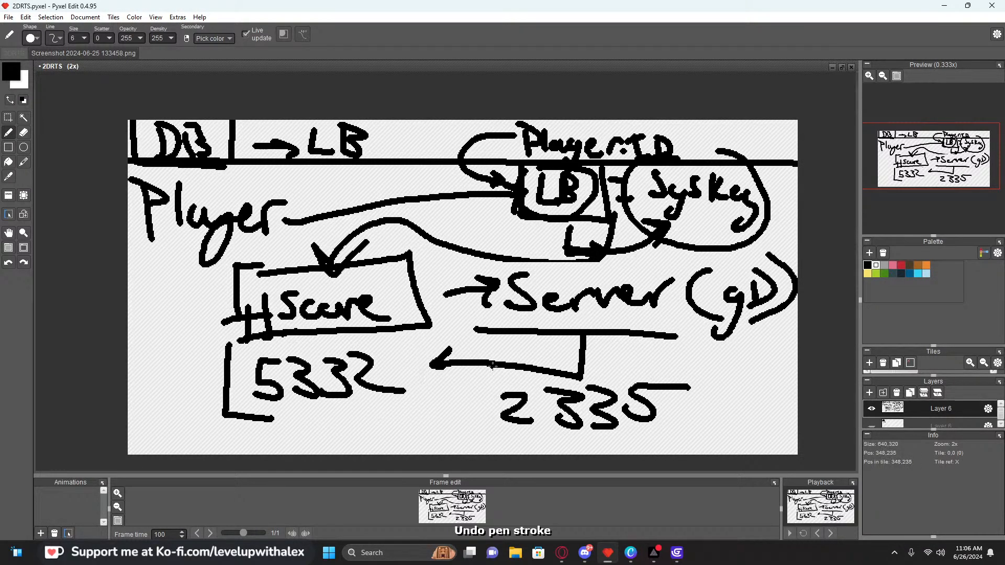
key(ctrl+z)
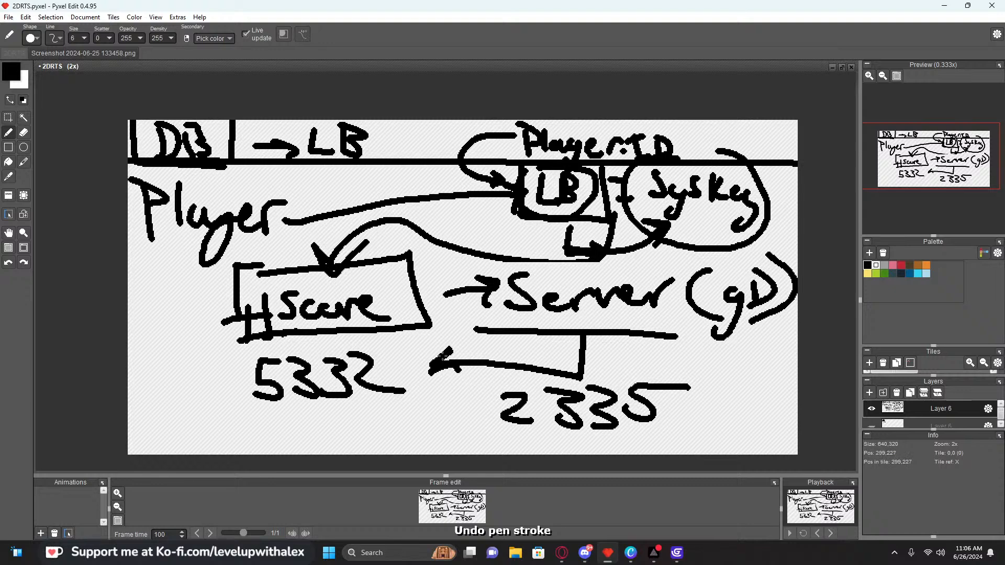
key(ctrl+z)
Complete the arrowhead pointing at "5332" and draw a U-shaped outline around that number
mouse_move(443, 374)
mouse_down()
mouse_move(458, 384)
mouse_move(453, 343)
mouse_up()
mouse_move(233, 337)
mouse_down()
mouse_move(244, 399)
mouse_move(425, 352)
mouse_move(230, 355)
mouse_move(433, 361)
mouse_move(429, 343)
mouse_up()
key(ctrl+z)
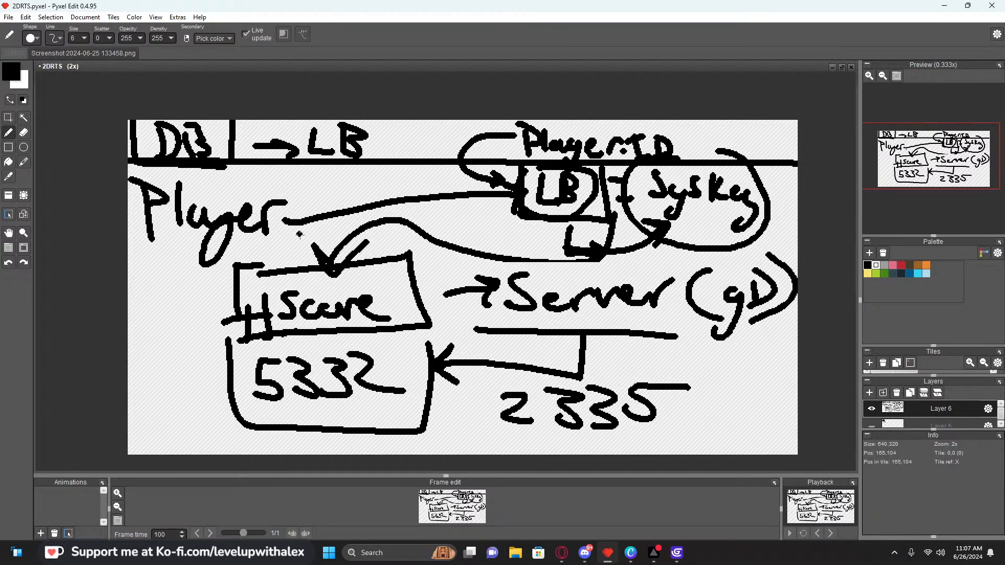
key(ctrl+z)
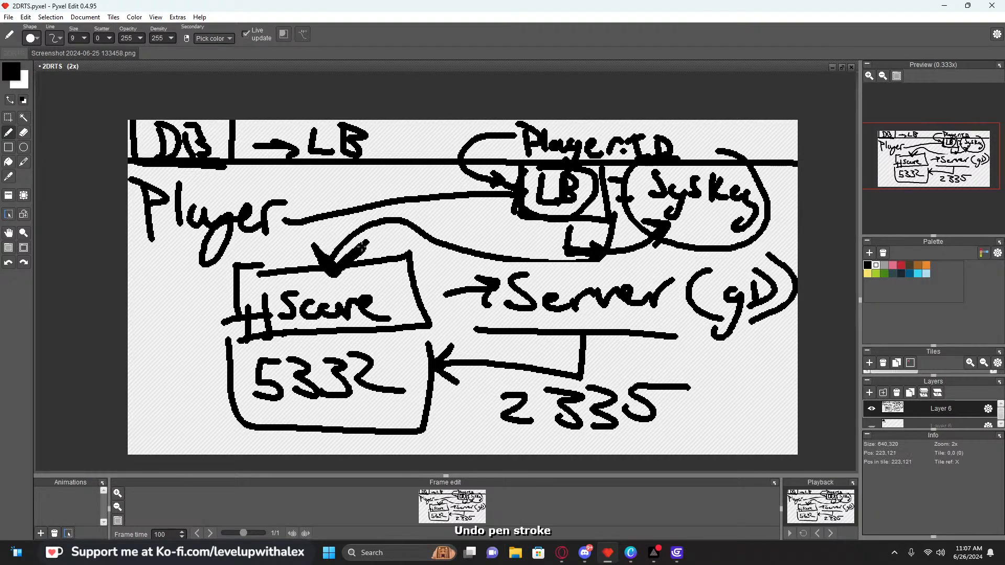
With the size 9 pen, draw a thick arrow down to "Server" and outline "Server" and "2335" with bold boxes
key(e)
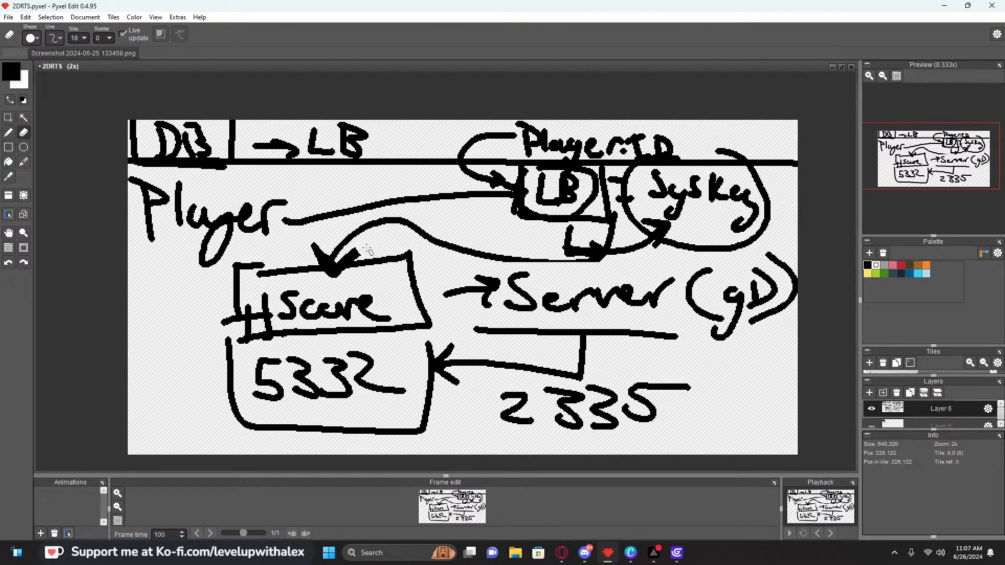
key(b)
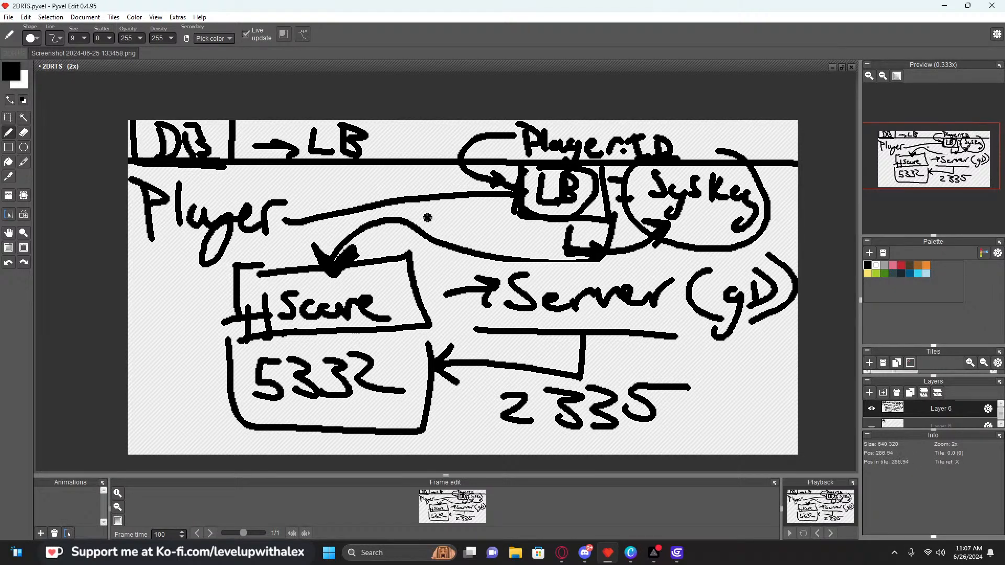
mouse_move(425, 215)
mouse_down()
mouse_move(505, 256)
mouse_move(482, 243)
mouse_up()
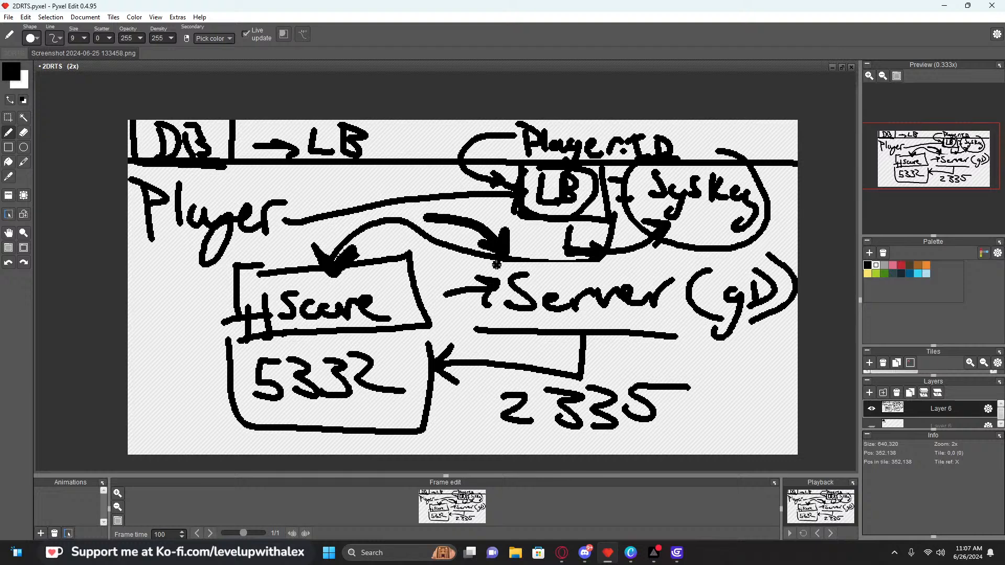
mouse_move(496, 265)
mouse_down()
mouse_move(481, 275)
mouse_move(492, 330)
mouse_move(529, 338)
mouse_move(667, 266)
mouse_move(685, 330)
mouse_move(648, 336)
mouse_up()
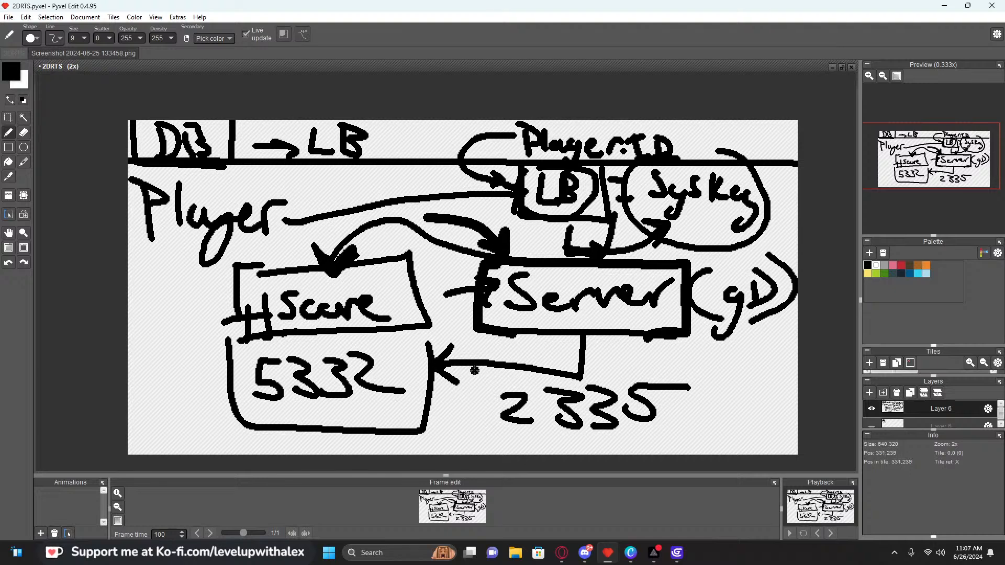
mouse_move(474, 371)
mouse_down()
mouse_move(545, 440)
mouse_move(725, 442)
mouse_move(544, 366)
mouse_up()
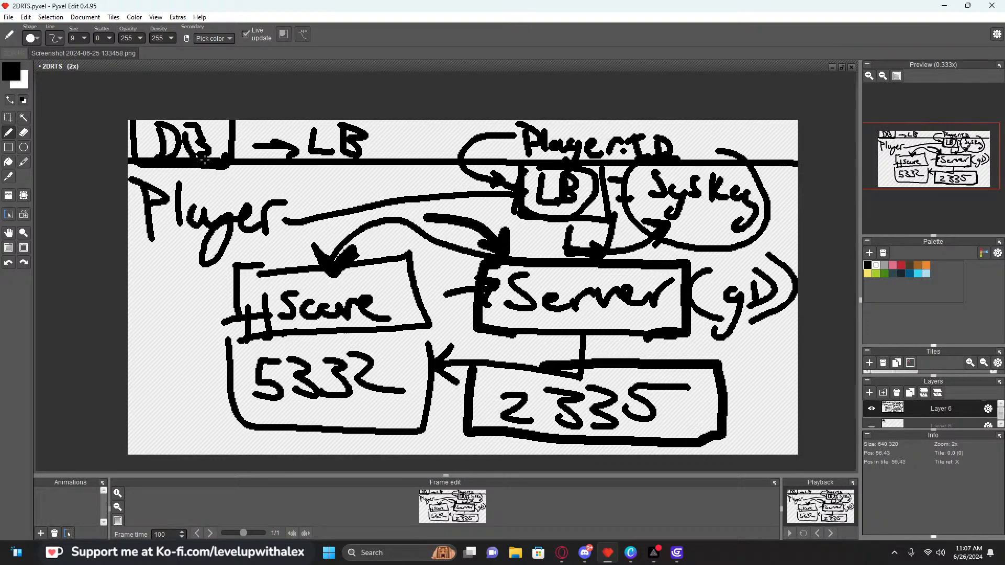
Draw bold arrows from "DB" to "LB" and from "LB" toward "Player.ID" in the top strip
mouse_move(239, 145)
mouse_down()
mouse_move(294, 145)
mouse_move(284, 152)
mouse_up()
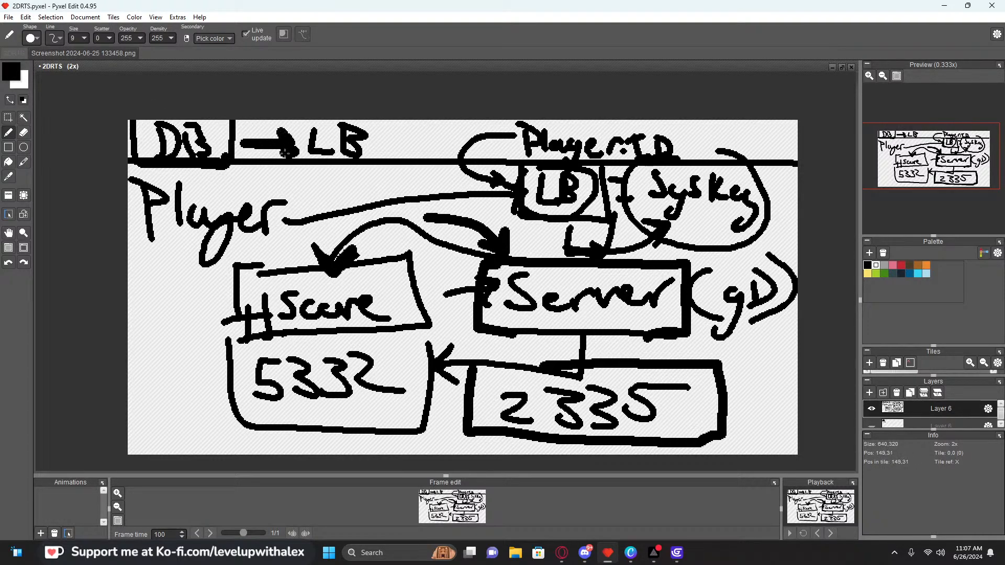
mouse_move(377, 147)
mouse_down()
mouse_move(439, 143)
mouse_move(417, 128)
mouse_move(418, 151)
mouse_up()
key(ctrl+z)
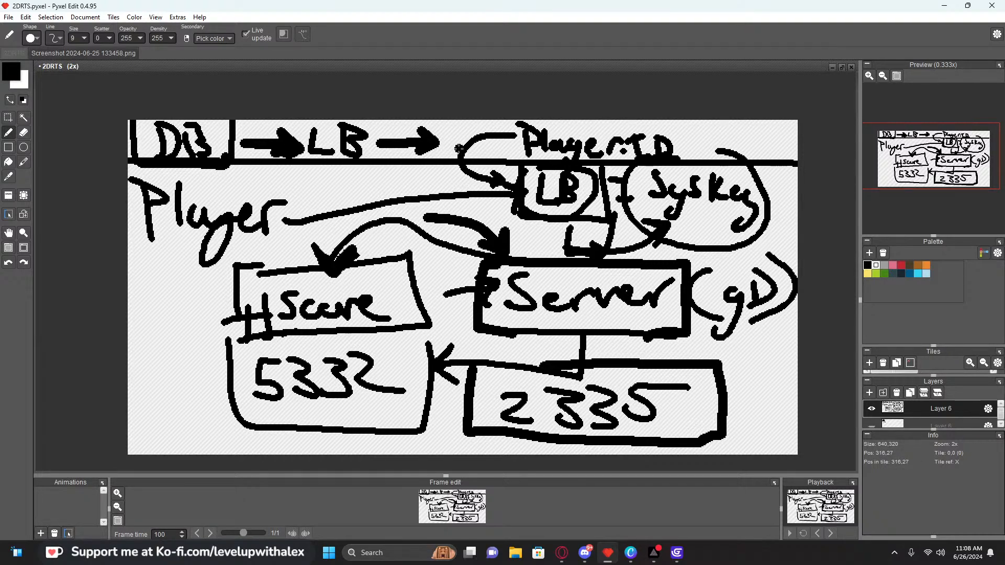
Erase the curved arrow beside "Player.ID" and enclose that label in handwritten parentheses
key(e)
drag(455, 153, 517, 135)
drag(464, 171, 496, 179)
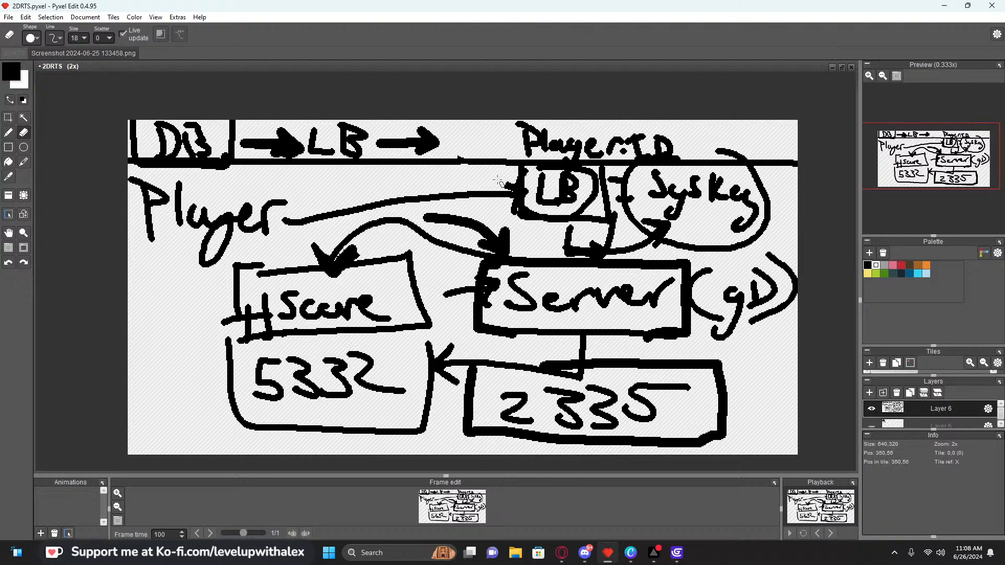
key(b)
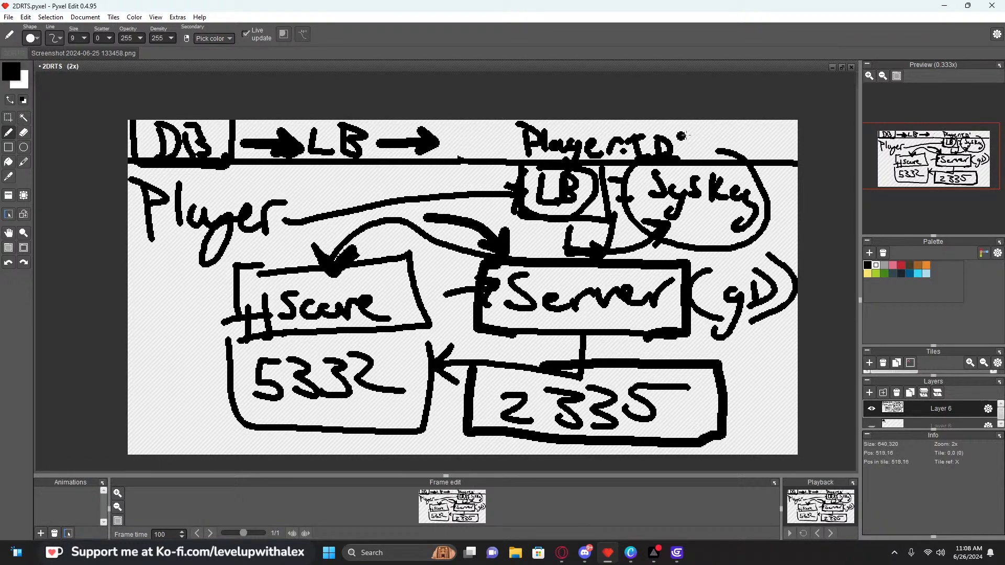
drag(683, 120, 681, 157)
mouse_move(505, 124)
mouse_down()
mouse_move(482, 147)
mouse_move(502, 157)
mouse_up()
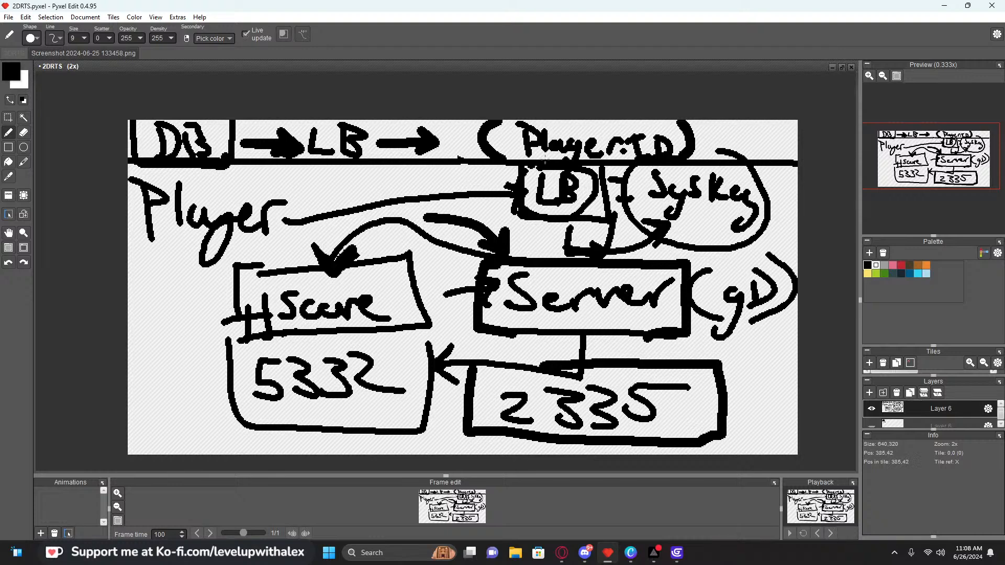
Handwrite "ID" in bold strokes directly after the large "Player" label
mouse_move(300, 183)
mouse_down()
mouse_move(297, 217)
mouse_move(309, 187)
mouse_up()
mouse_move(287, 218)
mouse_down()
mouse_move(350, 209)
mouse_move(332, 216)
mouse_up()
click(325, 175)
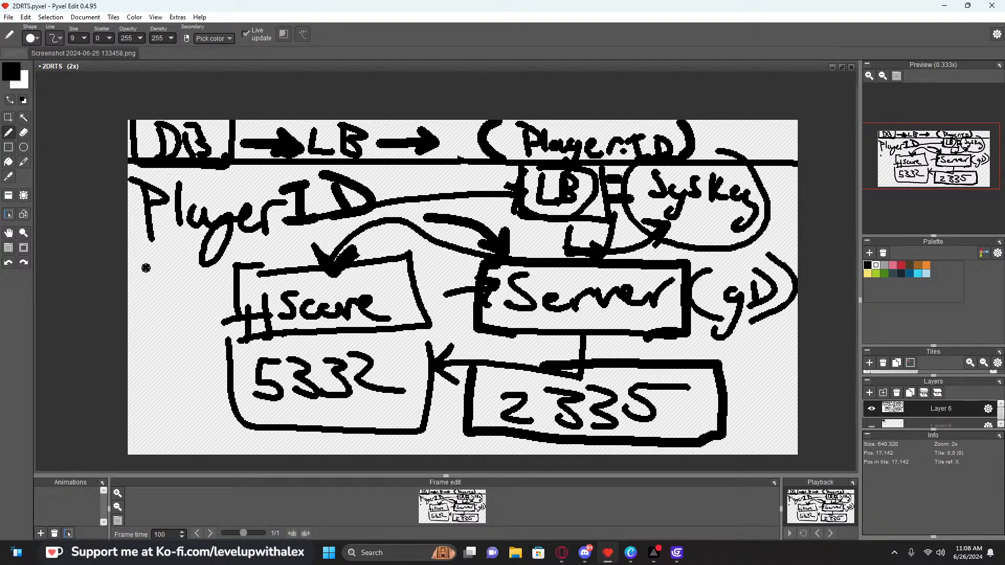
drag(141, 260, 131, 404)
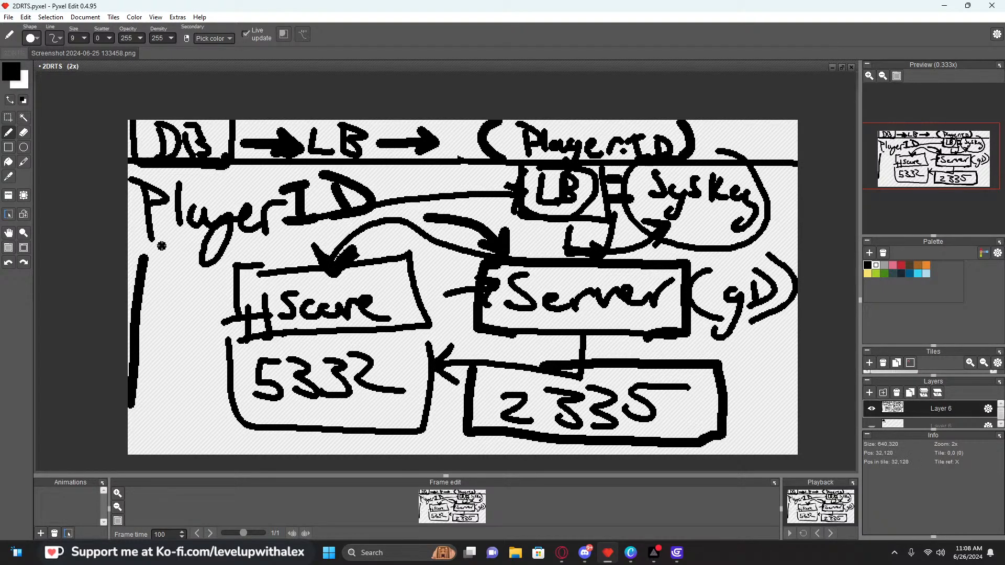
mouse_move(162, 266)
mouse_down()
mouse_move(164, 243)
mouse_move(151, 258)
mouse_move(175, 246)
mouse_move(204, 252)
mouse_move(172, 269)
mouse_move(156, 401)
mouse_up()
key(ctrl+z)
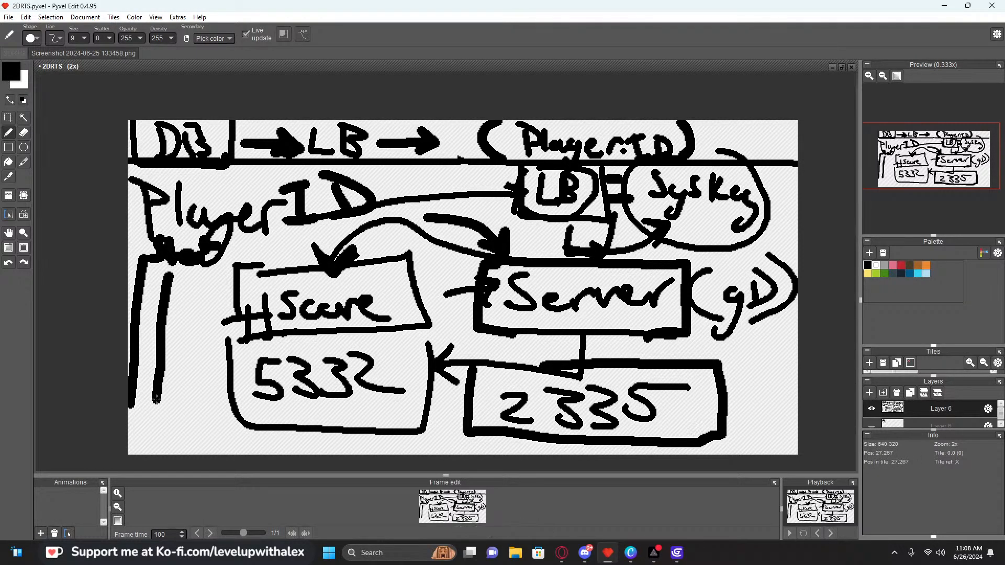
drag(184, 317, 222, 289)
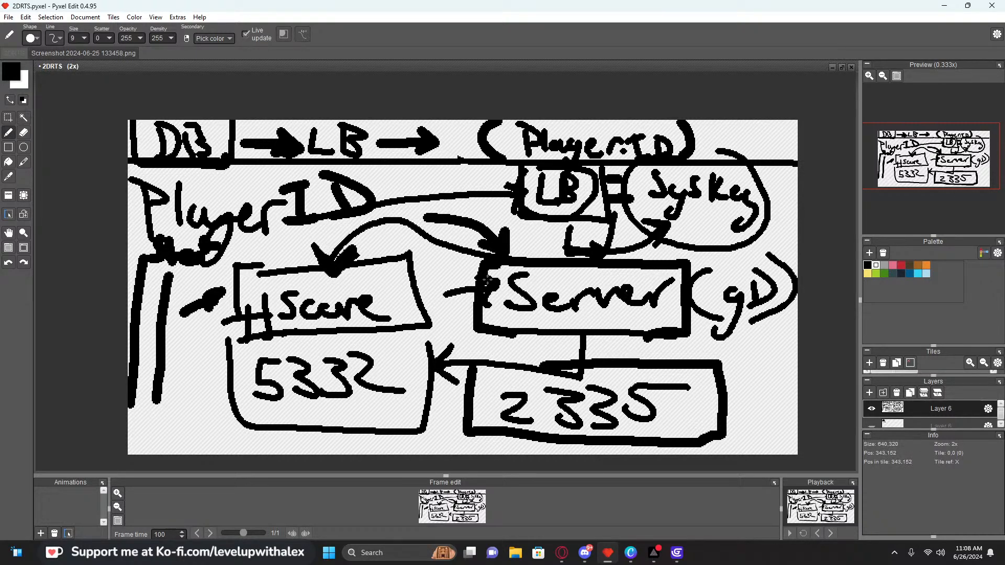
key(ctrl+z)
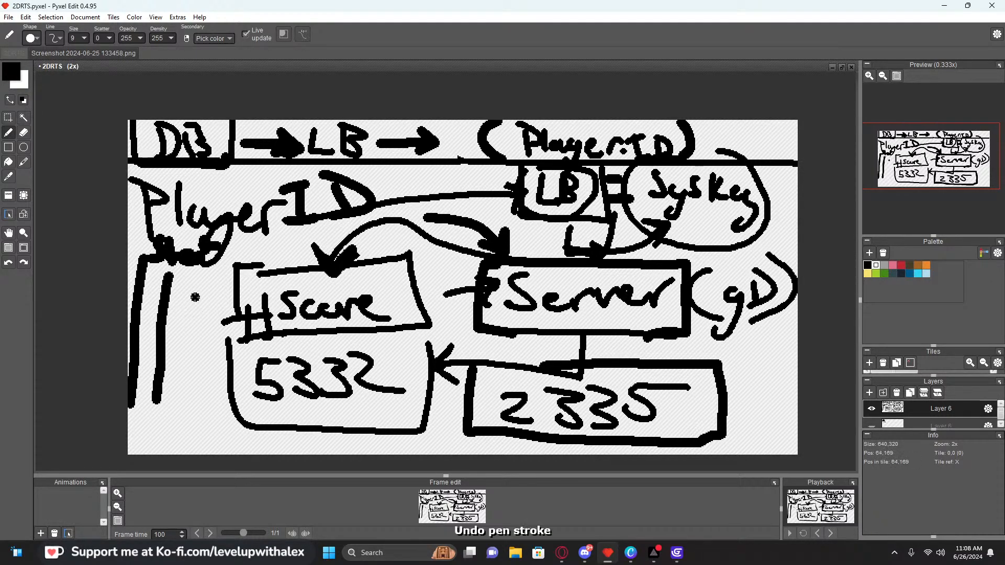
key(ctrl+z)
key(ctrl+z)
key(ctrl+z)
key(ctrl+z)
key(ctrl+z)
key(ctrl+z)
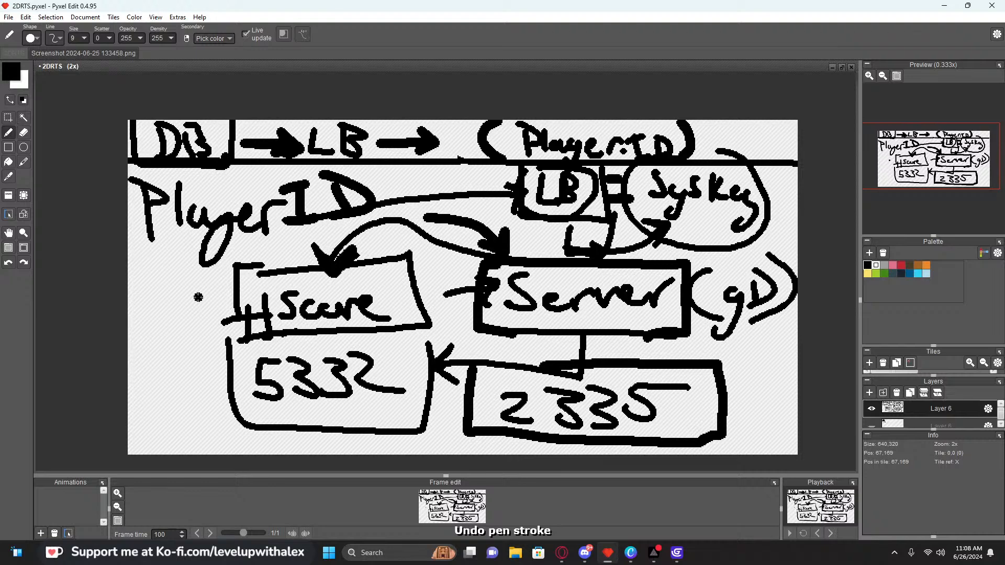
mouse_move(129, 246)
mouse_down()
mouse_move(422, 243)
mouse_move(419, 175)
mouse_move(320, 173)
mouse_up()
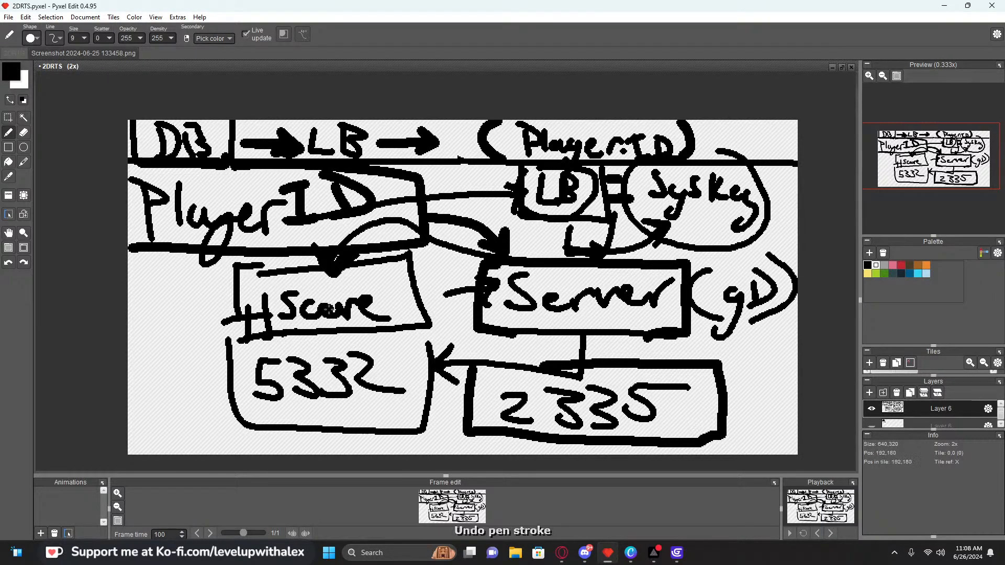
key(ctrl+z)
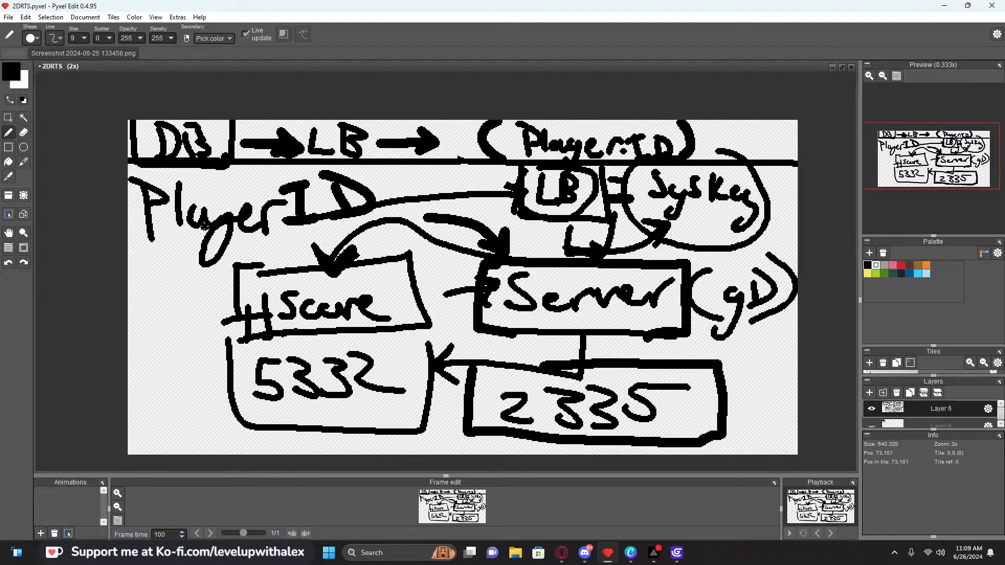
Erase the end of the line touching "PlayerID" and draw over the rest as a bold arrow to "LB"
key(e)
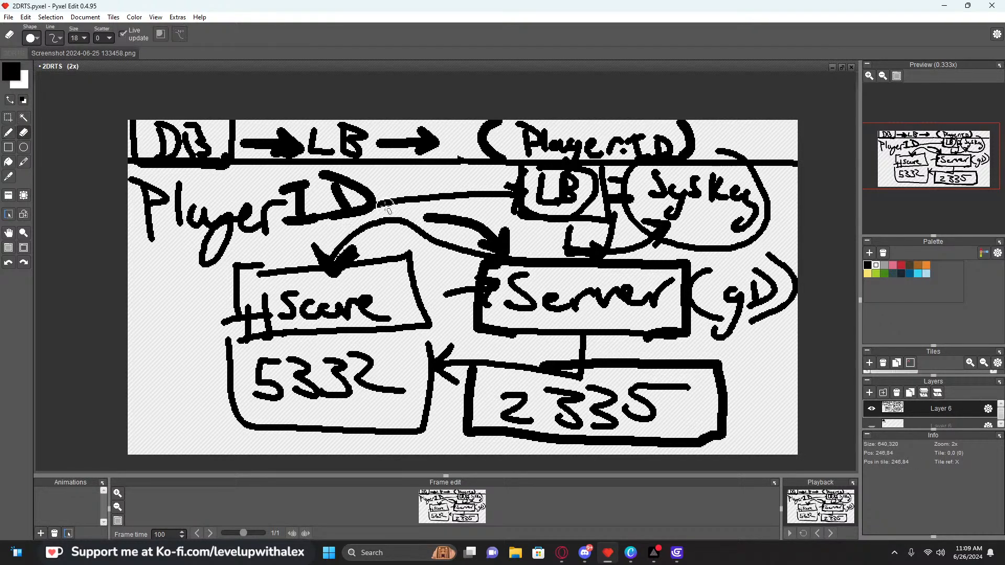
drag(378, 201, 387, 204)
key(b)
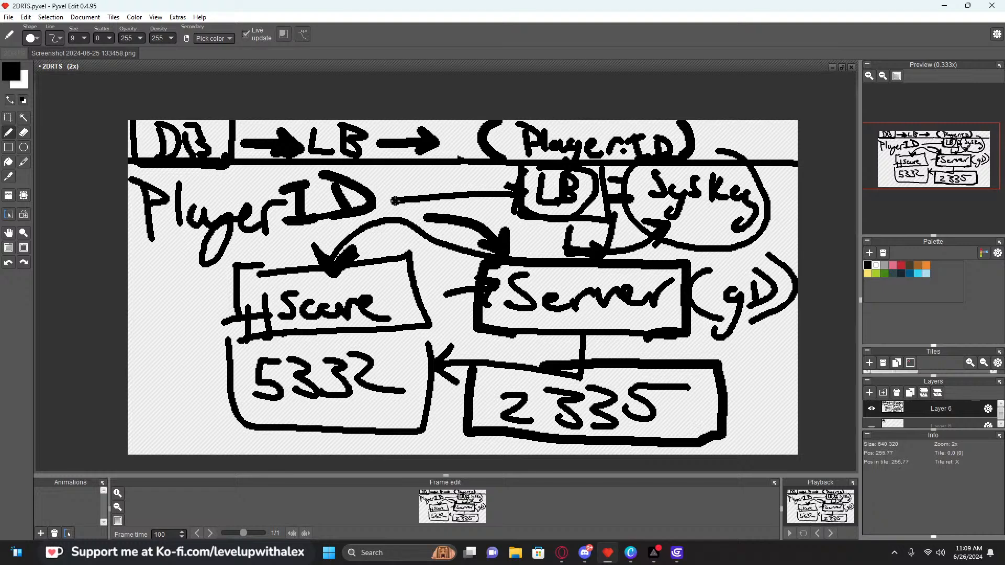
drag(394, 200, 501, 184)
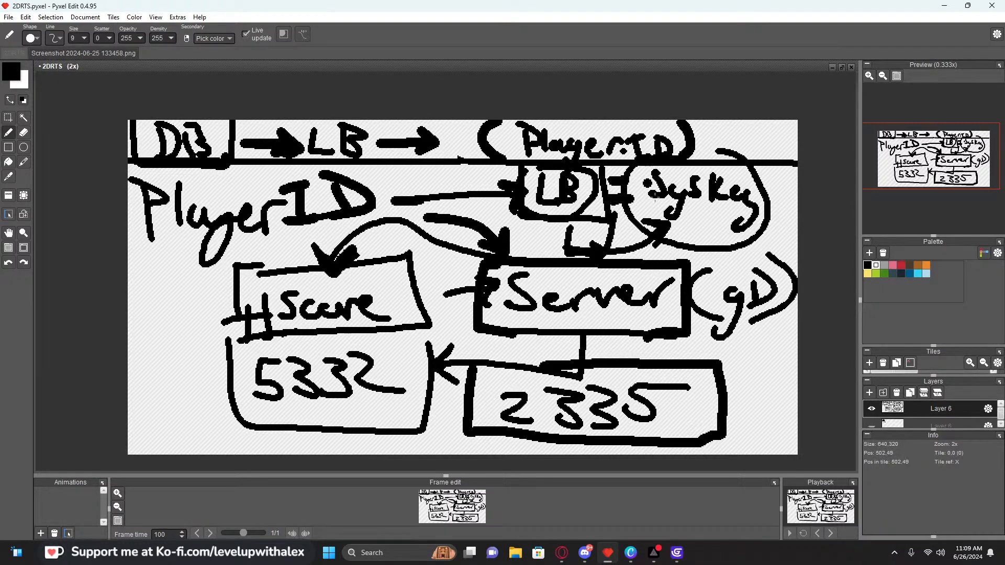
Thicken the "Server" box outline and draw a short arrow from its upper corner up to the "SysKey" circle
mouse_move(634, 176)
mouse_down()
mouse_move(754, 156)
mouse_move(688, 153)
mouse_up()
key(ctrl+z)
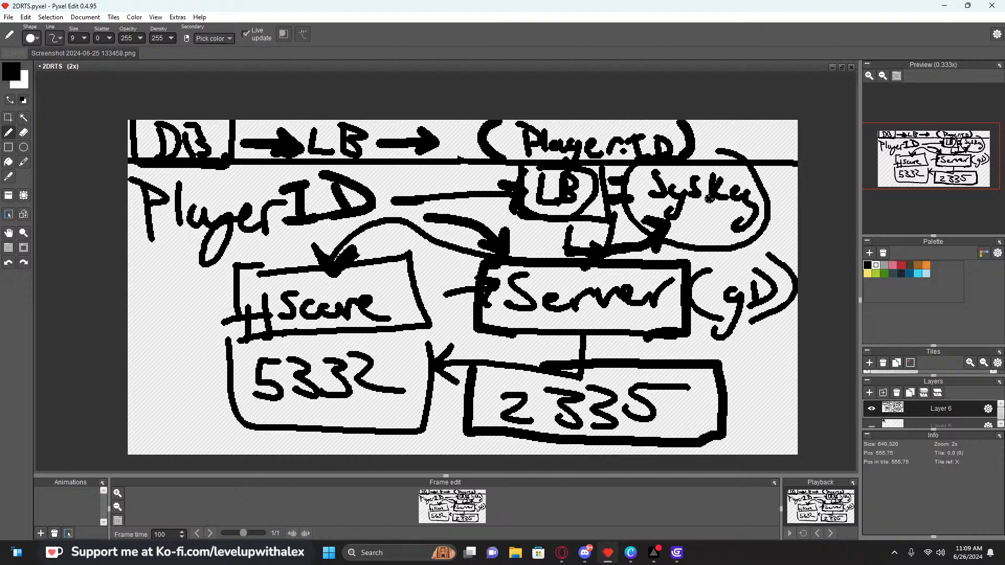
mouse_move(487, 274)
mouse_down()
mouse_move(644, 339)
mouse_move(615, 270)
mouse_move(516, 269)
mouse_up()
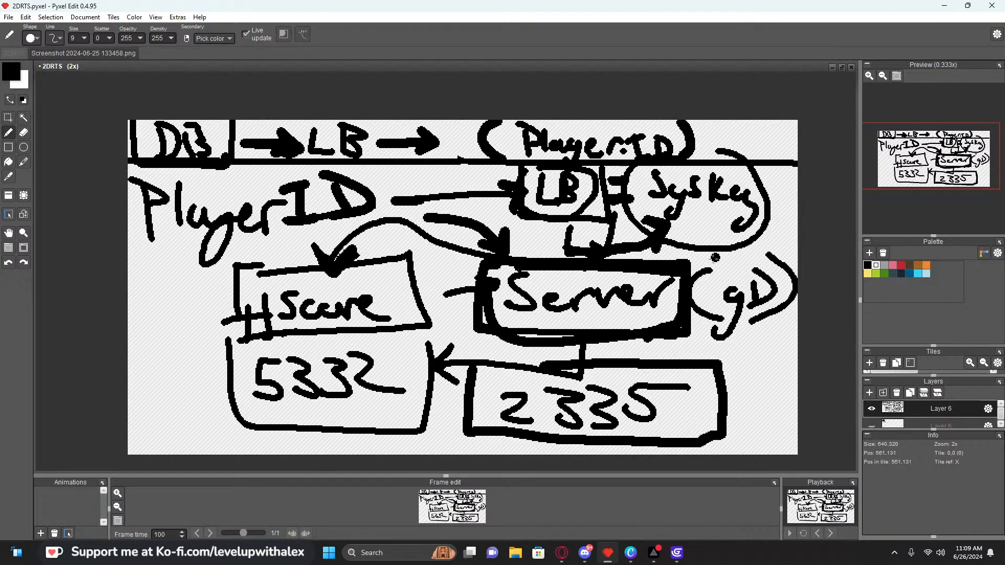
drag(691, 259, 704, 267)
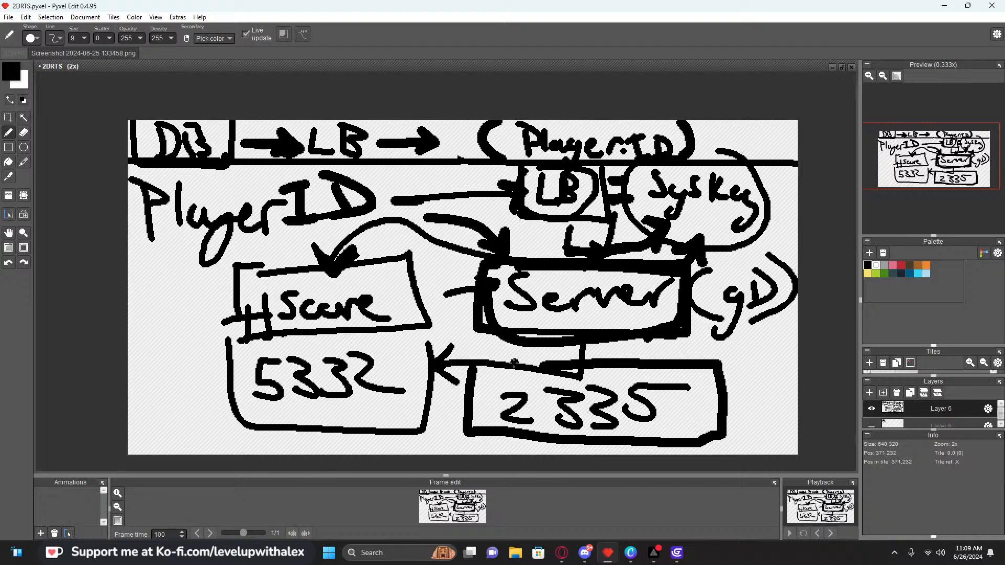
Reinforce the "2335" box with extra bold outlines and thicken the arrow from it to "5332"
mouse_move(464, 388)
mouse_down()
mouse_move(743, 451)
mouse_move(552, 348)
mouse_up()
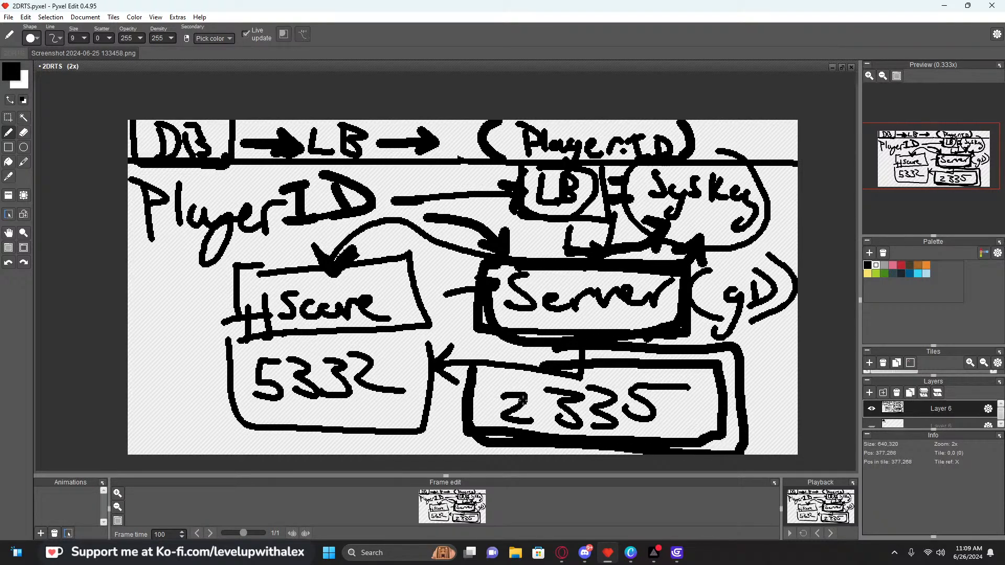
mouse_move(476, 385)
mouse_down()
mouse_move(477, 401)
mouse_move(654, 373)
mouse_move(521, 378)
mouse_up()
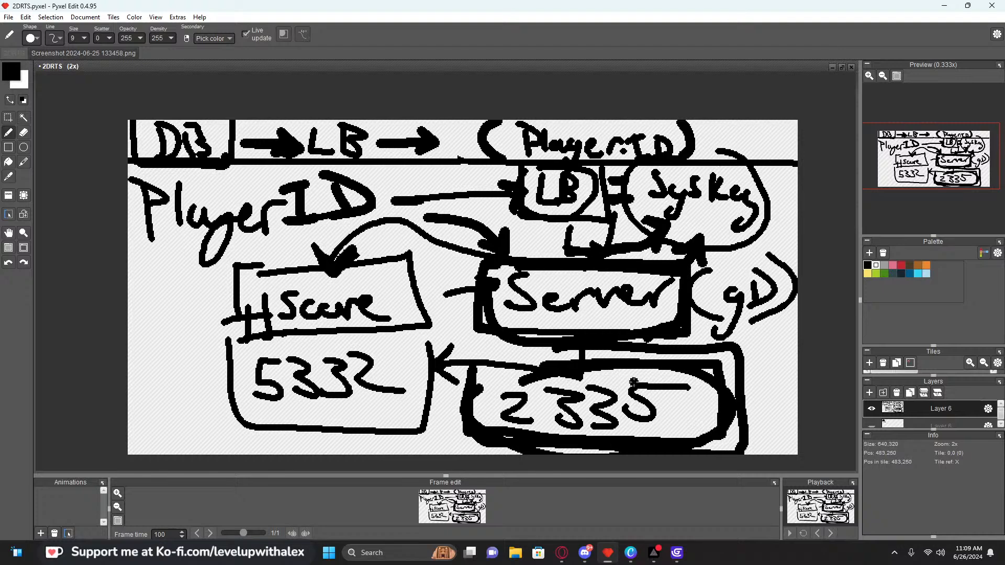
mouse_move(482, 387)
mouse_down()
mouse_move(437, 360)
mouse_move(447, 377)
mouse_up()
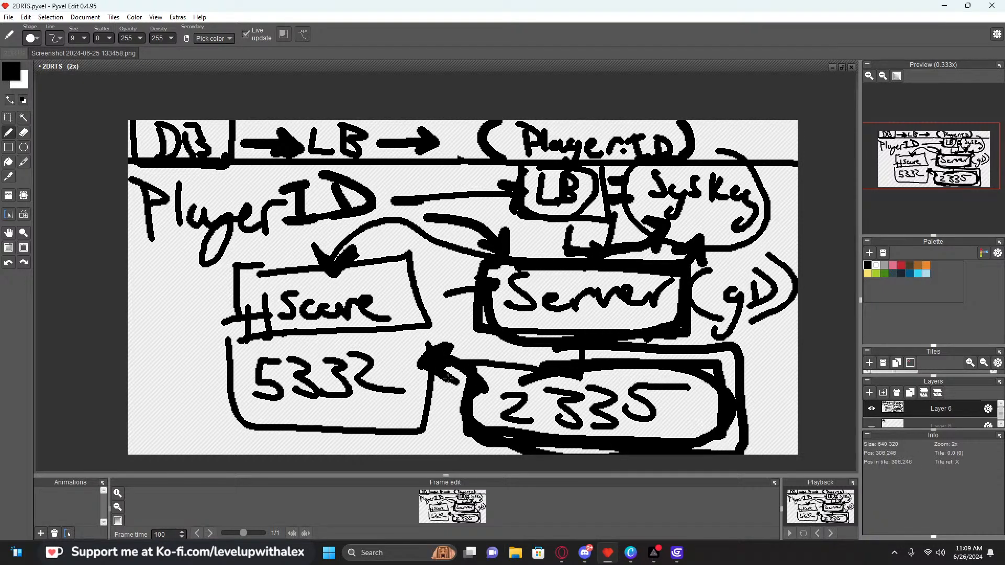
Draw a bold downward arrow below "PlayerID" with a column of short horizontal strokes beside it
drag(167, 242, 157, 372)
mouse_move(147, 335)
mouse_down()
mouse_move(159, 375)
mouse_move(181, 333)
mouse_up()
drag(180, 258, 269, 257)
drag(194, 281, 235, 281)
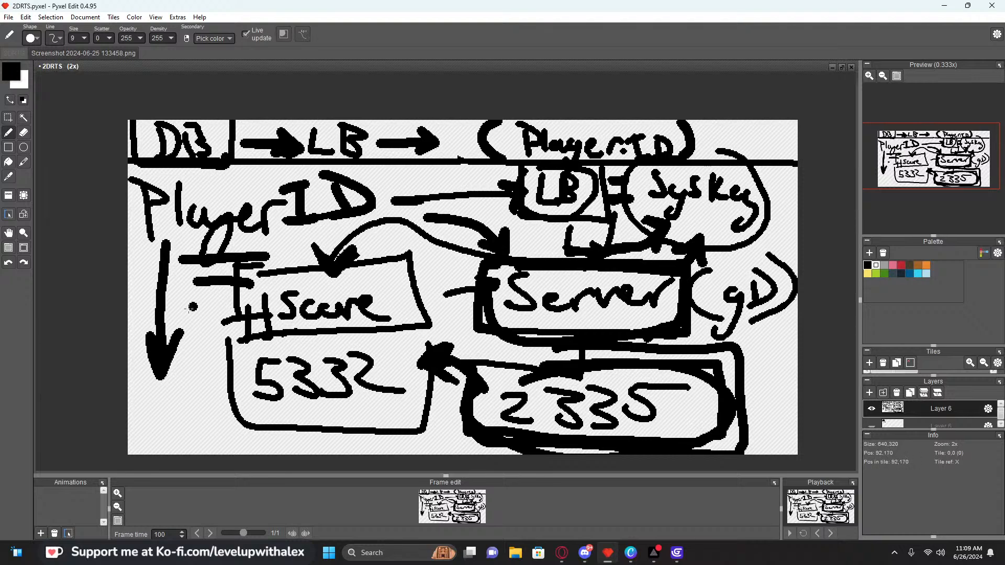
drag(185, 309, 235, 309)
drag(174, 325, 222, 344)
click(197, 391)
Draw an arrow and a thicker edge at the "5332" box, and connect its underside to "2335" with a curve
mouse_move(185, 449)
mouse_down()
mouse_move(224, 433)
mouse_move(223, 444)
mouse_up()
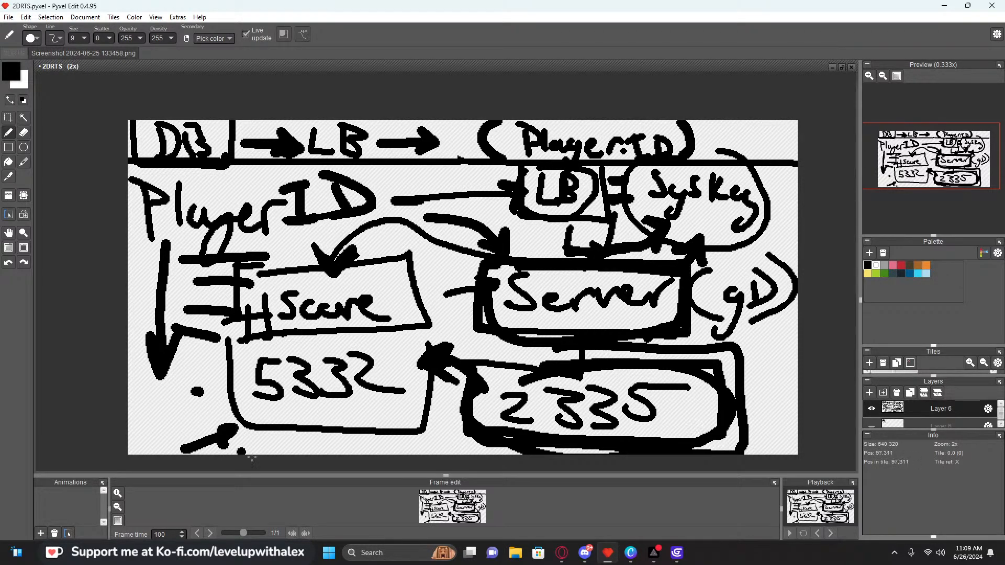
mouse_move(309, 432)
mouse_down()
mouse_move(395, 452)
mouse_move(460, 430)
mouse_move(471, 450)
mouse_up()
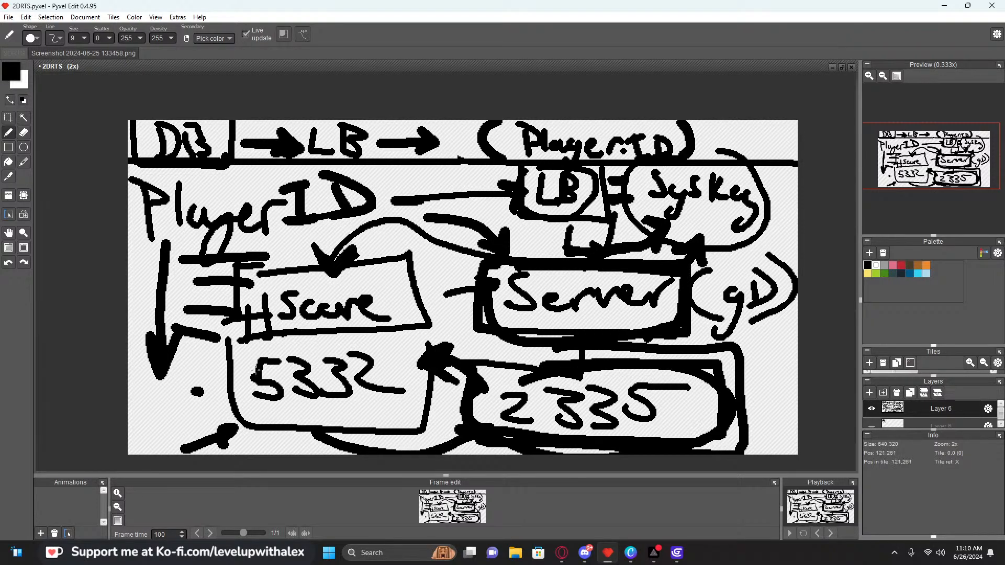
drag(238, 349, 351, 432)
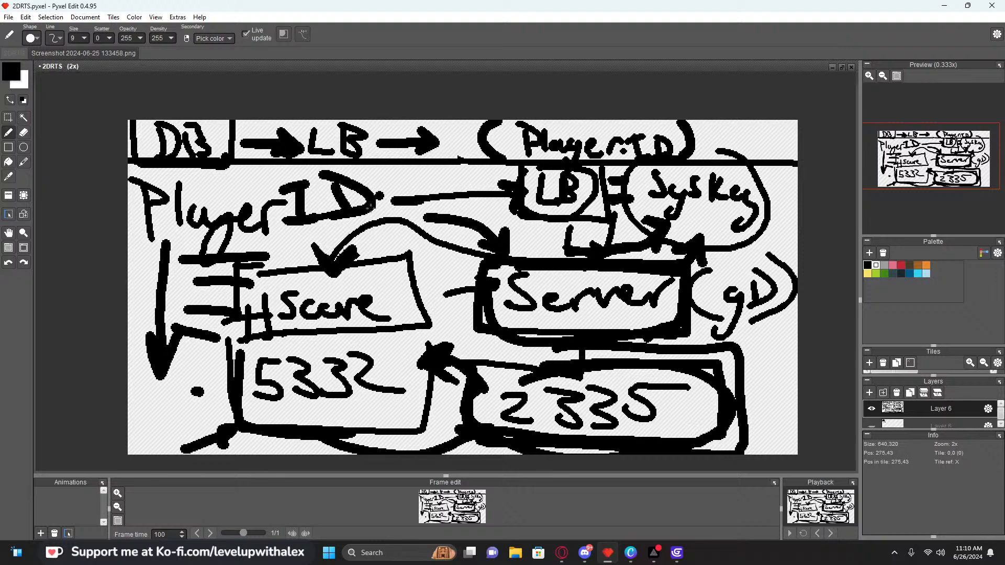
Hide the current diagram layer, add a new one, and draw a vertical divider with a horizontal line left of it
click(871, 409)
click(869, 393)
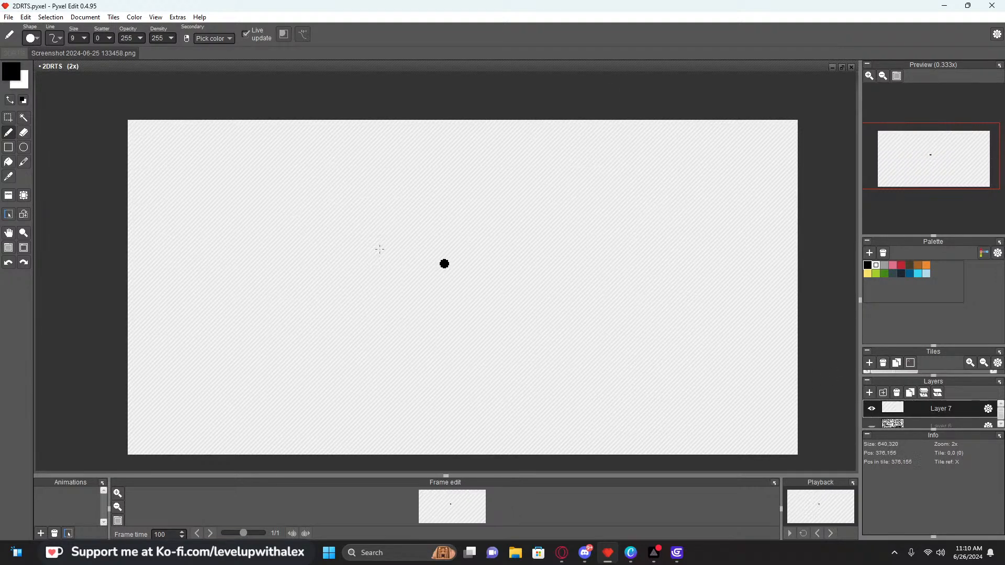
drag(306, 421, 312, 453)
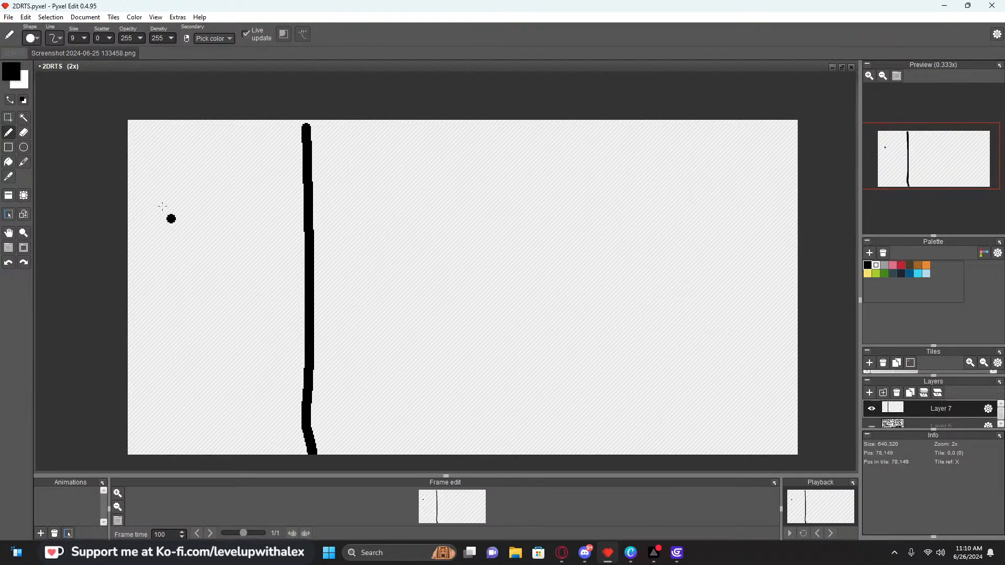
drag(146, 168, 306, 166)
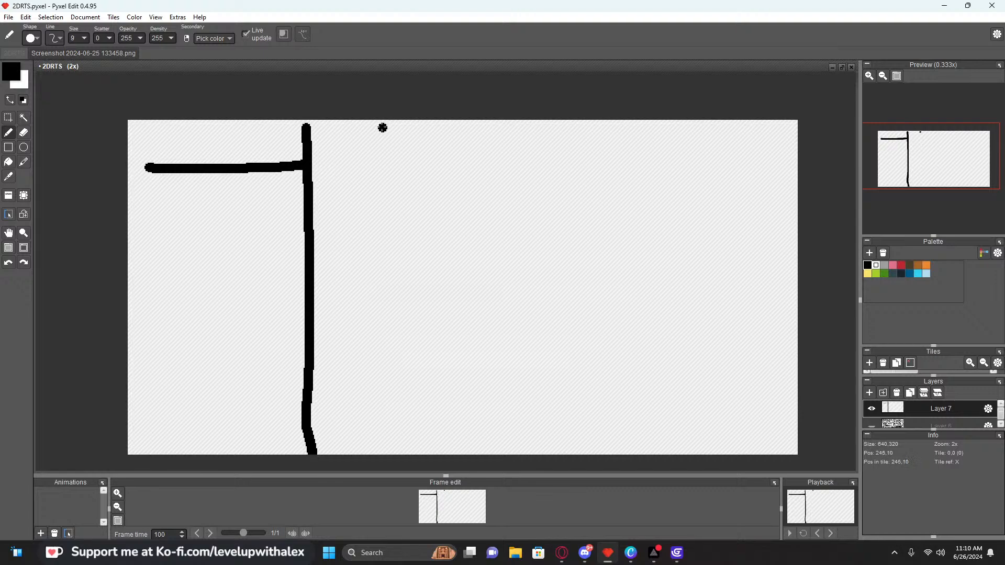
Handwrite the heading "Ban list" at the top of the area right of the divider, undoing the misdrawn strokes
drag(382, 128, 387, 163)
mouse_move(371, 124)
mouse_down()
mouse_move(415, 147)
mouse_move(382, 156)
mouse_move(411, 144)
mouse_move(459, 161)
mouse_up()
key(ctrl+z)
key(ctrl+z)
key(ctrl+z)
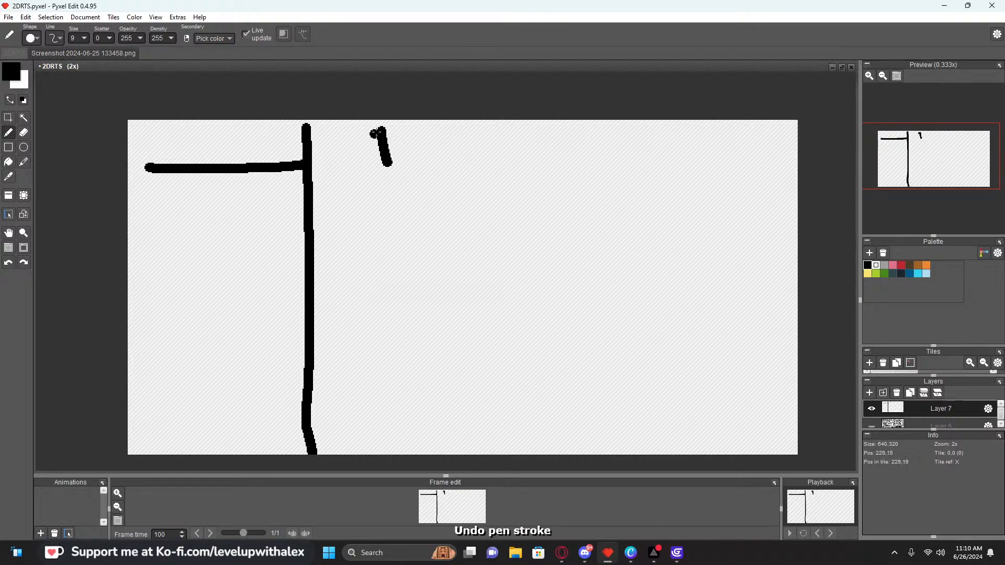
mouse_move(374, 127)
mouse_down()
mouse_move(403, 168)
mouse_move(430, 157)
mouse_move(502, 162)
mouse_up()
mouse_move(524, 138)
mouse_down()
mouse_move(510, 156)
mouse_move(539, 158)
mouse_up()
mouse_move(555, 128)
mouse_down()
mouse_move(556, 159)
mouse_move(590, 142)
mouse_up()
Underline "Ban list", draw a curved arrow from it across the divider, and handwrite a short word at the arrowhead
drag(370, 193, 725, 166)
mouse_move(431, 203)
mouse_down()
mouse_move(234, 209)
mouse_move(259, 193)
mouse_move(262, 220)
mouse_up()
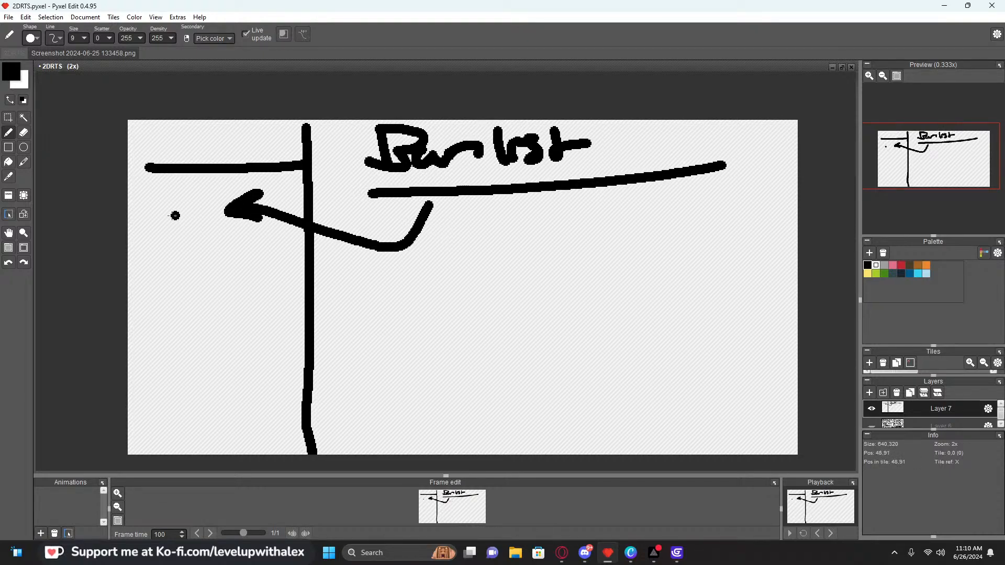
mouse_move(138, 185)
mouse_down()
mouse_move(148, 221)
mouse_move(137, 220)
mouse_move(199, 208)
mouse_up()
drag(214, 195, 241, 209)
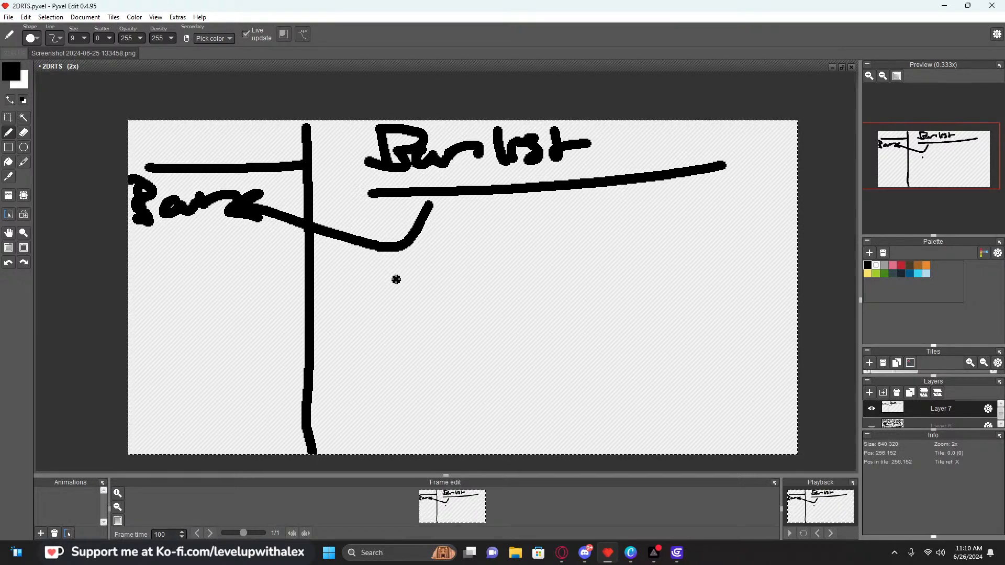
Clear the layer's drawing, then outline the canvas's upper-left corner and handwrite "Local" inside it, undoing the misdrawn strokes
key(Delete)
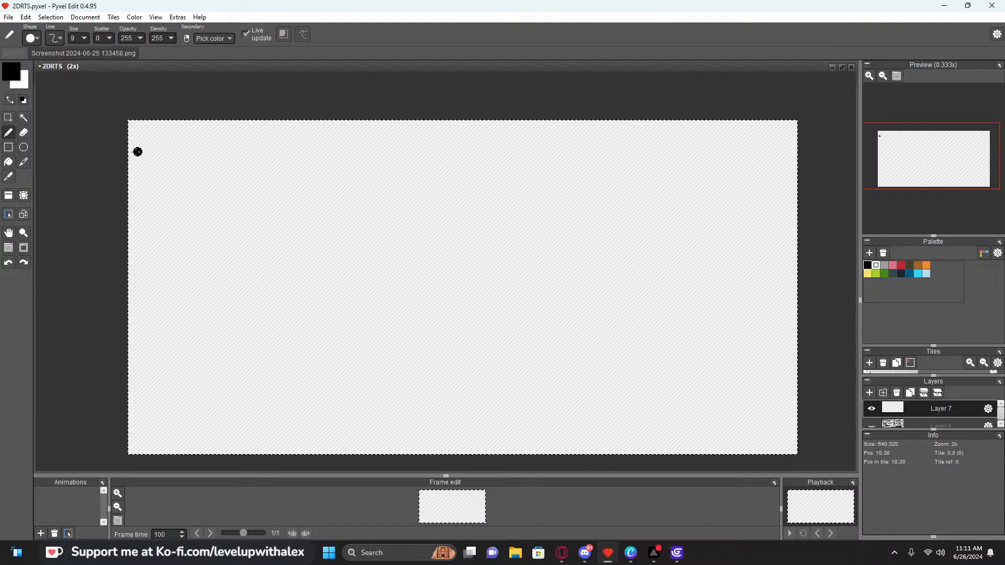
drag(135, 155, 336, 161)
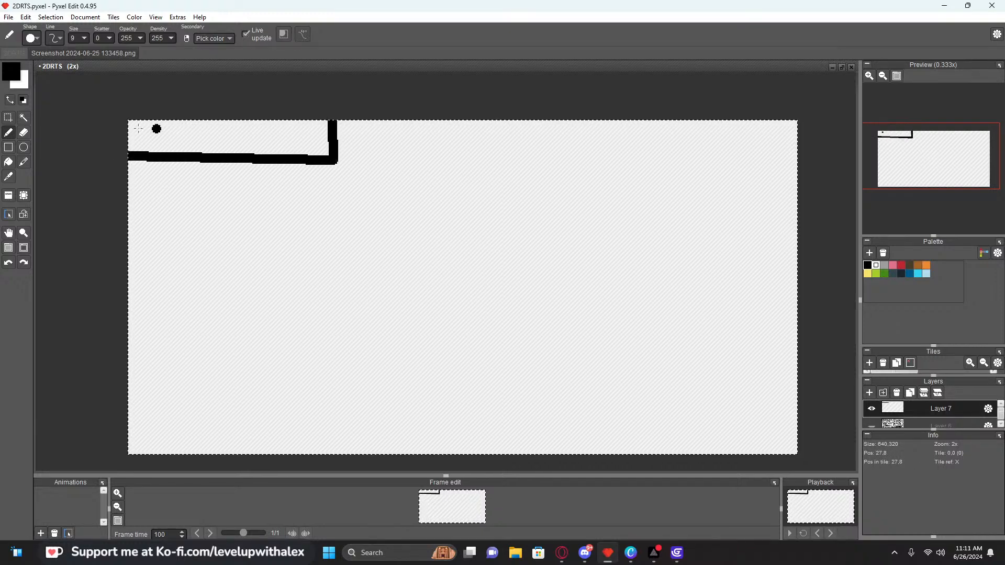
mouse_move(211, 137)
mouse_down()
mouse_move(225, 149)
mouse_move(244, 141)
mouse_move(212, 131)
mouse_up()
key(ctrl+z)
key(ctrl+z)
key(ctrl+z)
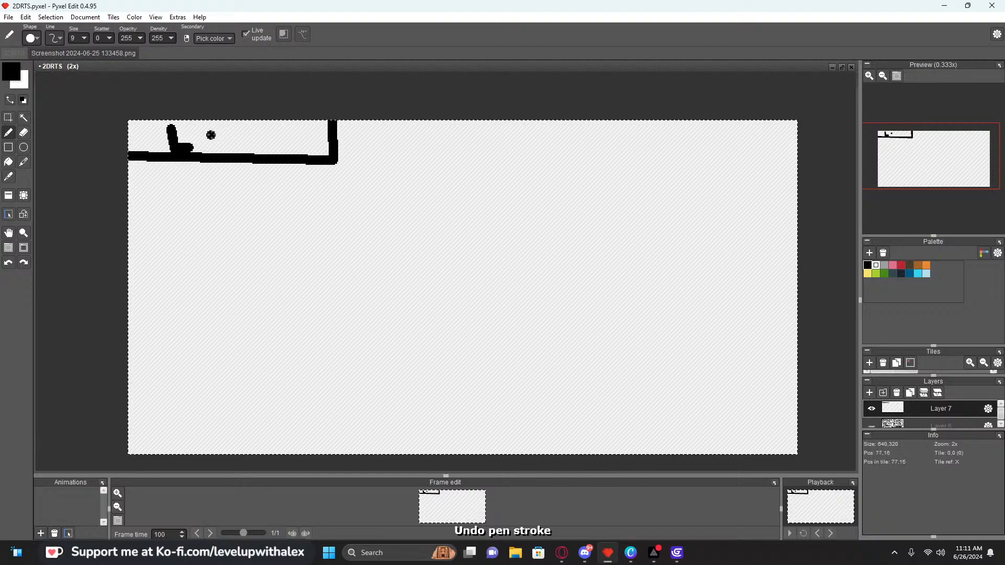
drag(274, 126, 278, 153)
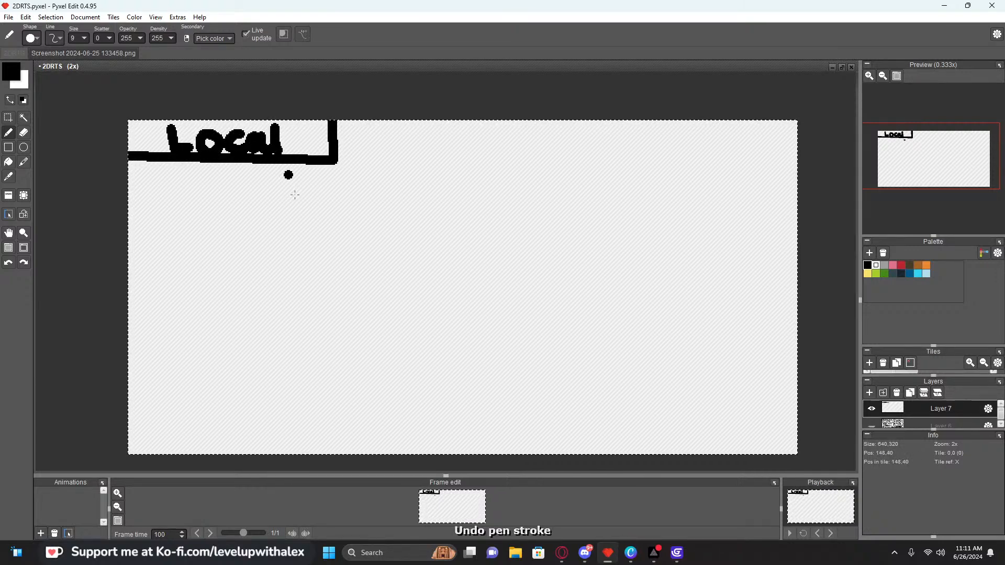
click(307, 223)
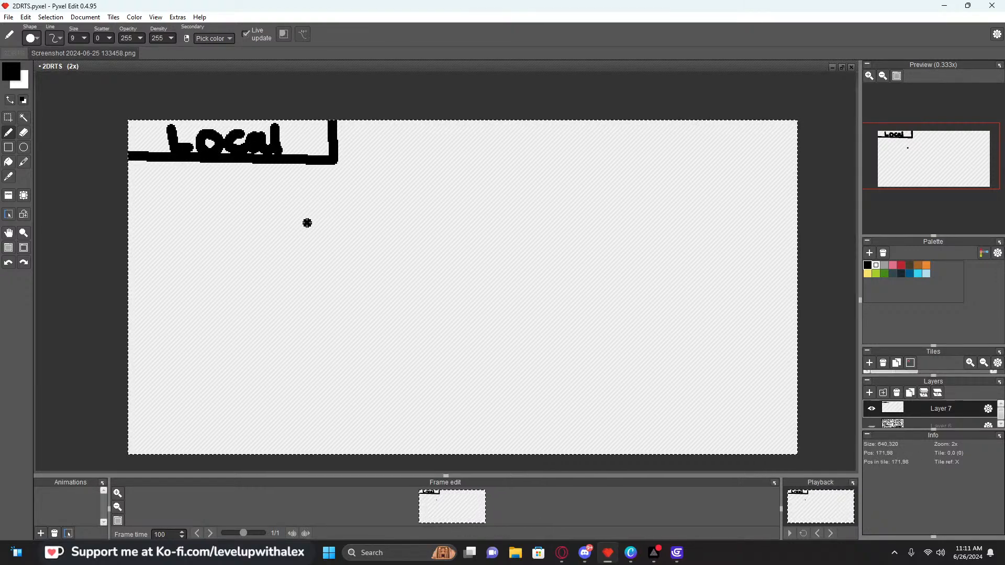
Draw two boxes marked "S" side by side below the "Local" heading, and handwrite "MC" under the first
mouse_move(173, 176)
mouse_down()
mouse_move(171, 198)
mouse_move(265, 236)
mouse_move(174, 173)
mouse_up()
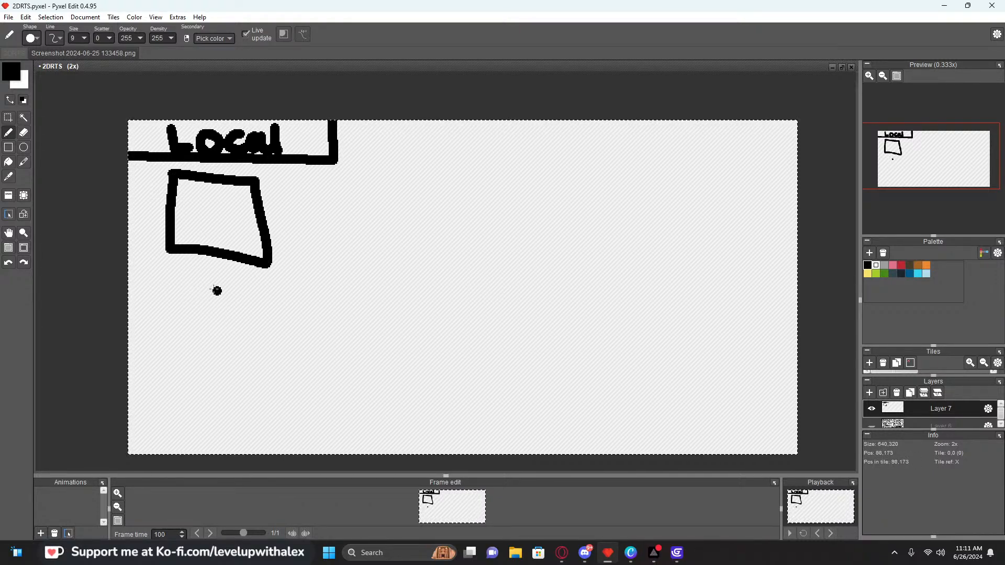
mouse_move(173, 280)
mouse_down()
mouse_move(241, 291)
mouse_move(250, 305)
mouse_up()
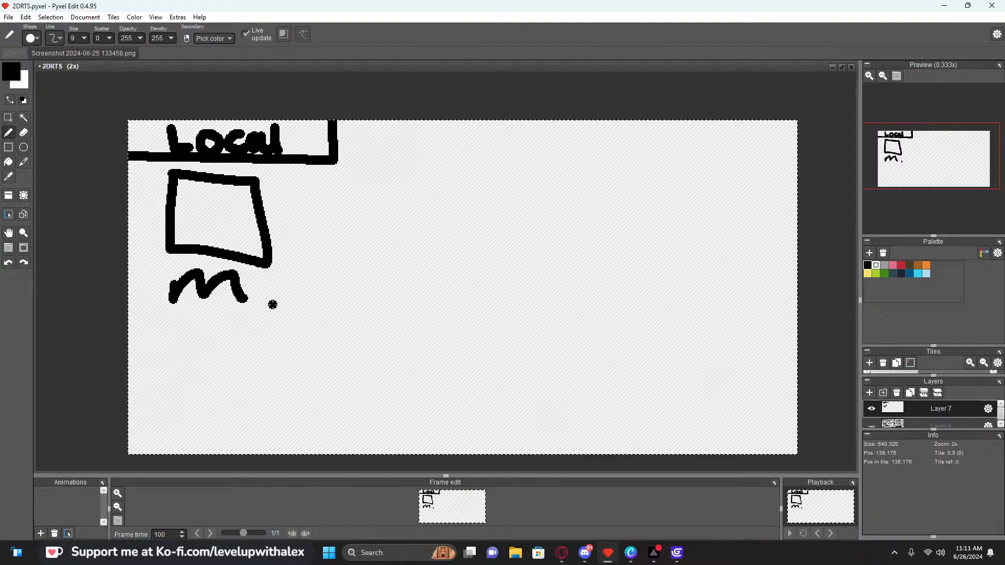
drag(271, 272, 272, 299)
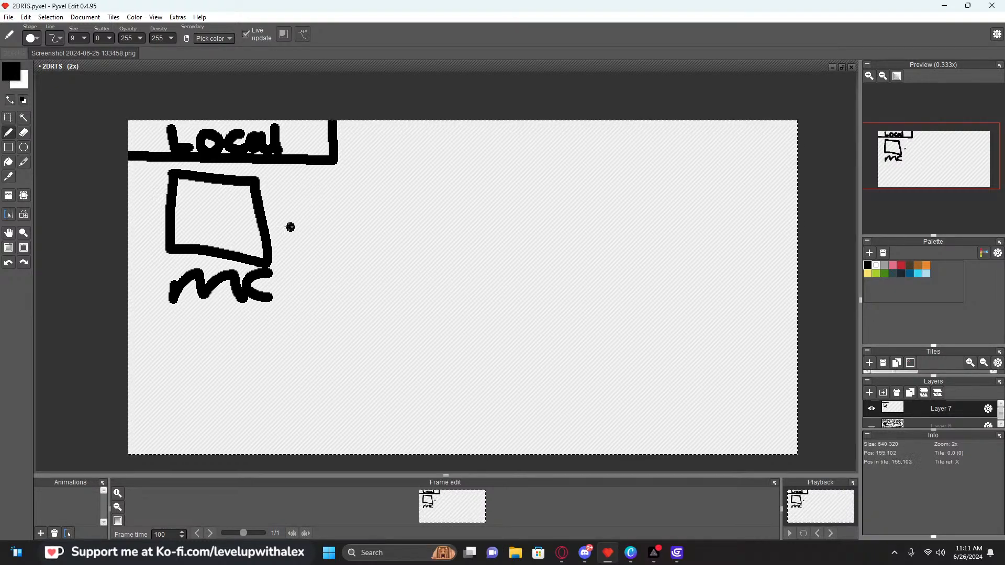
drag(174, 360, 245, 367)
key(ctrl+z)
mouse_move(199, 201)
mouse_down()
mouse_move(182, 214)
mouse_move(187, 240)
mouse_move(206, 230)
mouse_up()
key(ctrl+z)
mouse_move(370, 178)
mouse_down()
mouse_move(426, 173)
mouse_move(352, 179)
mouse_up()
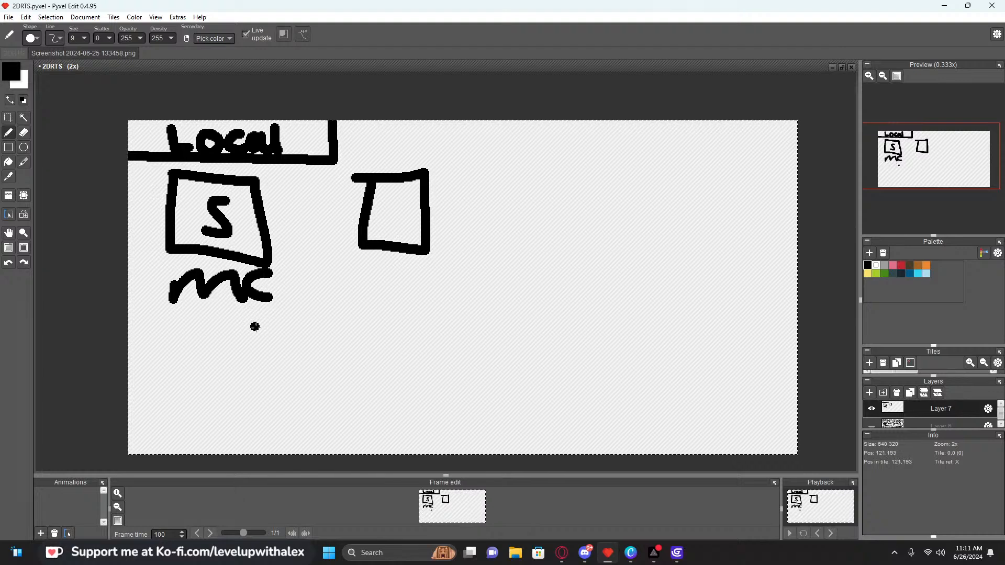
mouse_move(406, 188)
mouse_down()
mouse_move(406, 210)
mouse_move(385, 218)
mouse_up()
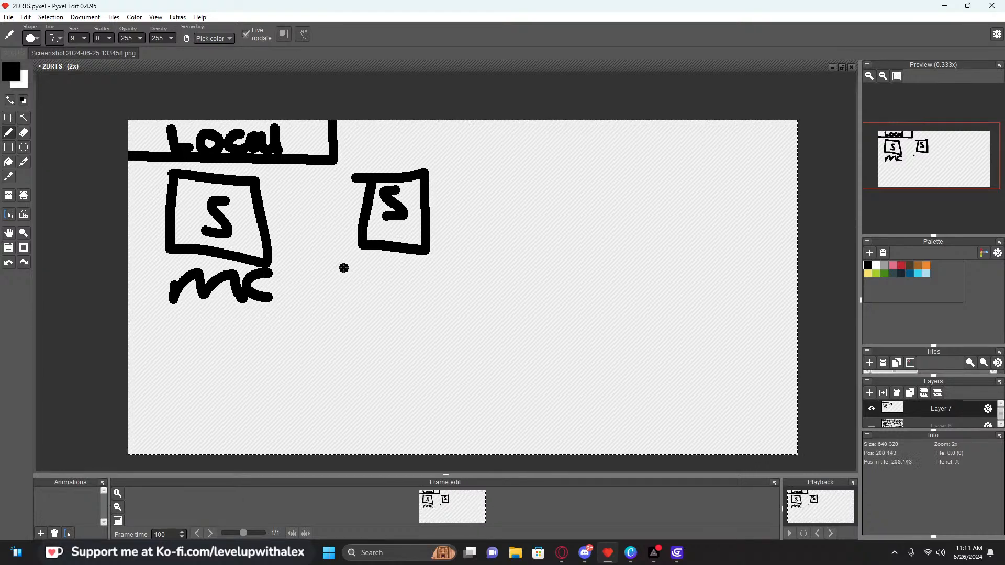
drag(456, 190, 505, 238)
drag(500, 184, 446, 244)
key(ctrl+z)
drag(393, 264, 395, 326)
mouse_move(376, 299)
mouse_down()
mouse_move(396, 327)
mouse_move(414, 305)
mouse_up()
key(ctrl+z)
key(ctrl+z)
key(ctrl+z)
Draw a downward arrow beneath the second box and handwrite "Players" beside the box, undoing the stray stroke
mouse_move(384, 259)
mouse_down()
mouse_move(386, 308)
mouse_move(409, 287)
mouse_up()
mouse_move(447, 167)
mouse_down()
mouse_move(464, 211)
mouse_move(460, 184)
mouse_move(492, 208)
mouse_move(523, 199)
mouse_move(530, 239)
mouse_up()
drag(559, 194, 602, 188)
drag(617, 170, 604, 200)
drag(493, 291, 494, 287)
key(ctrl+z)
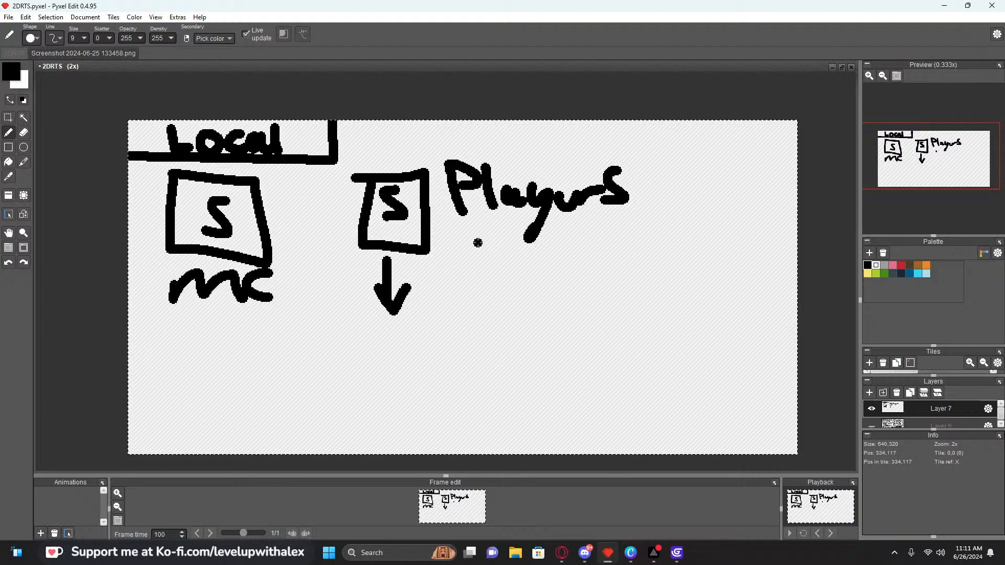
Replace the "S" in the second box with "H", and draw a short diagonal arrow from that box to "Players"
click(382, 136)
key(e)
mouse_move(395, 219)
mouse_down()
mouse_move(392, 195)
mouse_move(387, 223)
mouse_move(402, 211)
mouse_up()
key(b)
mouse_move(404, 197)
mouse_down()
mouse_move(406, 229)
mouse_move(469, 222)
mouse_move(474, 245)
mouse_up()
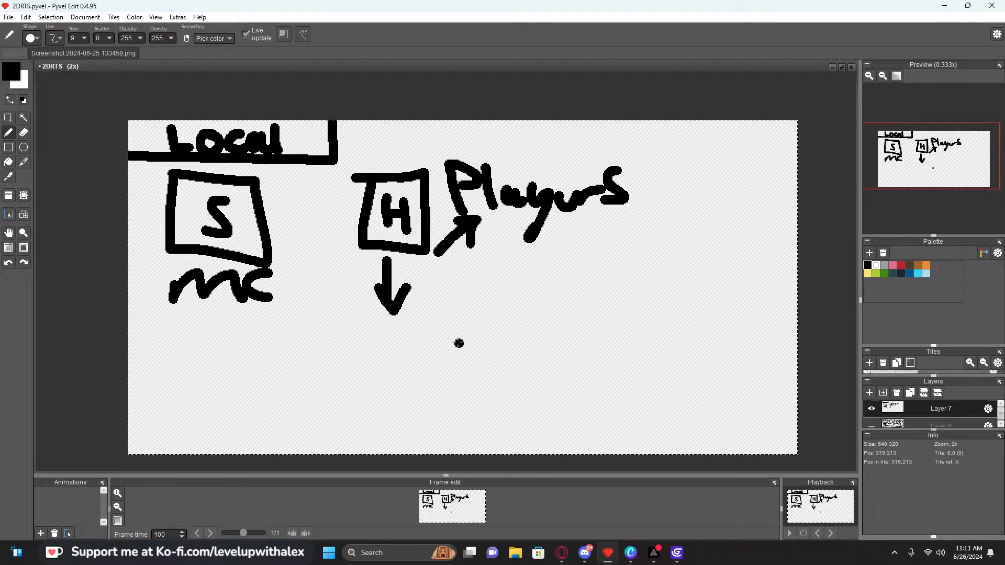
Draw a curved arrow over "Players" back to the "H" box, and underline "Players" with a long line
drag(655, 188, 613, 141)
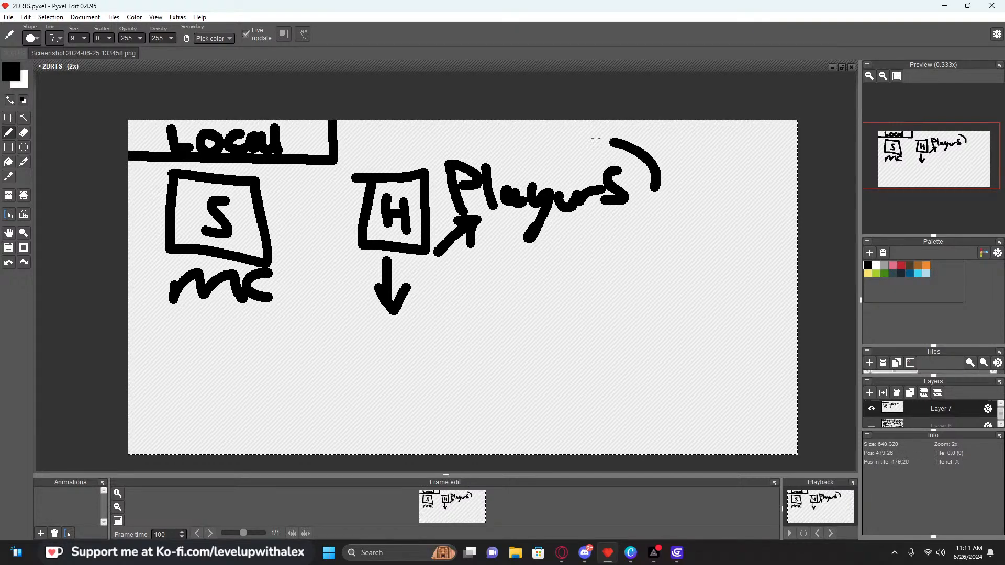
drag(391, 147, 421, 150)
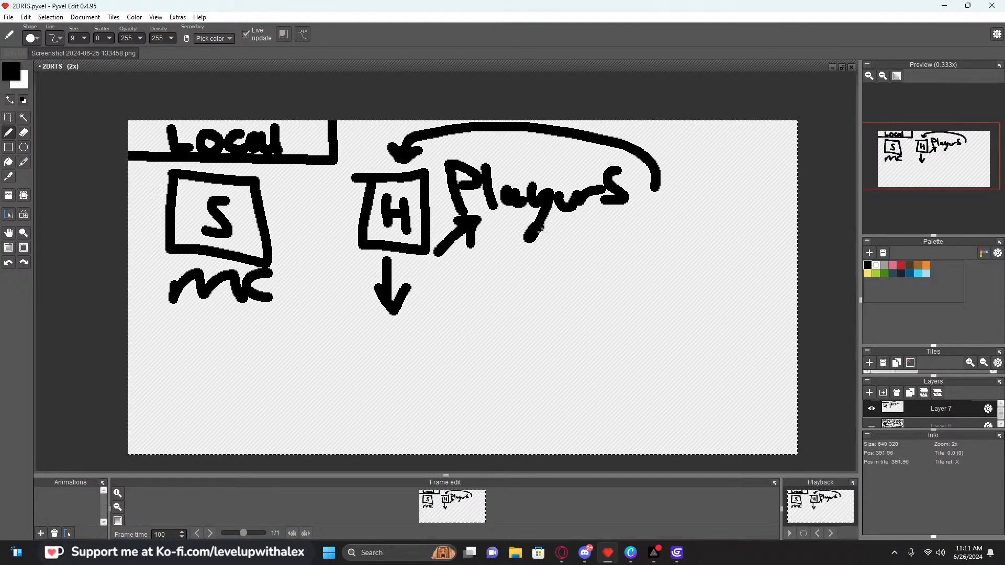
drag(465, 267, 462, 327)
key(ctrl+z)
drag(459, 266, 671, 255)
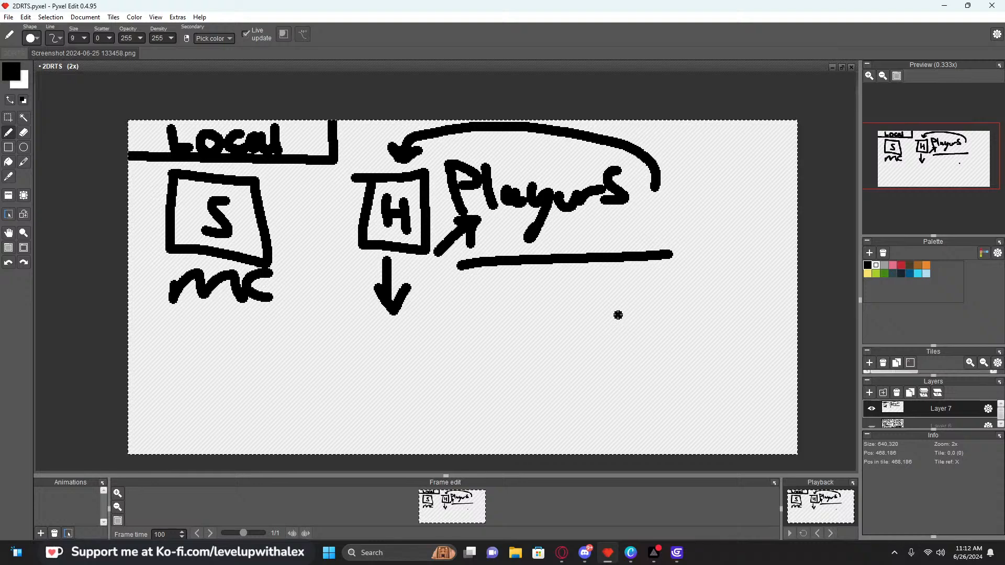
Erase the "S" and "MC" at the first box and handwrite "U" inside it
key(e)
mouse_move(215, 201)
mouse_down()
mouse_move(211, 230)
mouse_move(227, 226)
mouse_up()
drag(175, 293, 264, 292)
mouse_move(178, 275)
mouse_down()
mouse_move(265, 280)
mouse_move(217, 297)
mouse_move(228, 305)
mouse_up()
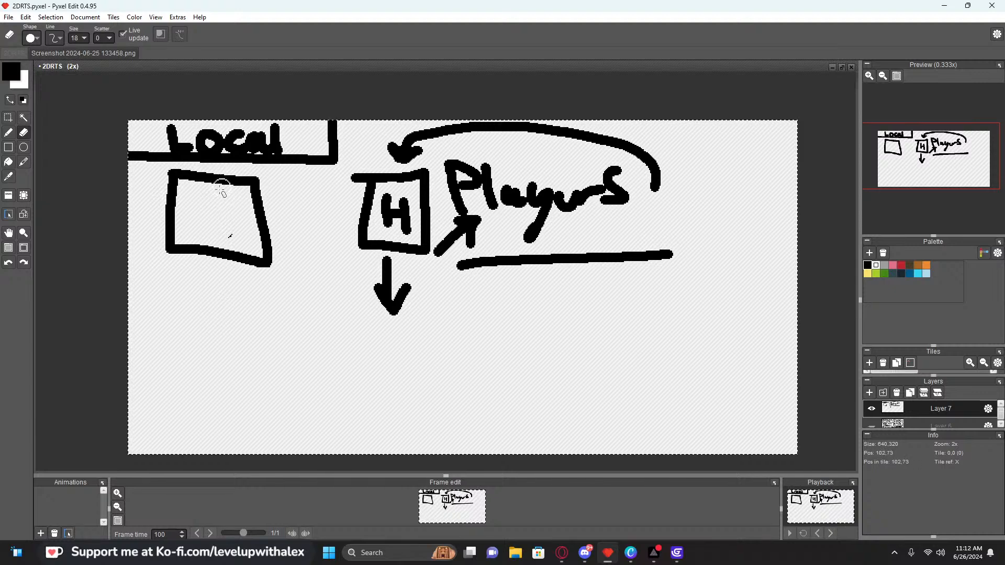
key(b)
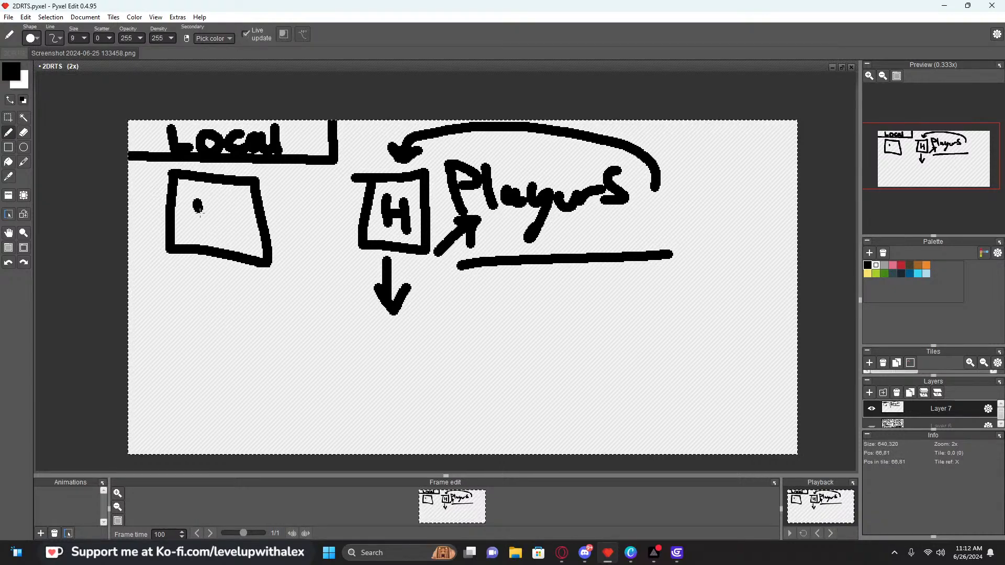
drag(194, 201, 231, 202)
click(256, 283)
key(ctrl+z)
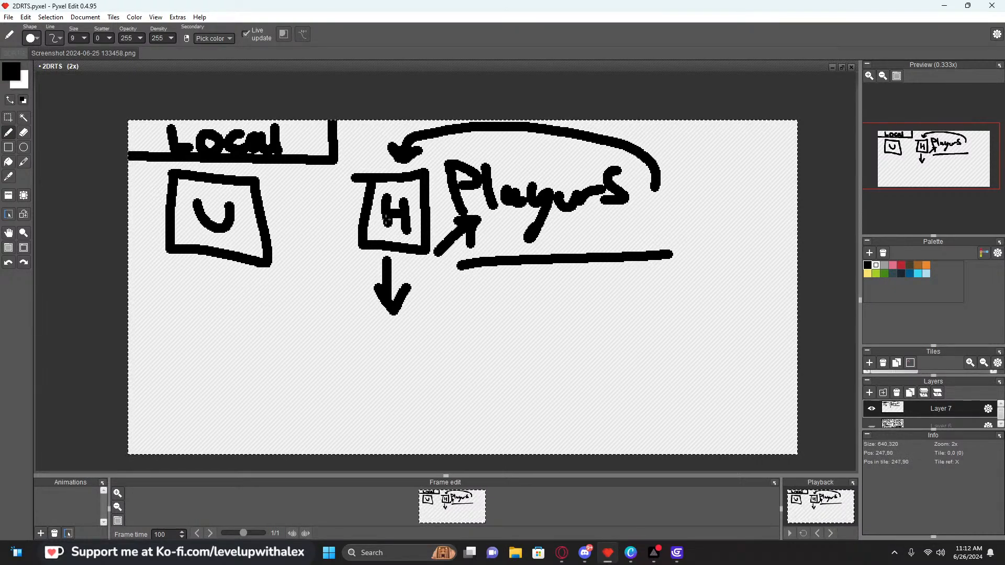
Draw an arrow from the "U" box to the "H" box, undoing the stray dot
click(328, 265)
key(ctrl+z)
mouse_move(284, 227)
mouse_down()
mouse_move(336, 218)
mouse_move(325, 235)
mouse_up()
mouse_move(478, 289)
mouse_down()
mouse_move(473, 328)
mouse_move(488, 316)
mouse_up()
drag(499, 287, 498, 333)
key(ctrl+z)
key(ctrl+z)
key(ctrl+z)
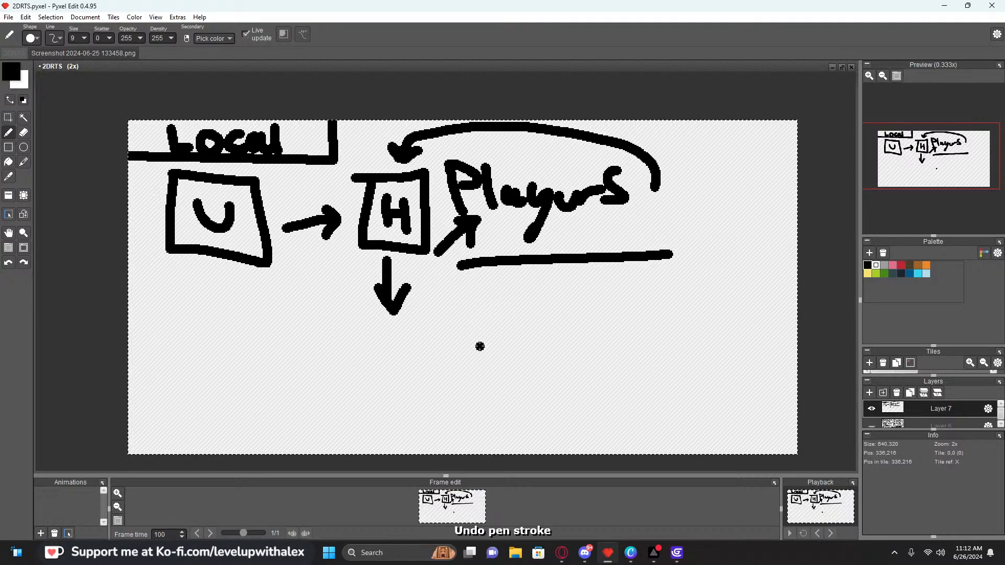
Draw a check mark above the arrow between "U" and "H" with a size 5 brush, undoing the extra stroke across it
mouse_move(298, 186)
mouse_down()
mouse_move(331, 172)
mouse_move(316, 201)
mouse_move(330, 175)
mouse_up()
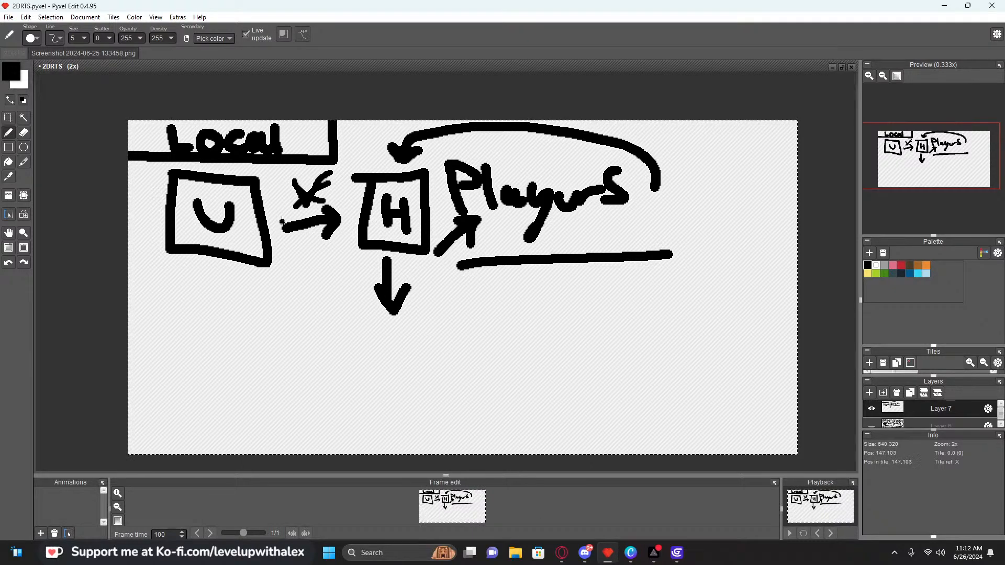
key(ctrl+z)
key(ctrl+z)
mouse_move(221, 270)
mouse_down()
mouse_move(341, 281)
mouse_move(361, 256)
mouse_up()
mouse_move(343, 257)
mouse_down()
mouse_move(365, 253)
mouse_move(365, 272)
mouse_up()
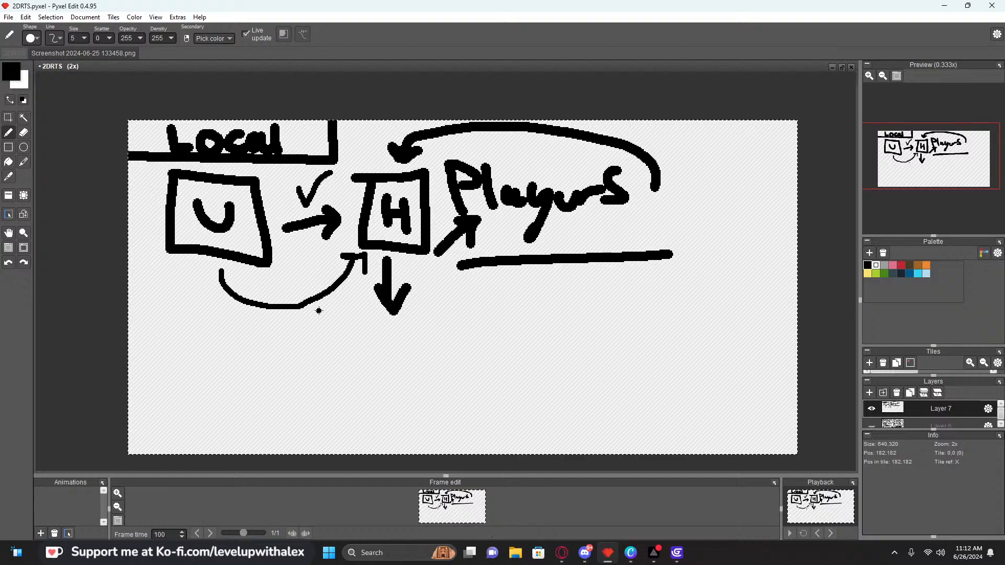
mouse_move(377, 188)
mouse_down()
mouse_move(387, 247)
mouse_move(378, 194)
mouse_up()
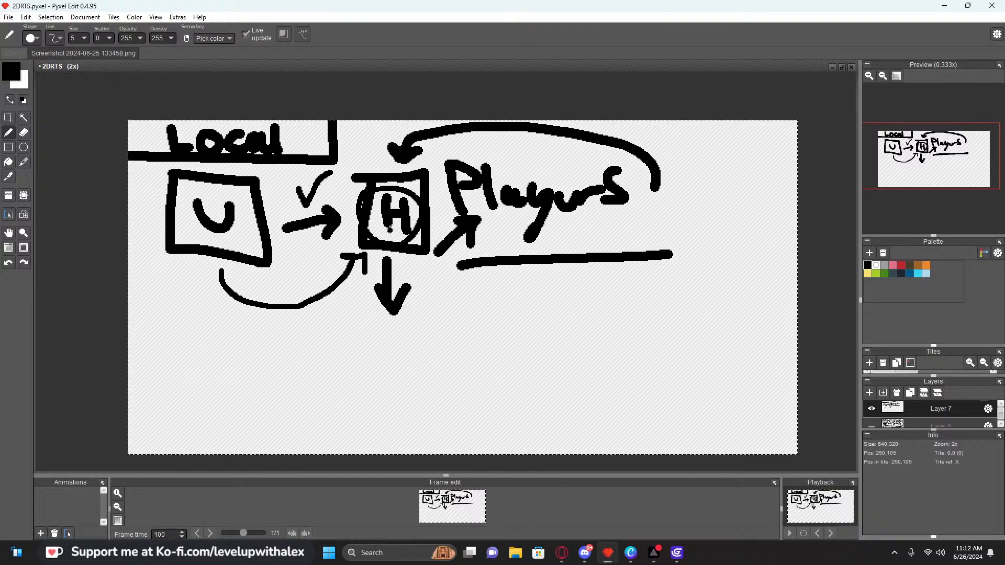
key(ctrl+z)
key(ctrl+z)
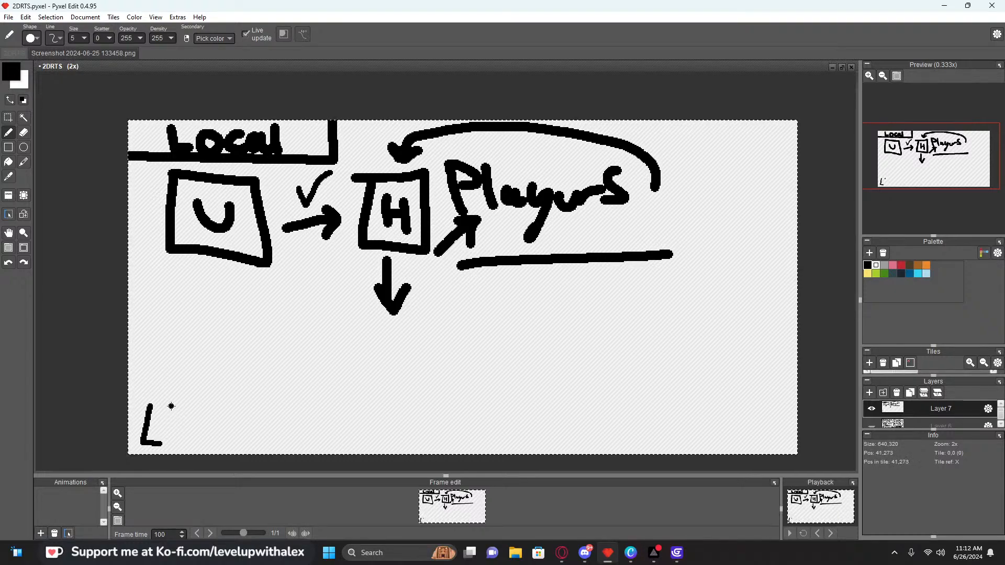
Handwrite "LB" in the canvas's lower-left corner and draw a box around it
drag(166, 408, 164, 445)
drag(137, 382, 198, 458)
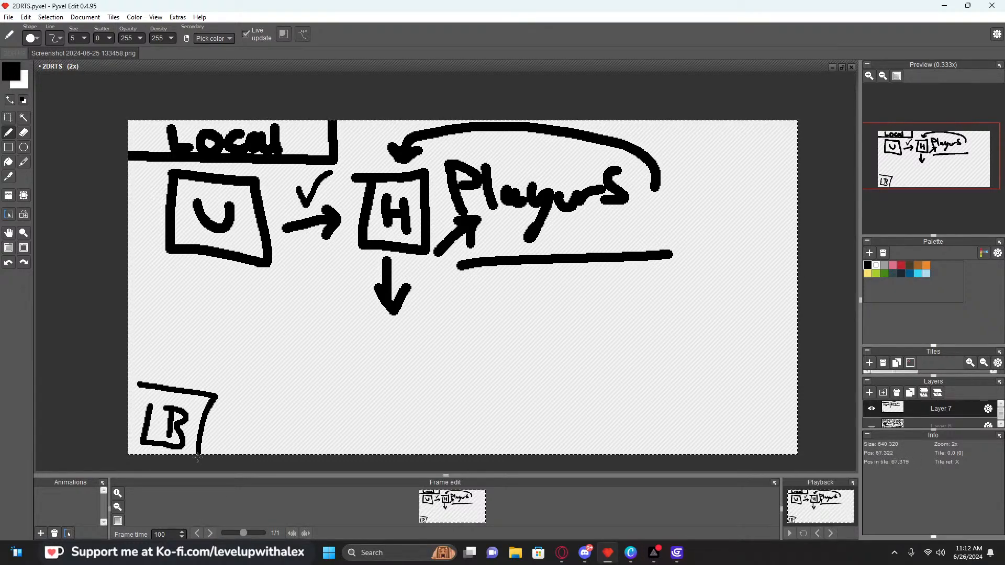
drag(137, 384, 129, 451)
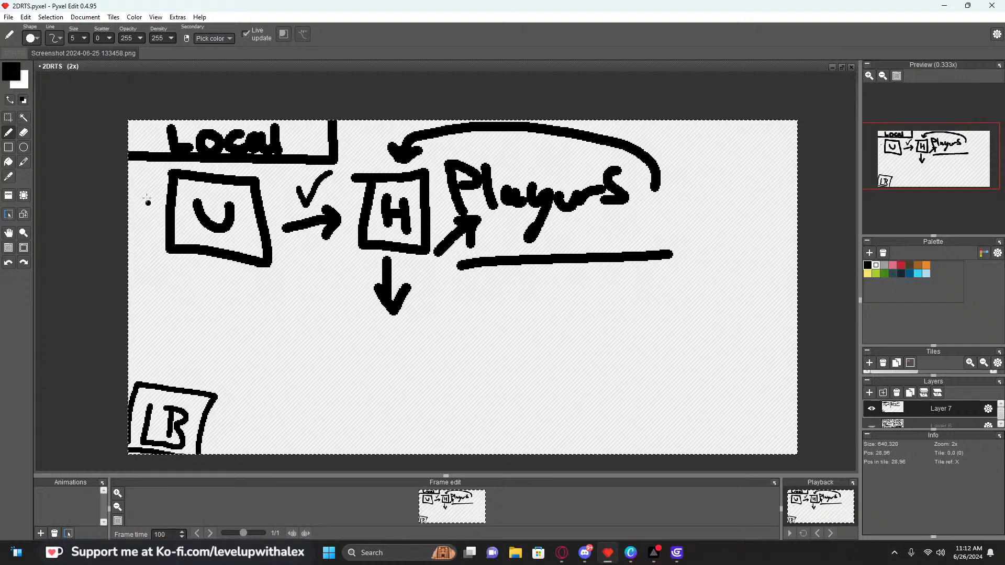
Draw arrows from the "U" and "H" boxes to "LB", plus a curved arrow with a check mark from "U" to "H"
mouse_move(212, 256)
mouse_down()
mouse_move(184, 338)
mouse_move(162, 360)
mouse_up()
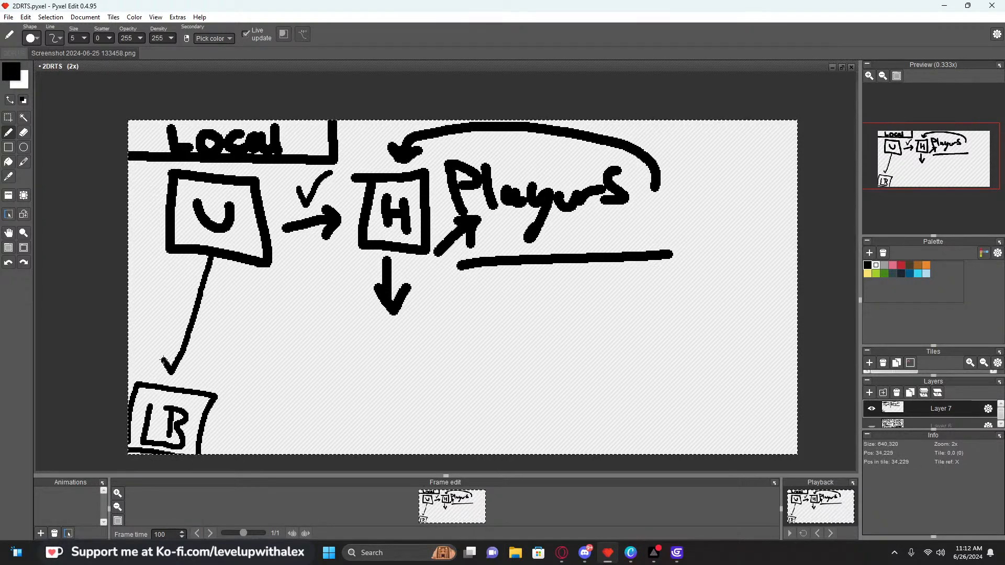
mouse_move(367, 251)
mouse_down()
mouse_move(221, 386)
mouse_move(214, 369)
mouse_move(243, 383)
mouse_up()
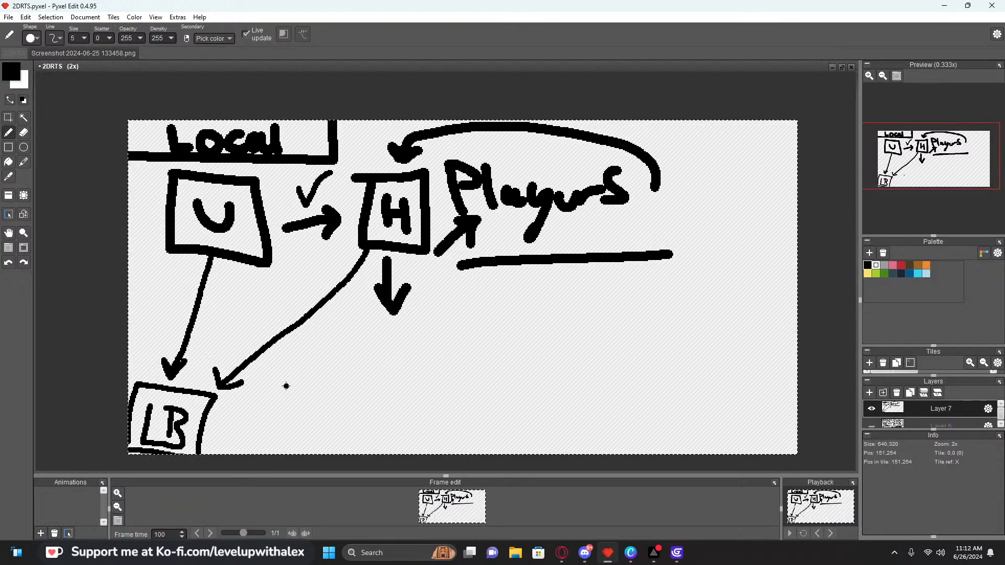
key(ctrl+z)
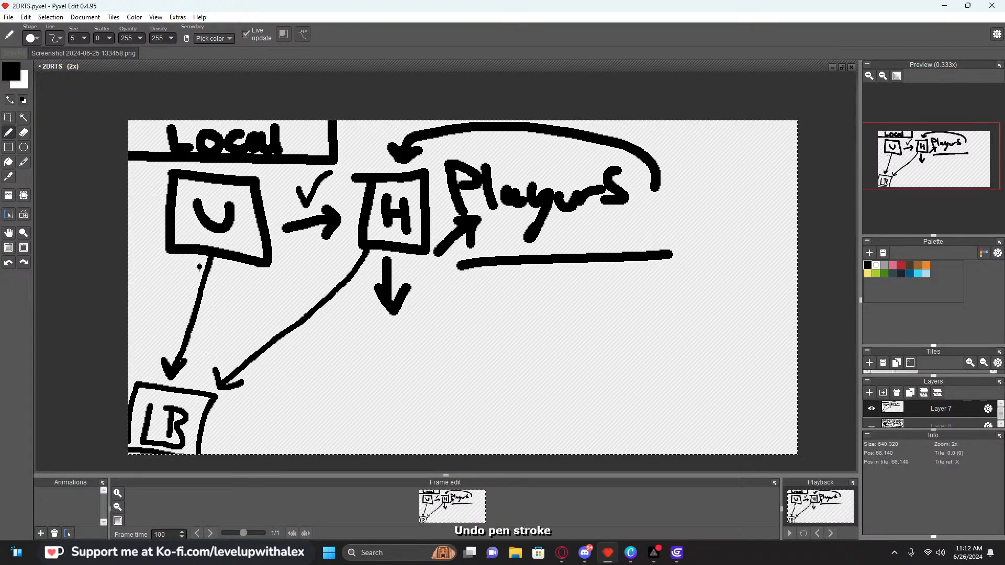
mouse_move(202, 264)
mouse_down()
mouse_move(335, 251)
mouse_move(330, 276)
mouse_up()
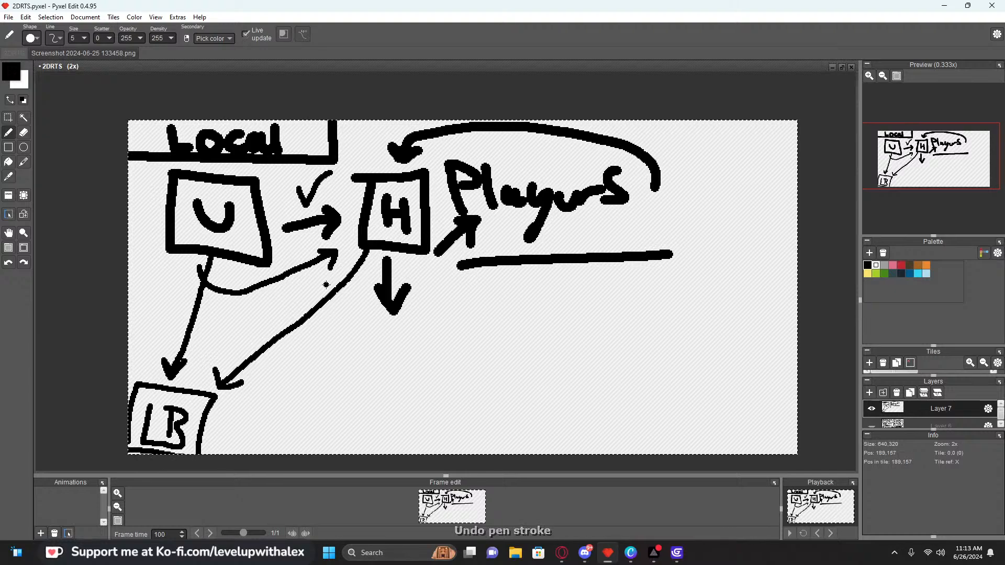
drag(285, 243, 317, 215)
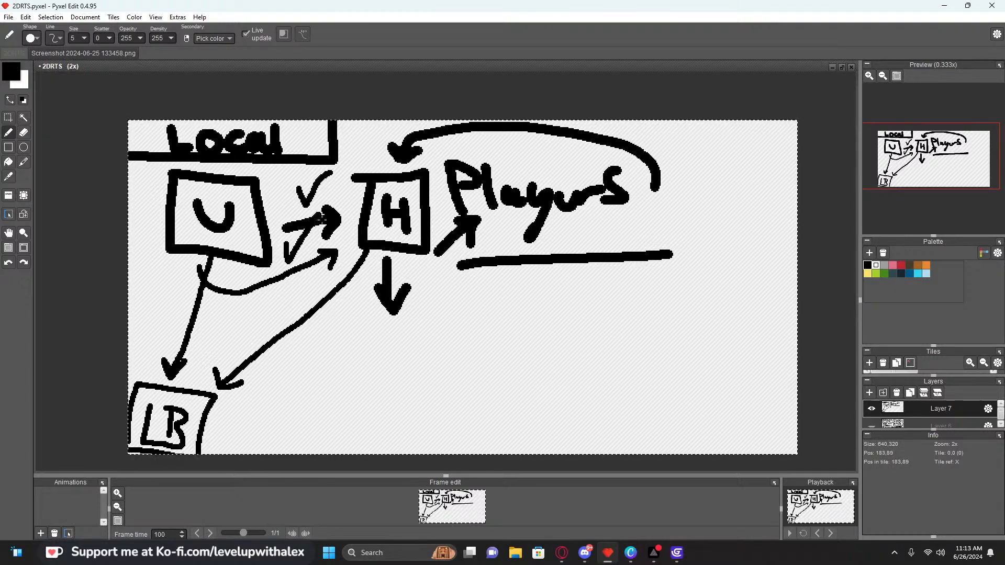
Draw a curved arrow from "H" to "Players" and a long arrow from there to "LB", crossed out with an X
mouse_move(401, 240)
mouse_down()
mouse_move(461, 268)
mouse_move(495, 236)
mouse_move(501, 246)
mouse_move(383, 347)
mouse_move(212, 436)
mouse_up()
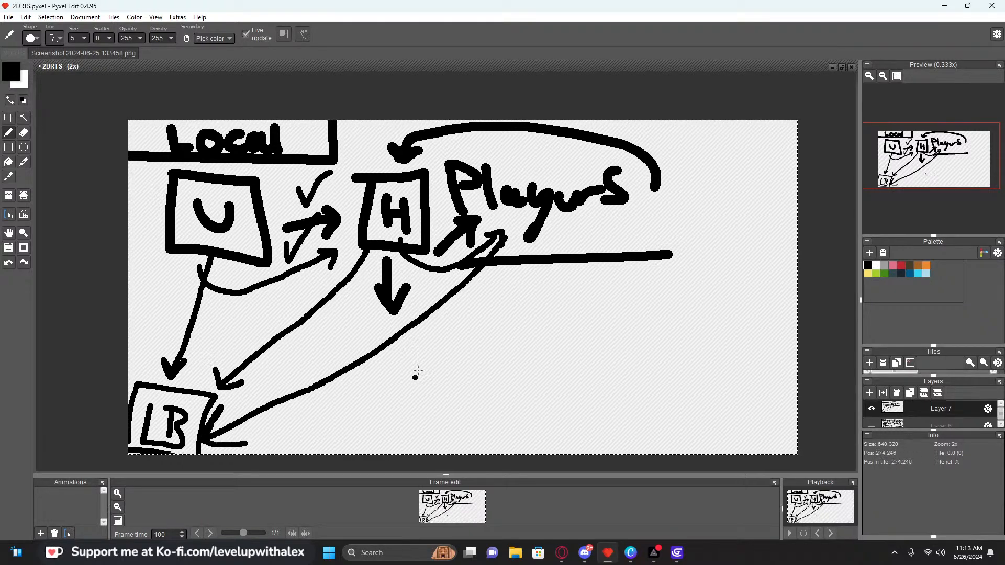
drag(340, 338, 376, 396)
drag(381, 335, 325, 411)
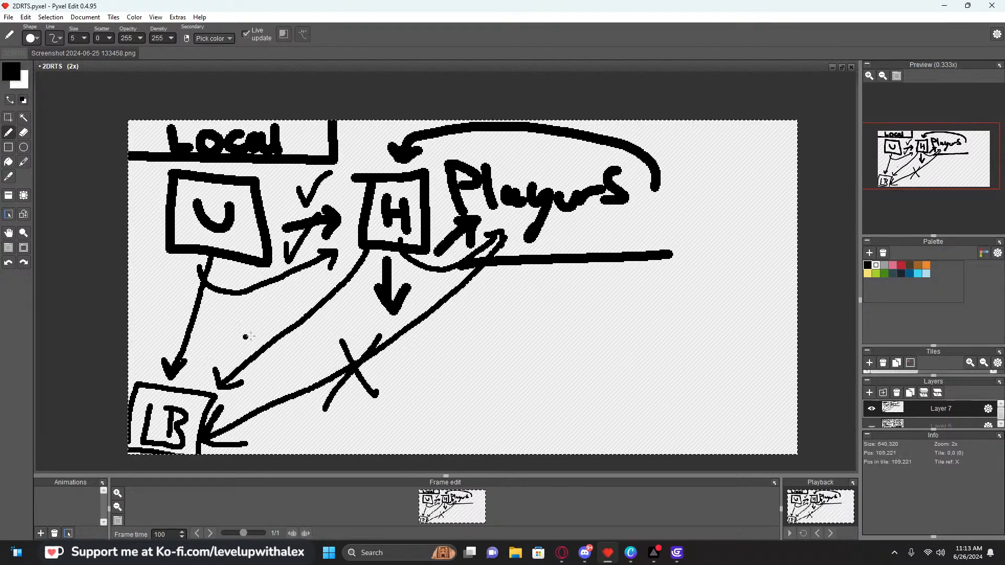
Handwrite a large "B" and further letters by the X, add curves from "U" to "Players", and undo all but the "B"
mouse_move(310, 328)
mouse_down()
mouse_move(311, 364)
mouse_move(348, 361)
mouse_up()
mouse_move(302, 372)
mouse_down()
mouse_move(340, 373)
mouse_move(362, 339)
mouse_move(415, 347)
mouse_up()
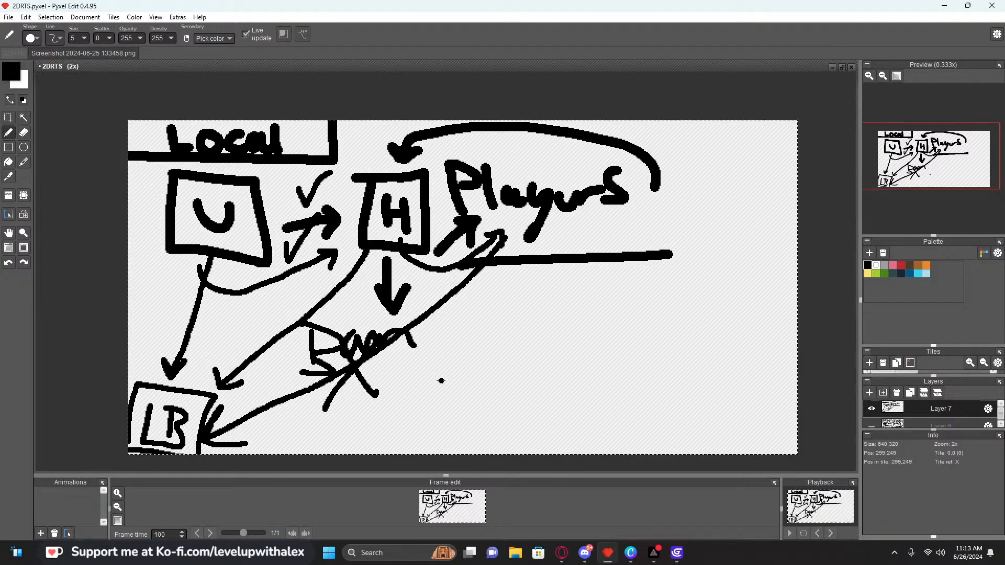
mouse_move(207, 276)
mouse_down()
mouse_move(528, 265)
mouse_move(536, 253)
mouse_up()
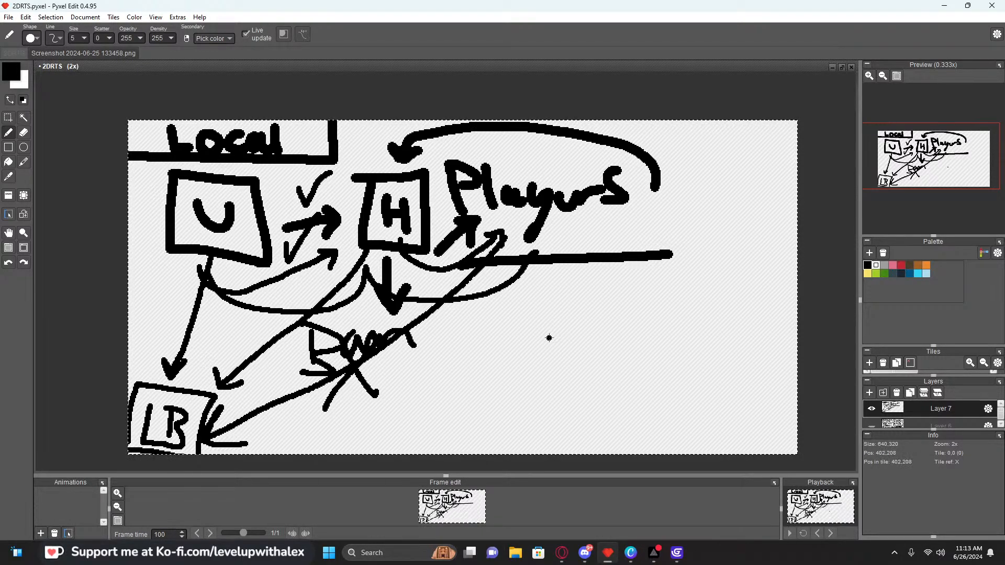
key(ctrl+z)
key(ctrl+z)
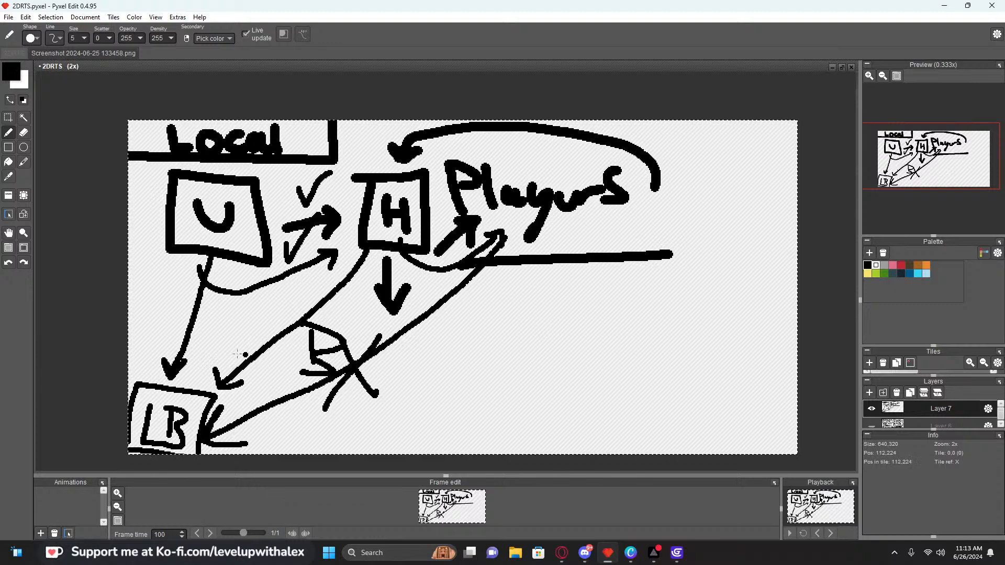
Draw a larger frame around the "LB" box, and undo it together with the connection arrows, X and extra check mark
mouse_move(165, 352)
mouse_down()
mouse_move(278, 358)
mouse_move(271, 458)
mouse_up()
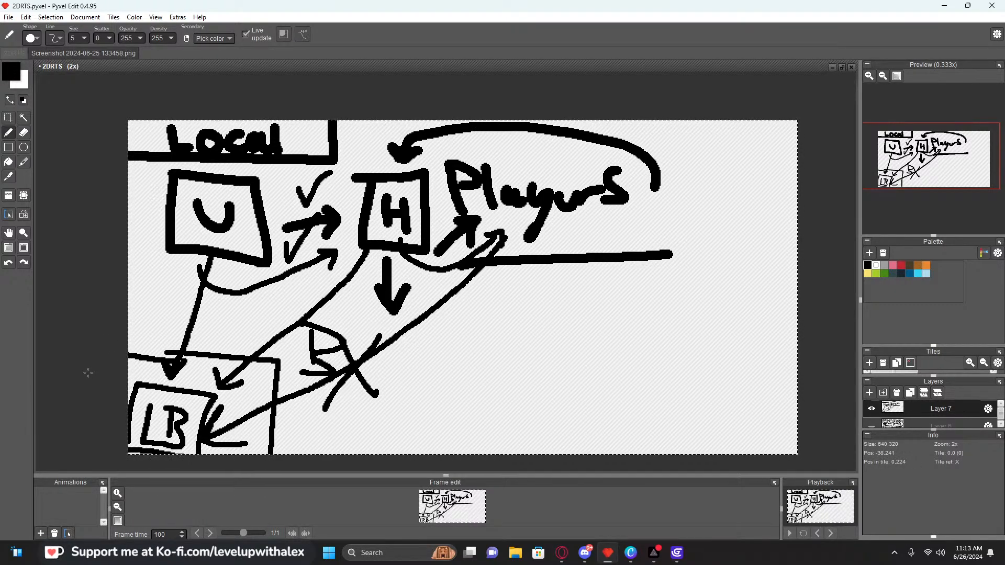
key(ctrl+z)
key(ctrl+z)
key(ctrl+z)
key(ctrl+z)
key(ctrl+z)
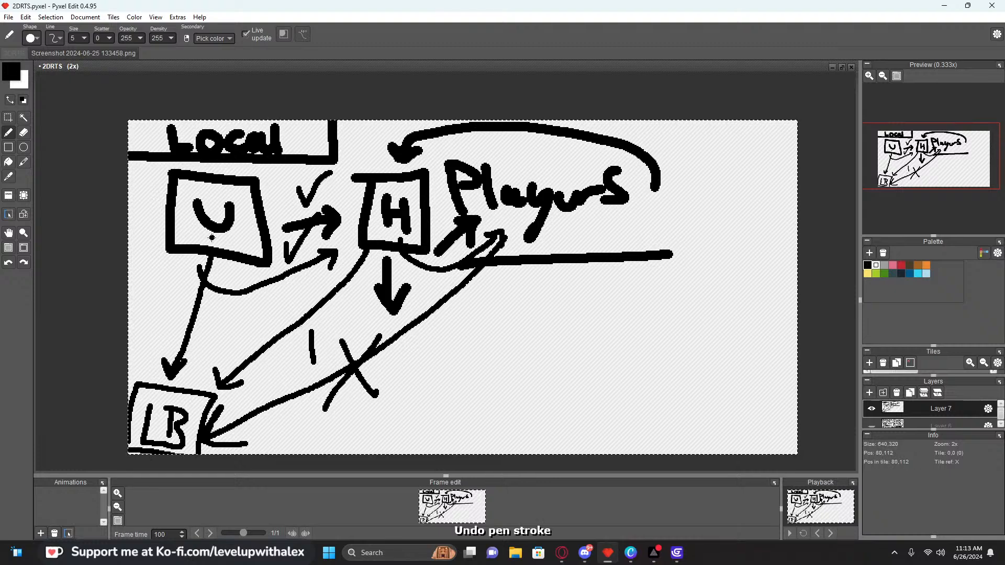
key(ctrl+z)
key(ctrl+z)
key(ctrl+z)
key(ctrl+z)
key(ctrl+z)
key(ctrl+z)
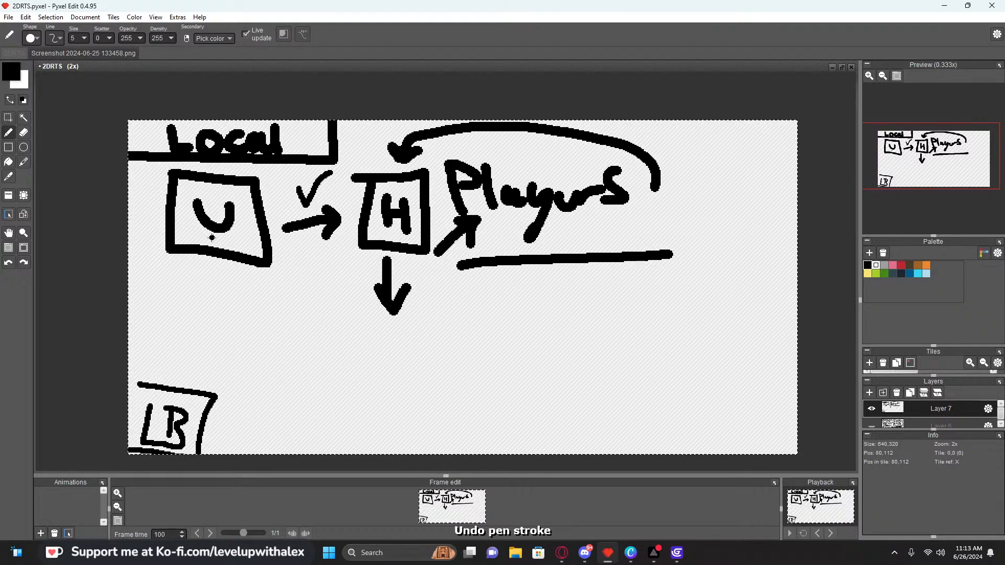
Redraw the box around "LB" and draw an arrow from the "U" box to it
key(ctrl+z)
key(ctrl+z)
drag(194, 389, 212, 453)
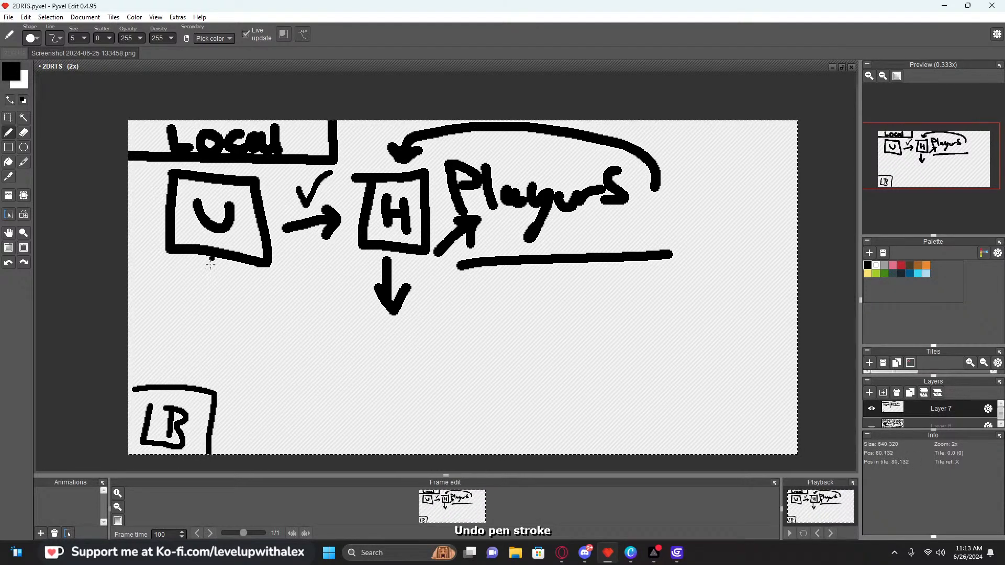
mouse_move(212, 260)
mouse_down()
mouse_move(176, 379)
mouse_move(196, 368)
mouse_up()
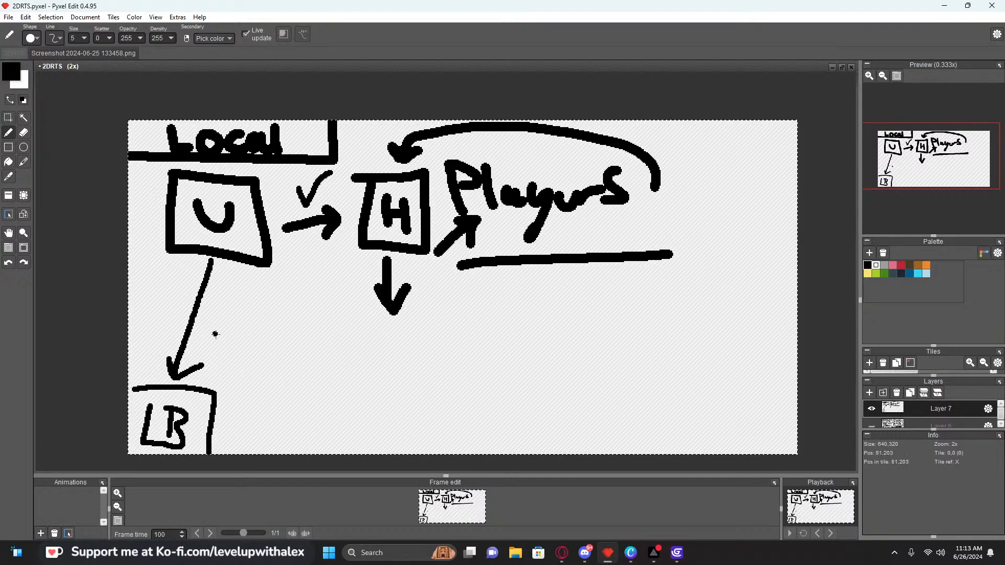
Try a curved arrow from the "U"–"LB" link to the "H" box, crossed out with an X
mouse_move(220, 343)
mouse_down()
mouse_move(296, 315)
mouse_move(346, 260)
mouse_up()
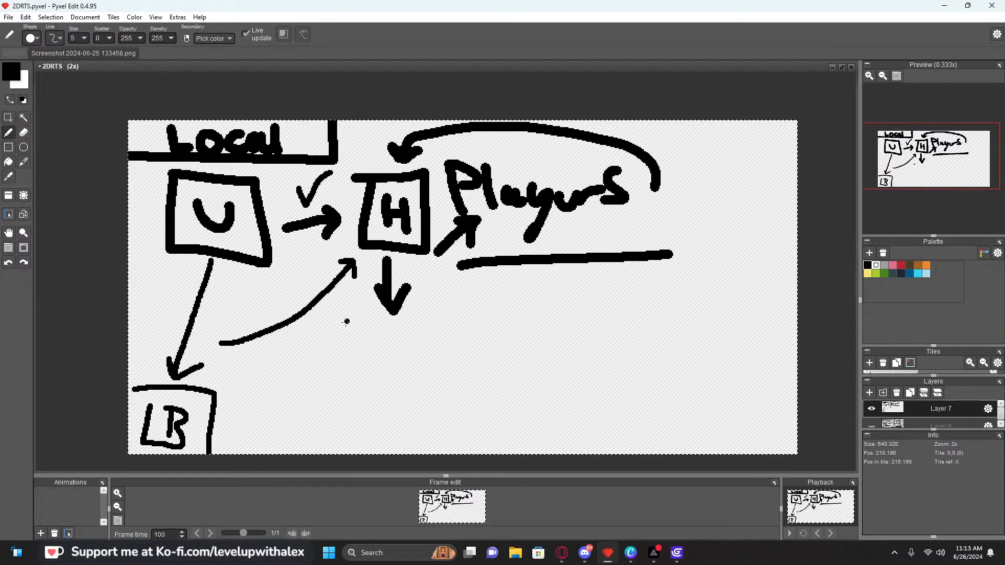
drag(276, 291, 314, 338)
drag(308, 289, 268, 344)
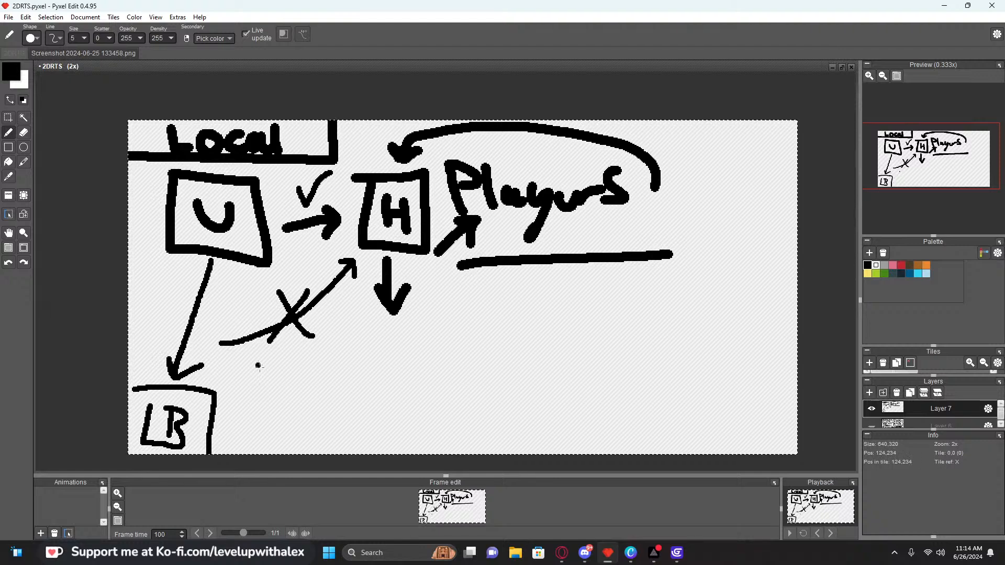
key(ctrl+z)
key(ctrl+z)
key(ctrl+z)
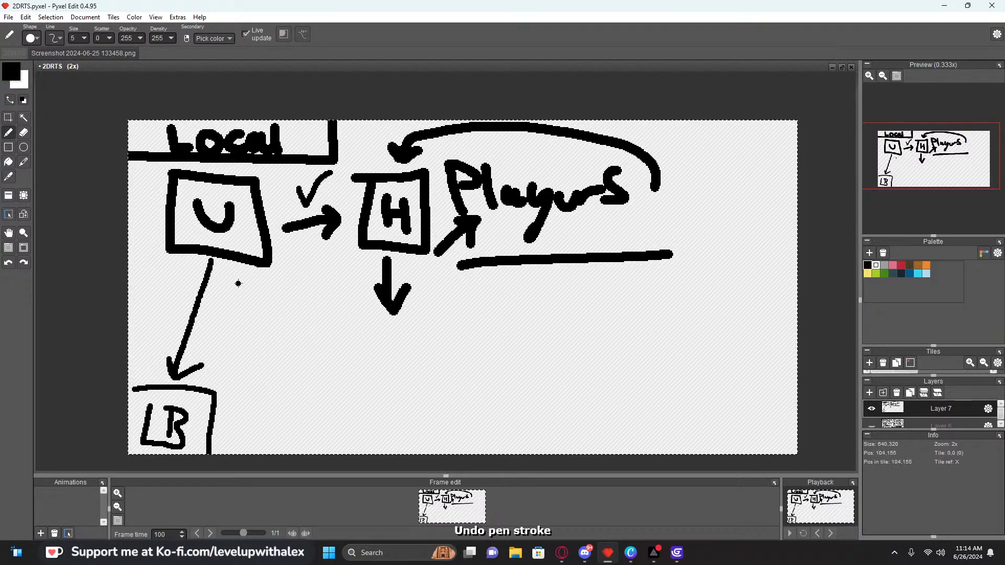
Handwrite a crossed-out "SP" with an arrow to an "M", and draw lines and arrows toward "H" and the canvas's lower middle
mouse_move(230, 280)
mouse_down()
mouse_move(222, 308)
mouse_move(255, 320)
mouse_move(263, 299)
mouse_move(272, 319)
mouse_move(226, 301)
mouse_move(242, 378)
mouse_up()
drag(228, 352, 251, 358)
mouse_move(232, 423)
mouse_down()
mouse_move(253, 399)
mouse_move(272, 425)
mouse_move(338, 333)
mouse_move(302, 411)
mouse_move(415, 433)
mouse_up()
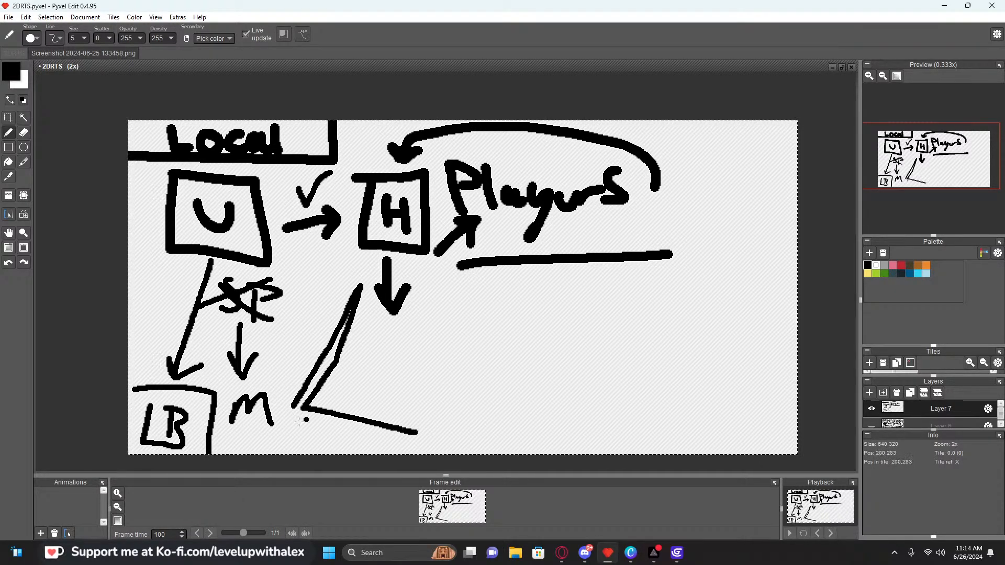
mouse_move(283, 360)
mouse_down()
mouse_move(283, 406)
mouse_move(316, 444)
mouse_move(321, 263)
mouse_move(353, 244)
mouse_up()
mouse_move(334, 245)
mouse_down()
mouse_move(358, 242)
mouse_move(345, 261)
mouse_up()
mouse_move(476, 437)
mouse_down()
mouse_move(526, 397)
mouse_move(520, 430)
mouse_up()
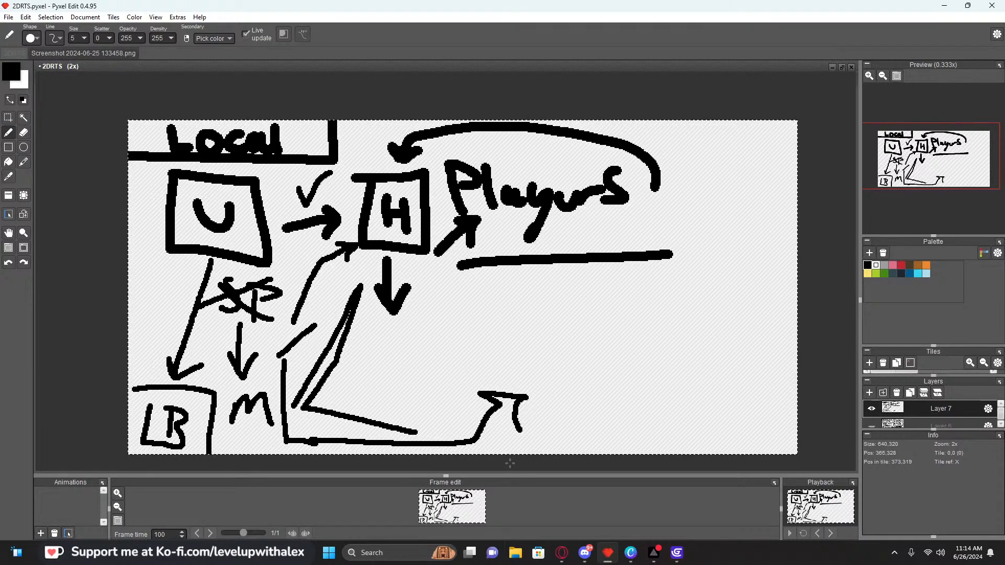
Undo the "LB", "SP", "M" and "U" strokes with their arrows, keeping the empty box and the line beneath "Players"
key(ctrl+z)
key(ctrl+z)
key(ctrl+z)
key(ctrl+z)
key(ctrl+z)
key(ctrl+z)
key(ctrl+z)
key(ctrl+z)
key(ctrl+z)
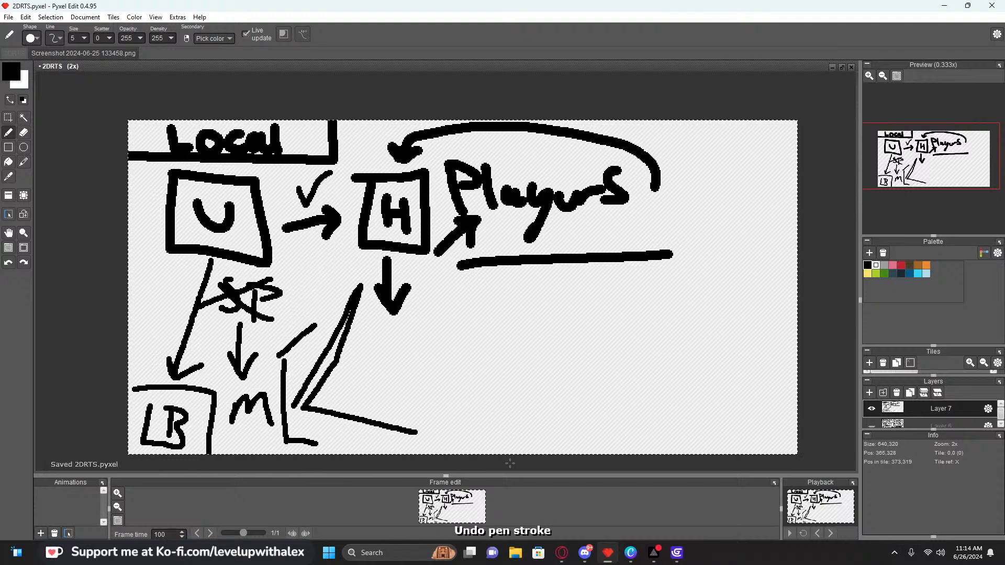
key(ctrl+z)
key(ctrl+z)
key(ctrl+z)
key(ctrl+z)
key(ctrl+z)
key(ctrl+z)
key(ctrl+z)
key(ctrl+z)
key(ctrl+z)
key(ctrl+z)
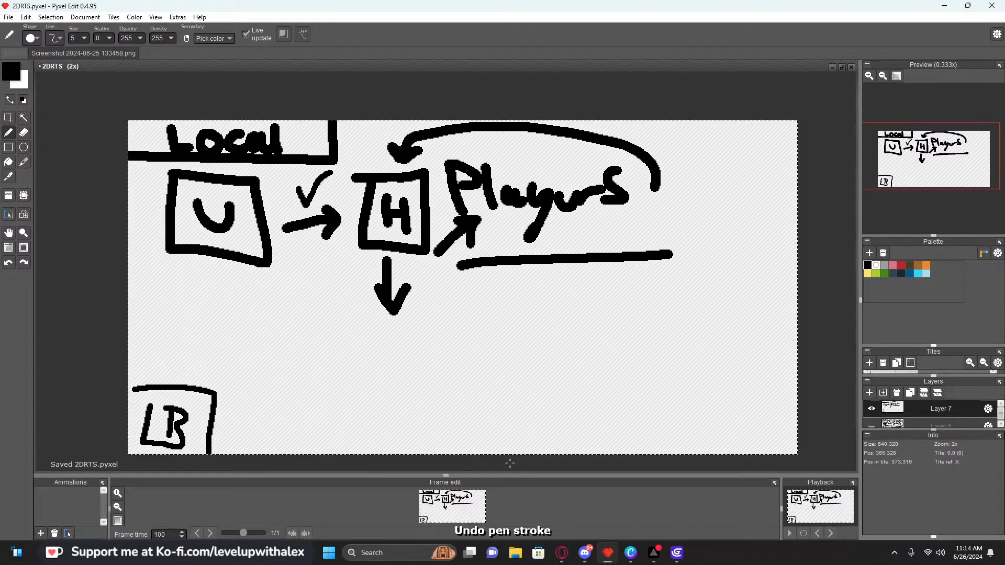
key(ctrl+z)
key(ctrl+z)
key(ctrl+z)
key(ctrl+z)
key(ctrl+z)
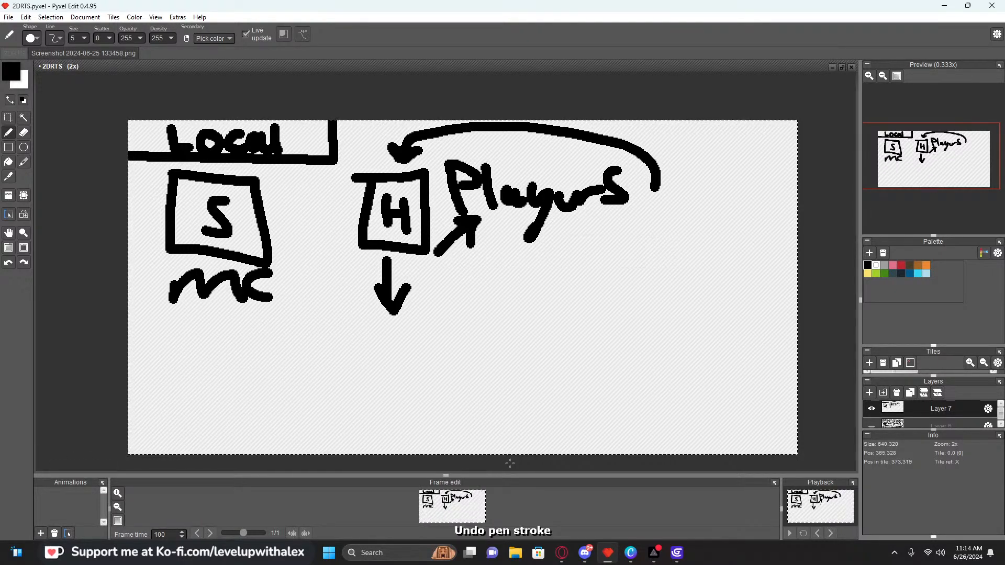
key(ctrl+y)
key(ctrl+y)
key(ctrl+y)
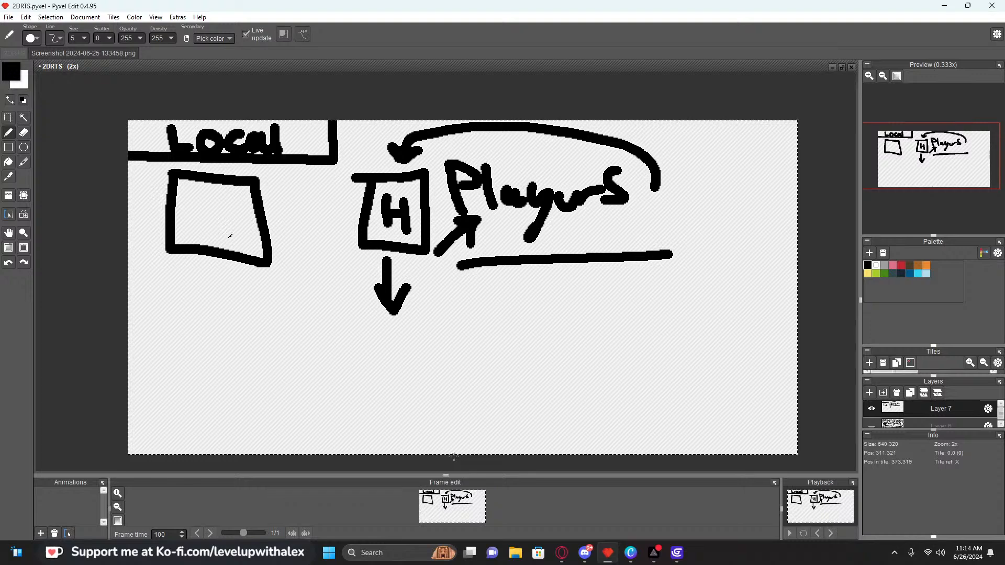
Delete everything on the canvas except the framed "Local" label
key(m)
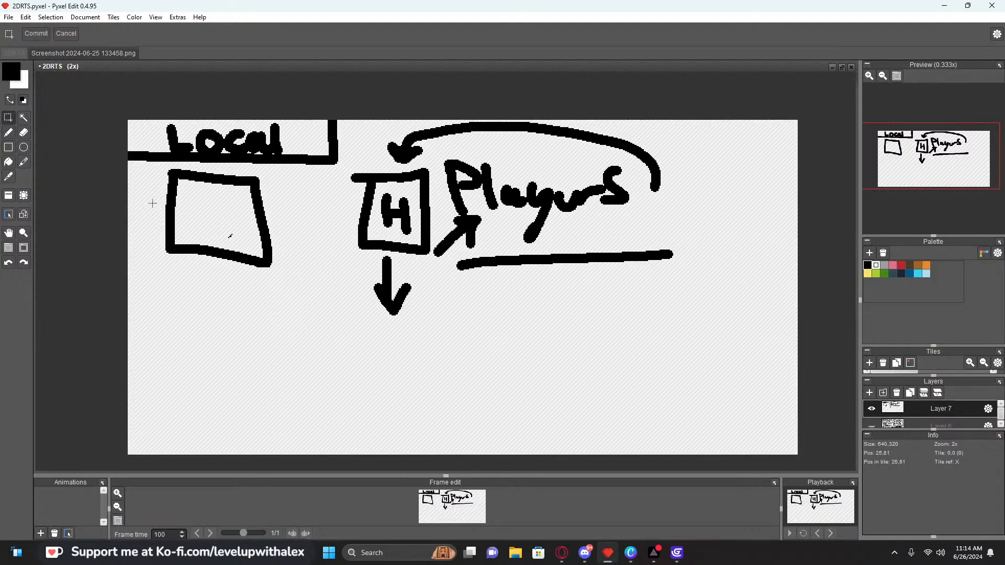
drag(134, 166, 309, 312)
key(Delete)
mouse_move(347, 120)
mouse_down()
mouse_move(403, 213)
mouse_move(770, 398)
mouse_up()
key(Delete)
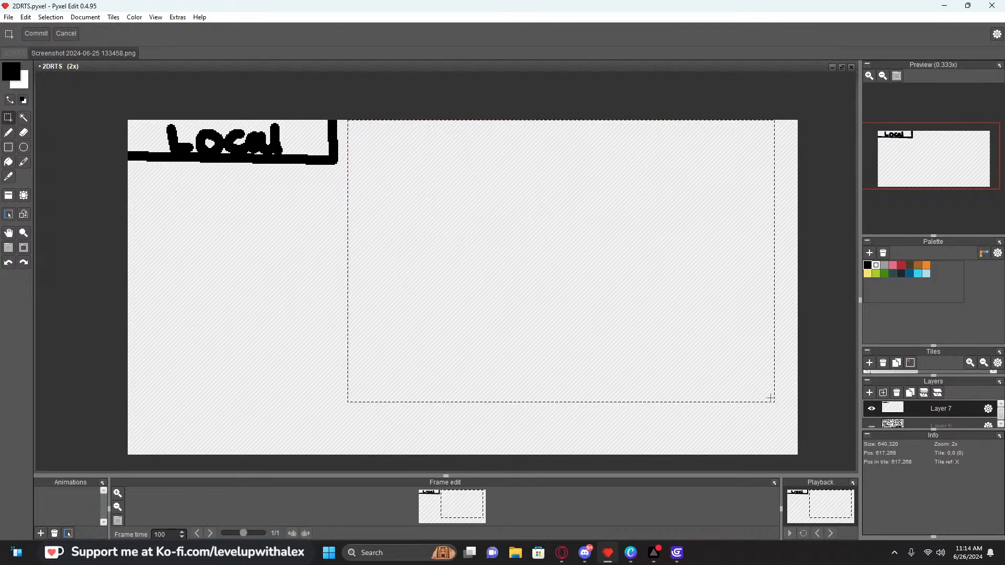
click(277, 325)
Handwrite "Host" in the canvas's upper-right corner with a frame around it
key(b)
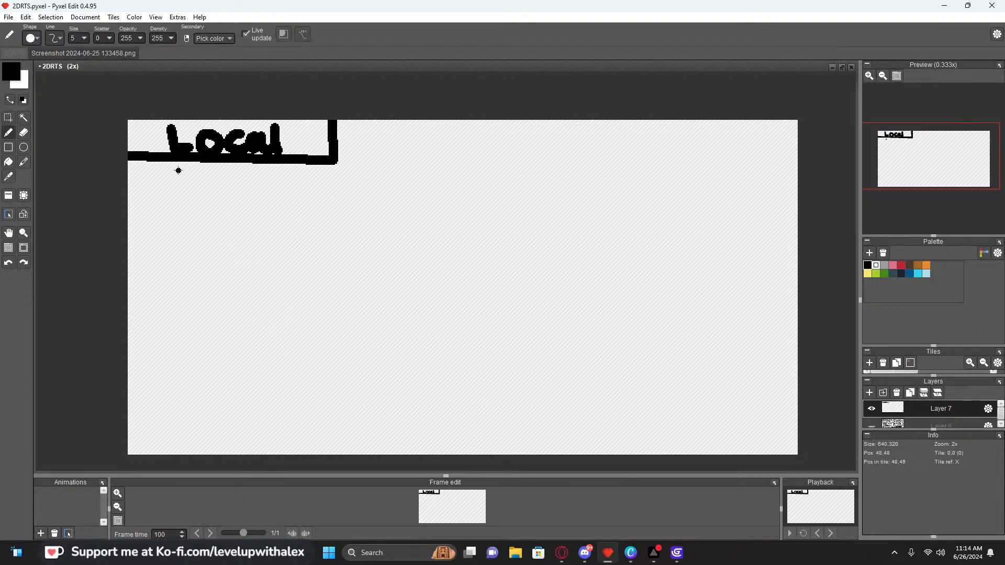
drag(655, 122, 796, 153)
drag(689, 121, 696, 155)
mouse_move(681, 135)
mouse_down()
mouse_move(715, 137)
mouse_move(717, 151)
mouse_up()
mouse_move(734, 130)
mouse_down()
mouse_move(748, 148)
mouse_move(779, 153)
mouse_move(795, 126)
mouse_up()
mouse_move(222, 165)
mouse_down()
mouse_move(215, 225)
mouse_move(179, 237)
mouse_move(208, 243)
mouse_up()
key(ctrl+z)
key(ctrl+z)
Handwrite "#all" beside "Local" and frame it with an underline and side lines
drag(366, 120, 365, 159)
mouse_move(382, 120)
mouse_down()
mouse_move(379, 159)
mouse_move(390, 137)
mouse_up()
drag(339, 156, 391, 150)
drag(413, 137, 419, 157)
mouse_move(442, 124)
mouse_down()
mouse_move(439, 156)
mouse_move(457, 156)
mouse_up()
mouse_move(262, 169)
mouse_down()
mouse_move(460, 184)
mouse_move(421, 166)
mouse_up()
click(359, 174)
key(ctrl+z)
mouse_move(333, 170)
mouse_down()
mouse_move(482, 169)
mouse_move(367, 171)
mouse_up()
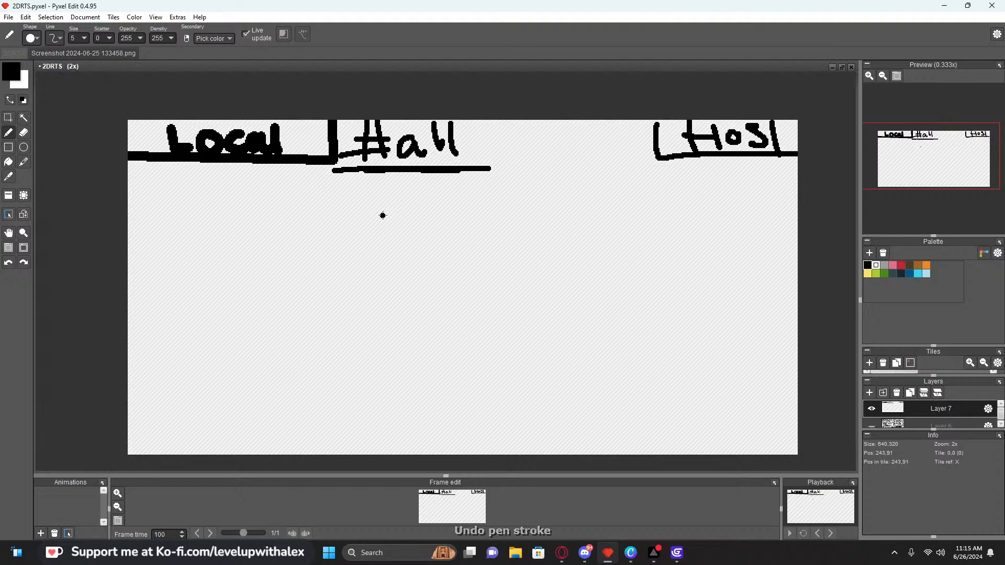
drag(339, 122, 337, 174)
drag(500, 121, 496, 179)
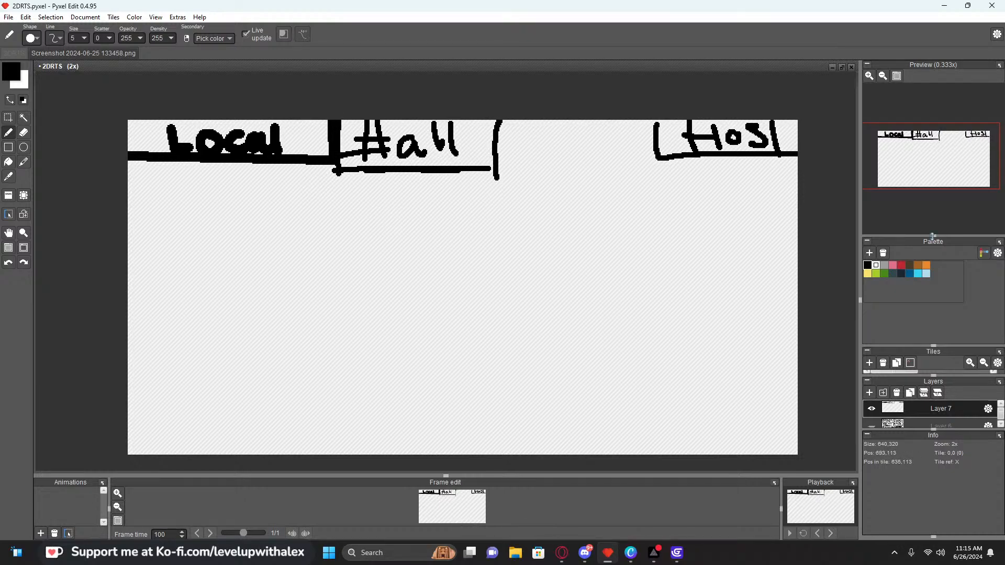
Retrace the "#all" label in red
click(901, 264)
drag(365, 123, 374, 165)
drag(352, 135, 388, 134)
mouse_move(351, 150)
mouse_down()
mouse_move(380, 138)
mouse_move(385, 156)
mouse_move(426, 157)
mouse_move(440, 147)
mouse_up()
drag(448, 124, 451, 144)
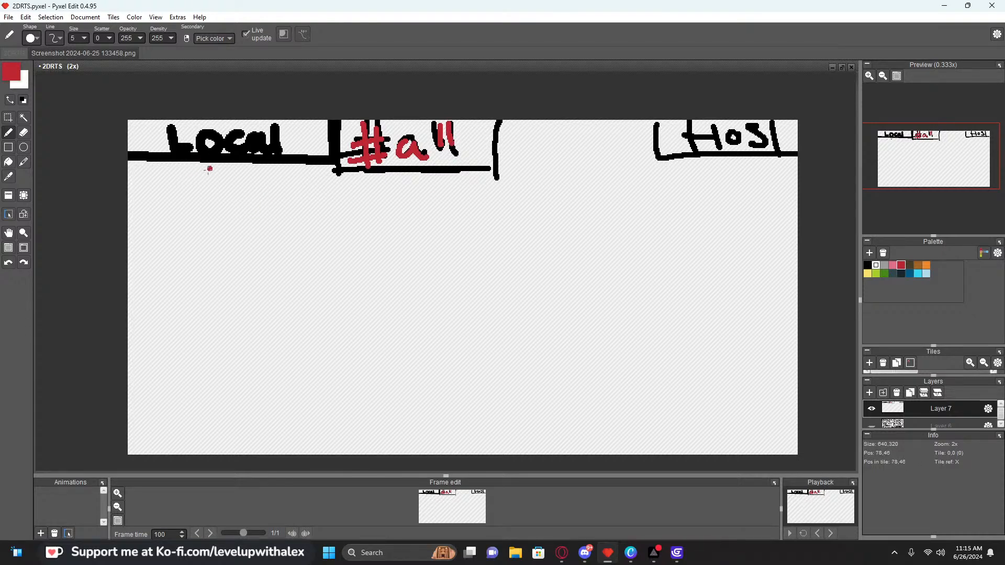
Handwrite "[global] DB" in red beneath the "Local" and "#all" labels
drag(168, 182, 168, 411)
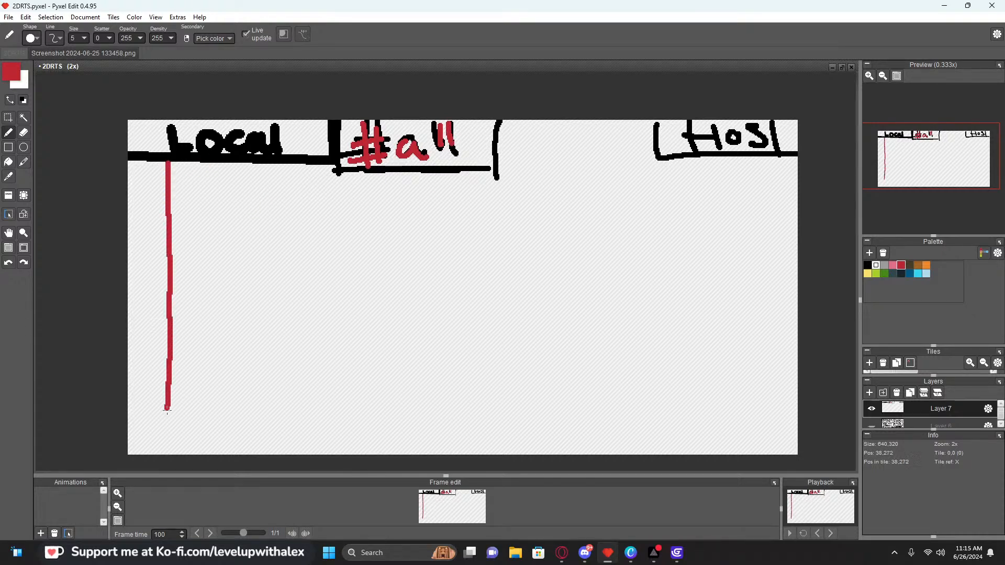
key(ctrl+z)
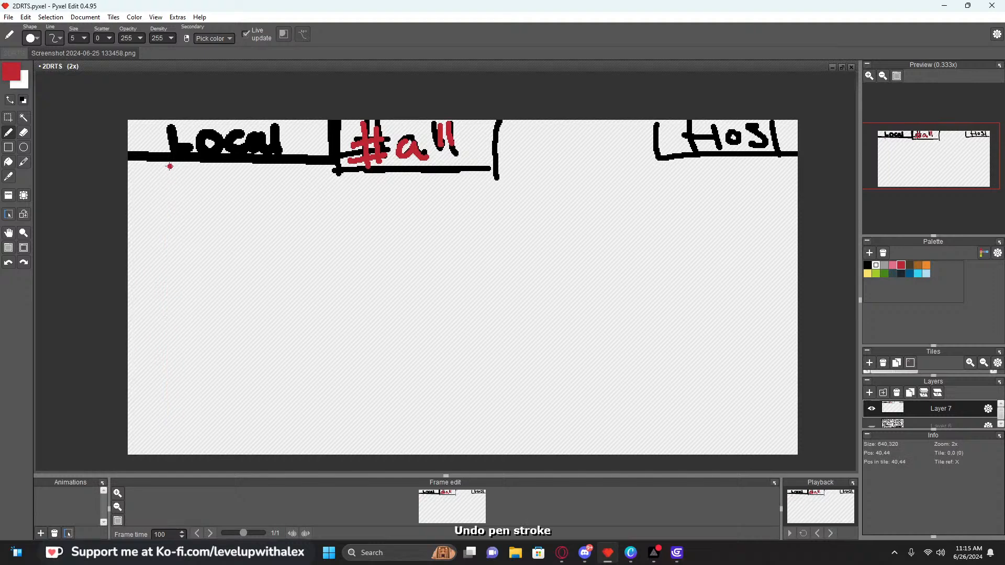
mouse_move(172, 166)
mouse_down()
mouse_move(150, 225)
mouse_move(173, 224)
mouse_up()
mouse_move(192, 184)
mouse_down()
mouse_move(184, 226)
mouse_move(209, 209)
mouse_up()
mouse_move(226, 192)
mouse_down()
mouse_move(217, 201)
mouse_move(248, 194)
mouse_move(236, 203)
mouse_up()
drag(263, 194, 269, 204)
mouse_move(275, 179)
mouse_down()
mouse_move(280, 204)
mouse_move(299, 176)
mouse_move(290, 228)
mouse_up()
mouse_move(351, 189)
mouse_down()
mouse_move(360, 224)
mouse_move(404, 219)
mouse_up()
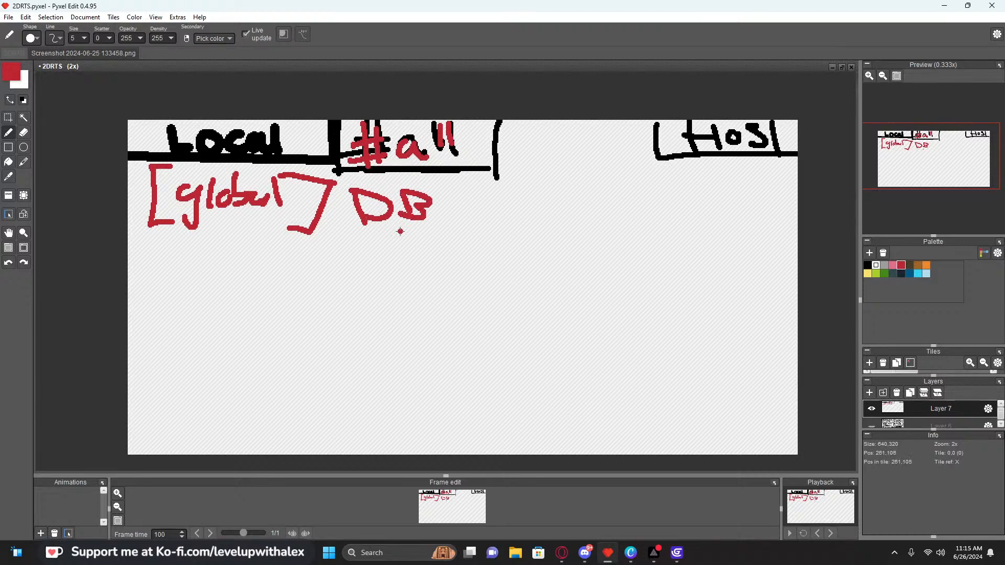
Draw curved arrows both ways between "[global]" and "DB", and add a vertical divider and a horizontal line below
mouse_move(212, 260)
mouse_down()
mouse_move(350, 232)
mouse_move(345, 251)
mouse_up()
mouse_move(384, 224)
mouse_down()
mouse_move(237, 309)
mouse_move(174, 256)
mouse_move(200, 260)
mouse_up()
drag(470, 171, 475, 234)
click(218, 246)
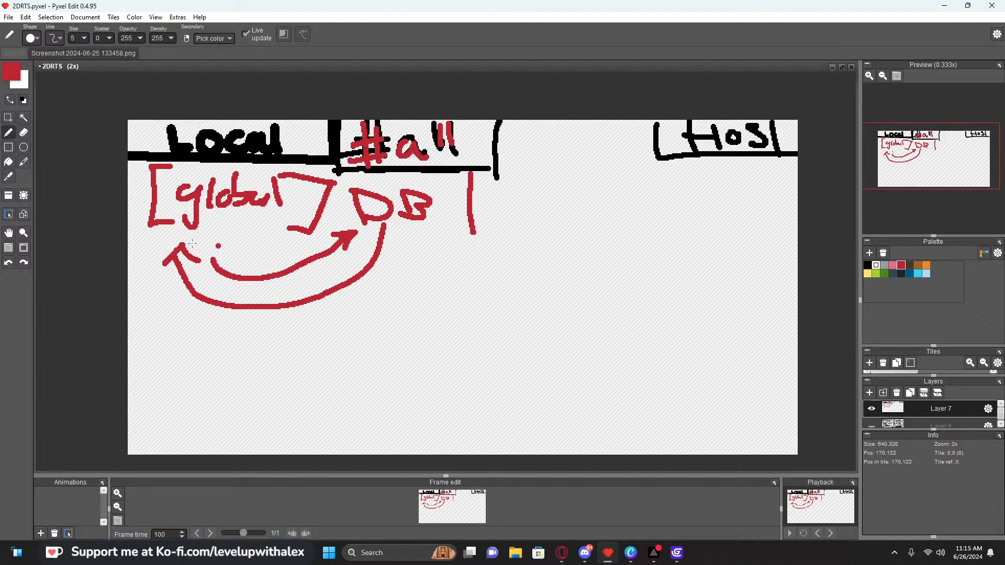
drag(135, 257, 526, 254)
Handwrite "Firebase" beyond the divider in red and draw horizontal lines below and above it
mouse_move(522, 190)
mouse_down()
mouse_move(521, 225)
mouse_move(535, 189)
mouse_up()
drag(519, 215, 547, 211)
click(547, 199)
mouse_move(557, 200)
mouse_down()
mouse_move(558, 214)
mouse_move(569, 202)
mouse_up()
drag(572, 207, 687, 211)
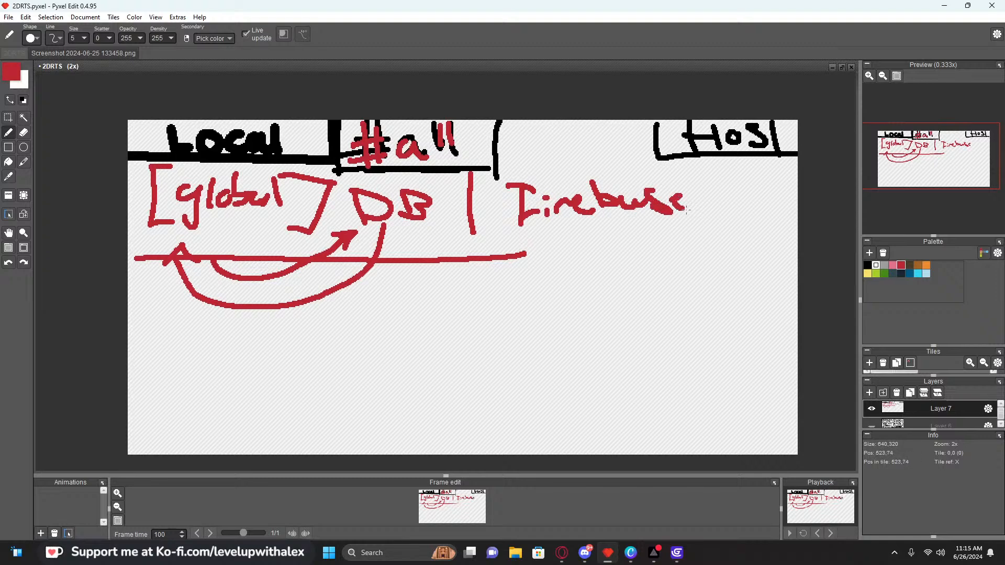
drag(423, 256, 767, 258)
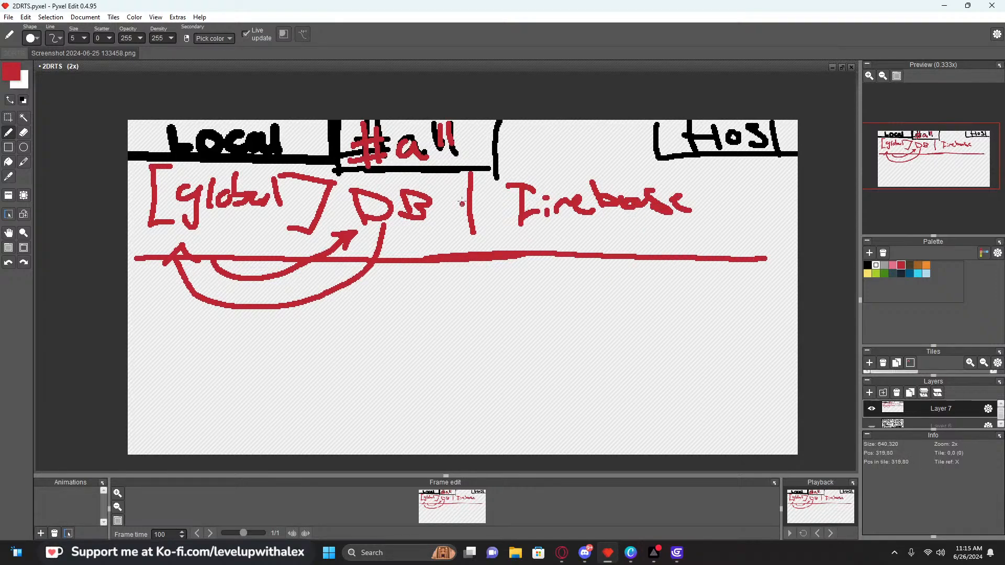
drag(509, 170, 791, 171)
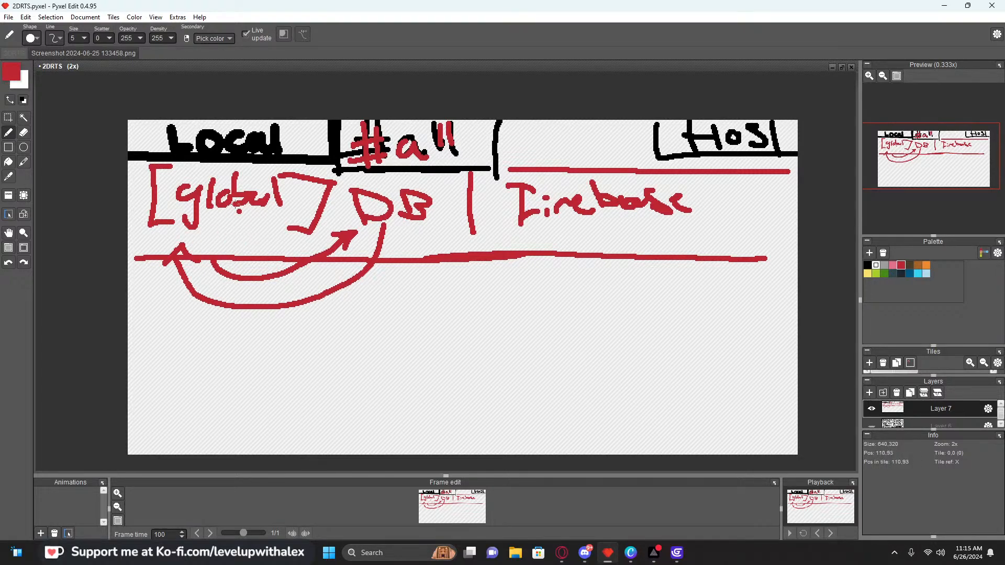
Try retracing the "Local" label in red
mouse_move(170, 125)
mouse_down()
mouse_move(173, 149)
mouse_move(213, 151)
mouse_up()
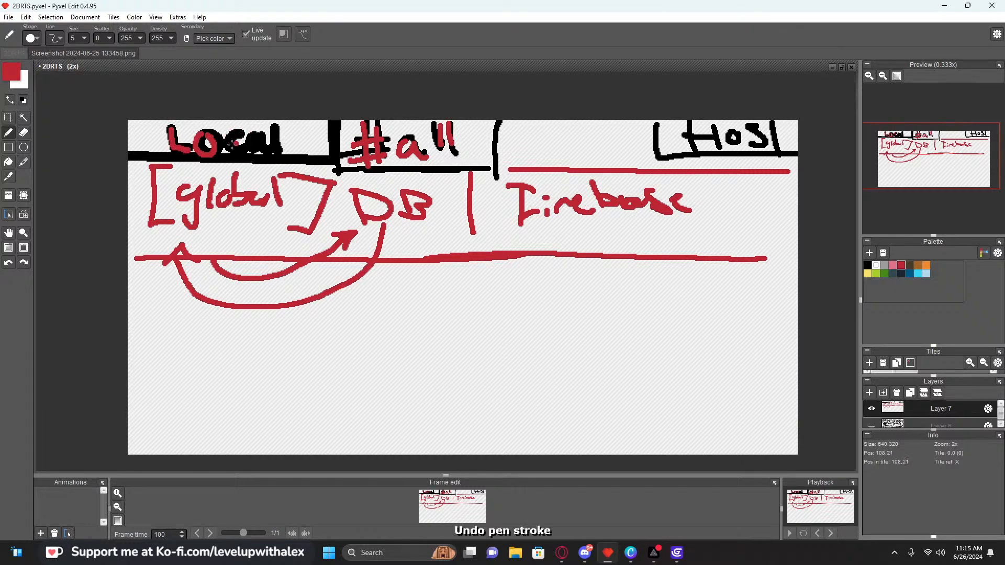
key(ctrl+z)
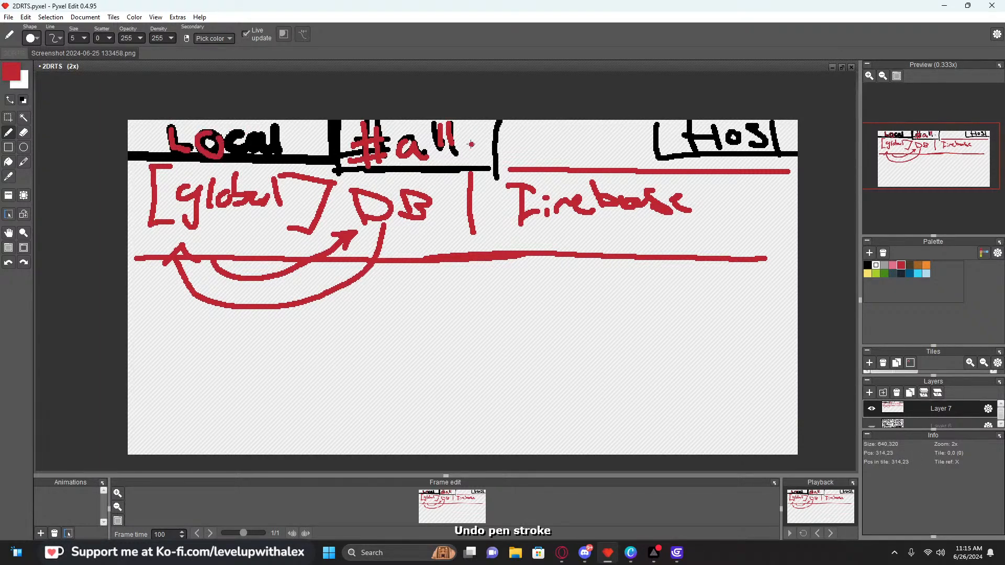
key(ctrl+z)
Redraw the red line above "Firebase" out to the canvas edge and thicken the line beneath it
click(576, 155)
key(ctrl+z)
drag(496, 168, 797, 172)
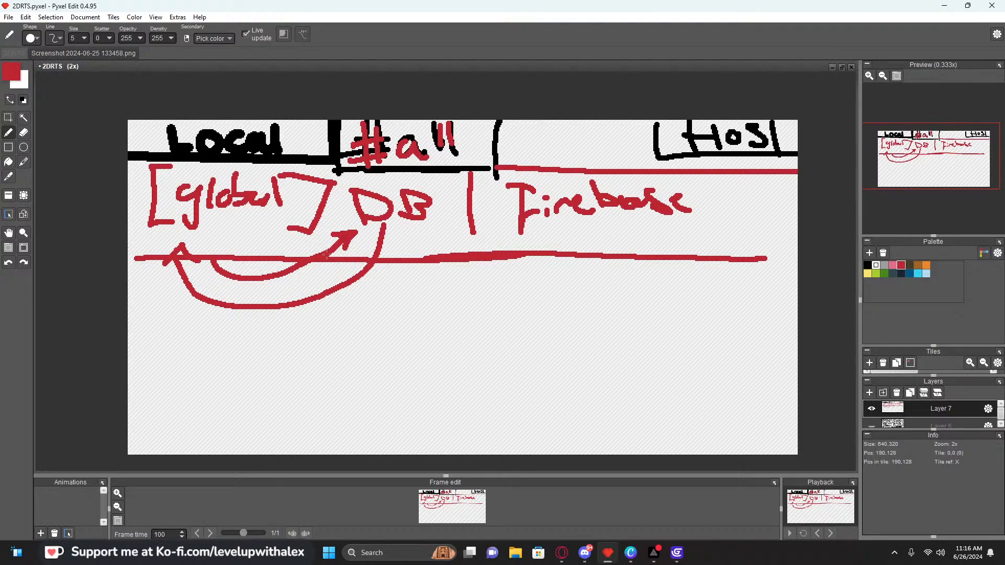
drag(524, 257, 756, 262)
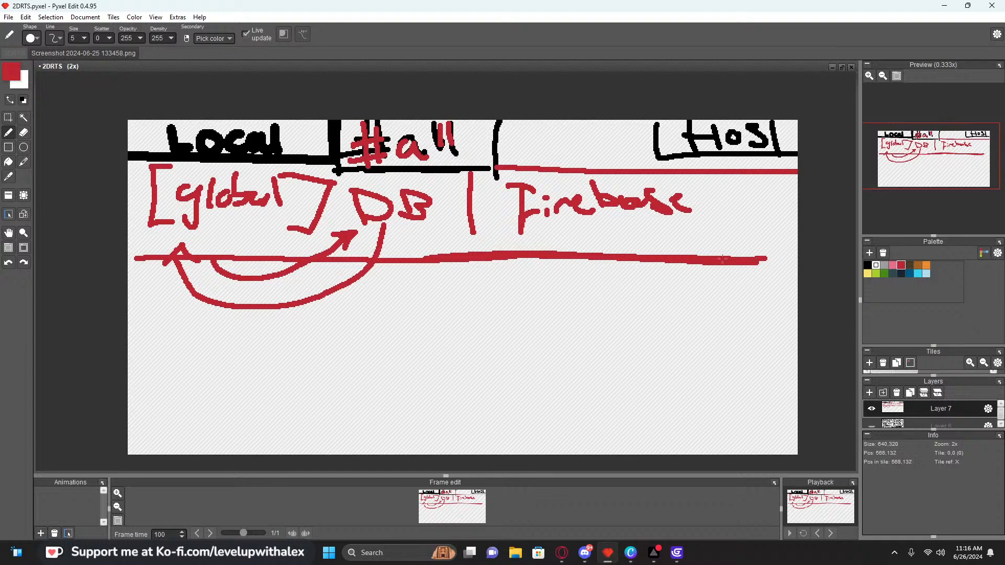
Handwrite "LB" in red below "Firebase" and connect the two with an arrow in each direction
mouse_move(565, 230)
mouse_down()
mouse_move(565, 278)
mouse_move(602, 293)
mouse_move(595, 309)
mouse_up()
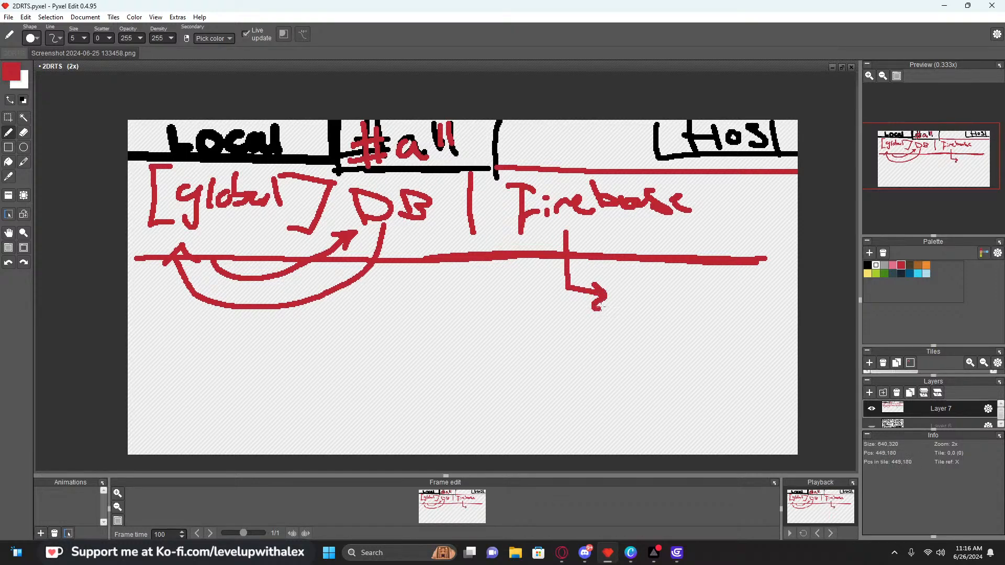
drag(617, 272, 651, 308)
drag(648, 272, 652, 310)
click(657, 322)
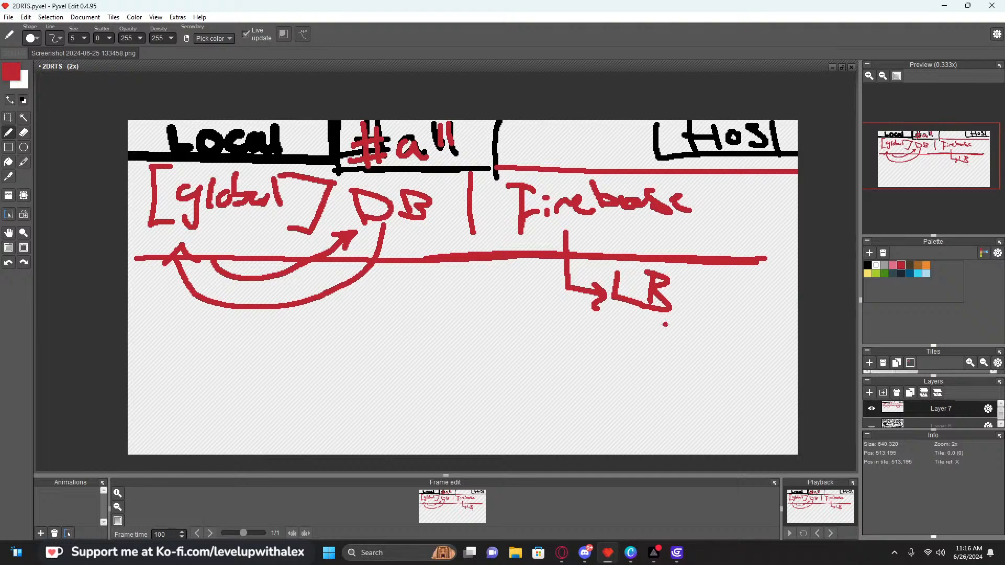
drag(619, 254, 628, 220)
mouse_move(613, 230)
mouse_down()
mouse_move(627, 220)
mouse_move(641, 242)
mouse_up()
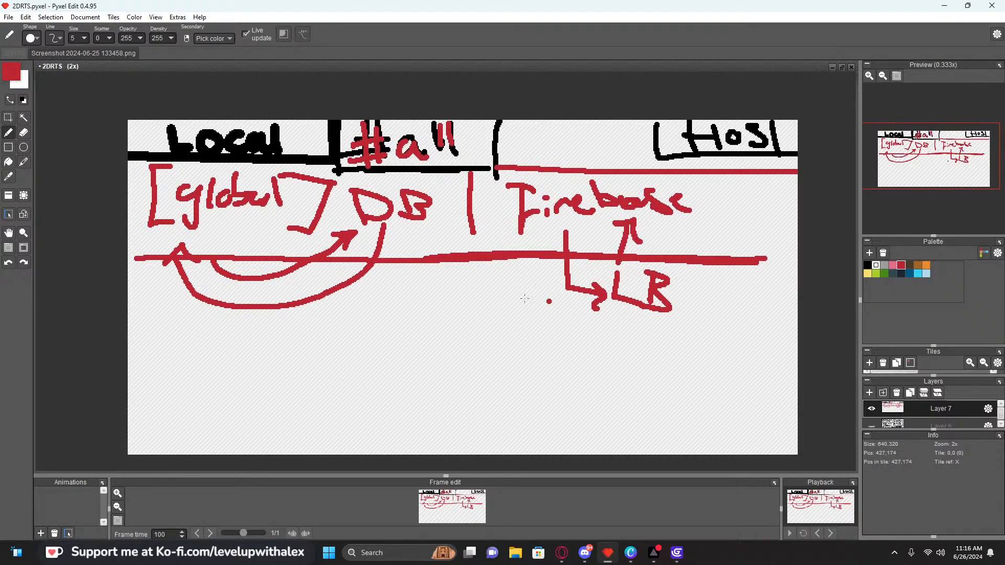
drag(510, 170, 695, 290)
key(ctrl+z)
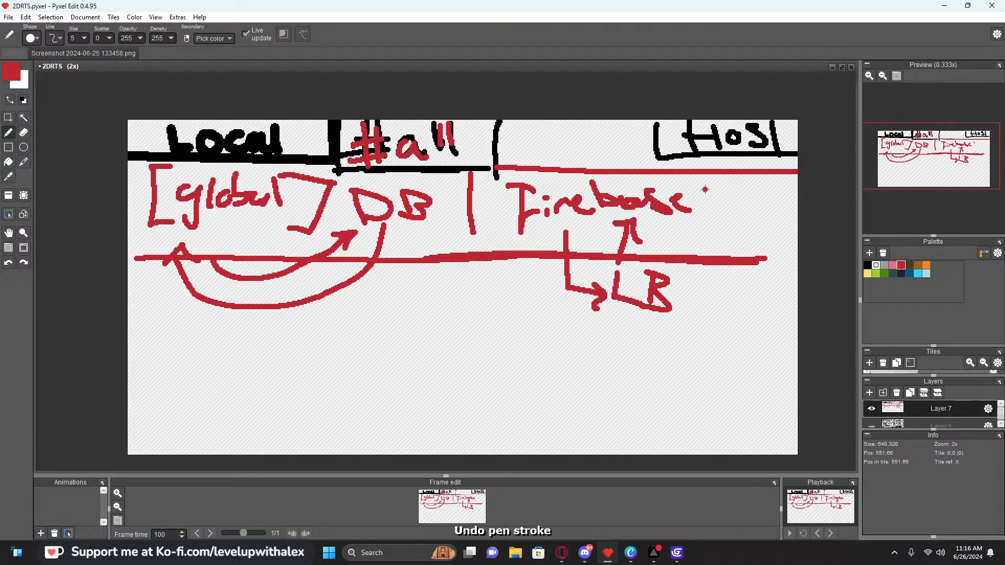
Undo the return arrow to "Firebase" and the last strokes of "LB", and try underlining "global" in red
key(ctrl+z)
key(ctrl+z)
key(ctrl+z)
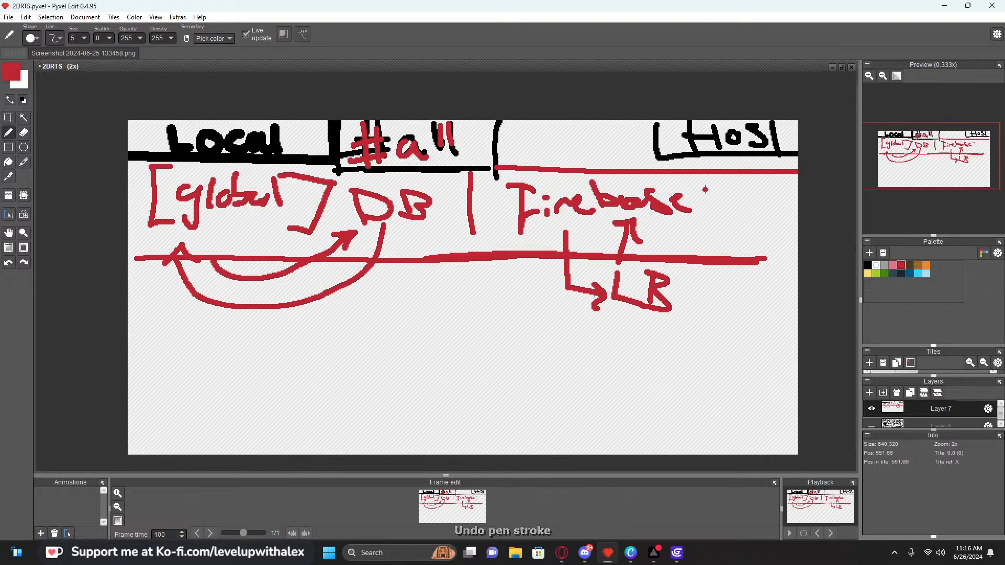
key(ctrl+z)
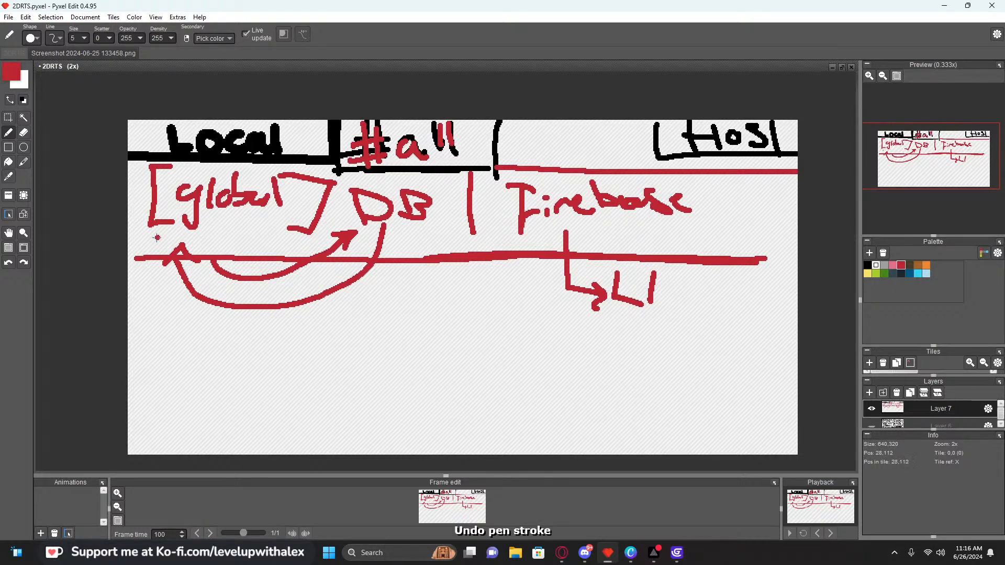
drag(142, 238, 310, 239)
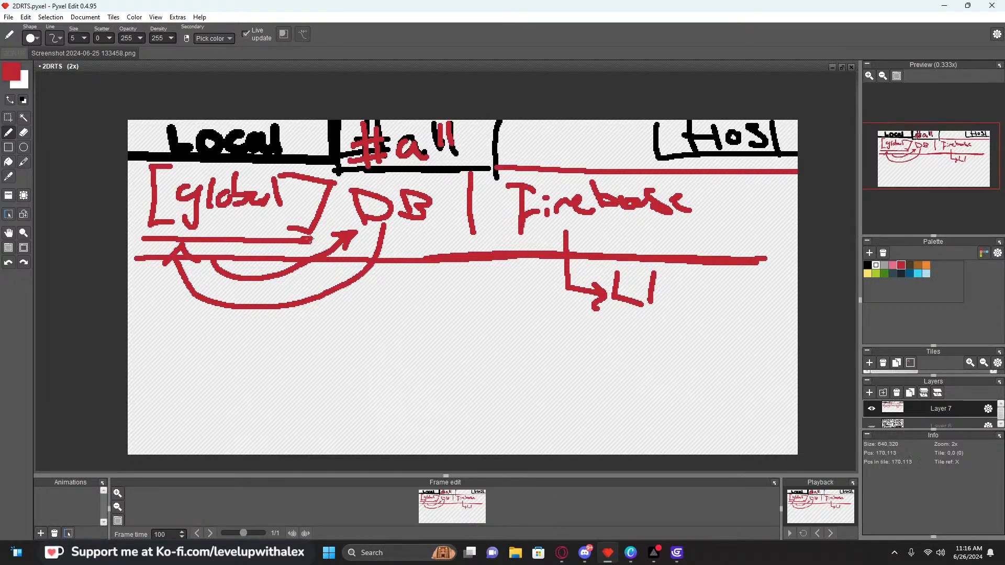
key(ctrl+z)
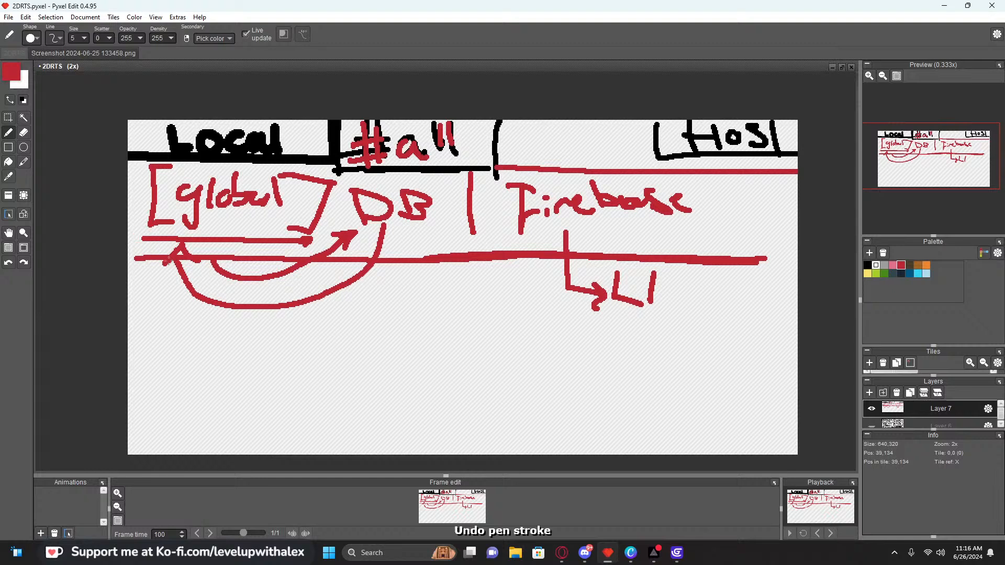
Cross out "global" and the arrow start beneath it in red, and draw an arrow from the looped divider back to it
mouse_move(203, 203)
mouse_down()
mouse_move(262, 205)
mouse_move(241, 212)
mouse_move(230, 180)
mouse_up()
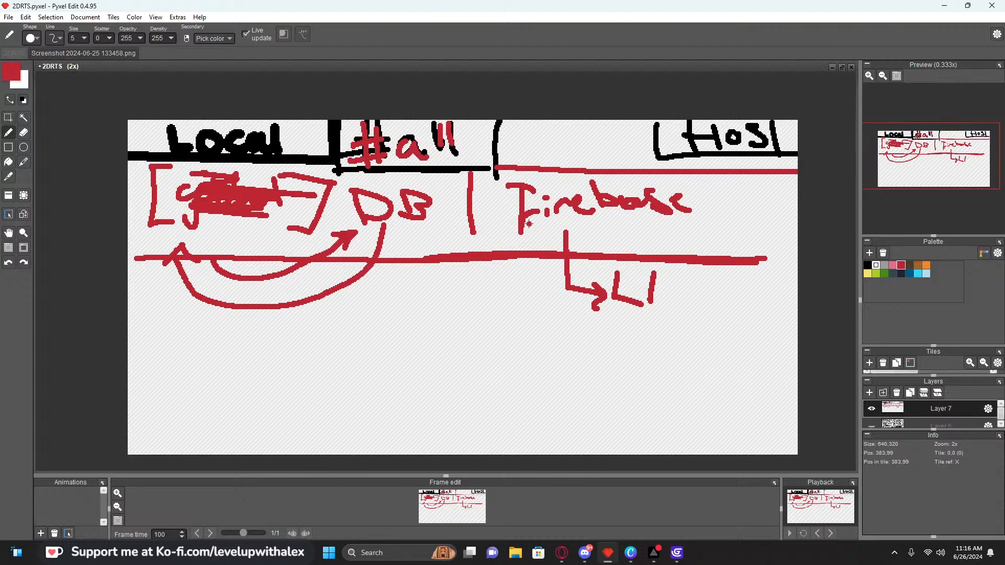
drag(473, 230, 481, 209)
drag(210, 251, 227, 285)
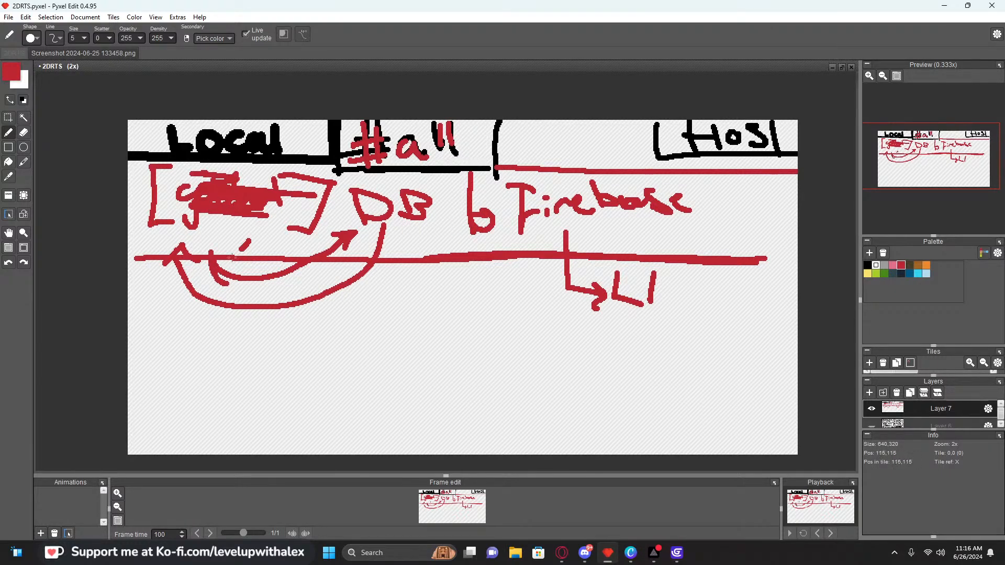
drag(249, 240, 193, 302)
mouse_move(487, 232)
mouse_down()
mouse_move(279, 256)
mouse_move(316, 291)
mouse_up()
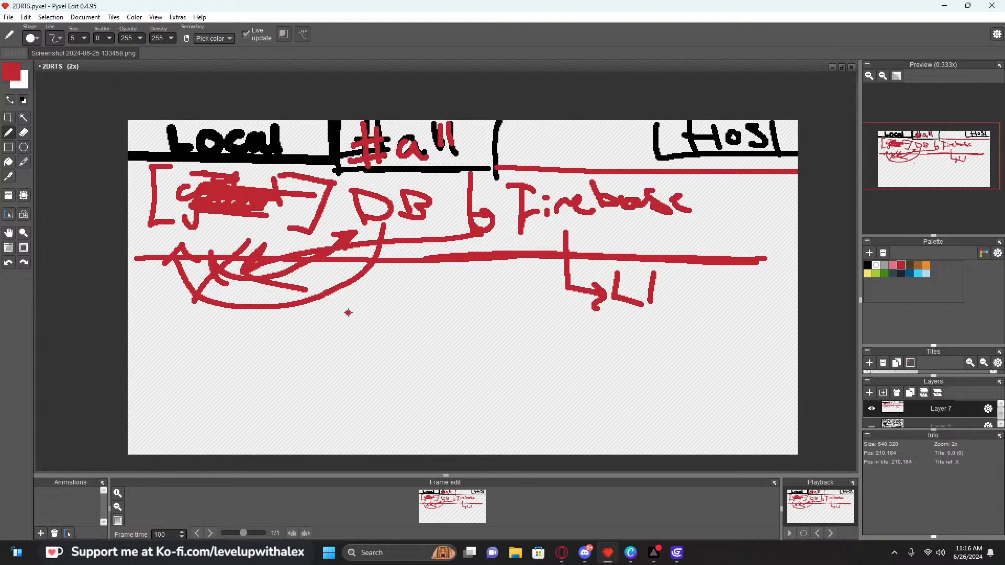
Undo the whole red global database and Firebase sketch, leaving only the row of labels above it
key(ctrl+z)
key(ctrl+z)
key(ctrl+z)
key(ctrl+z)
key(ctrl+z)
key(ctrl+z)
key(ctrl+z)
key(ctrl+z)
key(ctrl+z)
key(ctrl+z)
key(ctrl+z)
key(ctrl+z)
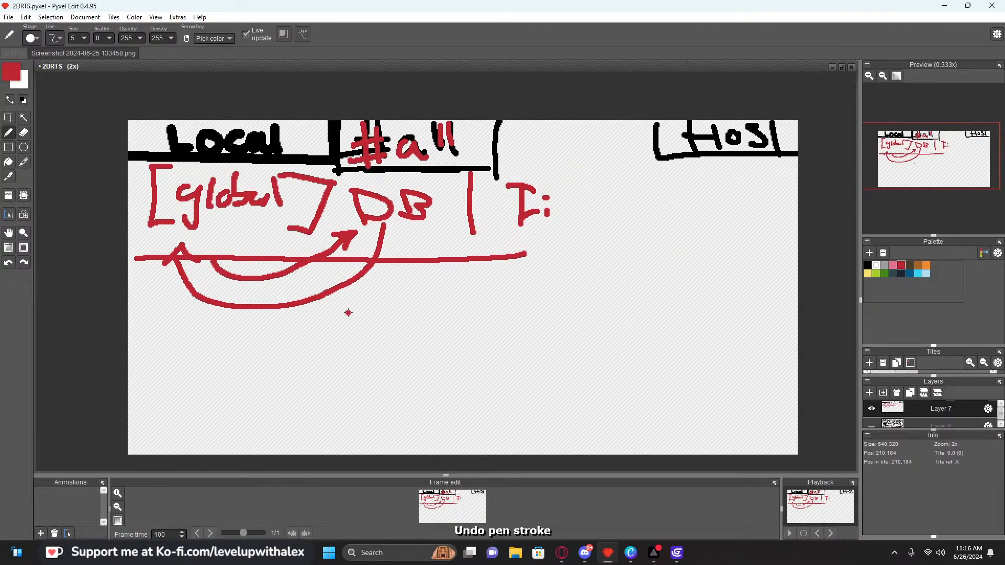
key(ctrl+z)
key(ctrl+z)
key(ctrl+z)
key(ctrl+z)
key(ctrl+z)
key(ctrl+z)
key(ctrl+z)
key(ctrl+z)
key(ctrl+z)
key(ctrl+z)
key(ctrl+z)
key(ctrl+z)
key(ctrl+z)
key(ctrl+z)
key(ctrl+z)
key(ctrl+z)
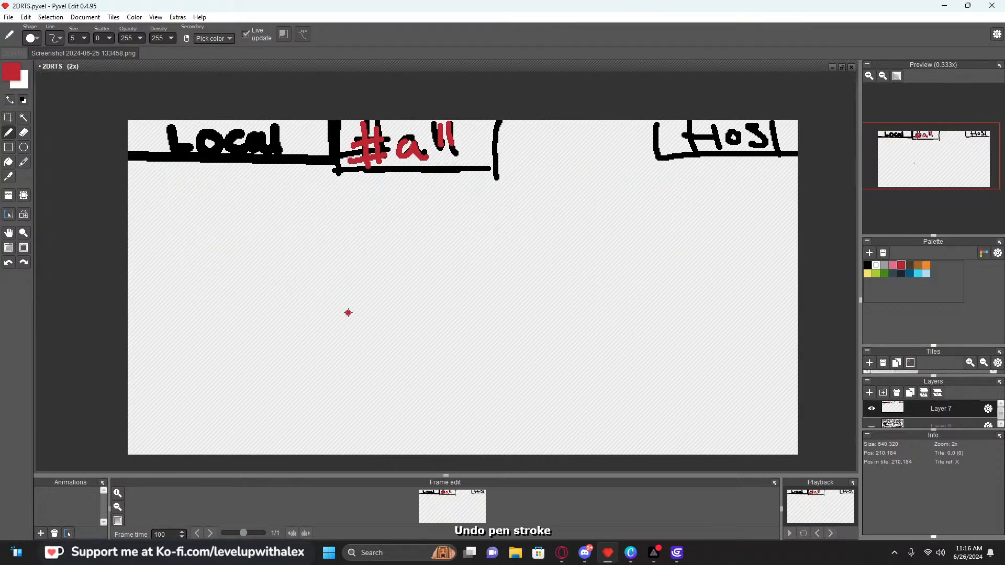
Draw a red bracket spanning the width beneath "Local" and handwrite "changed" below it
mouse_move(165, 176)
mouse_down()
mouse_move(302, 172)
mouse_move(172, 192)
mouse_up()
drag(305, 162, 303, 194)
click(162, 217)
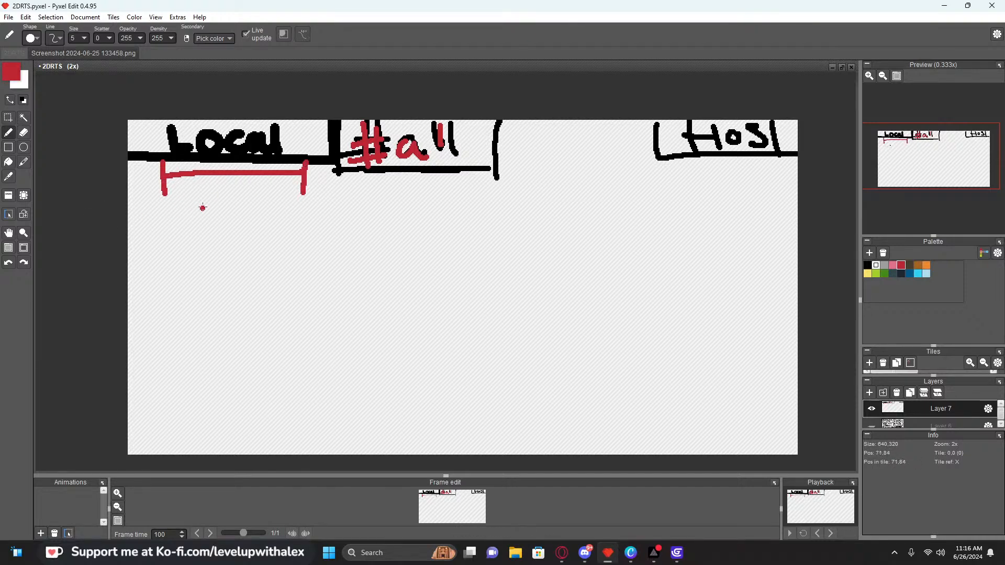
mouse_move(175, 211)
mouse_down()
mouse_move(173, 236)
mouse_move(306, 229)
mouse_move(374, 190)
mouse_up()
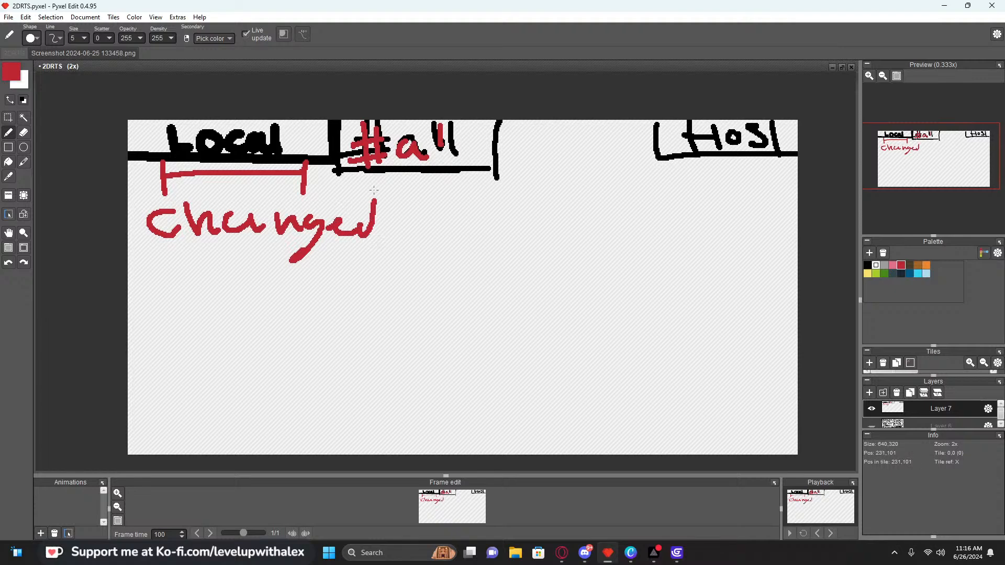
Handwrite "./Config.Ini" in red across the lower part of the canvas, redoing the strokes that went wrong
click(176, 374)
mouse_move(211, 337)
mouse_down()
mouse_move(221, 321)
mouse_move(176, 396)
mouse_up()
key(ctrl+z)
mouse_move(242, 339)
mouse_down()
mouse_move(246, 378)
mouse_move(275, 362)
mouse_move(335, 373)
mouse_move(345, 310)
mouse_move(362, 385)
mouse_up()
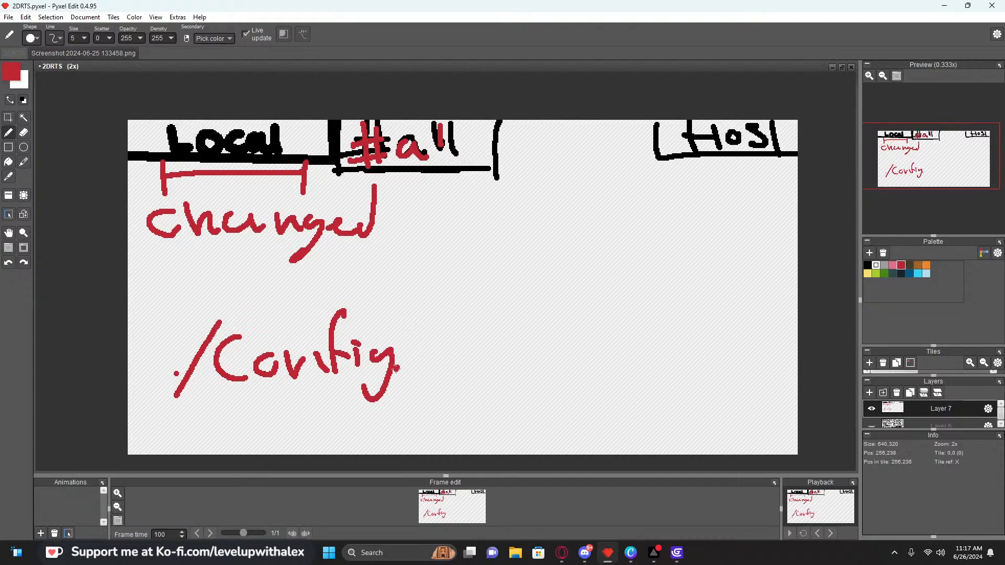
key(ctrl+z)
drag(377, 348, 362, 385)
click(398, 358)
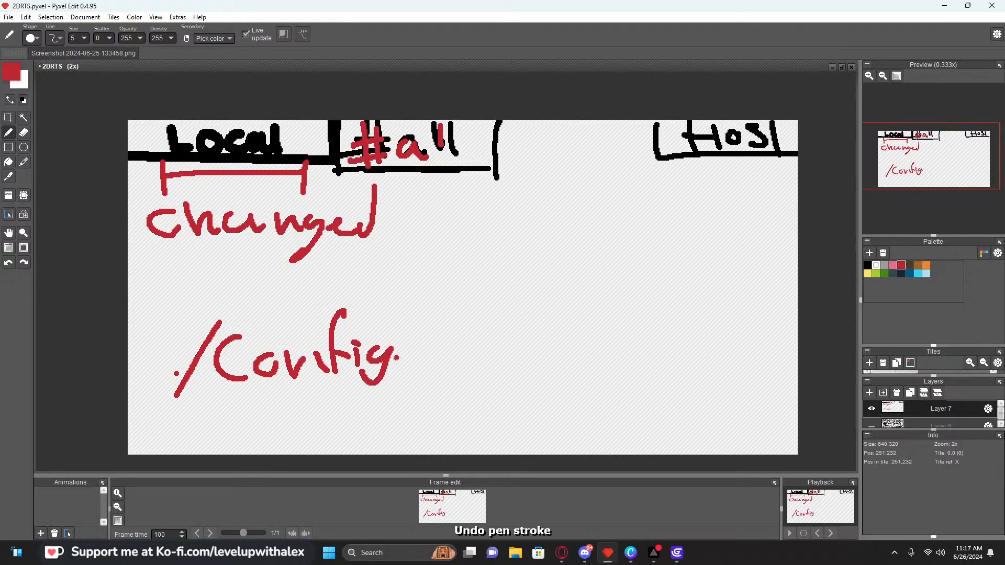
mouse_move(424, 322)
mouse_down()
mouse_move(422, 359)
mouse_move(430, 324)
mouse_up()
drag(412, 356, 437, 353)
drag(449, 335, 483, 350)
click(475, 323)
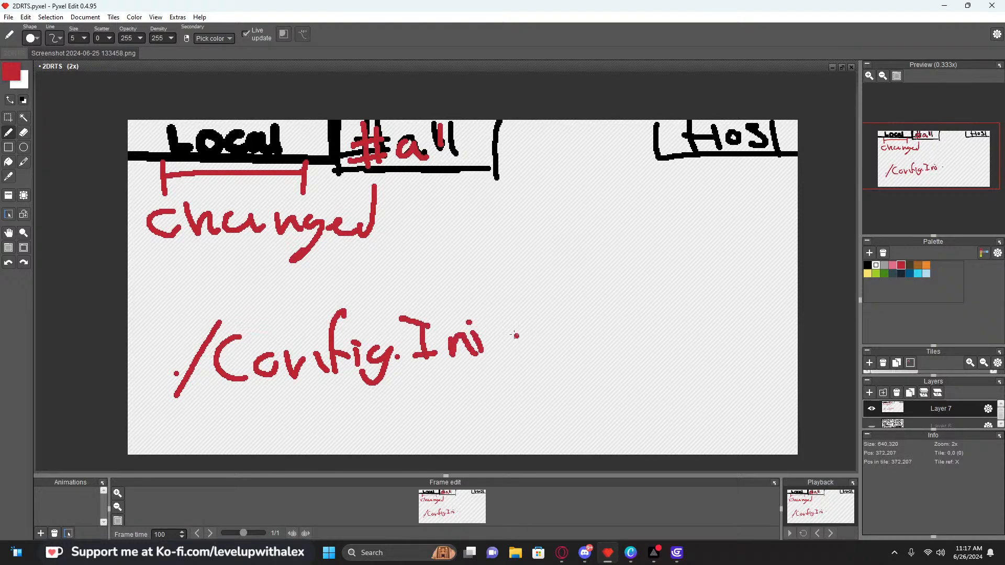
key(ctrl+z)
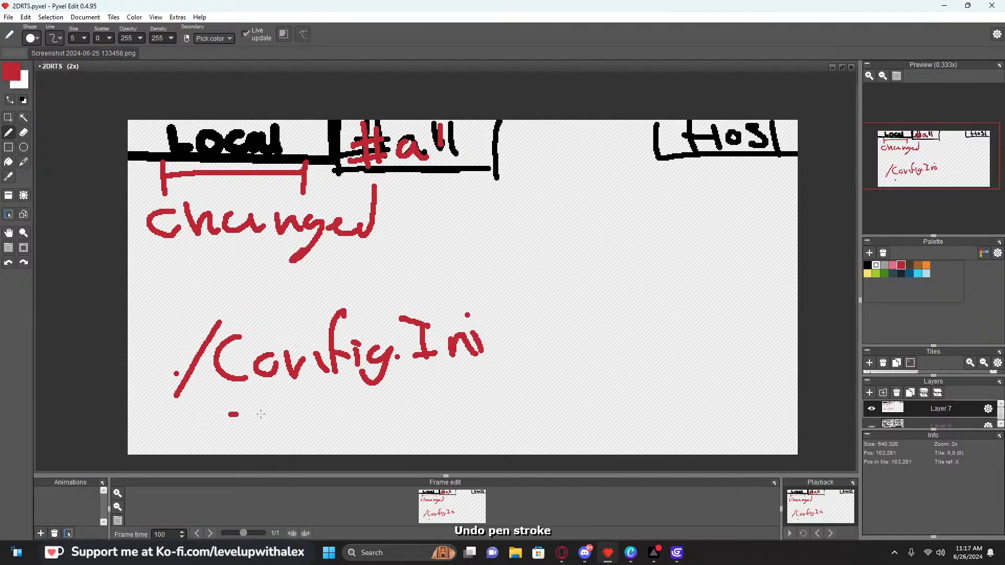
Underline "./Config.Ini" in red and draw a filled arrow to it from "changed"
drag(230, 415, 520, 409)
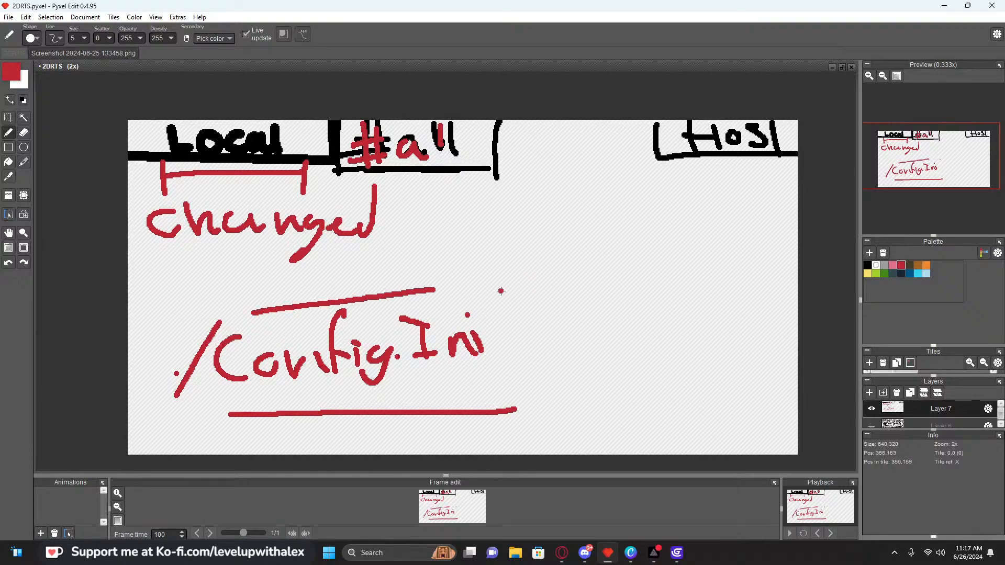
key(ctrl+z)
drag(235, 250, 301, 332)
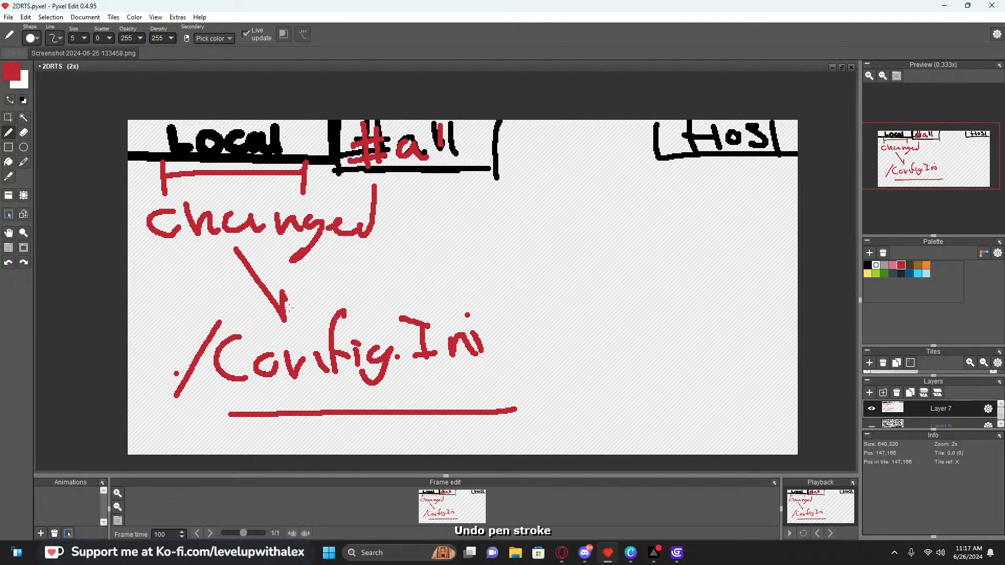
mouse_move(282, 294)
mouse_down()
mouse_move(260, 313)
mouse_move(288, 302)
mouse_move(280, 304)
mouse_move(283, 288)
mouse_up()
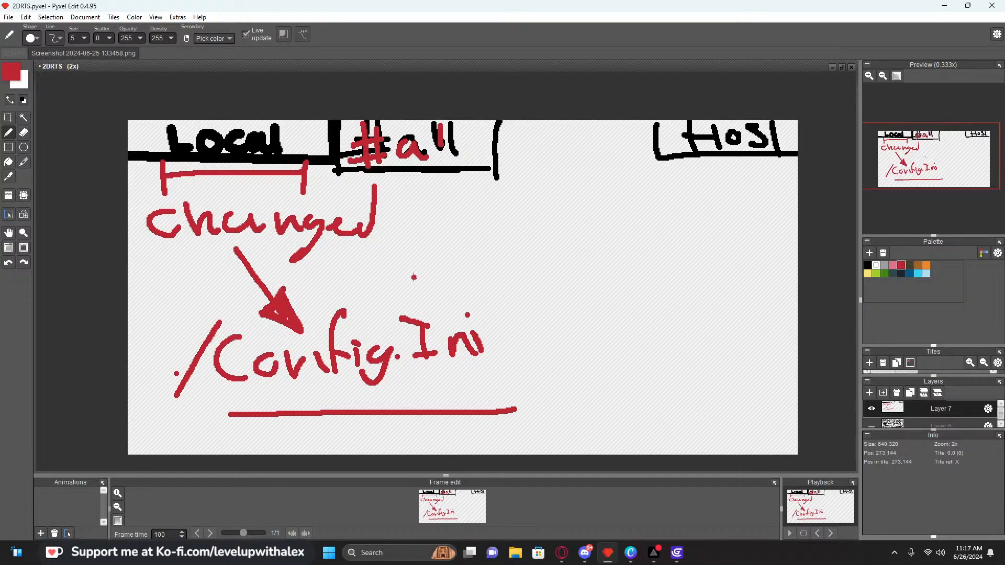
Handwrite "Sound" in red beside the filled arrow and draw an arrow to it from the bracket under "Local"
mouse_move(379, 246)
mouse_down()
mouse_move(356, 272)
mouse_move(390, 263)
mouse_move(434, 271)
mouse_move(449, 234)
mouse_up()
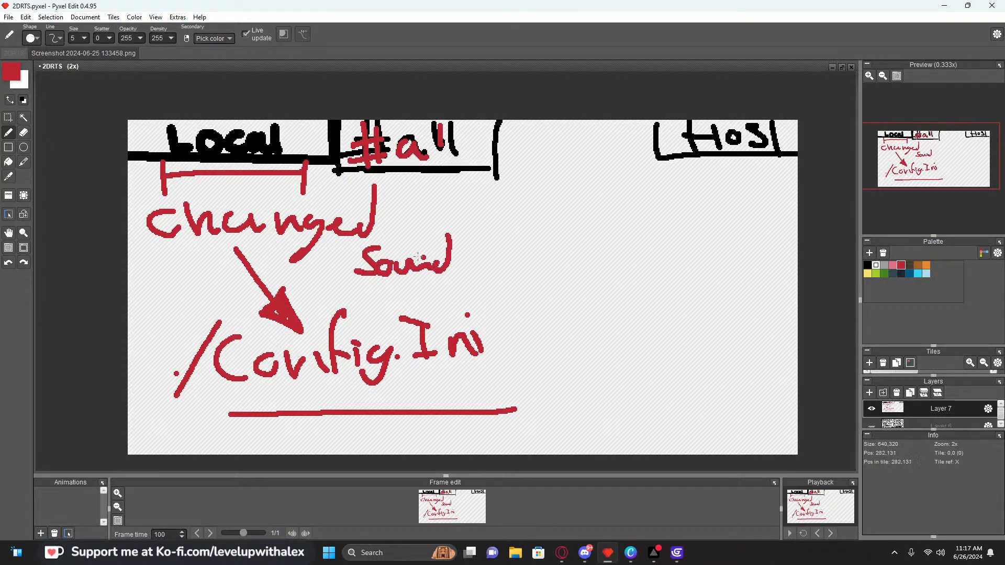
drag(274, 177, 408, 246)
drag(390, 234, 409, 247)
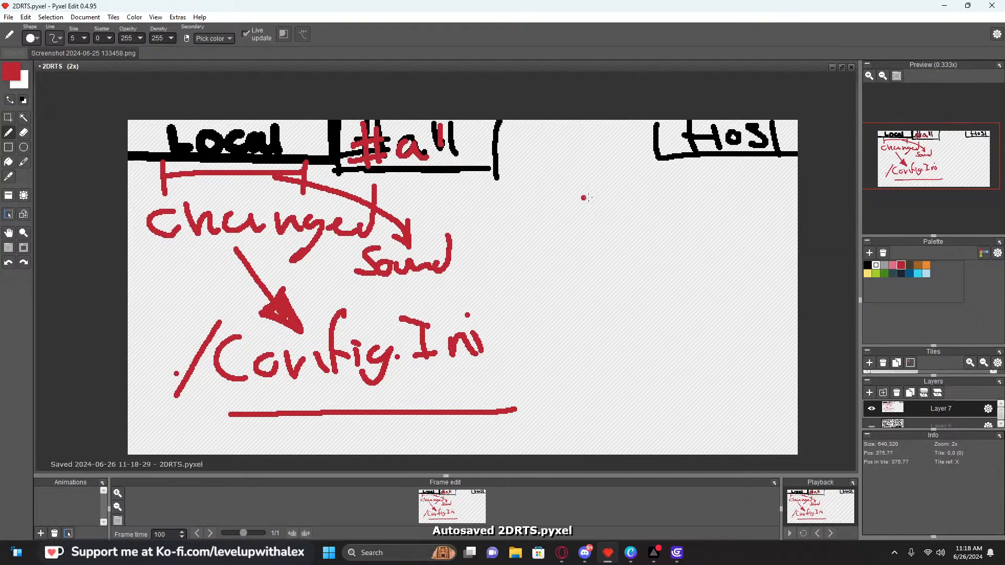
Undo the "changed", "Sound" and "./Config.Ini" sketch together with its bracket and arrows
key(ctrl+z)
key(ctrl+z)
key(ctrl+z)
key(ctrl+z)
key(ctrl+z)
key(ctrl+z)
key(ctrl+z)
key(ctrl+z)
key(ctrl+z)
key(ctrl+z)
key(ctrl+z)
key(ctrl+z)
key(ctrl+z)
key(ctrl+z)
key(ctrl+z)
key(ctrl+z)
key(ctrl+z)
key(ctrl+z)
key(ctrl+z)
key(ctrl+z)
key(ctrl+z)
key(ctrl+z)
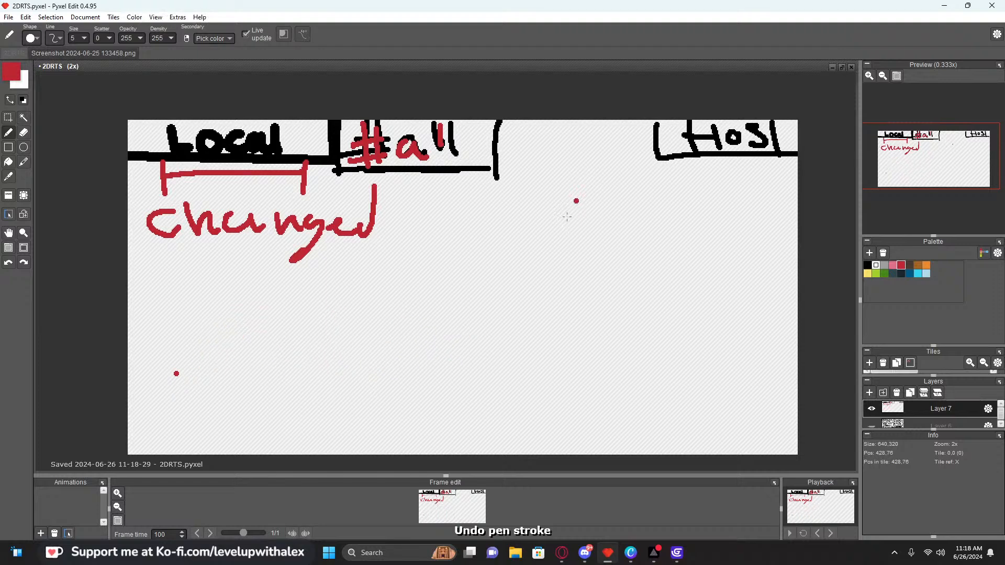
key(ctrl+z)
key(ctrl+z)
key(ctrl+z)
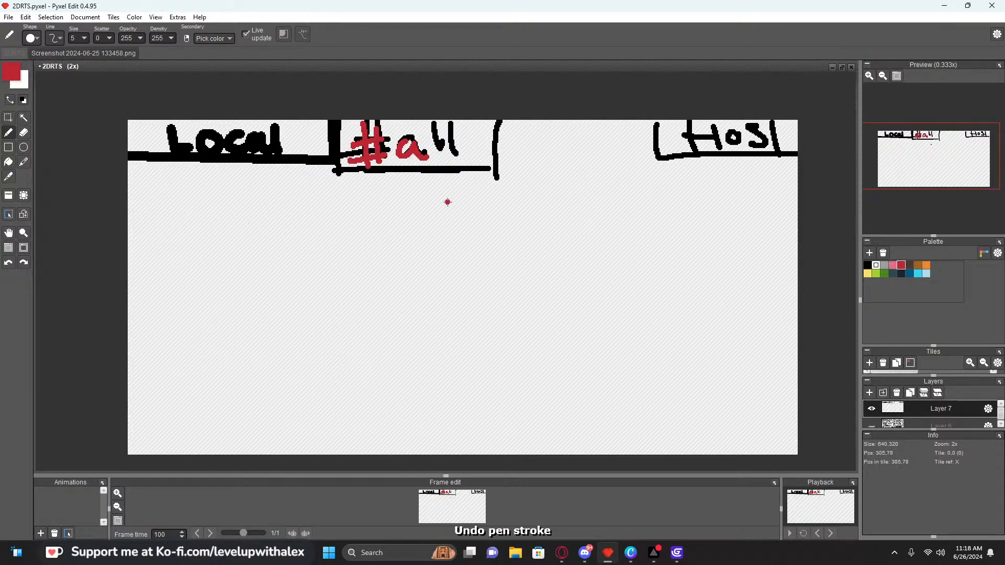
Undo the "#all" lettering and its frame lines between the "Local" and "Host" boxes
key(ctrl+z)
key(ctrl+z)
key(ctrl+z)
key(ctrl+z)
key(ctrl+z)
key(ctrl+z)
key(ctrl+z)
key(ctrl+z)
key(ctrl+z)
key(ctrl+z)
key(ctrl+z)
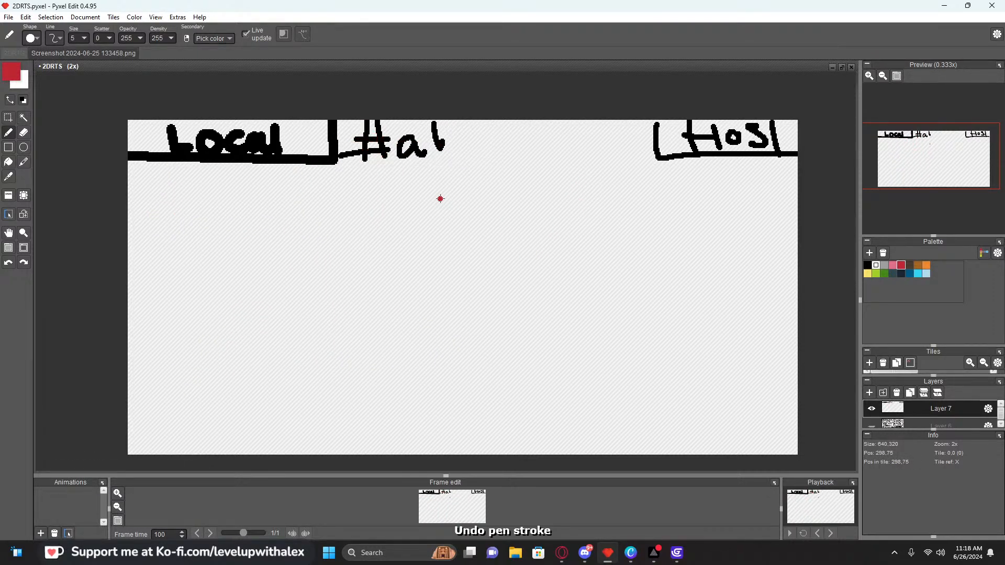
key(ctrl+z)
key(ctrl+z)
key(ctrl+z)
key(ctrl+z)
key(ctrl+z)
mouse_move(332, 161)
mouse_down()
mouse_move(797, 178)
mouse_move(342, 157)
mouse_move(788, 168)
mouse_up()
key(ctrl+z)
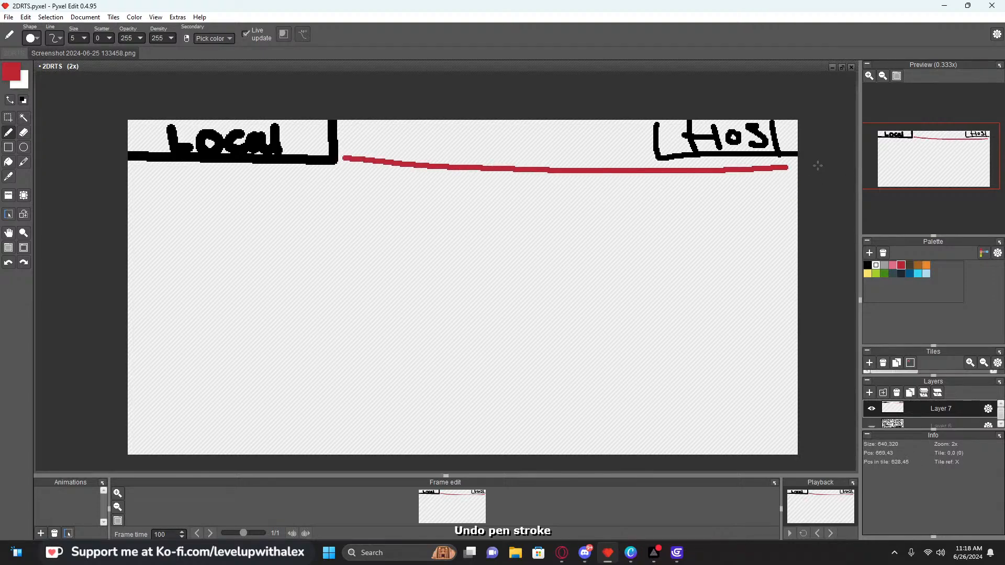
key(ctrl+z)
Draw a red arrow in each direction between the "Local" and "Host" boxes
click(324, 178)
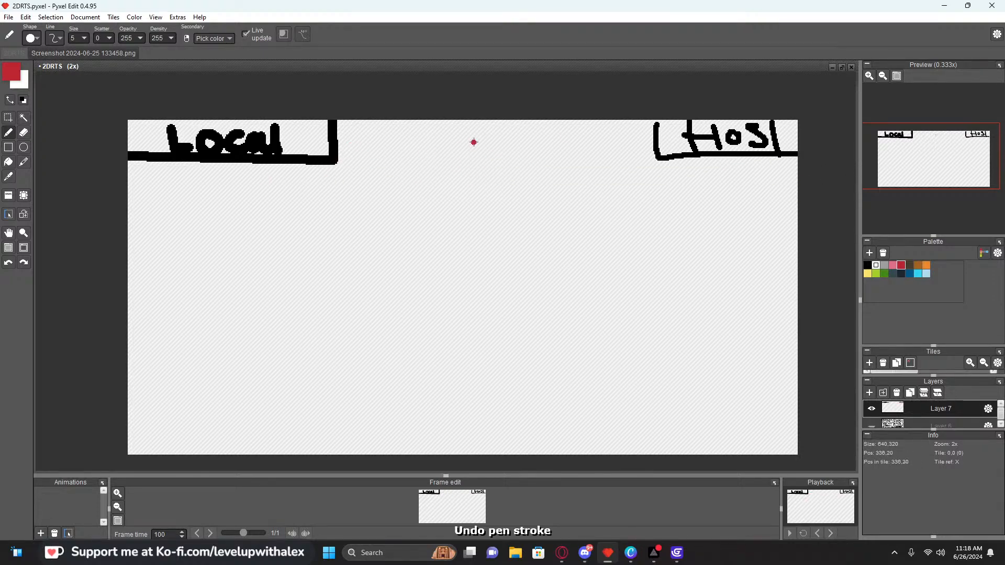
mouse_move(474, 141)
mouse_down()
mouse_move(640, 152)
mouse_move(601, 158)
mouse_up()
mouse_move(469, 147)
mouse_down()
mouse_move(380, 145)
mouse_move(426, 161)
mouse_up()
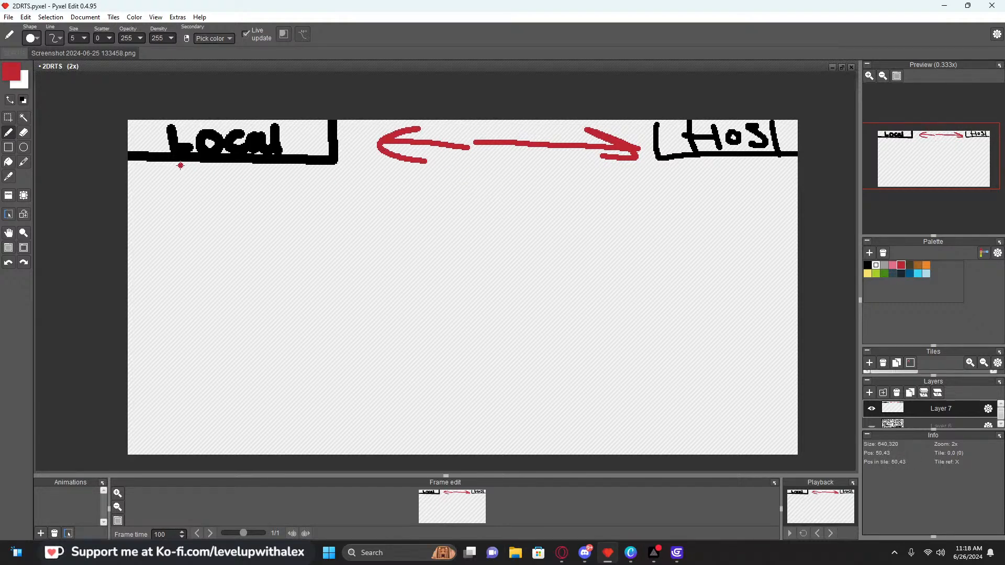
Draw a red opening bracket below "Local" and handwrite "Setting" inside it
mouse_move(175, 169)
mouse_down()
mouse_move(176, 233)
mouse_move(234, 242)
mouse_up()
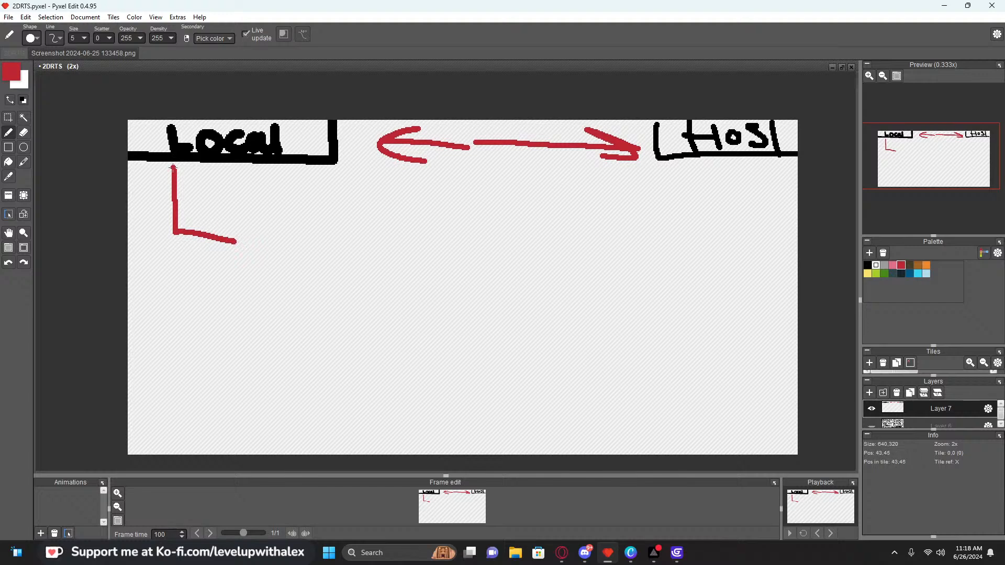
drag(175, 168, 212, 167)
mouse_move(211, 187)
mouse_down()
mouse_move(211, 205)
mouse_move(194, 206)
mouse_up()
click(236, 208)
mouse_move(217, 204)
mouse_down()
mouse_move(319, 201)
mouse_move(339, 226)
mouse_up()
click(354, 216)
key(ctrl+z)
Draw a pair of red brackets below "Host" and handwrite "Loot" between them
mouse_move(664, 167)
mouse_down()
mouse_move(642, 178)
mouse_move(690, 224)
mouse_up()
mouse_move(773, 167)
mouse_down()
mouse_move(791, 219)
mouse_move(757, 225)
mouse_up()
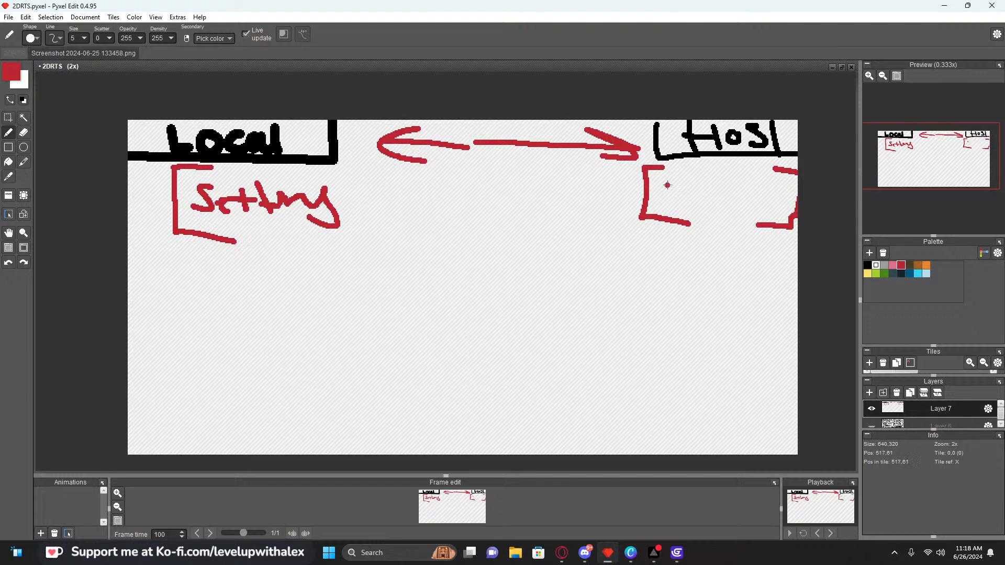
mouse_move(668, 186)
mouse_down()
mouse_move(683, 210)
mouse_move(662, 197)
mouse_move(670, 181)
mouse_up()
click(672, 188)
key(ctrl+z)
mouse_move(656, 198)
mouse_down()
mouse_move(679, 207)
mouse_move(742, 192)
mouse_up()
key(ctrl+z)
key(ctrl+z)
Draw a red arrow path from the "Loot" brackets back to the "Local" box and add short strokes beneath "Loot"
mouse_move(711, 234)
mouse_down()
mouse_move(711, 270)
mouse_move(416, 198)
mouse_move(439, 182)
mouse_move(406, 180)
mouse_move(369, 139)
mouse_move(358, 148)
mouse_up()
click(415, 236)
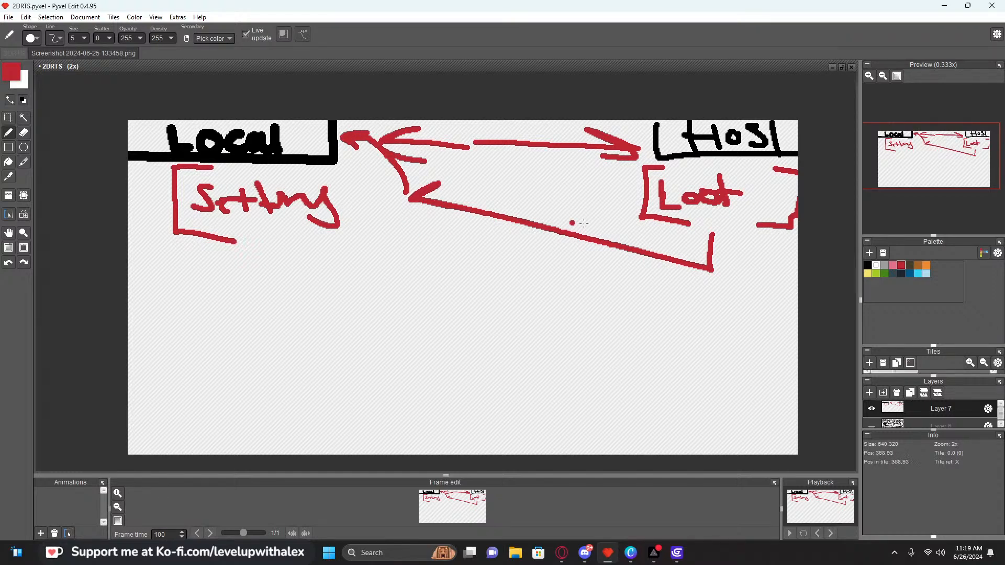
drag(674, 217, 679, 240)
drag(658, 236, 702, 241)
Undo the arrow path from "Loot" to "Local" and the latest strokes around "Loot"
key(ctrl+z)
key(ctrl+z)
key(ctrl+z)
key(ctrl+z)
key(ctrl+z)
key(ctrl+z)
key(ctrl+z)
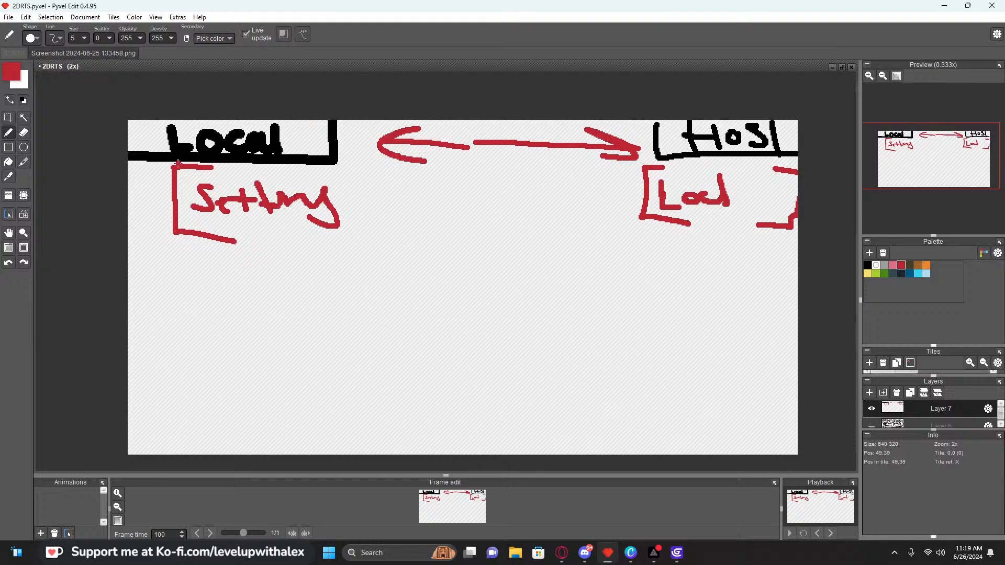
Replace the "Local" label with a handwritten red "Client"
mouse_move(168, 130)
mouse_down()
mouse_move(183, 126)
mouse_move(192, 152)
mouse_move(204, 135)
mouse_move(225, 150)
mouse_move(204, 141)
mouse_move(277, 138)
mouse_move(162, 141)
mouse_move(184, 155)
mouse_move(282, 130)
mouse_move(284, 155)
mouse_up()
key(e)
key(b)
drag(287, 138, 317, 138)
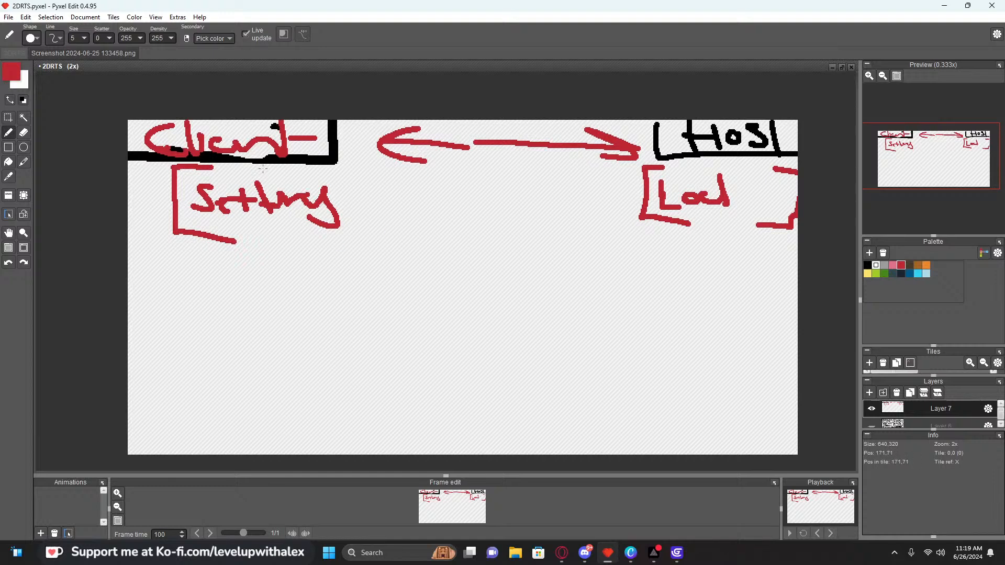
Close the bracket around "Setting" in red and add a line from it towards "Host" and a bent arrow below it
mouse_move(345, 165)
mouse_down()
mouse_move(370, 164)
mouse_move(313, 241)
mouse_up()
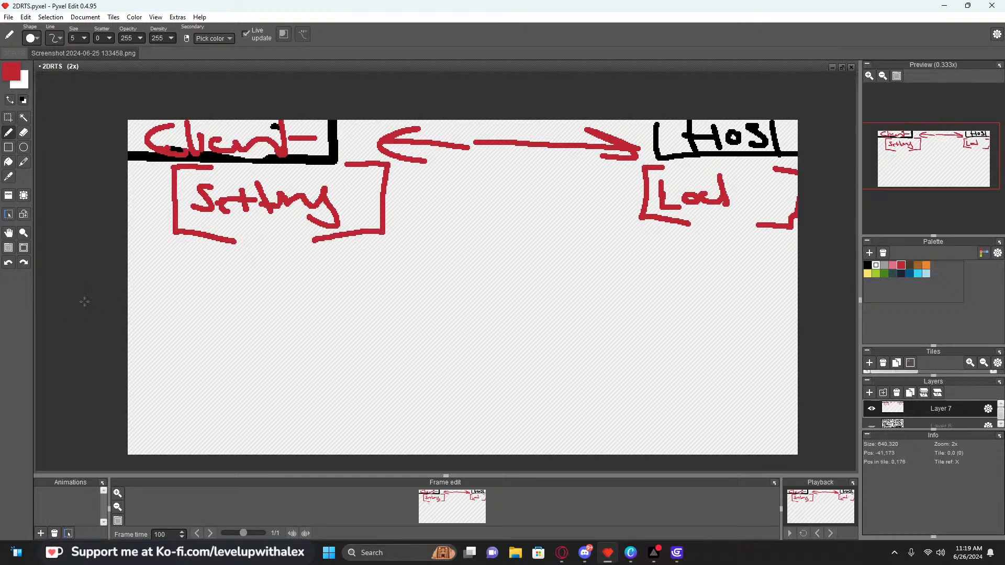
drag(408, 201, 529, 202)
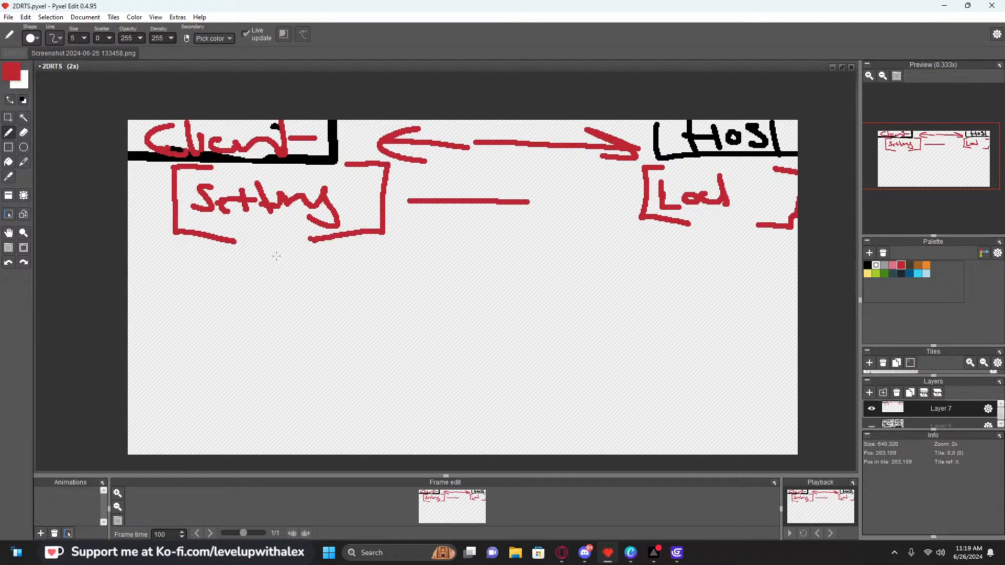
mouse_move(196, 245)
mouse_down()
mouse_move(195, 311)
mouse_move(215, 317)
mouse_move(211, 328)
mouse_up()
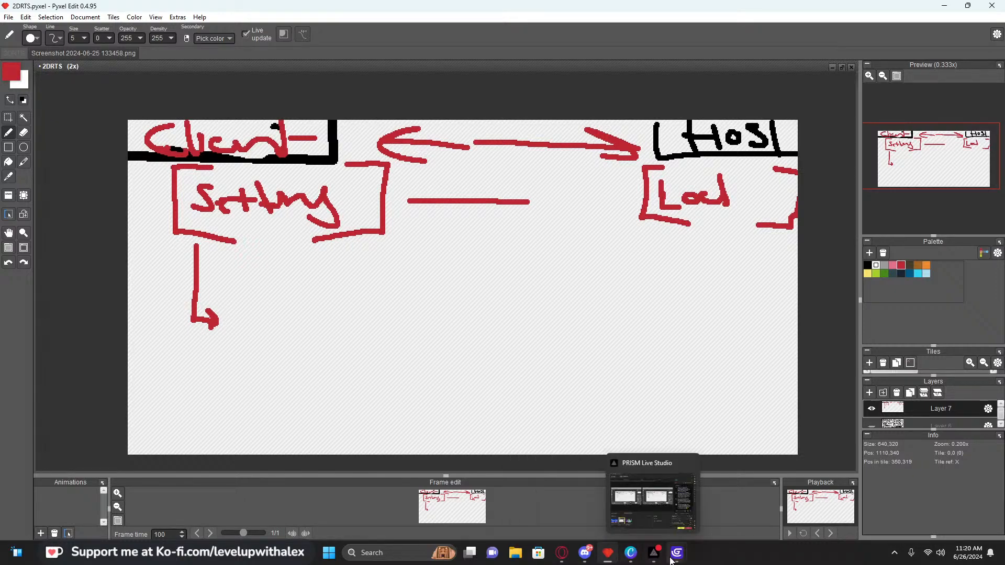
Switch to the game project in GDevelop
mouse_move(677, 553)
click(619, 491)
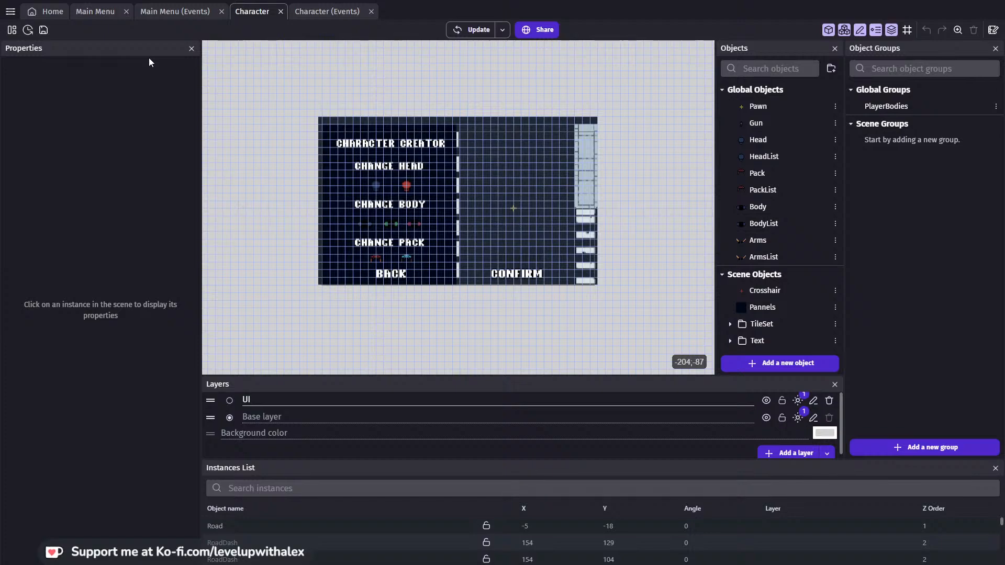
Review the Settings structure in the project's global variables, including its Cosmetics children, without changing anything
click(184, 14)
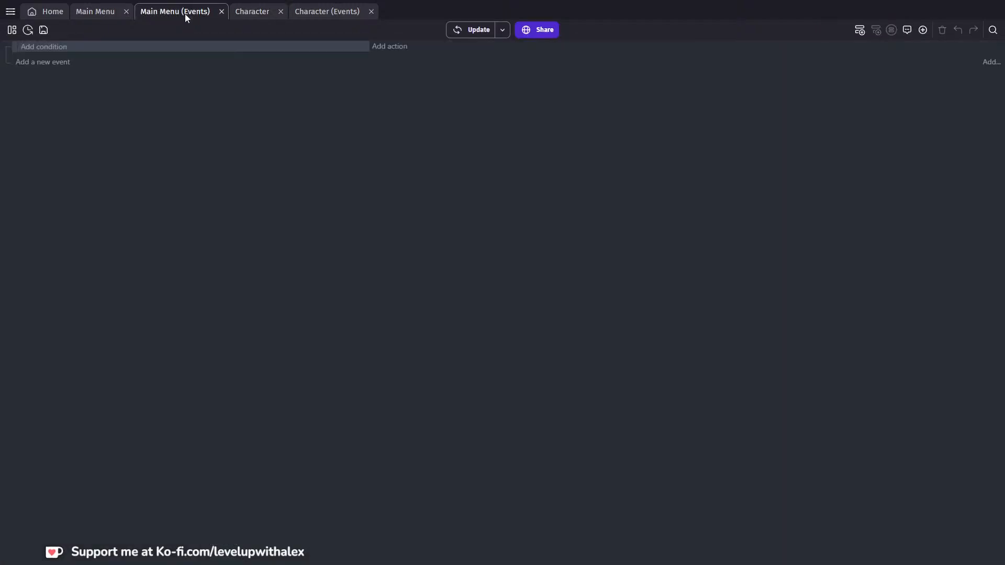
click(90, 10)
click(12, 30)
click(56, 153)
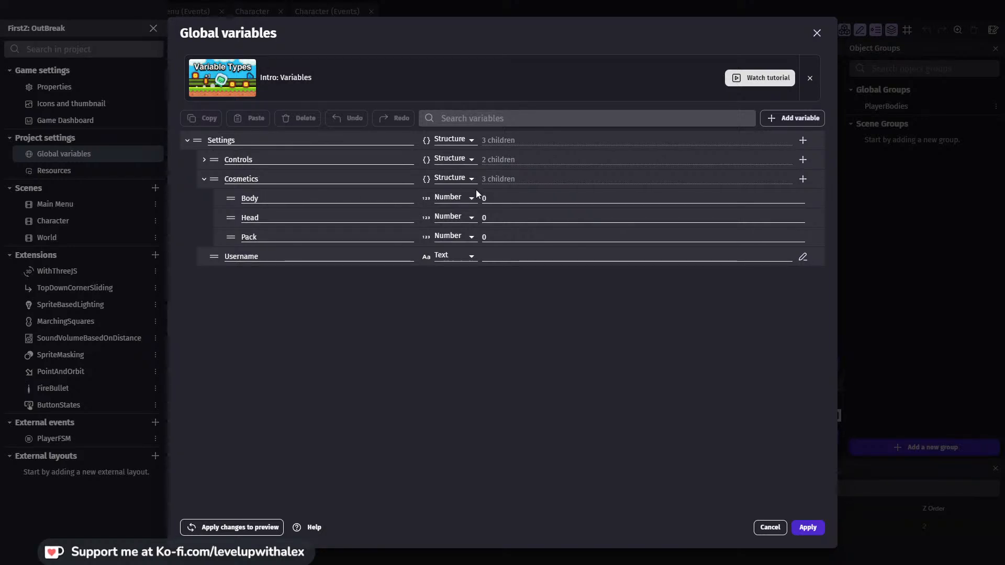
click(186, 141)
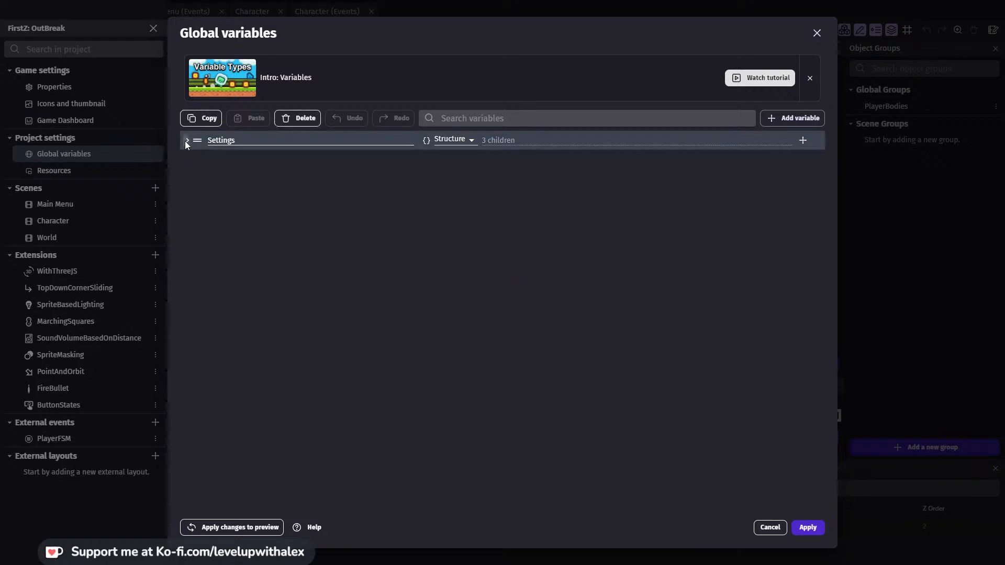
click(186, 141)
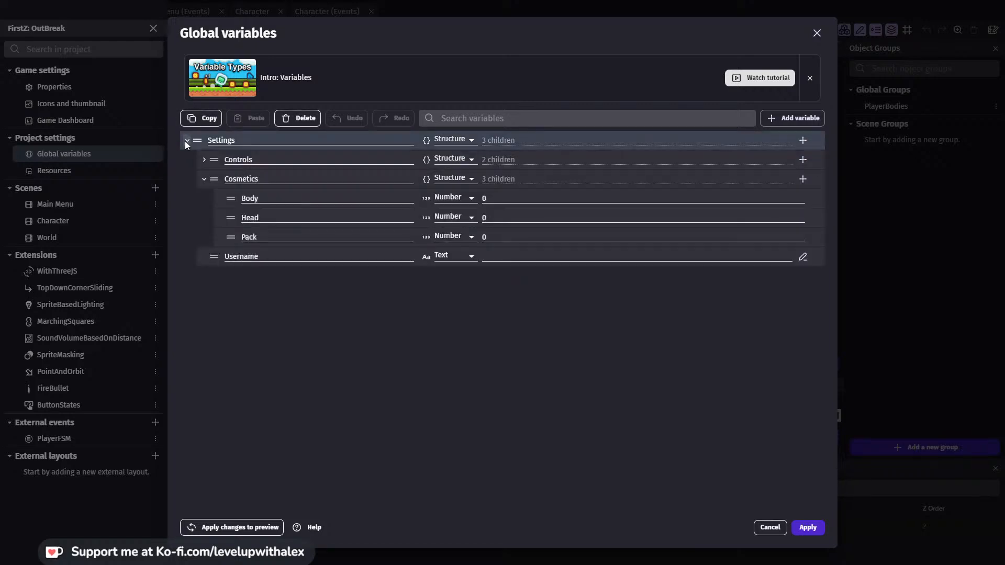
click(817, 34)
click(244, 72)
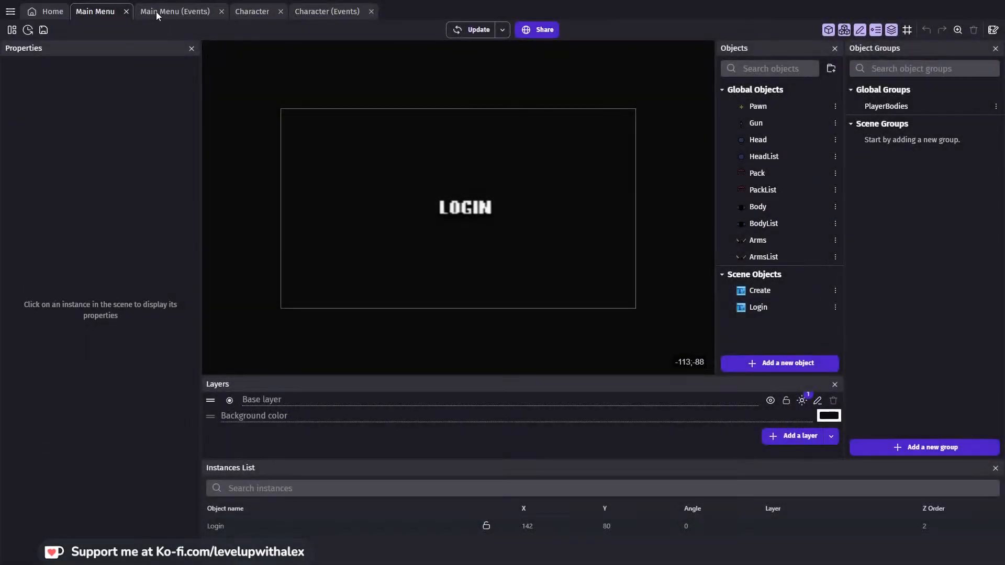
Examine the Character scene's events, from the start-up object creation through the Head, Body and Pack choices to the Confirm and Preview Mode logic
click(156, 11)
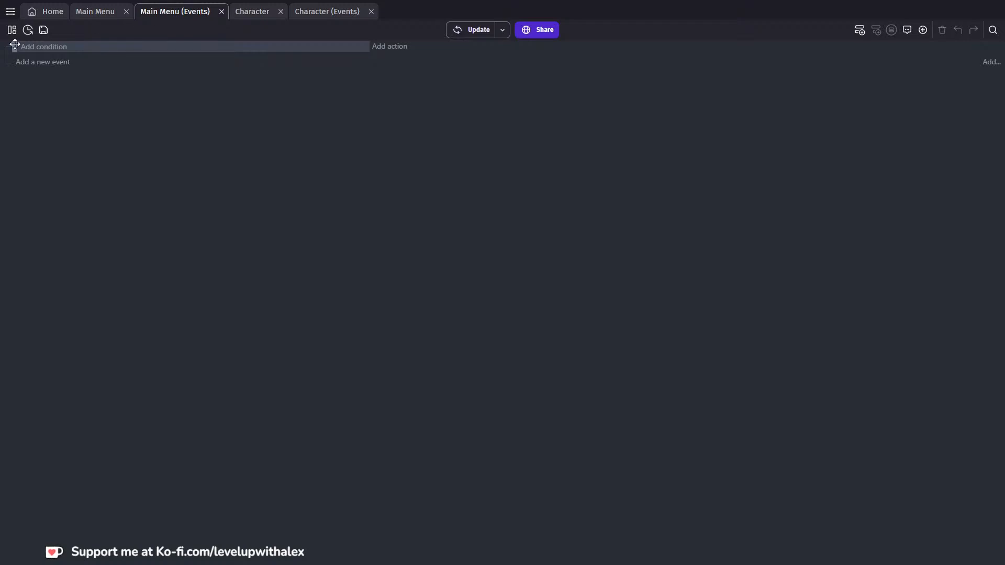
click(345, 11)
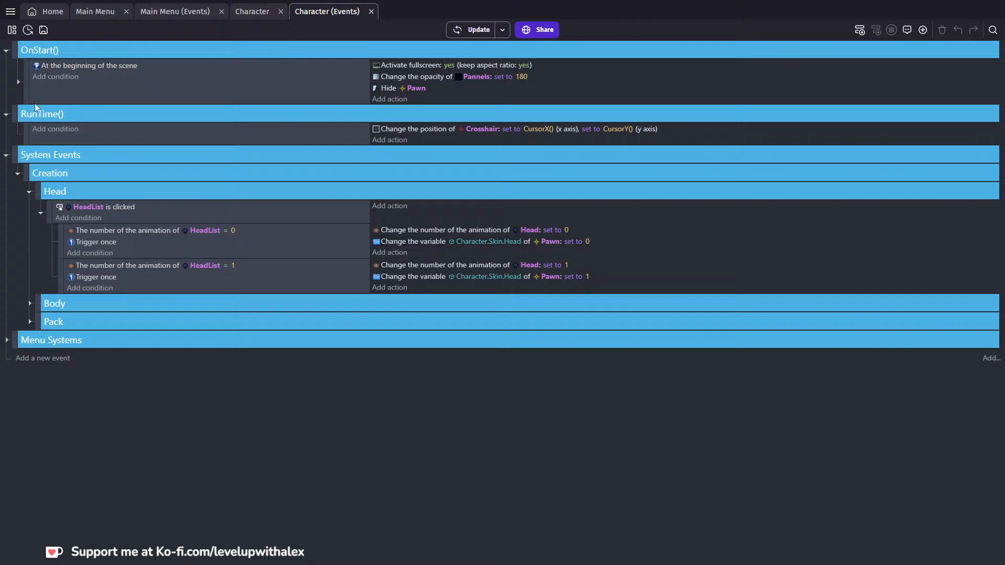
click(17, 84)
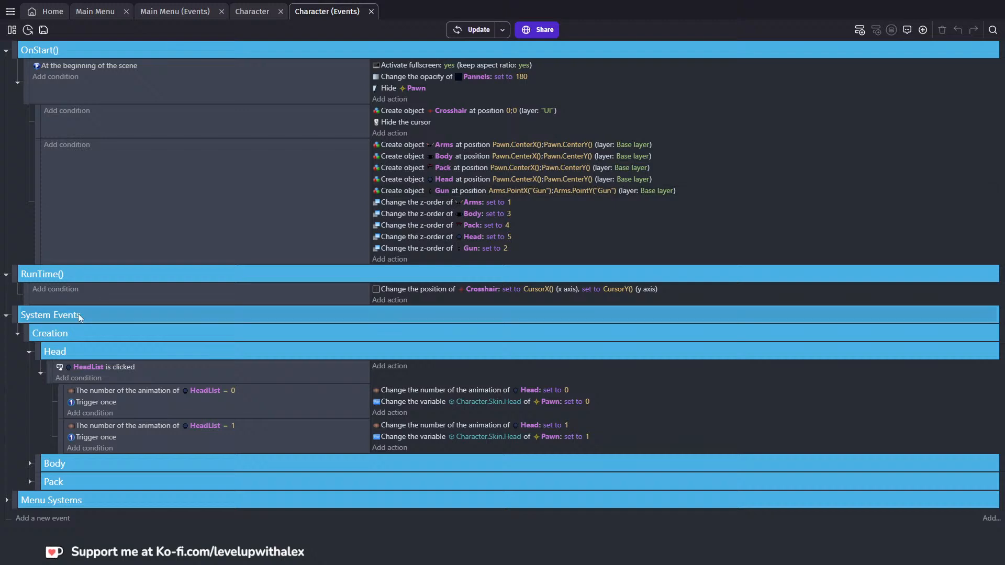
click(30, 481)
click(30, 464)
scroll(203, 431, down, 3)
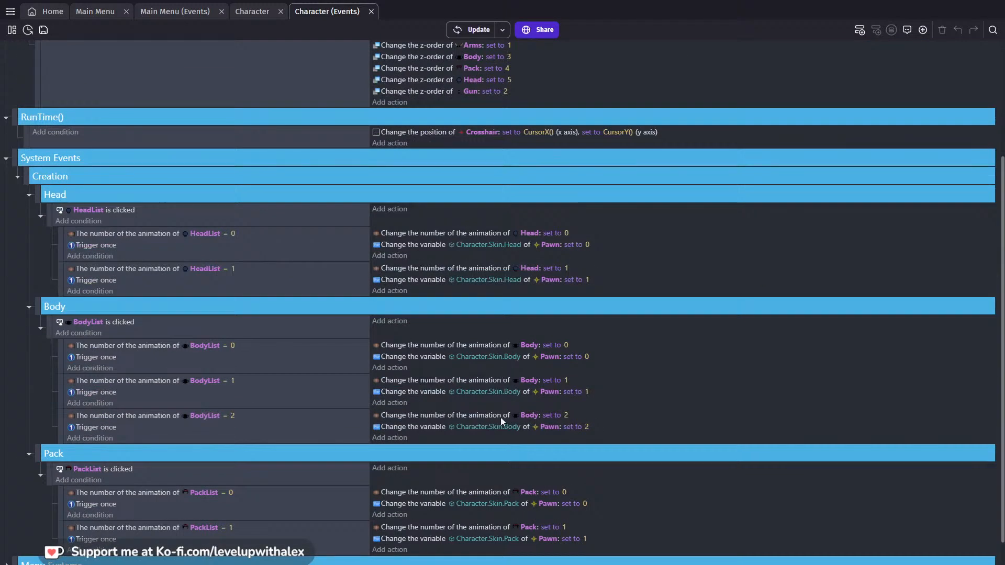
scroll(463, 479, down, 1)
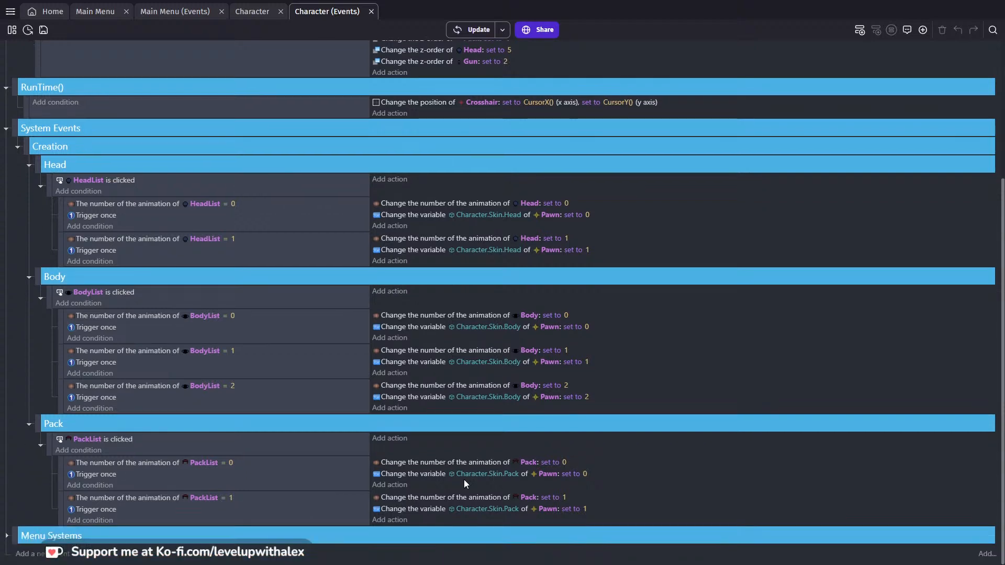
click(6, 535)
scroll(80, 485, down, 4)
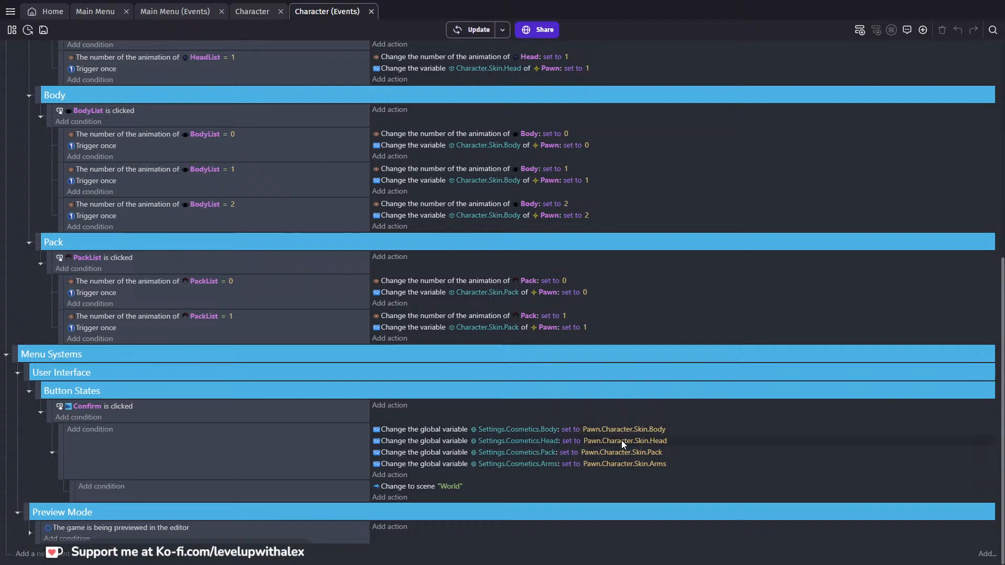
click(30, 533)
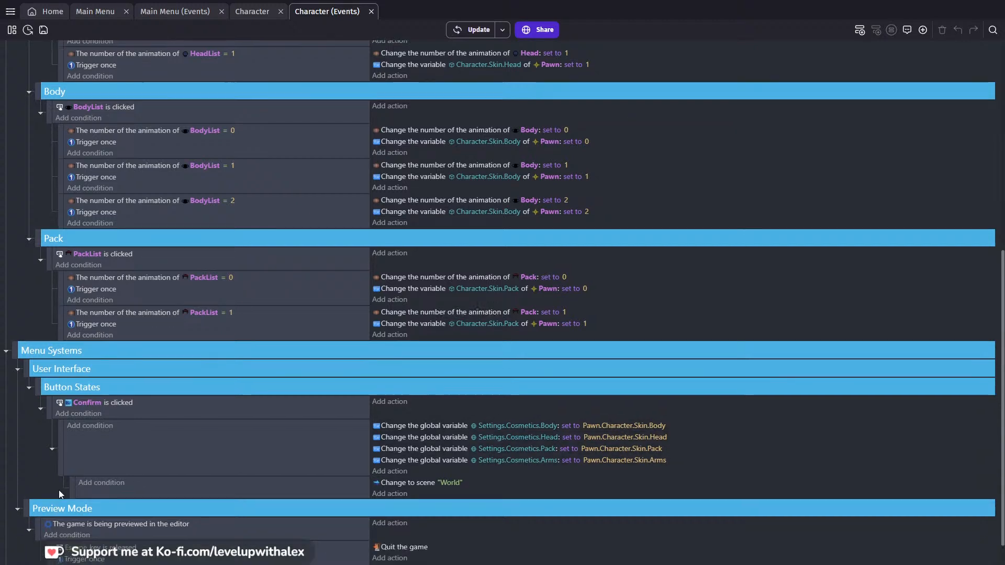
scroll(261, 487, down, 1)
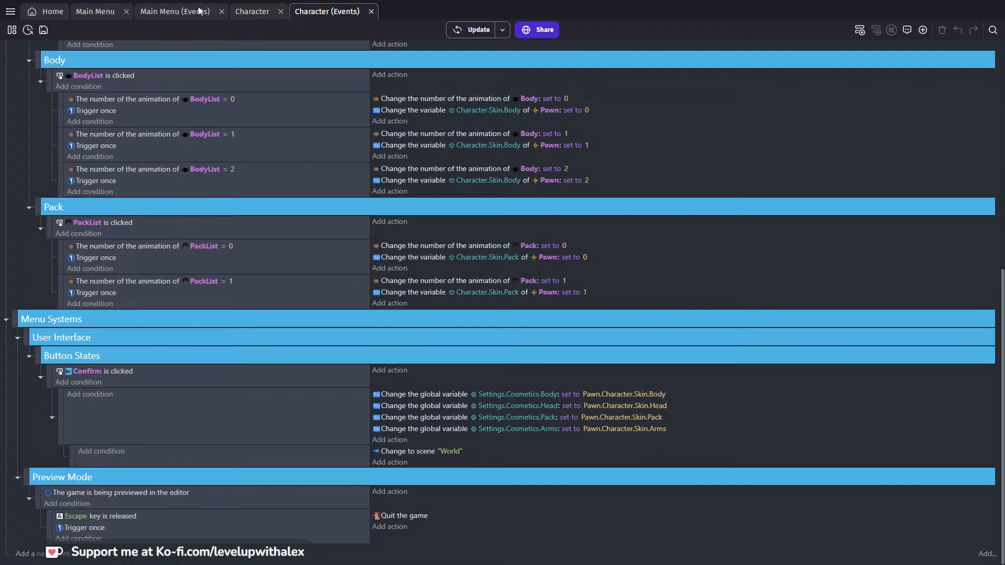
click(11, 30)
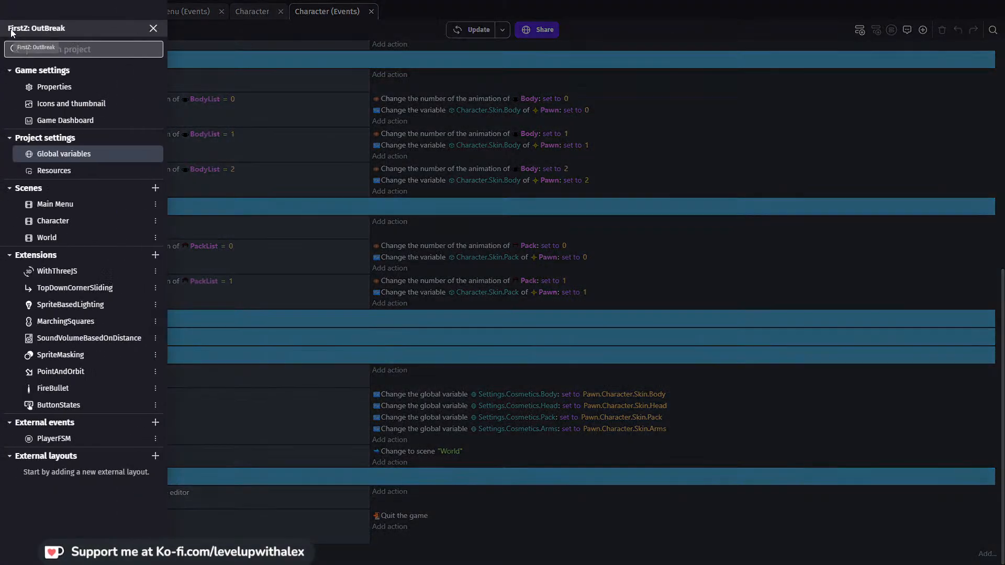
click(253, 523)
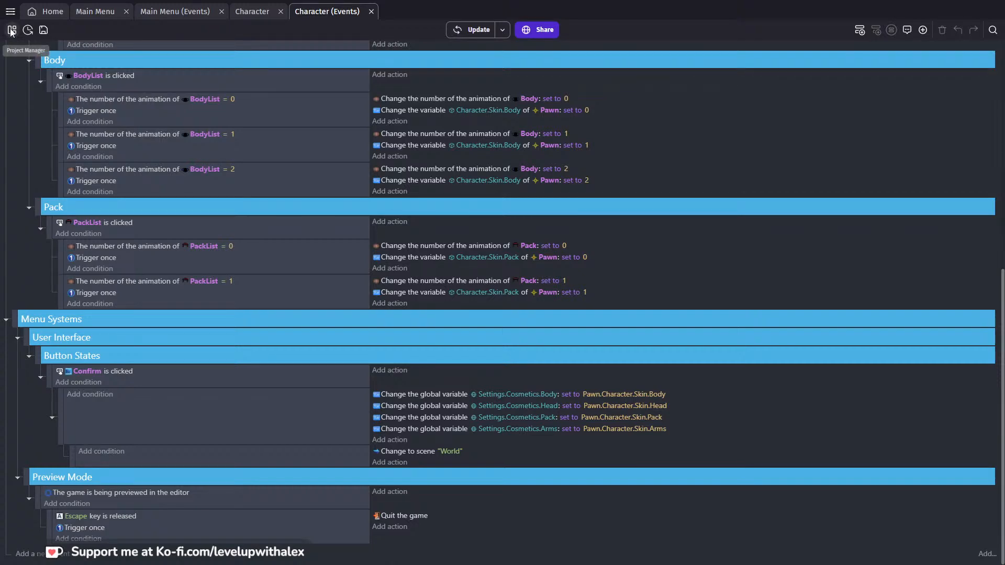
click(11, 30)
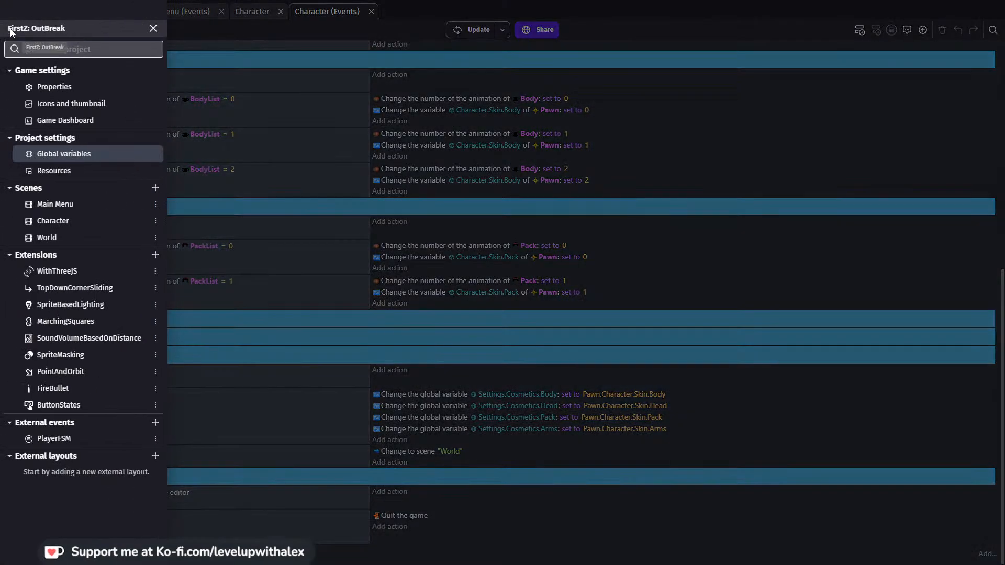
click(234, 43)
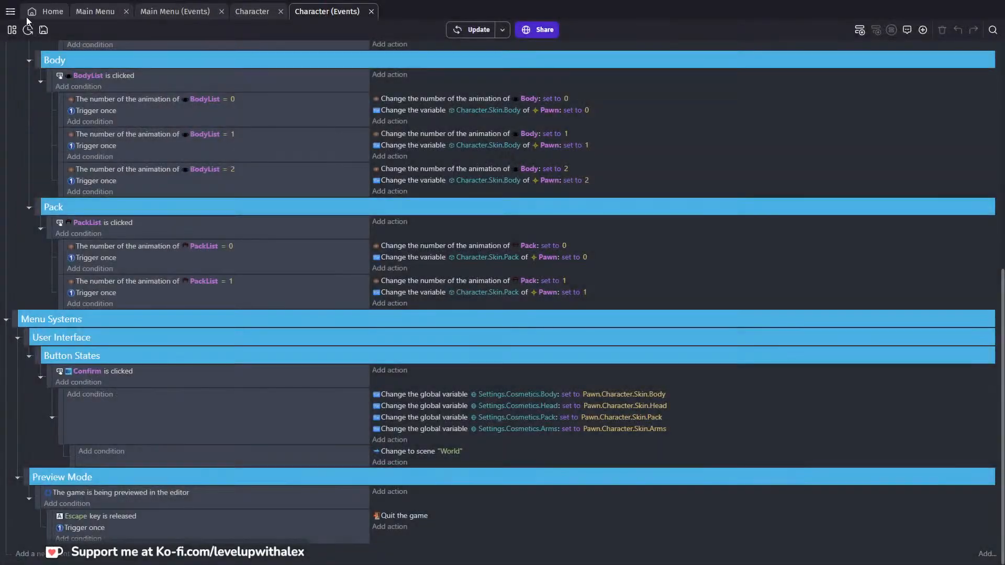
Open the Super Toast World [SRC] project and expand the SaveData group's per-slot storage checks in the MainMenu events
click(40, 14)
scroll(249, 419, down, 2)
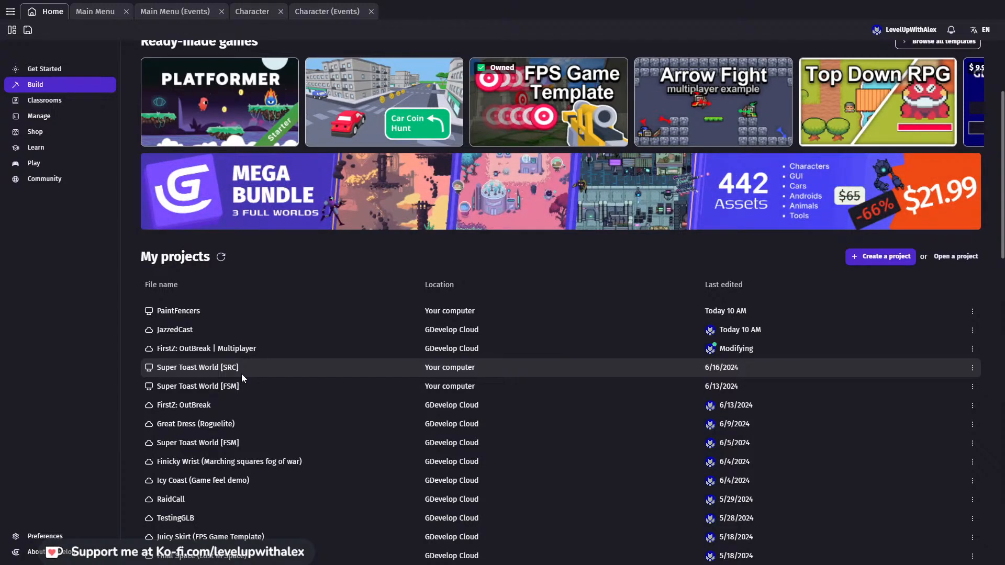
click(241, 369)
click(528, 276)
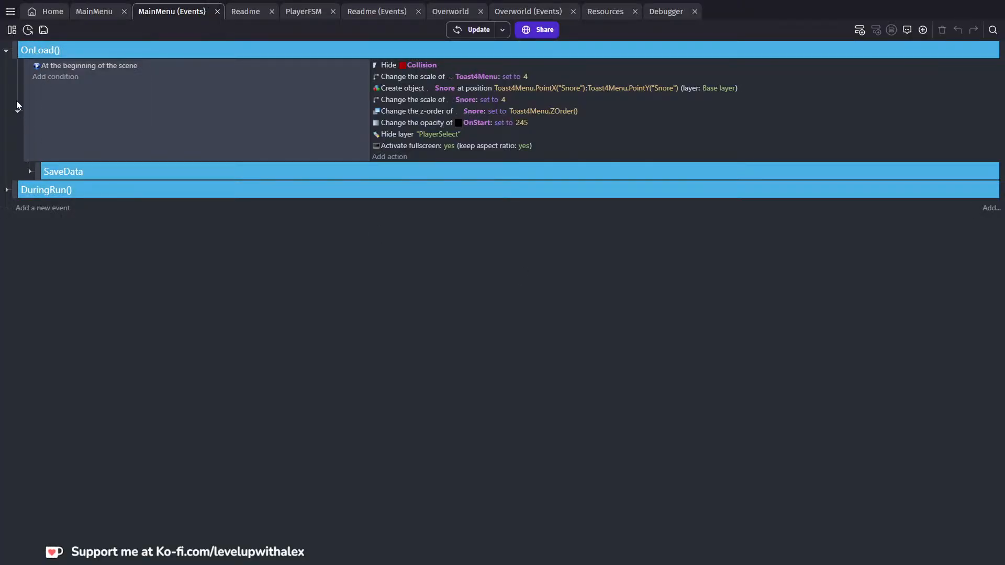
click(29, 173)
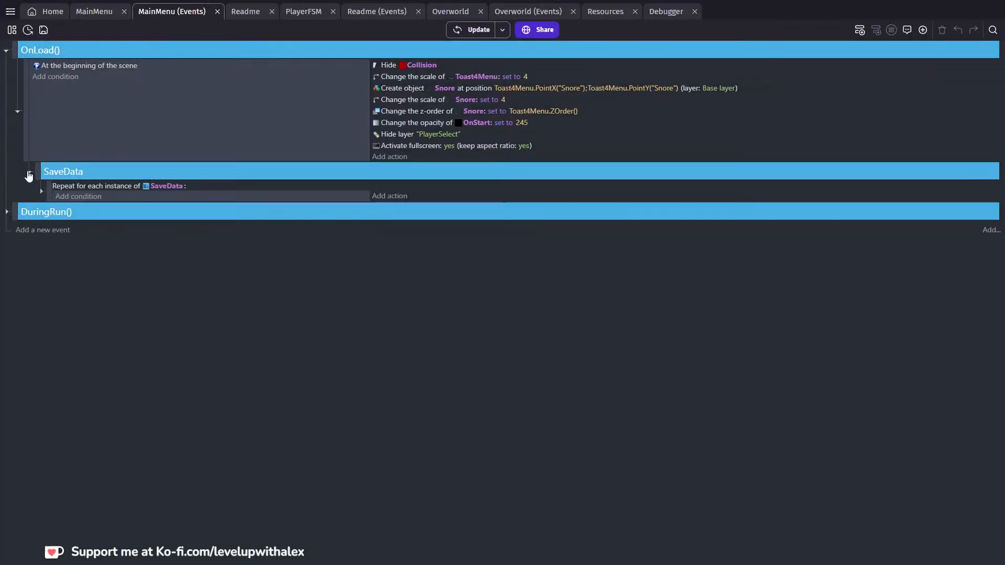
click(40, 191)
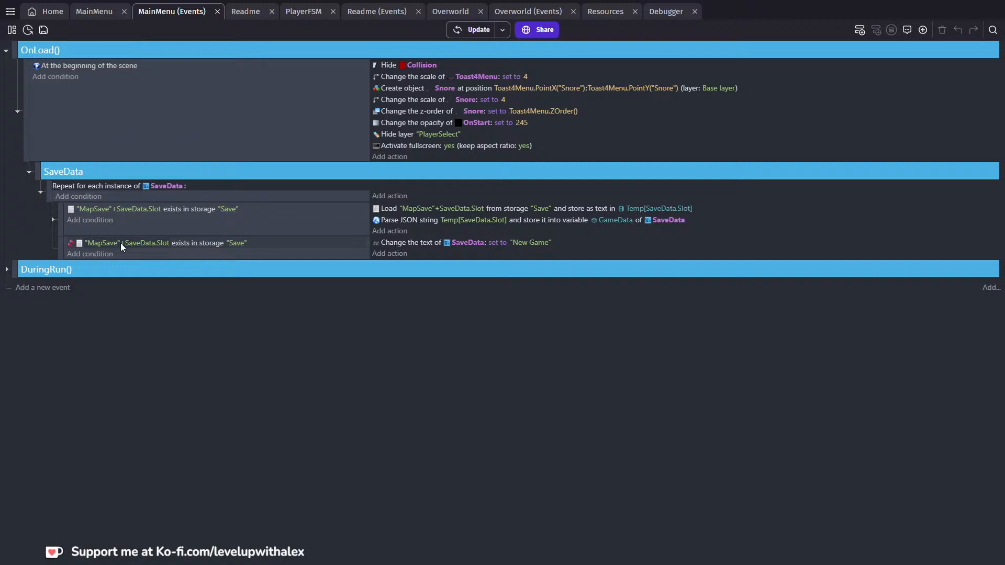
Launch a new preview of Super Toast World and continue past the title screen to the save slots
click(466, 30)
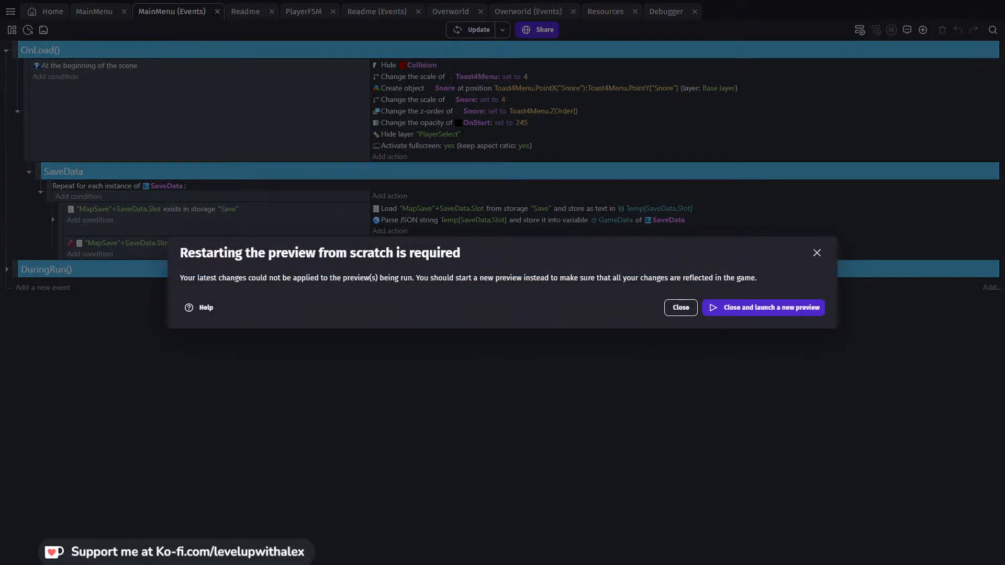
click(747, 310)
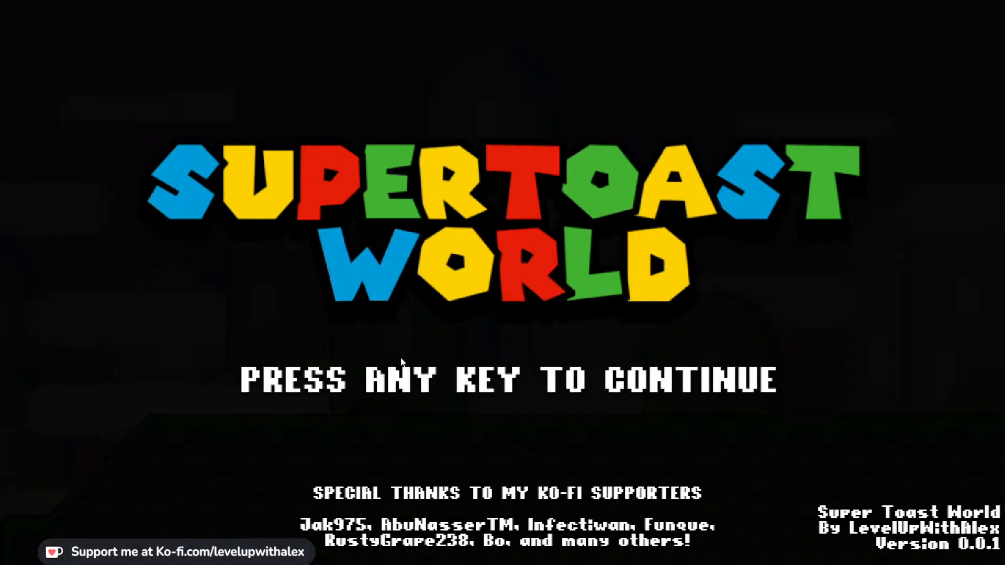
key(space)
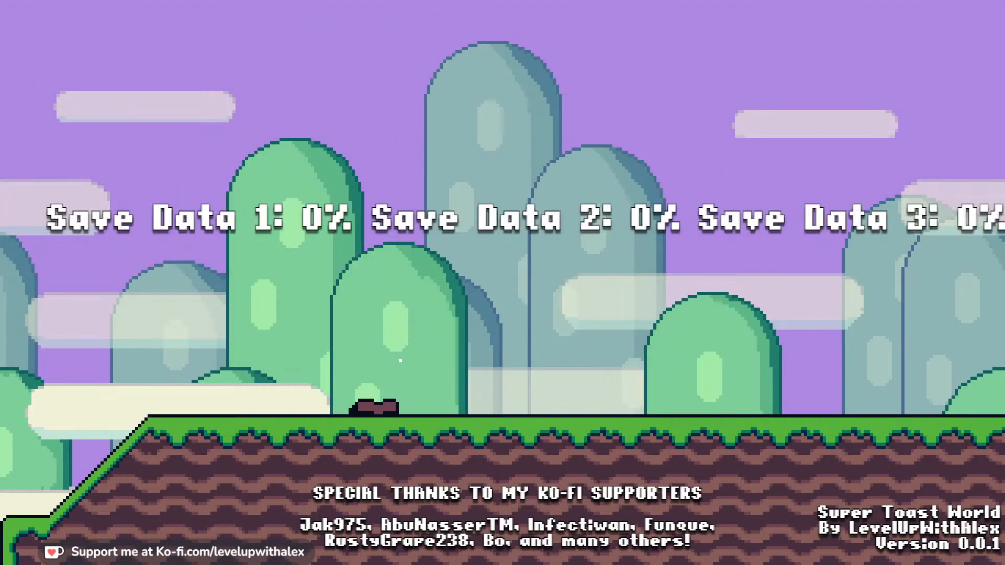
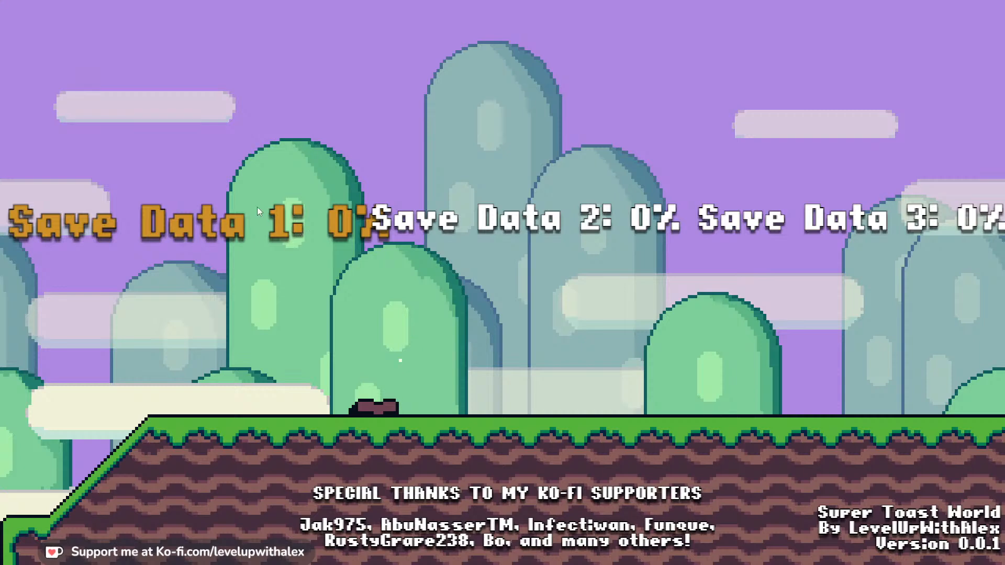
Start a single-player game in Save Data 2, proceed to the Grasslands overworld, and return to the MainMenu events
click(454, 219)
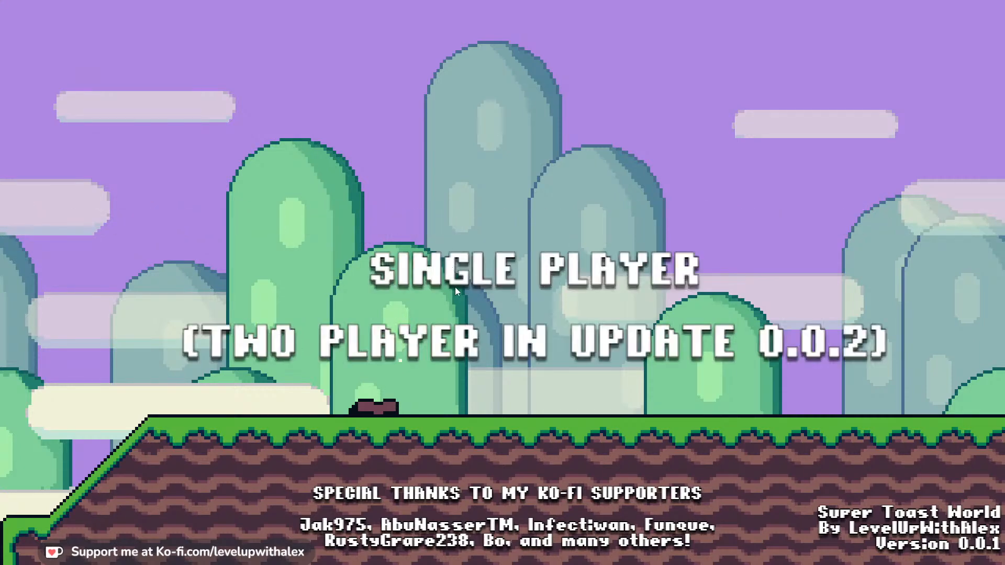
key(Right)
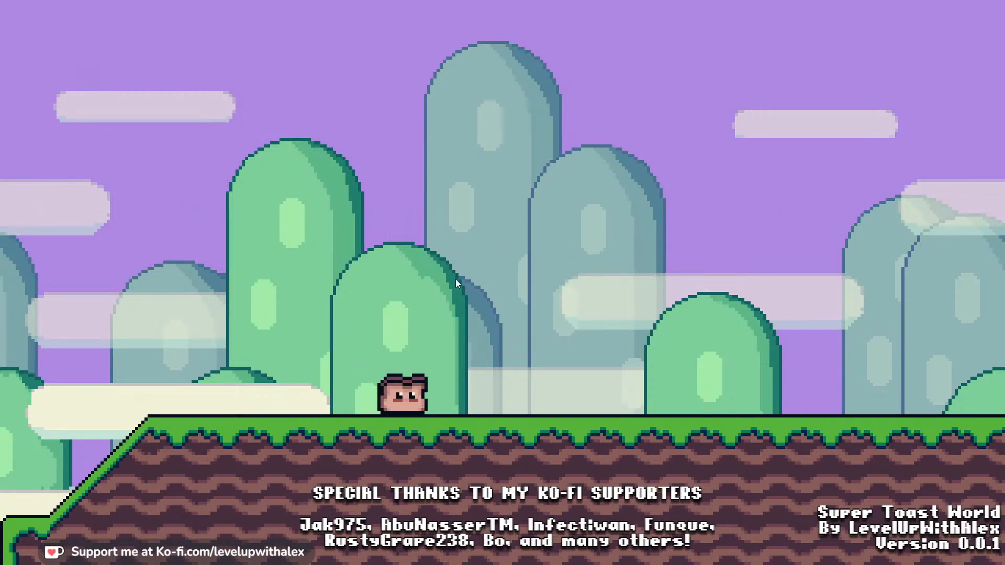
key(Right)
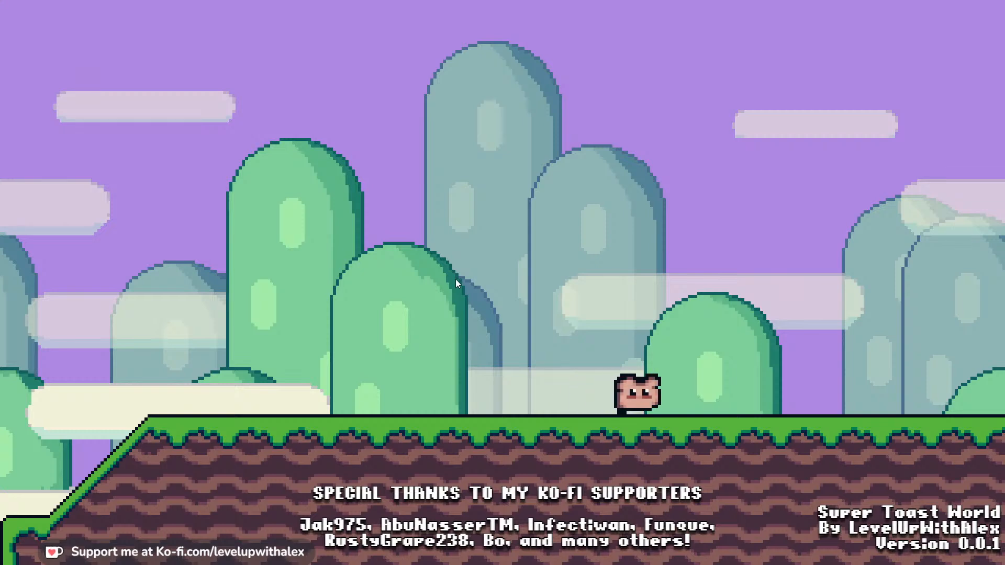
key(Right)
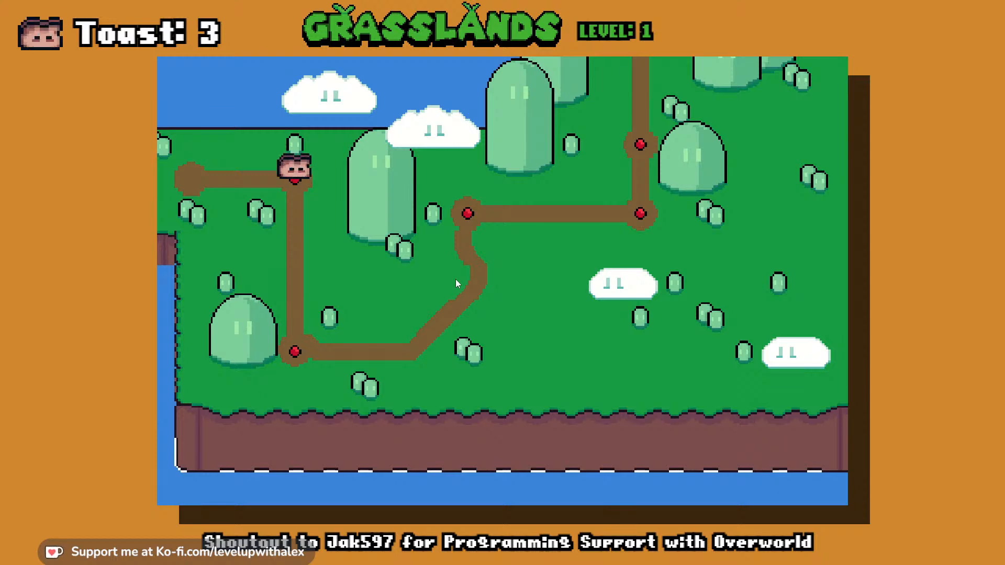
key(alt+Tab)
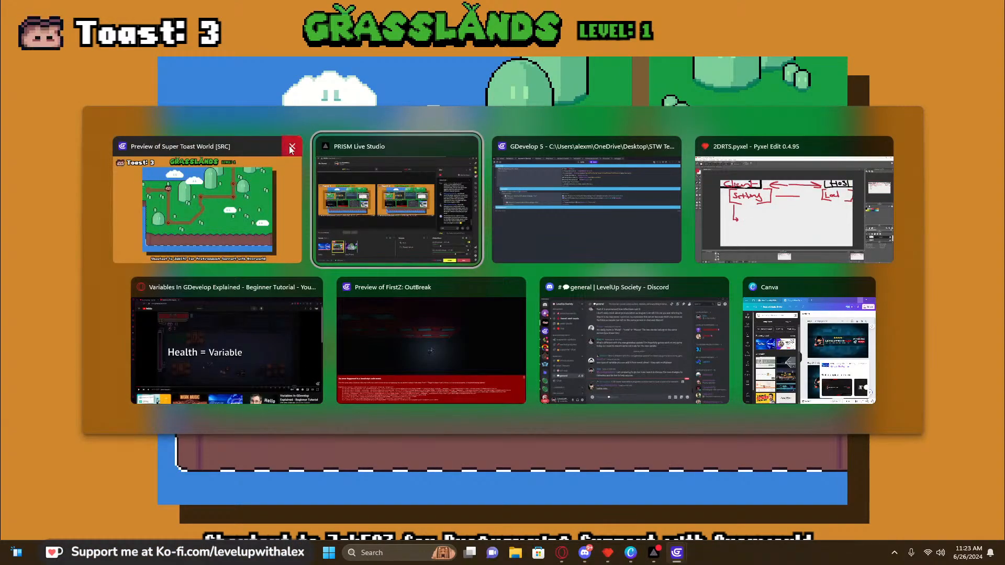
key(alt+Tab)
click(381, 545)
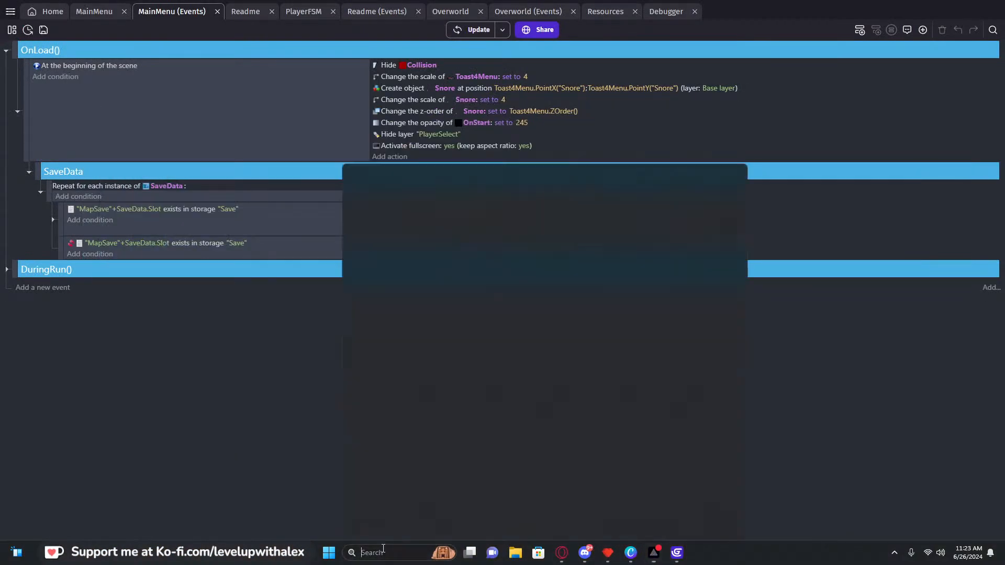
text(%)
key(BackSpace)
key(BackSpace)
text($)
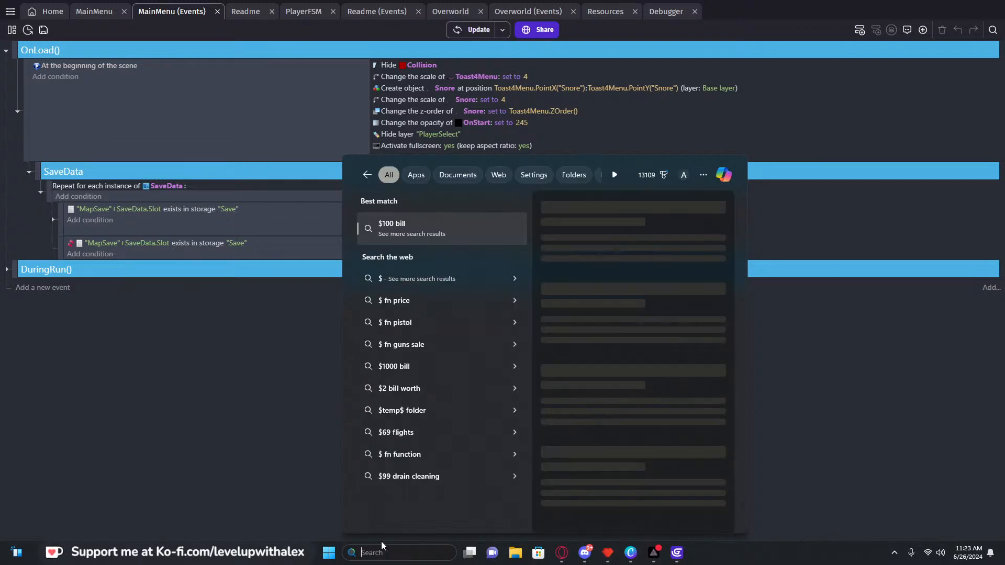
key(BackSpace)
text(%app)
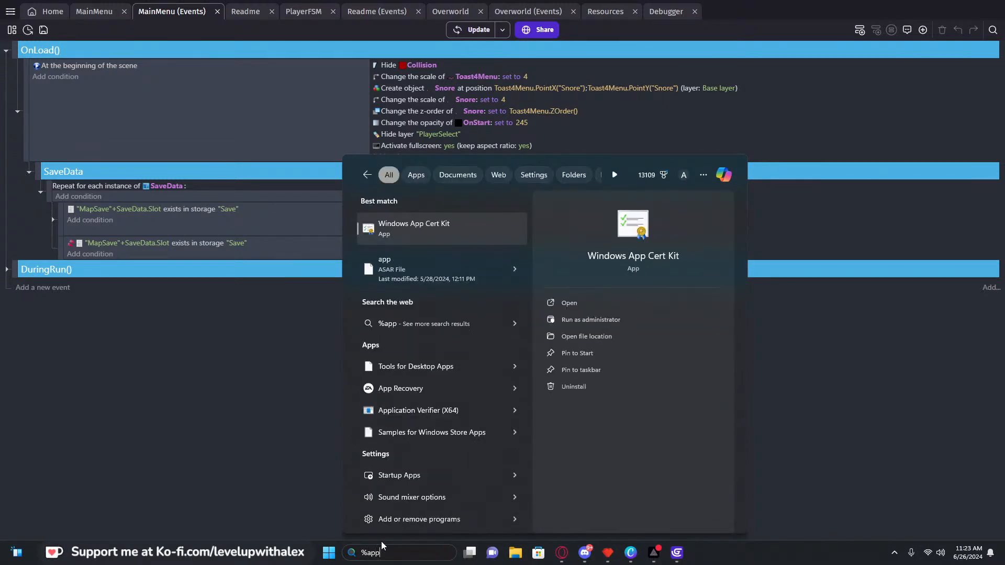
text(d)
key(BackSpace)
key(BackSpace)
key(BackSpace)
key(BackSpace)
key(BackSpace)
text(r)
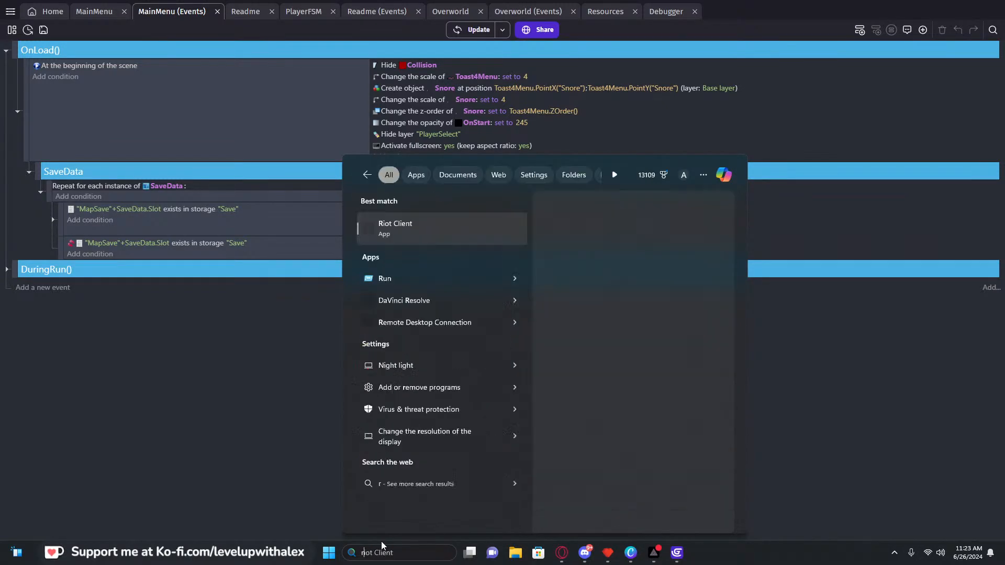
key(BackSpace)
click(237, 476)
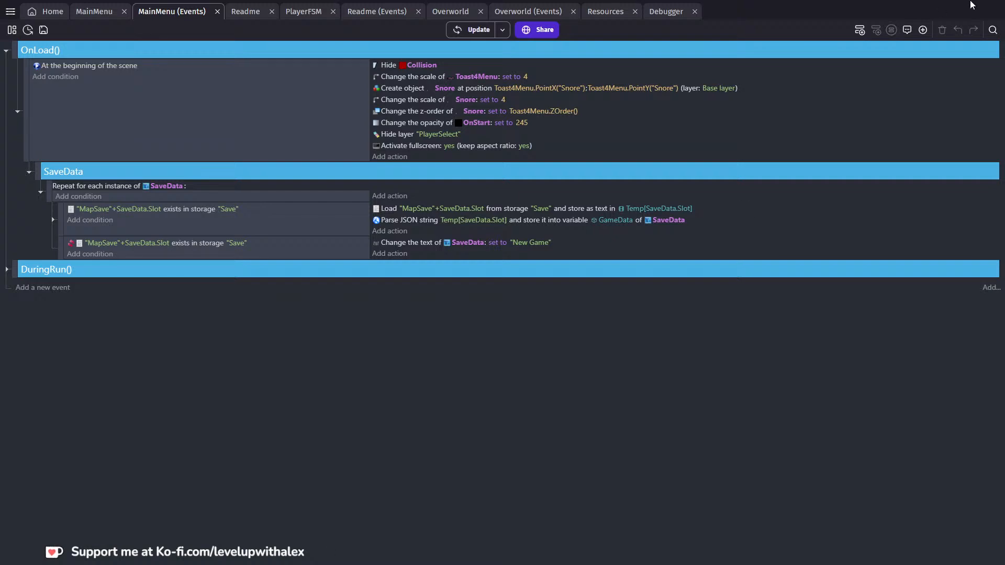
Leave the editor's fullscreen mode and open the %appdata% folder through the Windows Run dialog
key(alt+Tab)
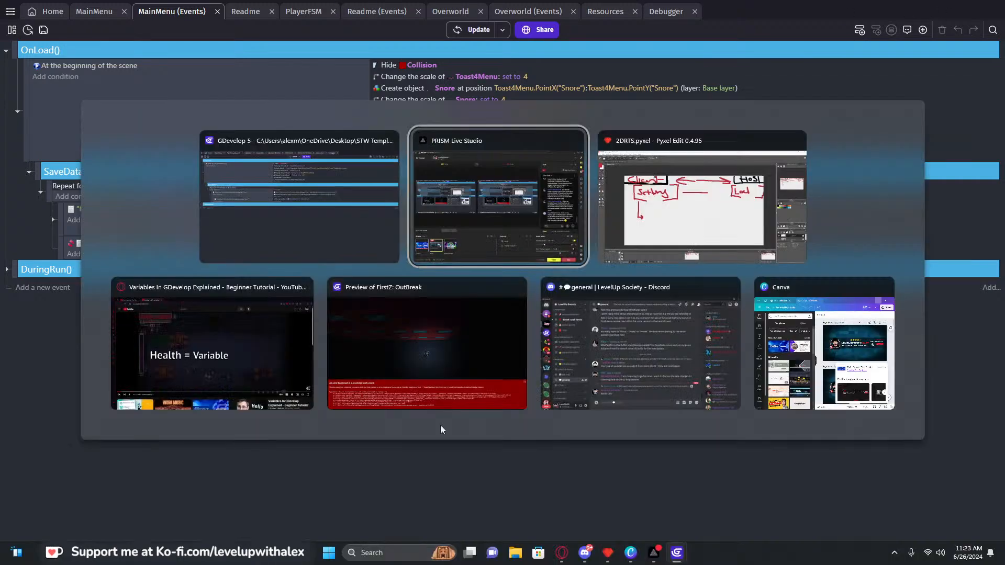
click(296, 204)
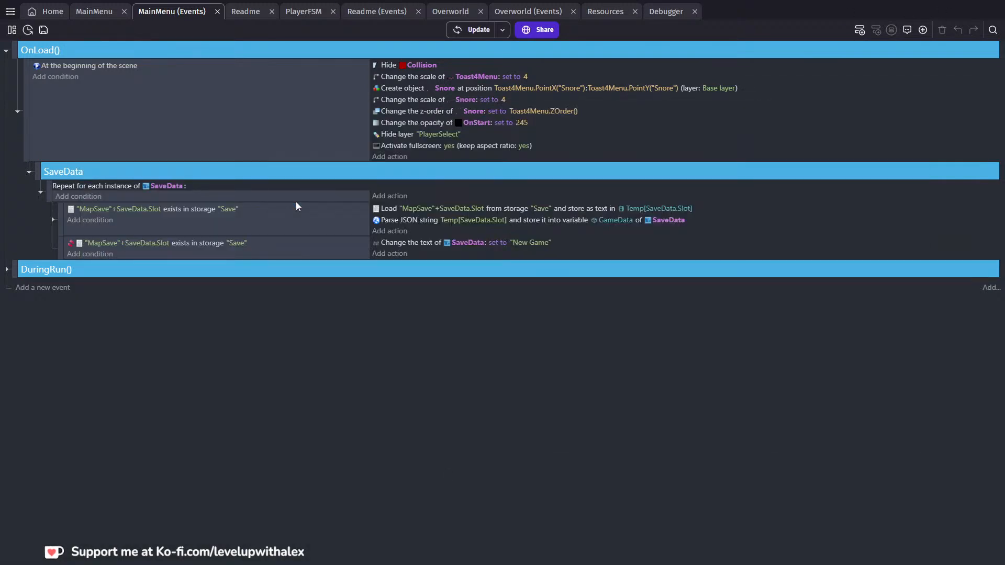
key(F11)
click(395, 554)
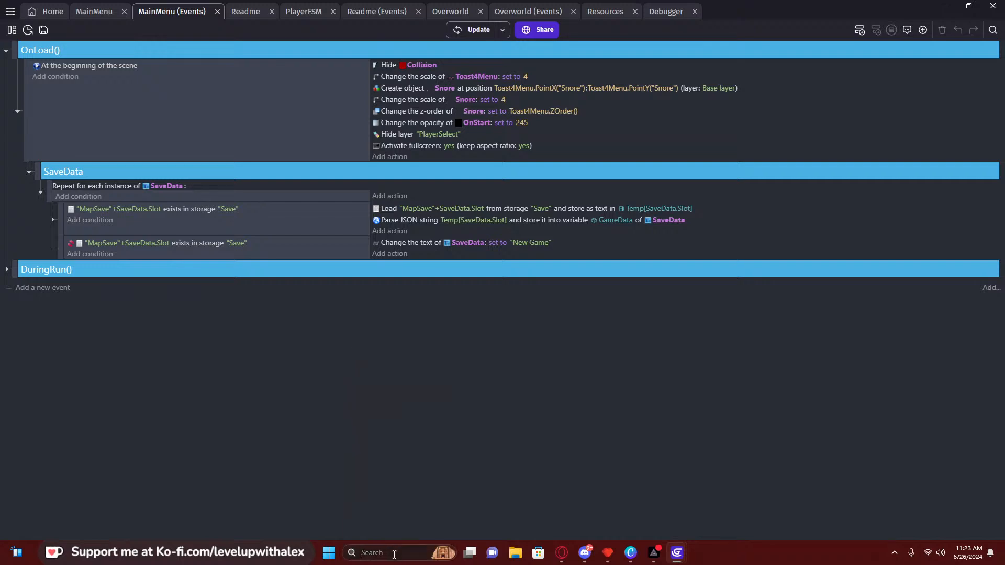
click(302, 480)
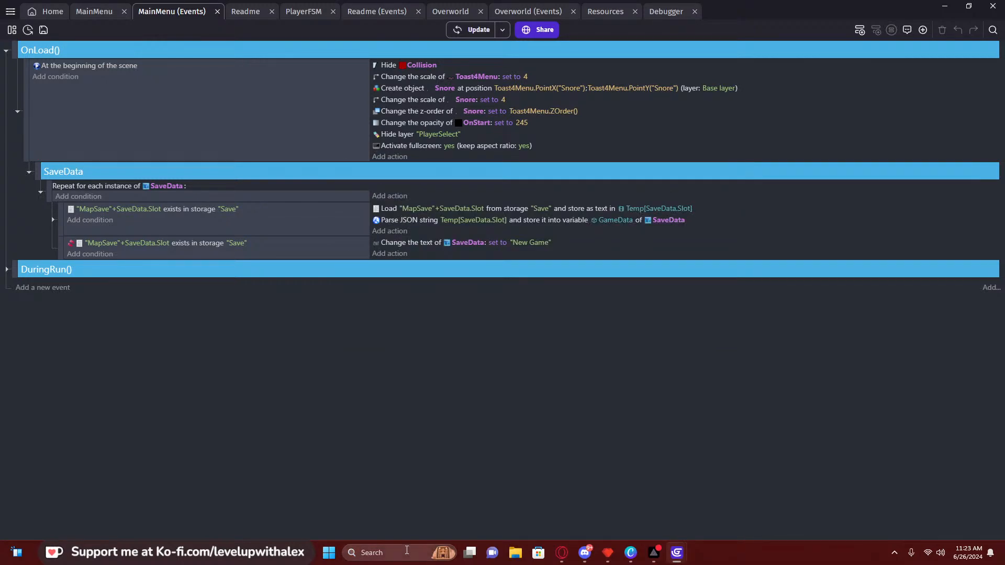
click(407, 550)
text(run)
key(Return)
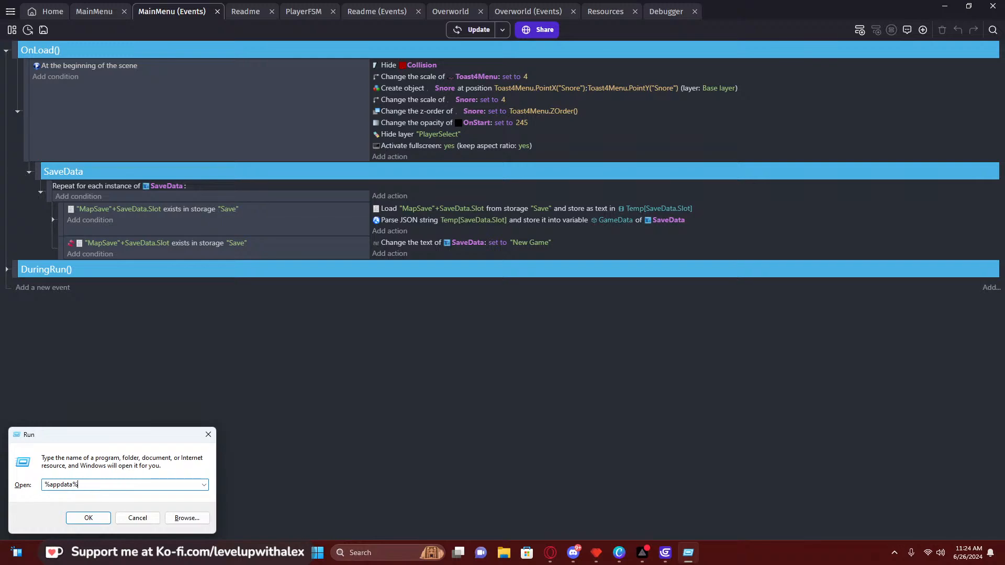
key(Return)
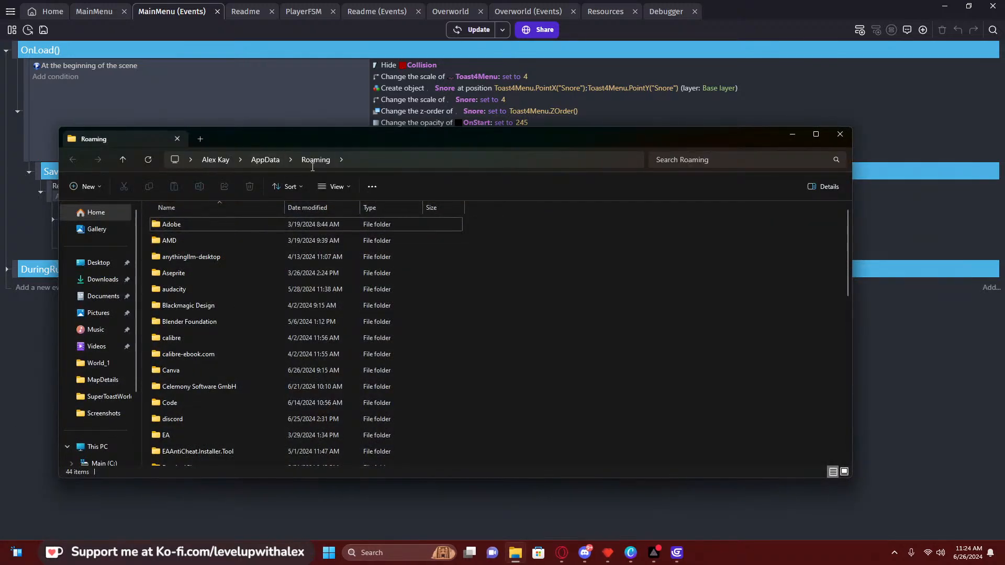
Browse to GDevelop 5's Local Storage folder, look at the files inside leveldb, and return to Local Storage
scroll(196, 266, down, 5)
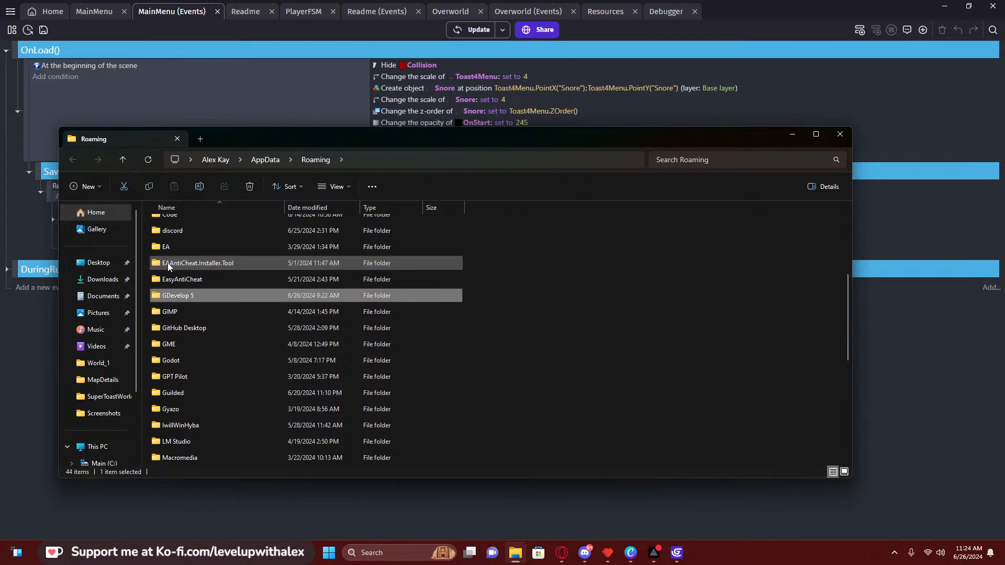
double_click(195, 297)
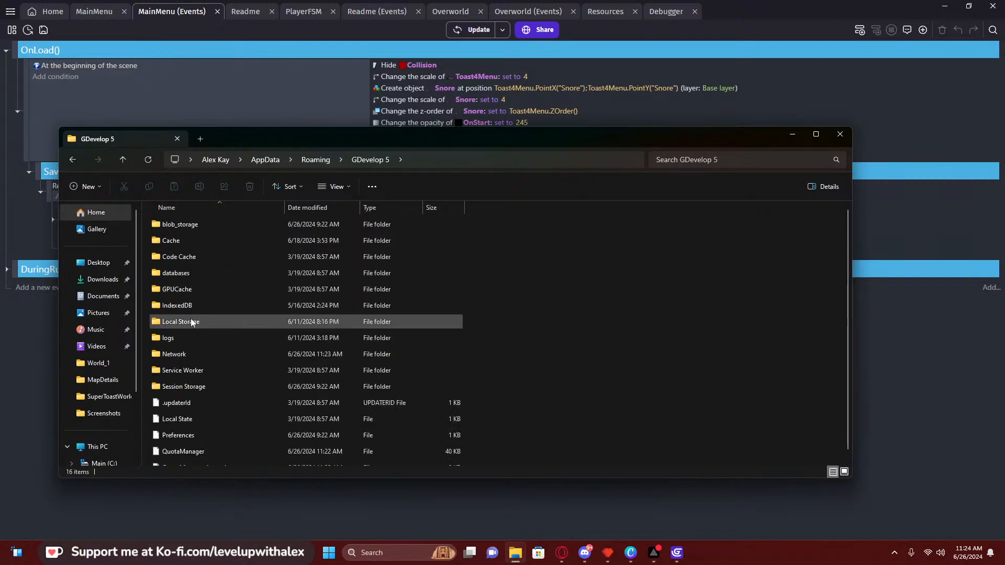
double_click(200, 322)
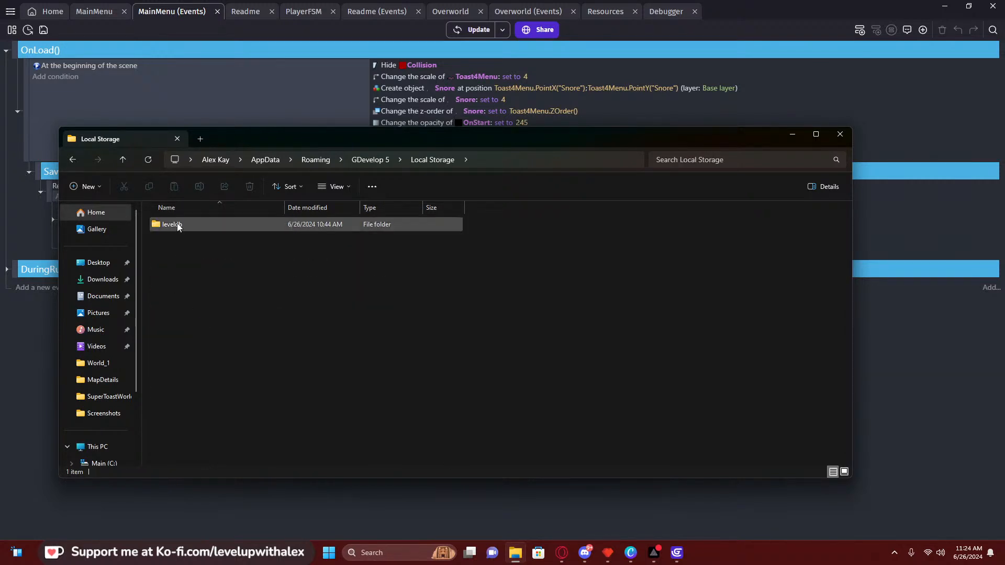
double_click(178, 226)
drag(172, 415, 209, 225)
click(76, 161)
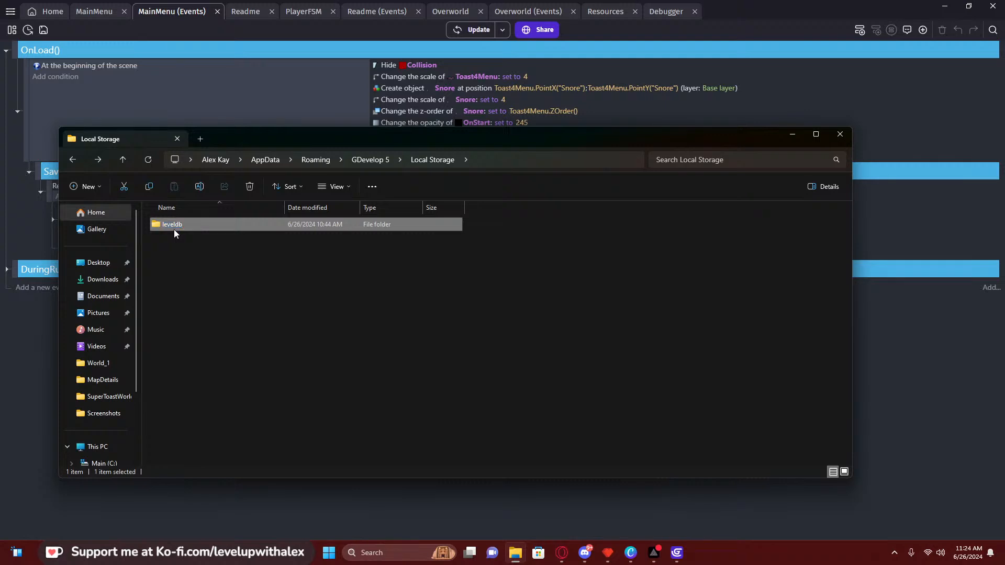
Try to delete the leveldb folder from GDevelop 5's Local Storage while the editor is still open
key(Delete)
click(527, 227)
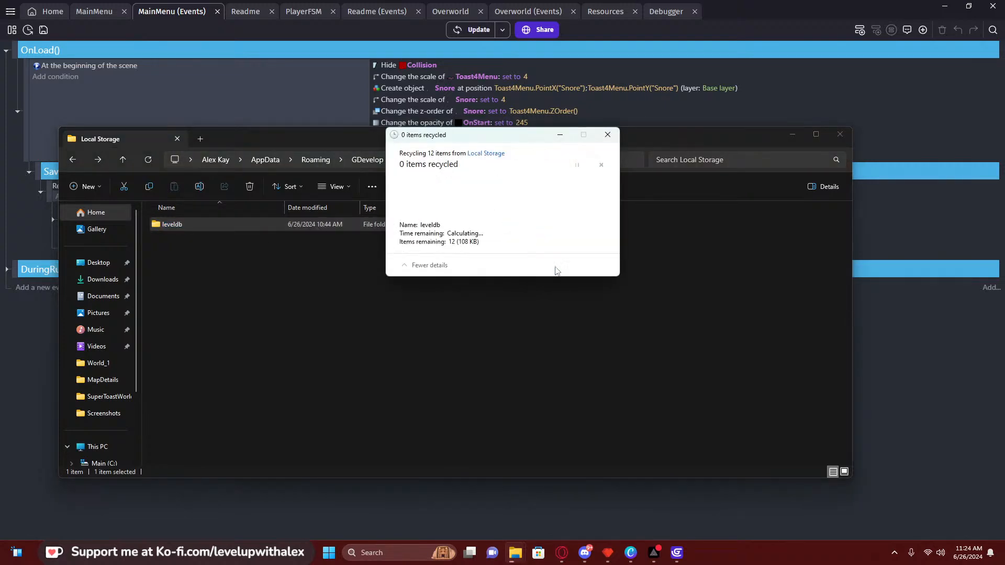
click(581, 226)
Save the Super Toast World project and close the GDevelop editor window
click(247, 87)
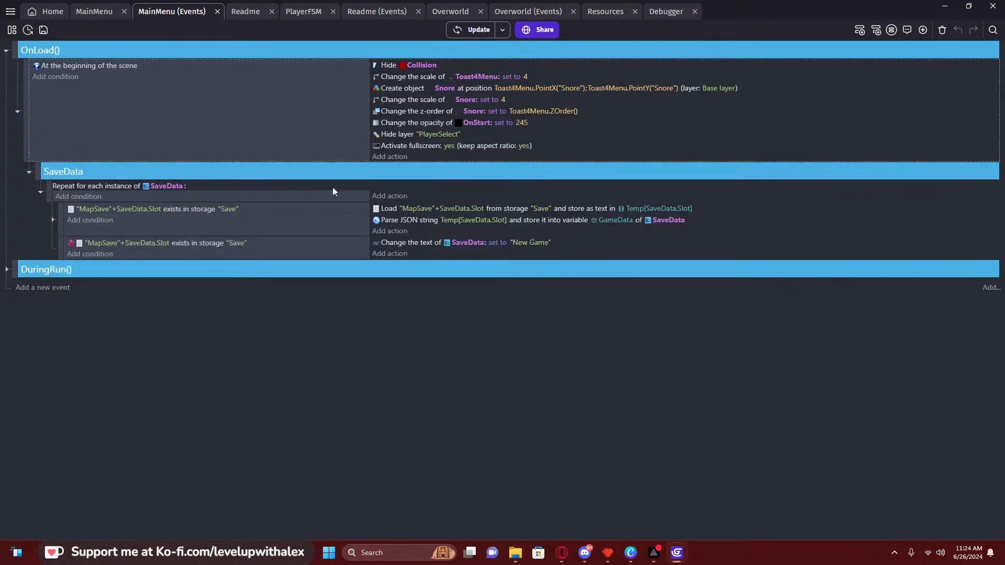
key(ctrl+s)
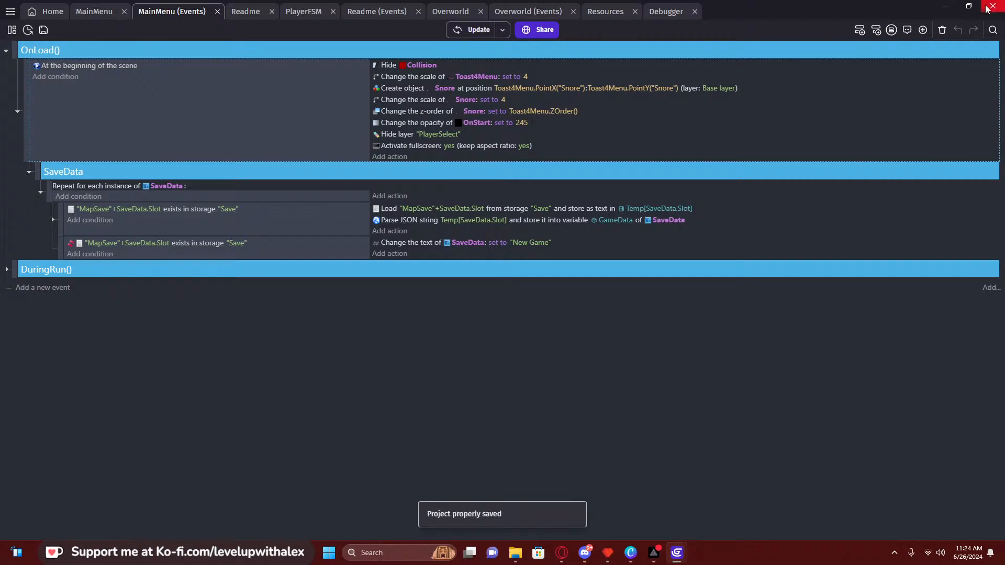
click(984, 7)
click(533, 272)
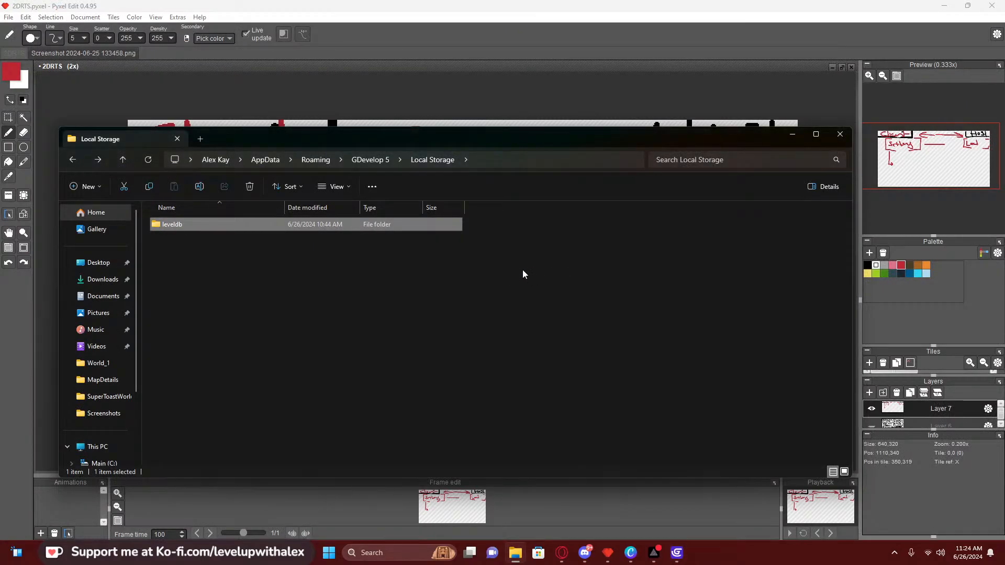
Try again to delete the leveldb folder with the editor window closed
key(Delete)
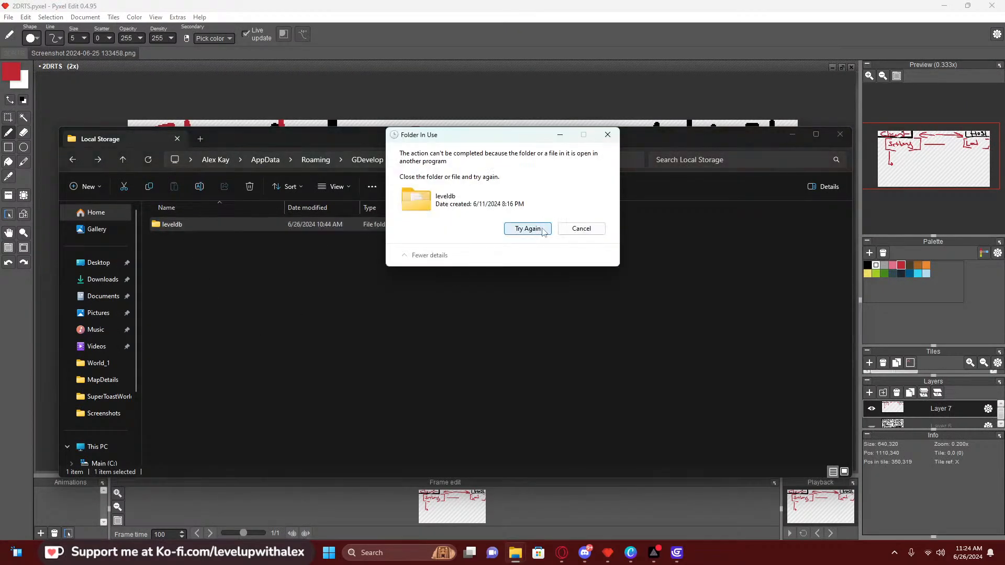
click(527, 228)
click(581, 229)
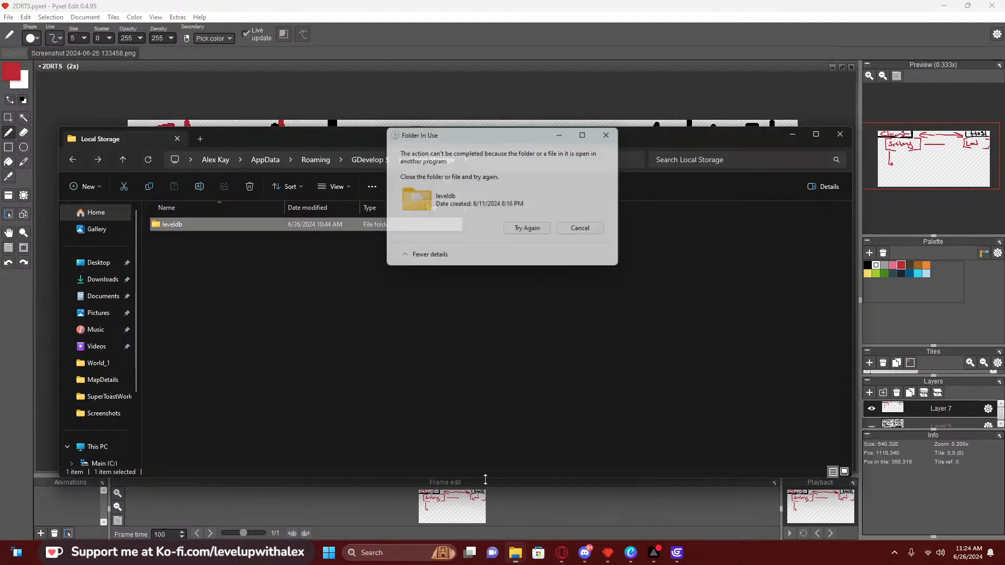
Close the remaining GDevelop windows and delete the leveldb folder from Local Storage
click(676, 552)
click(630, 348)
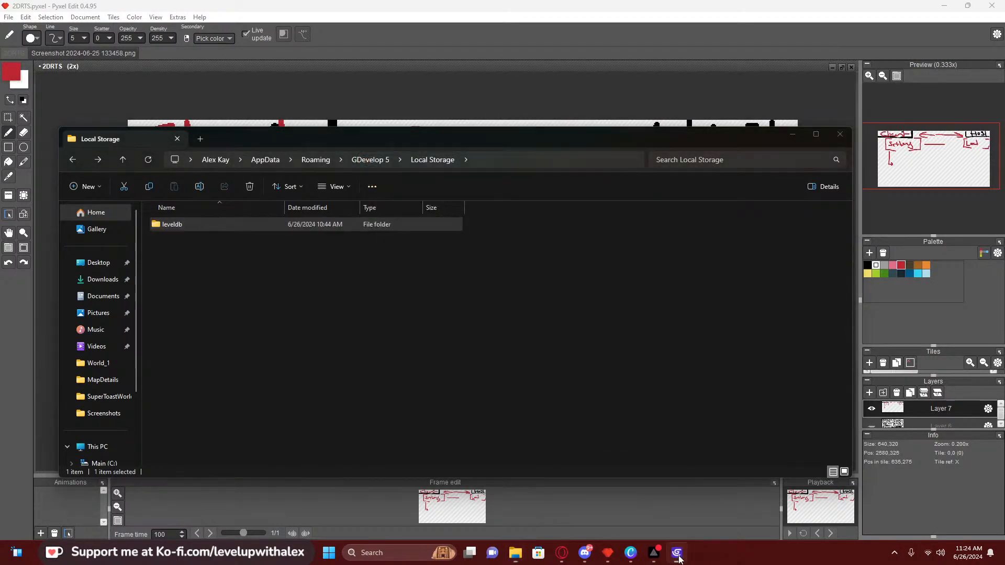
right_click(677, 552)
click(677, 524)
key(Delete)
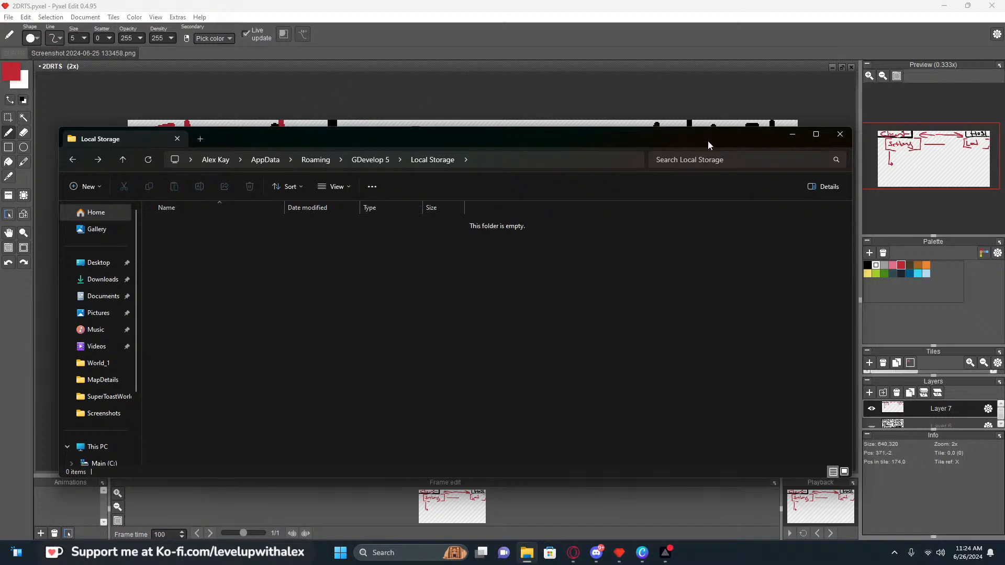
Minimize the file window, relaunch GDevelop 5 and show the My projects list in the Build section
click(793, 138)
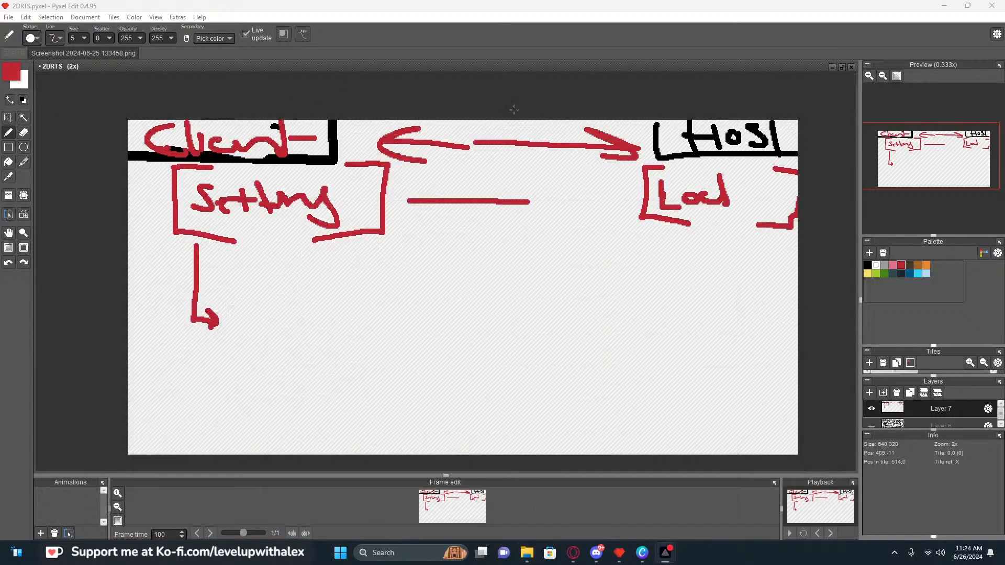
click(383, 553)
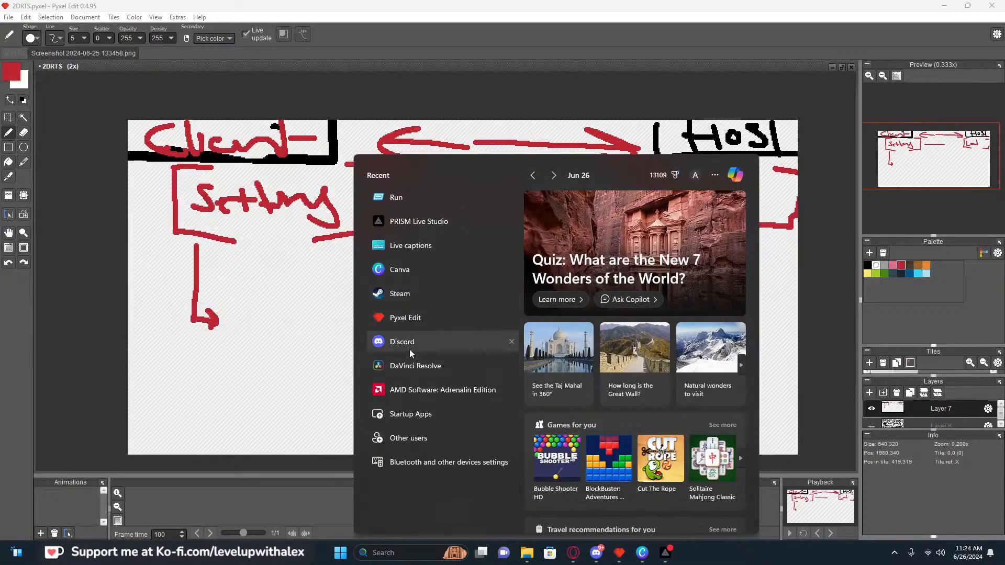
text(gyazo)
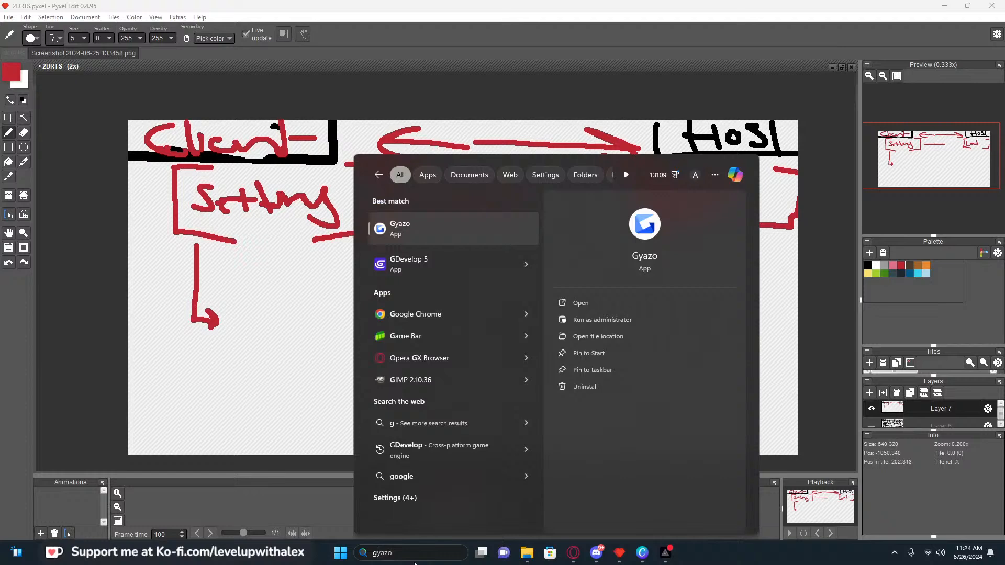
key(Return)
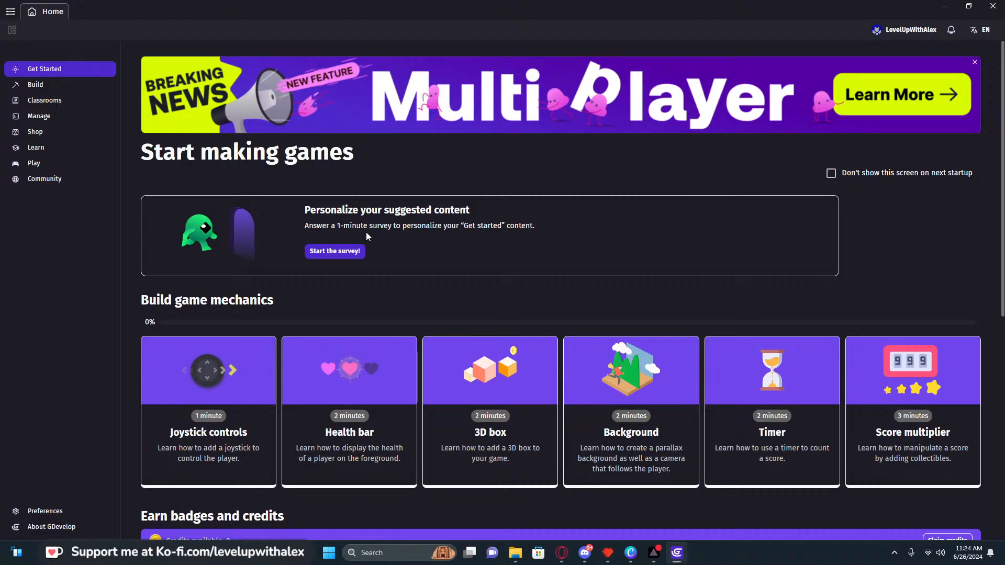
scroll(328, 270, down, 6)
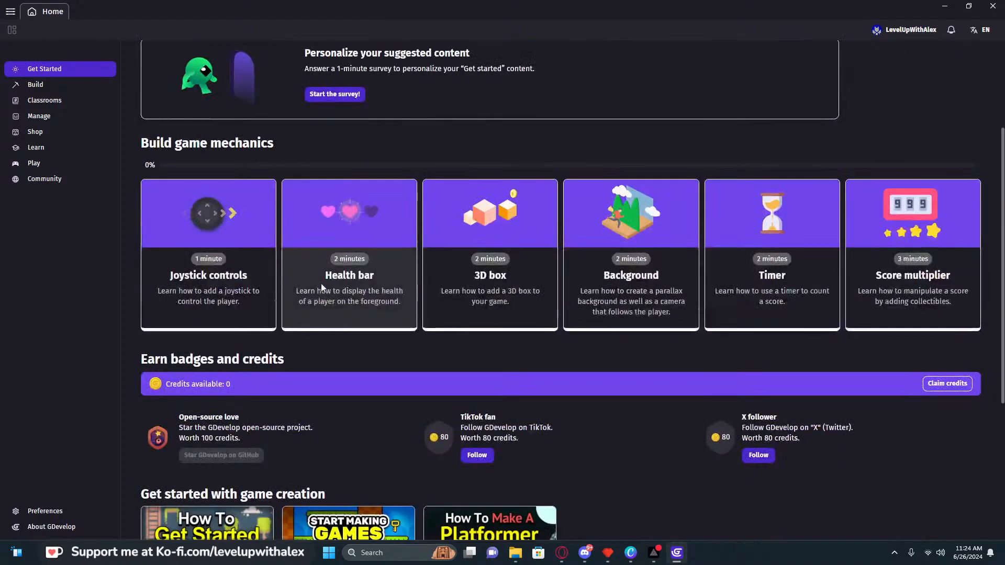
click(49, 87)
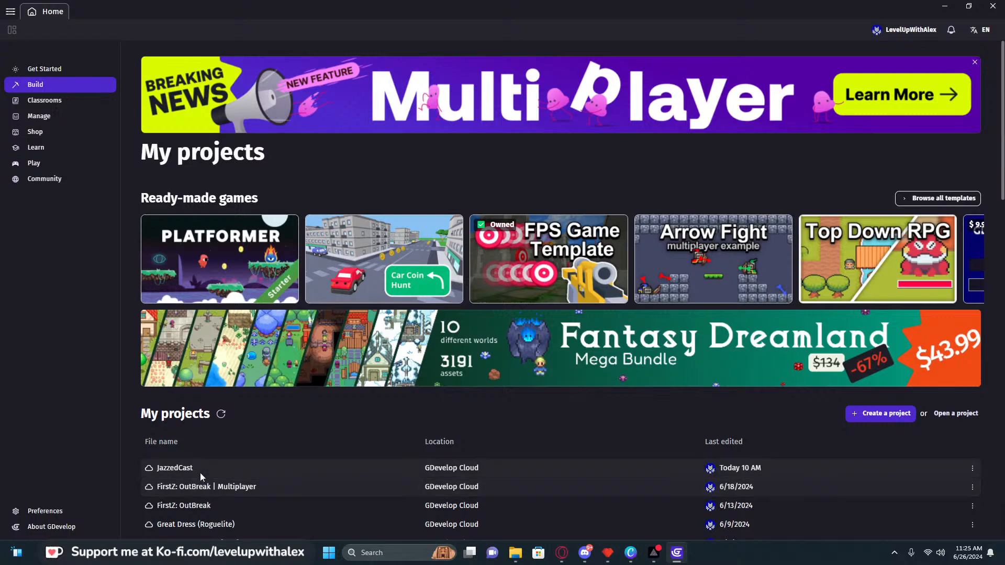
Open the cloud project Super Toast World [FSM] and return to the project list
scroll(205, 488, down, 1)
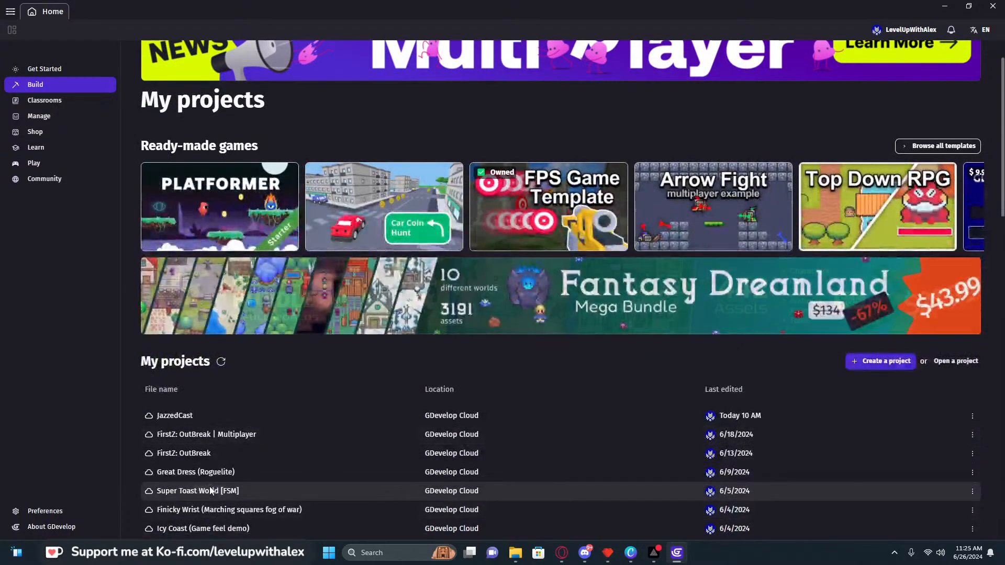
click(257, 471)
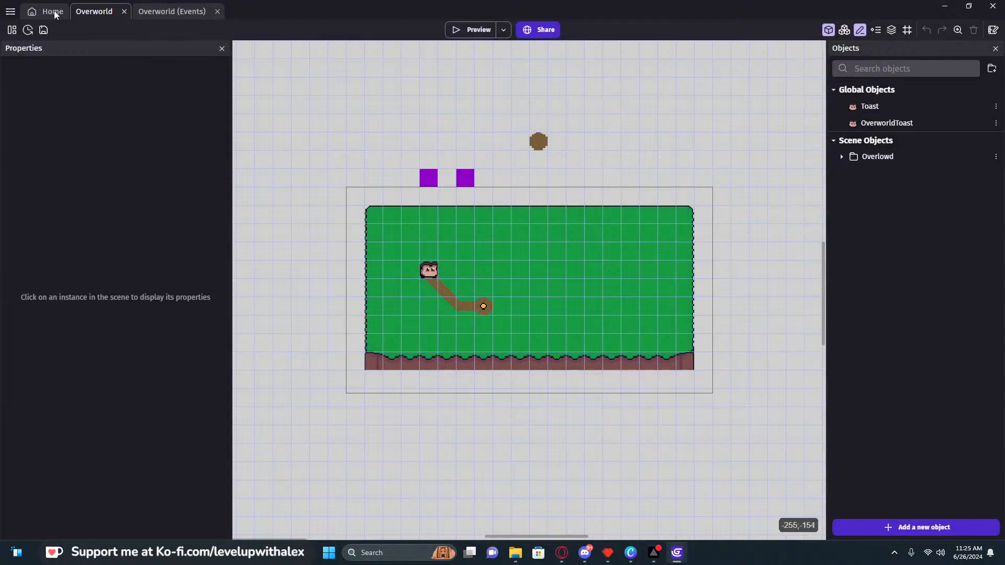
click(55, 11)
Look through the cloud projects and open the project JSON file from the STW Template folder on the computer's Desktop
scroll(203, 387, down, 4)
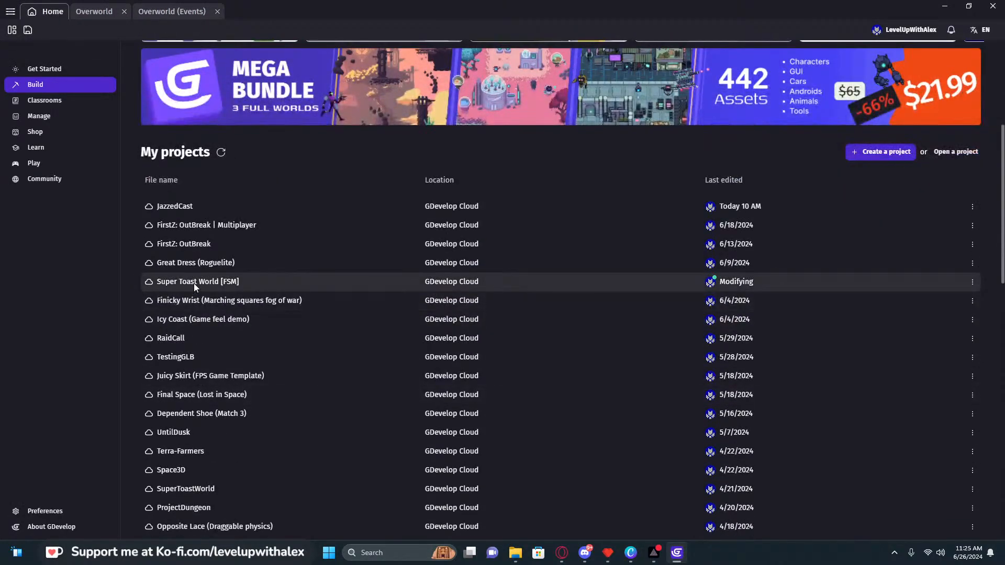
scroll(195, 335, down, 4)
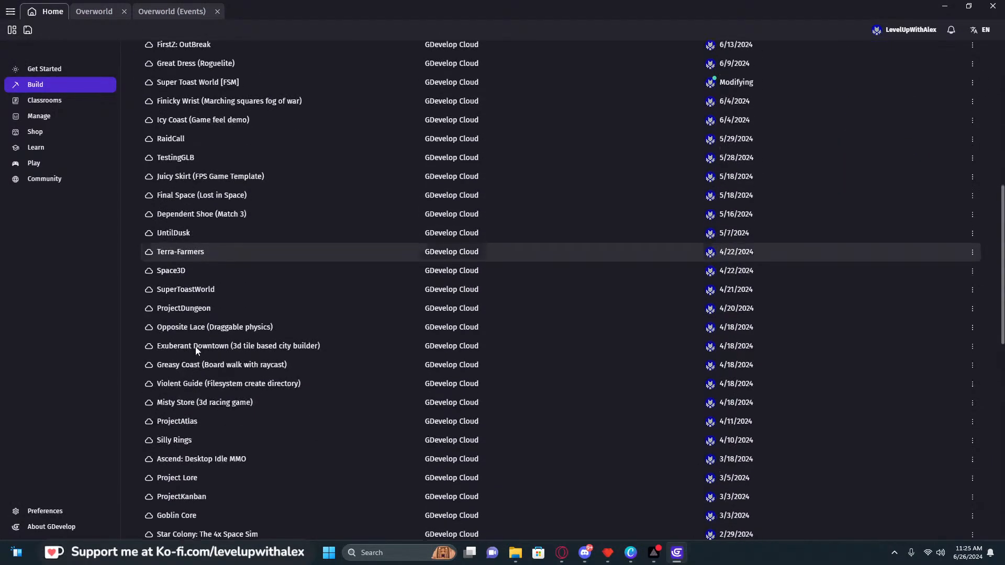
scroll(199, 350, down, 4)
scroll(202, 366, up, 3)
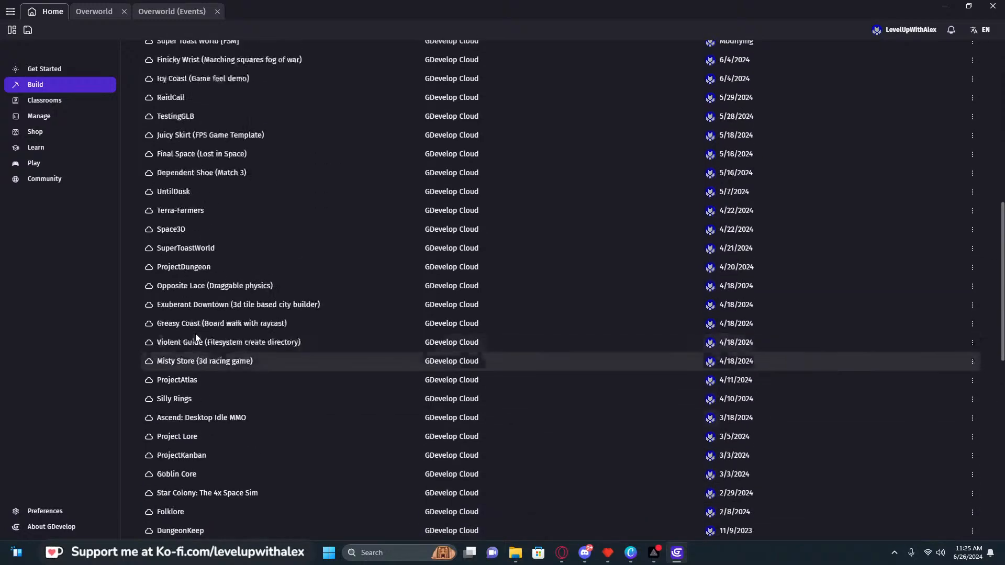
scroll(199, 325, up, 3)
scroll(203, 310, up, 2)
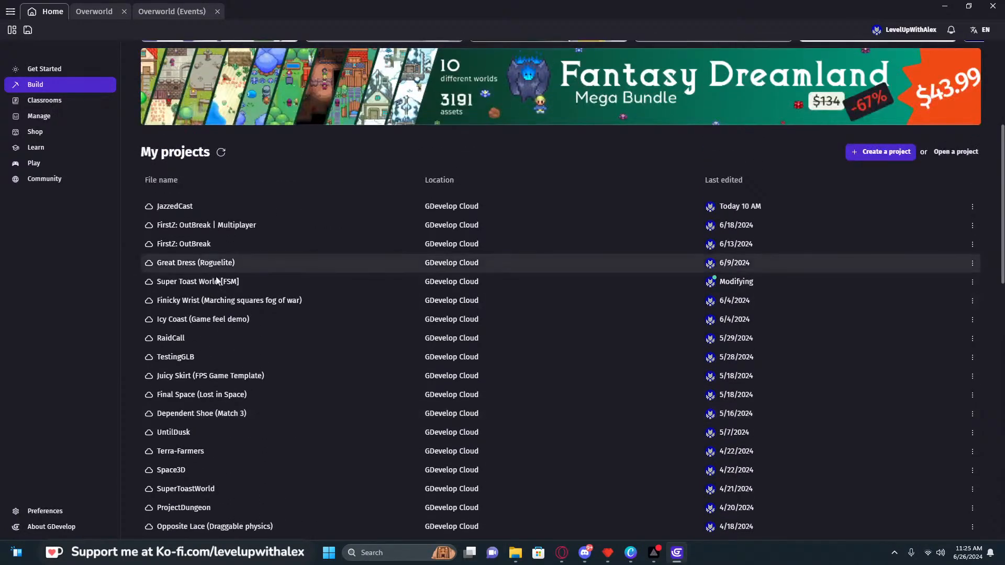
click(967, 152)
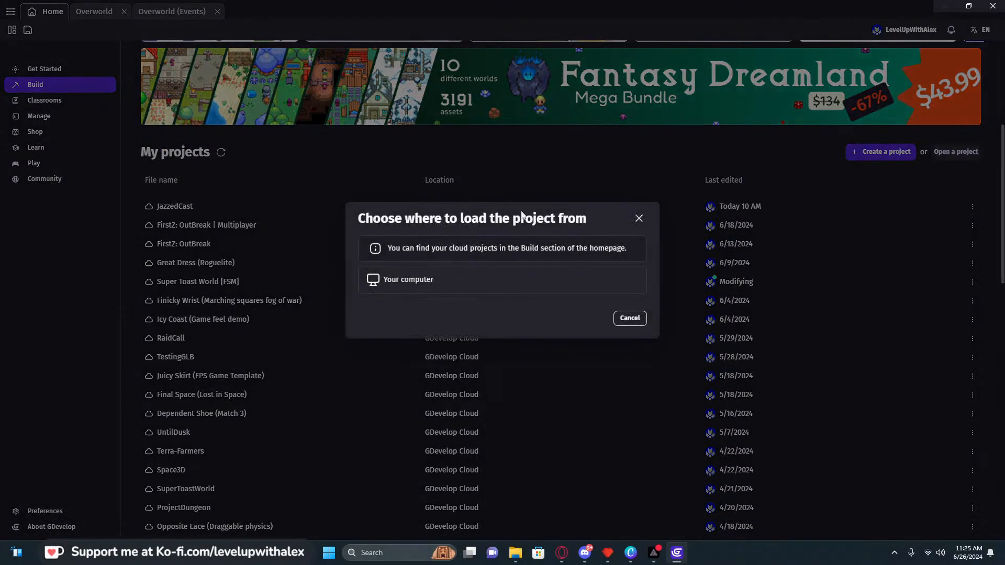
click(399, 277)
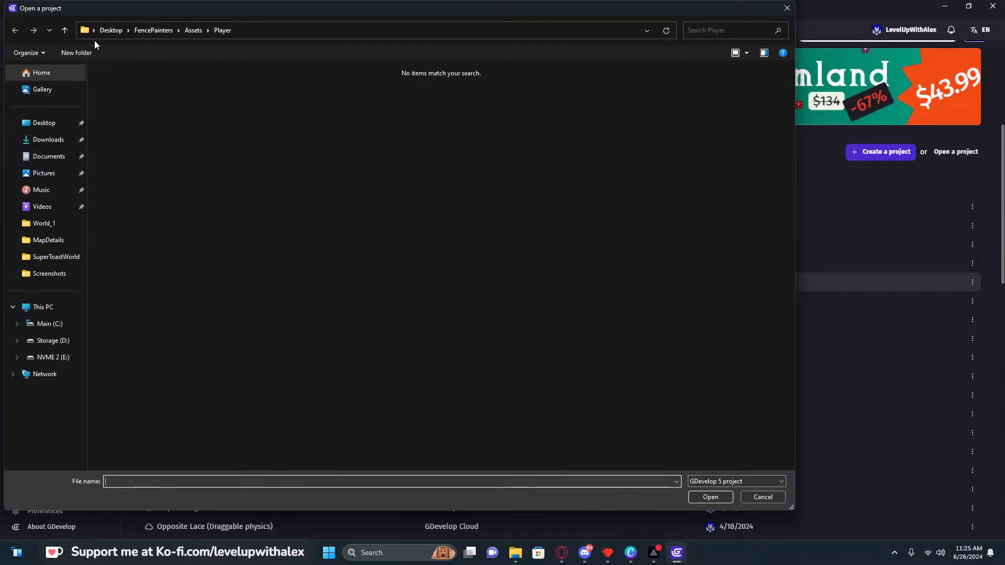
click(114, 31)
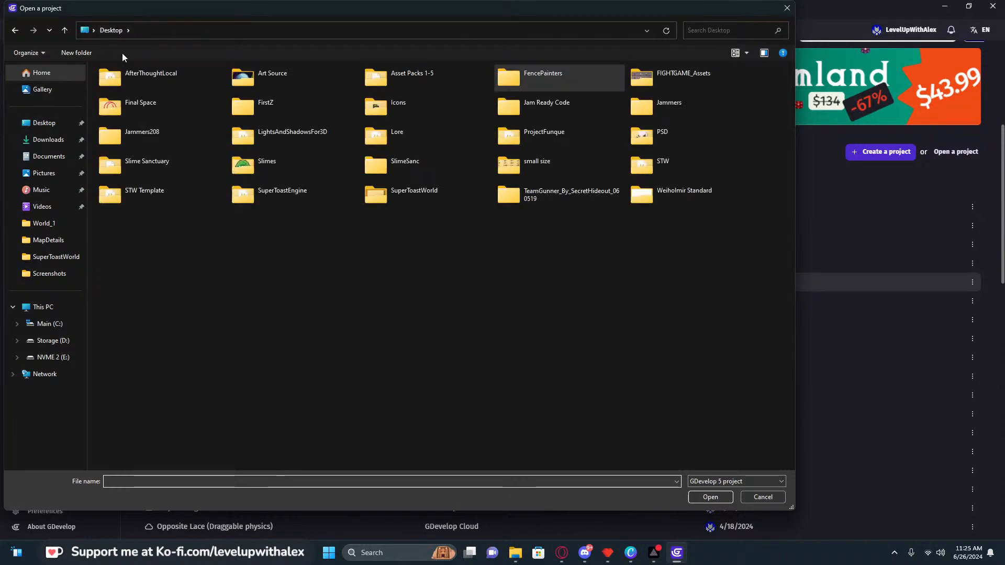
double_click(144, 192)
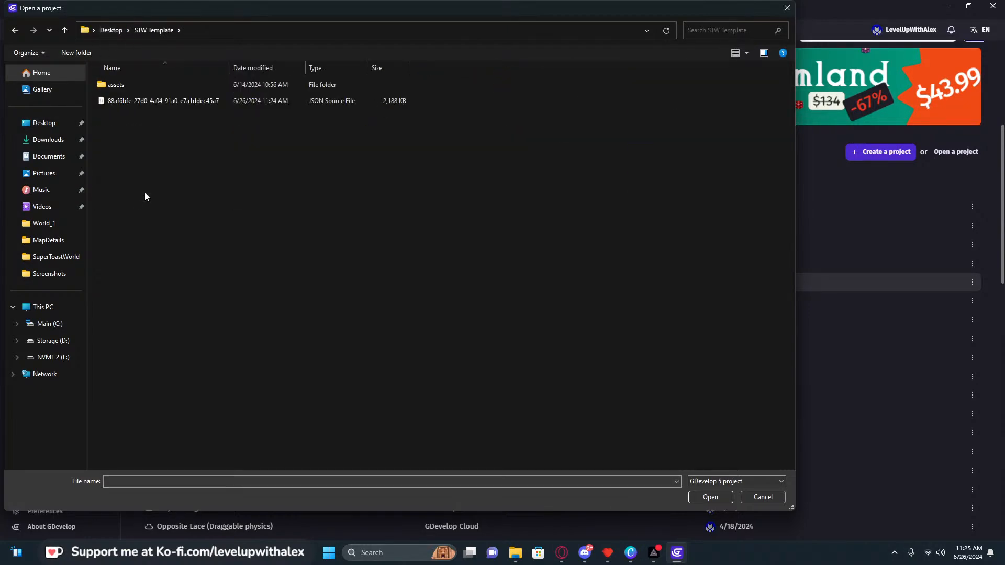
double_click(168, 99)
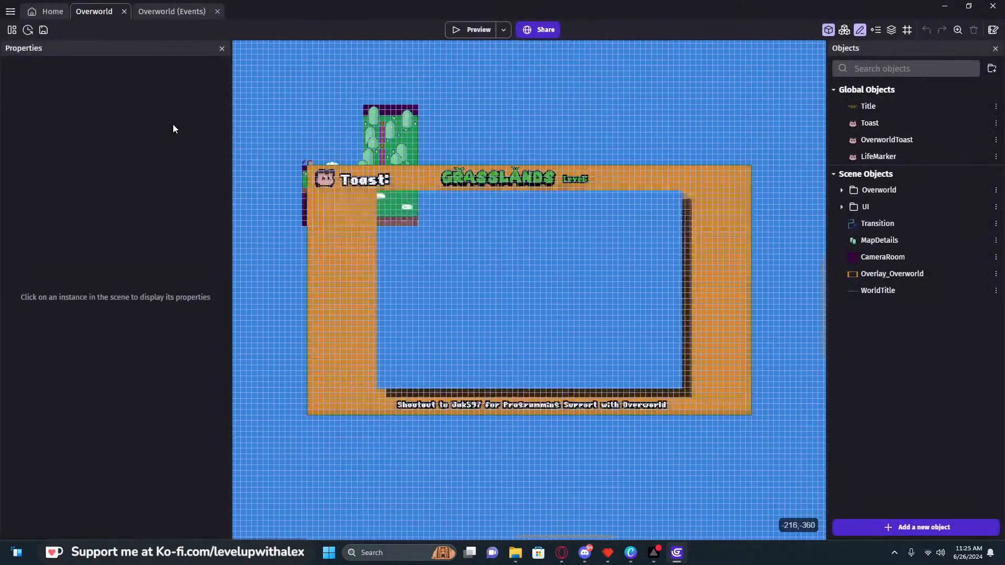
Preview the game from the Overworld events sheet and return to the editor
click(159, 14)
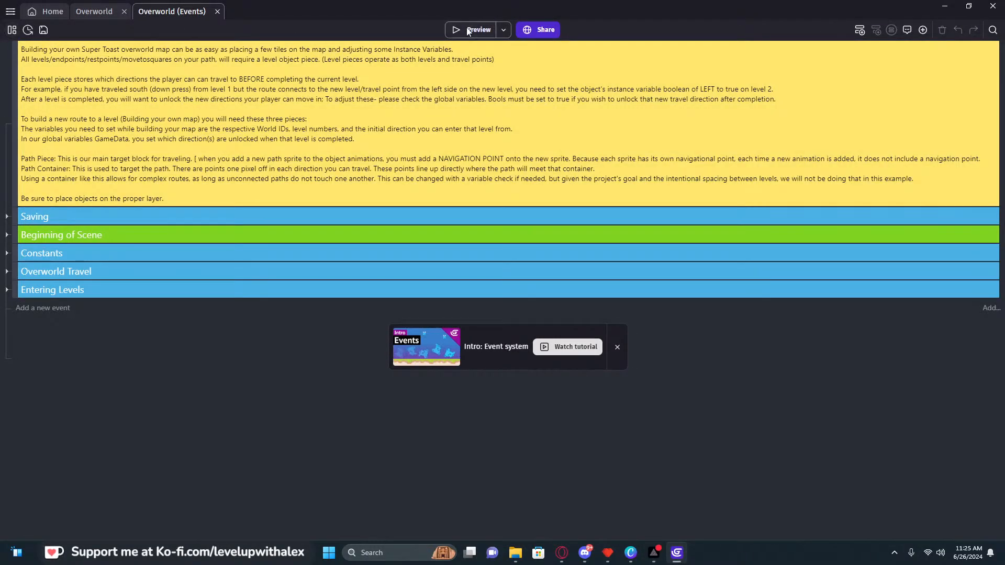
click(469, 30)
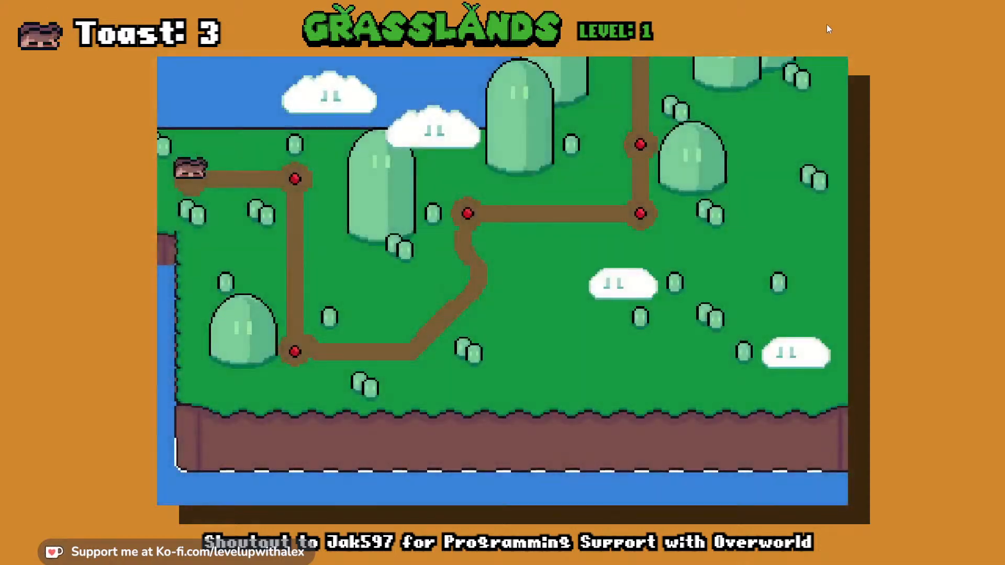
key(alt+Tab)
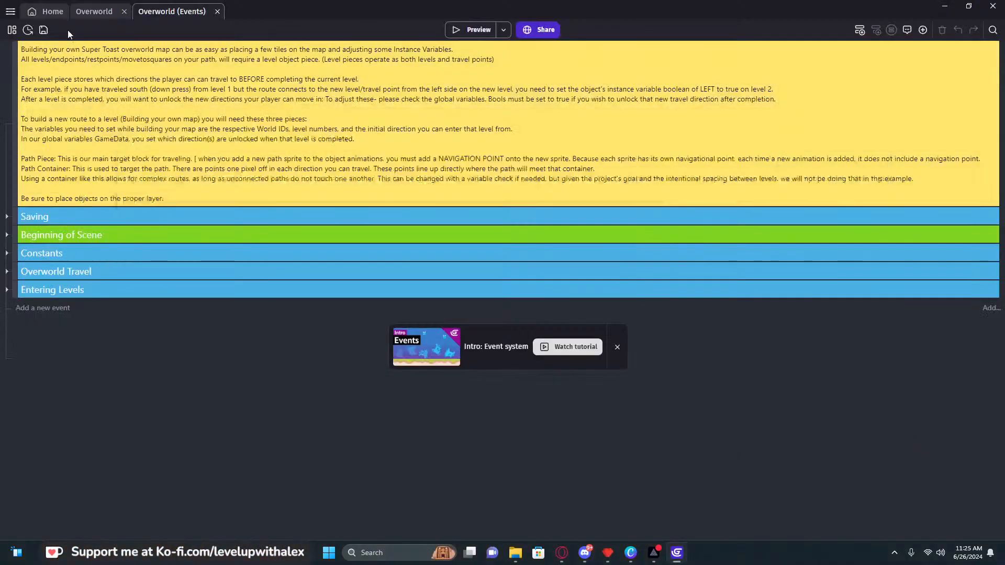
Preview the game from the MainMenu scene and start a new game in the first save slot
click(11, 29)
double_click(63, 204)
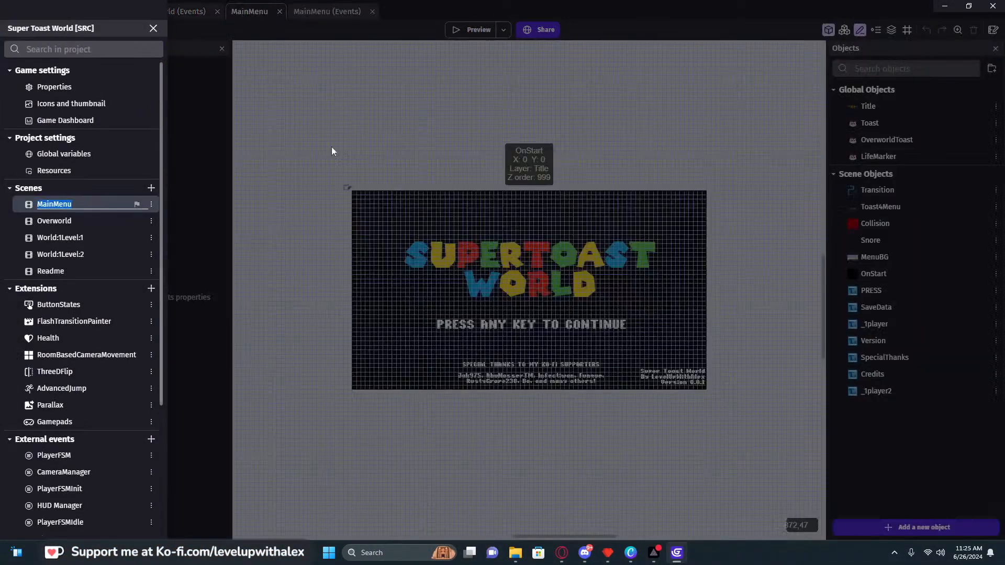
click(331, 147)
click(477, 27)
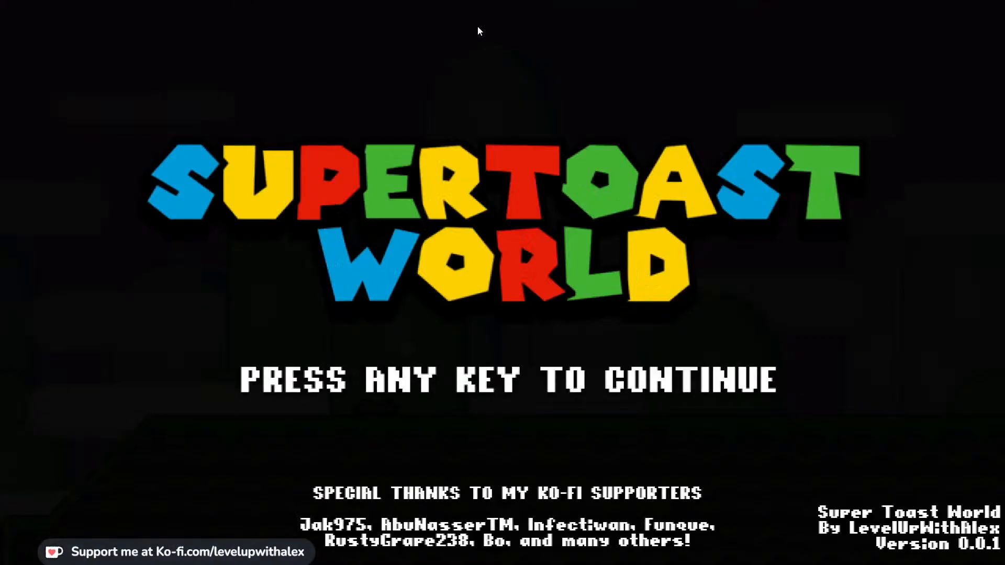
key(space)
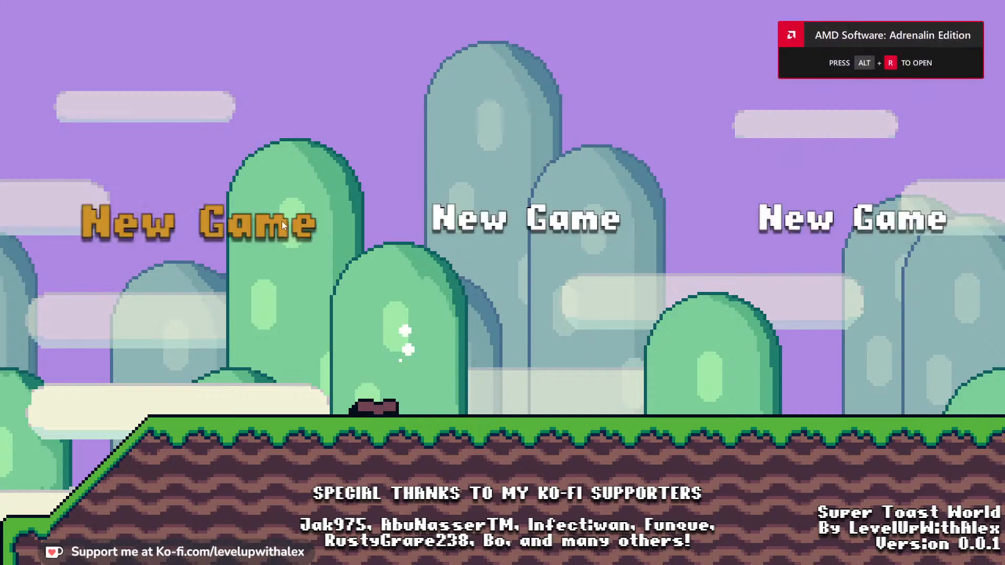
click(252, 230)
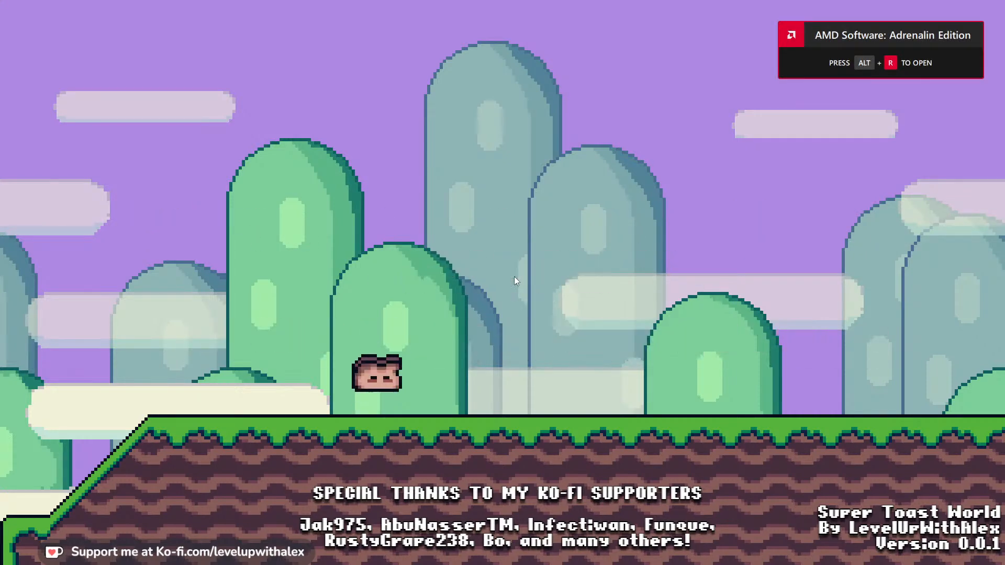
Walk Toast off the menu screen into the Grasslands overworld and return to the editor
key(Right)
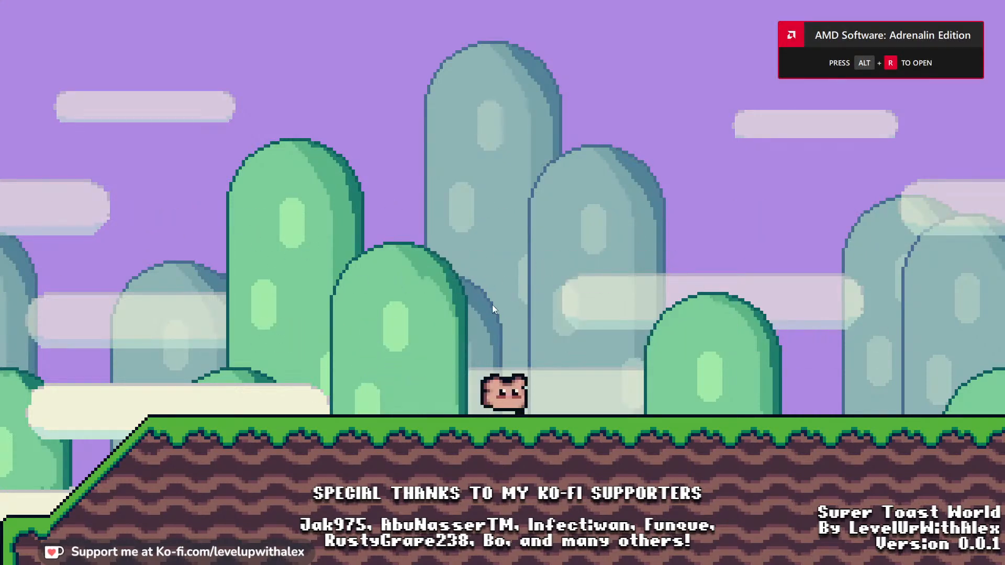
key(Right)
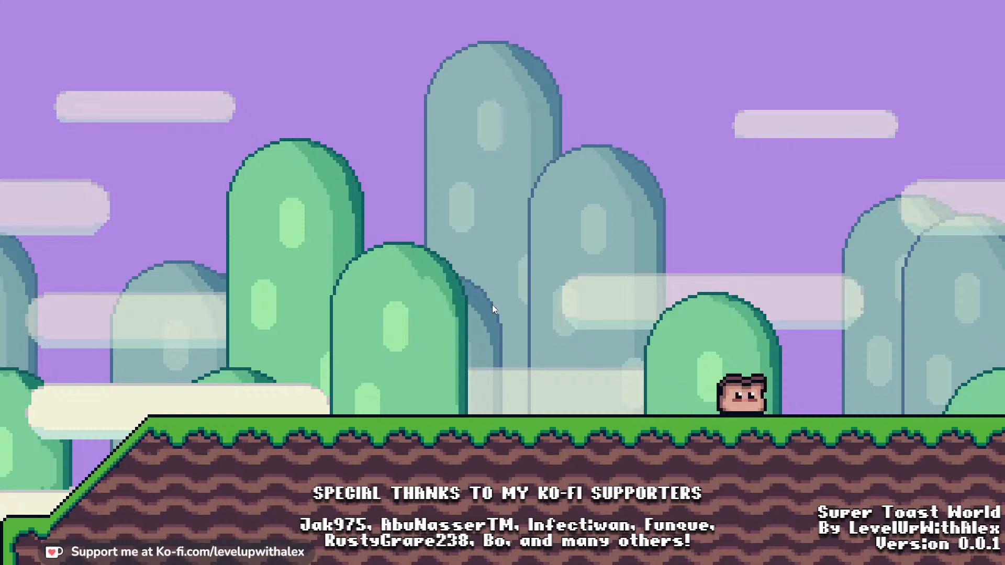
key(Right)
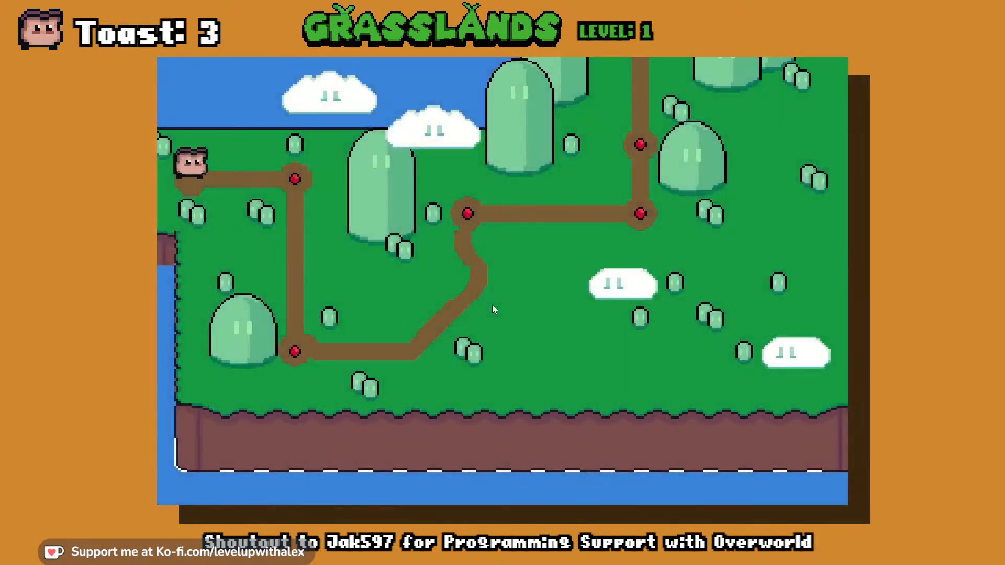
key(alt+Tab)
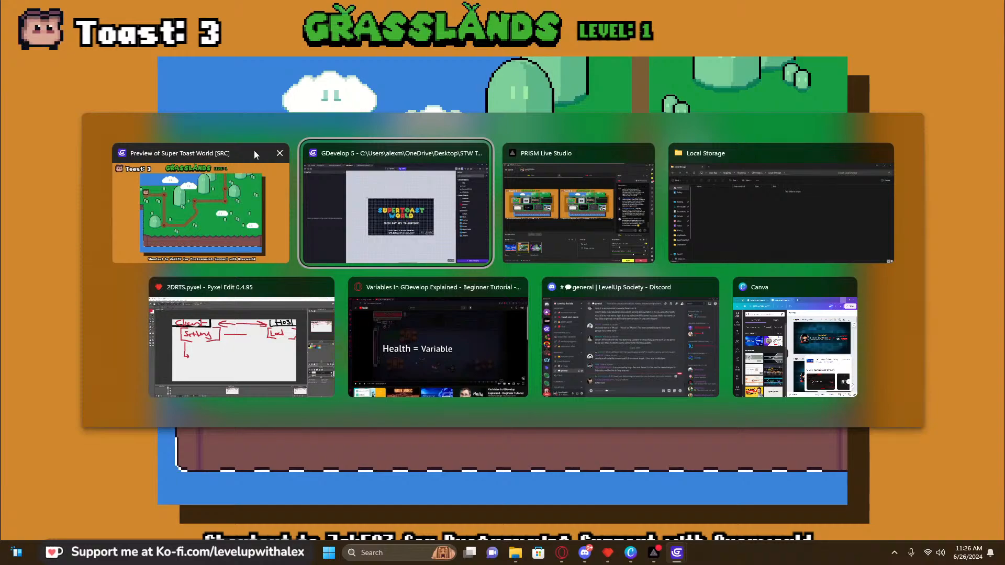
click(208, 167)
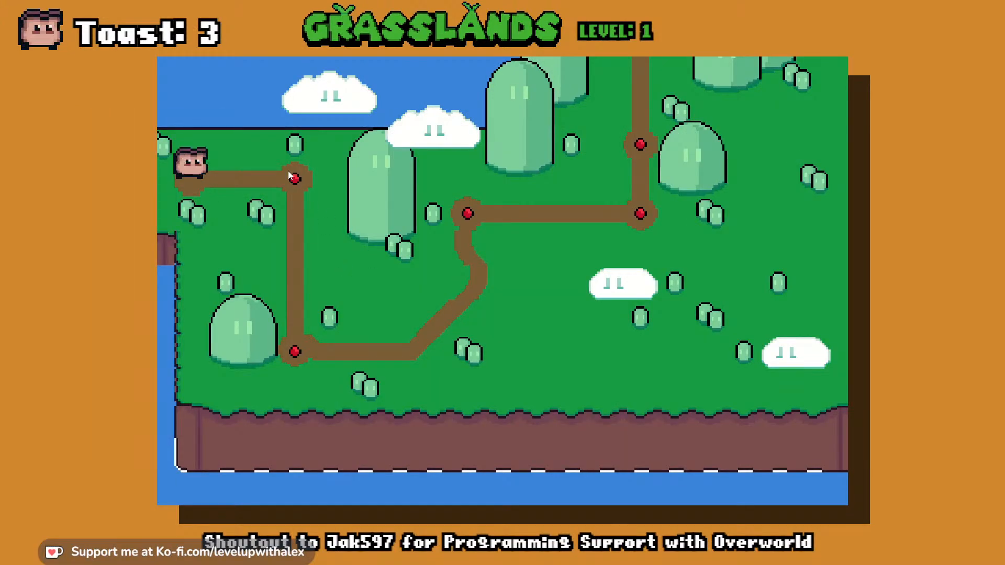
key(alt+Tab)
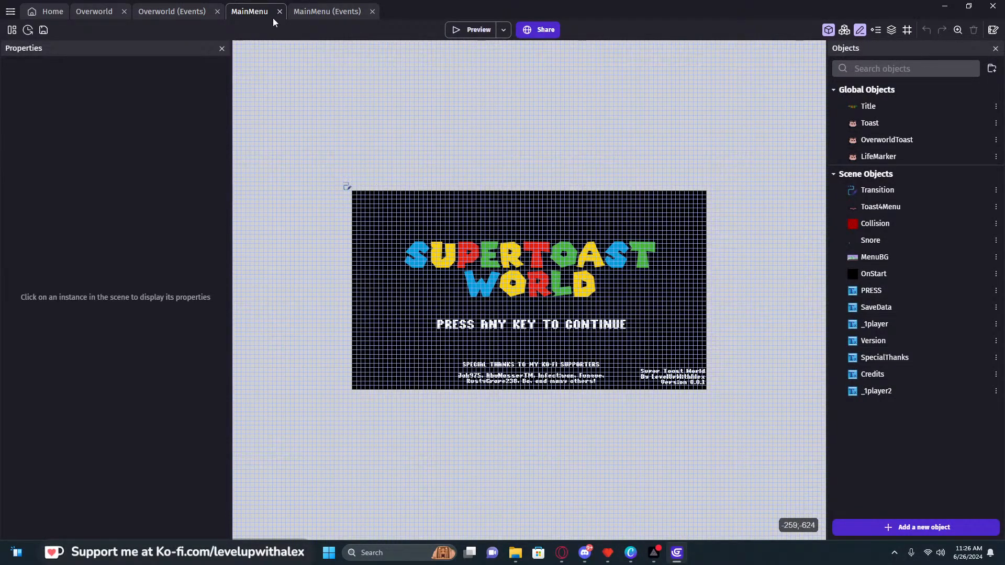
Preview the MainMenu scene again and play a new game from the first slot up to the Grasslands overworld
click(463, 27)
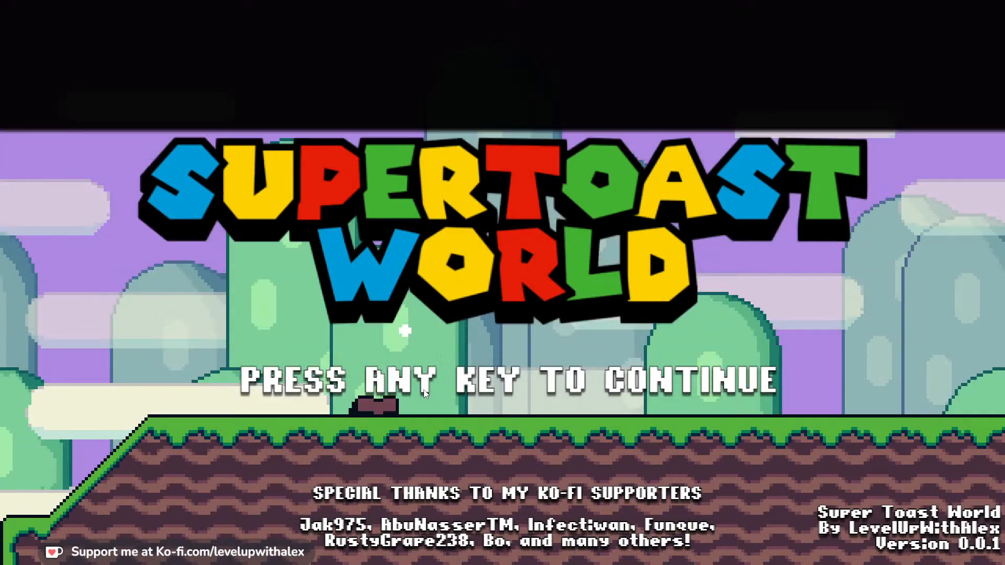
key(space)
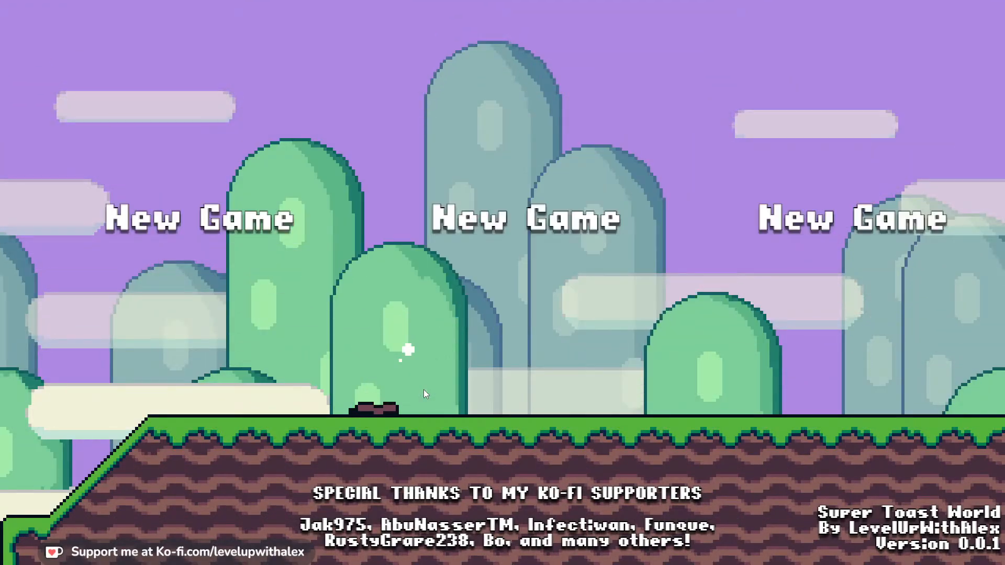
click(213, 208)
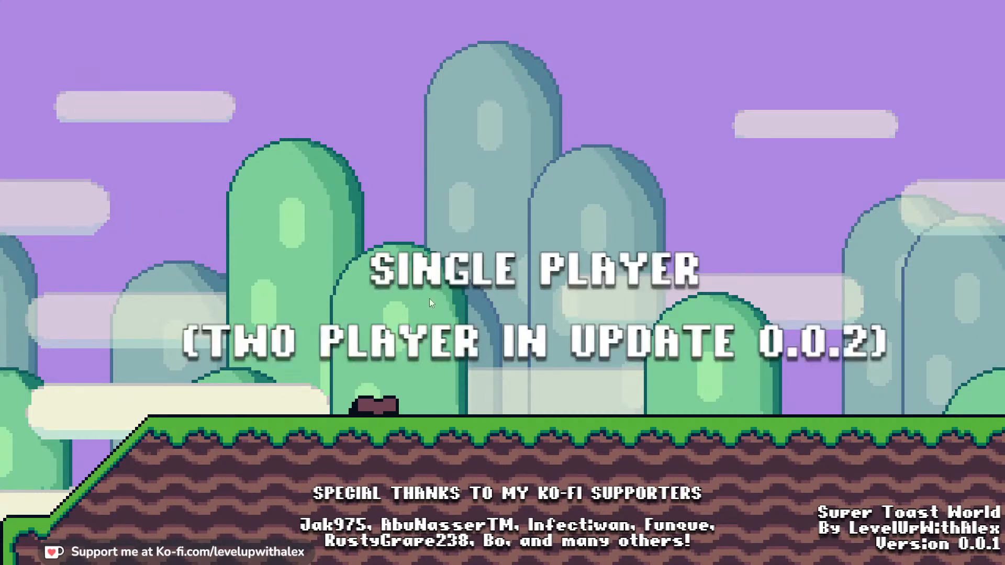
key(Right)
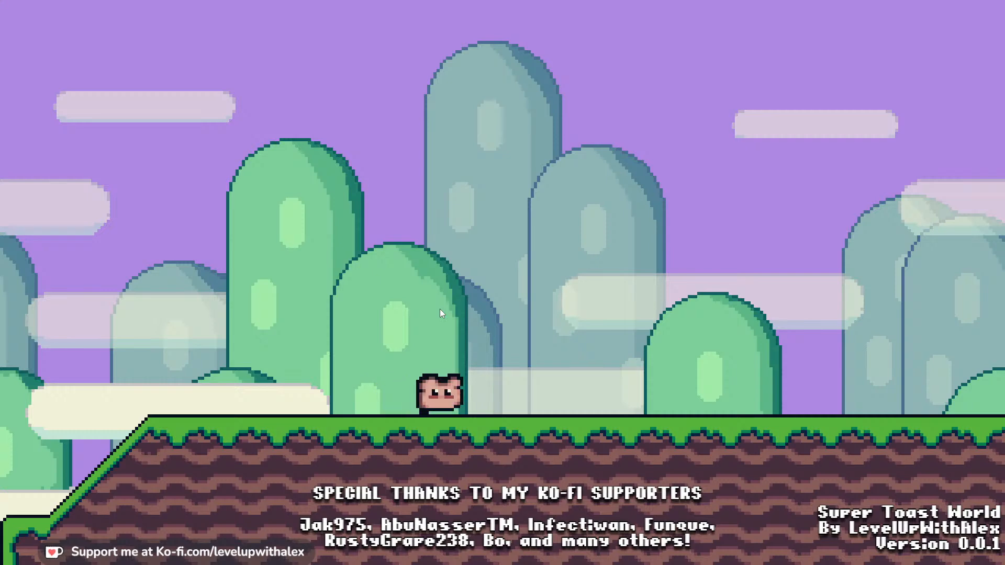
key(Right)
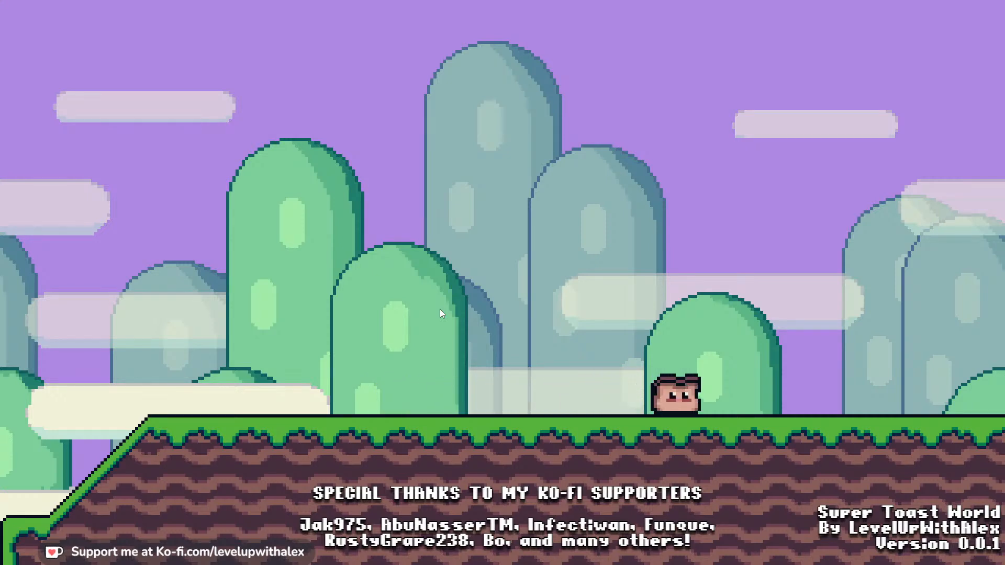
key(Right)
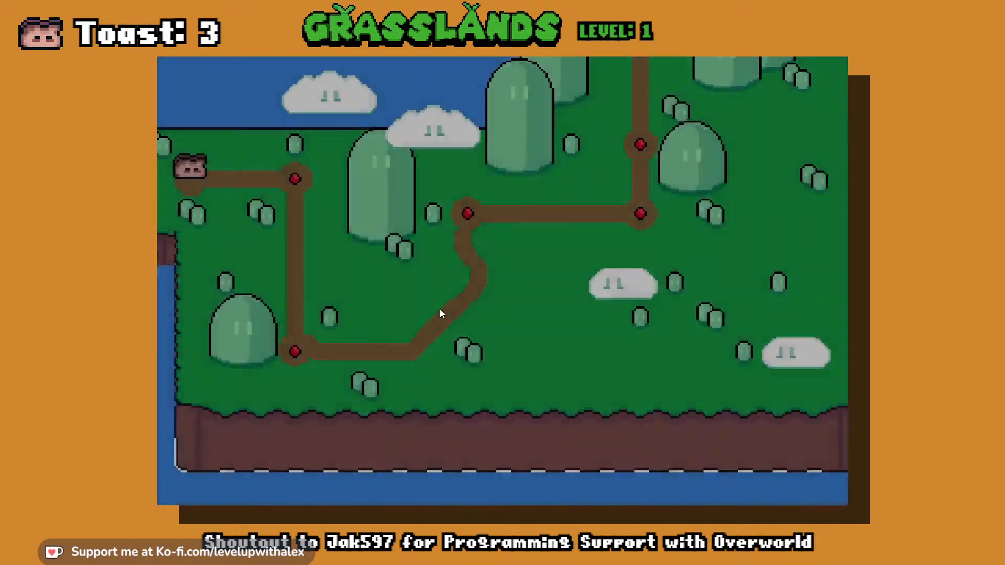
Enter Grasslands level 1, lose a life so Toast returns to the overworld, and switch back to the editor
key(Right)
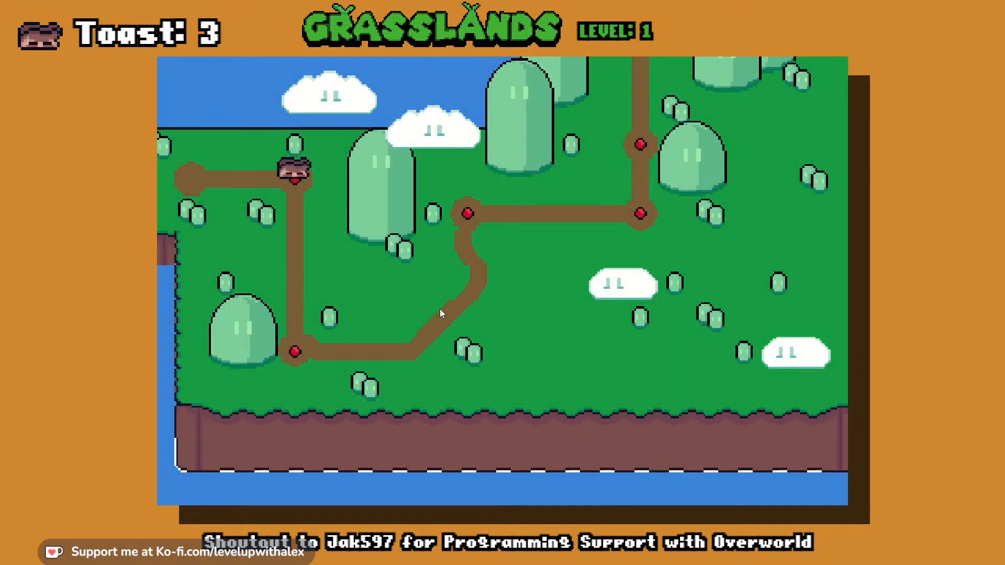
key(space)
key(Right)
key(Right)
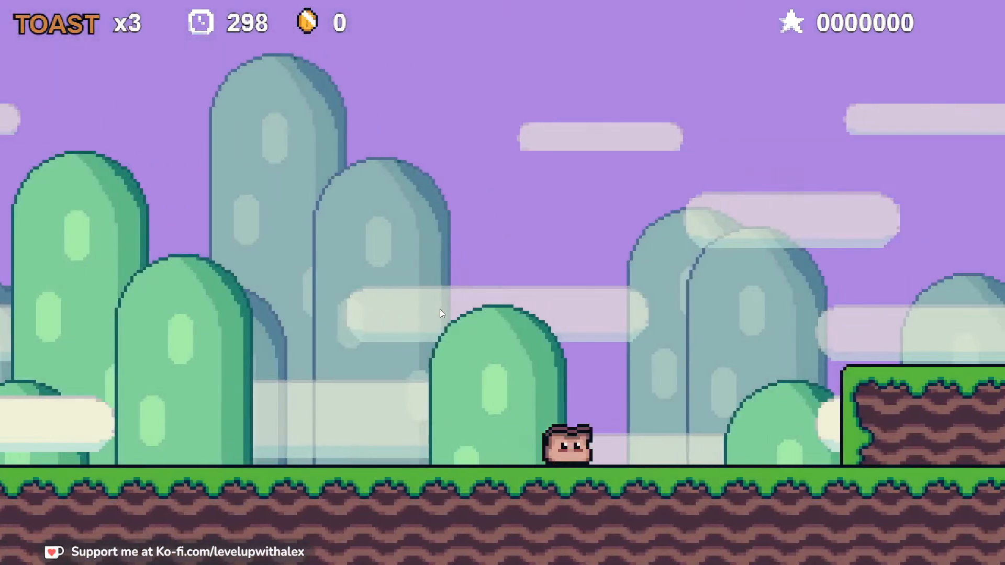
key(space)
key(space)
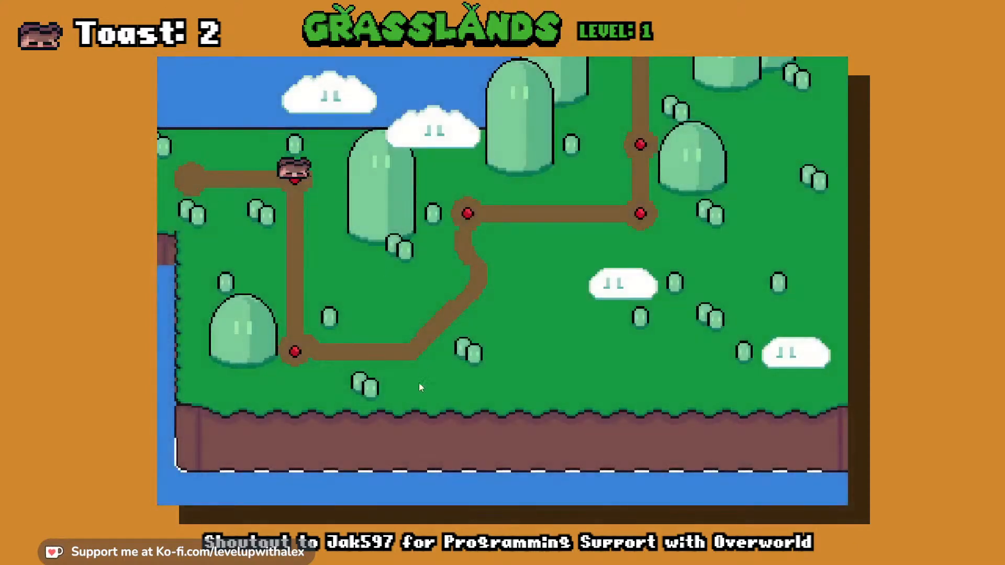
key(alt+Tab)
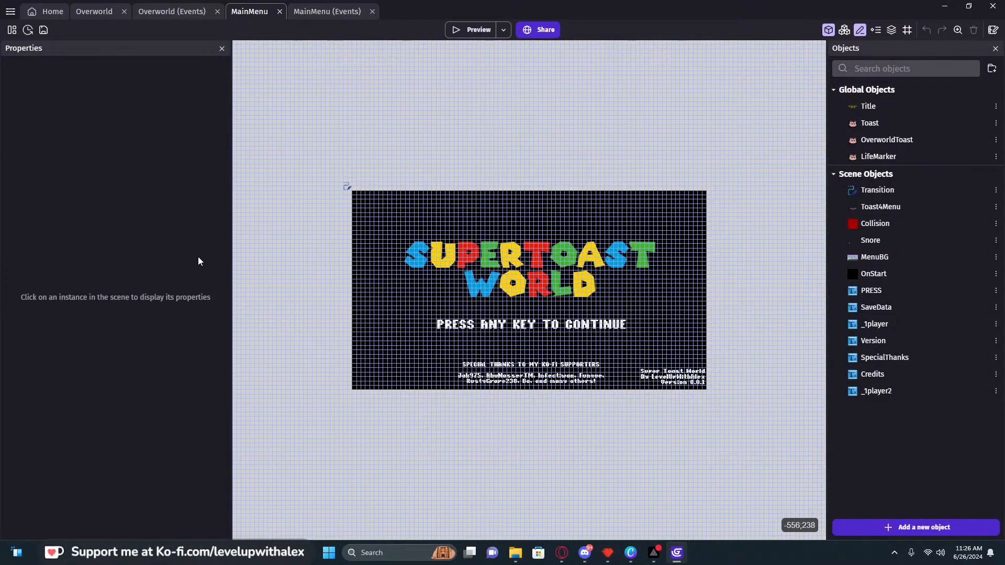
Relaunch the MainMenu preview to check the three save slots, and close the preview window
click(473, 29)
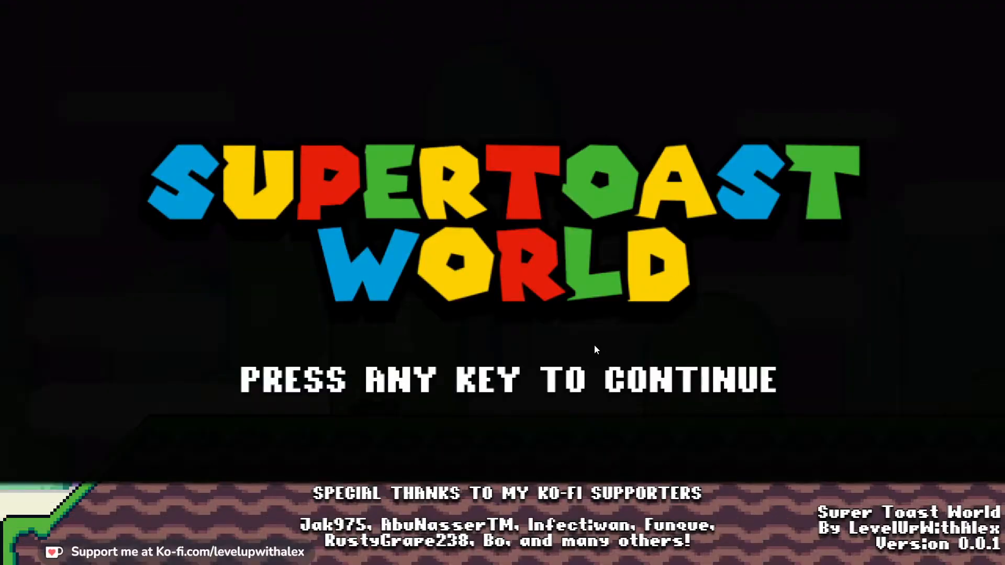
key(space)
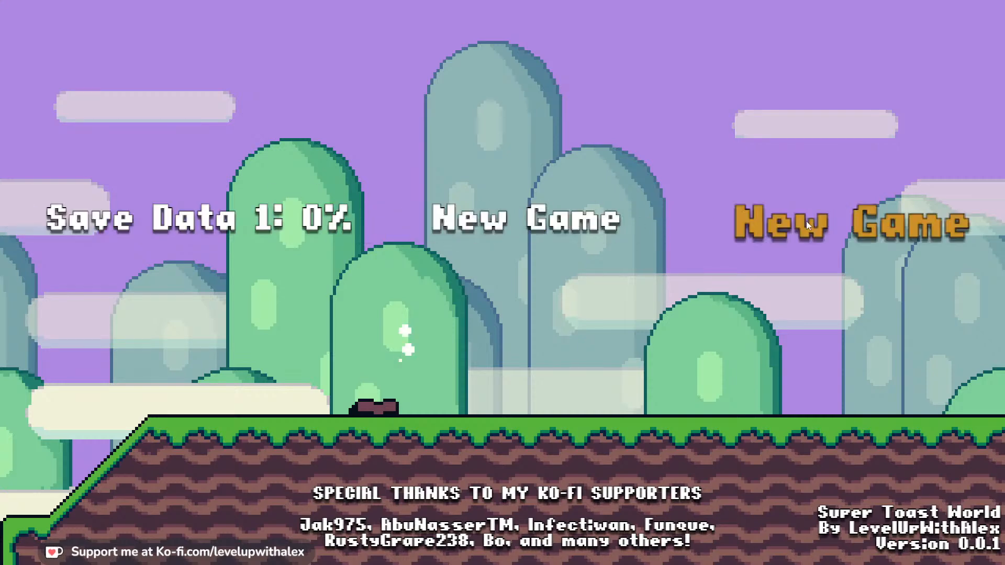
key(alt+Tab)
click(277, 156)
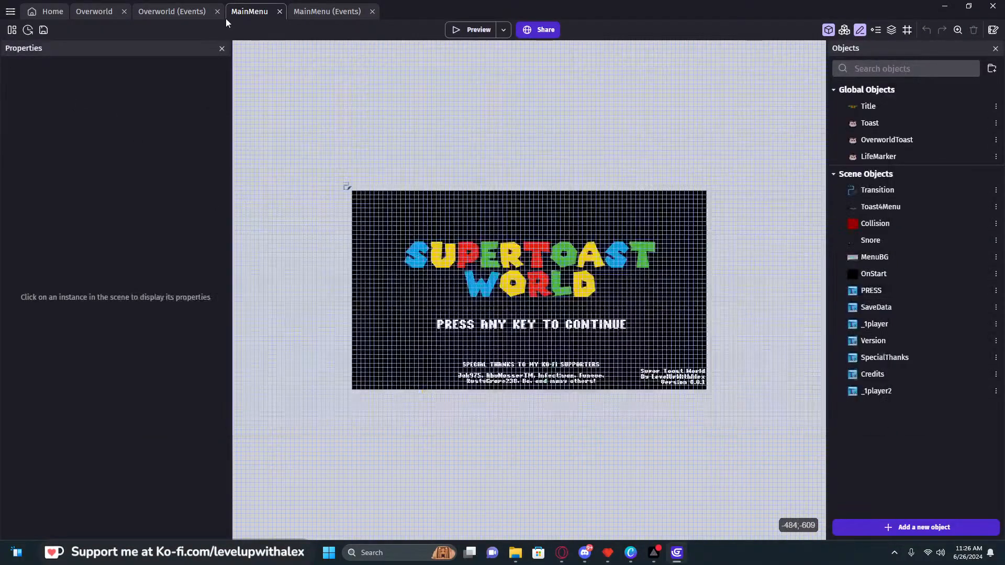
Look over the Overworld events and scene, and show the My projects list on the home page
click(181, 15)
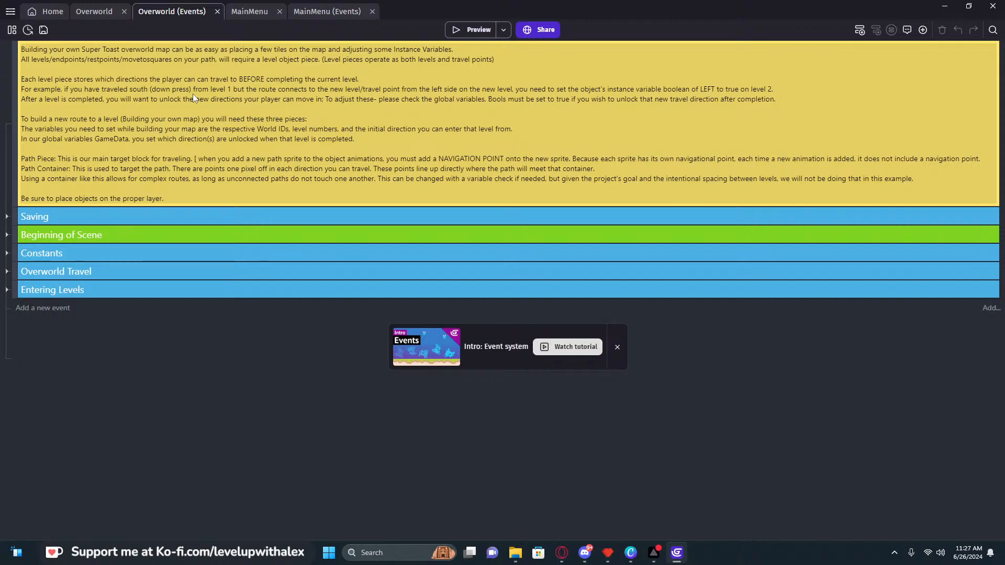
click(104, 11)
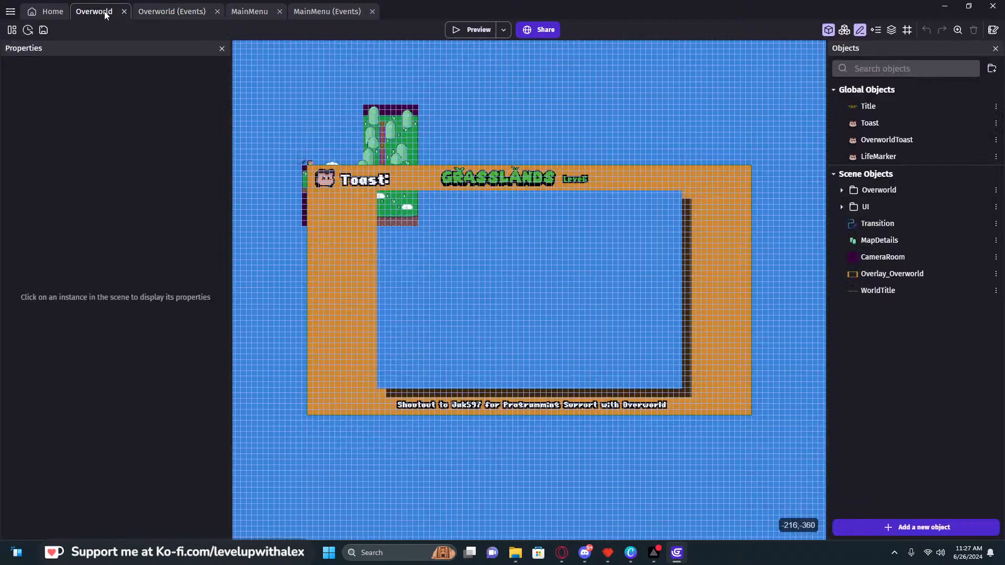
click(52, 12)
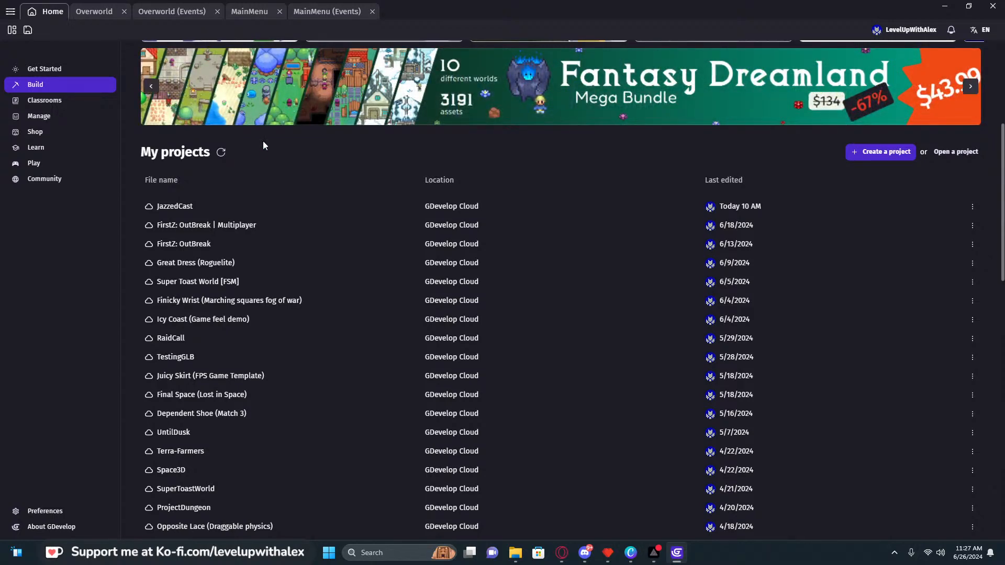
Examine the 000003, CURRENT and MANIFEST-000001 files in the leveldb folder under Local Storage, closing the unrelated to-do note
click(516, 553)
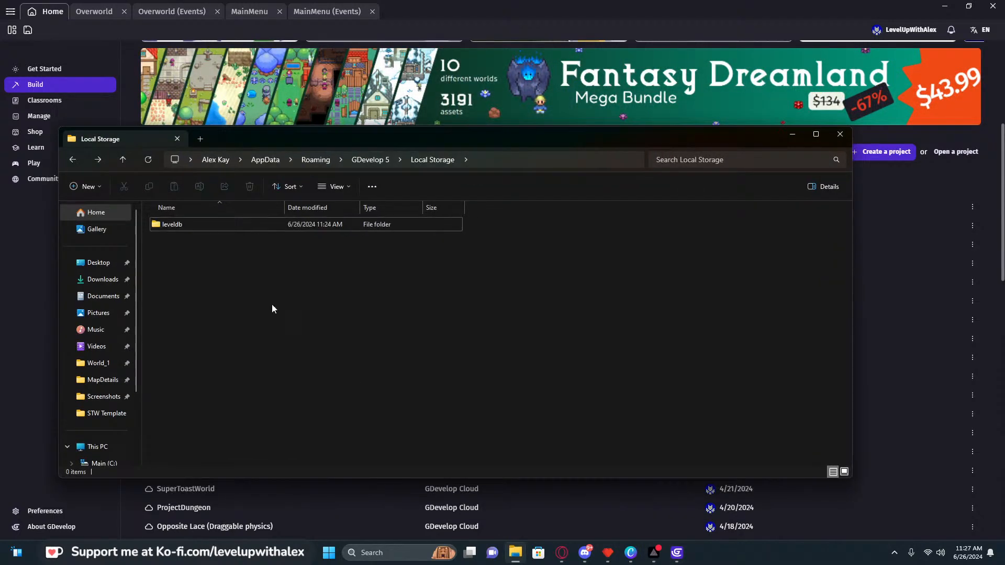
double_click(218, 225)
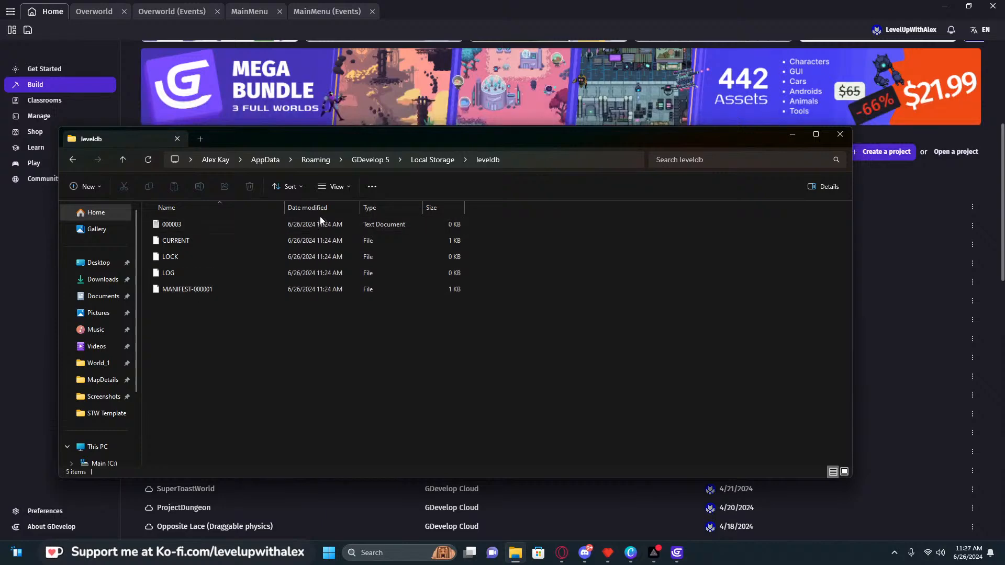
double_click(240, 227)
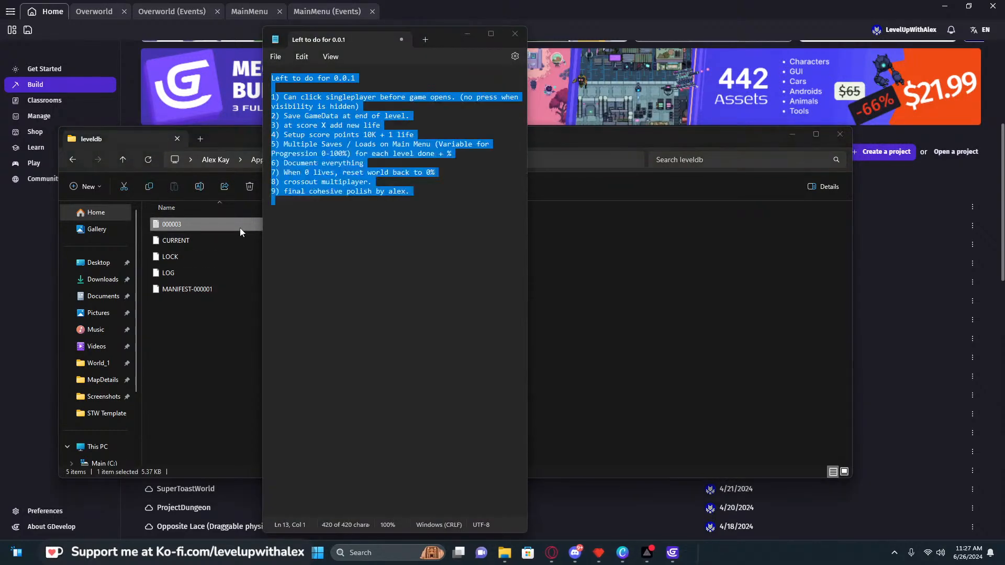
click(321, 226)
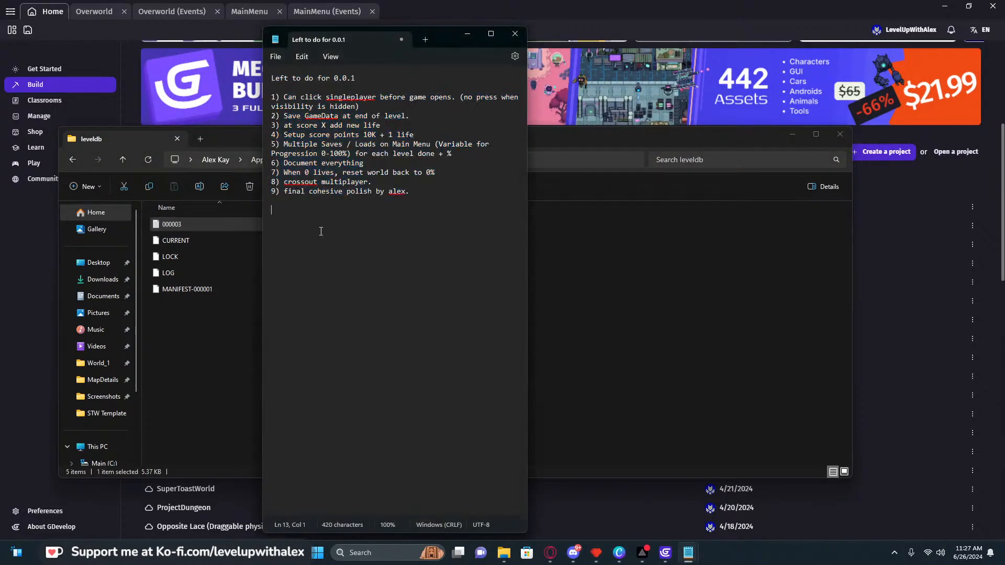
click(514, 34)
click(387, 303)
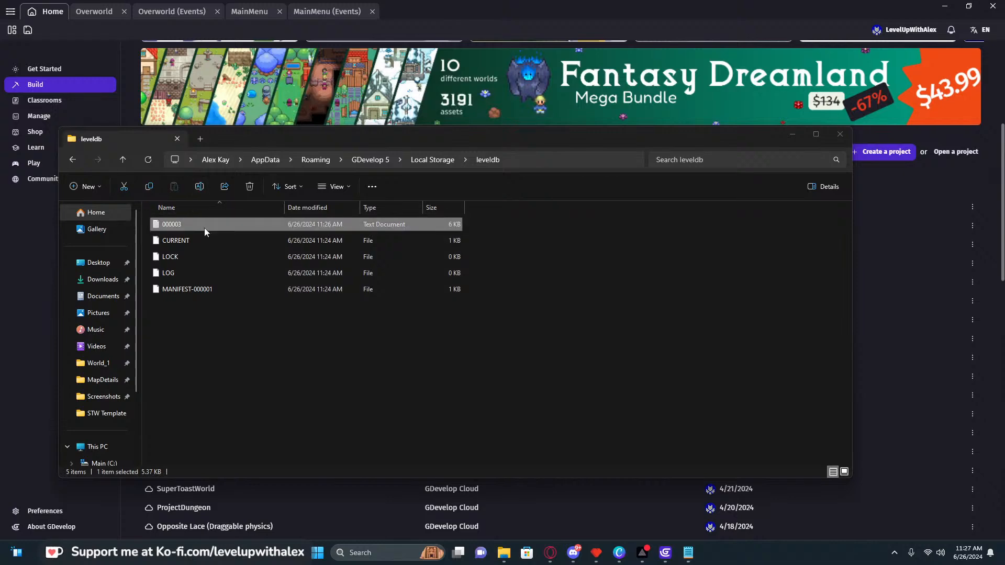
click(187, 240)
click(186, 293)
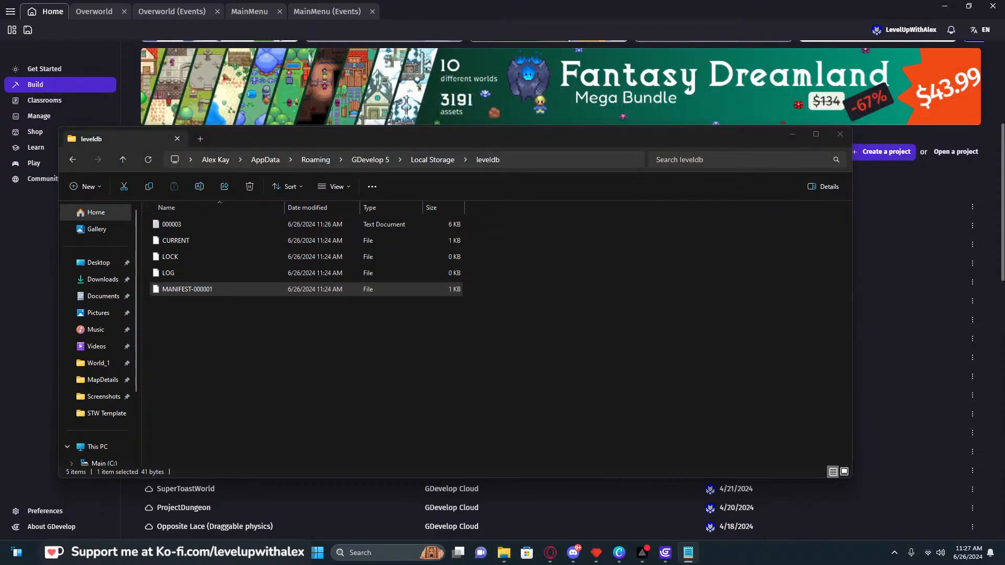
Widen the 000003.log window and examine the MapSave1 entry's lives, level progress and score data at the end of the file
drag(0, 71, 560, 60)
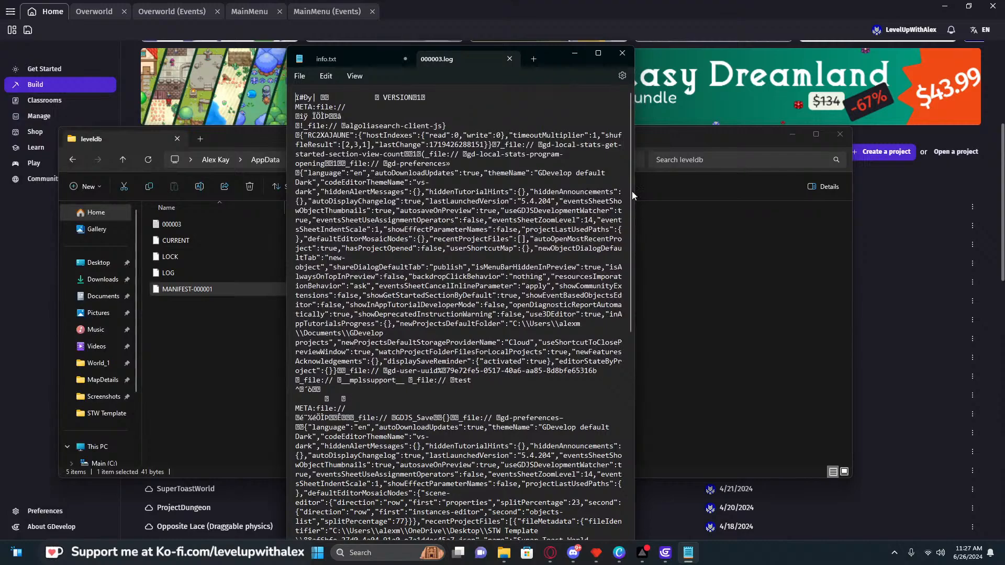
drag(635, 191, 890, 206)
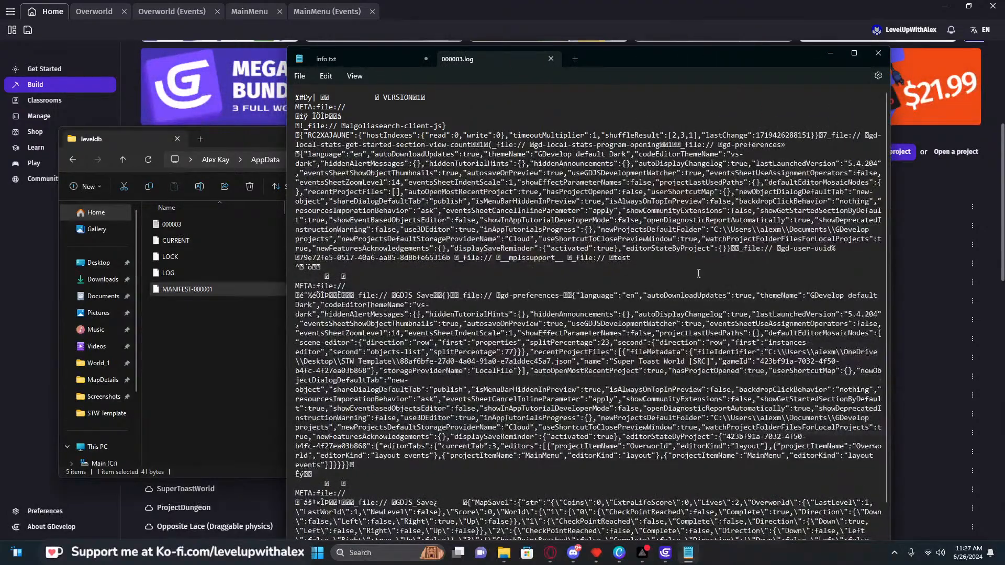
scroll(885, 206, down, 2)
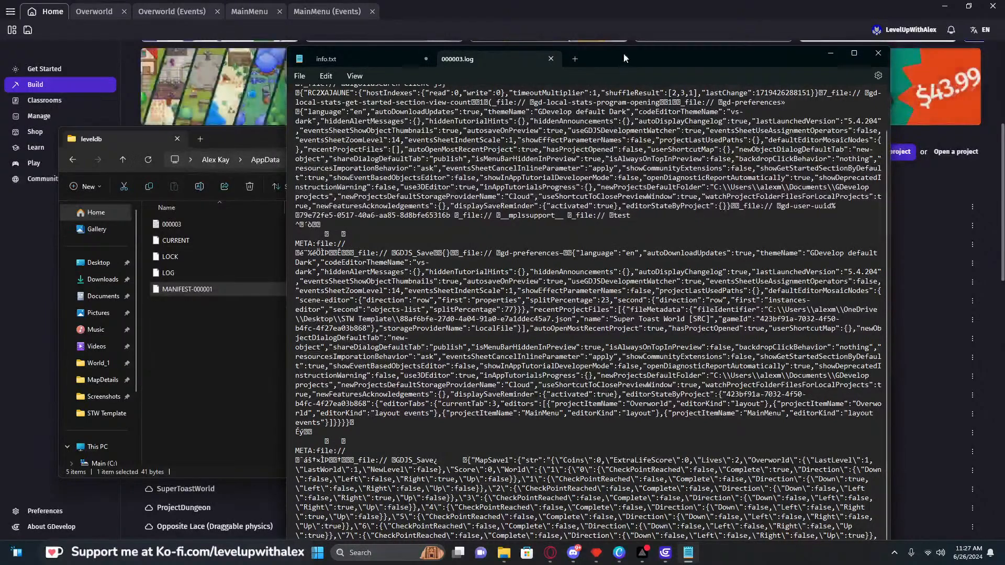
drag(680, 59, 425, 33)
double_click(244, 434)
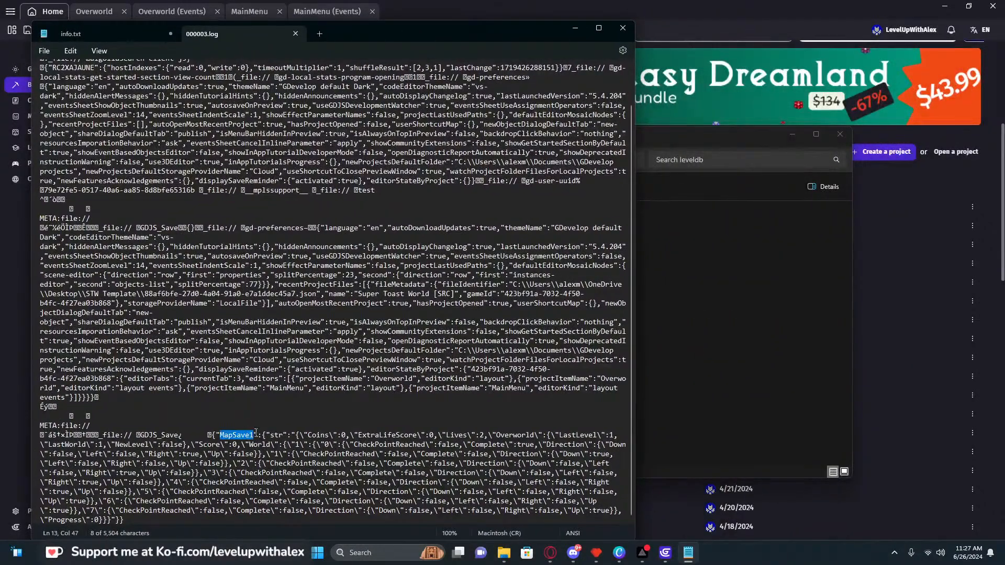
double_click(276, 435)
drag(121, 441, 307, 502)
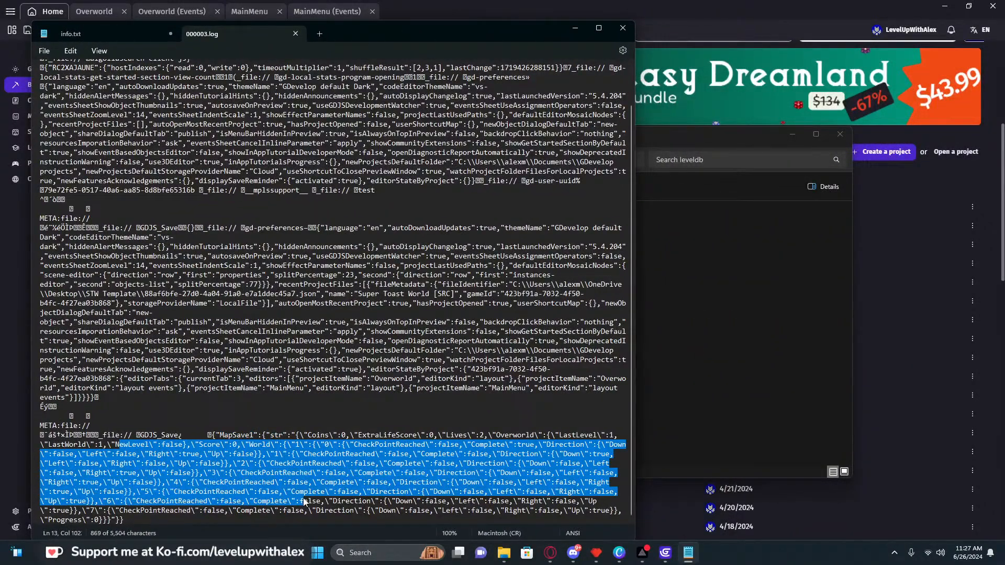
double_click(173, 445)
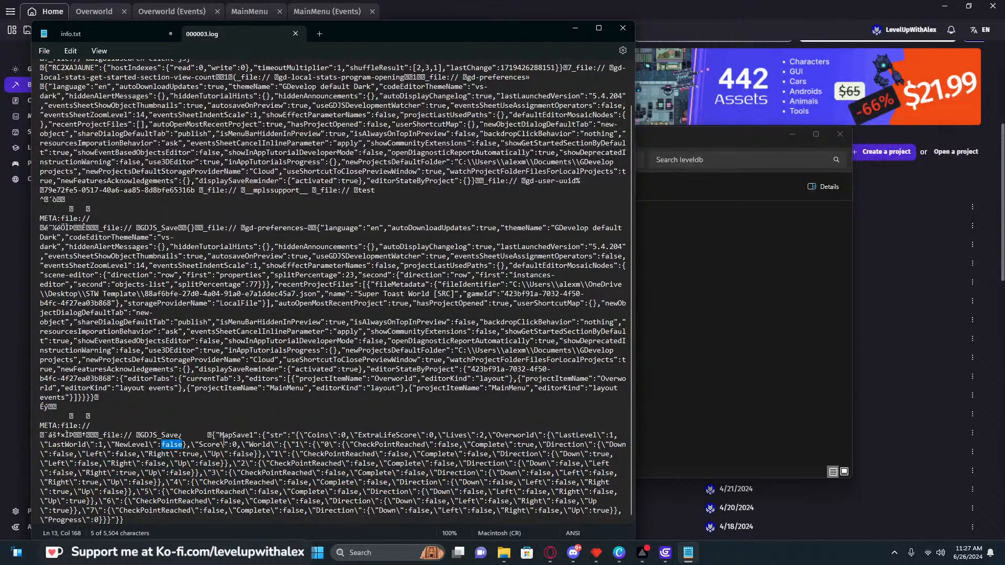
Set the Score value in the MapSave1 entry to 500000 and save 000003.log
double_click(234, 444)
text(500000000)
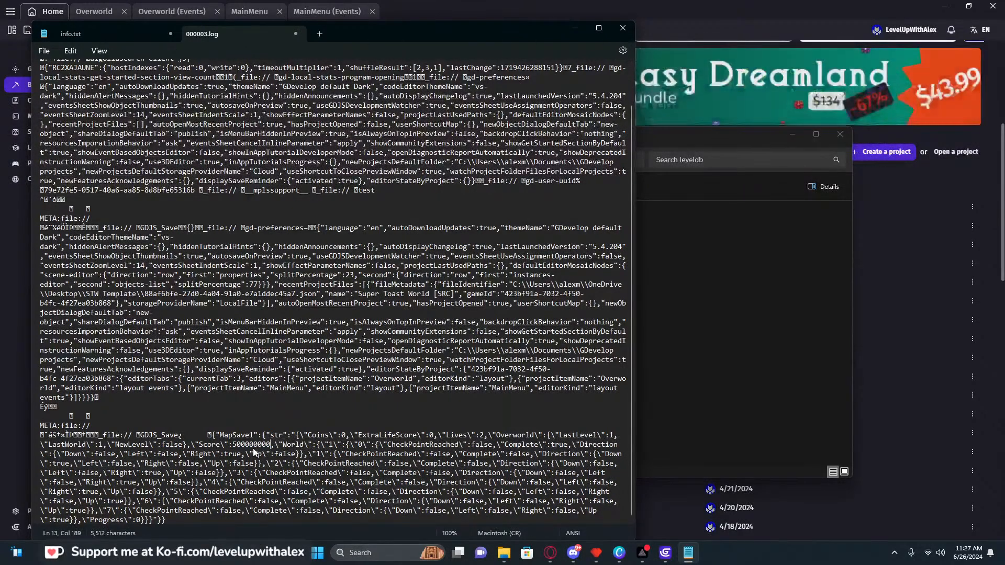
key(BackSpace)
key(BackSpace)
key(BackSpace)
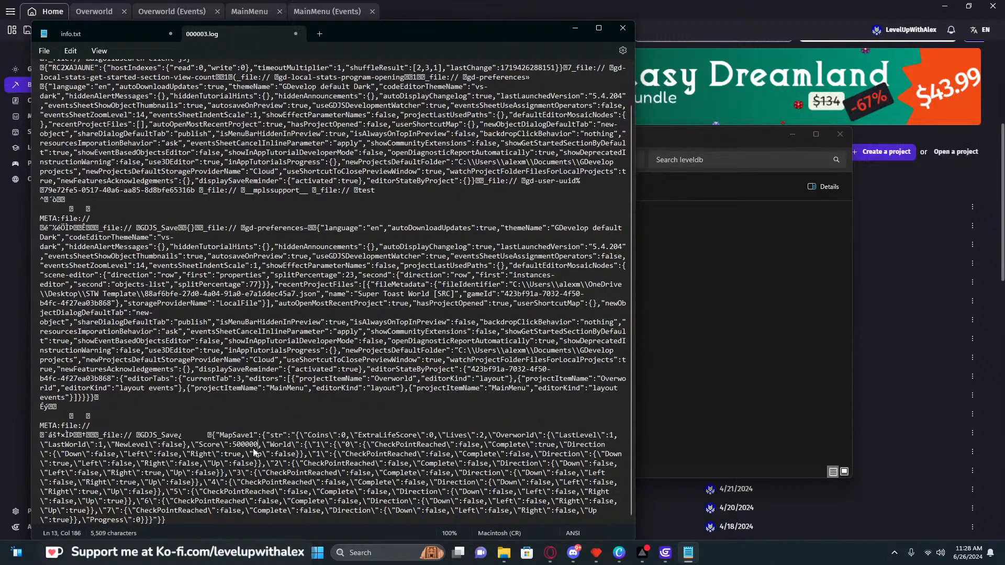
click(276, 390)
key(ctrl+shift+s)
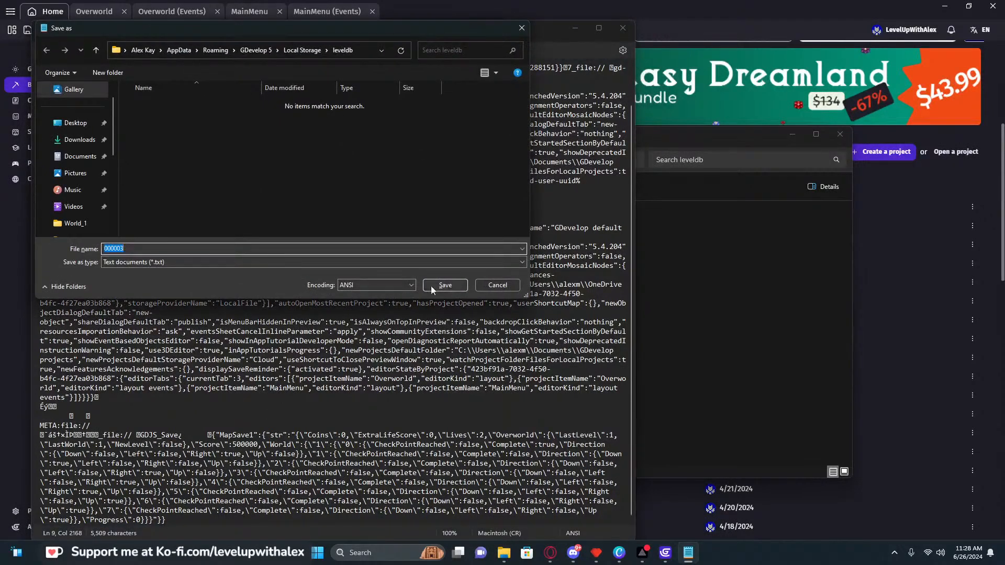
click(445, 285)
click(527, 275)
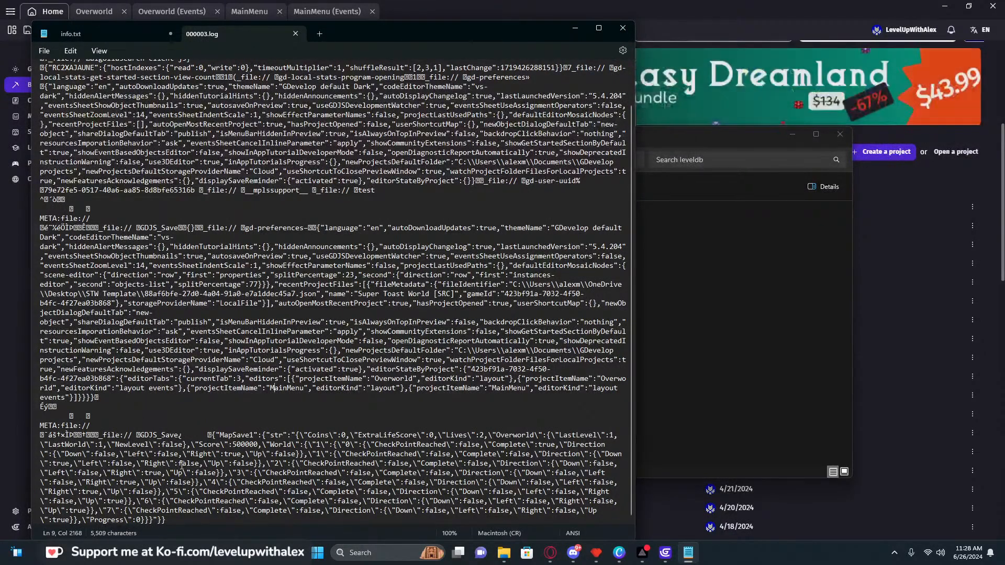
Review the edited MapSave1 entry through its Score value, and close the log file and the leveldb folder window
drag(208, 435, 293, 495)
click(235, 425)
drag(234, 425, 257, 446)
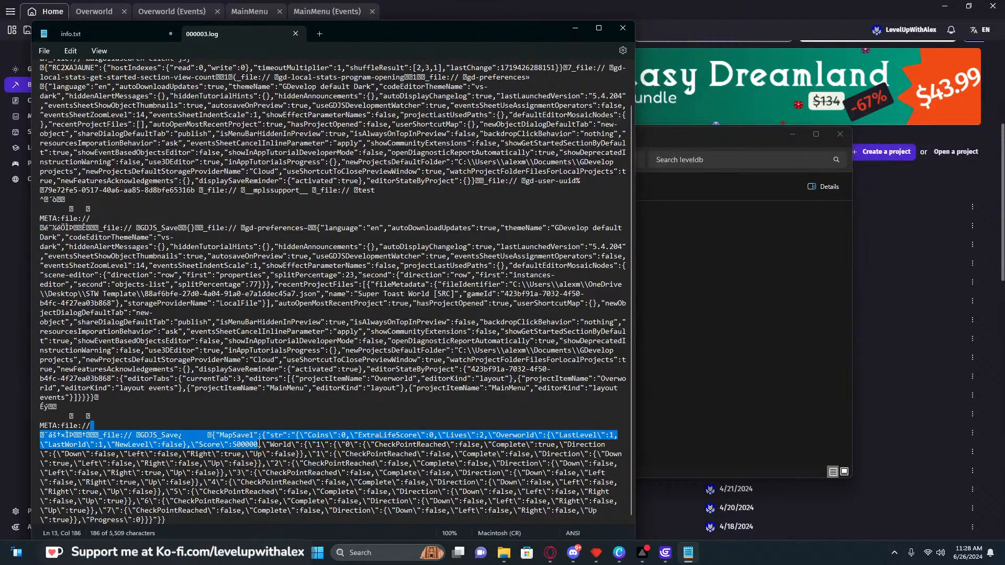
click(631, 28)
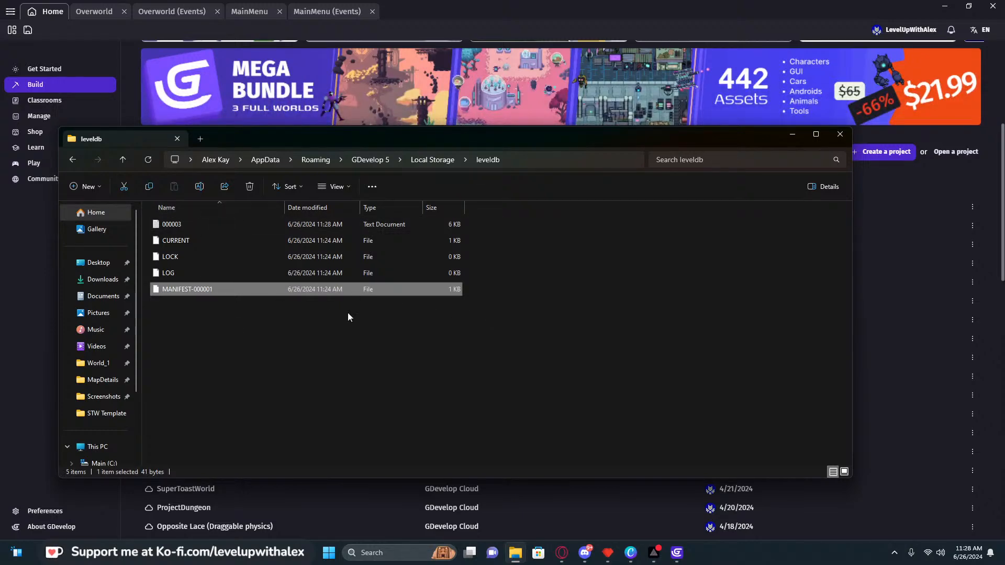
click(839, 133)
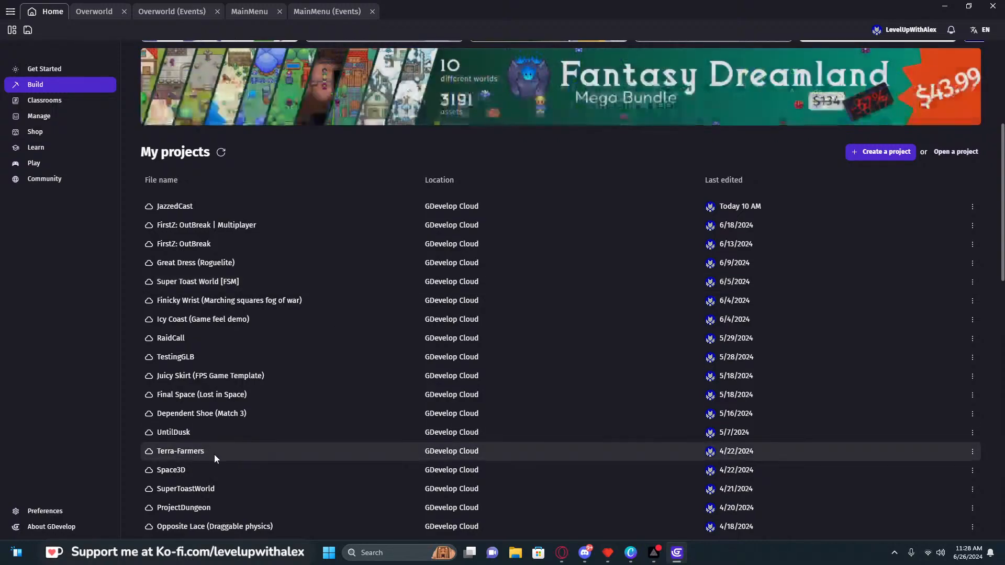
scroll(246, 449, down, 3)
scroll(239, 446, down, 3)
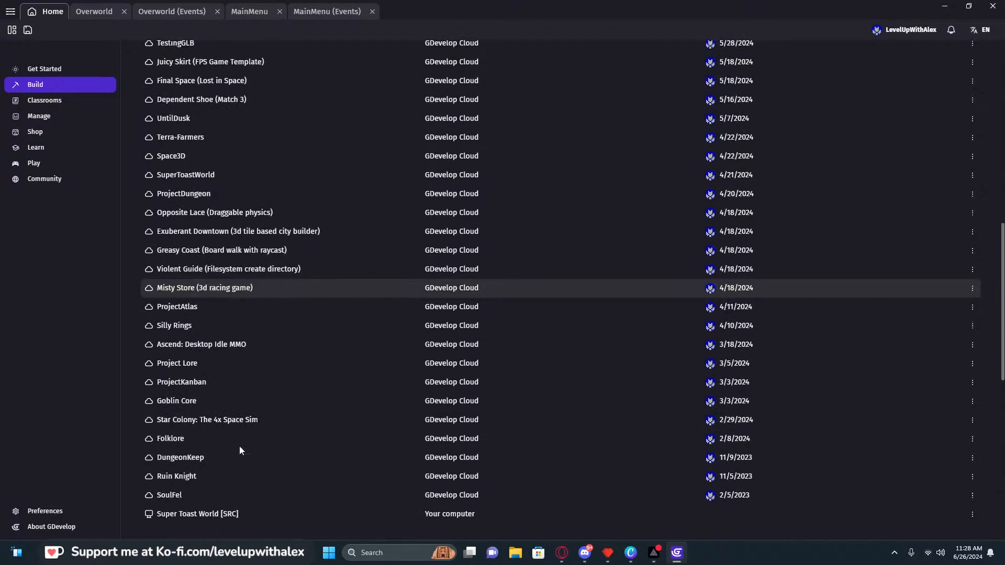
scroll(235, 440, up, 5)
scroll(233, 439, up, 6)
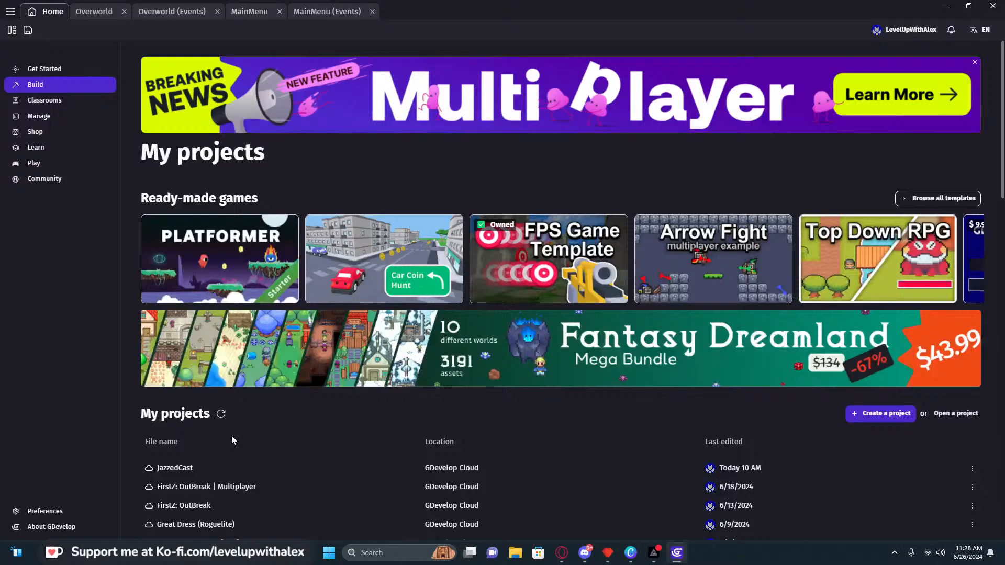
scroll(232, 438, down, 1)
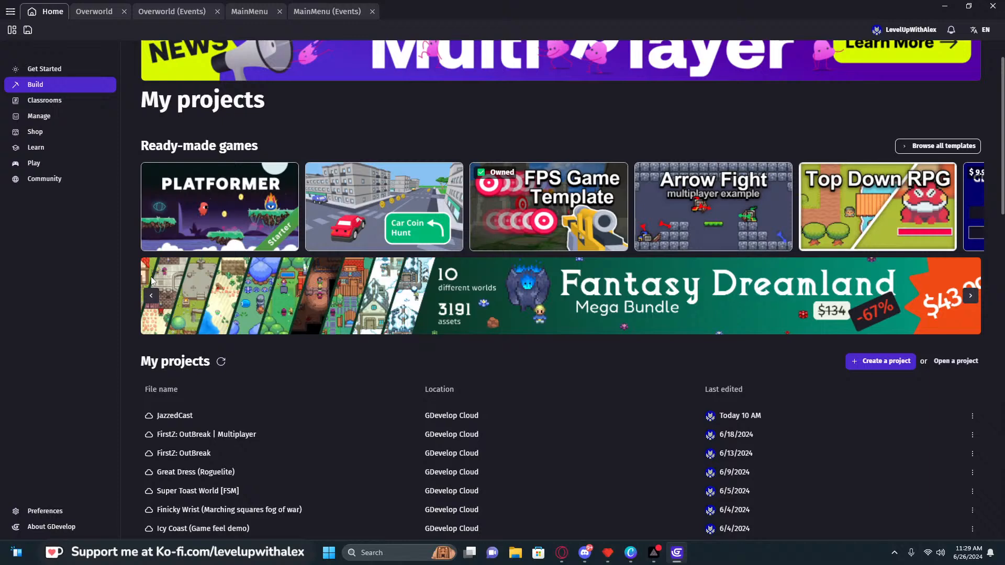
click(41, 101)
click(45, 85)
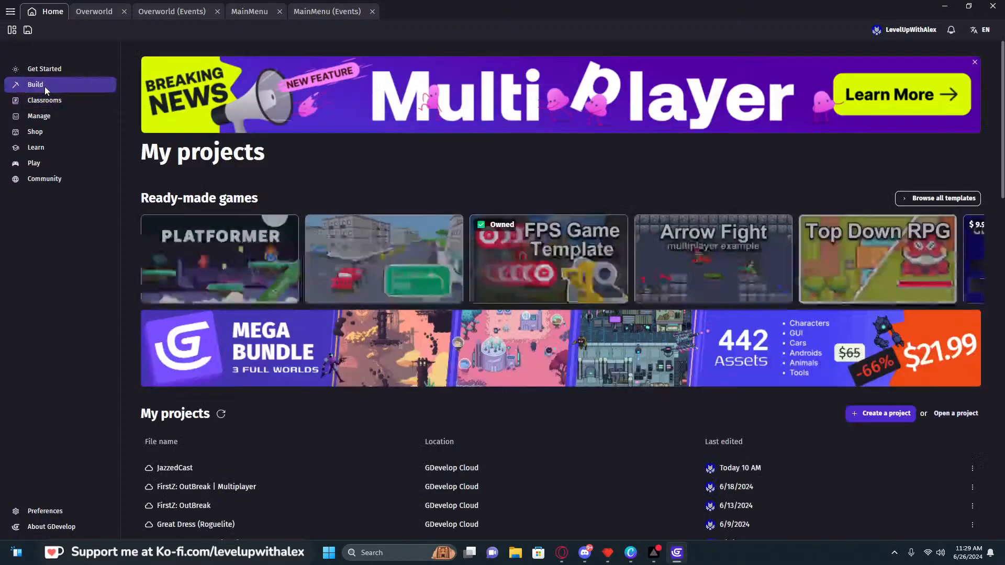